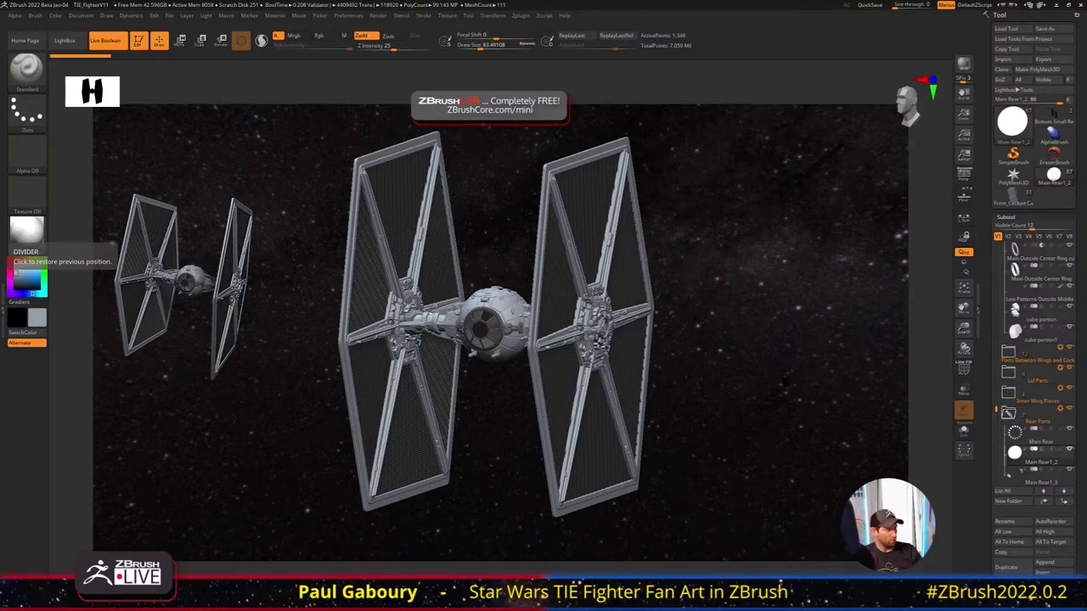
Collapse the Subtool section of the current tool
alt+drag(188, 282, 274, 280)
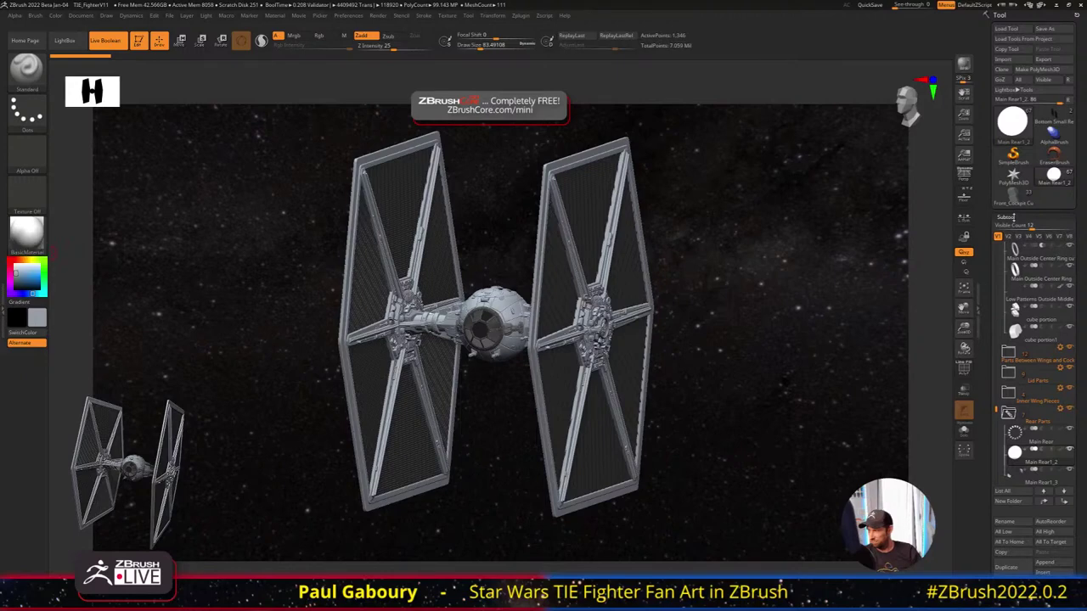
click(1012, 217)
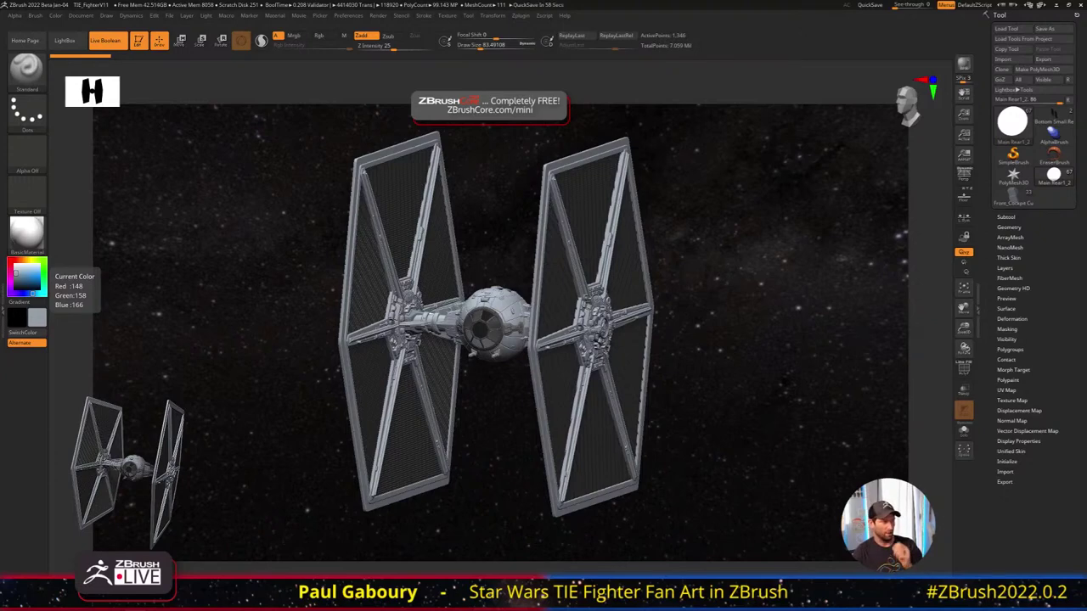
Switch to File Explorer and examine the Troubleshoot Help folder inside the ZBrush 2021.6.6 installation
drag(0, 287, 323, 107)
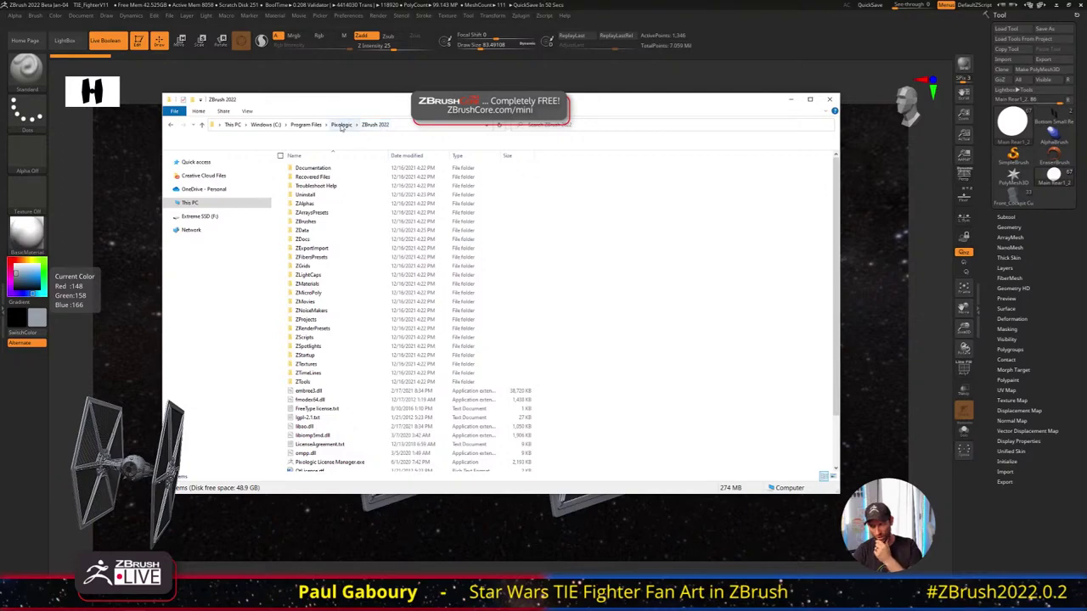
click(341, 126)
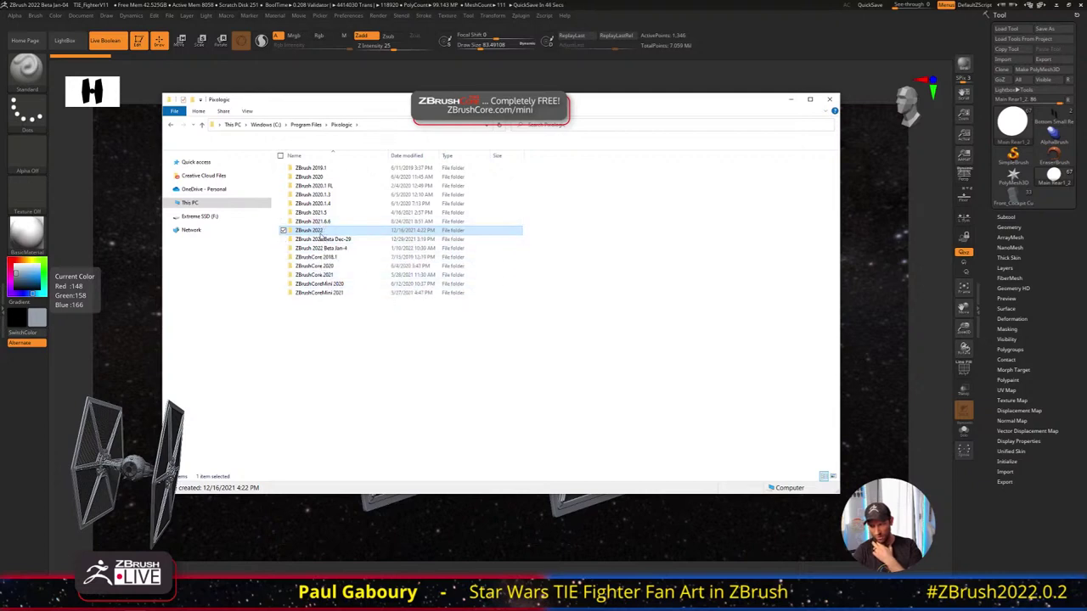
double_click(312, 223)
scroll(382, 327, down, 3)
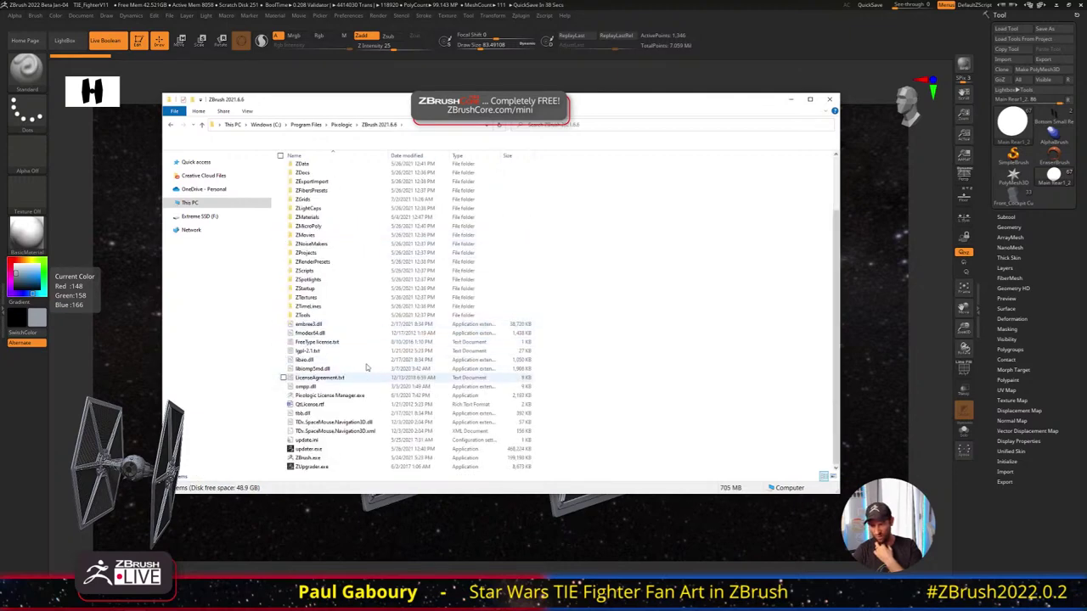
scroll(365, 357, up, 3)
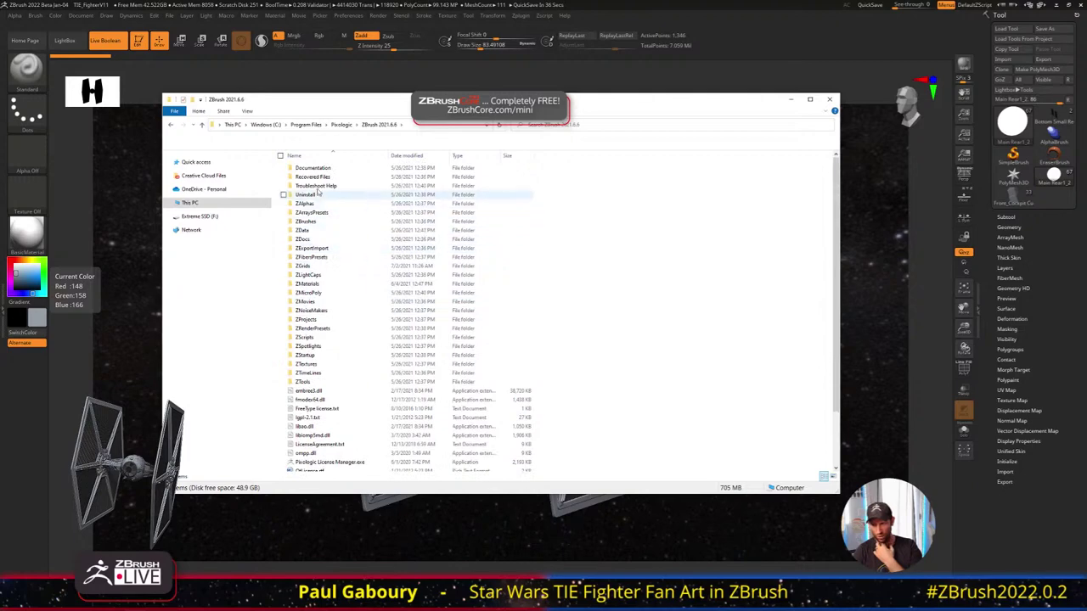
click(317, 189)
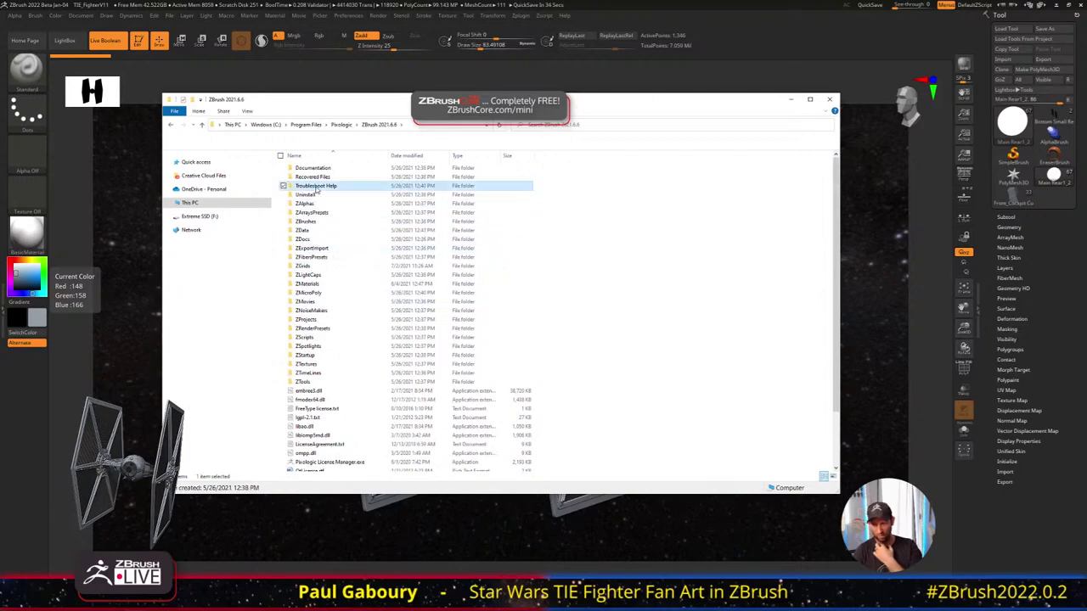
double_click(317, 188)
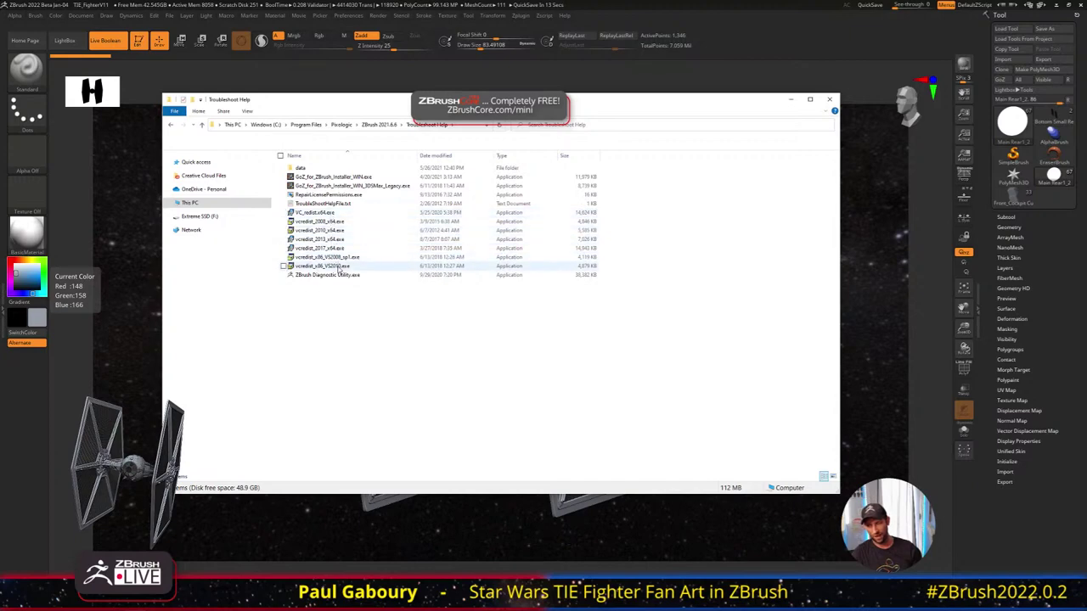
mouse_move(339, 269)
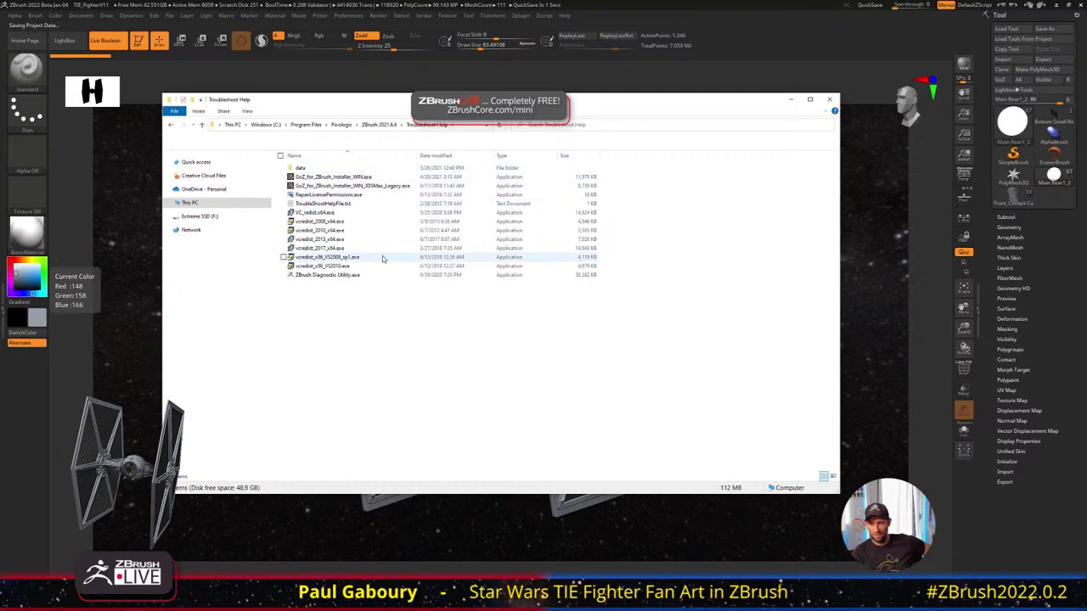
Return to the ZBrush 2021.6.6 folder, inspect DLL files such as libiomp5md.dll, ompp.dll, libao.dll and embree3.dll, and put the window away
click(379, 125)
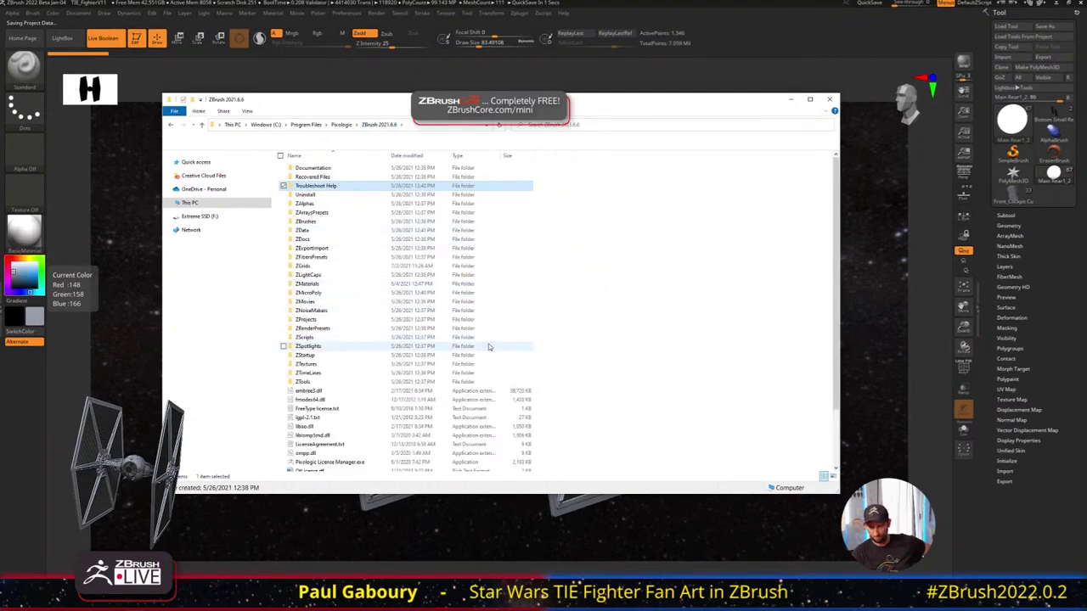
scroll(489, 346, down, 3)
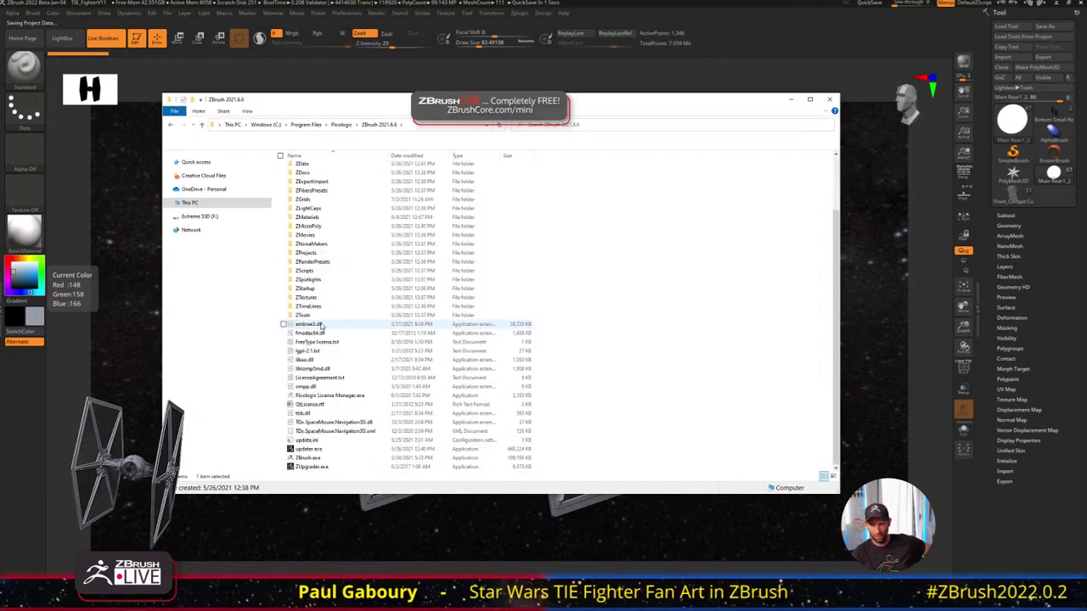
click(331, 368)
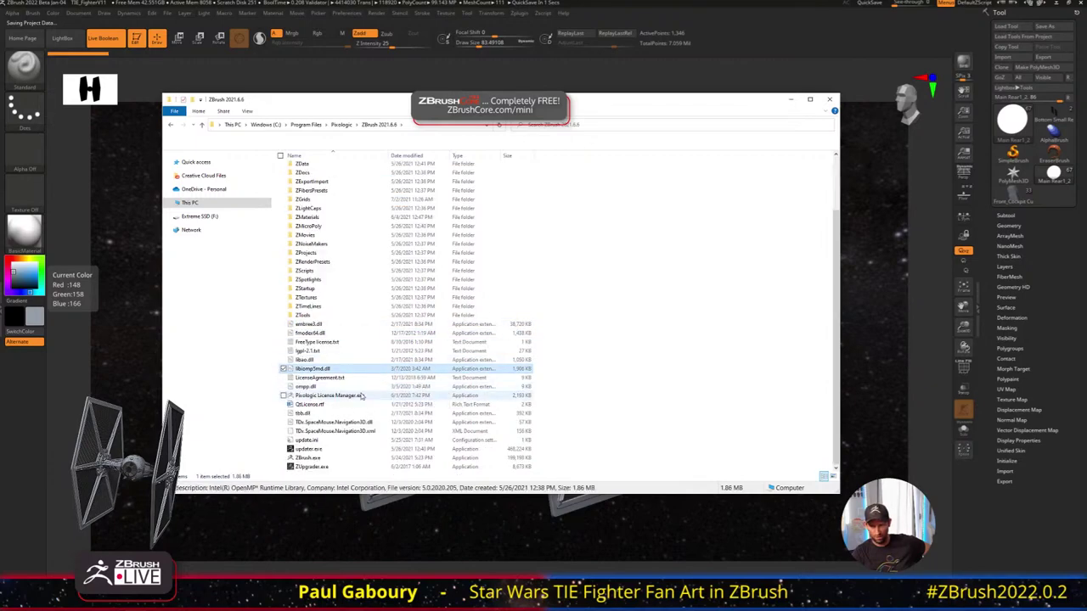
click(355, 388)
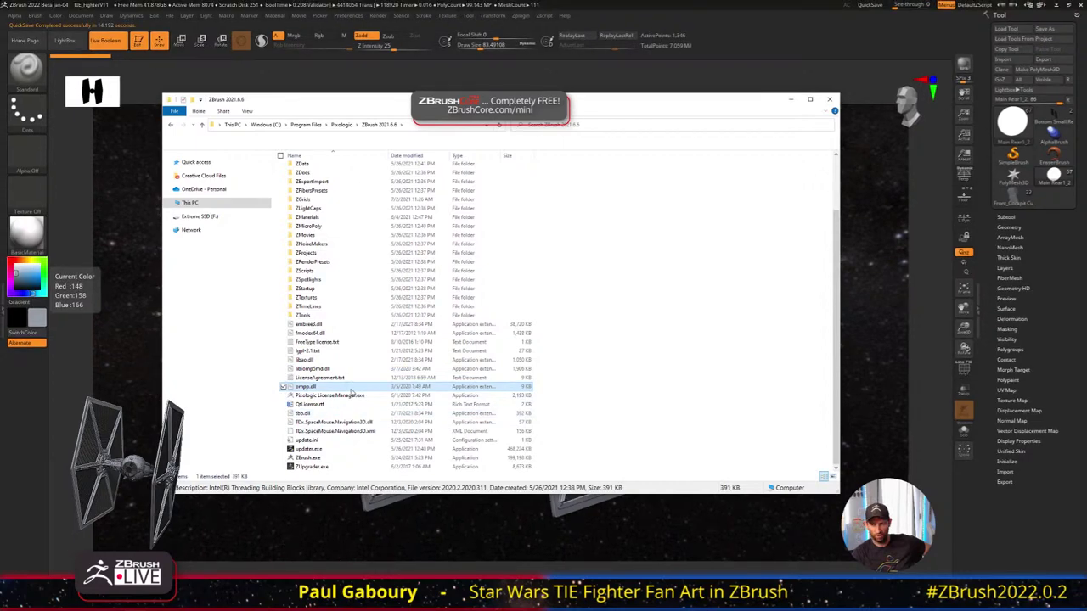
click(347, 359)
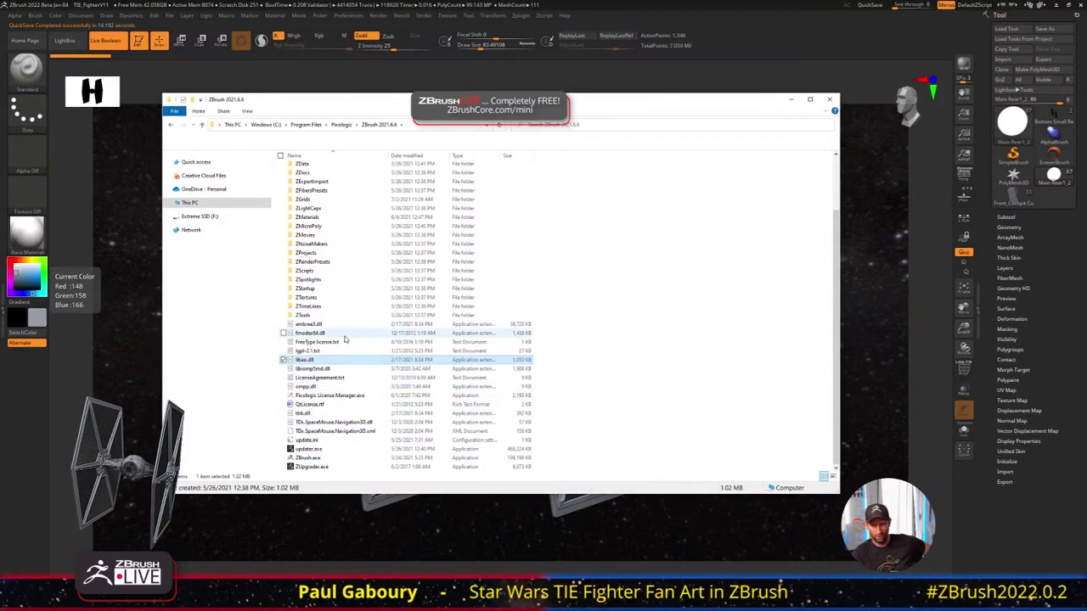
click(342, 326)
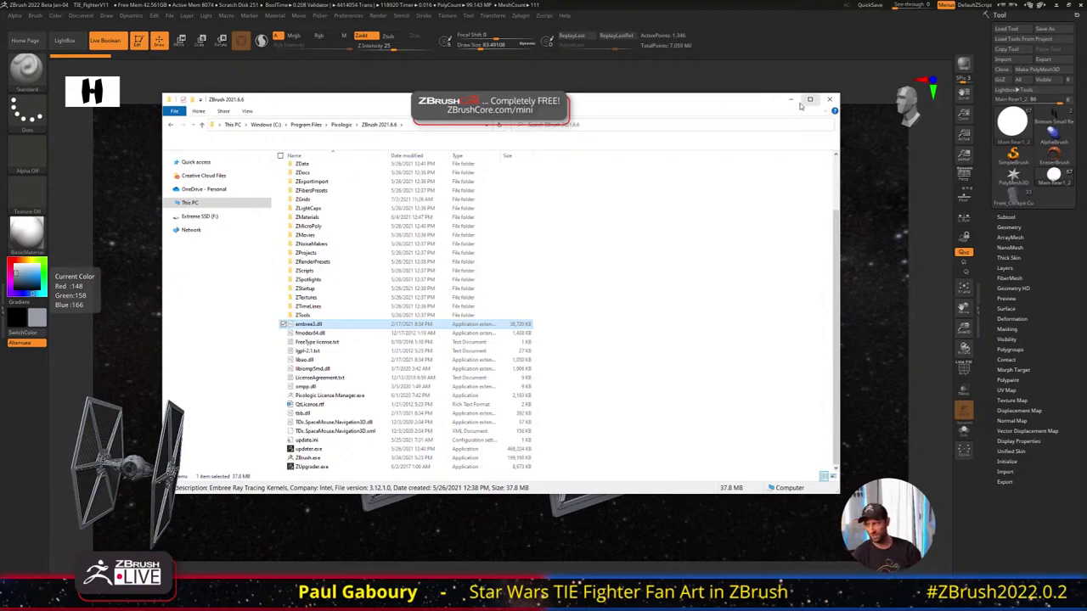
click(799, 103)
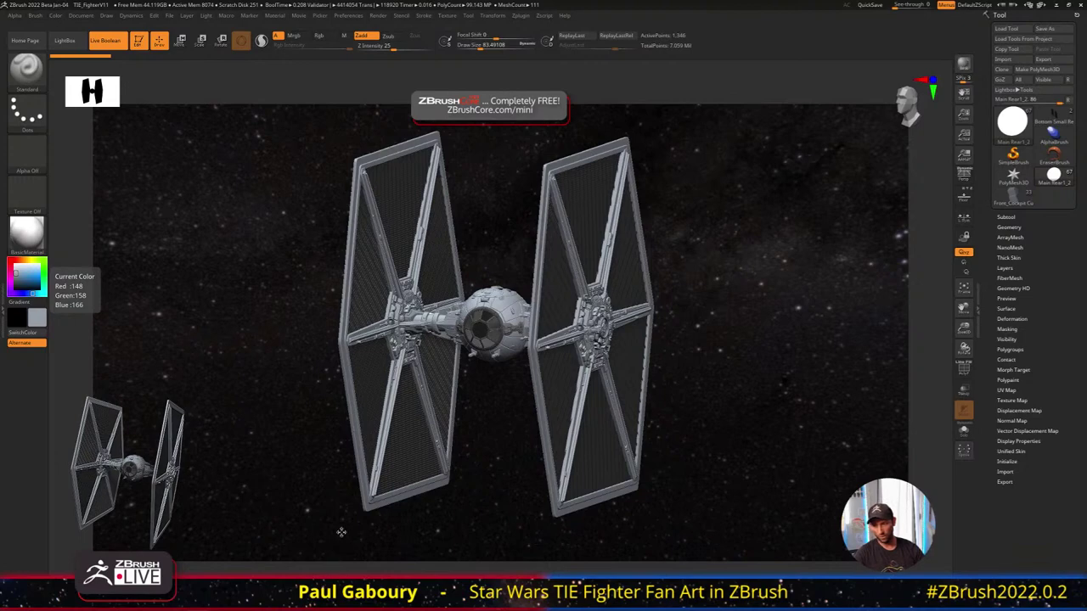
Examine the TIE Fighter model from the side, the front and several angled views
drag(749, 474, 750, 475)
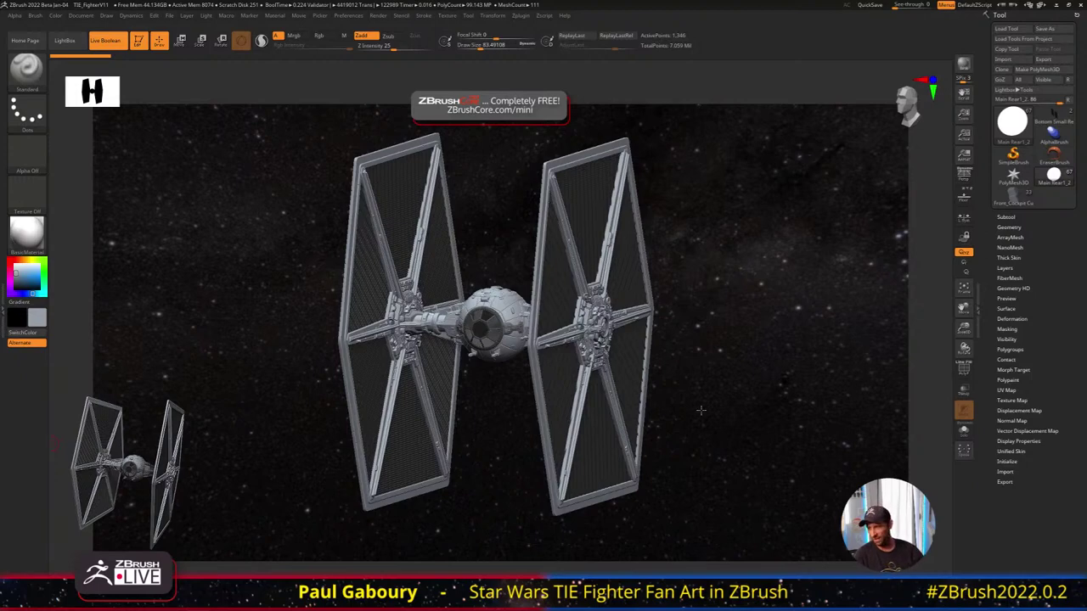
drag(709, 444, 717, 404)
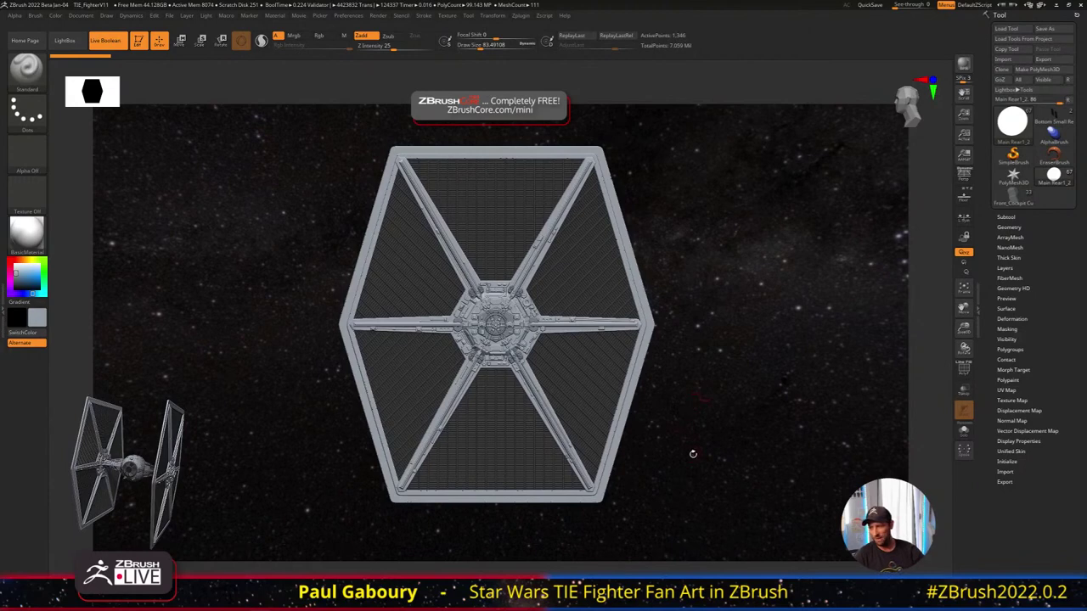
shift+drag(708, 447, 737, 422)
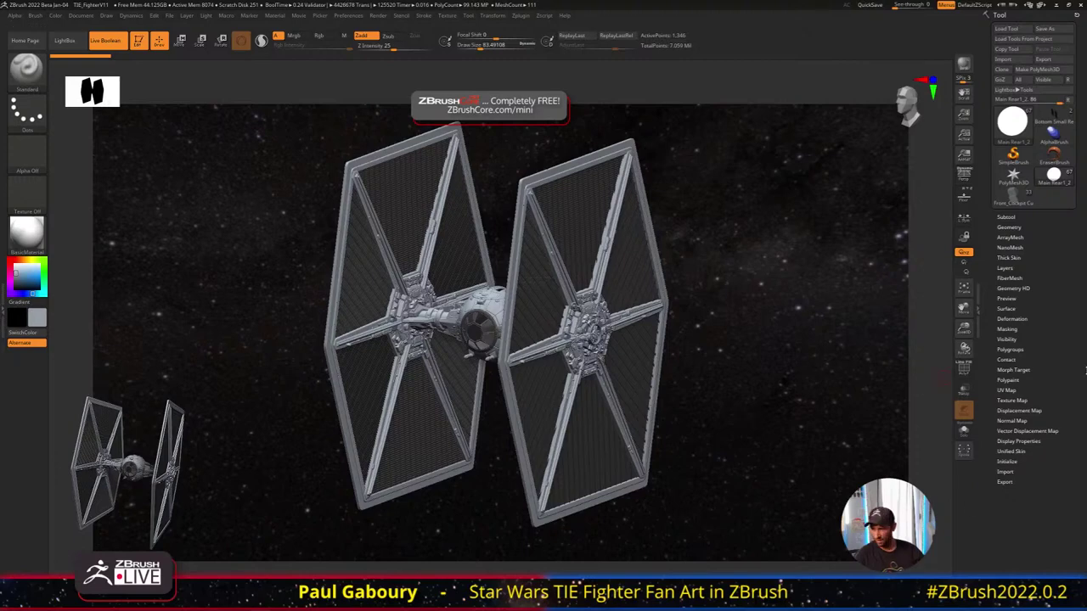
shift+drag(740, 372, 93, 339)
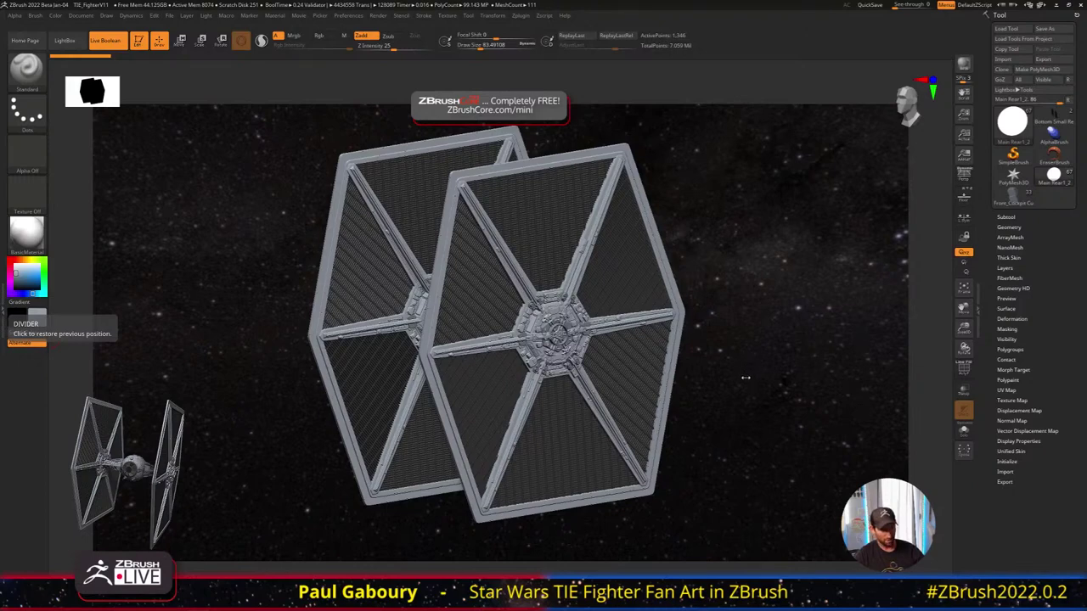
mouse_move(746, 378)
mouse_down()
mouse_move(759, 377)
mouse_move(728, 387)
mouse_up()
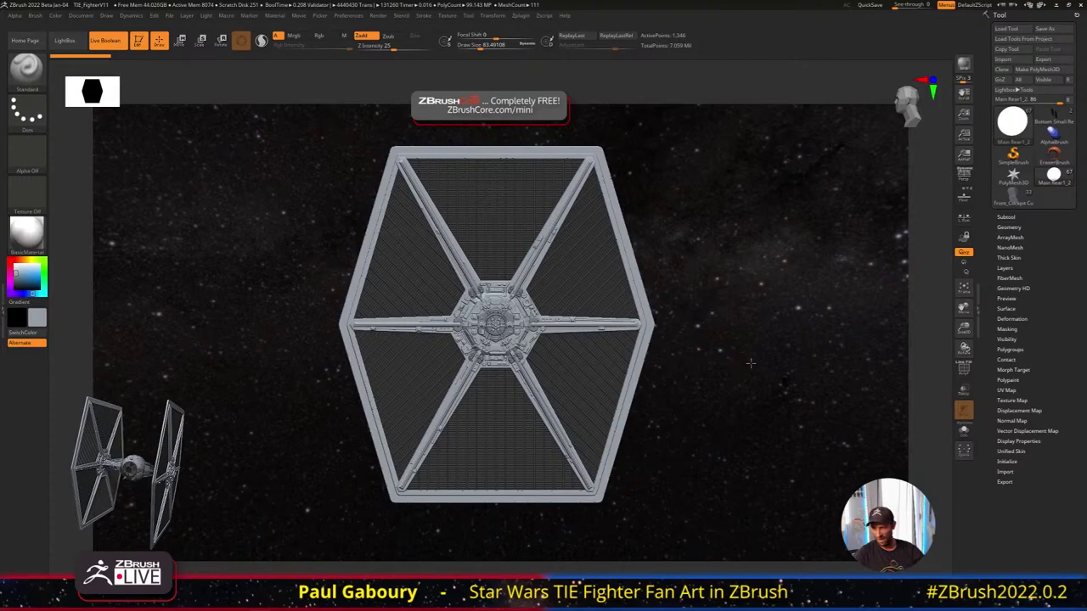
shift+drag(740, 359, 779, 363)
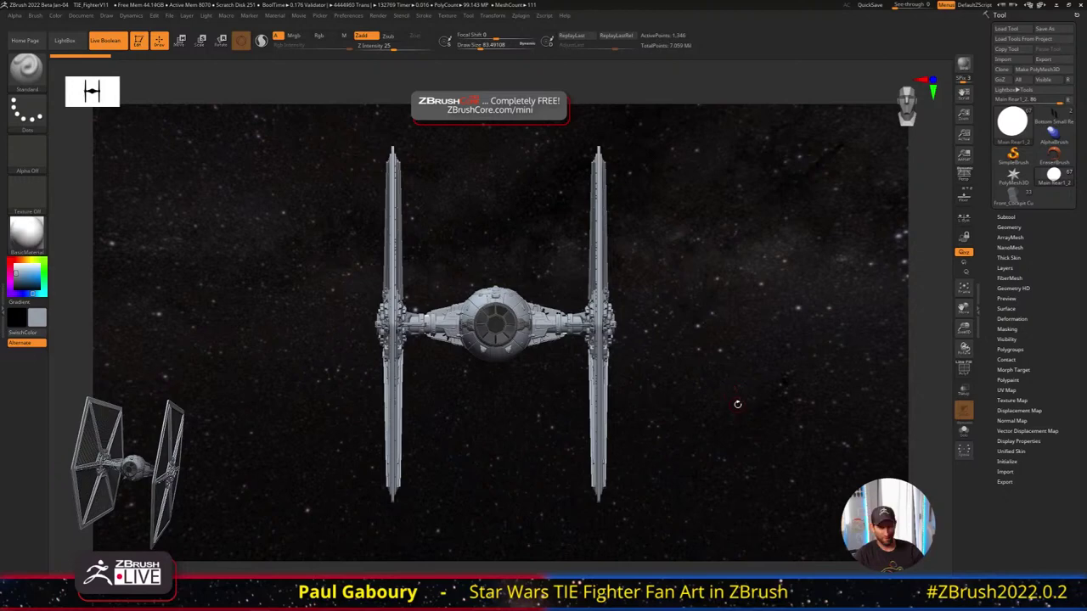
drag(729, 368, 666, 370)
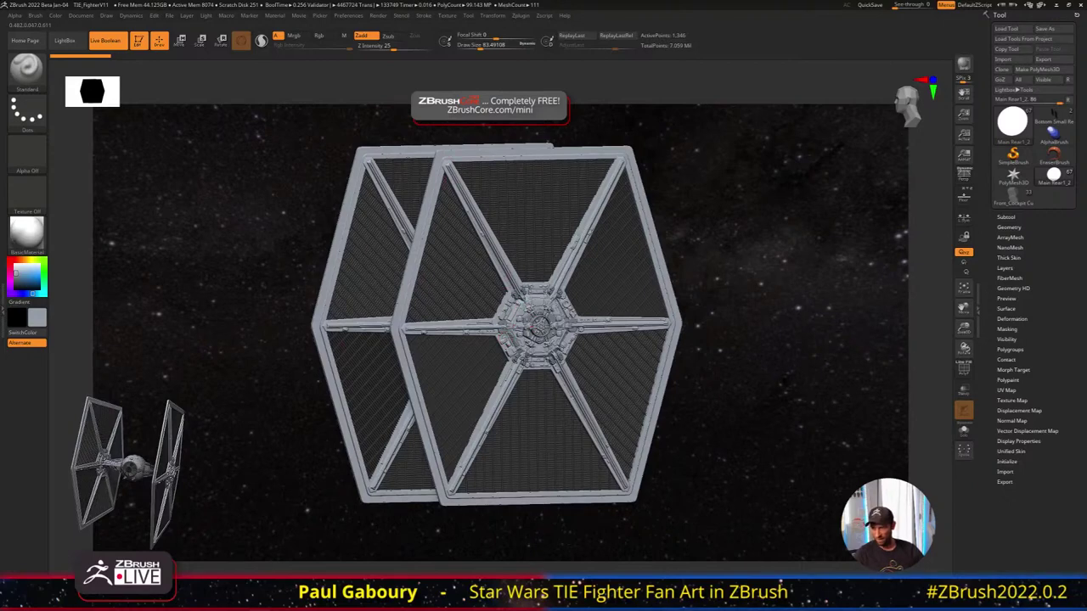
right_drag(525, 356, 539, 370)
drag(538, 370, 540, 372)
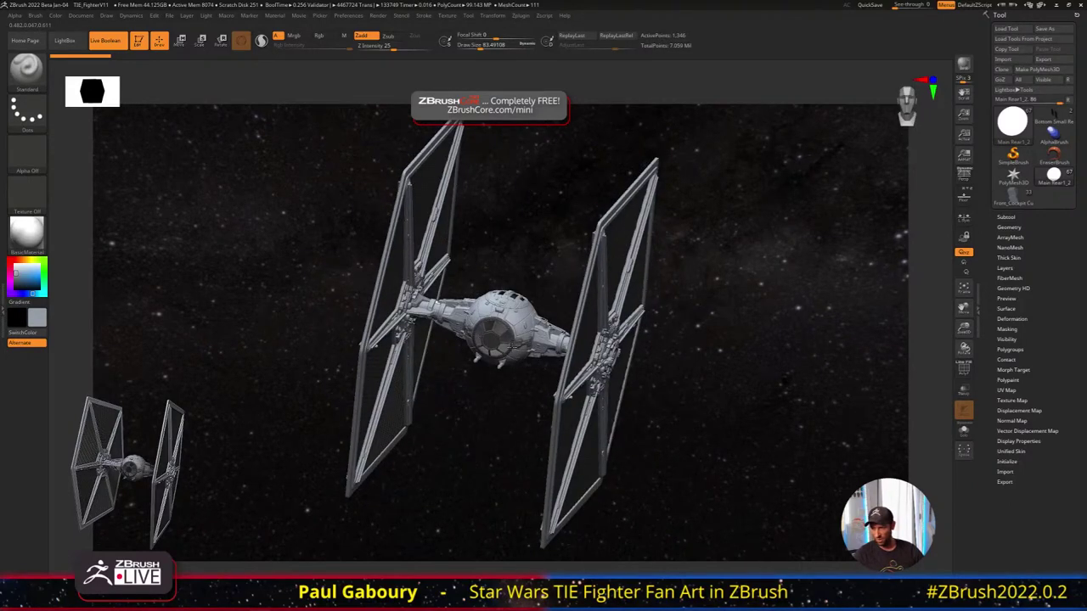
right_drag(514, 347, 507, 343)
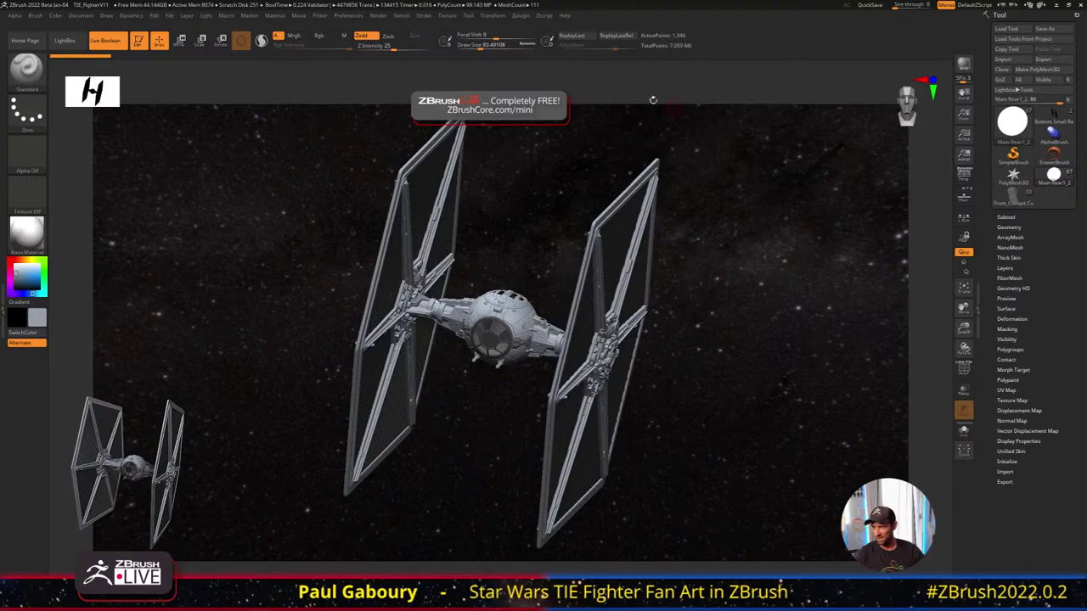
Dock the Zplugin palette in the side tray and expand its Text 3D & Vector Shapes settings
click(520, 15)
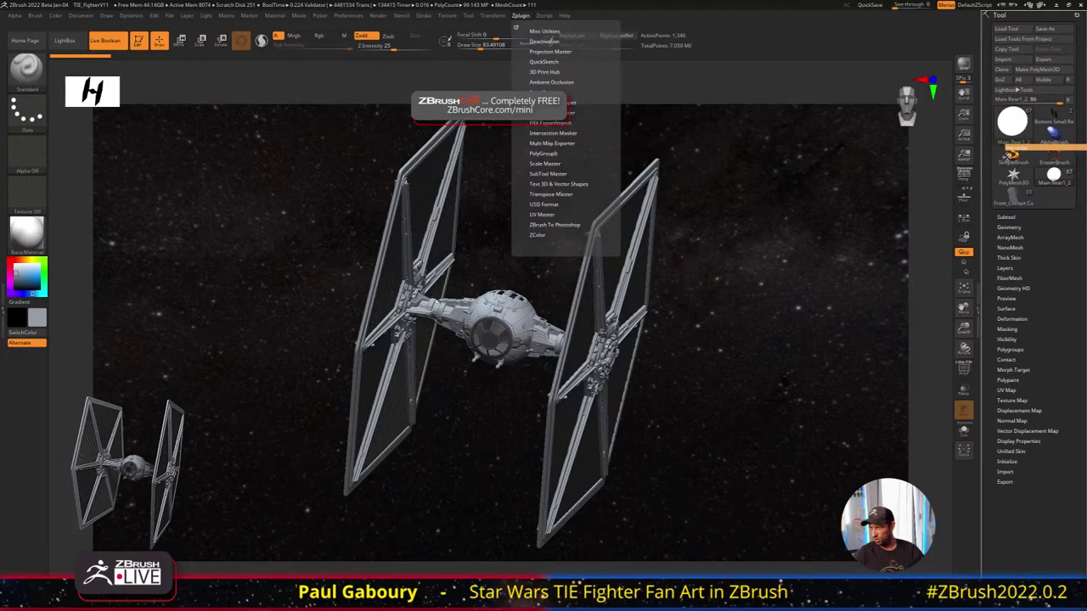
drag(1007, 156, 1063, 73)
click(1035, 181)
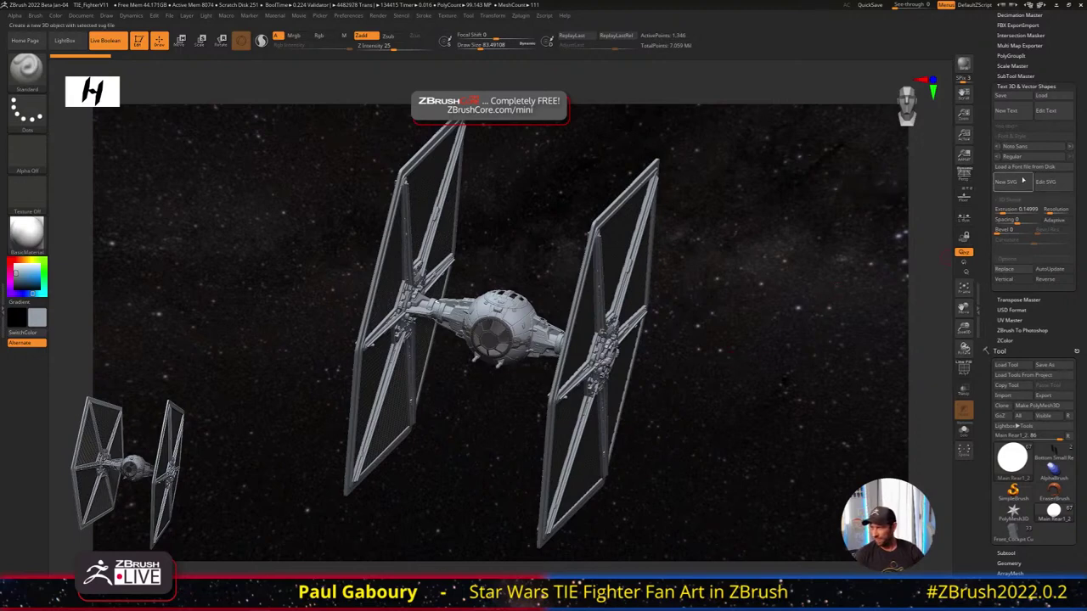
Switch to the PolyMesh3D star tool and create a new 3D text reading "Hello"
click(1024, 115)
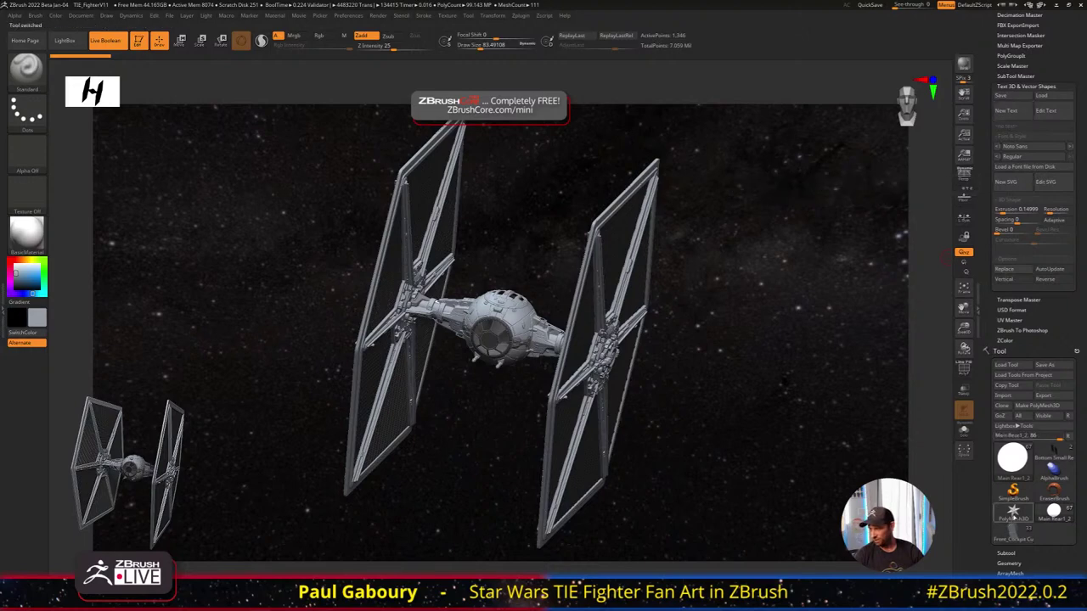
drag(712, 396, 681, 347)
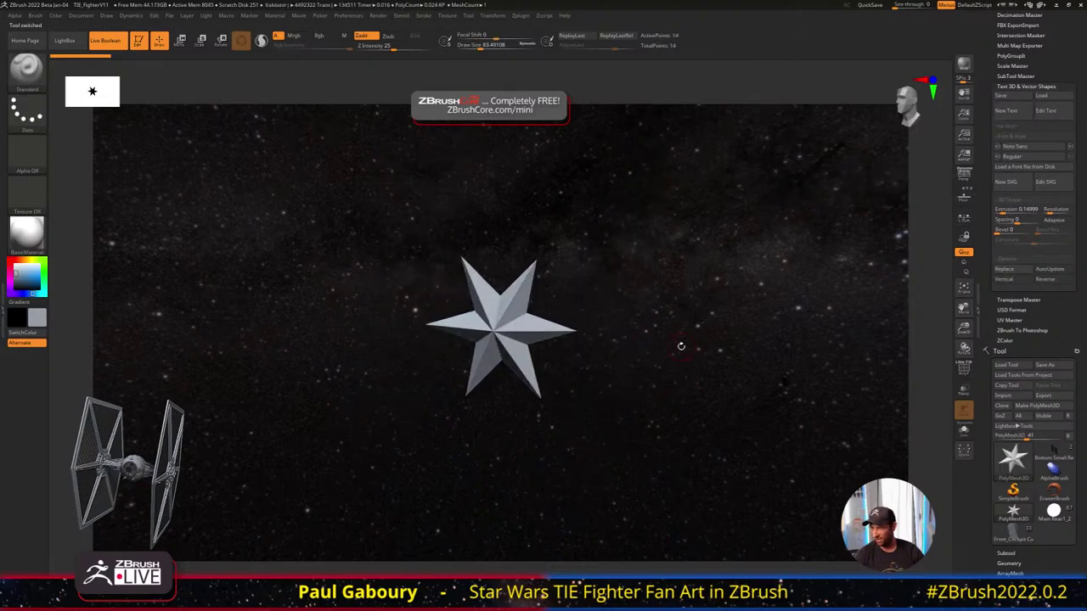
click(1012, 117)
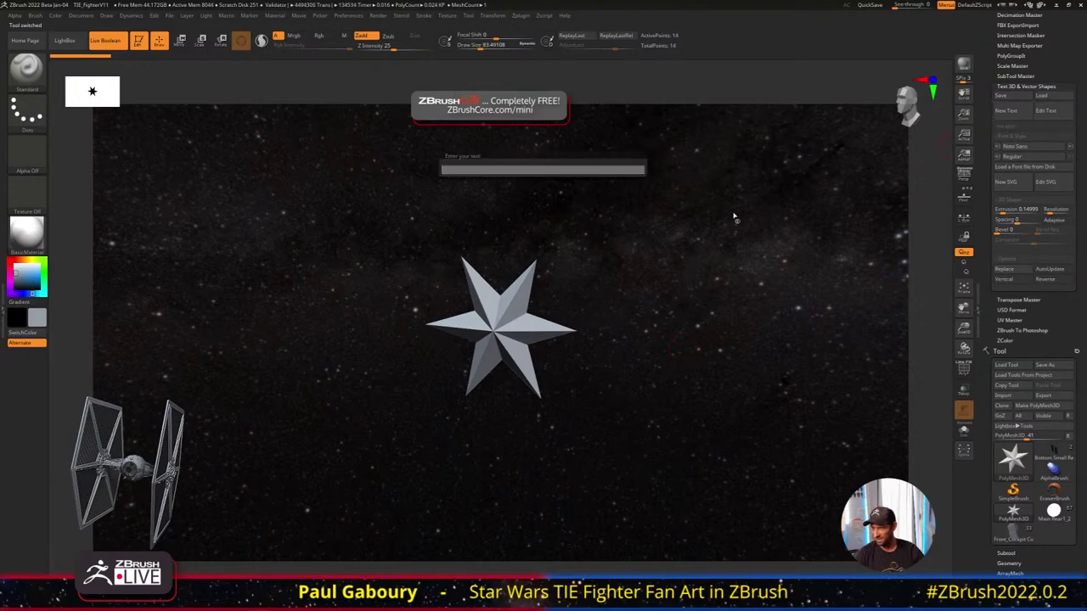
text(Hello)
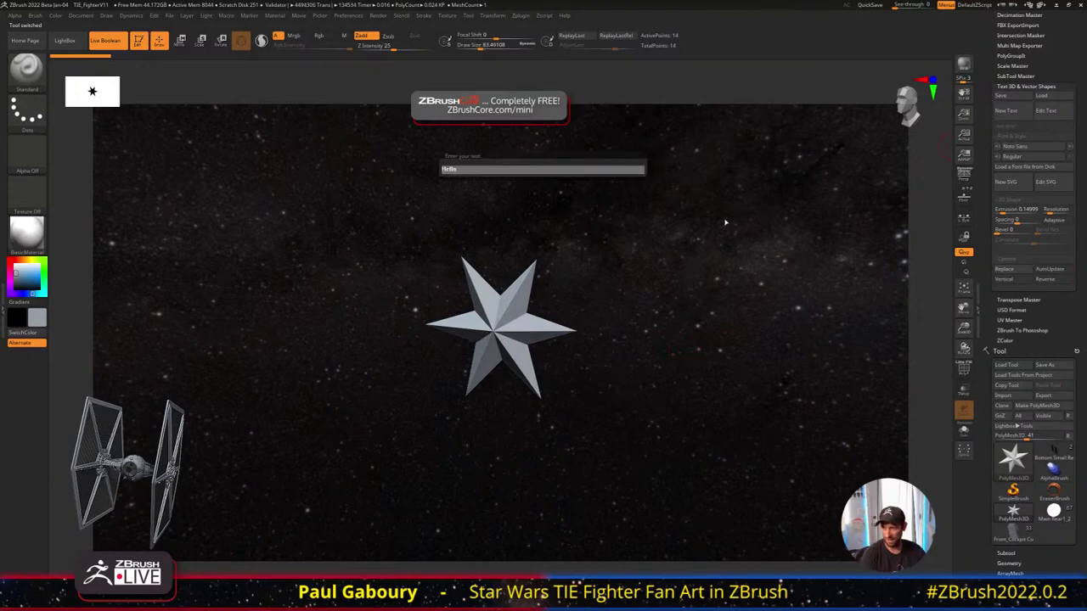
key(Return)
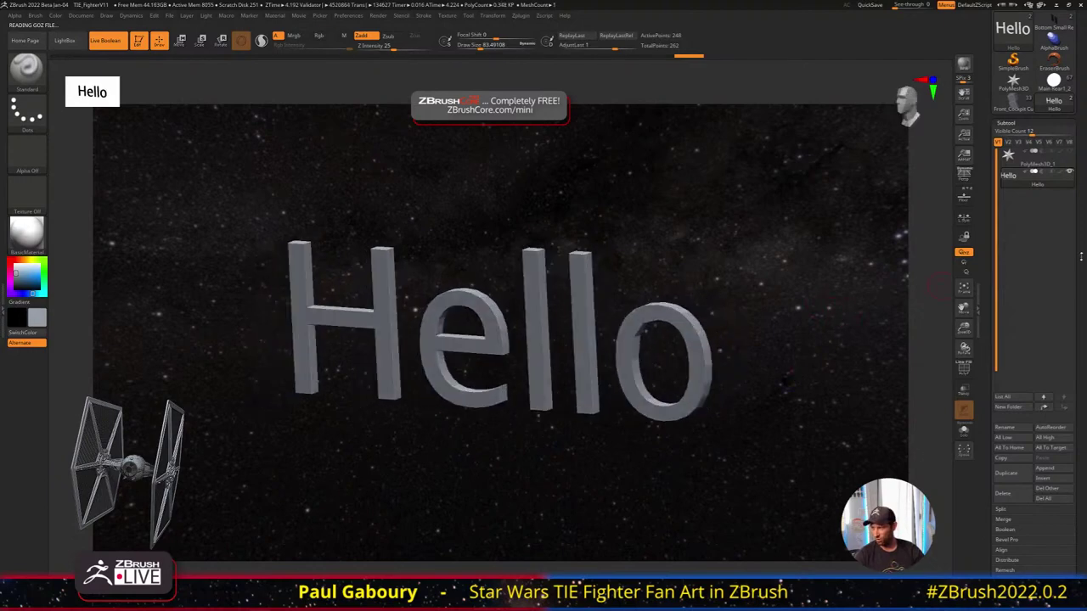
Return to the Text 3D & Vector Shapes settings and change the "Hello" text's font to Lucida Fax
drag(1081, 256, 1079, 372)
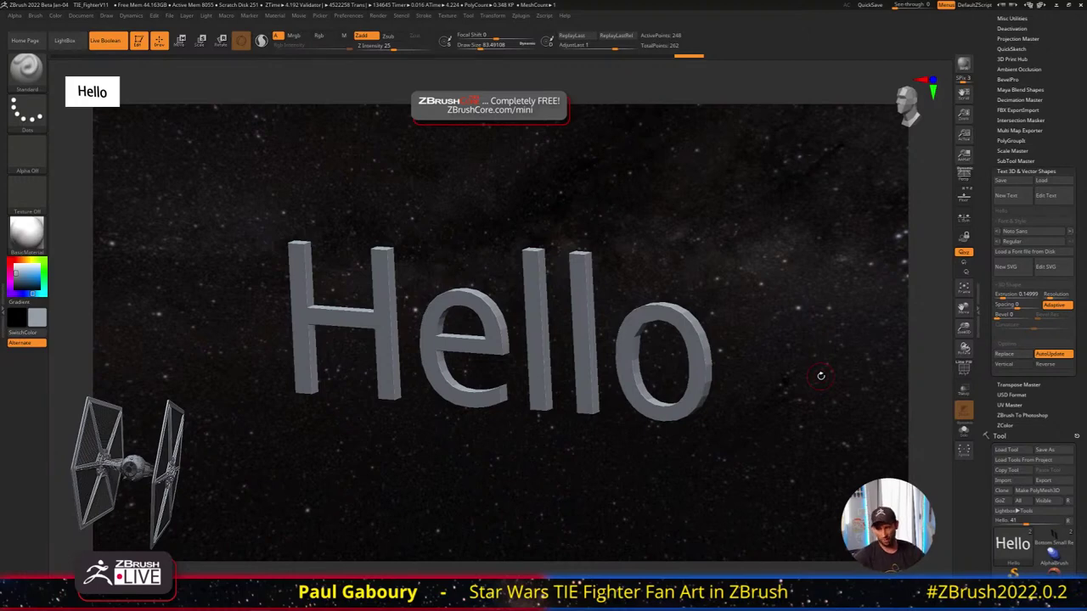
drag(820, 375, 790, 336)
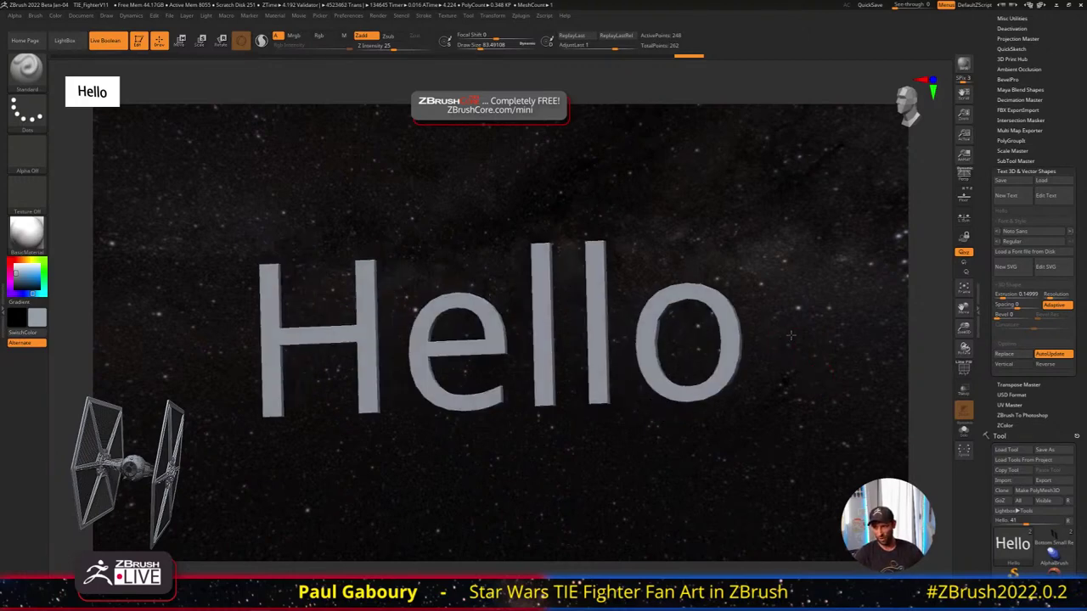
click(1027, 232)
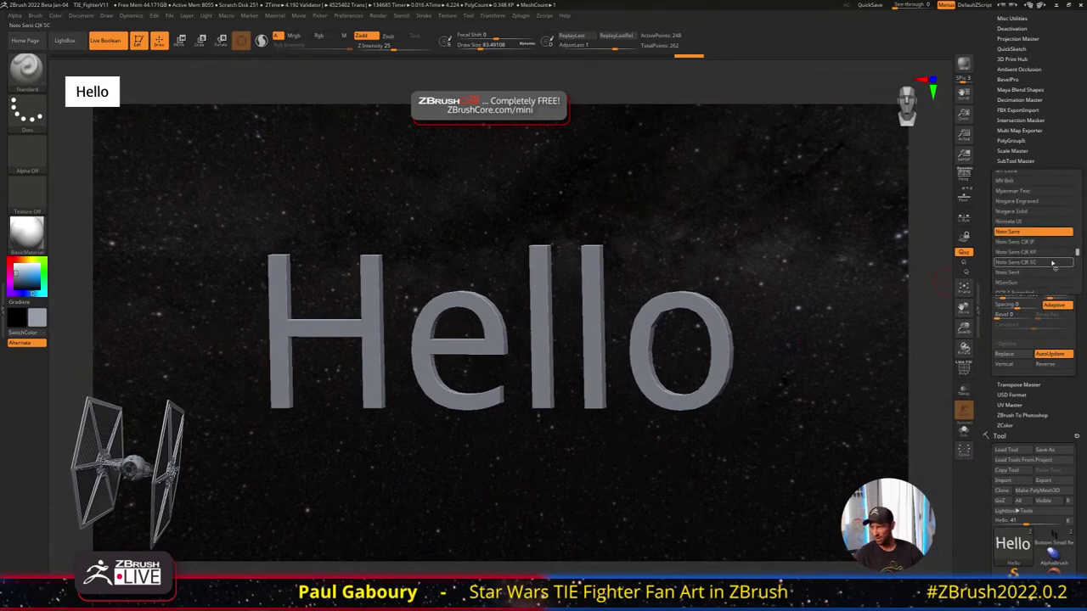
click(1055, 234)
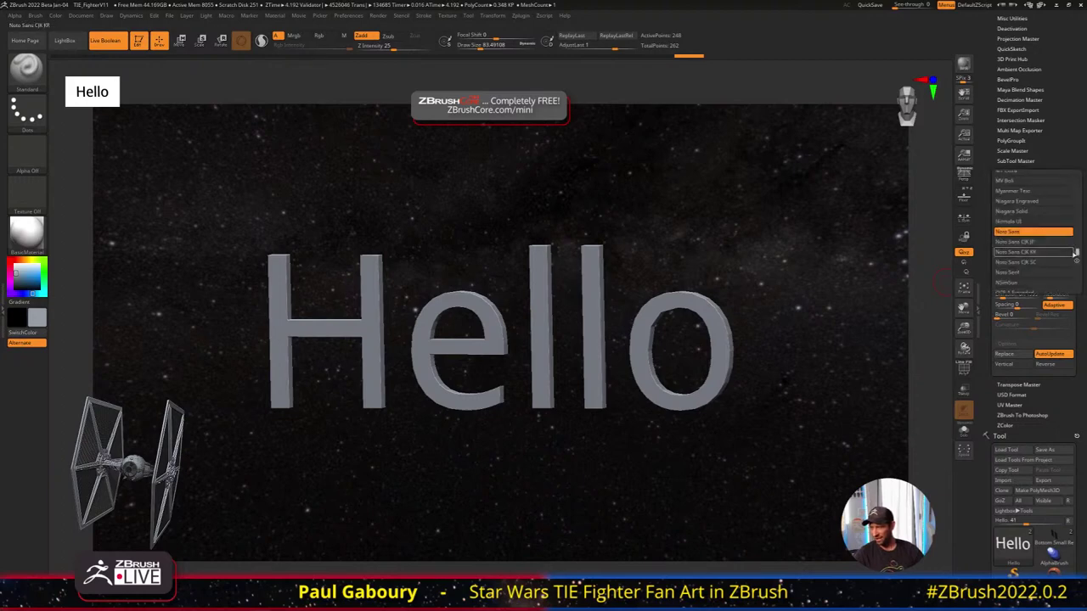
click(1071, 231)
drag(1077, 236, 1077, 231)
click(1040, 245)
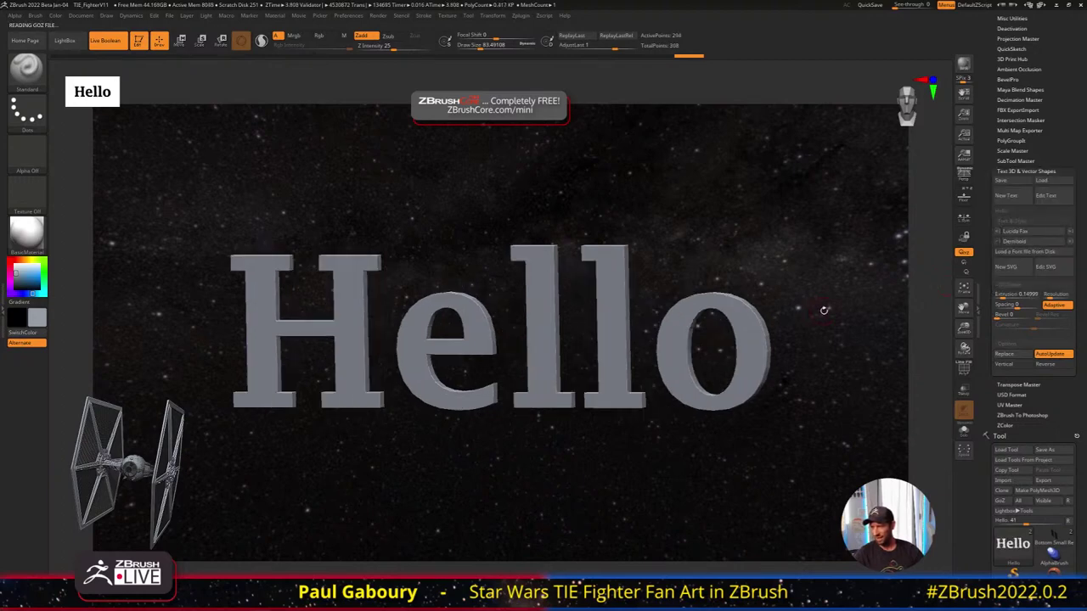
mouse_move(840, 314)
mouse_down()
mouse_move(811, 316)
mouse_move(826, 319)
mouse_up()
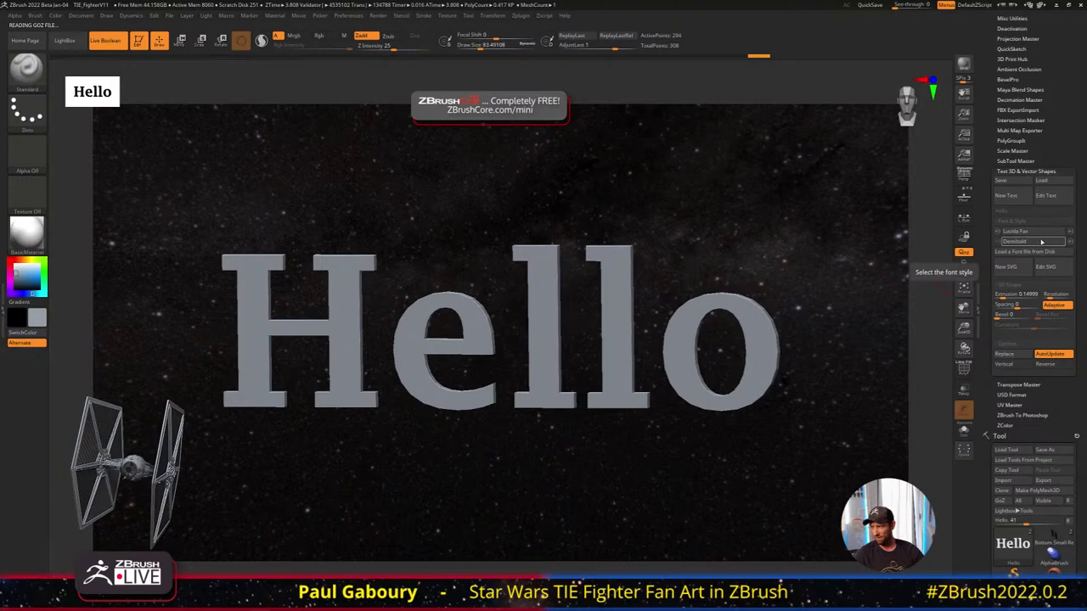
Try the Italic and Regular font styles on the "Hello" text, then return it to Demibold
click(1041, 243)
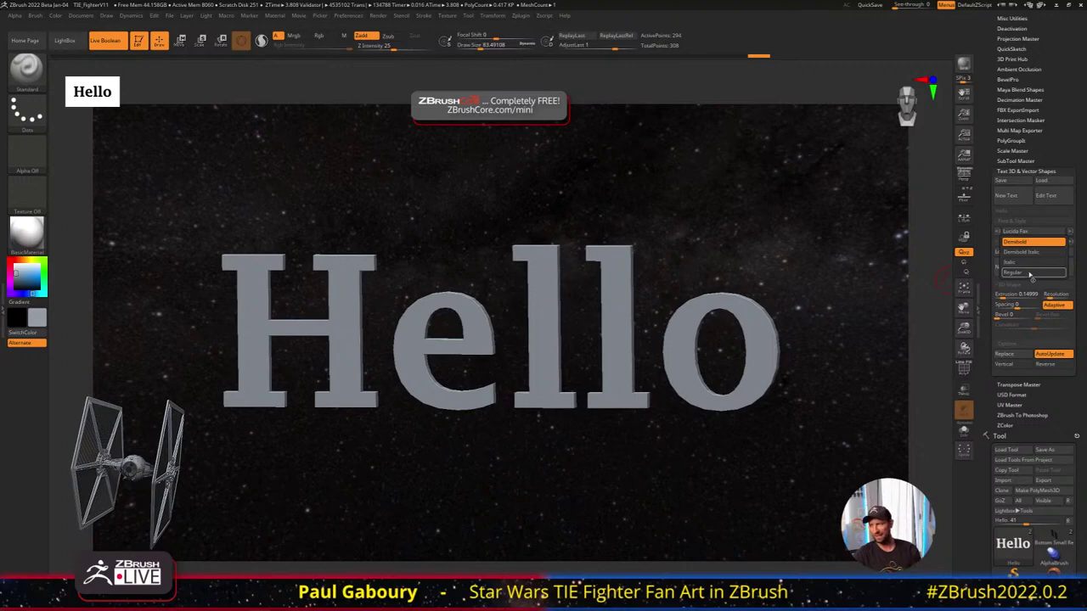
click(1028, 262)
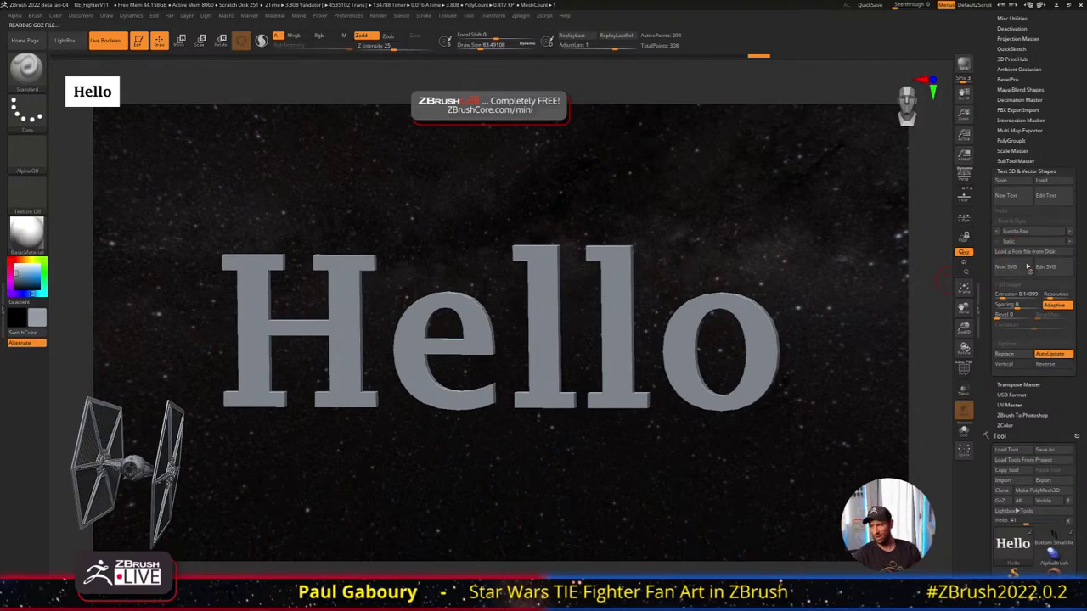
click(1028, 244)
click(1027, 254)
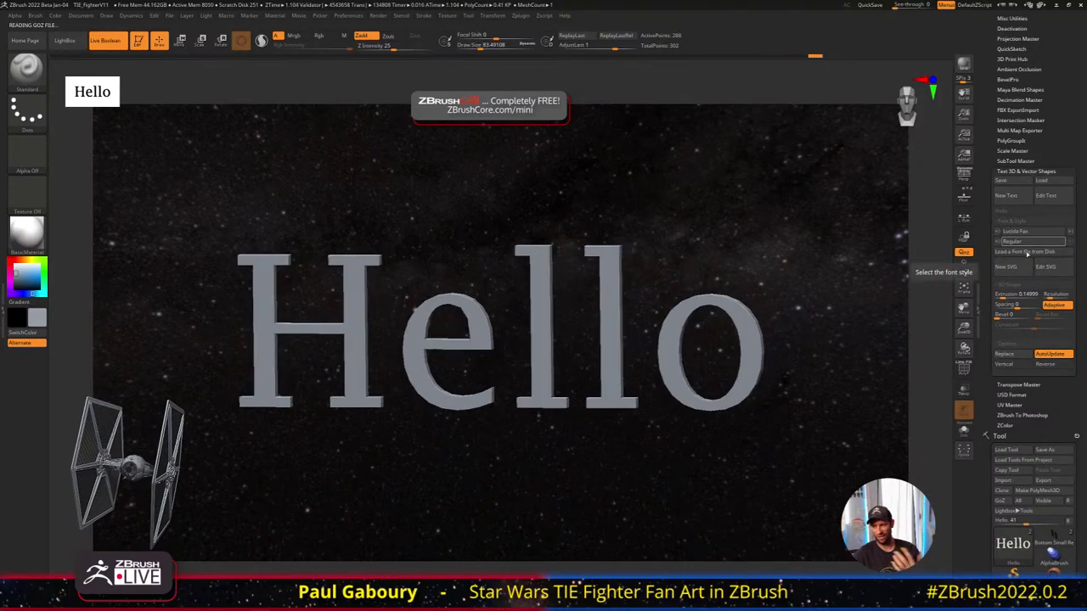
click(1027, 244)
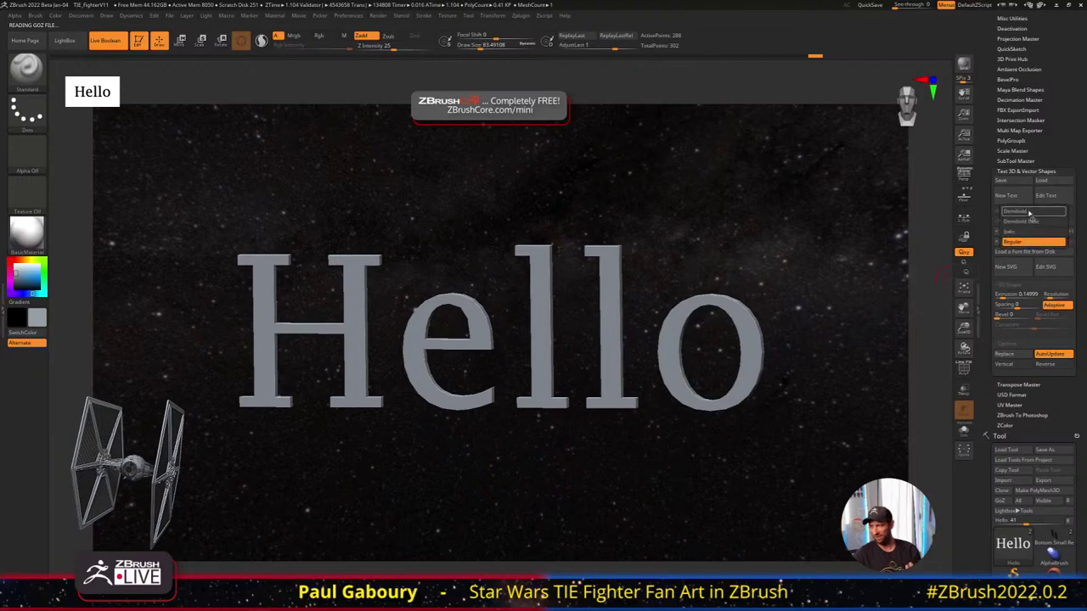
click(1029, 210)
click(1027, 231)
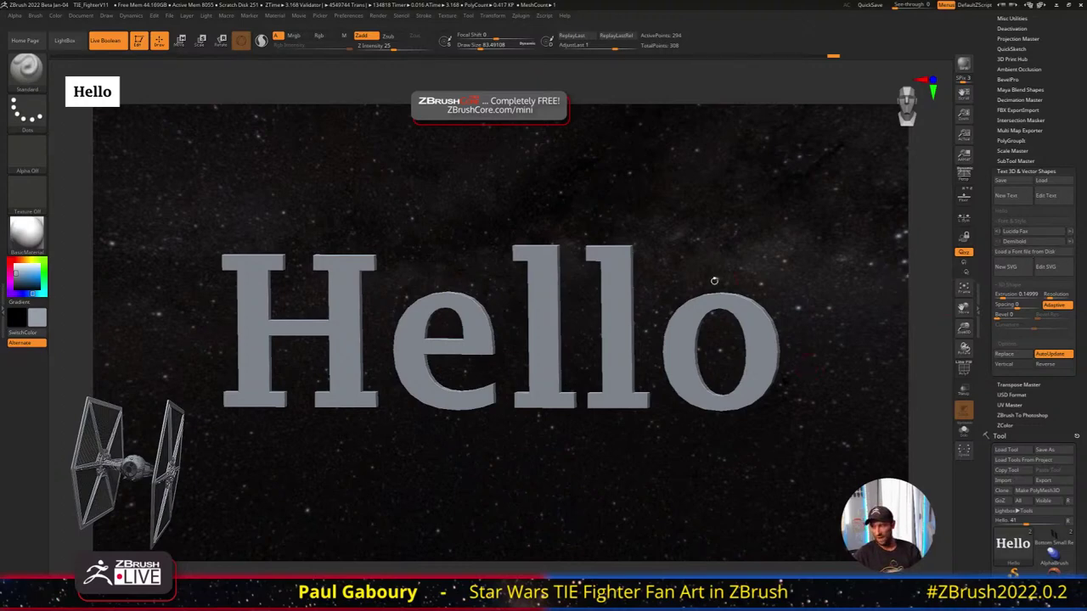
Display the polyframe on the text and compare its topology with Adaptive off and on, leaving Adaptive enabled
key(shift+f)
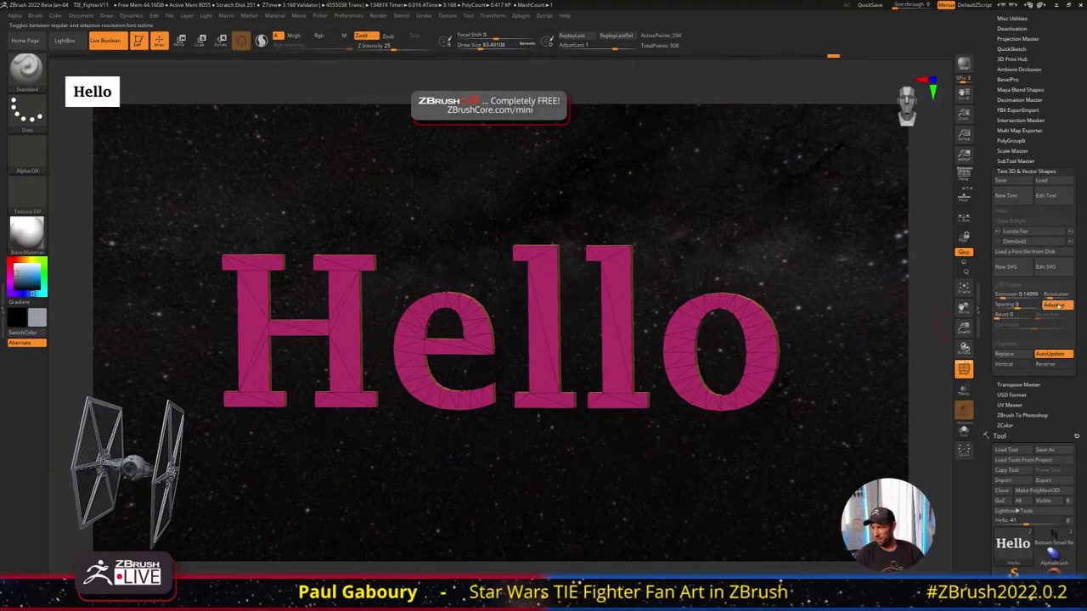
click(1058, 306)
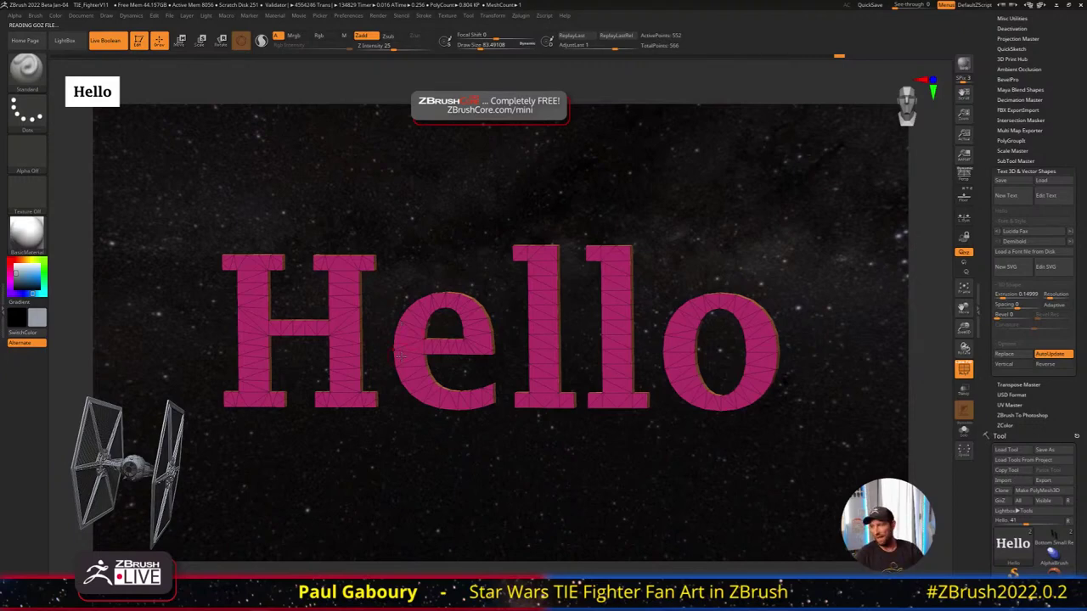
click(1056, 306)
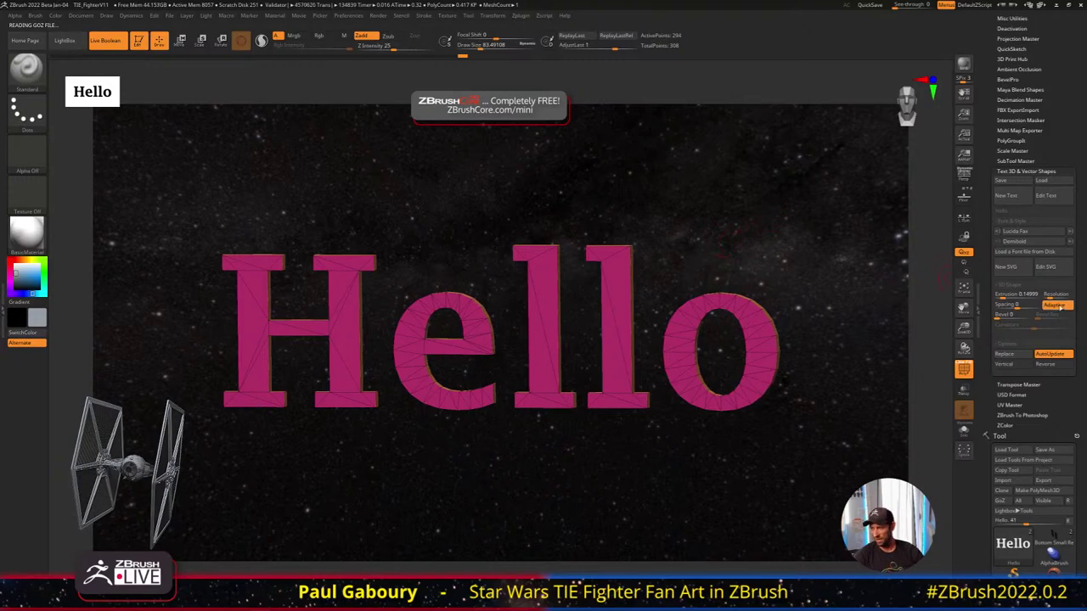
click(1058, 304)
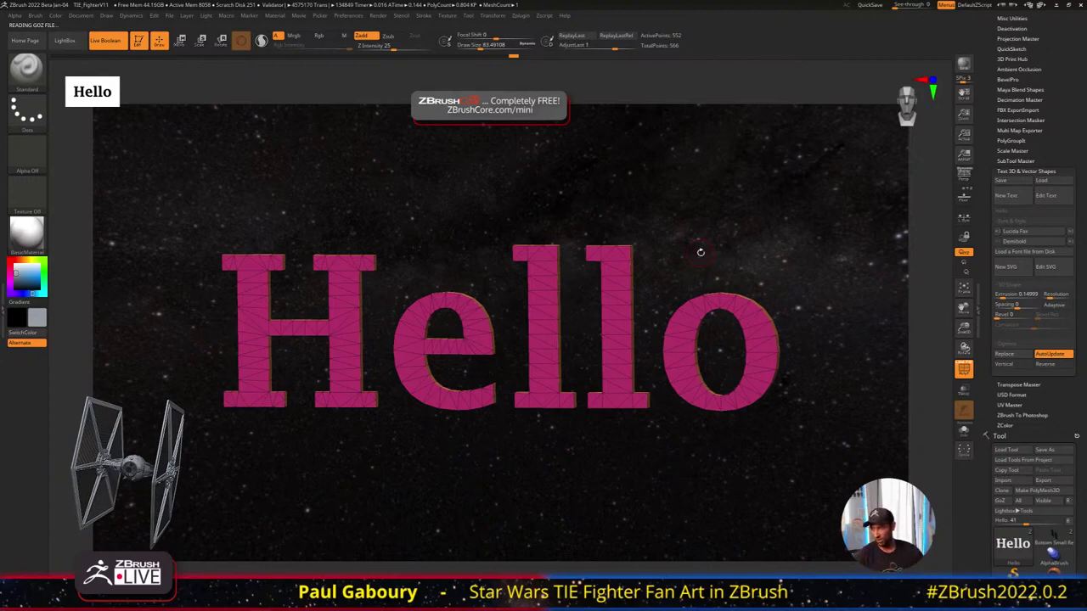
click(1057, 304)
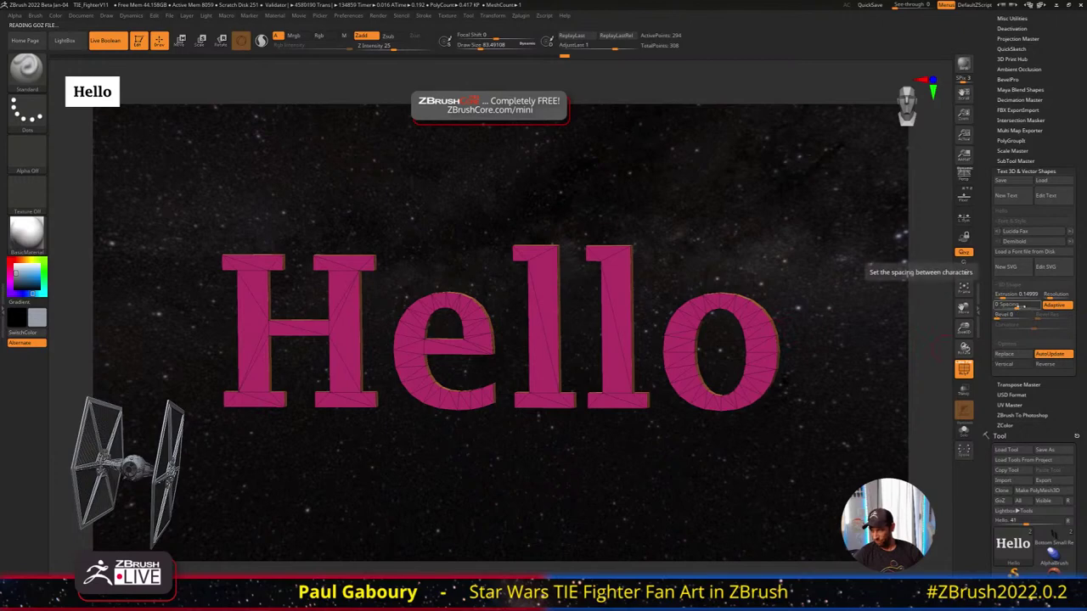
Try wider character spacings on the text, including 0.82608, then reset Spacing to 0
click(1019, 304)
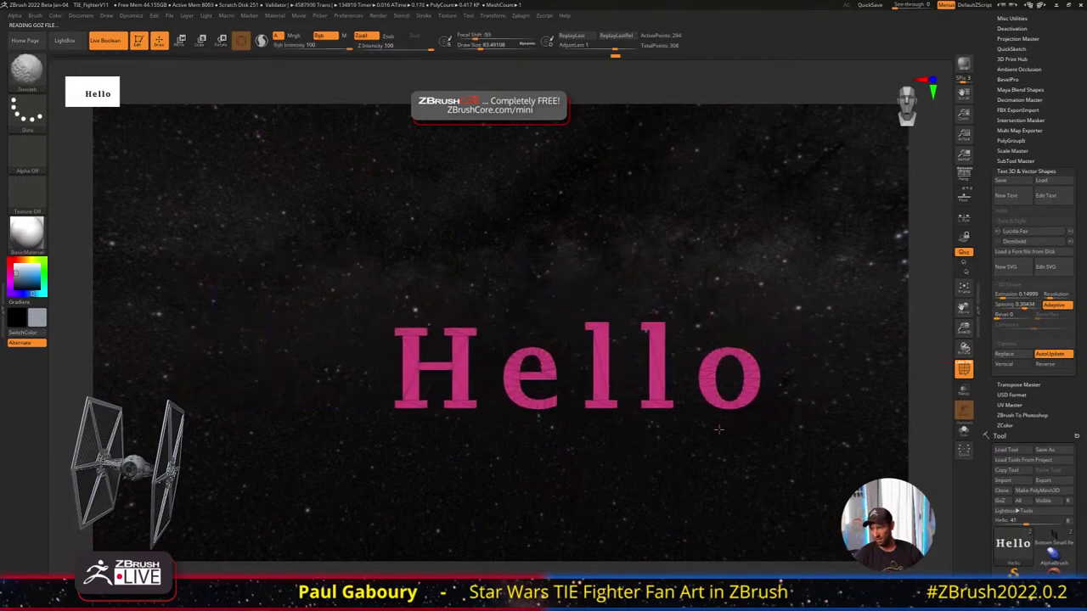
click(1035, 306)
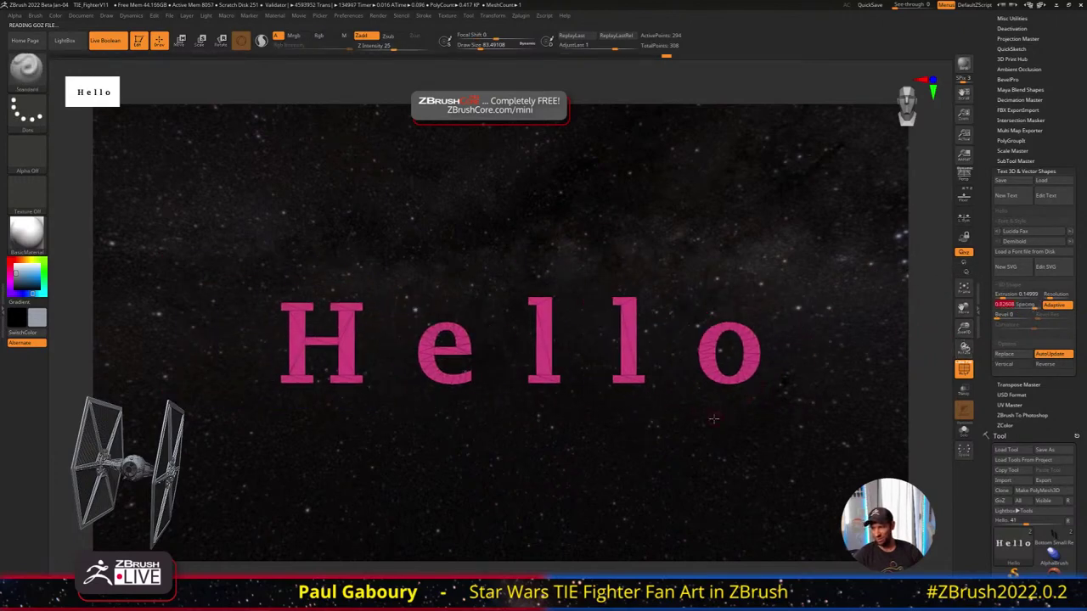
click(1032, 304)
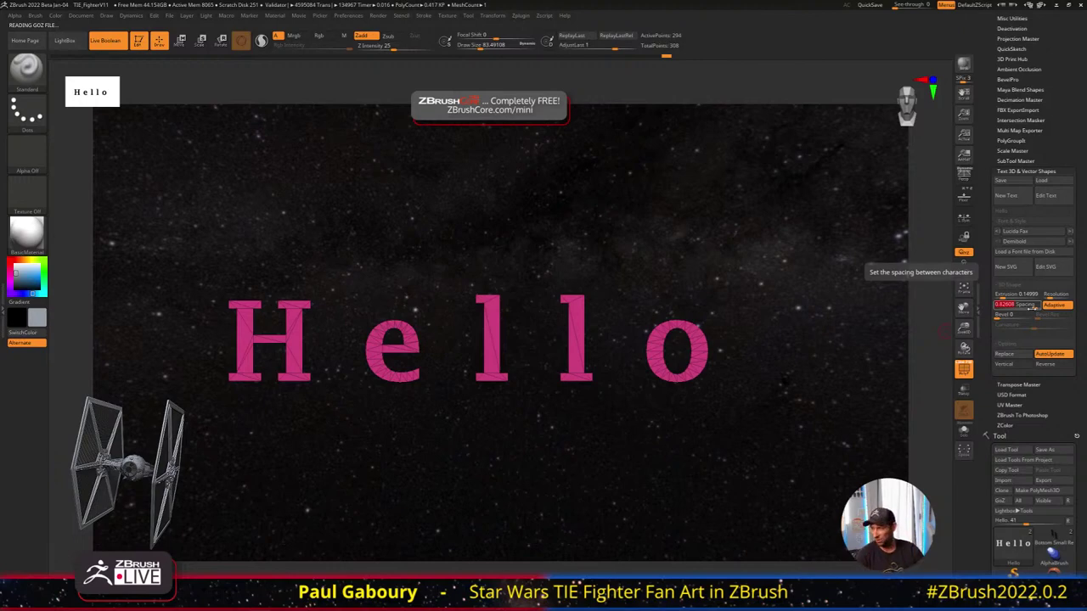
key(Return)
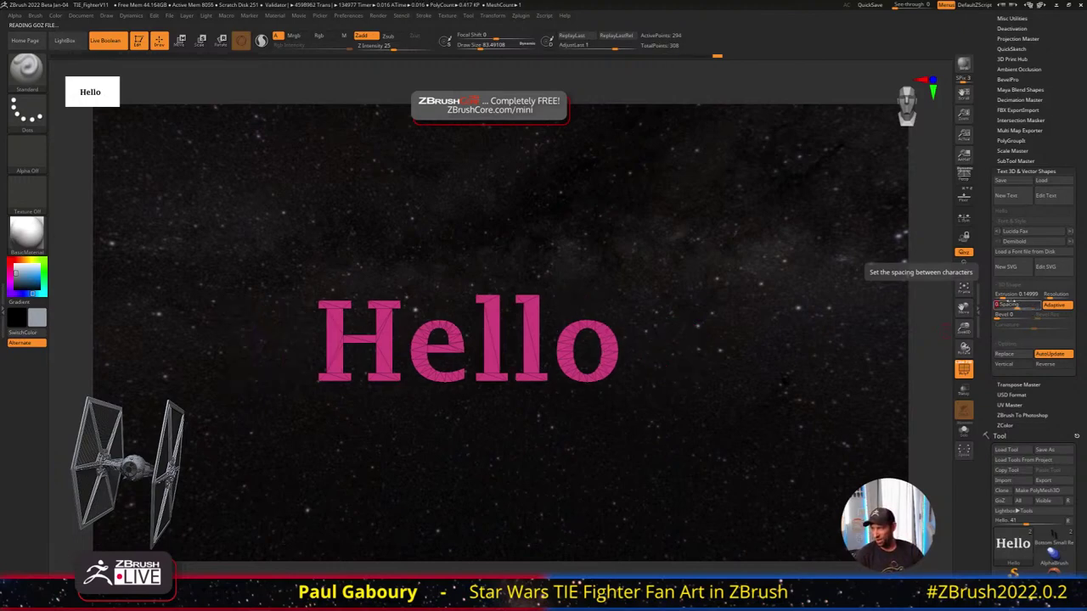
Try an Extrusion of 0.41237 on the text, then set its depth to 0.61855 and check both faces
click(1014, 296)
drag(663, 340, 641, 399)
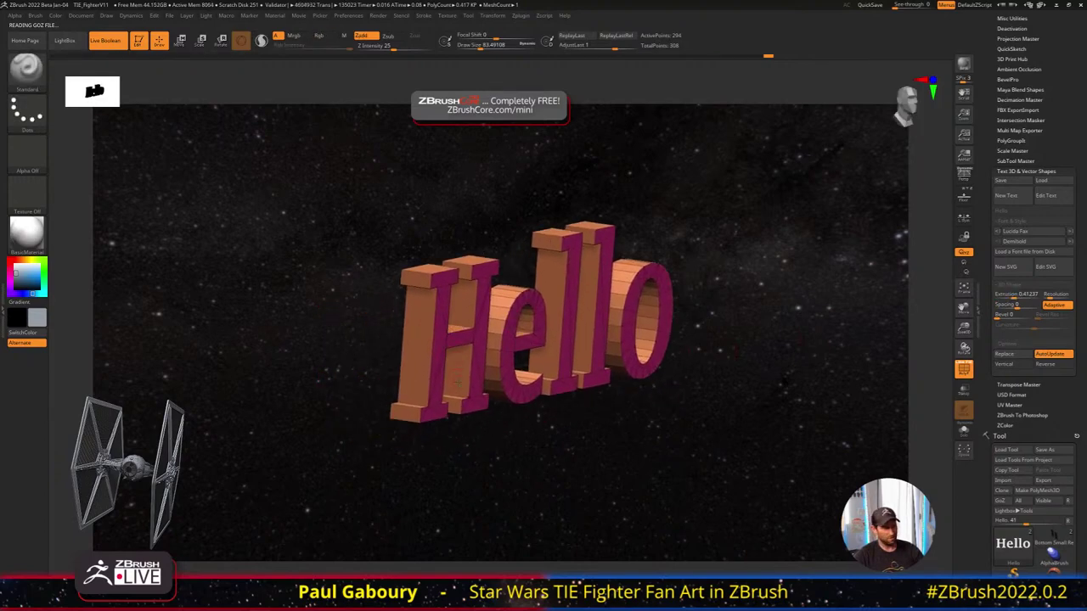
drag(459, 385, 696, 348)
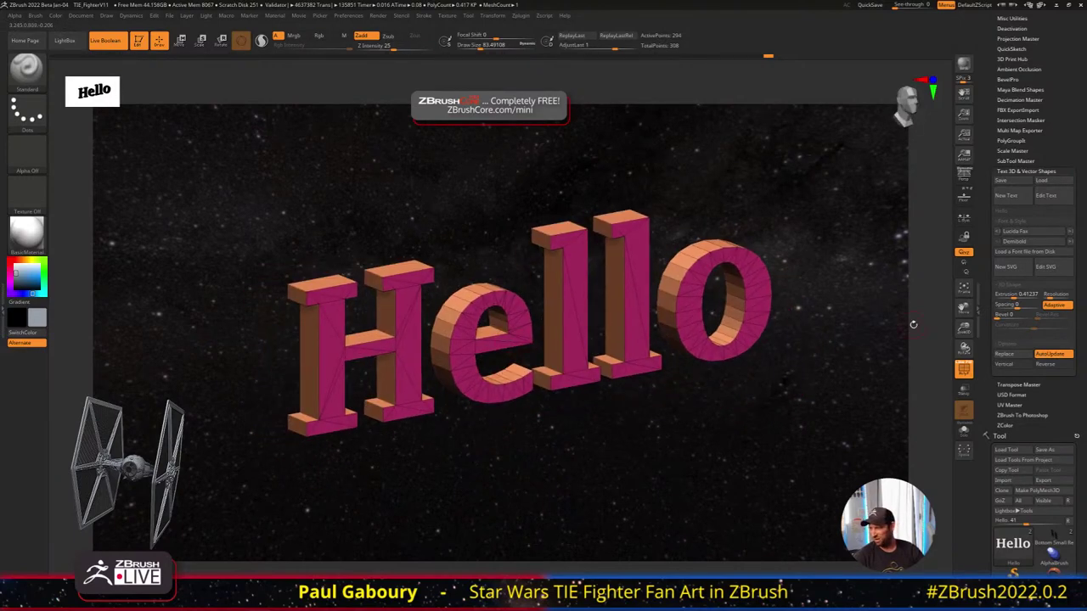
click(1015, 295)
drag(1021, 296, 1011, 298)
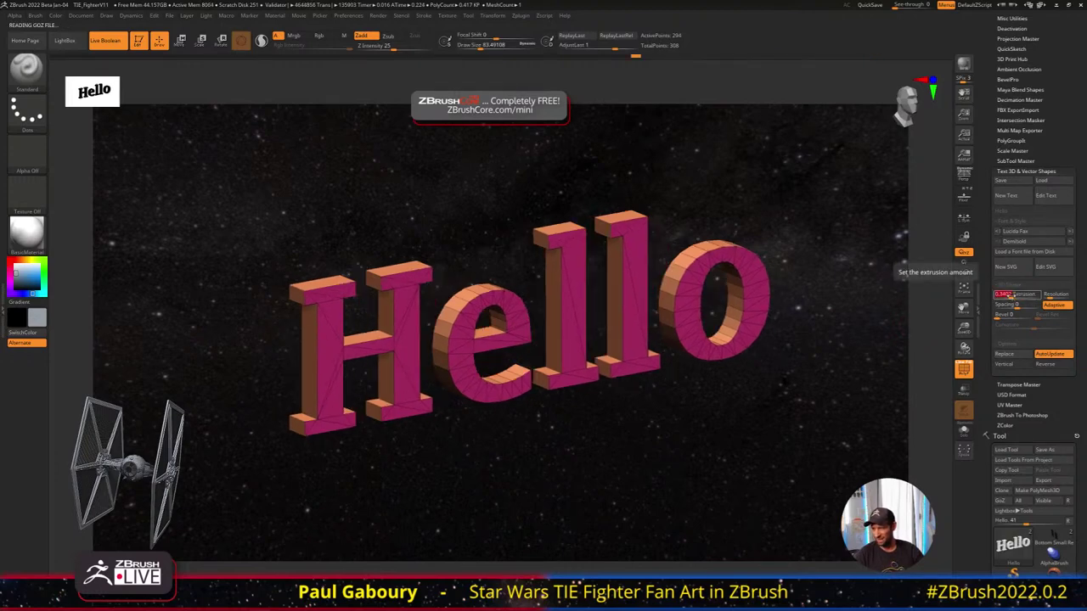
click(1022, 297)
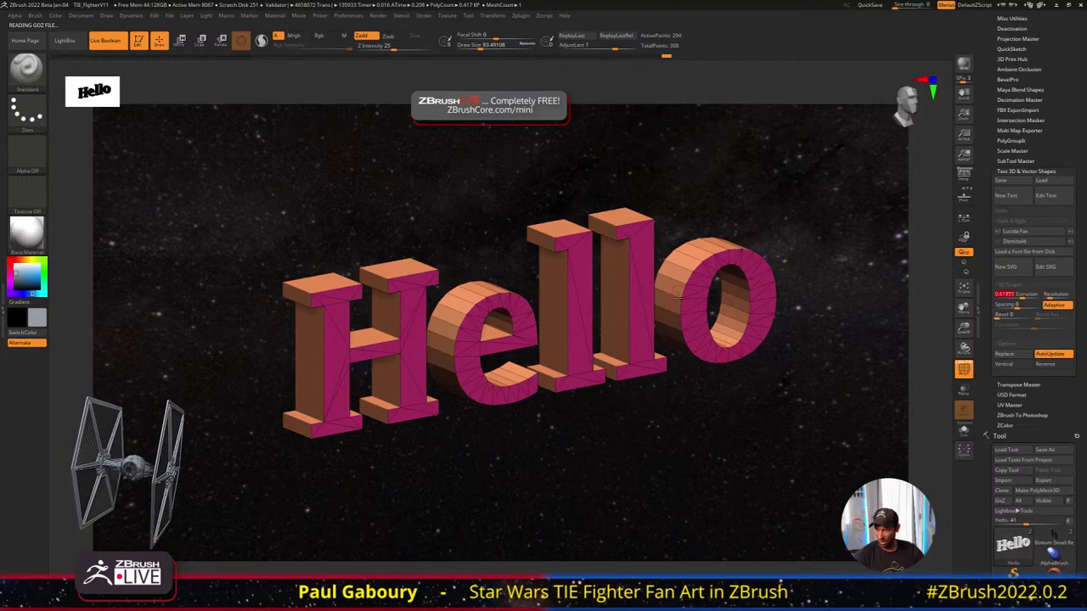
right_drag(613, 312, 542, 325)
drag(543, 325, 640, 308)
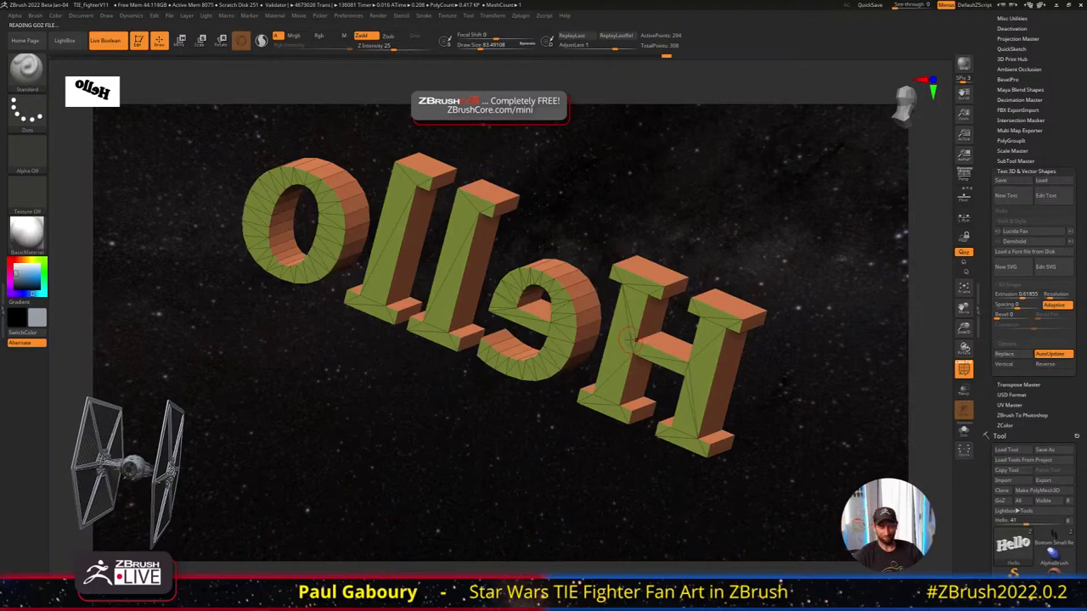
right_drag(630, 340, 522, 327)
alt+right_drag(735, 344, 543, 340)
right_drag(544, 339, 608, 354)
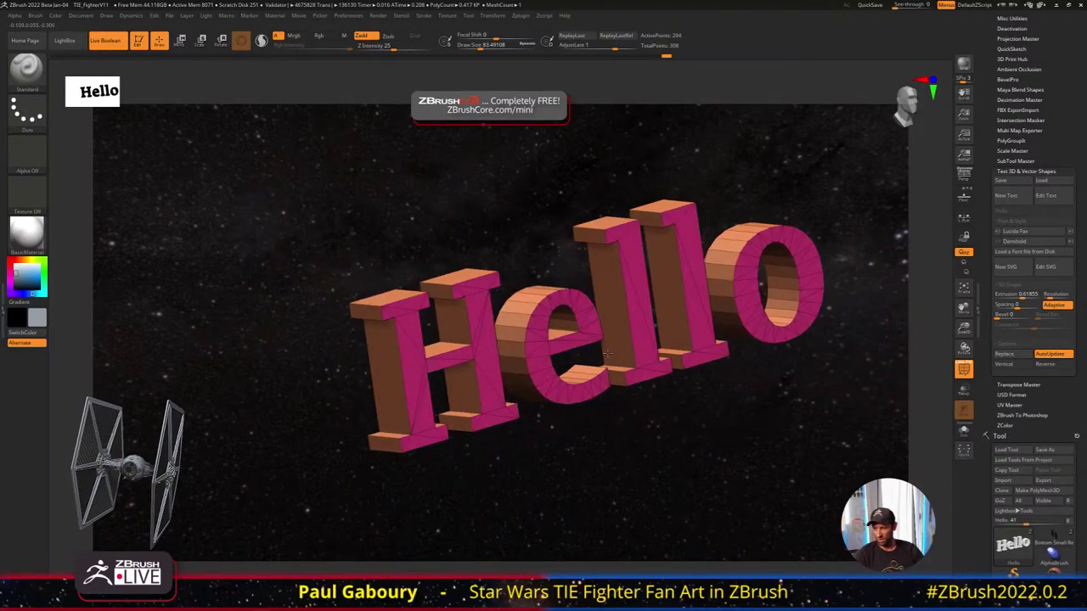
drag(608, 355, 633, 357)
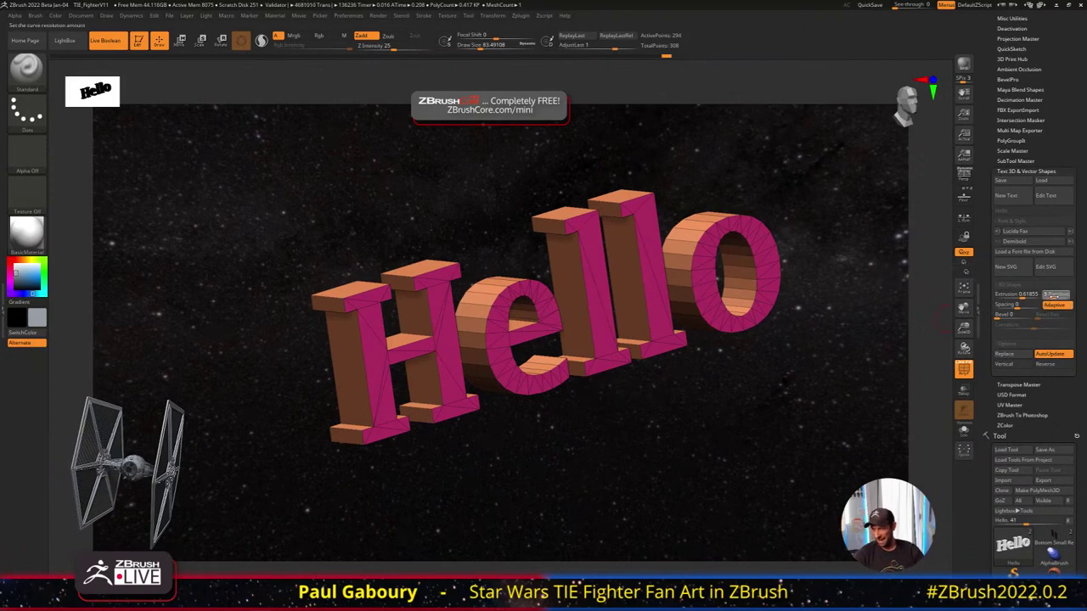
Set the text's curve Resolution to 6, comparing the outline with Adaptive off and leaving it enabled
click(1057, 299)
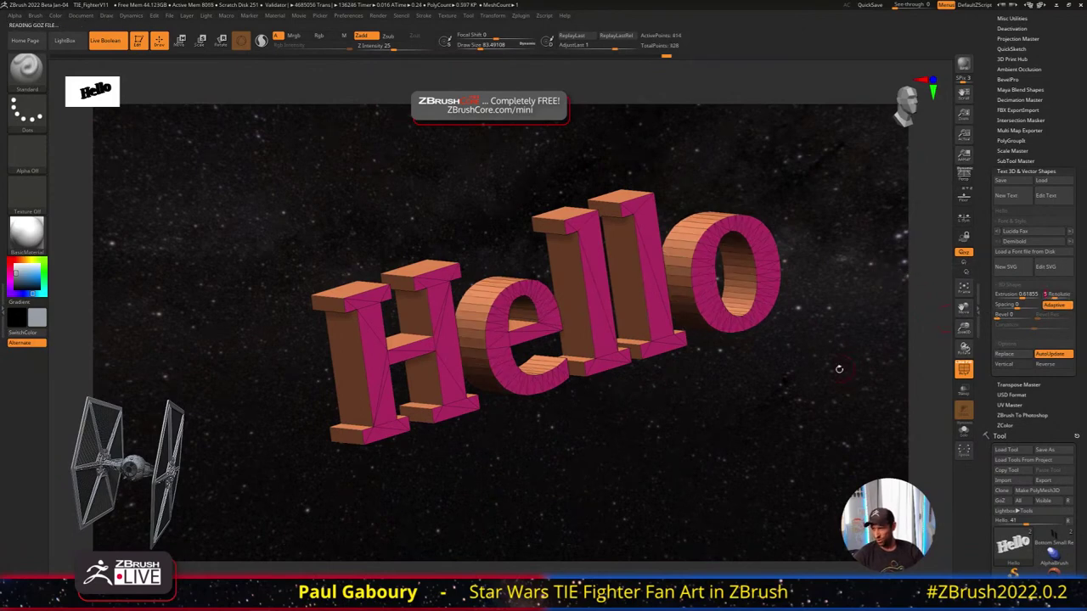
shift+drag(839, 369, 794, 372)
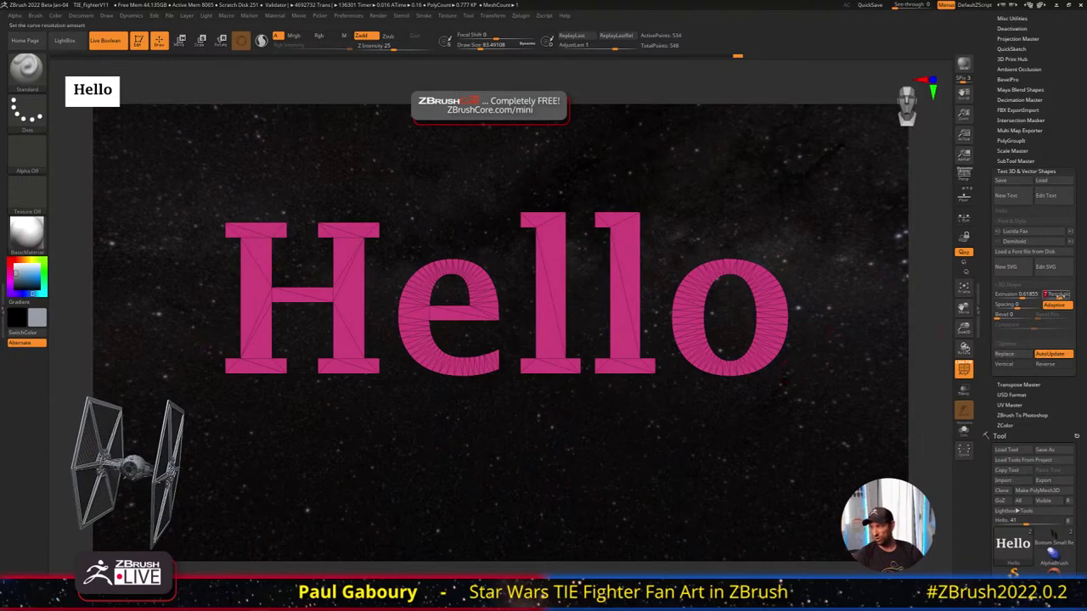
drag(1066, 294, 1048, 314)
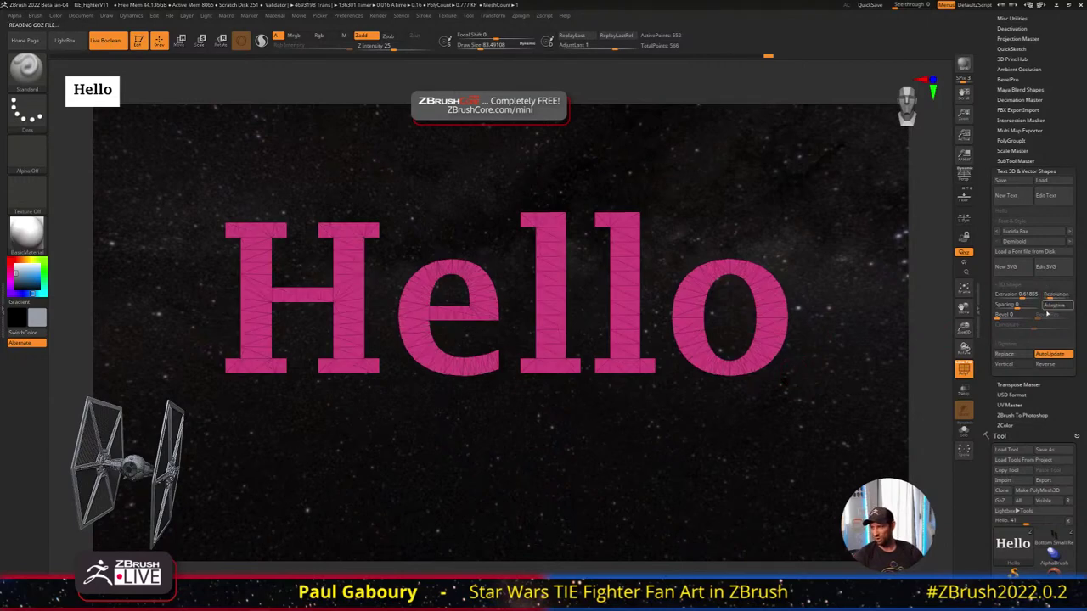
click(1057, 298)
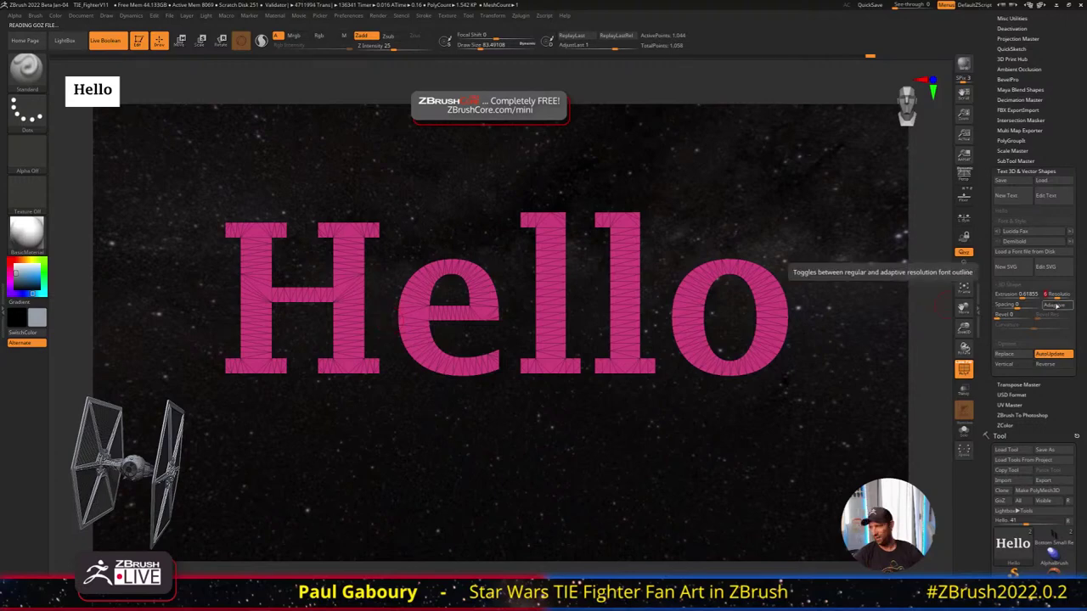
click(1056, 305)
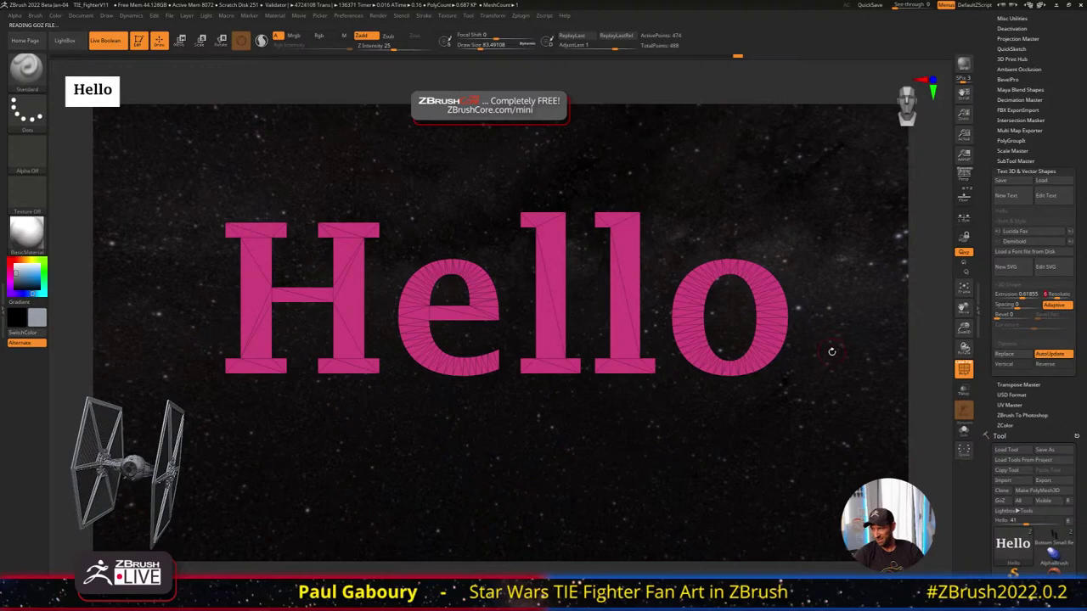
Set the text's Bevel to 10 and inspect the beveled letter edges up close
click(997, 317)
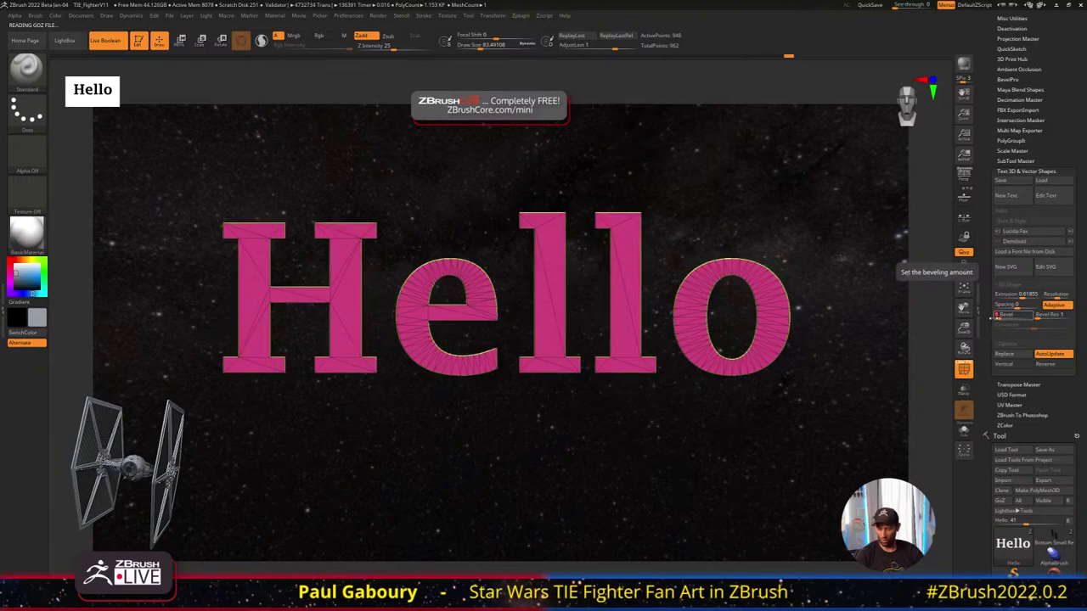
click(999, 316)
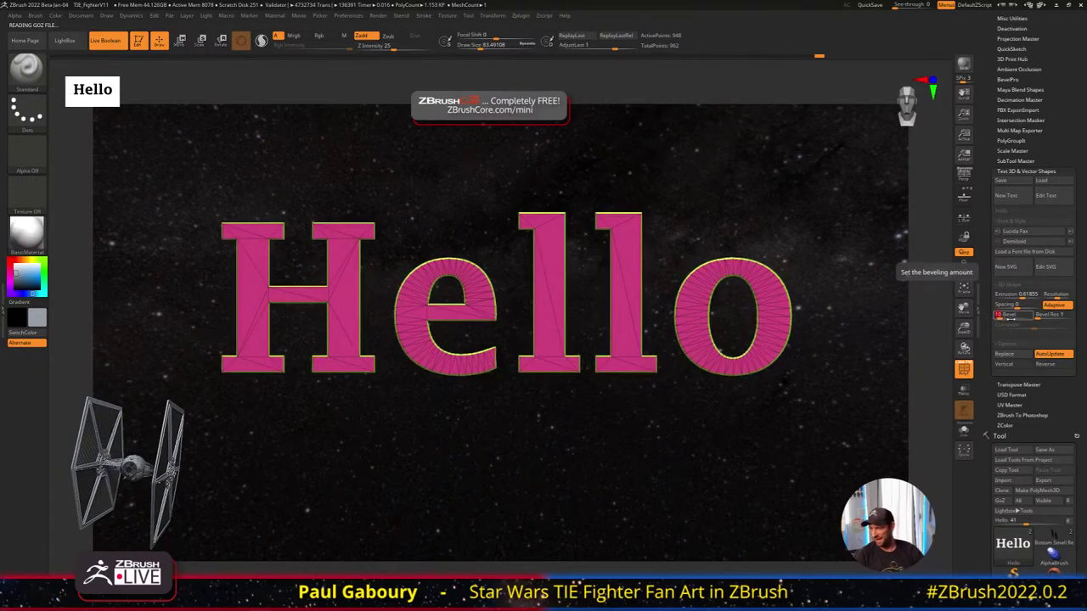
right_drag(514, 287, 596, 333)
ctrl+right_drag(596, 333, 602, 407)
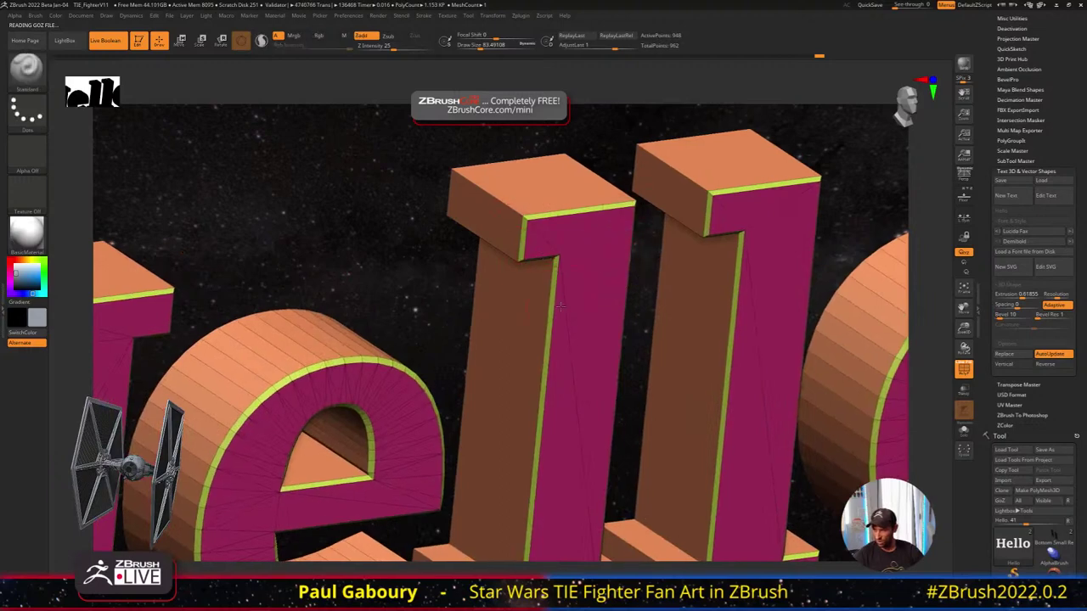
Inspect the bevel along the edges of the Hello text on both its front and back faces
alt+right_drag(561, 306, 558, 180)
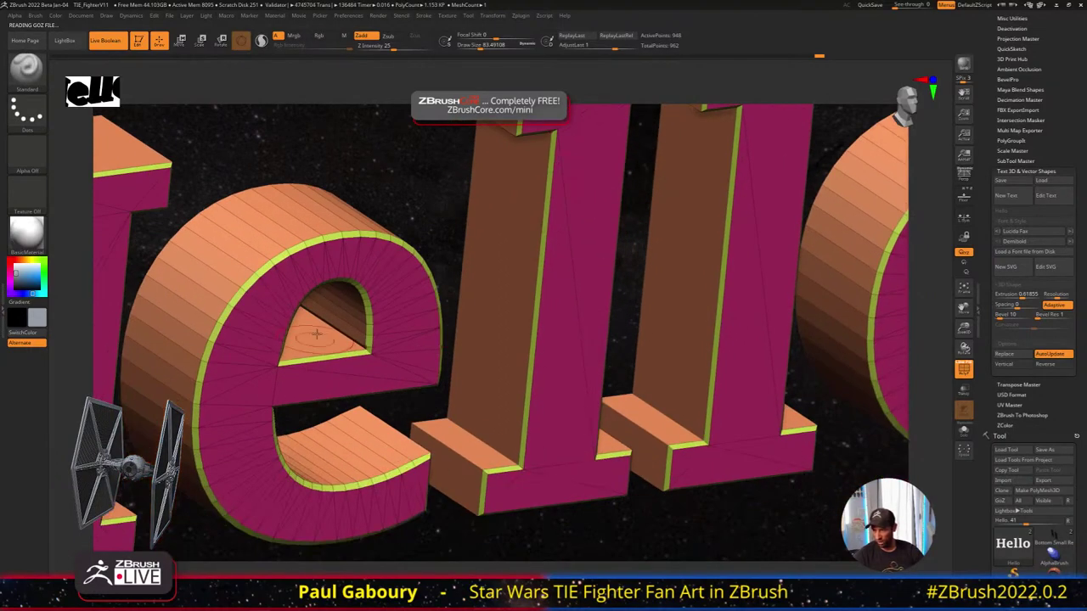
key(f)
right_drag(293, 316, 456, 375)
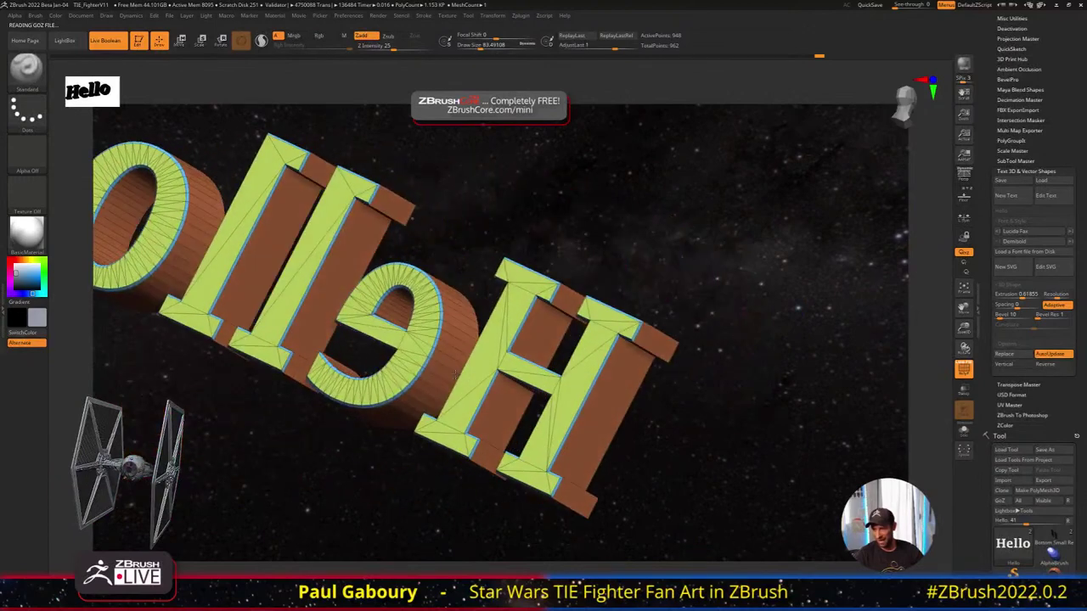
drag(455, 375, 595, 364)
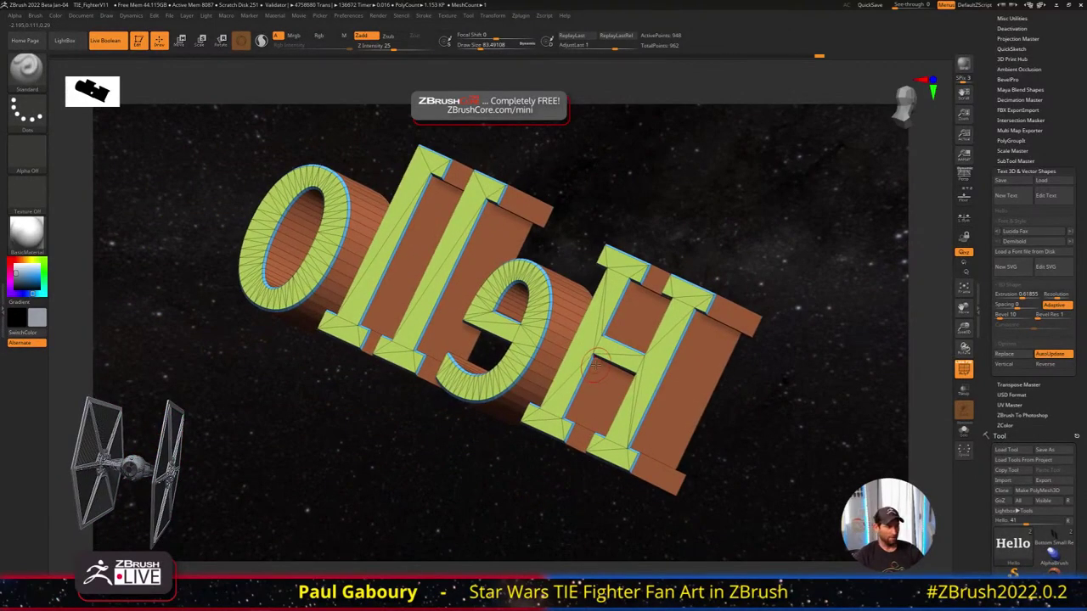
drag(594, 364, 507, 365)
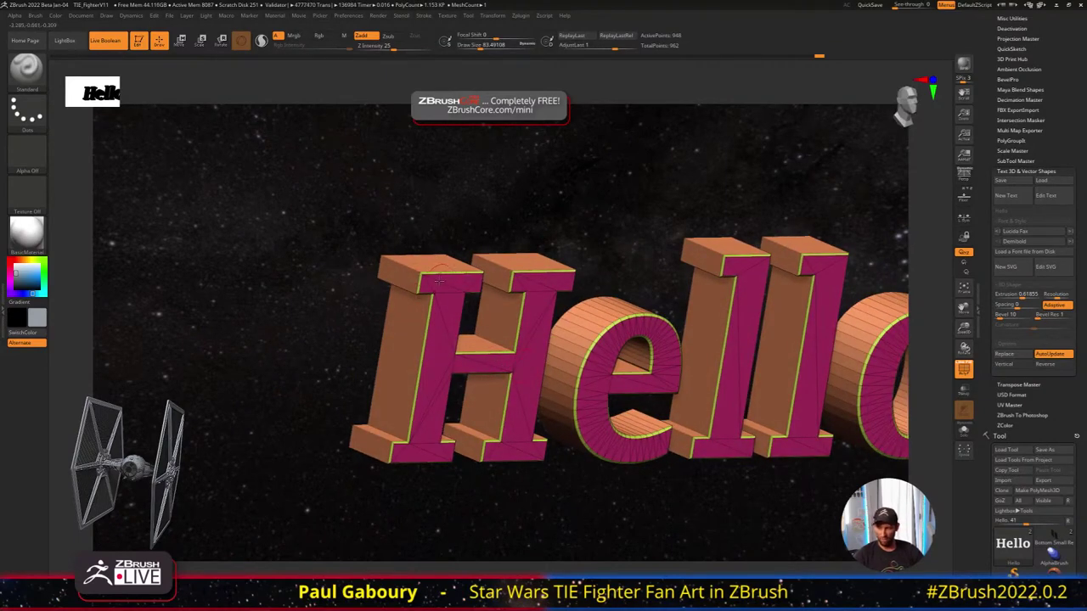
drag(392, 277, 685, 336)
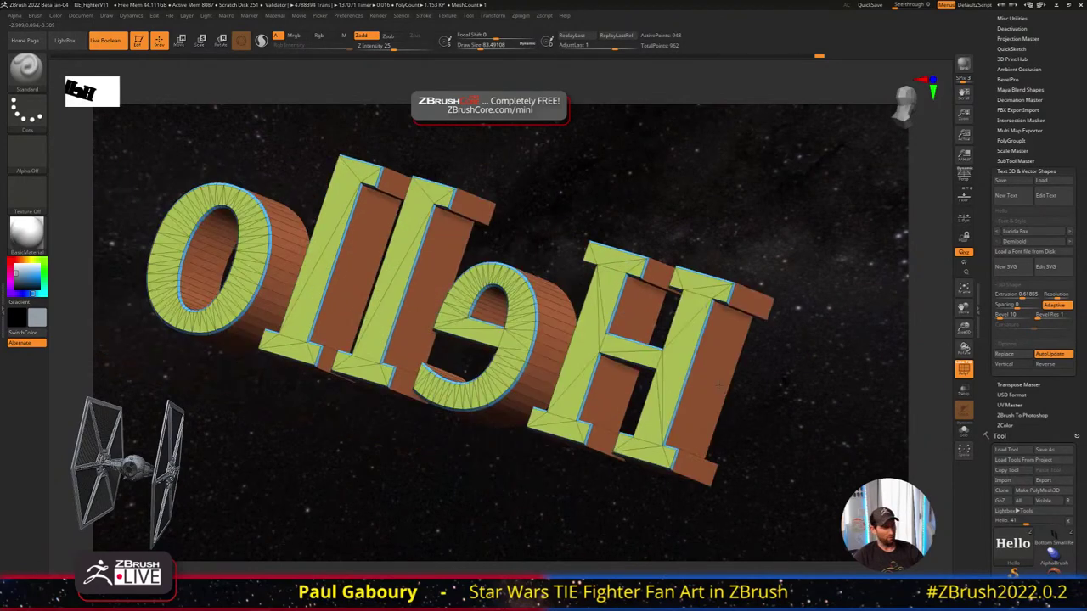
mouse_move(719, 384)
ctrl+right_down()
mouse_move(667, 409)
mouse_move(604, 386)
mouse_move(716, 355)
mouse_move(652, 353)
mouse_move(630, 325)
mouse_move(675, 347)
ctrl+right_up()
ctrl+right_drag(675, 346, 717, 318)
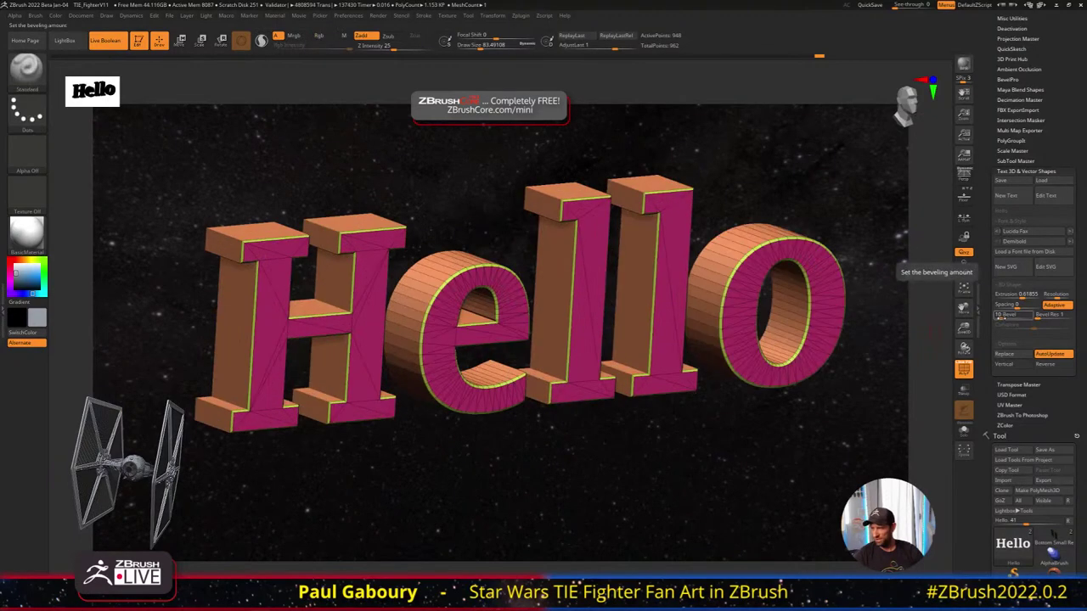
Compare Bevel amounts of 24 and 12 on the text, then set Bevel to 24 and Bevel Res to 6
drag(999, 315, 1006, 315)
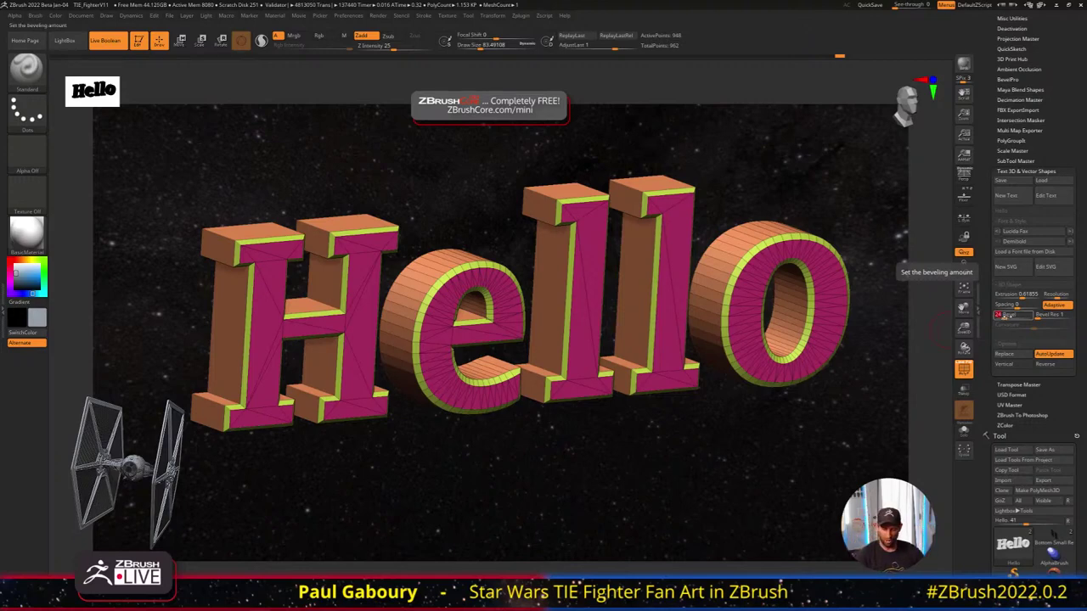
click(1010, 315)
text(12)
key(Return)
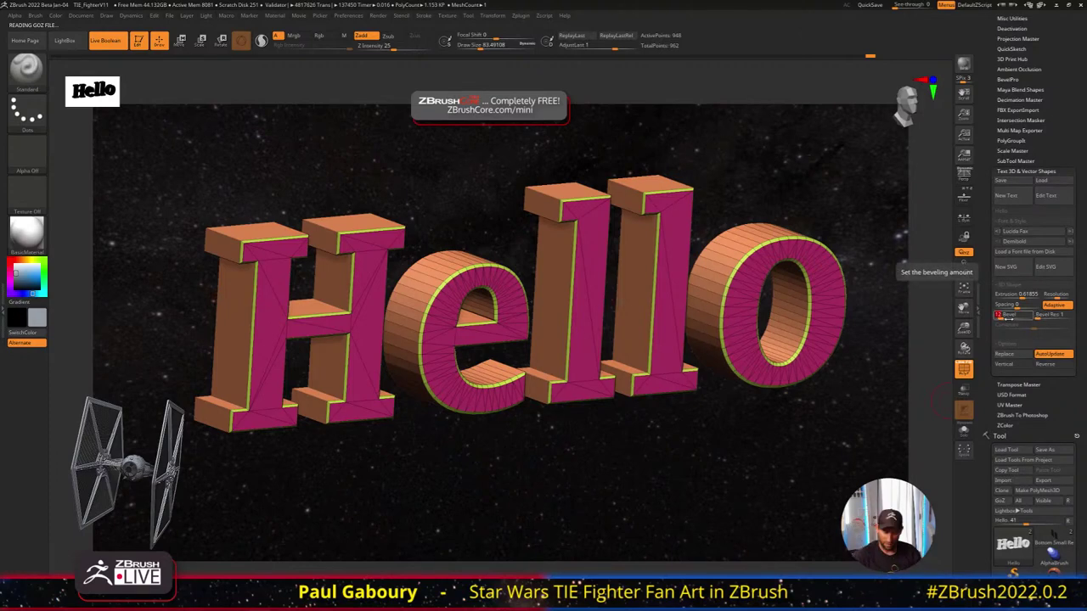
drag(1002, 315, 1048, 316)
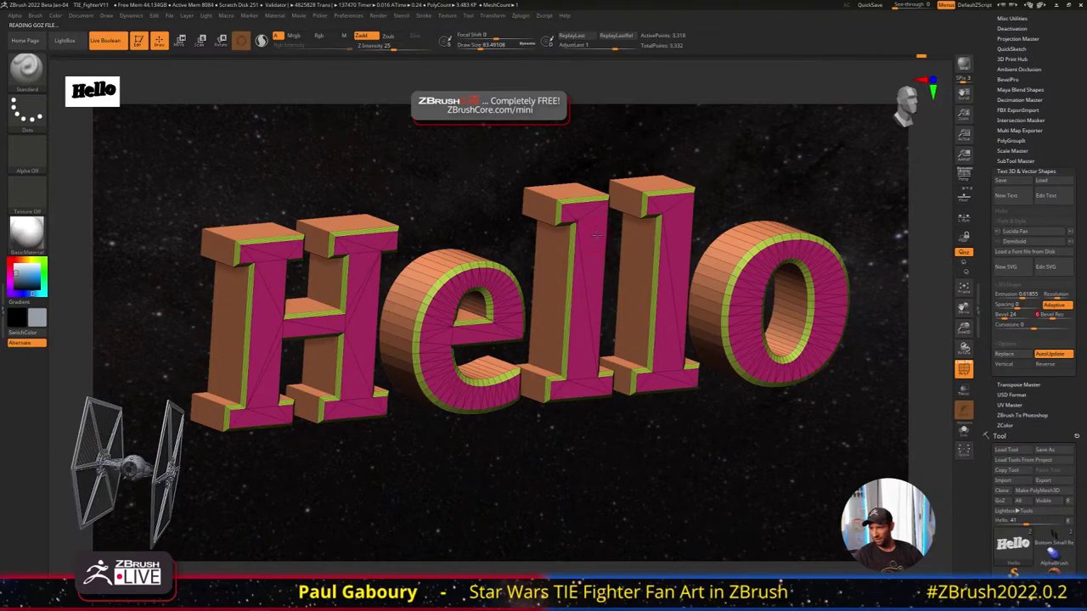
Compare Bevel Res values of 1 and 2 up close, then set Bevel Res to 6 and reduce the brush Draw Size to 1
mouse_move(597, 236)
ctrl+right_down()
mouse_move(550, 204)
mouse_move(543, 222)
mouse_move(562, 304)
mouse_move(537, 257)
ctrl+right_up()
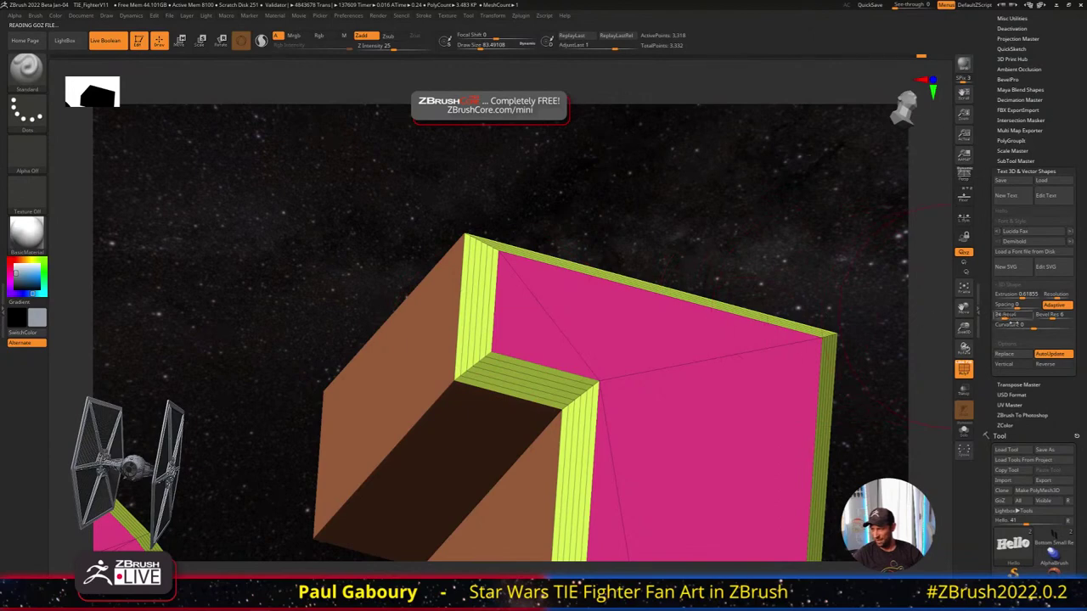
drag(1051, 316, 1038, 318)
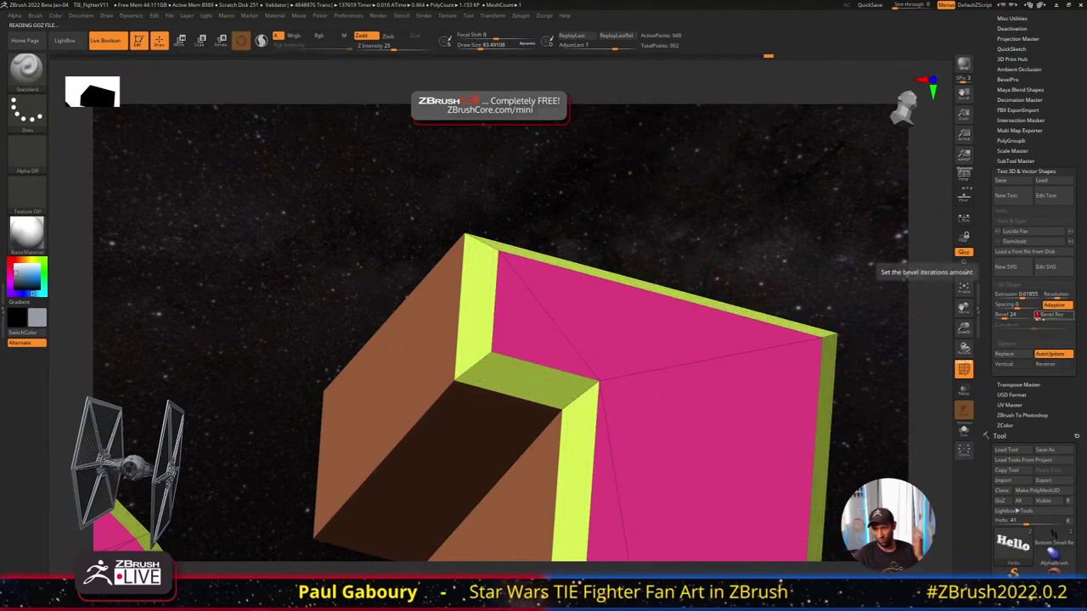
drag(1038, 318, 1040, 318)
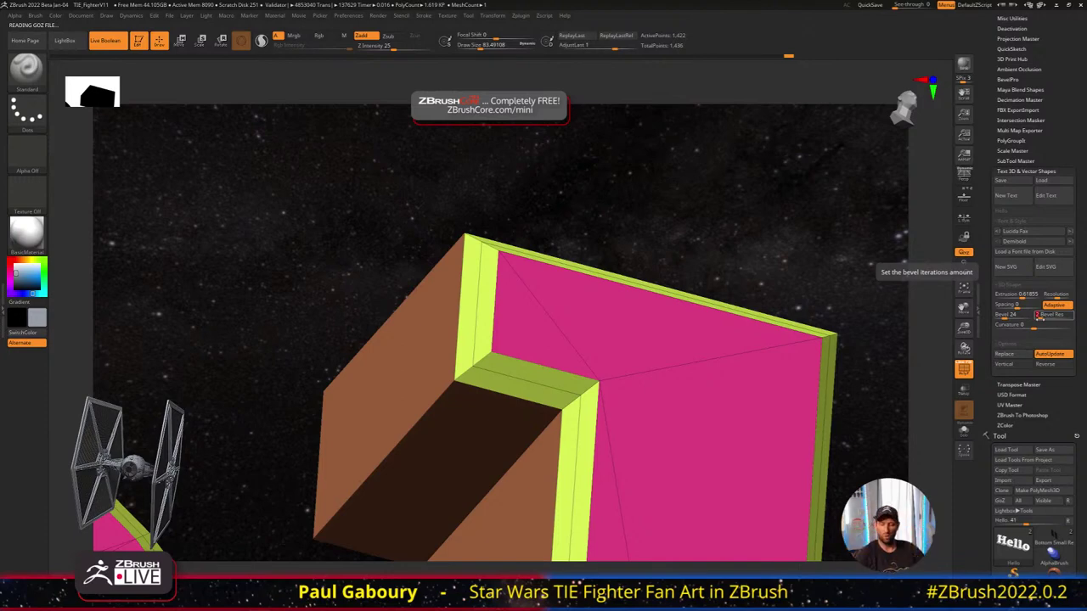
drag(1040, 318, 1046, 317)
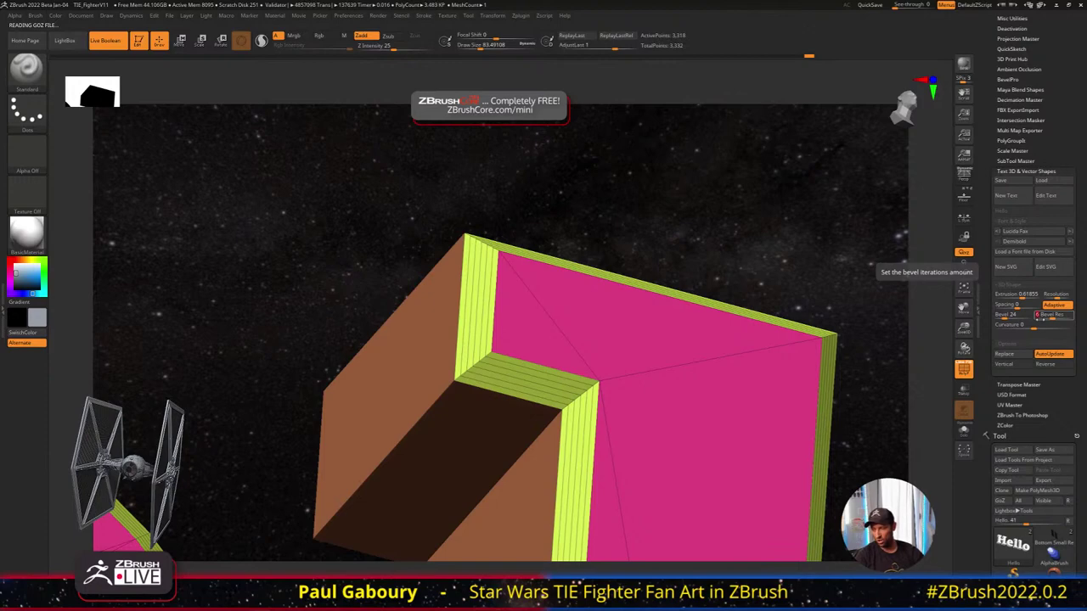
ctrl+right_drag(494, 308, 491, 319)
key(s)
drag(491, 294, 470, 292)
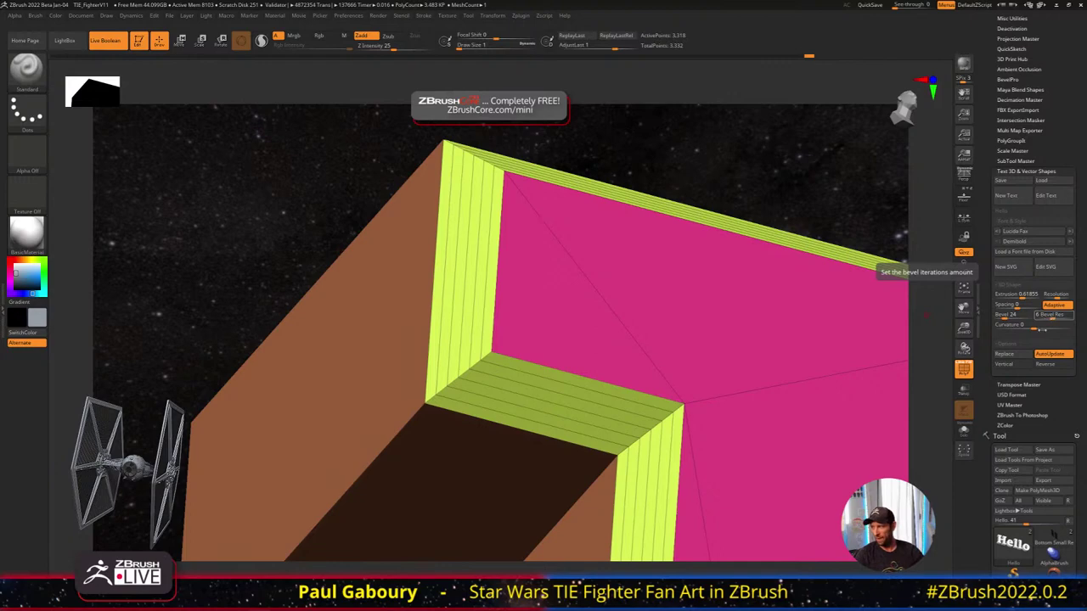
Try a rounded bevel with a Curvature of 0.72781, then reset Curvature to 0
click(1053, 325)
drag(1061, 328, 1060, 327)
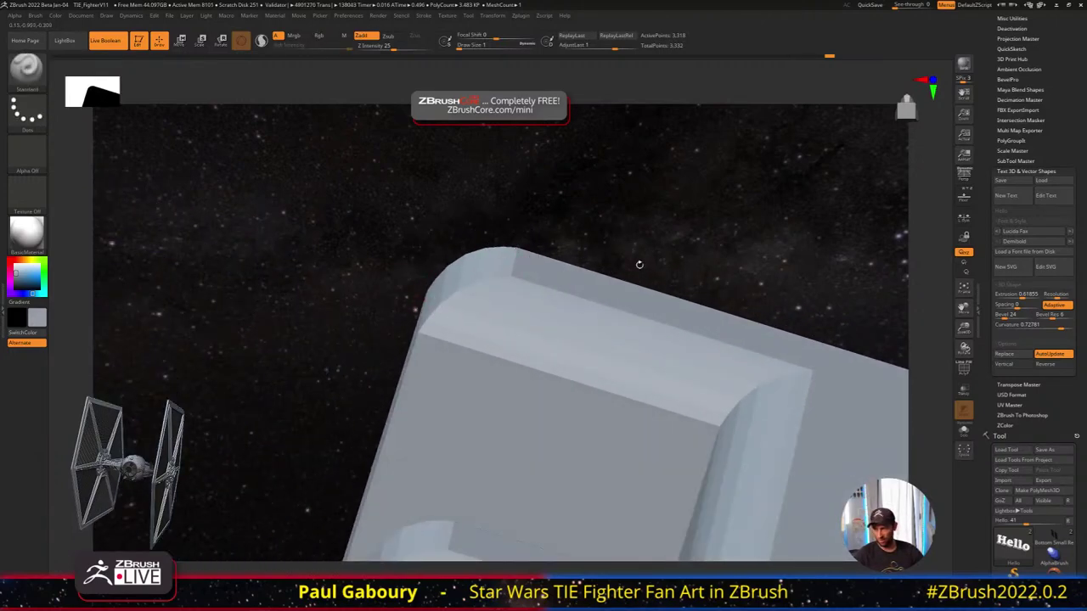
click(1063, 325)
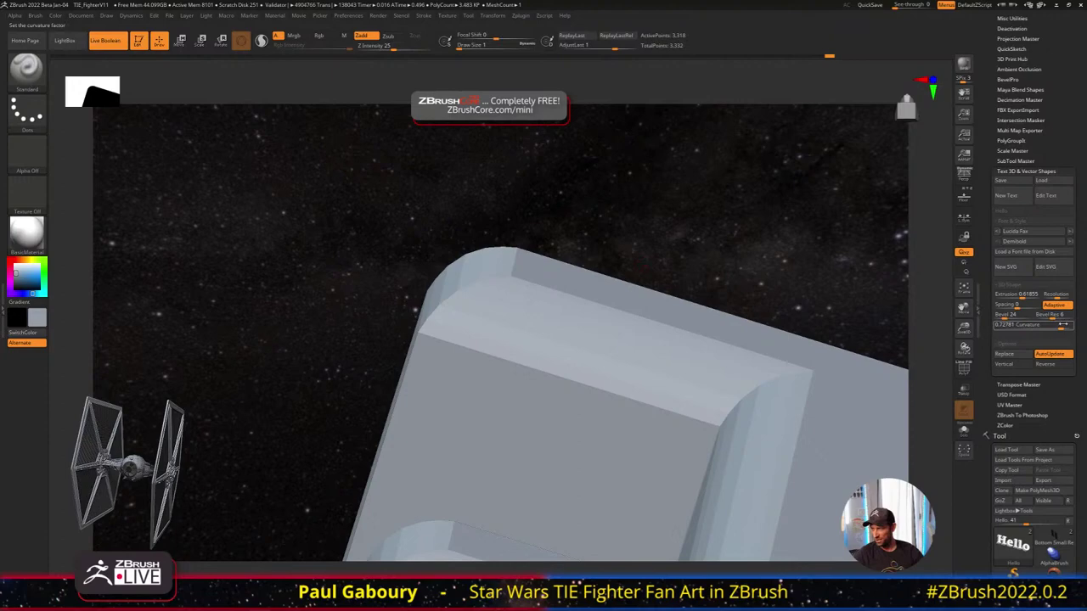
text(0)
key(Return)
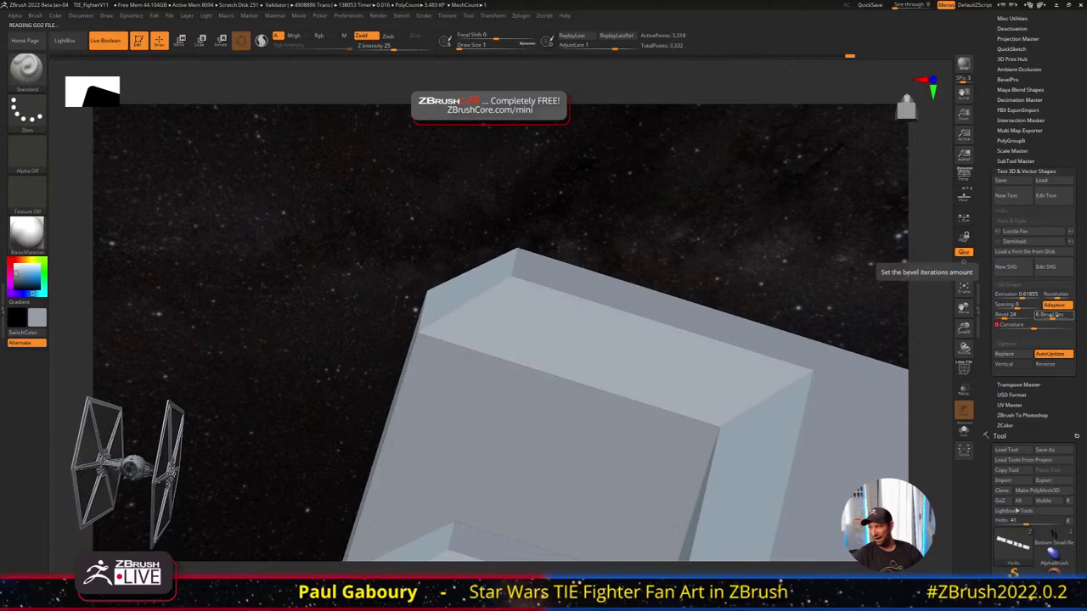
Try Bevel Res 8 with an inward Curvature of -0.6923 on the whole word, then return Curvature to 0
mouse_move(1053, 326)
mouse_down()
mouse_move(1062, 328)
mouse_move(1007, 327)
mouse_move(1059, 318)
mouse_up()
ctrl+right_drag(636, 403, 587, 388)
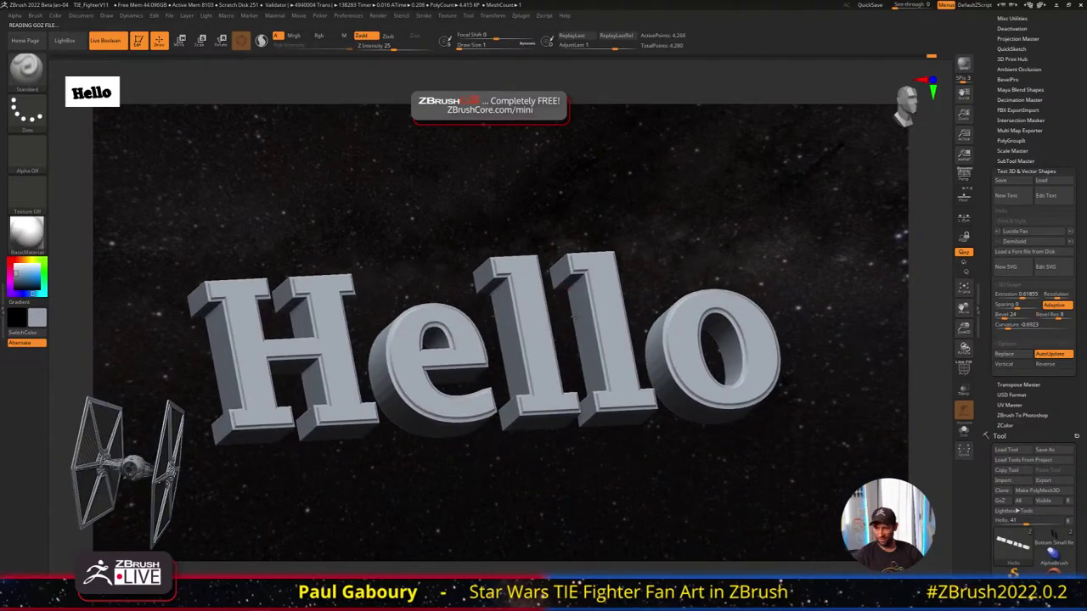
click(1032, 324)
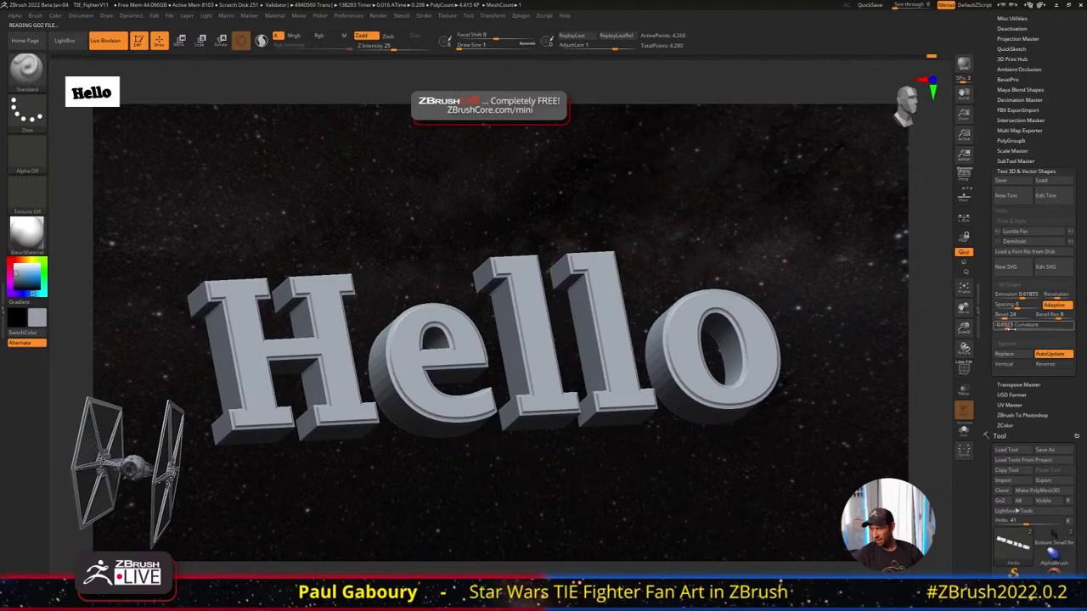
text(0)
key(Return)
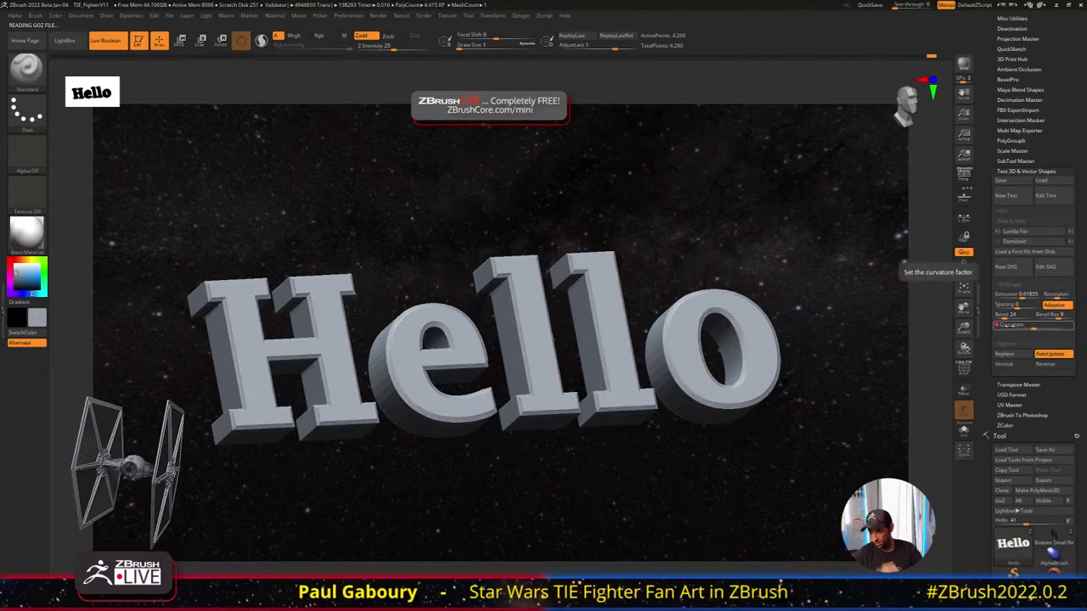
Try a Bevel Res of 1 on the text, then set it to 3 and view the framed word from the front
click(1054, 315)
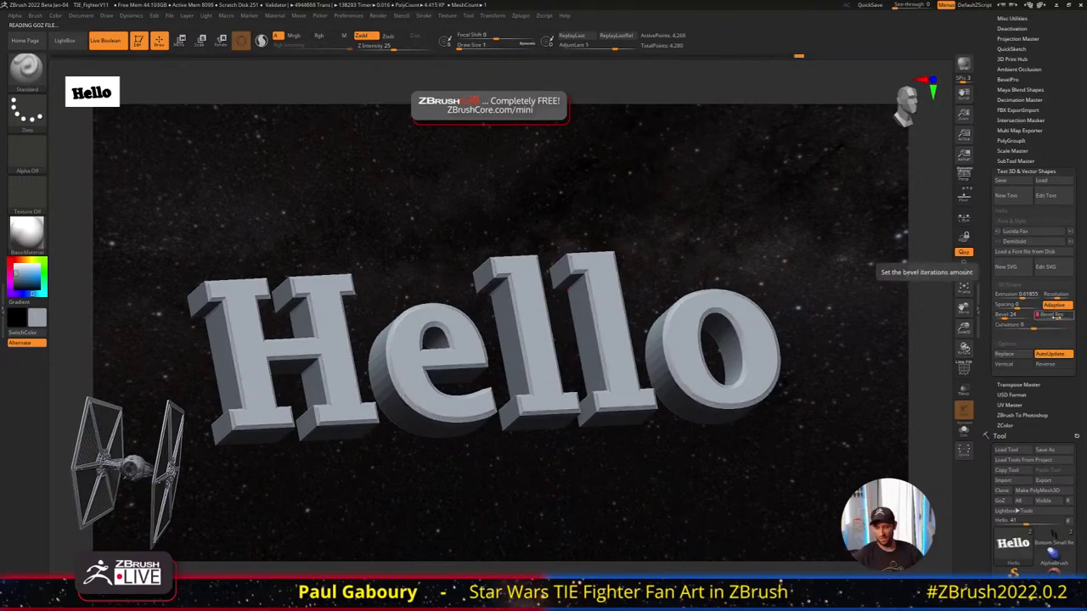
text(1)
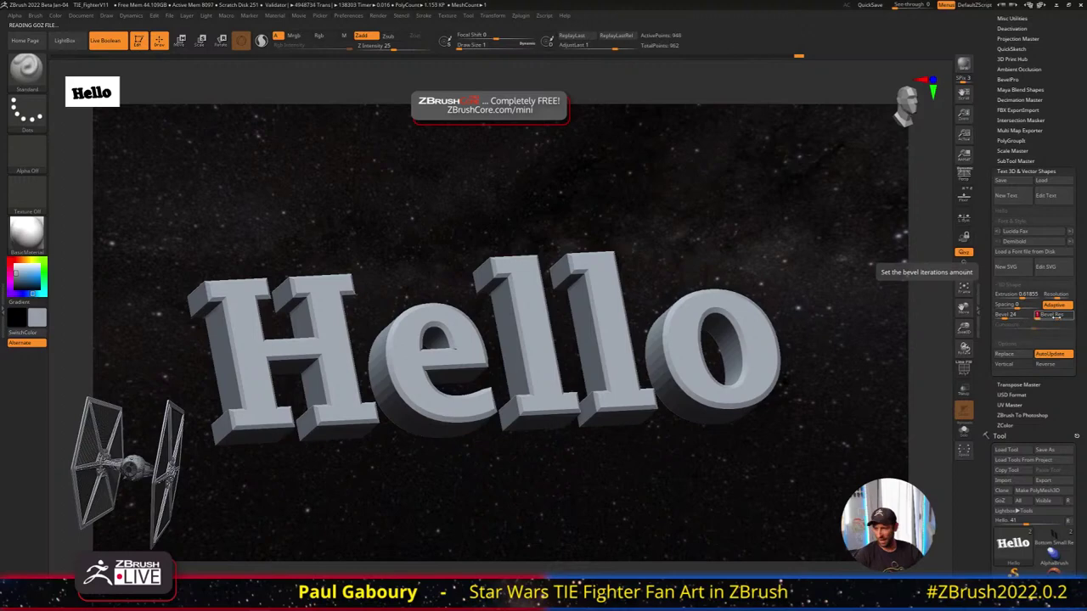
text(3)
key(Return)
shift+right_drag(637, 337, 628, 390)
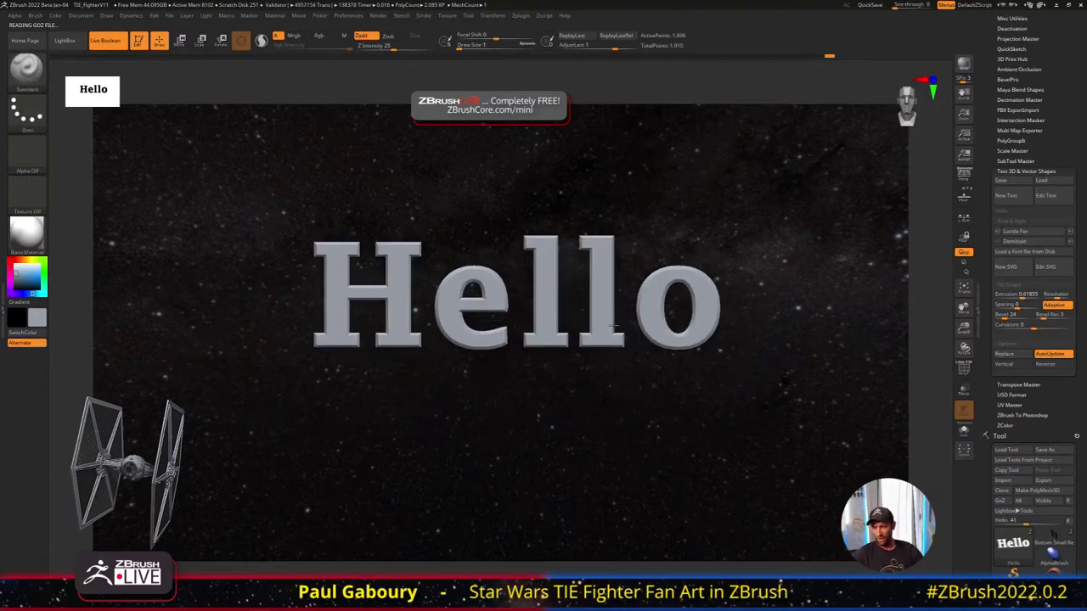
key(f)
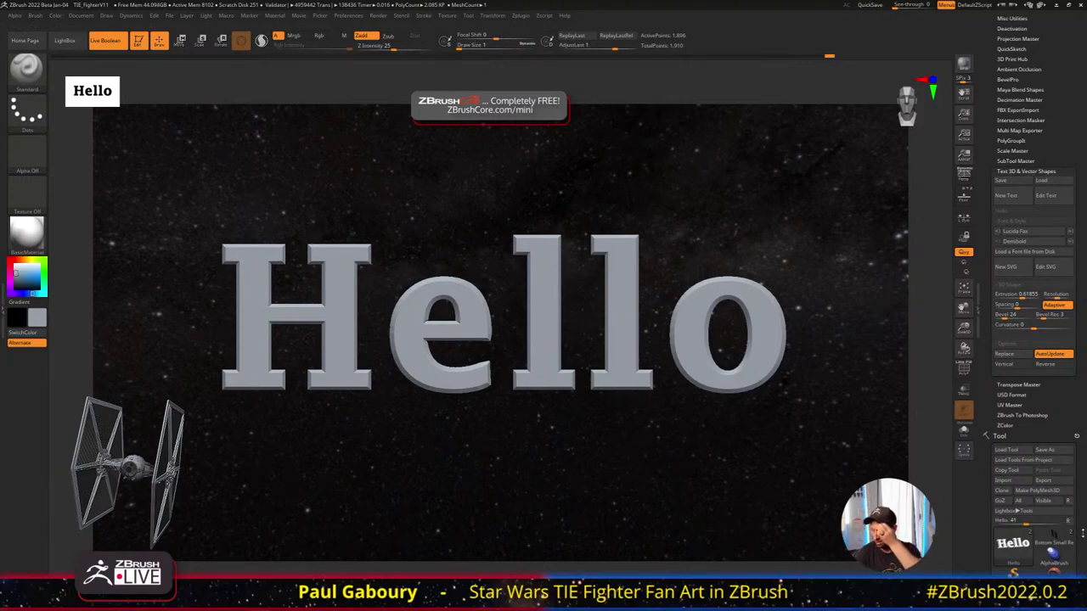
Insert a Sphere3D subtool, then make the Hello text the active subtool with the sphere visible
scroll(1081, 466, down, 3)
scroll(1081, 466, down, 3)
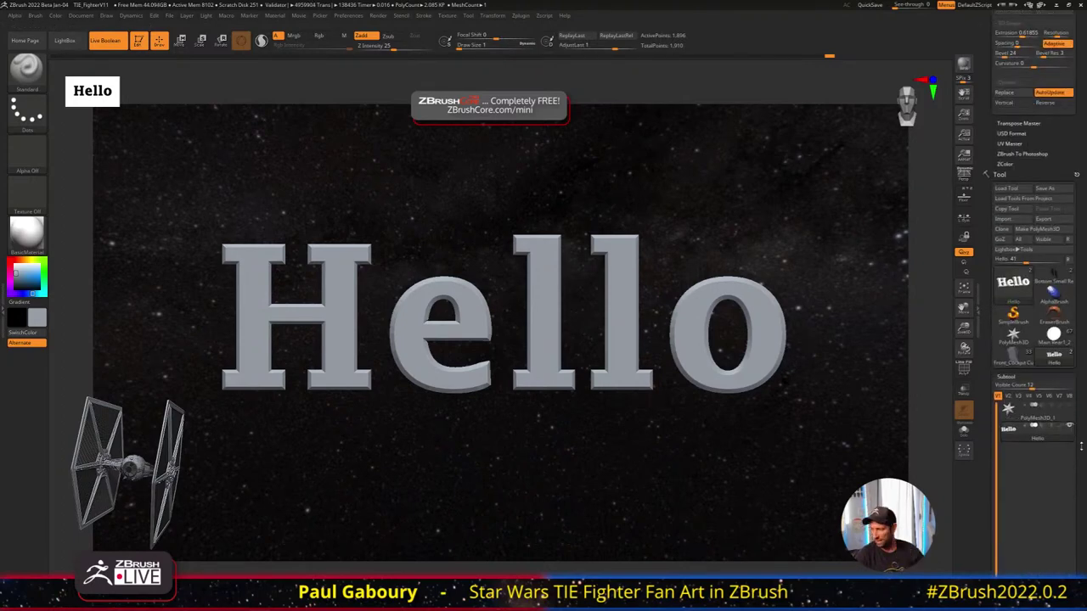
scroll(1081, 445, down, 3)
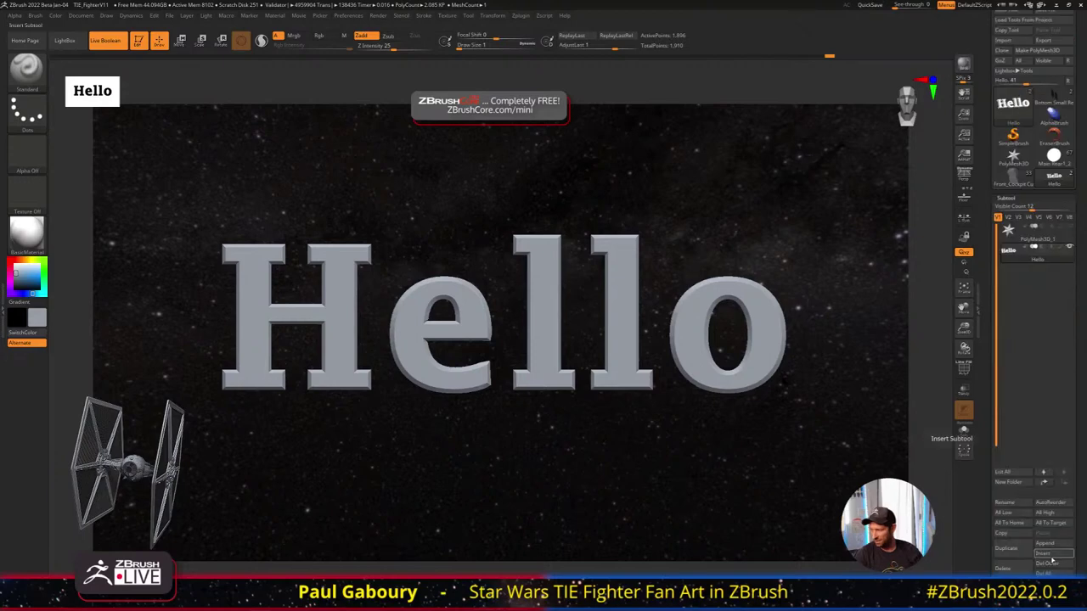
click(1052, 561)
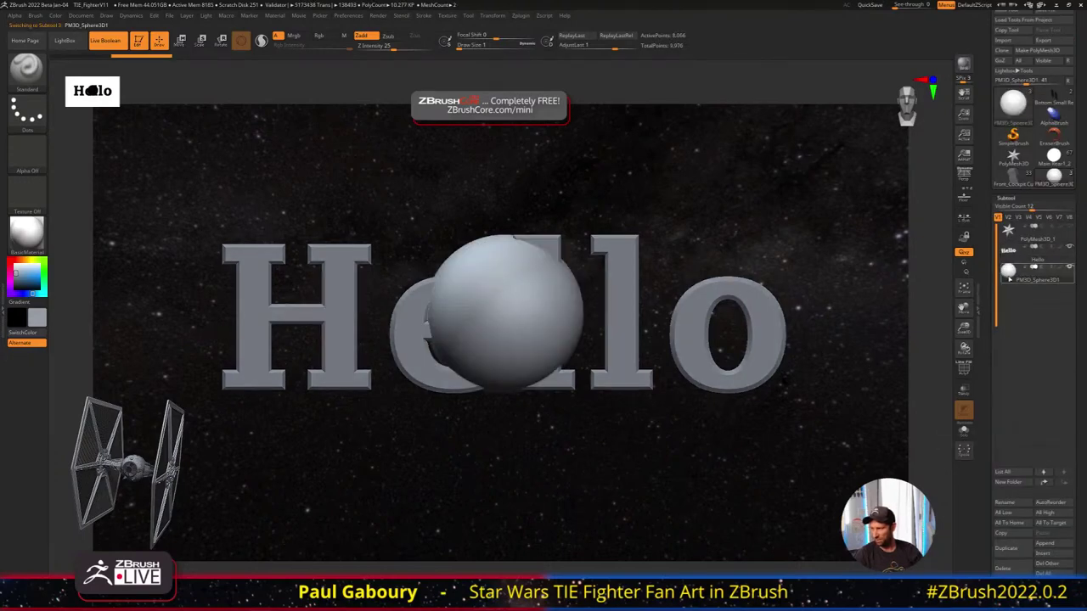
key(w)
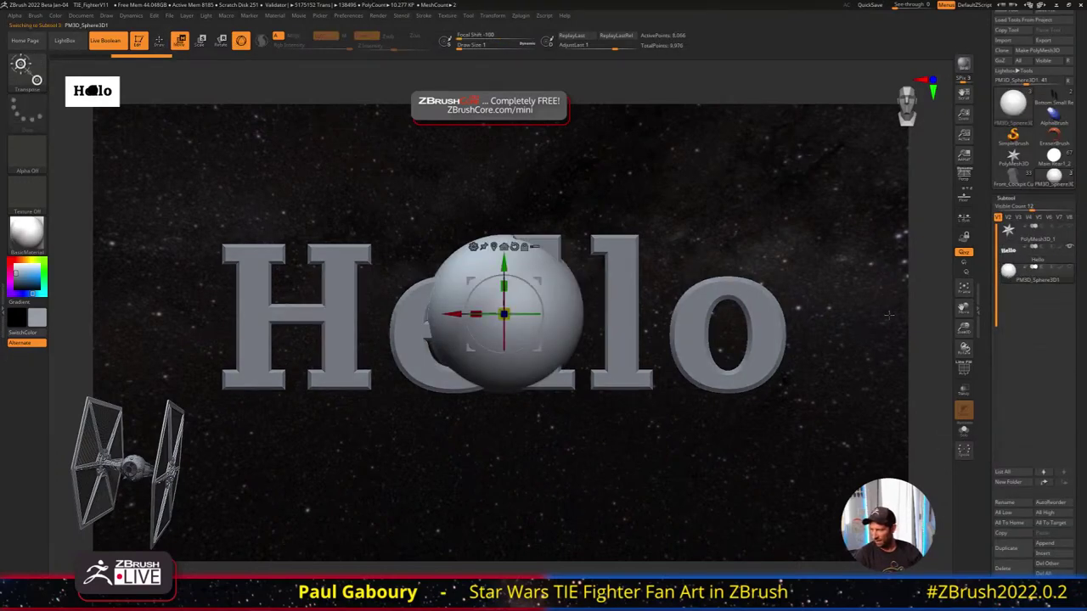
click(1009, 252)
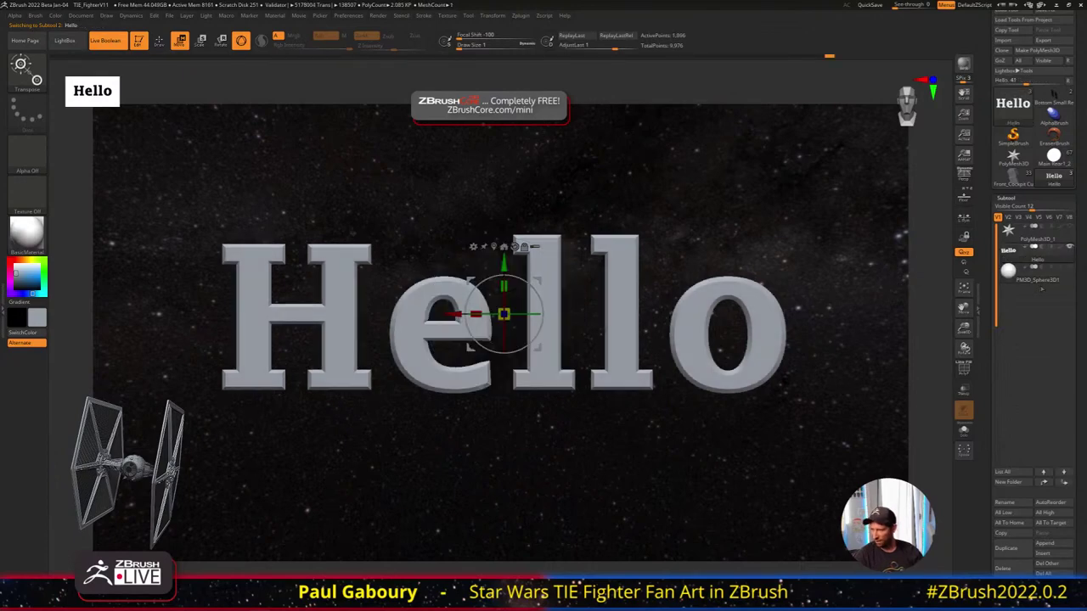
click(1070, 268)
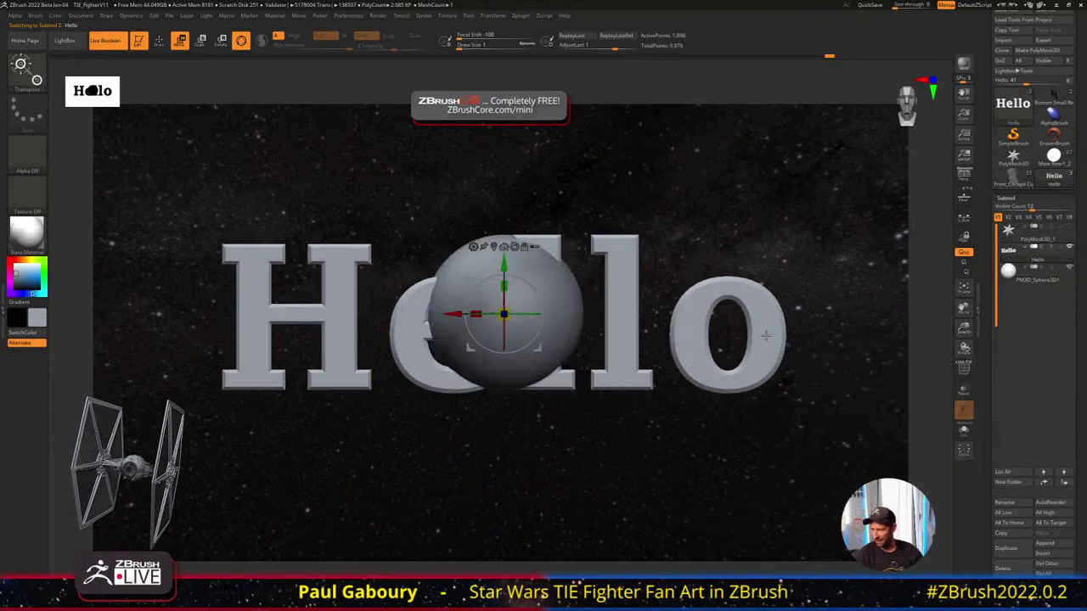
Scale the Hello text down and move it forward so it sits just off the front of the sphere
drag(503, 314, 463, 357)
right_drag(467, 361, 543, 367)
drag(548, 332, 606, 355)
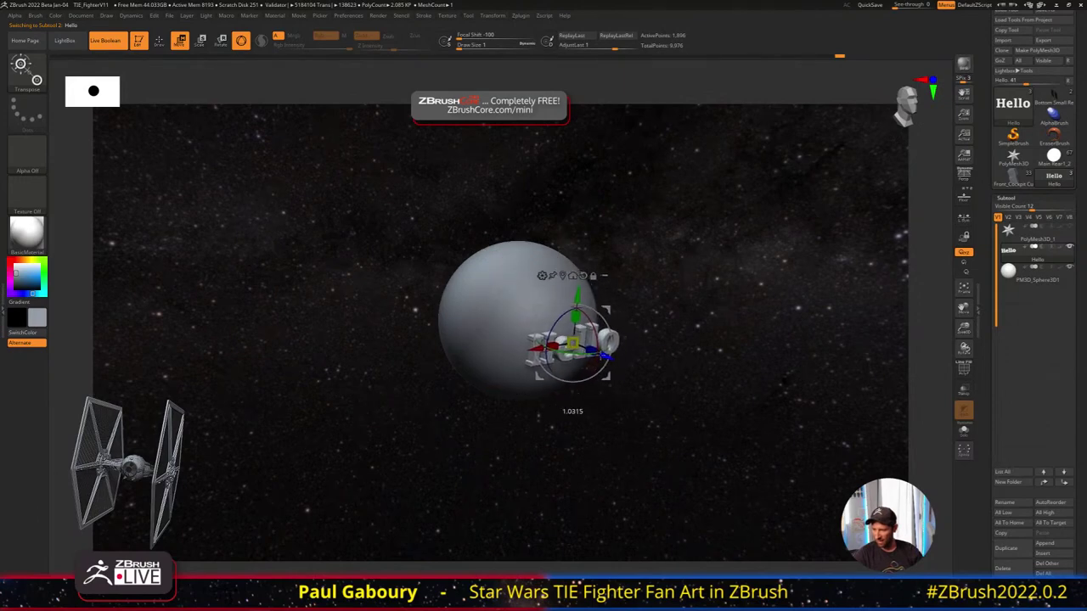
key(f)
shift+right_drag(606, 365, 612, 288)
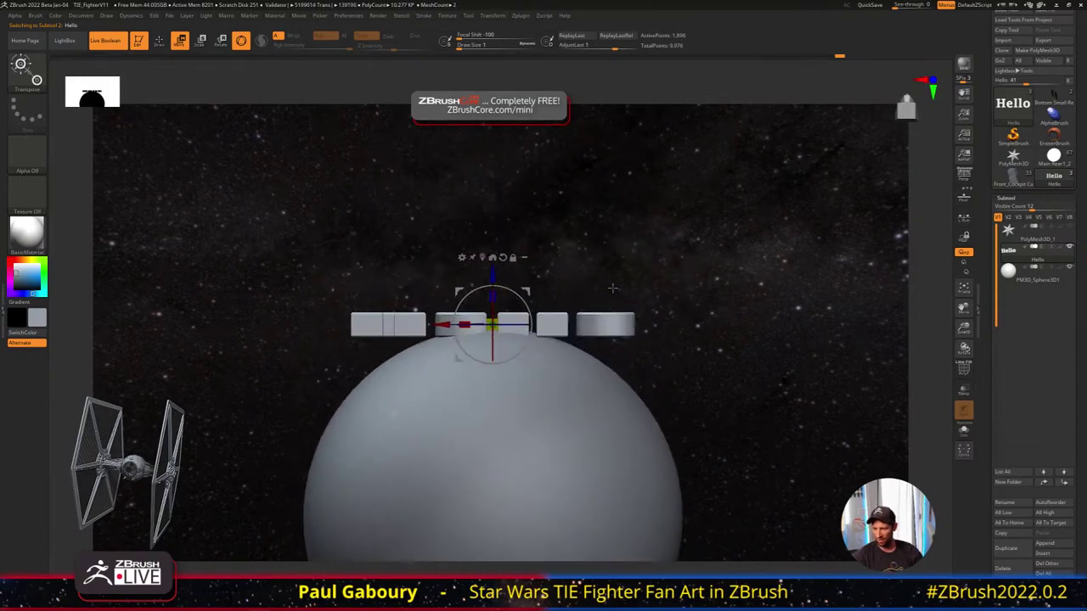
drag(492, 275, 493, 267)
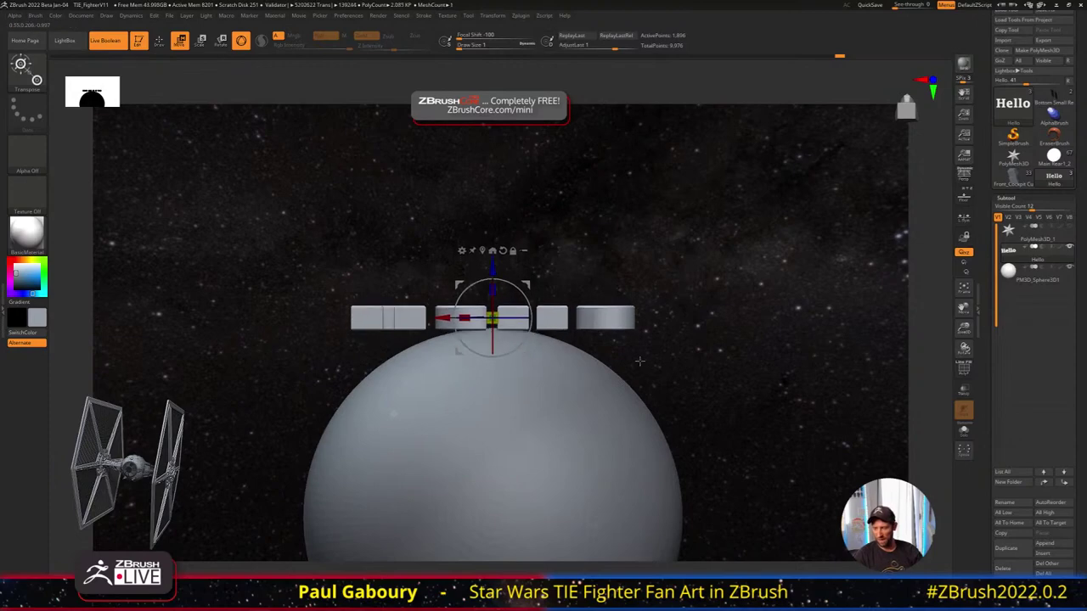
alt+right_drag(648, 387, 609, 319)
ctrl+right_drag(609, 320, 609, 285)
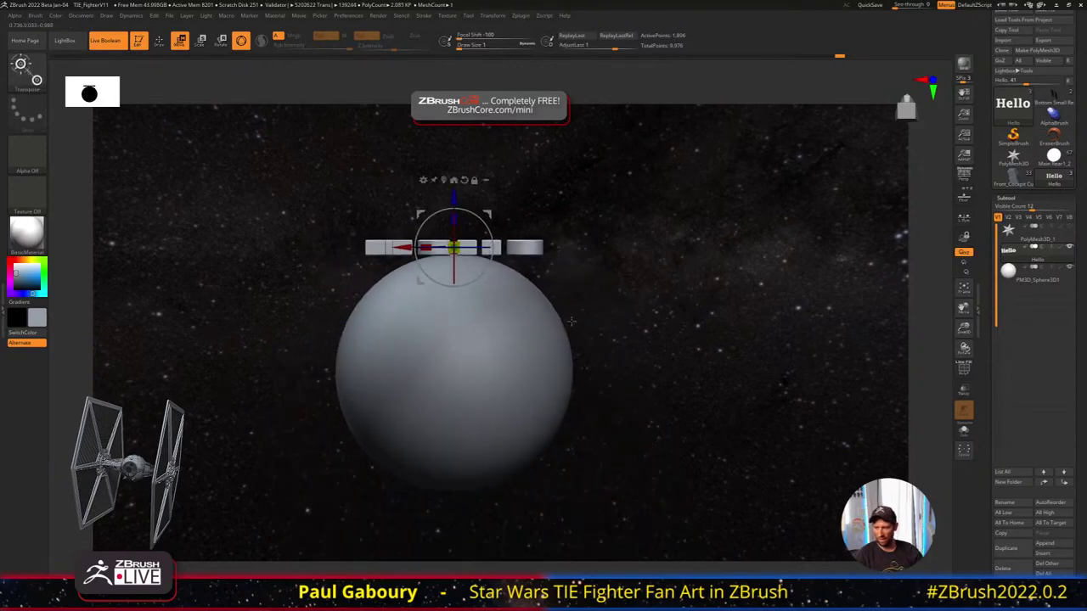
key(q)
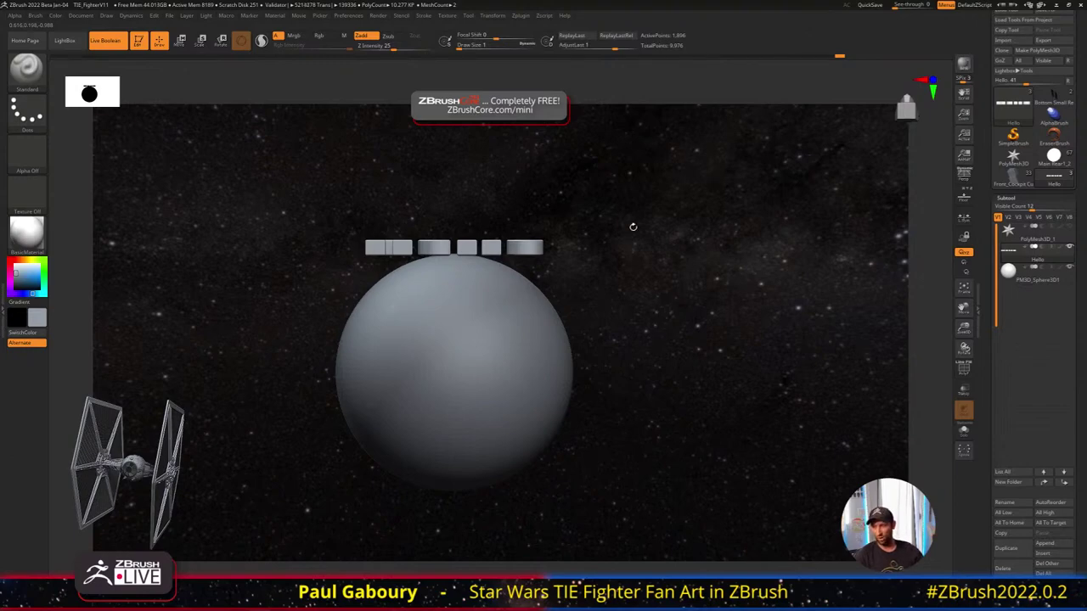
Apply the Bend Arc deformer to the Hello text in front of the sphere
right_drag(633, 272, 633, 335)
mouse_move(503, 204)
ctrl+right_down()
mouse_move(505, 260)
mouse_move(541, 375)
ctrl+right_up()
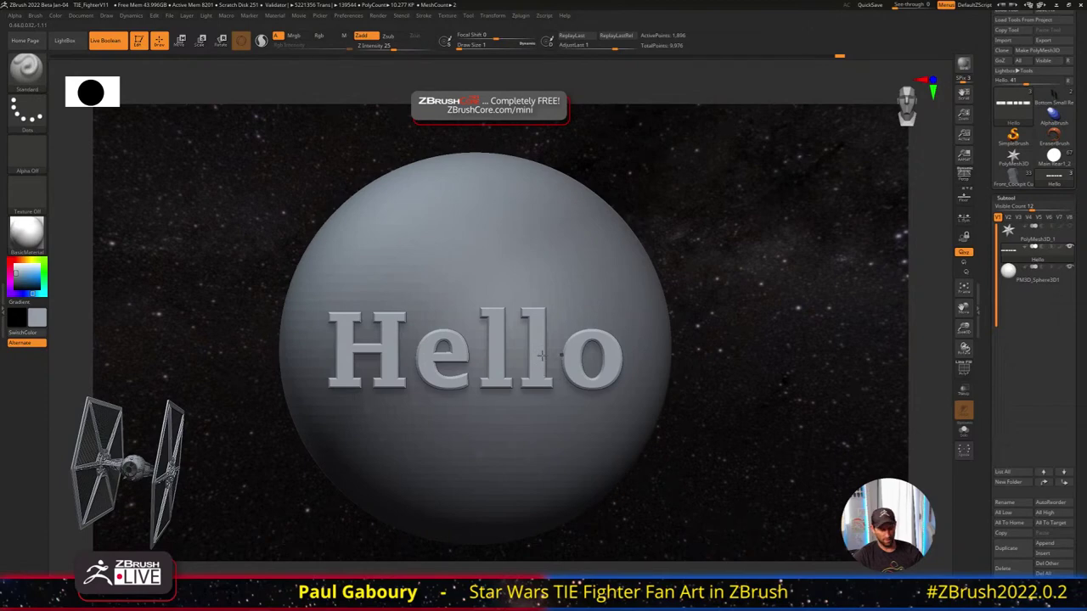
key(w)
click(435, 288)
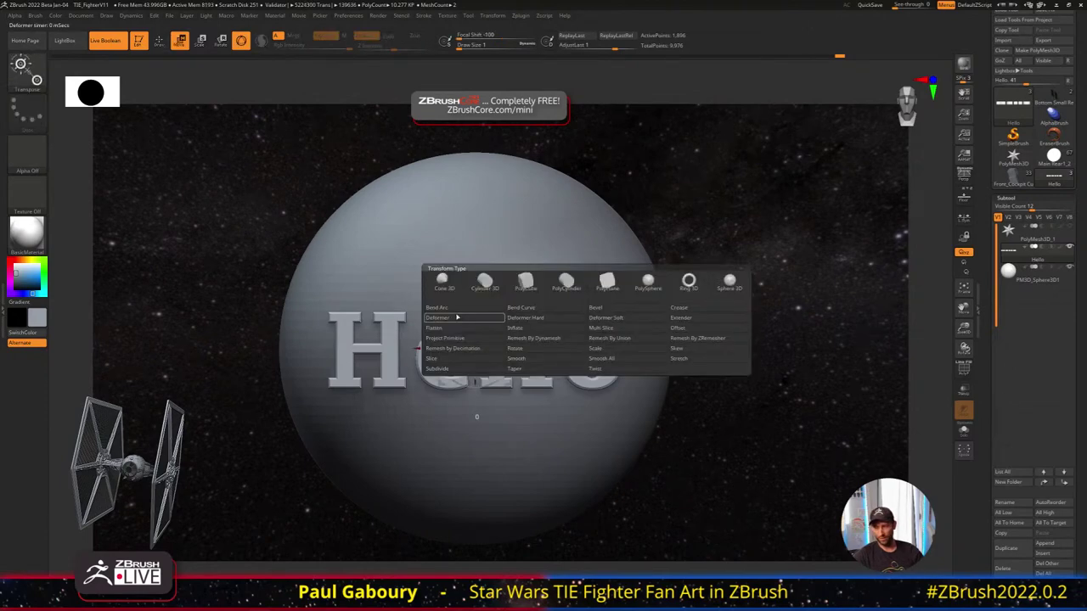
click(457, 318)
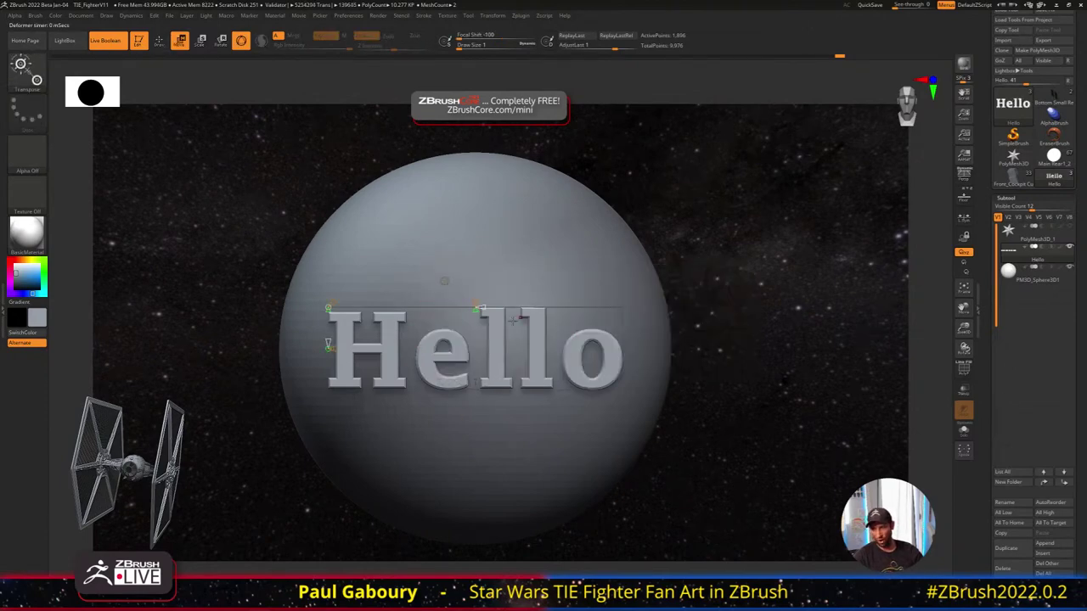
mouse_move(476, 312)
mouse_down()
mouse_move(477, 348)
mouse_move(479, 266)
mouse_move(481, 301)
mouse_up()
Try stretching the depth of the Hello letters with a deformer handle, then undo the stretch
right_drag(472, 408, 461, 301)
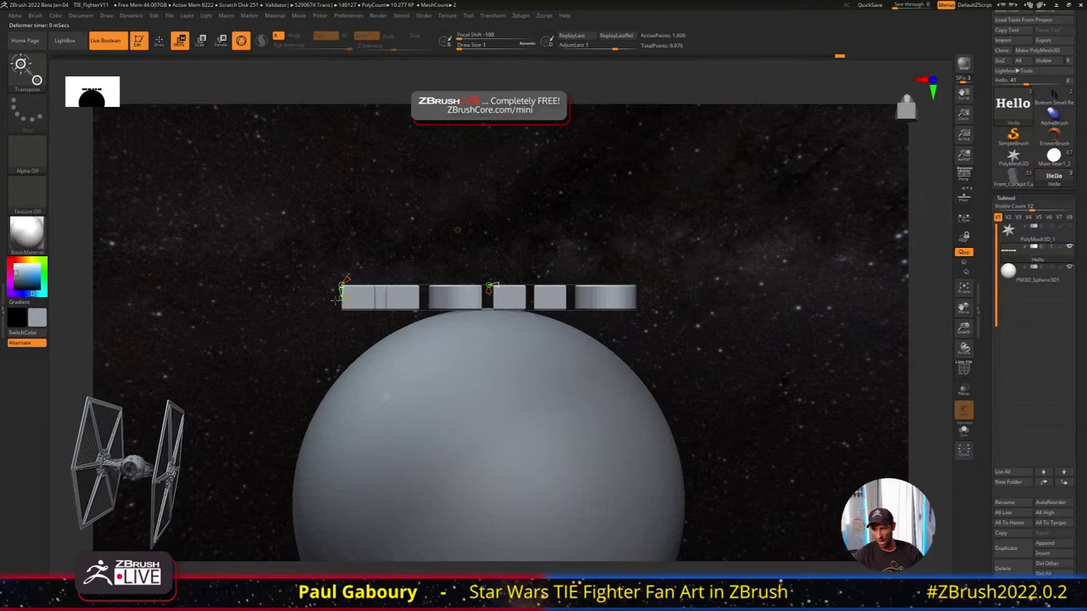
right_drag(336, 300, 346, 294)
drag(336, 277, 337, 253)
drag(493, 354, 478, 355)
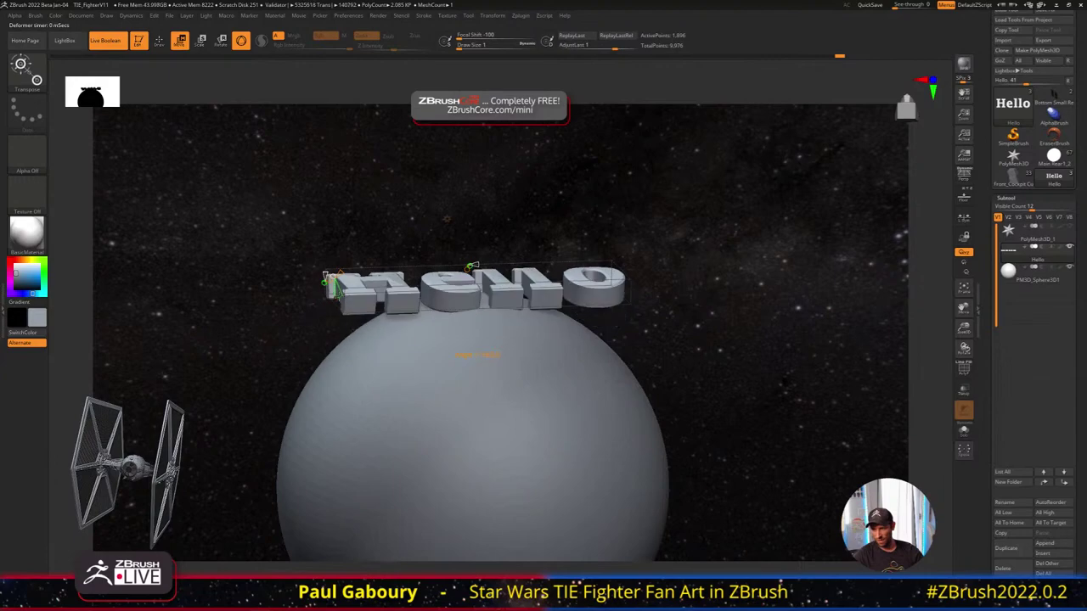
right_drag(337, 295, 377, 322)
drag(382, 319, 397, 325)
drag(509, 342, 513, 343)
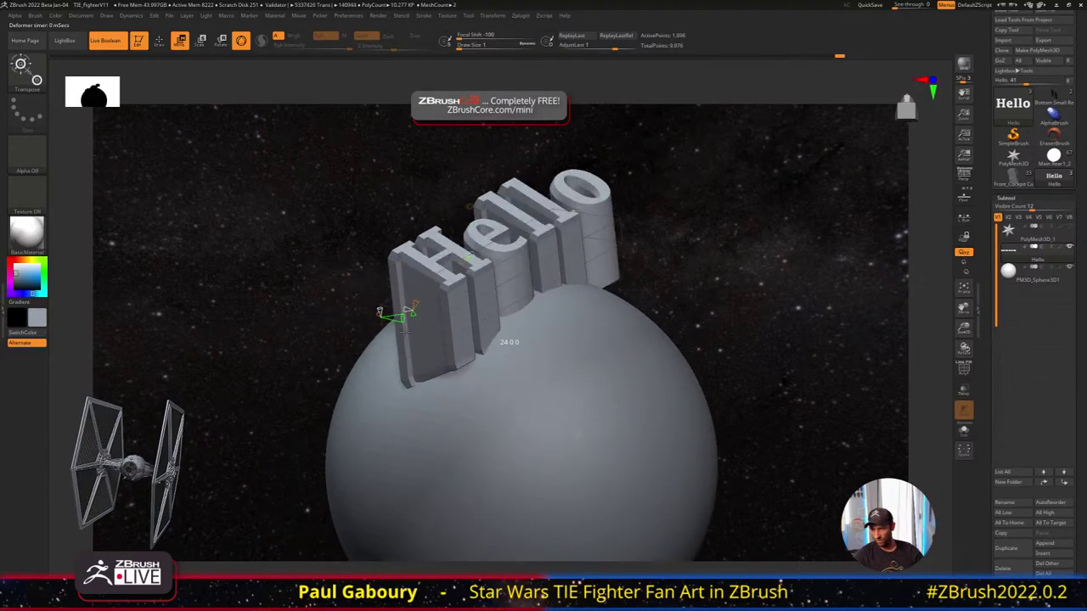
key(ctrl+z)
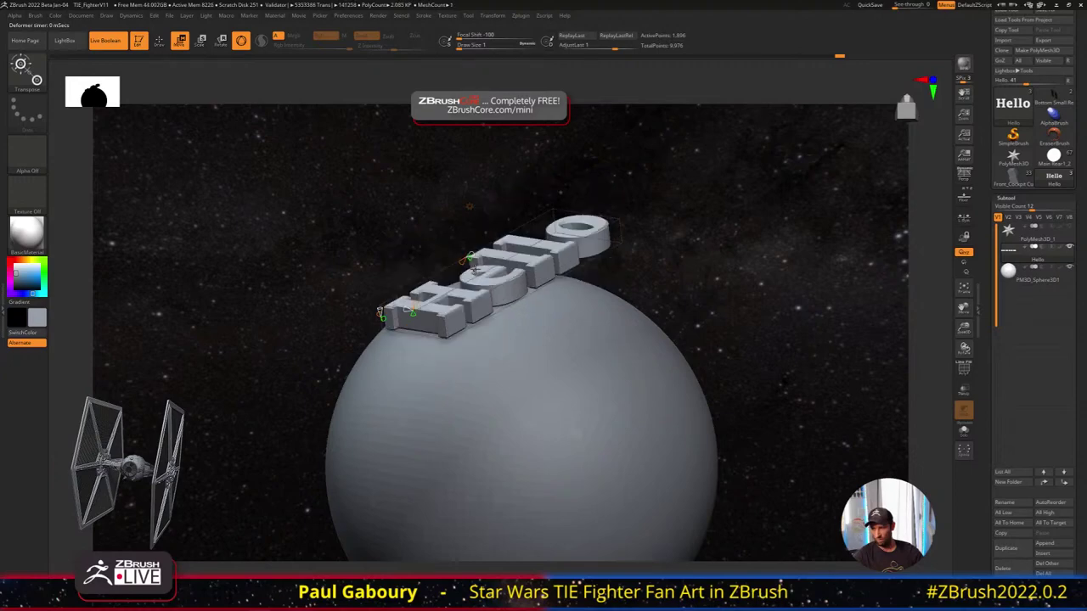
Try bending the Hello text strongly around the sphere and then away from it, and undo both bends
drag(509, 342, 515, 349)
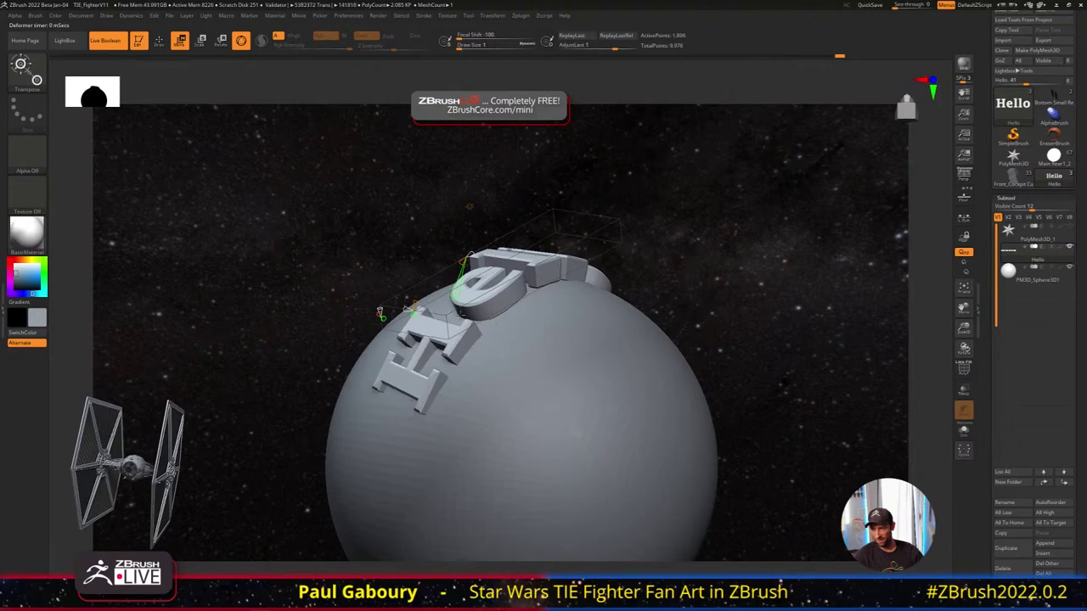
shift+right_drag(515, 349, 490, 329)
alt+right_drag(557, 336, 483, 325)
drag(483, 348, 536, 247)
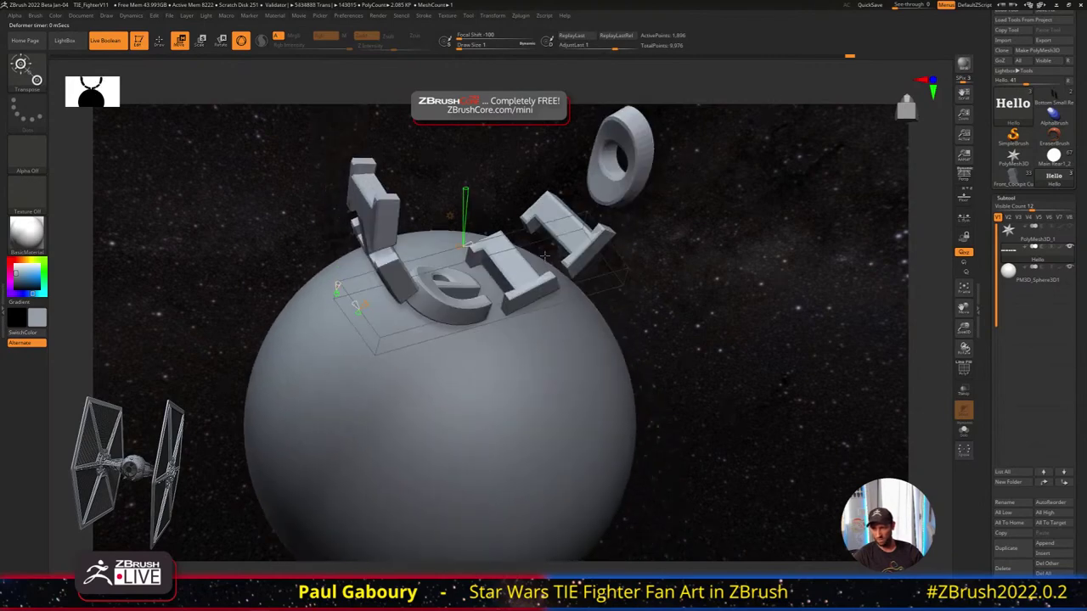
mouse_move(470, 190)
mouse_down()
mouse_move(487, 225)
mouse_move(443, 128)
mouse_move(469, 242)
mouse_move(472, 190)
mouse_up()
key(ctrl+z)
key(ctrl+z)
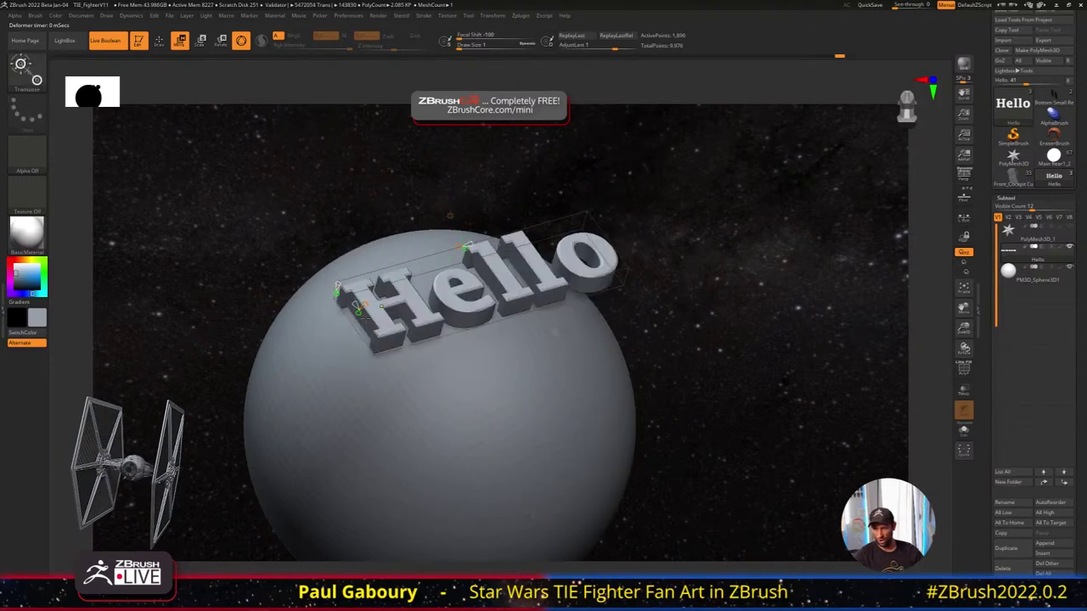
Bend the Hello text to follow the sphere's curvature, then widen the bent word beyond the sphere's sides
drag(361, 314, 436, 316)
drag(469, 249, 495, 355)
right_drag(494, 355, 495, 273)
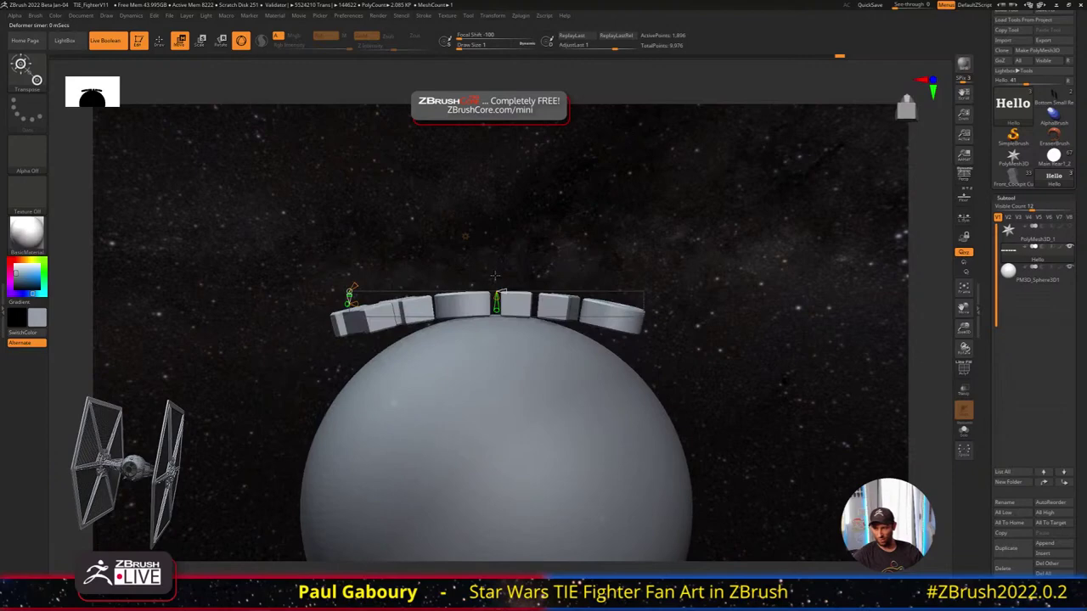
drag(495, 276, 504, 320)
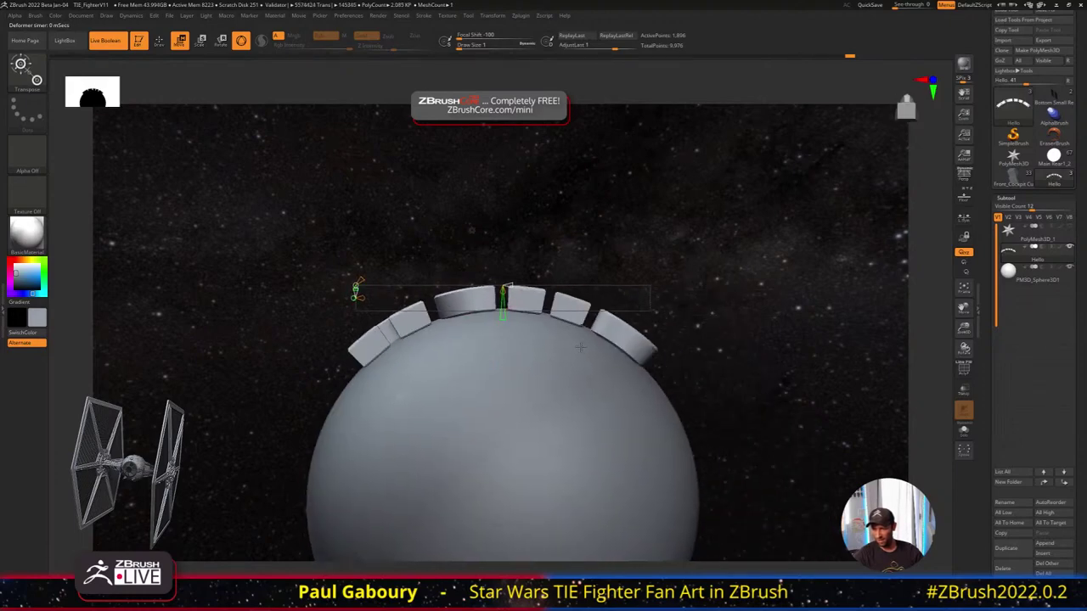
alt+right_drag(588, 351, 504, 330)
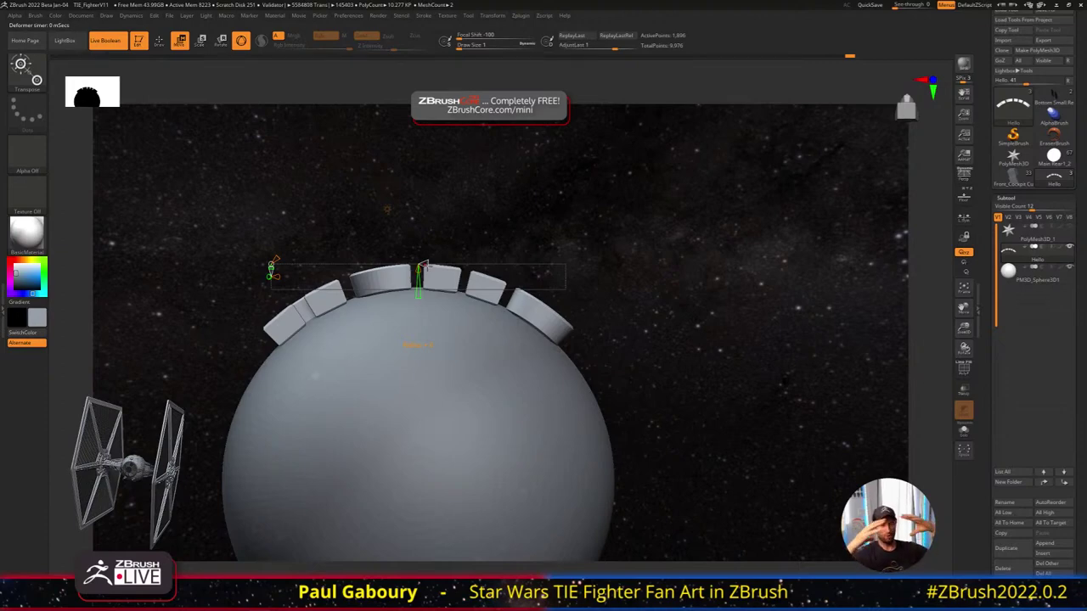
drag(423, 265, 449, 266)
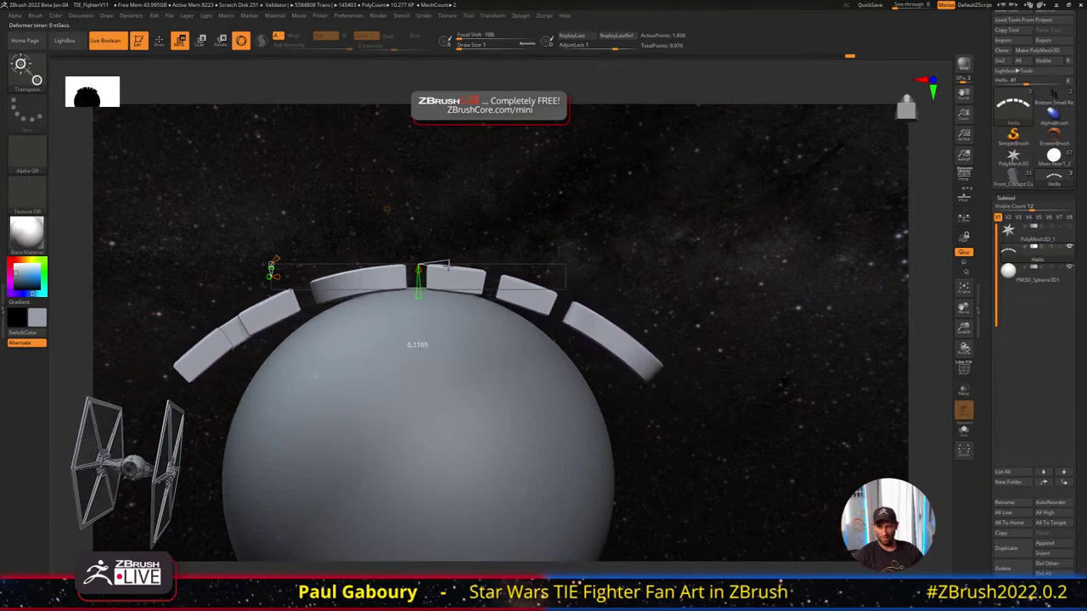
mouse_move(450, 268)
ctrl+right_down()
mouse_move(485, 338)
mouse_move(440, 261)
ctrl+right_up()
Stretch the sphere sideways into a wide ellipsoid, then make the Hello text the active subtool again
alt+click(457, 327)
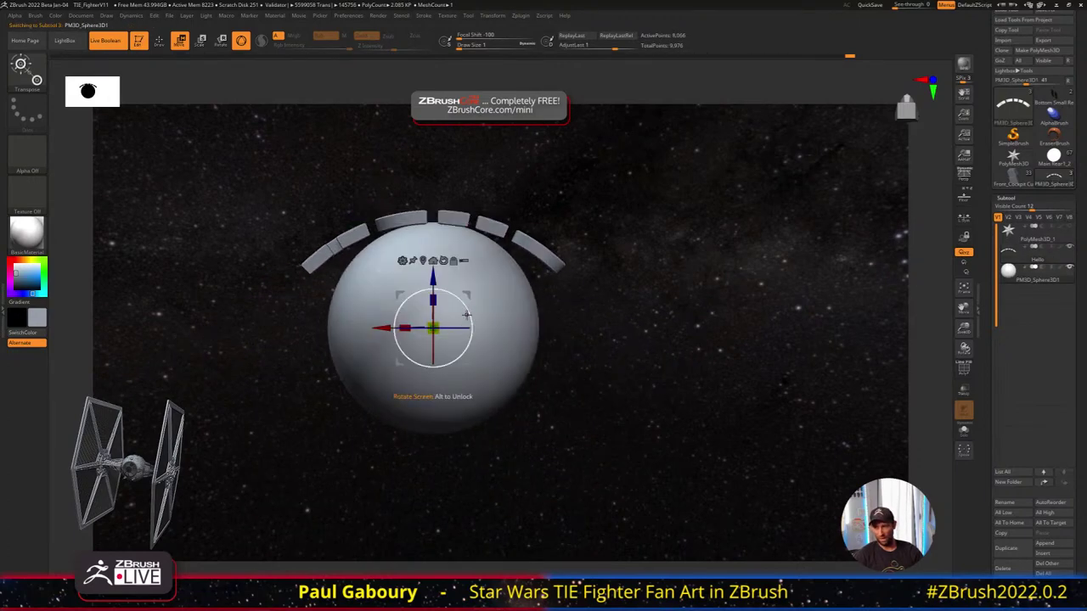
drag(406, 328, 352, 322)
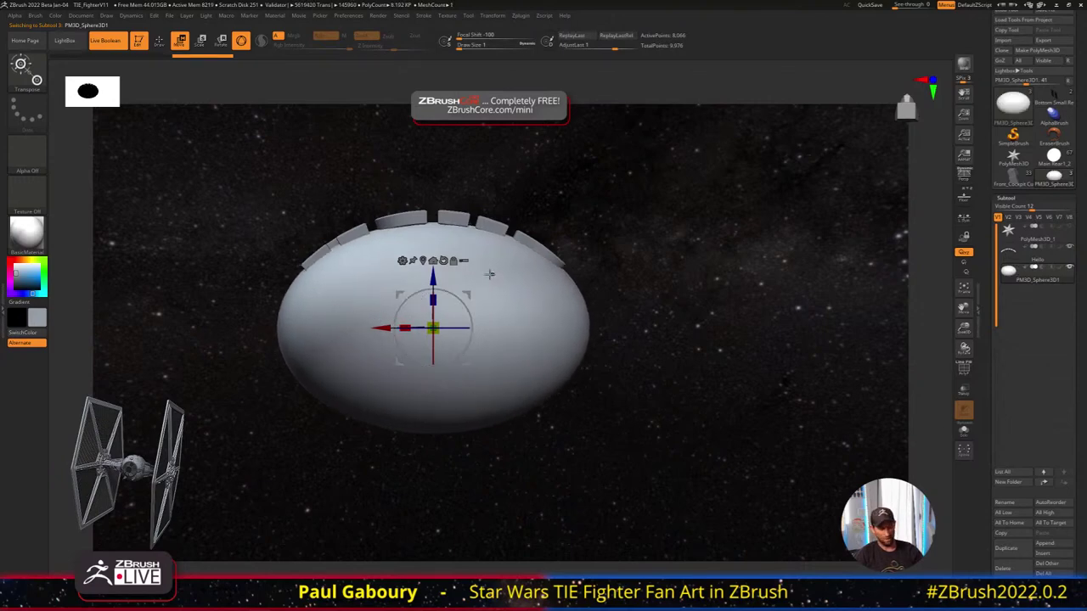
alt+click(491, 225)
Adjust the bend and width of the Hello text to follow the front curve of the ellipsoid
ctrl+right_drag(490, 199, 477, 213)
drag(463, 207, 442, 233)
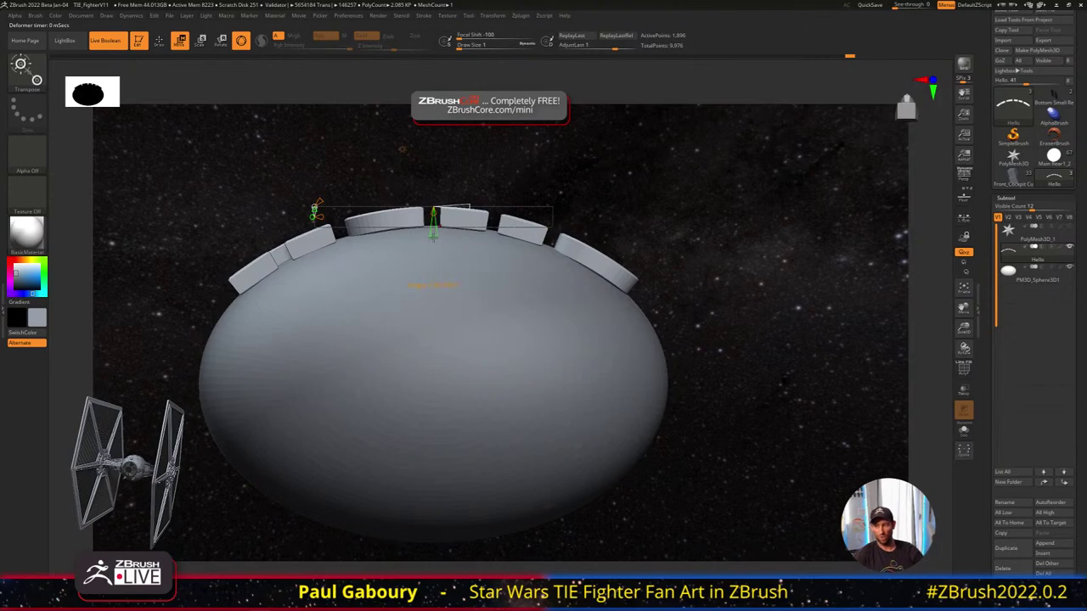
mouse_move(434, 237)
mouse_down()
mouse_move(472, 206)
mouse_move(462, 207)
mouse_up()
Leave the deformer and undo the text's history back to the flat, unbent Hello in front of the ellipsoid
mouse_move(518, 281)
ctrl+right_down()
mouse_move(522, 208)
mouse_move(566, 311)
ctrl+right_up()
key(q)
key(ctrl+z)
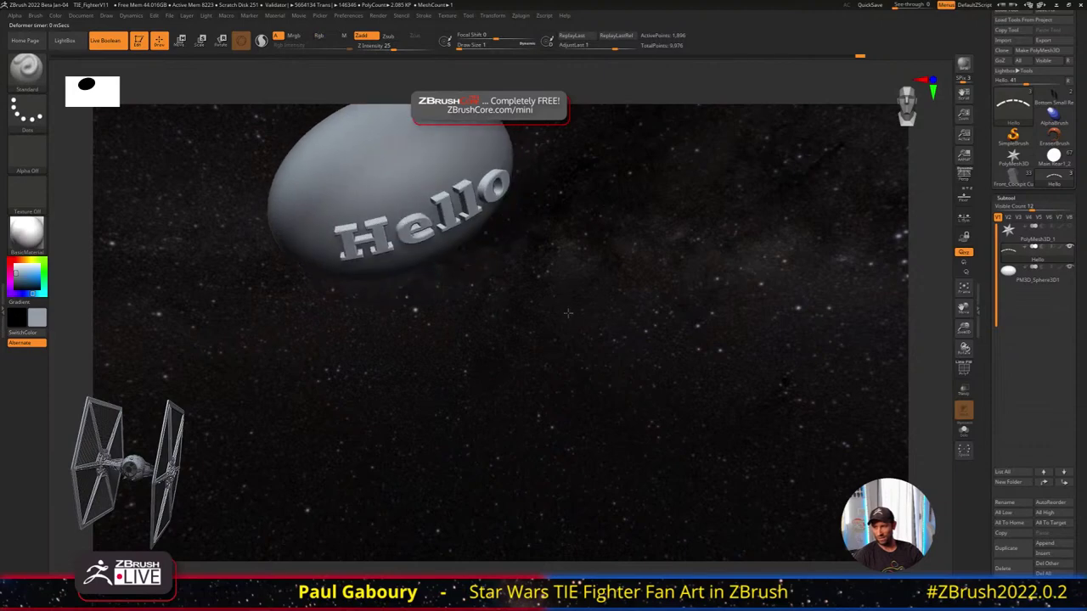
key(ctrl+z)
key(ctrl+z)
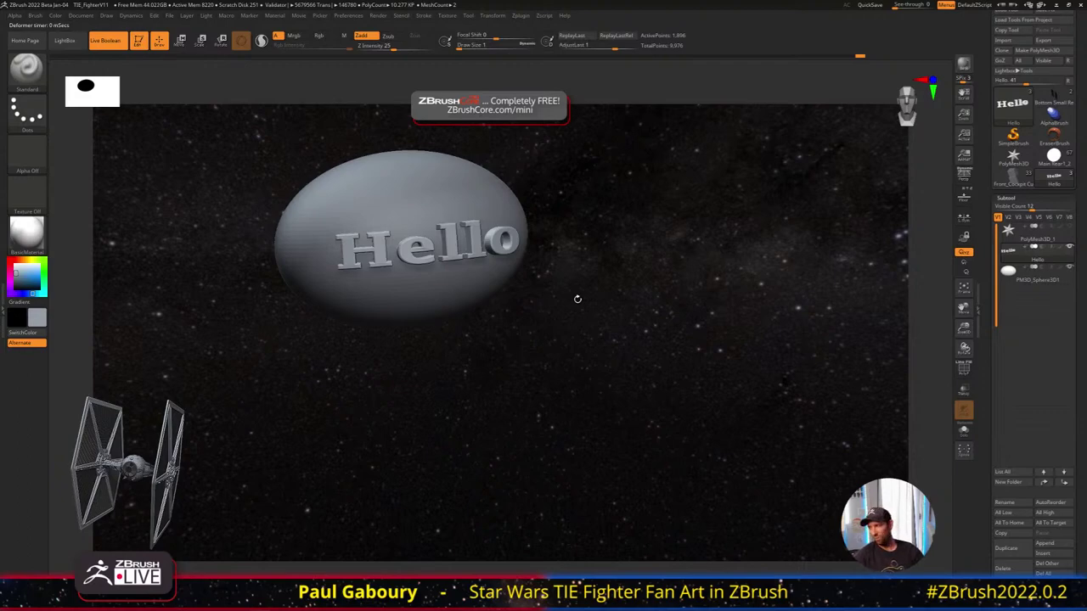
key(ctrl+z)
key(ctrl+z)
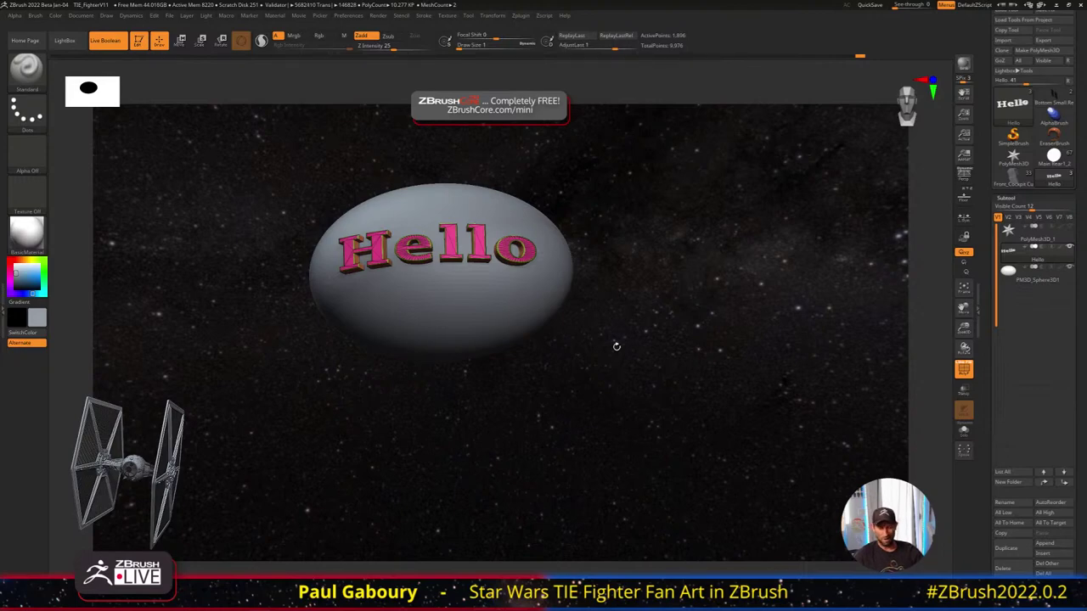
key(ctrl+z)
key(ctrl+z)
key(ctrl+z)
key(ctrl+z)
key(ctrl+z)
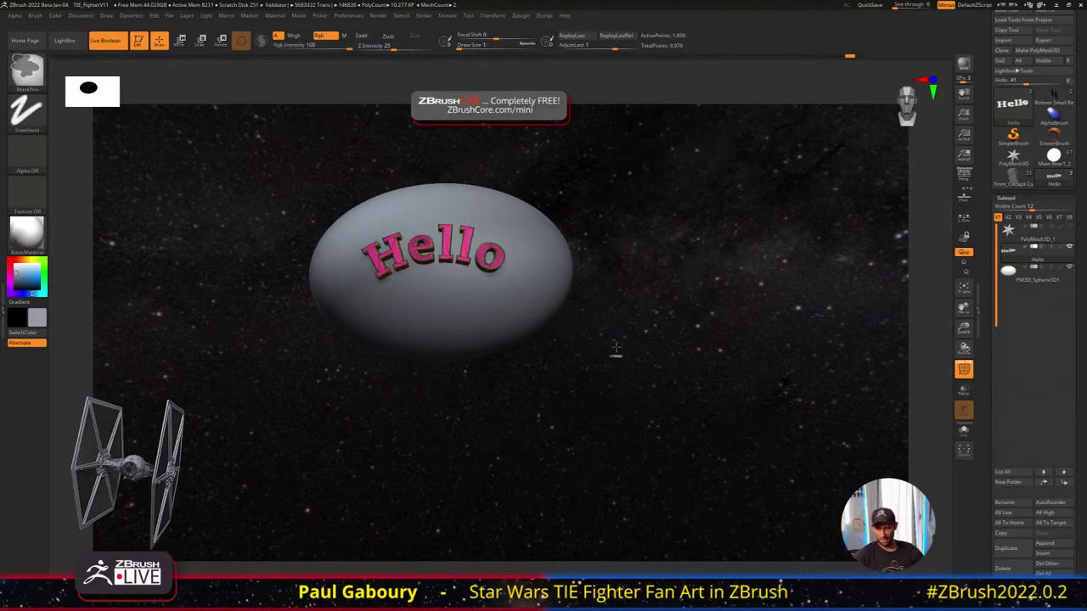
key(ctrl+z)
key(ctrl+z)
key(ctrl+z)
key(ctrl+z)
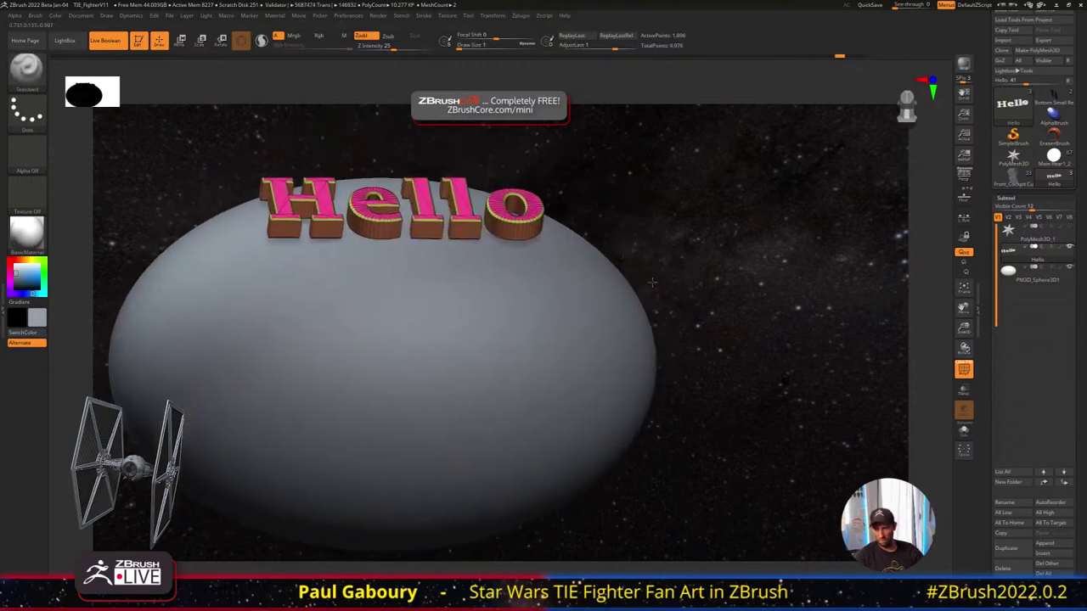
key(ctrl+z)
key(ctrl+z)
key(ctrl+z)
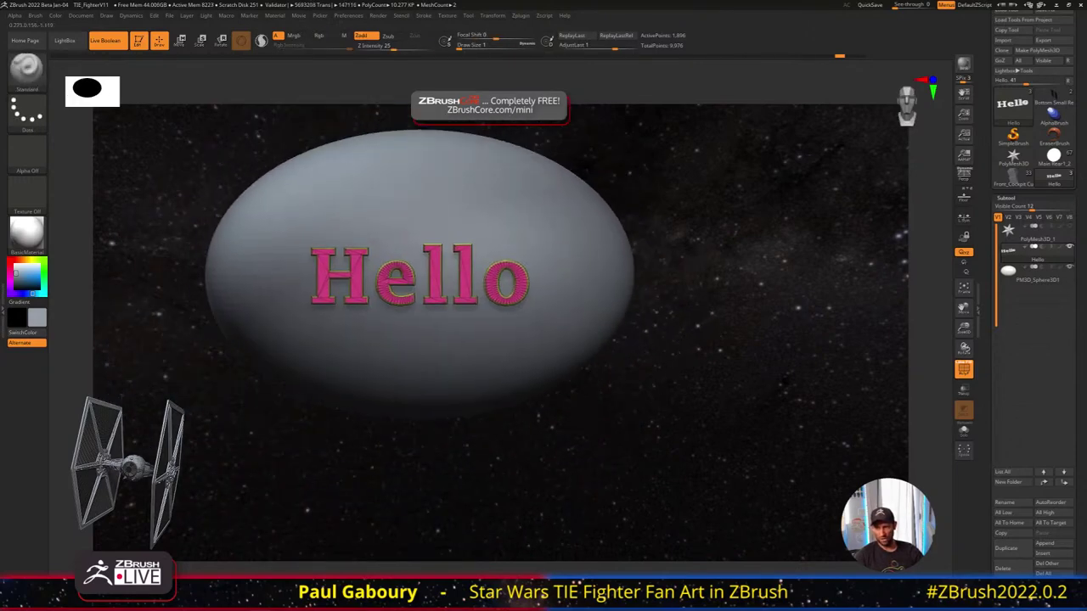
Turn on Dynamic Subdiv for the Hello text with its Geometry settings exposed, and hide the polyframe
alt+click(477, 293)
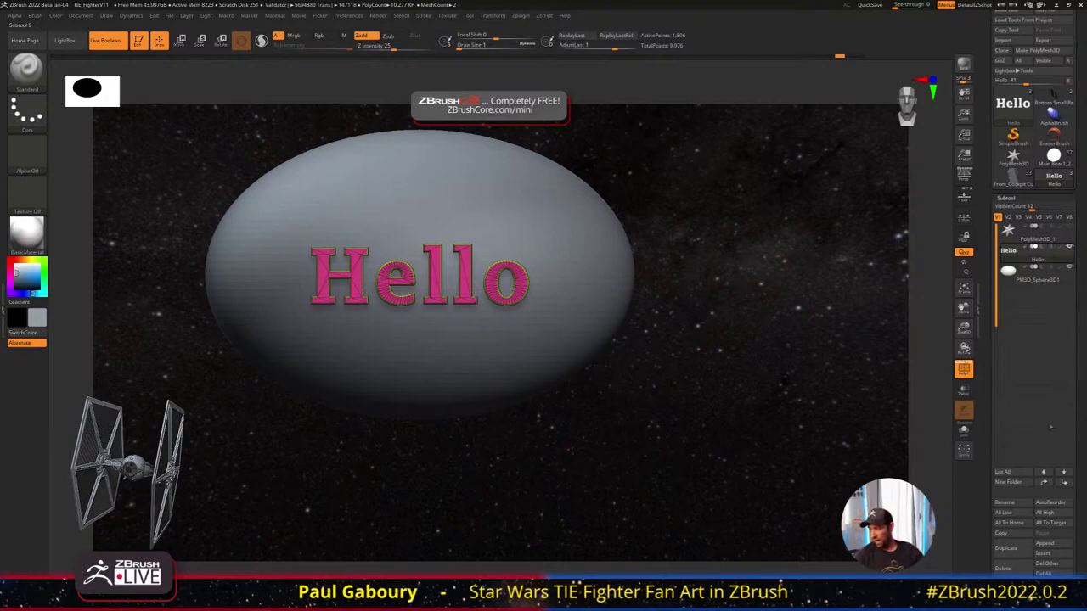
scroll(1022, 296, down, 10)
key(shift)
click(1009, 276)
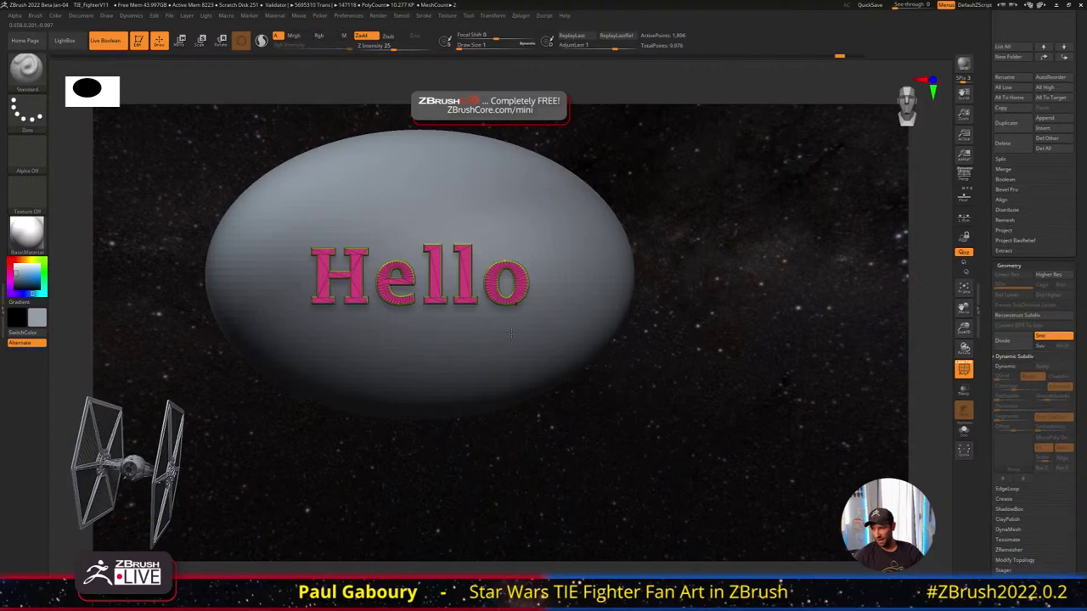
right_drag(512, 333, 550, 283)
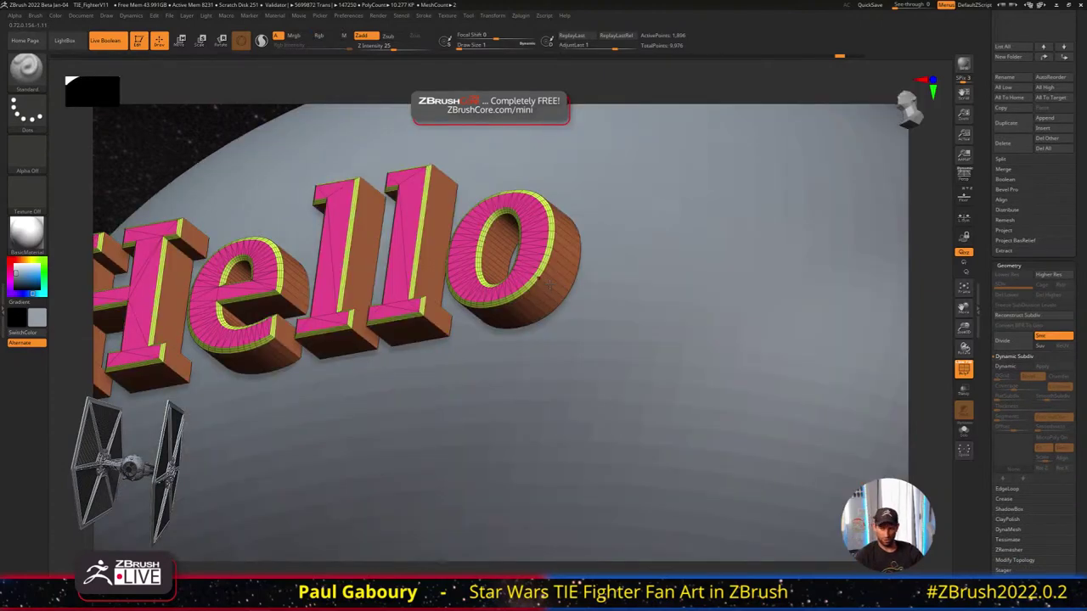
key(d)
mouse_move(589, 326)
ctrl+right_down()
mouse_move(557, 276)
mouse_move(525, 295)
mouse_move(590, 323)
ctrl+right_up()
key(shift+f)
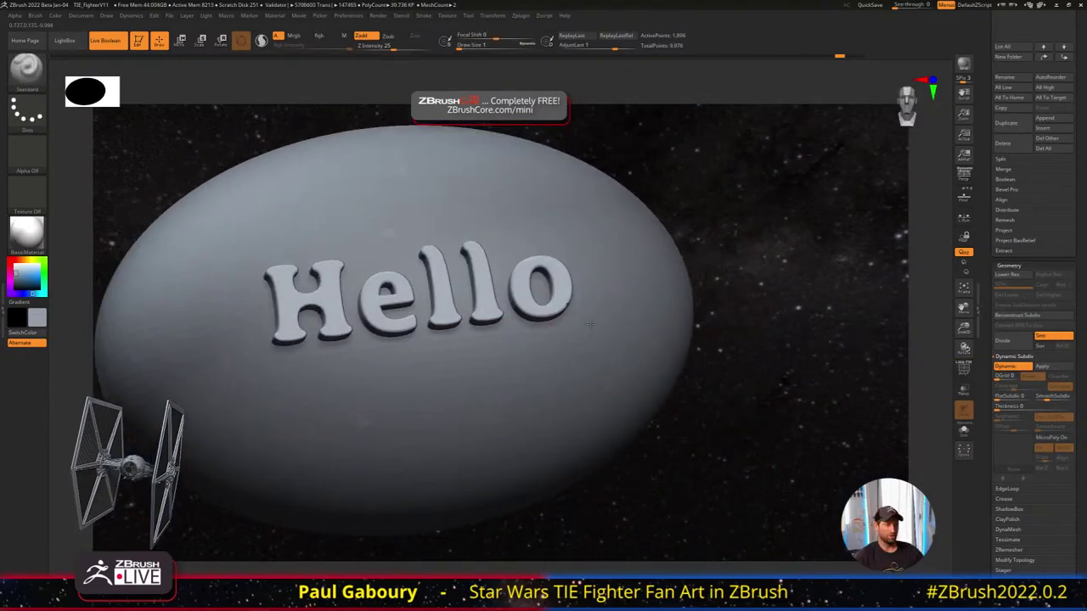
Toggle Dynamic Subdiv off and on repeatedly to compare the sharp and smoothed Hello letters
key(shift+d)
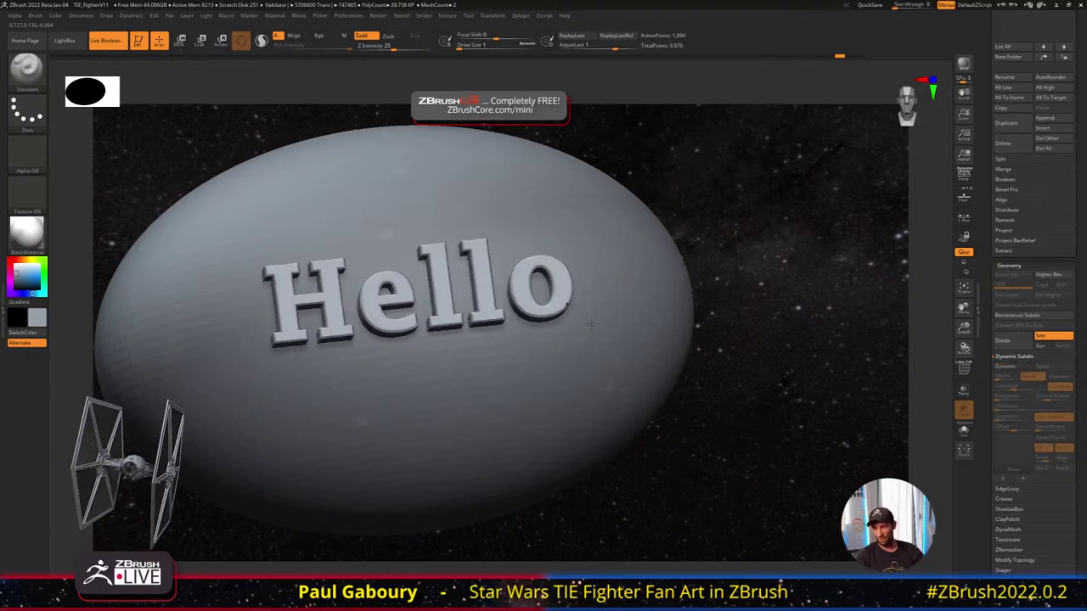
key(shift+d)
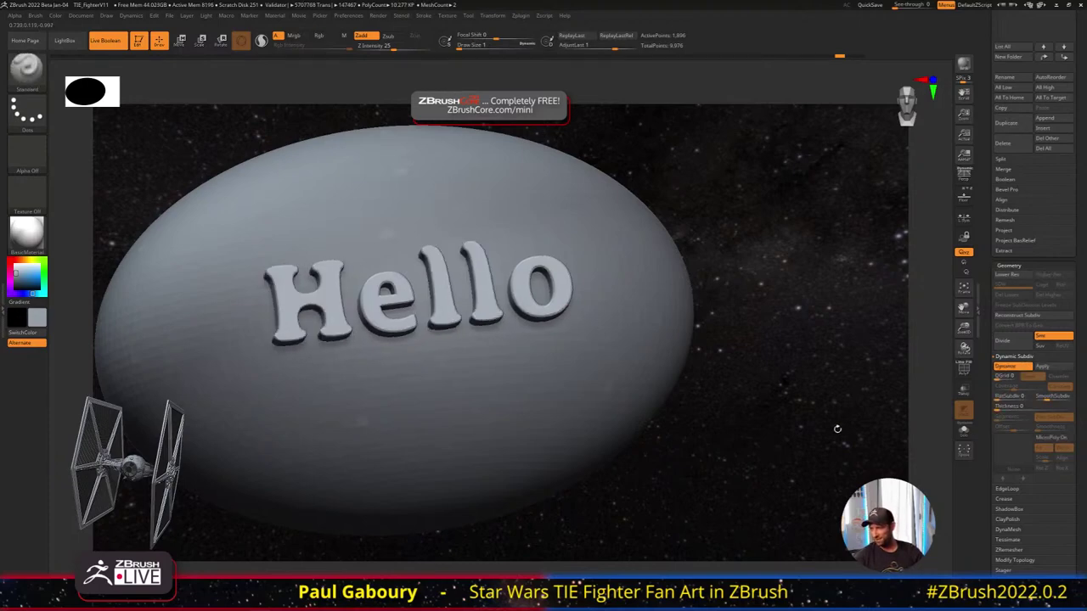
drag(994, 370, 993, 245)
click(1016, 242)
click(1016, 242)
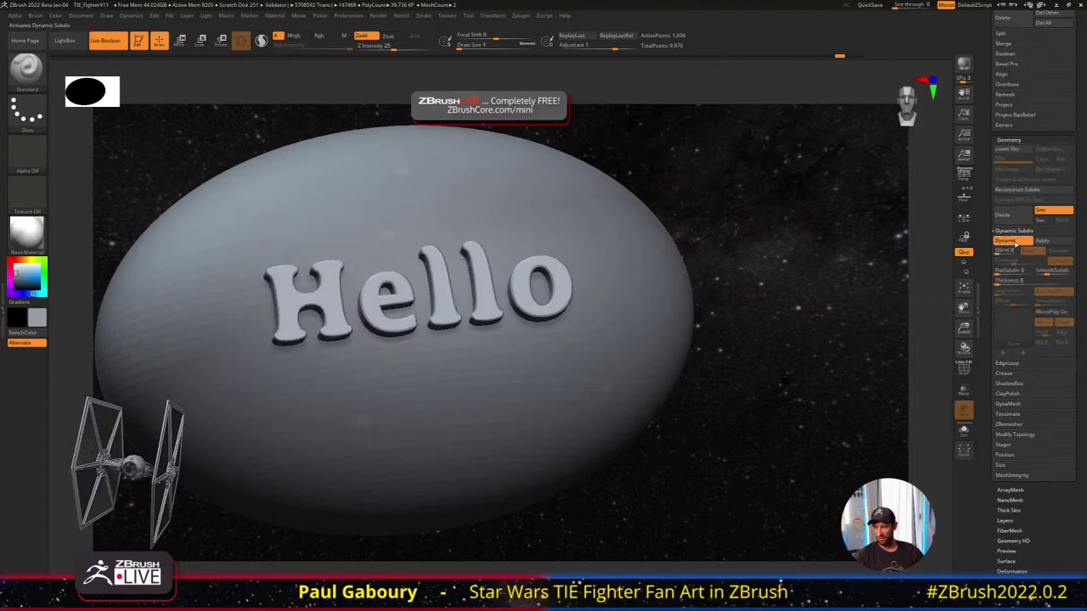
click(1016, 244)
click(1016, 244)
click(1016, 243)
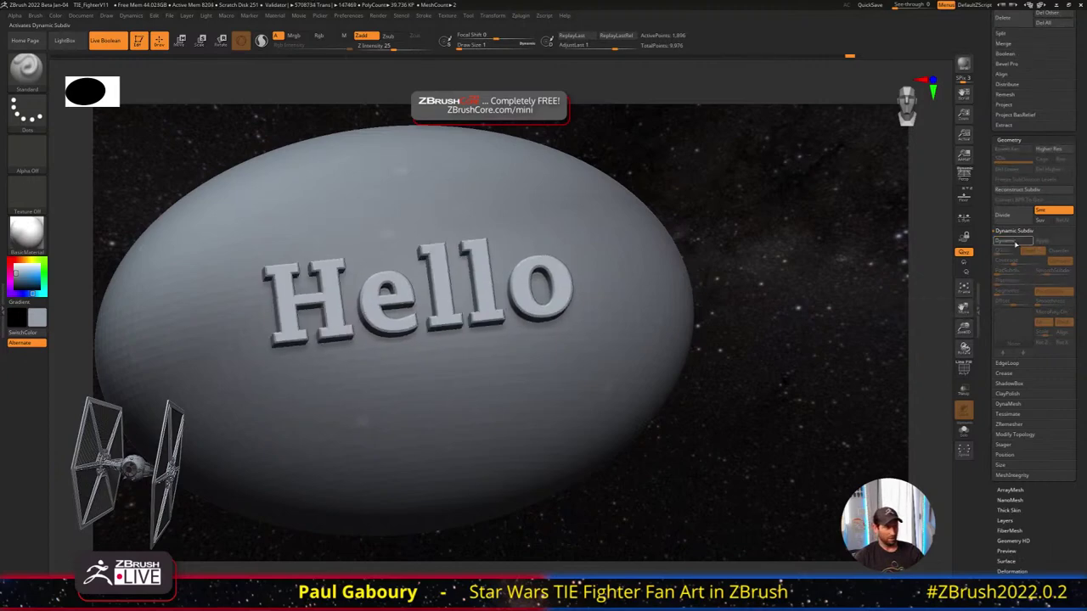
click(1016, 244)
click(1016, 244)
click(1016, 244)
click(1016, 243)
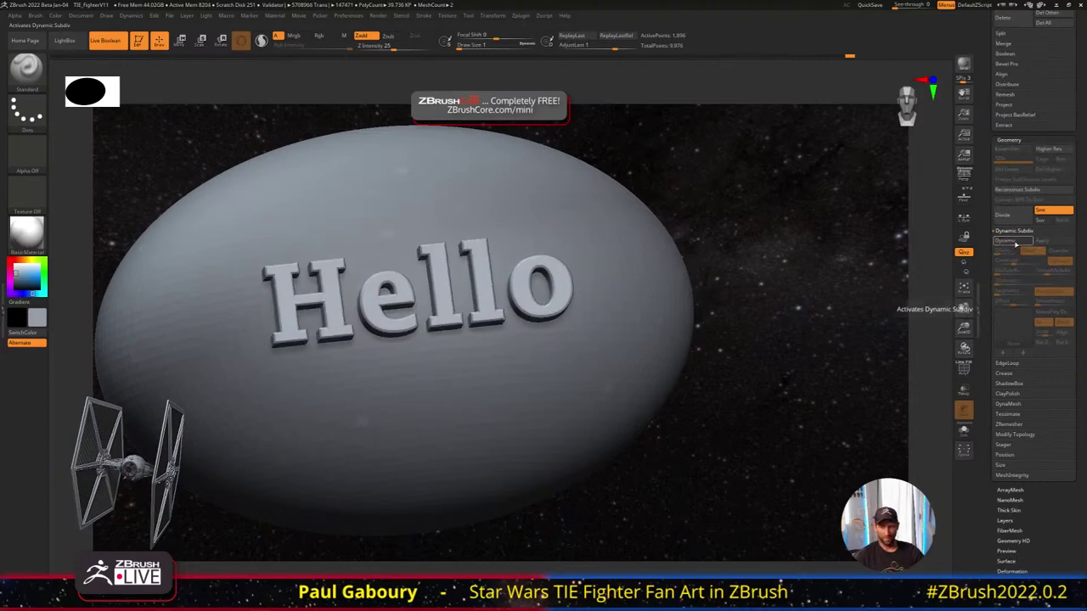
click(1016, 244)
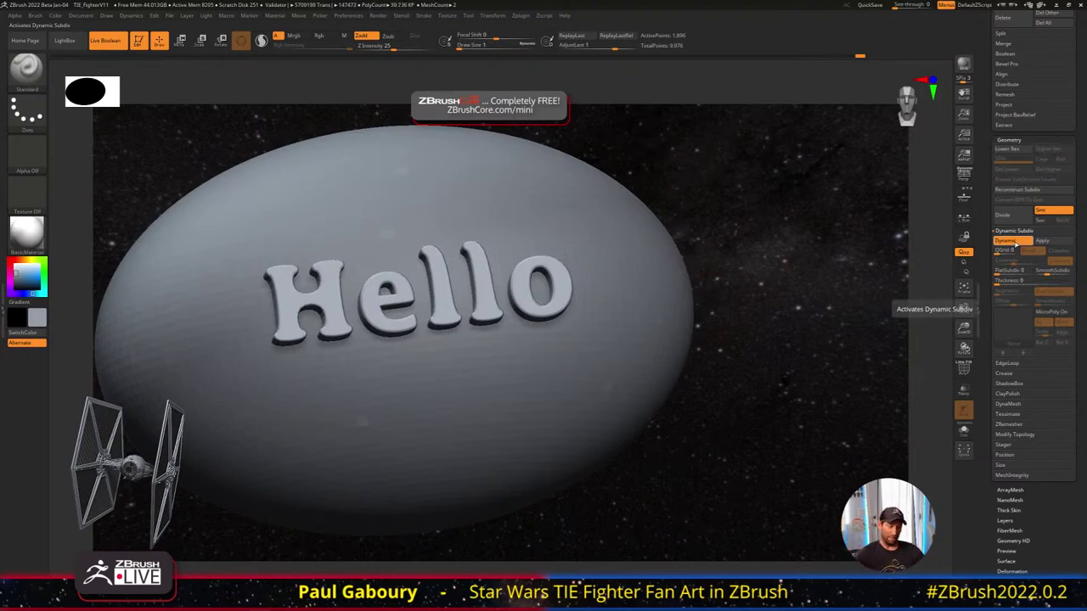
Turn off Dynamic Subdiv and divide the Hello text up to subdivision level 4
key(shift)
click(1016, 244)
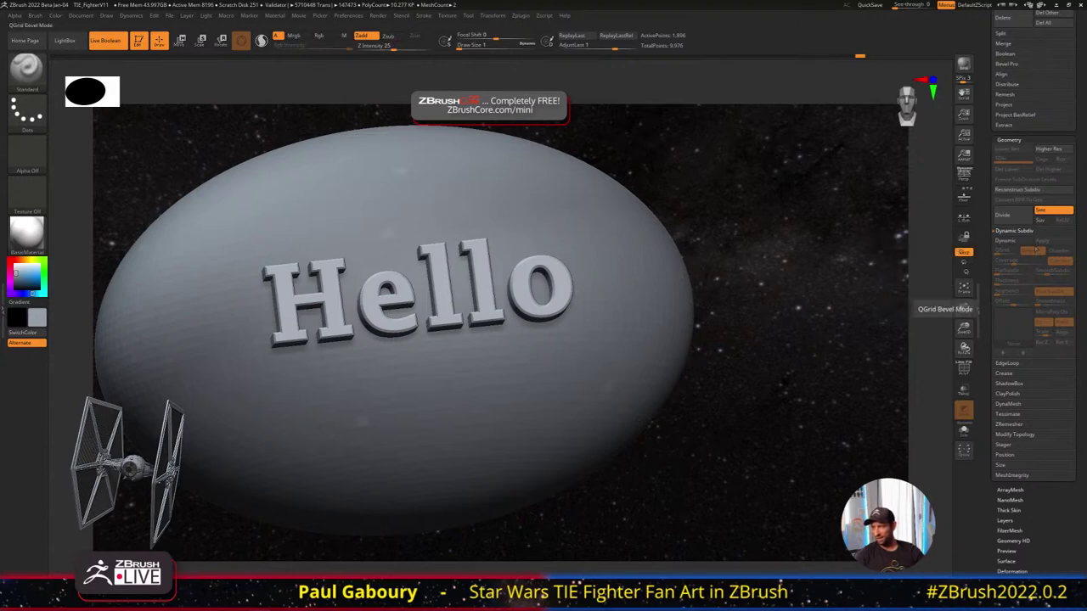
click(1011, 215)
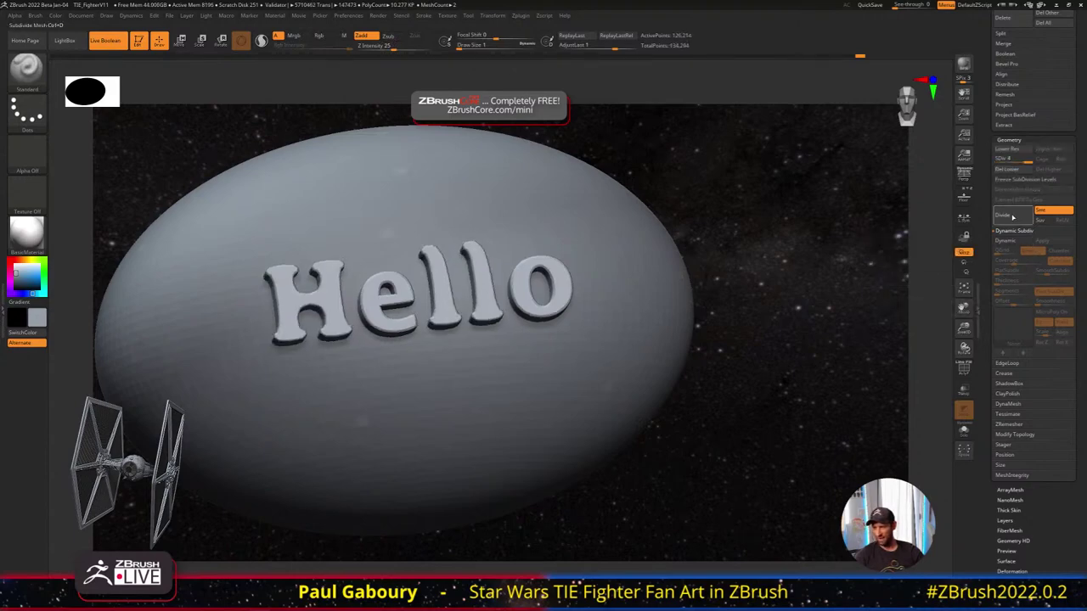
Undo the Hello text's divisions and toggle Dynamic Subdiv on and off to compare the smoothing
key(ctrl)
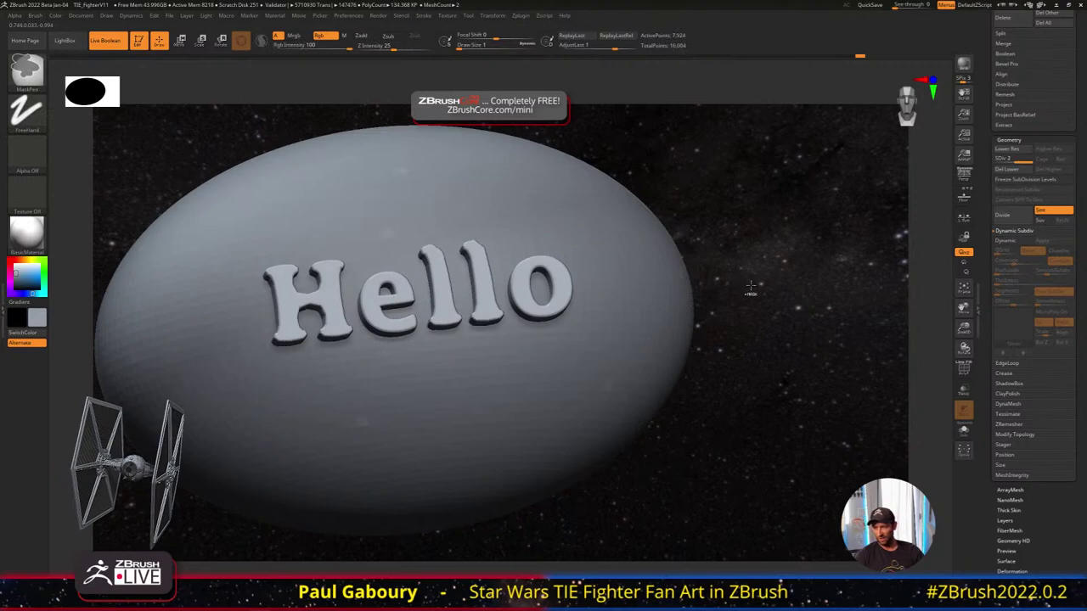
click(1015, 243)
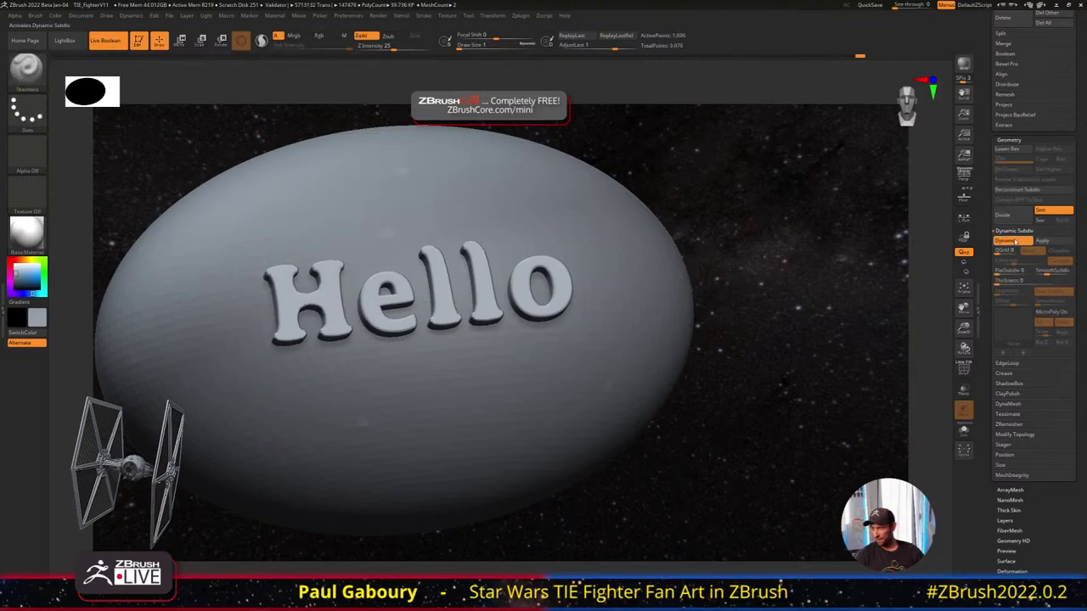
click(1015, 243)
Turn off Smt for subdivision and divide the Hello text up to subdivision level 4
click(1053, 211)
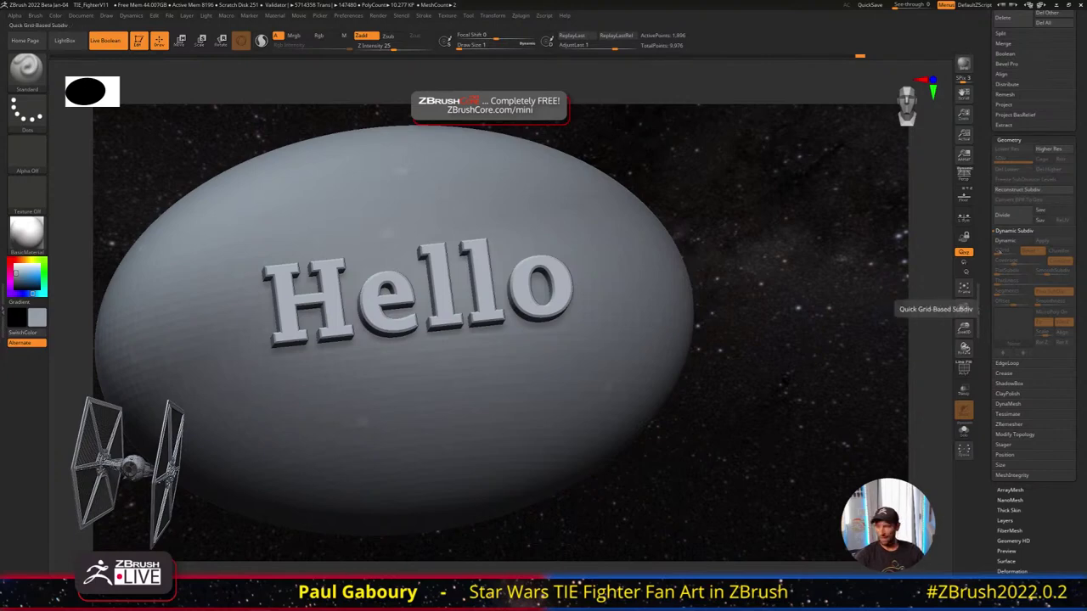
click(1009, 218)
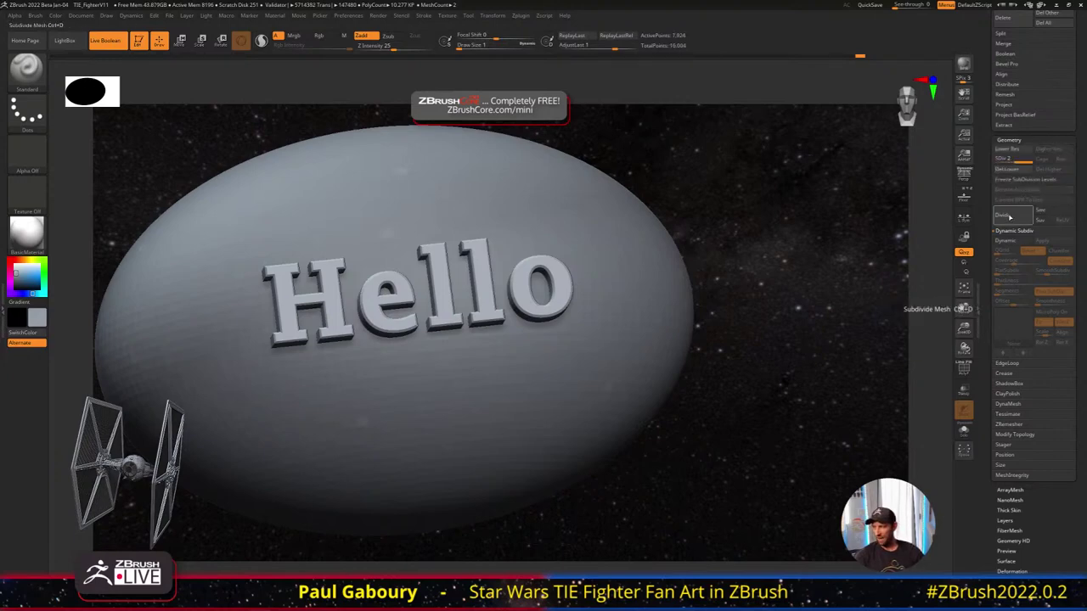
click(1010, 217)
click(1010, 217)
Show the polyframe on the Hello text and undo its three unsmoothed divisions
key(shift+f)
ctrl+right_drag(476, 273, 506, 342)
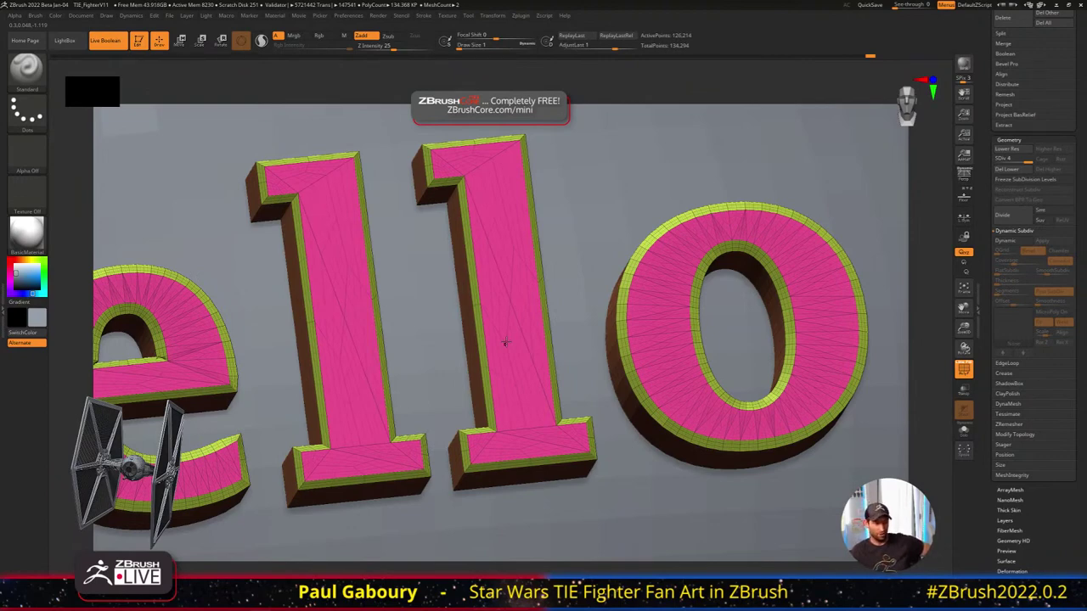
key(ctrl+z)
key(ctrl+z)
key(ctrl+z)
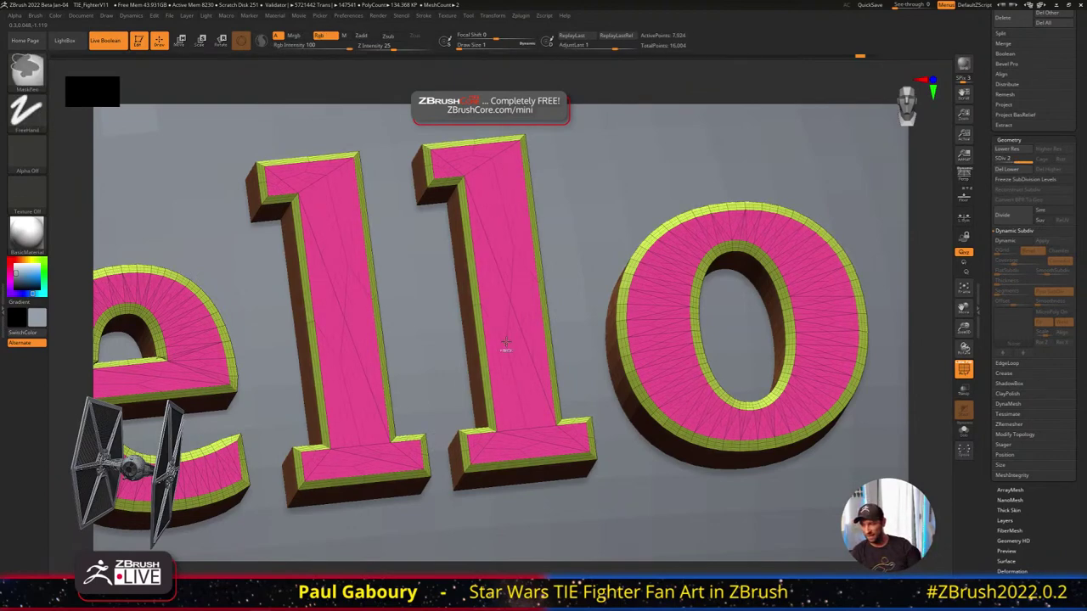
mouse_move(517, 379)
ctrl+right_down()
mouse_move(492, 400)
mouse_move(515, 387)
mouse_move(521, 338)
ctrl+right_up()
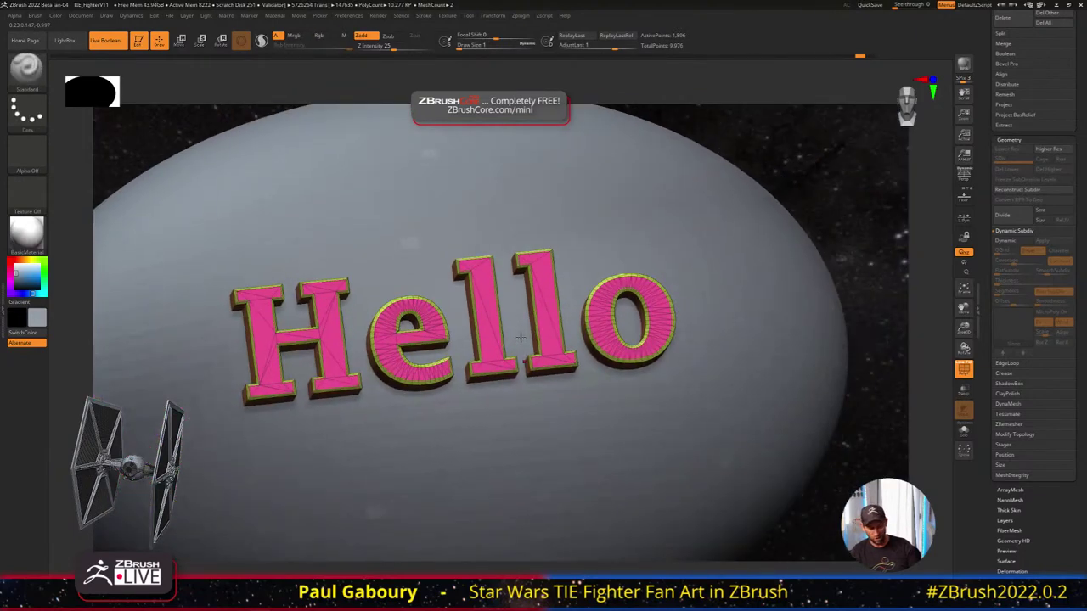
Divide the Hello text back up to subdivision level 4 with the polyframe shown
key(d)
key(d)
key(d)
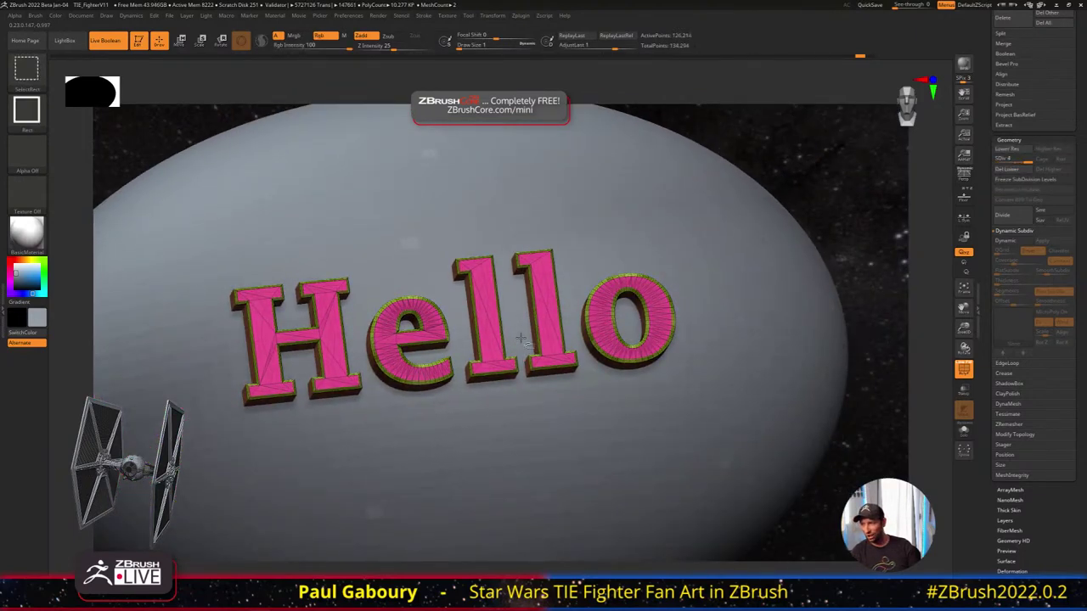
key(ctrl)
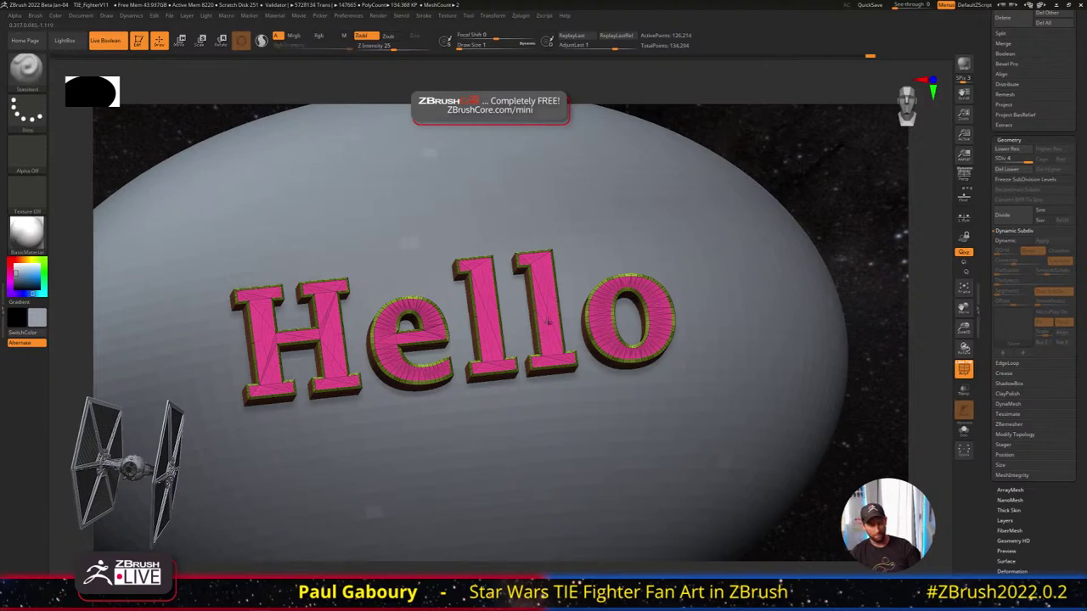
key(ctrl)
key(ctrl+shift)
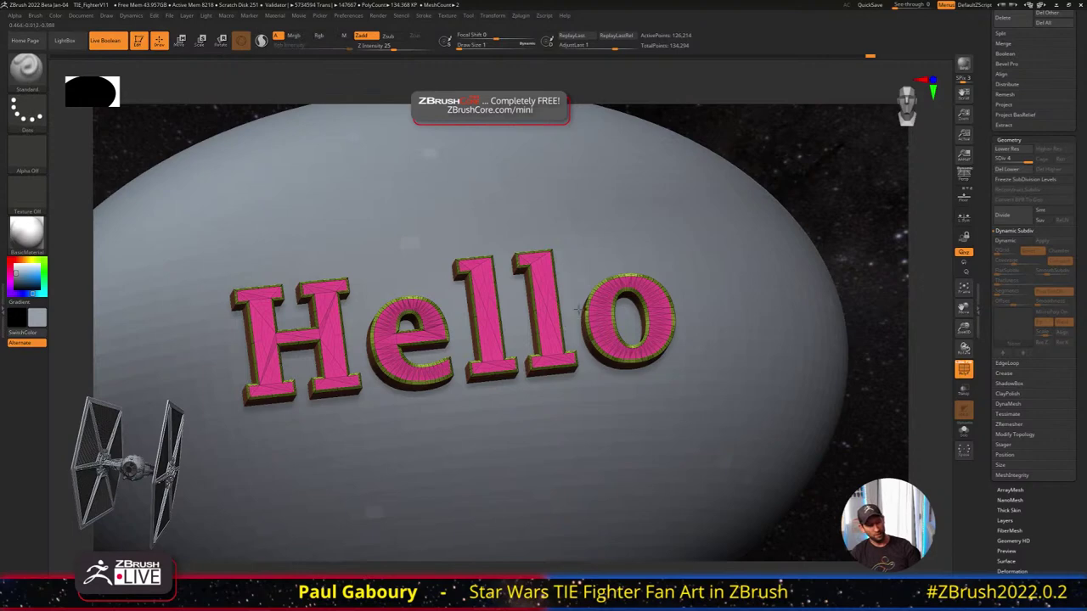
Examine the Hello letters from the front with the polyframe off and on
shift+right_drag(583, 320, 559, 319)
key(shift+f)
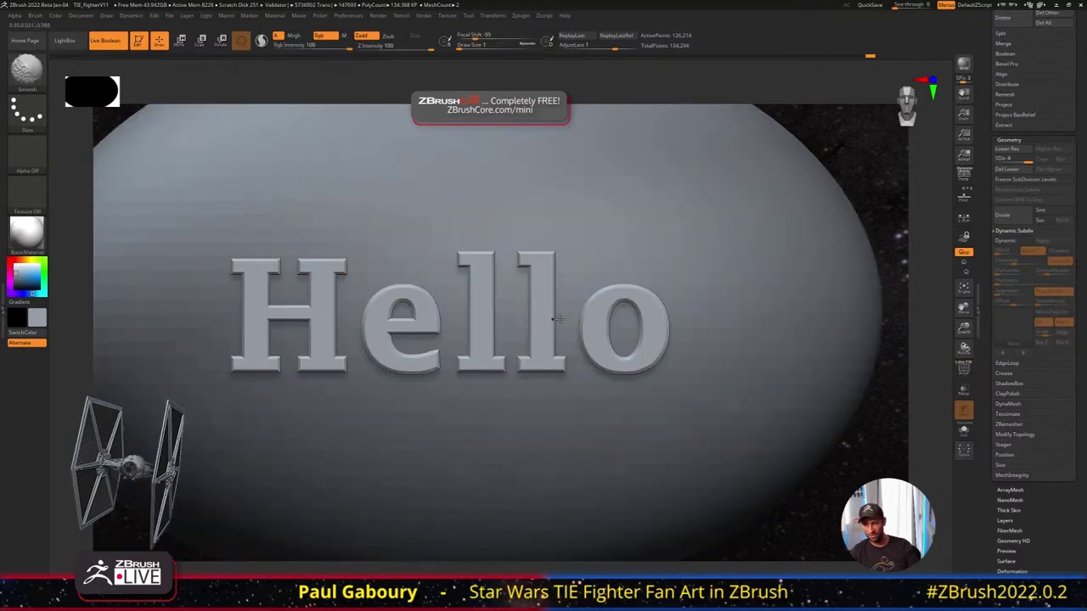
key(shift+f)
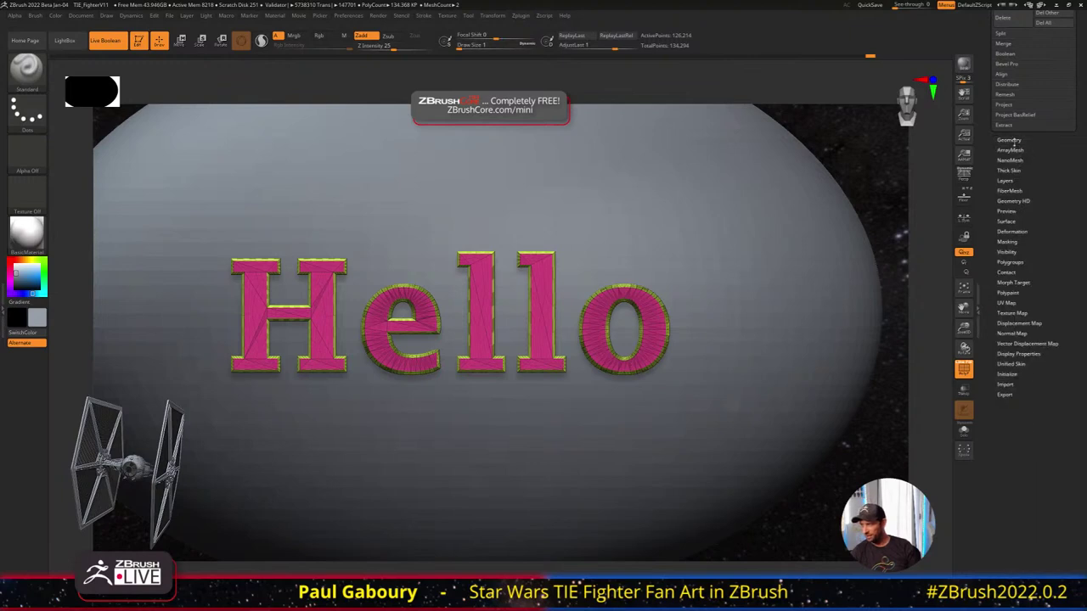
Expose the ZRemesher settings in Geometry and turn on KeepGroups
scroll(1034, 264, down, 3)
click(1010, 300)
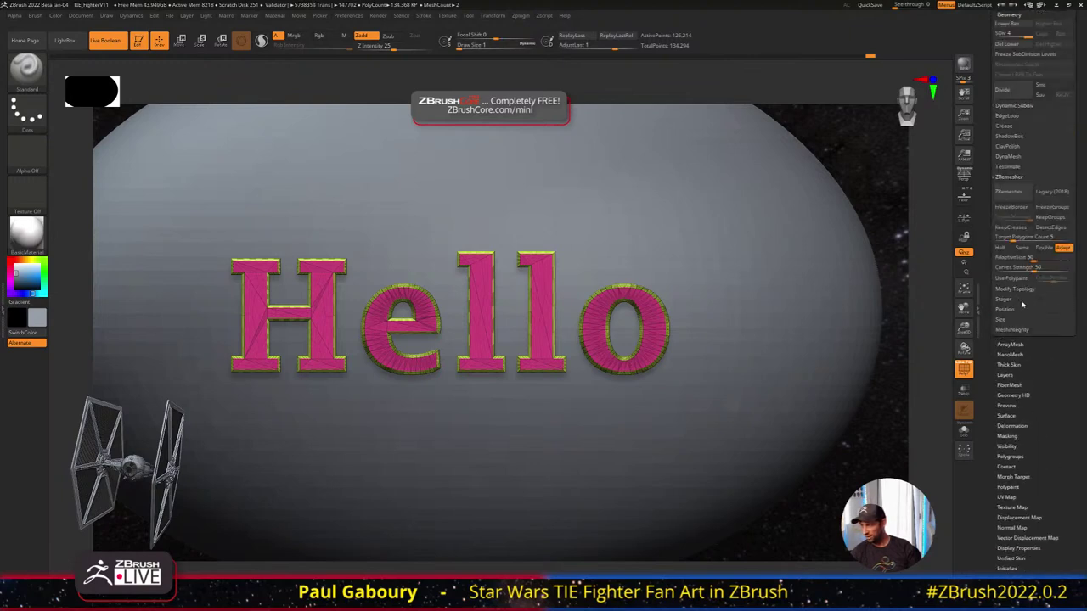
scroll(1074, 361, up, 1)
click(1051, 276)
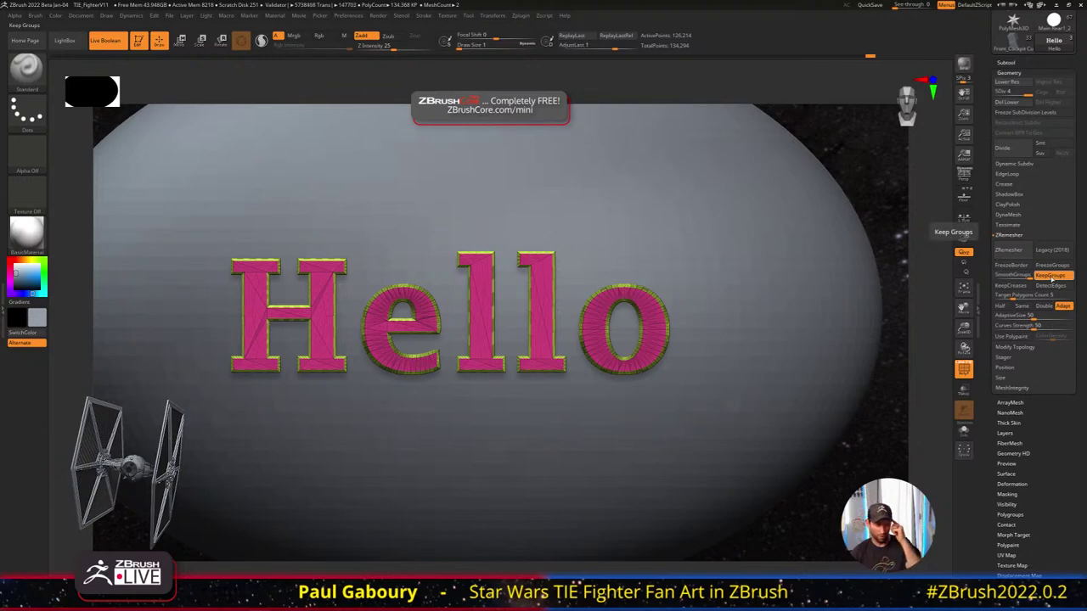
Isolate the Hello text with Solo and inspect its polygroups from the side, back and front
right_drag(476, 252, 477, 276)
click(964, 431)
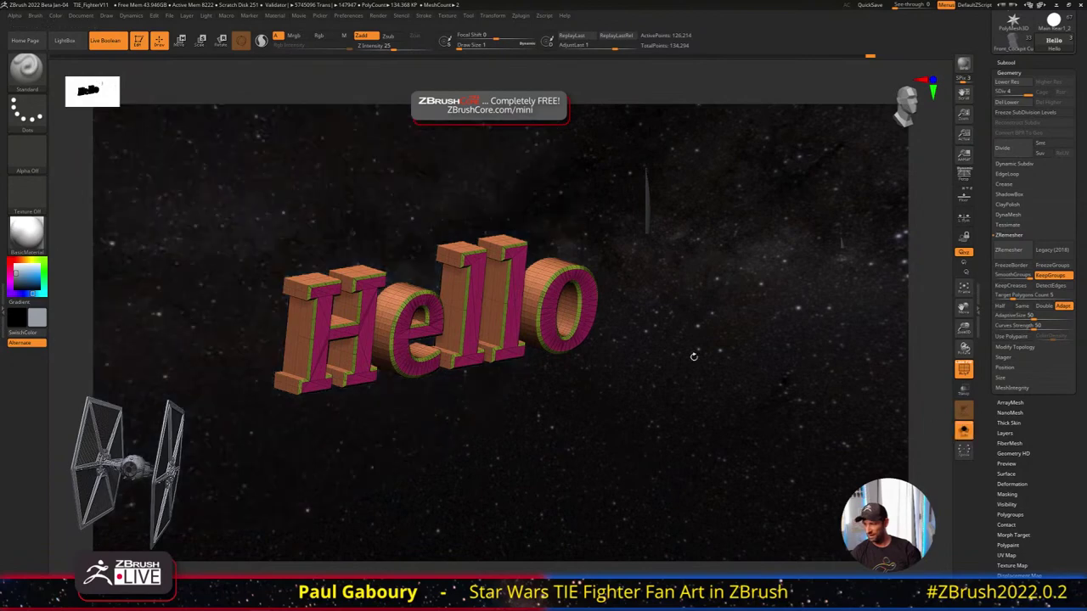
right_drag(556, 333, 626, 325)
drag(627, 323, 620, 323)
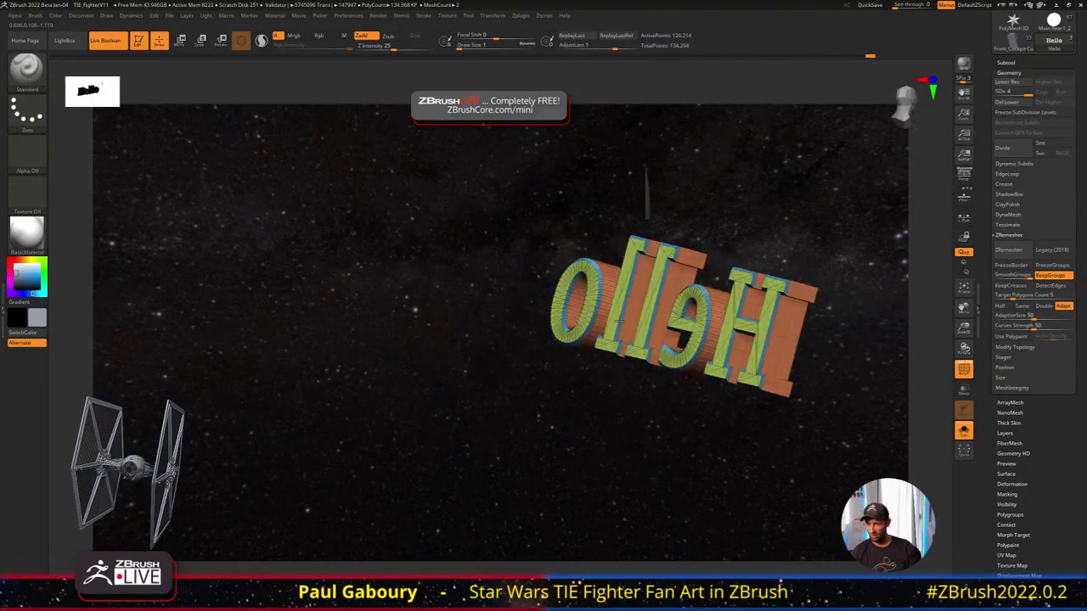
shift+right_drag(619, 323, 608, 287)
key(f)
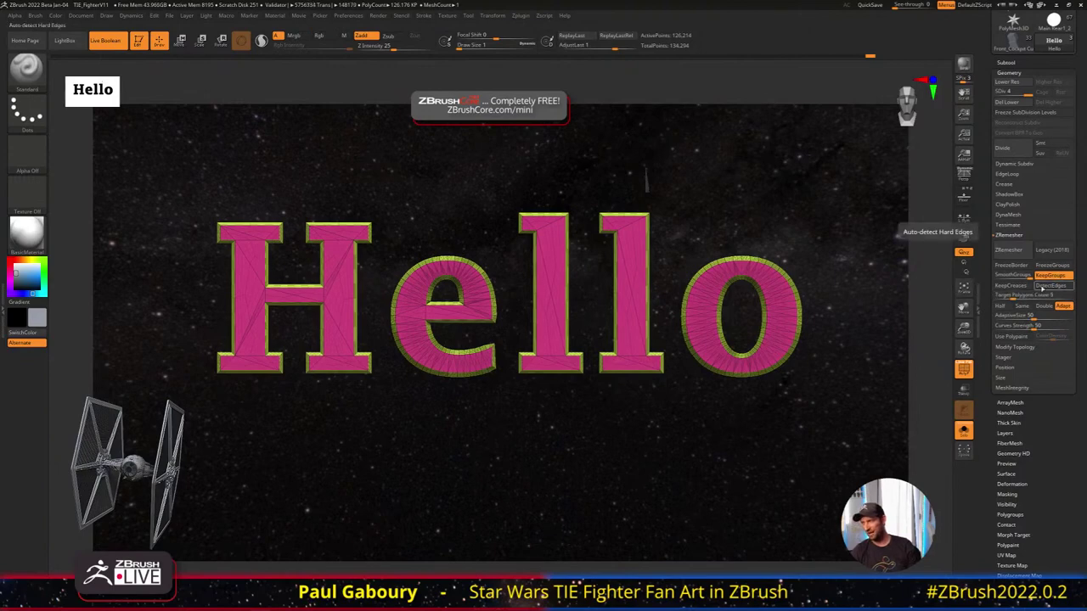
Set SmoothGroups to 0, try ZRemesher on the Hello text at a target polygons count of 5, and undo the remesh
drag(1029, 277, 985, 278)
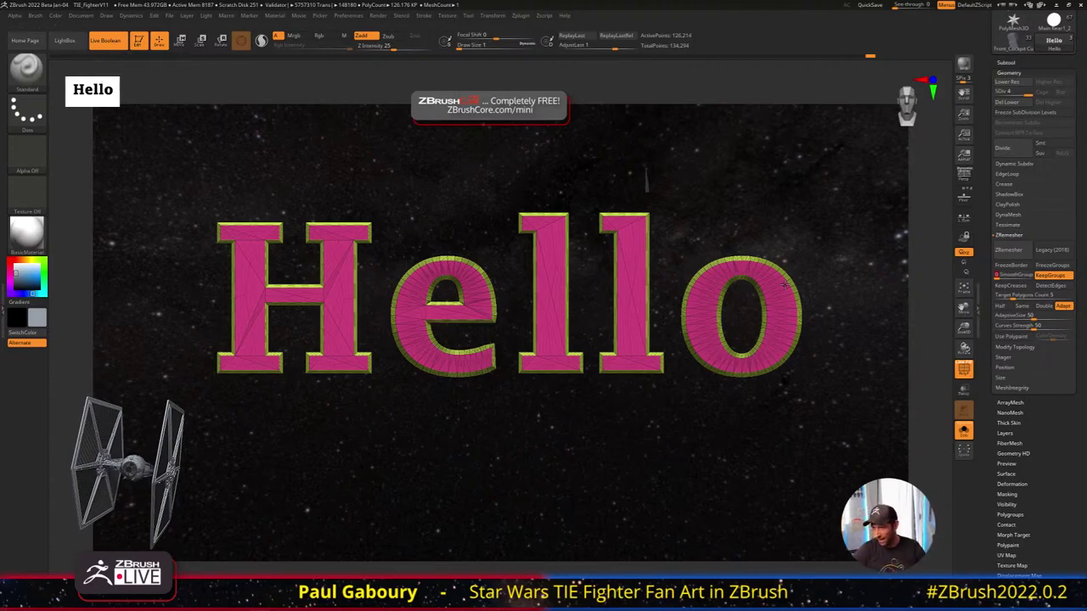
click(1009, 249)
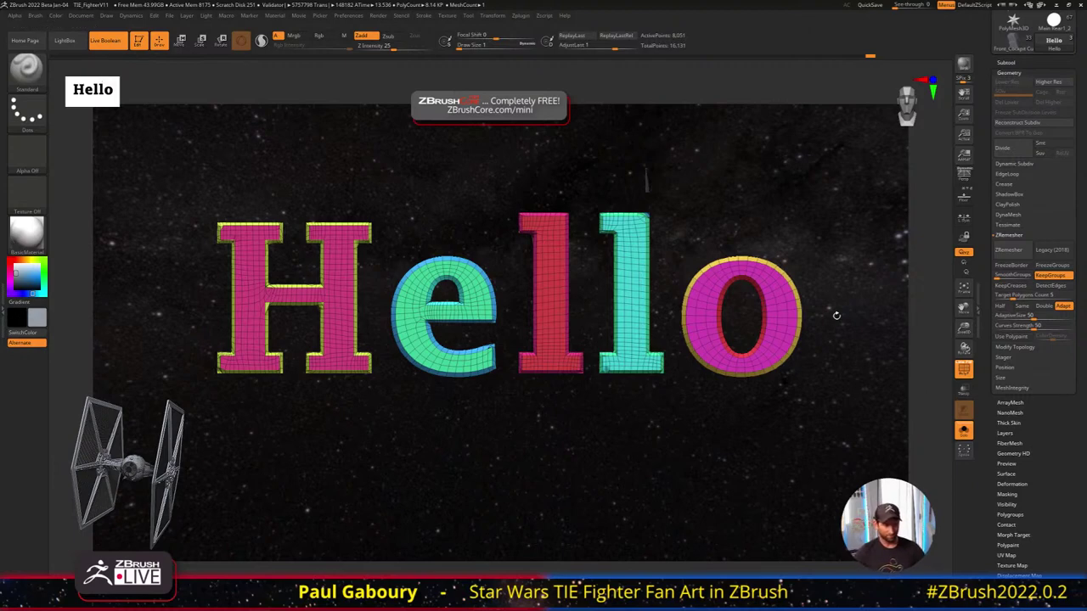
key(ctrl+z)
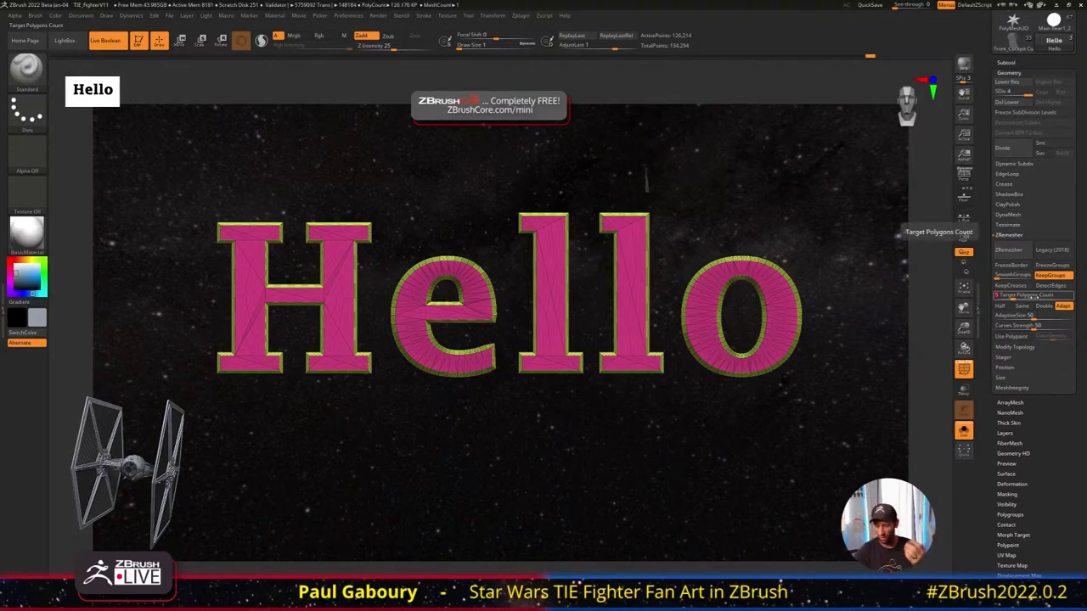
Try ZRemesher on the Hello text at a target polygons count of 15, compare it without the polyframe, and undo it
drag(1032, 296, 1034, 297)
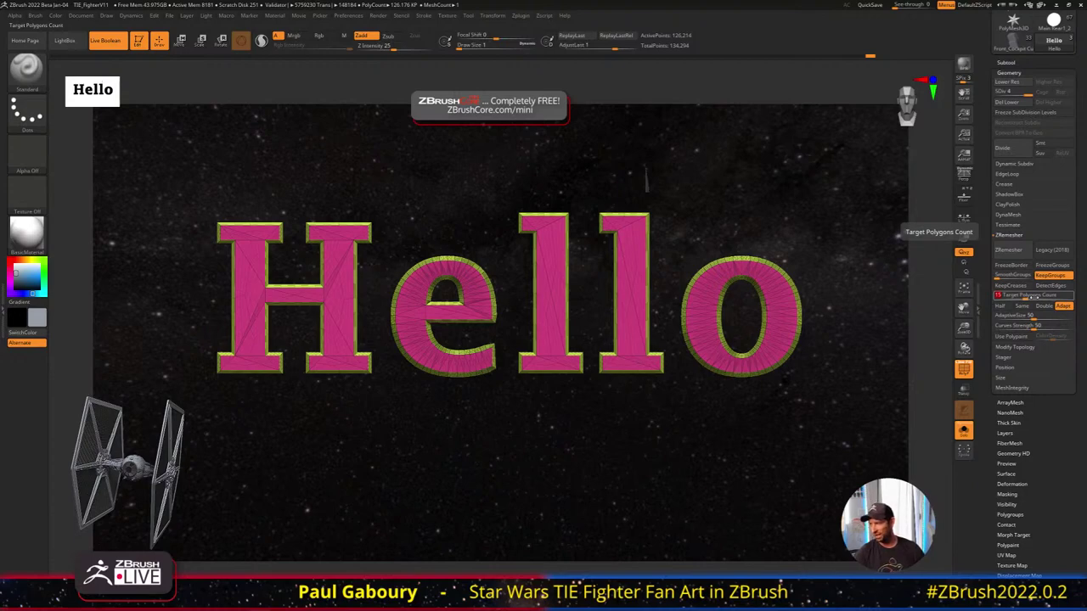
click(1010, 250)
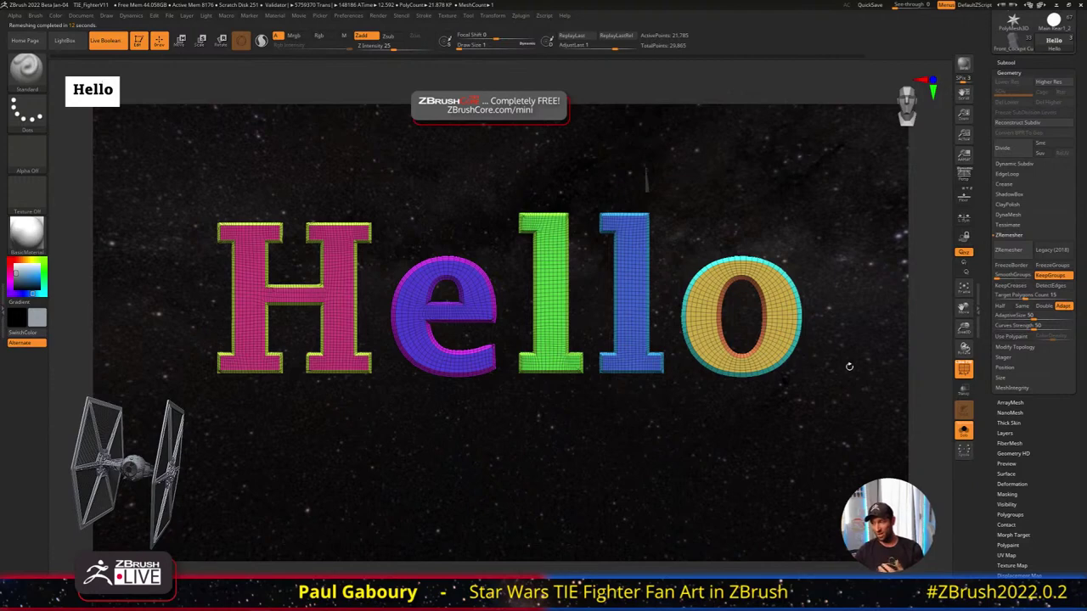
key(shift)
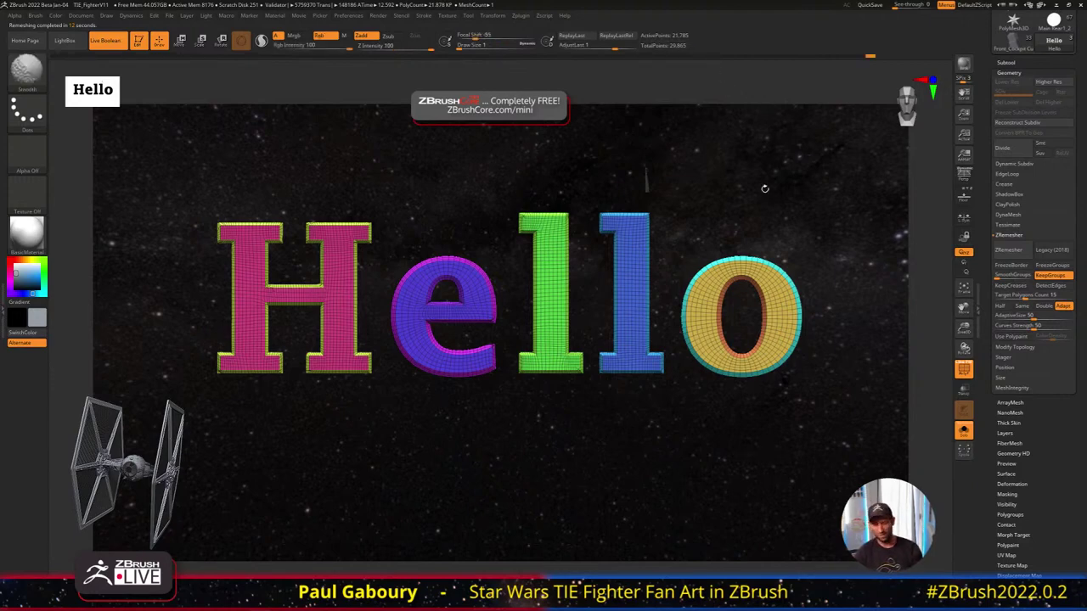
key(shift+f)
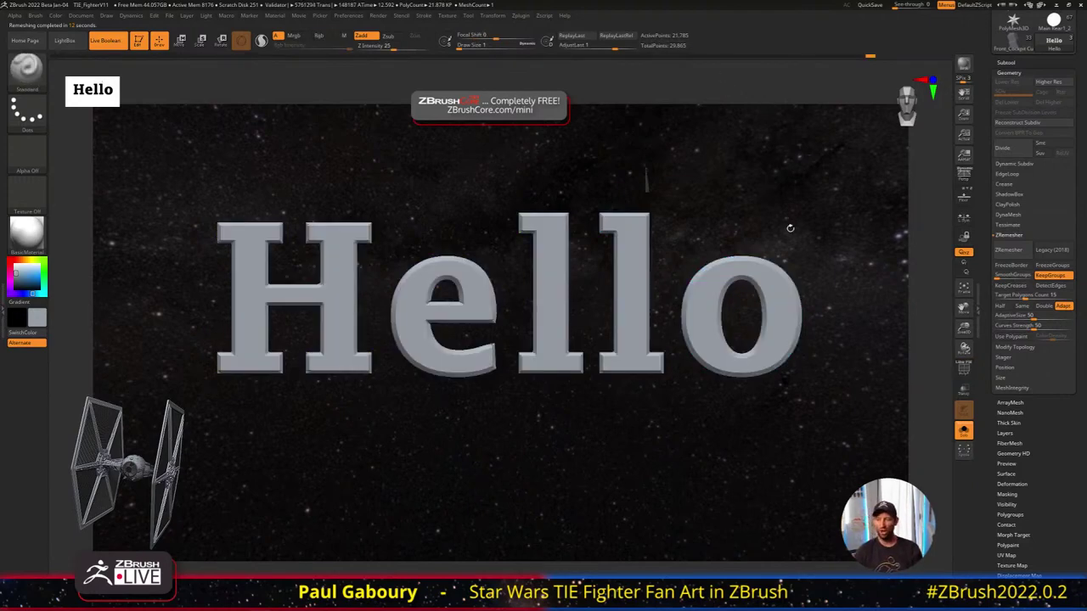
key(shift+f)
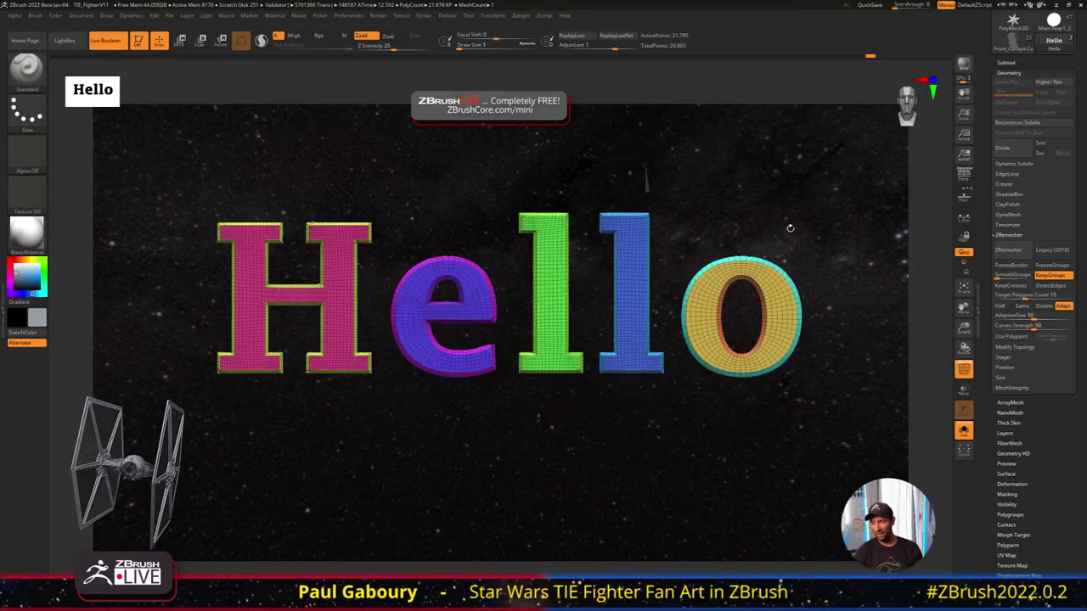
key(ctrl+z)
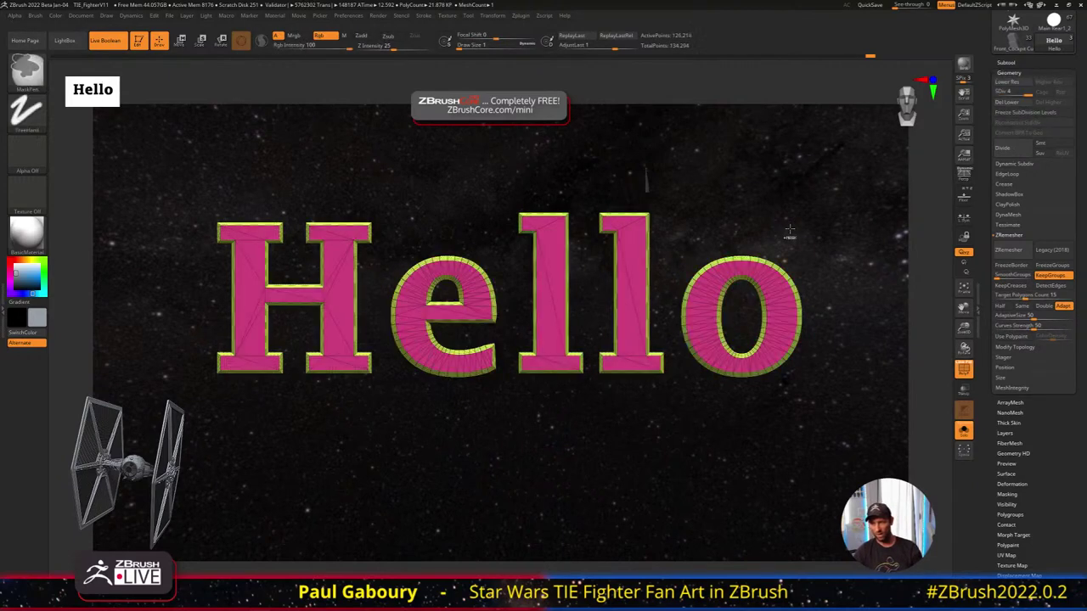
Set the target polygons count to 30 and ZRemesh the Hello text
click(1030, 296)
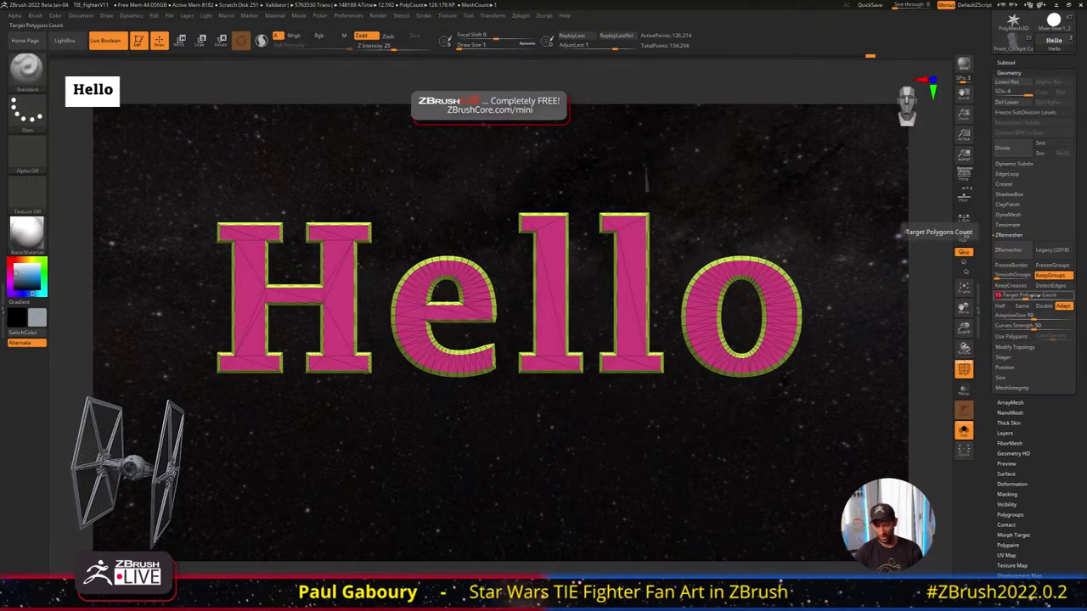
text(30)
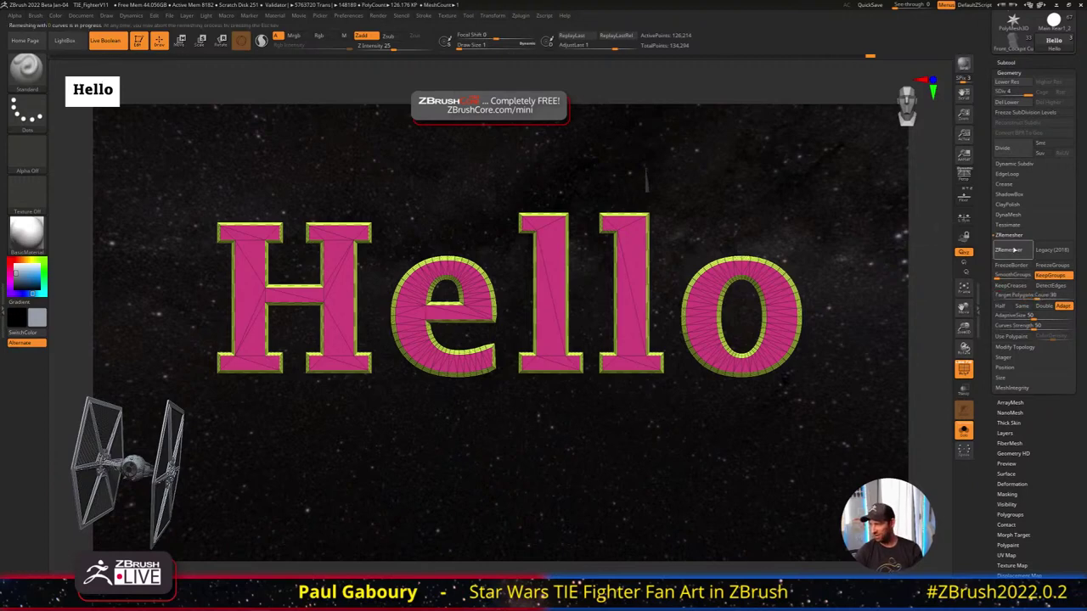
click(1016, 249)
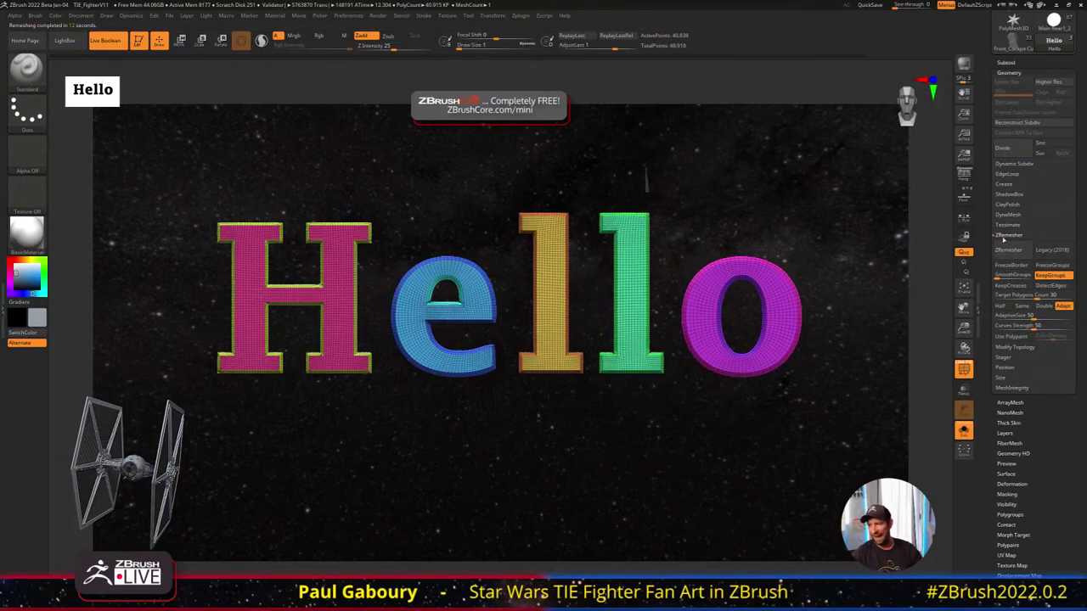
mouse_move(584, 365)
ctrl+right_down()
mouse_move(585, 333)
mouse_move(601, 321)
mouse_move(575, 304)
mouse_move(575, 322)
ctrl+right_up()
ctrl+right_drag(575, 321, 556, 303)
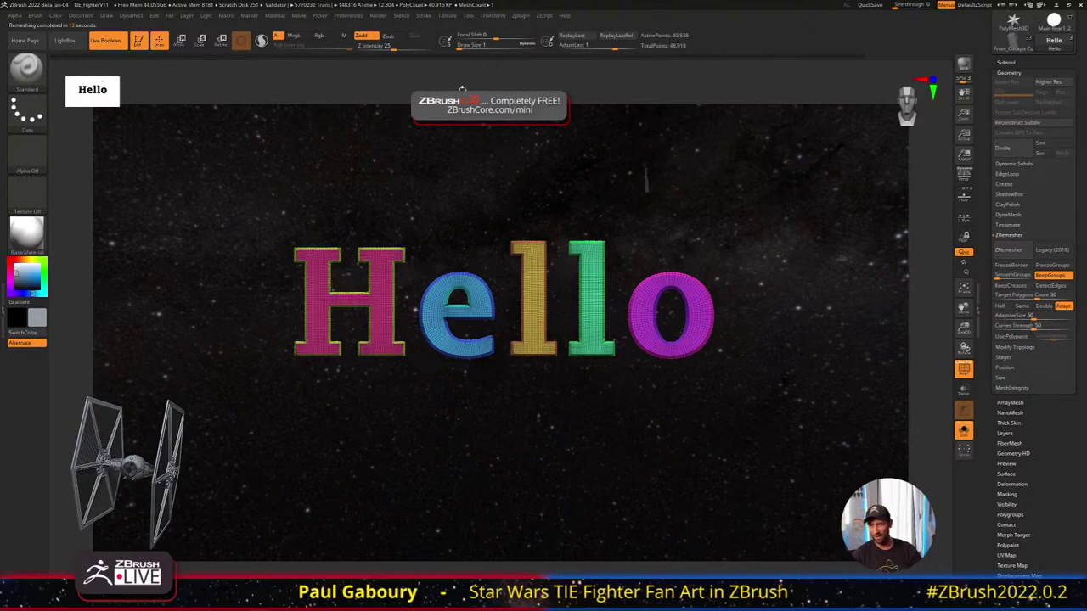
Create a new InsertMesh brush from the remeshed Hello text
key(b)
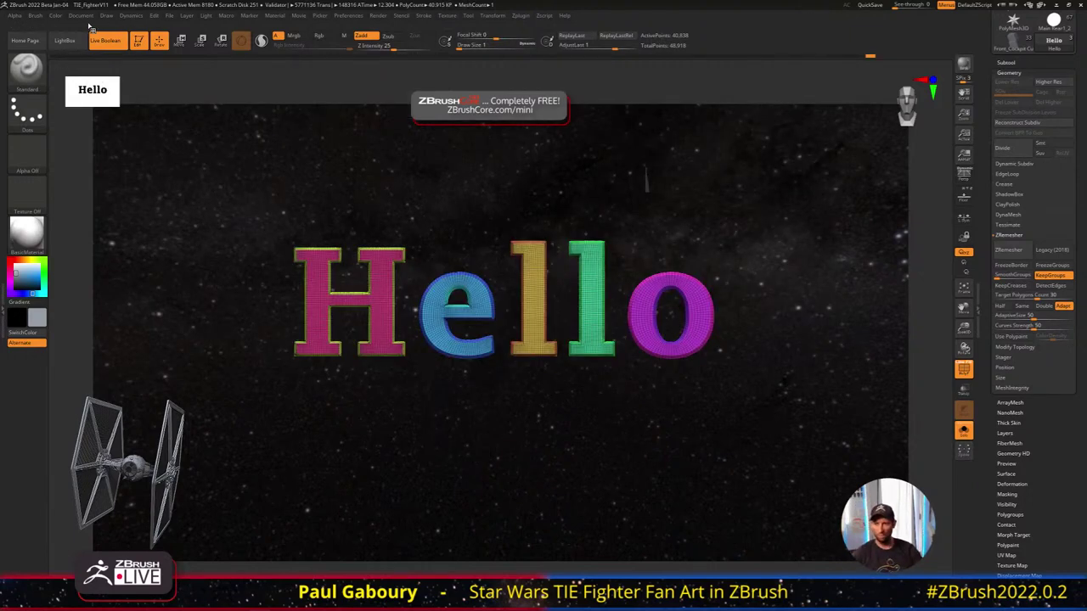
click(35, 15)
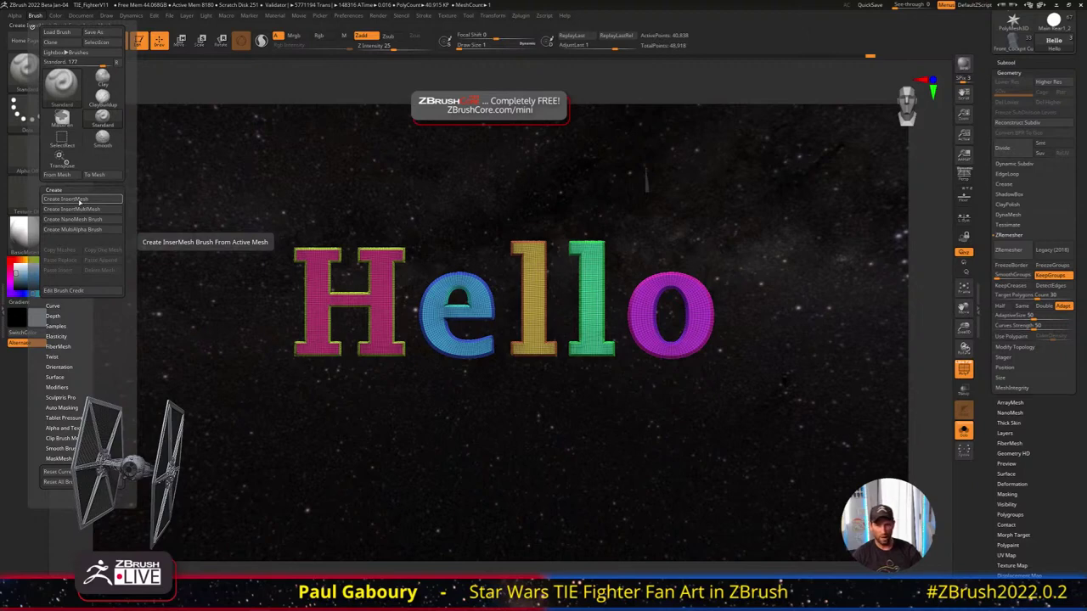
click(79, 199)
click(497, 194)
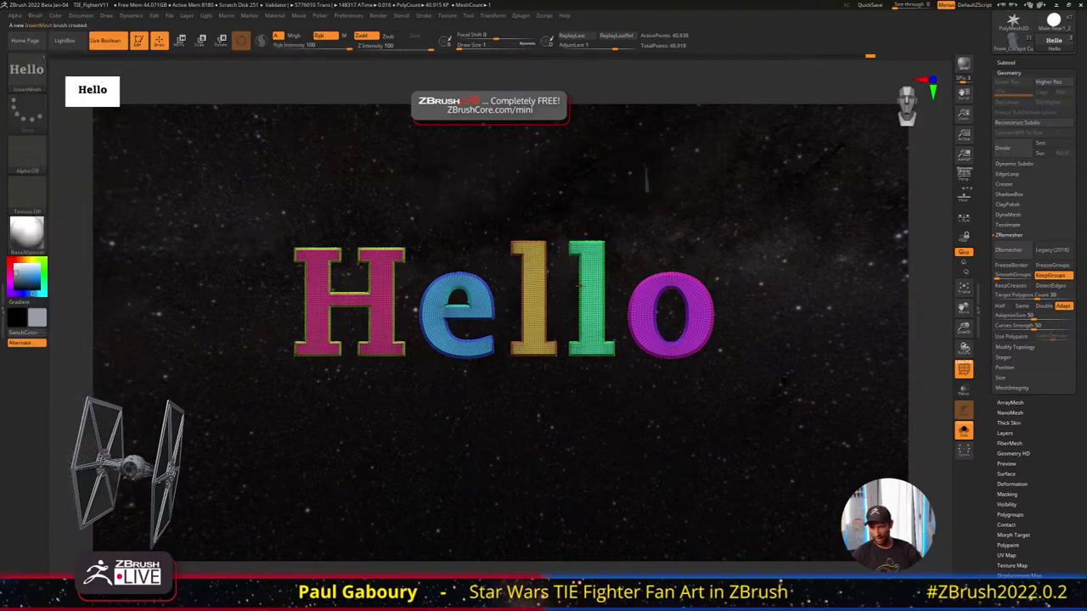
Test the new Hello insert brush on the text, undo the insertion, and turn off Solo
drag(545, 316, 508, 350)
key(ctrl+z)
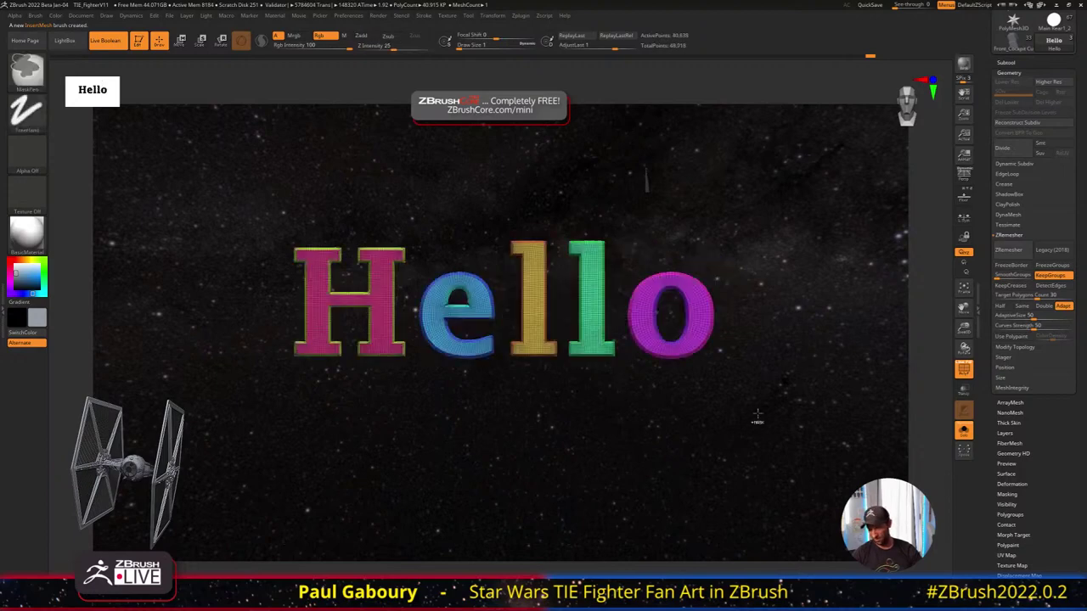
click(961, 432)
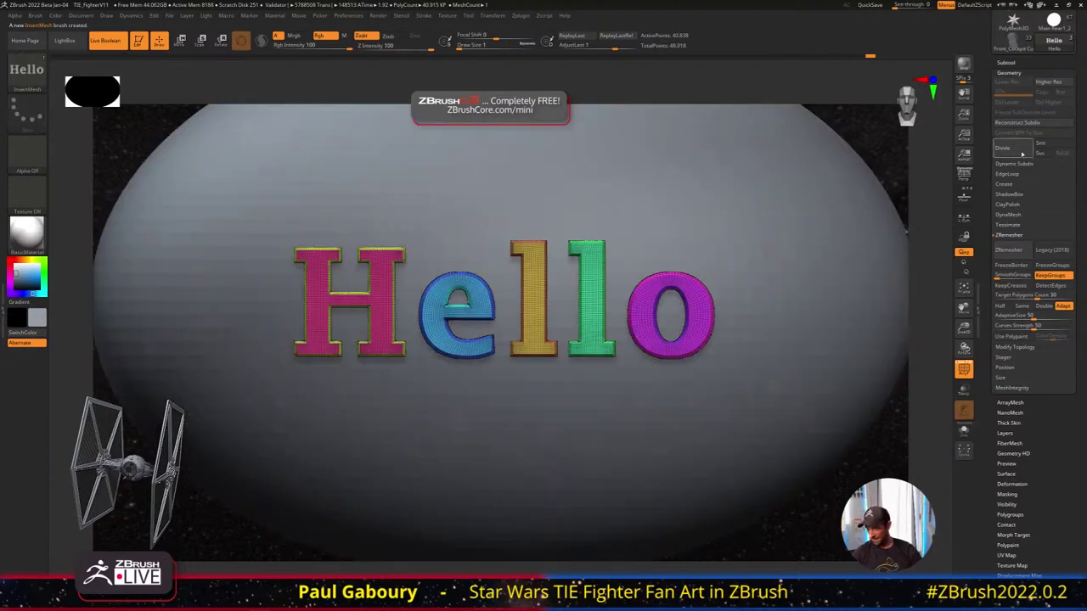
Subdivide the ellipsoid subtool, turn off the polyframe, and hide the original Hello subtool
click(1006, 62)
click(1012, 141)
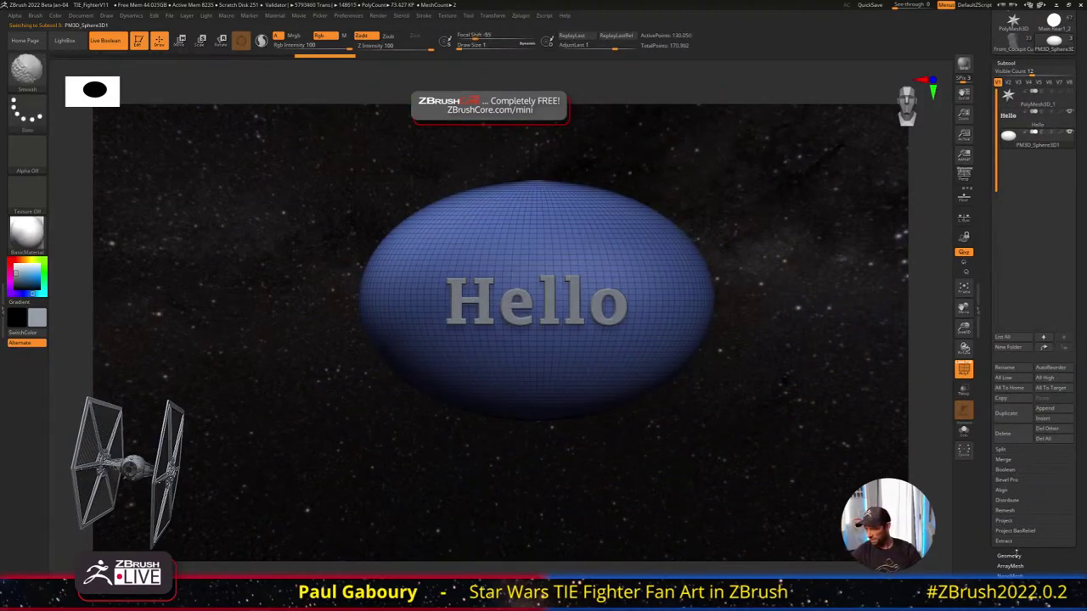
click(1009, 555)
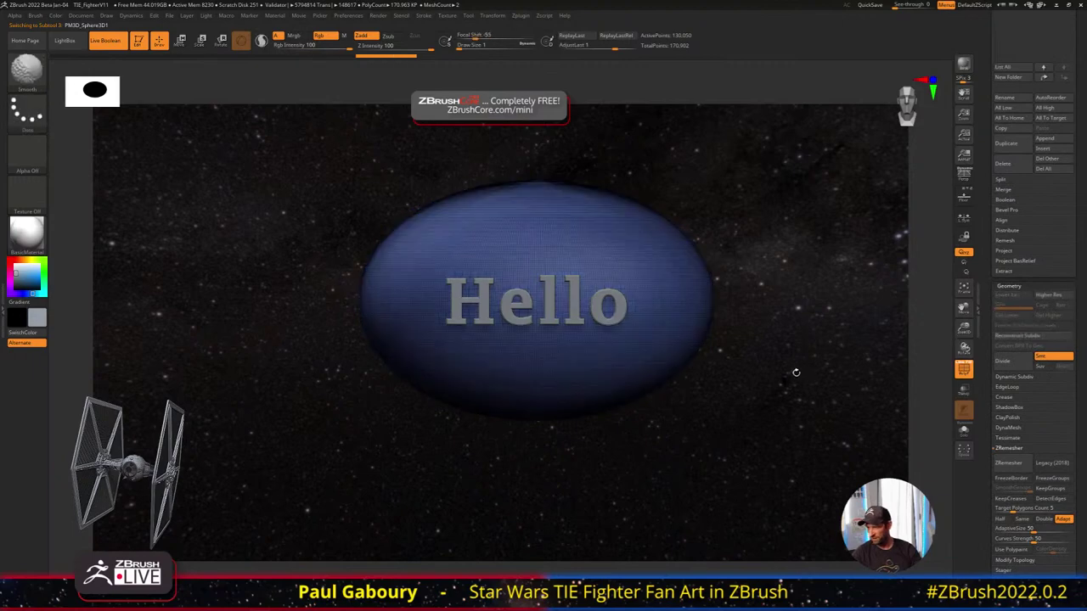
key(shift+f)
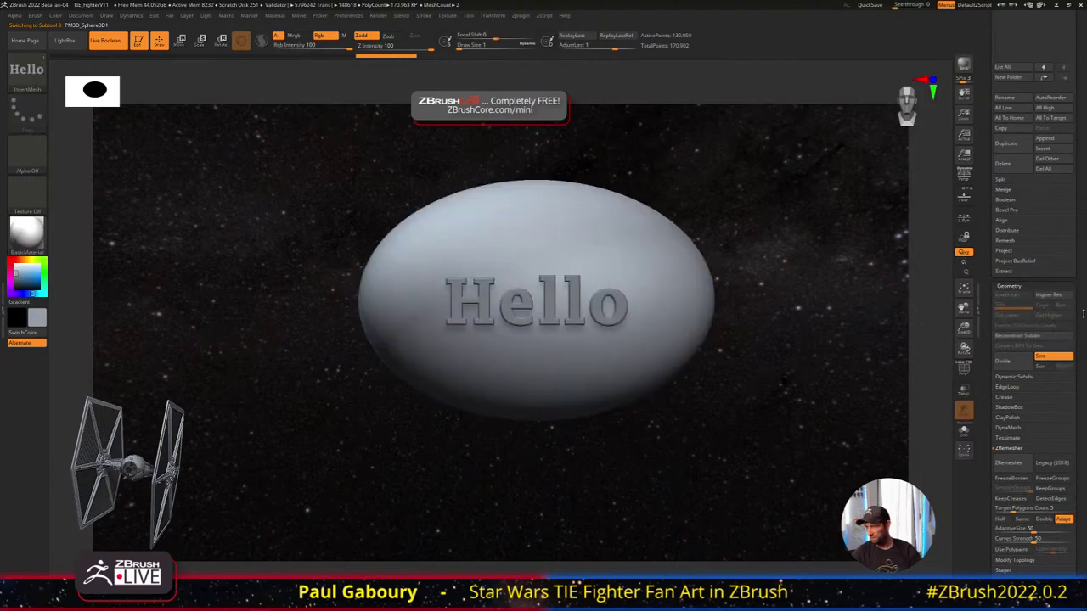
drag(1083, 314, 1083, 476)
click(1070, 304)
Set the draw size to 124, test the Hello insert brush in two places on the ellipsoid, and undo both insertions
key(s)
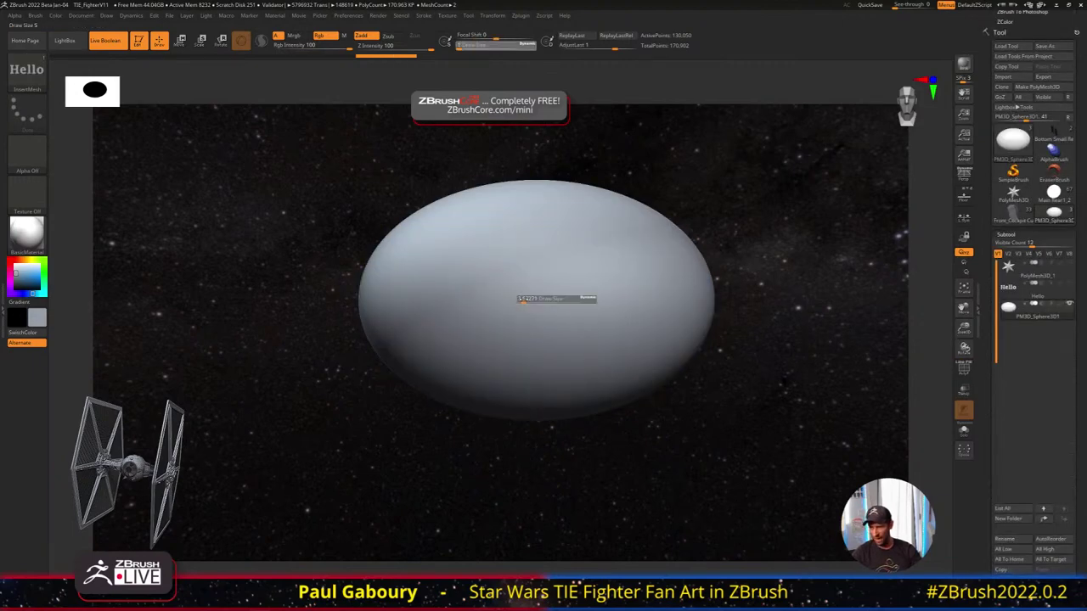
mouse_move(521, 300)
mouse_down()
mouse_move(542, 300)
mouse_move(660, 393)
mouse_up()
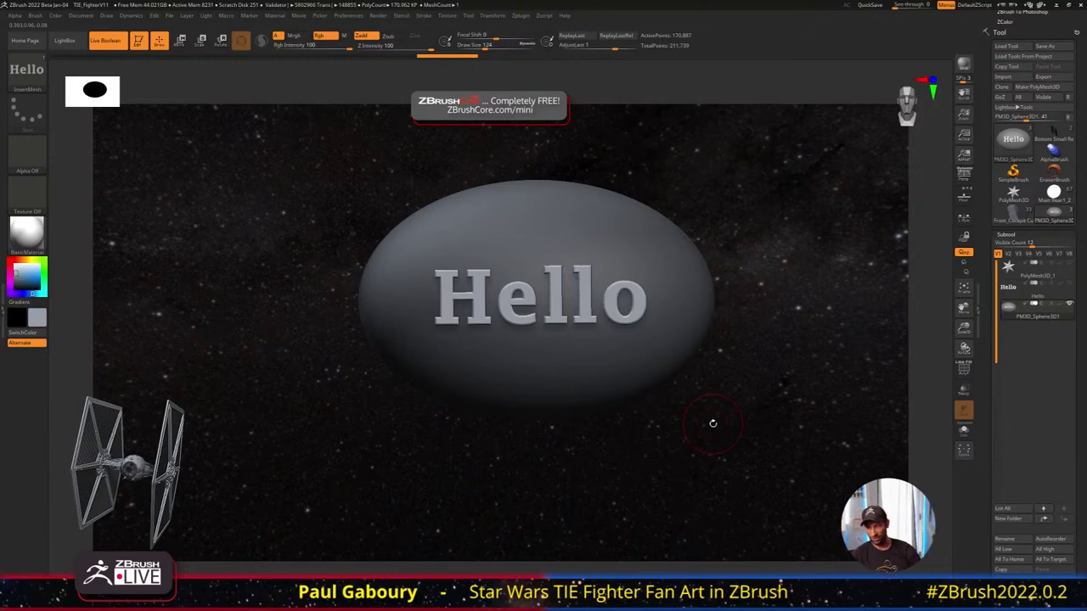
key(ctrl+z)
alt+right_drag(556, 344, 539, 262)
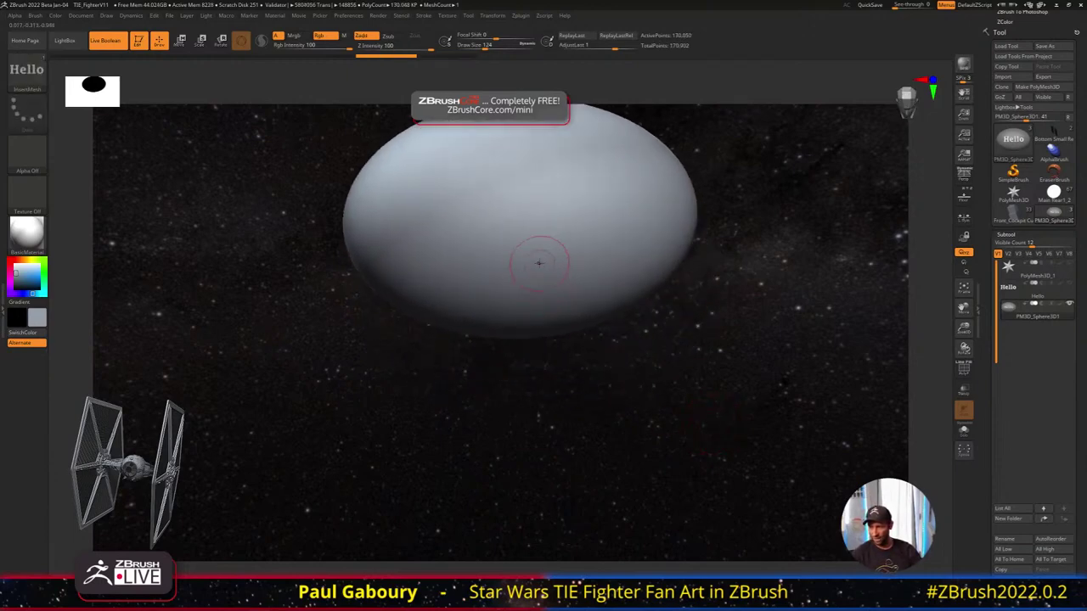
drag(539, 263, 621, 272)
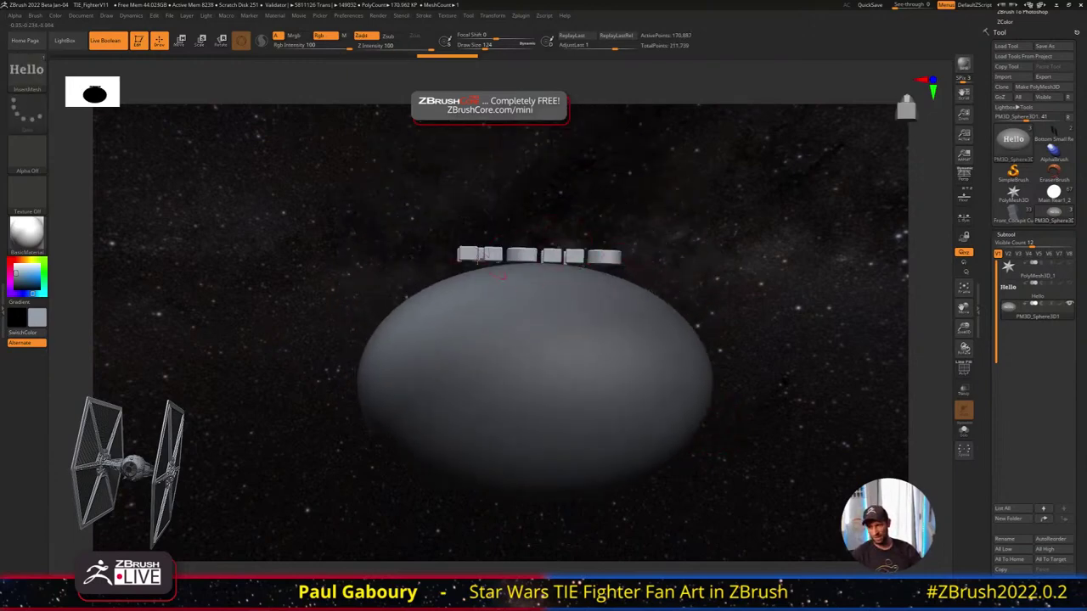
drag(697, 270, 695, 325)
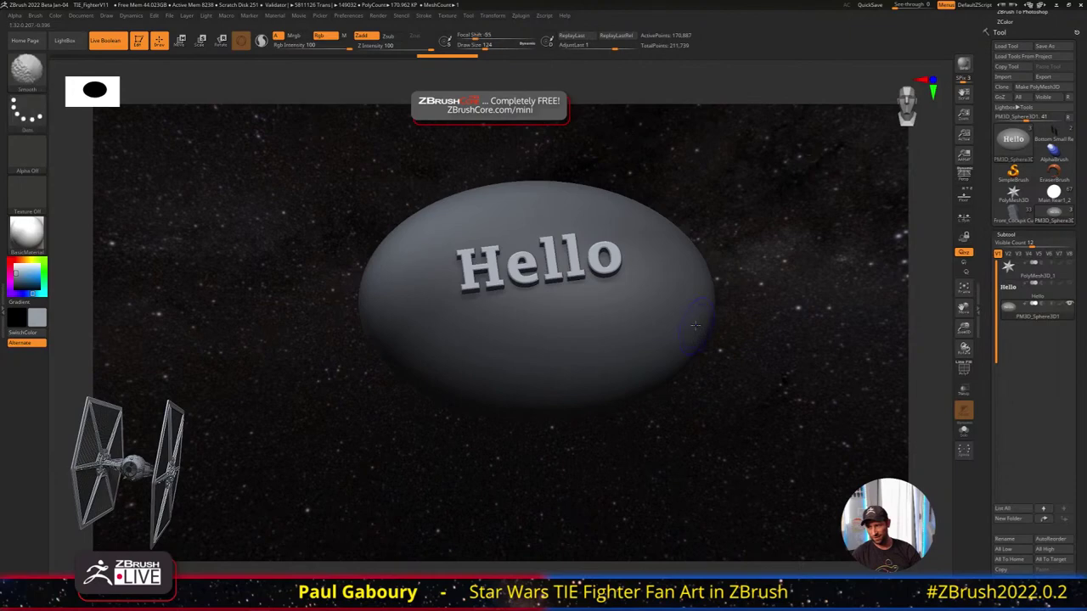
key(ctrl+z)
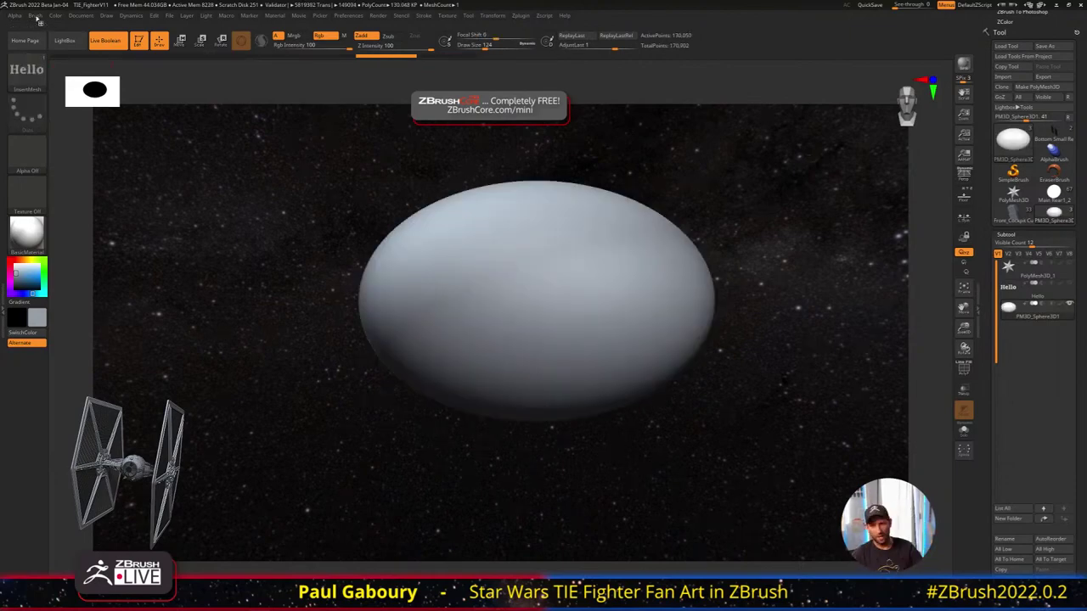
Try a different Imbed depth for the Hello brush, insert the text on the ellipsoid to check its height, and undo the insertion
click(34, 16)
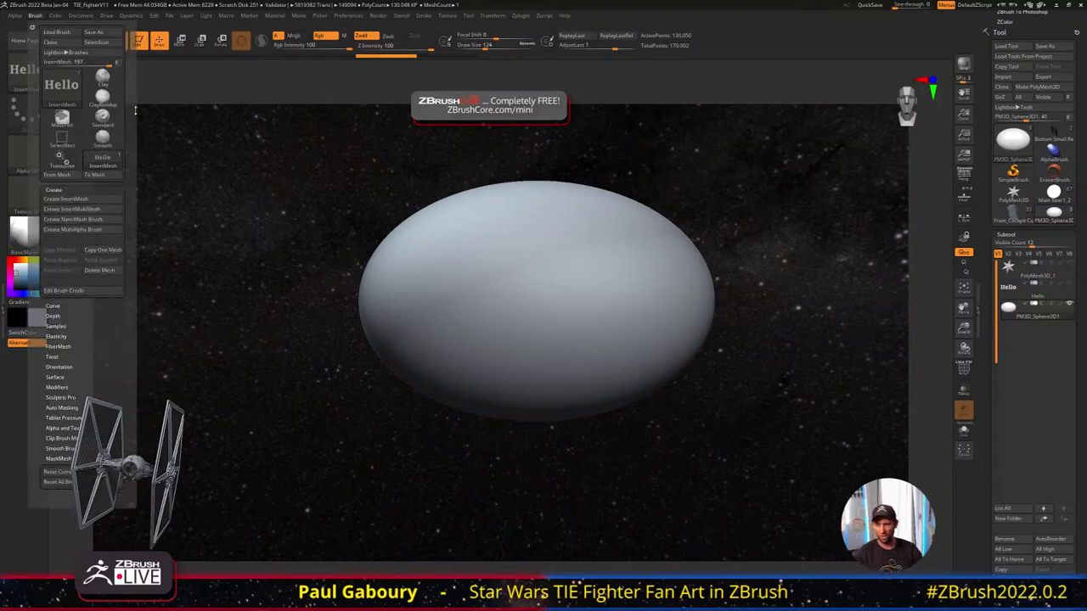
click(116, 63)
click(63, 149)
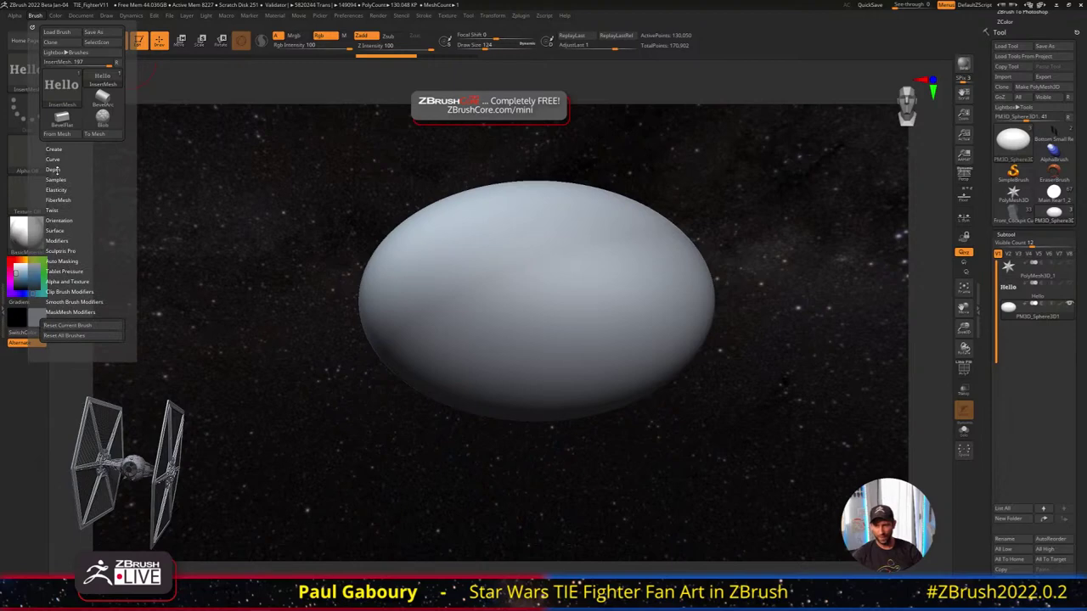
click(53, 170)
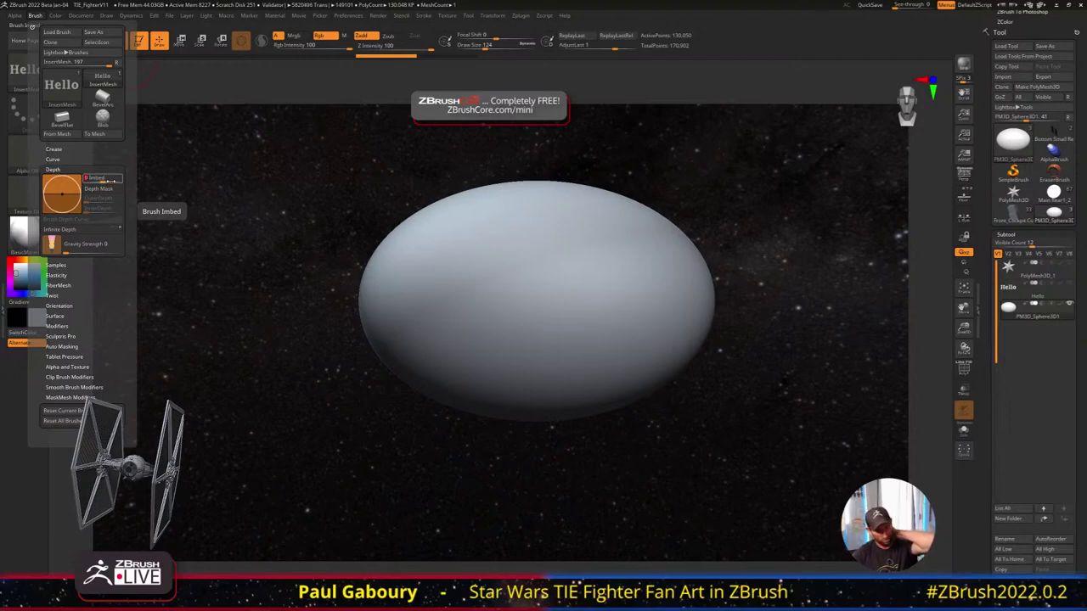
drag(535, 302, 540, 370)
right_drag(540, 369, 550, 246)
ctrl+right_drag(550, 246, 570, 327)
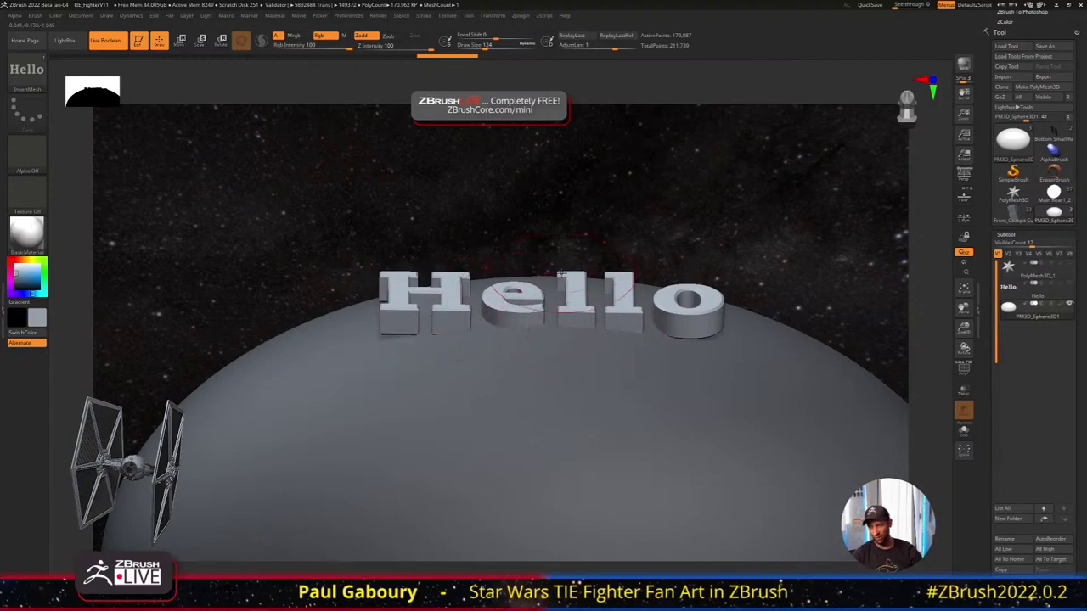
key(ctrl)
right_drag(449, 180, 321, 157)
Readjust the brush's Imbed depth, insert Hello to see how deep it sits in the ellipsoid, and undo the test insertion
click(35, 16)
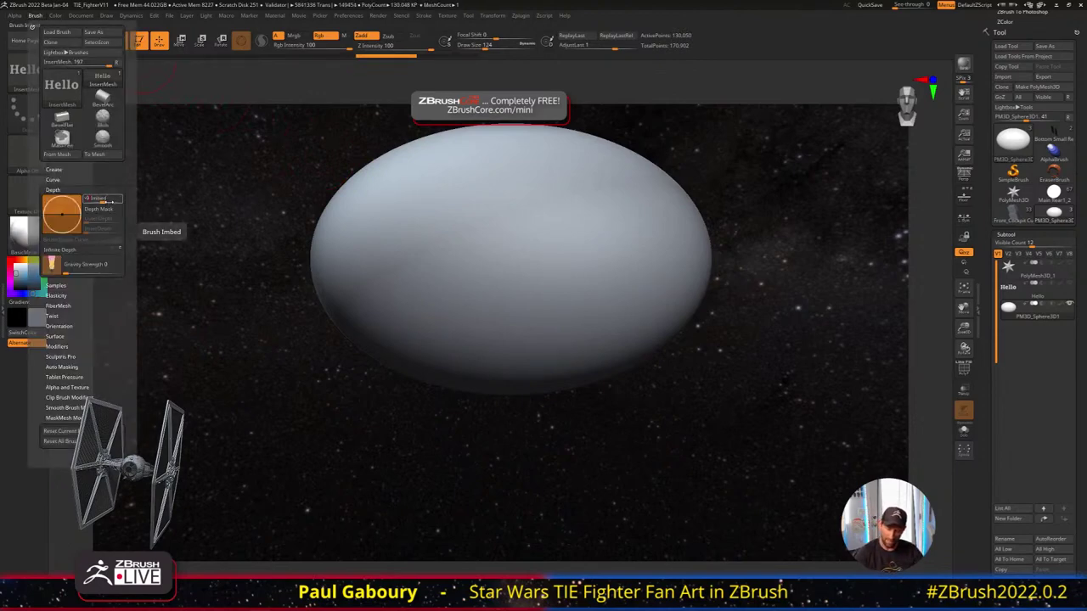
drag(111, 202, 109, 202)
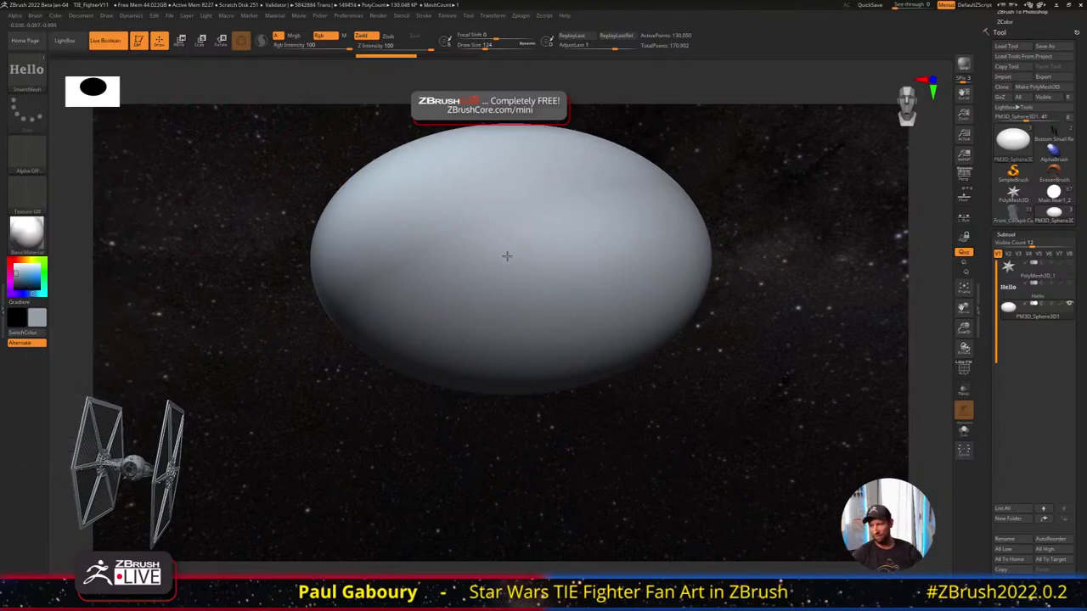
drag(506, 251, 507, 334)
mouse_move(507, 327)
right_down()
mouse_move(443, 303)
mouse_move(480, 305)
mouse_move(462, 258)
mouse_move(482, 280)
right_up()
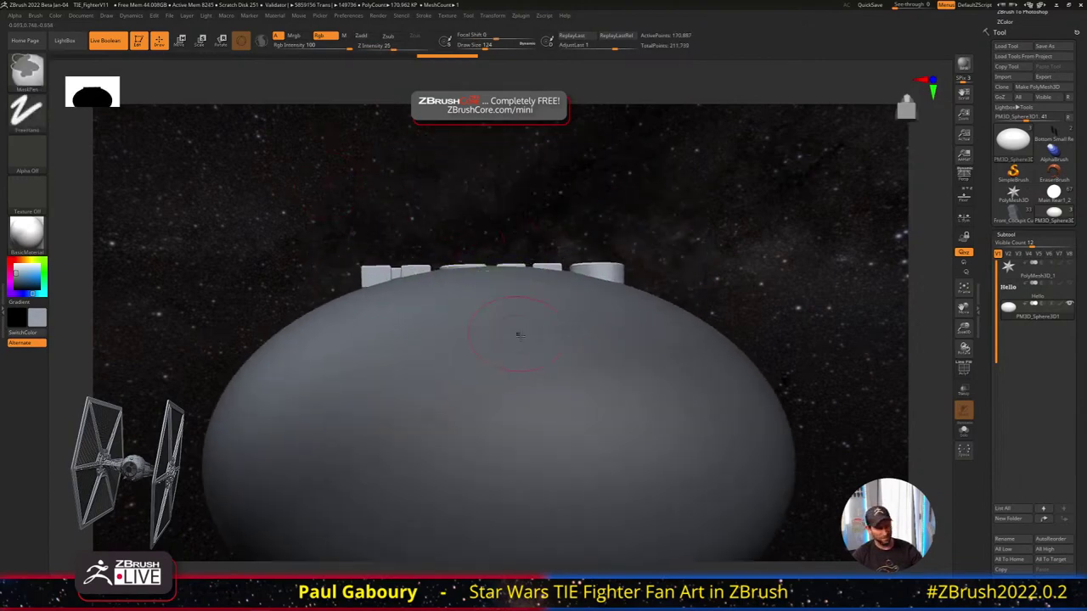
alt+right_drag(520, 339, 539, 280)
key(ctrl+z)
key(ctrl+z)
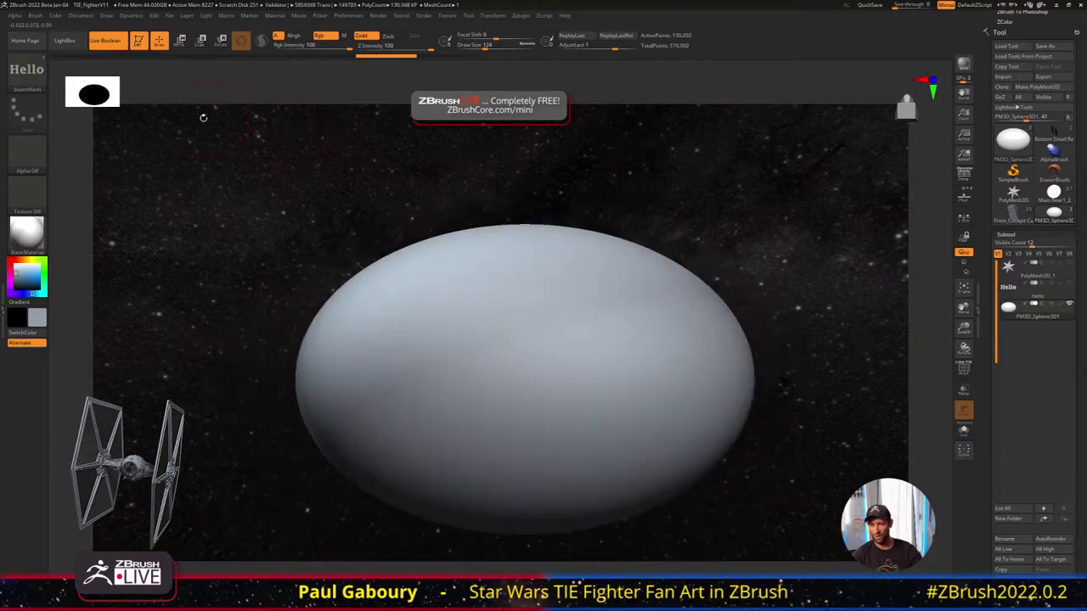
Fine-tune the brush's Imbed depth, raise its Projection Strength, and insert Hello on the front of the ellipsoid
shift+right_drag(507, 243, 502, 315)
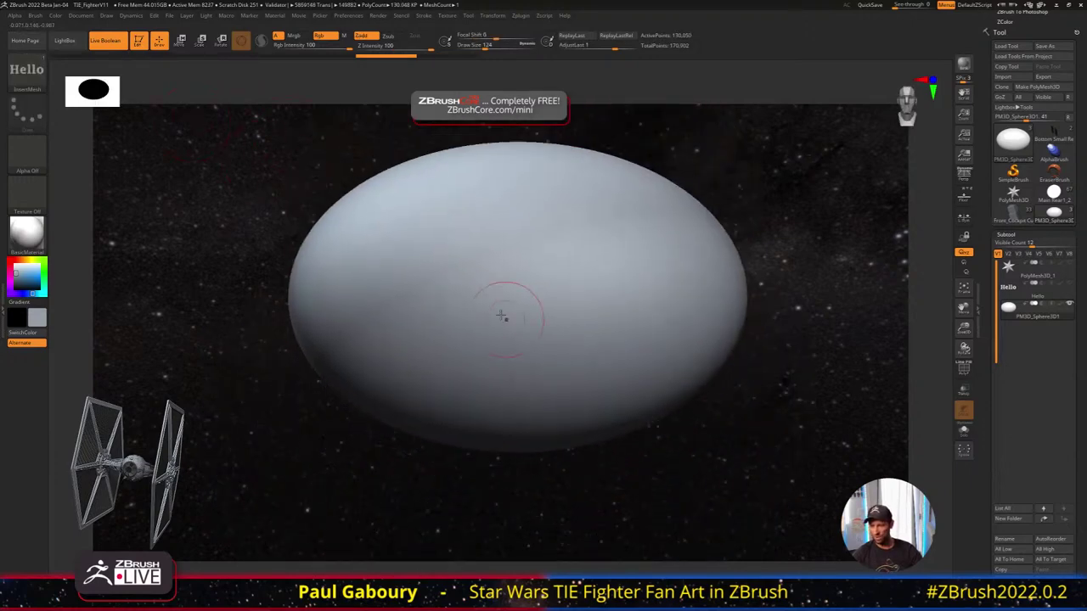
click(35, 15)
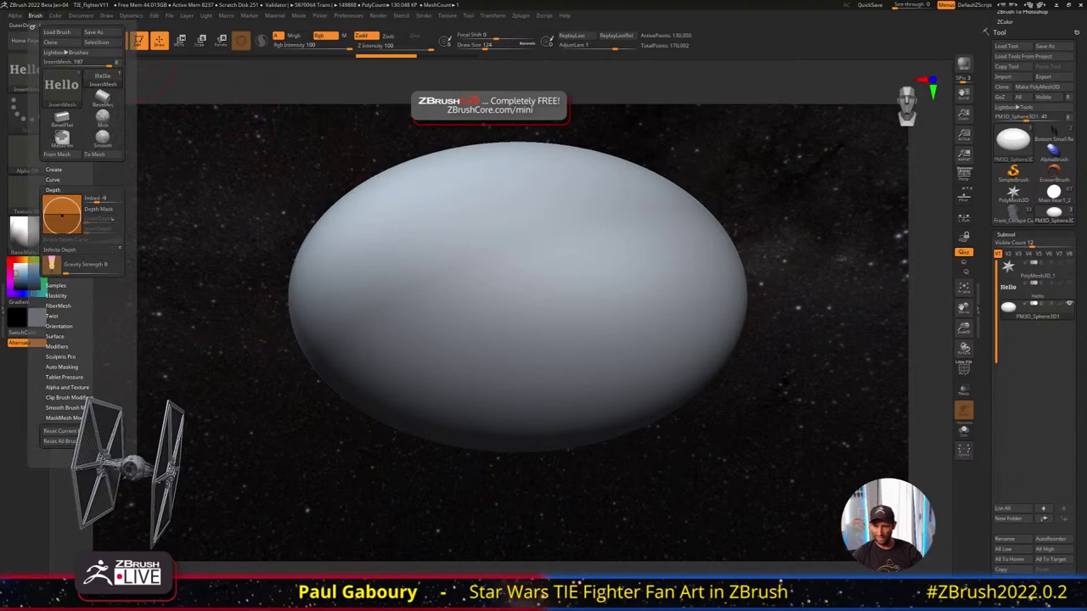
click(101, 199)
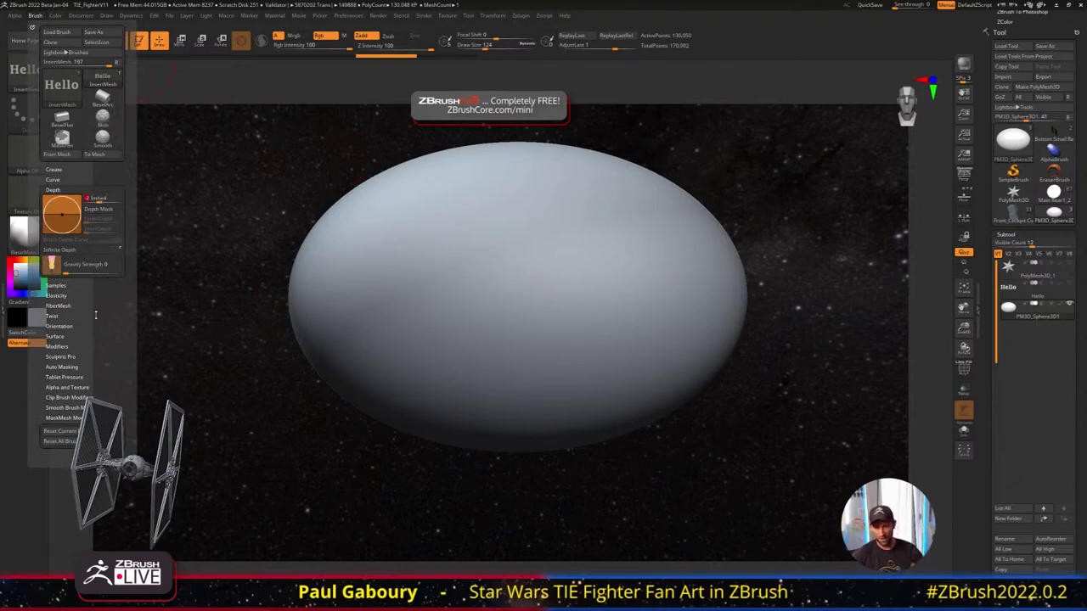
click(56, 347)
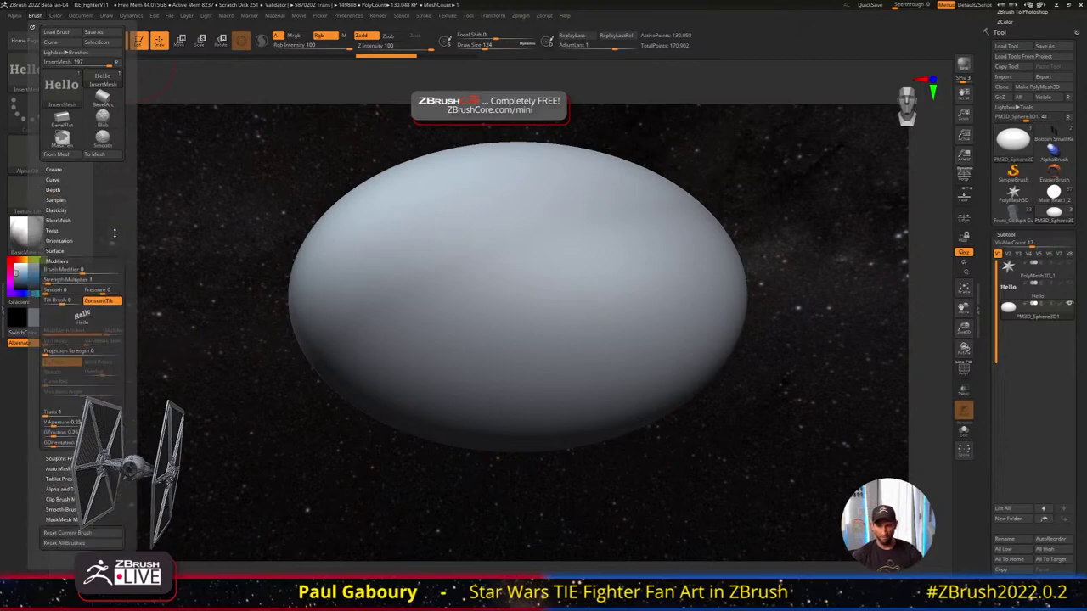
drag(114, 232, 113, 179)
click(120, 271)
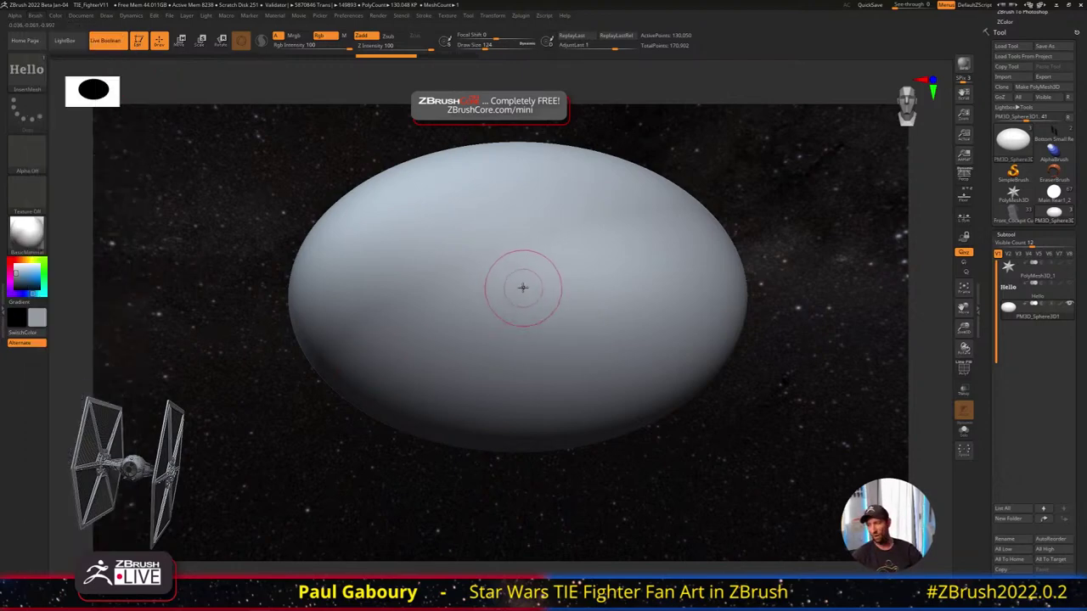
drag(517, 272, 517, 351)
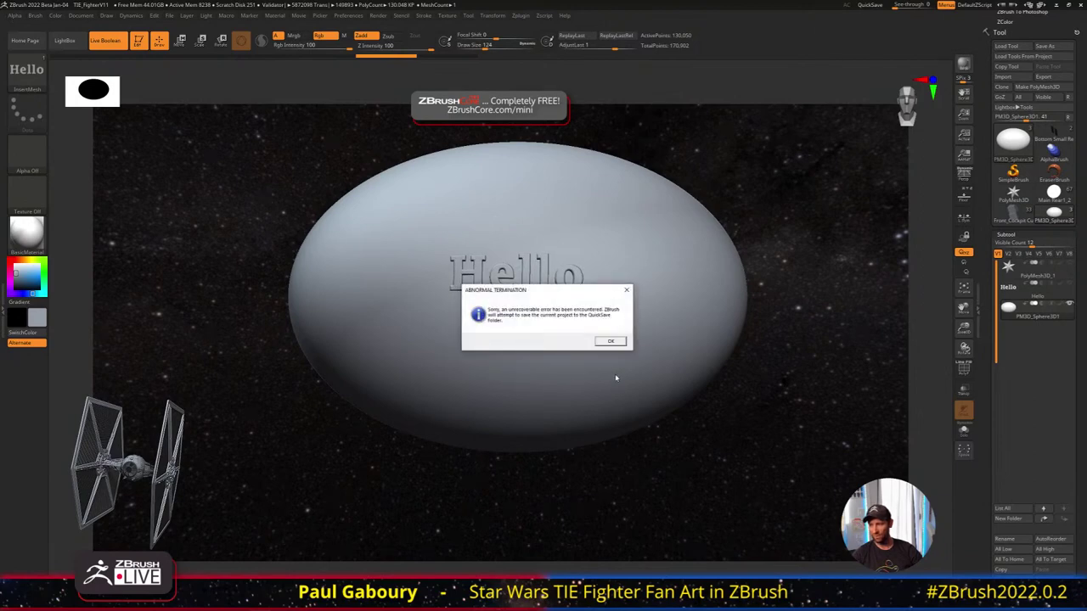
Dismiss the crash messages, maximize ZBrush with the recovered project, and inspect how Hello follows the ellipsoid's curvature
click(610, 341)
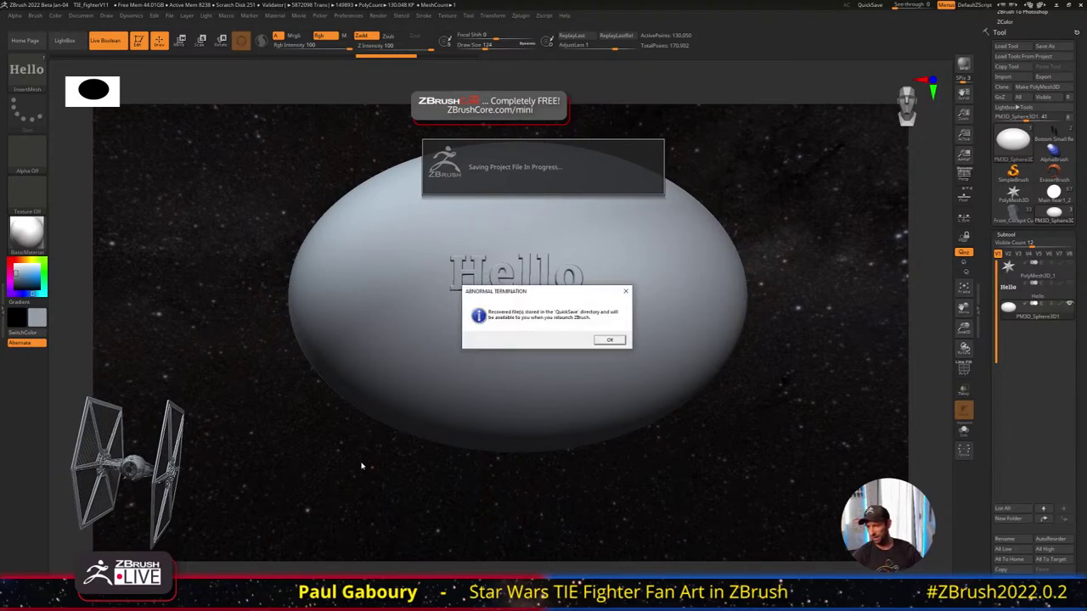
click(610, 341)
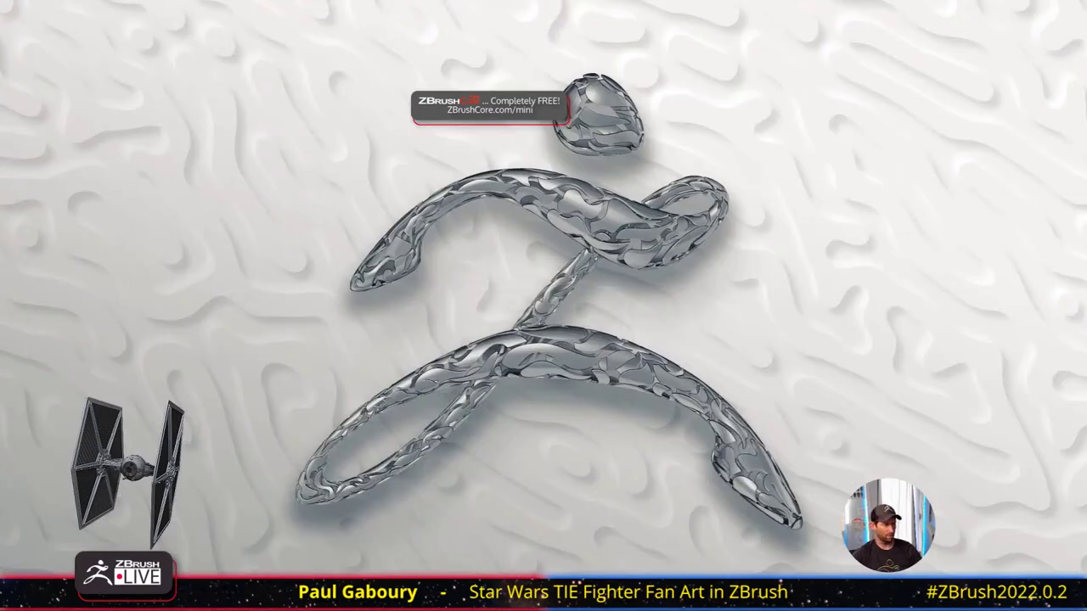
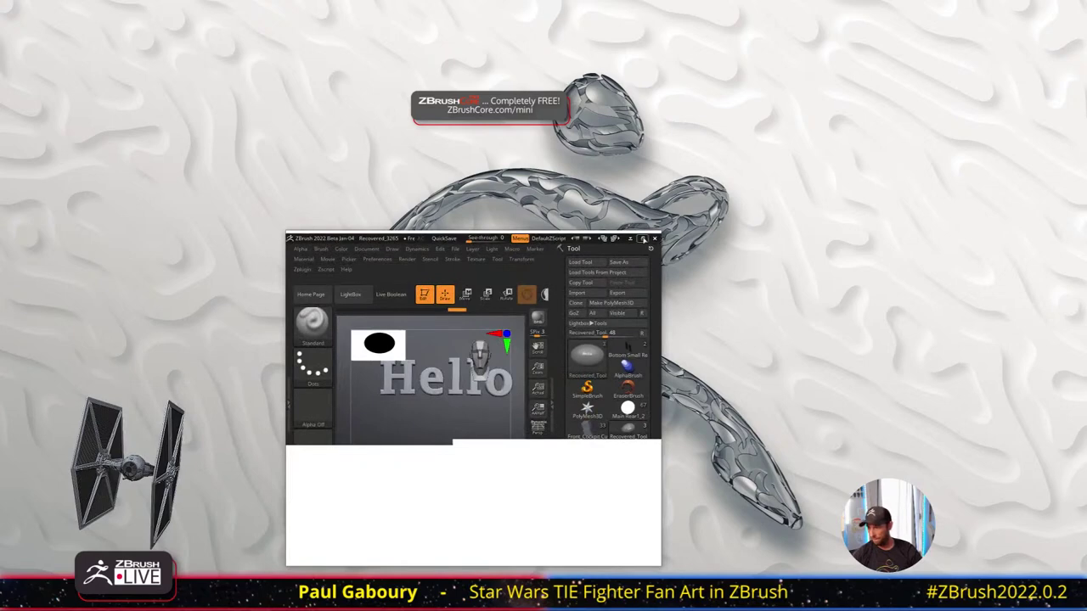
click(643, 239)
ctrl+right_drag(682, 365, 609, 307)
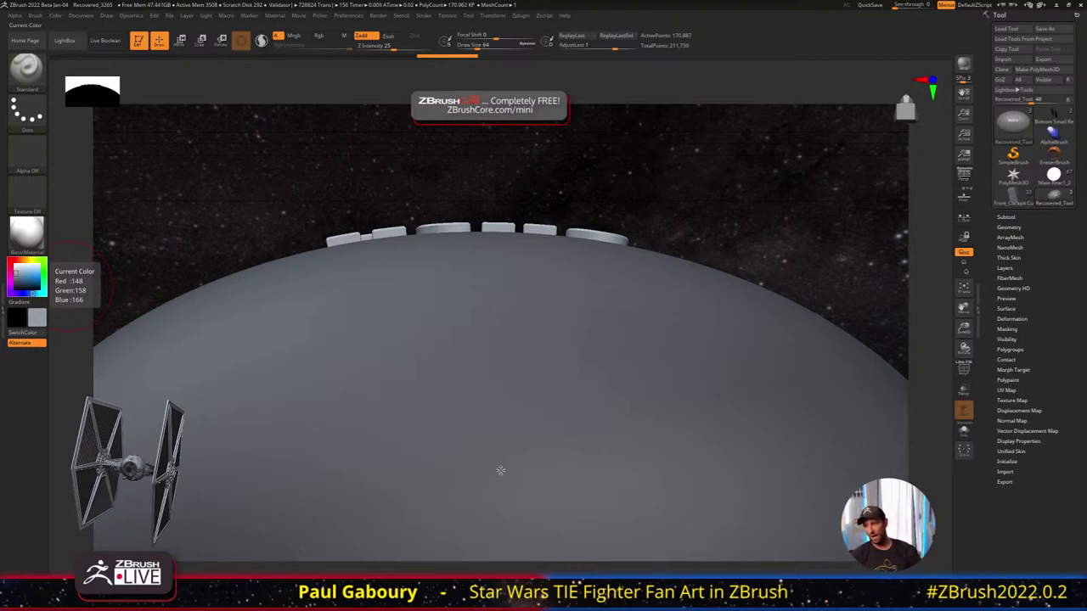
right_drag(676, 370, 562, 346)
mouse_move(530, 210)
alt+right_down()
mouse_move(503, 300)
mouse_move(599, 334)
mouse_move(556, 372)
alt+right_up()
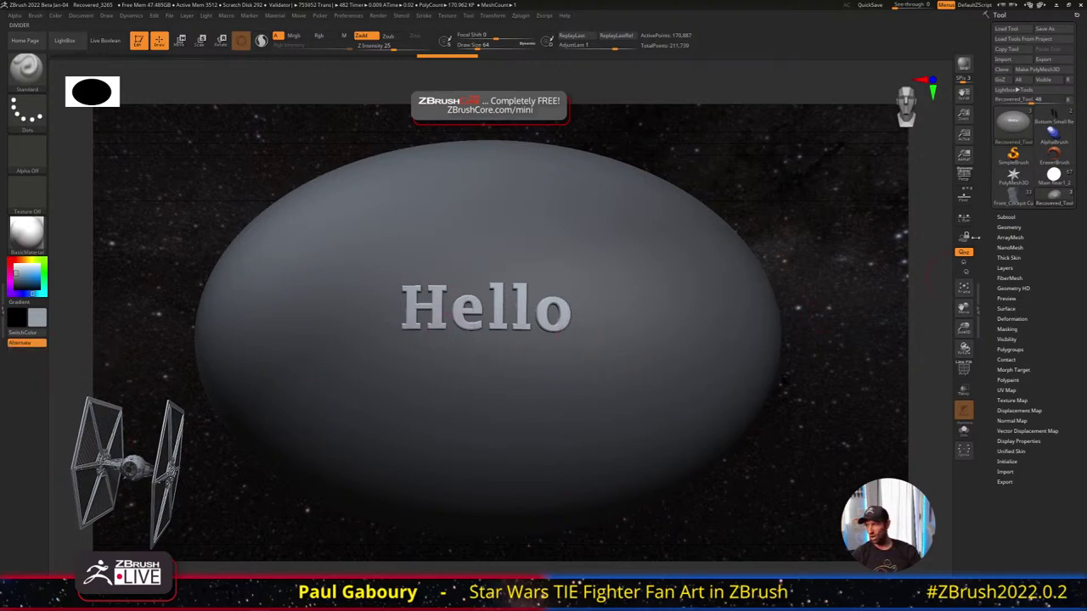
Dock the Zplugin palette, import the MAUSER logo as an SVG with Text 3D & Vector Shapes, and isolate it with Solo
click(518, 16)
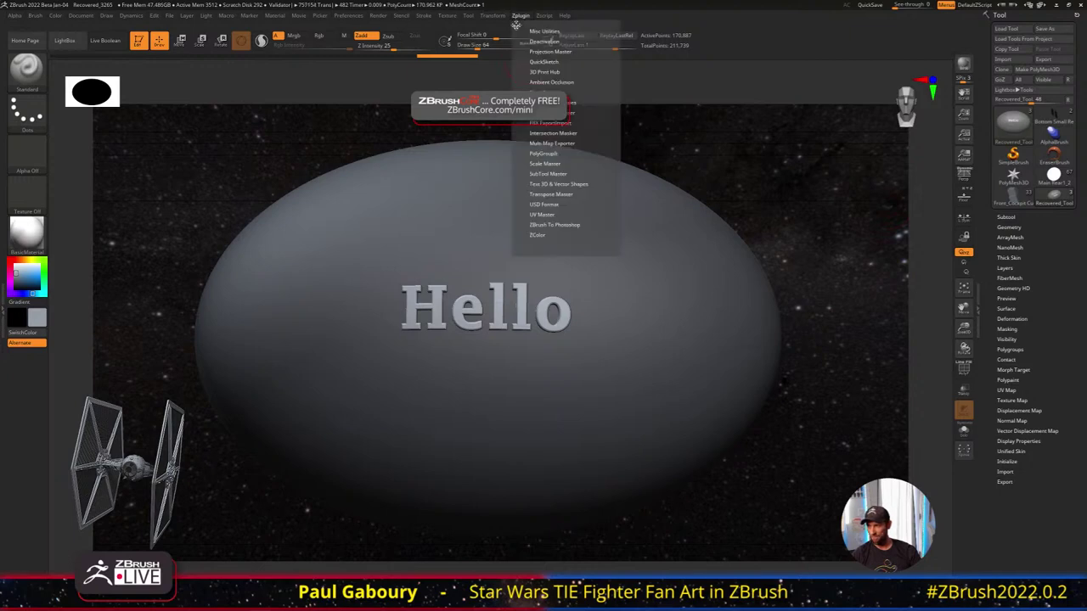
drag(826, 126, 1050, 165)
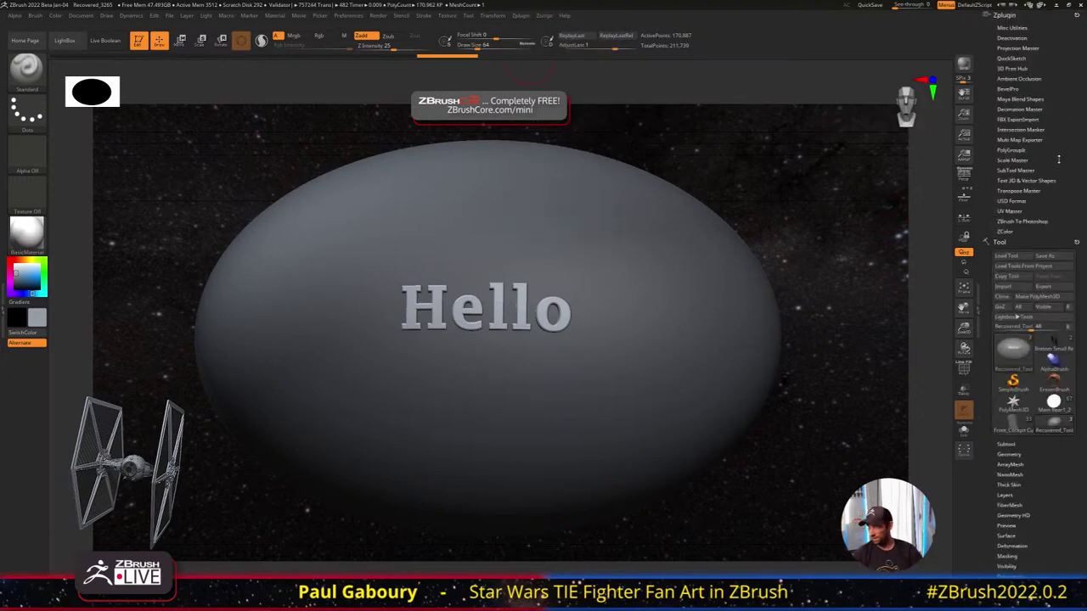
click(1025, 181)
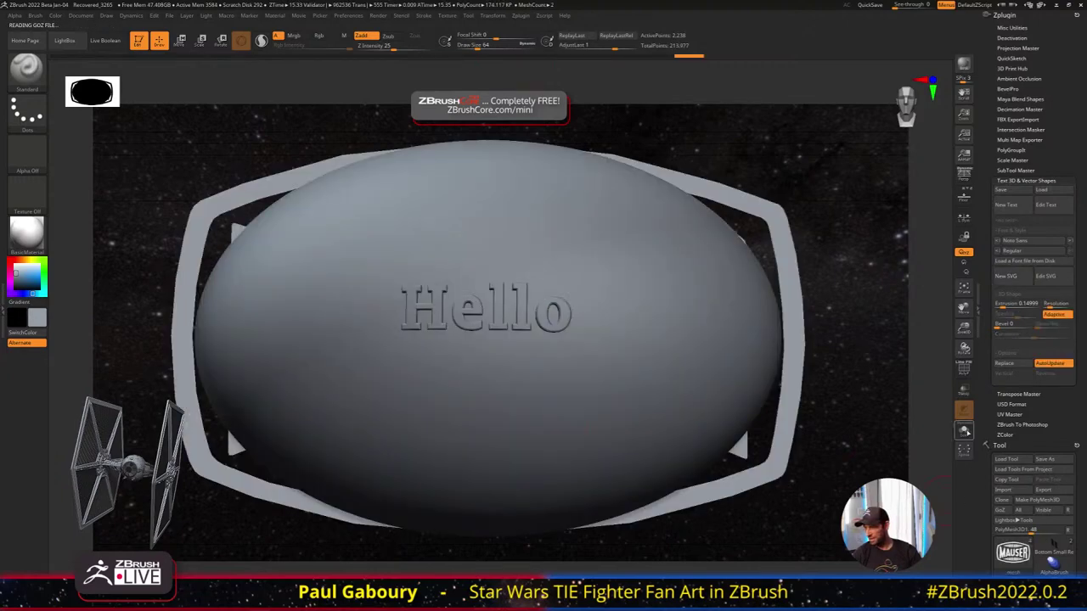
ctrl+right_drag(739, 447, 717, 431)
mouse_move(718, 432)
alt+right_down()
mouse_move(625, 399)
mouse_move(593, 373)
mouse_move(630, 356)
mouse_move(654, 367)
alt+right_up()
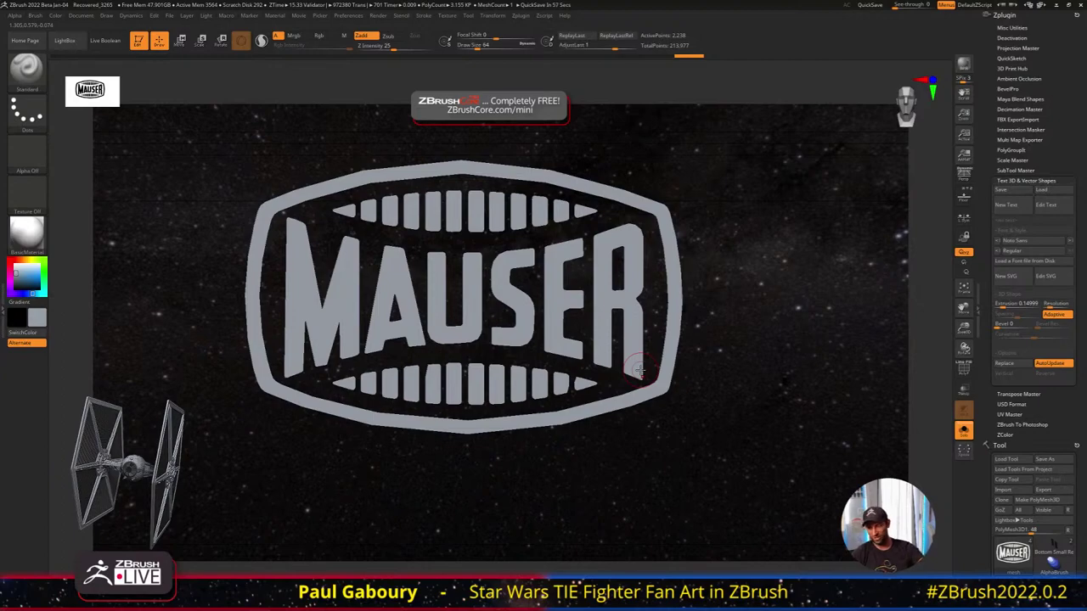
Examine the MAUSER logo's extruded thickness and its topology with the polyframe
drag(651, 407, 648, 380)
key(shift+f)
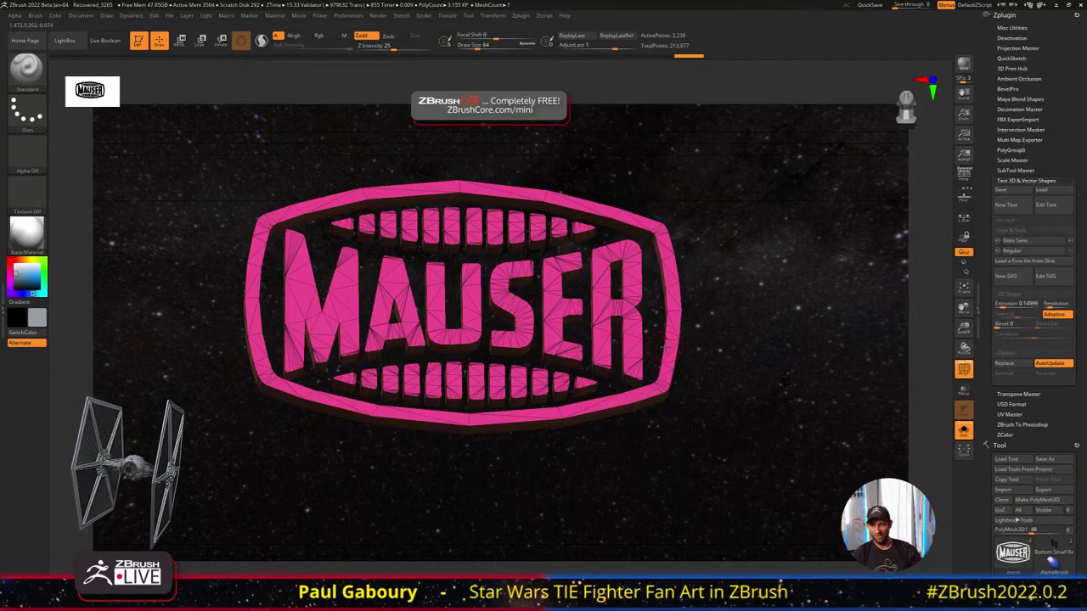
key(shift+f)
drag(657, 372, 656, 375)
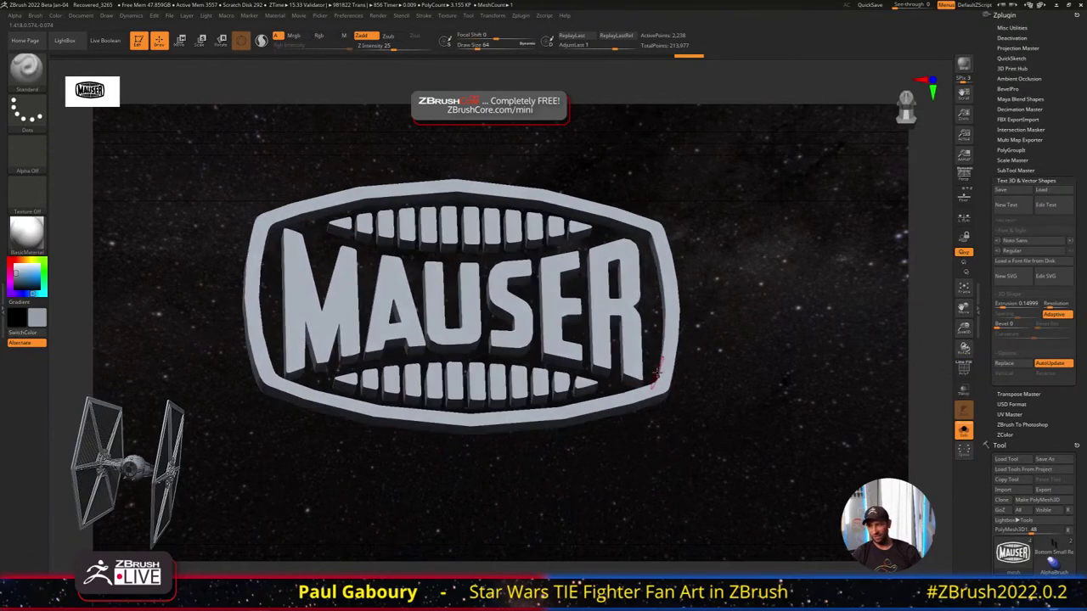
drag(775, 370, 792, 336)
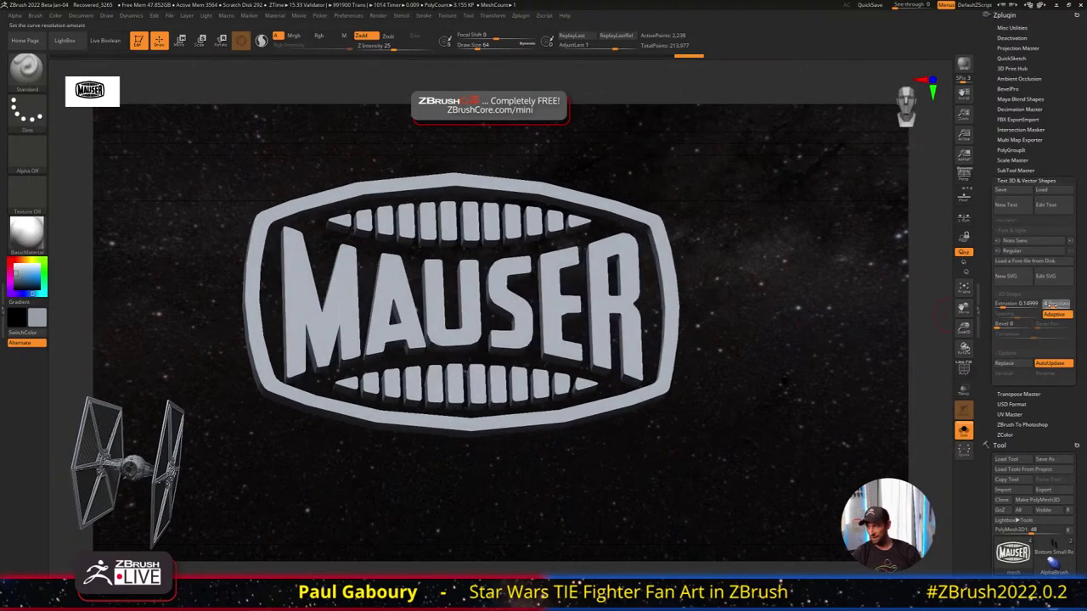
Raise the MAUSER logo's curve Resolution and set its Bevel to 6
drag(1052, 305, 1062, 306)
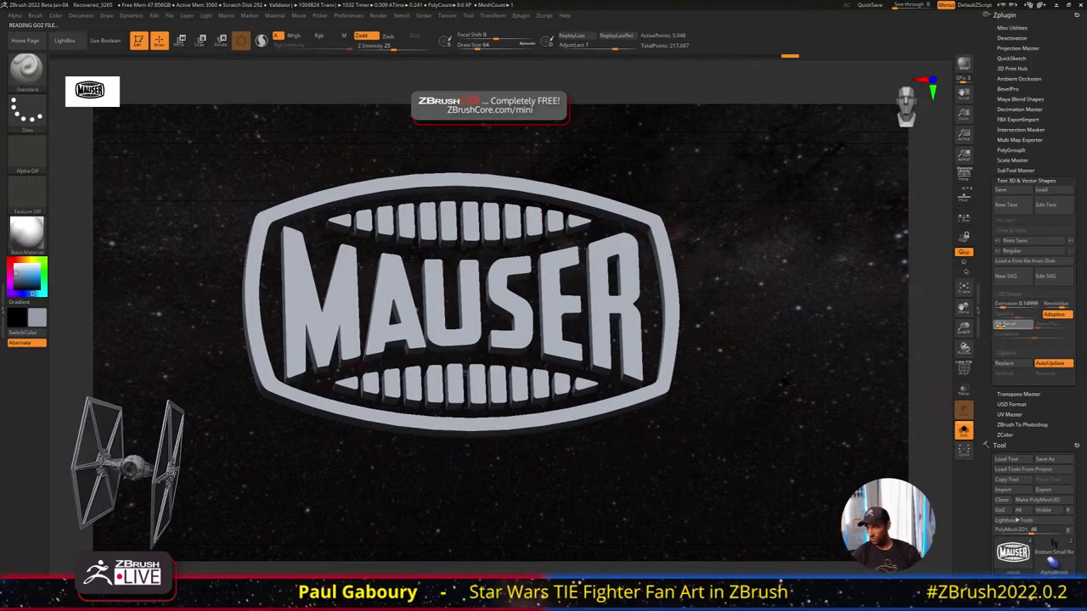
click(1002, 324)
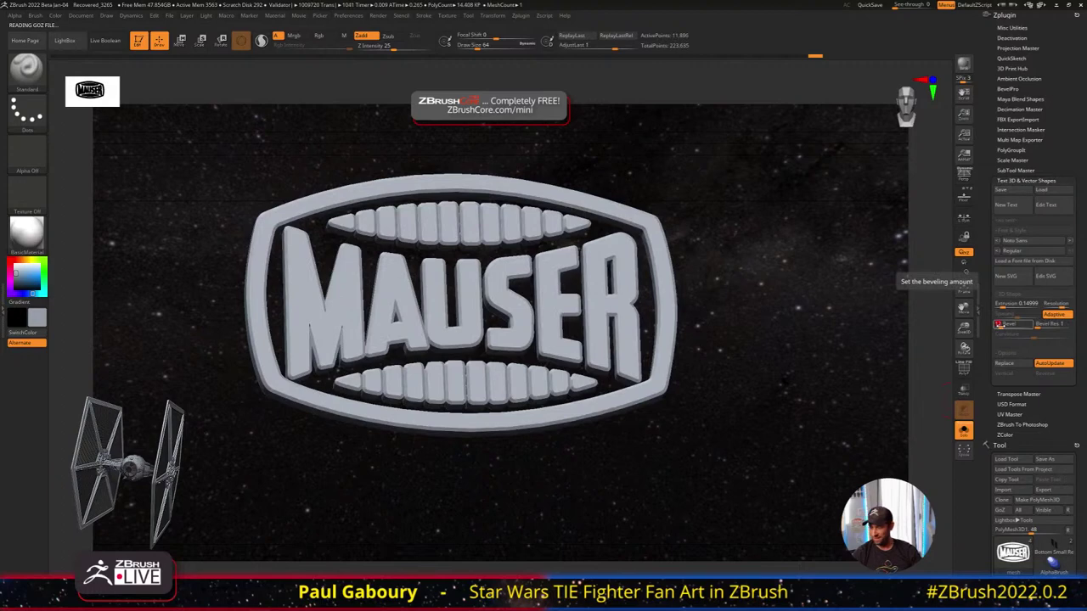
click(999, 326)
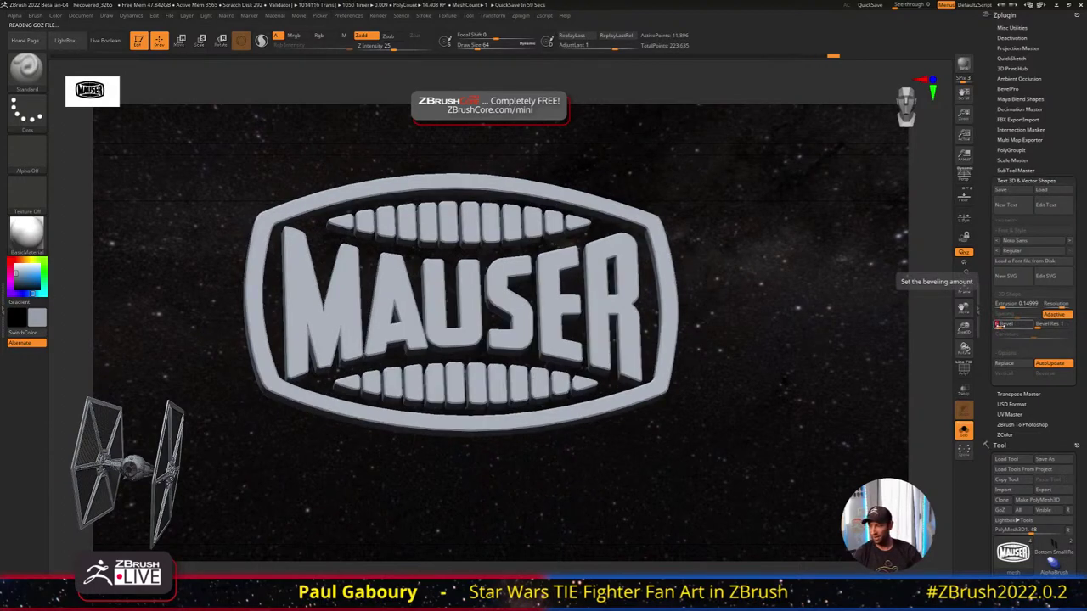
Examine the MAUSER logo's beveled edges and refined curves from the front, checking its topology with the polyframe
shift+right_drag(794, 432, 653, 364)
key(b)
key(s)
key(t)
drag(652, 364, 759, 375)
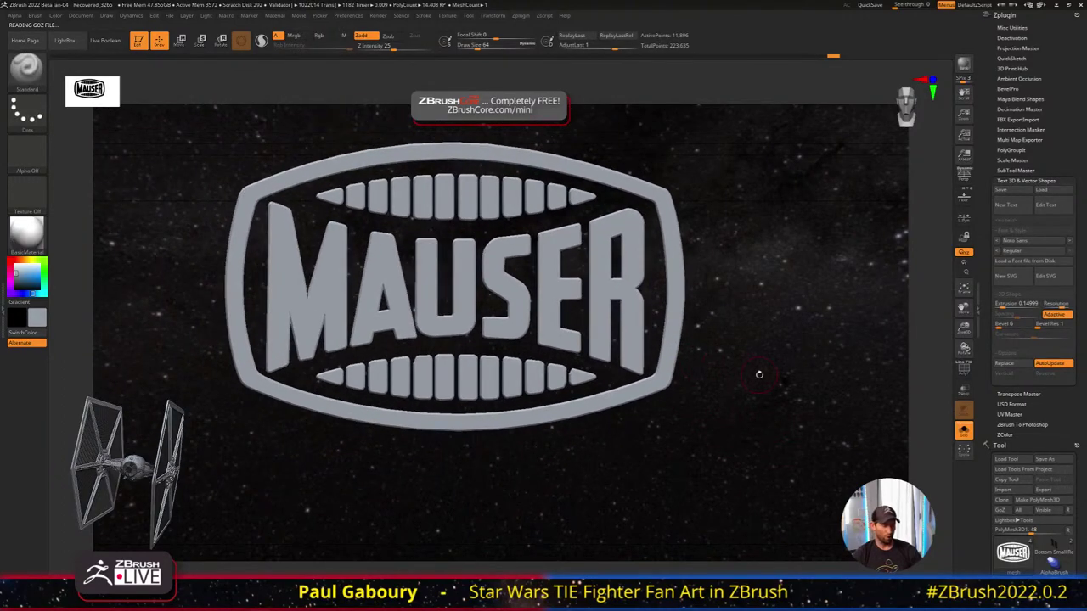
key(shift+f)
key(shift+f)
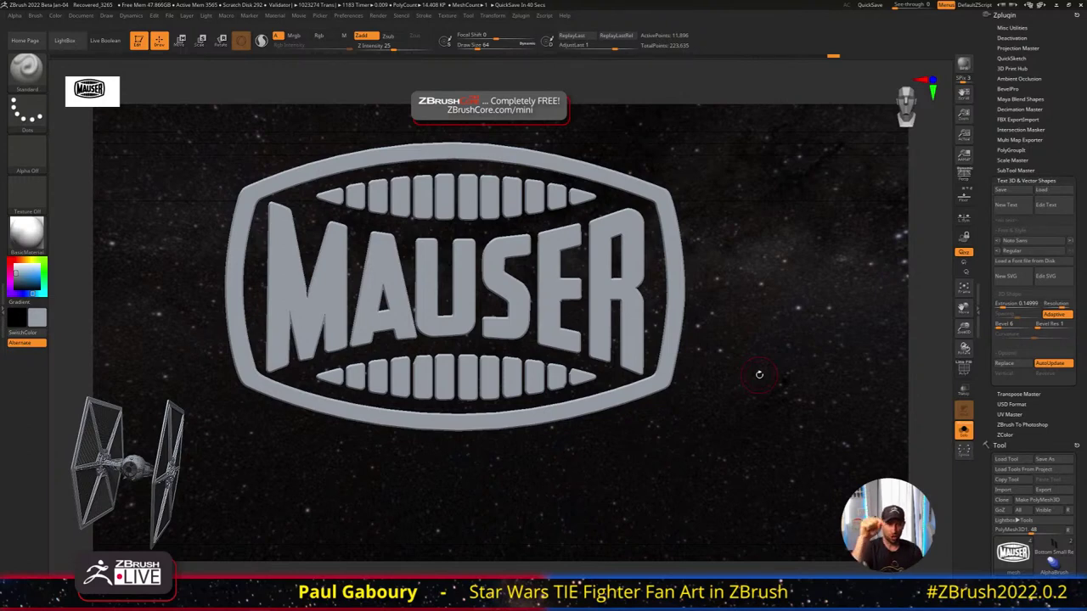
alt+right_drag(490, 332, 514, 345)
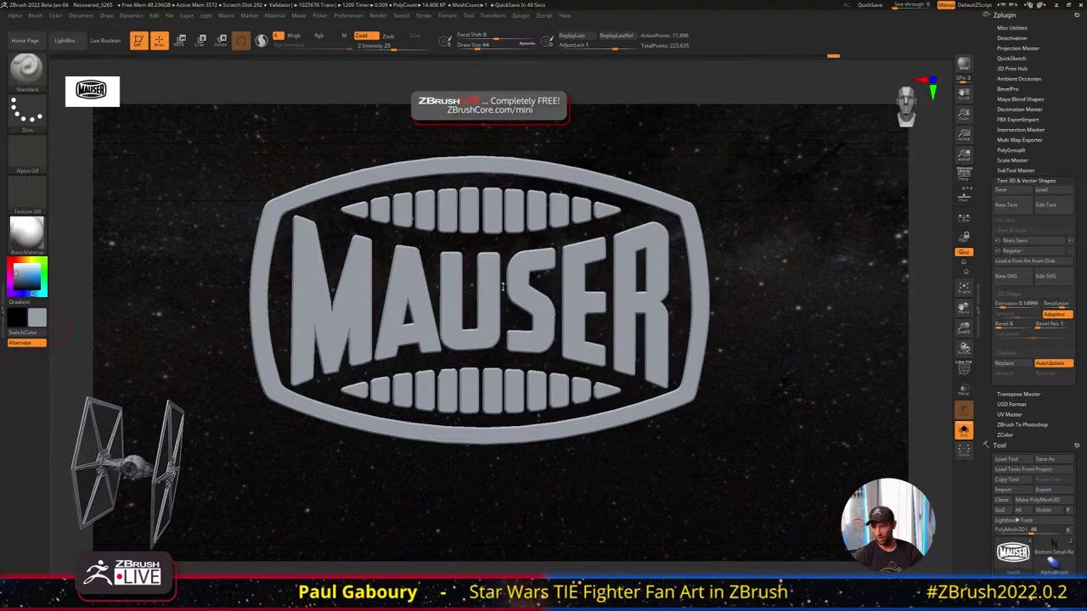
Switch to the browser, preview the tiger logo result, and search Google Images for "sport logos .svg"
key(alt+Tab)
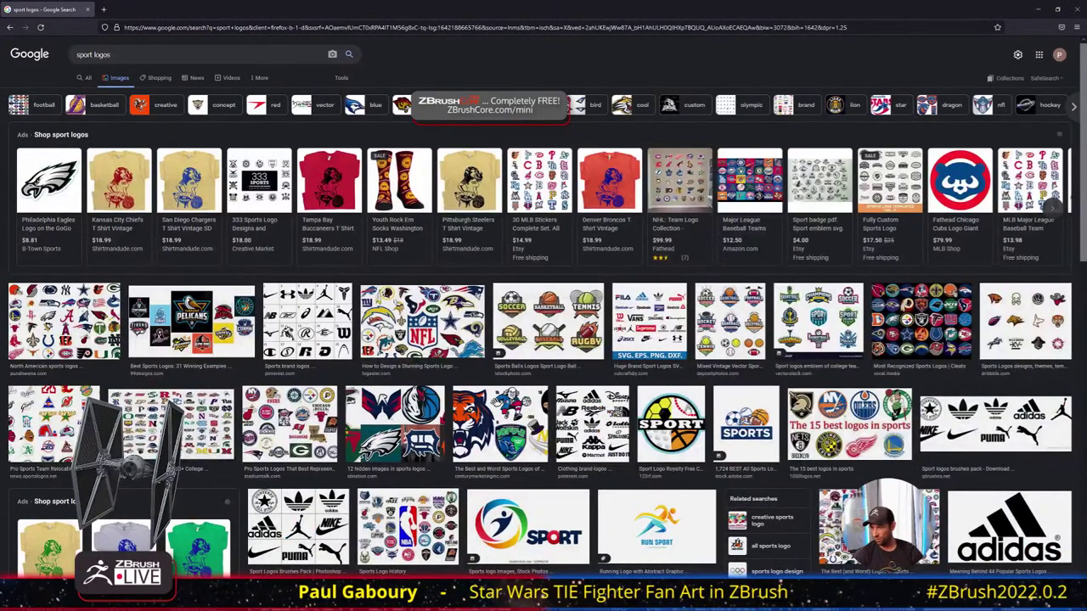
click(462, 418)
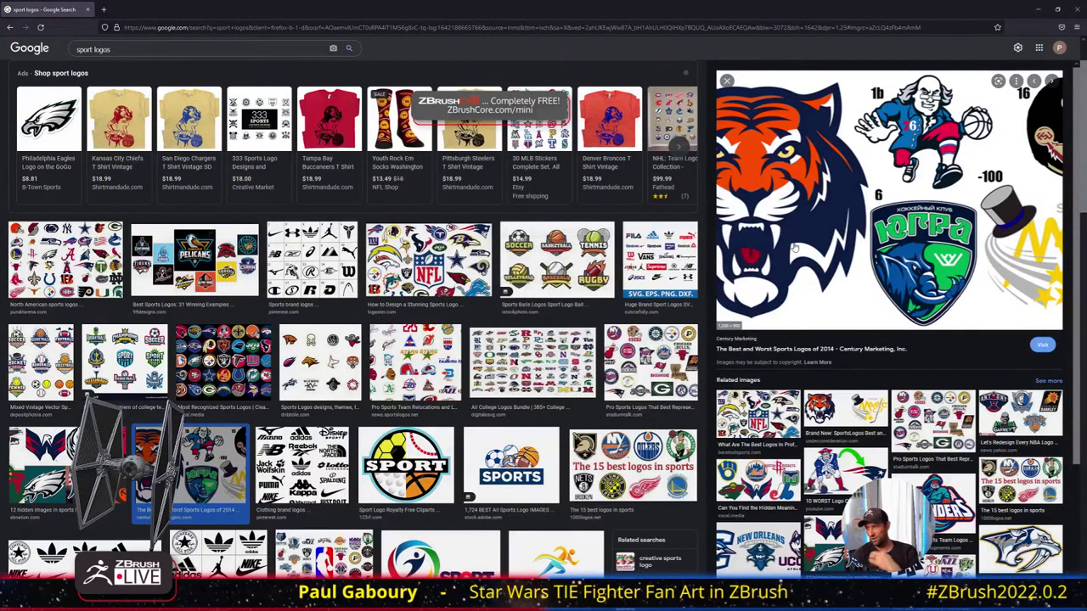
click(119, 49)
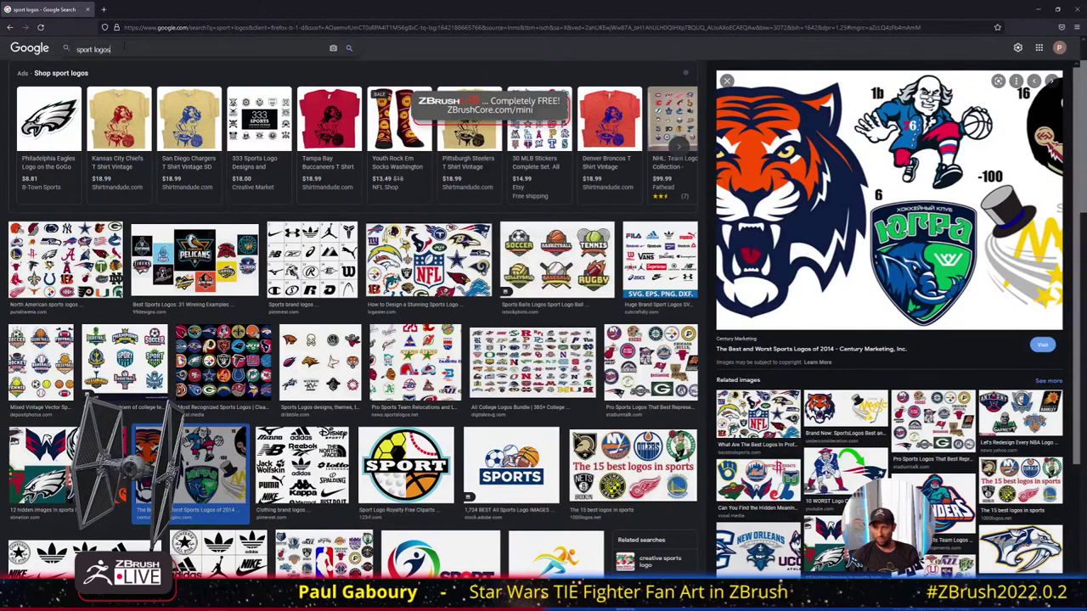
text(.sv)
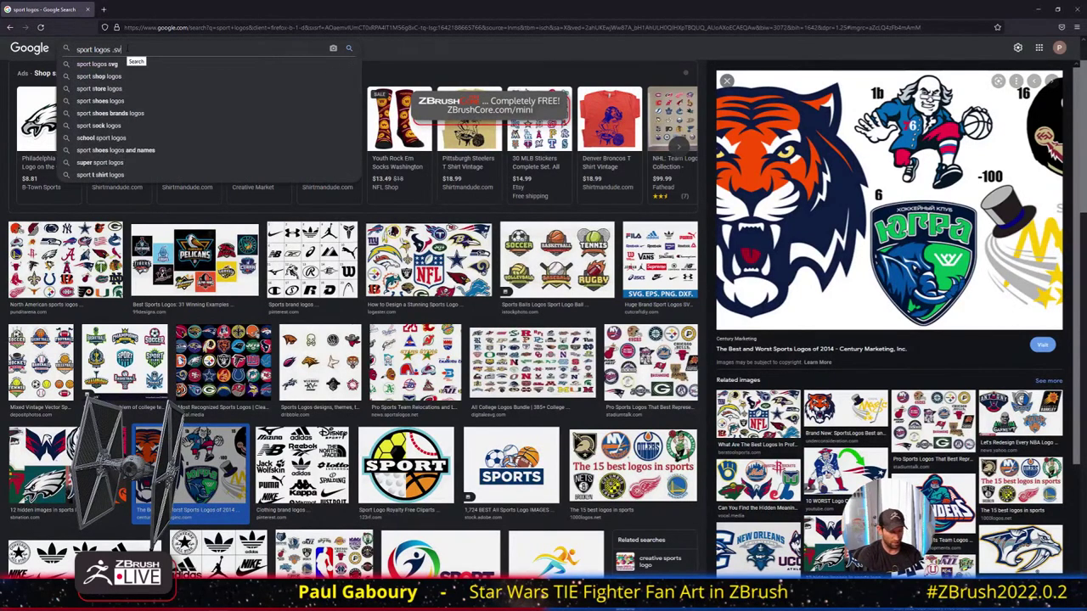
text(g)
key(Return)
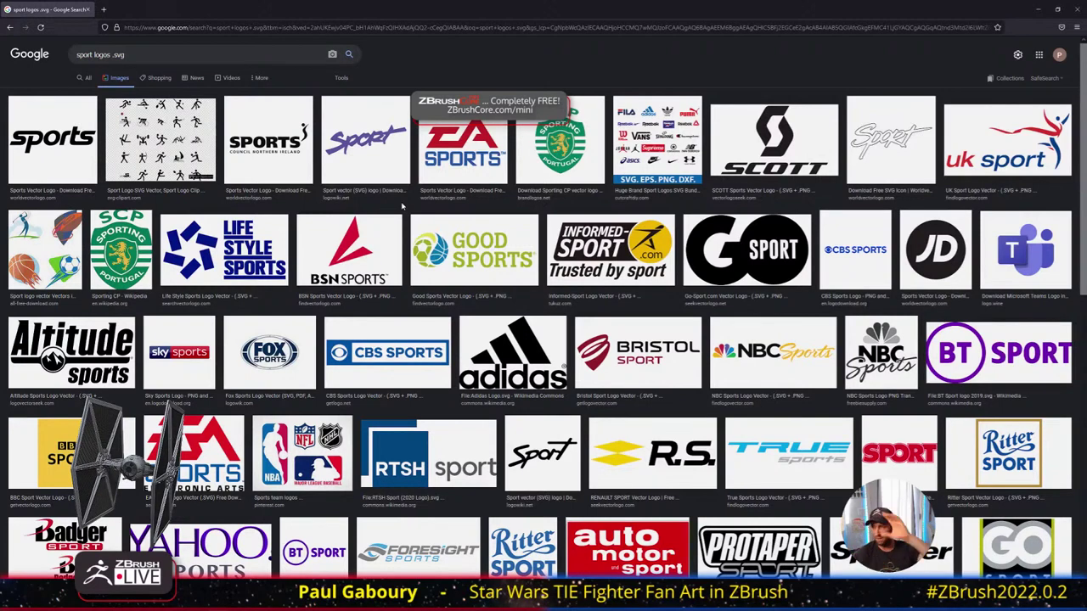
Preview the Informed-Sport logo among the SVG results and close the browser to return to ZBrush
click(611, 249)
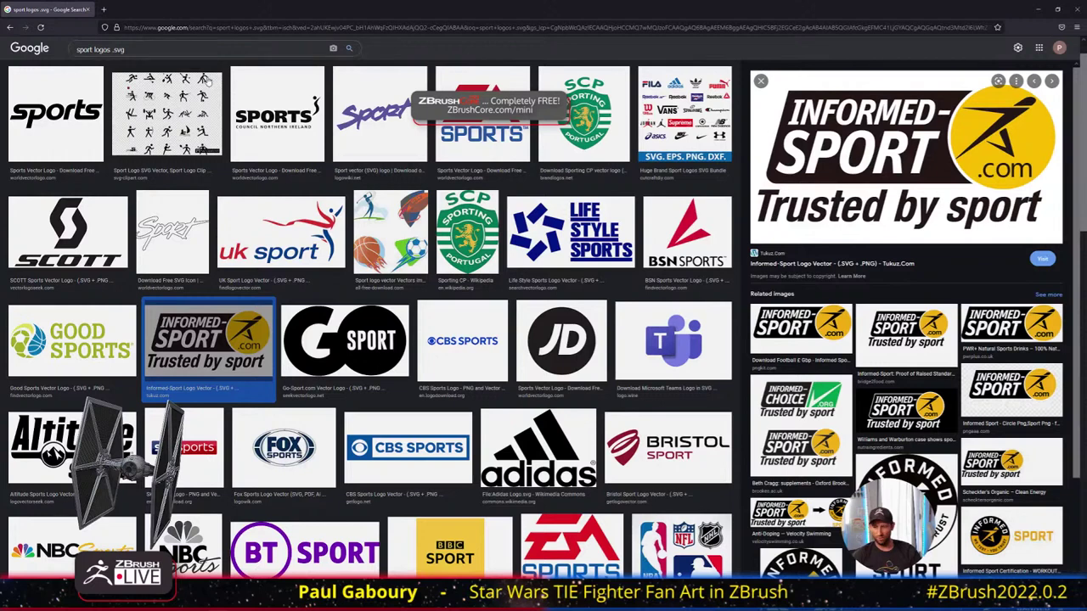
scroll(207, 79, up, 1)
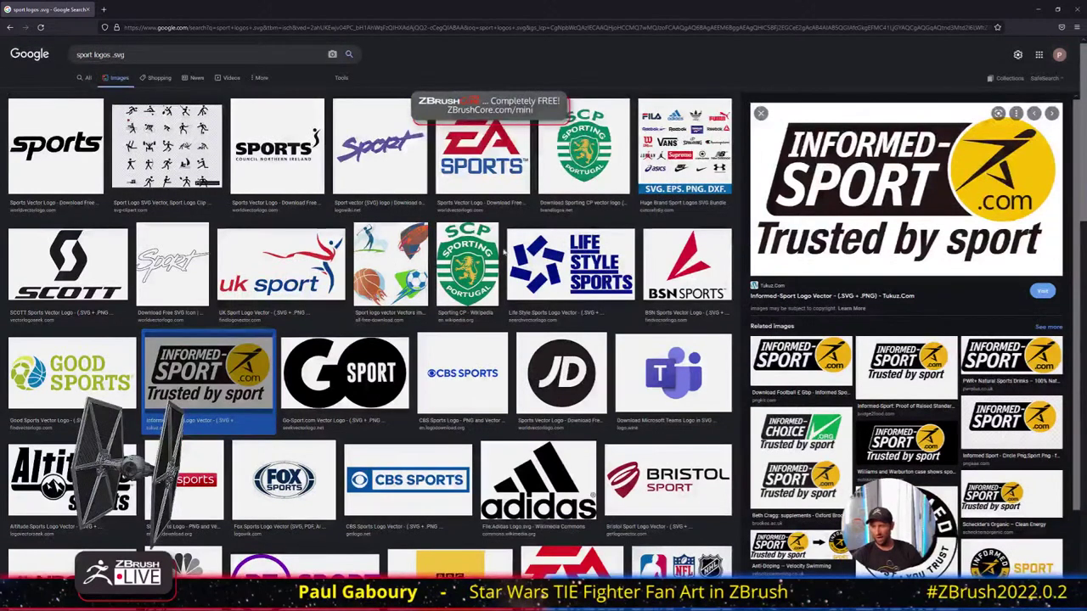
click(1067, 11)
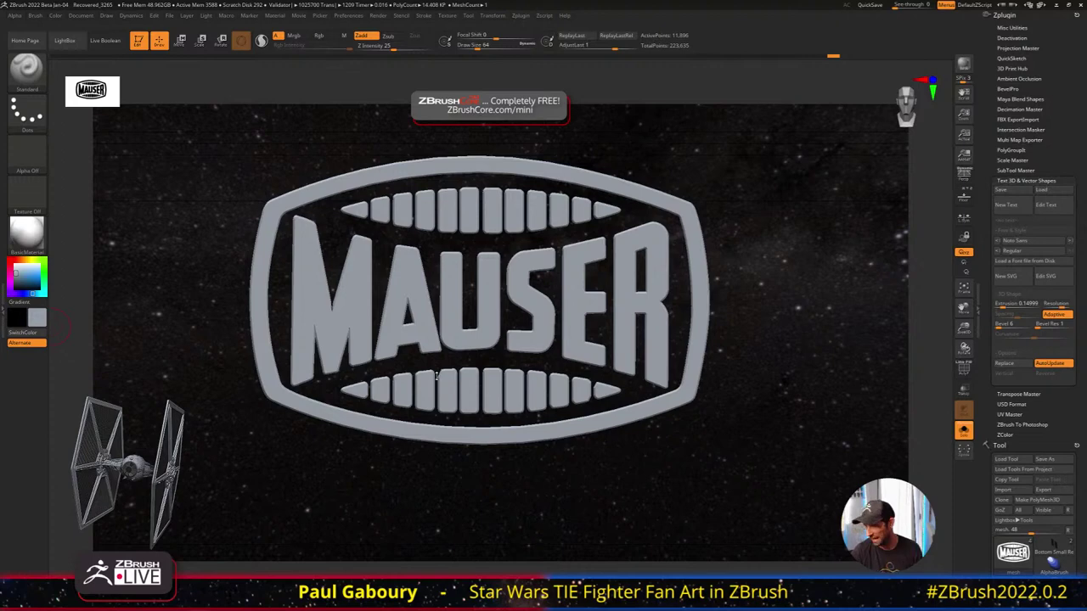
Collapse the Zplugin palette, switch to the Main Rear1_2 tool, and turn off Solo to show the whole TIE Fighter
click(1077, 15)
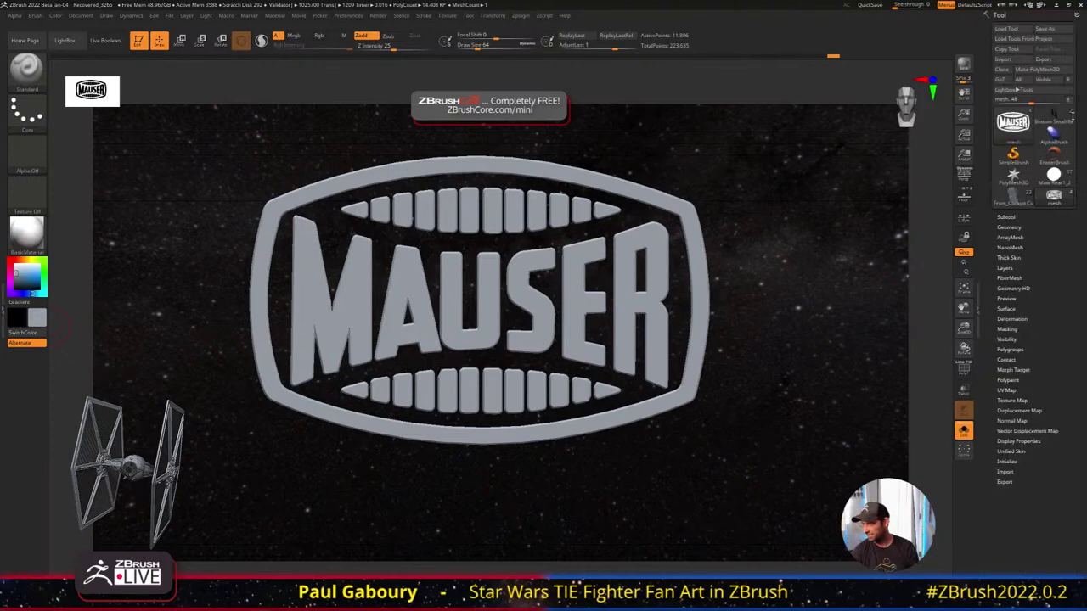
mouse_move(1016, 200)
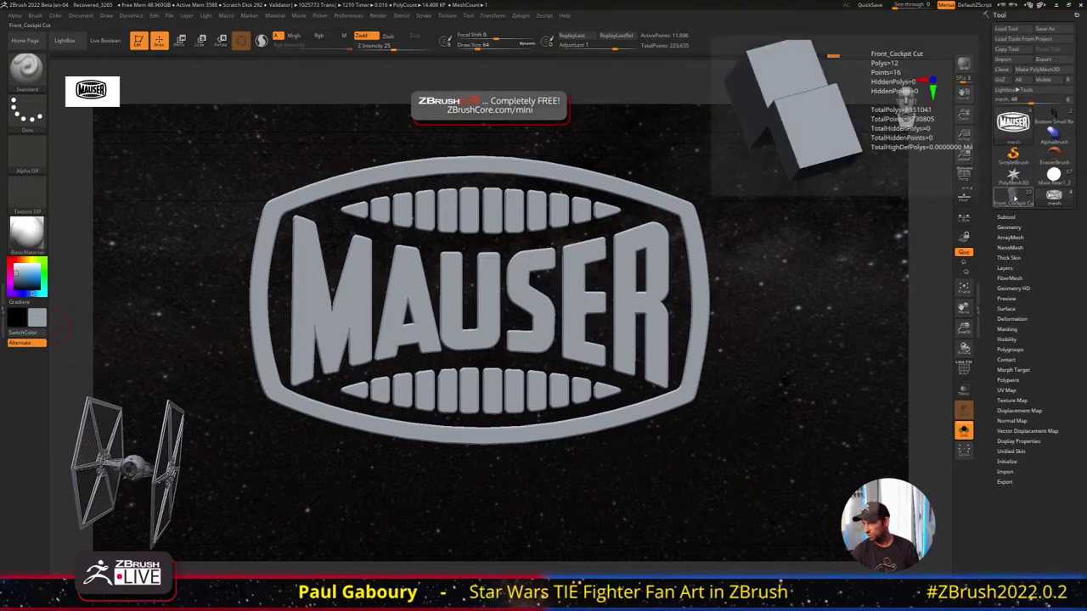
click(1054, 175)
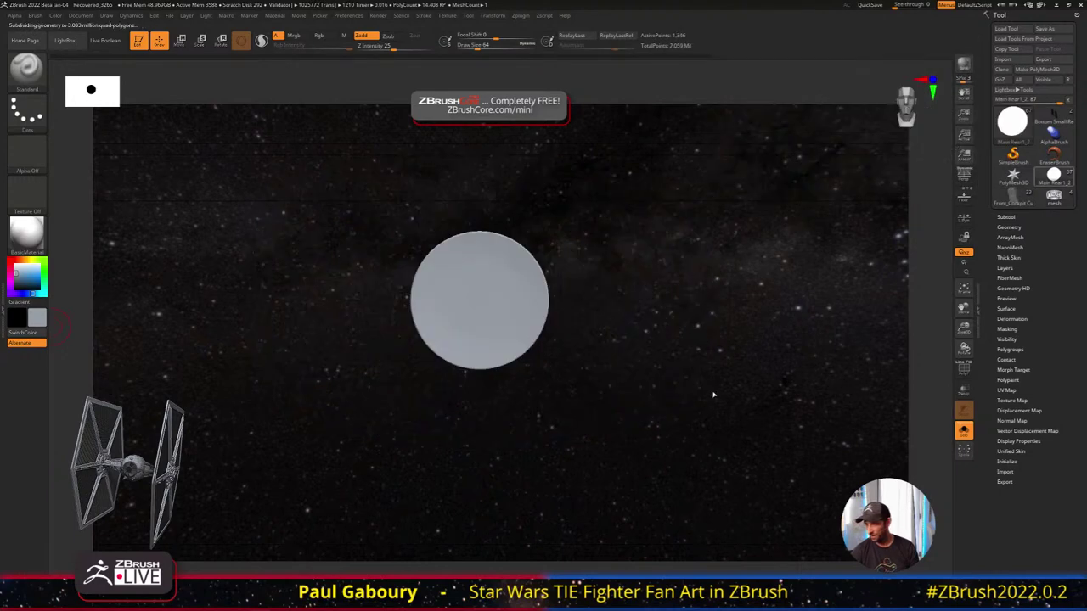
key(ctrl+d)
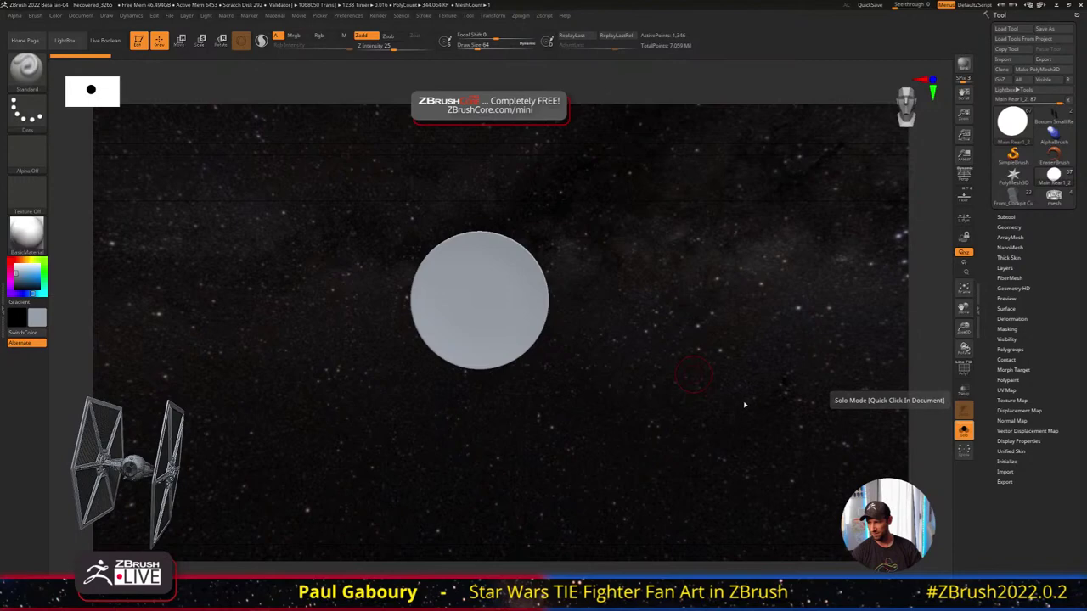
drag(745, 405, 807, 402)
click(963, 431)
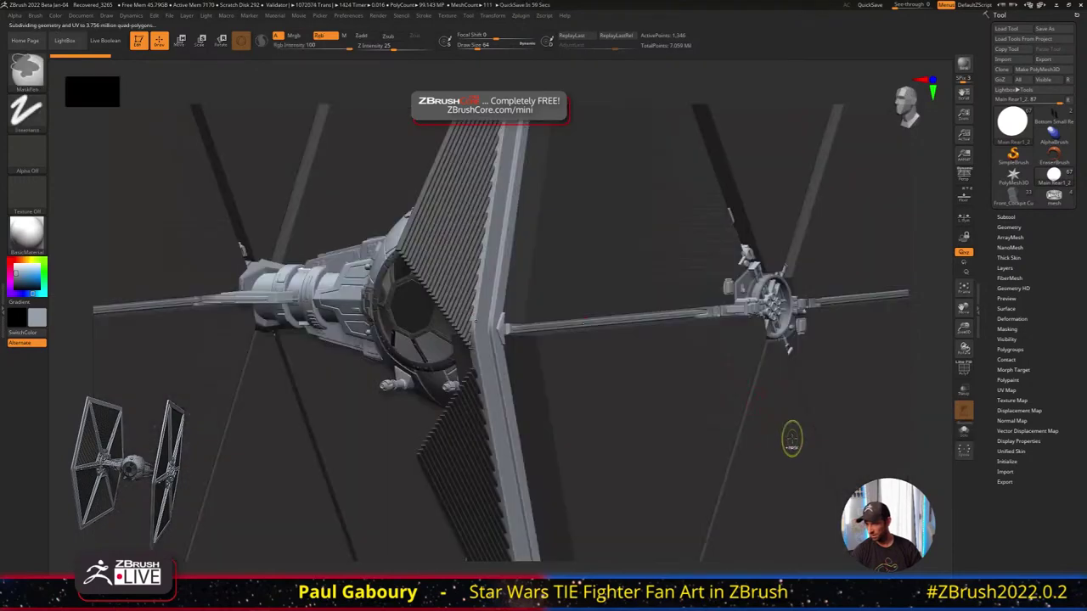
Turn on Live Boolean and inspect the detailed TIE Fighter's wing from the side
mouse_move(792, 438)
ctrl+right_down()
mouse_move(719, 398)
mouse_move(808, 366)
ctrl+right_up()
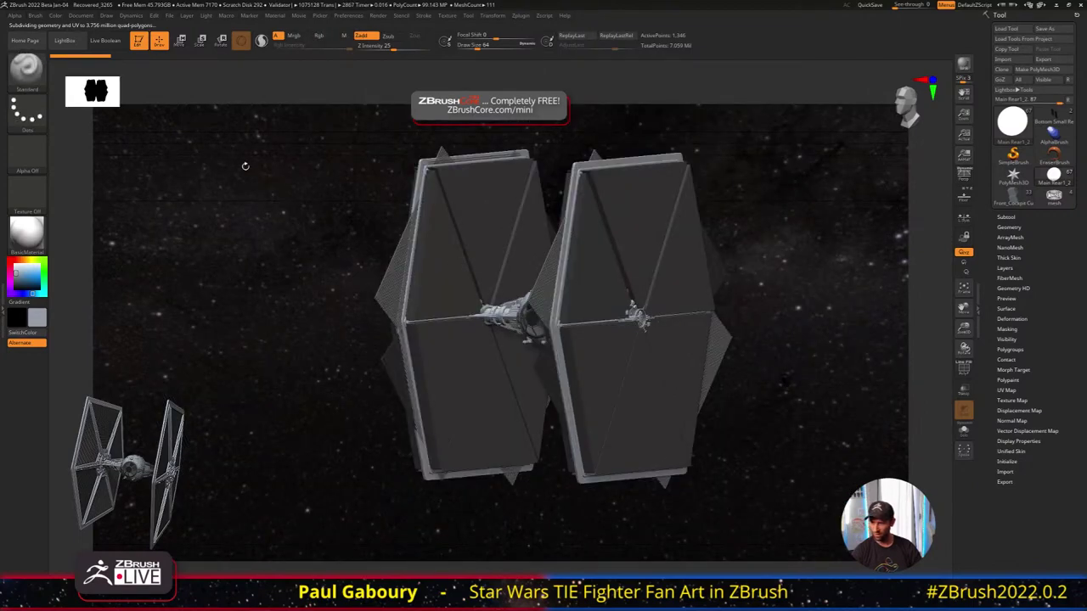
click(105, 41)
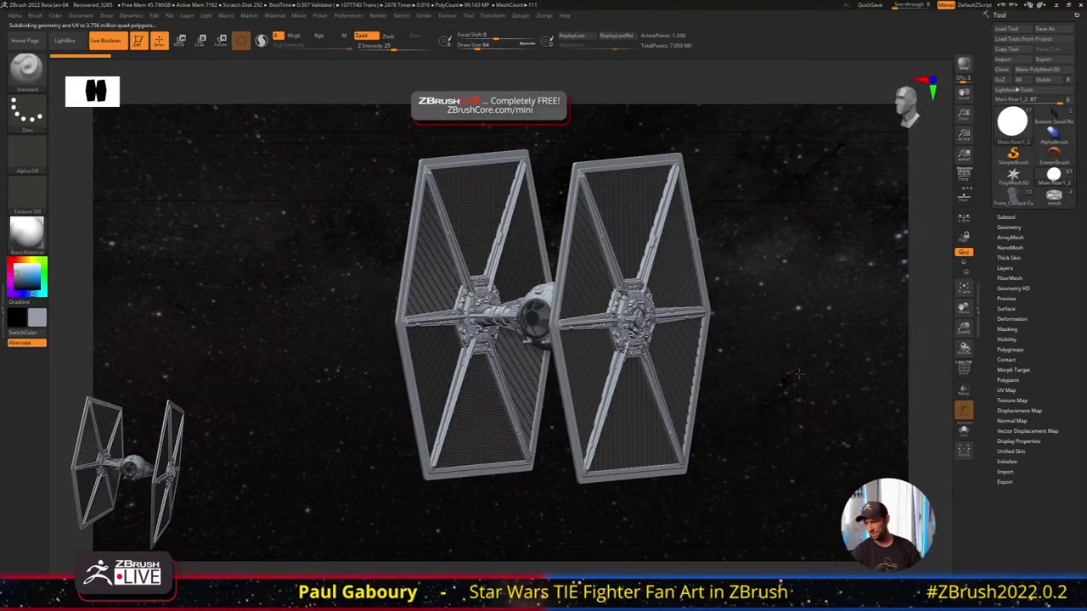
drag(794, 371, 769, 377)
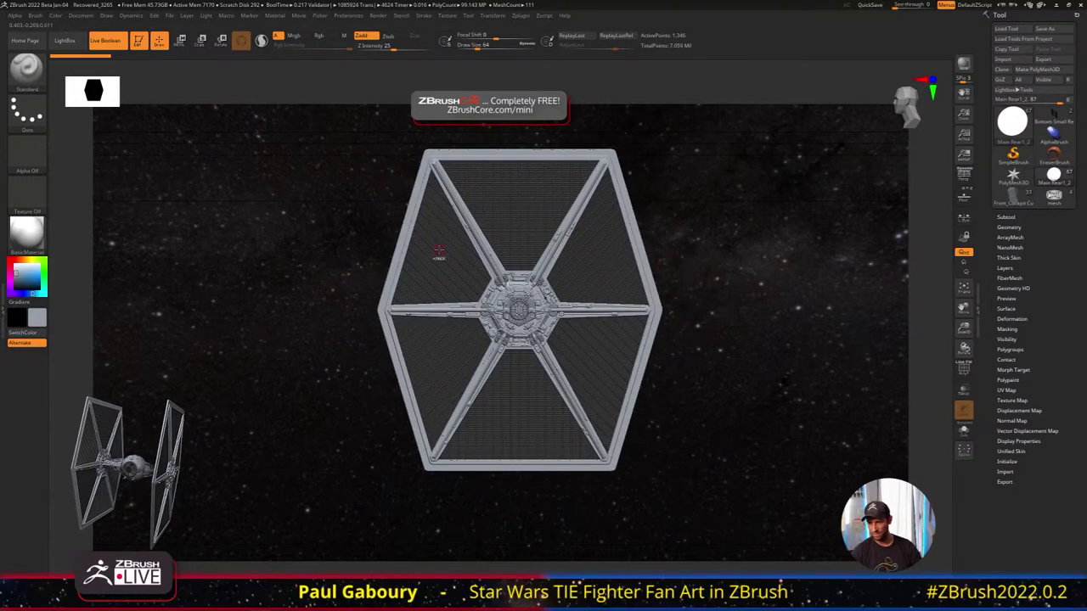
ctrl+right_drag(440, 255, 562, 362)
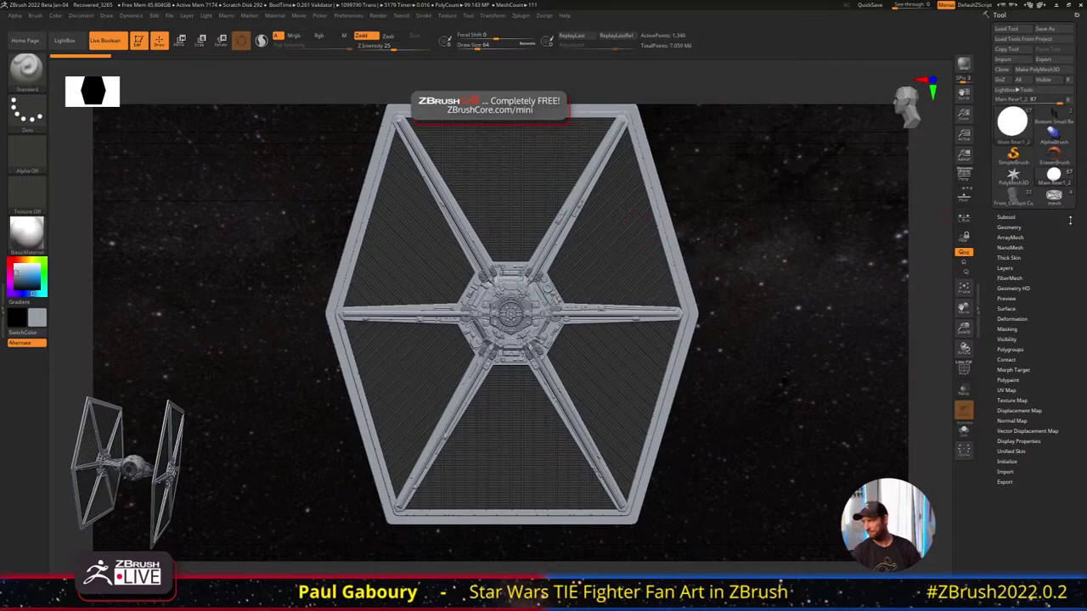
Switch to the Front_Cockpit Cut tool and isolate its Main Wings subtool with Solo in a straight side view
click(1057, 120)
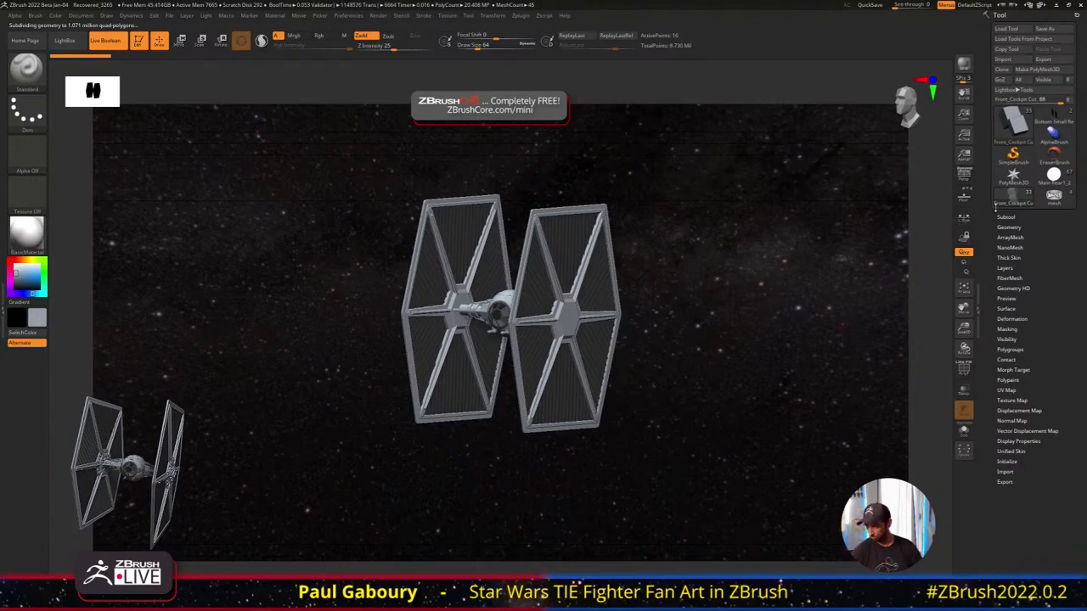
click(1006, 217)
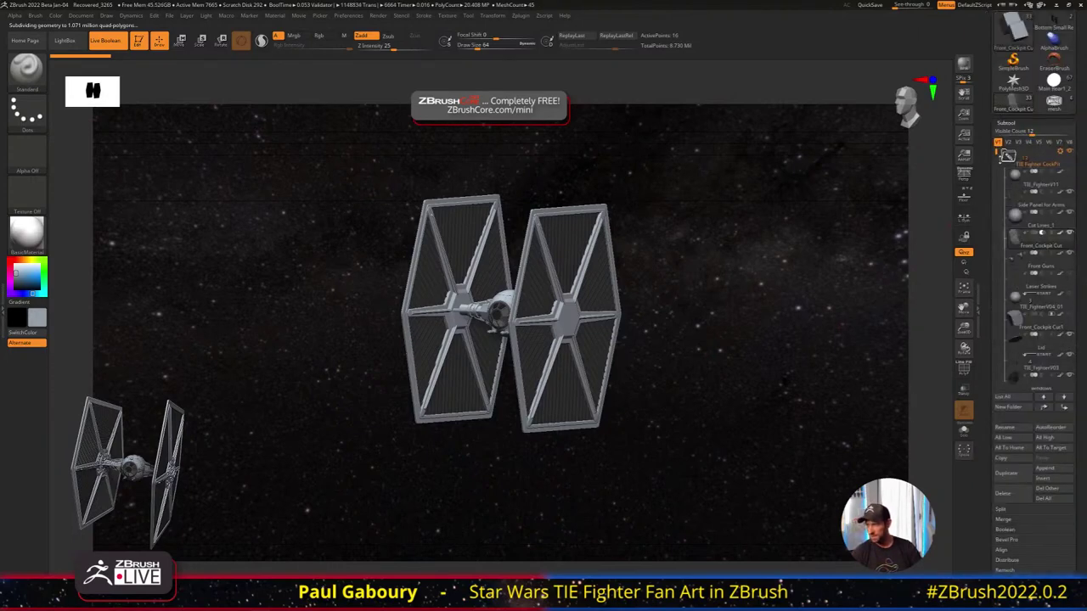
drag(998, 155, 1002, 231)
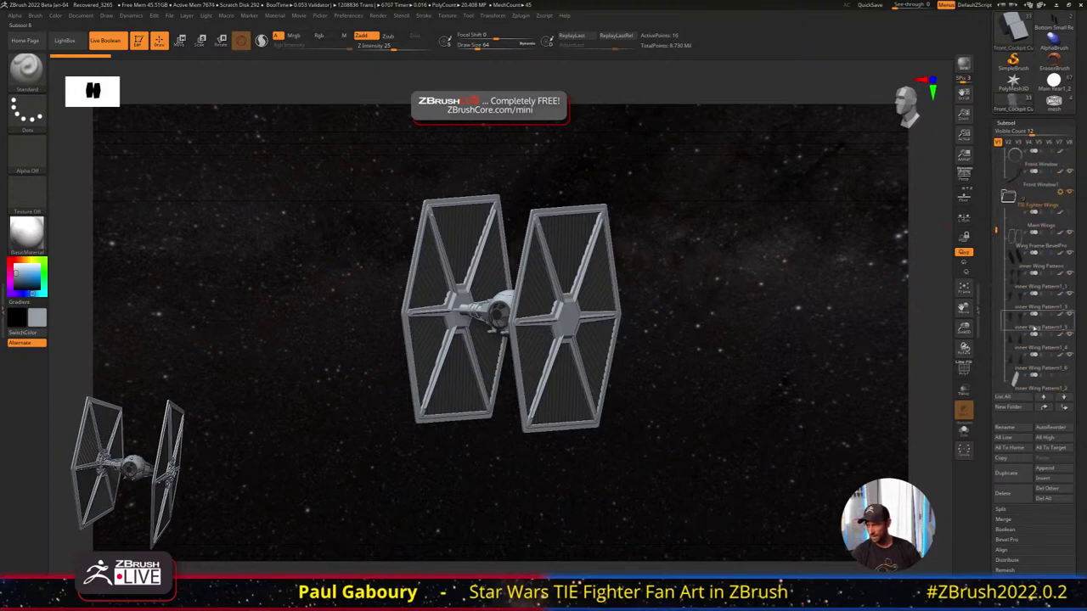
click(1016, 223)
click(964, 430)
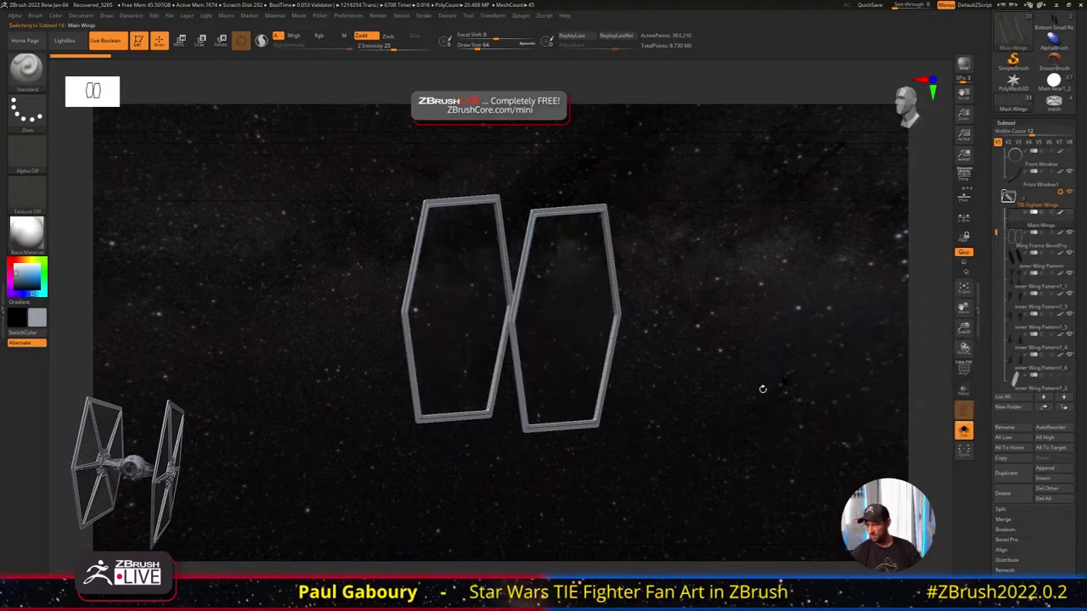
mouse_move(761, 388)
shift+mouse_down()
mouse_move(713, 376)
mouse_move(752, 376)
shift+mouse_up()
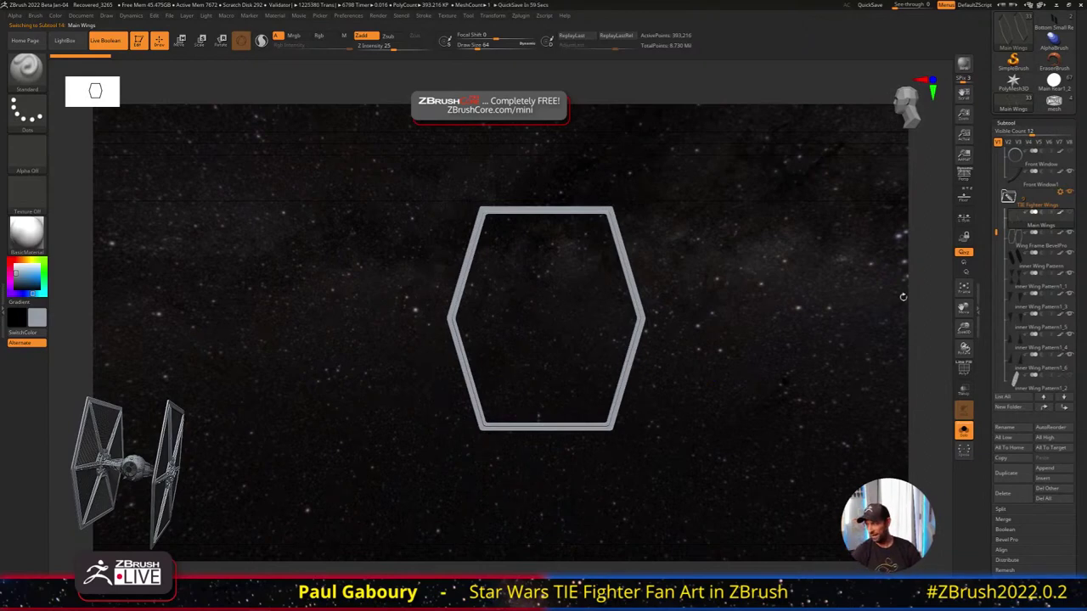
Select the inner Wing Pattern subtool and examine its flat hexagonal topology with the polyframe
click(1029, 265)
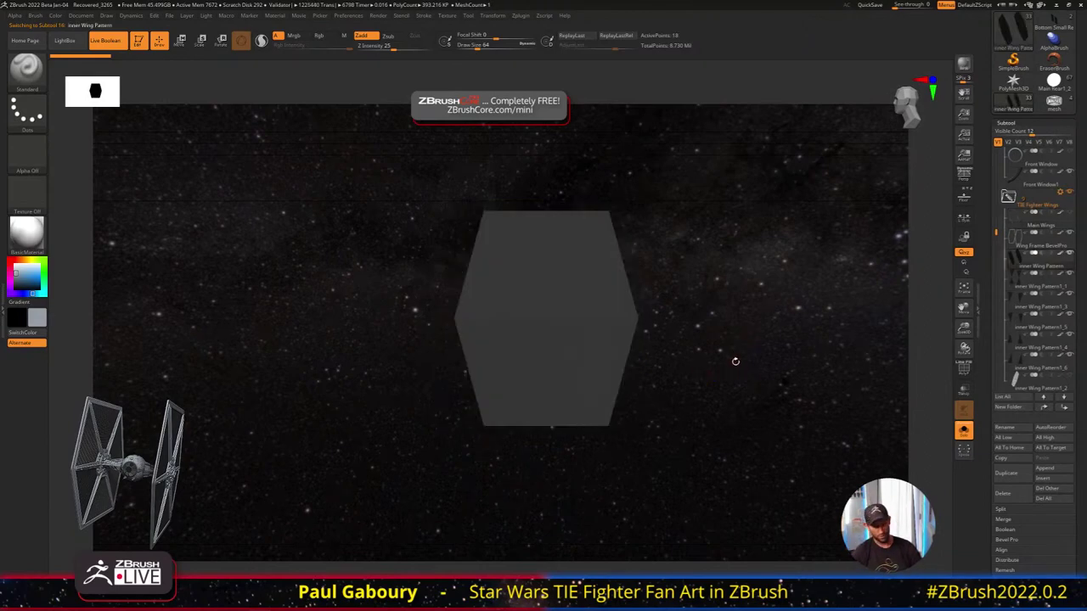
key(shift+f)
drag(733, 365, 720, 388)
key(f)
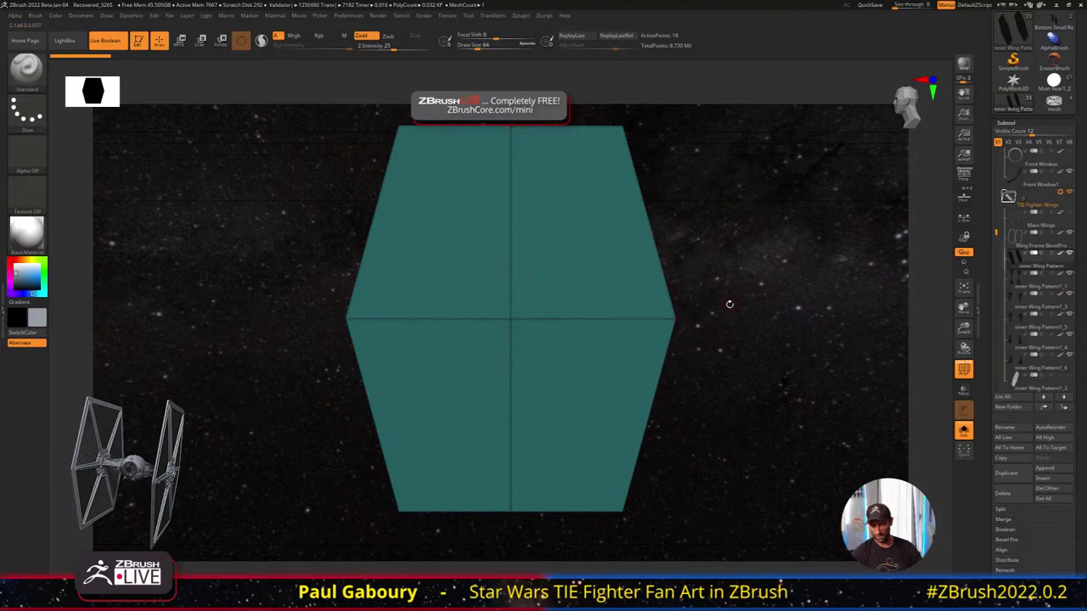
alt+drag(730, 304, 740, 328)
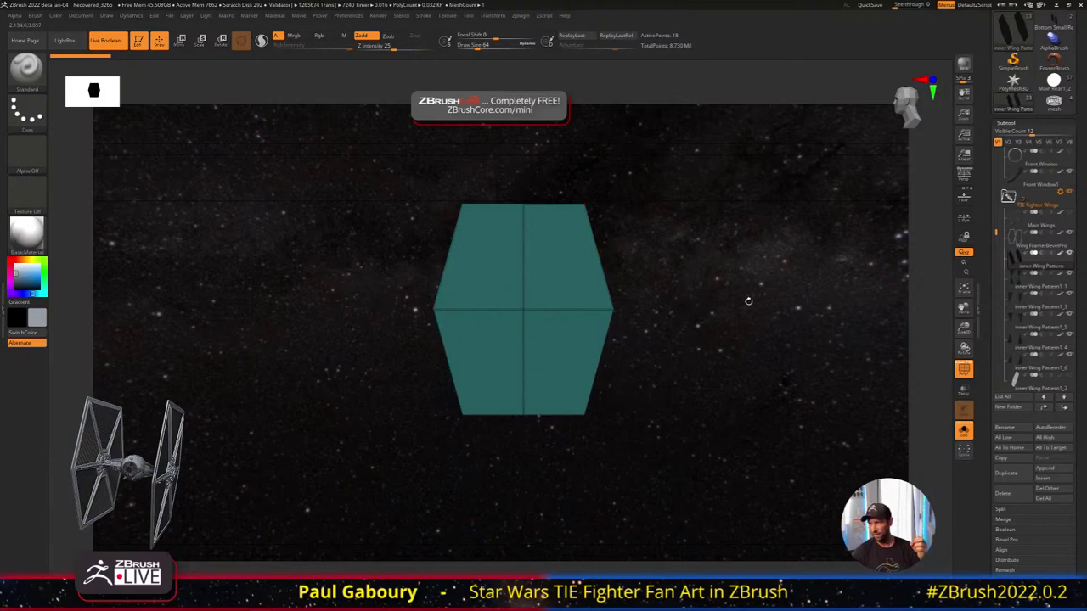
Turn off Solo, select the 6 Arms subtool on the wing, and hide the polyframe
click(963, 430)
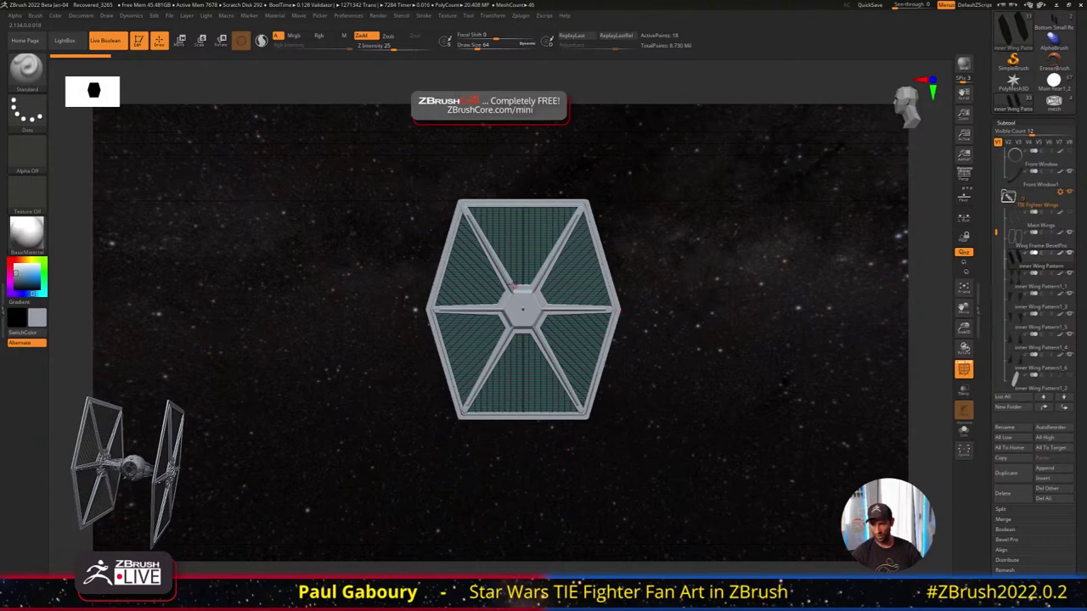
ctrl+right_drag(557, 295, 557, 298)
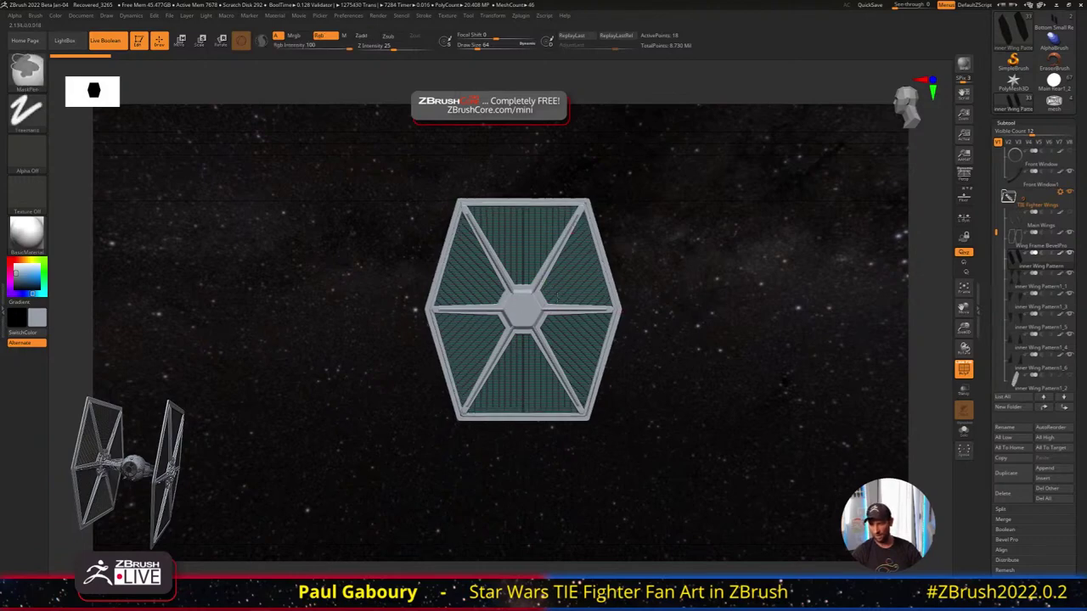
alt+click(550, 273)
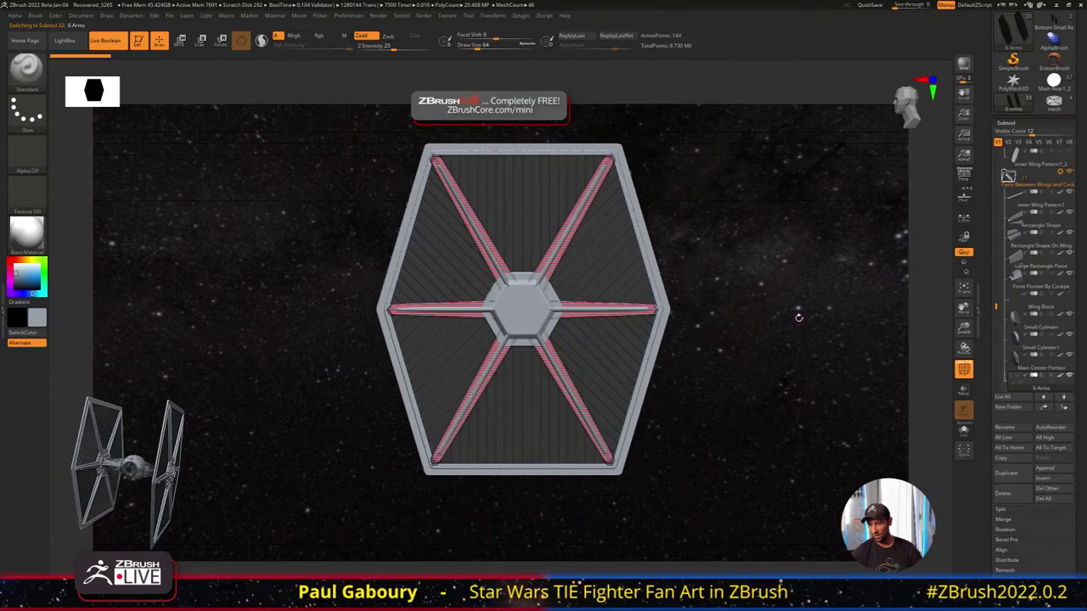
key(shift)
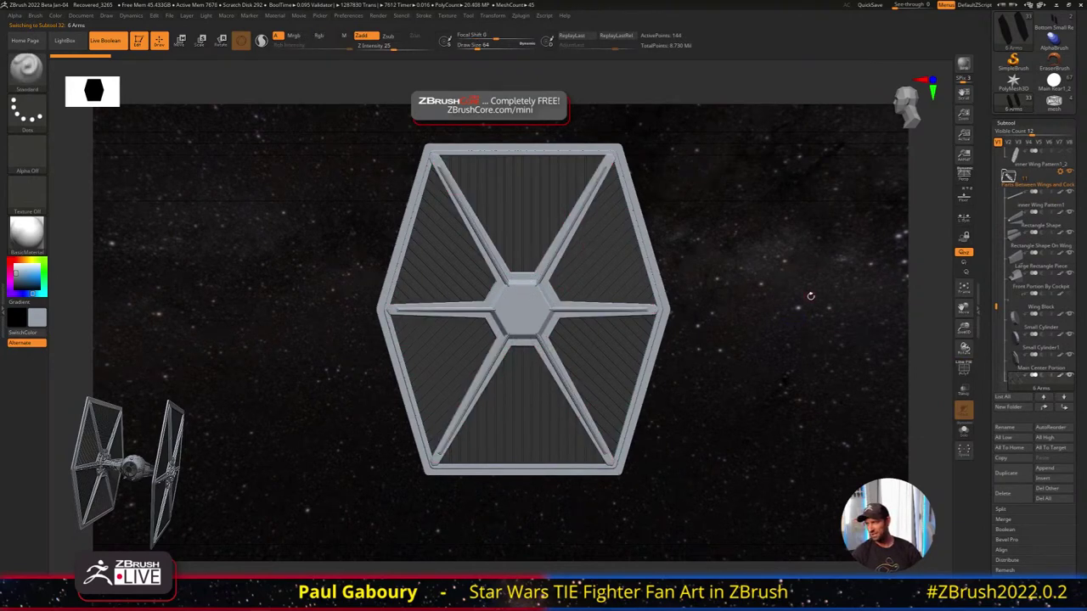
Examine the 6 Arms subtool's topology on both wings with the polyframe in an angled perspective view
mouse_move(1005, 325)
scroll(1010, 324, down, 3)
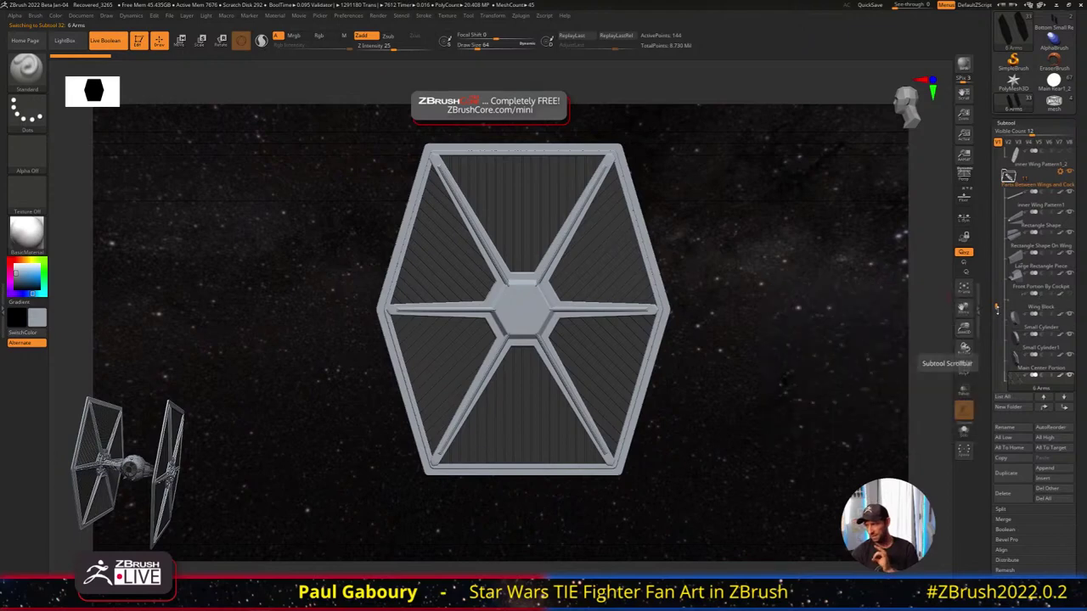
click(964, 430)
drag(745, 357, 672, 348)
key(p)
key(shift+f)
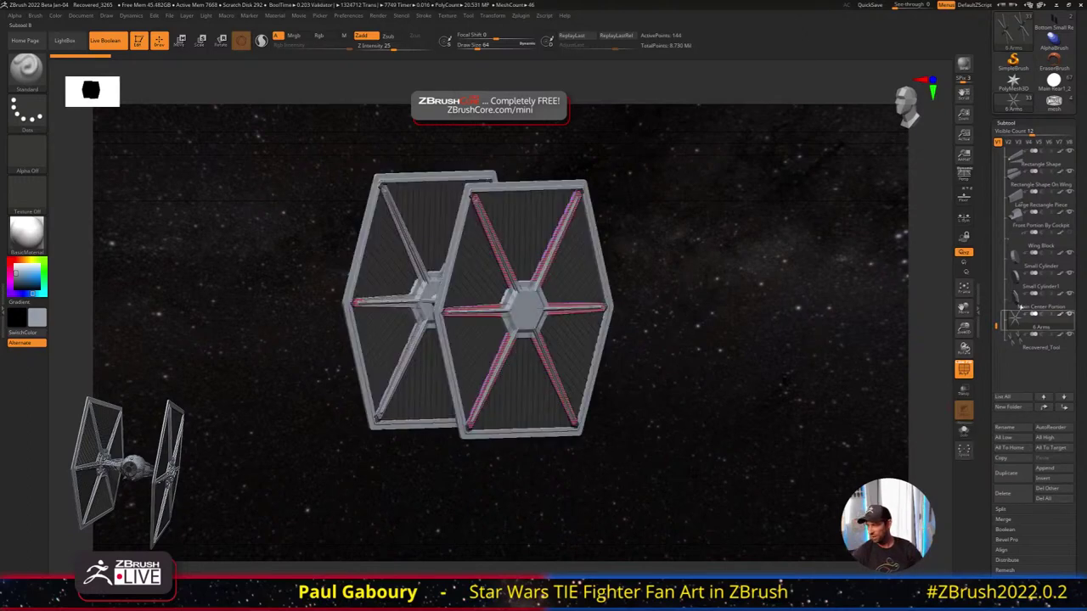
Select the Main Center Portion subtool and hide 6 Arms, Recovered_Tool and the striped inner Wing Pattern1 subtools
click(1030, 309)
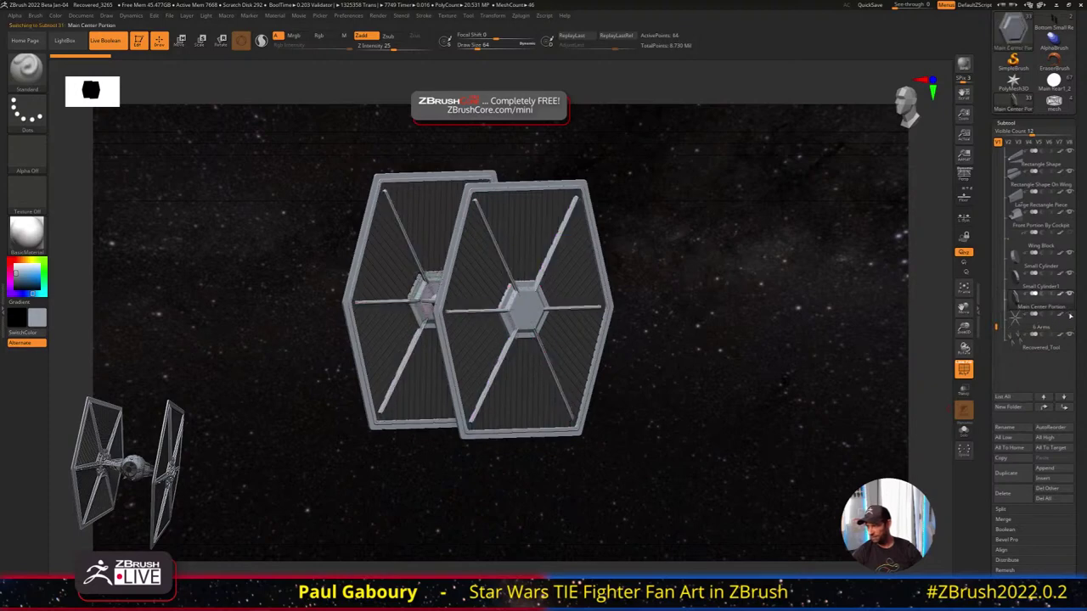
click(1070, 336)
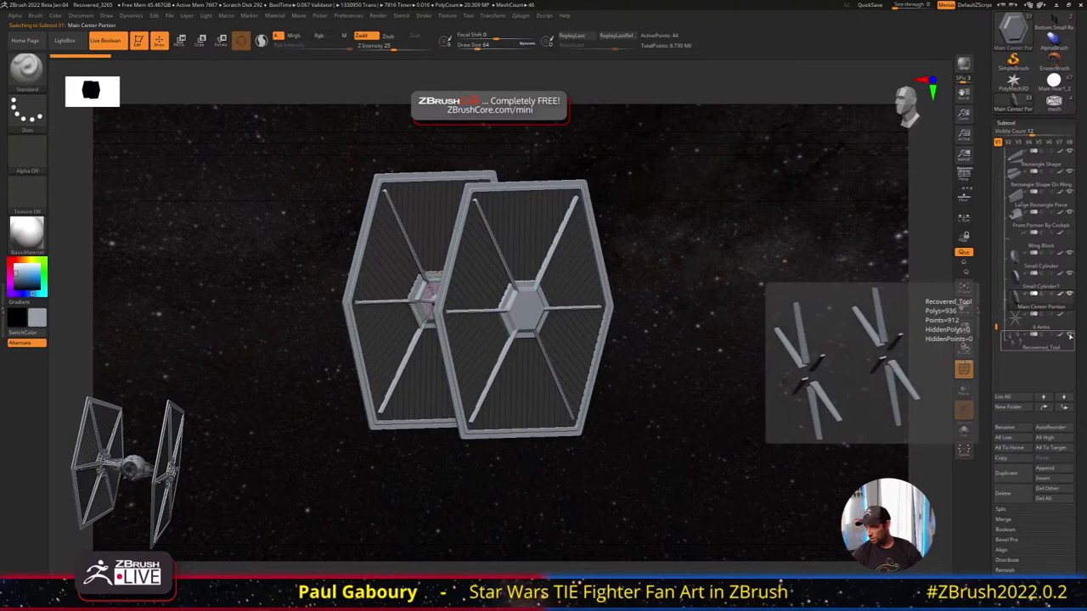
shift+drag(714, 396, 843, 343)
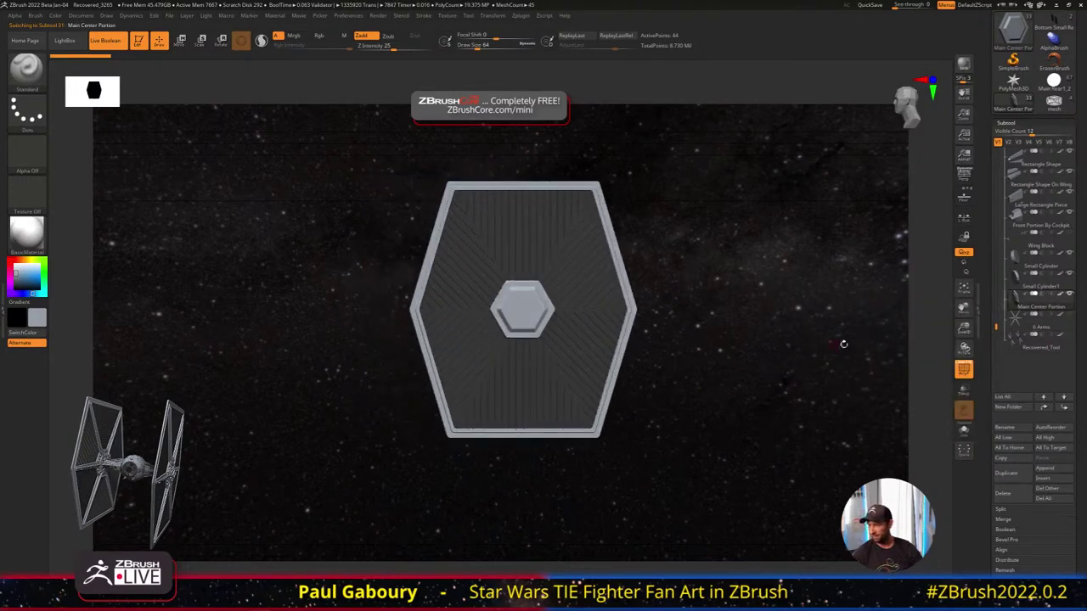
drag(998, 324, 997, 231)
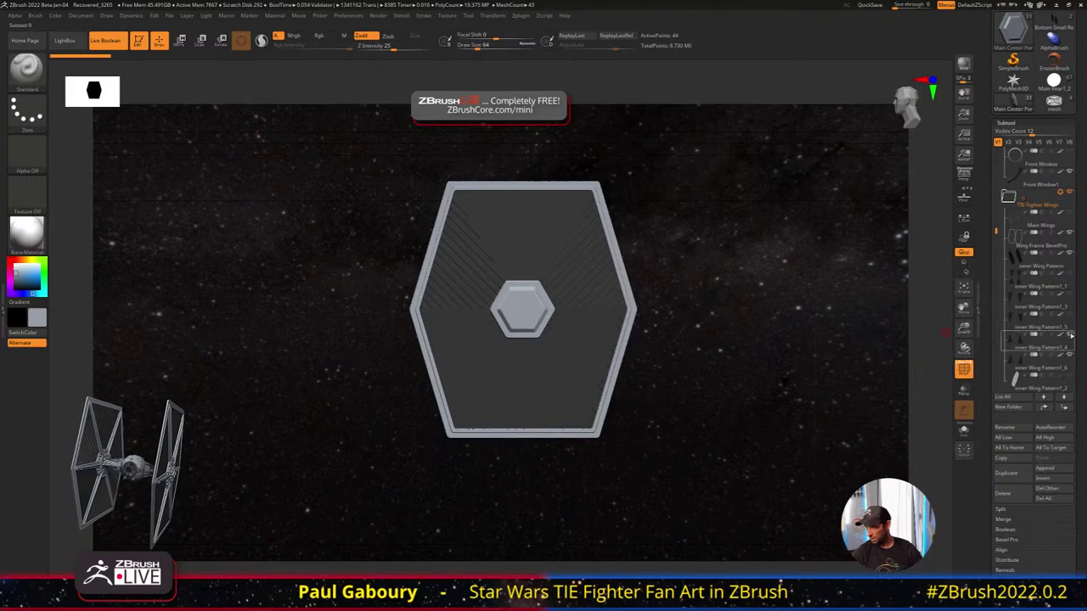
drag(770, 356, 799, 349)
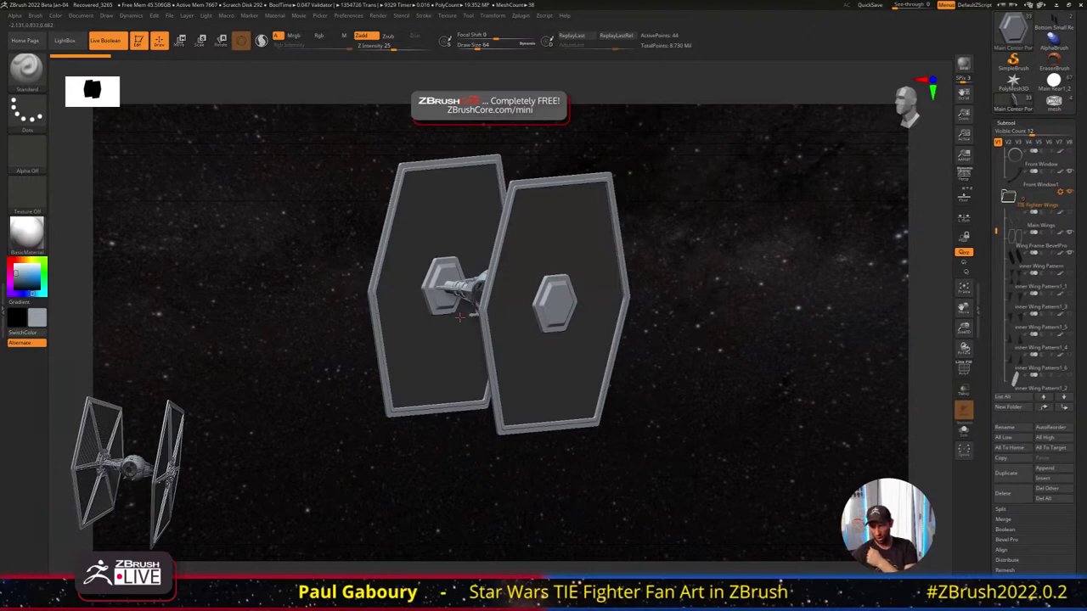
Insert a cube subtool directly below Main Center Portion in the subtool list
drag(997, 231, 998, 308)
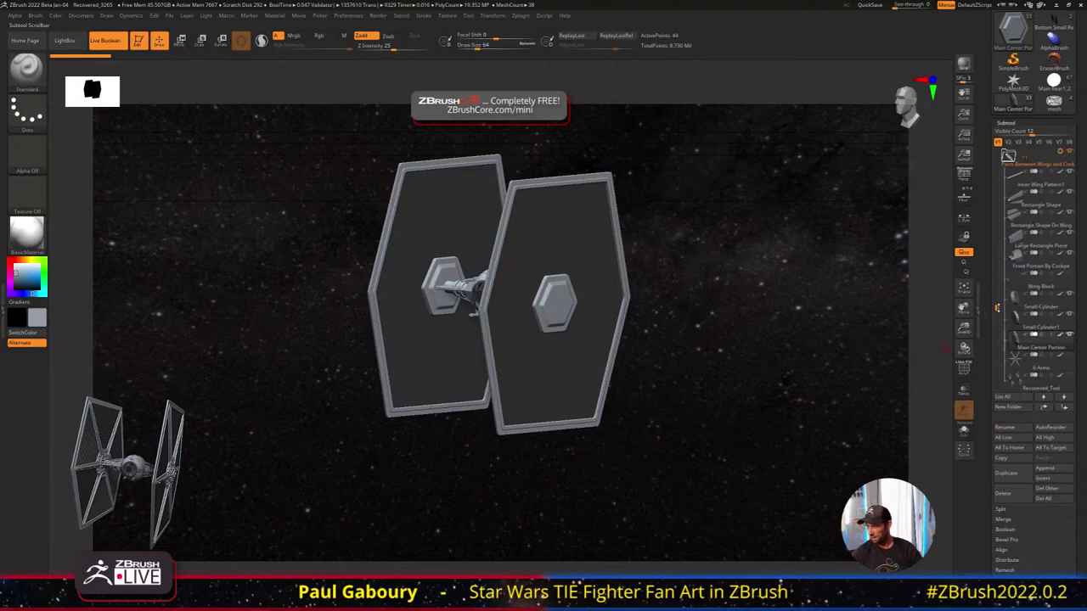
scroll(1010, 289, down, 3)
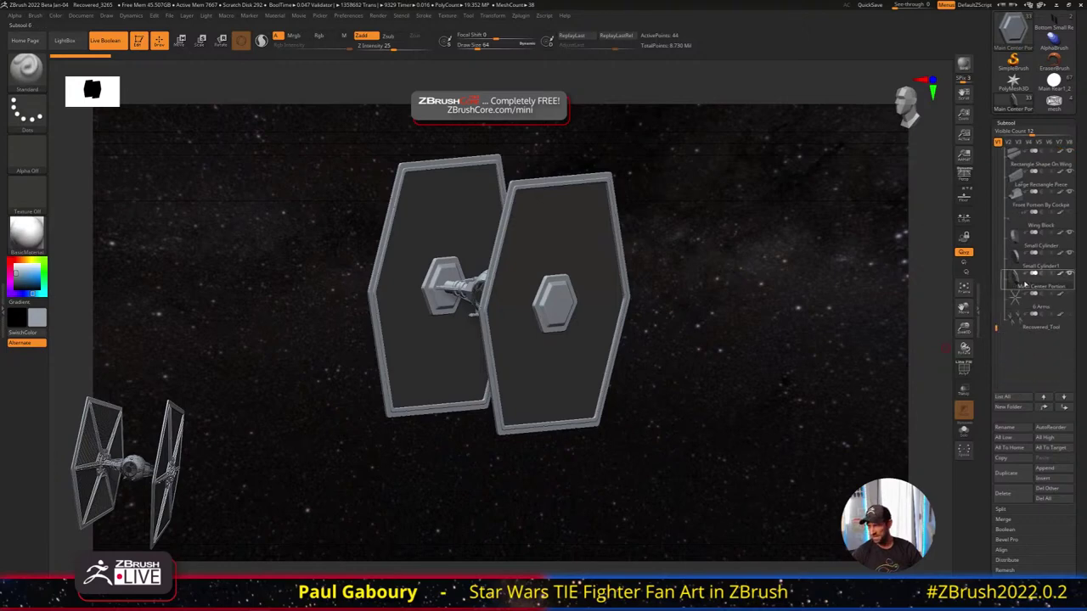
scroll(1025, 287, down, 3)
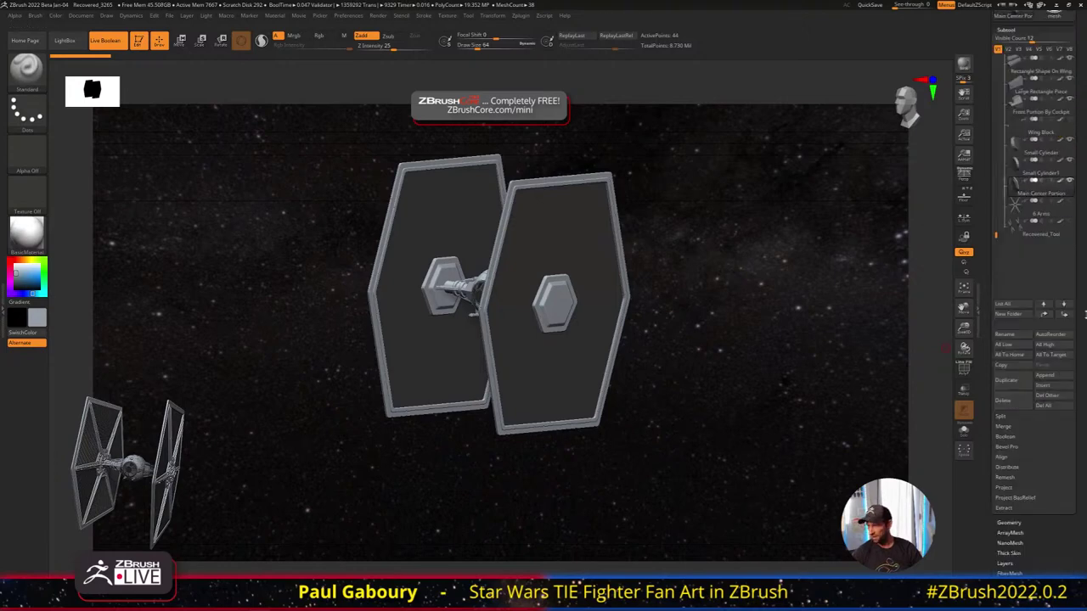
click(1043, 385)
click(586, 434)
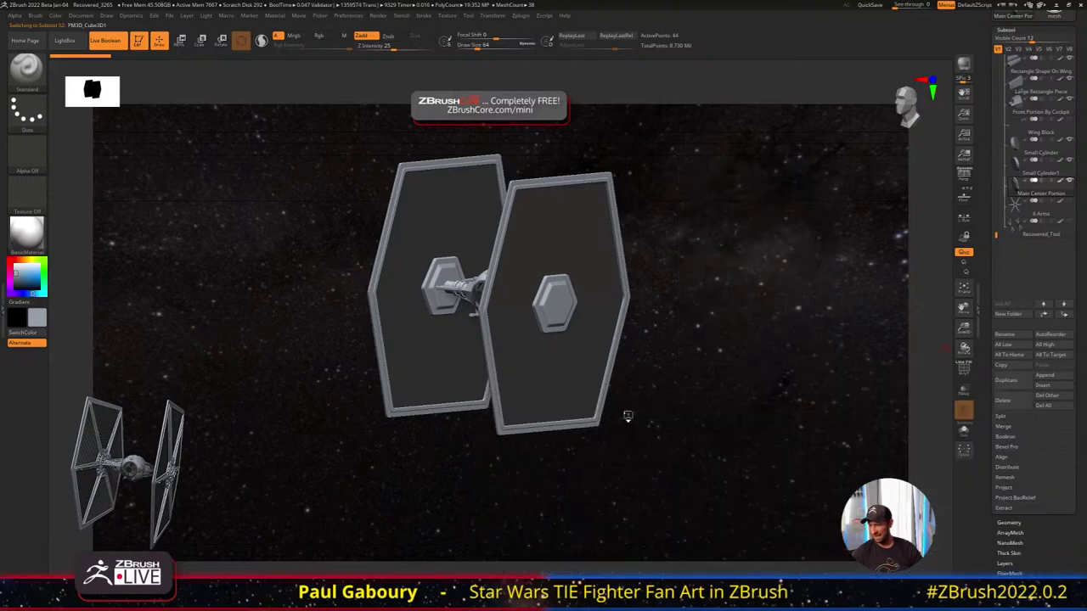
Rename the inserted cube subtool as Wing Arms
click(1013, 336)
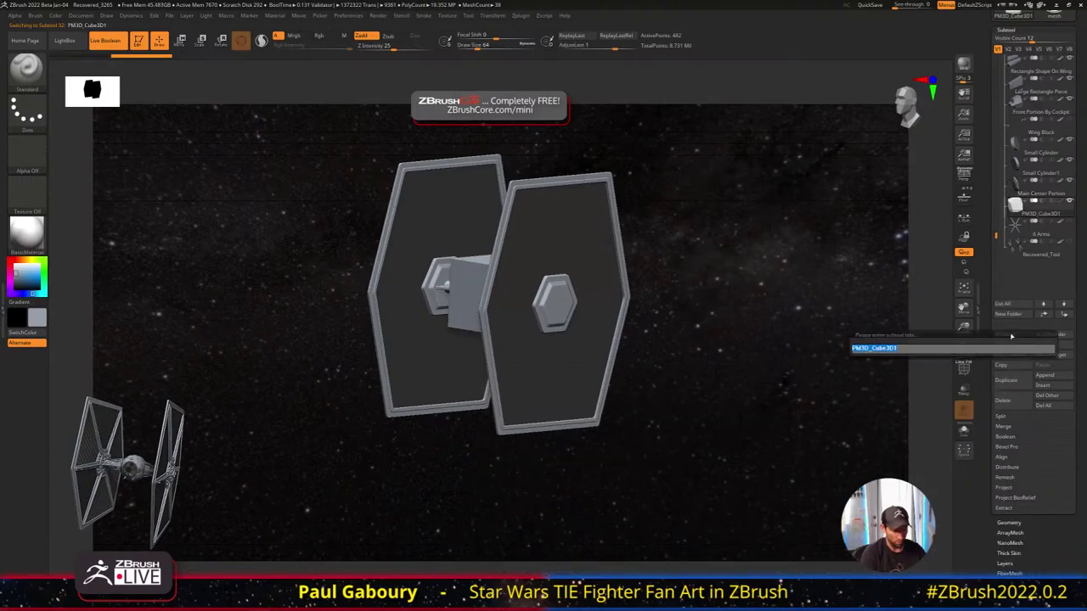
text(Wing)
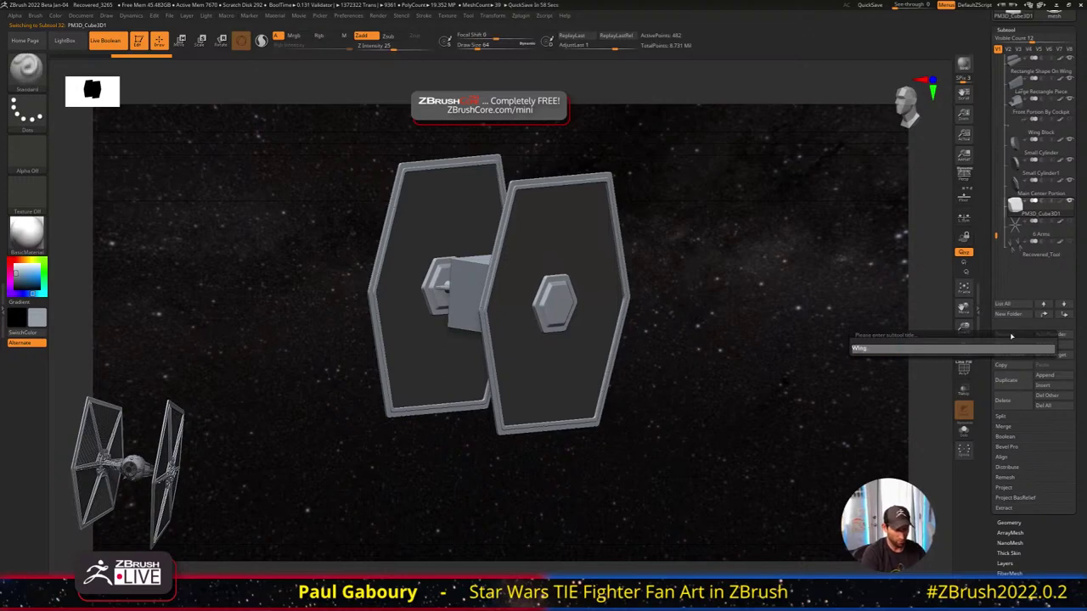
text( Arms)
key(Return)
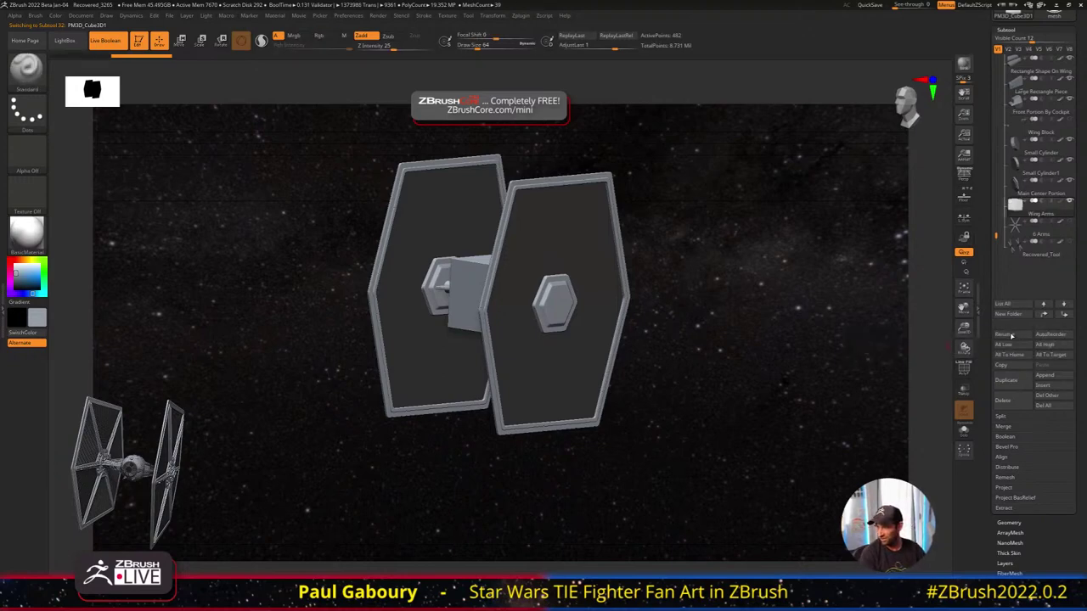
Show the polyframe on the Wing Arms cube and replace it with a PolyCube primitive through the Gizmo
mouse_move(692, 351)
shift+mouse_down()
mouse_move(725, 336)
mouse_move(684, 323)
mouse_move(715, 332)
shift+mouse_up()
key(shift+f)
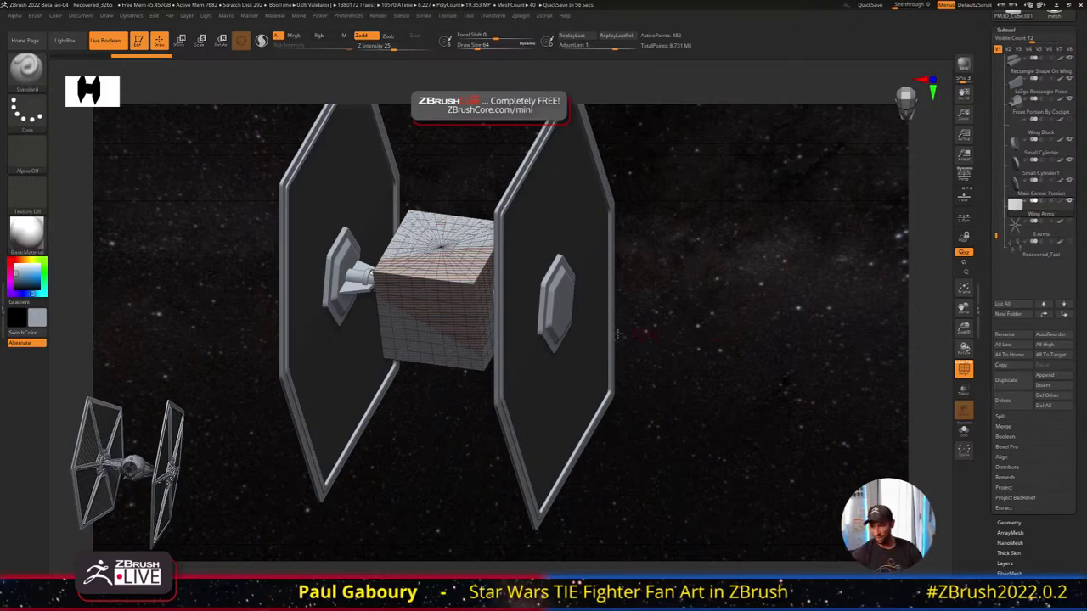
key(w)
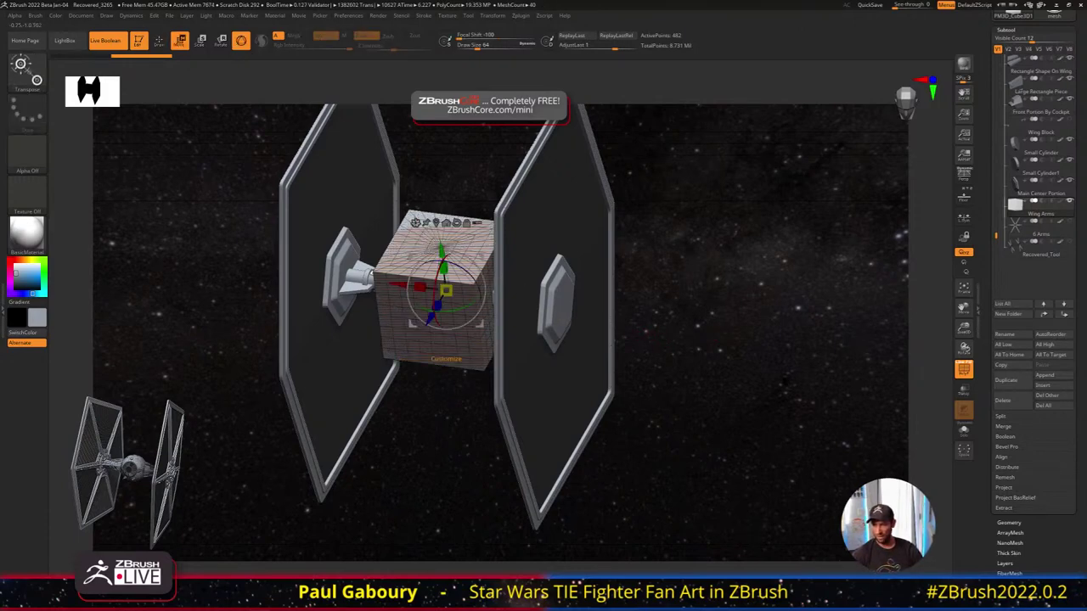
click(415, 223)
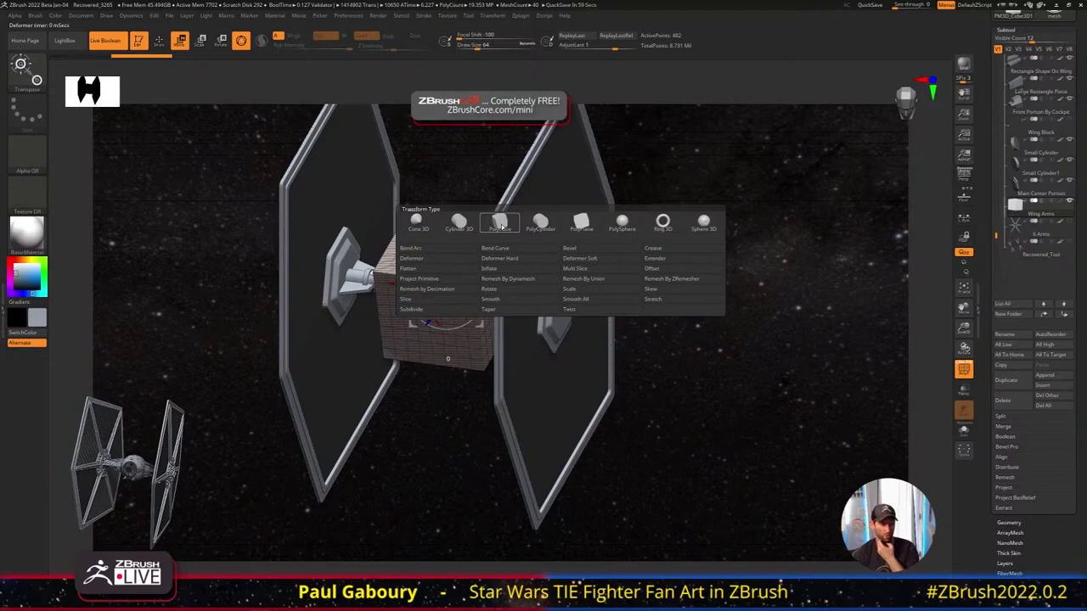
click(501, 225)
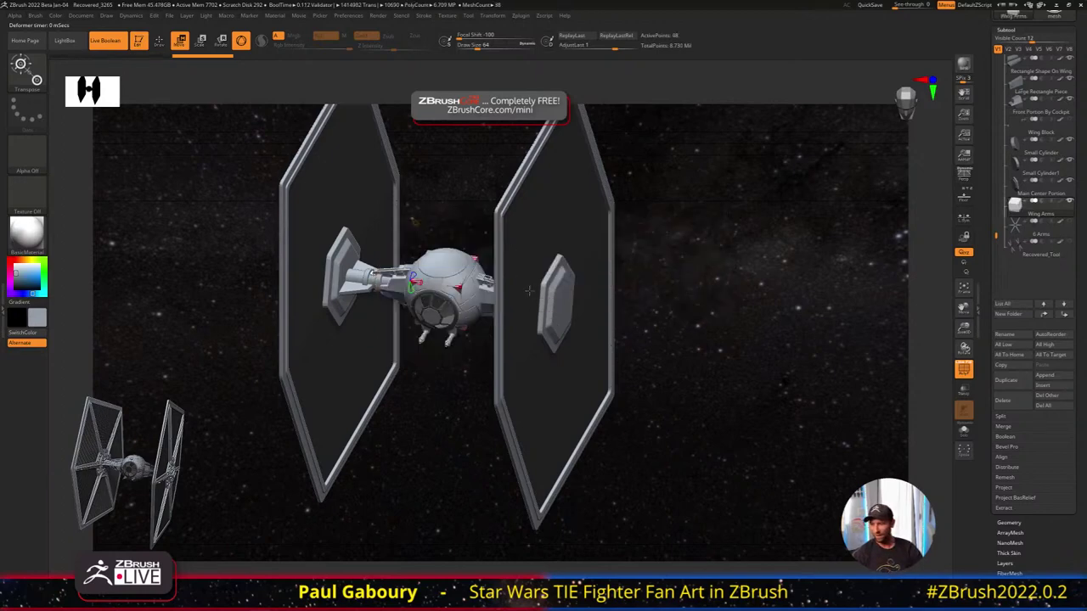
Isolate the PolyCube with Solo and reduce its divisions to 1 in every direction
click(964, 431)
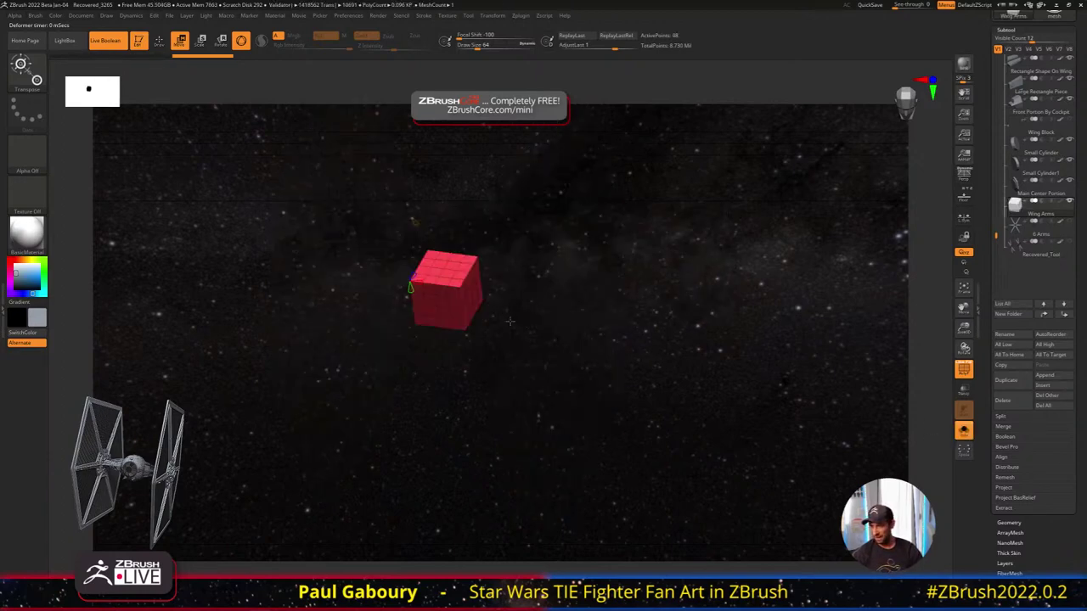
ctrl+right_drag(572, 293, 579, 337)
key(w)
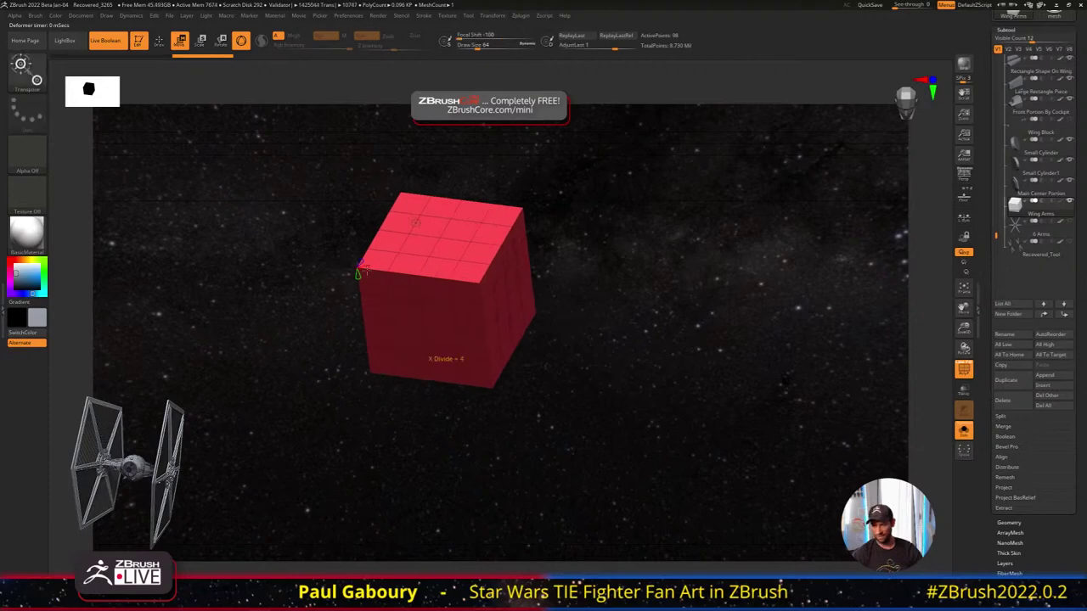
drag(367, 269, 358, 271)
click(361, 264)
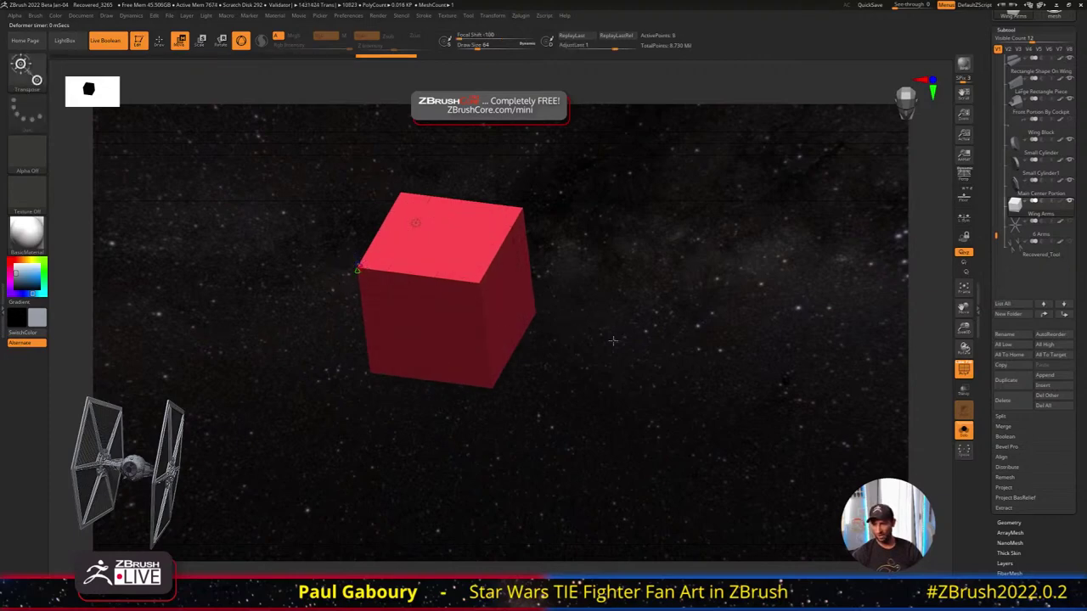
mouse_move(613, 340)
ctrl+right_down()
mouse_move(505, 318)
mouse_move(602, 354)
ctrl+right_up()
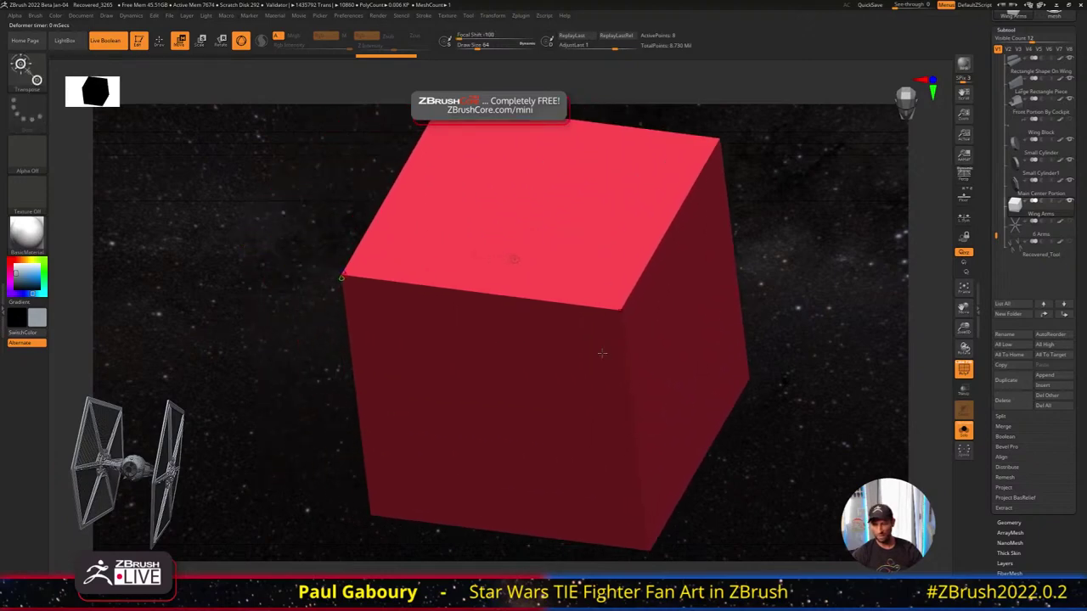
scroll(586, 350, down, 2)
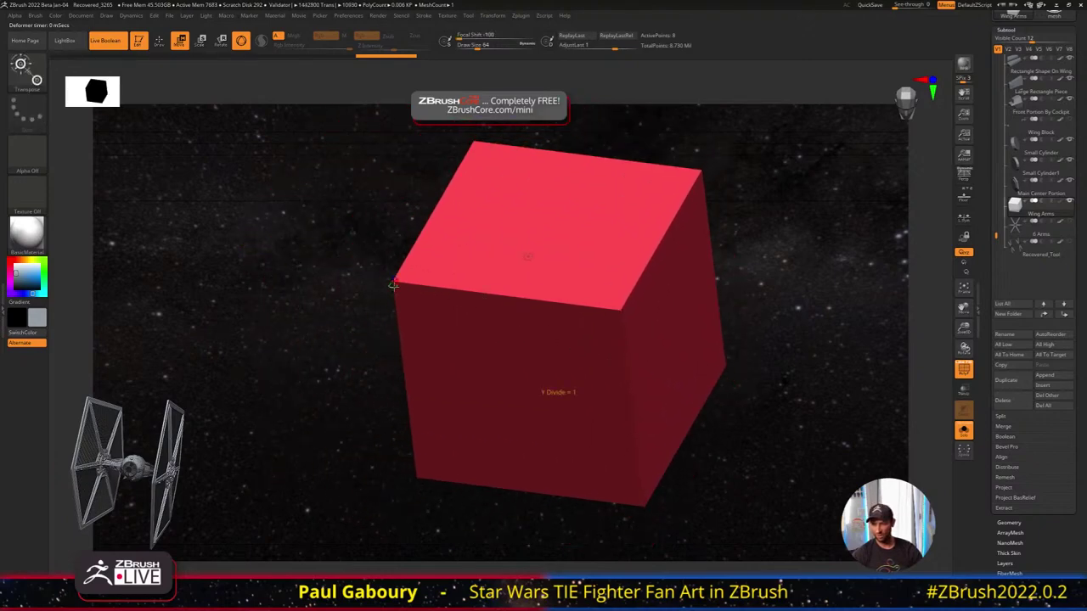
mouse_move(393, 284)
mouse_down()
mouse_move(395, 314)
mouse_move(393, 286)
mouse_up()
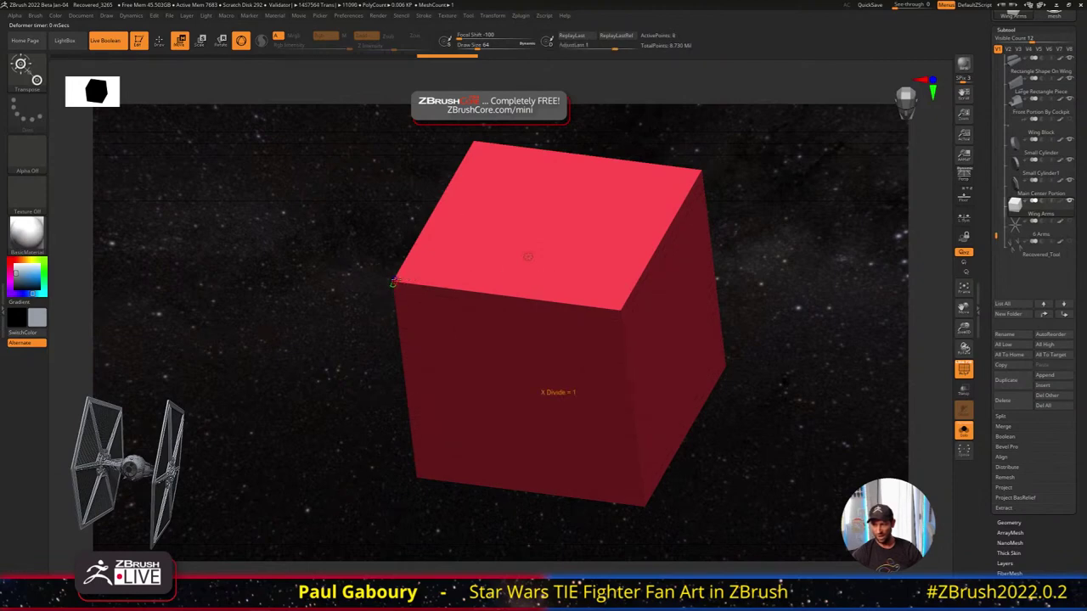
Turn off Solo, bring the whole ship into a front view, and turn on the floor grid
ctrl+right_drag(732, 337, 654, 231)
drag(652, 230, 833, 384)
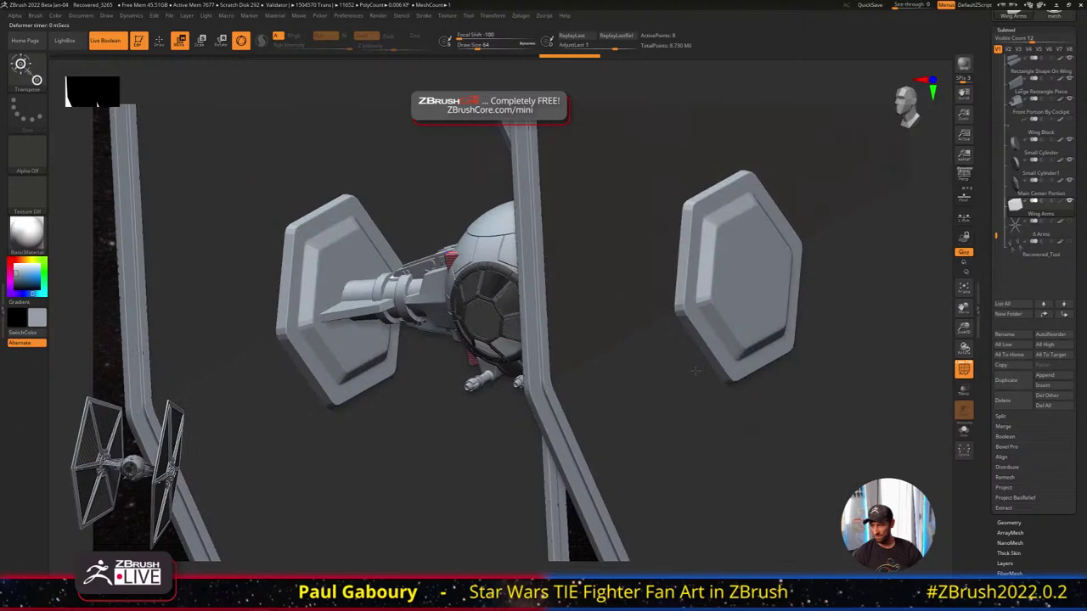
alt+drag(756, 373, 670, 346)
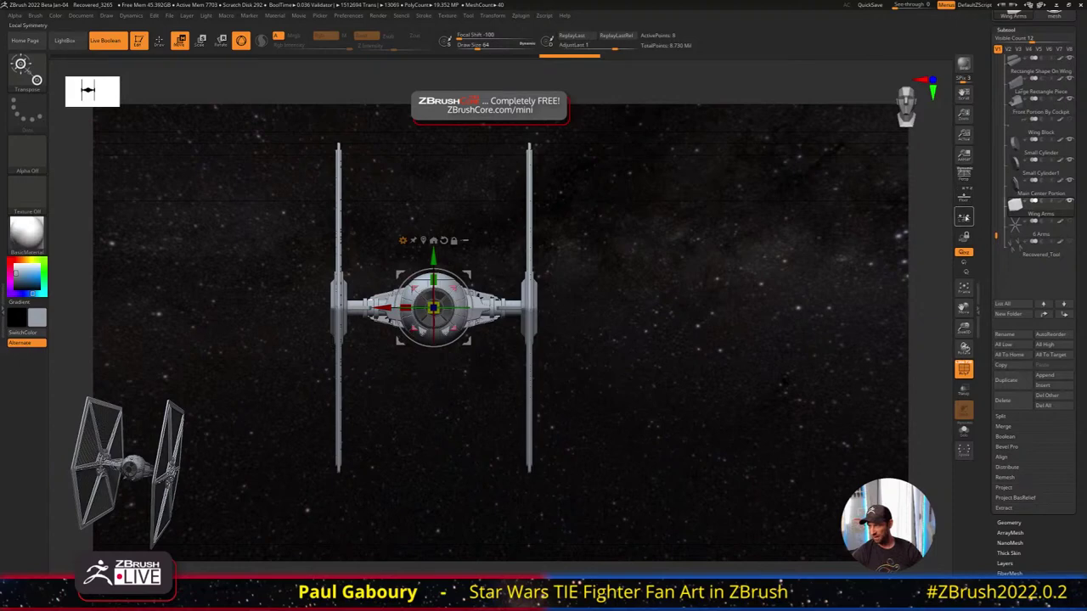
click(966, 200)
alt+right_drag(653, 376, 727, 277)
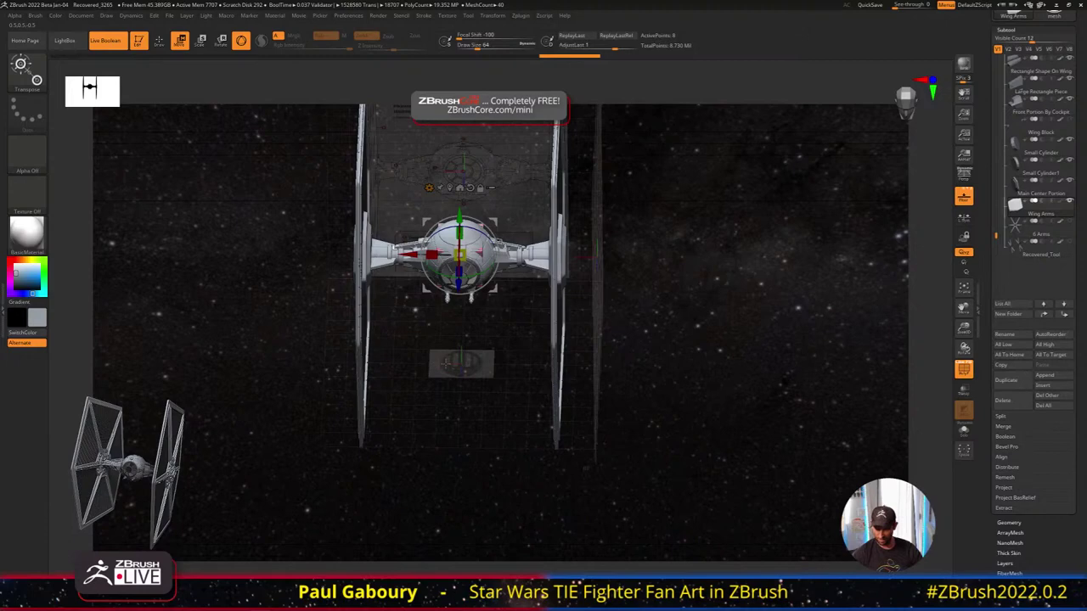
ctrl+right_drag(446, 363, 418, 426)
alt+right_drag(419, 427, 424, 365)
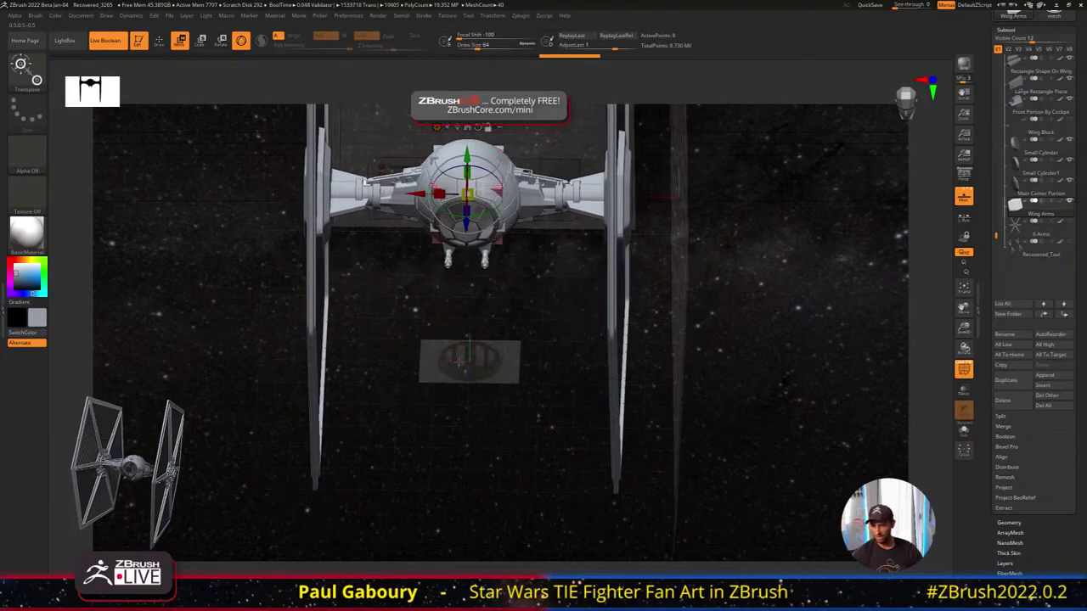
Raise the Frame Opacity of the floor grid in the Draw settings
click(107, 16)
click(81, 15)
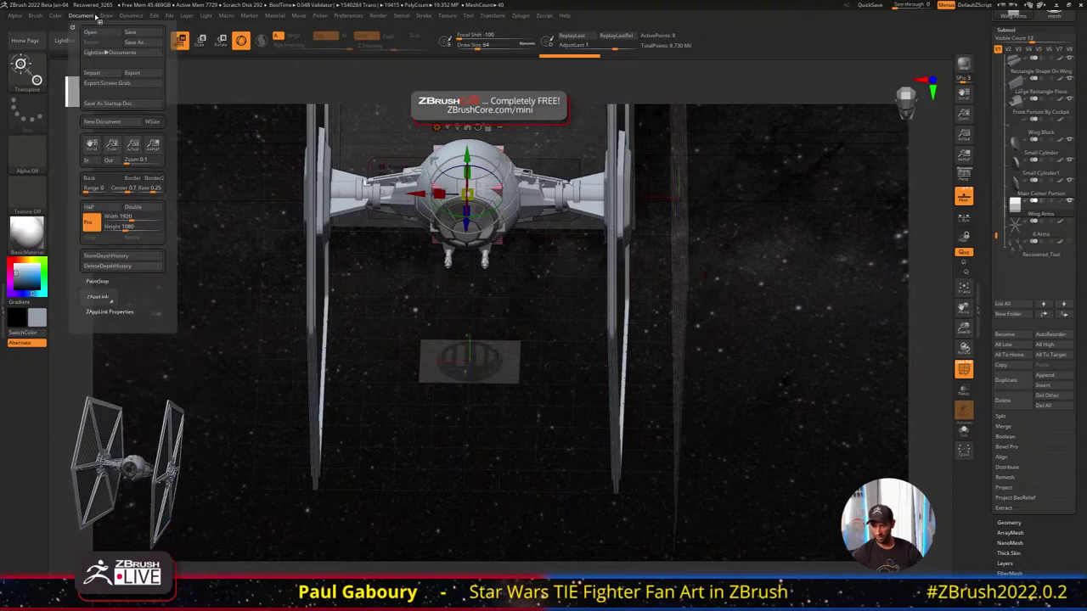
click(107, 16)
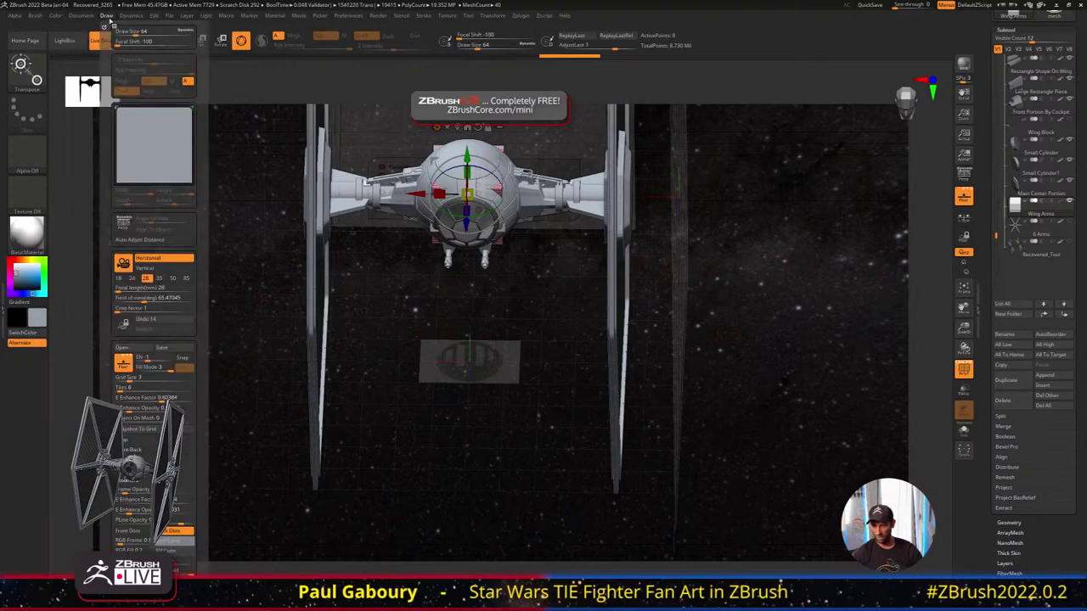
scroll(152, 170, down, 3)
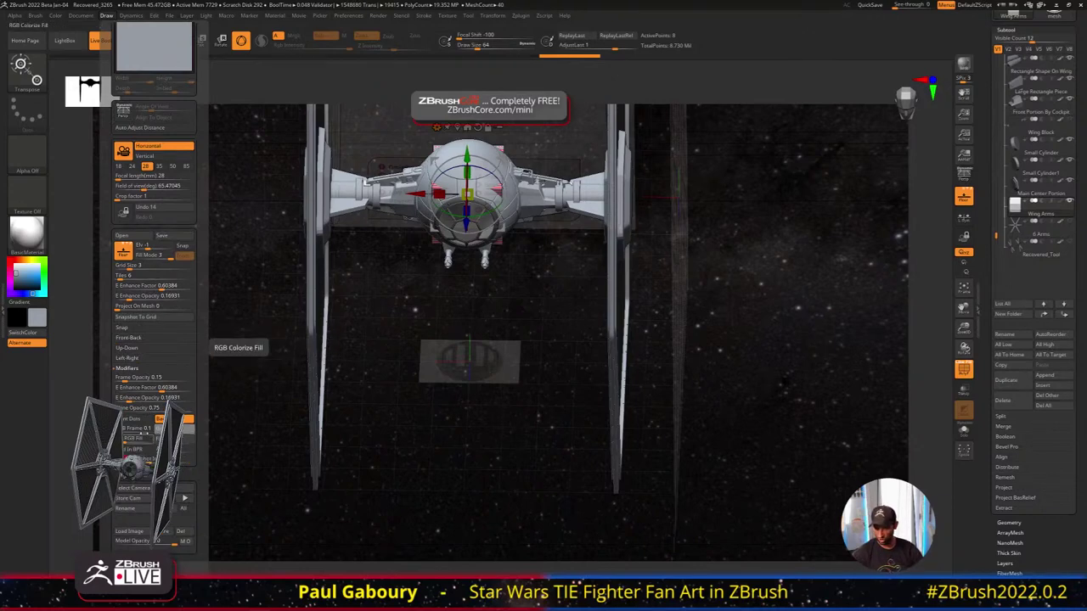
drag(147, 379, 208, 379)
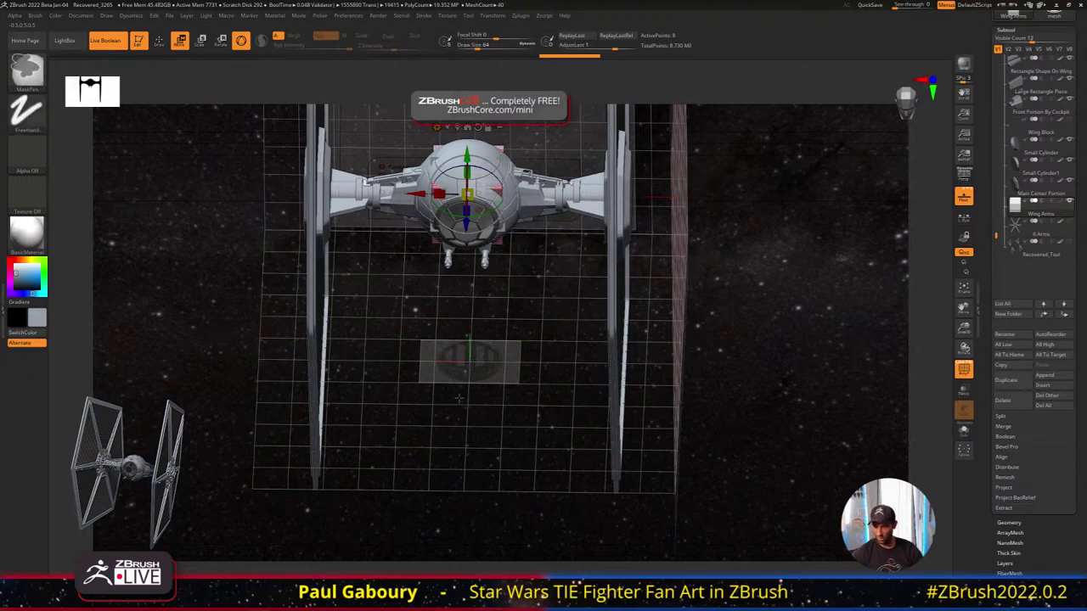
Move the Wing Arms cube about 2.26 units along the X axis from the cockpit onto one wing
mouse_move(465, 414)
alt+right_down()
mouse_move(448, 386)
mouse_move(449, 415)
mouse_move(429, 387)
mouse_move(433, 361)
alt+right_up()
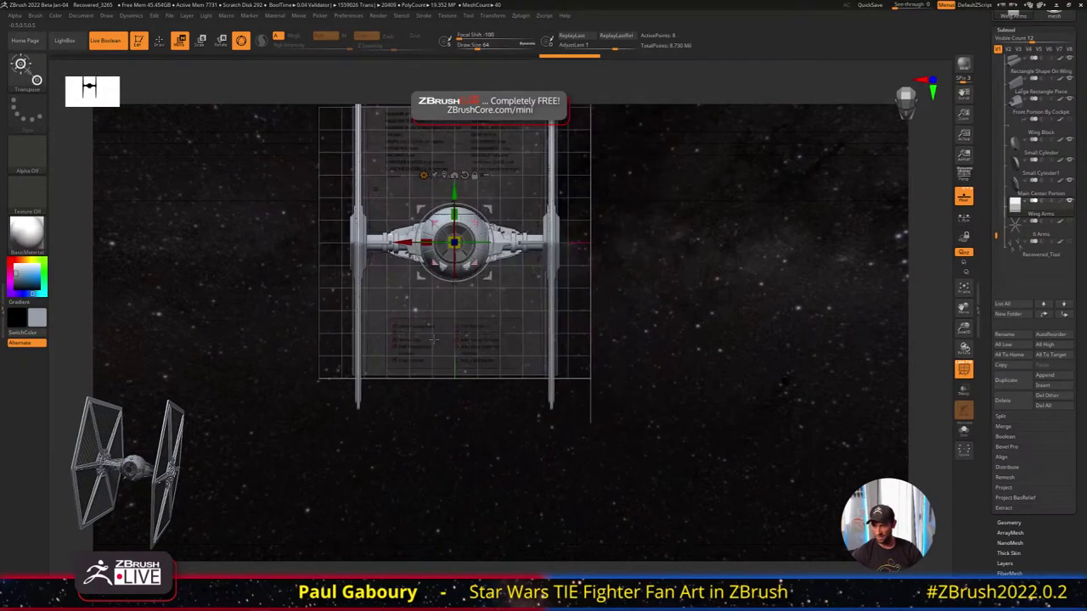
drag(407, 243, 303, 243)
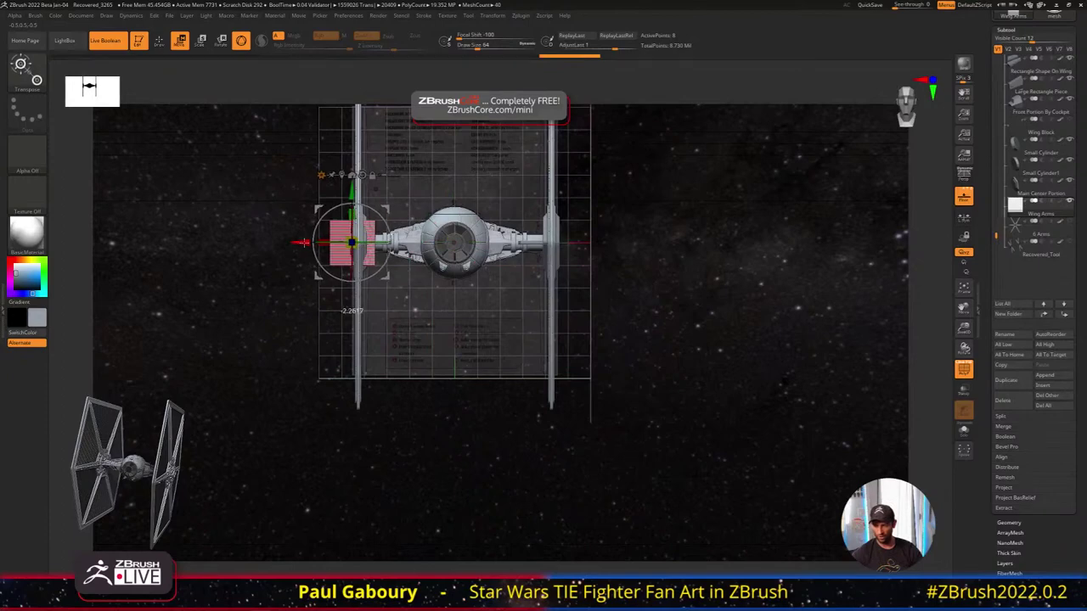
drag(452, 374, 491, 384)
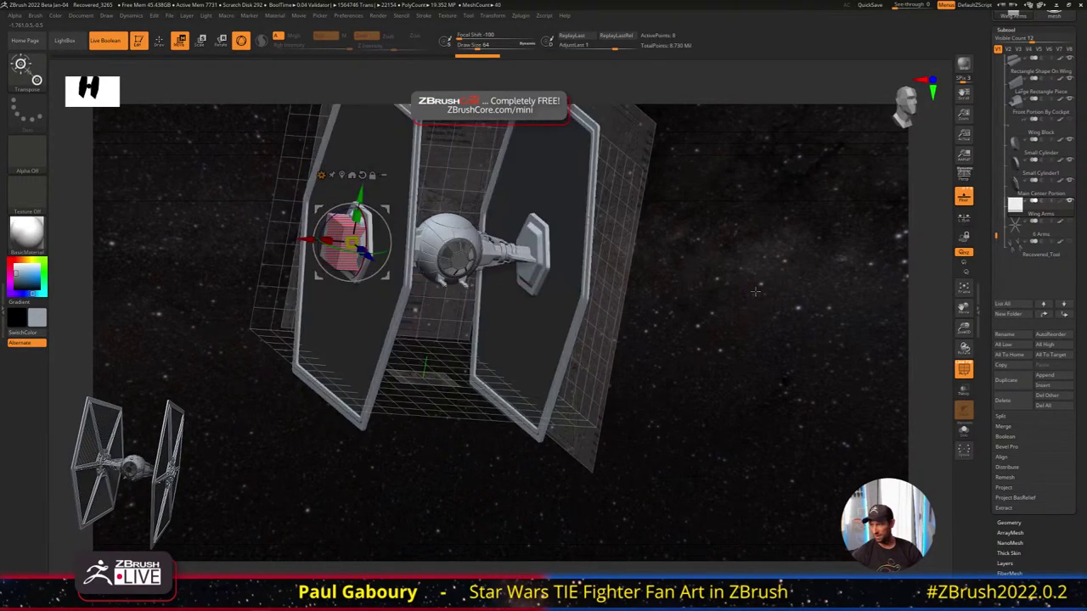
Turn off the floor grid, frame the wing straight on in a side view, and return to Draw mode
click(964, 197)
drag(661, 291, 721, 286)
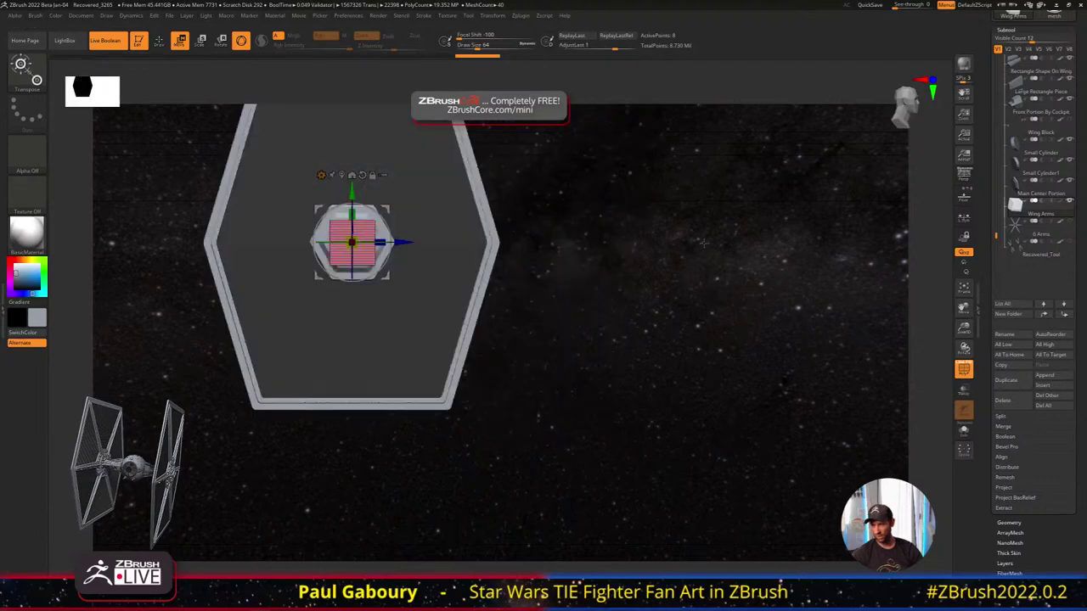
alt+drag(485, 265, 632, 307)
drag(463, 274, 412, 256)
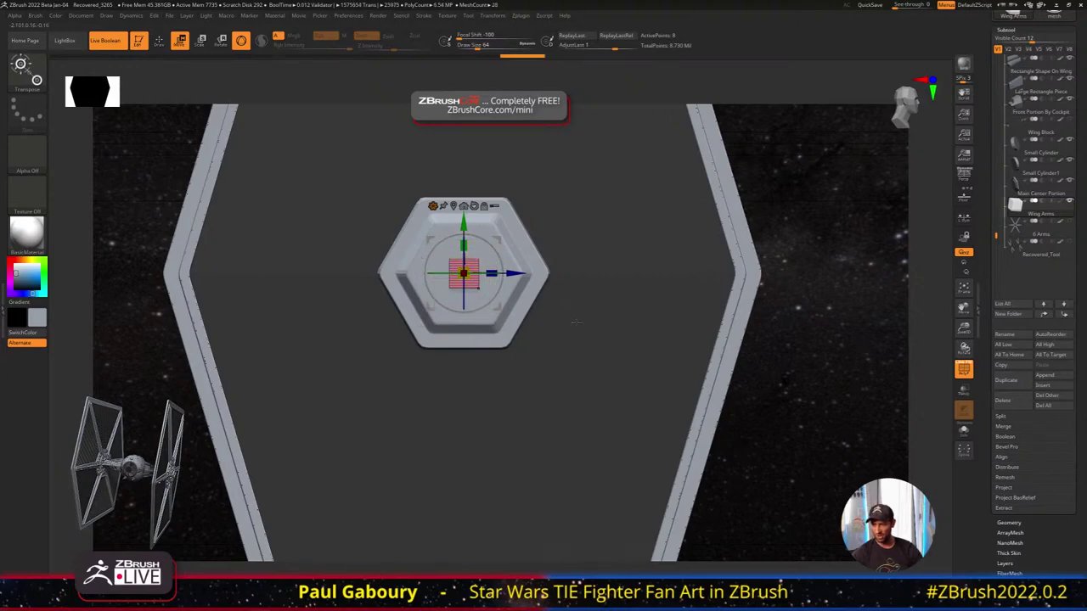
alt+drag(556, 325, 679, 301)
key(q)
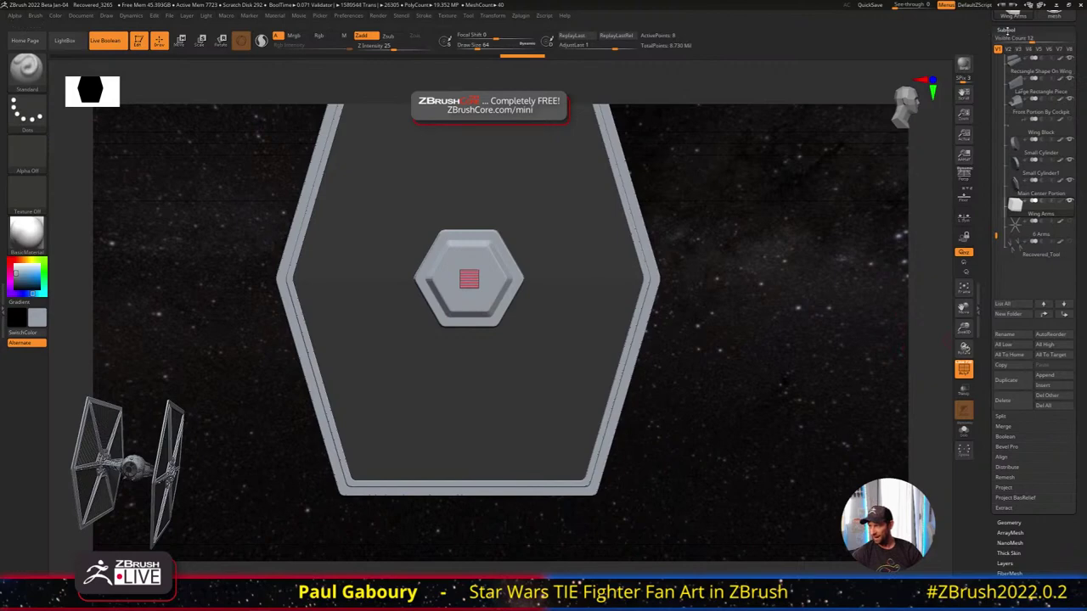
Turn the Wing Arms cube into an Array Mesh with Lock Pos, Lock Size and Transpose enabled
click(1011, 30)
click(1010, 50)
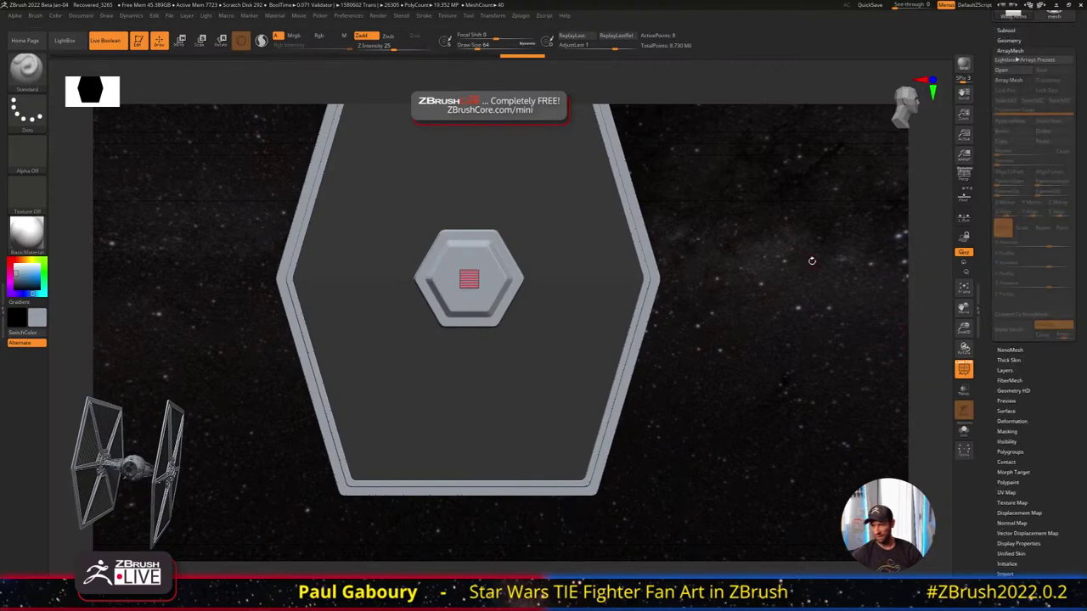
mouse_move(730, 305)
alt+mouse_down()
mouse_move(735, 357)
mouse_move(723, 311)
alt+mouse_up()
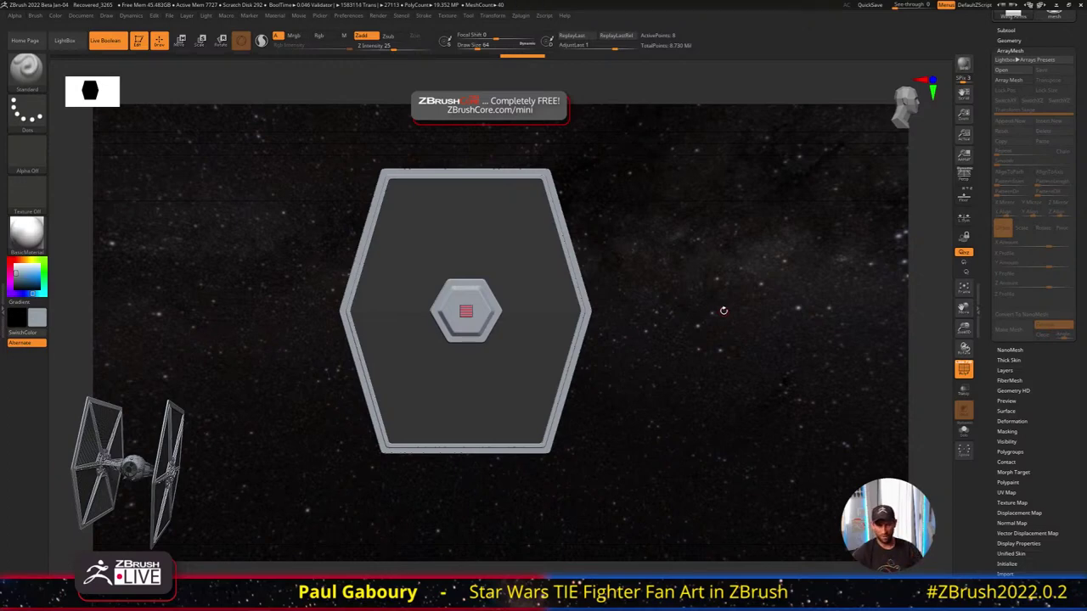
click(1012, 81)
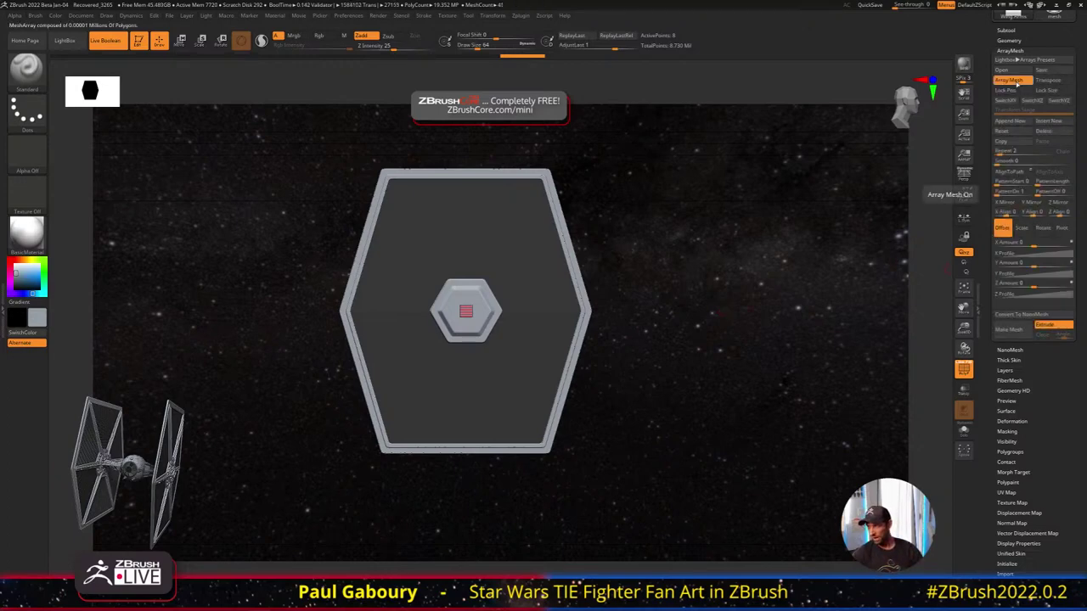
click(1015, 91)
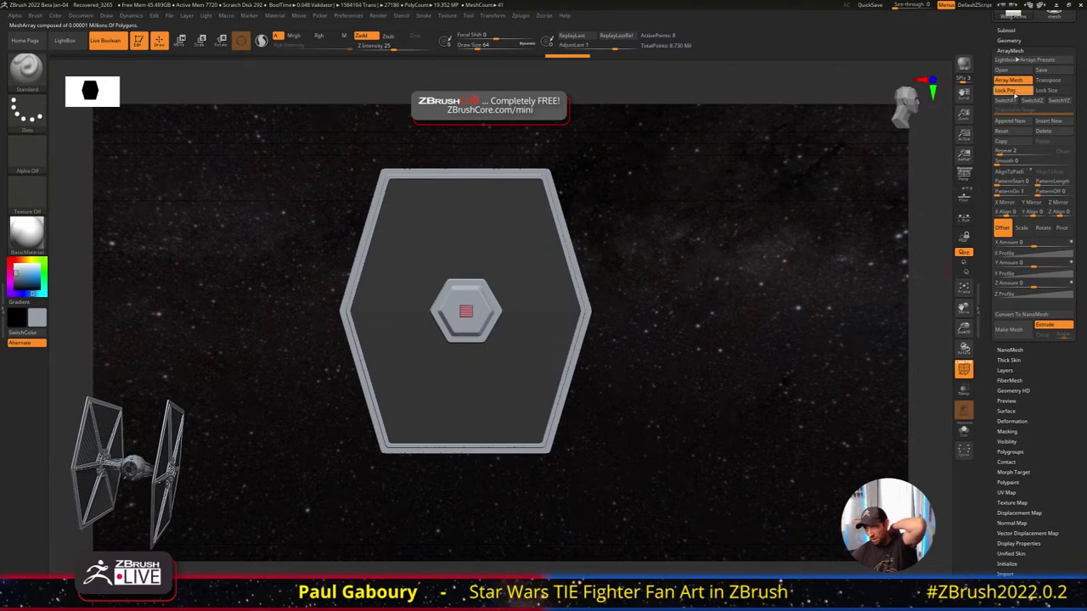
click(1048, 91)
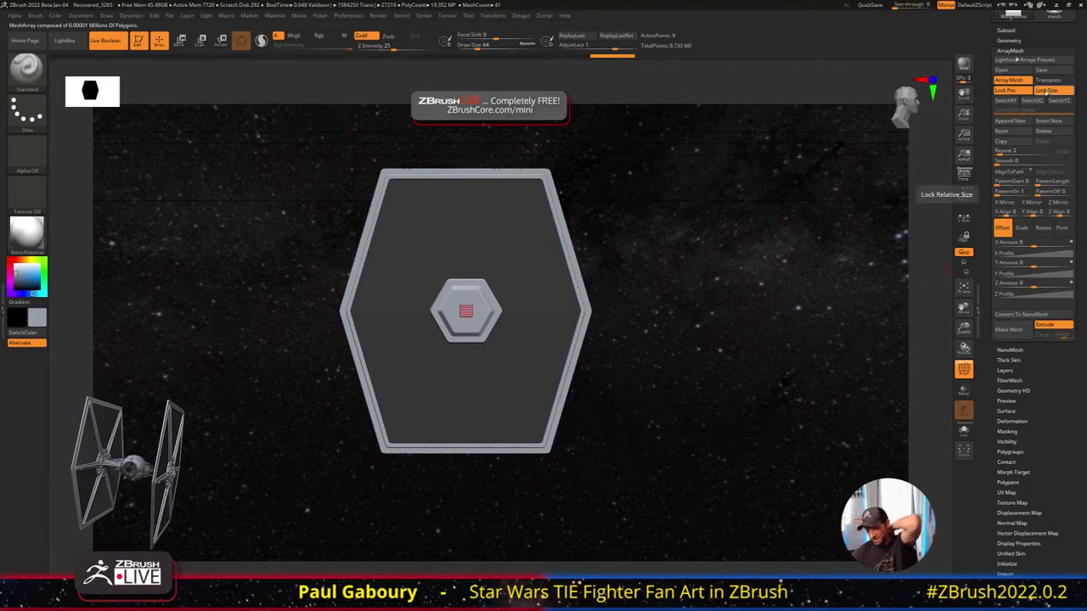
click(1048, 80)
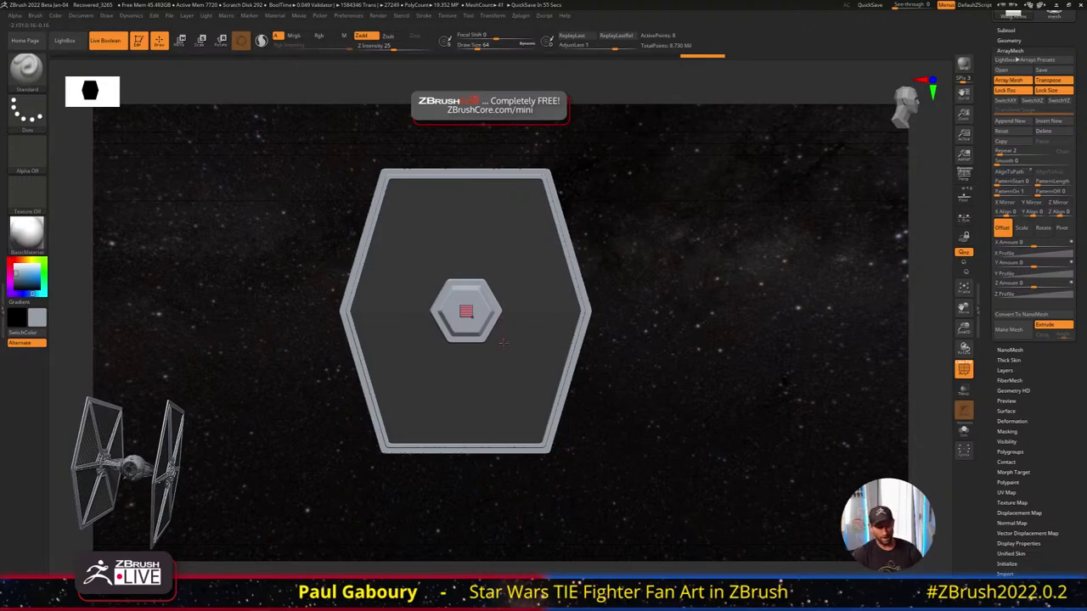
Set the array's Repeat count to 6 for the Wing Arms cube
ctrl+right_drag(746, 378, 738, 344)
right_drag(737, 344, 678, 345)
ctrl+right_drag(678, 345, 704, 356)
drag(704, 356, 462, 346)
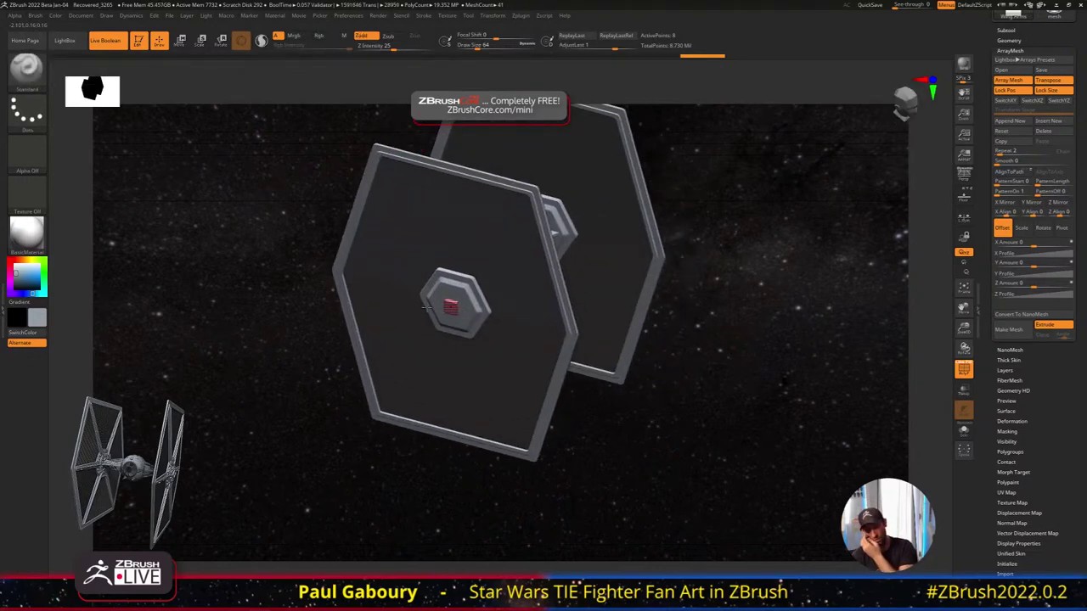
drag(992, 156, 992, 201)
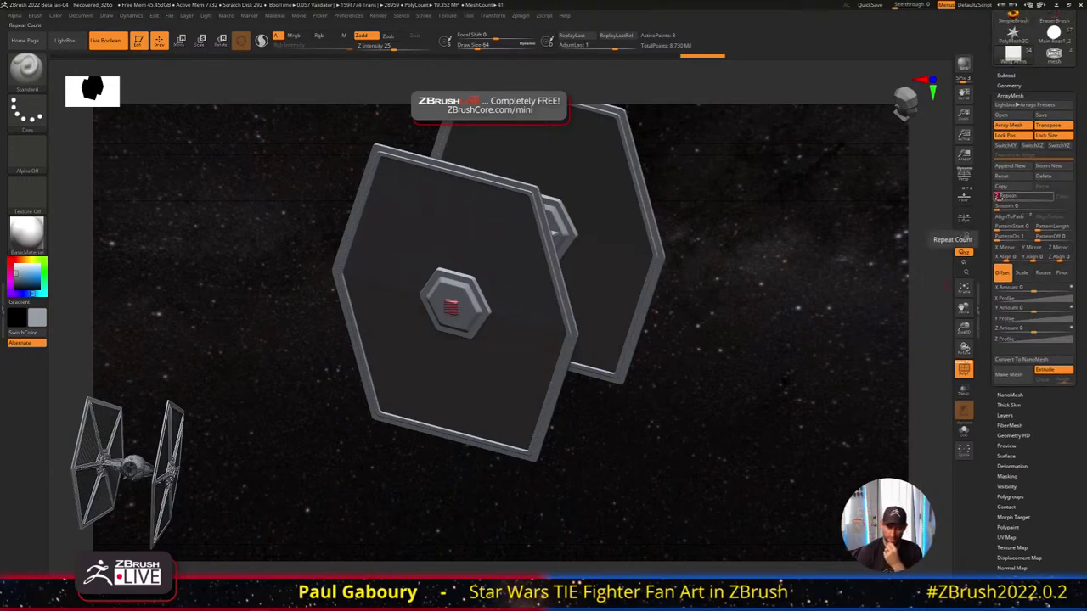
drag(1000, 197, 1001, 198)
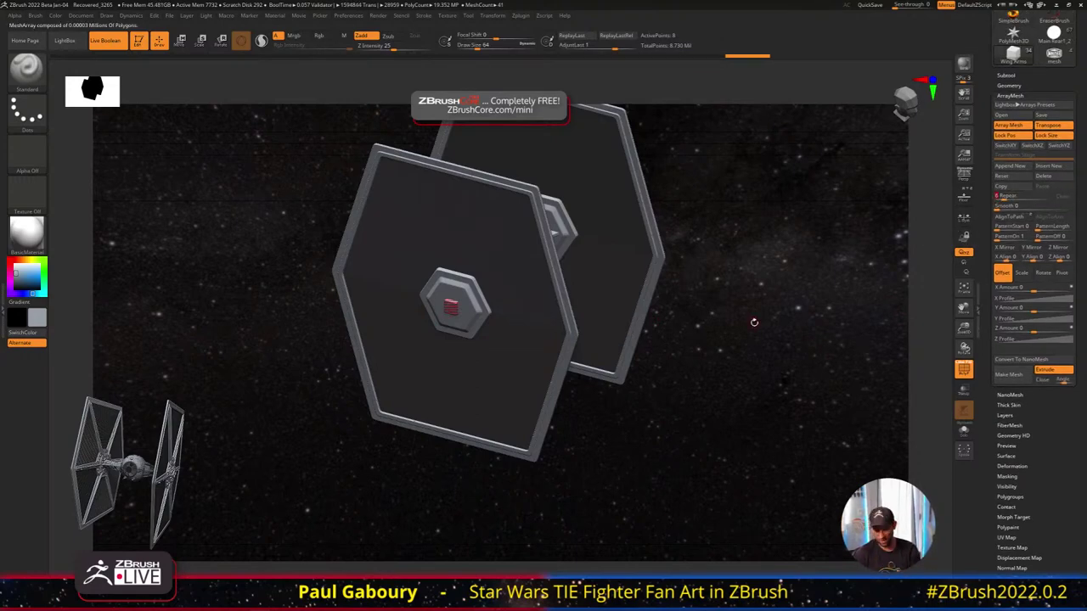
Try rotating the array's copies around the cube with the Transpose line in Rotate mode
key(w)
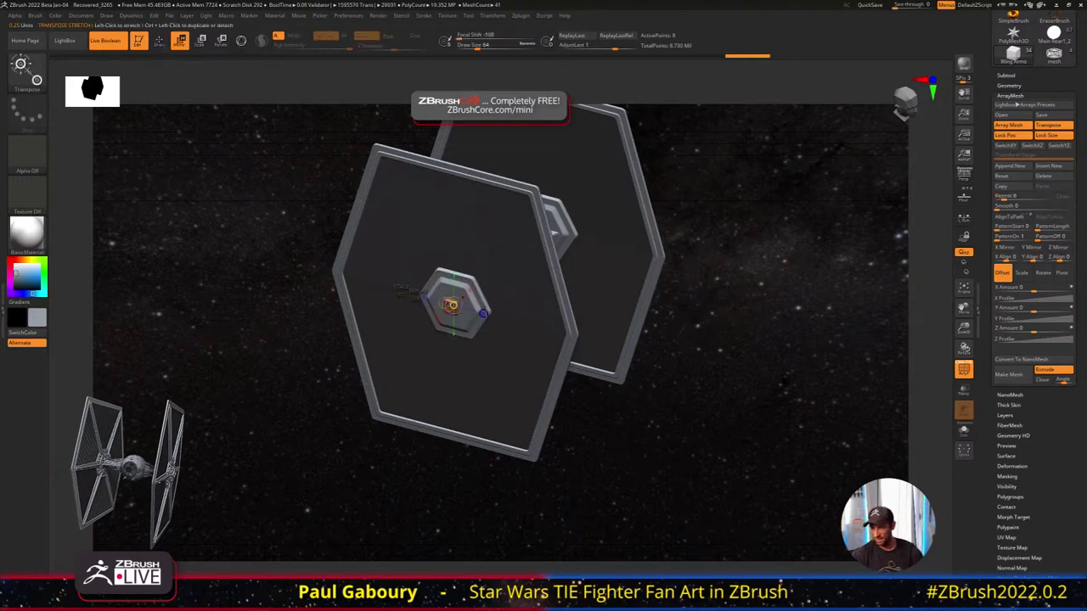
drag(459, 307, 513, 320)
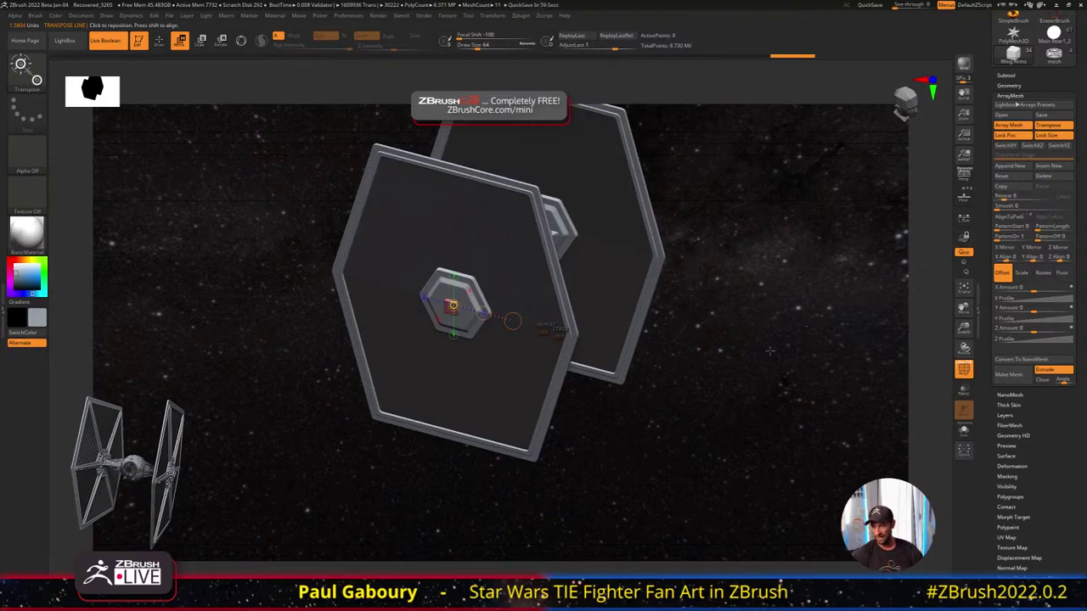
right_drag(727, 386, 754, 344)
alt+drag(754, 344, 742, 334)
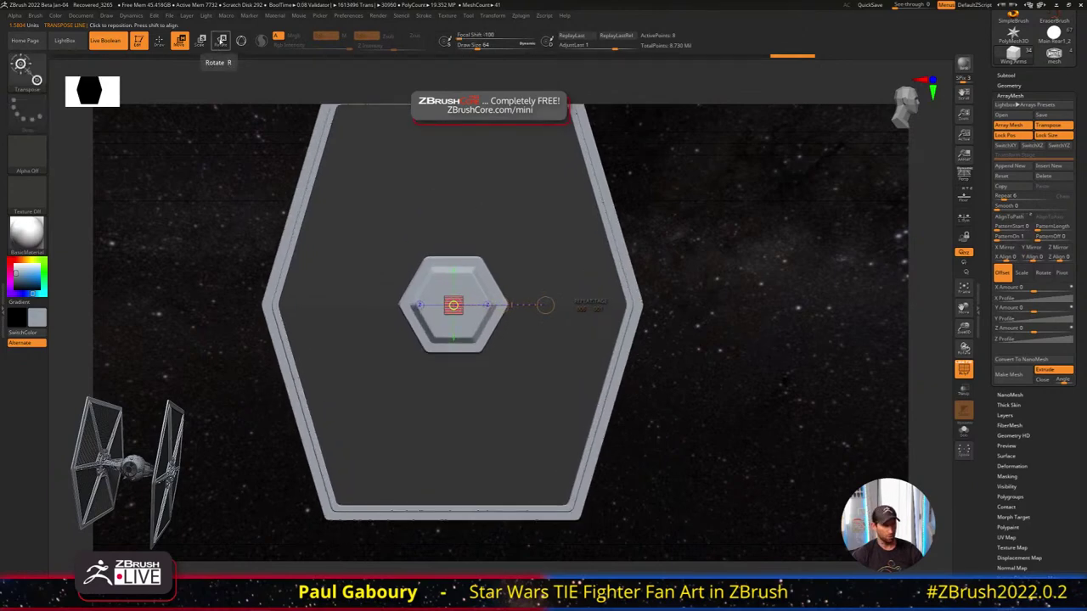
click(220, 39)
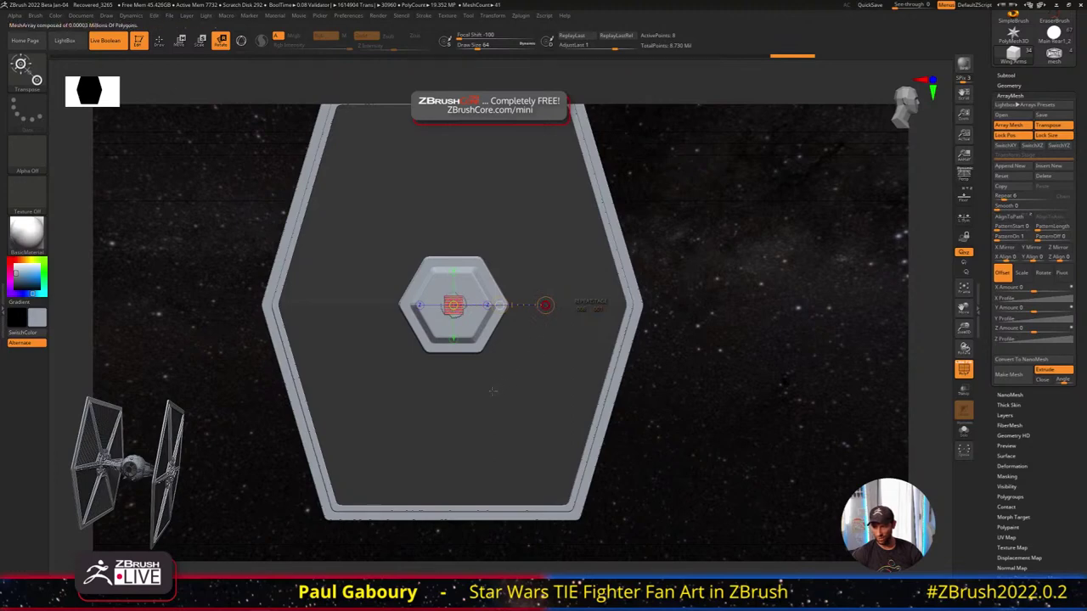
ctrl+right_drag(473, 327, 482, 399)
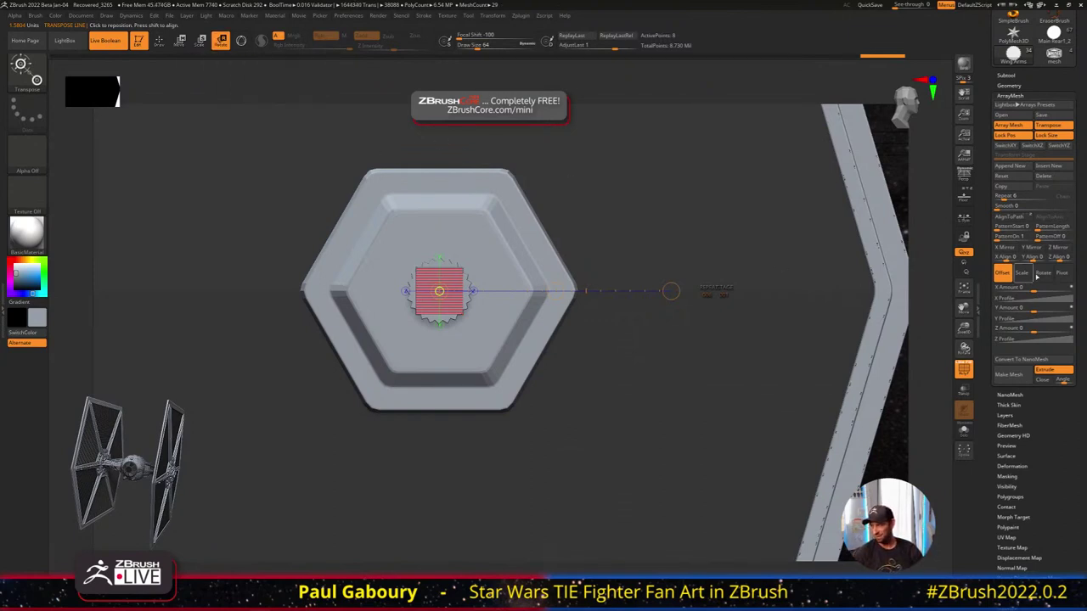
Set the array's Rotate X Amount to 360 and switch back to the Gizmo in Move mode
click(1042, 273)
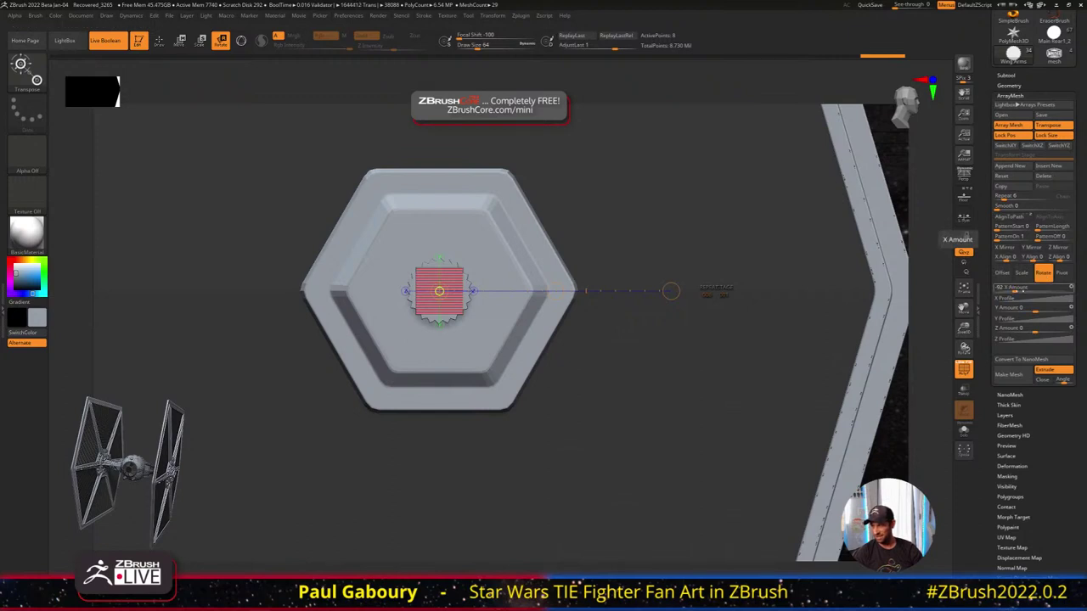
click(1014, 290)
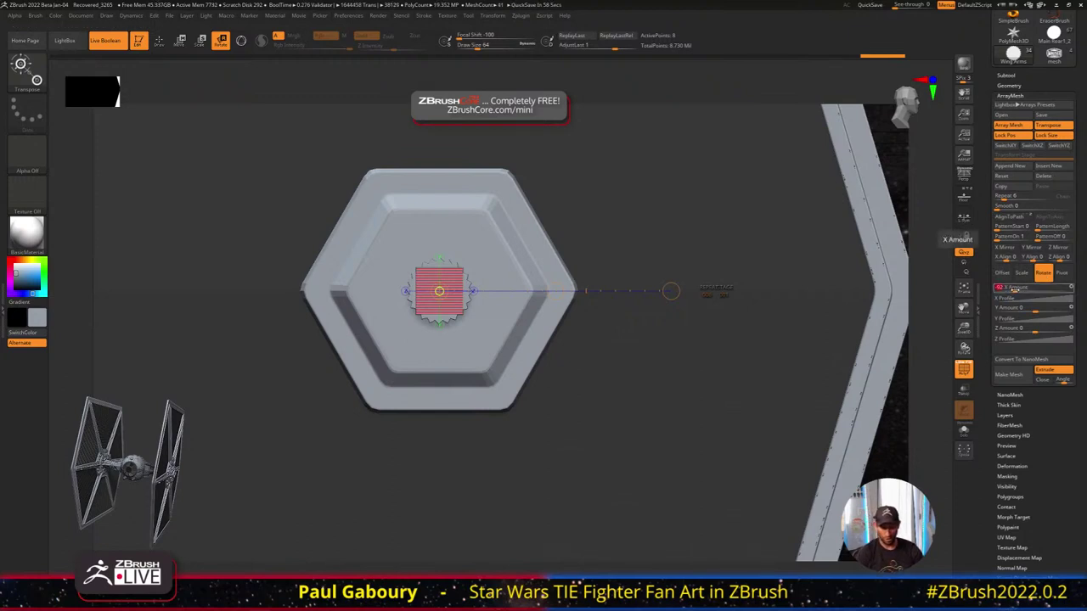
text(360)
key(Return)
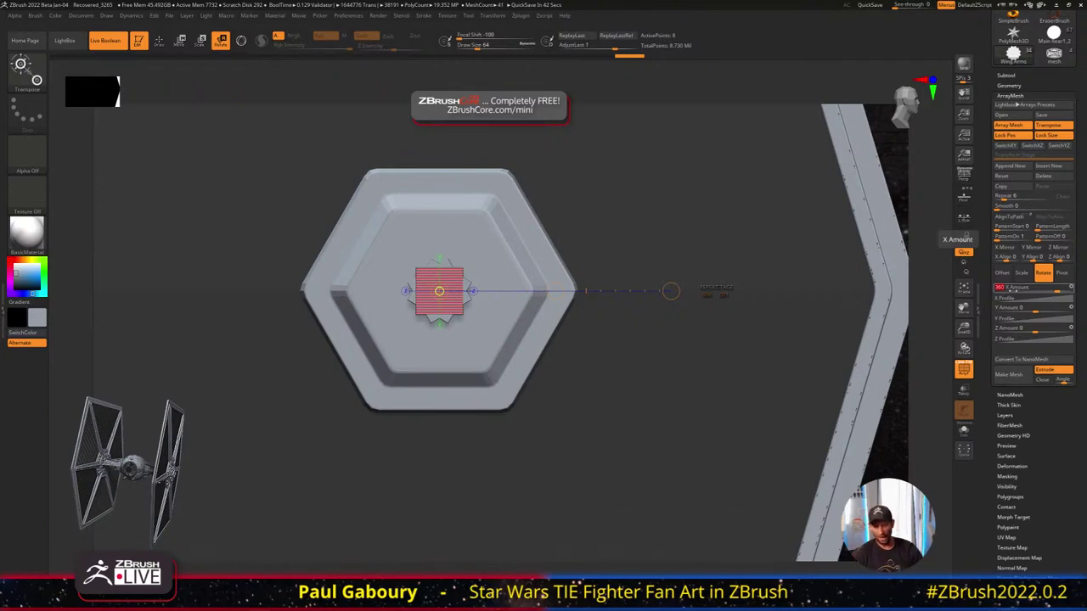
key(Return)
key(w)
key(y)
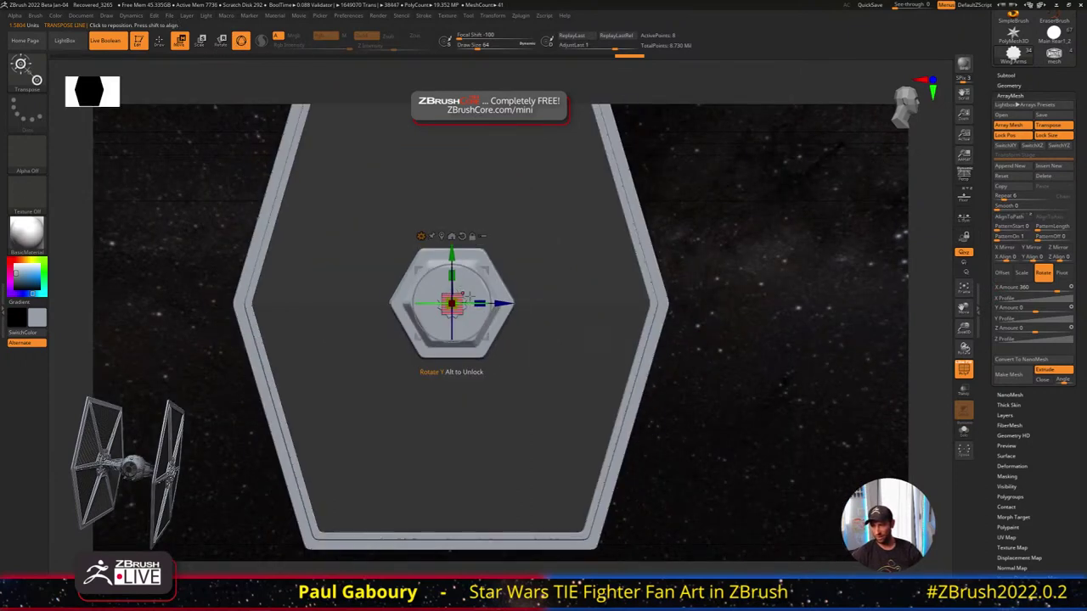
Try moving the cube vertically and sideways off the hub and stretching it, and undo each change
drag(451, 253, 465, 214)
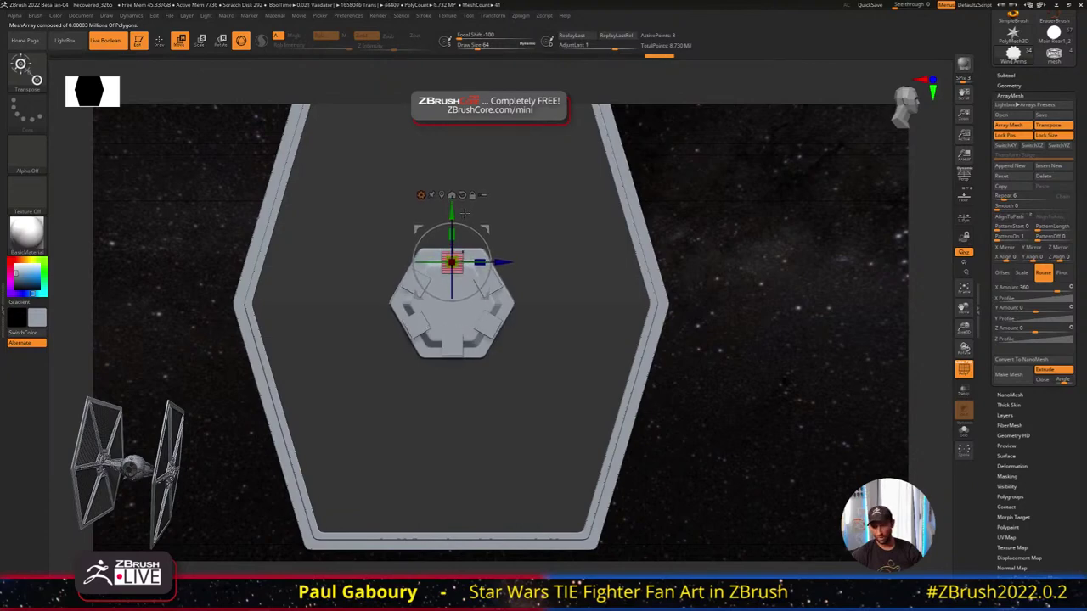
key(ctrl+z)
drag(497, 307, 455, 318)
alt+right_drag(569, 273, 448, 343)
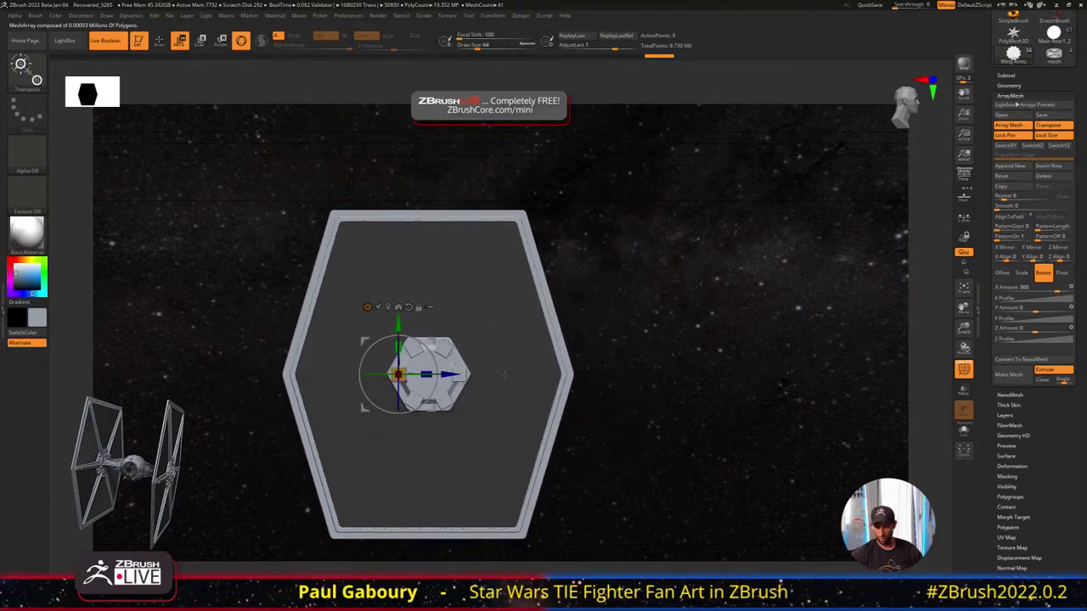
key(ctrl+z)
drag(435, 325, 436, 253)
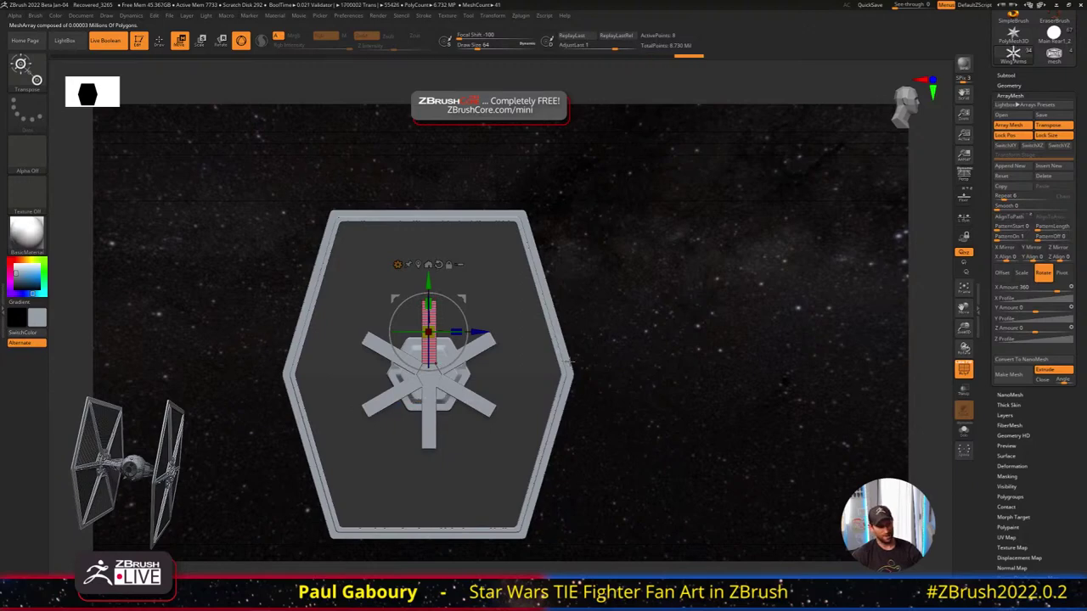
key(ctrl+z)
key(ctrl+z)
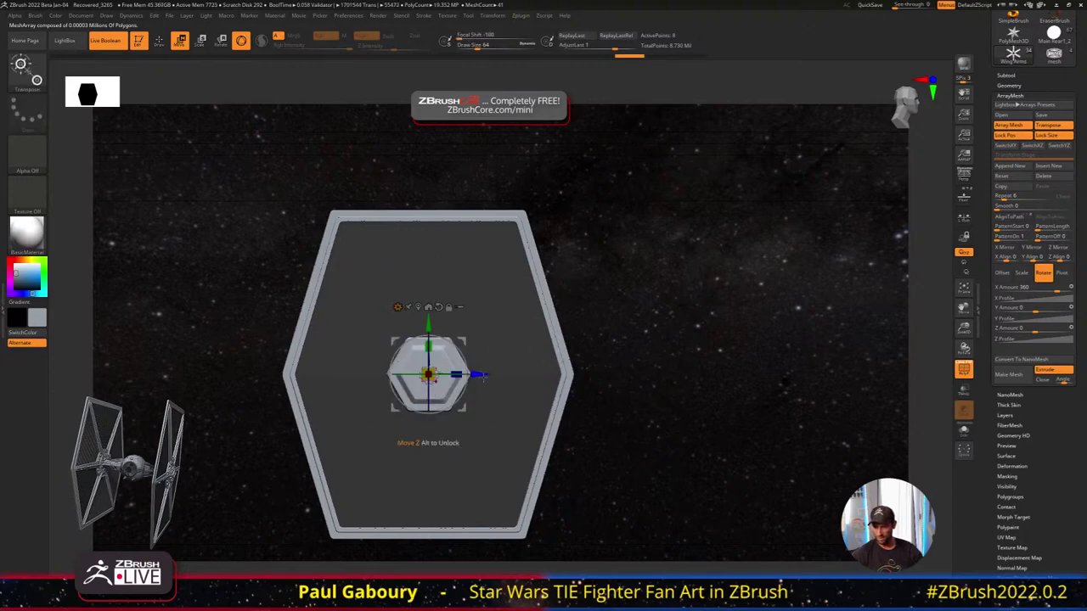
Move the cube along Z to the edge of the central hexagon and along X in toward the wing panel
drag(481, 376, 436, 375)
ctrl+right_drag(471, 395, 510, 369)
drag(376, 345, 386, 371)
right_drag(463, 386, 451, 348)
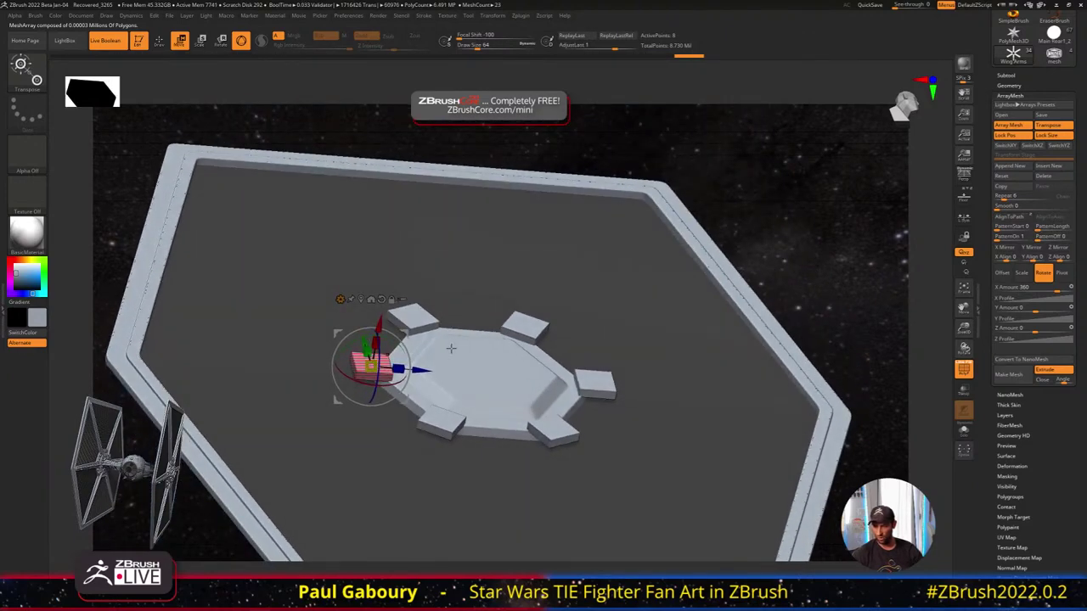
drag(380, 325, 378, 338)
mouse_move(508, 372)
ctrl+right_down()
mouse_move(504, 338)
mouse_move(490, 415)
mouse_move(515, 374)
mouse_move(500, 390)
ctrl+right_up()
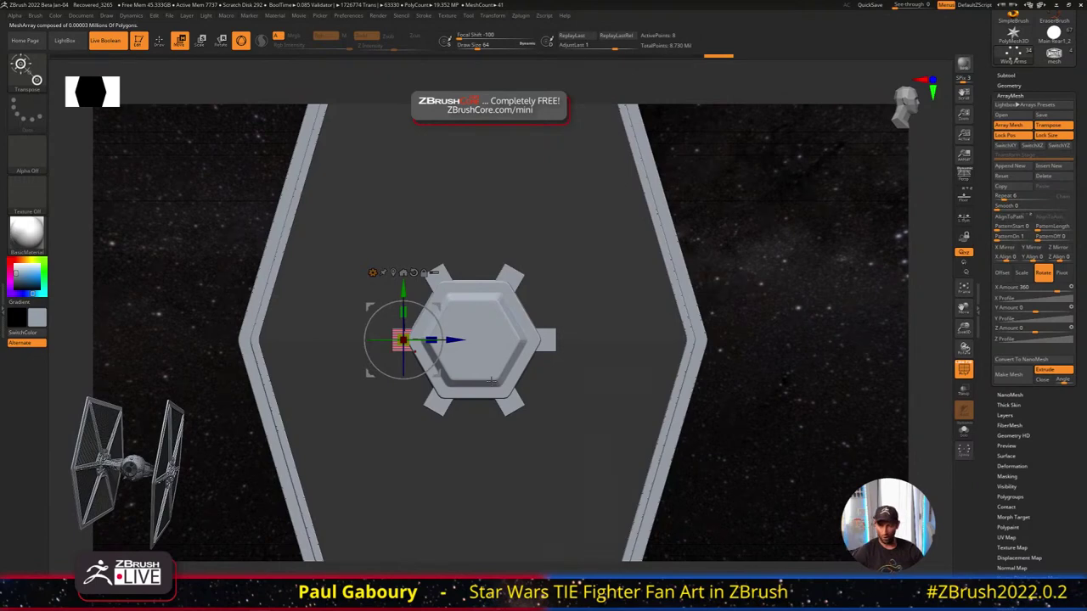
Isolate the Wing Arms array with Solo, place the Gizmo on the cube's hub-facing side, and show the whole ship again
click(964, 431)
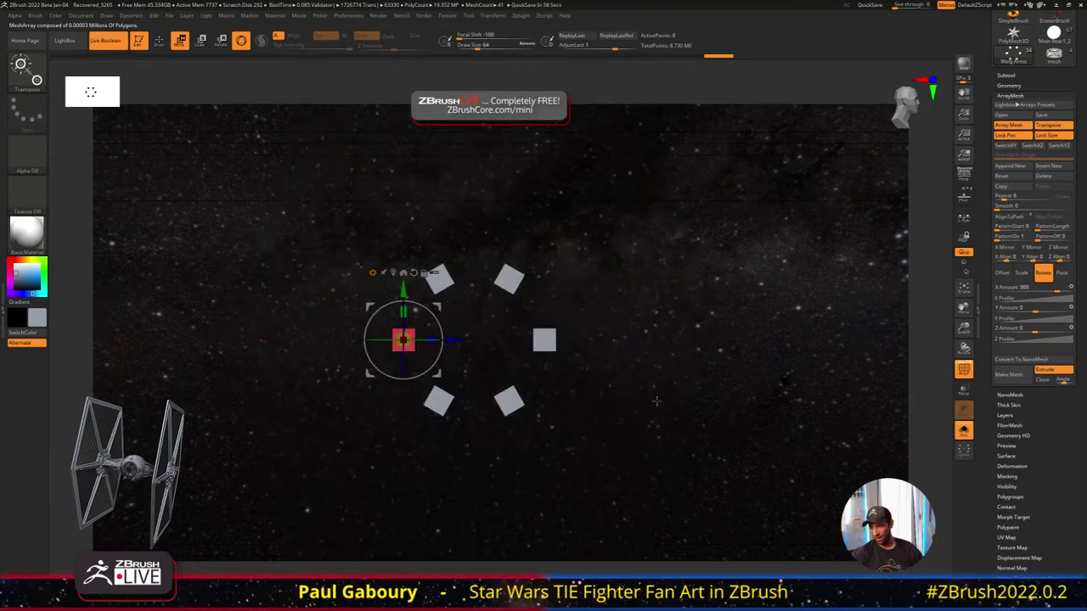
right_drag(552, 367, 622, 387)
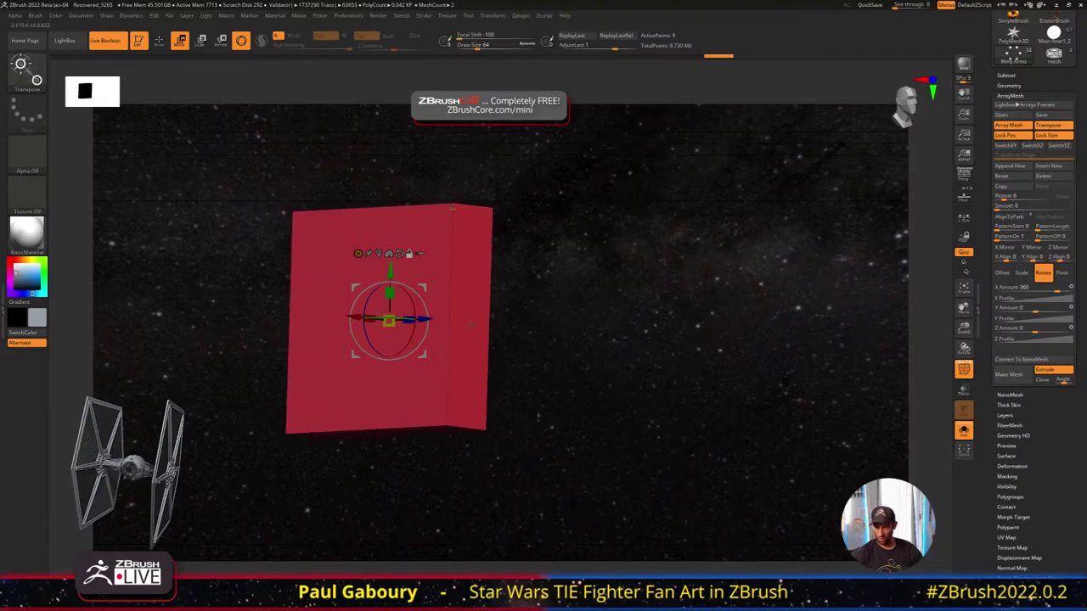
click(472, 325)
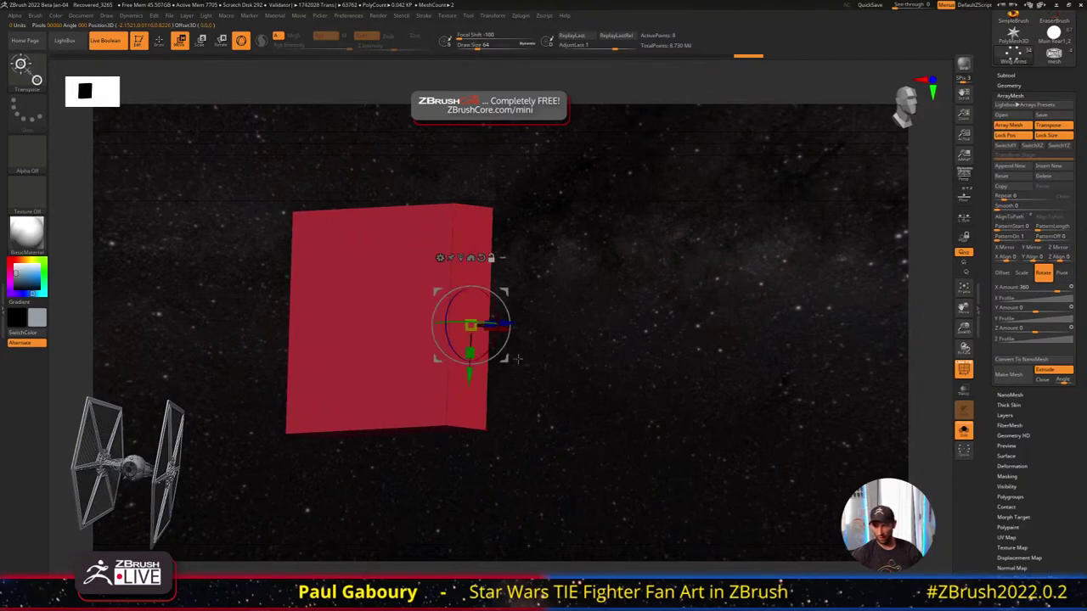
shift+right_drag(645, 351, 674, 355)
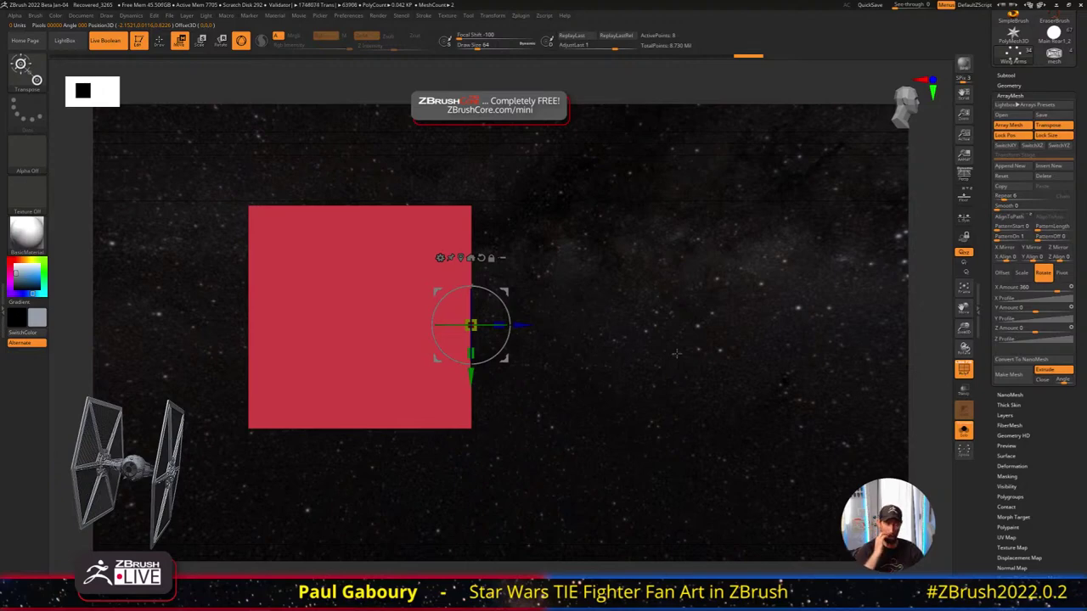
ctrl+right_drag(677, 353, 663, 364)
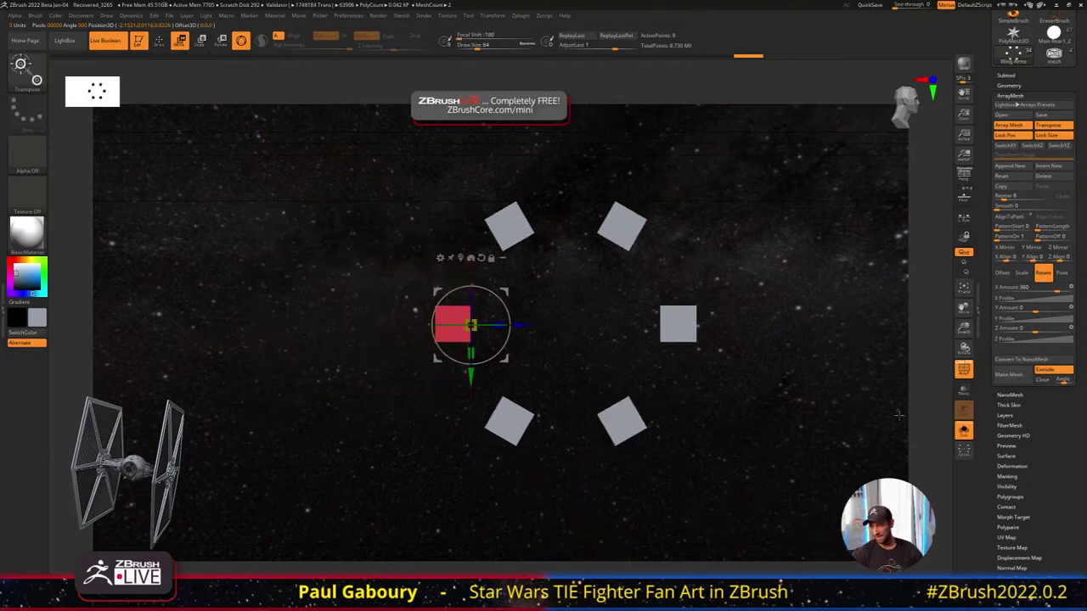
click(968, 437)
Stretch the cube along Z into a long arm, outward from its inner face and in both directions with the Gizmo centred
drag(499, 332, 585, 344)
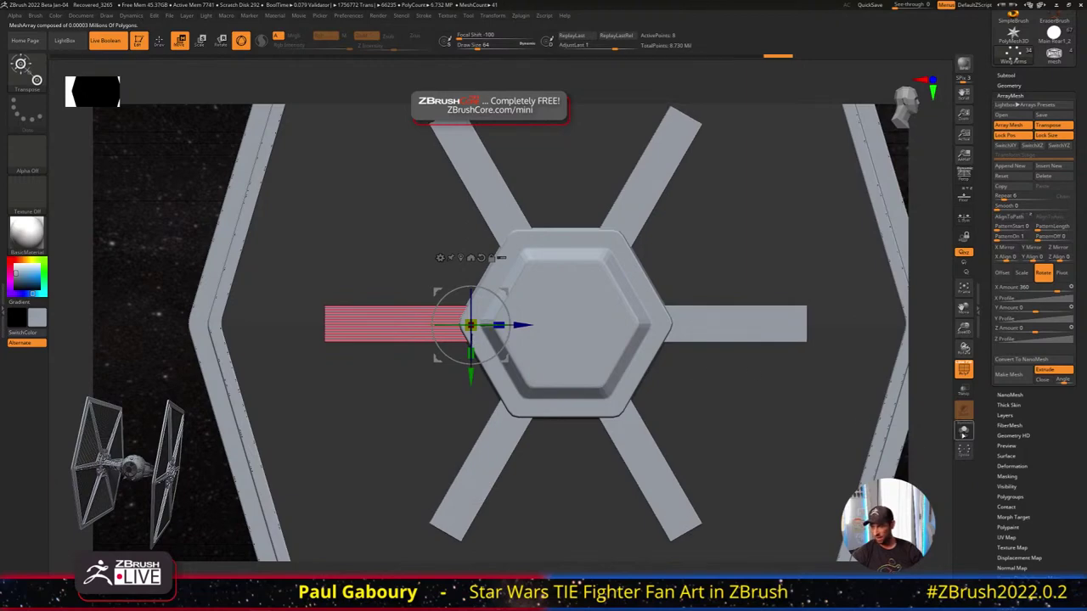
click(963, 434)
drag(499, 326, 459, 352)
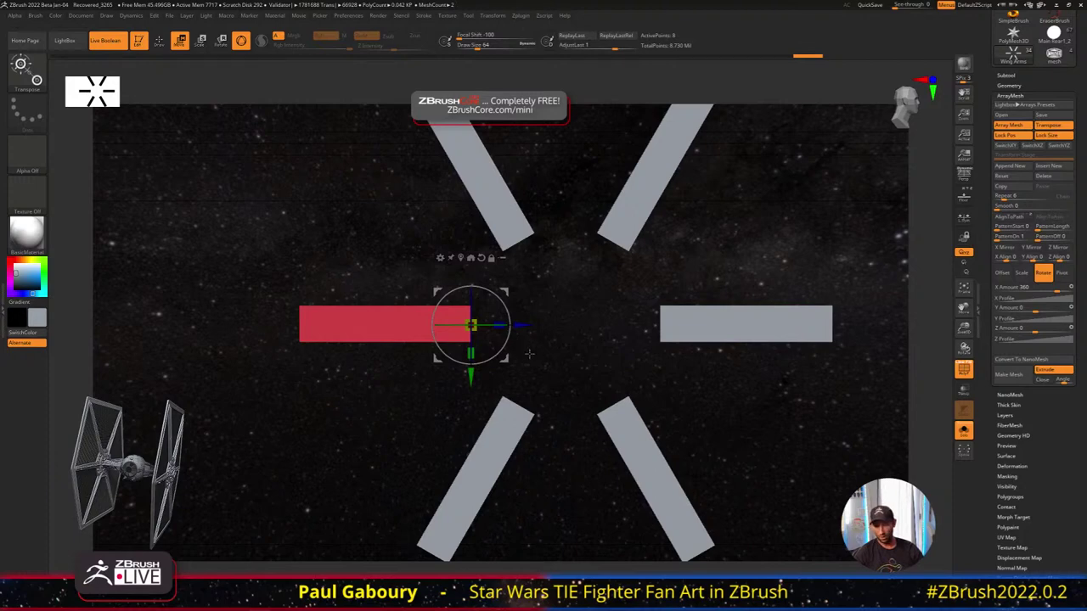
alt+drag(522, 327, 468, 328)
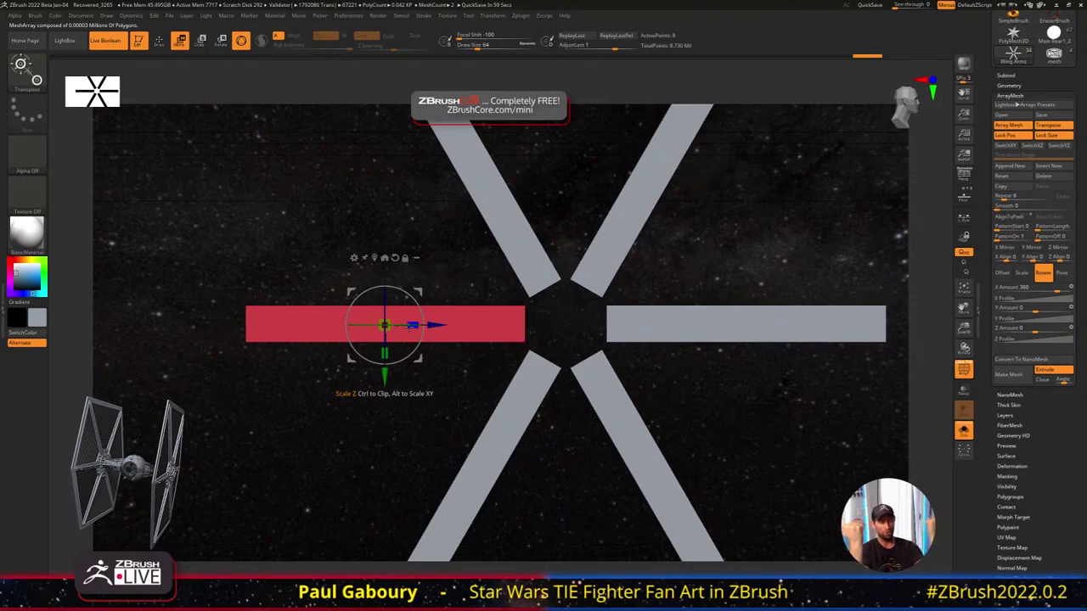
Undo the centred stretch and lengthen the arm along Z from its hub-facing end until it meets the wing frame
key(ctrl+z)
alt+click(448, 332)
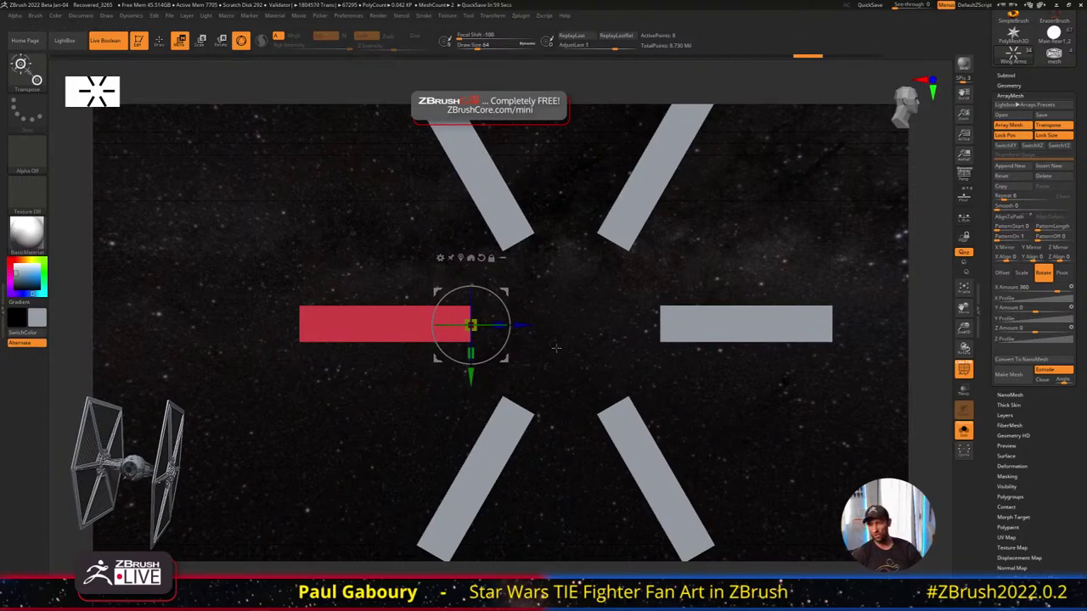
ctrl+right_drag(557, 348, 550, 407)
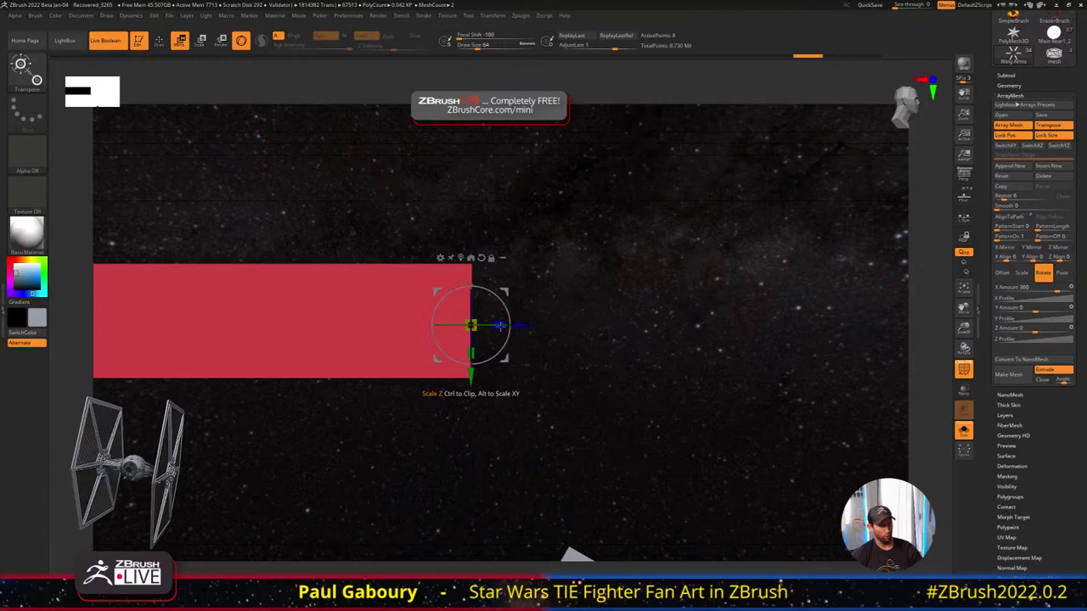
drag(500, 325, 533, 327)
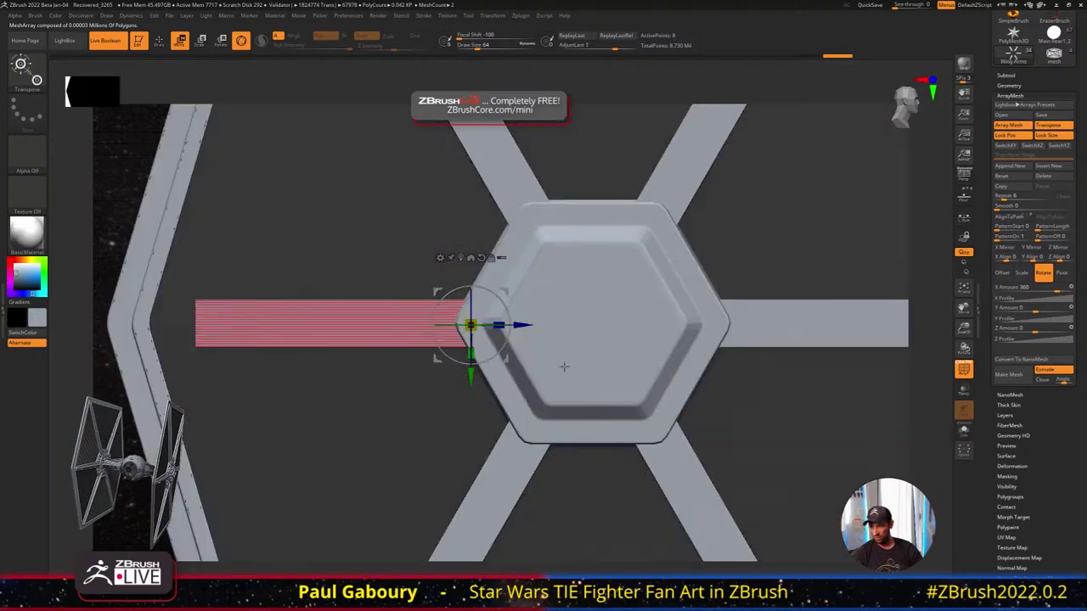
ctrl+right_drag(563, 367, 540, 349)
drag(499, 340, 512, 343)
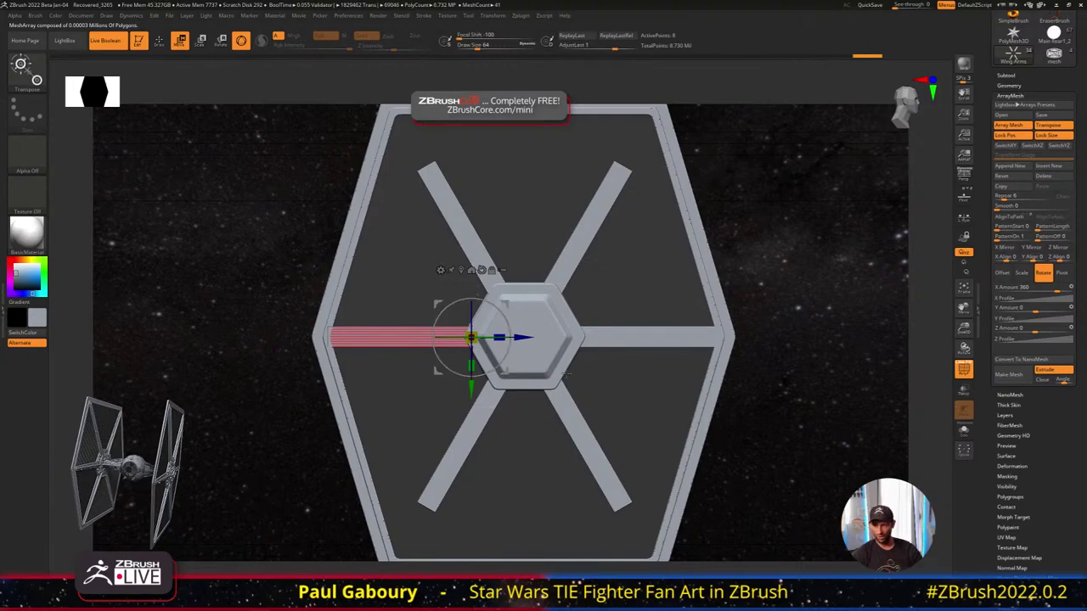
Inspect where the arm meets the wing frame with the PolyFrame display hidden, and turn PolyFrame back on
alt+right_drag(566, 375, 462, 344)
ctrl+right_drag(474, 367, 432, 383)
drag(433, 315, 420, 339)
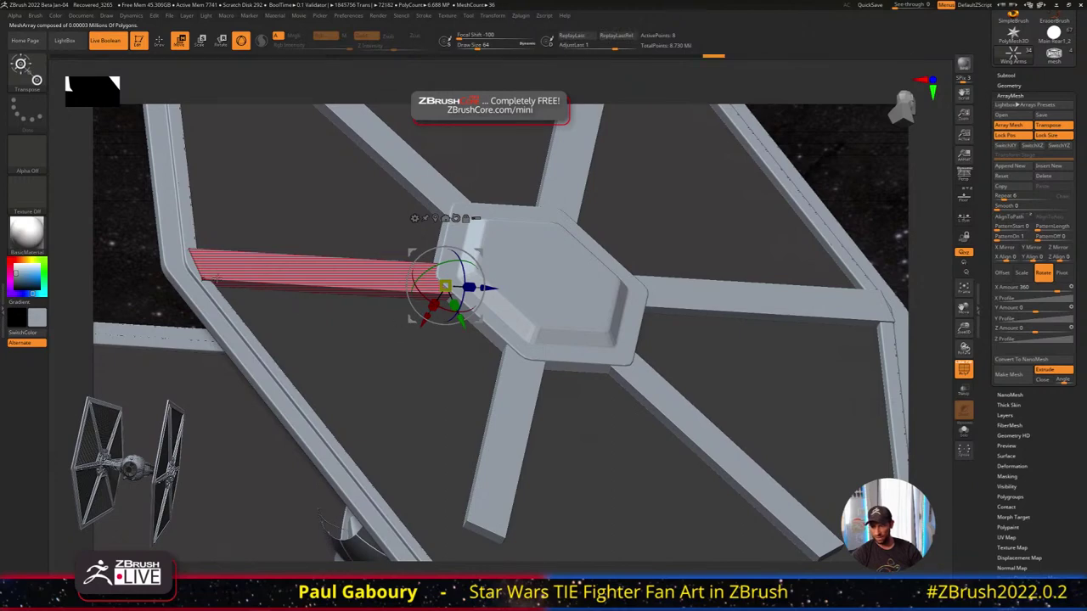
key(shift+f)
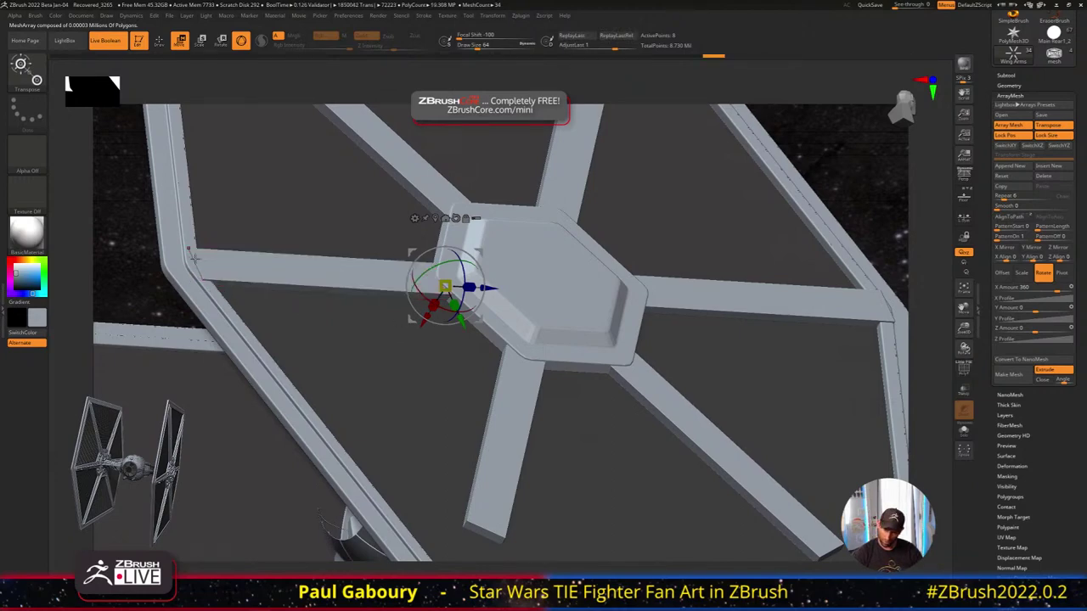
ctrl+right_drag(203, 281, 406, 345)
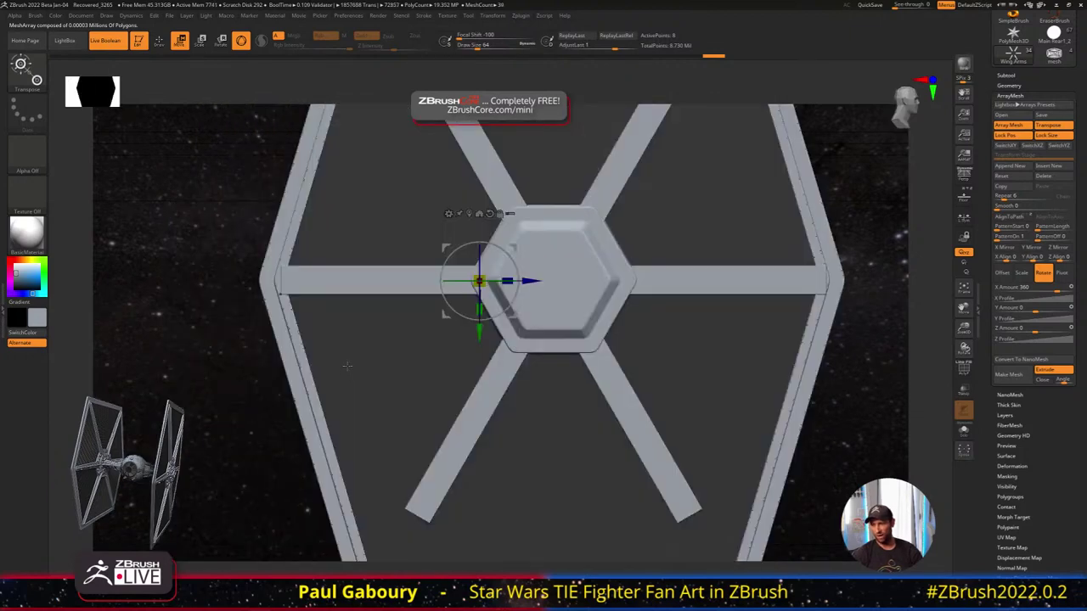
key(shift+f)
Mask the arm except its outer end, narrow that end along Y into a taper, and clear the mask
ctrl+right_drag(614, 402, 576, 336)
mouse_move(784, 454)
ctrl+mouse_down()
mouse_move(527, 283)
mouse_move(415, 179)
mouse_move(413, 162)
mouse_move(430, 172)
mouse_move(420, 155)
mouse_move(430, 167)
ctrl+mouse_up()
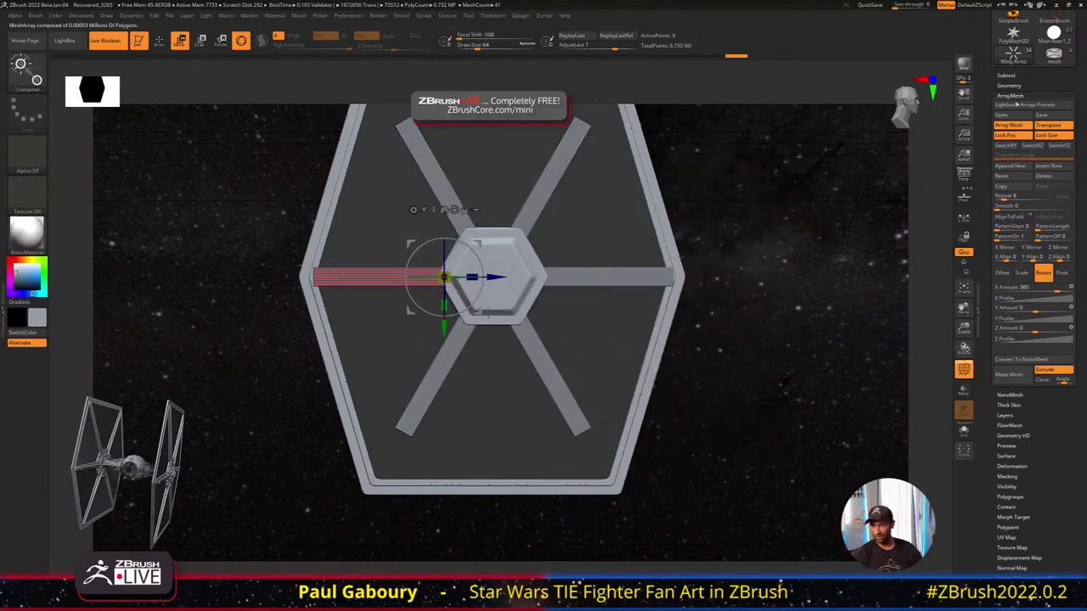
mouse_move(444, 307)
mouse_down()
mouse_move(445, 297)
mouse_move(449, 307)
mouse_up()
mouse_move(748, 443)
alt+mouse_down()
mouse_move(746, 408)
mouse_move(765, 432)
alt+mouse_up()
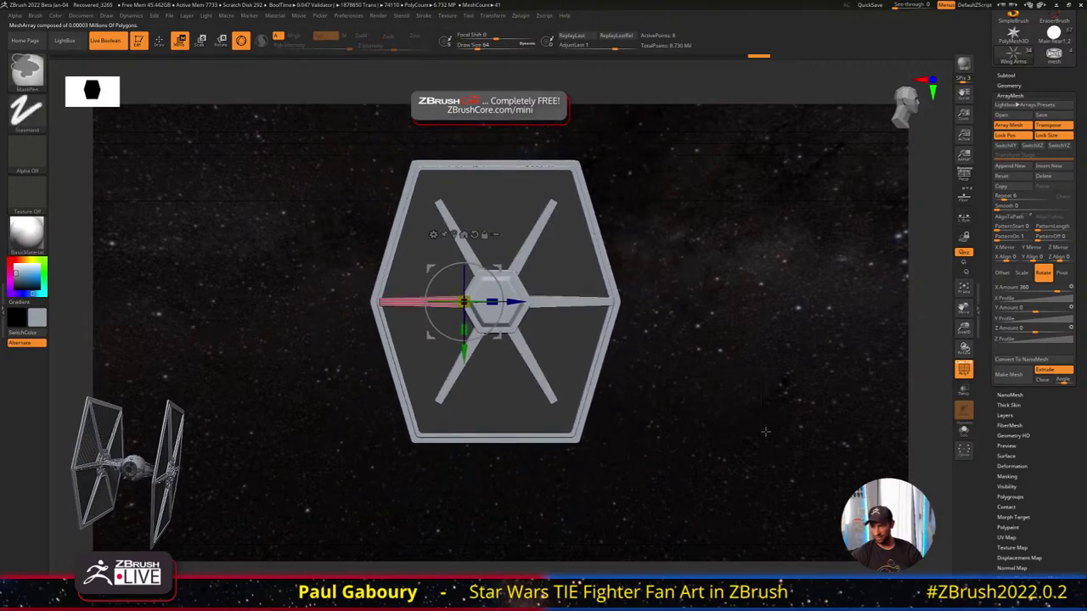
mouse_move(739, 380)
alt+right_down()
mouse_move(715, 354)
mouse_move(741, 383)
alt+right_up()
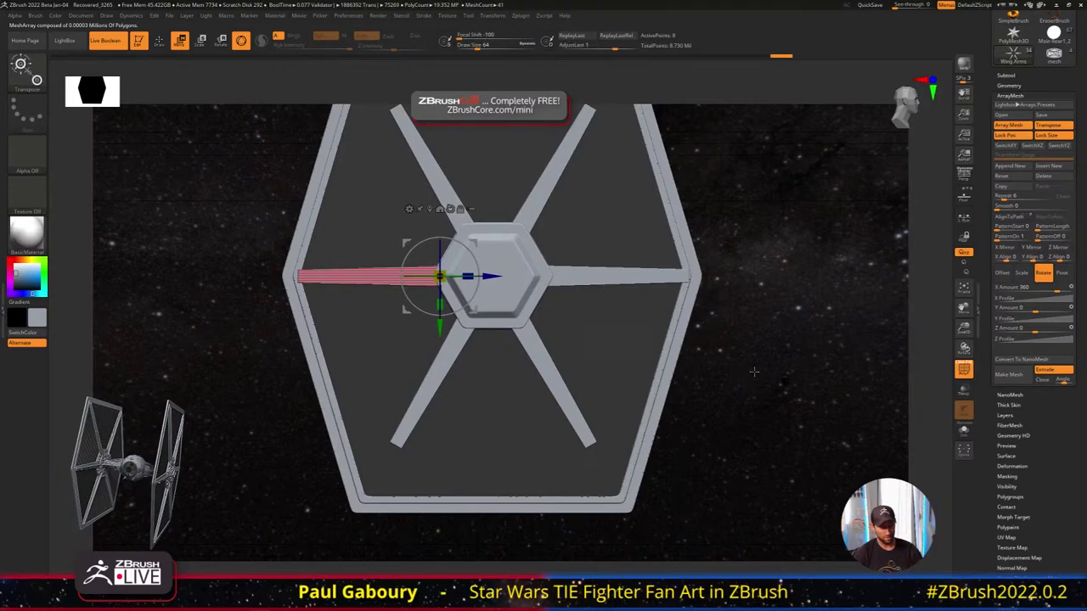
Isolate the tapered Wing Arms array with Solo and switch to the ZModeler brush
click(964, 432)
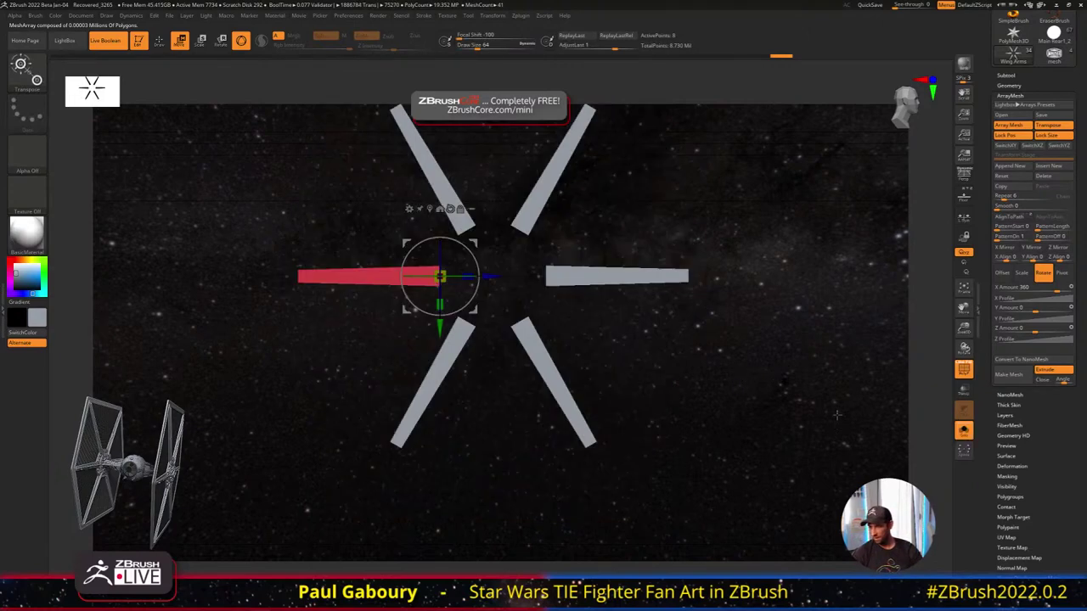
ctrl+right_drag(683, 384, 614, 328)
alt+right_drag(614, 329, 652, 375)
key(q)
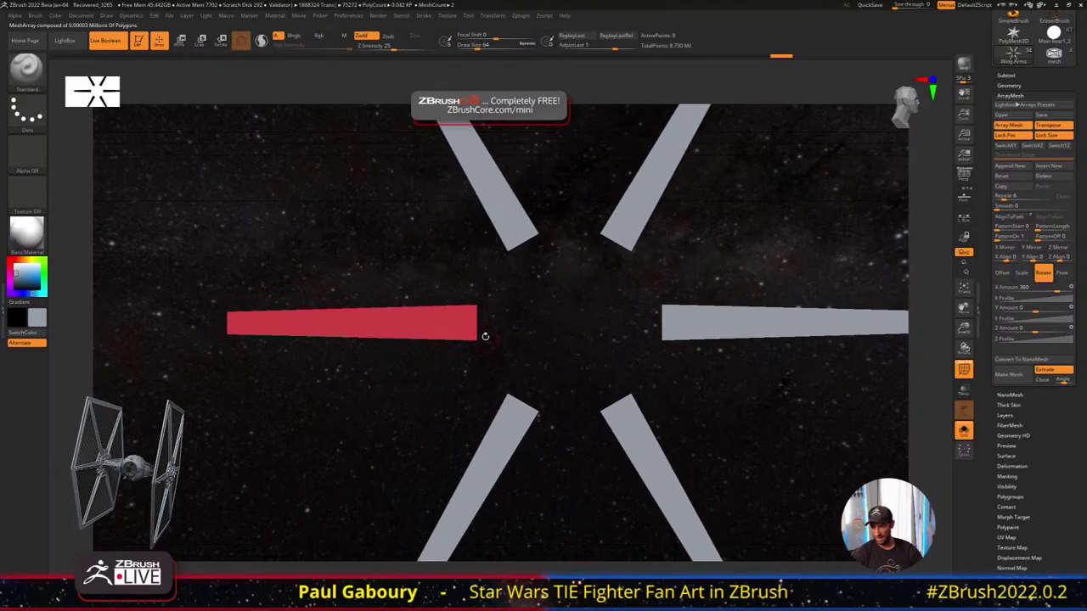
key(b)
key(z)
key(m)
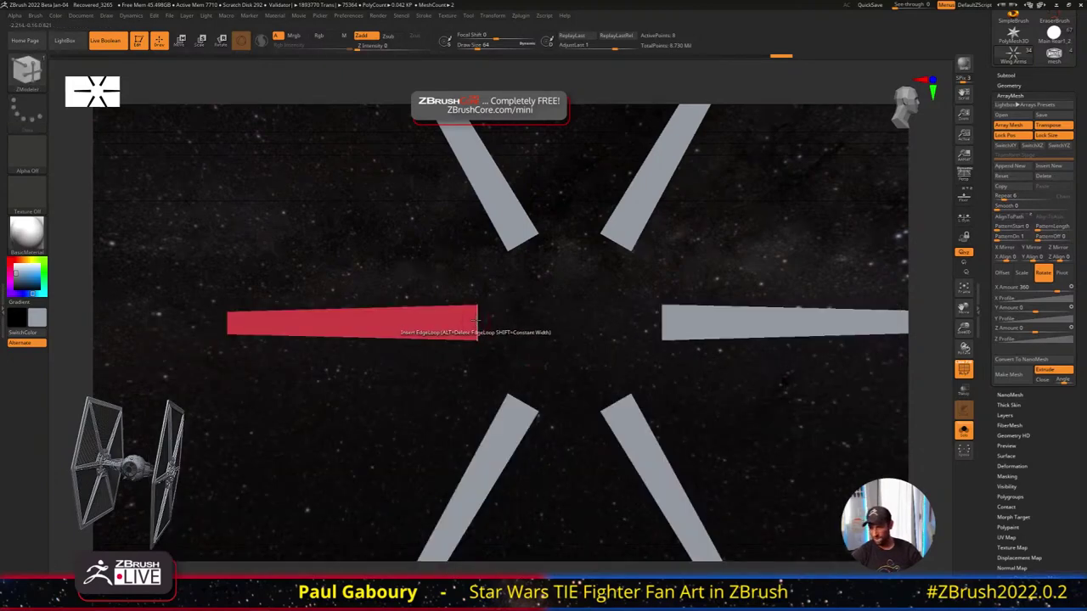
Set the ZModeler edge action to Insert Multiple EdgeLoops with Specified Resolution and Keep Polygroup, and insert one centred loop lengthwise along the arm
key(space)
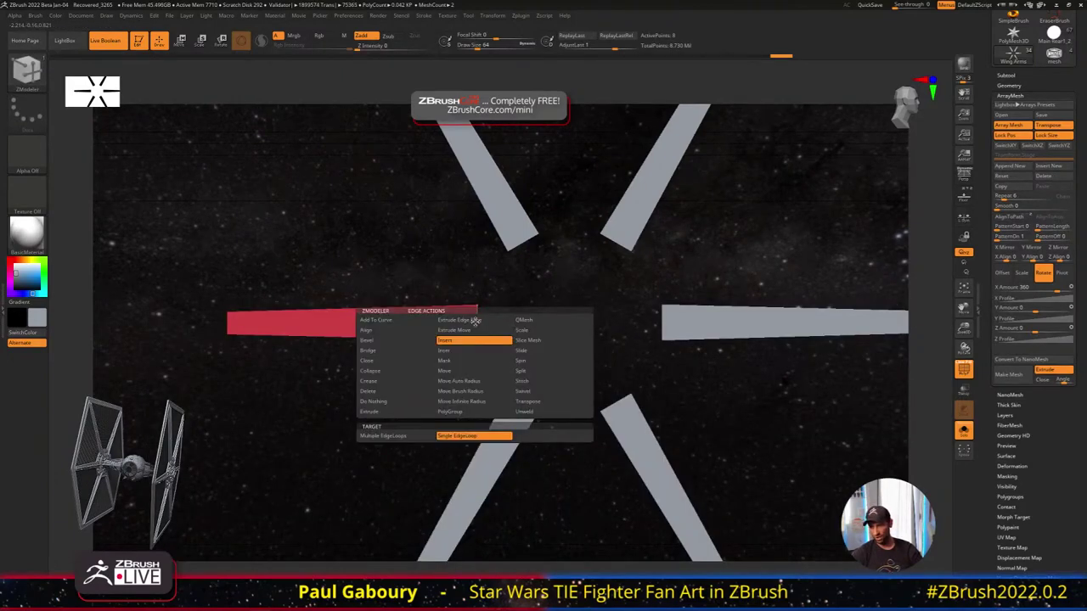
click(407, 436)
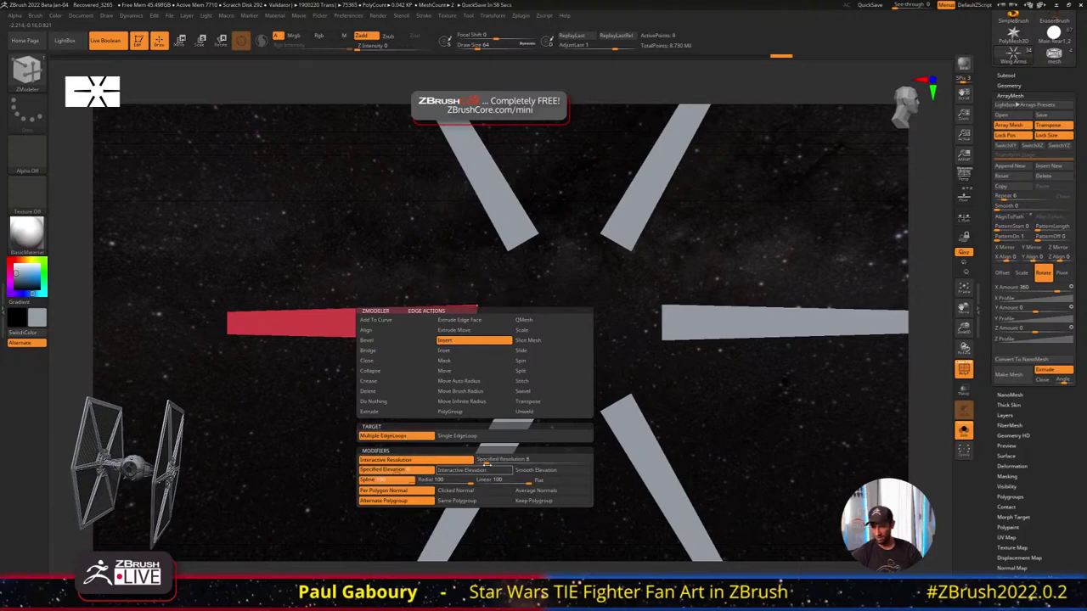
click(488, 462)
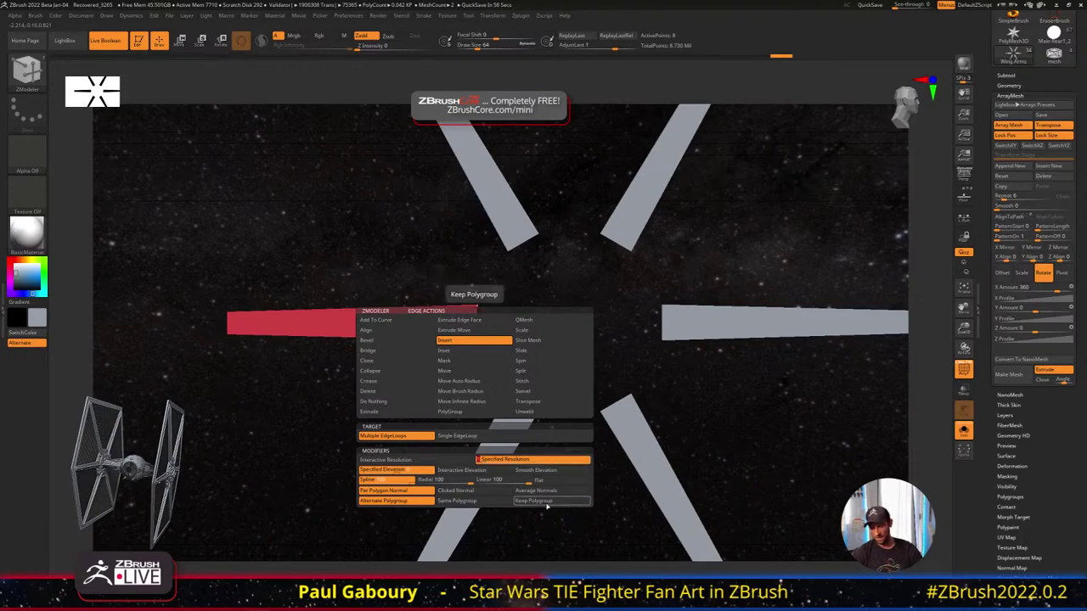
click(548, 502)
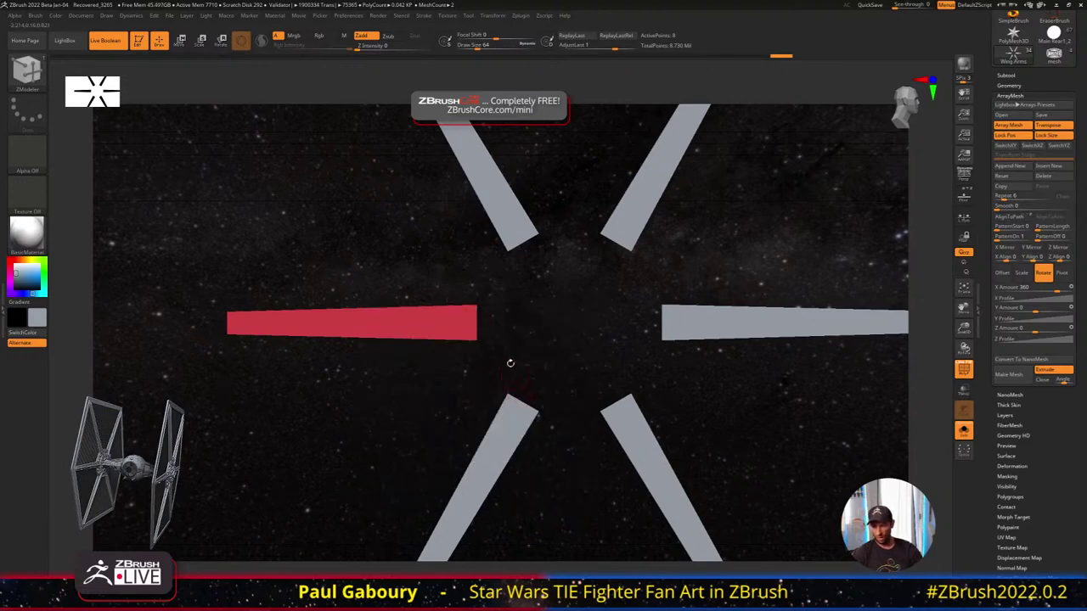
click(479, 329)
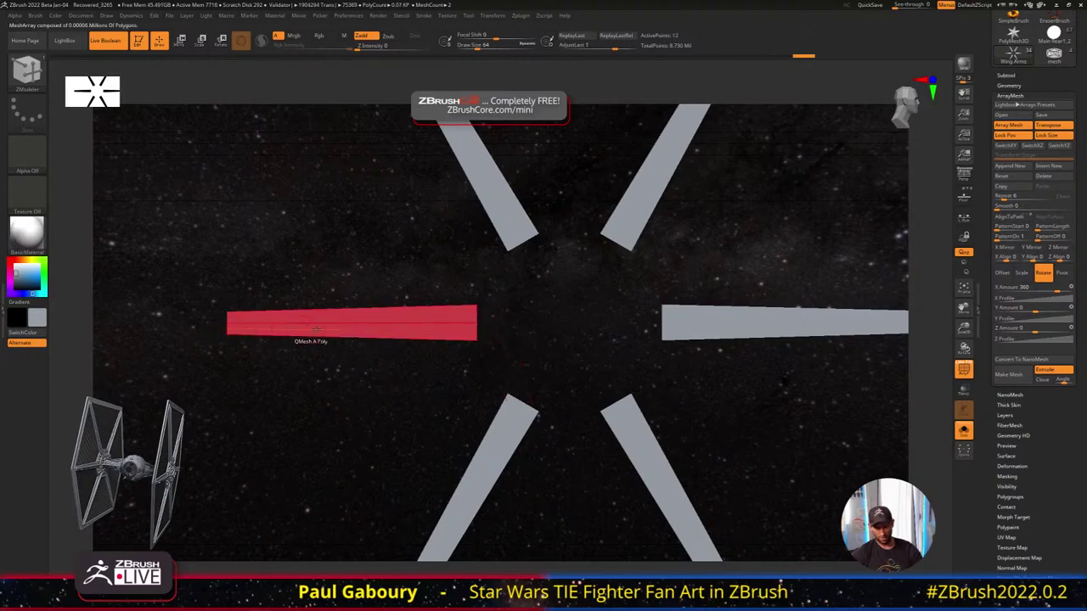
drag(531, 327, 464, 347)
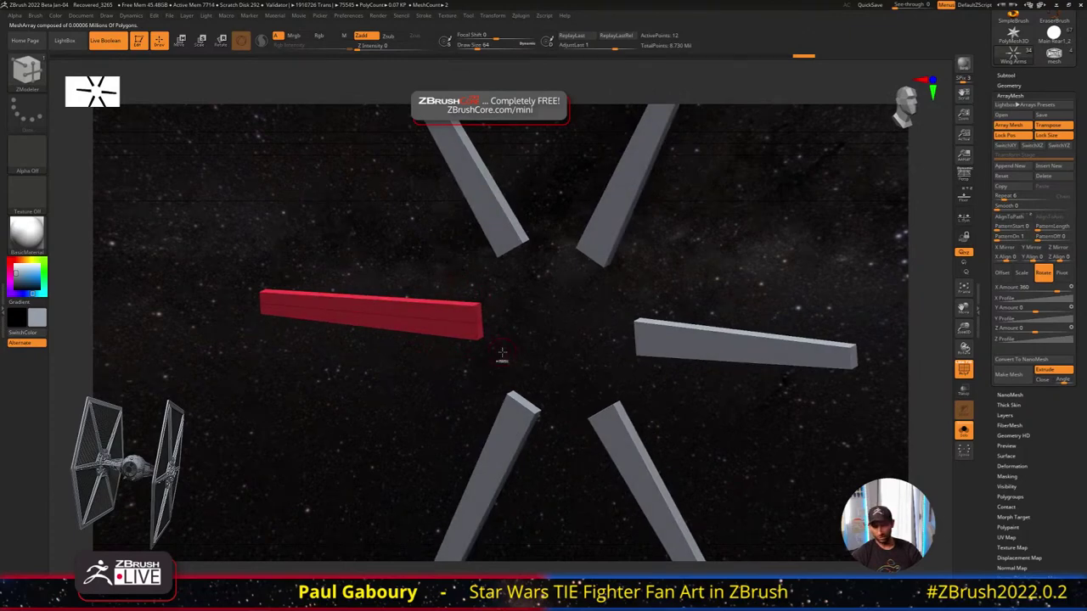
Undo the lengthwise edge loop and insert it again through the arm's centre, with the split faces in a separate polygroup
key(space)
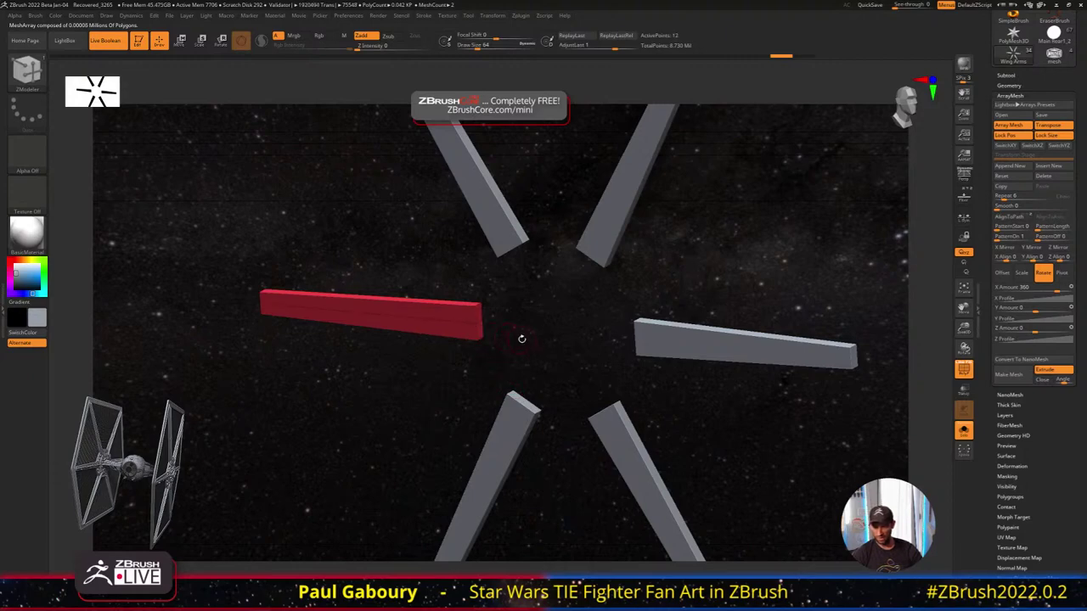
key(space)
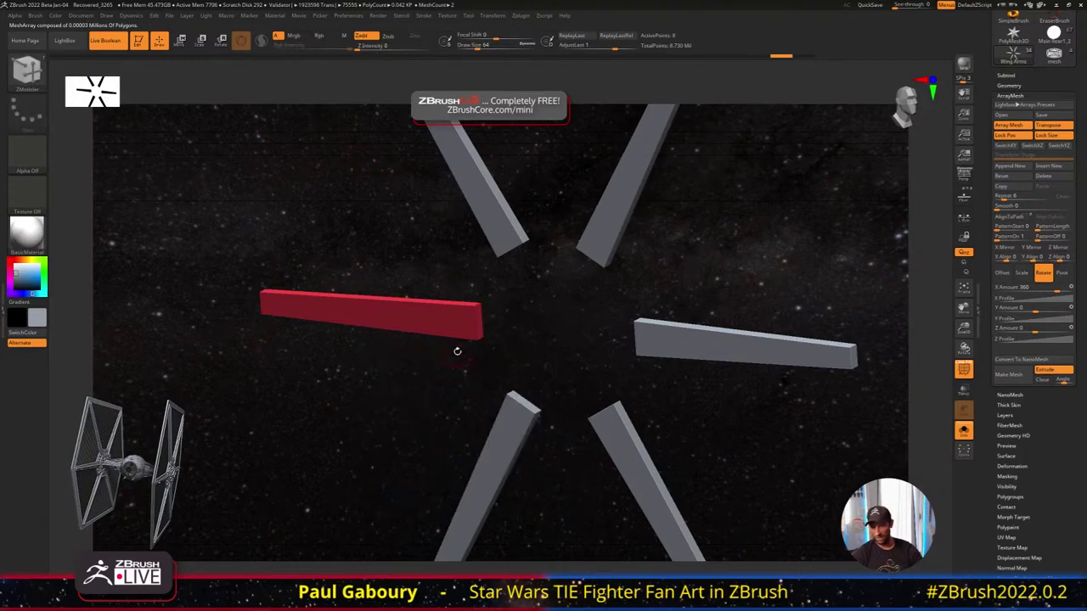
click(473, 323)
right_drag(473, 325, 483, 351)
drag(482, 350, 509, 318)
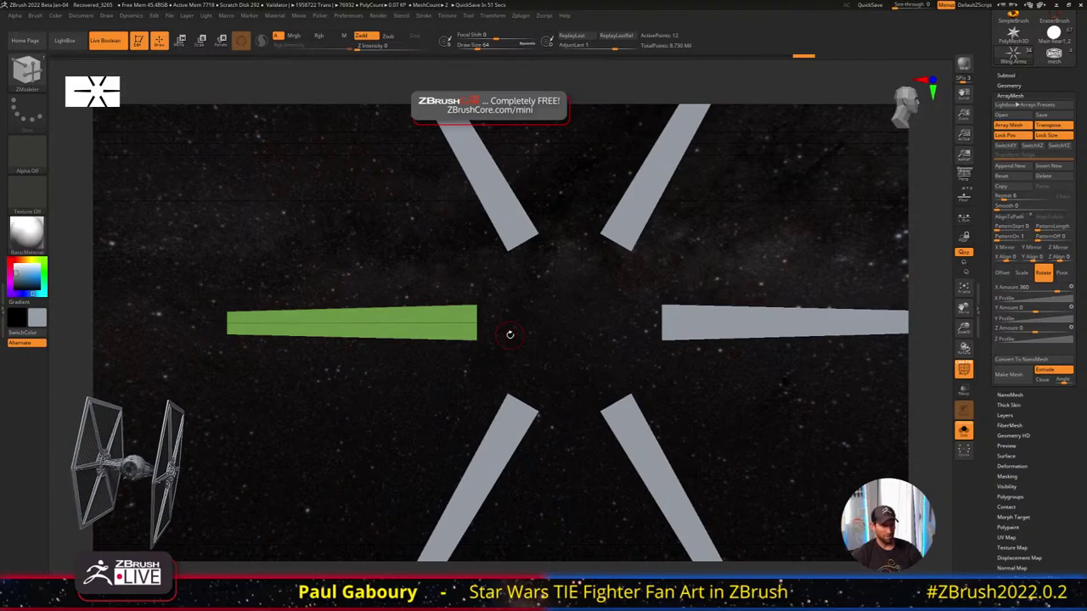
Bring up the Gizmo at the arm's hub-facing end and reset its orientation to line up with the arm
key(w)
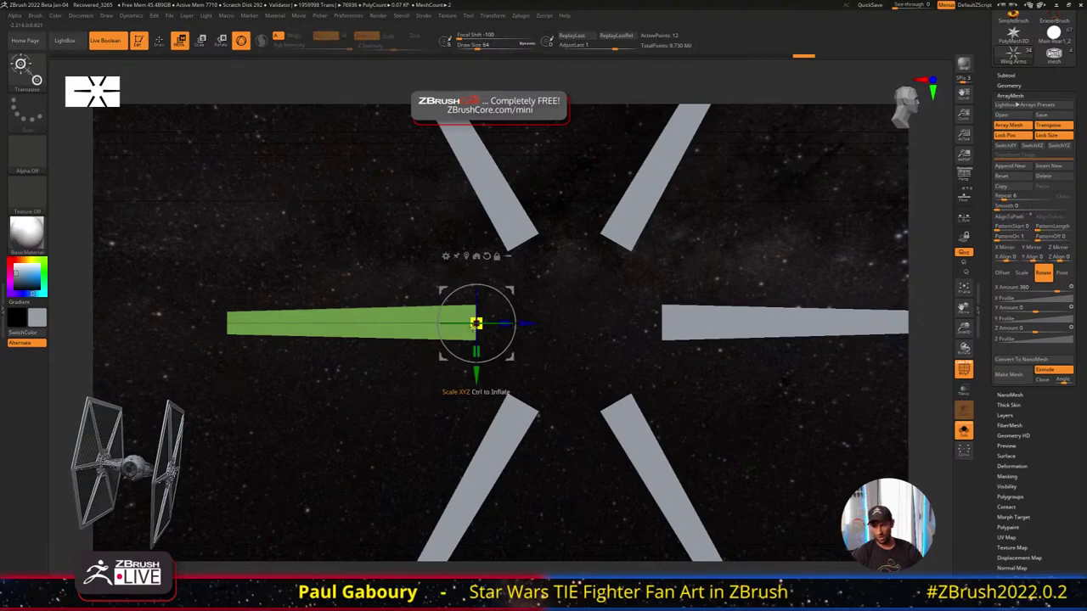
right_drag(441, 304, 460, 315)
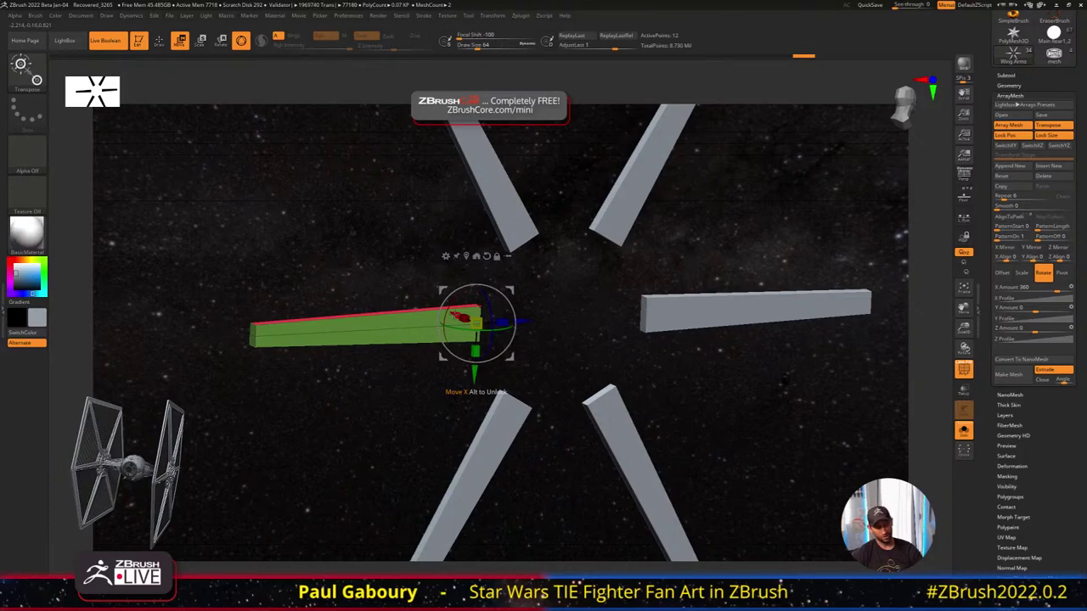
alt+click(487, 257)
shift+right_drag(539, 307, 550, 361)
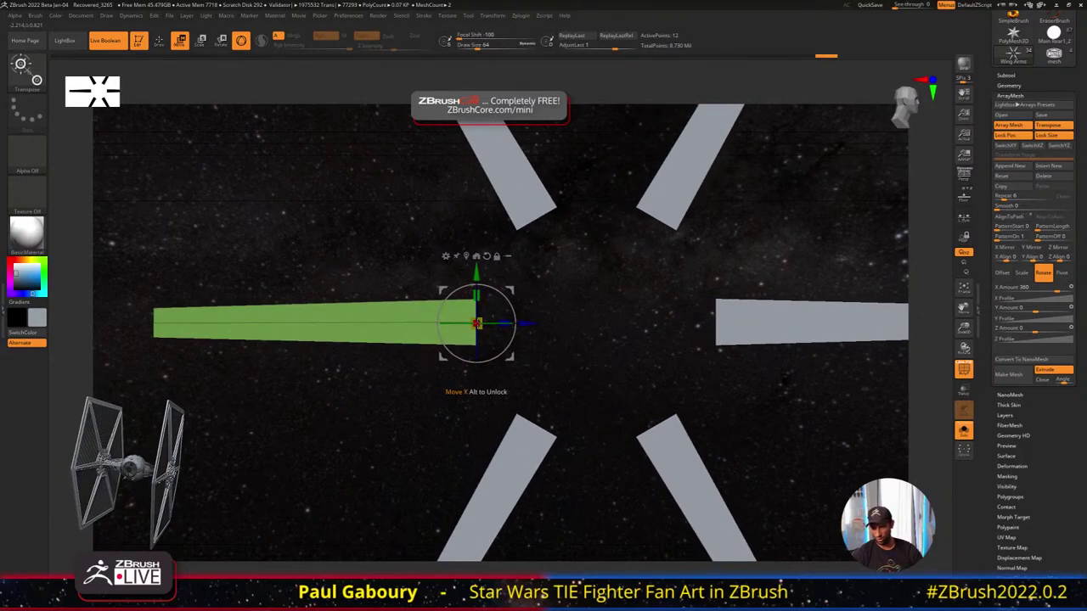
drag(478, 324, 455, 326)
drag(327, 324, 289, 324)
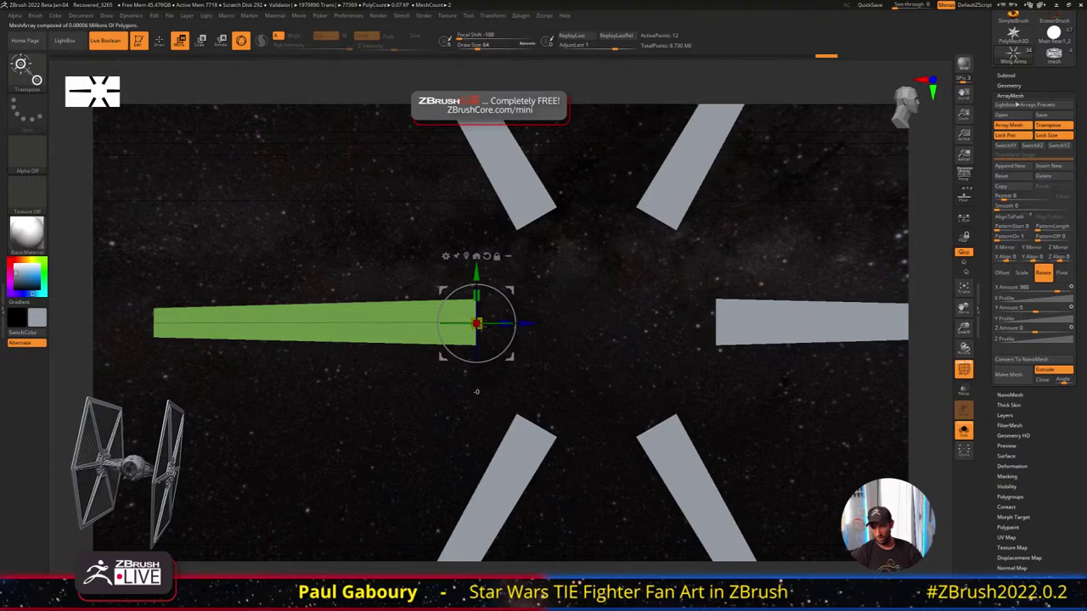
drag(557, 396, 484, 327)
key(ctrl+z)
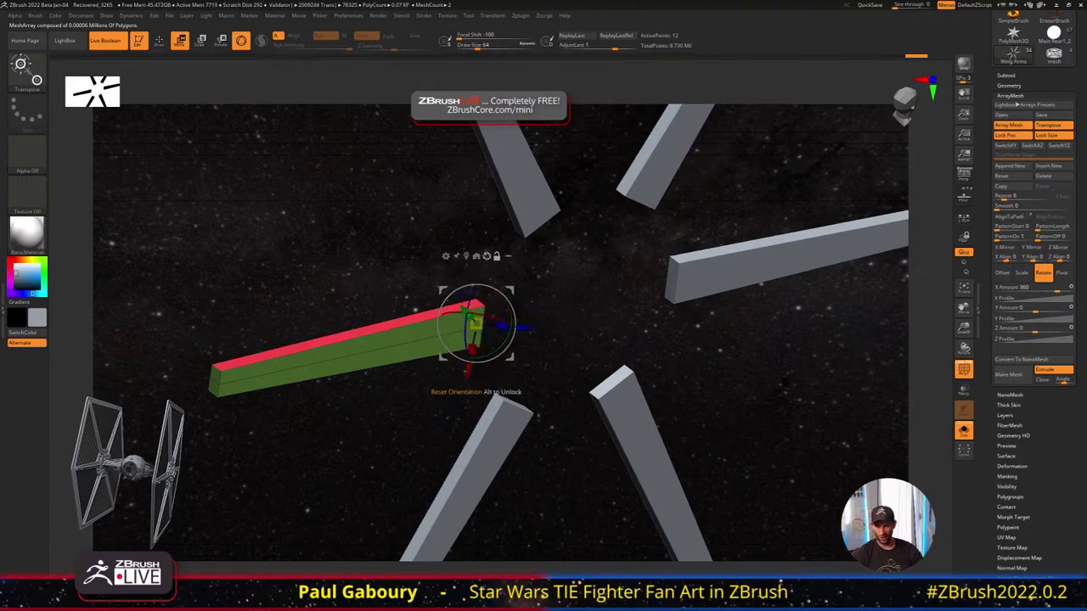
alt+click(486, 257)
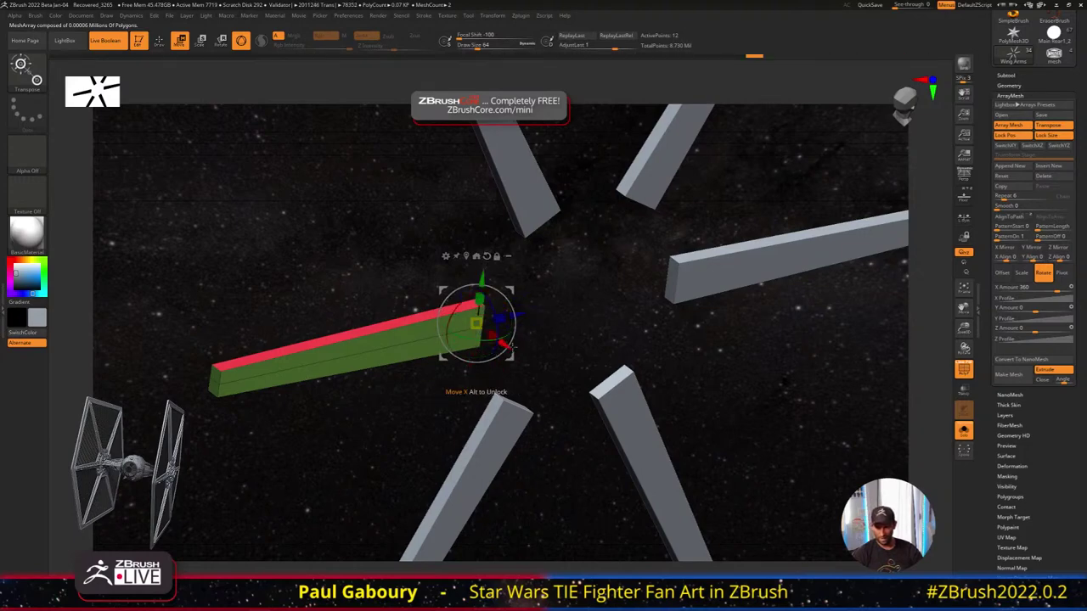
Mask all but the centre points of the arm's outer end and move them outward along Z into a shallow point
shift+drag(576, 362, 426, 346)
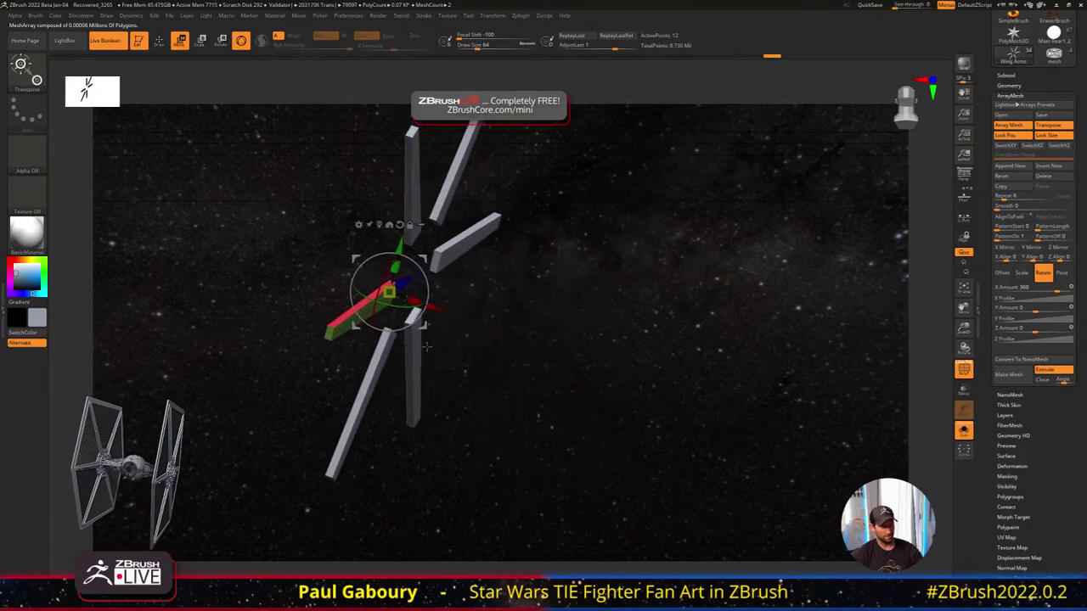
key(ctrl)
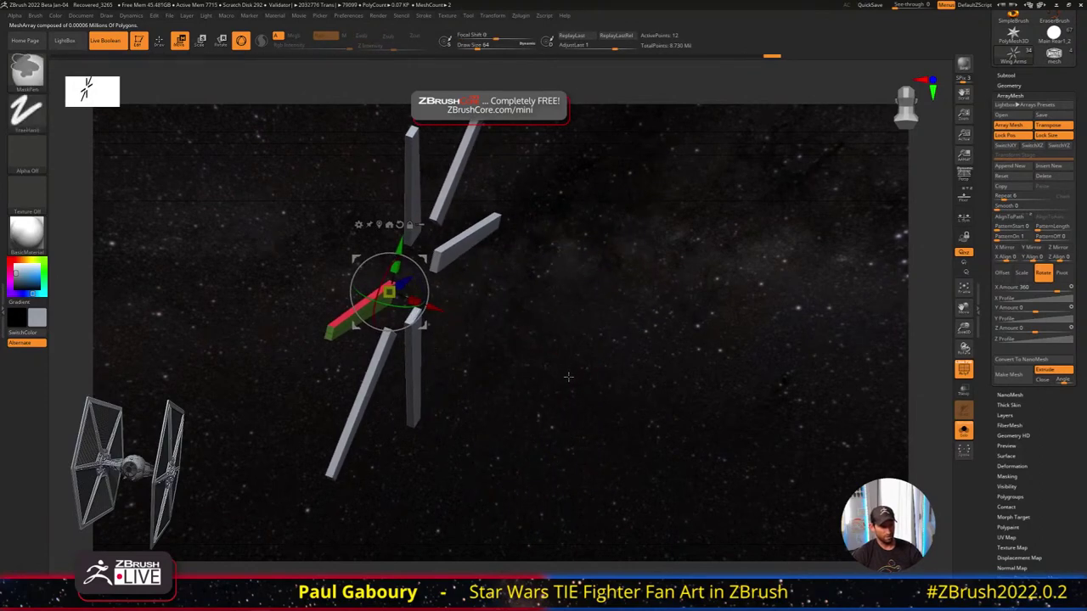
key(f)
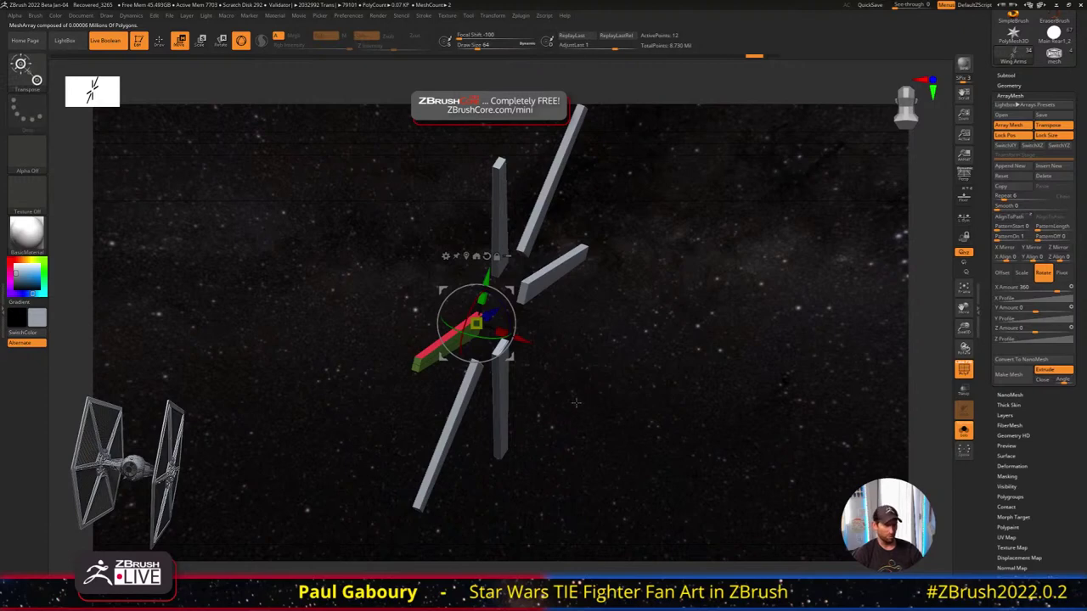
shift+drag(578, 409, 733, 417)
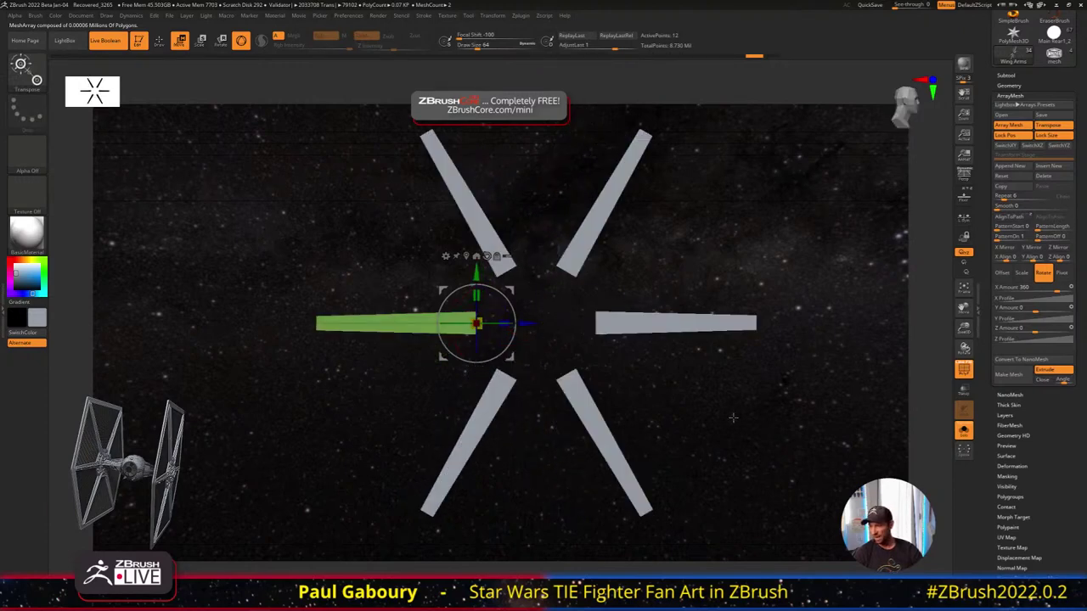
alt+right_drag(621, 377, 468, 362)
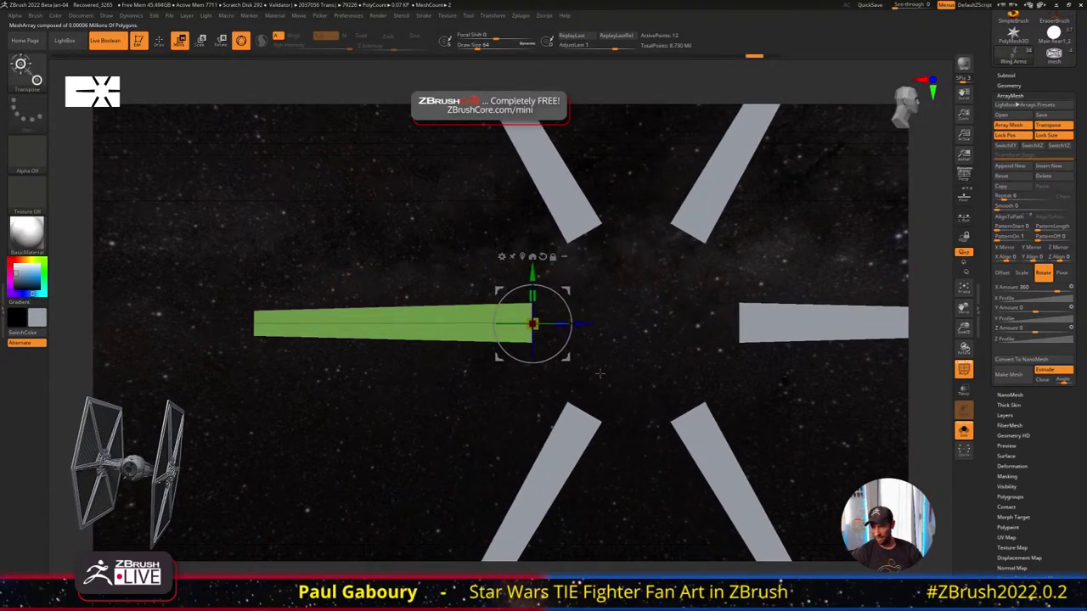
key(ctrl)
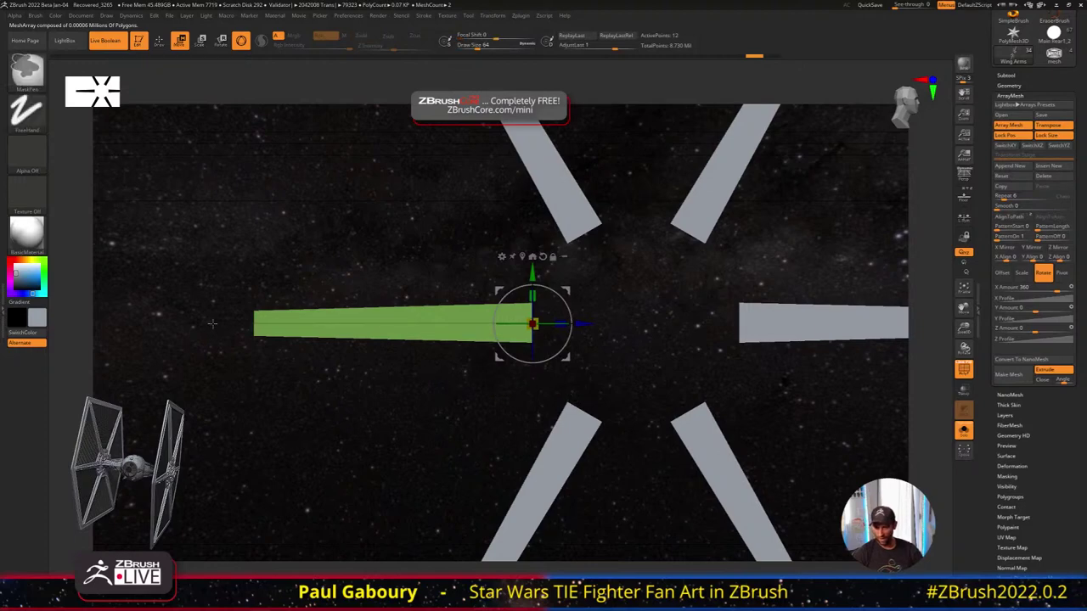
ctrl+drag(226, 323, 282, 332)
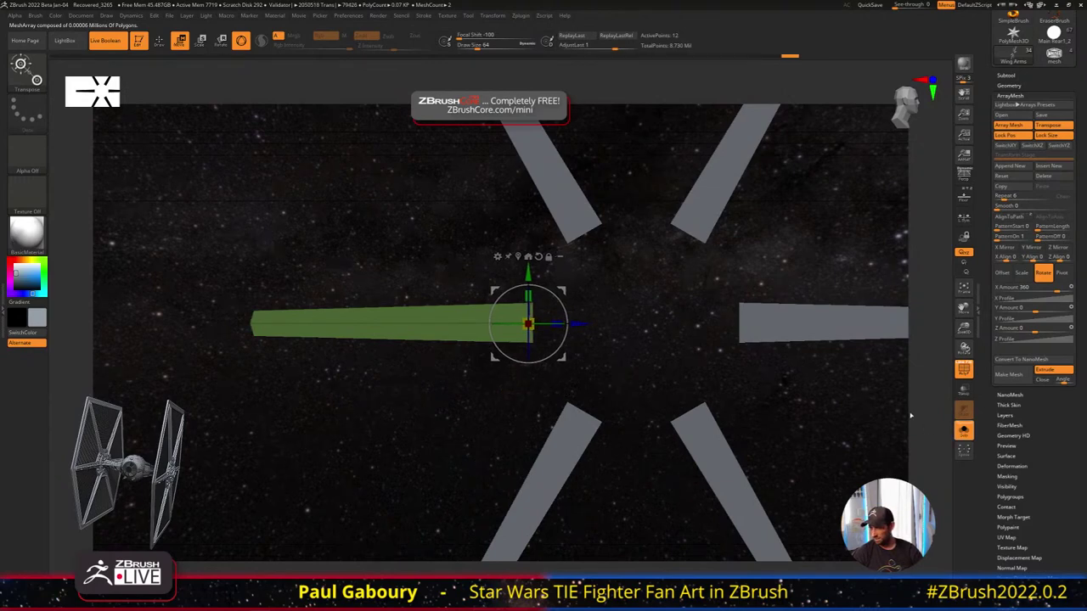
Show the rest of the TIE Fighter around the arm array again and clear the arm's mask
click(964, 430)
drag(528, 295, 528, 305)
mouse_move(388, 442)
ctrl+right_down()
mouse_move(387, 369)
mouse_move(307, 324)
ctrl+right_up()
ctrl+drag(734, 378, 767, 439)
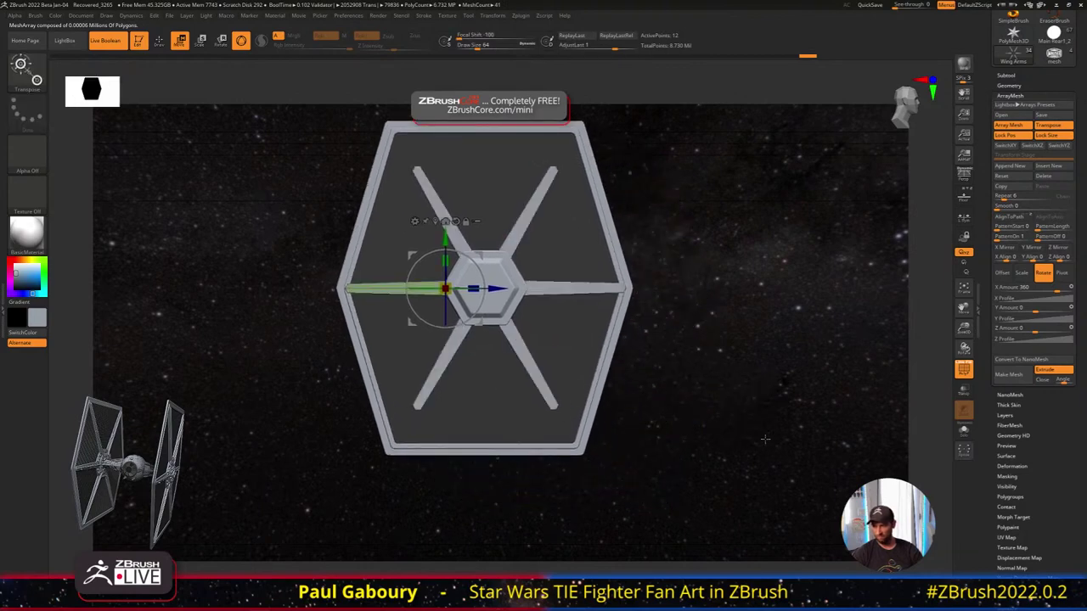
Return to Draw mode, turn off the ArrayMesh Extrude option and convert the six-arm array into real geometry with Make Mesh
key(q)
alt+drag(719, 402, 707, 416)
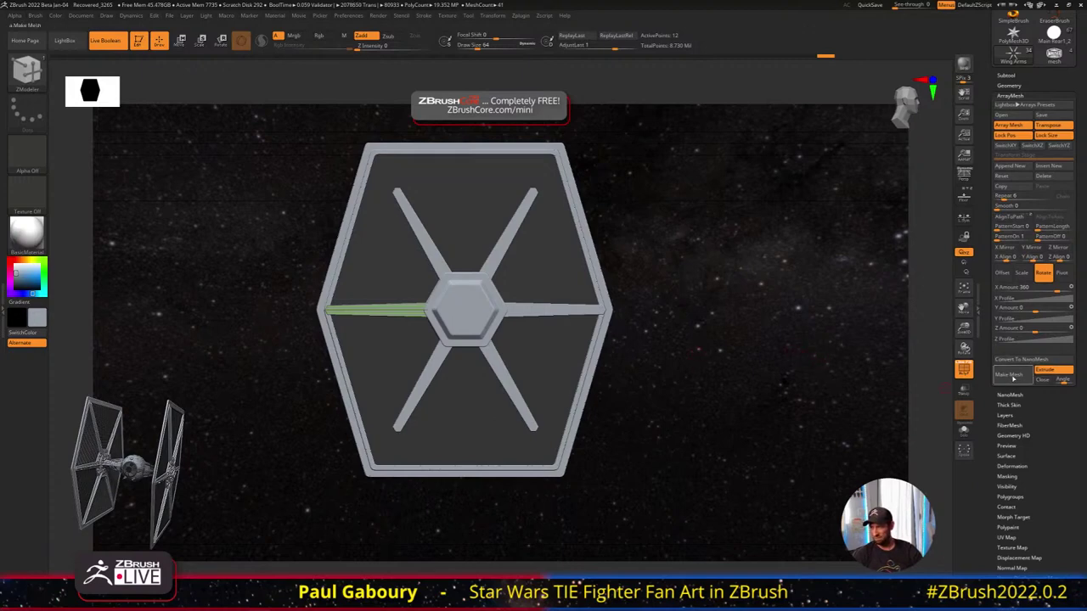
click(1054, 371)
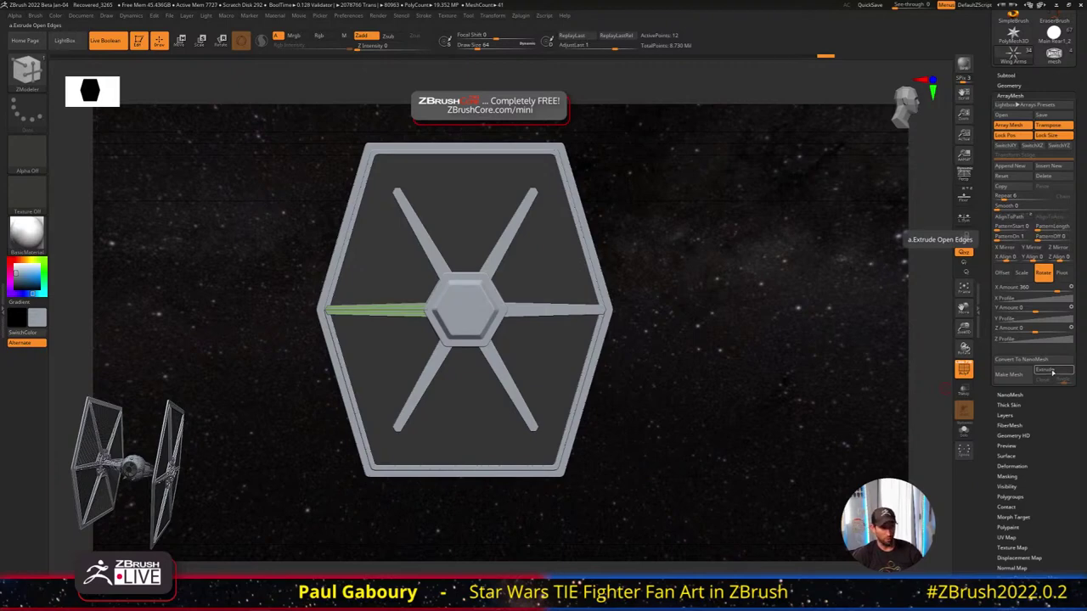
click(1011, 375)
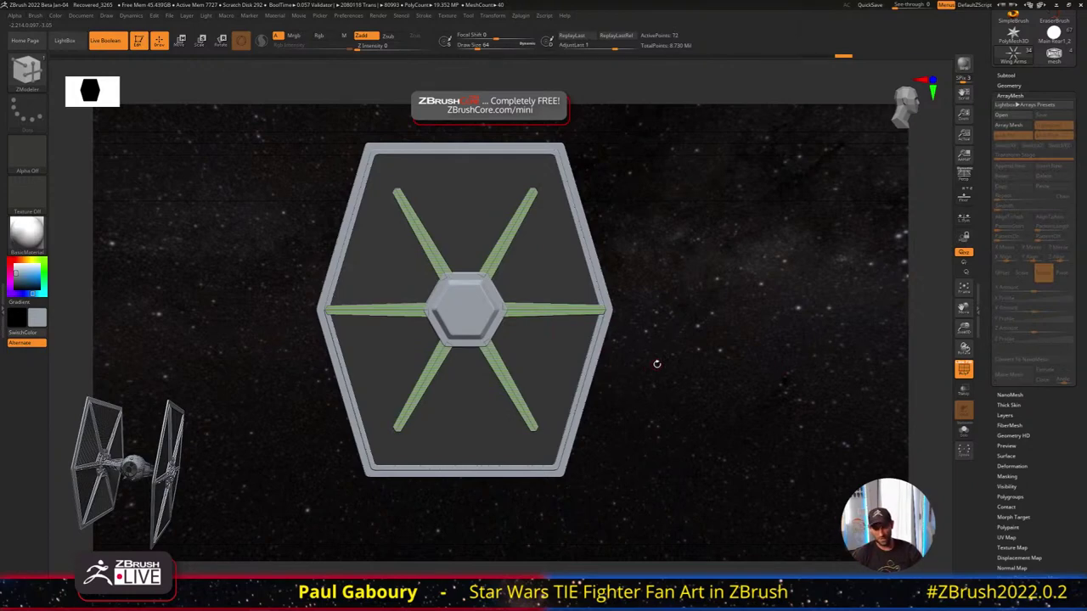
ctrl+right_drag(689, 397, 634, 354)
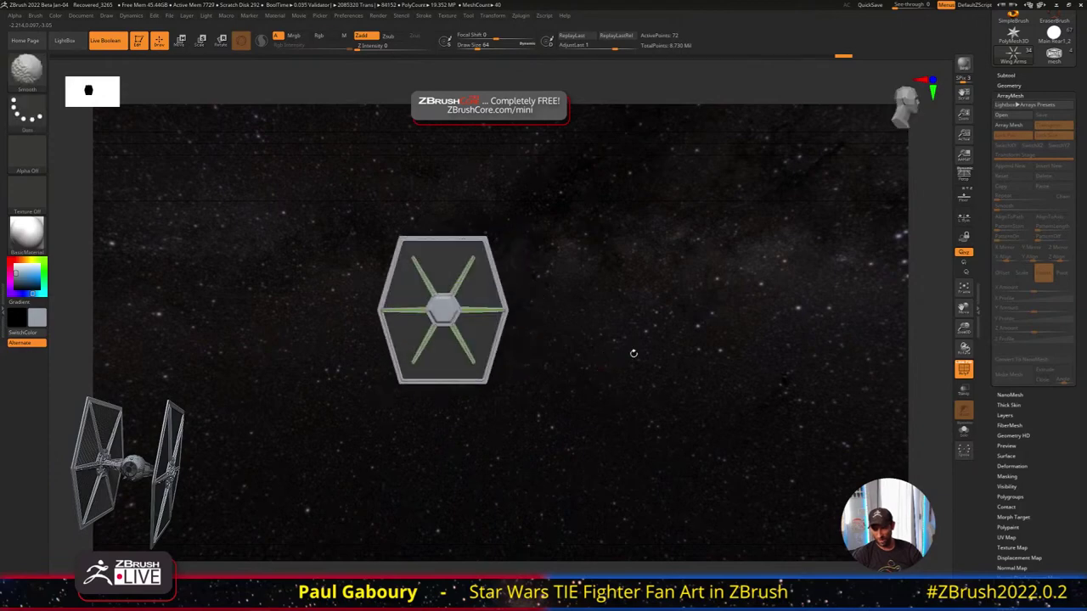
ctrl+right_drag(465, 288, 471, 300)
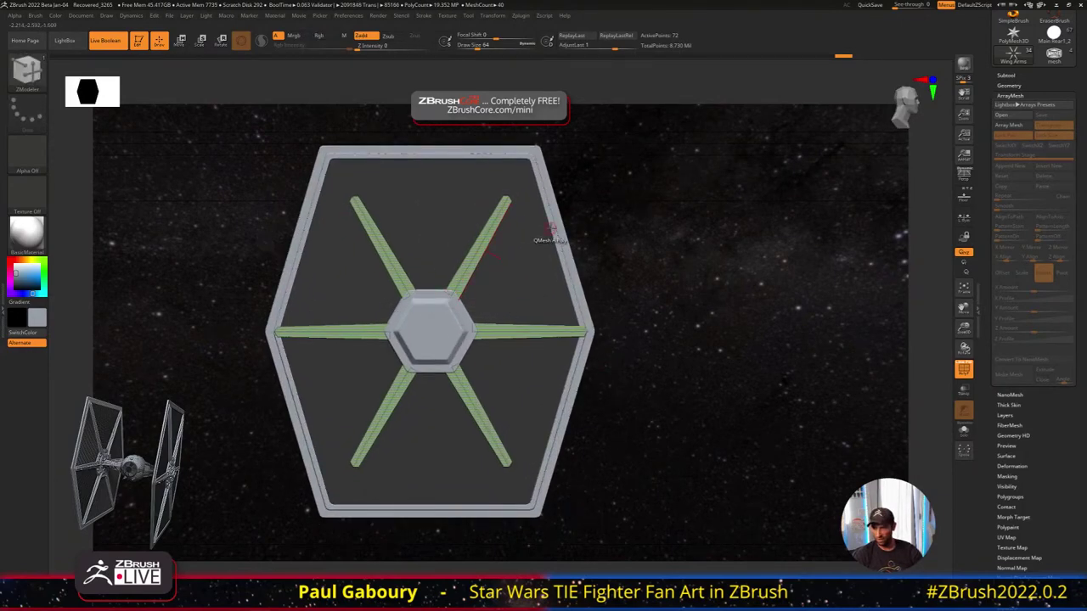
Adjust the symmetry axes for the wing arms and check the mirrored cursor points on the arm tips of both wings
click(493, 15)
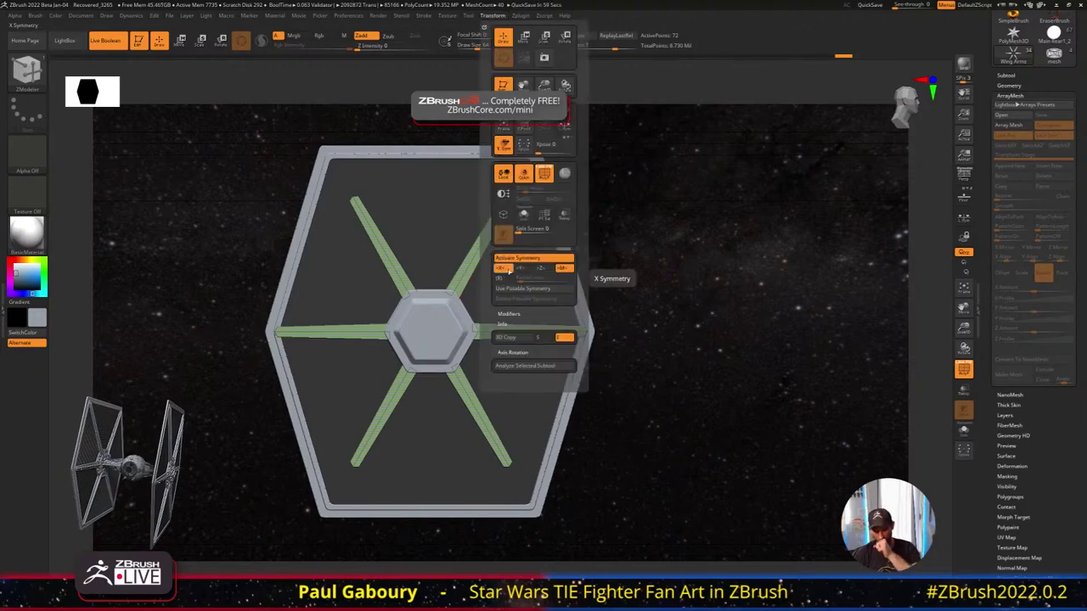
click(508, 271)
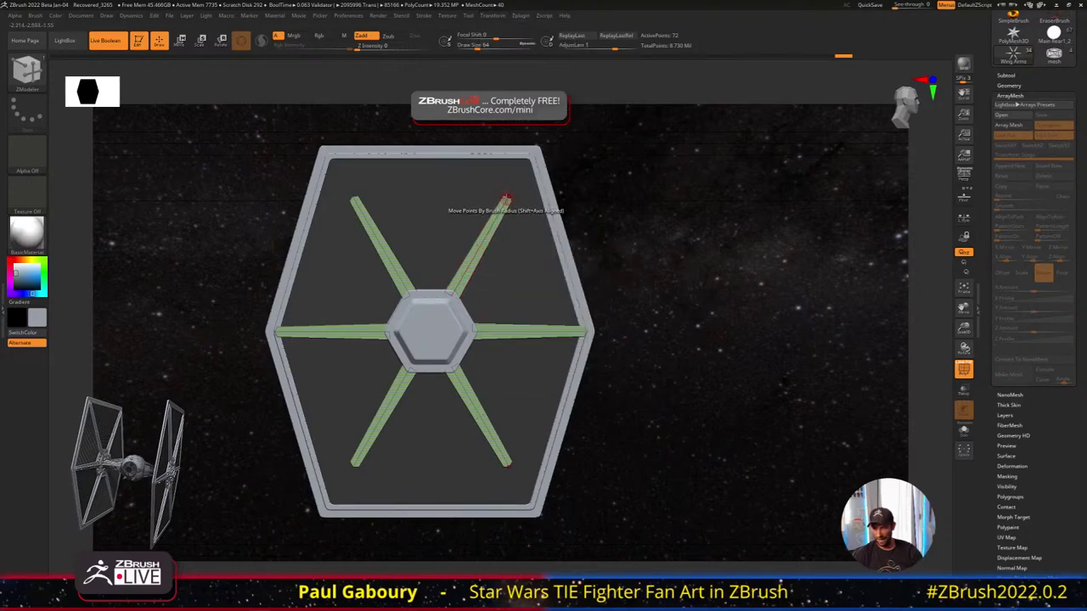
ctrl+right_drag(507, 204, 574, 255)
right_drag(574, 255, 551, 294)
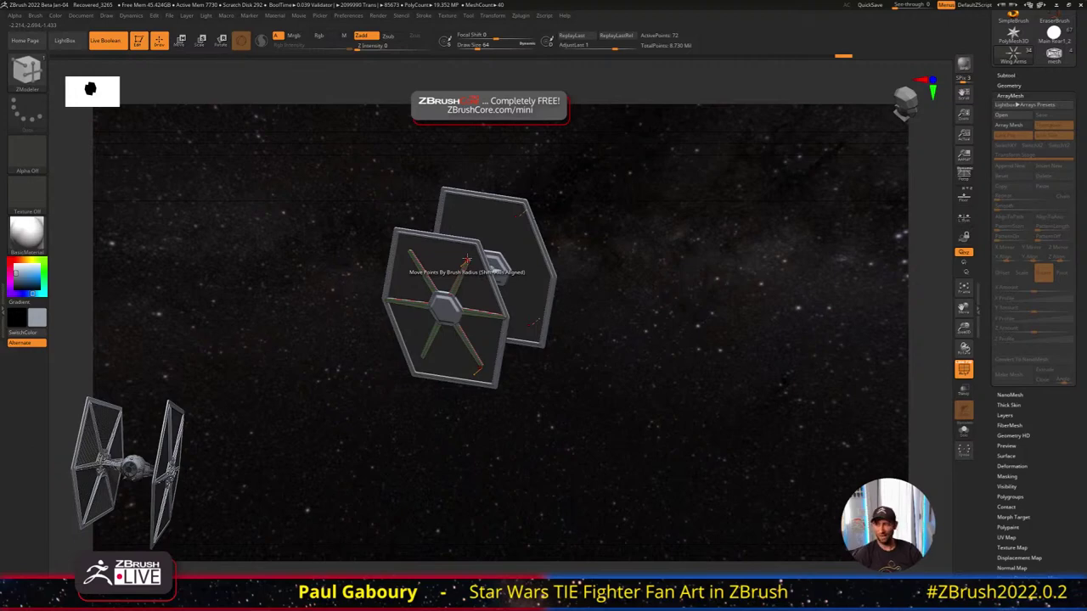
click(495, 17)
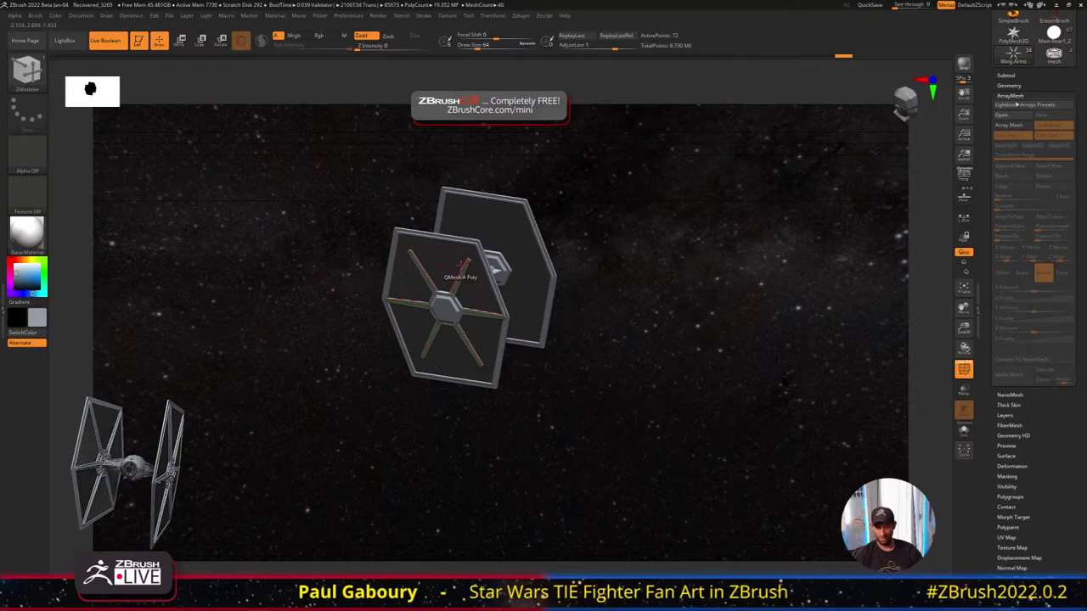
Switch to the ClayBuildup brush and enlarge its Draw Size to 112 over the wing arms
key(b)
key(c)
key(b)
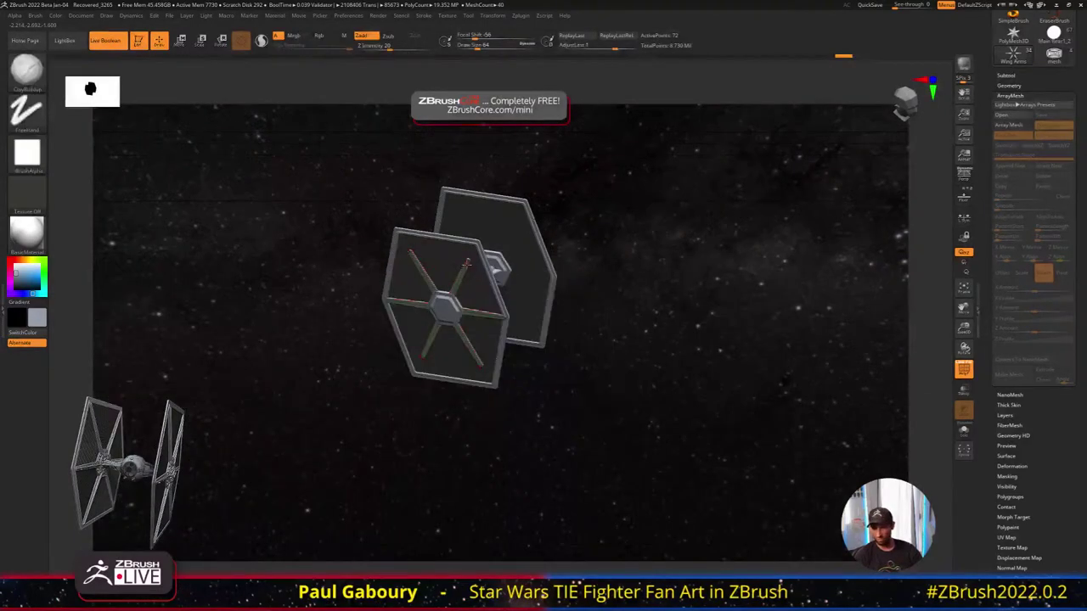
key(s)
drag(466, 261, 472, 261)
ctrl+right_drag(469, 260, 476, 266)
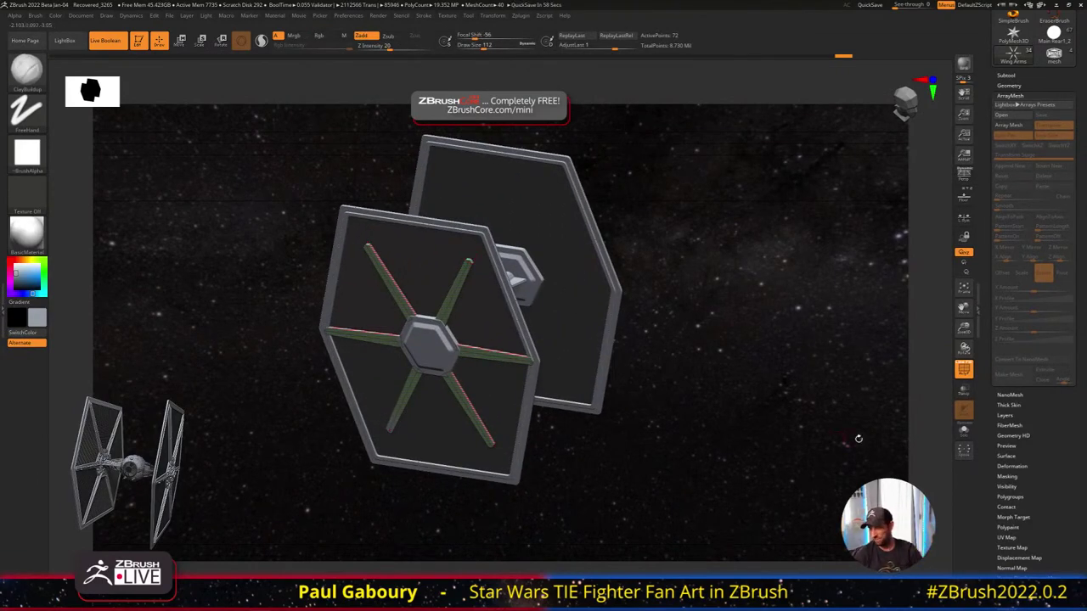
Isolate the wing arms and draw a rectangular mask over the outer end of the upper-right arm
click(963, 431)
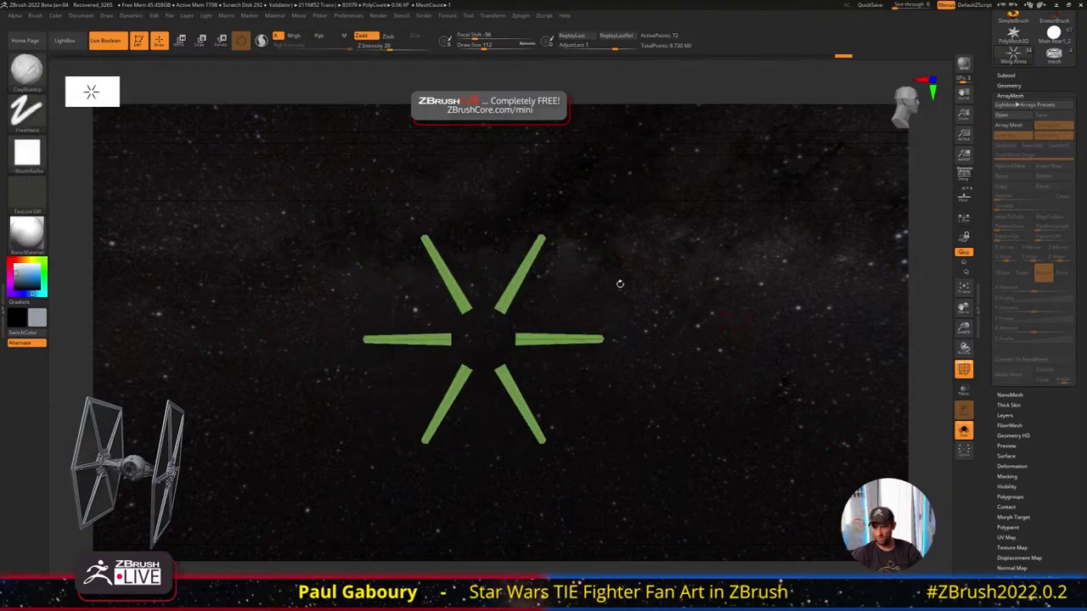
scroll(544, 242, up, 2)
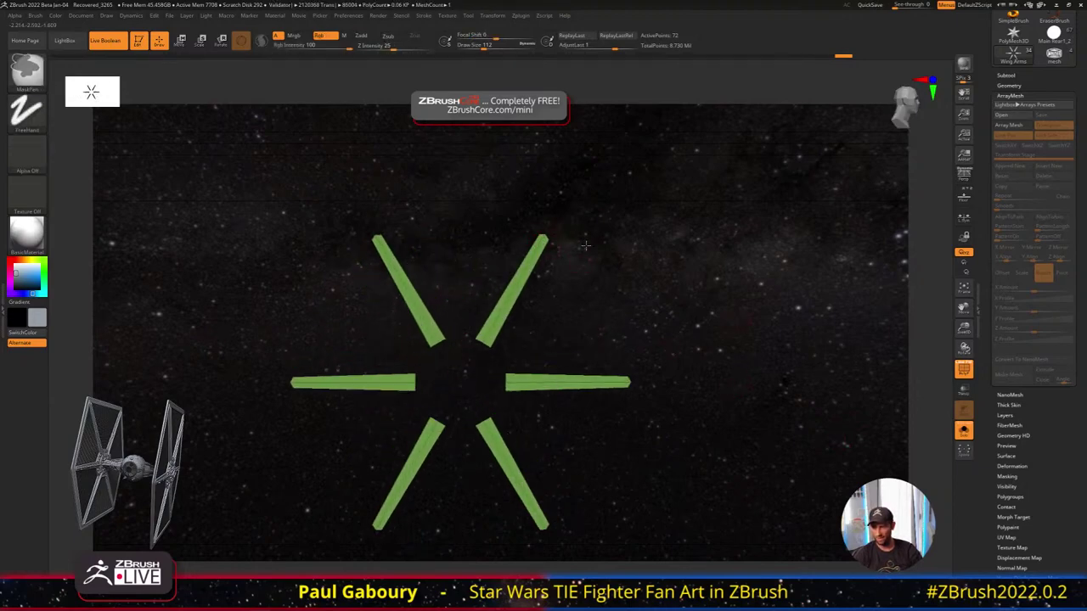
mouse_move(498, 173)
ctrl+mouse_down()
mouse_move(576, 271)
mouse_move(586, 264)
mouse_move(645, 291)
ctrl+mouse_up()
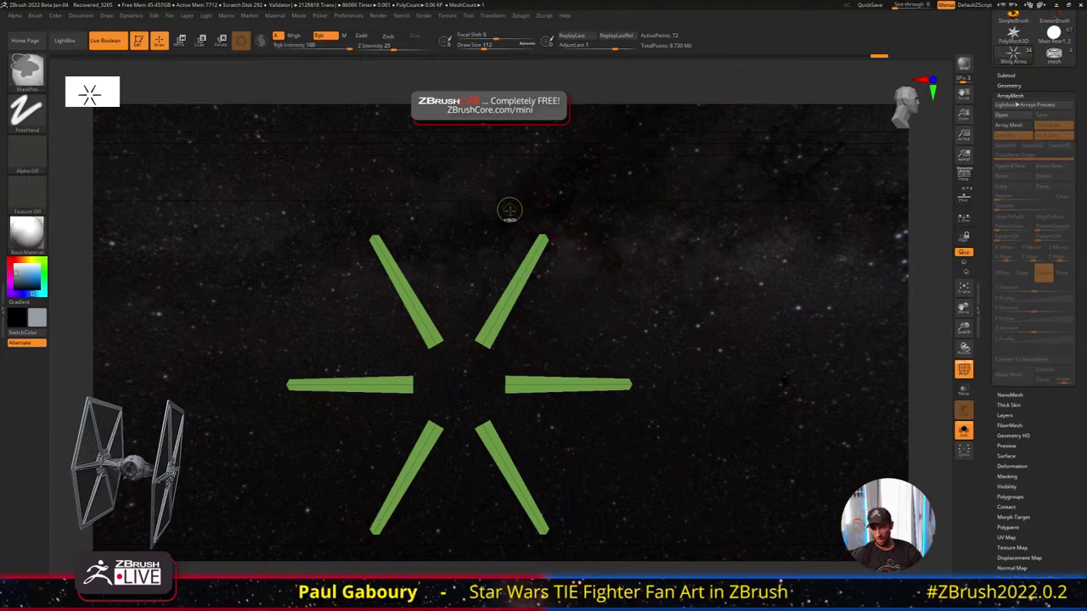
Mask the wing arms so that only the outer tips of the four diagonal arms stay editable
ctrl+right_drag(547, 227, 564, 240)
drag(564, 240, 556, 230)
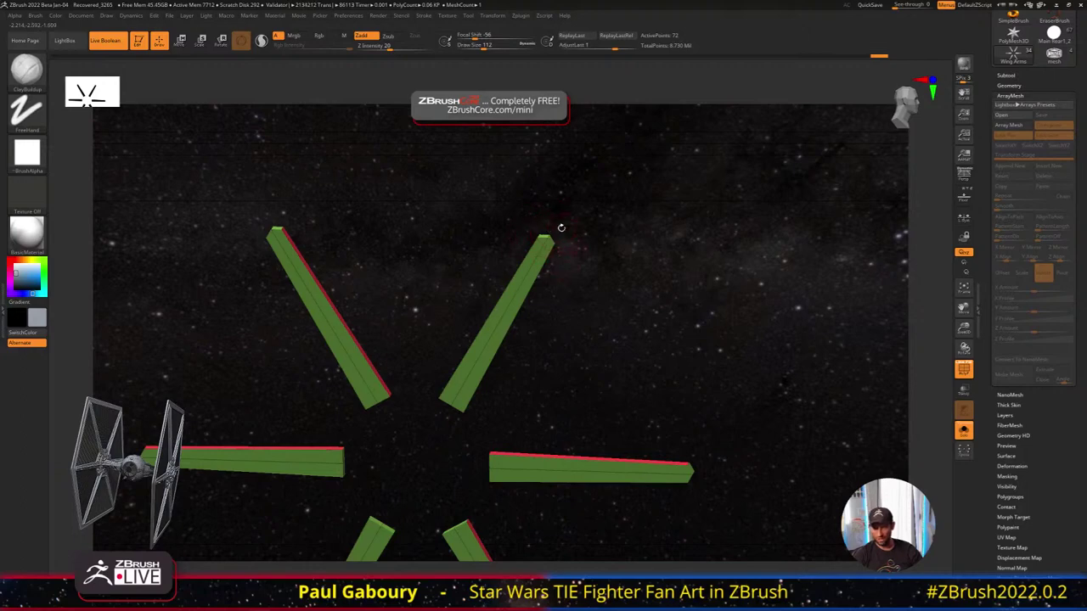
shift+right_drag(577, 295, 592, 253)
ctrl+drag(419, 313, 508, 395)
ctrl+drag(571, 317, 595, 336)
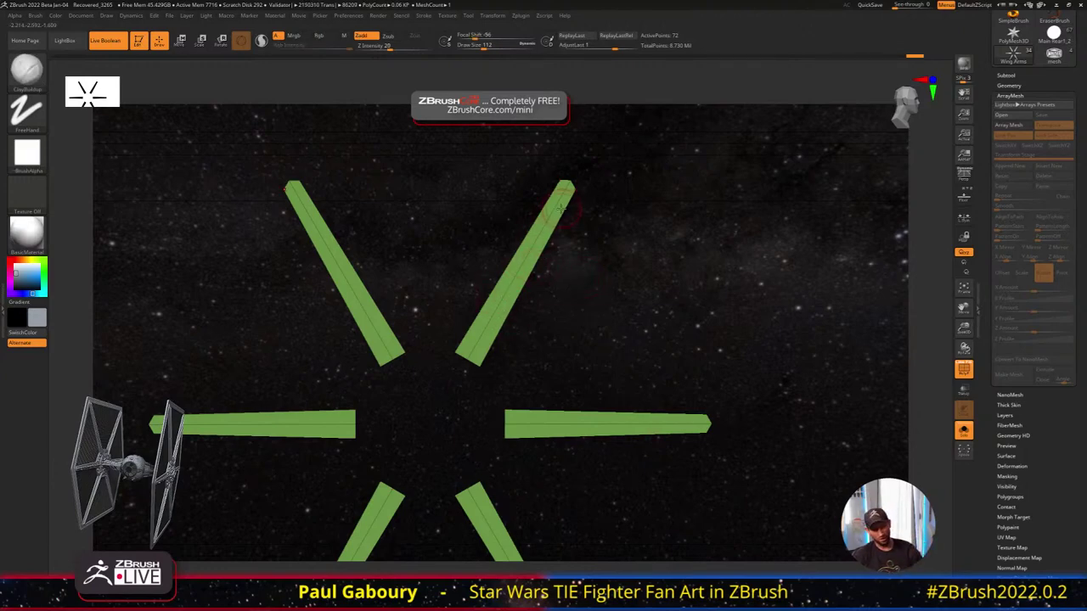
ctrl+drag(544, 158, 592, 207)
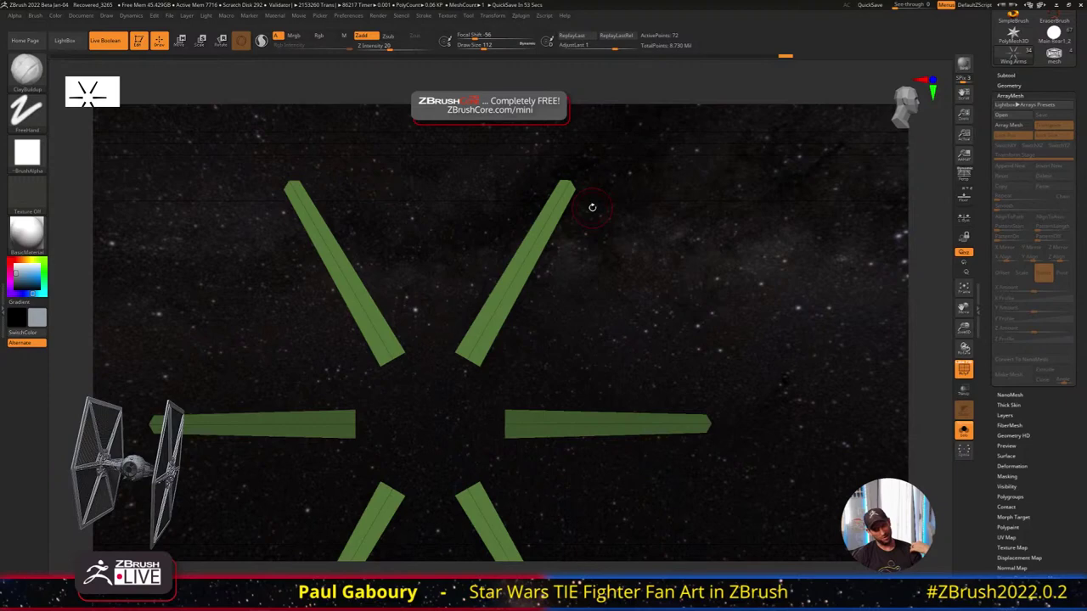
Align the gizmo with the upper-right arm and slide the diagonal arms' tips outward along it to the wing frame's corners
key(w)
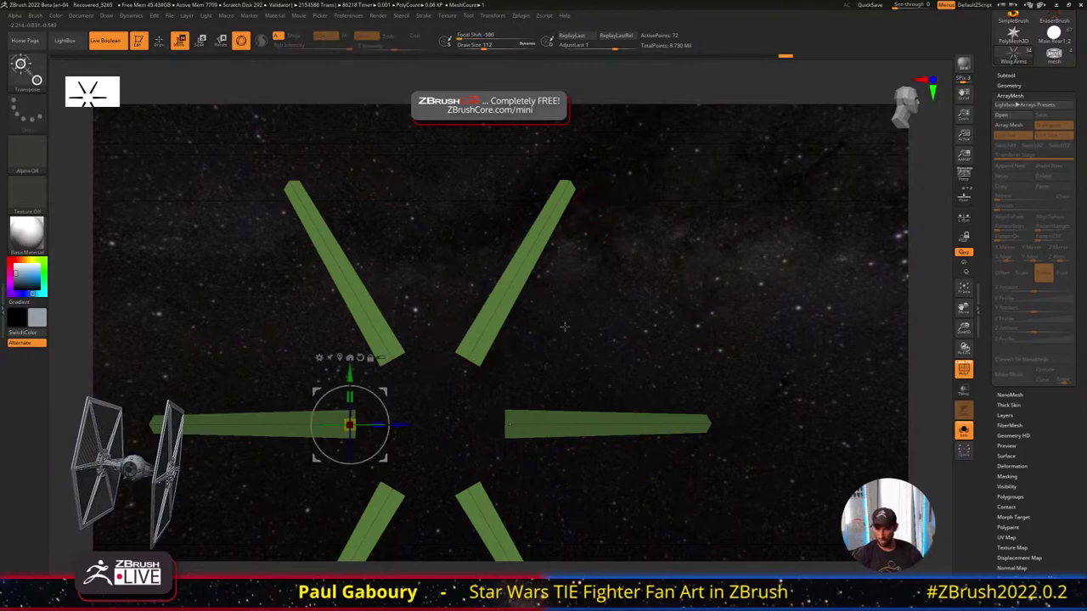
mouse_move(565, 327)
ctrl+right_down()
mouse_move(587, 310)
mouse_move(574, 345)
ctrl+right_up()
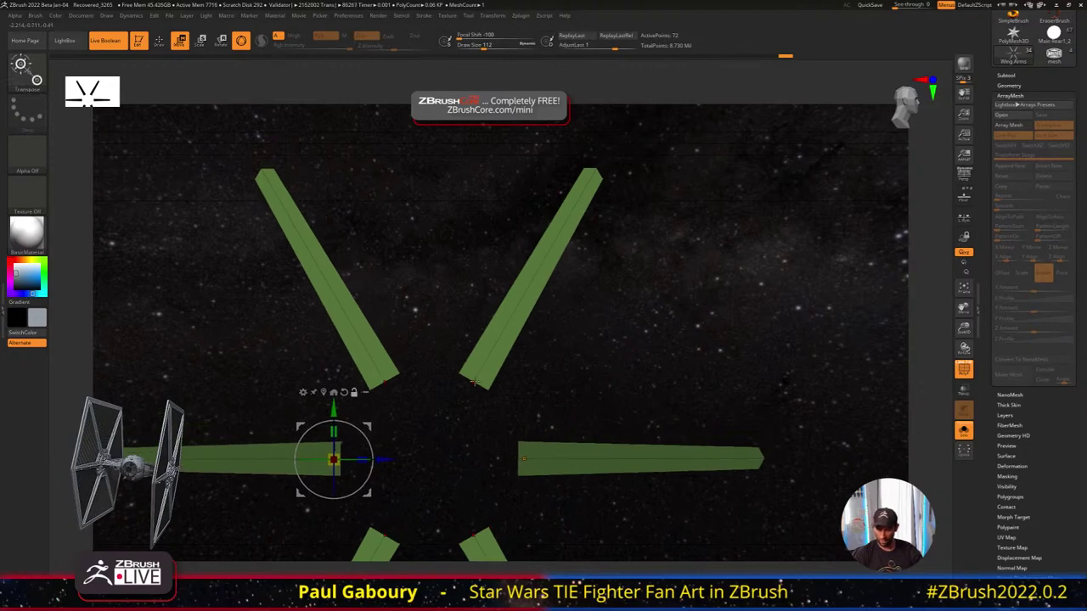
click(473, 381)
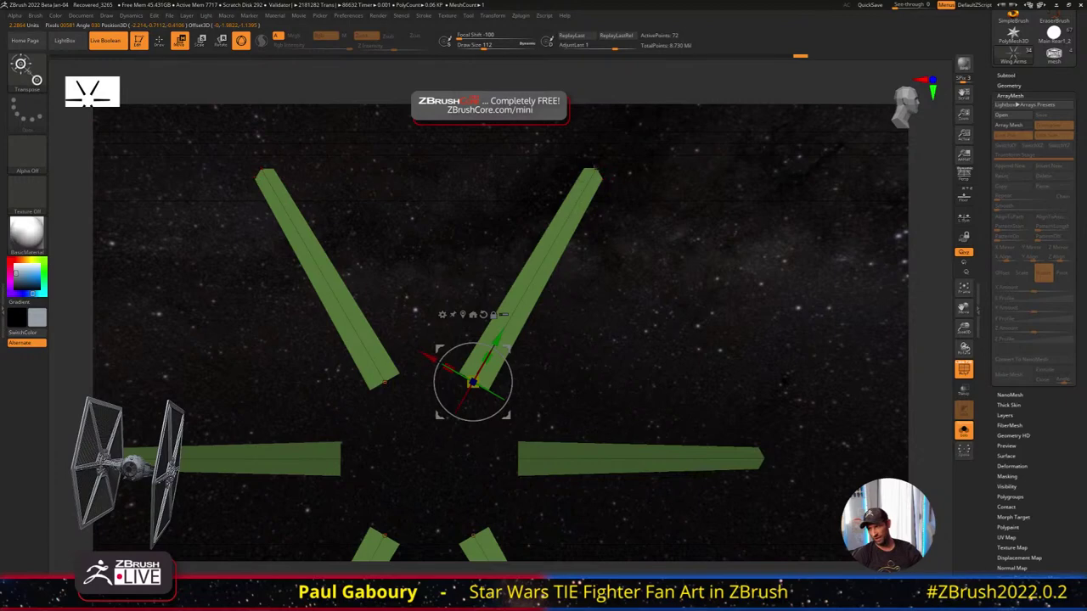
drag(499, 339, 522, 295)
ctrl+right_drag(543, 297, 547, 247)
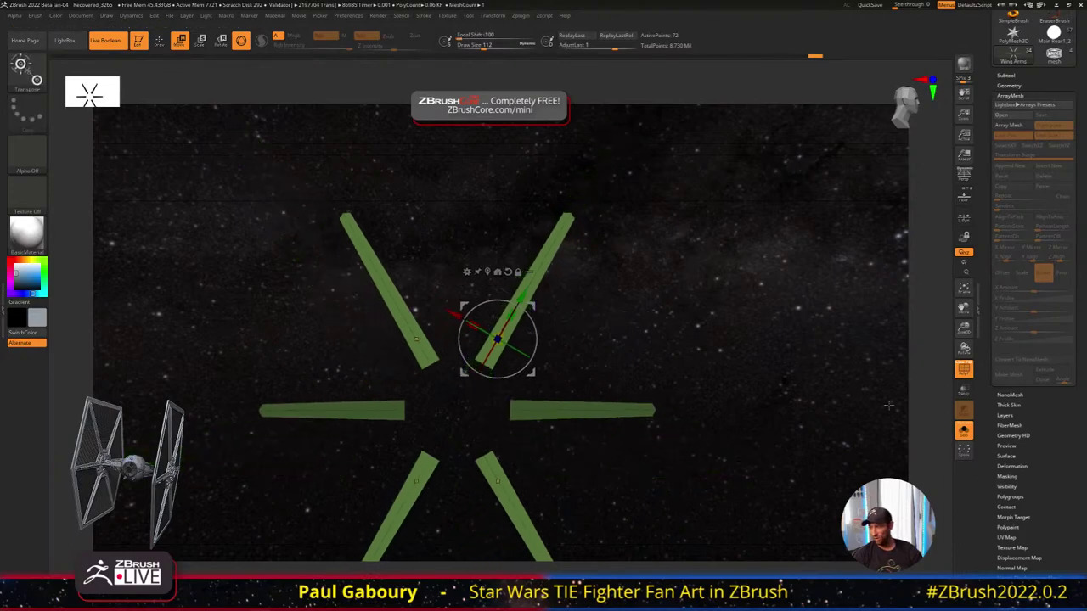
click(964, 431)
drag(524, 293, 537, 270)
scroll(692, 366, down, 3)
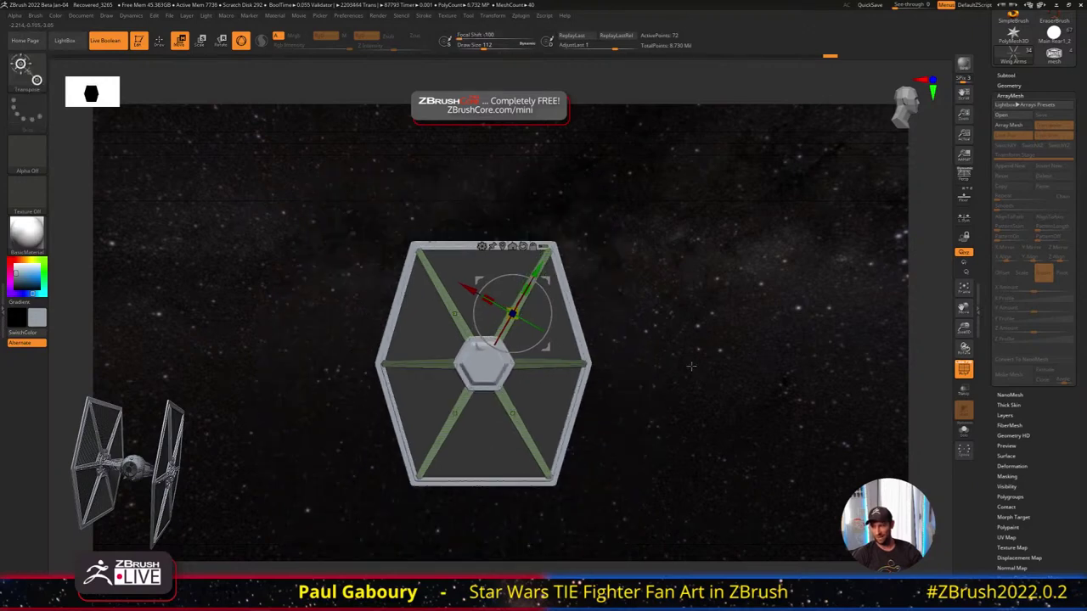
key(q)
mouse_move(688, 361)
mouse_down()
mouse_move(668, 347)
mouse_move(670, 332)
mouse_up()
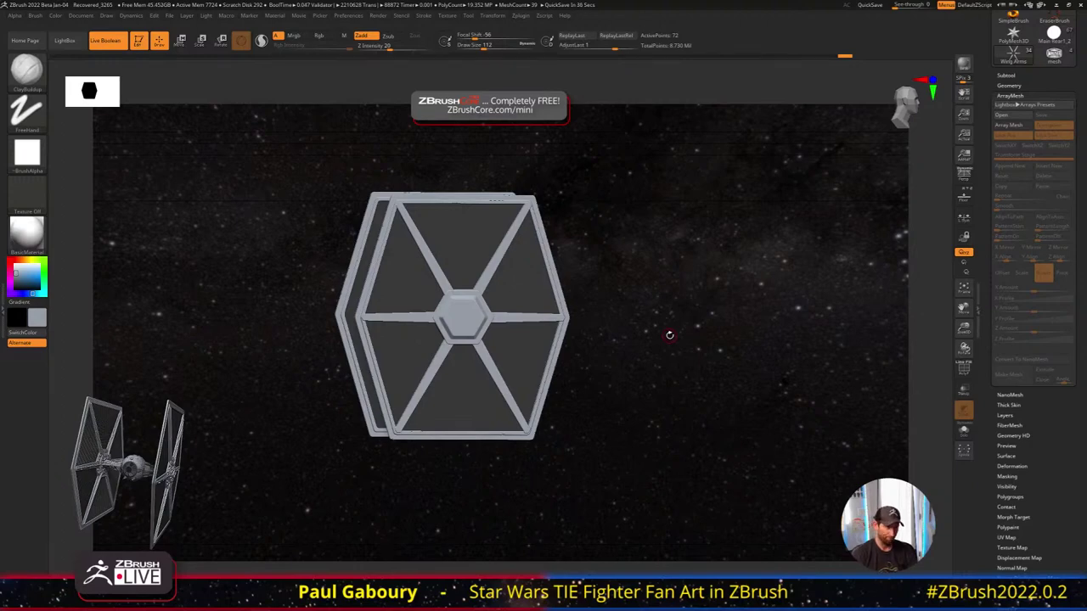
key(shift+f)
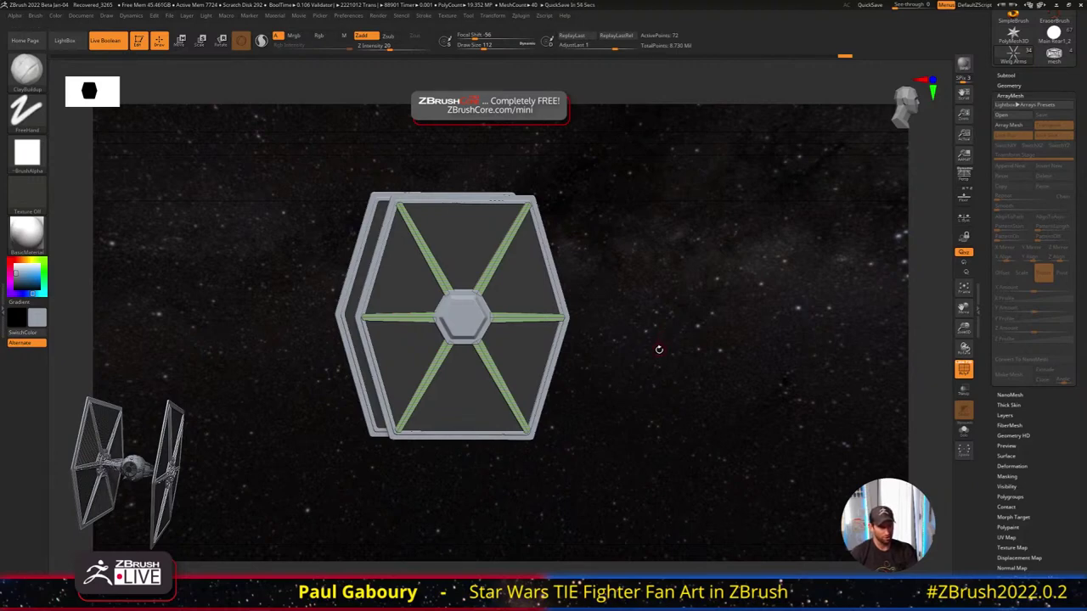
Try to mirror the wing arms onto the opposite wing with Mirror And Weld, with the floor grids shown
drag(651, 372, 610, 410)
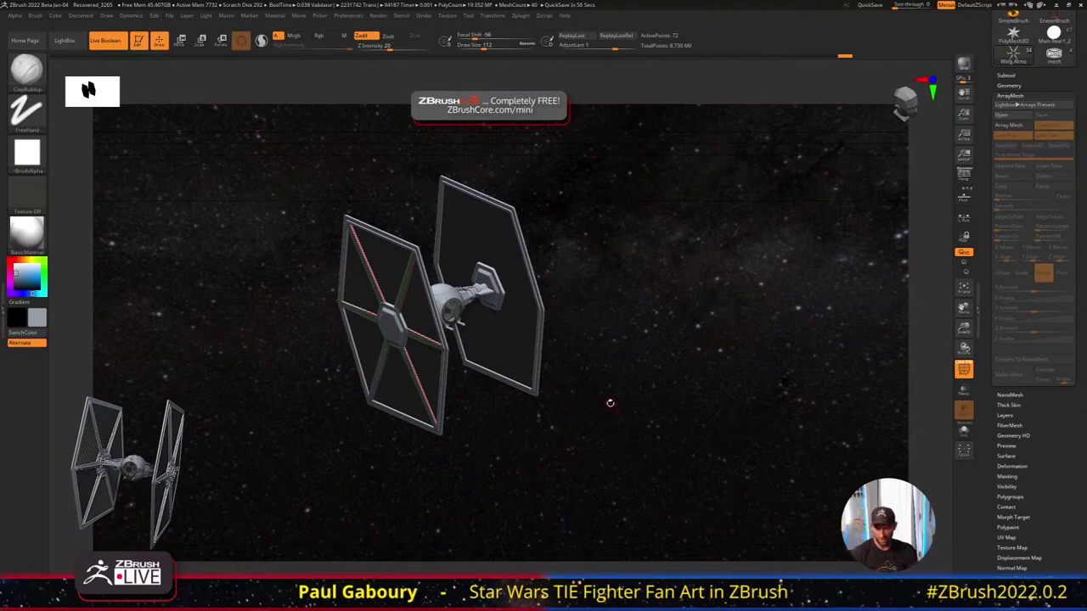
drag(610, 404, 578, 389)
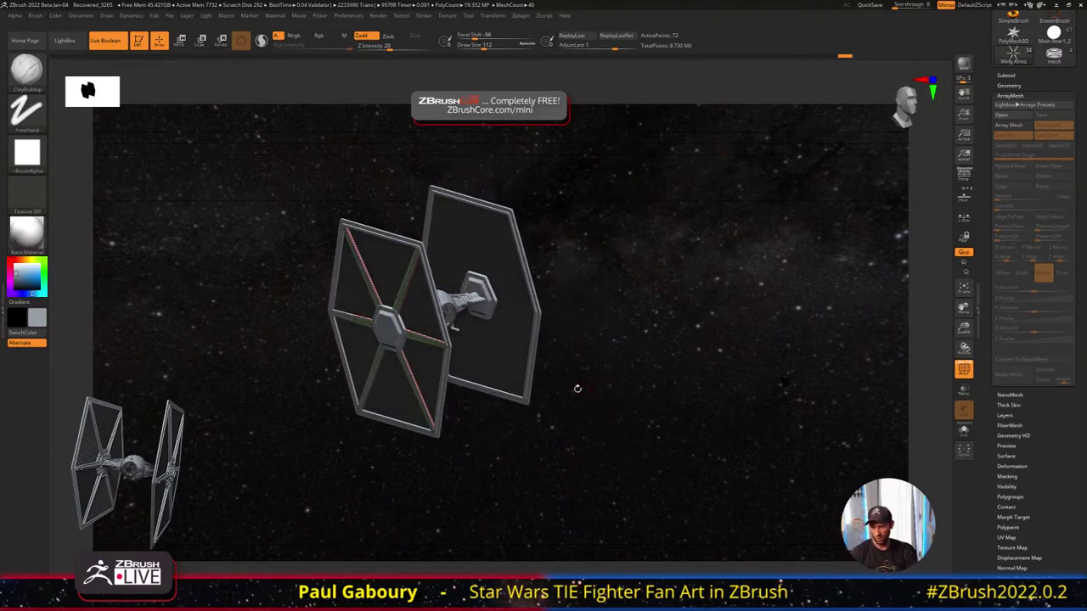
click(1009, 86)
click(1023, 258)
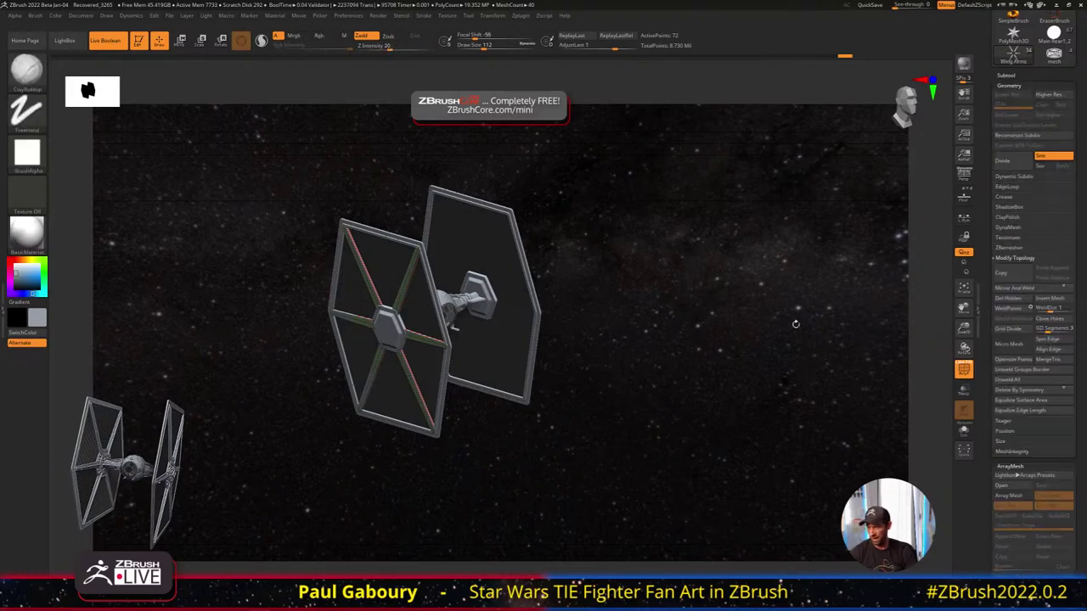
drag(732, 333, 676, 403)
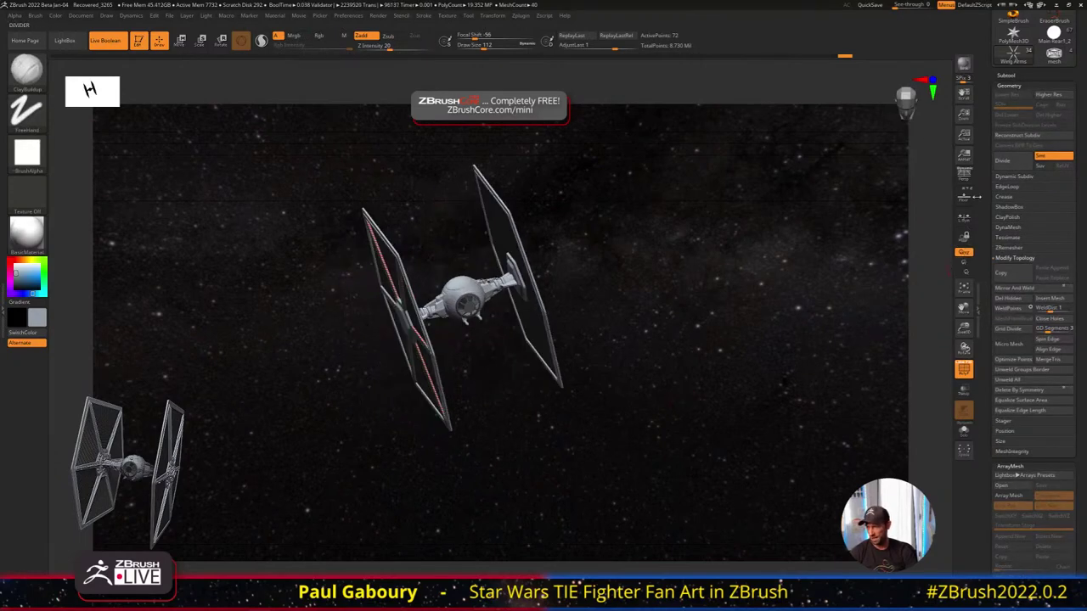
click(964, 196)
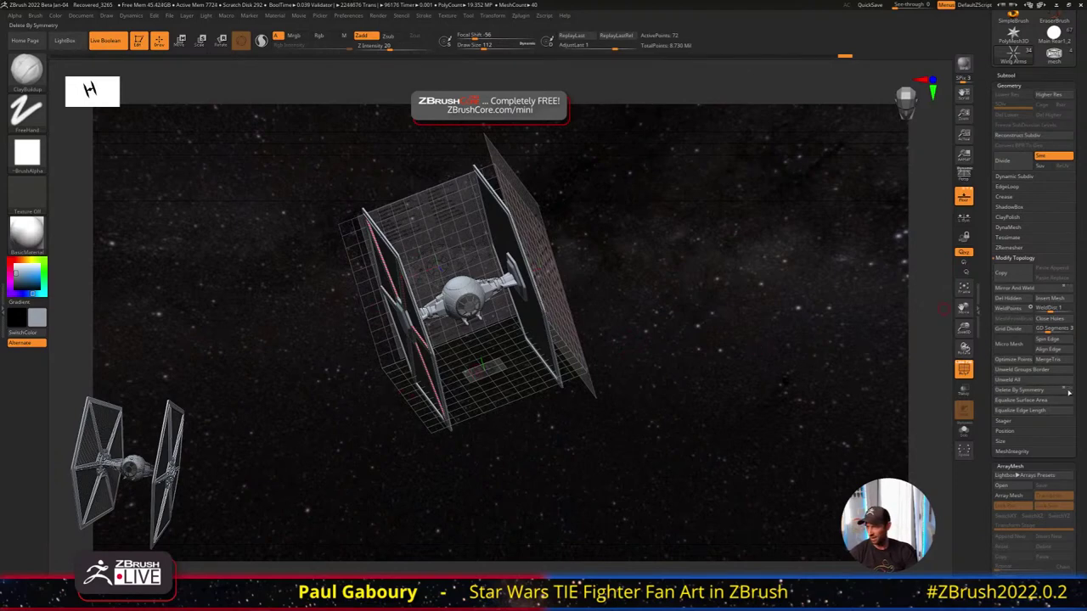
click(1013, 288)
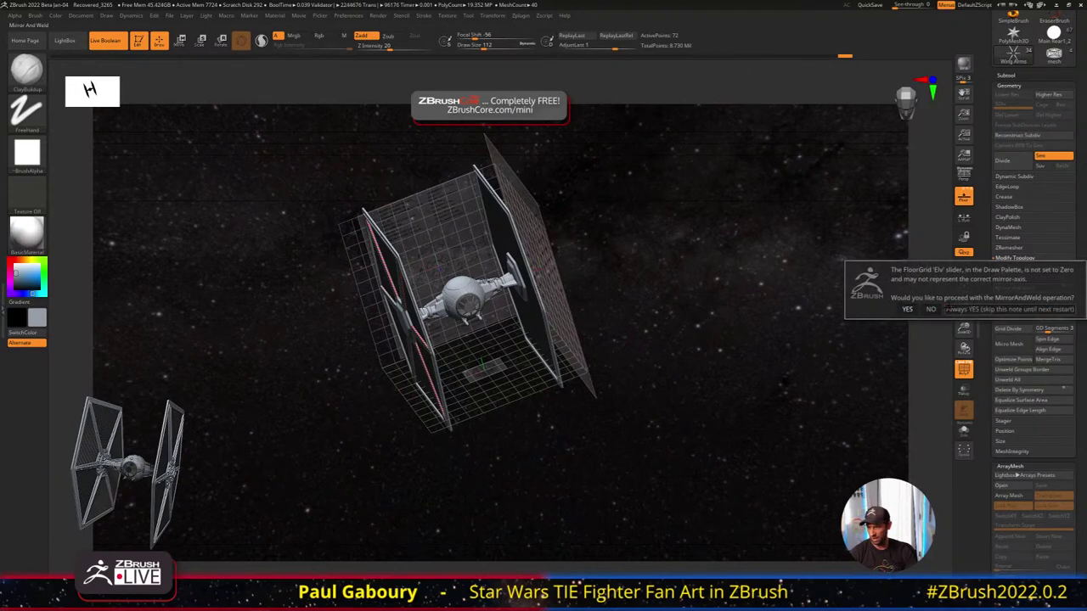
click(909, 309)
drag(675, 389, 687, 361)
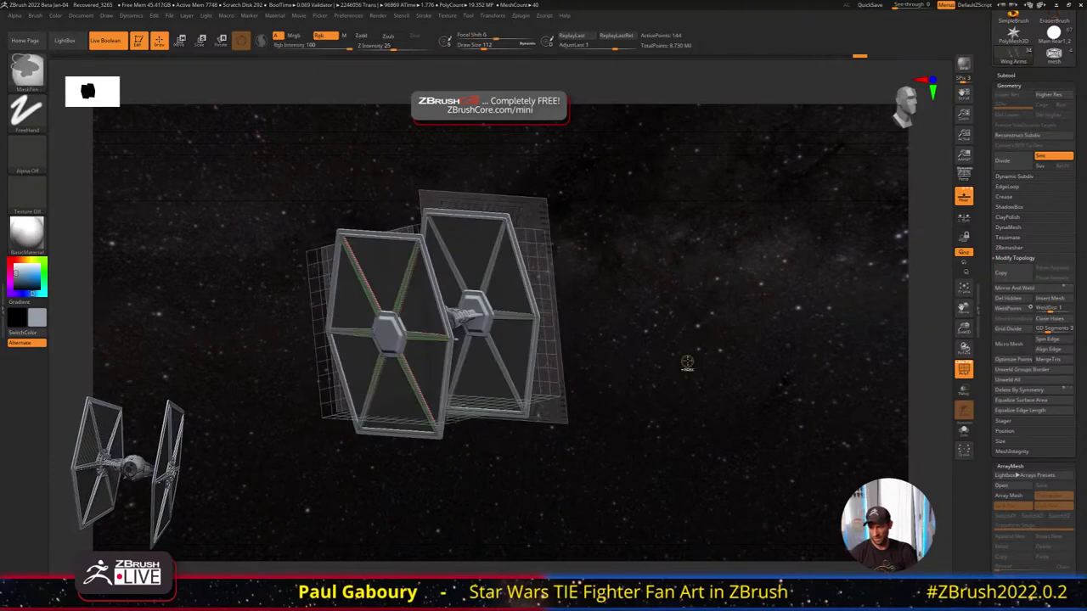
key(ctrl+z)
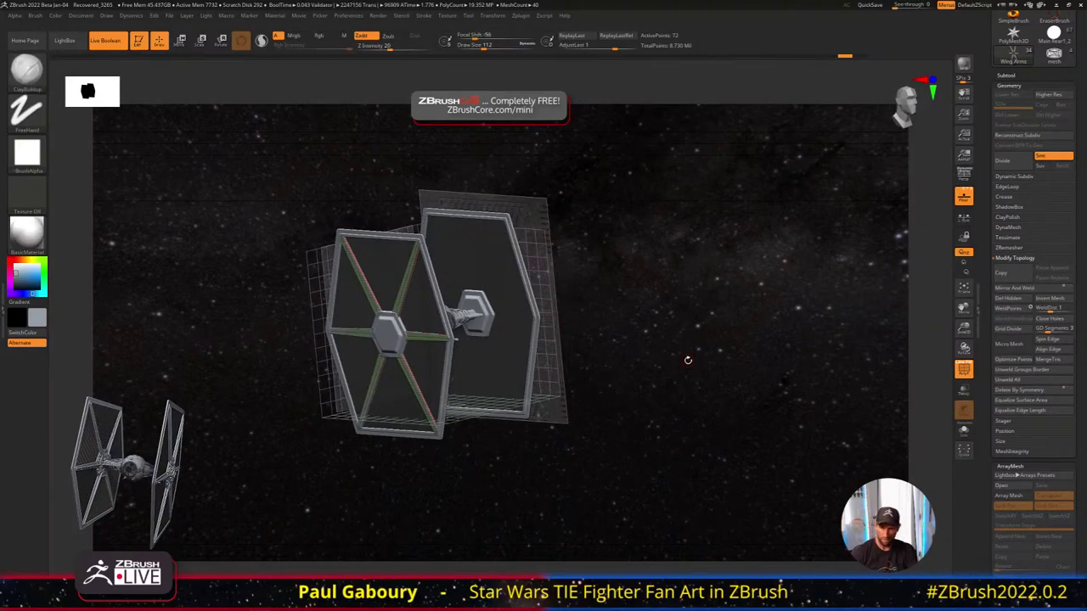
Turn on ArrayMesh for the wing arms
click(1010, 86)
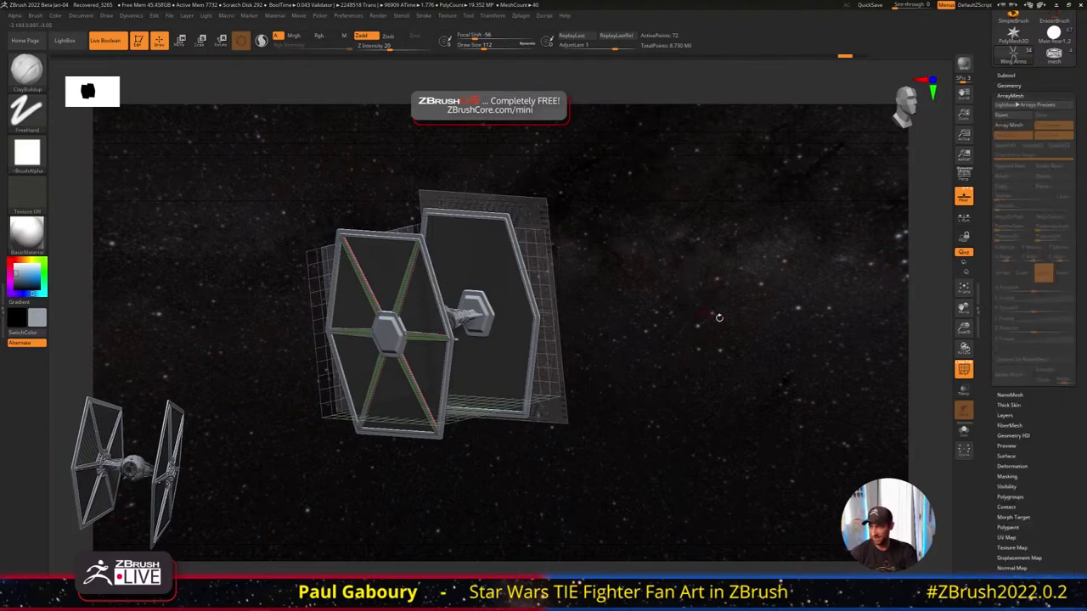
click(1015, 125)
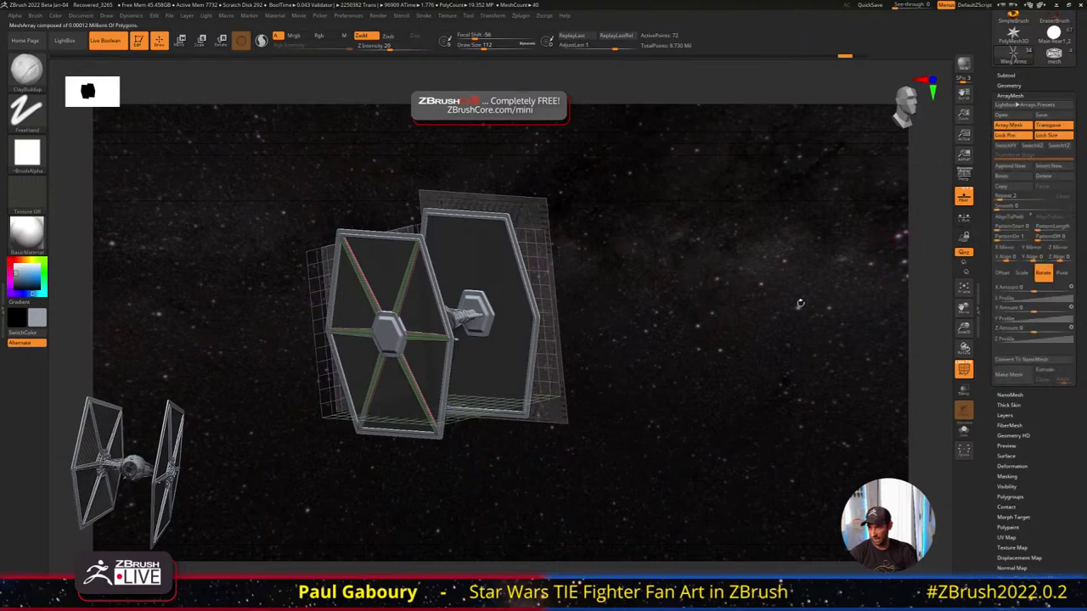
drag(825, 289, 739, 320)
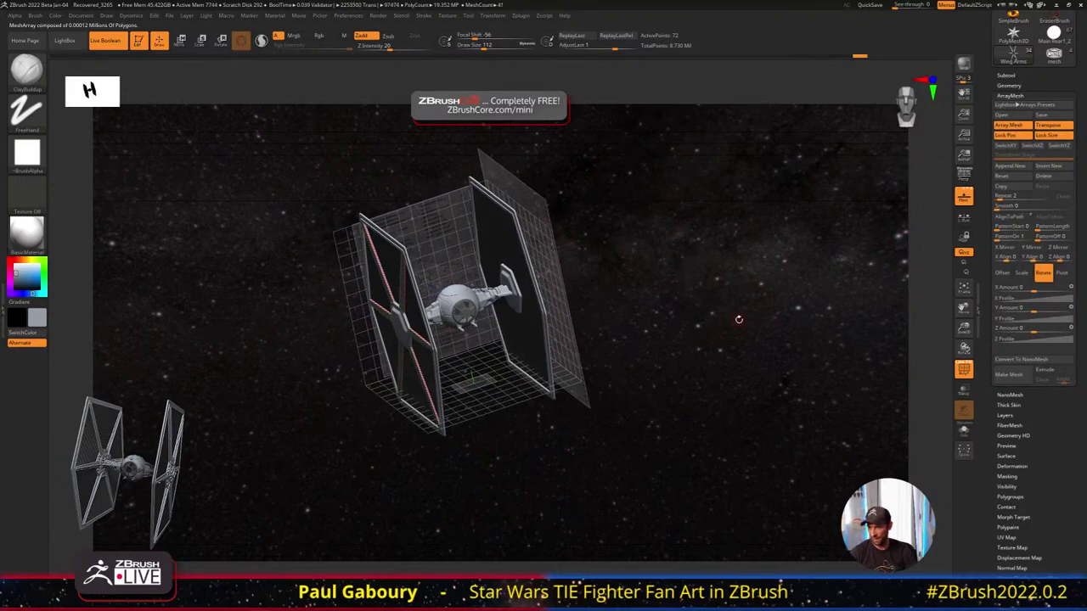
shift+drag(810, 284, 535, 343)
Switch the array's manipulator from the 3D gizmo to the transpose line in Move mode
key(w)
key(y)
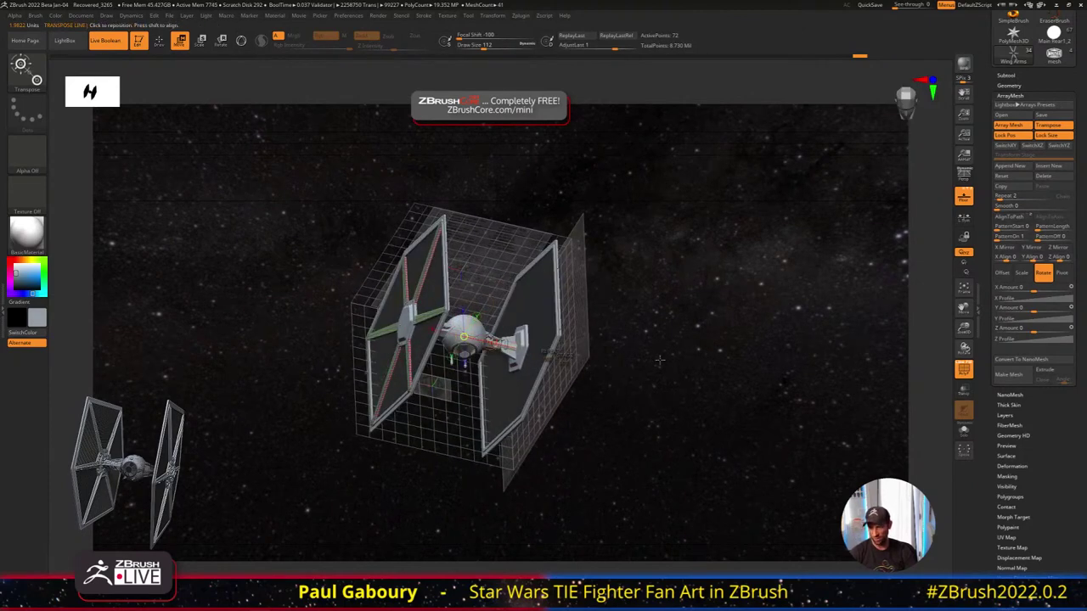
key(y)
key(y)
key(y)
key(y)
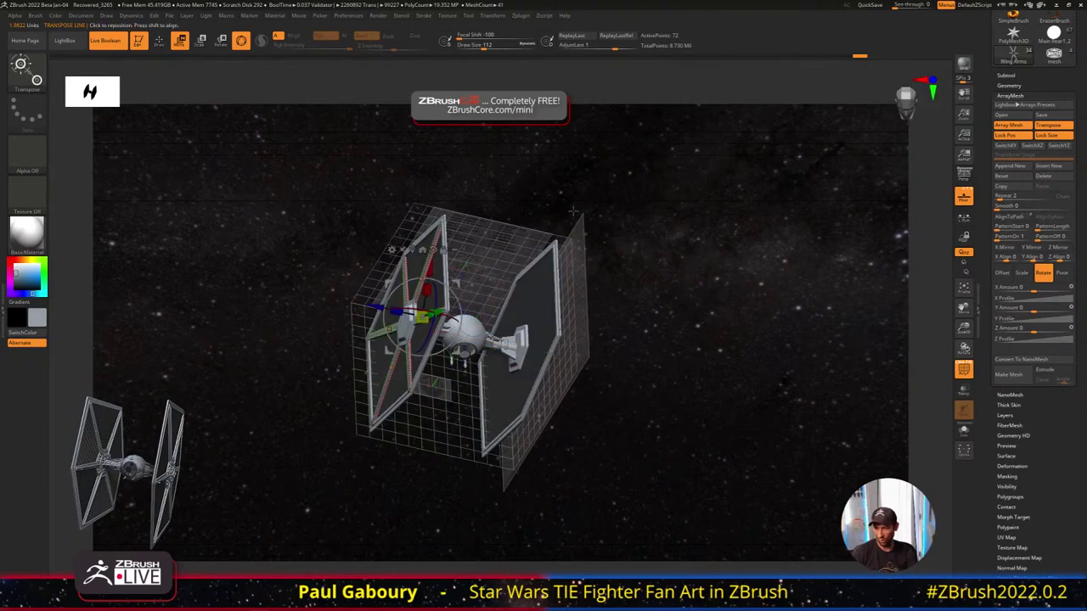
click(241, 40)
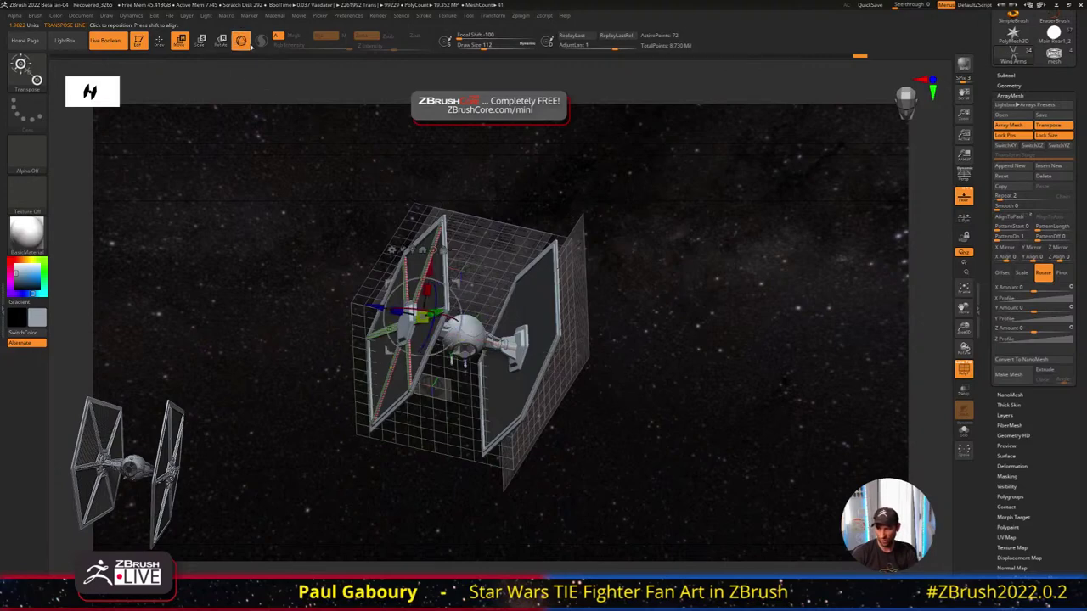
click(241, 42)
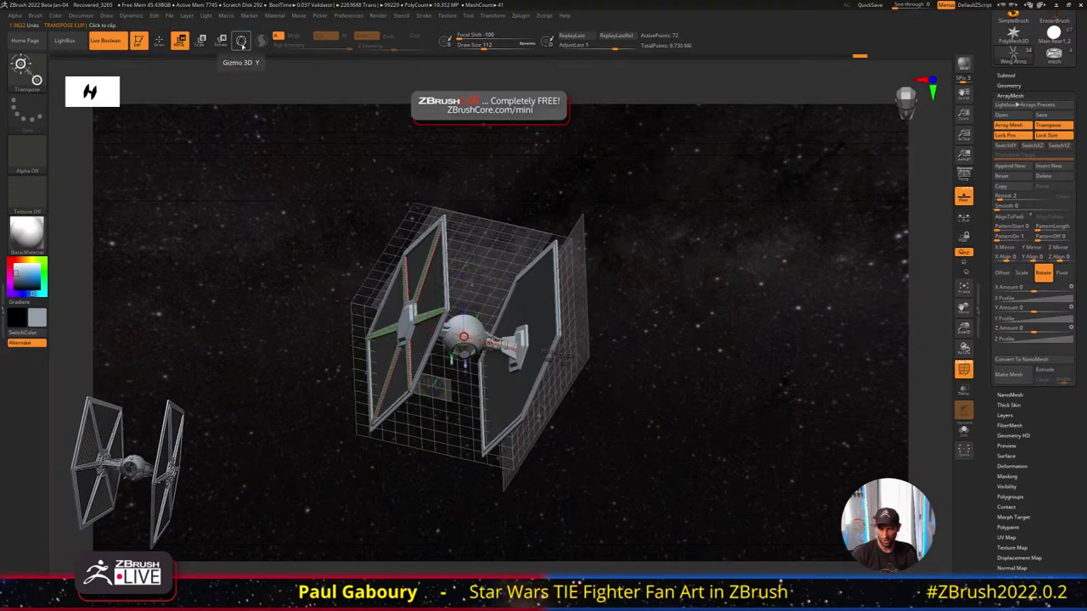
click(241, 43)
click(241, 42)
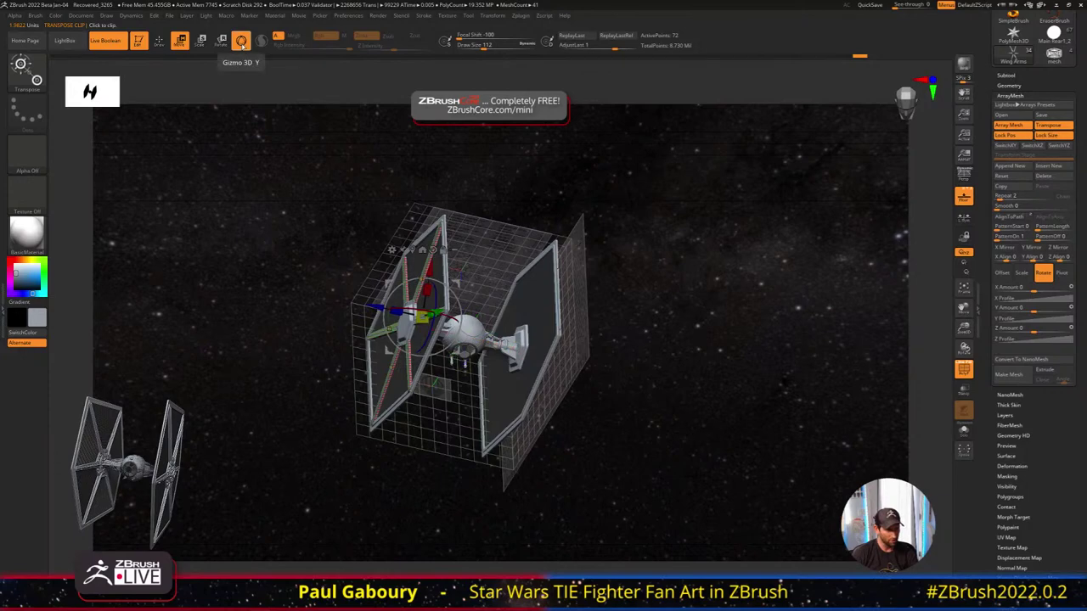
click(243, 46)
drag(761, 338, 713, 356)
ctrl+right_drag(714, 358, 722, 395)
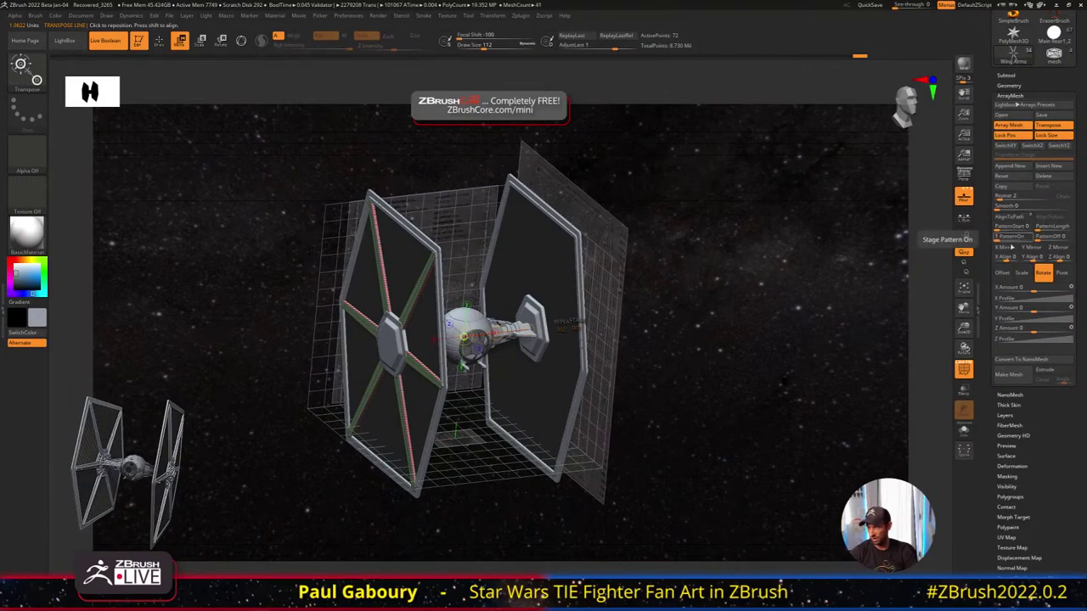
Mirror the arrayed wing arms in X onto the opposite wing and convert the array to real geometry
drag(1011, 197, 1020, 197)
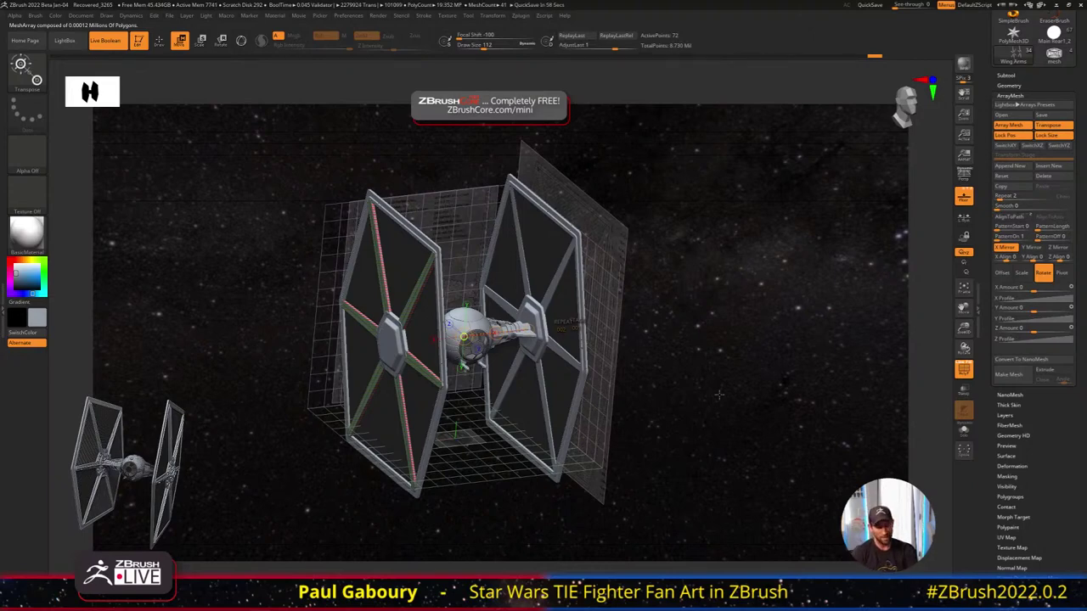
key(q)
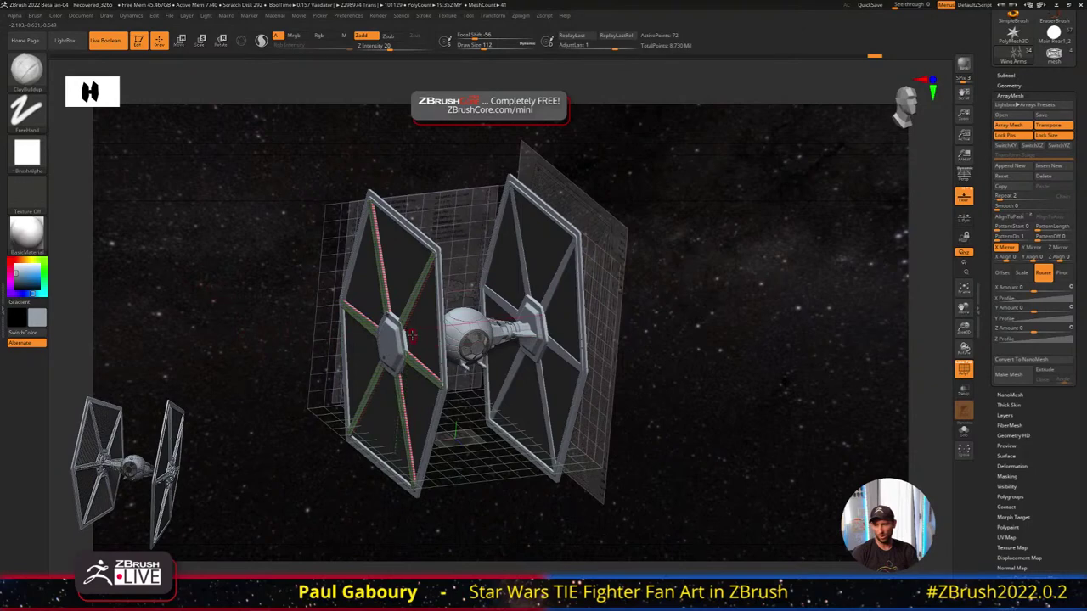
drag(639, 369, 685, 344)
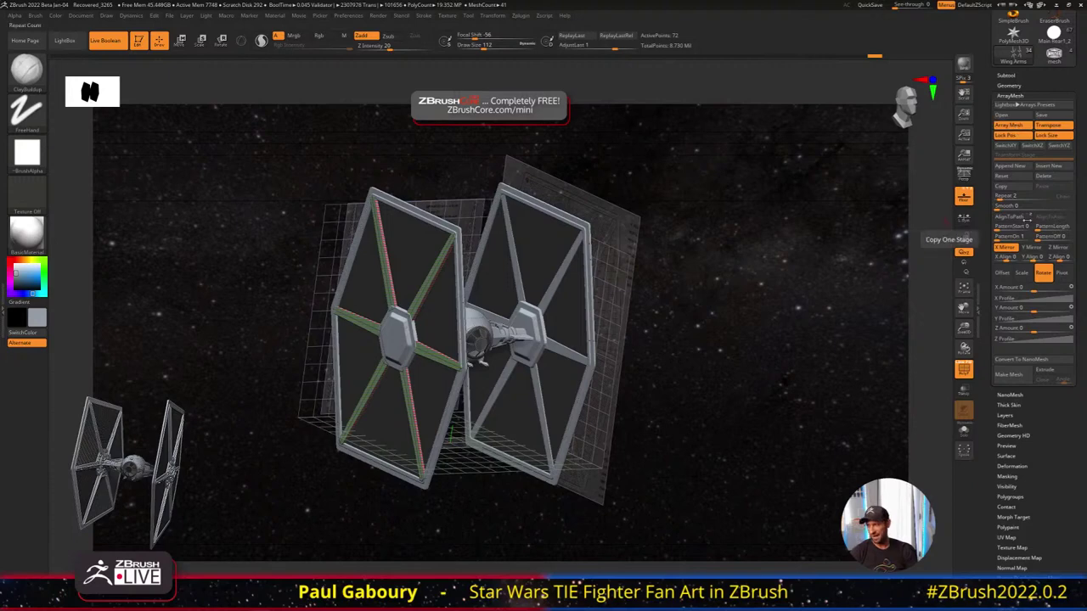
click(1013, 125)
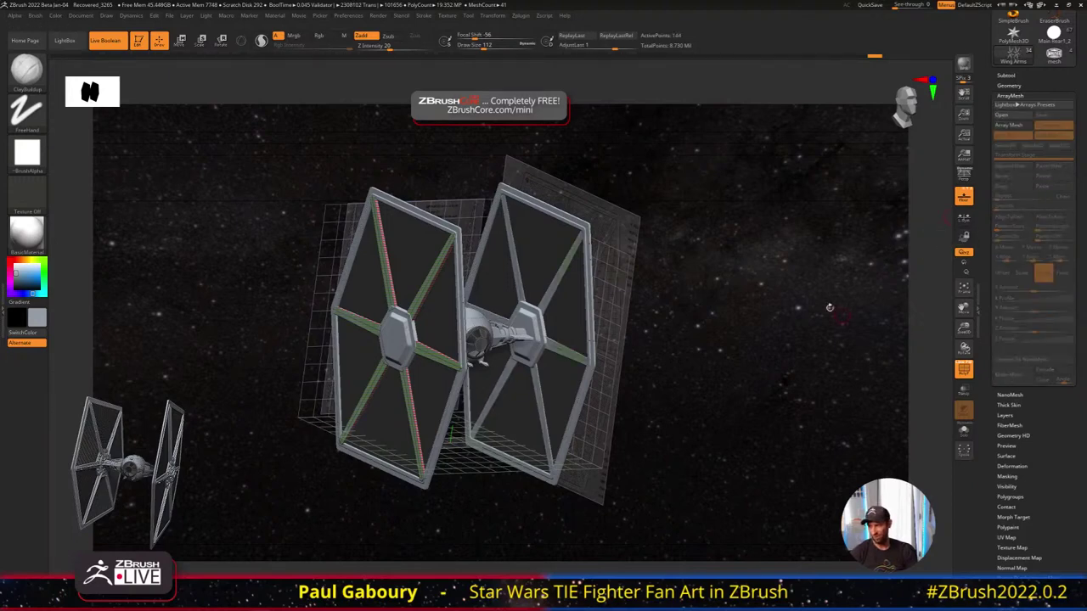
Make the inner wing pattern the active subtool in a straight side view and display its polyframe
mouse_move(764, 336)
shift+mouse_down()
mouse_move(722, 365)
mouse_move(752, 357)
mouse_move(760, 327)
shift+mouse_up()
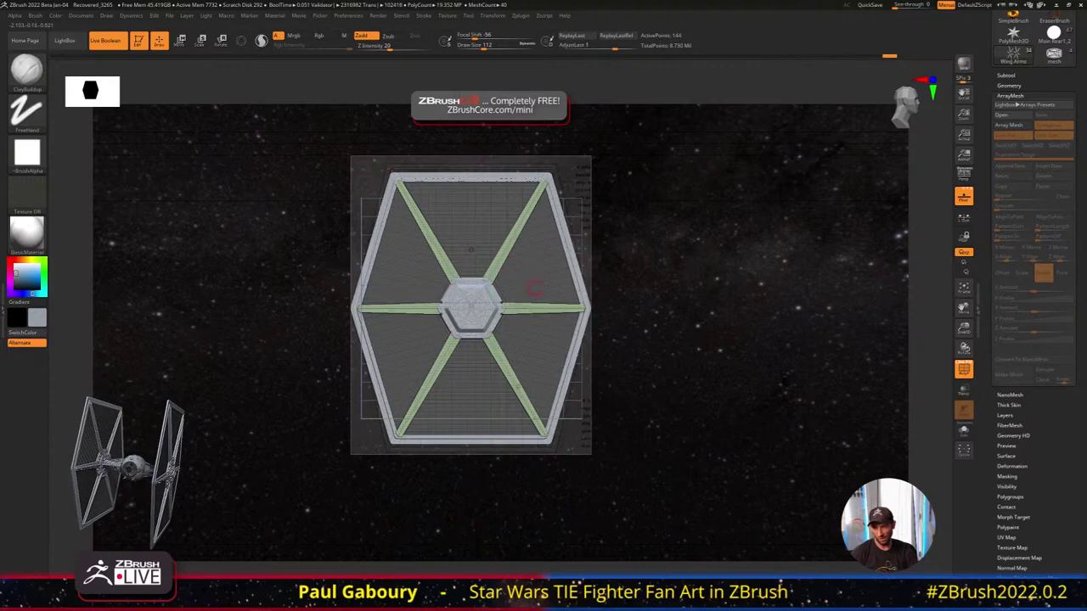
key(shift+f)
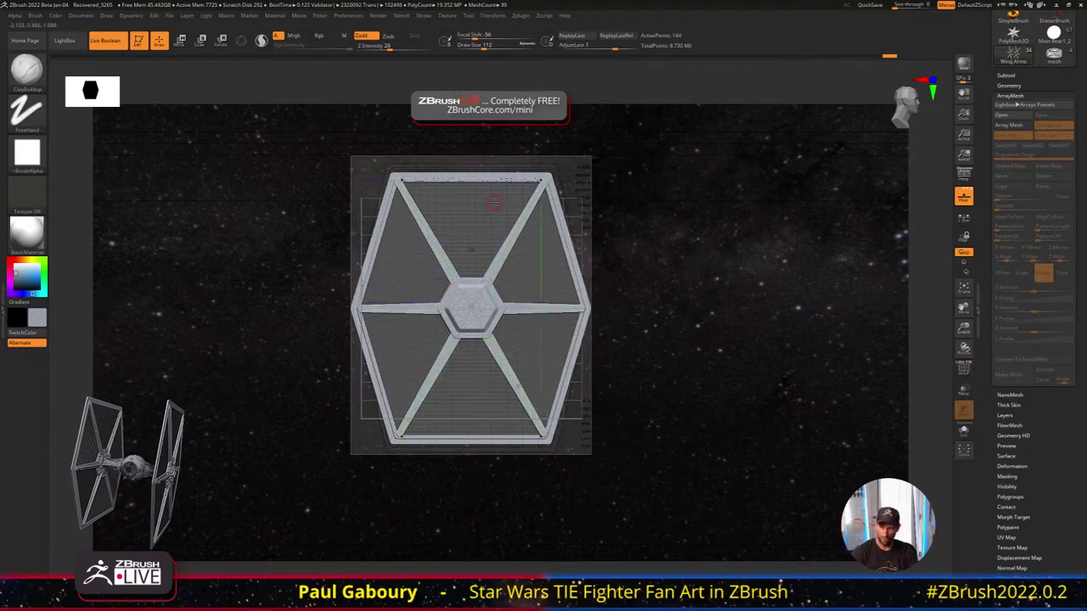
alt+click(538, 265)
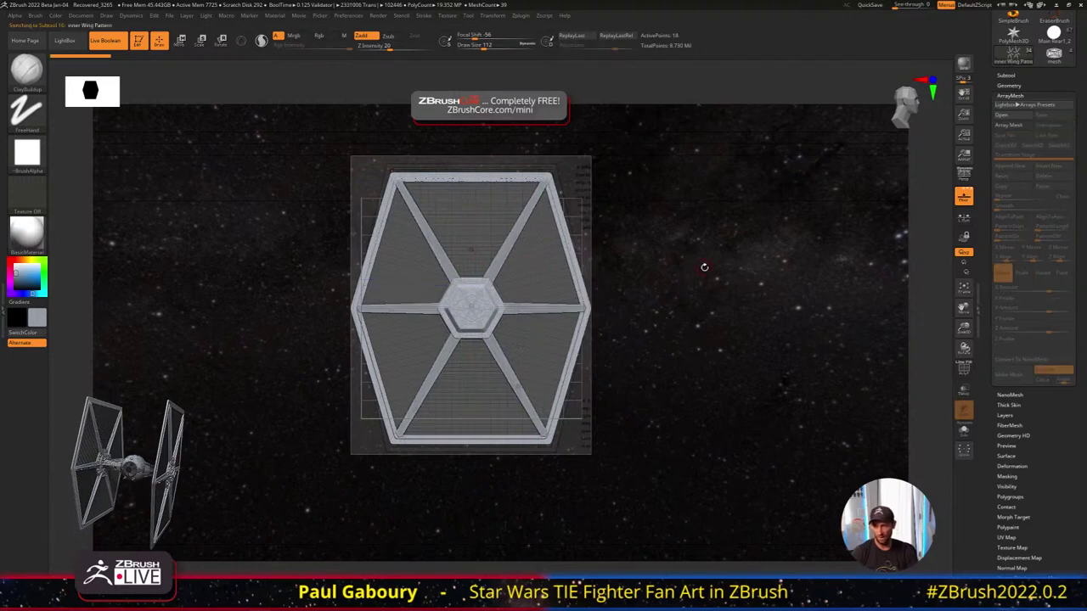
key(shift+f)
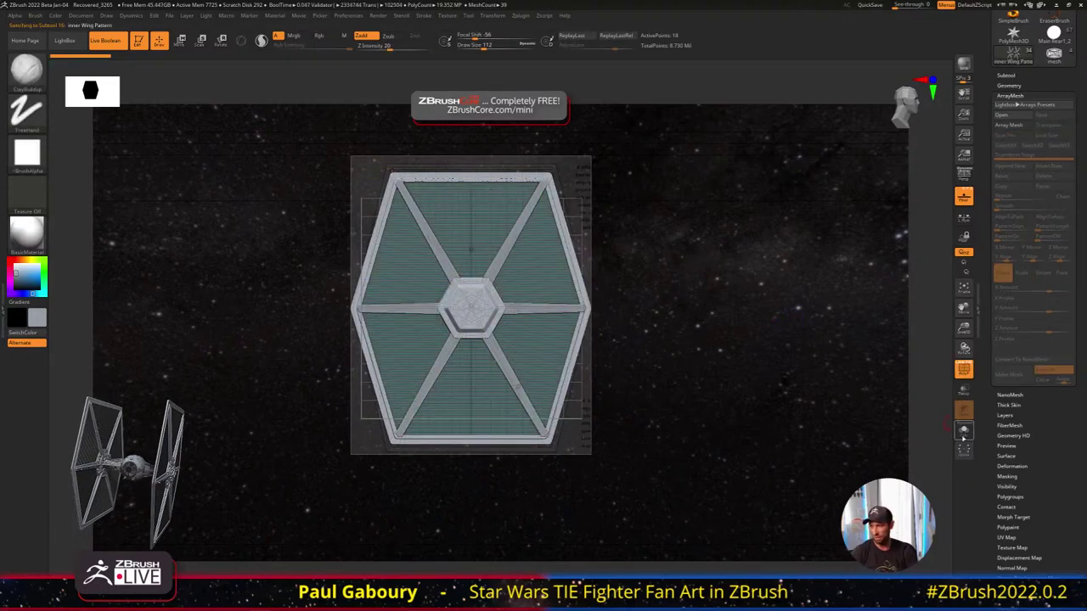
Show only the inner wing pattern and switch to the ZModeler brush
click(964, 433)
drag(703, 313, 760, 334)
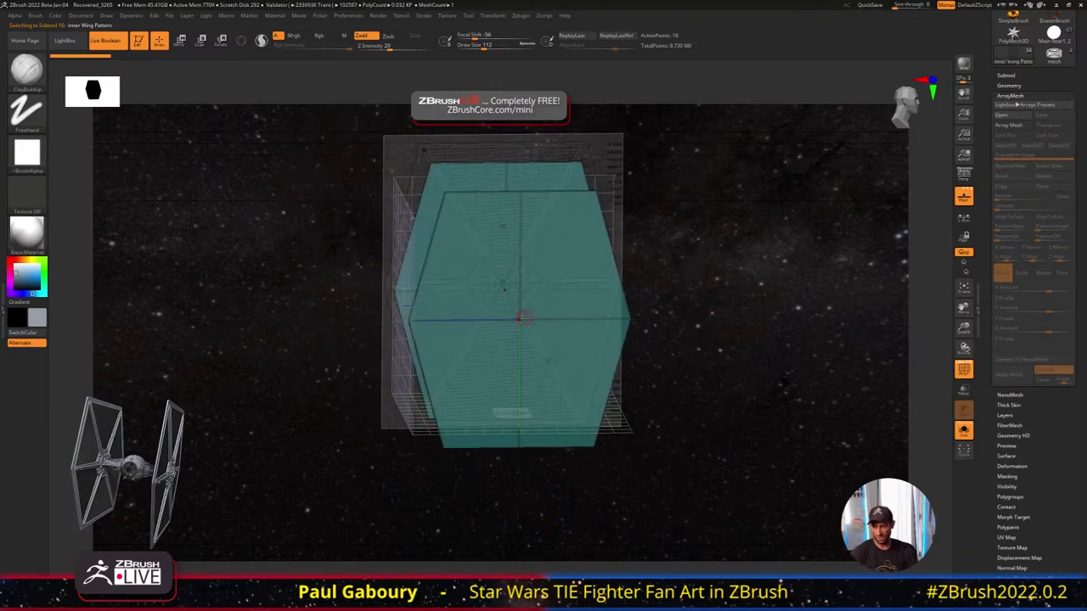
key(b)
key(z)
key(m)
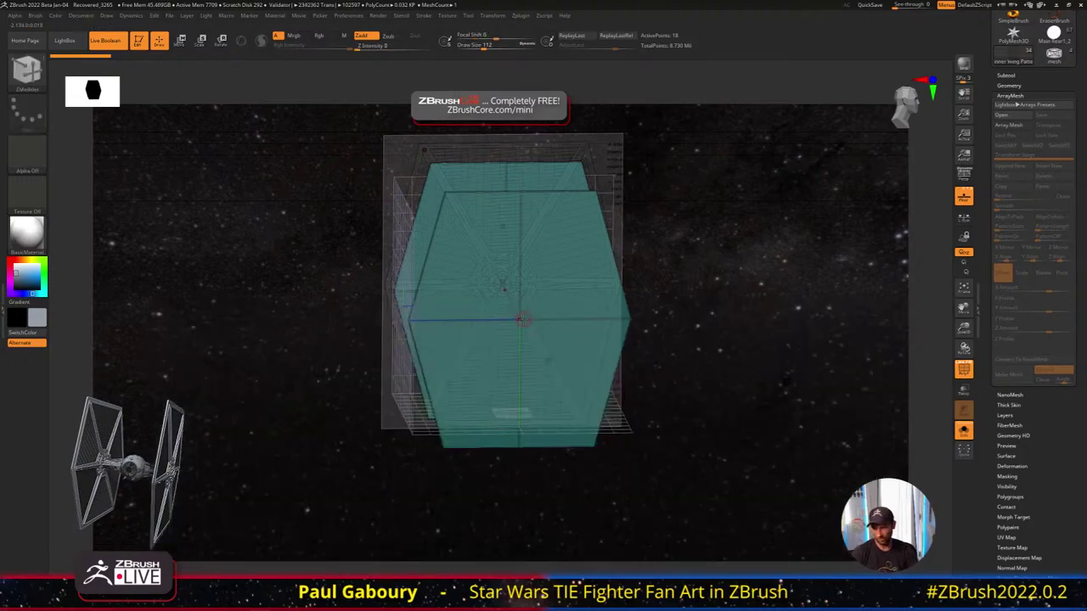
Turn off the floor grid around the two inner wing panels
mouse_move(480, 336)
right_down()
mouse_move(496, 321)
mouse_move(501, 366)
mouse_move(551, 337)
mouse_move(508, 367)
mouse_move(513, 331)
right_up()
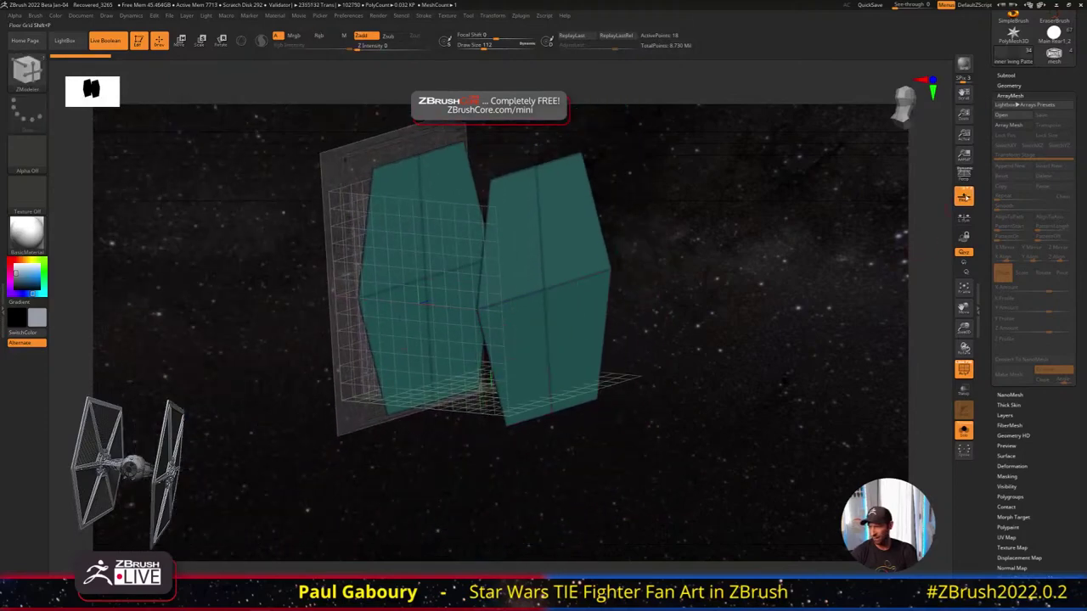
click(965, 202)
shift+right_drag(664, 364, 577, 374)
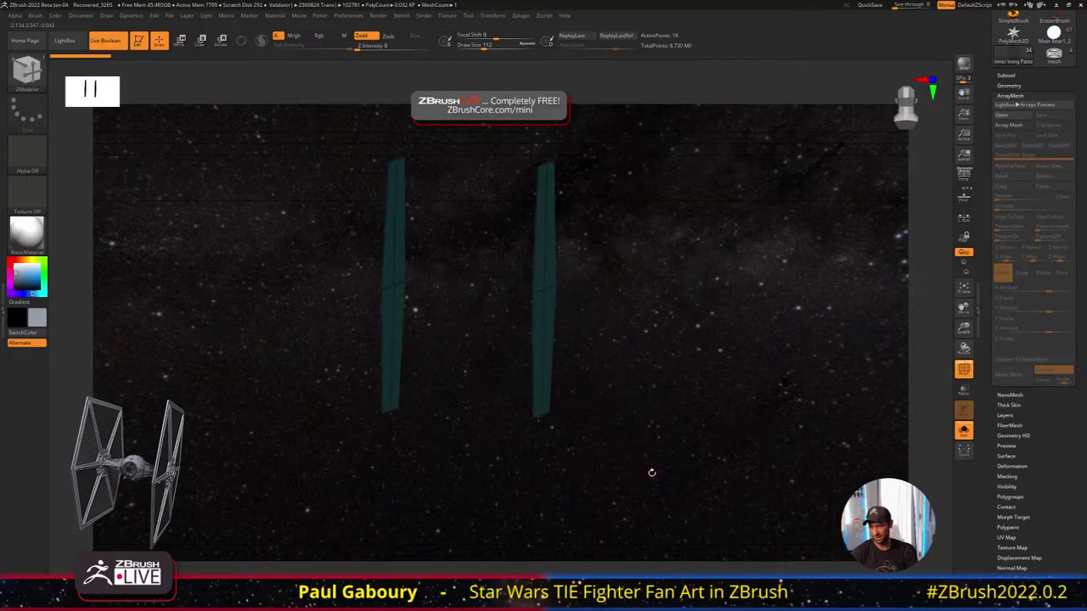
ctrl+shift+drag(656, 473, 537, 213)
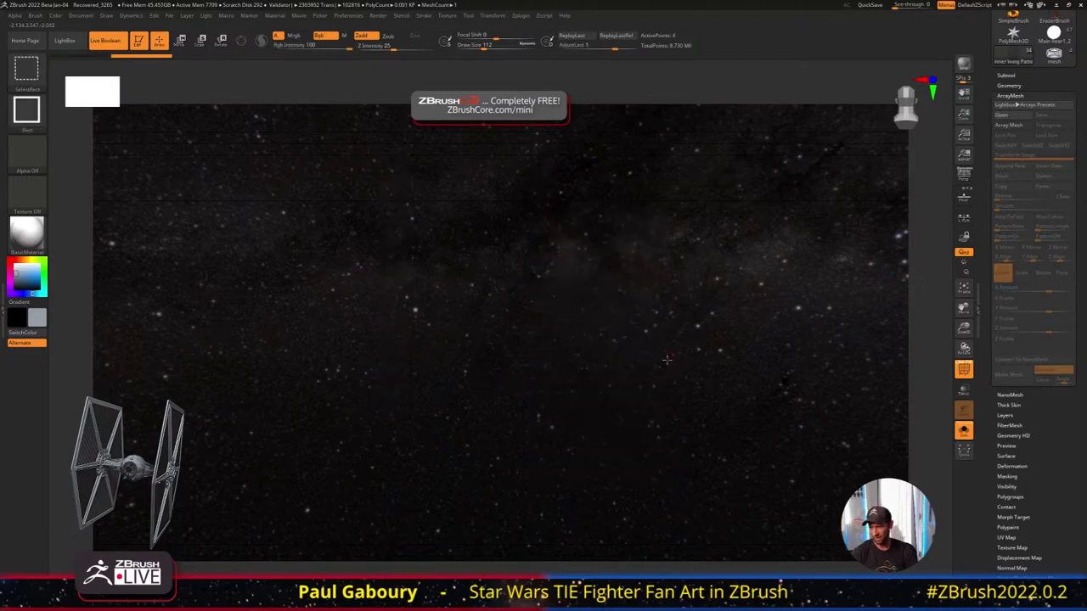
ctrl+shift+click(664, 472)
ctrl+shift+drag(661, 477, 476, 112)
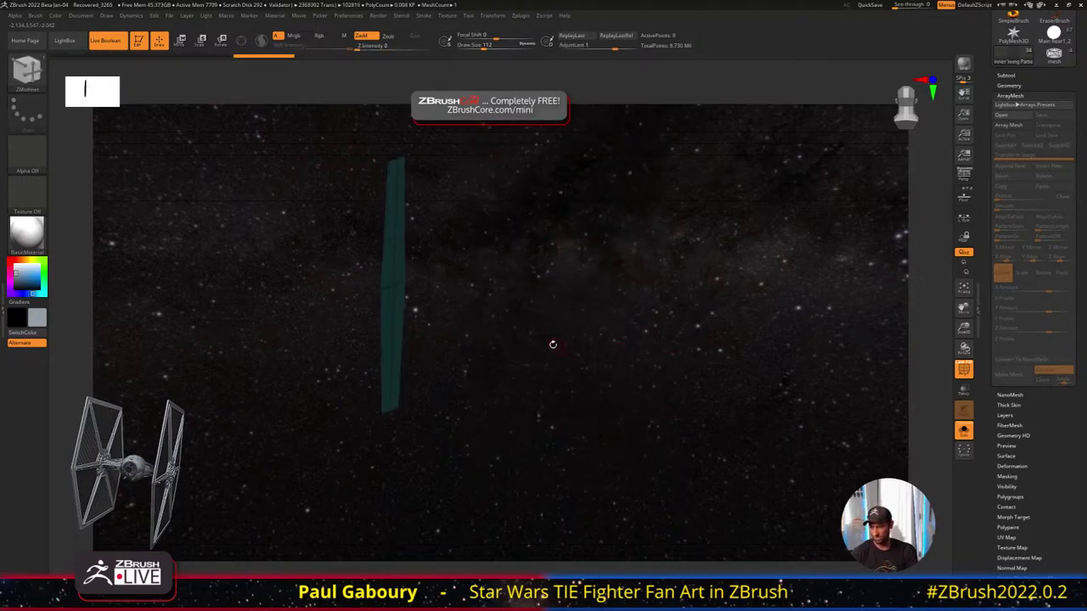
ctrl+shift+drag(661, 360, 479, 115)
ctrl+shift+click(635, 422)
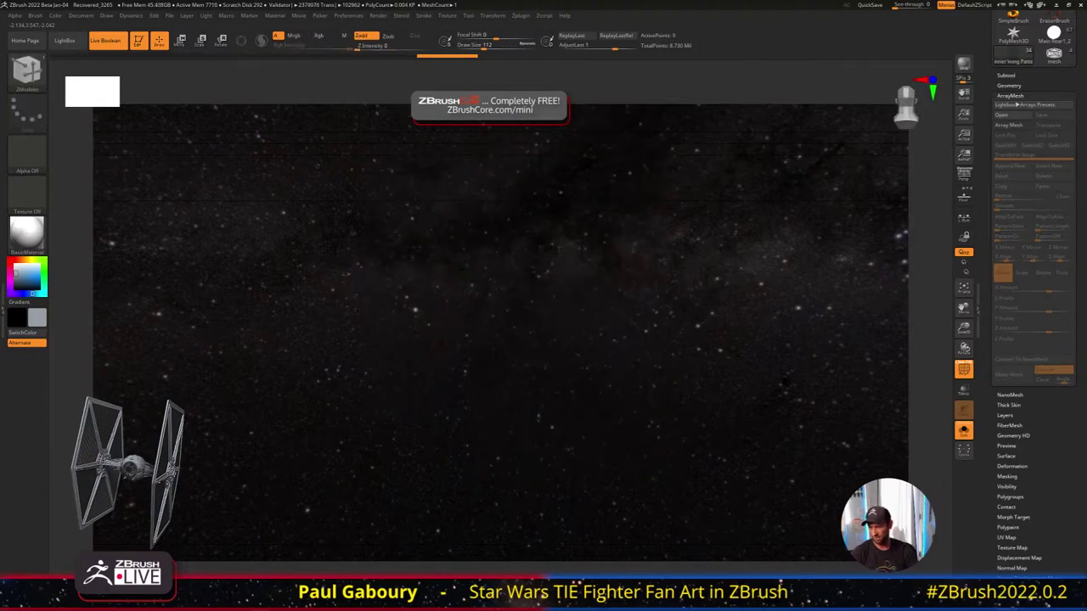
ctrl+shift+click(630, 368)
ctrl+shift+drag(643, 494, 499, 131)
drag(648, 332, 694, 316)
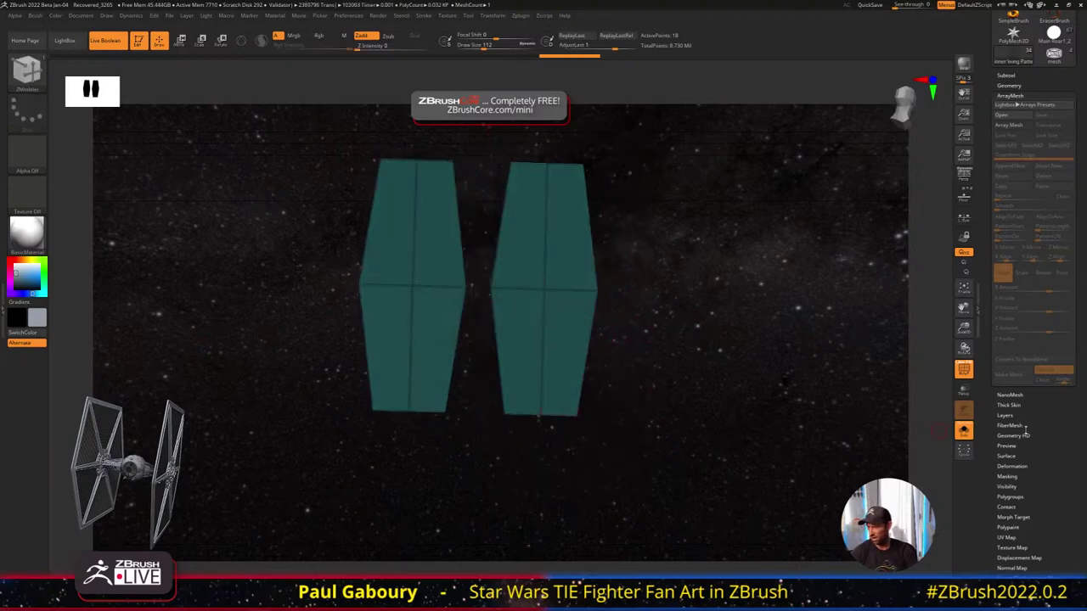
mouse_move(752, 402)
mouse_down()
mouse_move(718, 402)
mouse_move(747, 407)
mouse_up()
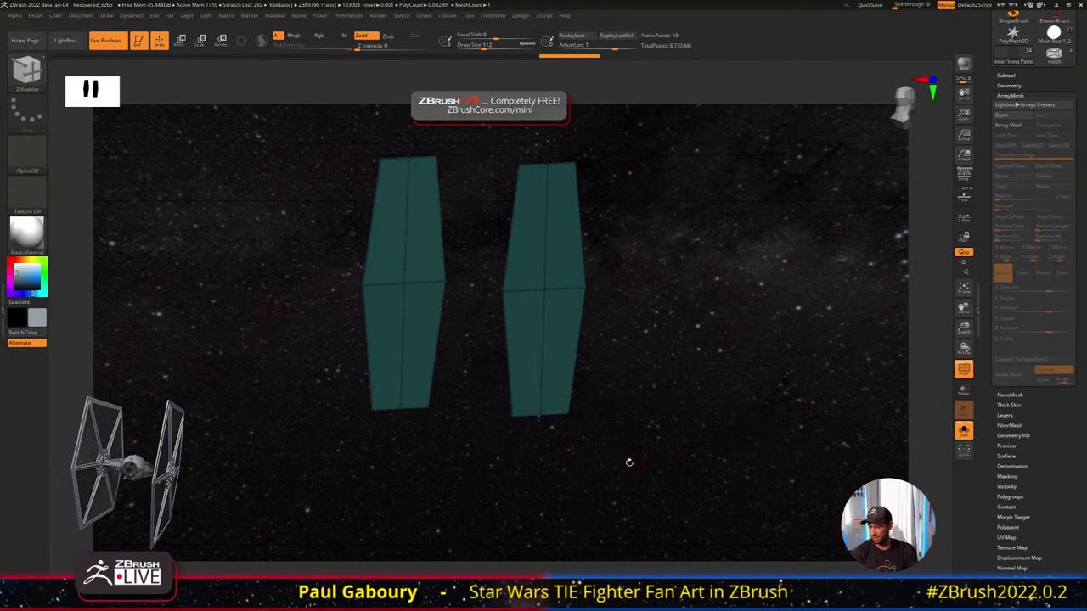
ctrl+shift+drag(660, 333, 668, 318)
ctrl+shift+click(655, 307)
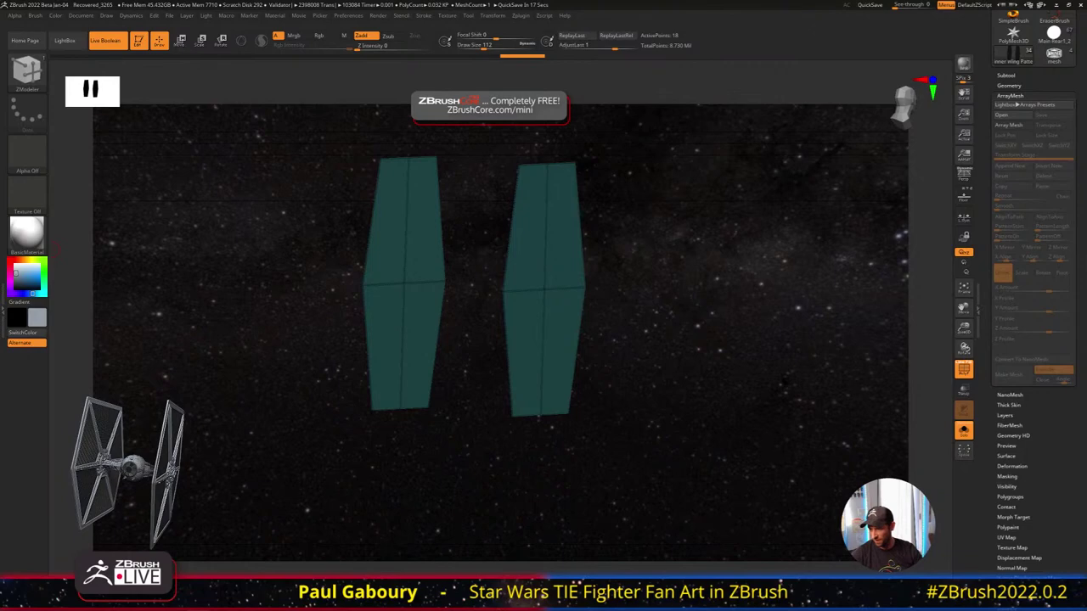
Remove one of the two inner wing panels with Delete By Symmetry
drag(563, 495, 936, 437)
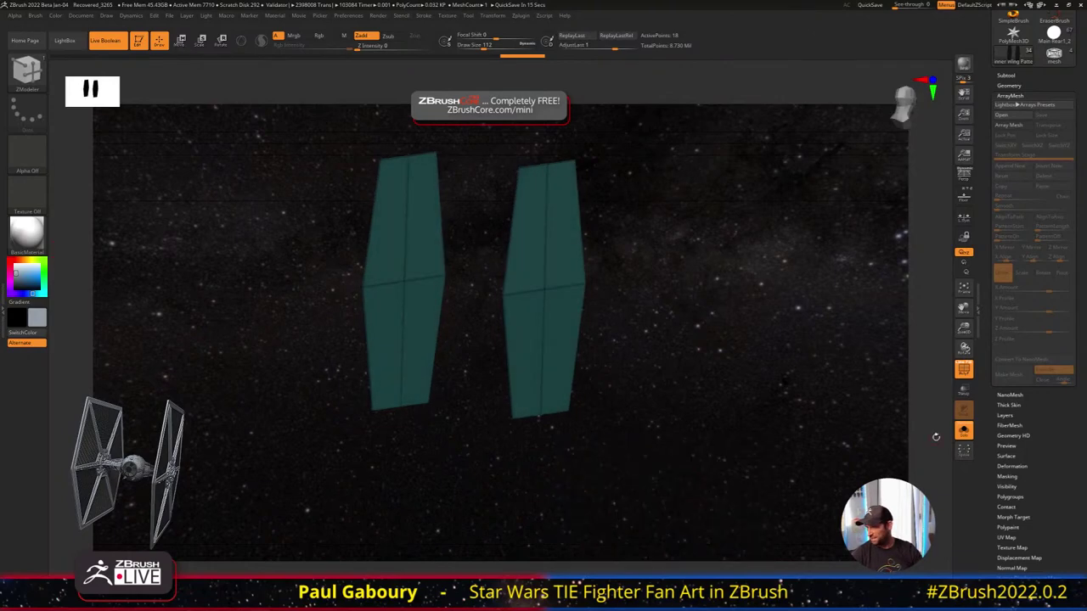
click(1009, 86)
click(1031, 391)
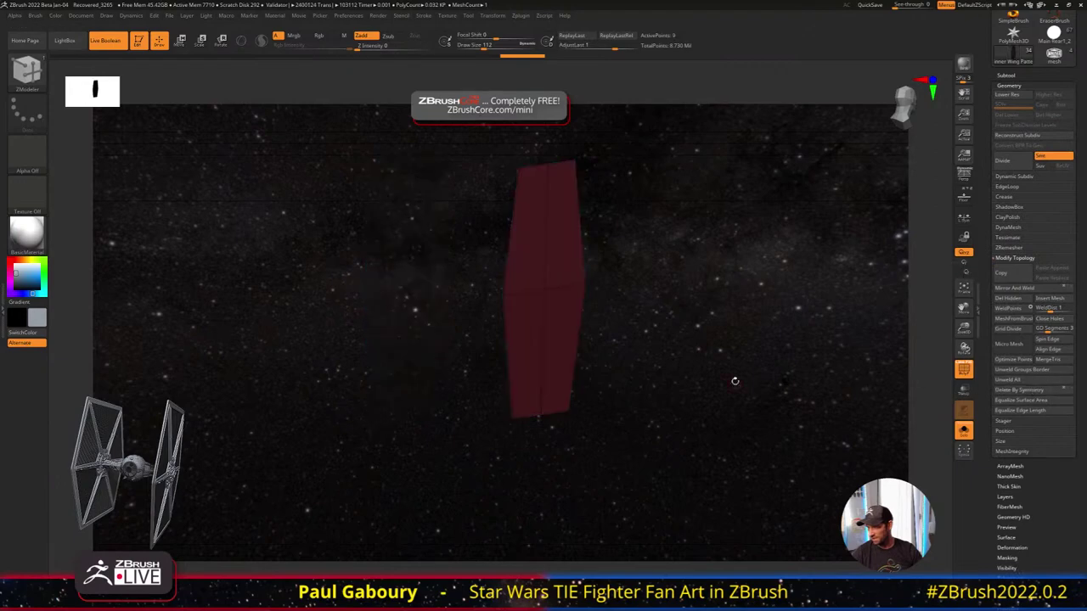
Turn off Dynamic Subdiv for the remaining inner wing panel
drag(628, 408, 804, 323)
shift+click(1015, 177)
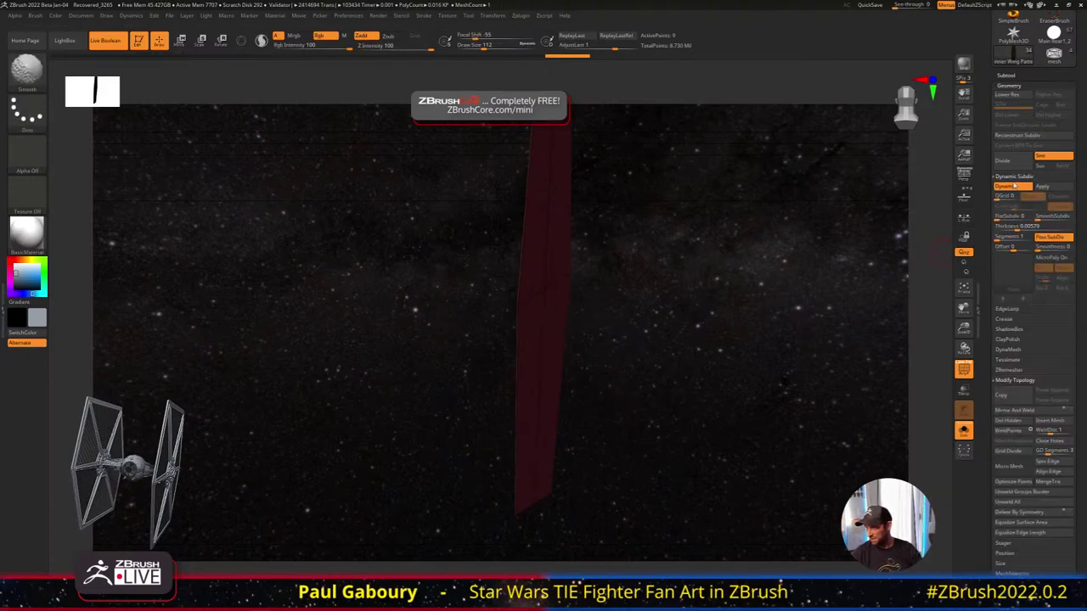
click(1011, 187)
drag(671, 297, 740, 343)
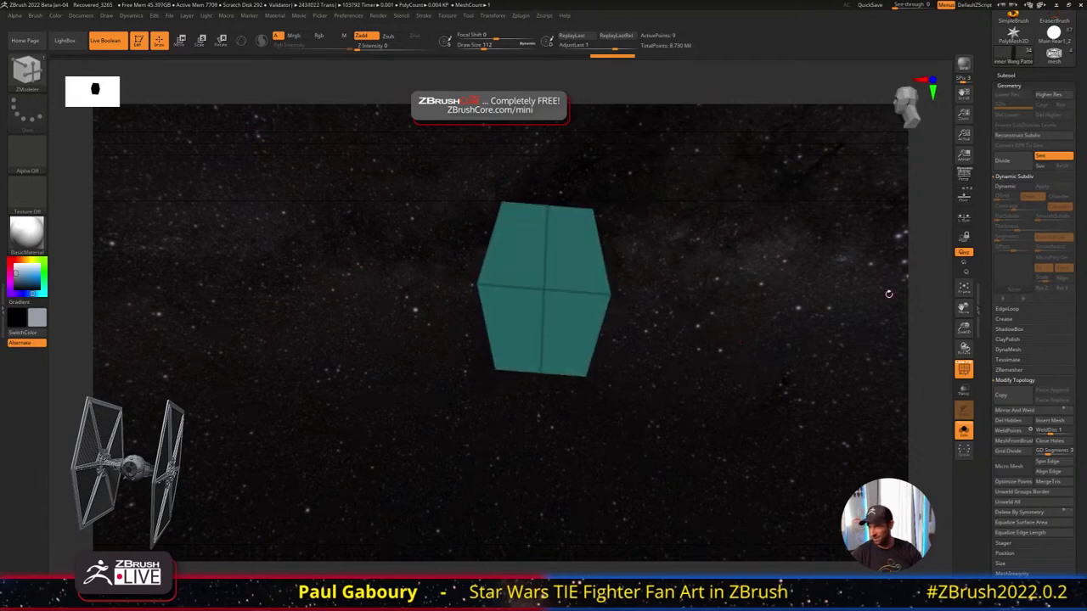
Reactivate Dynamic Subdiv to raise the panel's dynamic thickness slightly, and switch it off again
click(1011, 187)
drag(699, 301, 712, 317)
mouse_move(712, 318)
ctrl+right_down()
mouse_move(561, 313)
mouse_move(535, 280)
mouse_move(573, 288)
ctrl+right_up()
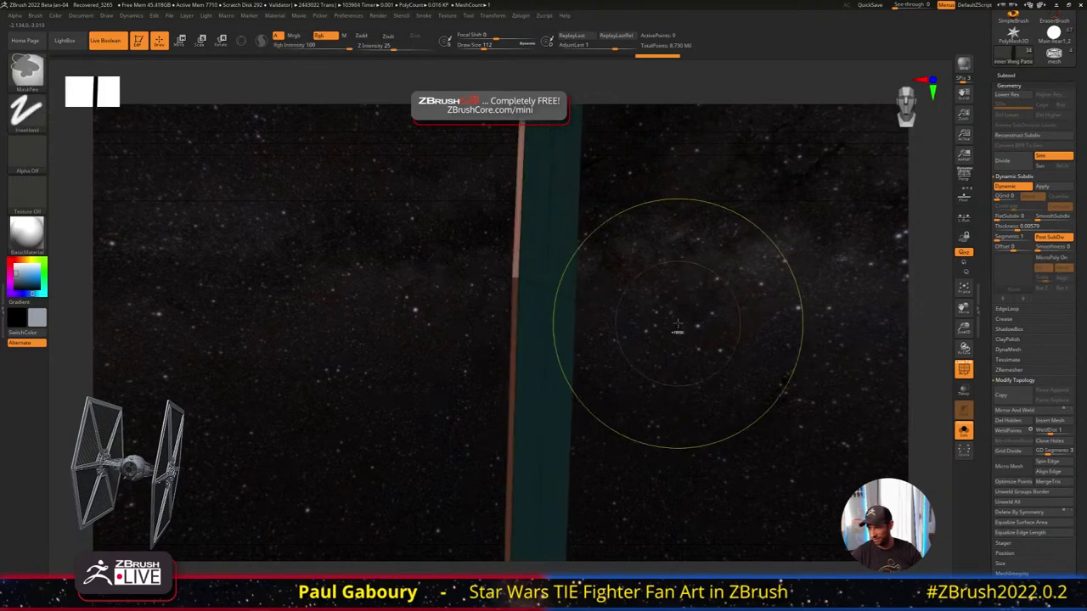
right_drag(678, 326, 693, 326)
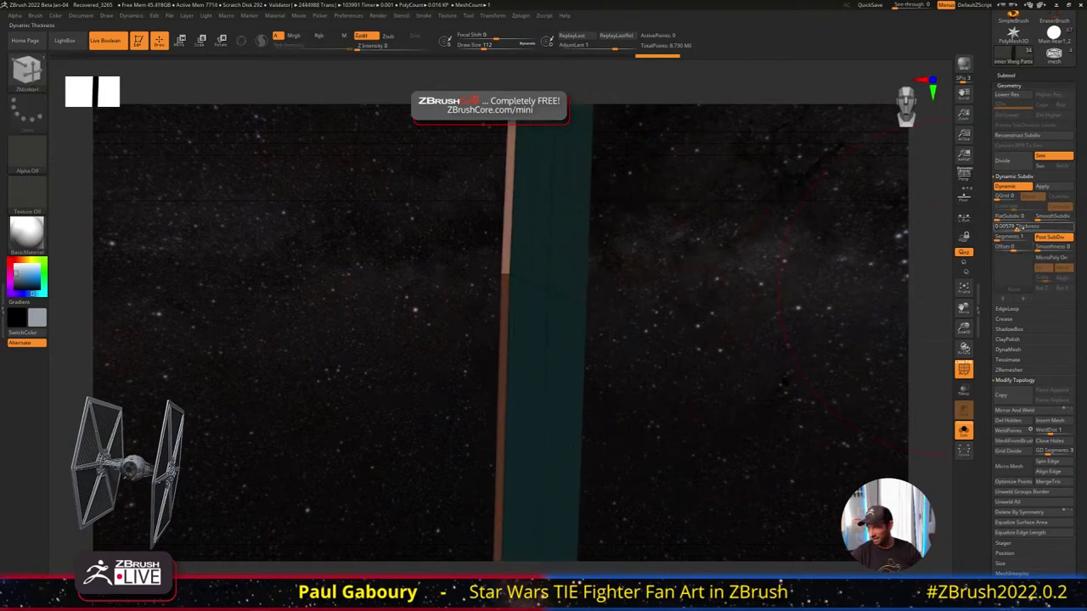
drag(1018, 228, 1019, 227)
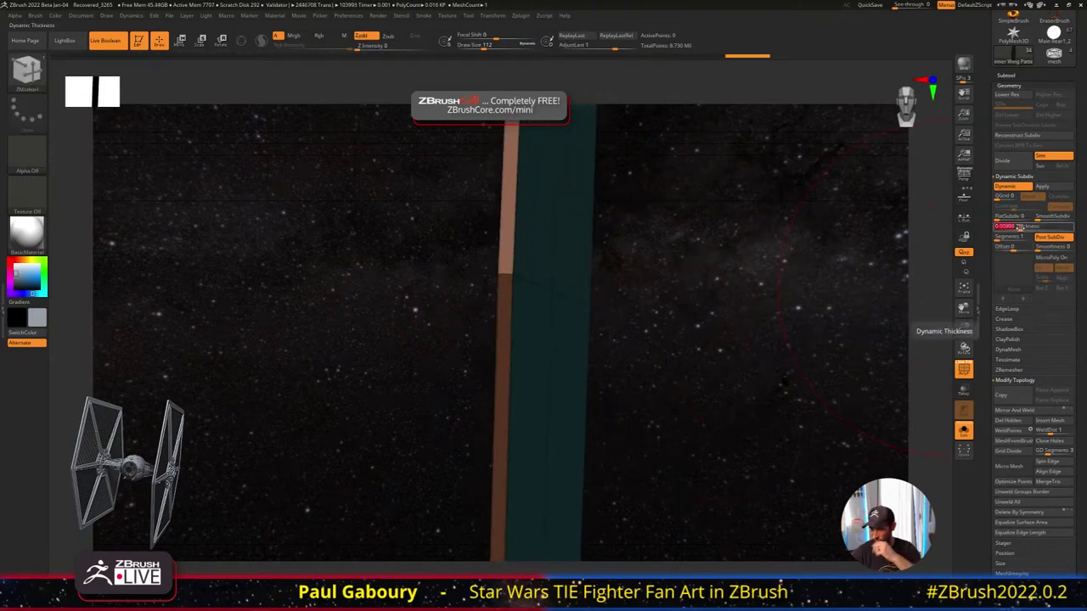
click(1013, 187)
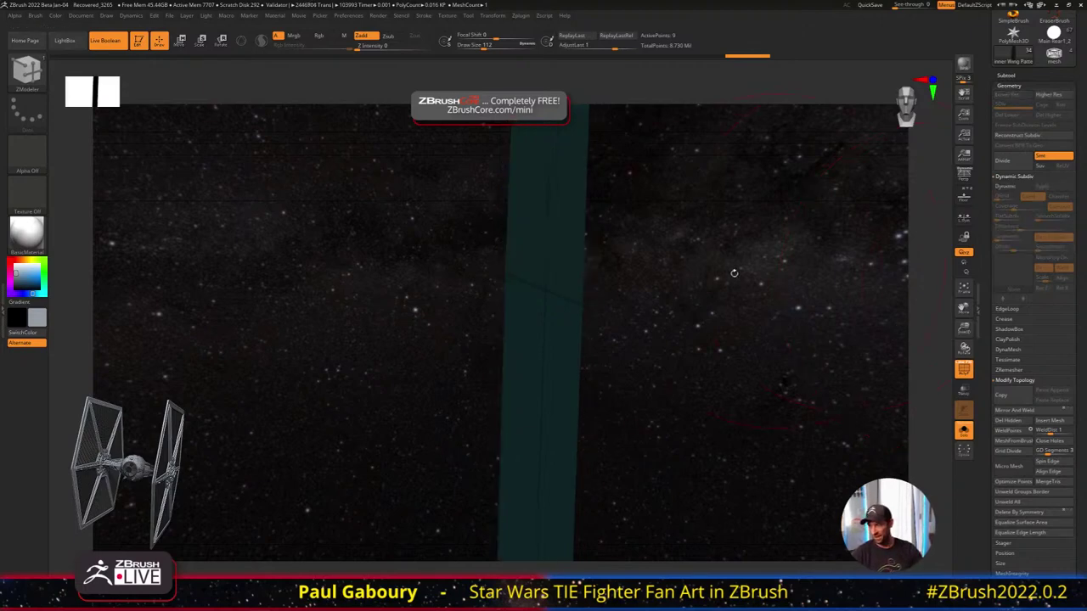
Set the ZModeler point action to Bridge with the Two Points target
mouse_move(713, 330)
ctrl+right_down()
mouse_move(646, 304)
mouse_move(731, 317)
mouse_move(710, 309)
ctrl+right_up()
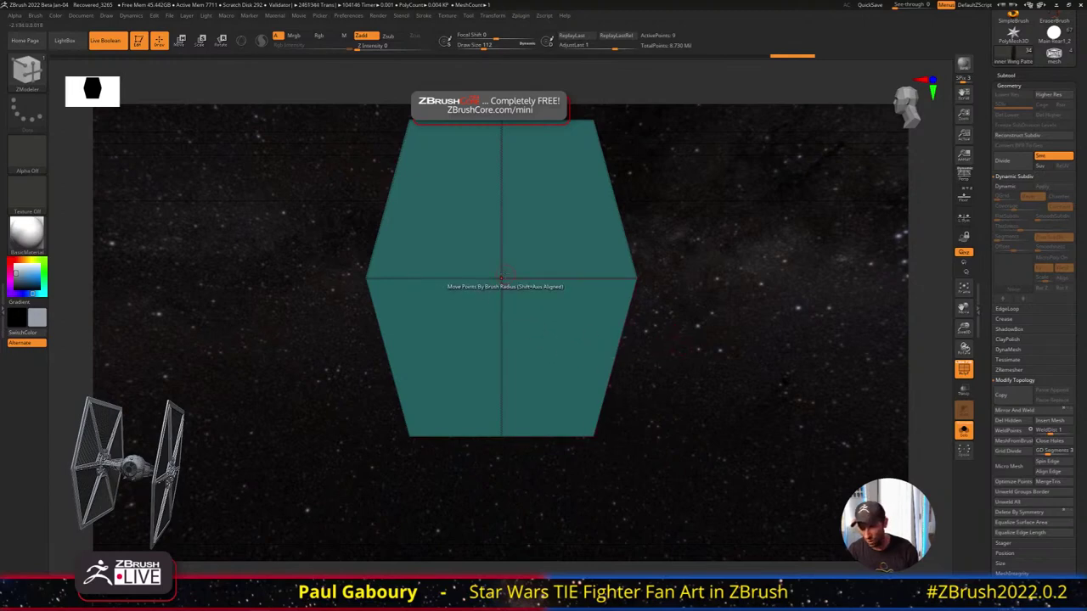
key(space)
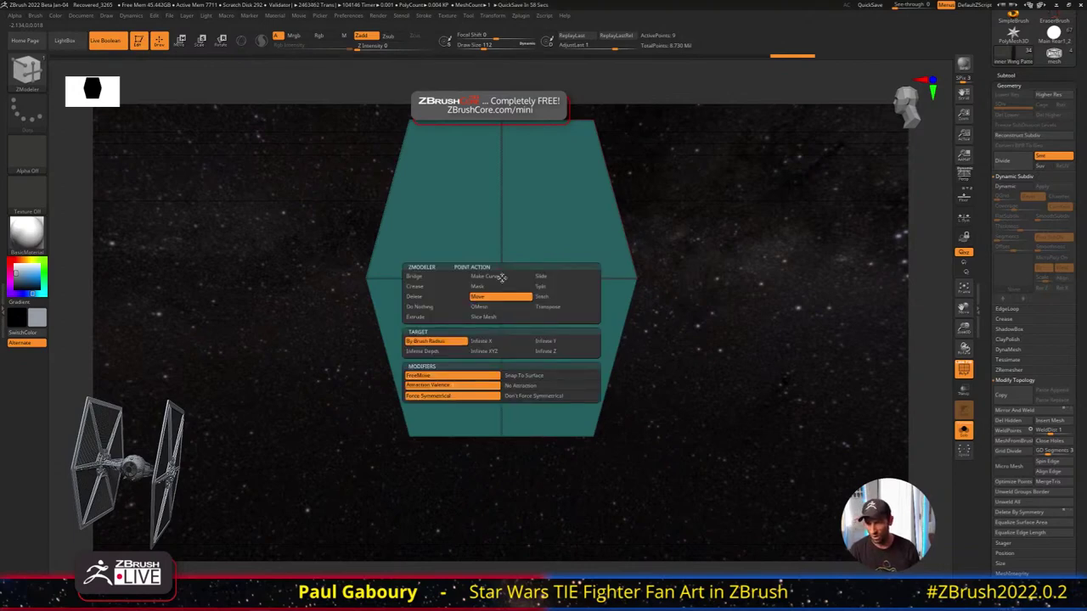
click(444, 278)
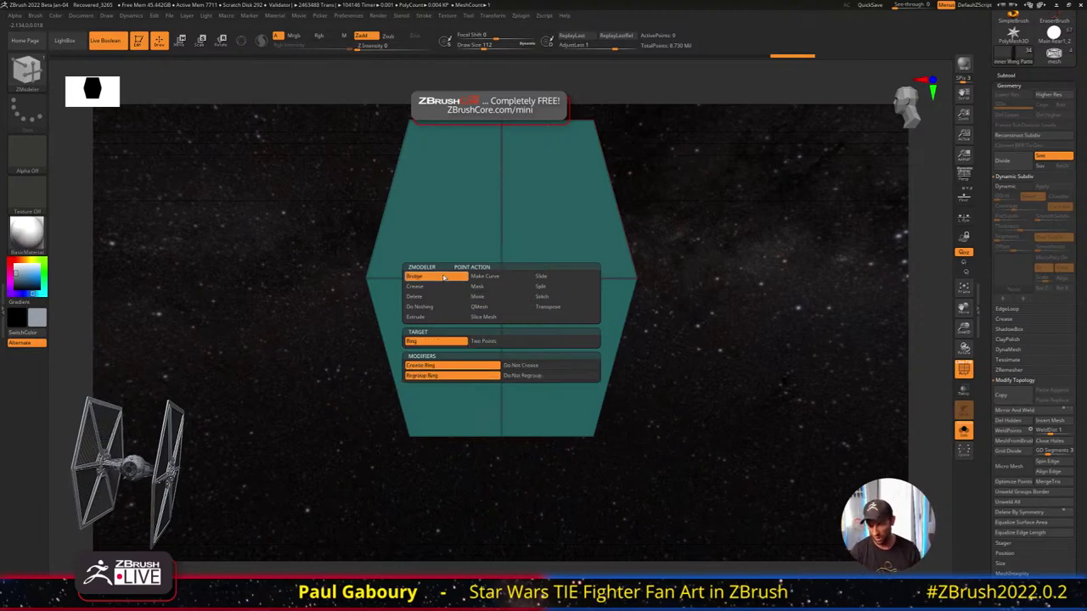
click(484, 341)
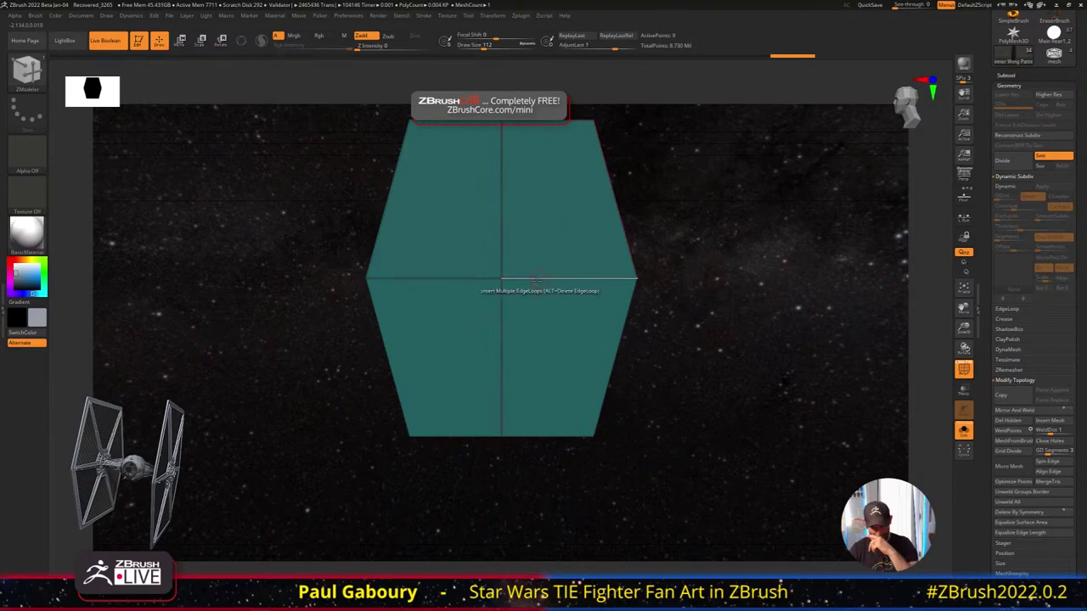
Bridge the panel's centre point to both upper corners with diagonal edges
click(568, 277)
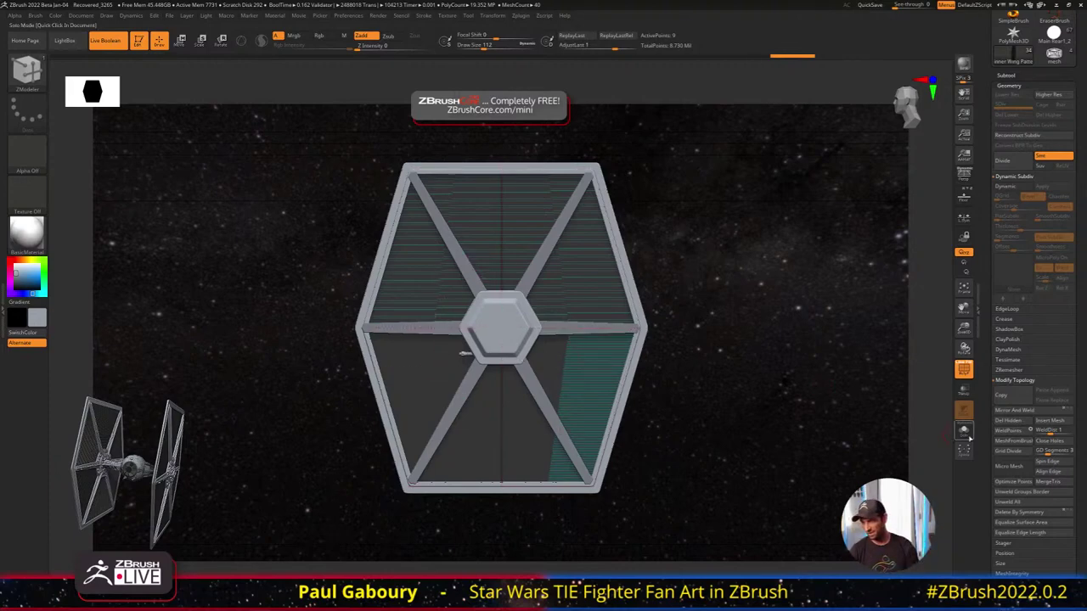
click(963, 430)
key(f)
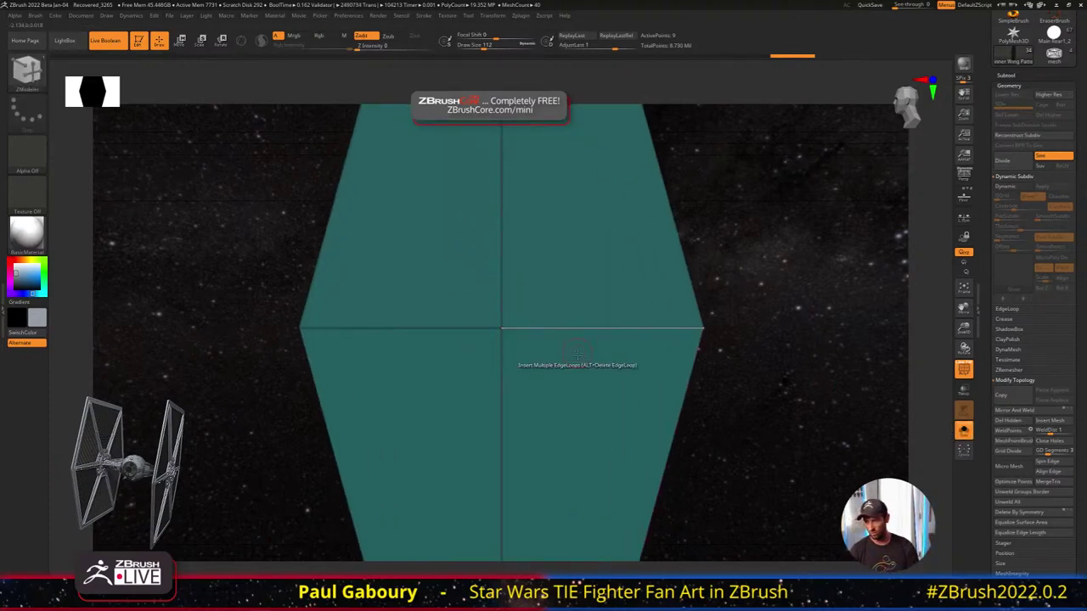
ctrl+right_drag(577, 354, 556, 327)
click(486, 355)
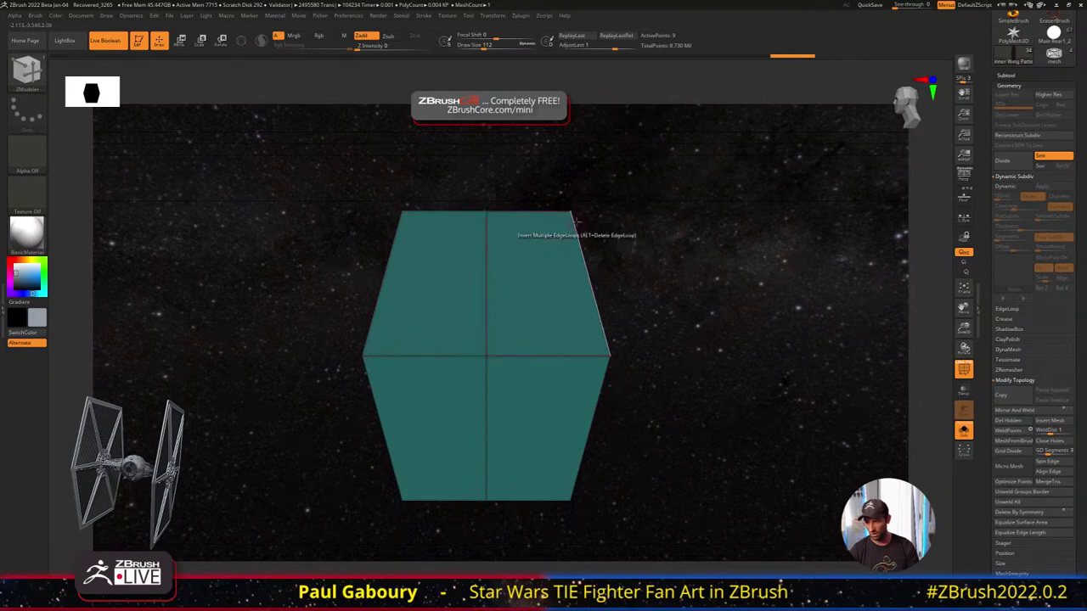
click(571, 214)
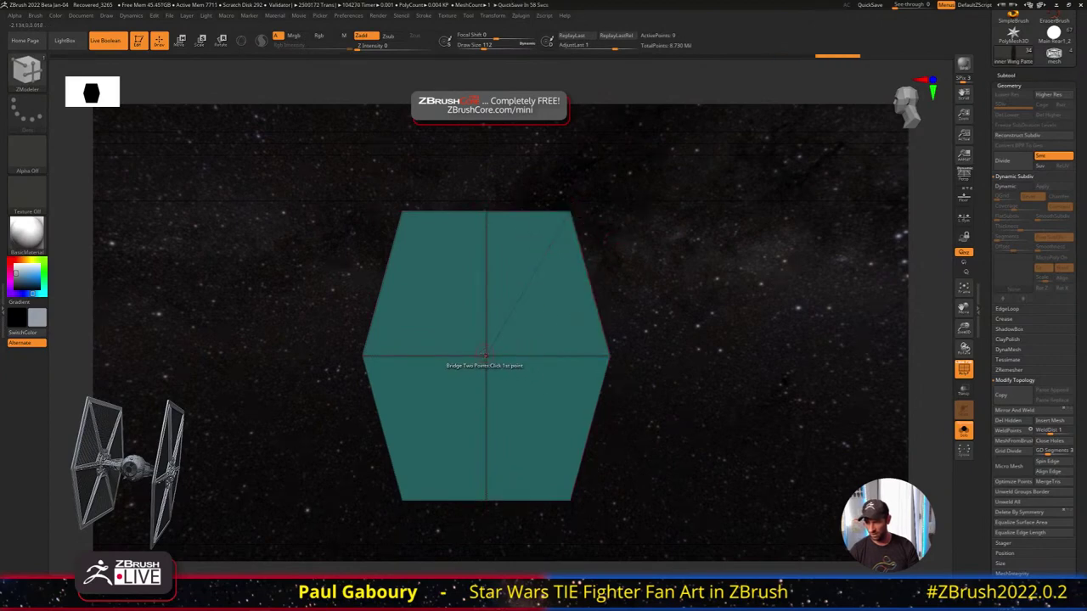
click(402, 212)
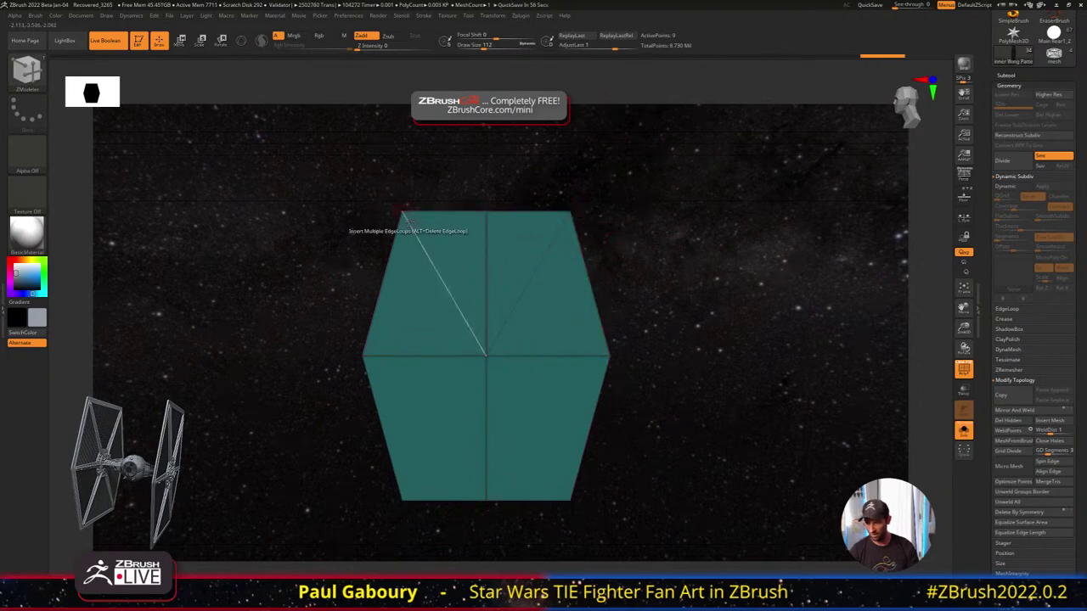
Bridge the panel's centre point to both lower corners with diagonal edges
alt+right_drag(679, 383, 683, 335)
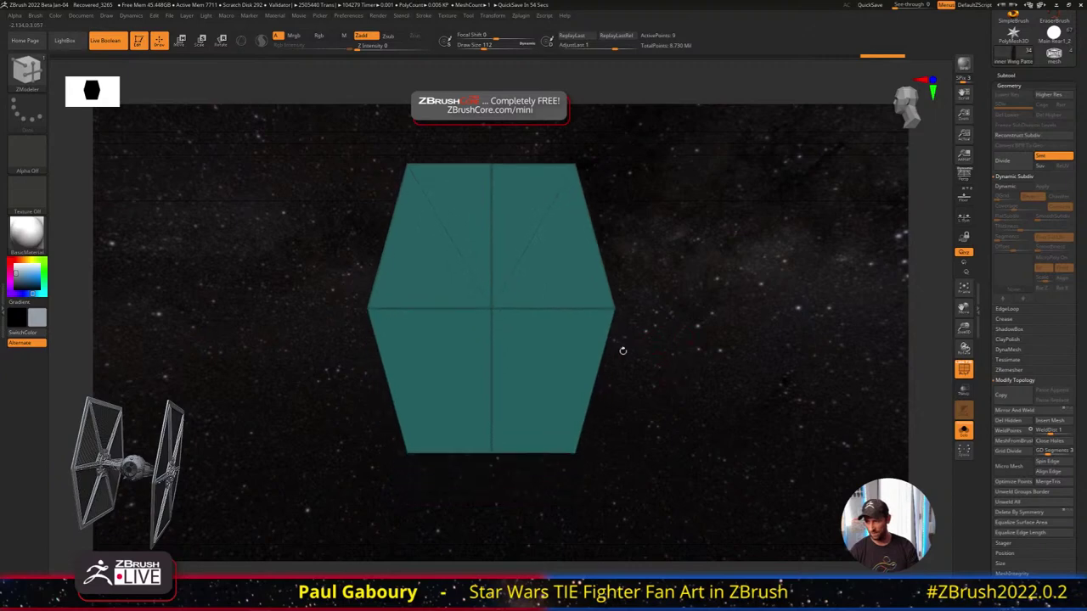
click(491, 307)
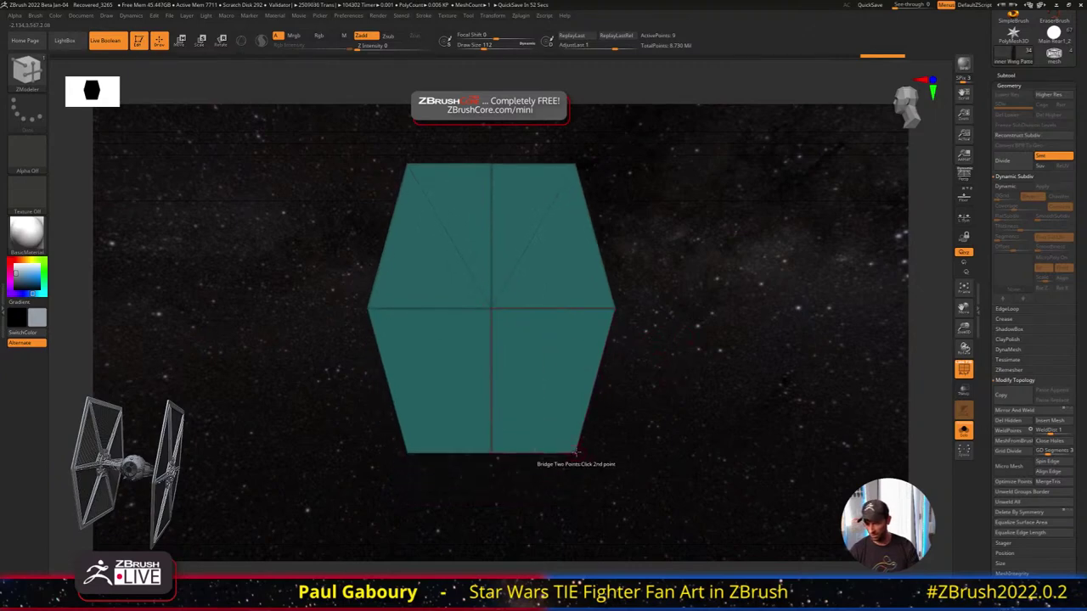
click(576, 452)
key(ctrl+z)
click(489, 308)
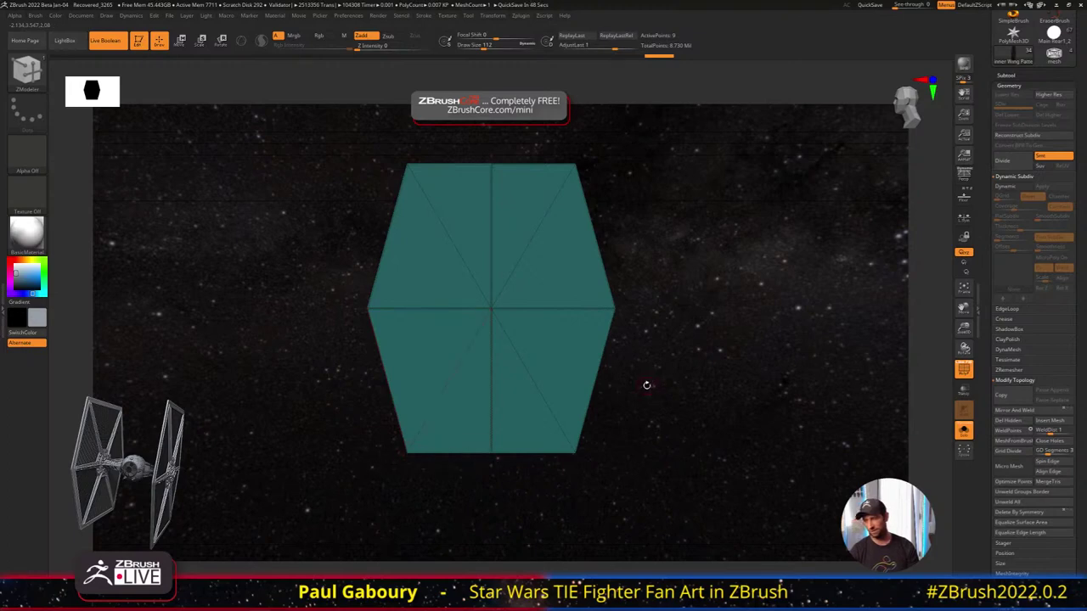
Assign the upper and lower pairs of triangles beside the vertical centre edge to a new polygroup
click(963, 430)
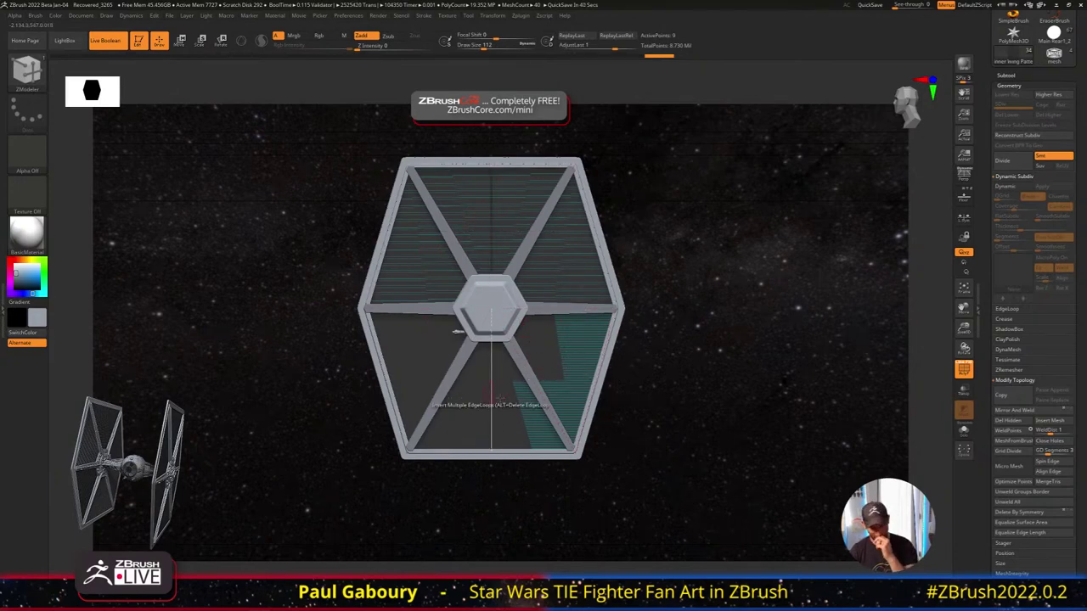
click(963, 430)
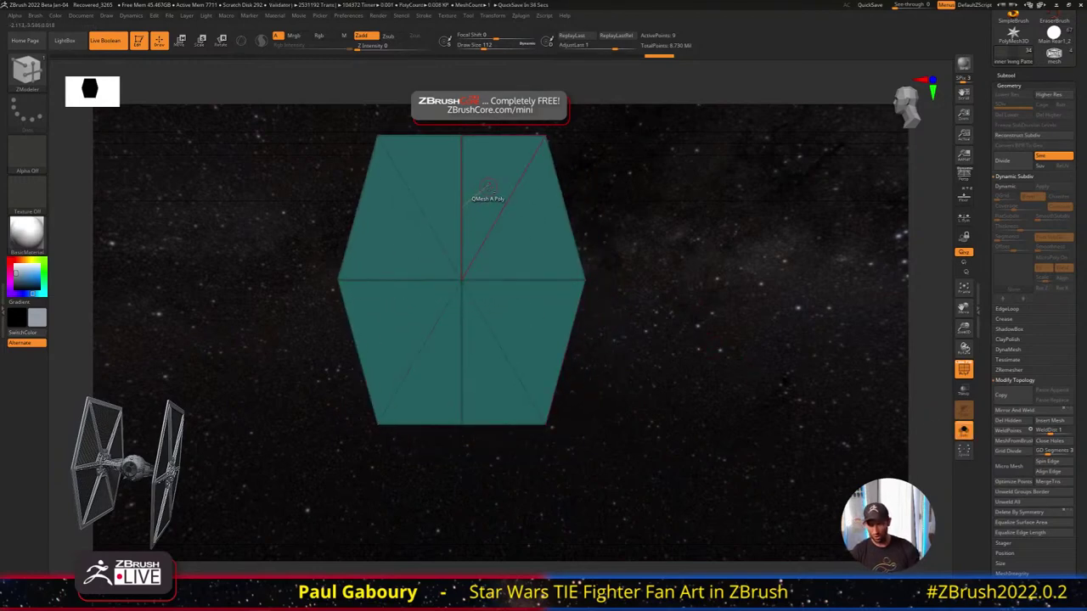
alt+drag(488, 185, 451, 189)
alt+drag(484, 361, 438, 360)
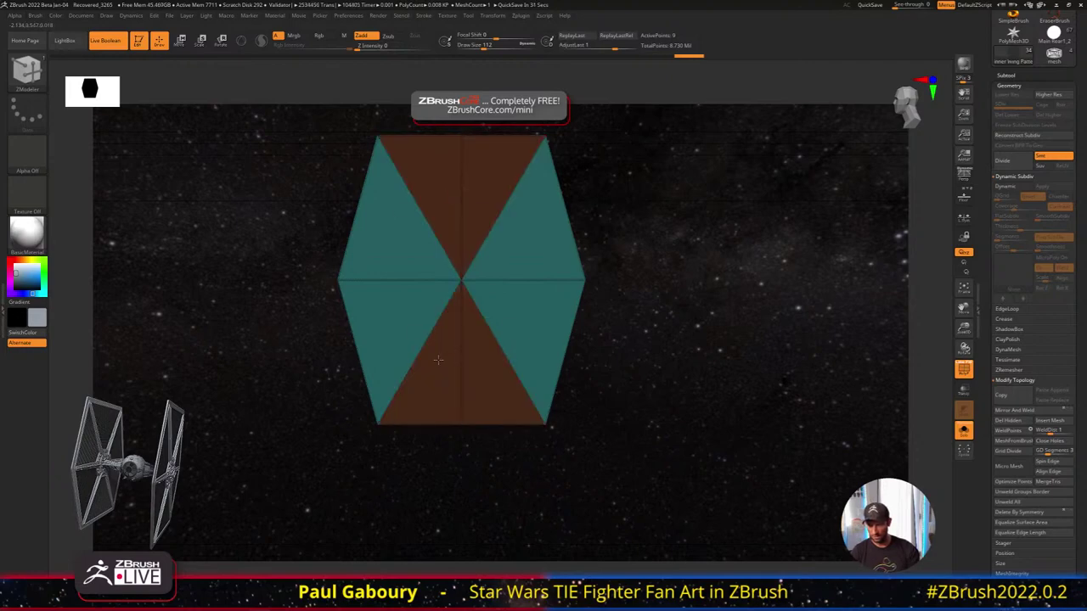
Assign the panel's upper side triangles to one new polygroup and its lower side triangles to another, checking them against the wing arms
click(533, 252)
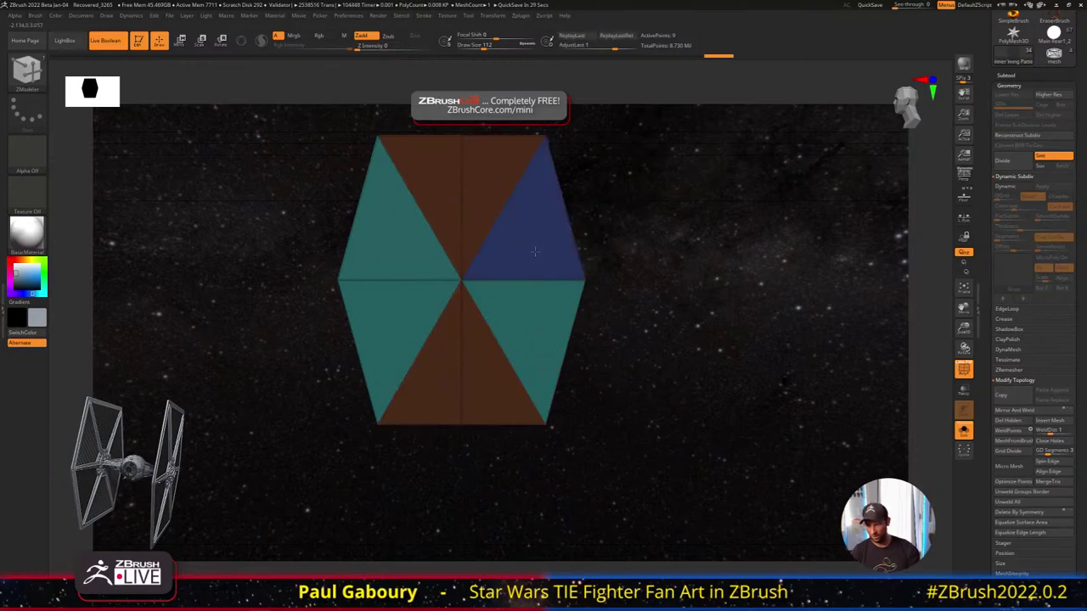
click(396, 248)
click(526, 324)
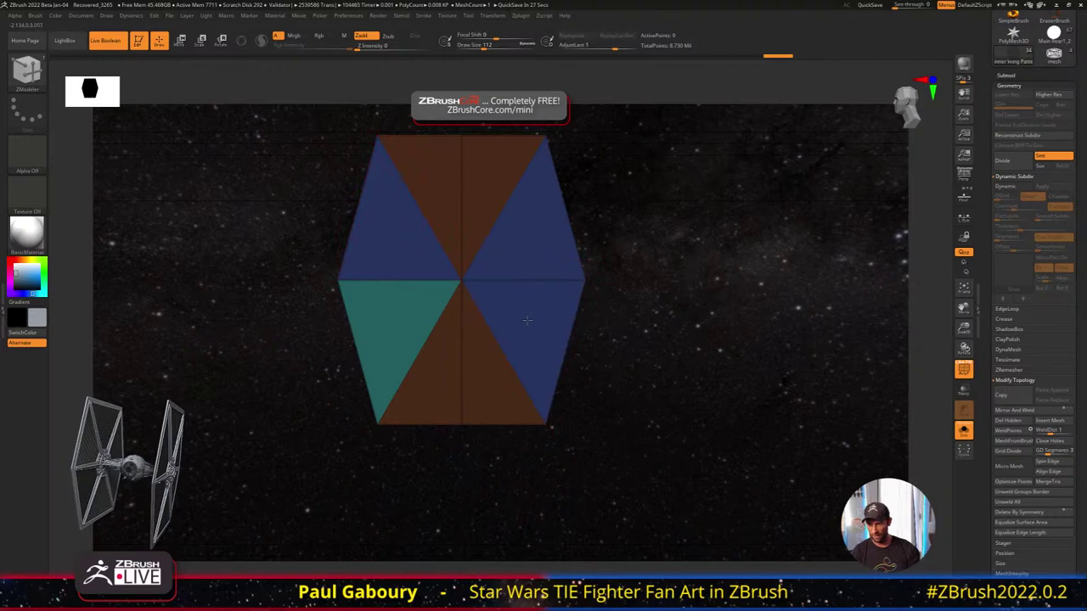
click(392, 324)
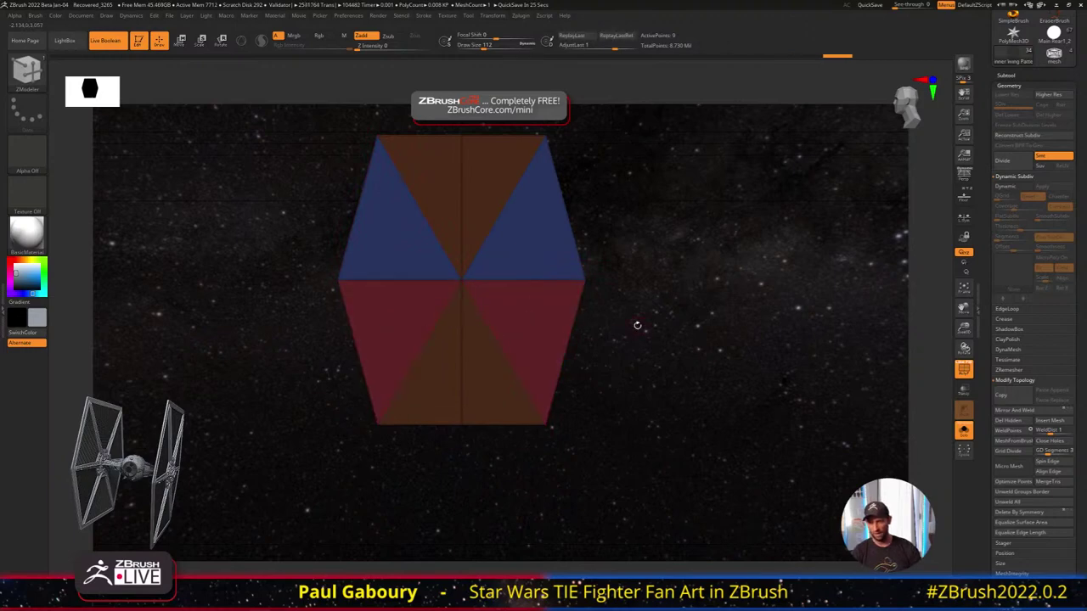
click(964, 431)
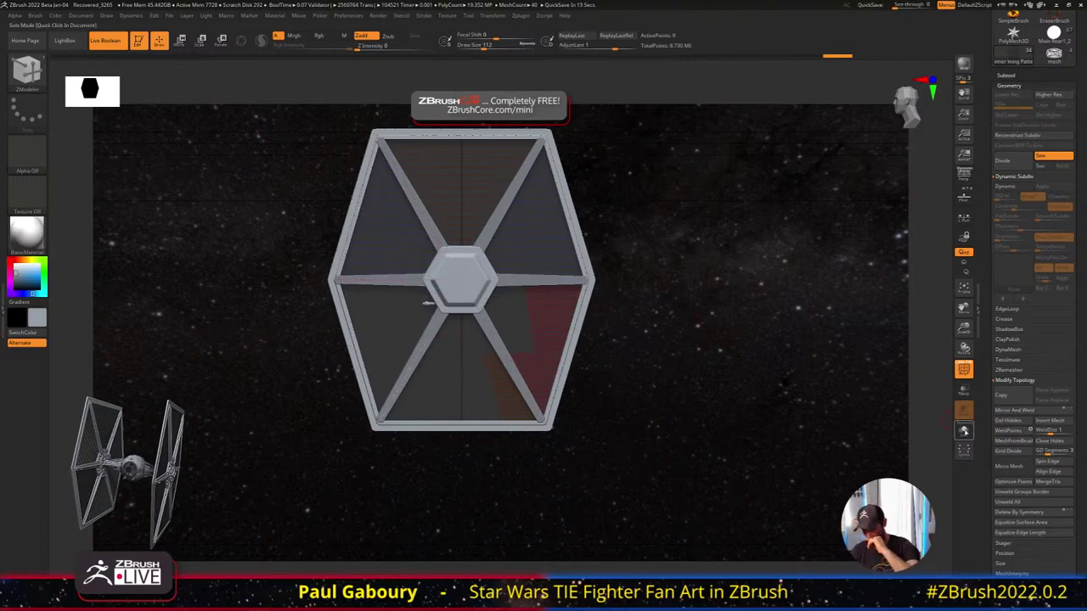
key(shift+f)
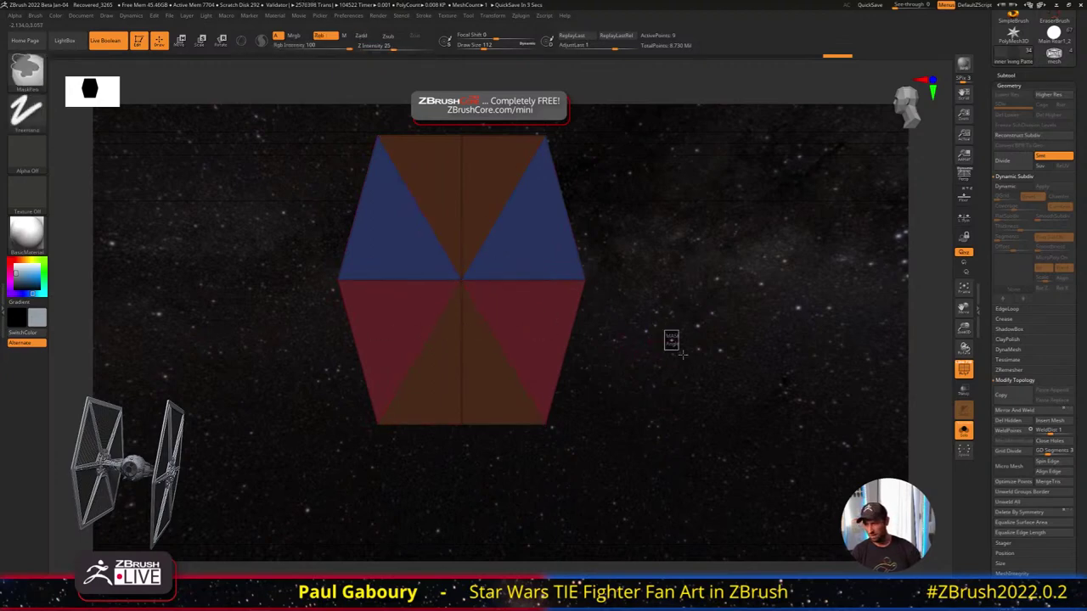
Merge all the panel's sections into a single polygroup
key(ctrl+w)
drag(613, 374, 643, 369)
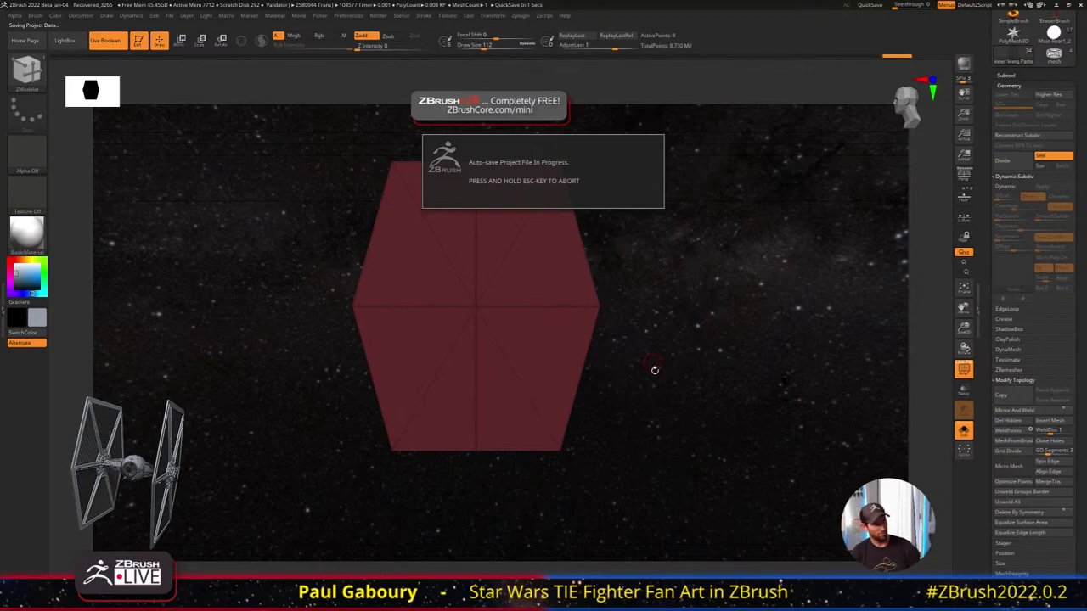
key(Escape)
drag(637, 370, 667, 357)
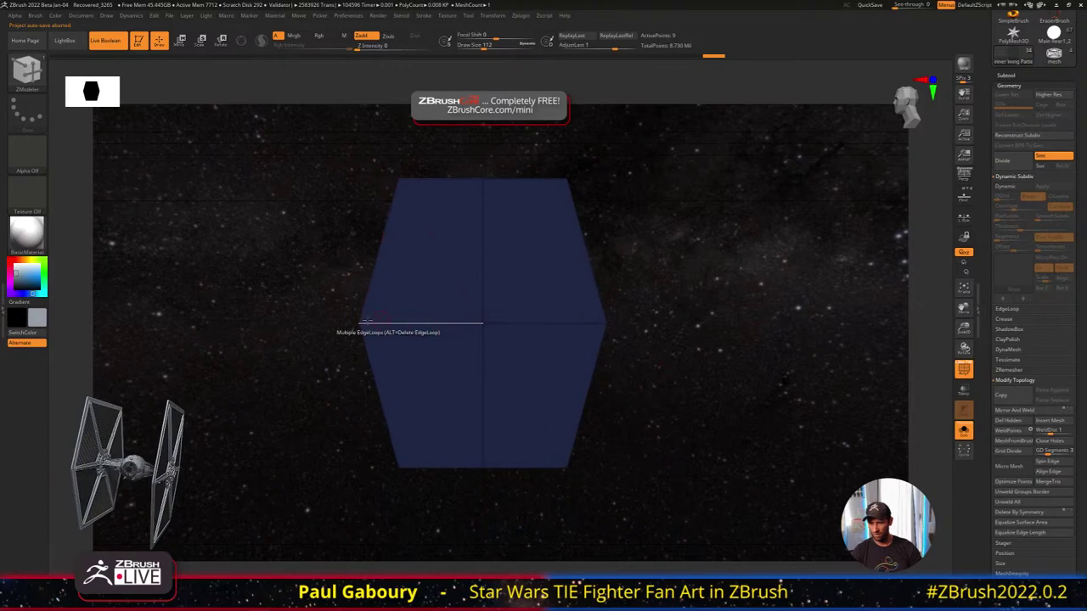
alt+right_drag(533, 324, 540, 286)
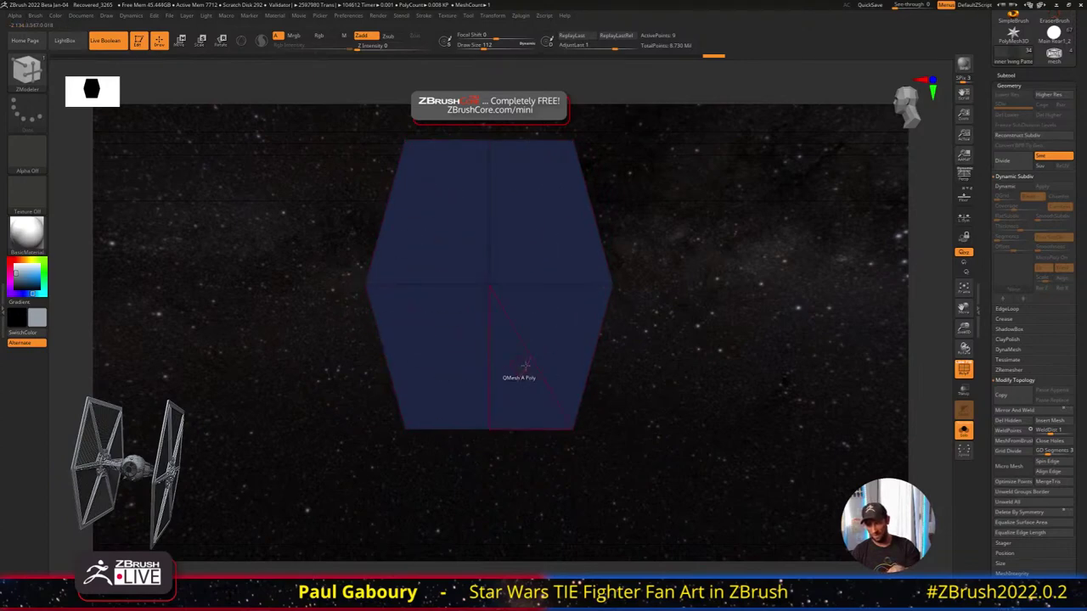
Set the ZModeler polygon action to Inset with the Flat Island target, and the edge action to Insert with Single EdgeLoop
key(space)
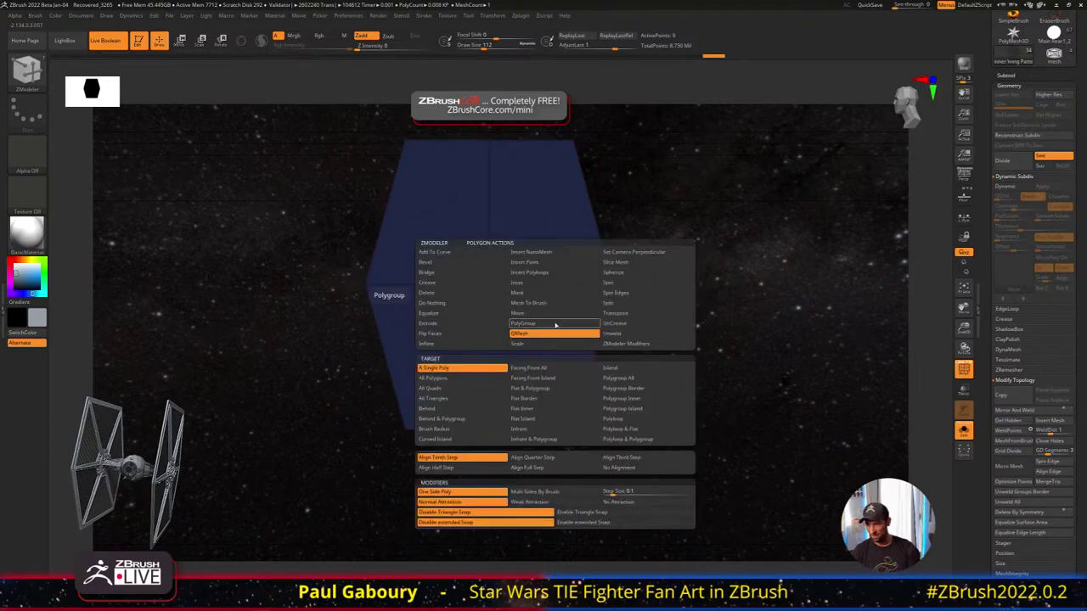
click(536, 284)
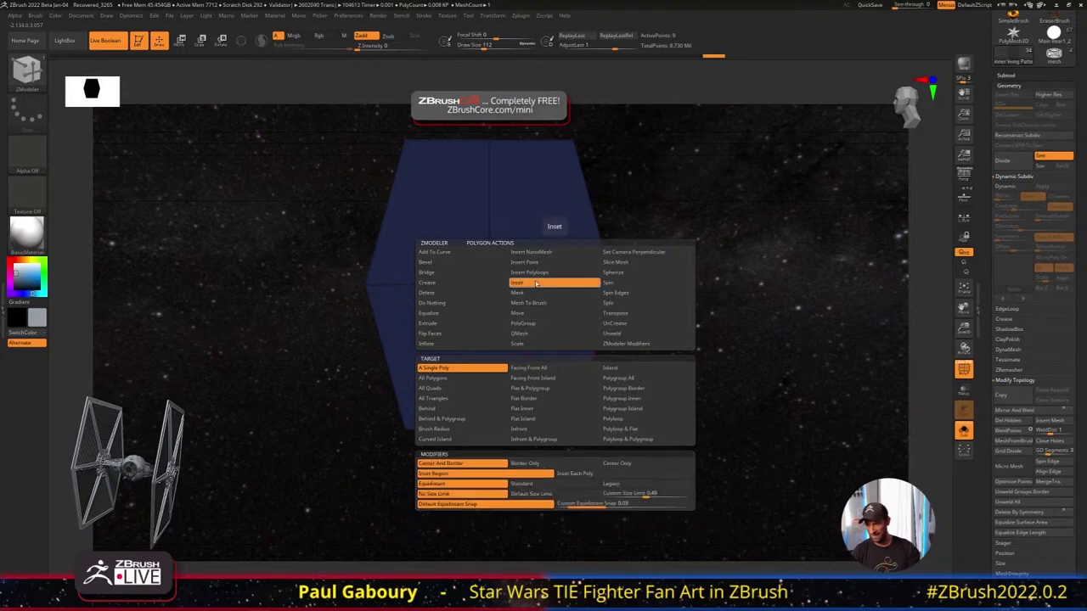
click(542, 420)
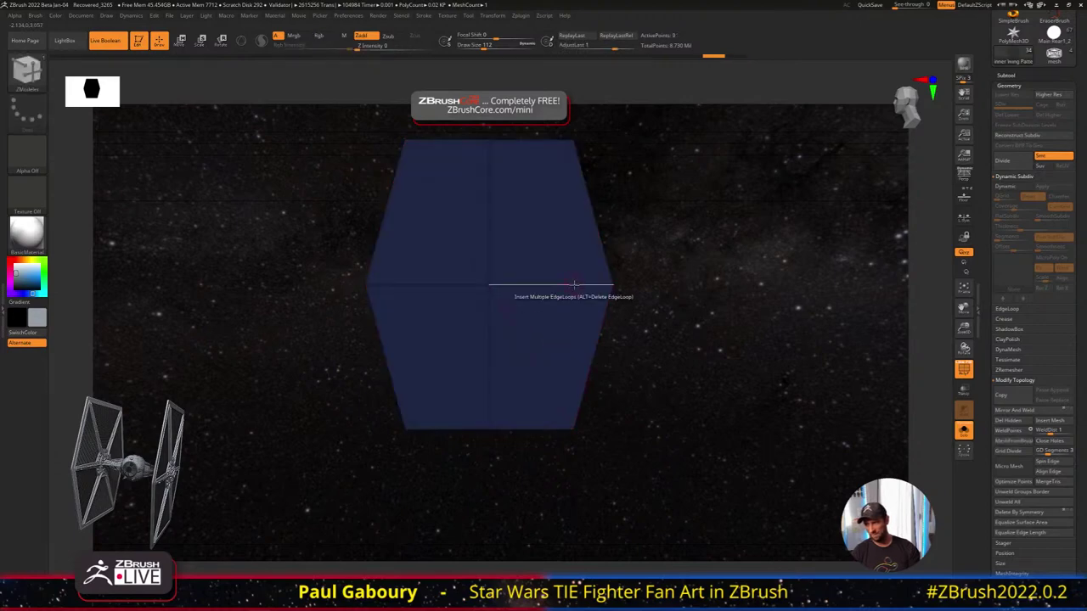
key(space)
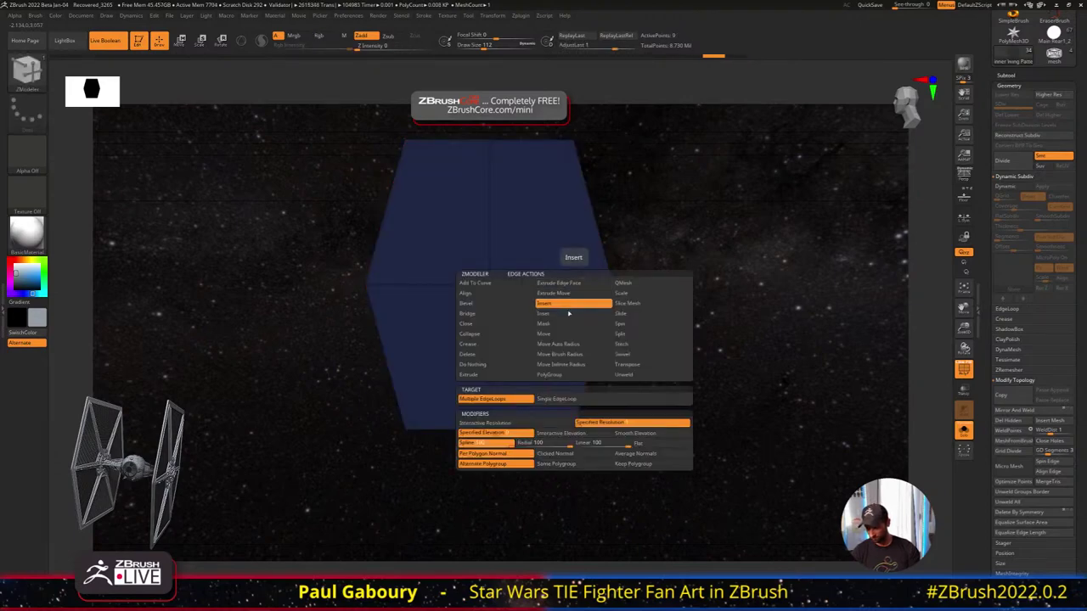
click(557, 398)
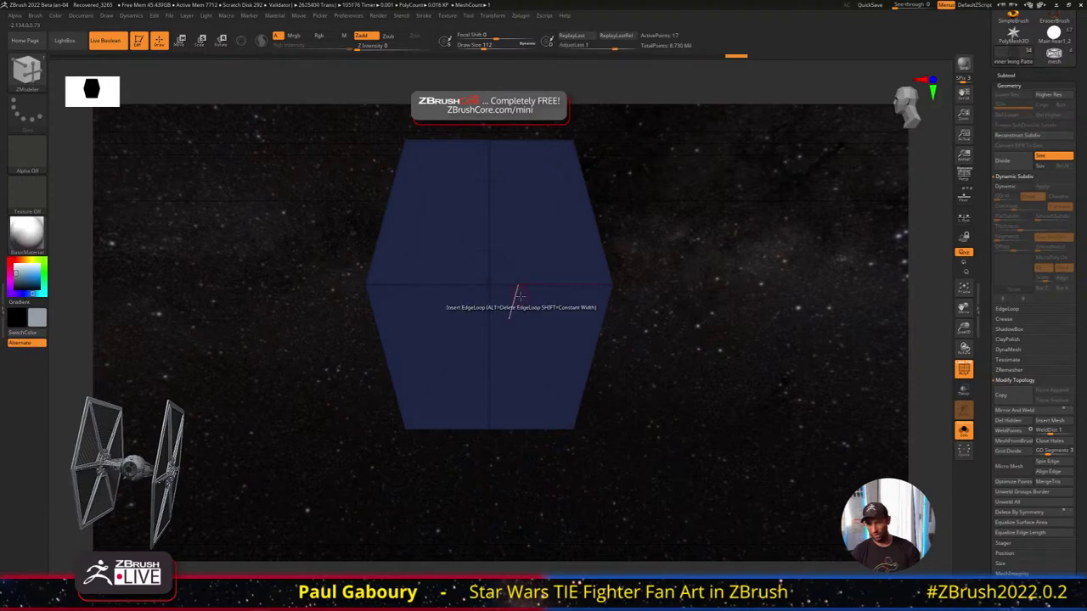
Try regrouping the panel with the wide edge loop around its centre, and undo both the regrouping and the loop
key(ctrl+w)
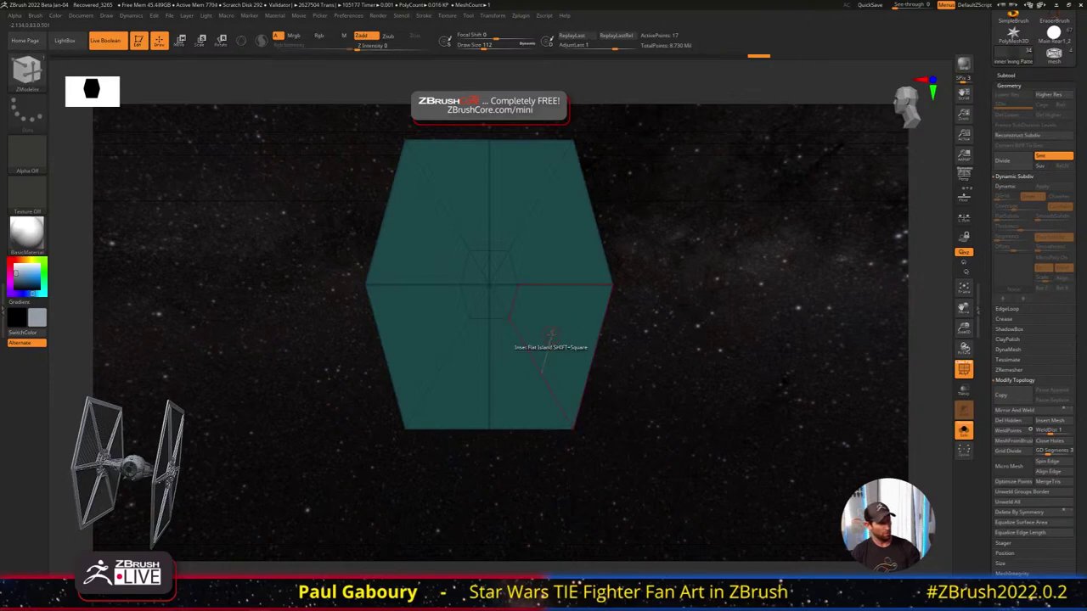
alt+right_drag(552, 326, 564, 348)
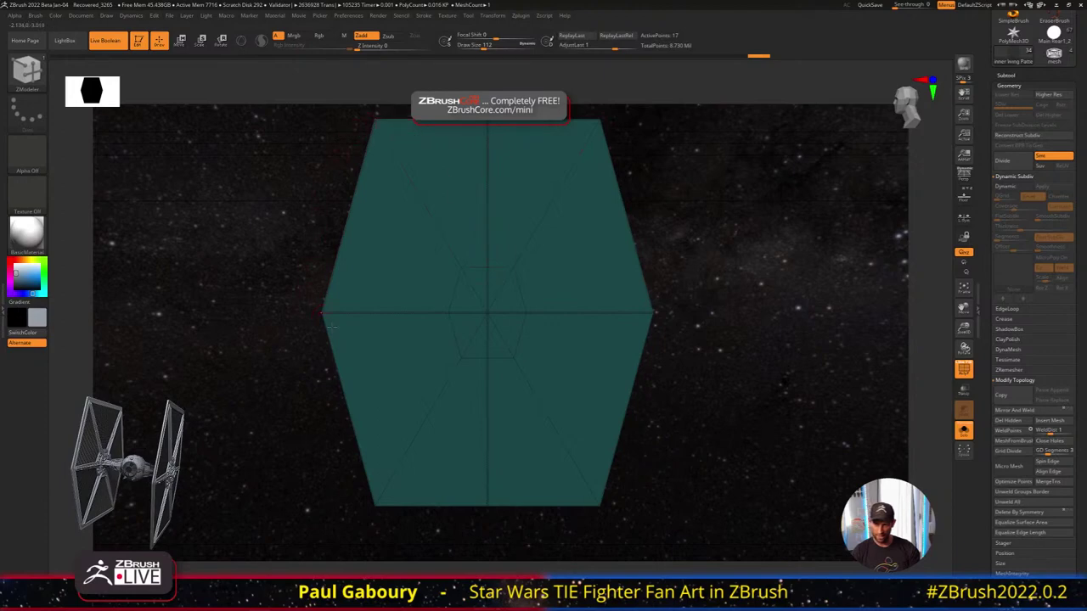
key(ctrl+z)
key(ctrl+z)
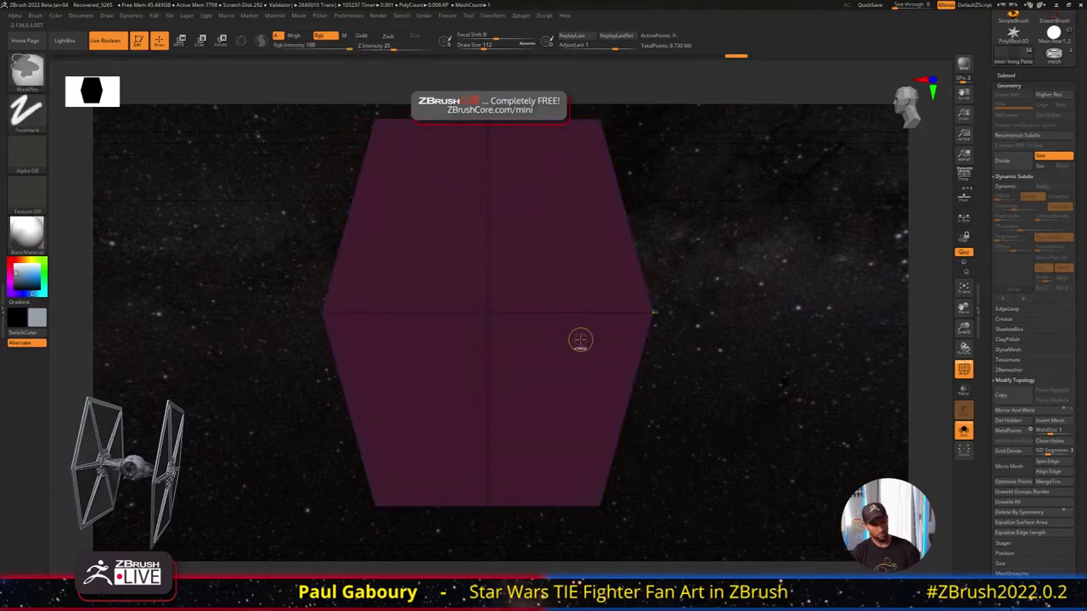
Group the panel as one polygroup and insert a small edge loop tight around its centre, checking that the wing hub covers it
key(ctrl+w)
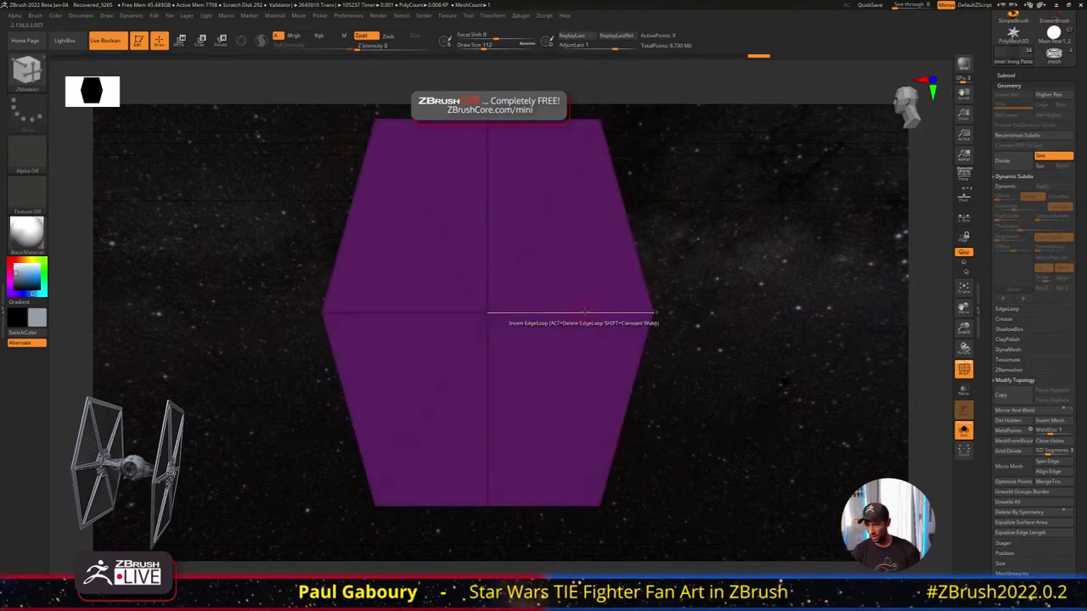
click(510, 314)
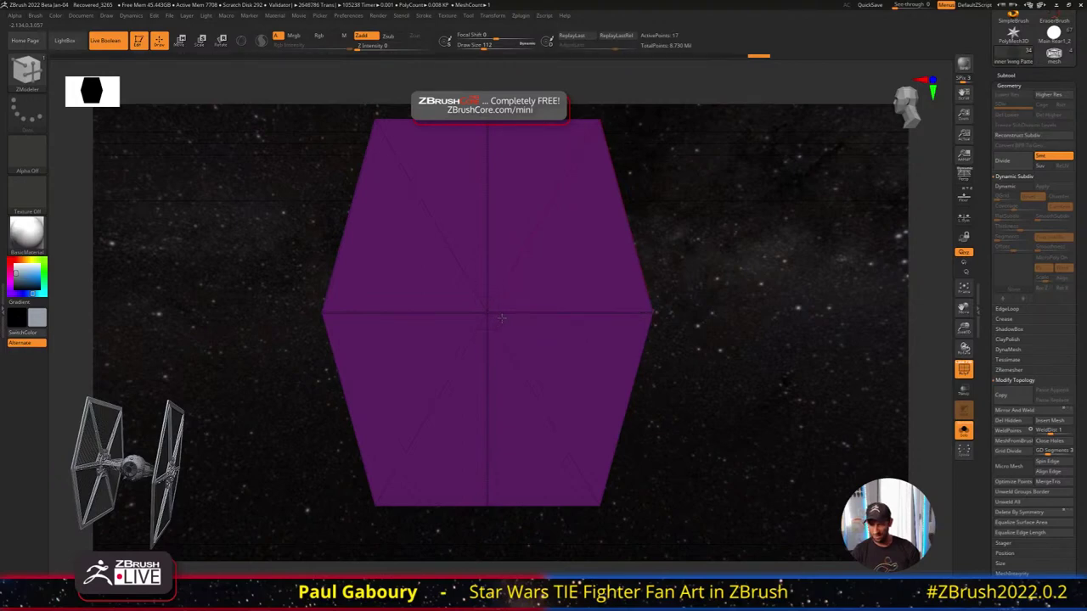
click(964, 431)
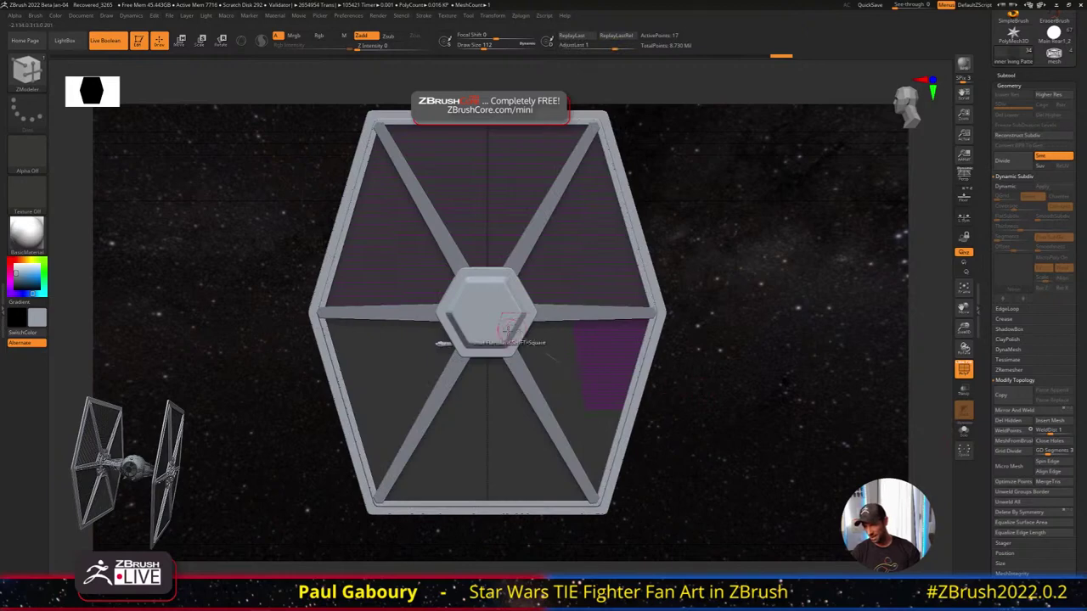
right_drag(499, 318, 522, 329)
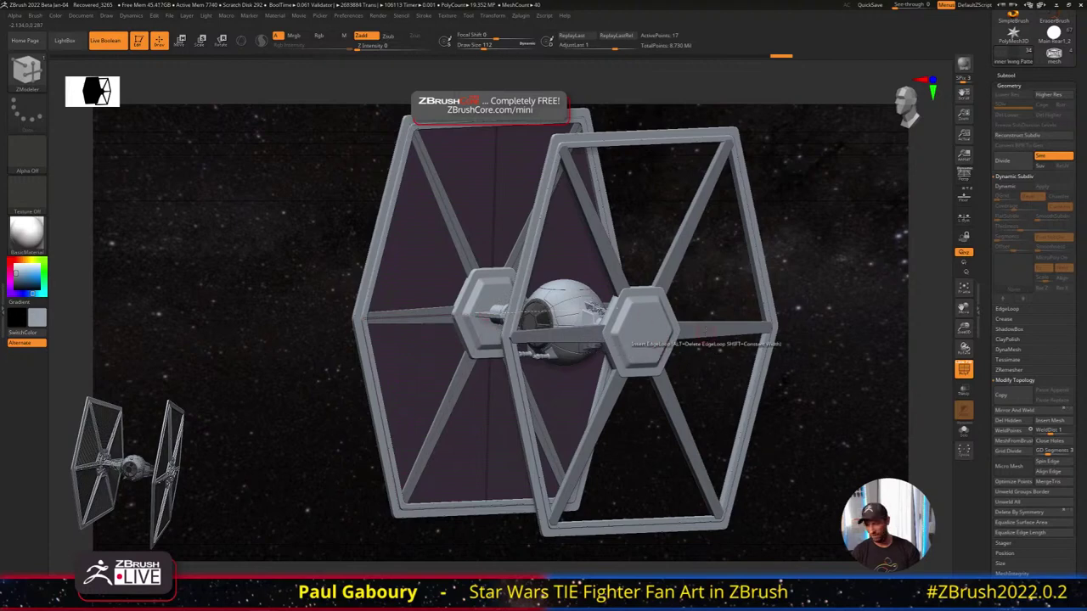
click(964, 431)
shift+drag(656, 361, 633, 357)
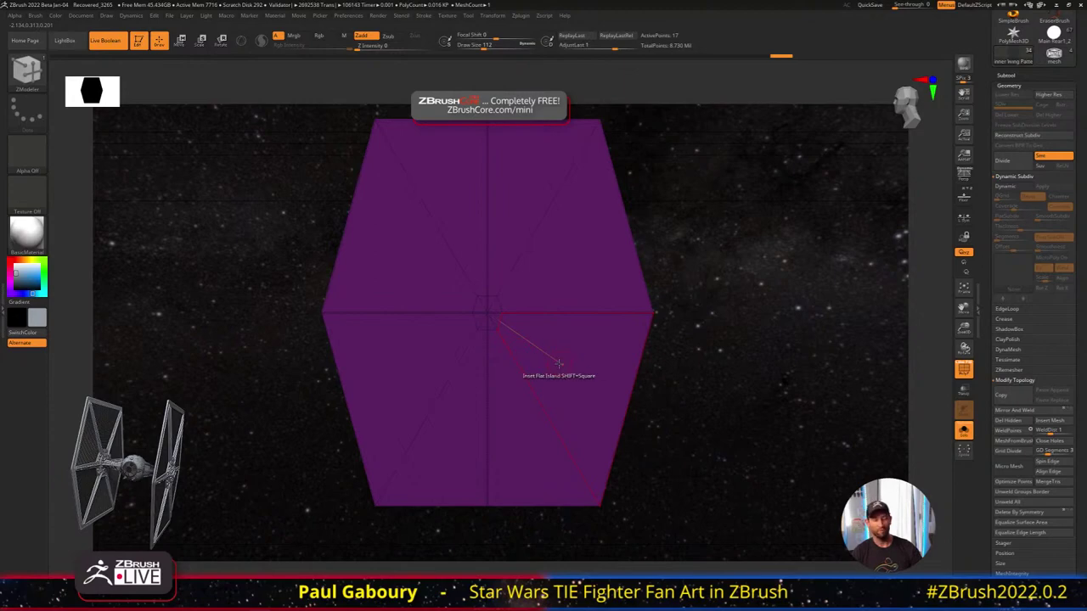
Assign the small polygons inside the centre edge loop to their own polygroup and hide them
ctrl+right_drag(483, 312, 498, 325)
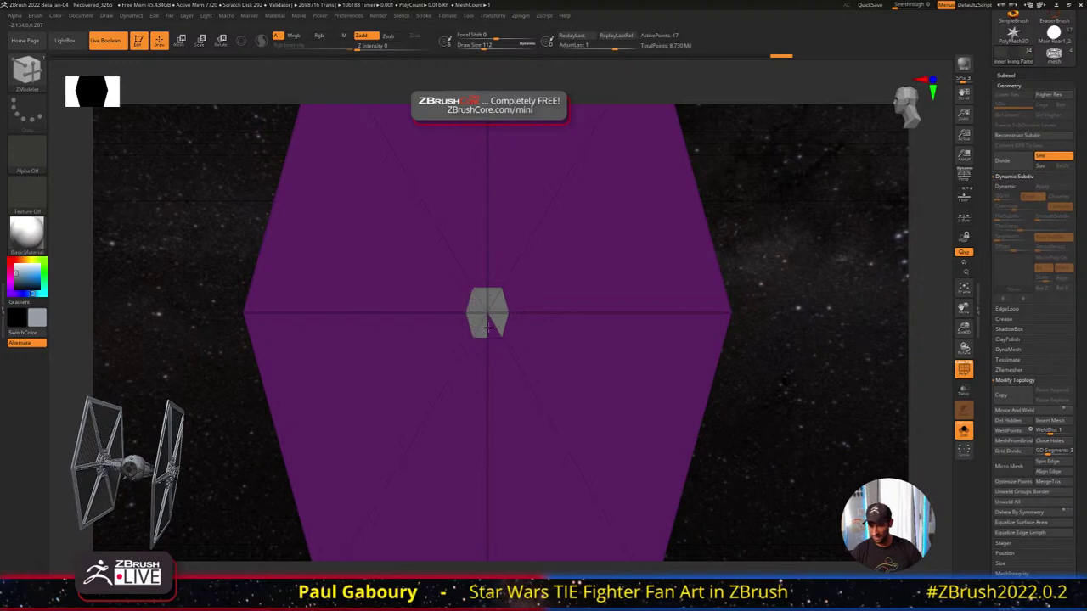
alt+drag(489, 328, 490, 330)
key(ctrl+w)
mouse_move(490, 330)
ctrl+right_down()
mouse_move(476, 317)
mouse_move(481, 299)
ctrl+right_up()
ctrl+shift+click(496, 295)
ctrl+shift+click(496, 295)
mouse_move(655, 358)
ctrl+right_down()
mouse_move(643, 335)
mouse_move(640, 349)
ctrl+right_up()
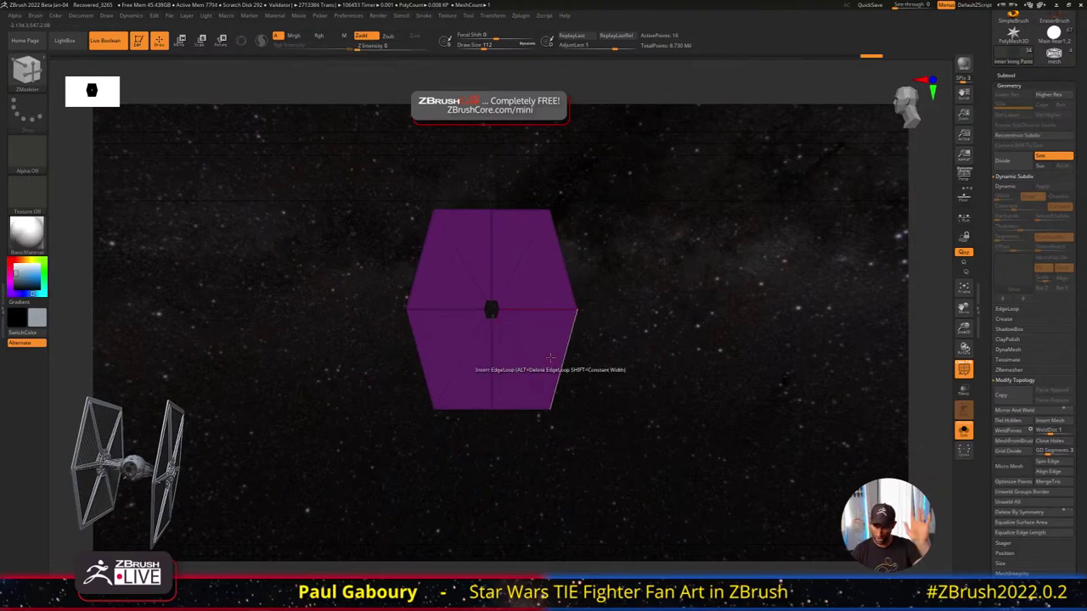
Delete the vertical edges above and below the panel's central opening, and open the Crease settings
ctrl+right_drag(501, 265, 507, 276)
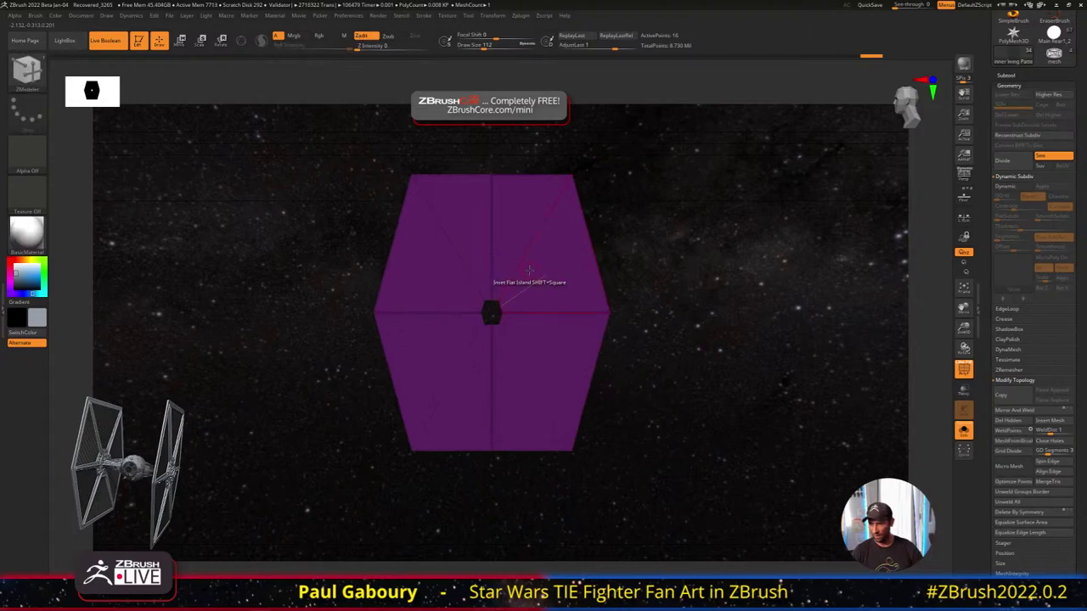
ctrl+scroll(497, 259, up, 1)
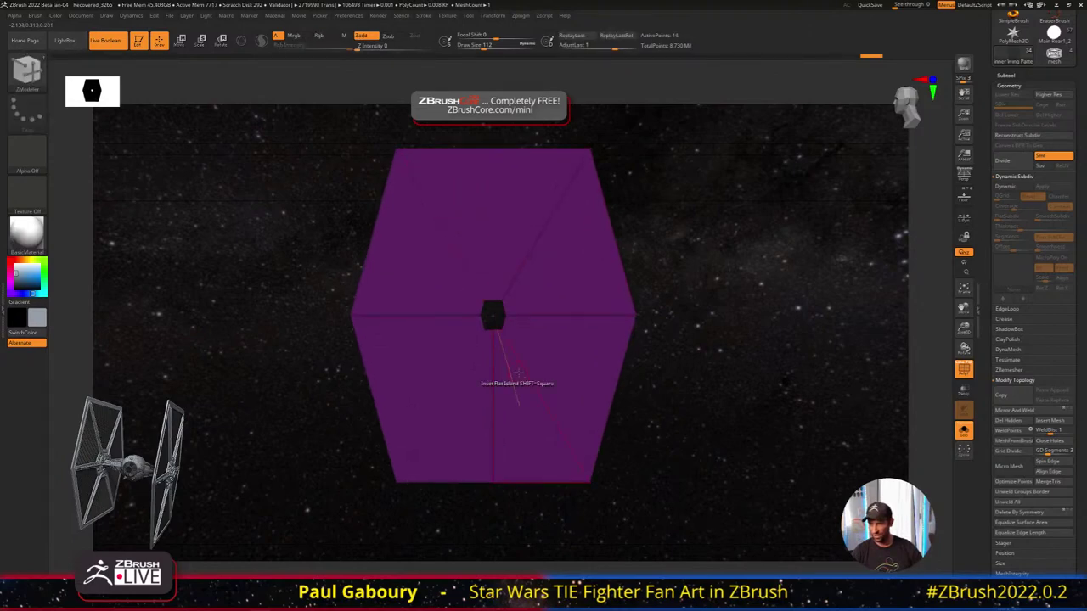
alt+click(492, 437)
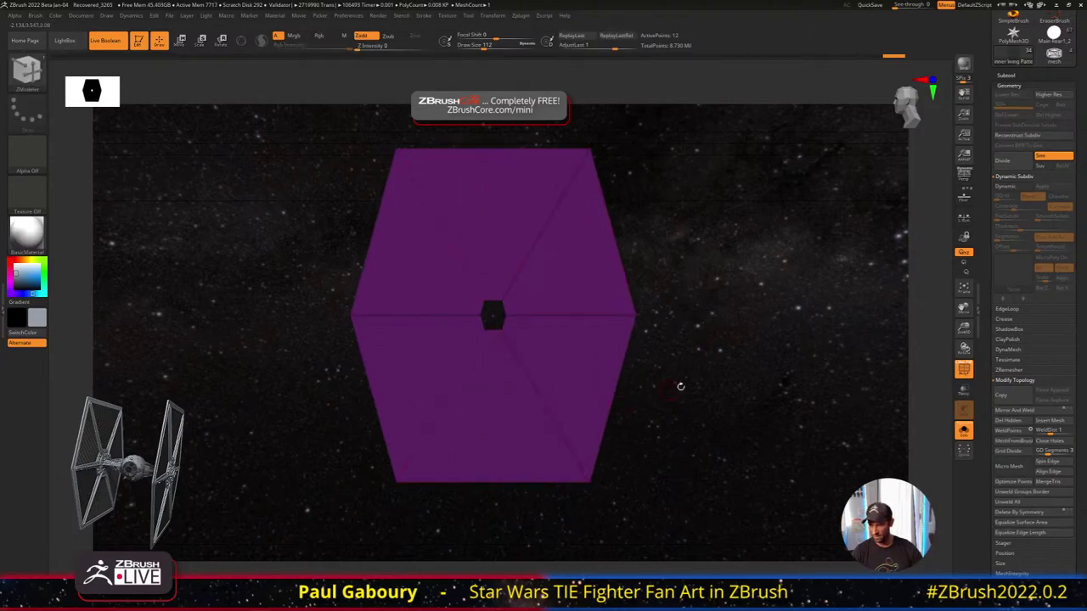
key(shift)
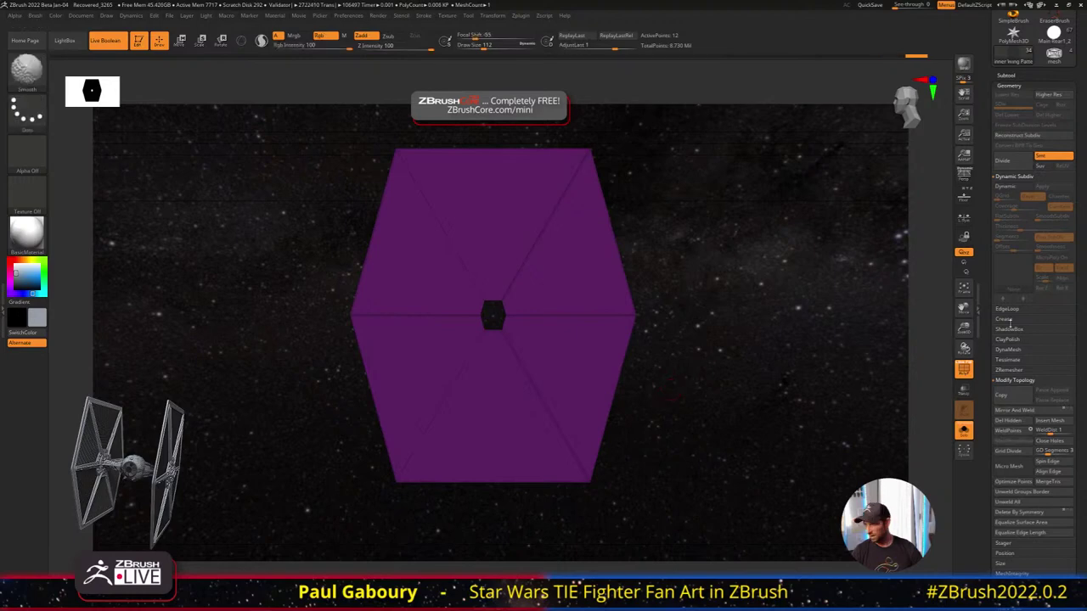
click(1005, 319)
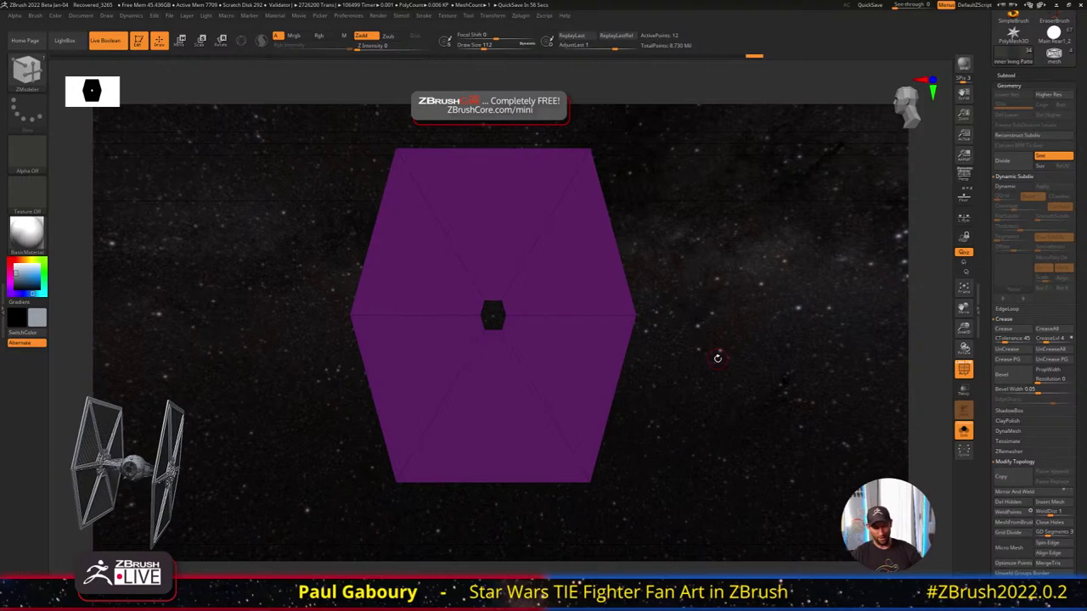
Inset all six panel sections slightly, using Inset with All Polygons, Center Only and Inset Each Poly to leave gaps between them
key(space)
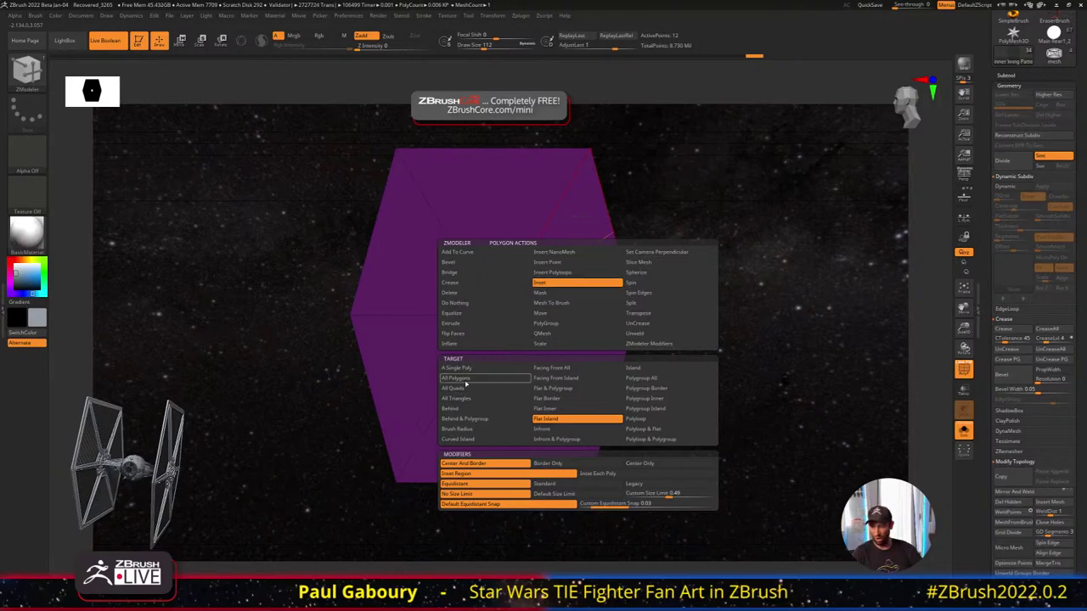
click(465, 380)
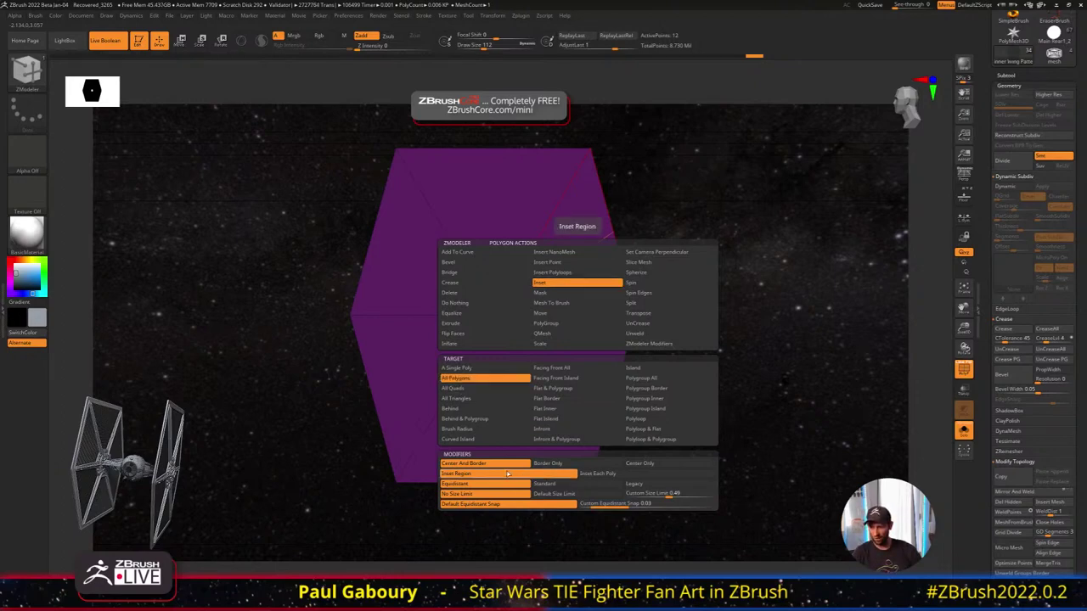
click(646, 464)
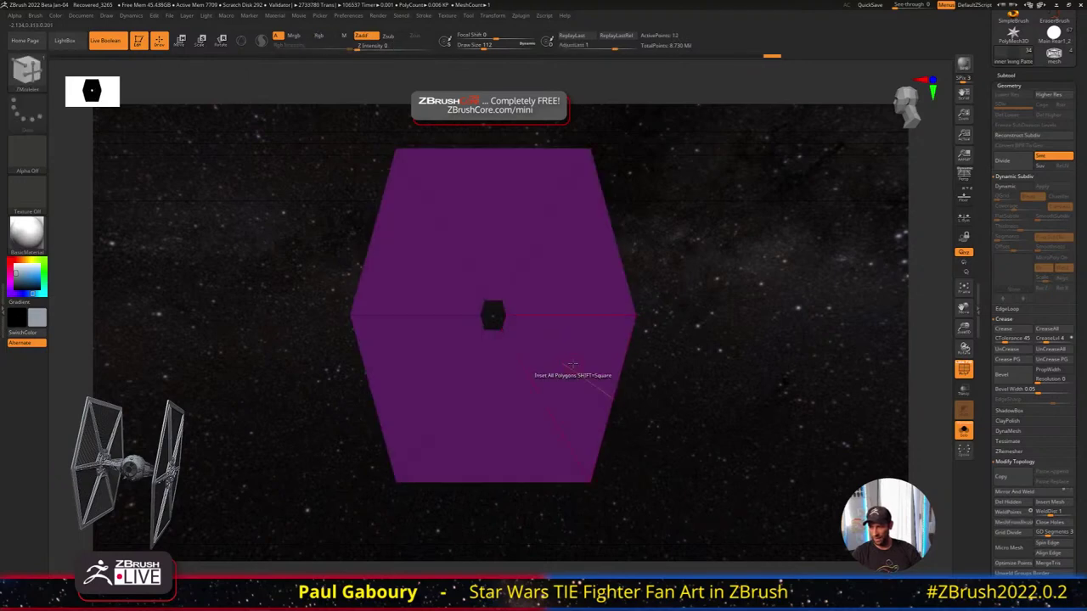
key(space)
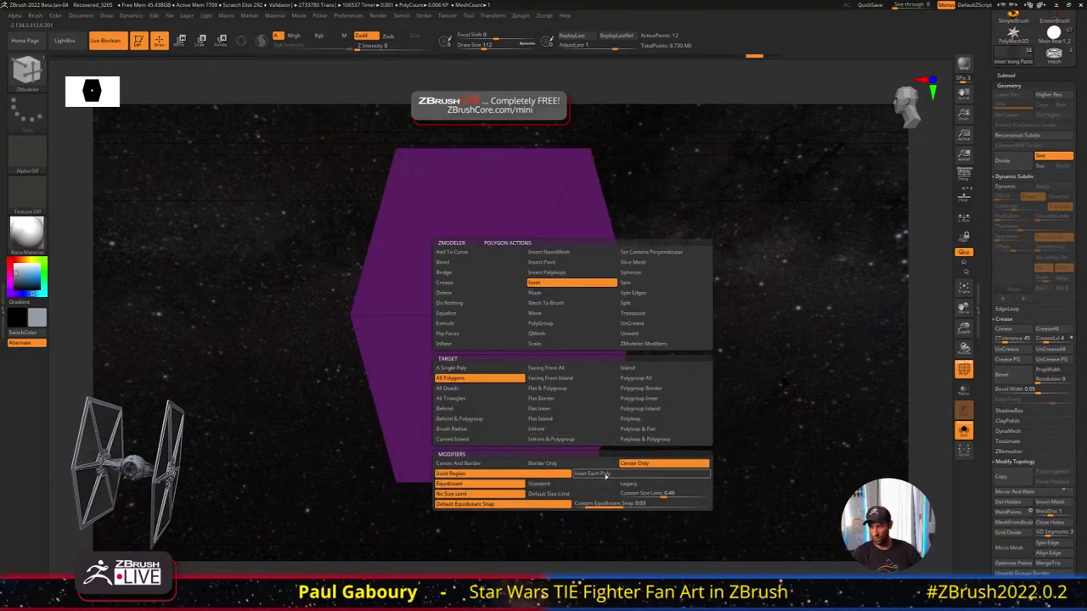
click(605, 477)
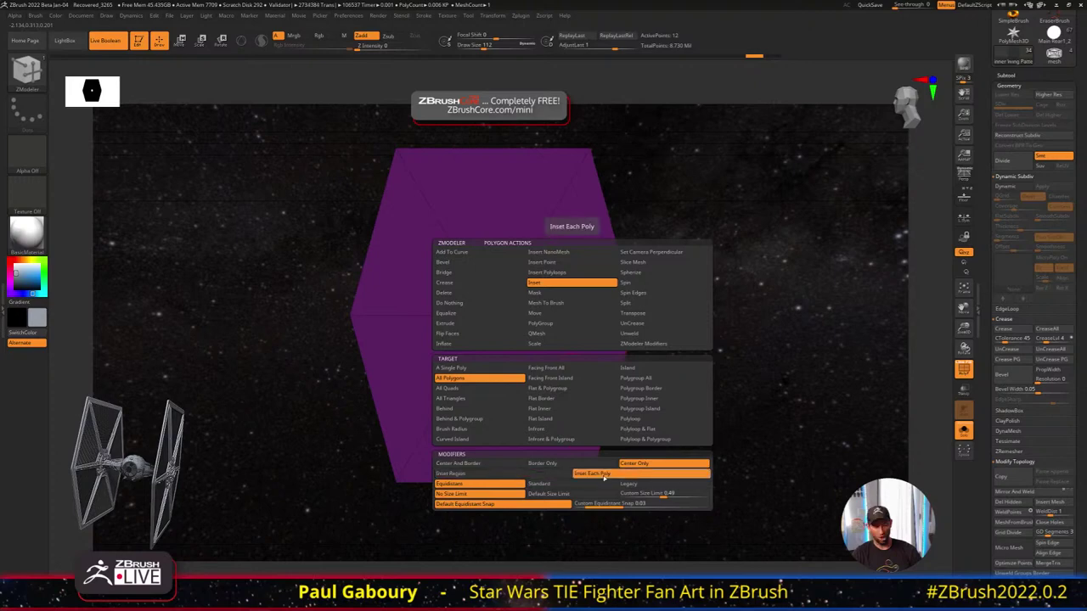
drag(575, 382, 569, 371)
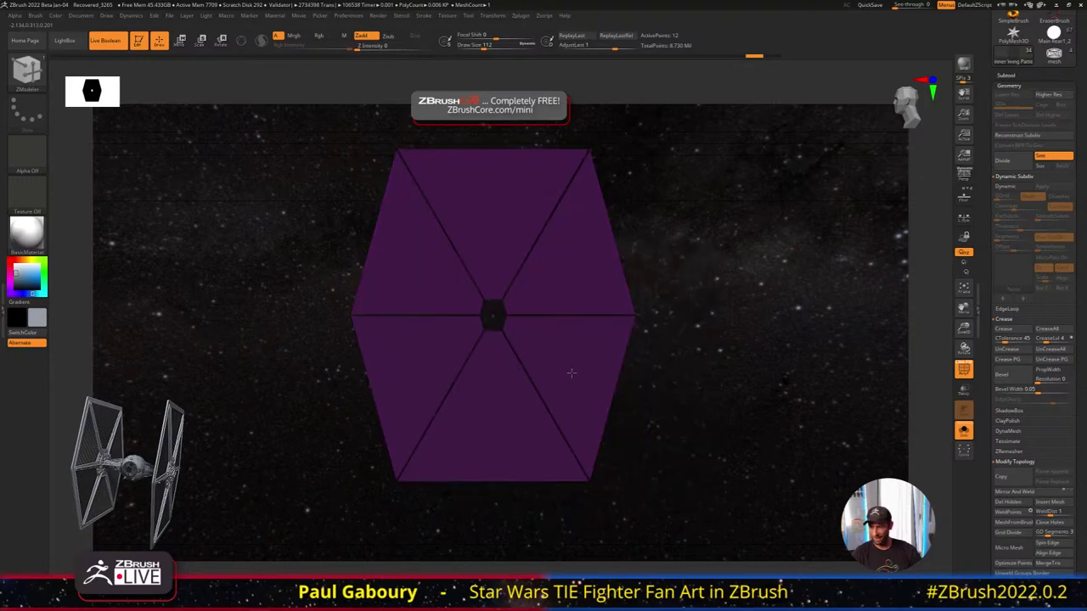
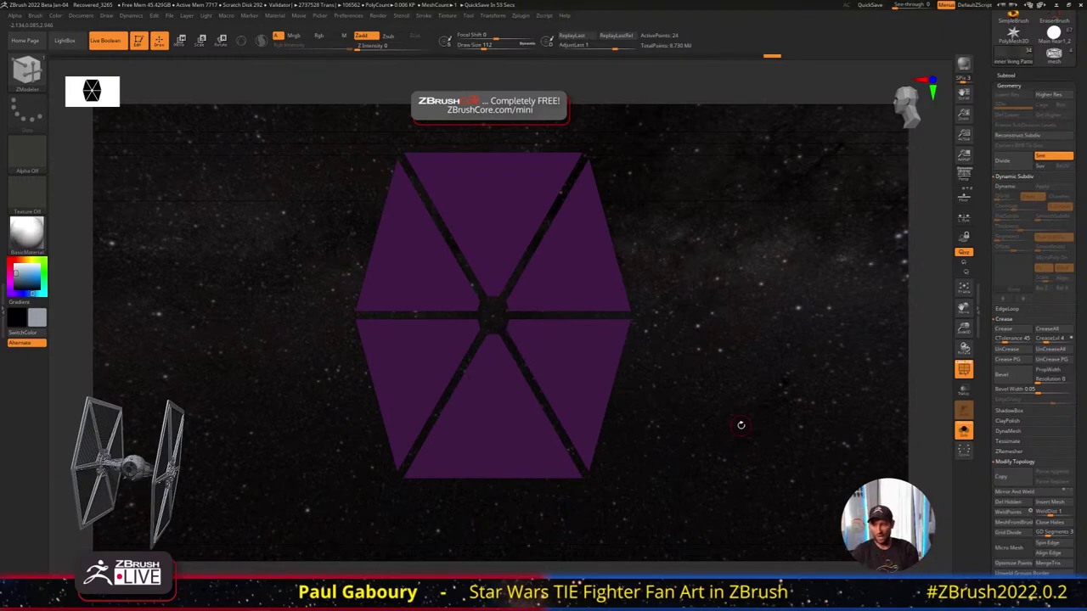
Undo the gapped inset and try insetting all six sections with connecting borders, grouping the inset faces separately and comparing them with the wing arms
key(ctrl+z)
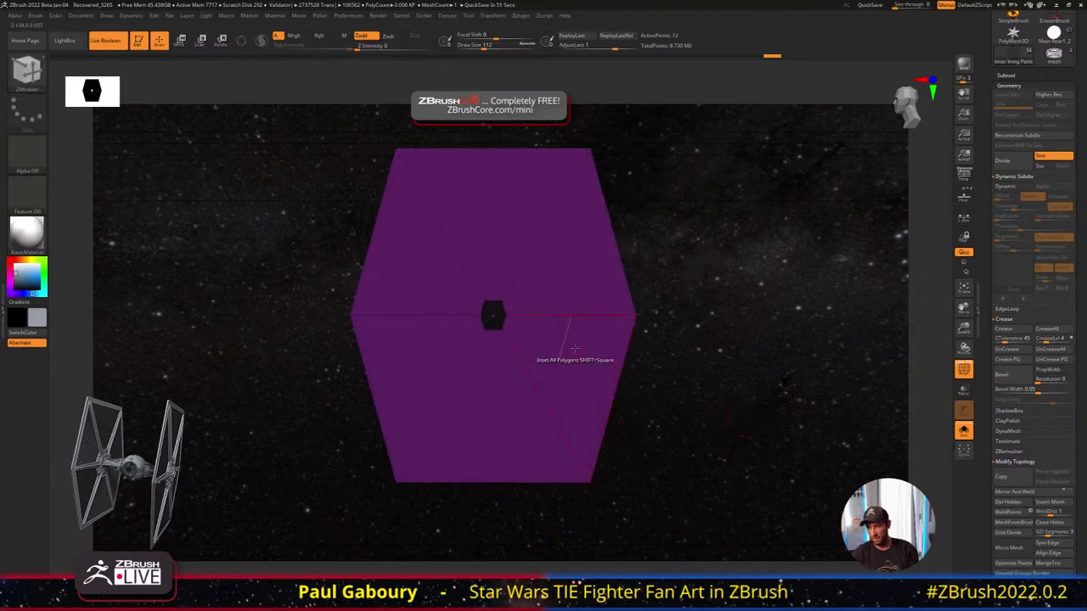
key(space)
click(473, 463)
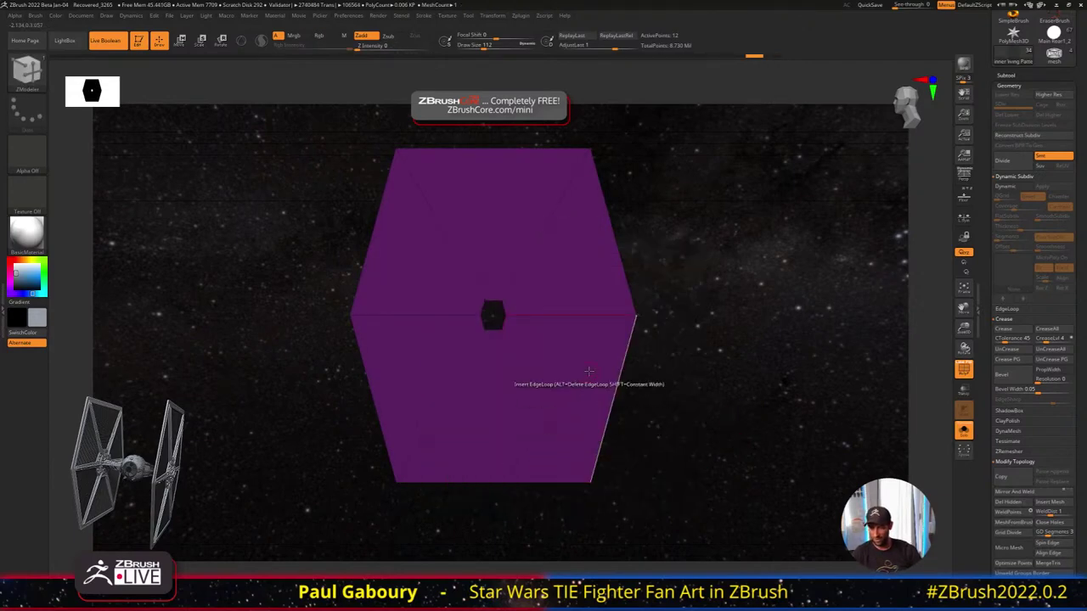
drag(578, 379, 577, 380)
click(577, 380)
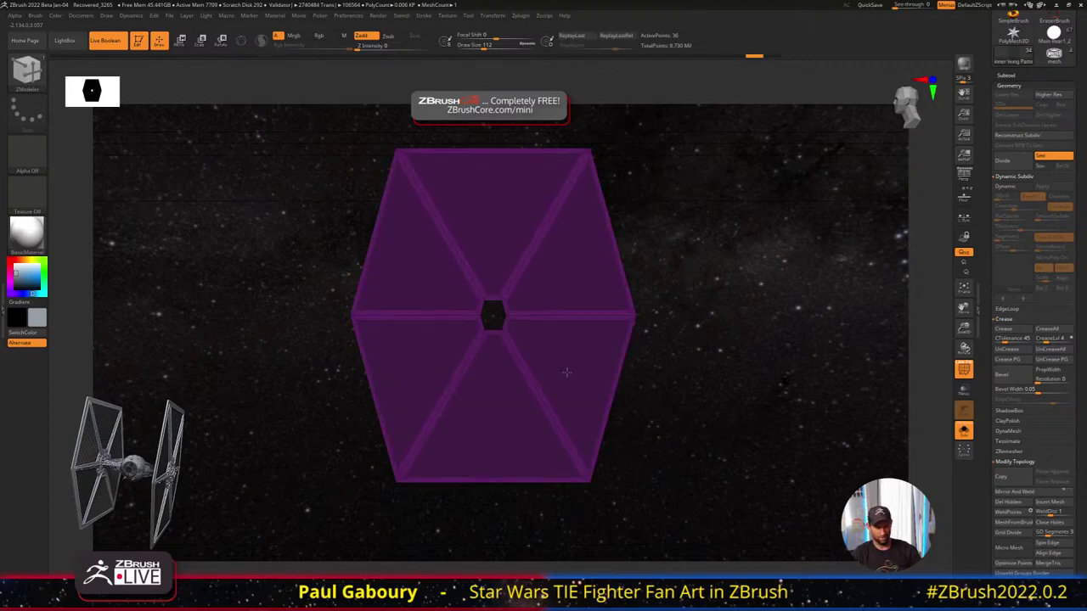
key(ctrl+w)
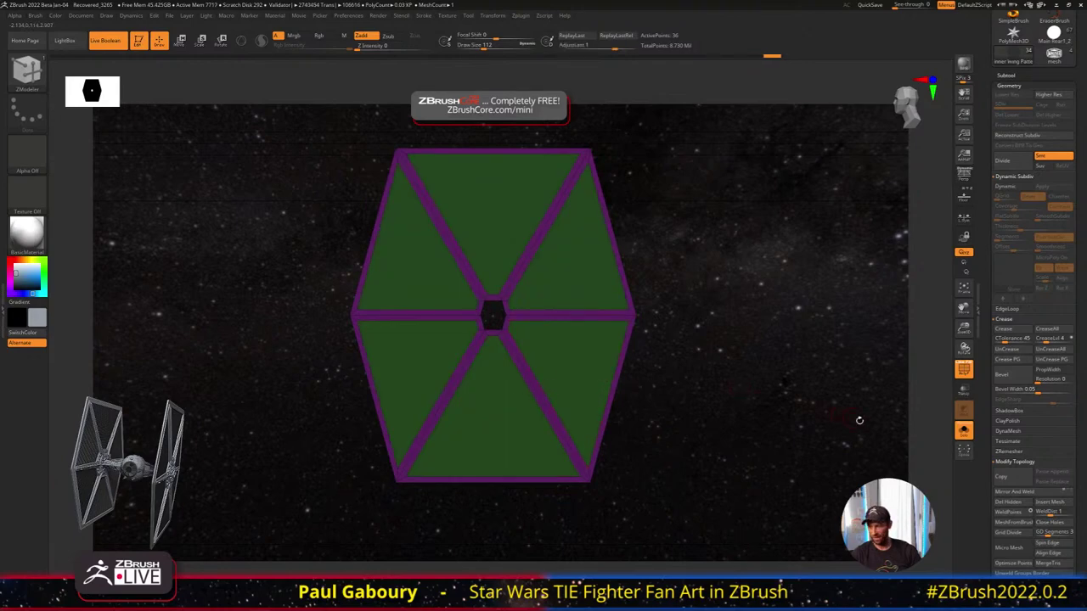
click(964, 432)
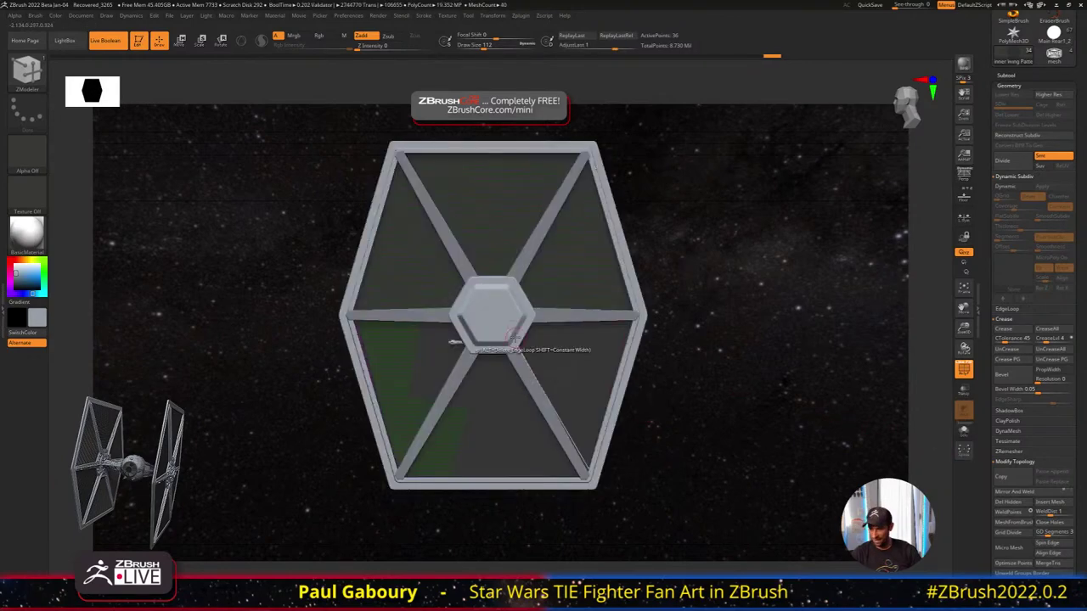
drag(712, 465, 555, 461)
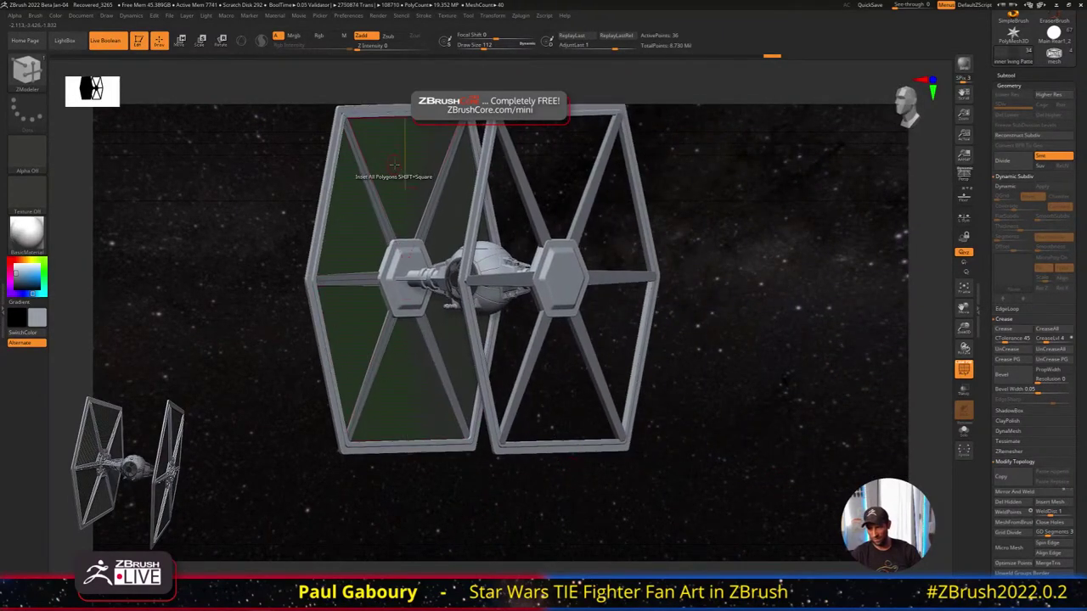
Undo the bordered inset and inset all six panel sections again as separate polygons with gaps between them
click(965, 432)
drag(756, 400, 661, 382)
alt+drag(660, 382, 699, 423)
key(ctrl+z)
key(b)
key(z)
key(m)
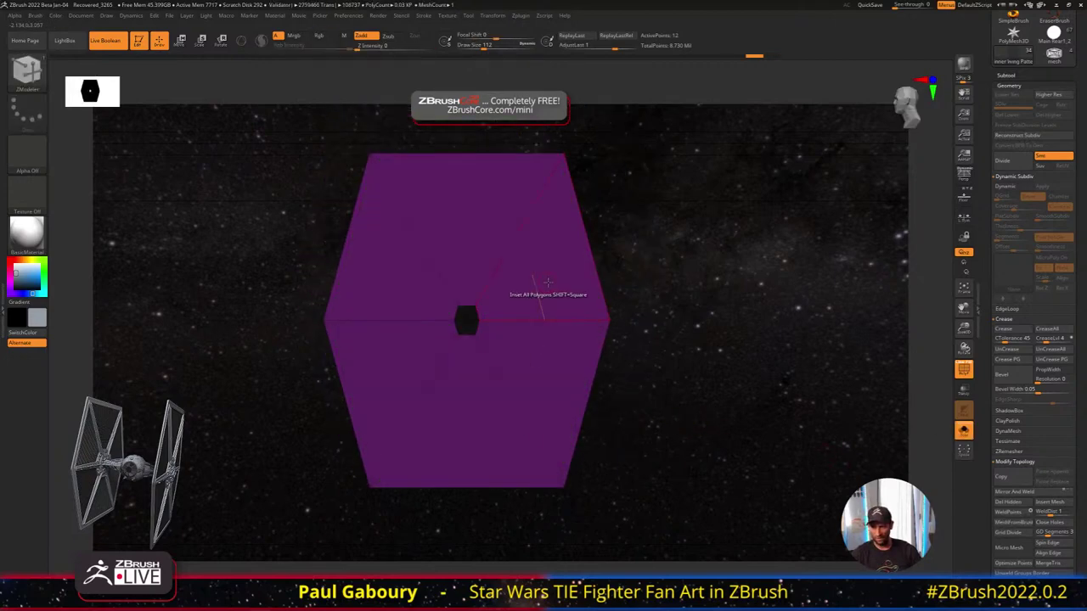
key(space)
click(621, 464)
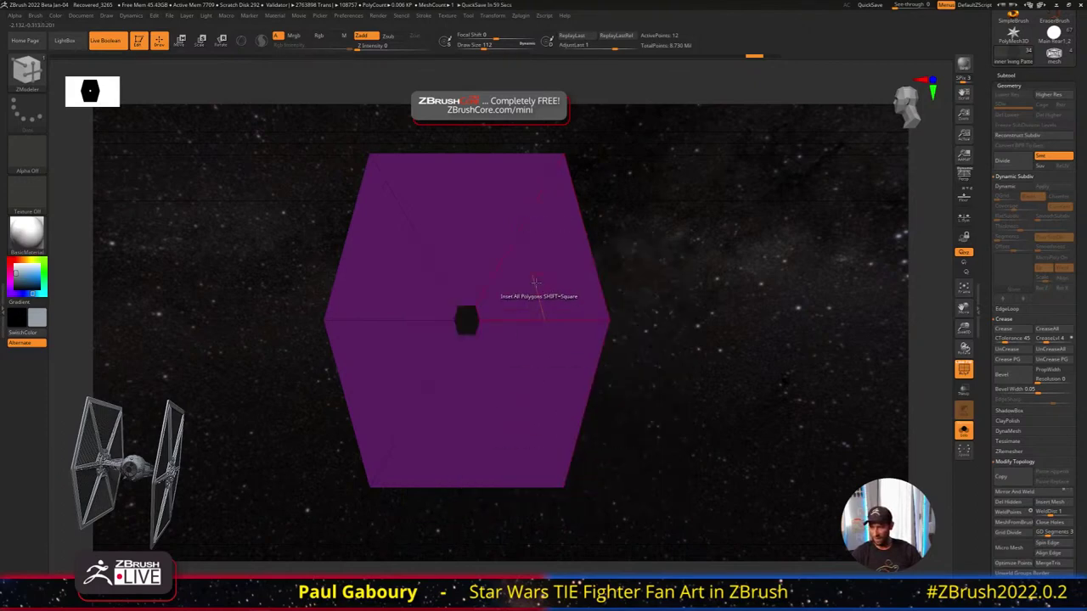
click(537, 286)
drag(538, 284, 536, 279)
Check how the six inset sections sit behind the wing arms and hub from several angles, both isolated and with the full model shown
click(965, 431)
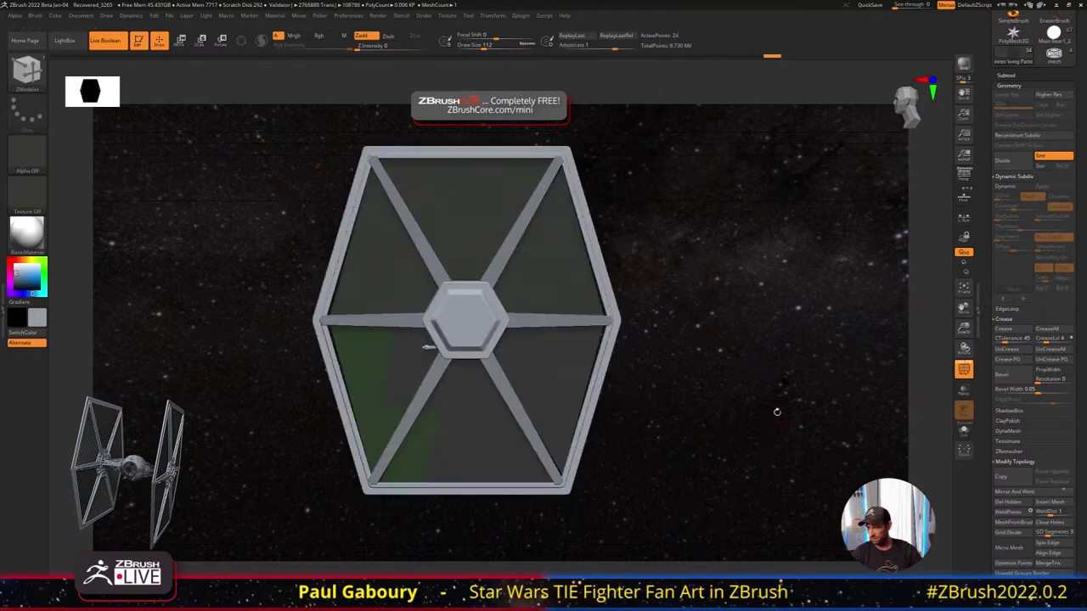
drag(730, 381, 470, 297)
ctrl+right_drag(470, 297, 471, 338)
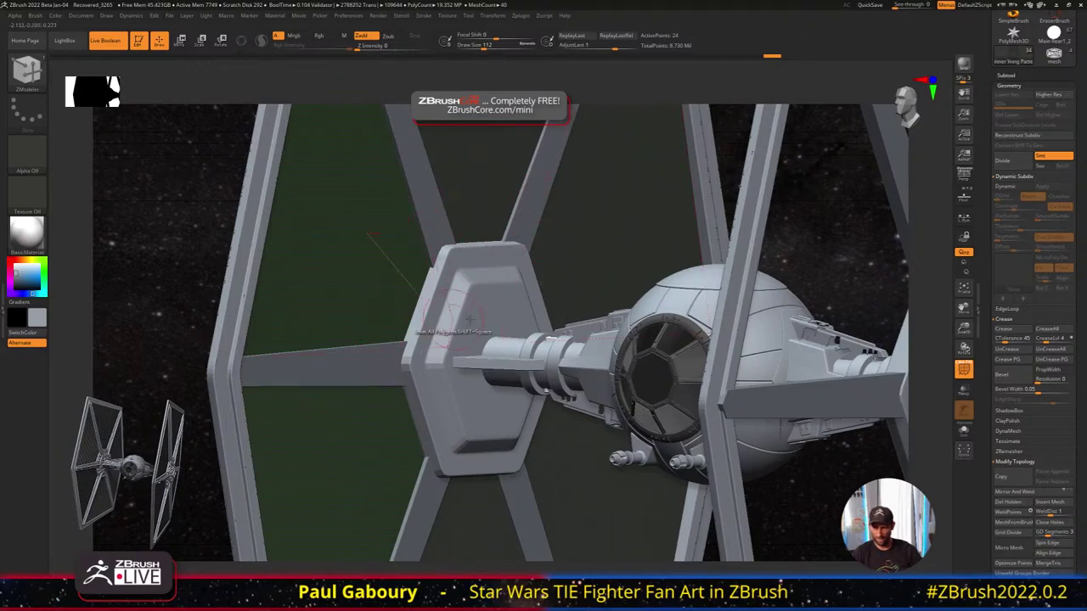
ctrl+right_drag(524, 289, 749, 345)
click(964, 430)
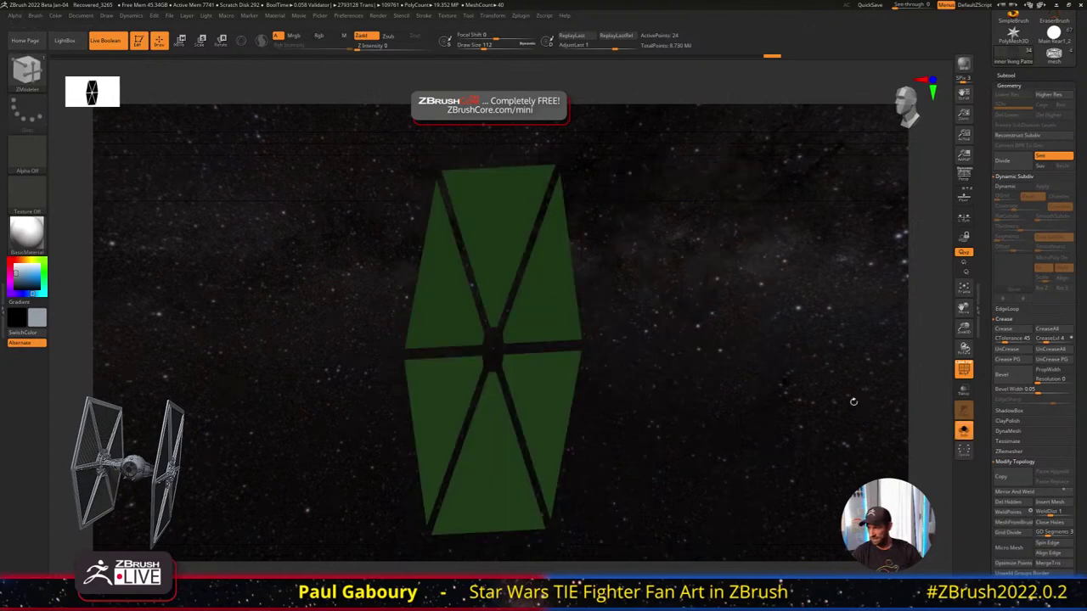
alt+right_drag(751, 389, 723, 382)
alt+drag(725, 382, 675, 339)
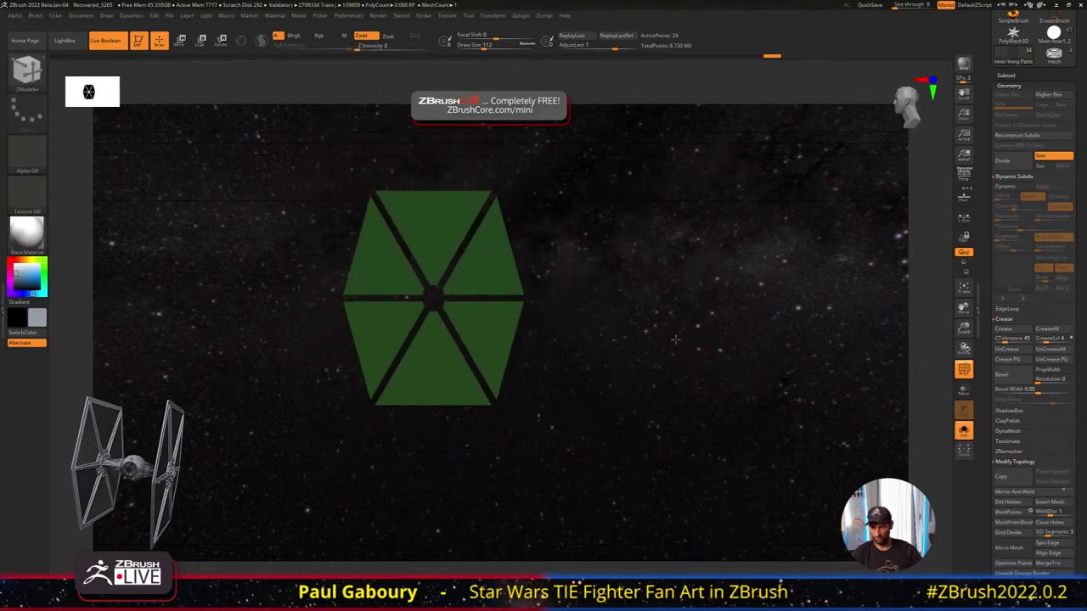
mouse_move(630, 315)
alt+right_down()
mouse_move(643, 296)
mouse_move(628, 286)
mouse_move(640, 298)
alt+right_up()
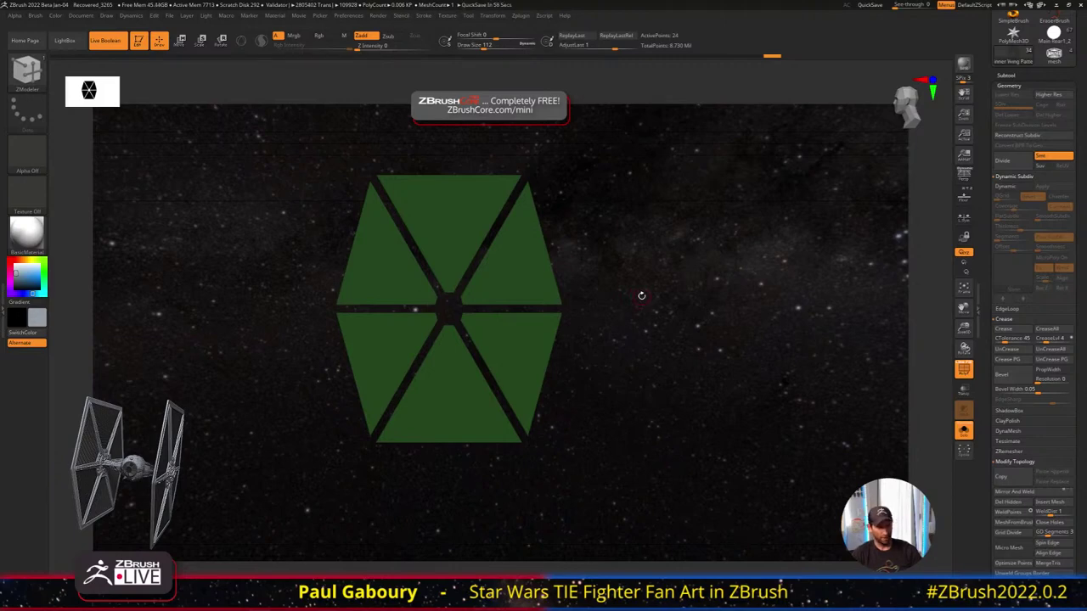
key(alt+s)
right_drag(642, 296, 749, 349)
scroll(1084, 504, down, 3)
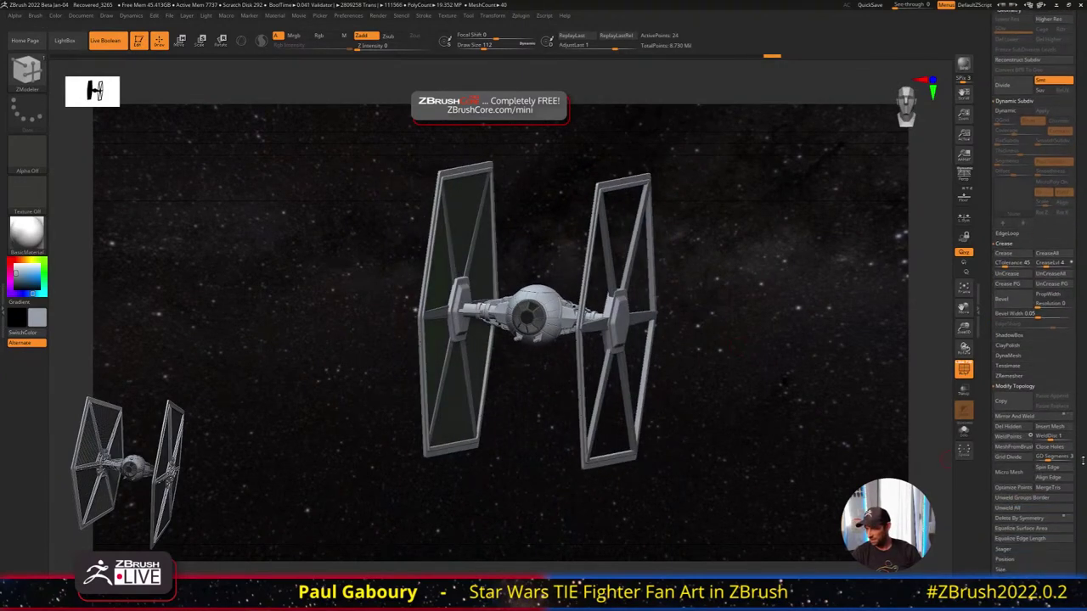
mouse_move(844, 400)
mouse_down()
mouse_move(822, 420)
mouse_move(830, 403)
mouse_up()
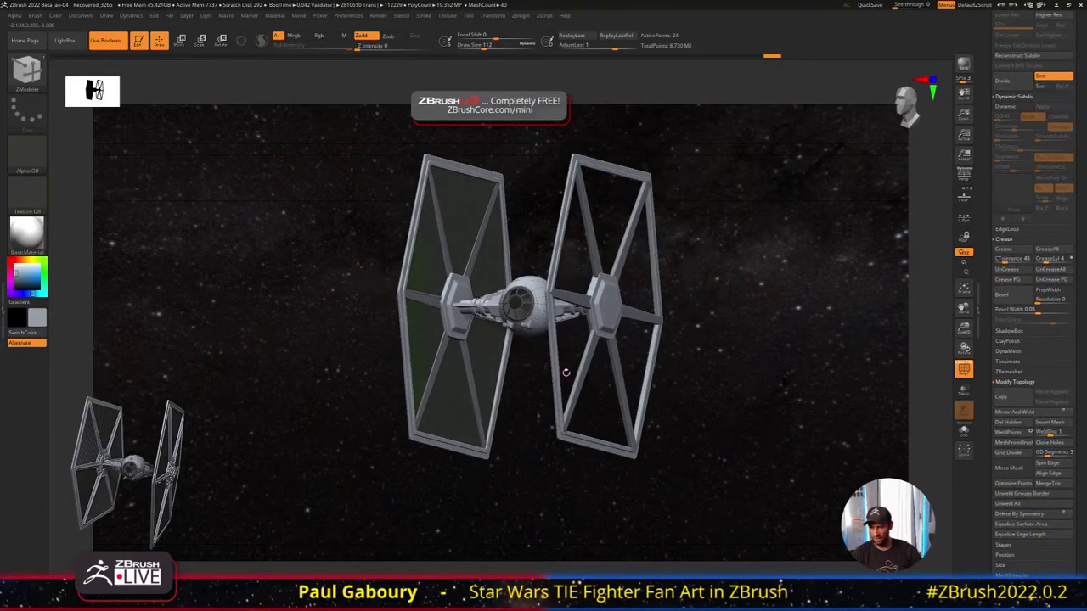
ctrl+right_drag(496, 362, 493, 389)
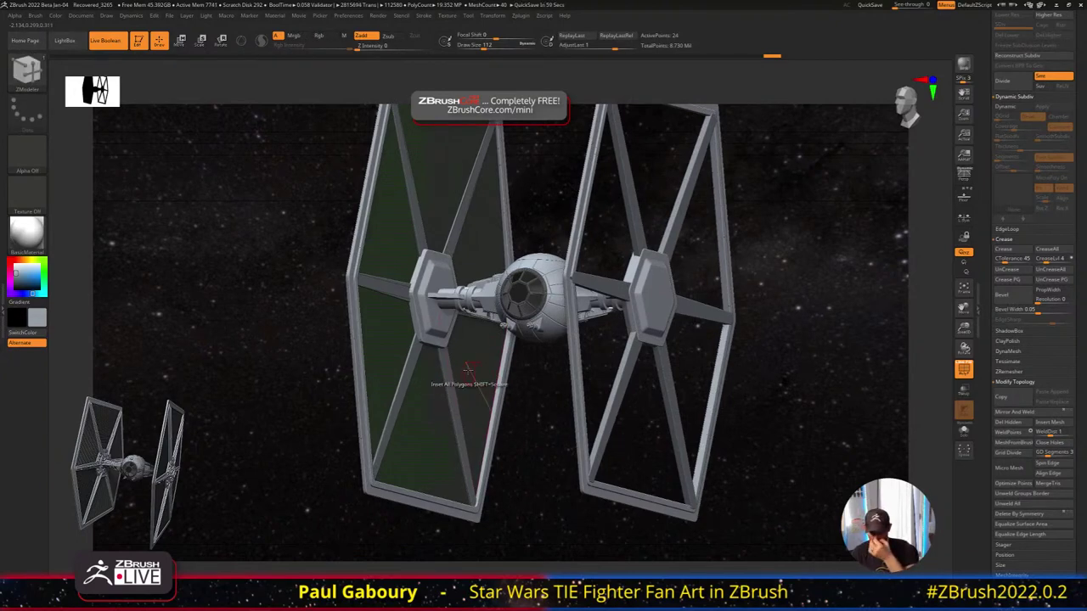
mouse_move(447, 323)
right_down()
mouse_move(485, 330)
mouse_move(462, 326)
right_up()
Turn on double-sided display for the inner wing panel and turn off Live Boolean, facing the wing to compare its edges
scroll(1019, 493, down, 8)
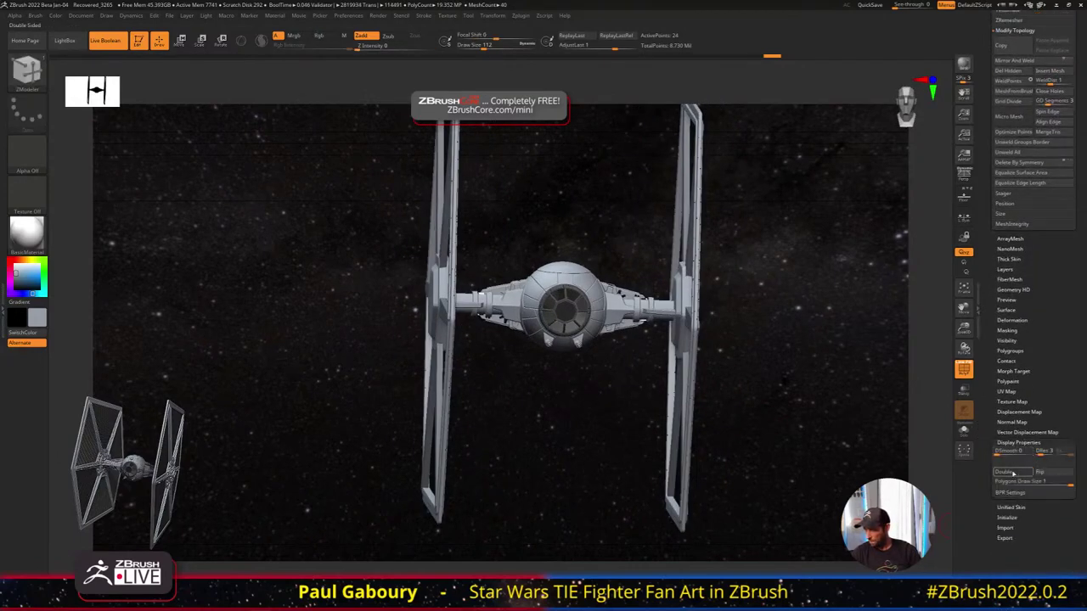
click(1017, 473)
right_drag(575, 417, 607, 416)
drag(599, 421, 574, 411)
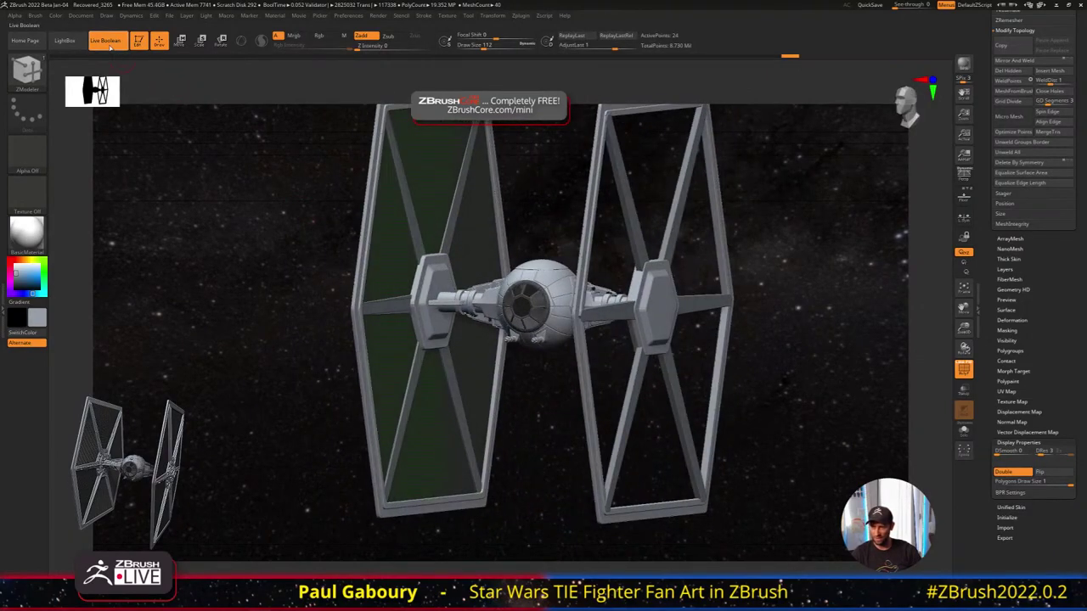
click(106, 40)
drag(463, 365, 560, 311)
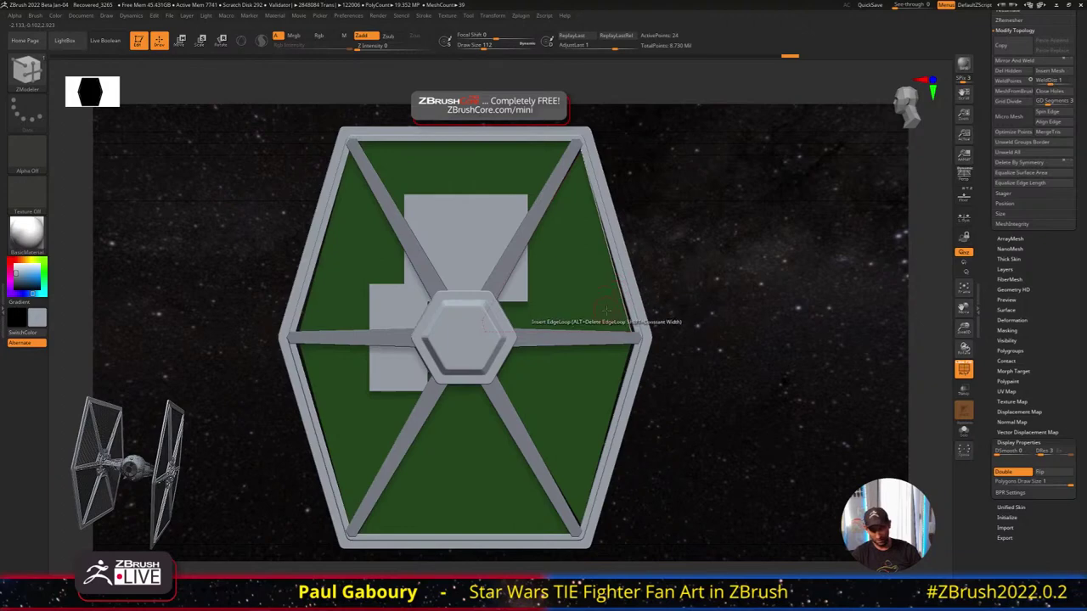
Undo the inset and redo it with narrower gaps so the sections reach under the wing arms and outer frame
key(ctrl+w)
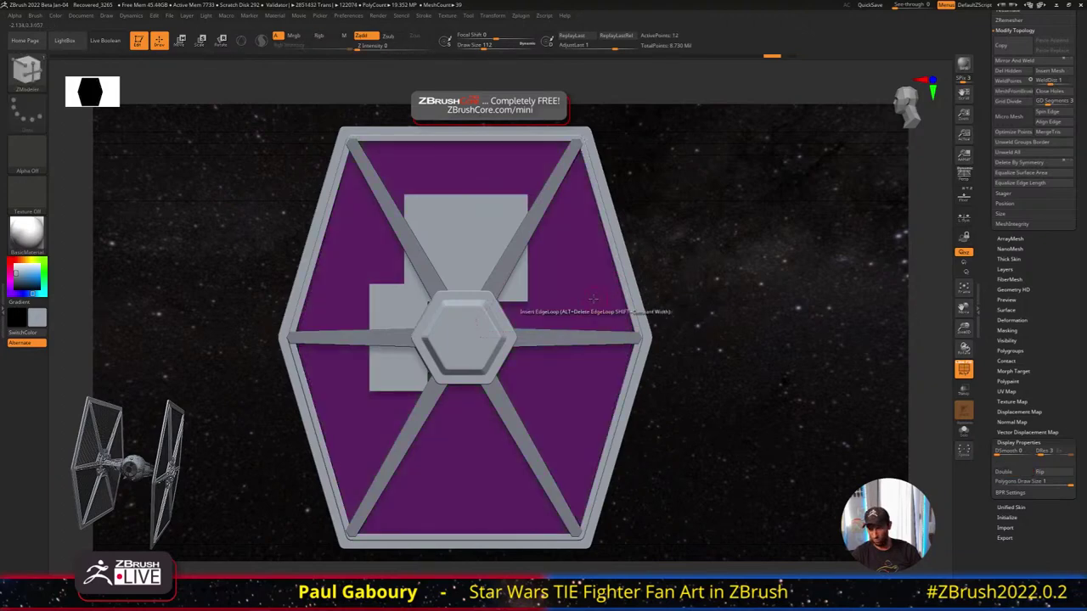
key(ctrl+z)
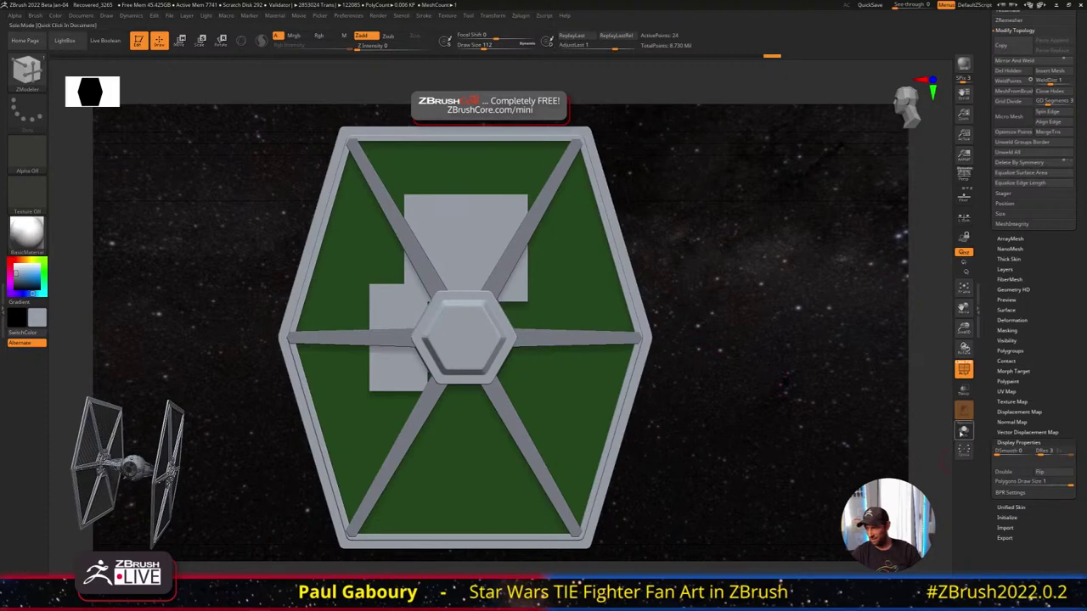
click(963, 431)
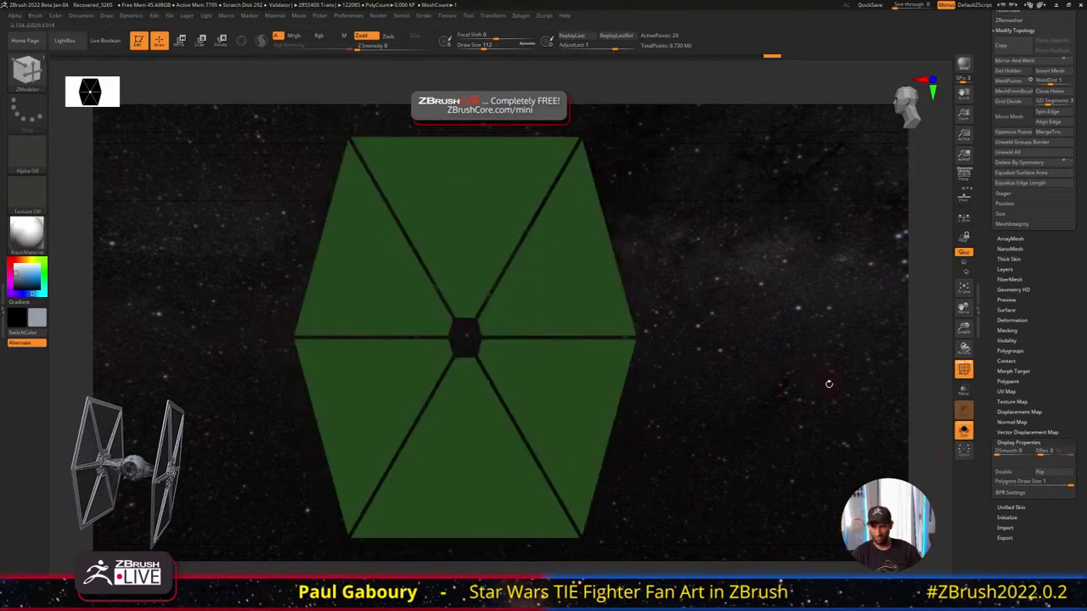
click(963, 432)
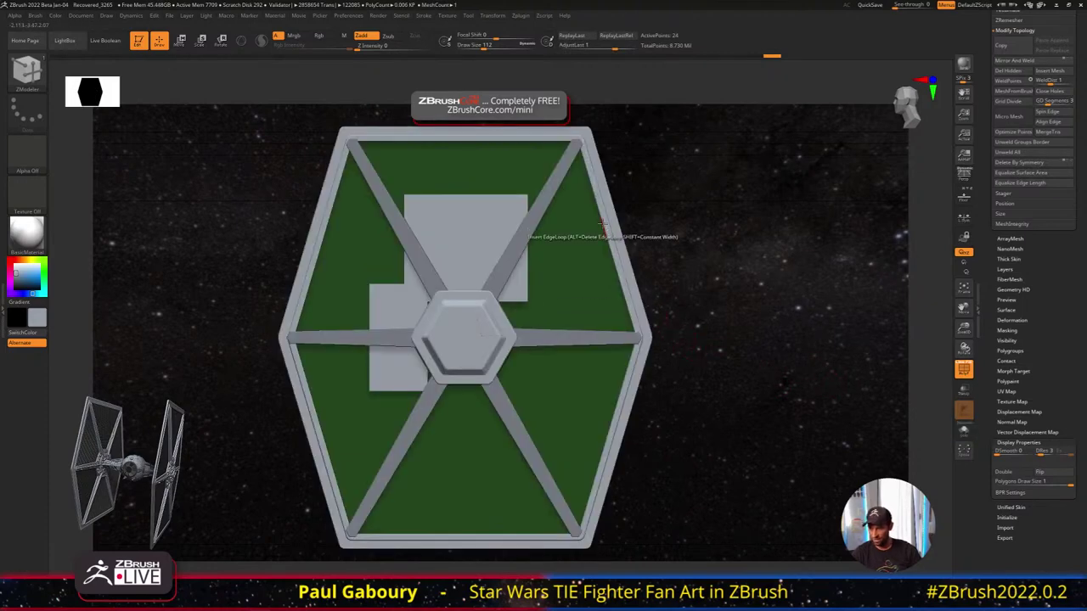
drag(706, 322, 548, 336)
Turn double-sided display back on for the panel and isolate it from the rest of the model
click(1004, 471)
alt+right_drag(697, 307, 623, 316)
alt+right_drag(613, 357, 633, 345)
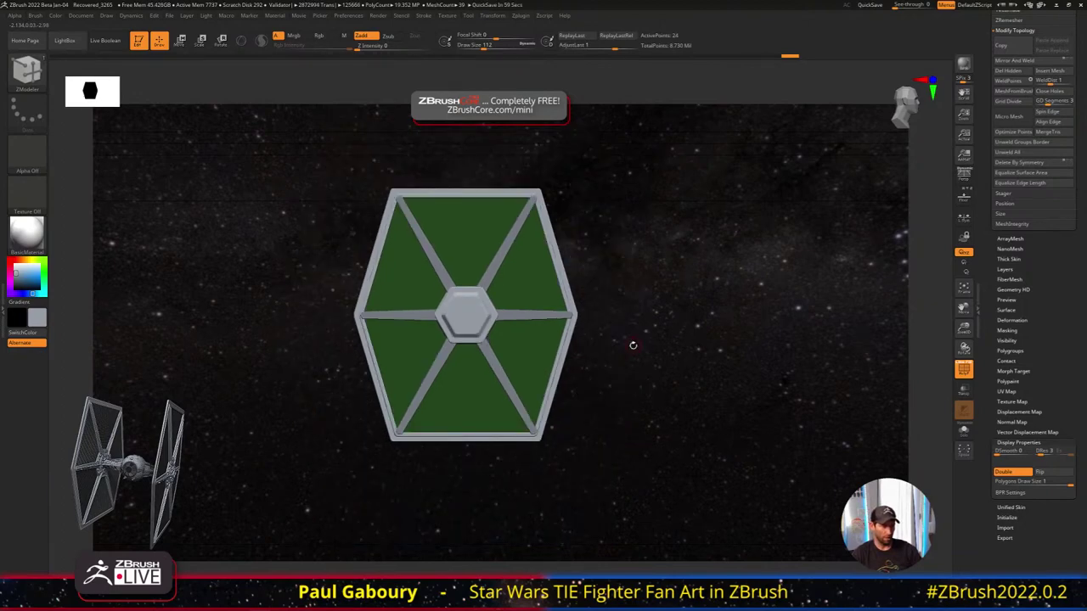
click(964, 430)
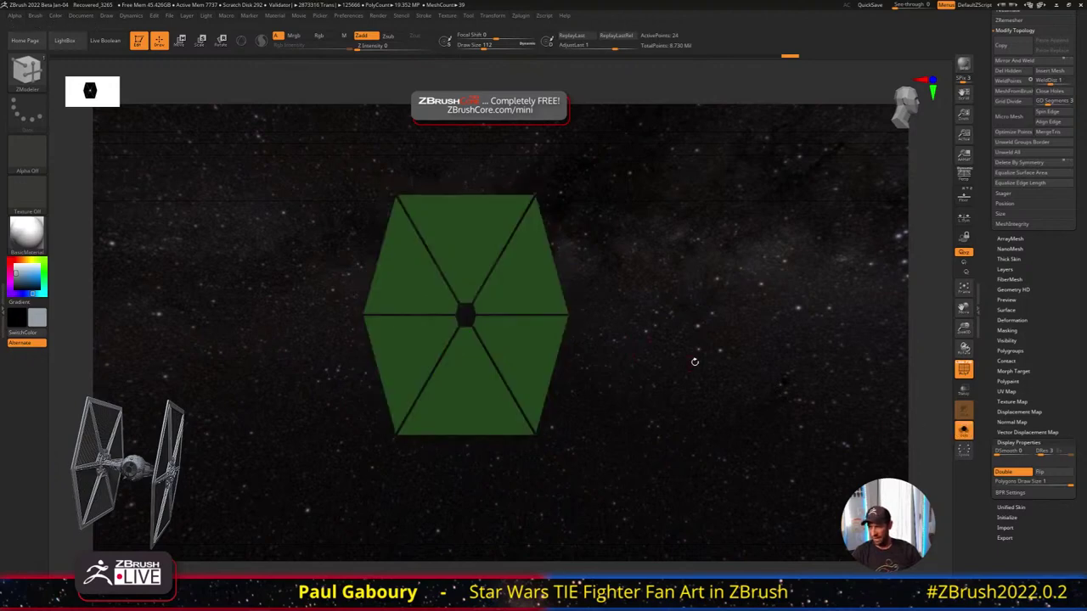
Enable Dynamic Subdiv on the panel and set its Thickness to 0.02198
scroll(1061, 274, up, 5)
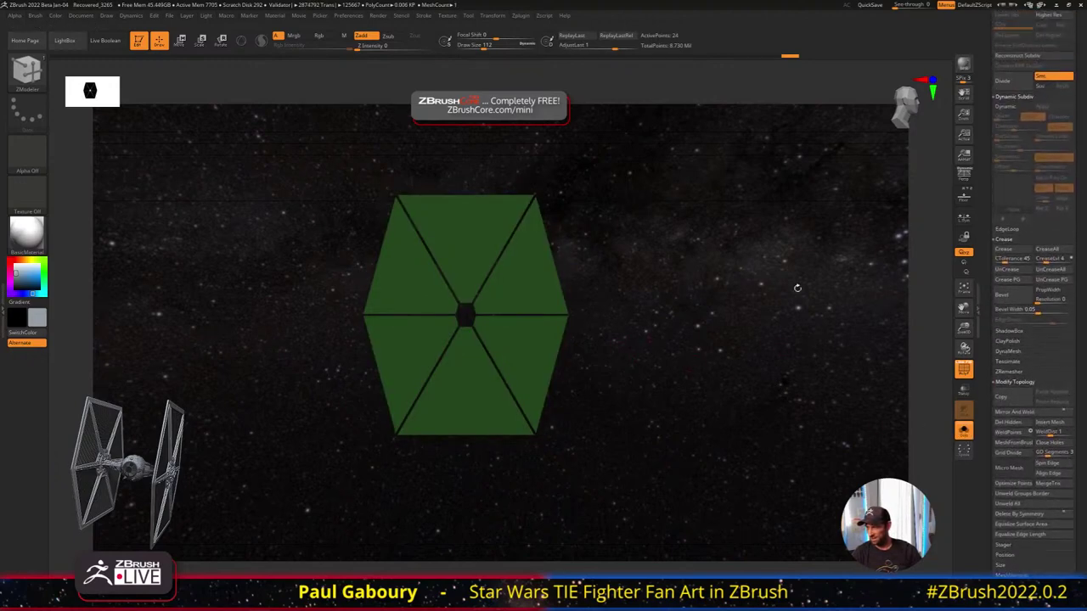
drag(1070, 231, 1070, 394)
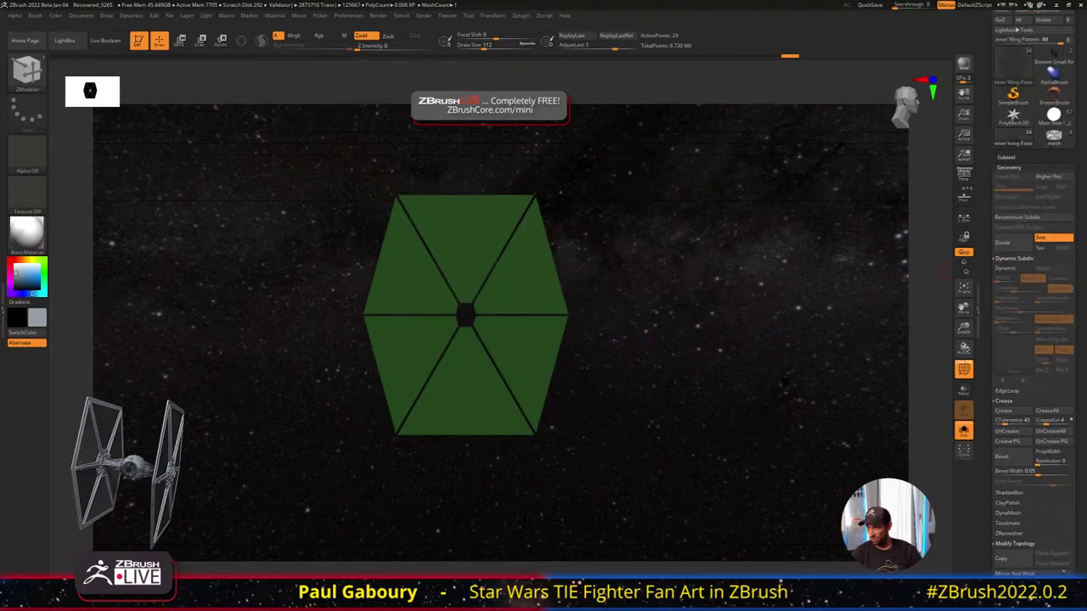
click(1010, 268)
right_drag(678, 350, 662, 369)
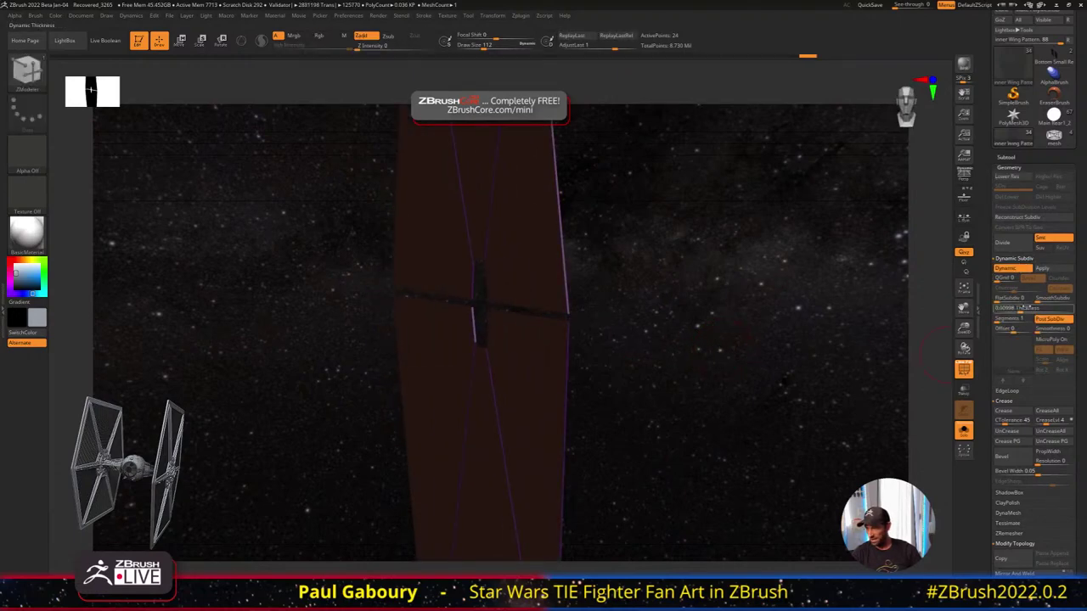
drag(1022, 309, 1025, 311)
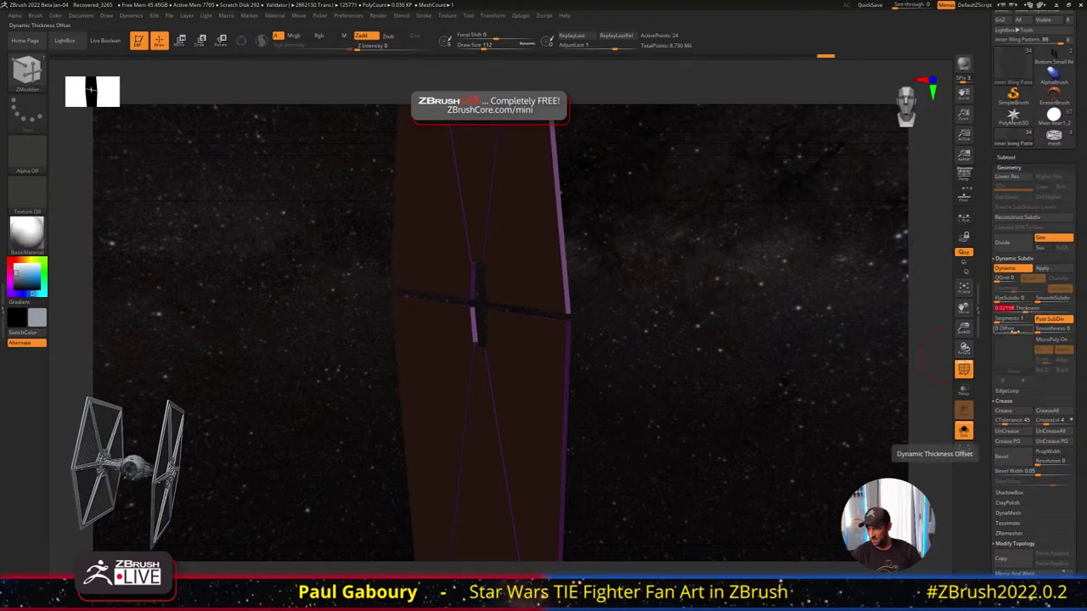
Try the panel's dynamic thickness Offset at 100 and -100 in an edge-on view, and set it back to 0
shift+right_drag(753, 360, 736, 360)
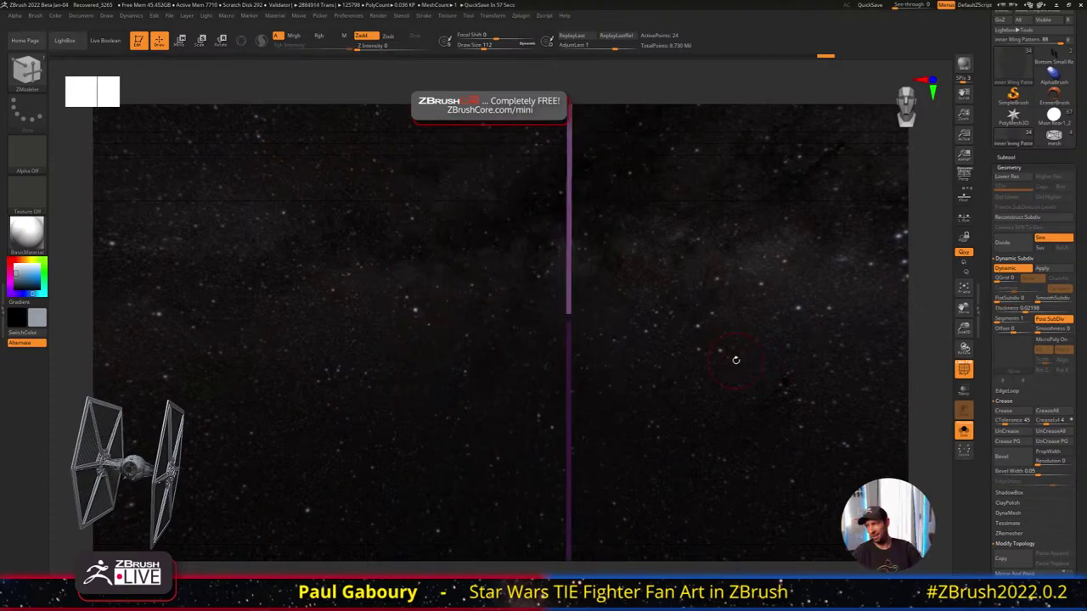
drag(1013, 330, 1037, 331)
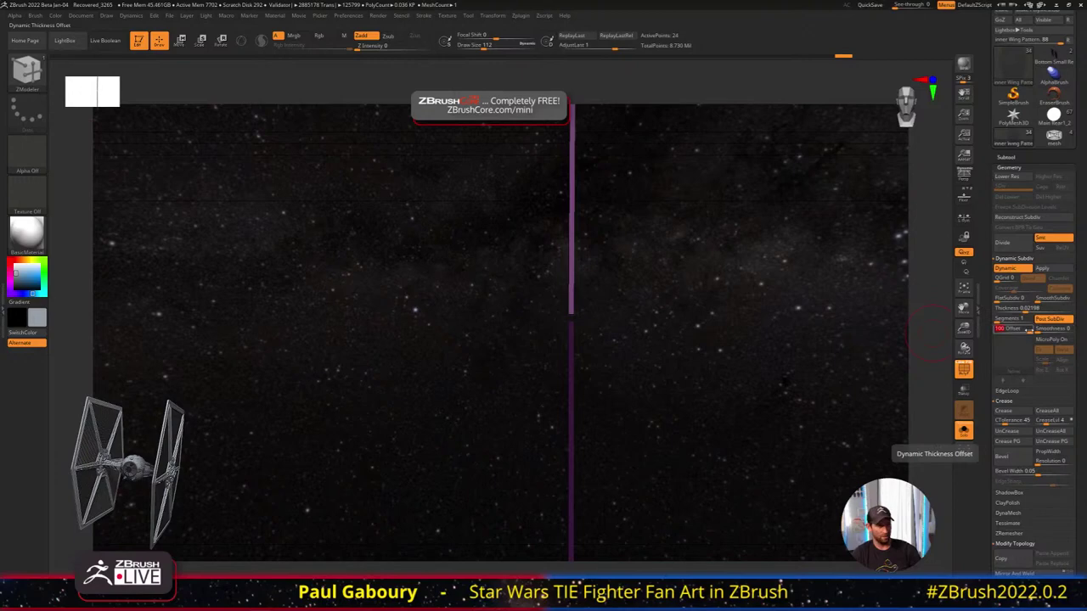
drag(1030, 331, 991, 329)
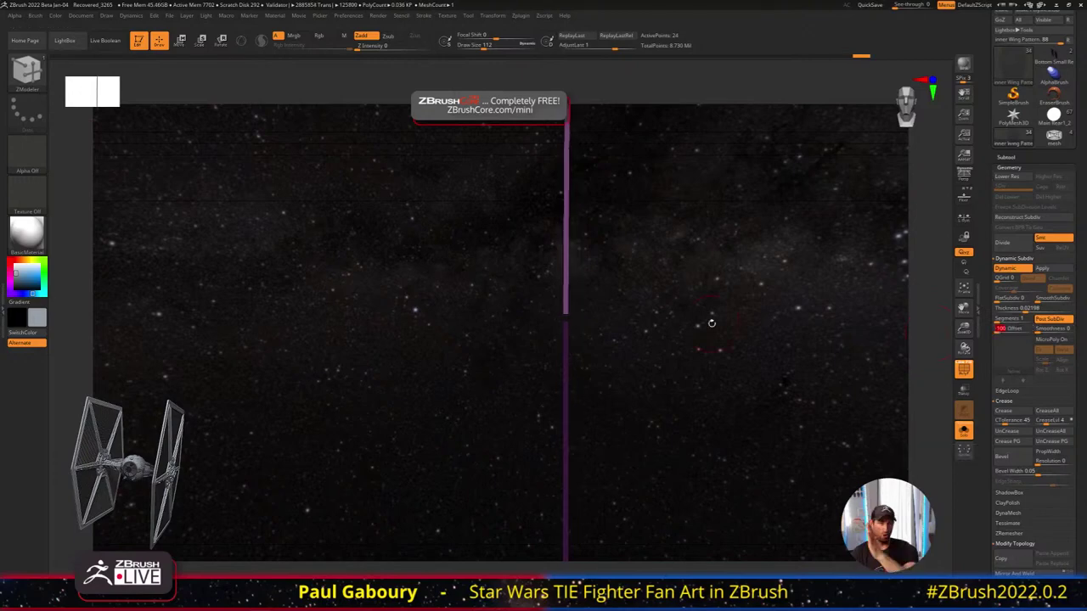
click(1013, 329)
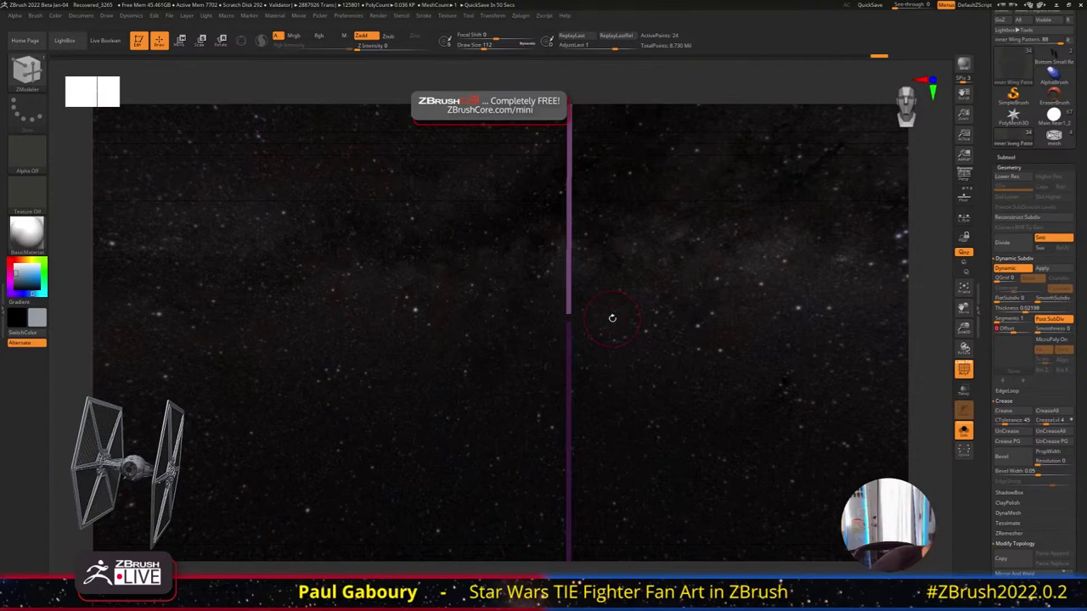
key(ctrl)
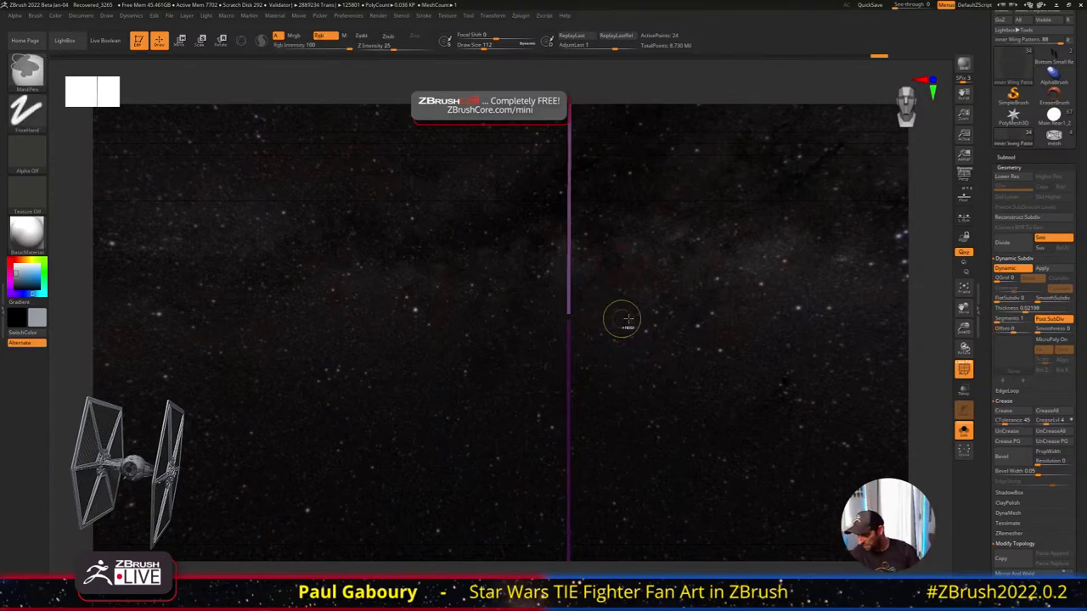
mouse_move(628, 320)
ctrl+right_down()
mouse_move(580, 292)
mouse_move(574, 279)
mouse_move(587, 264)
ctrl+right_up()
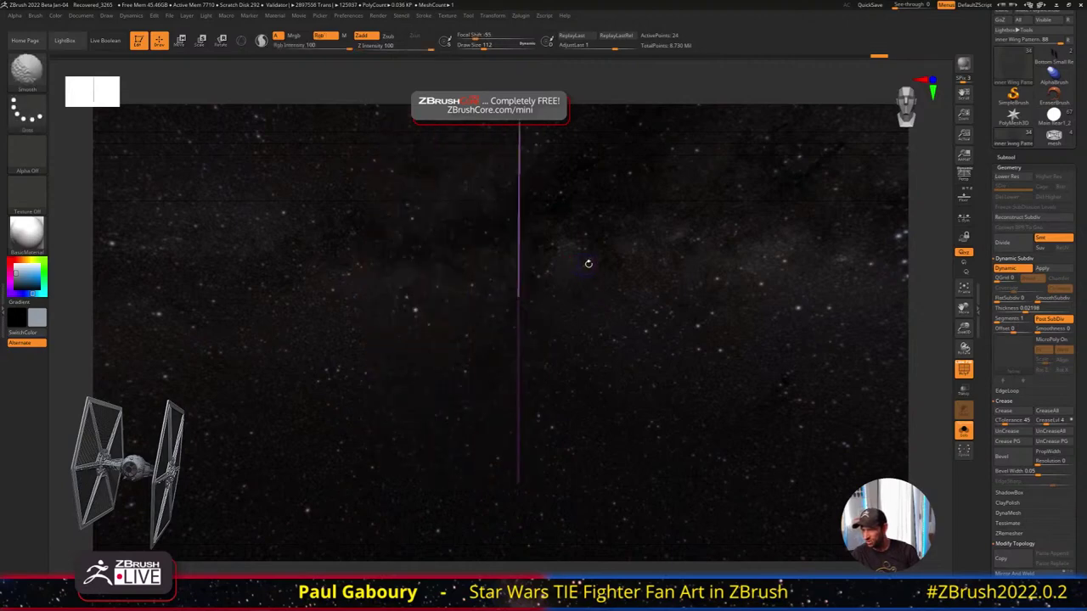
Try to flatten the edge-on panel with a vertical ClipCurve cut along its full height
ctrl+right_drag(526, 175, 673, 304)
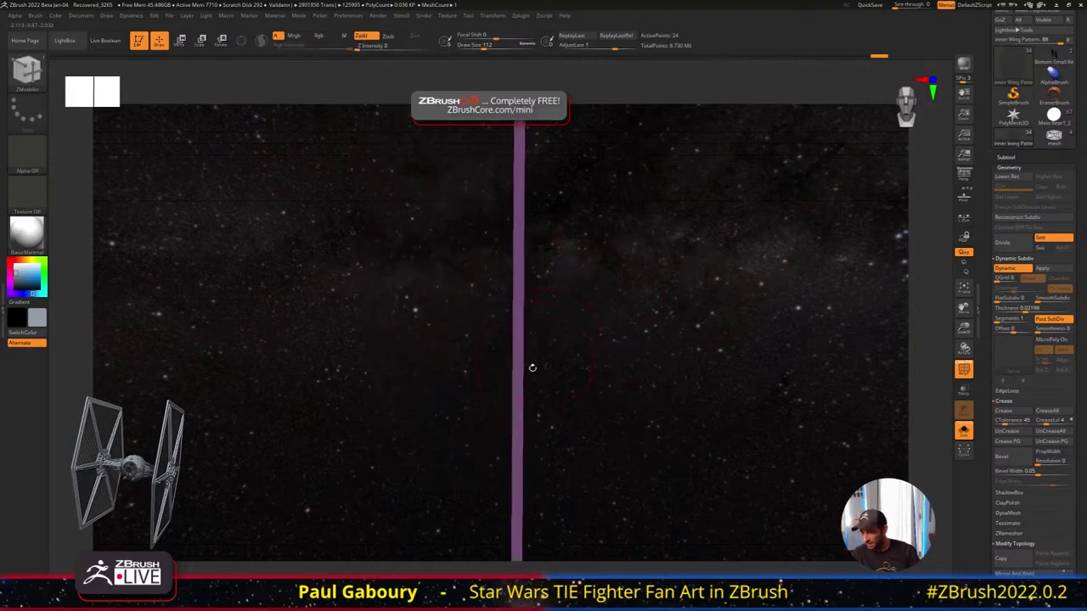
right_drag(539, 272, 652, 265)
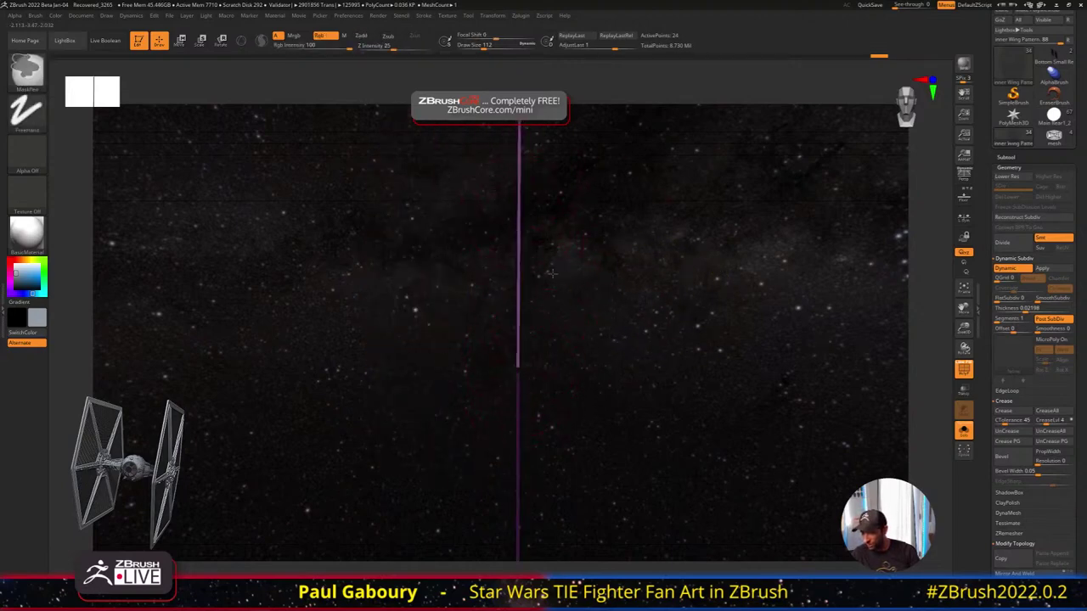
mouse_move(567, 297)
right_down()
mouse_move(583, 320)
mouse_move(576, 331)
right_up()
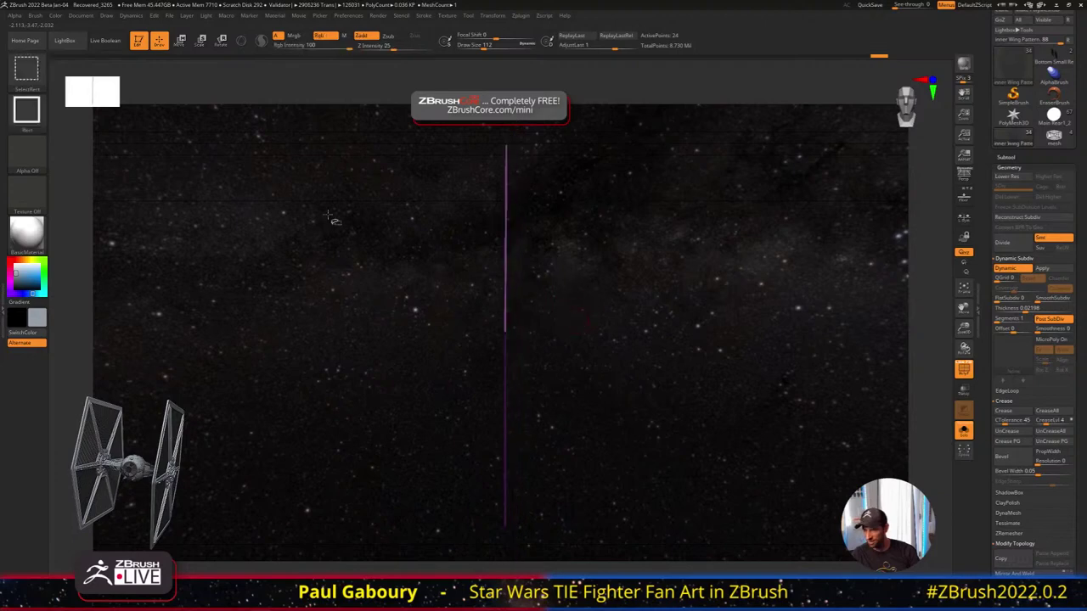
ctrl+shift+click(31, 74)
ctrl+shift+click(160, 122)
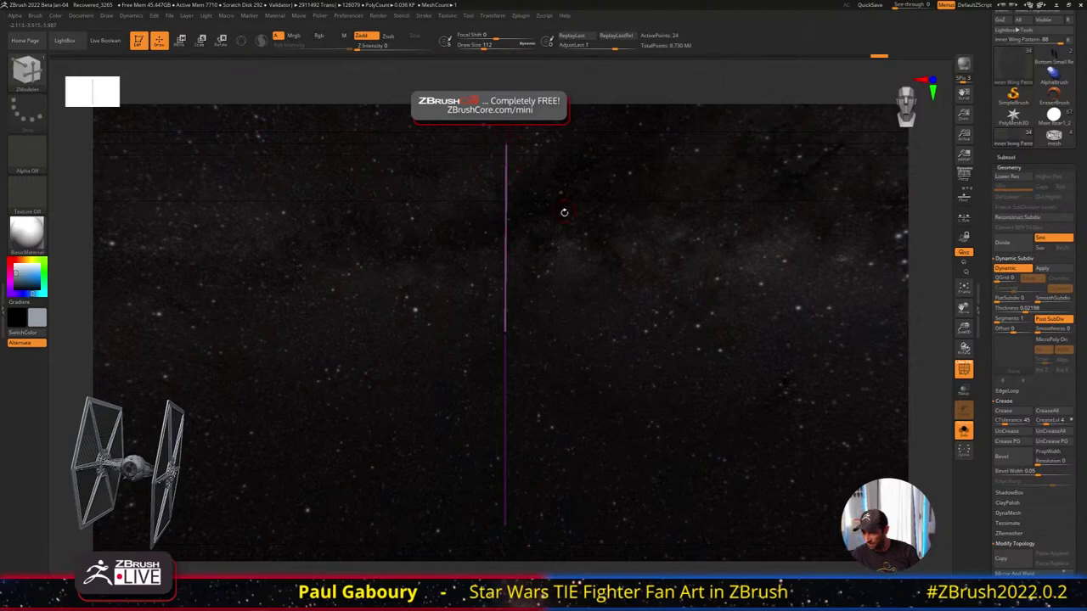
ctrl+shift+drag(504, 123, 505, 528)
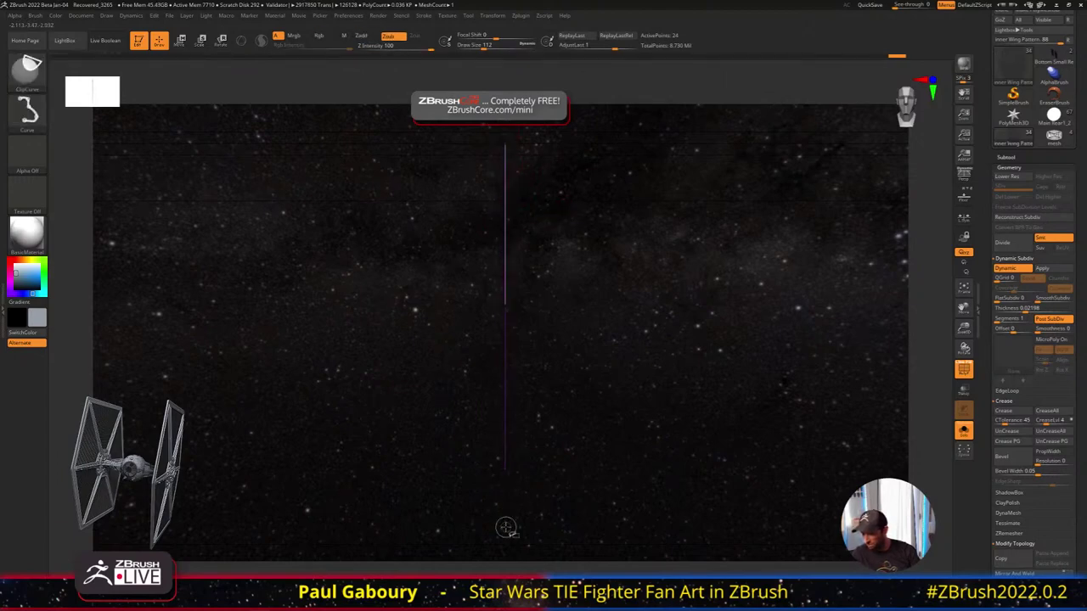
key(ctrl+z)
Compare the panel's edge-on profile with and without the clip by undoing and redoing it
mouse_move(572, 437)
alt+mouse_down()
mouse_move(562, 346)
mouse_move(565, 413)
mouse_move(566, 382)
alt+mouse_up()
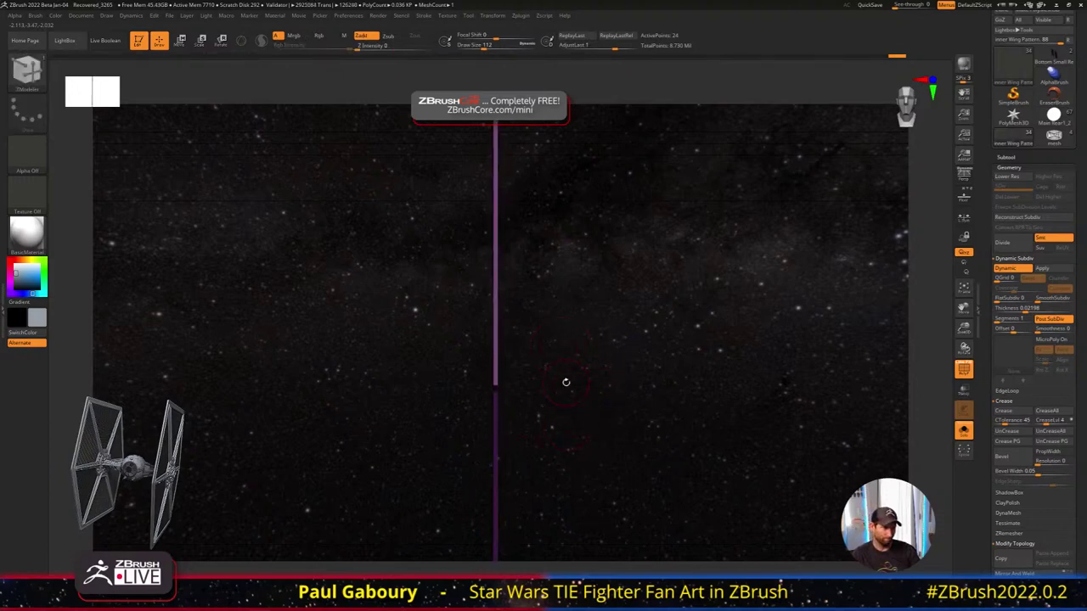
shift+drag(567, 382, 553, 386)
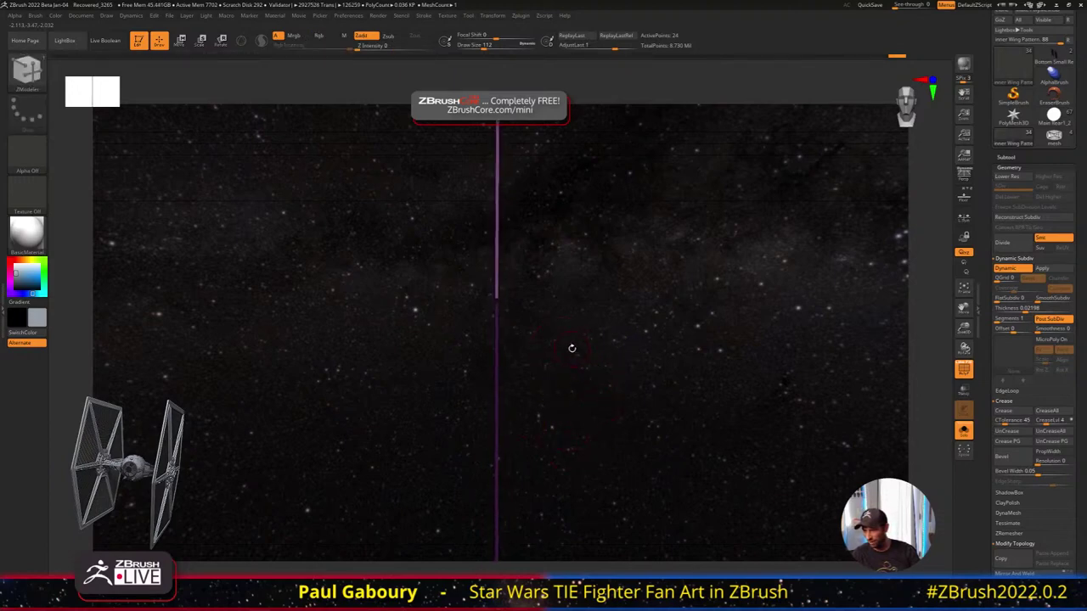
mouse_move(572, 349)
mouse_down()
mouse_move(567, 375)
mouse_move(546, 377)
mouse_move(569, 373)
mouse_up()
key(ctrl+shift)
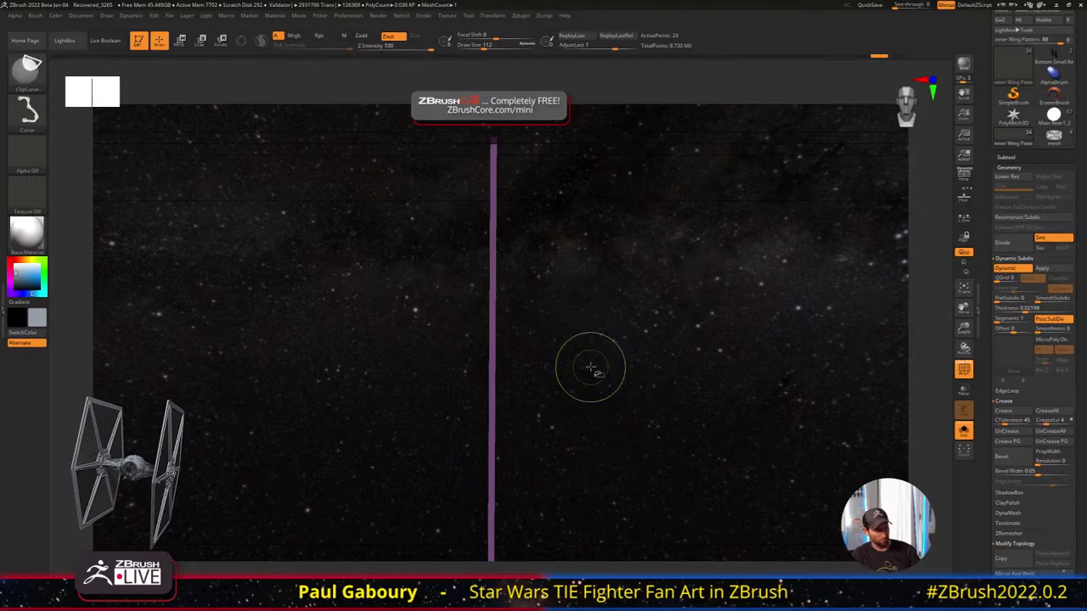
key(ctrl+shift+z)
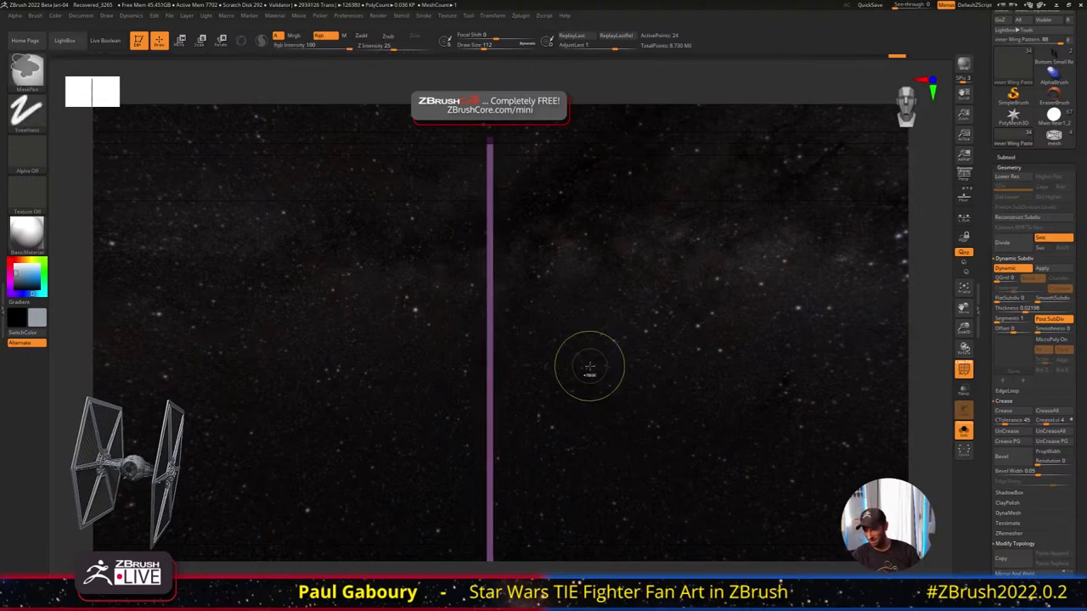
key(b)
key(z)
key(m)
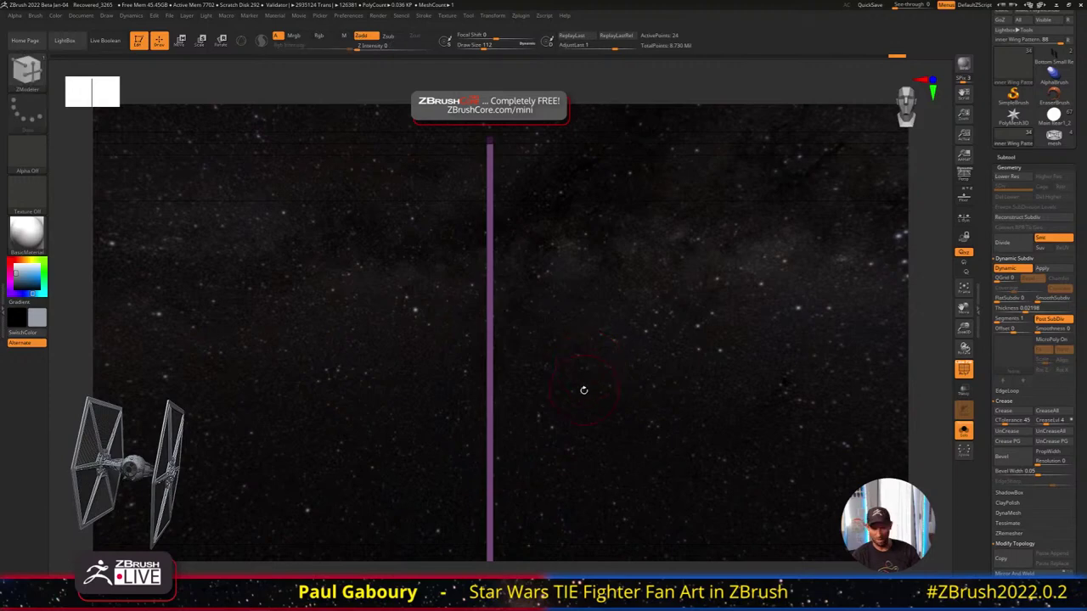
key(ctrl+shift)
key(ctrl)
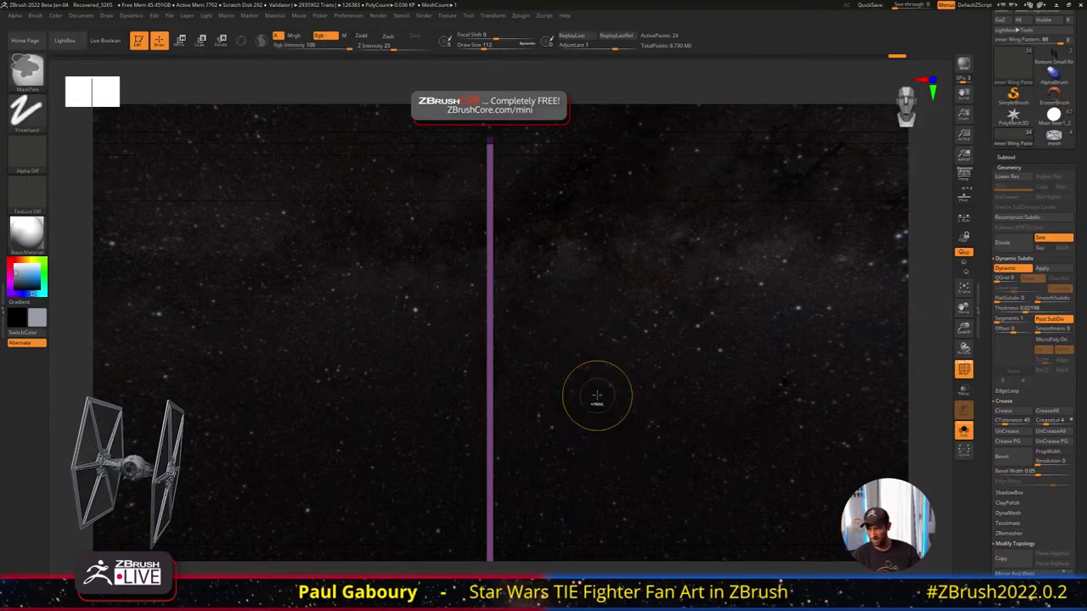
Activate the transform gizmo for the panel, reset its orientation and center it on the mesh
key(w)
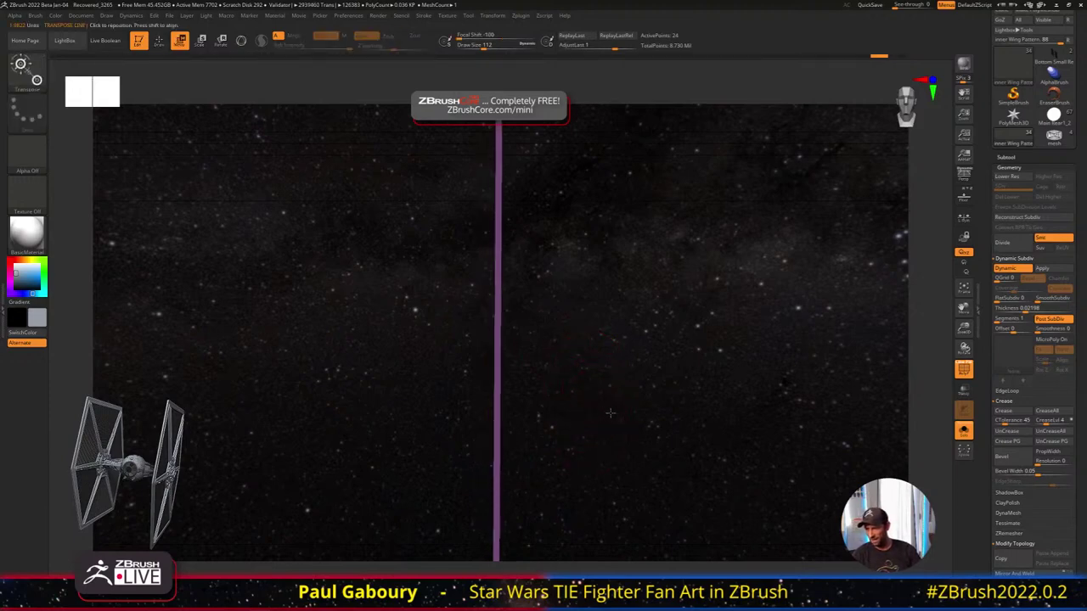
ctrl+right_drag(611, 414, 682, 504)
alt+right_drag(682, 505, 609, 392)
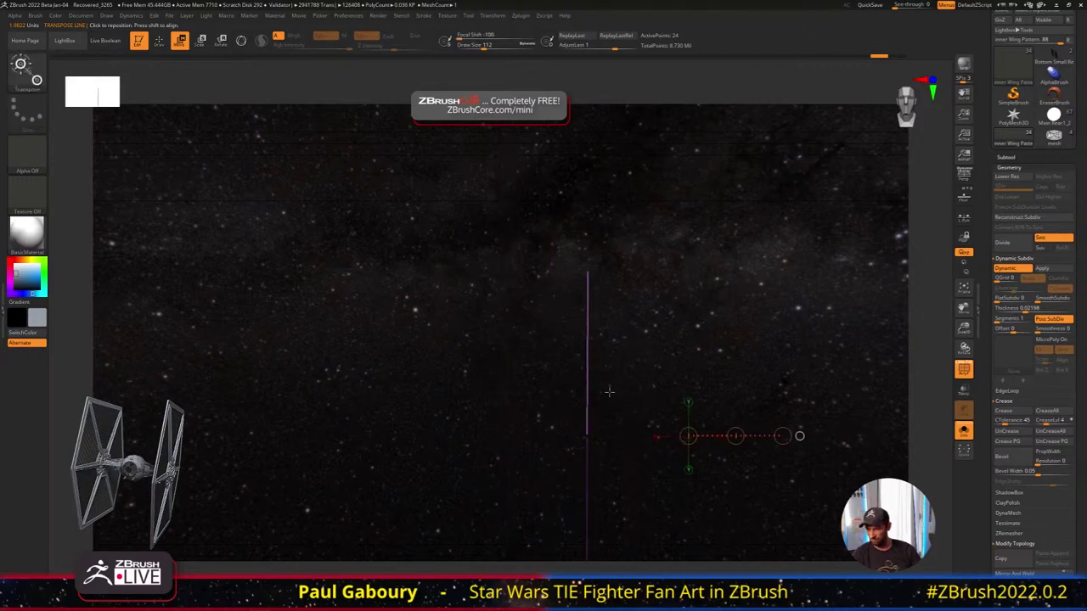
key(y)
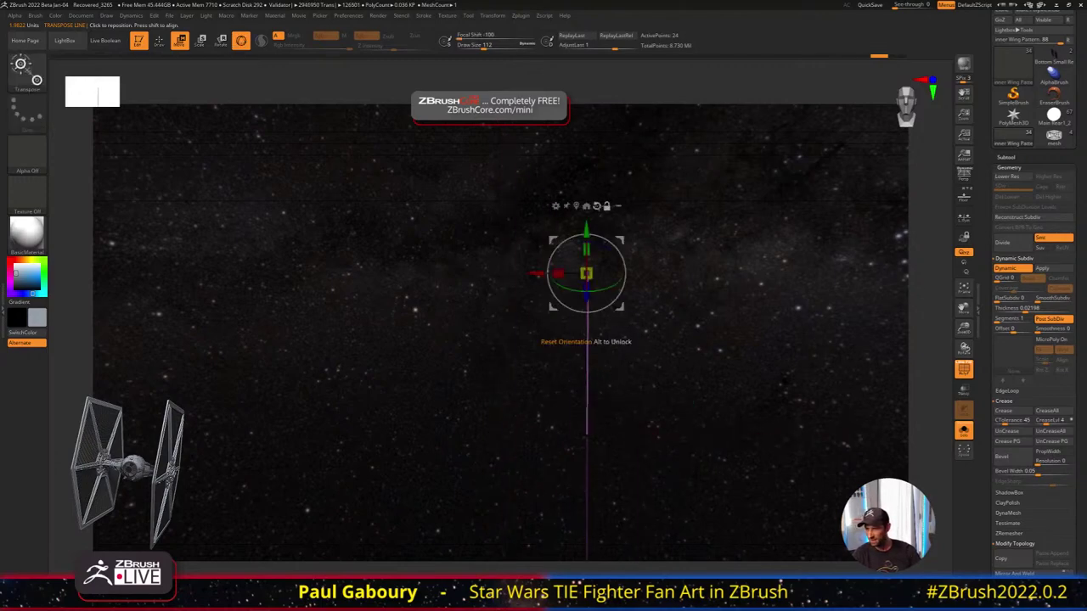
click(597, 206)
click(576, 206)
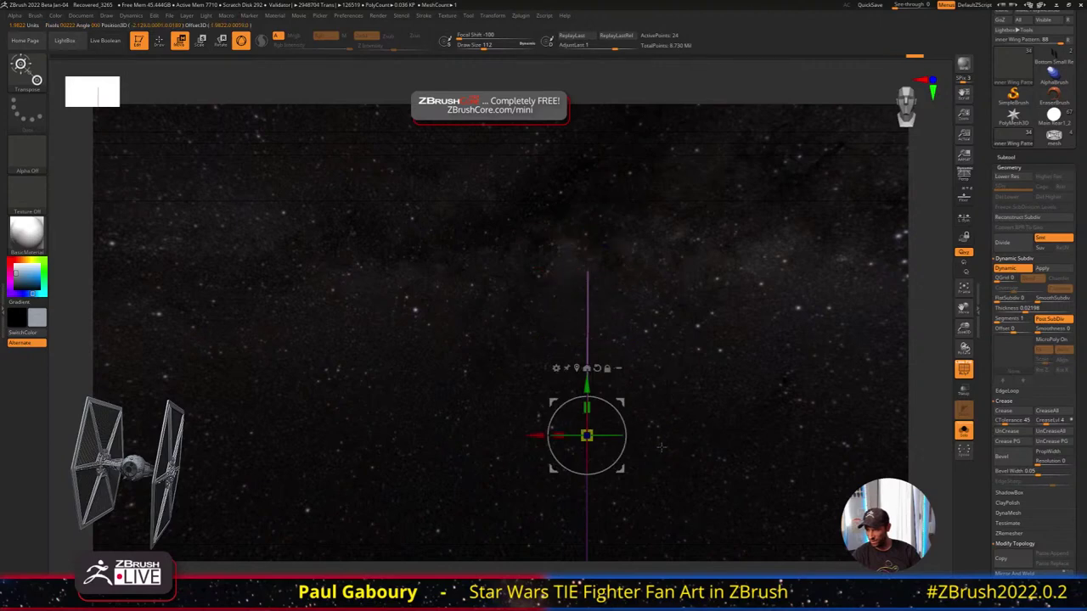
Scale the panel down along X to about 0.1 with the gizmo to flatten it
alt+right_drag(607, 368, 569, 283)
ctrl+right_drag(569, 283, 751, 398)
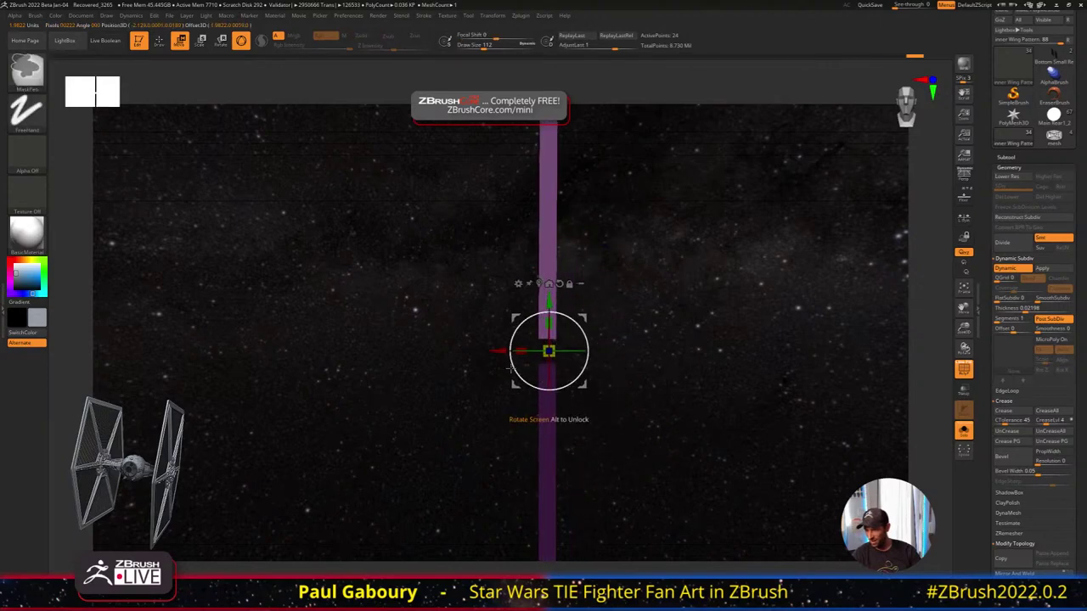
drag(520, 351, 524, 355)
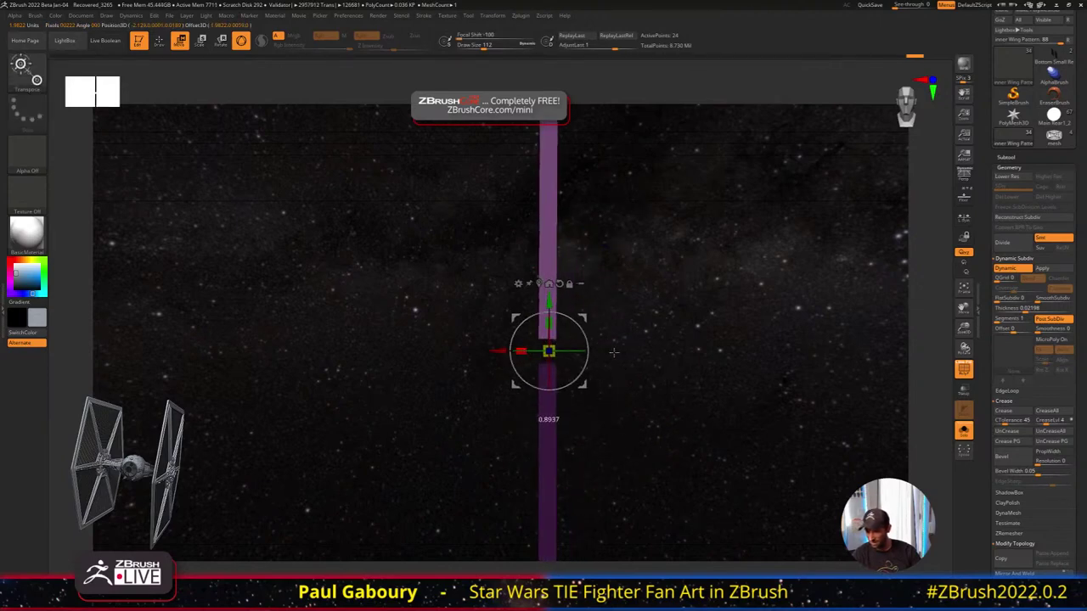
drag(721, 352, 759, 352)
drag(522, 352, 541, 351)
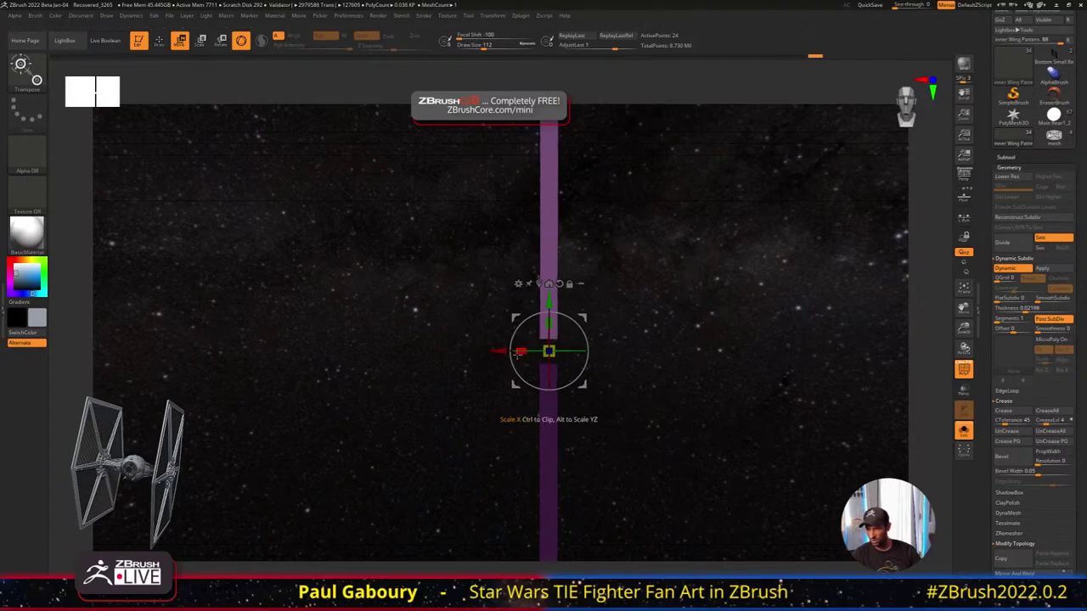
drag(521, 351, 596, 351)
drag(807, 352, 681, 353)
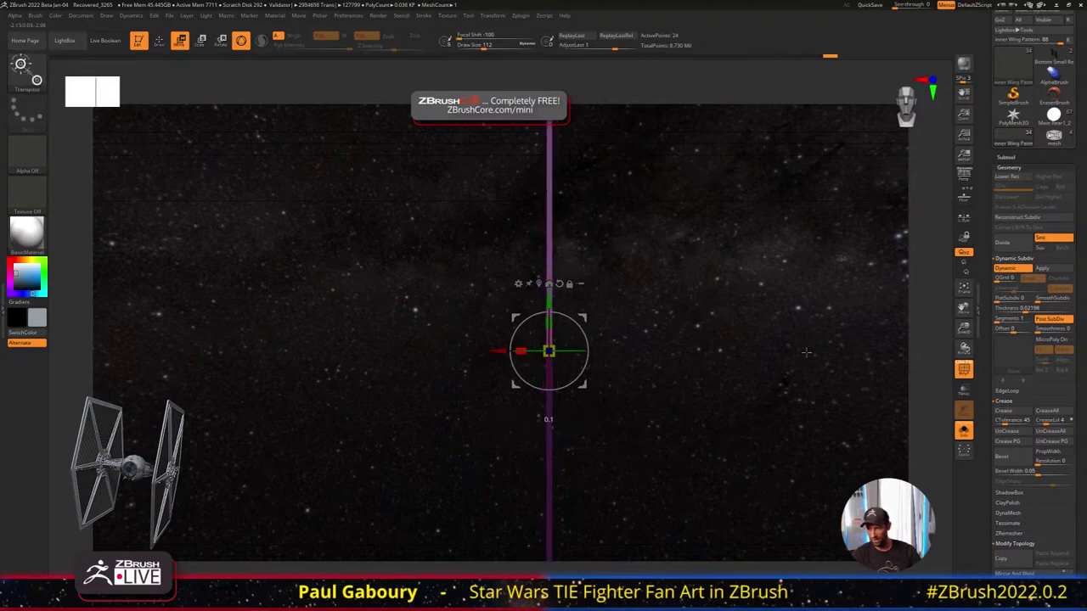
drag(807, 352, 809, 353)
Return to Draw mode, turn off Solo to show the whole model, and view the wing side-on
ctrl+right_drag(663, 383, 622, 317)
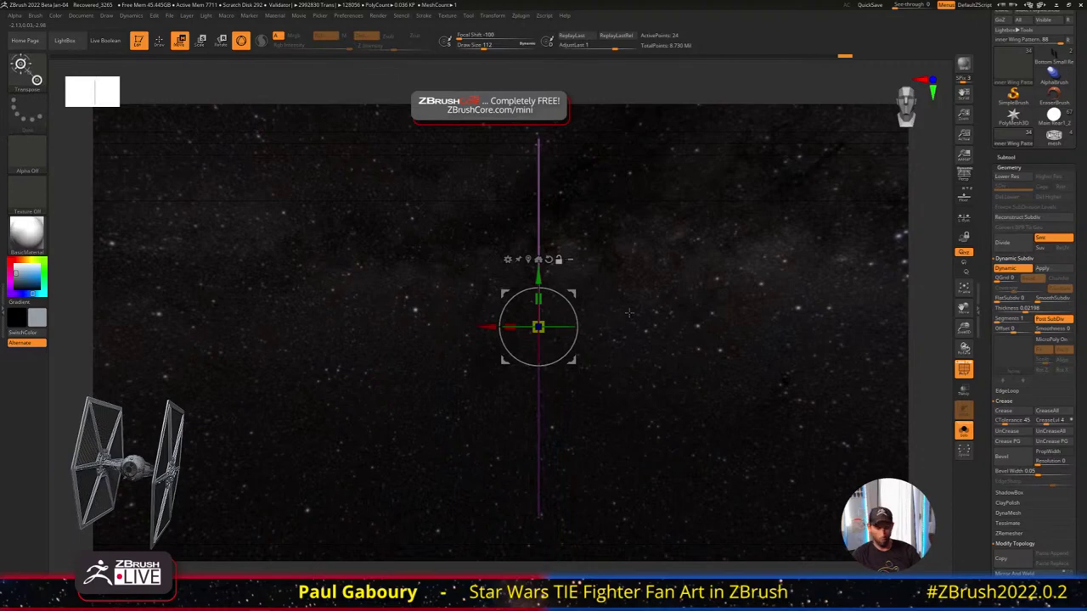
key(q)
mouse_move(629, 313)
mouse_down()
mouse_move(655, 351)
mouse_move(638, 357)
mouse_move(611, 327)
mouse_move(620, 343)
mouse_move(695, 327)
mouse_up()
click(964, 431)
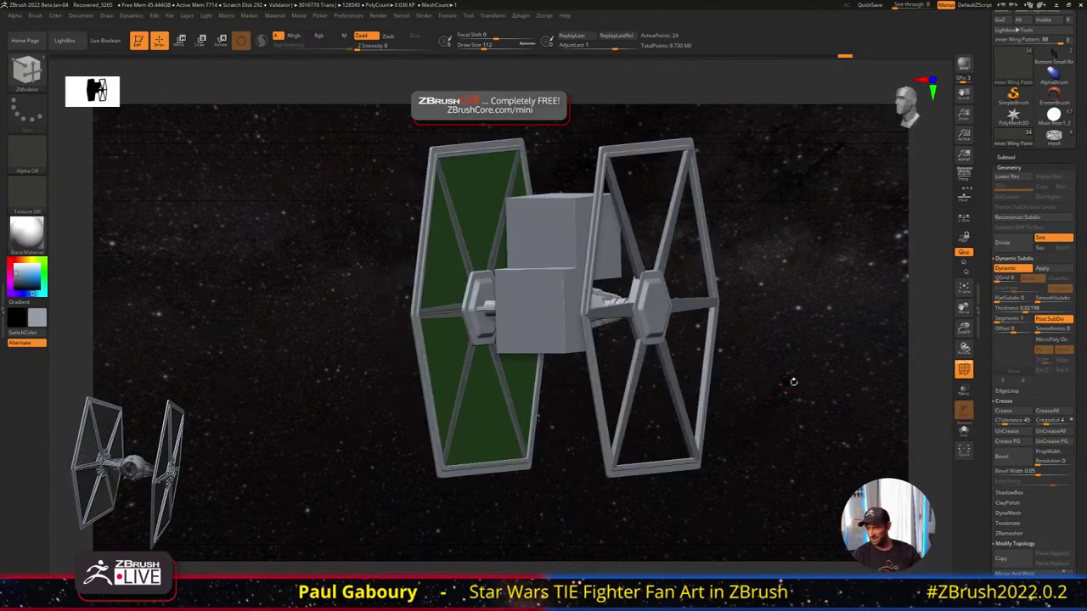
drag(815, 420, 781, 345)
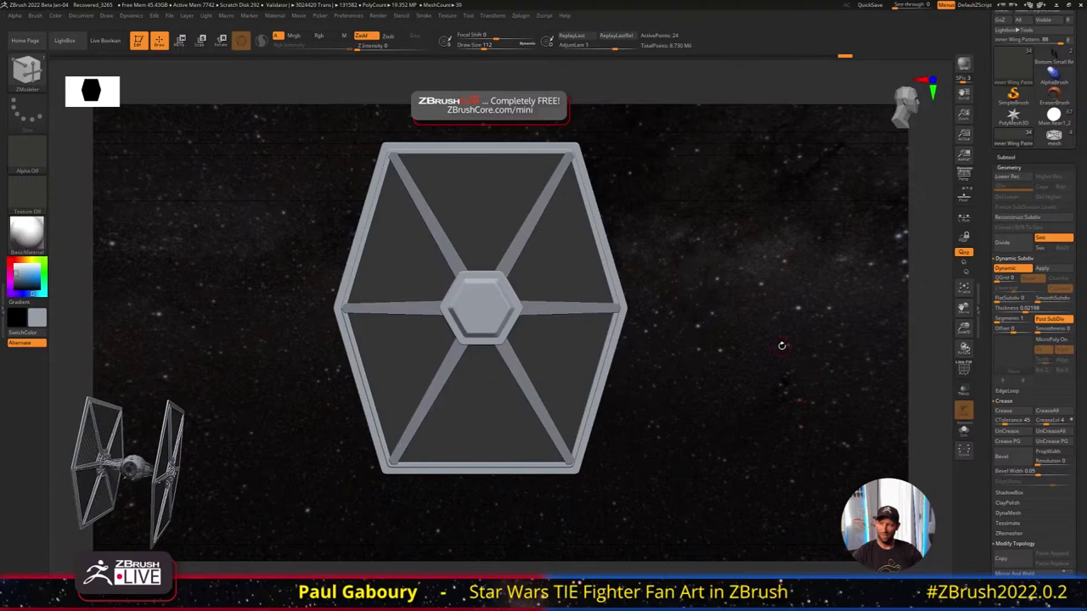
Duplicate the inner Wing Pattern subtool and display its polygroup colors
drag(990, 285, 990, 326)
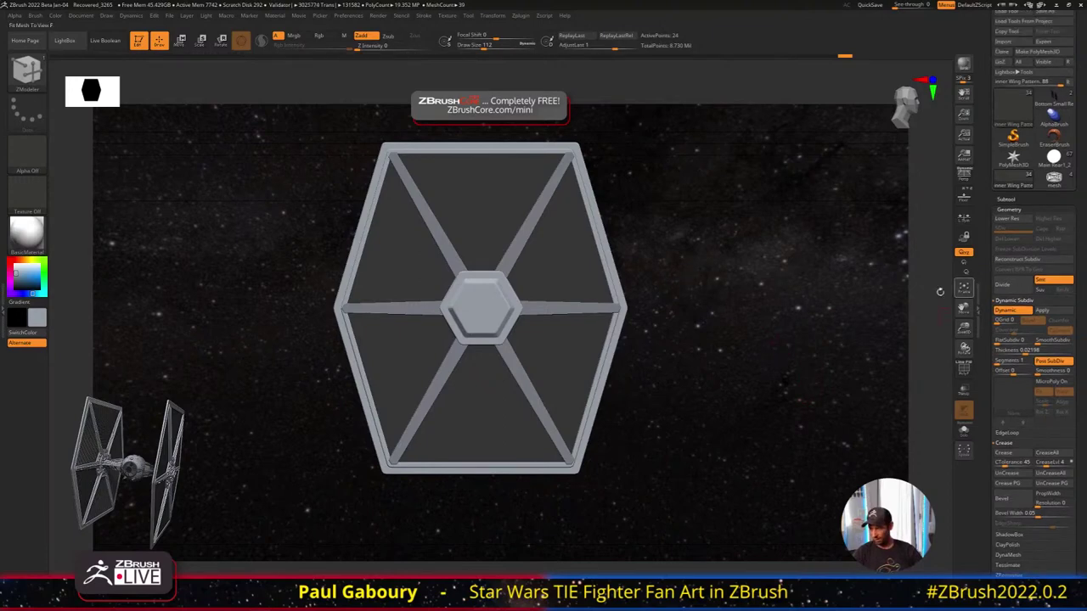
click(1006, 199)
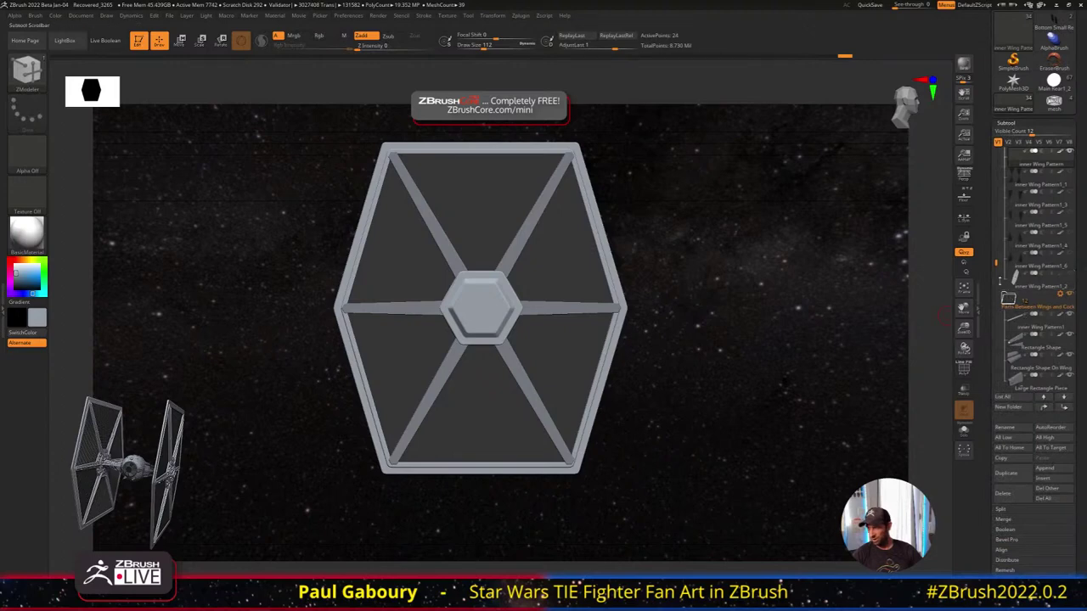
drag(997, 261, 997, 236)
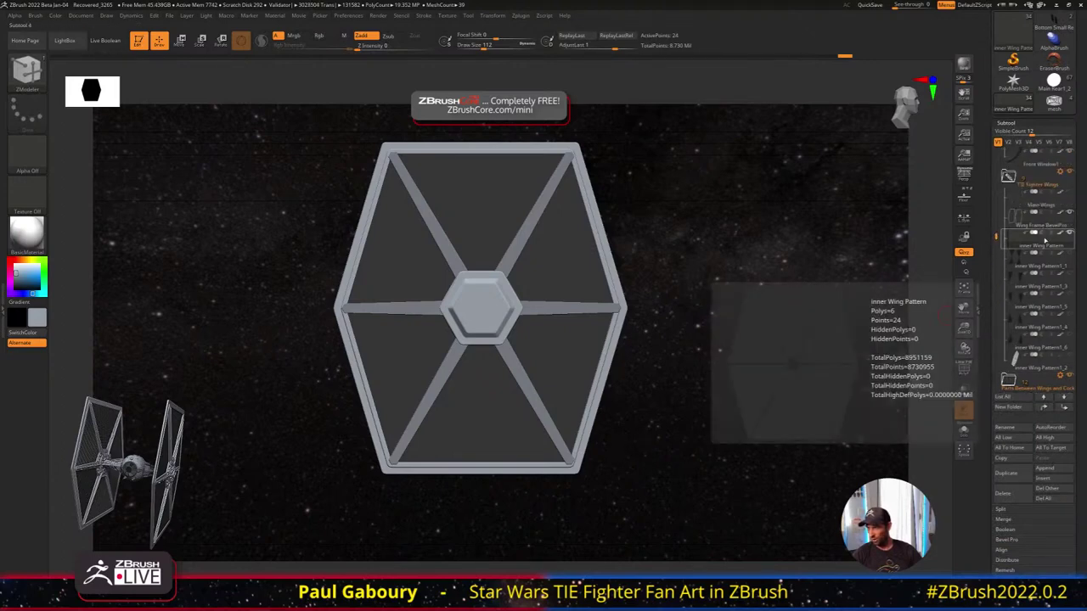
click(1011, 473)
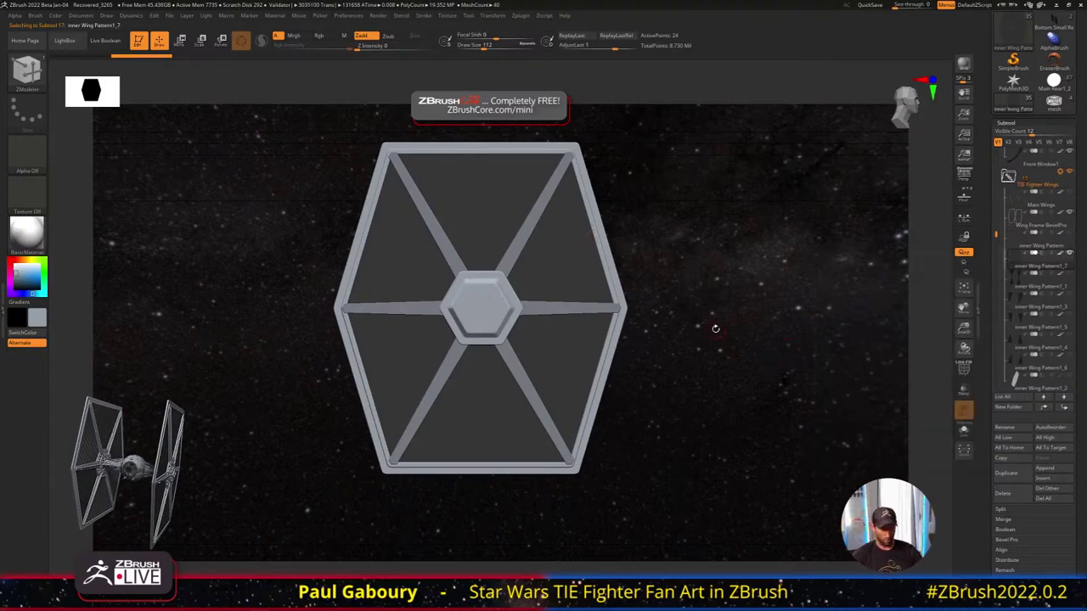
key(shift+f)
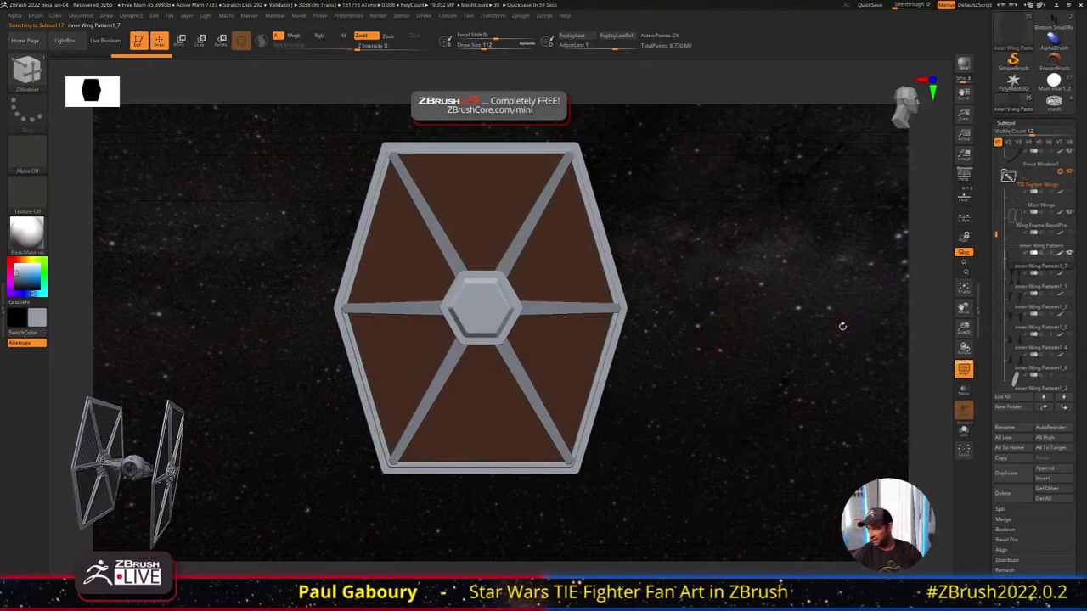
Move the duplicated wing pattern to the end of the subtool list and put it in a new folder titled New Pattern
scroll(1077, 222, down, 3)
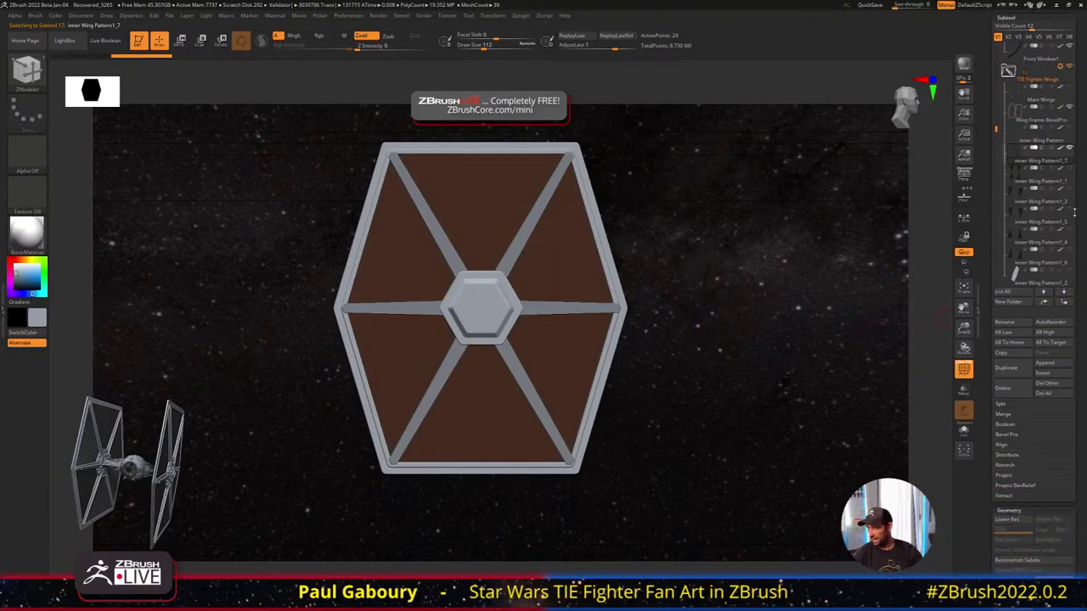
scroll(1023, 189, down, 5)
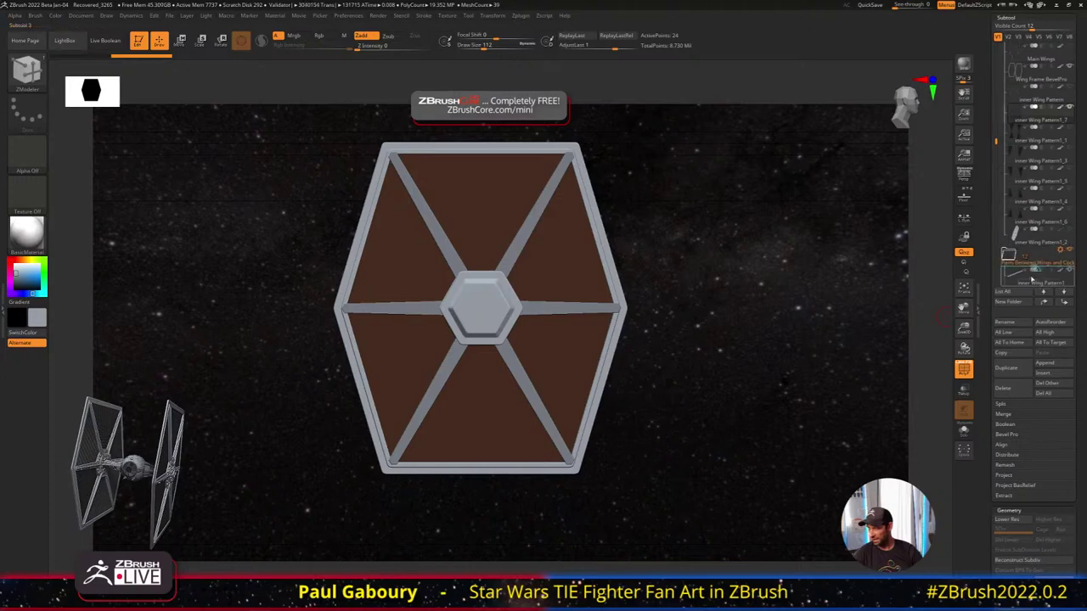
scroll(1025, 154, down, 2)
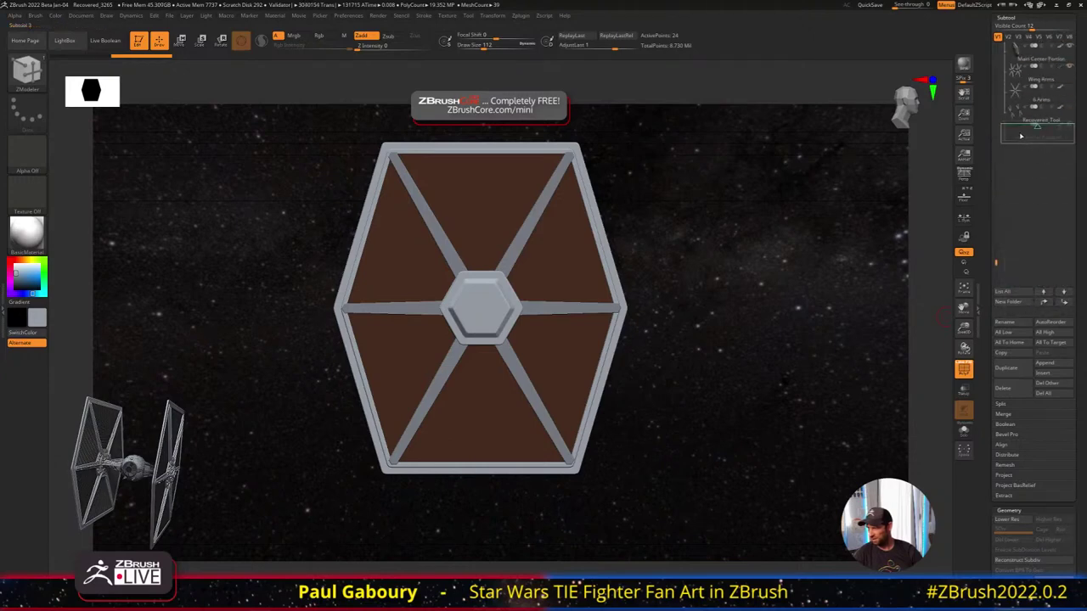
click(1009, 301)
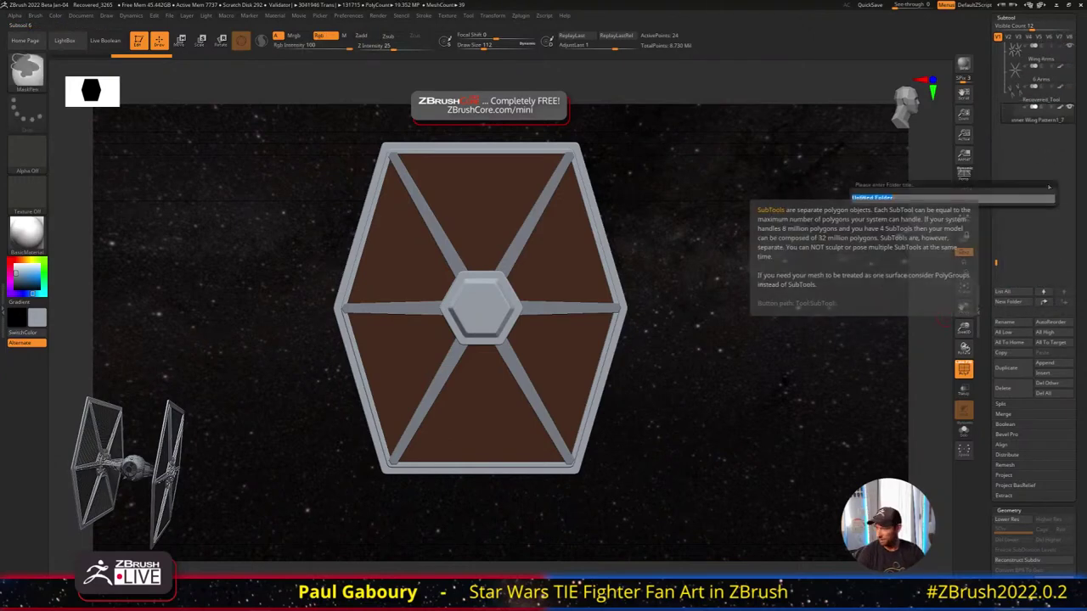
key(BackSpace)
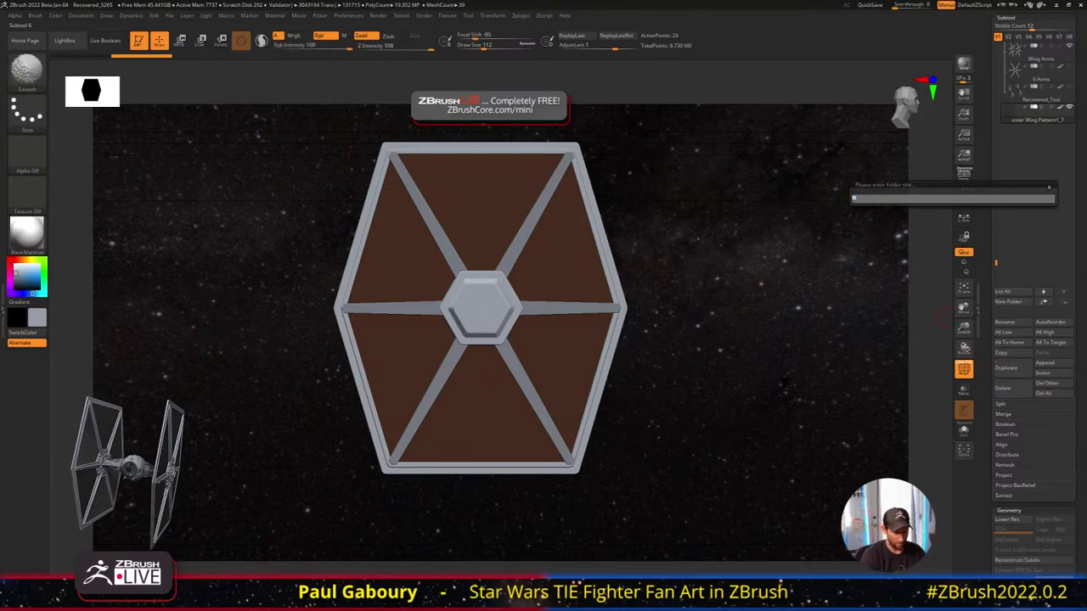
text(New Pattern)
key(Return)
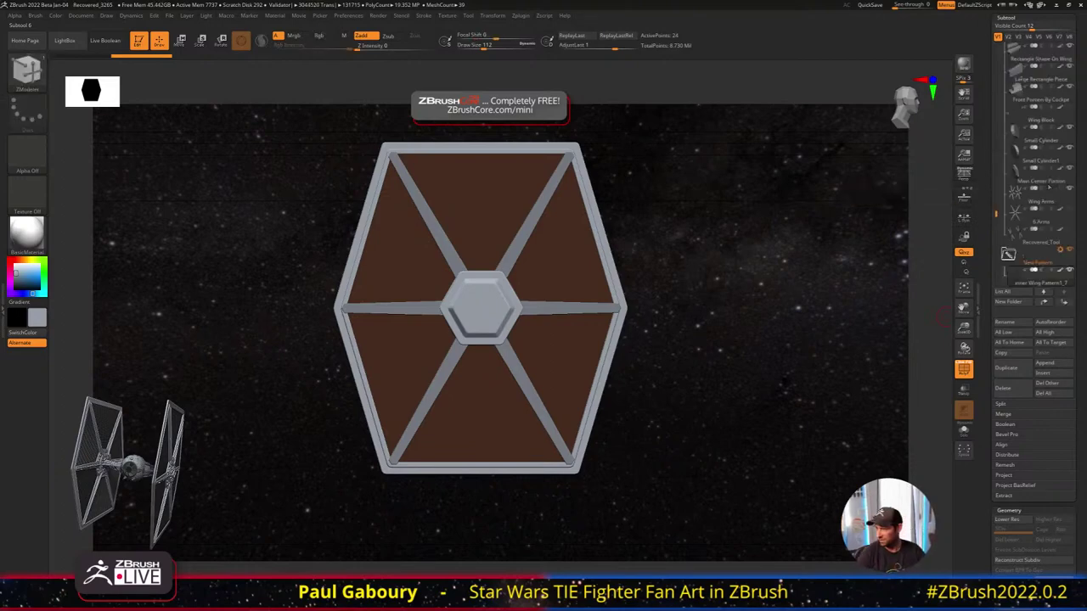
Move the original inner Wing Pattern subtool into the New Pattern folder
drag(998, 212, 994, 121)
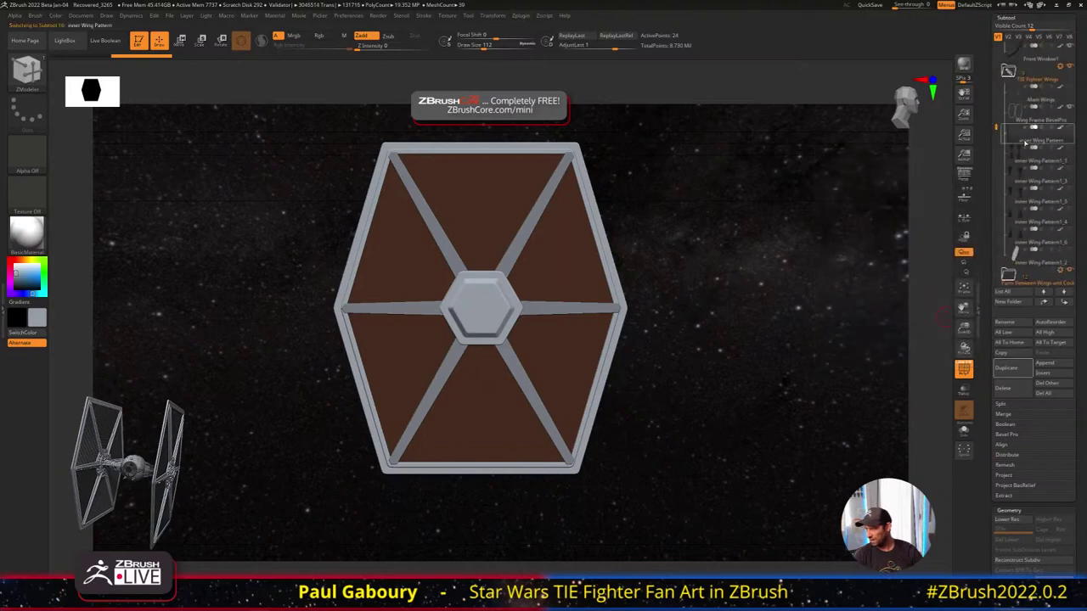
click(1024, 142)
ctrl+drag(1031, 290, 1023, 202)
scroll(1011, 236, up, 3)
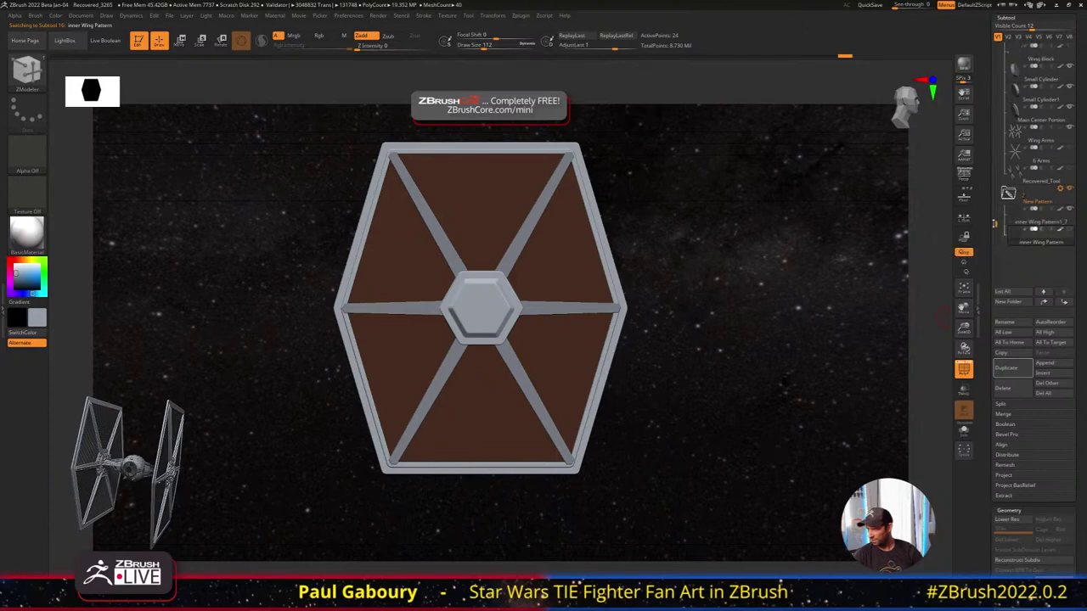
Select the duplicated inner Wing Pattern subtool in the New Pattern folder and isolate it with Solo
click(1016, 240)
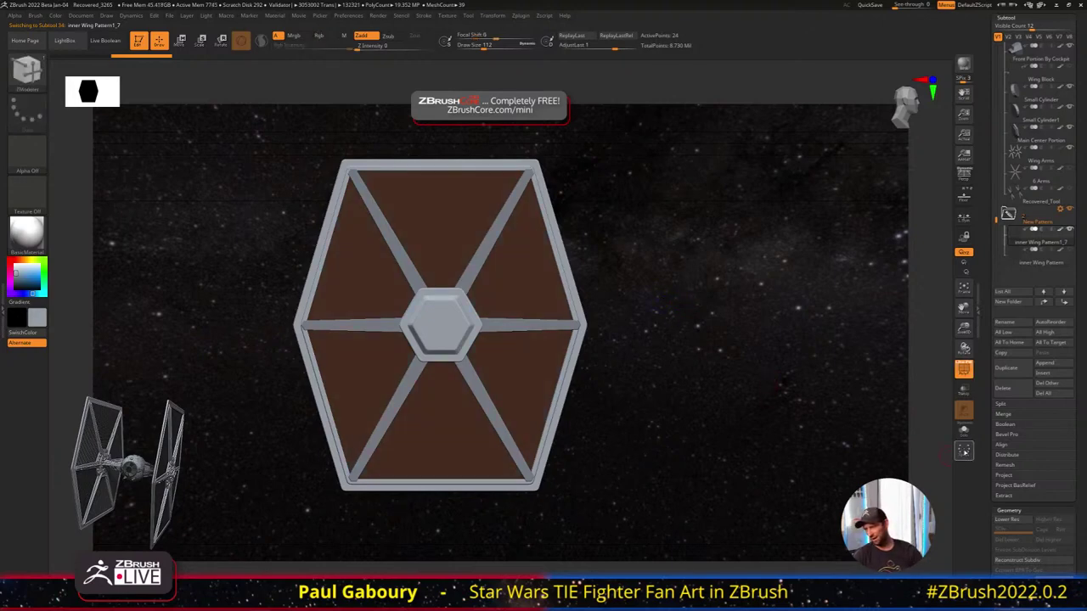
click(964, 430)
drag(592, 419, 648, 418)
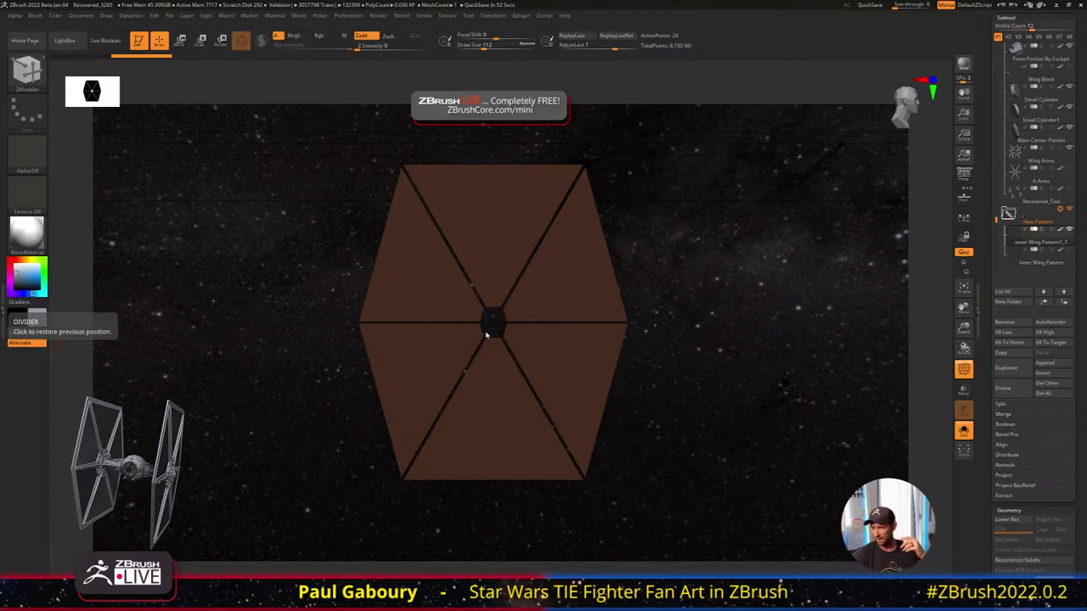
Switch to the browser, examine the wing panels in several Bandai TIE Fighter reference images, and return to ZBrush
key(alt+Tab)
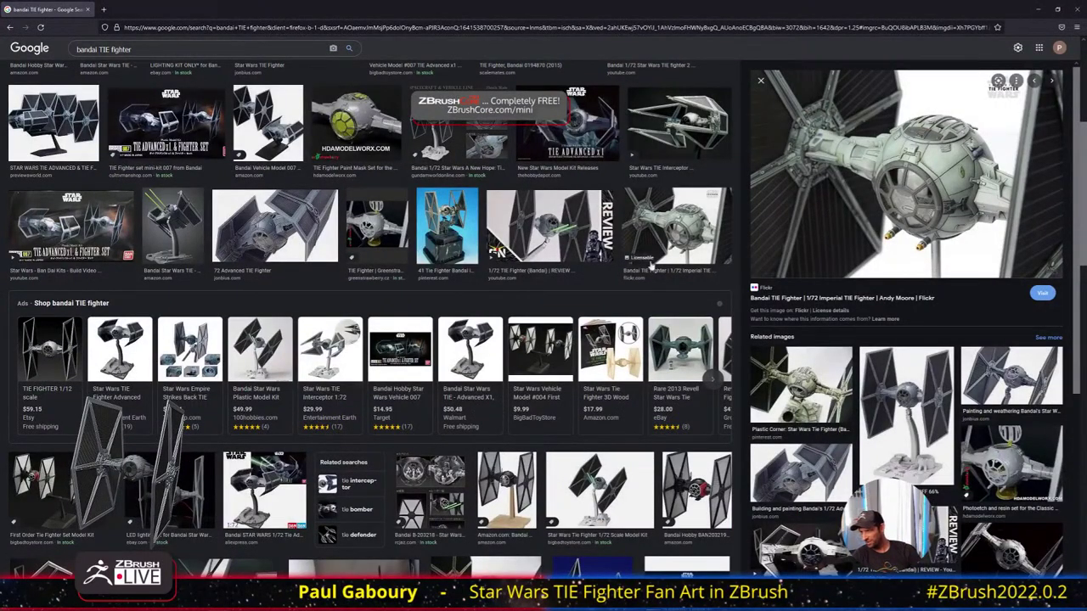
click(521, 219)
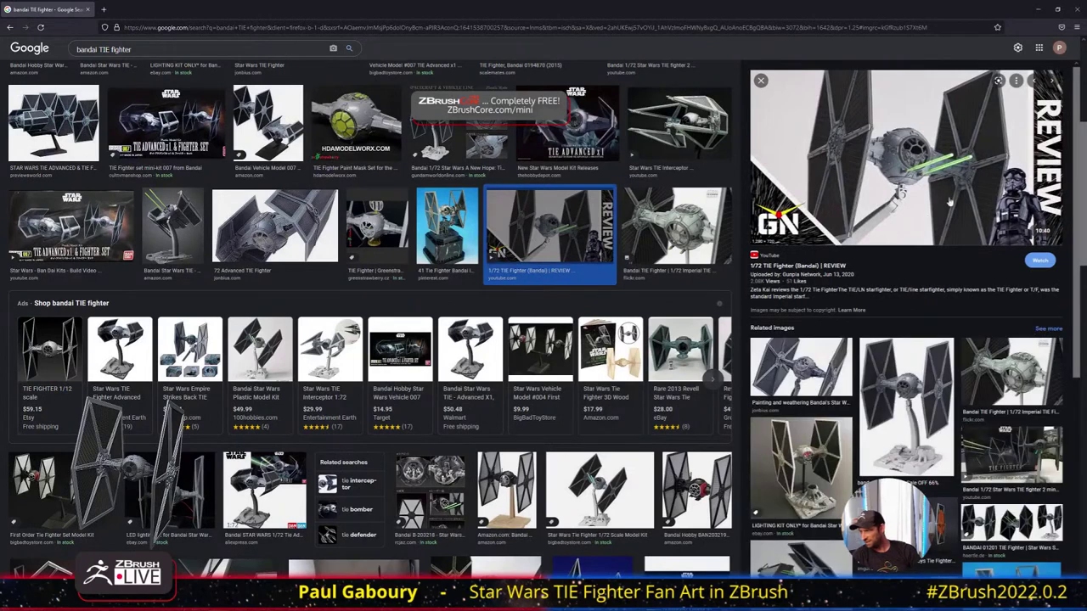
click(274, 225)
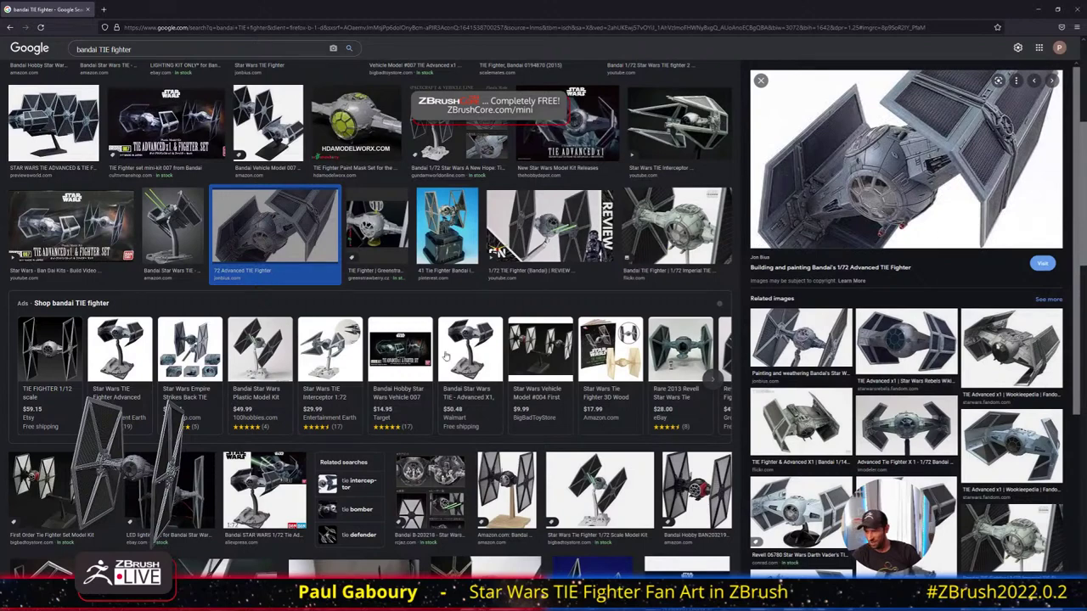
key(ctrl+t)
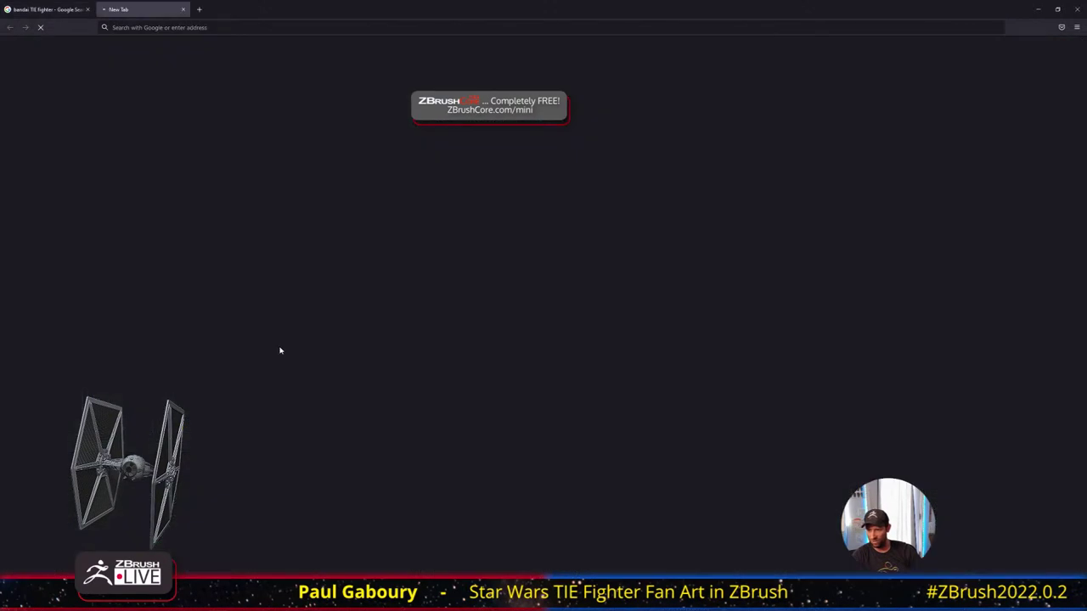
key(ctrl+w)
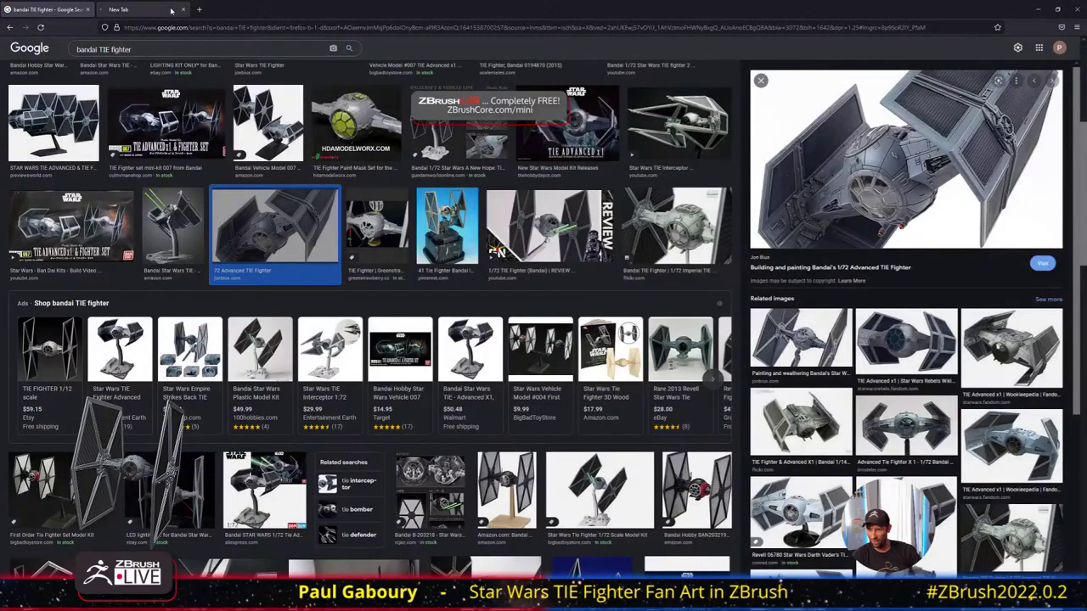
click(68, 122)
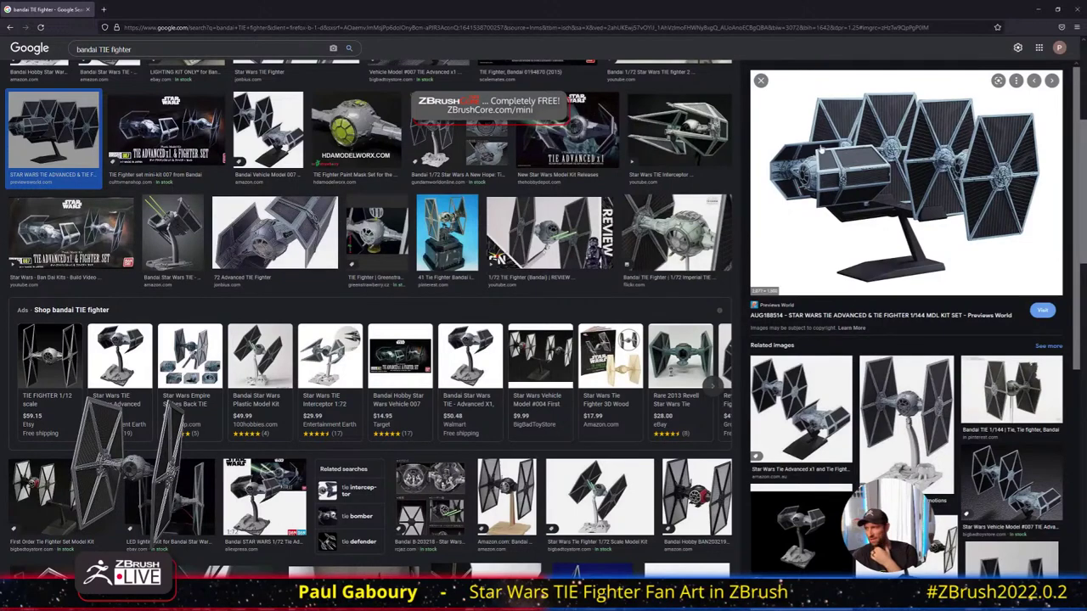
drag(1002, 11, 1, 321)
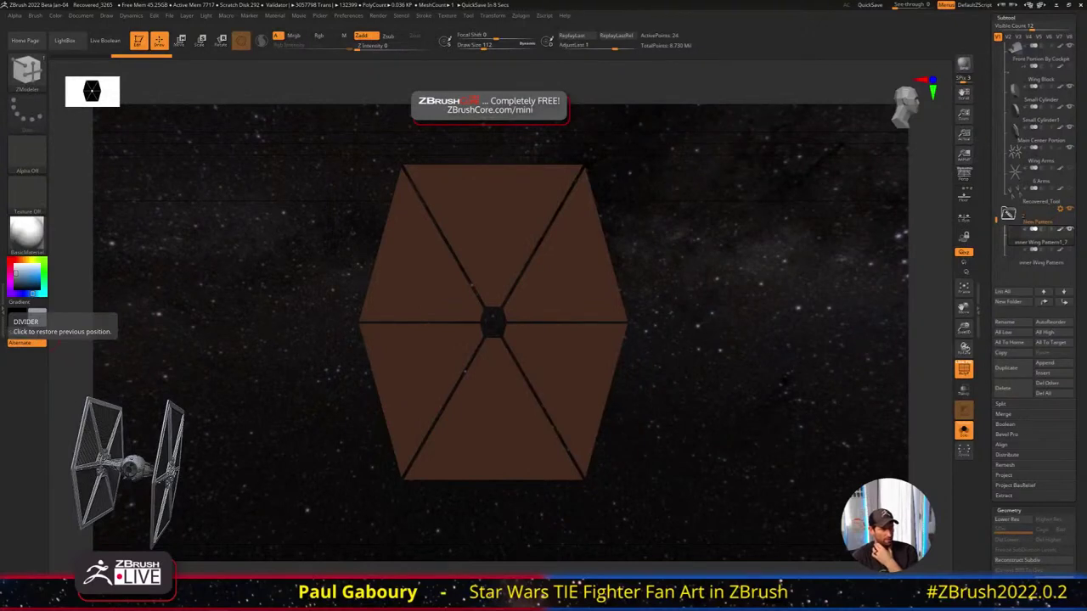
Apply the Dynamic Subdiv thickness to the duplicated wing pattern and check the panels edge-on
mouse_move(720, 393)
mouse_down()
mouse_move(705, 380)
mouse_move(712, 369)
mouse_move(733, 411)
mouse_move(715, 379)
mouse_up()
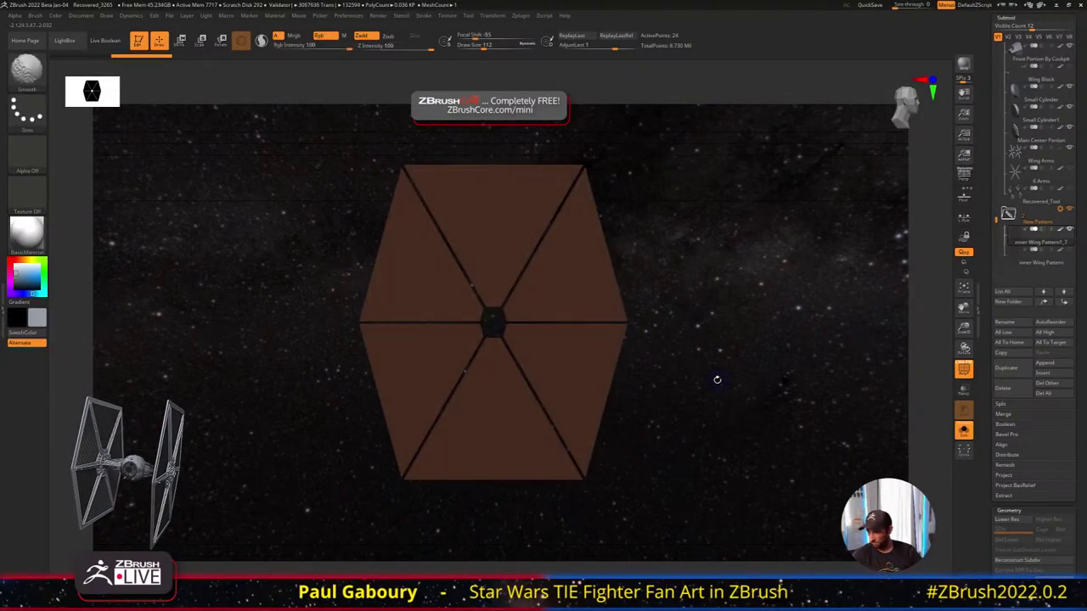
scroll(1083, 544, down, 5)
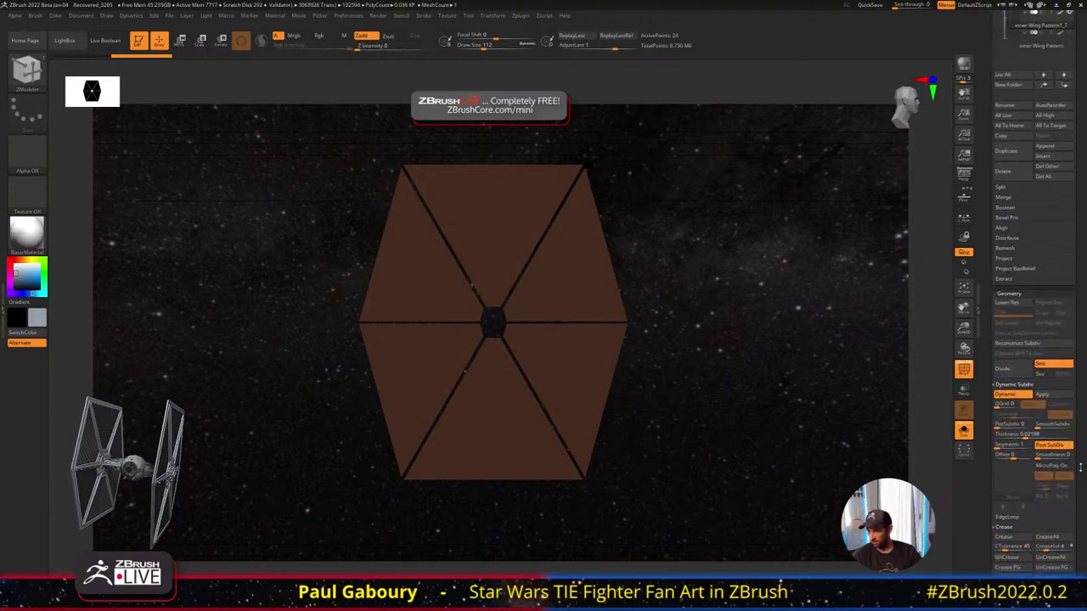
click(1045, 395)
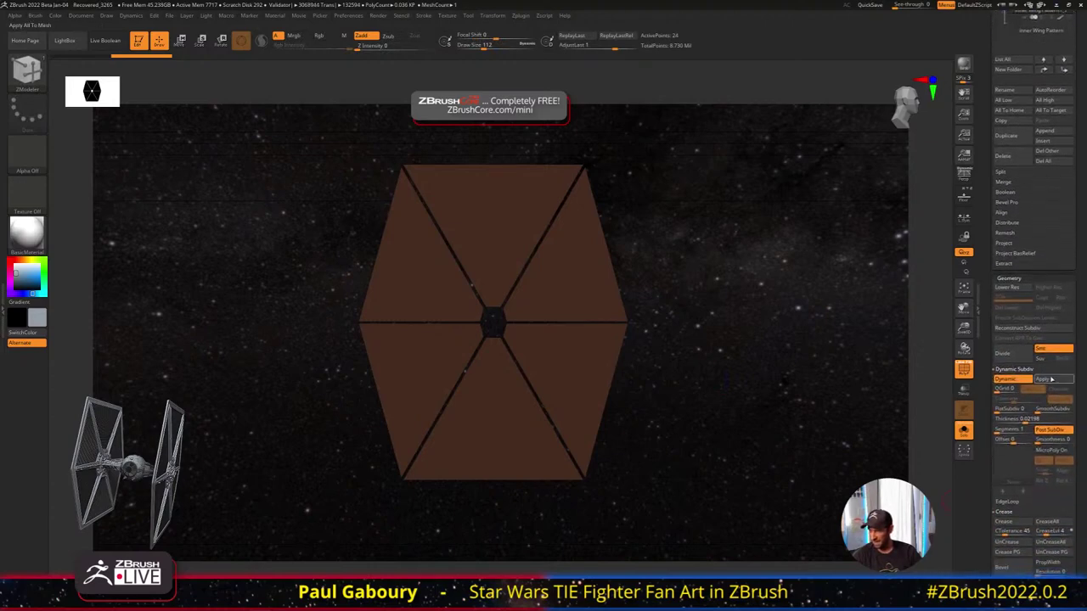
mouse_move(533, 317)
right_down()
mouse_move(570, 311)
mouse_move(536, 315)
mouse_move(550, 308)
right_up()
drag(549, 308, 561, 330)
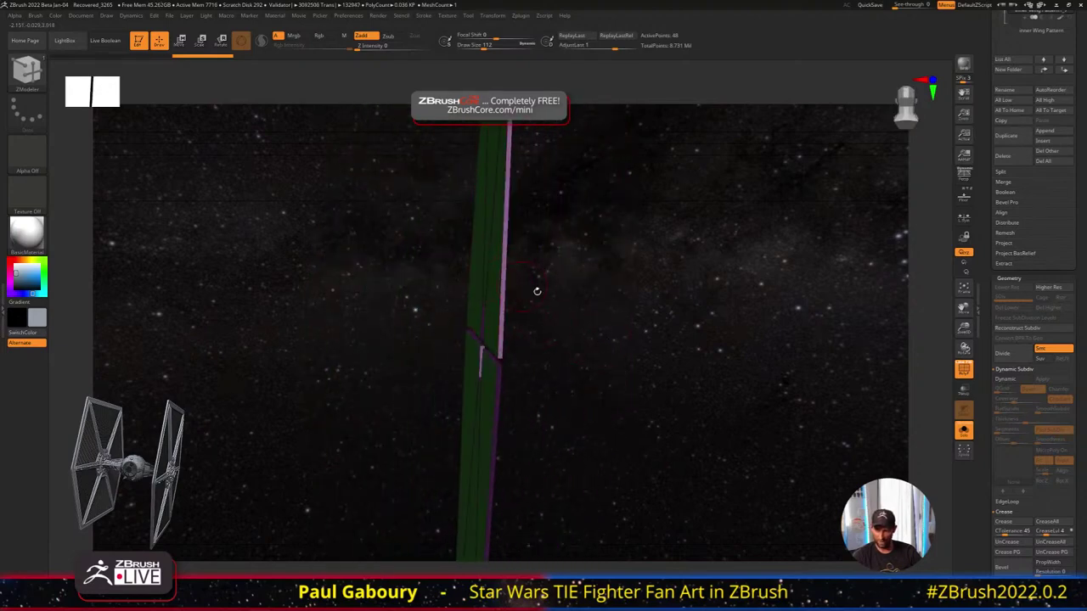
Isolate the left pair of wing panels and use Split Hidden to separate them from the other four panels
ctrl+shift+click(573, 298)
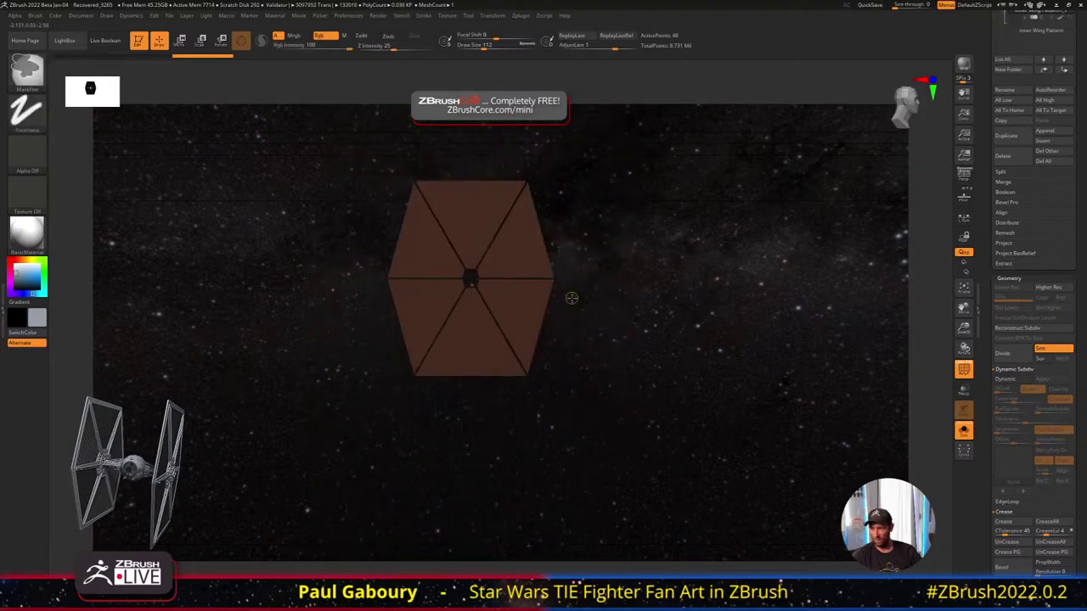
ctrl+shift+drag(613, 320, 512, 249)
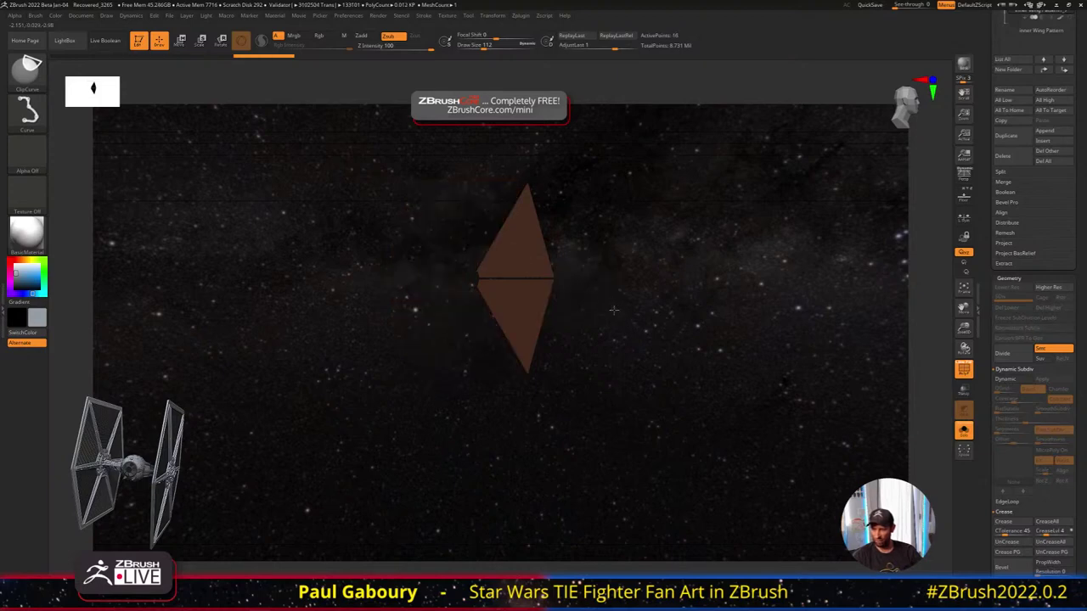
ctrl+shift+drag(615, 311, 658, 385)
ctrl+shift+drag(614, 346, 638, 380)
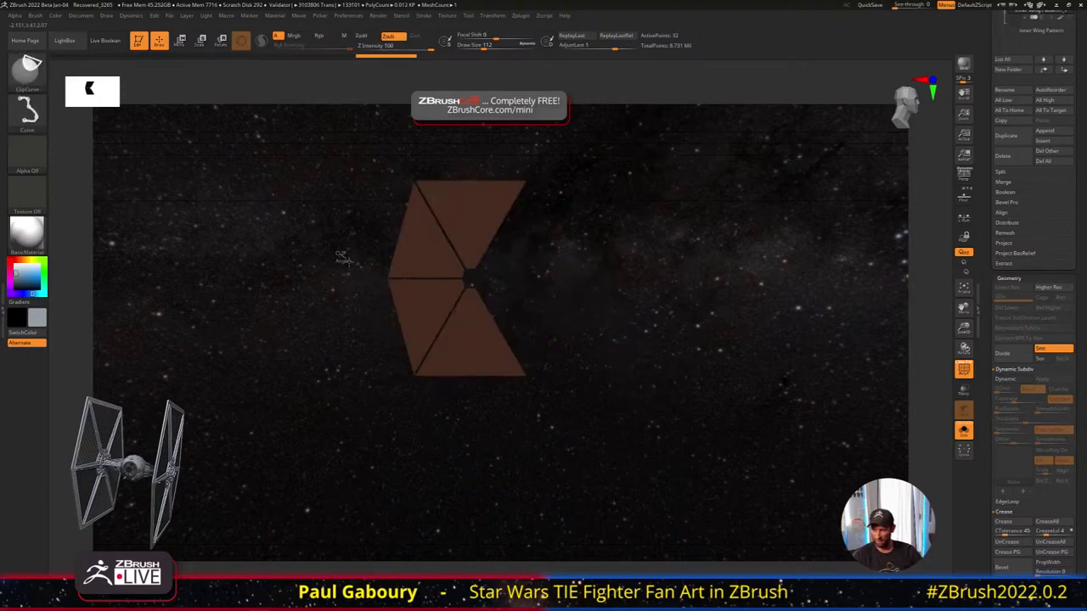
ctrl+shift+click(410, 310)
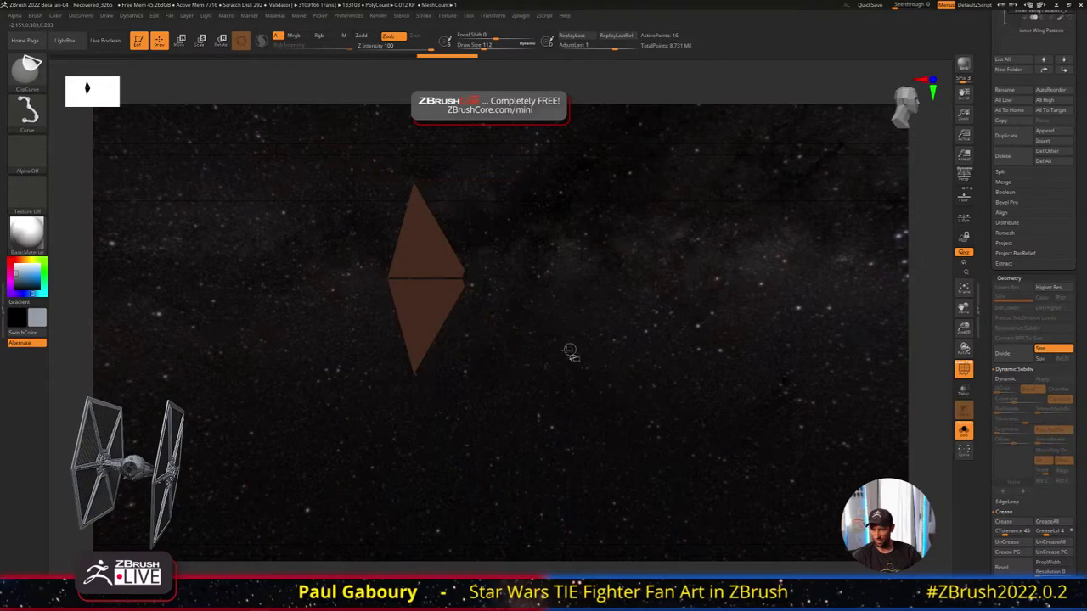
drag(1084, 163, 1085, 368)
scroll(1085, 367, up, 1)
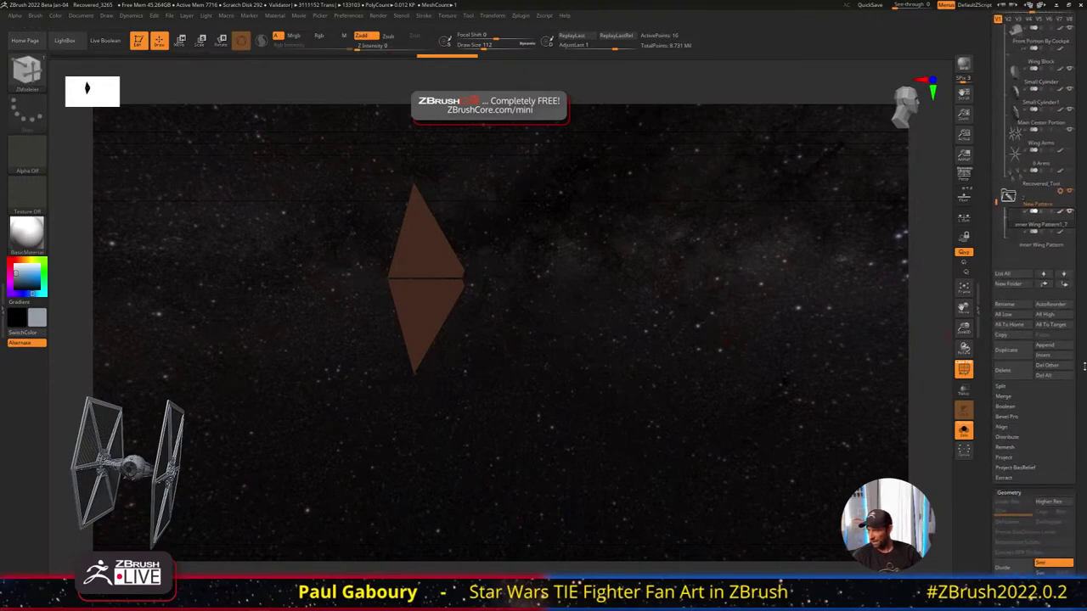
click(1002, 387)
click(1010, 397)
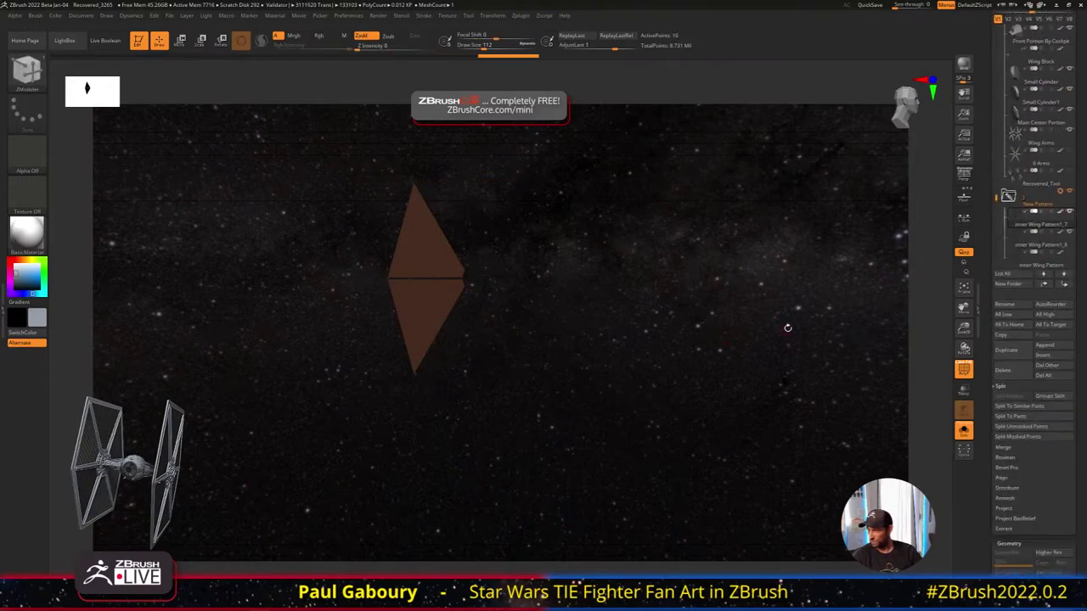
Select the four-panel subtool, isolate its right pair, and split off the hidden upper and lower center panels
click(1014, 242)
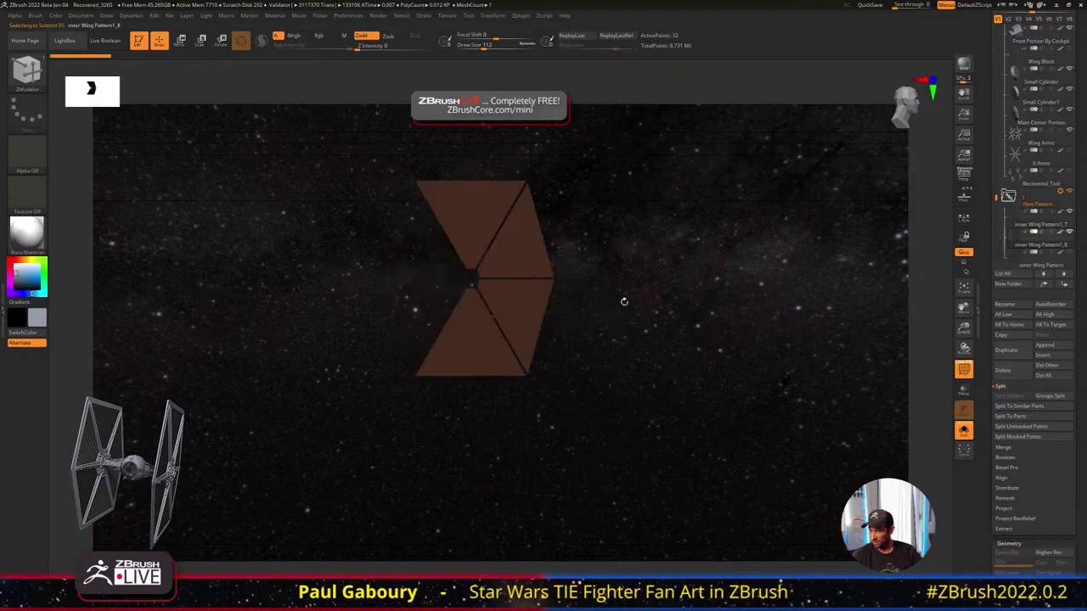
ctrl+shift+drag(587, 312, 520, 244)
mouse_move(728, 328)
mouse_down()
mouse_move(714, 334)
mouse_move(741, 330)
mouse_up()
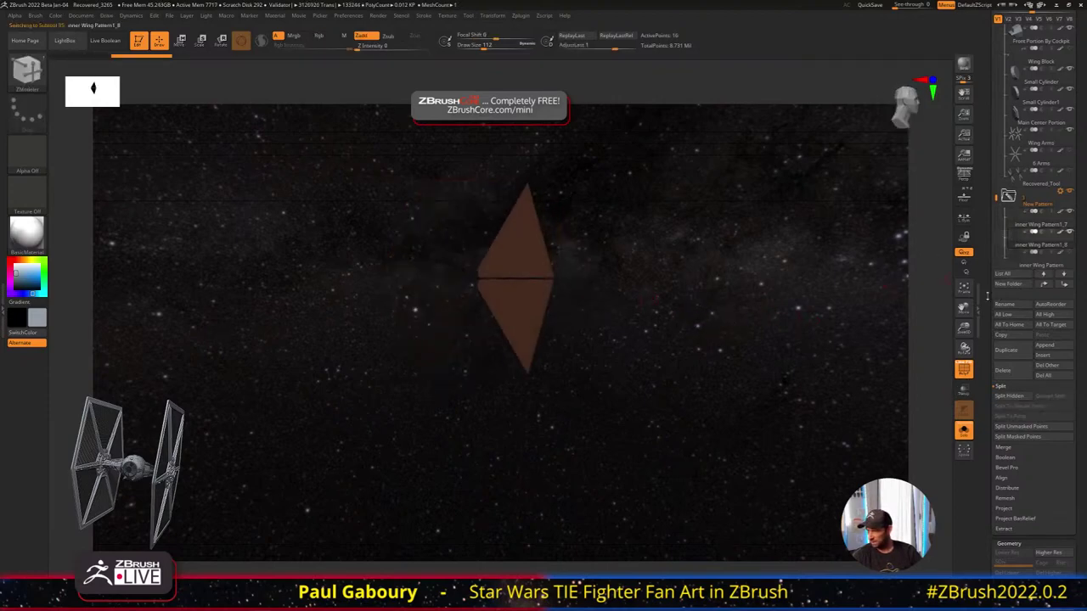
click(1011, 396)
drag(710, 322, 579, 313)
key(ctrl+z)
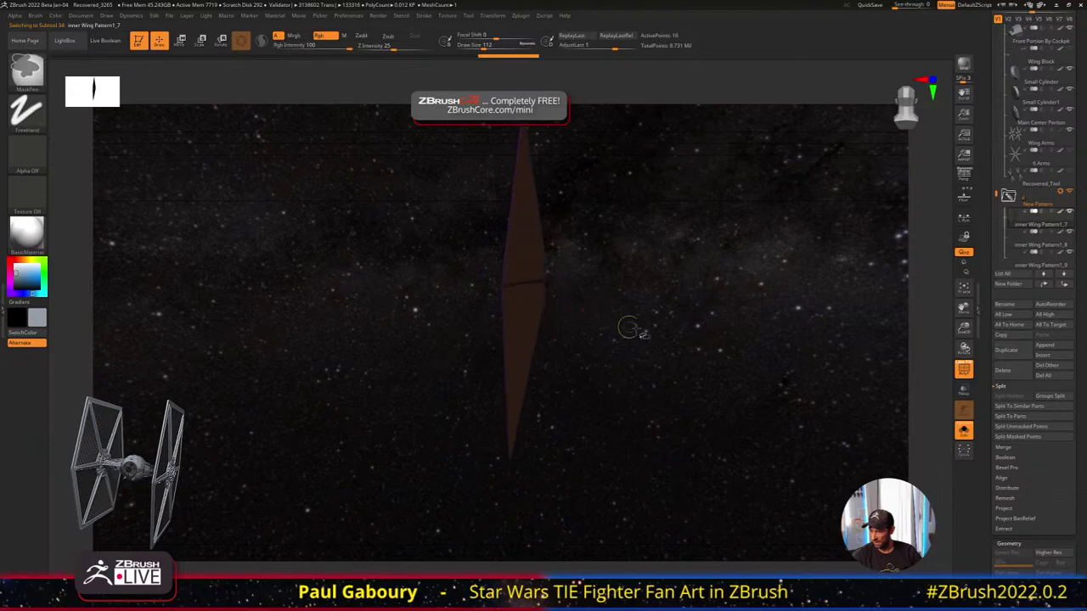
key(ctrl+shift+z)
shift+drag(675, 345, 642, 340)
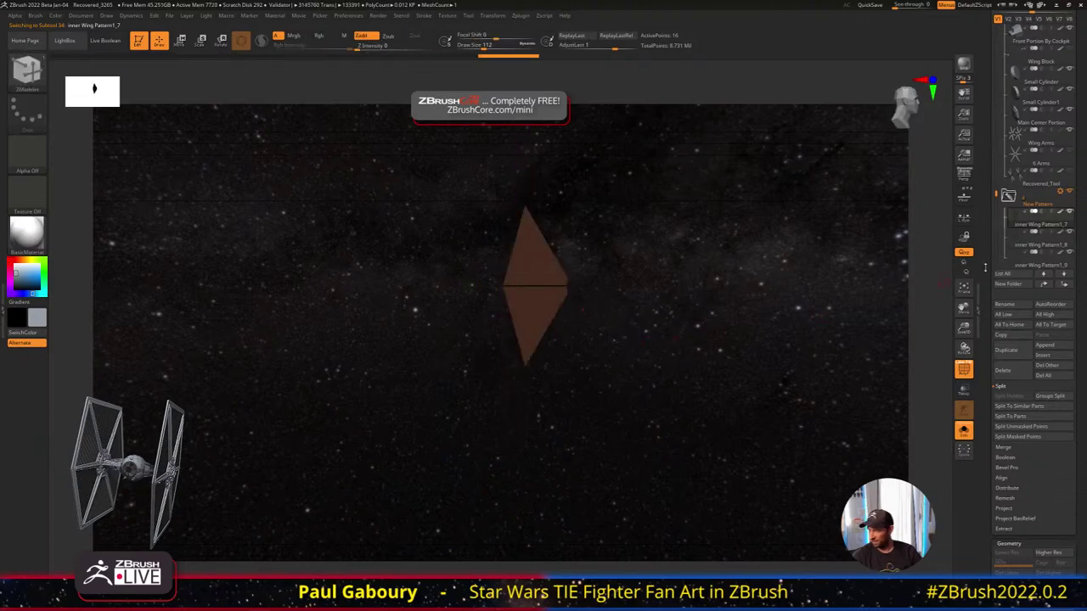
Select the subtool holding the upper and lower center panels and rename it Top_Bottom
click(1032, 245)
click(1019, 264)
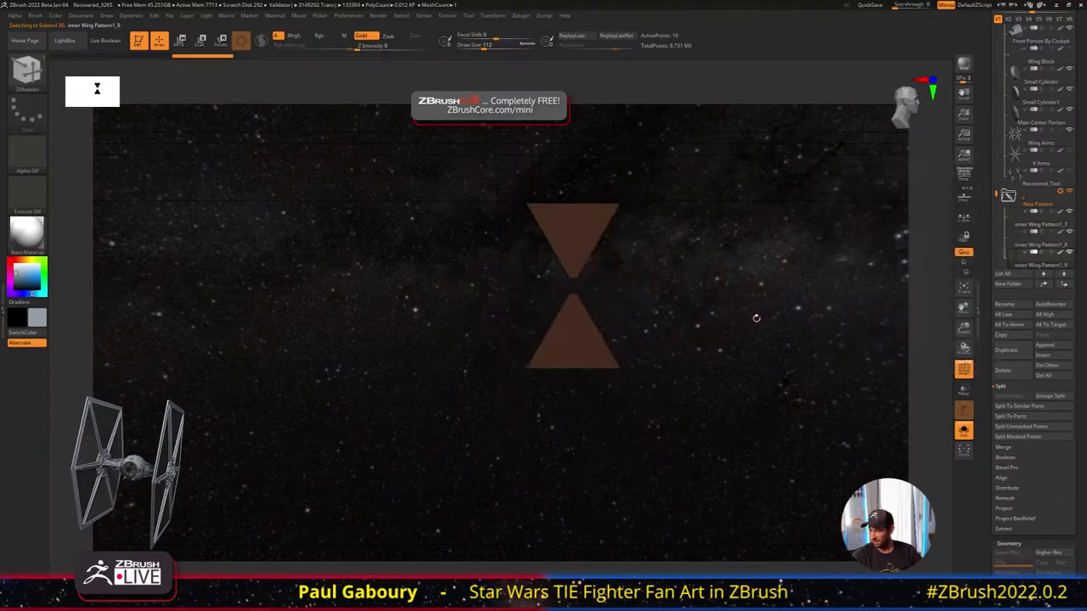
click(1018, 308)
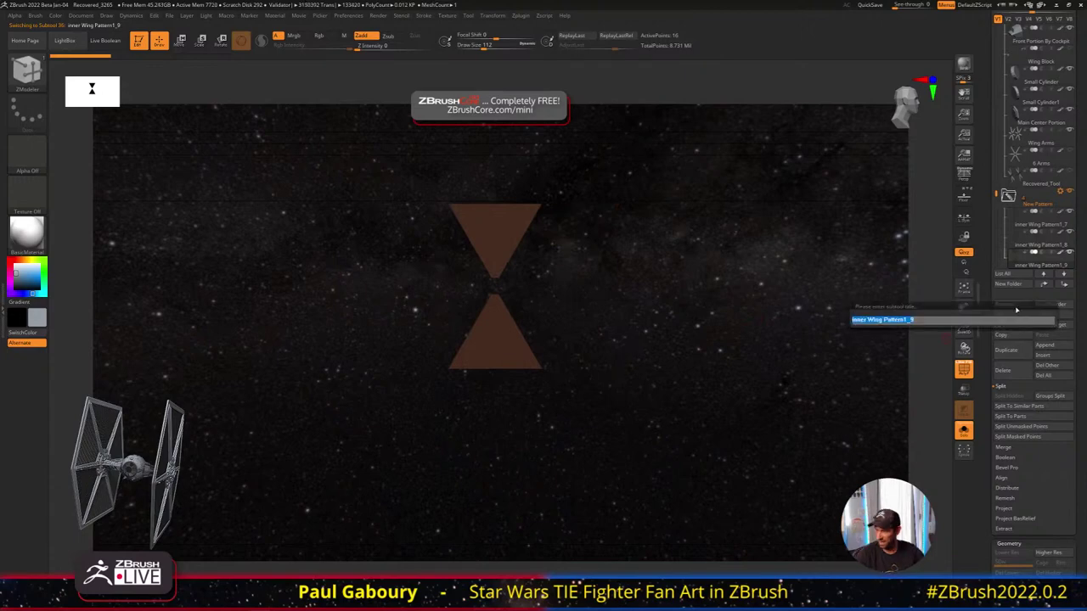
text(Top)
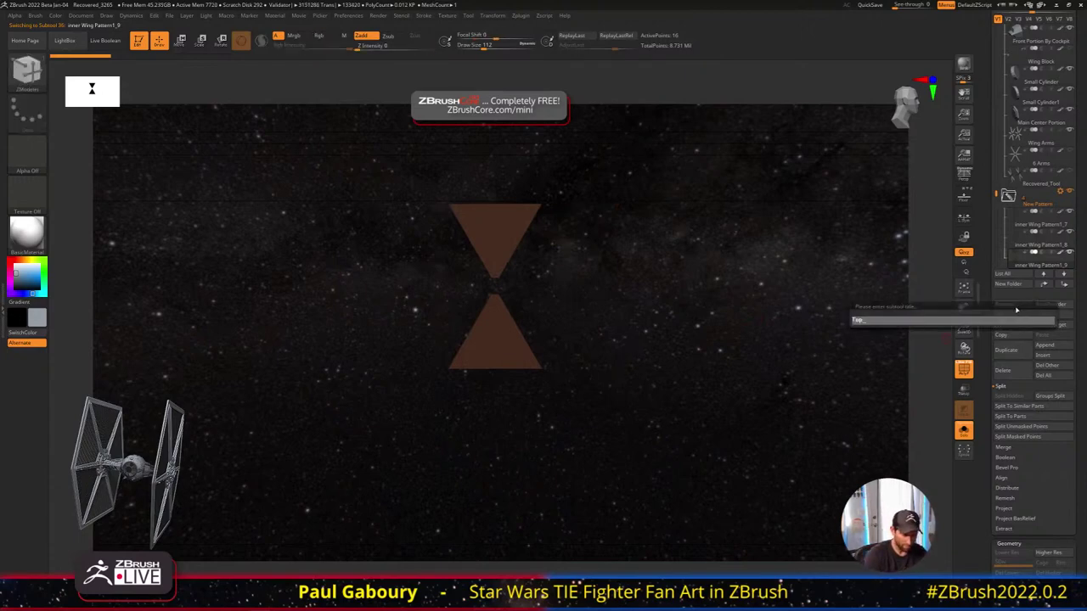
text(_Bottom)
key(Return)
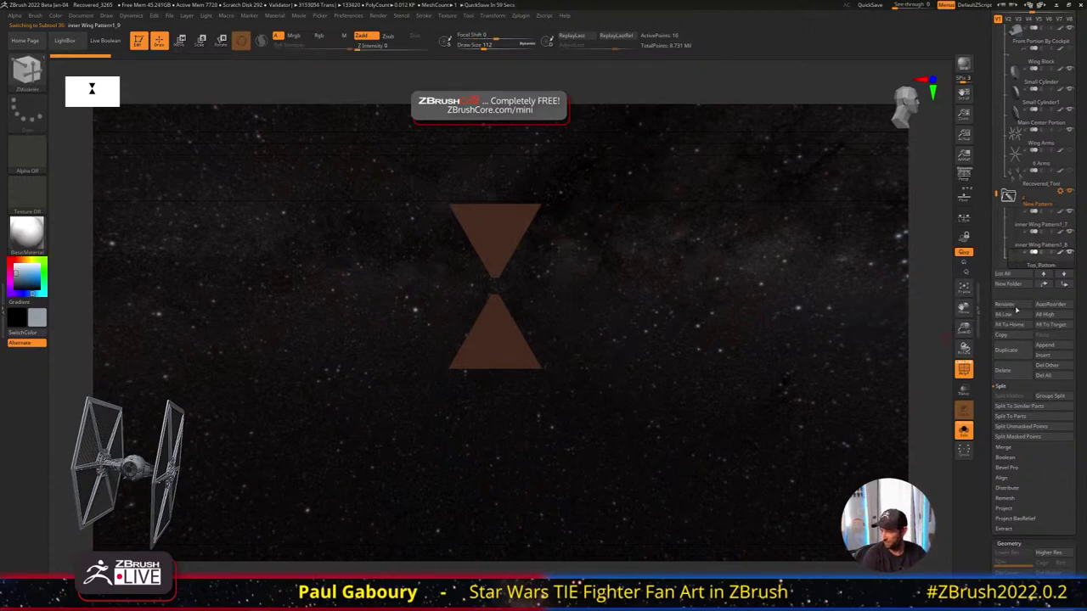
Select the left pair of wing panels and split the upper panel from the lower one with Split Hidden
click(1032, 224)
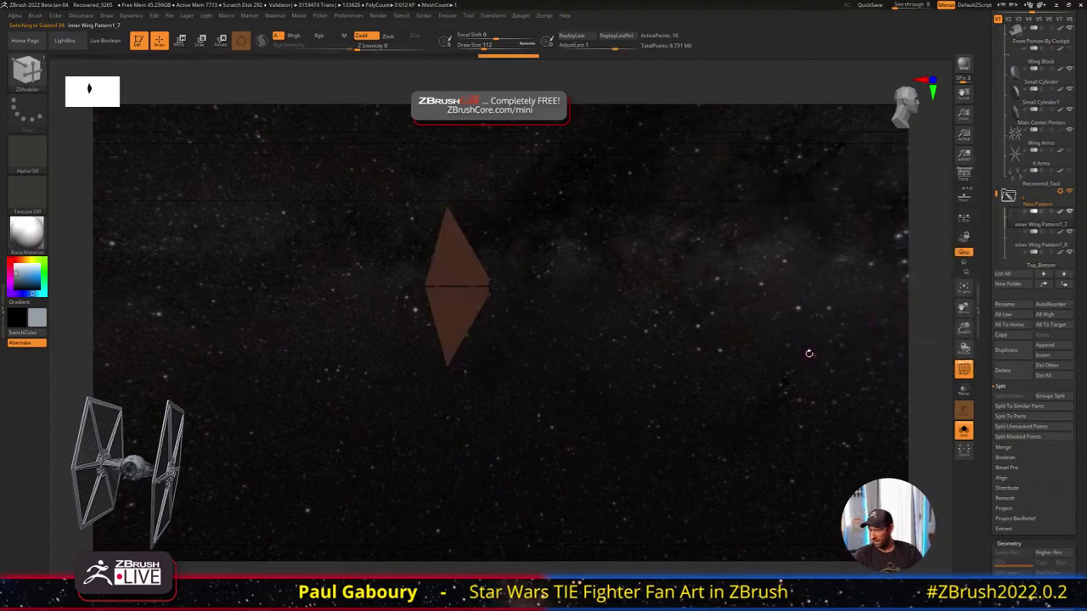
ctrl+right_drag(409, 349, 398, 382)
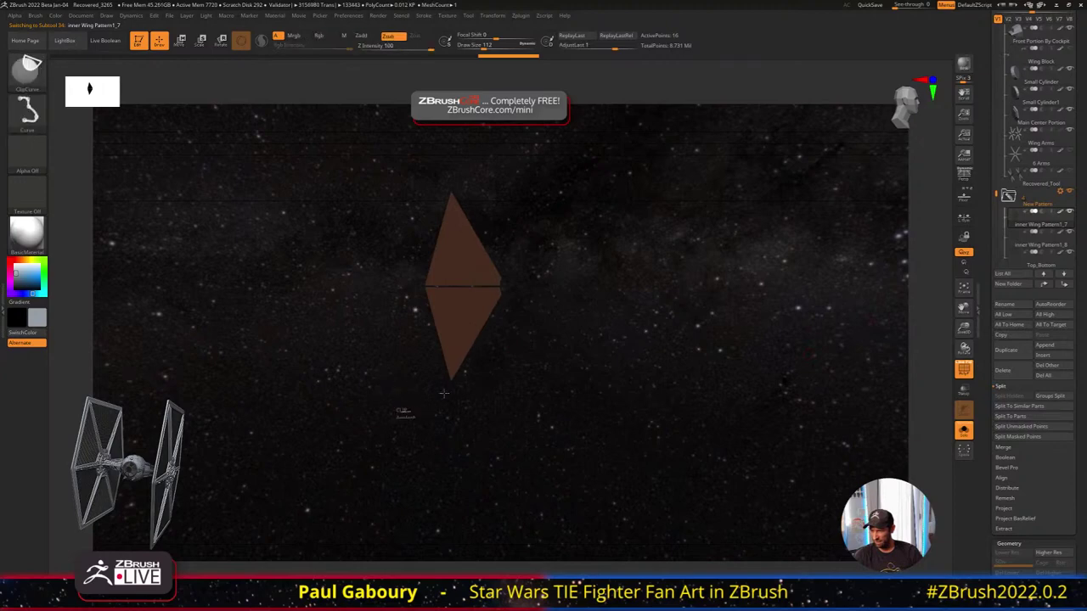
ctrl+shift+drag(399, 415, 499, 343)
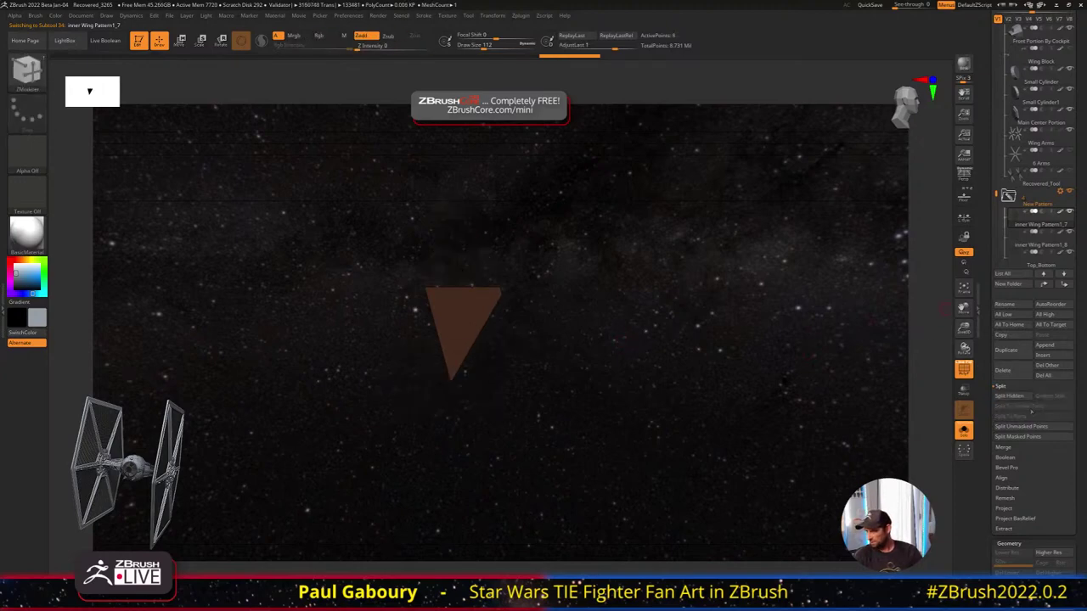
click(1010, 396)
Select the right pair of wing panels and separate its upper and lower panels with Split Hidden
click(1017, 244)
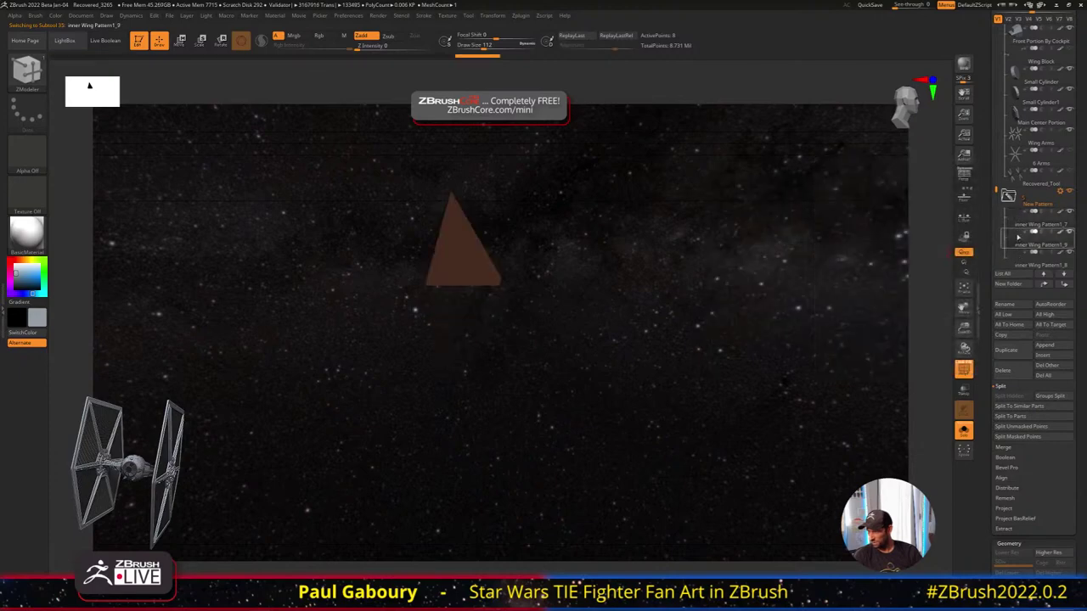
click(1023, 264)
ctrl+shift+drag(606, 405, 504, 337)
click(1007, 397)
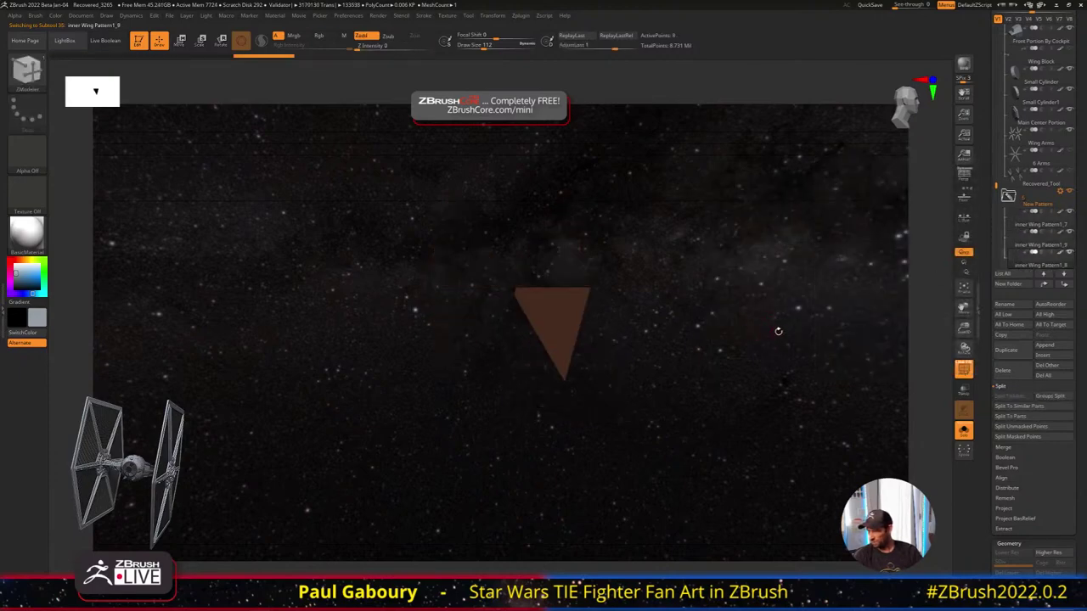
Turn off Solo to show the lower right panel within the complete wing
drag(995, 197, 995, 200)
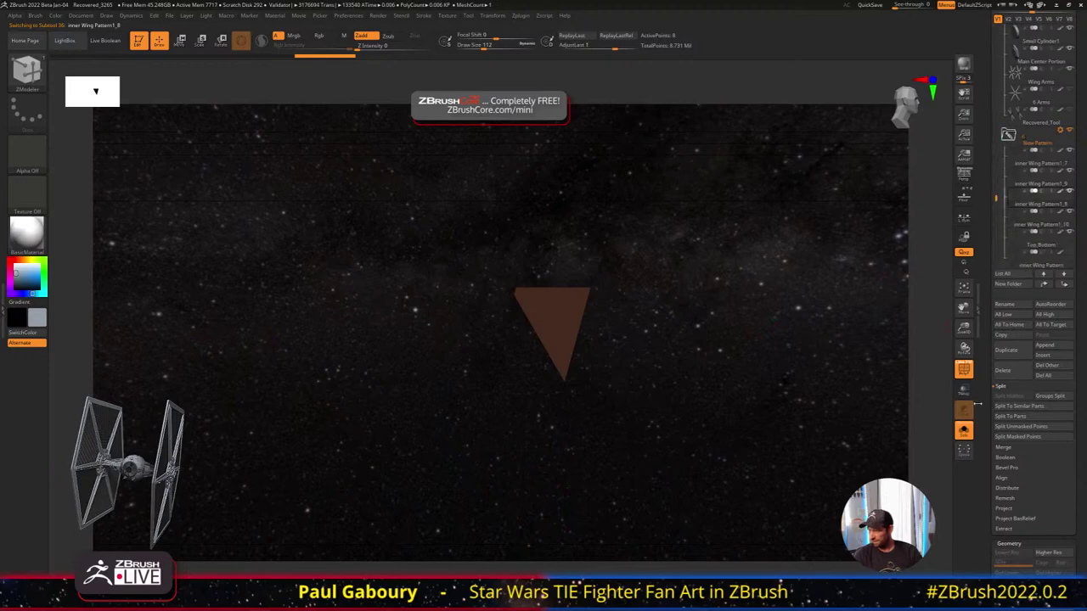
click(964, 432)
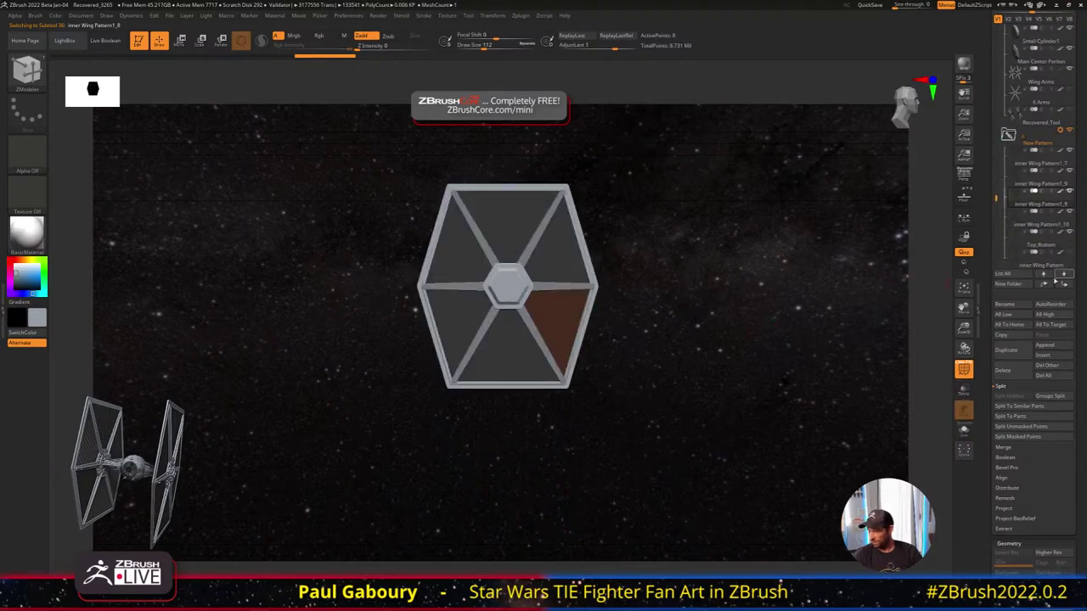
ctrl+right_drag(572, 329, 585, 344)
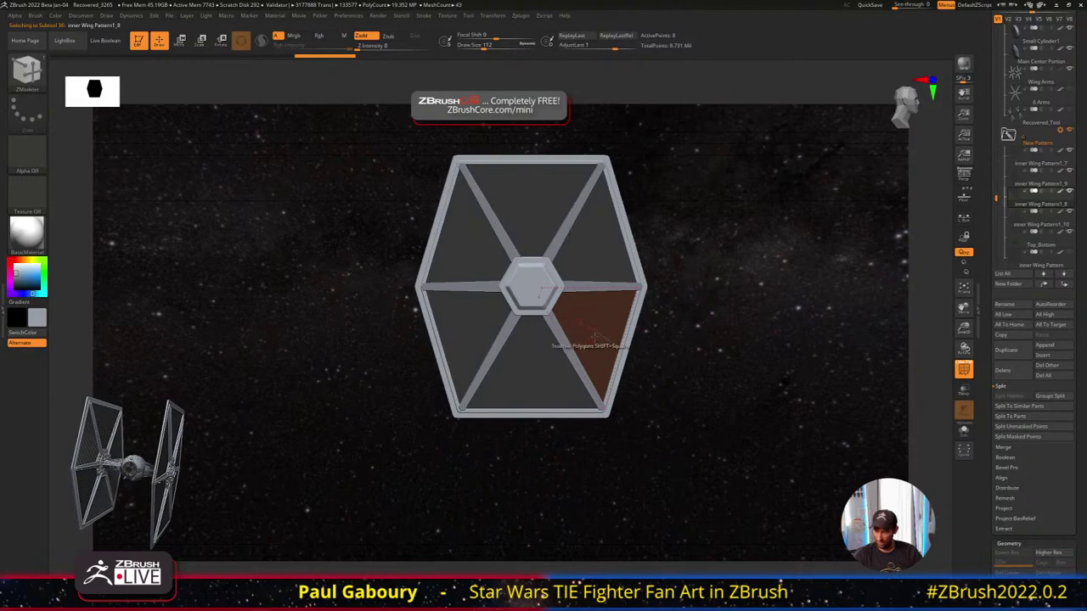
Reorder the lower right and upper left wing panel subtools so they sit next to each other below Top_Bottom
alt+click(469, 244)
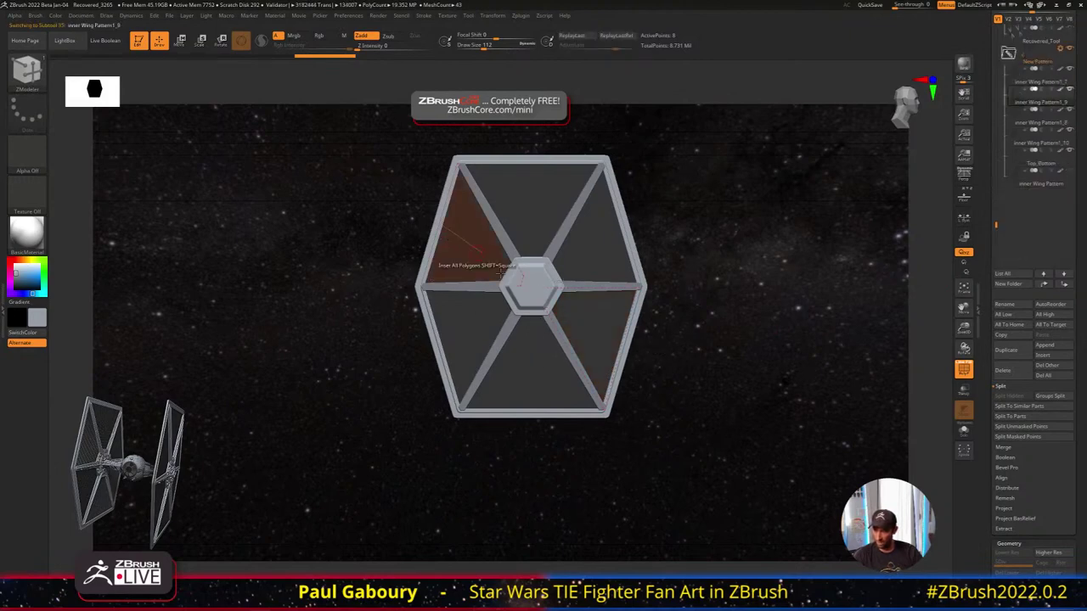
alt+click(586, 331)
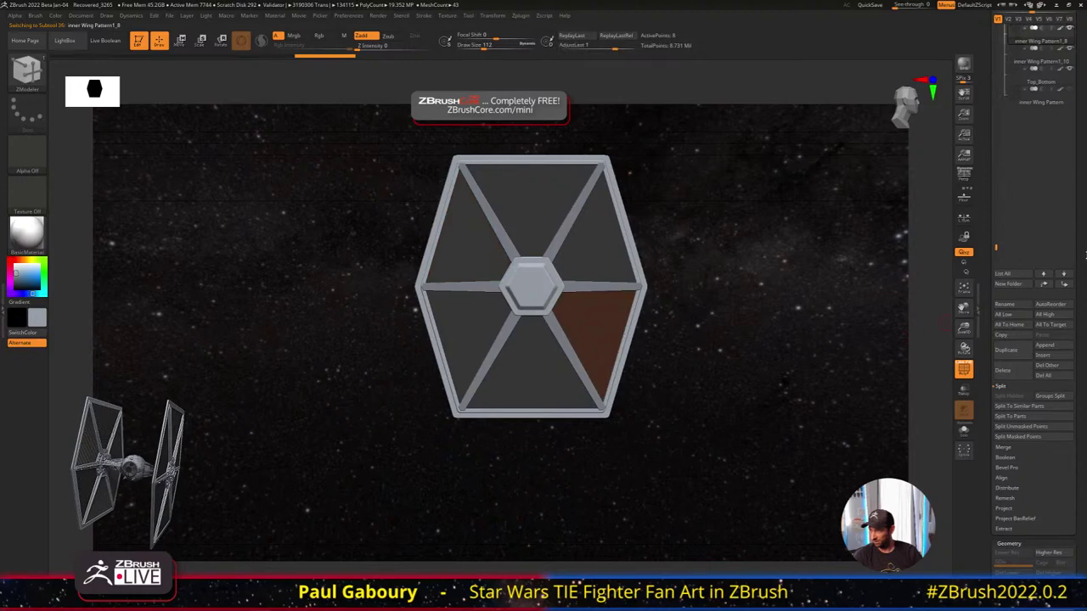
scroll(1028, 254, up, 5)
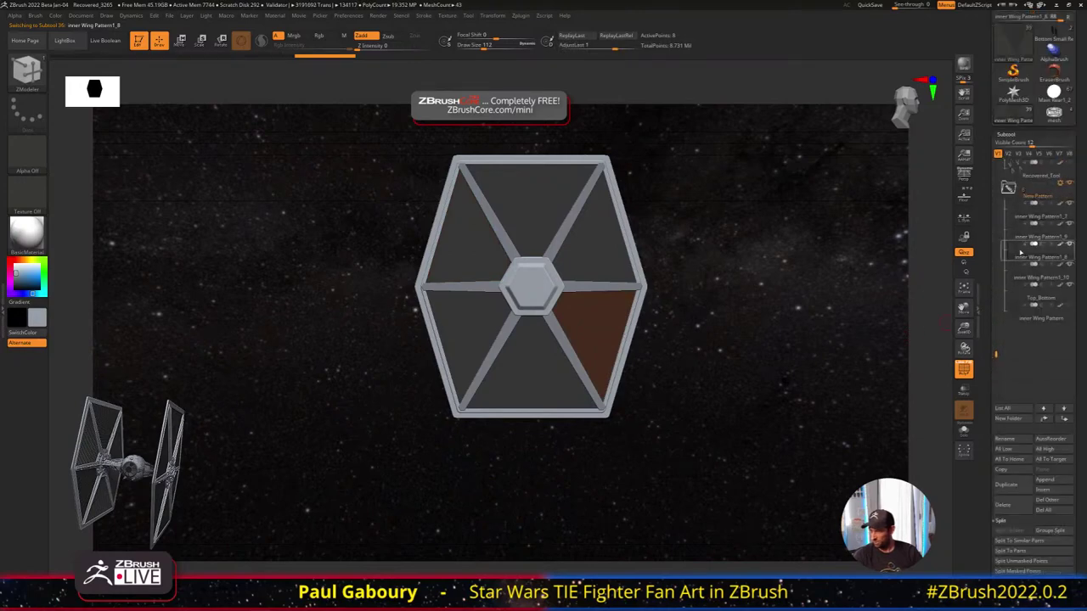
drag(1020, 252, 1032, 297)
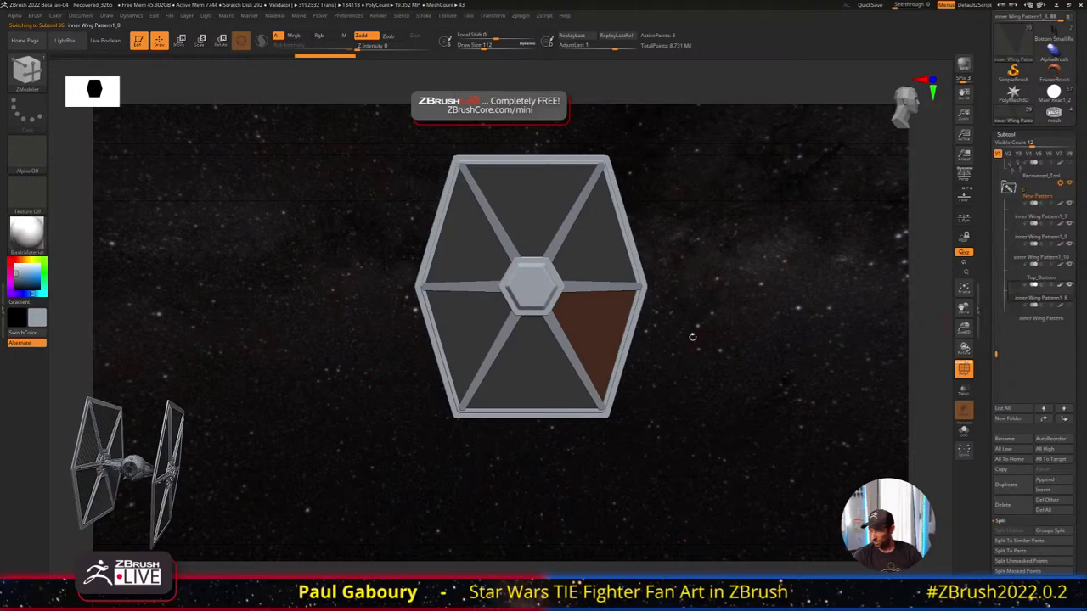
alt+click(472, 242)
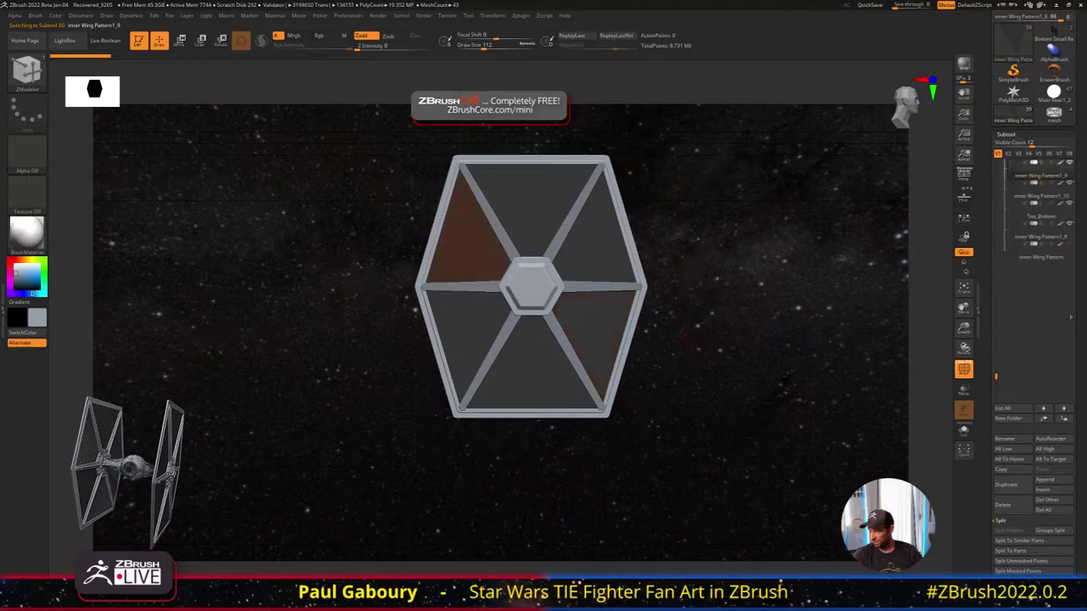
drag(1029, 172, 1071, 317)
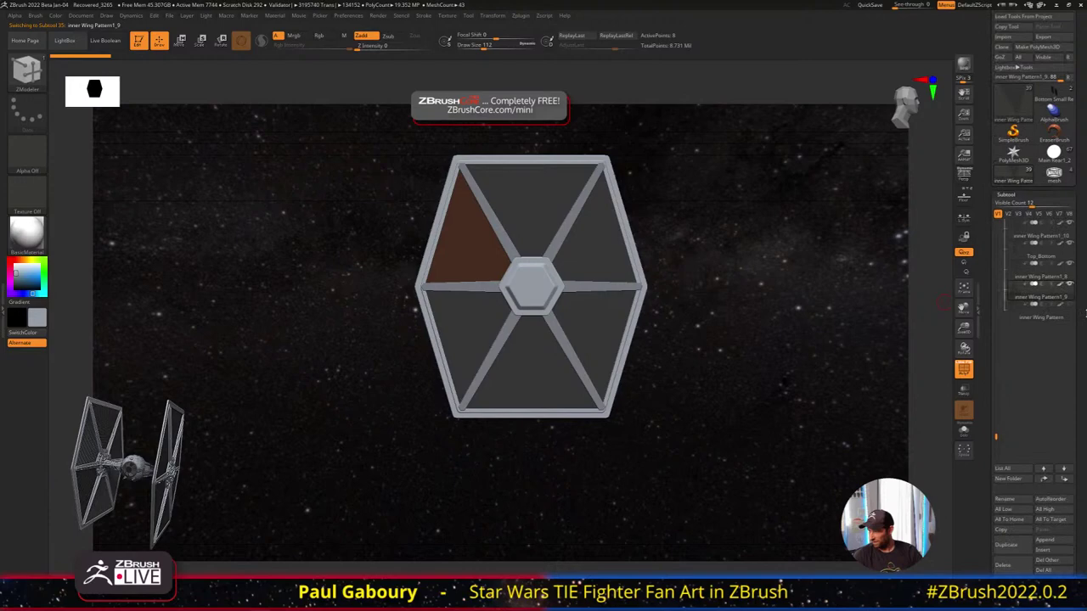
Merge the lower right panel subtool down into the upper left panel subtool with MergeDown
click(1044, 274)
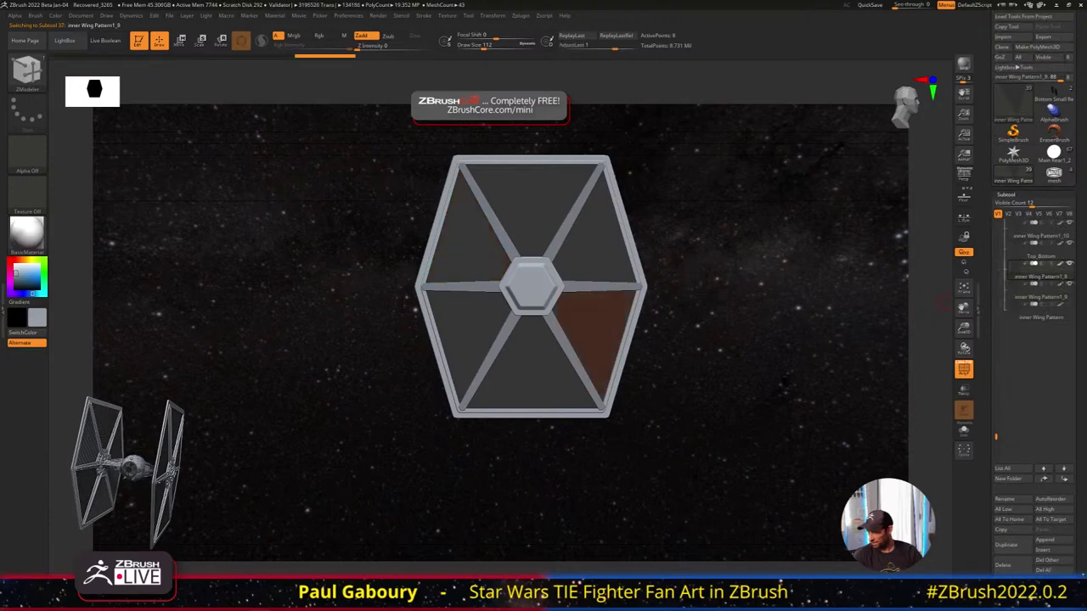
drag(1053, 587, 1043, 454)
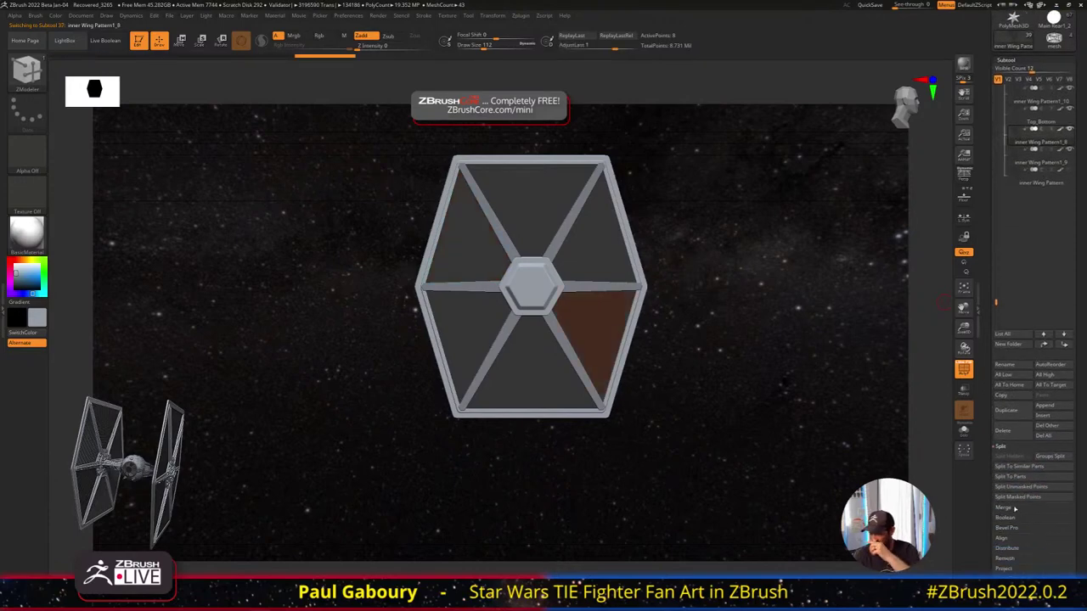
key(shift)
click(1006, 508)
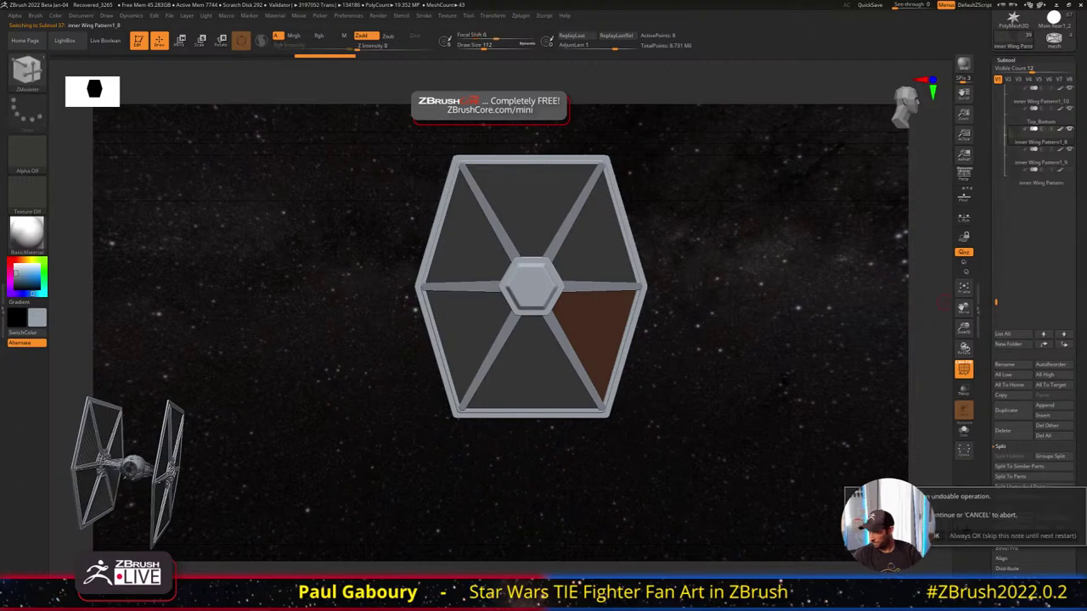
click(1009, 518)
drag(711, 360, 746, 321)
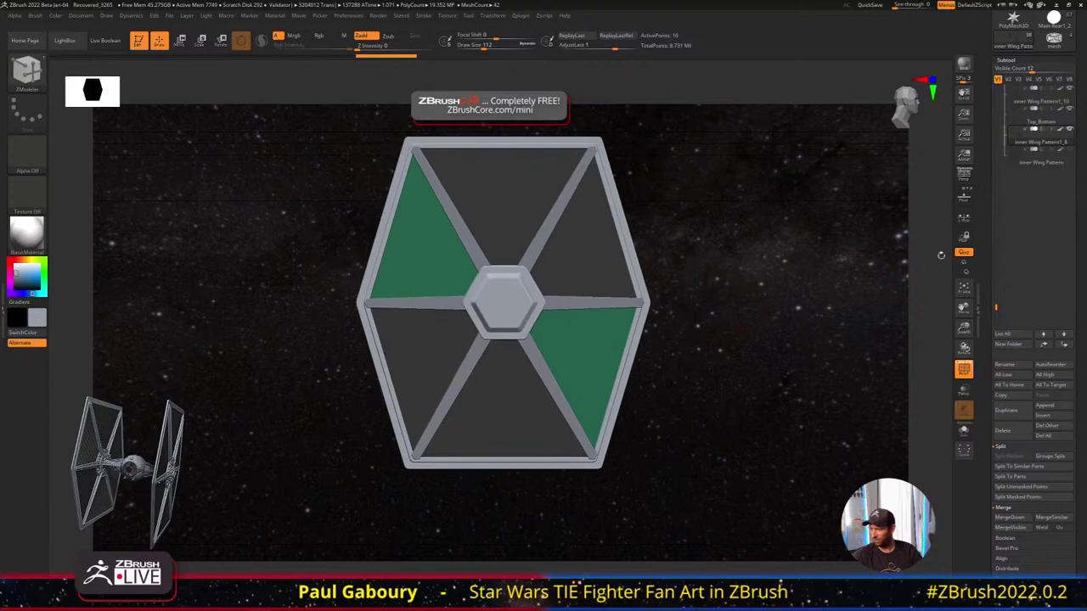
Rename the merged upper left and lower right panel subtool as ULeft_LRight
click(1011, 389)
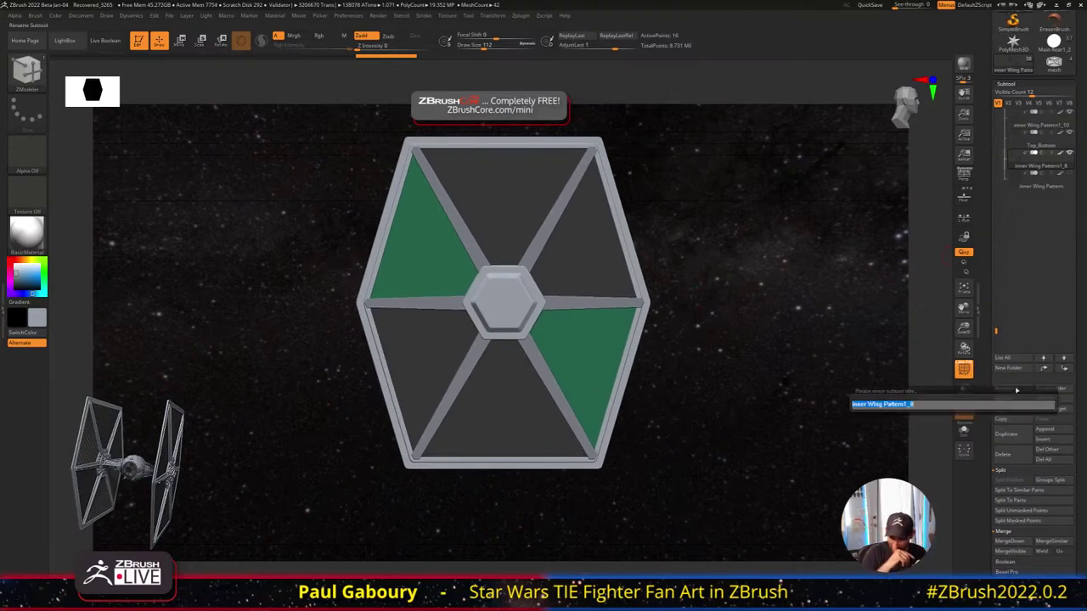
text(UL)
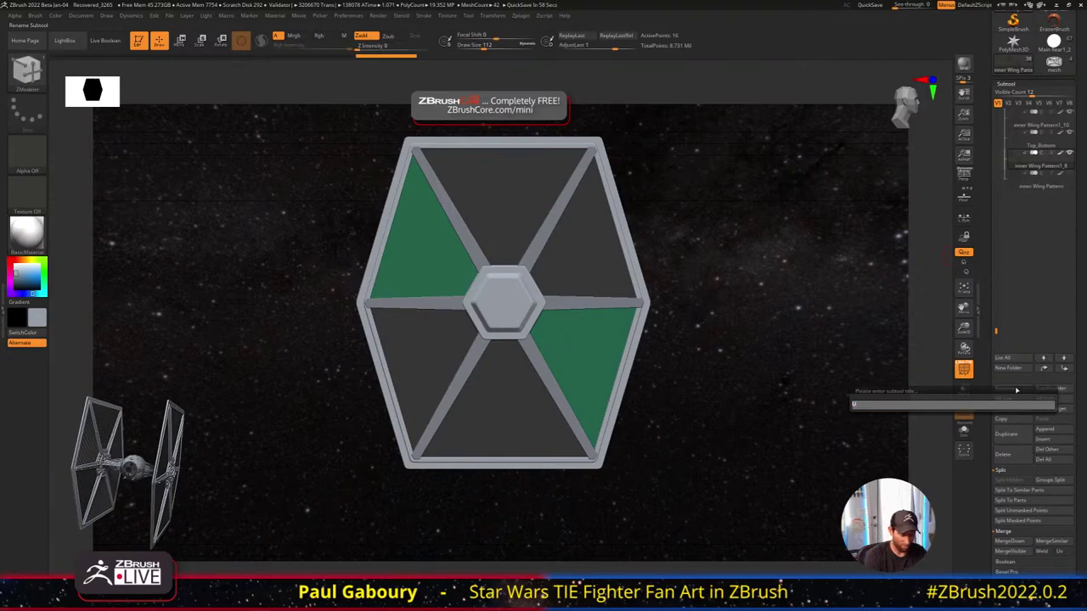
text(e)
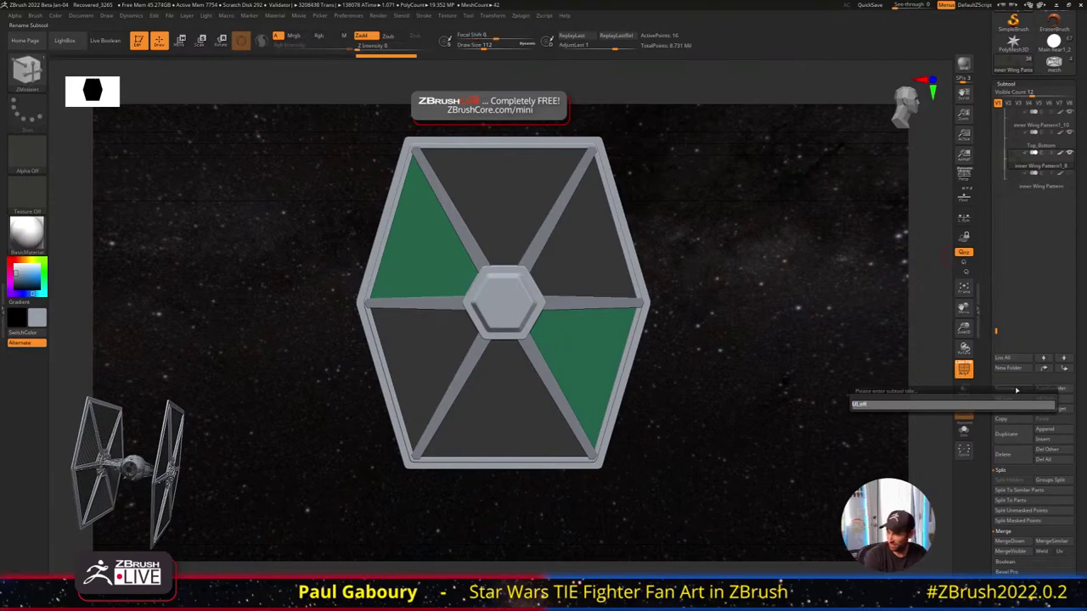
text(ft)
text(+)
text(L)
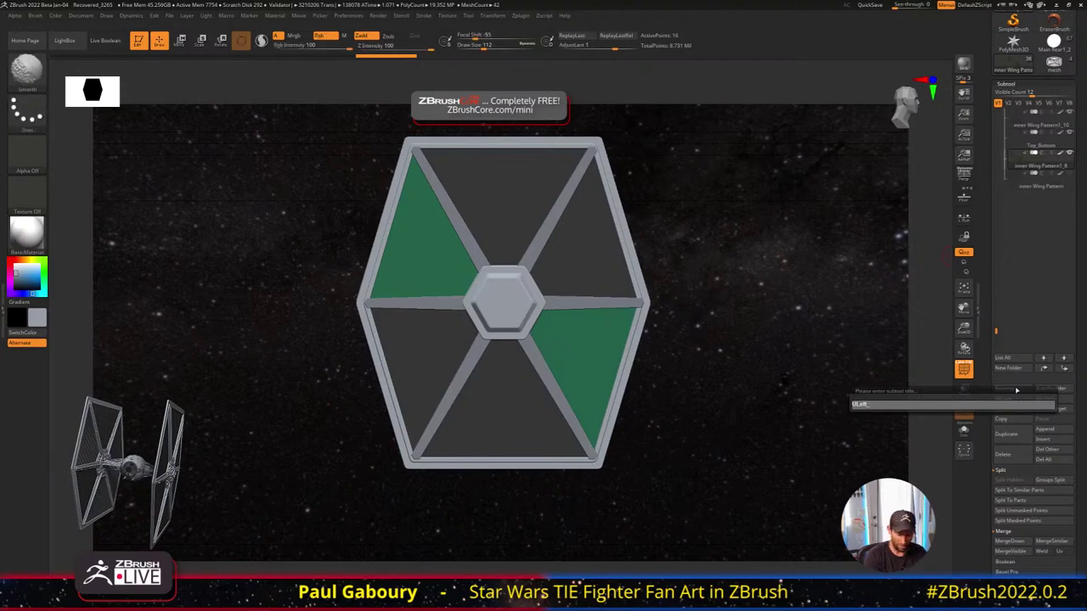
text(Right)
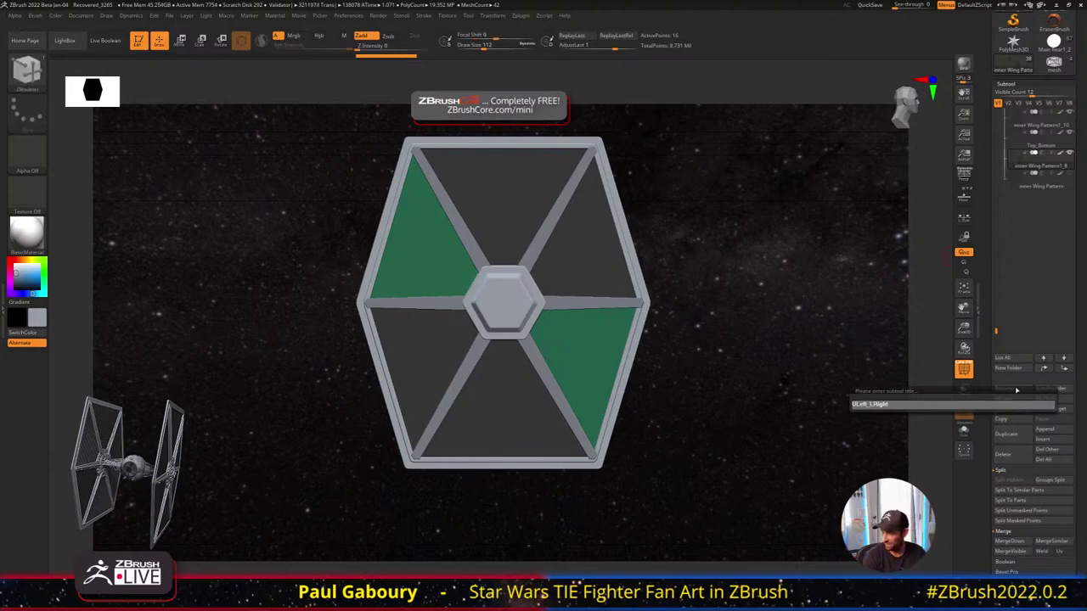
key(Return)
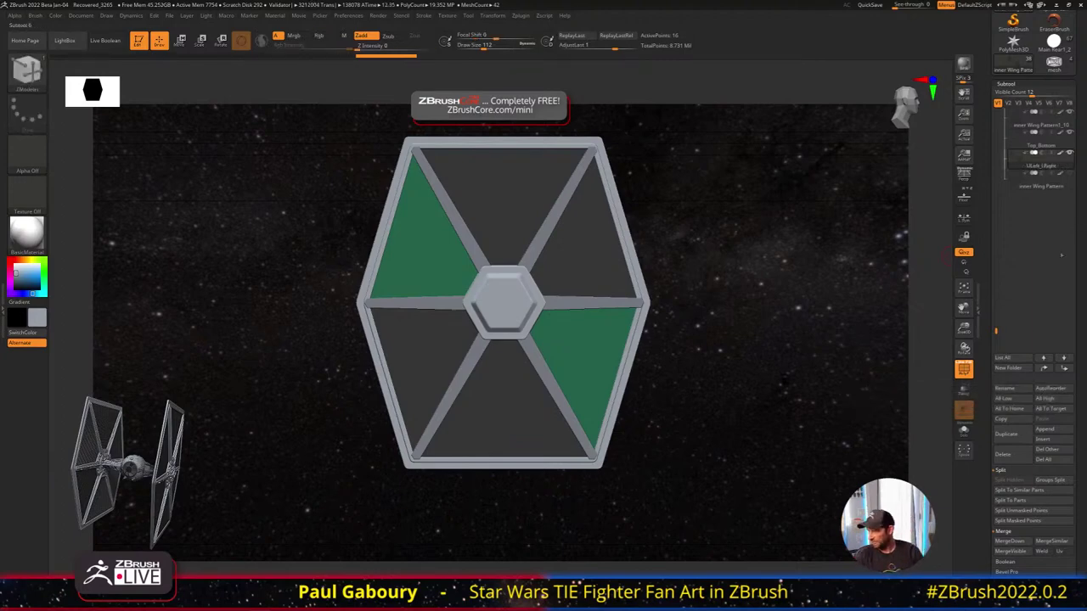
Select the lower left panel subtool and combine it with the upper right panel using MergeDown
drag(998, 330, 997, 304)
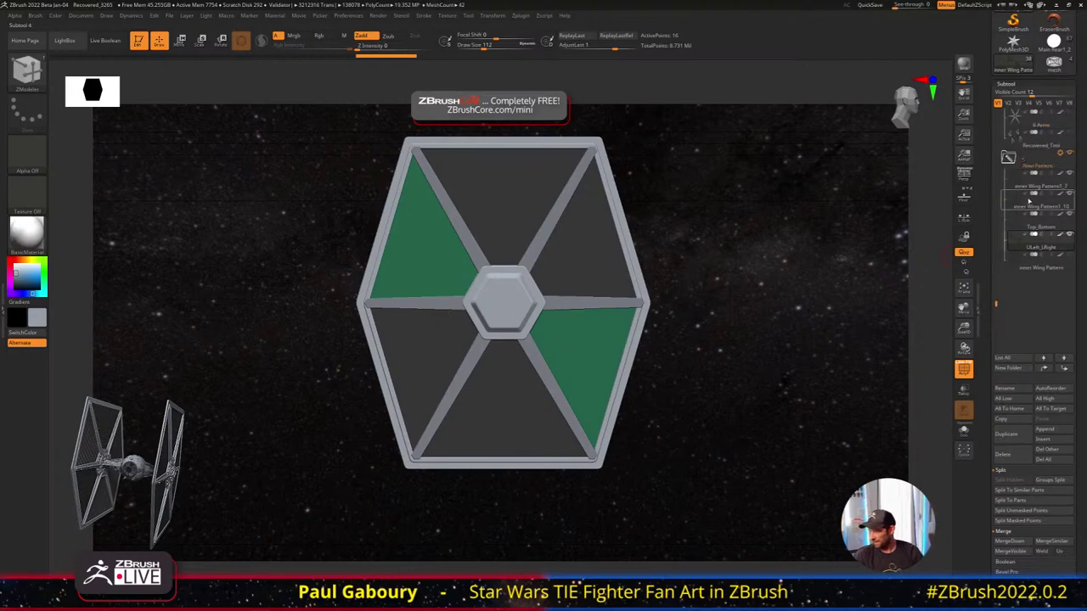
click(1018, 183)
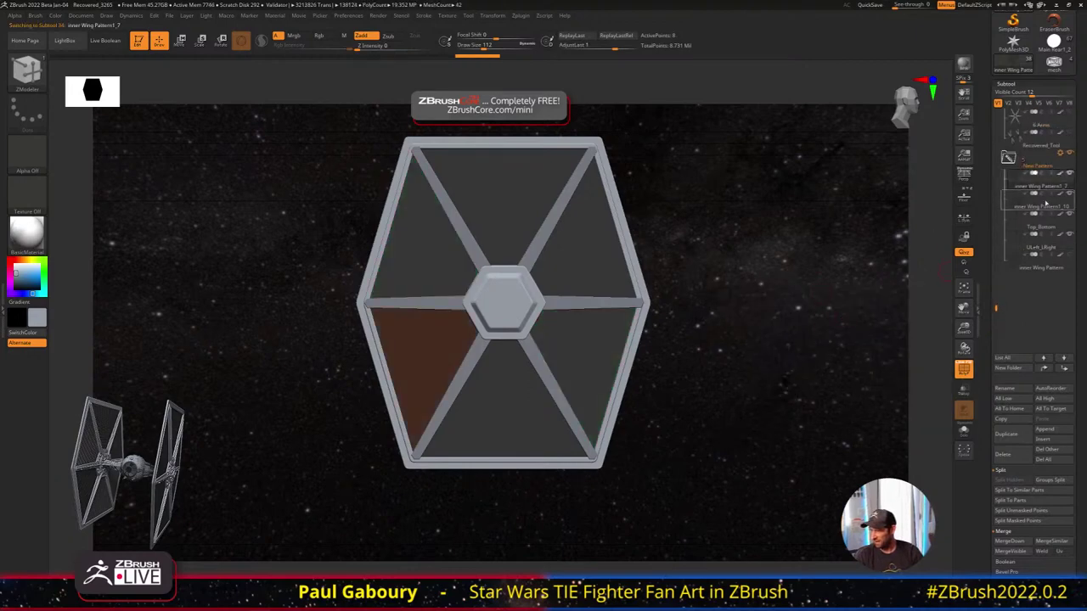
click(1019, 203)
click(1015, 179)
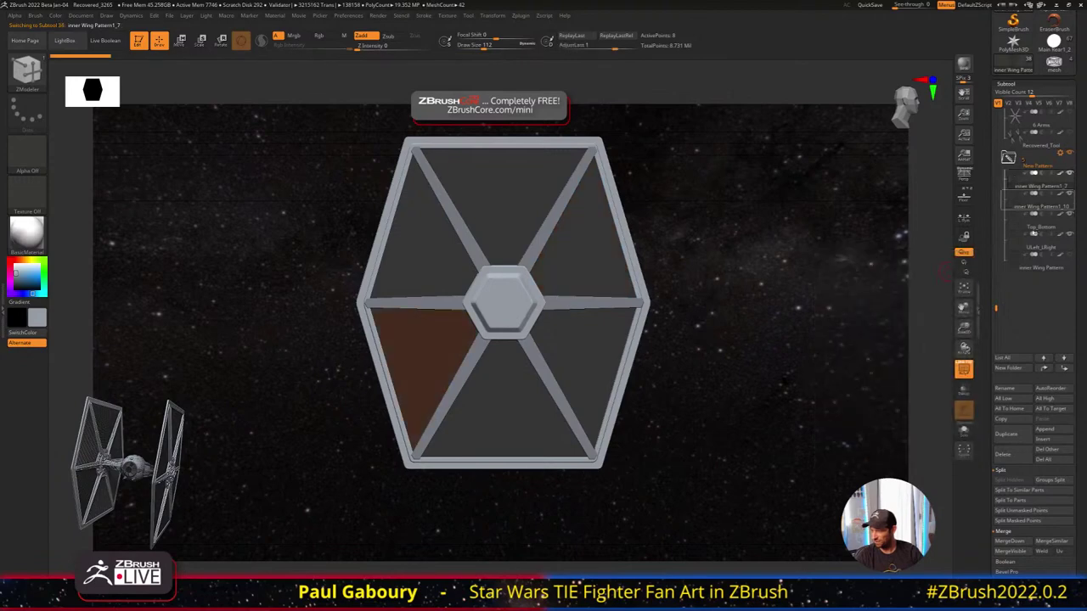
click(1019, 542)
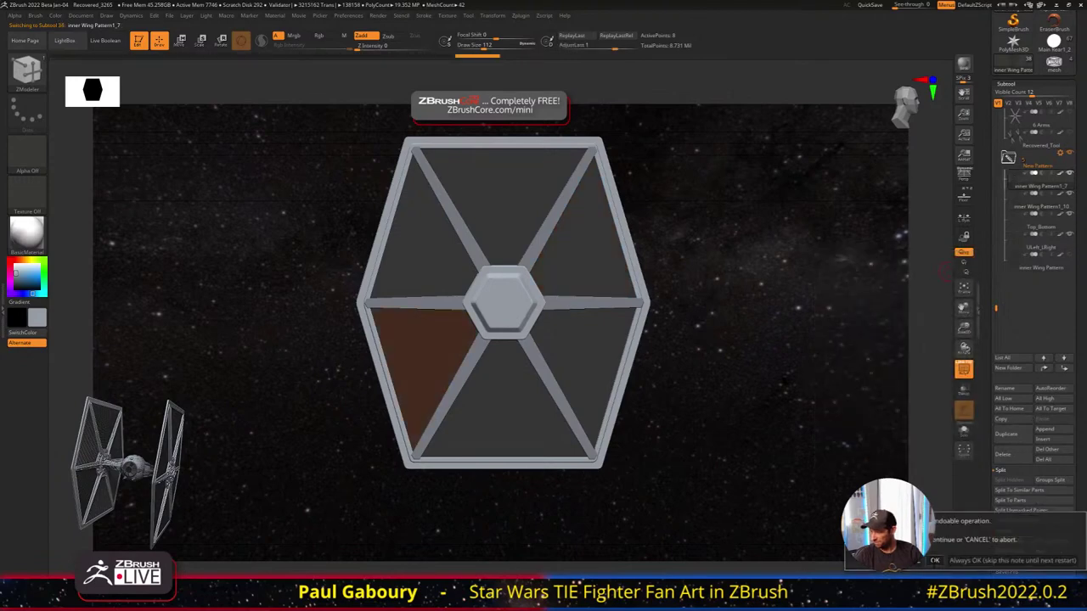
click(935, 560)
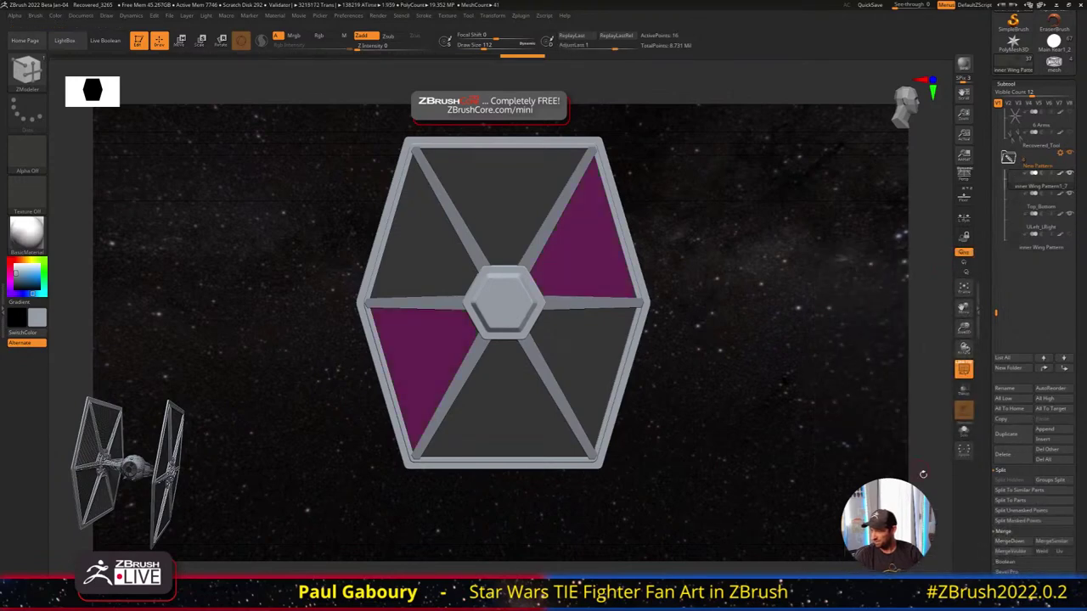
Rename the merged upper right and lower left panel subtool as URight_LLeft
click(1011, 389)
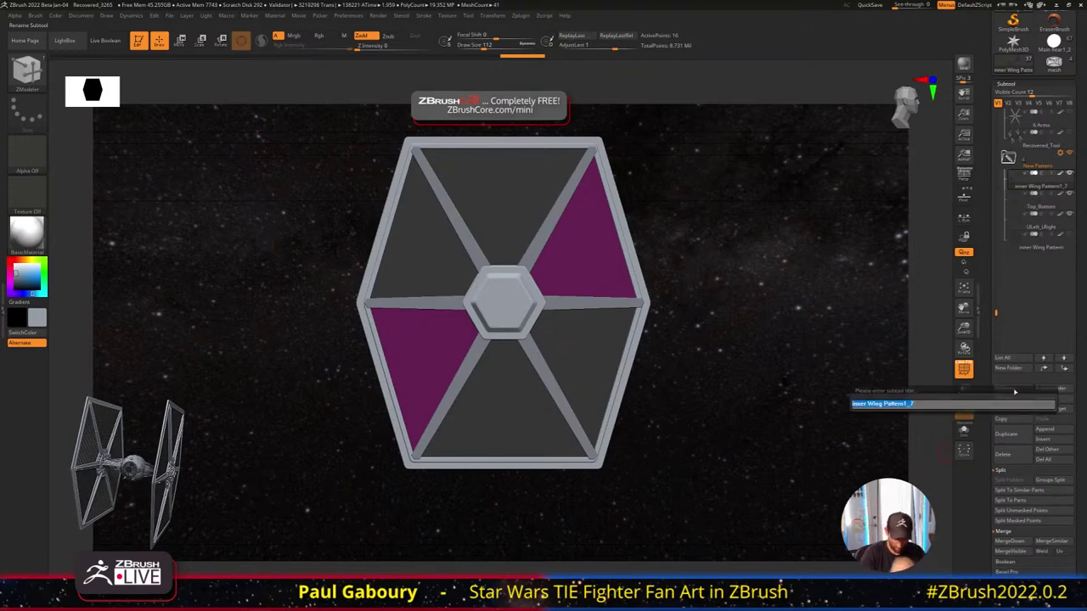
text(URight)
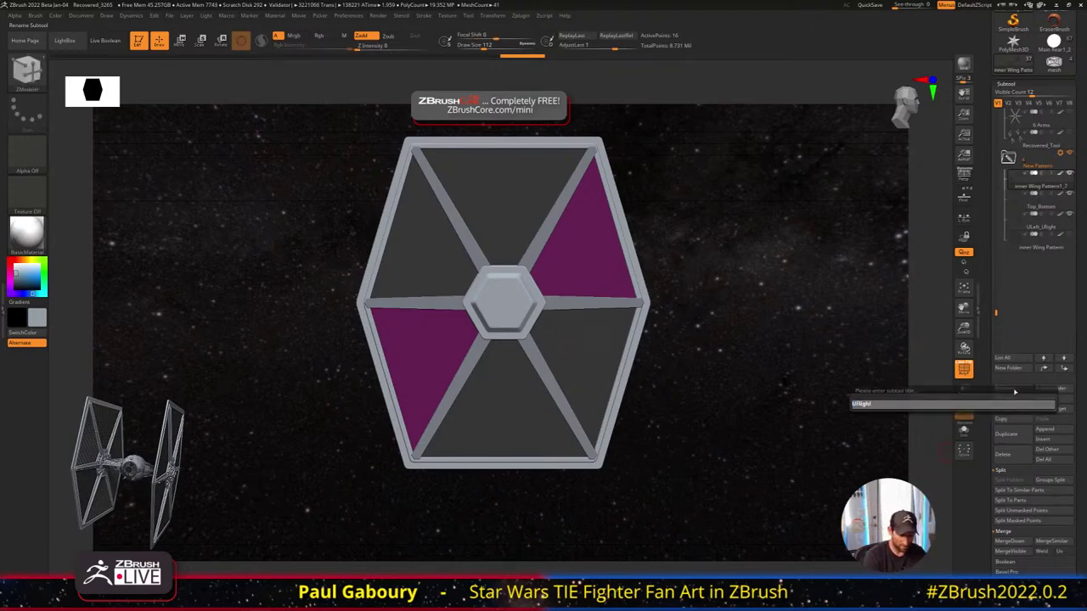
text(_)
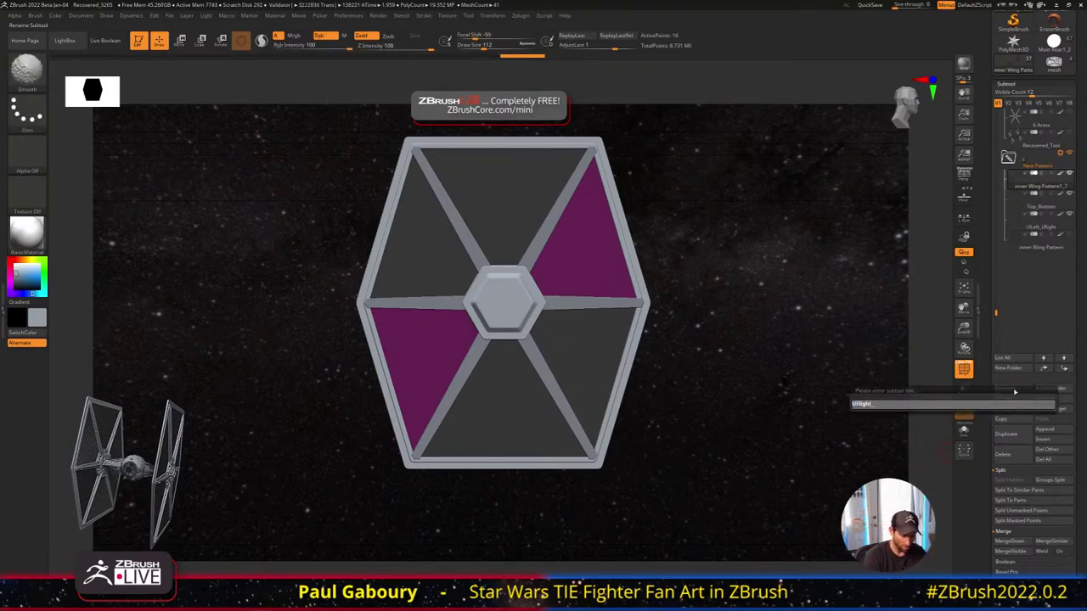
text(LLe)
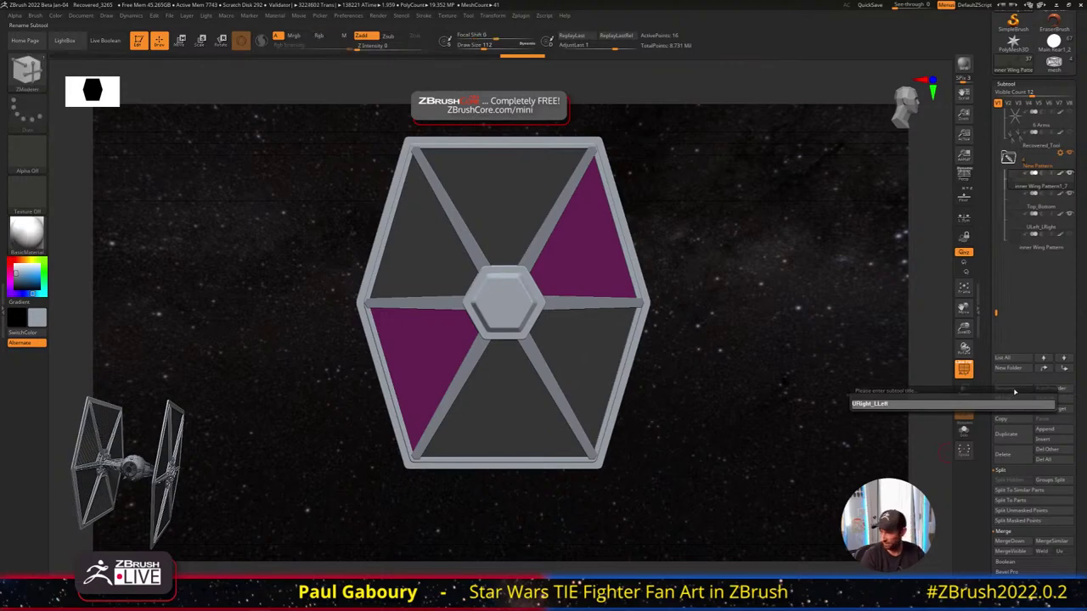
text(ft)
key(Return)
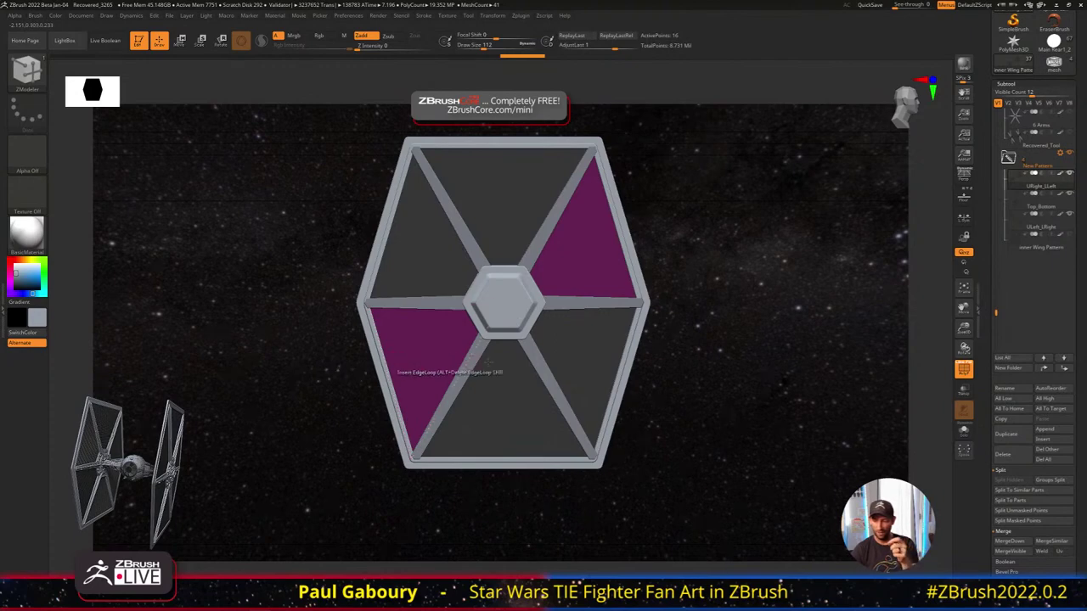
Select the Top_Bottom panels and examine the wing panels in the Bandai TIE fighter reference image in the browser
alt+click(584, 353)
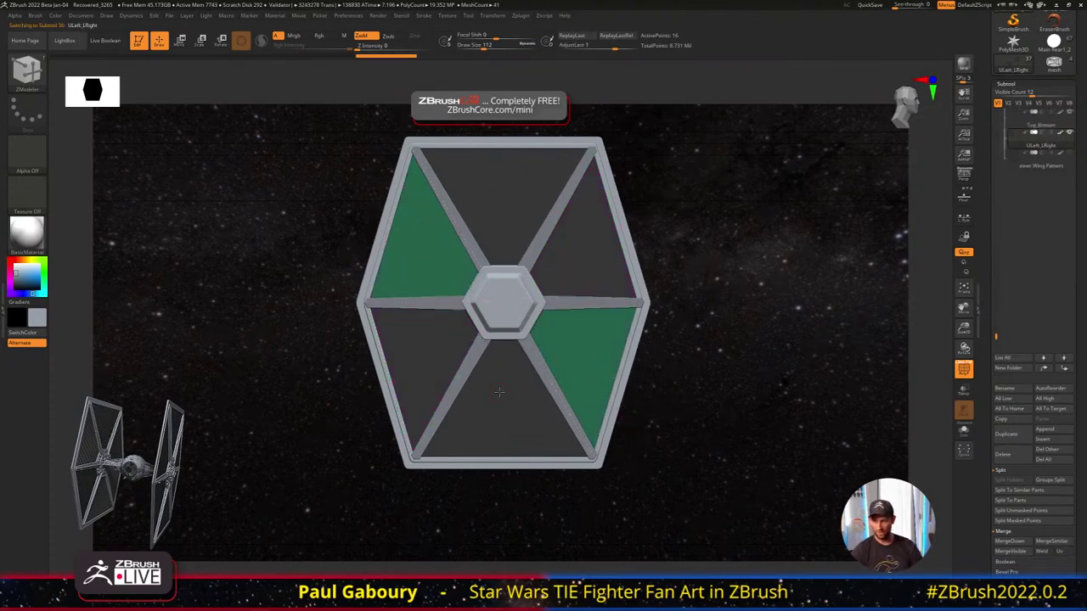
alt+click(504, 389)
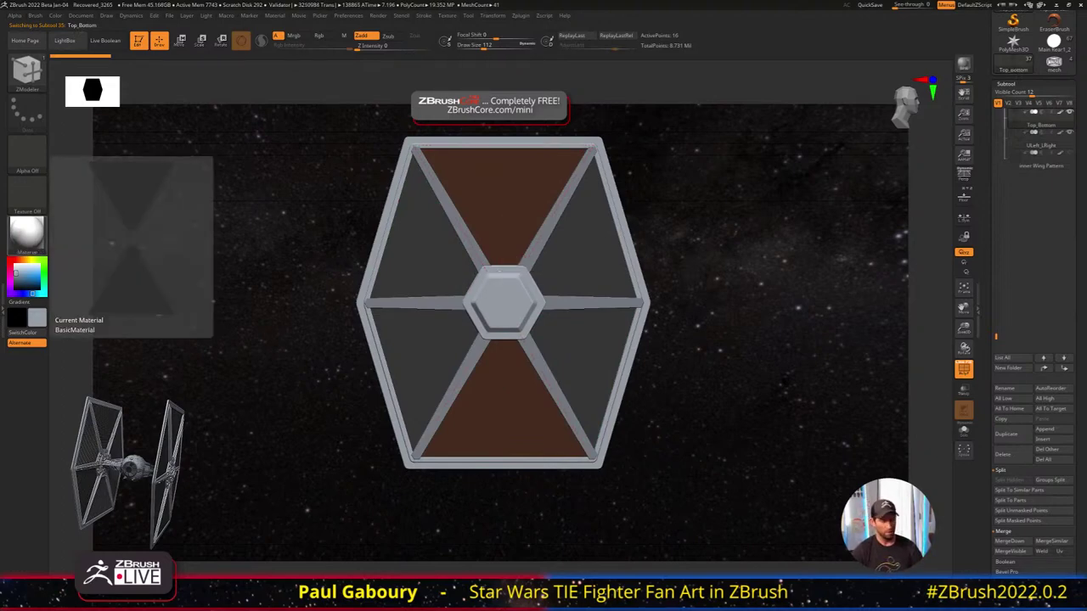
drag(1, 346, 358, 113)
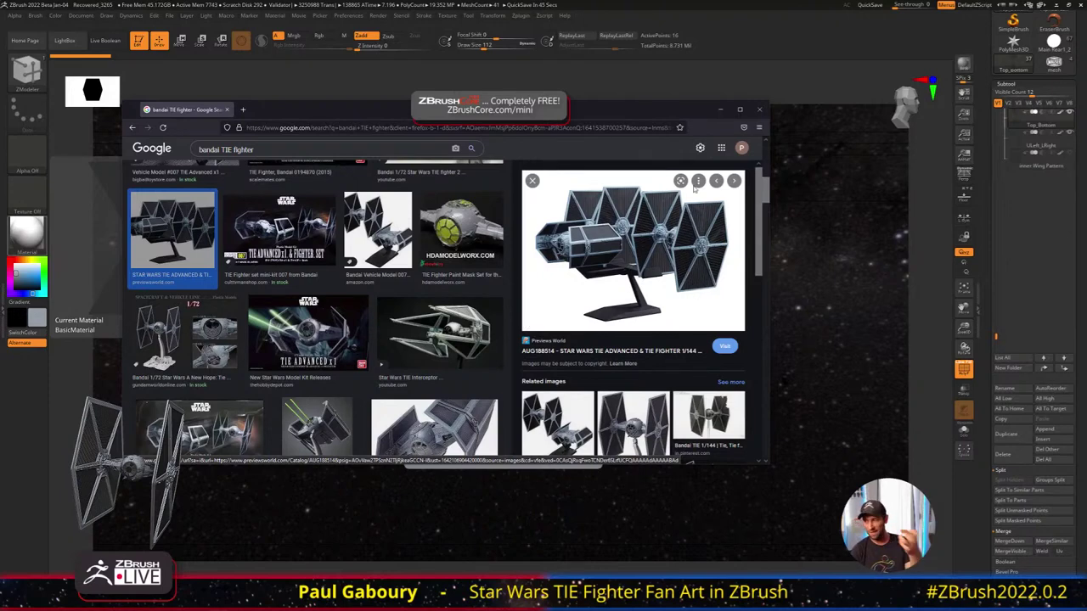
drag(601, 109, 0, 176)
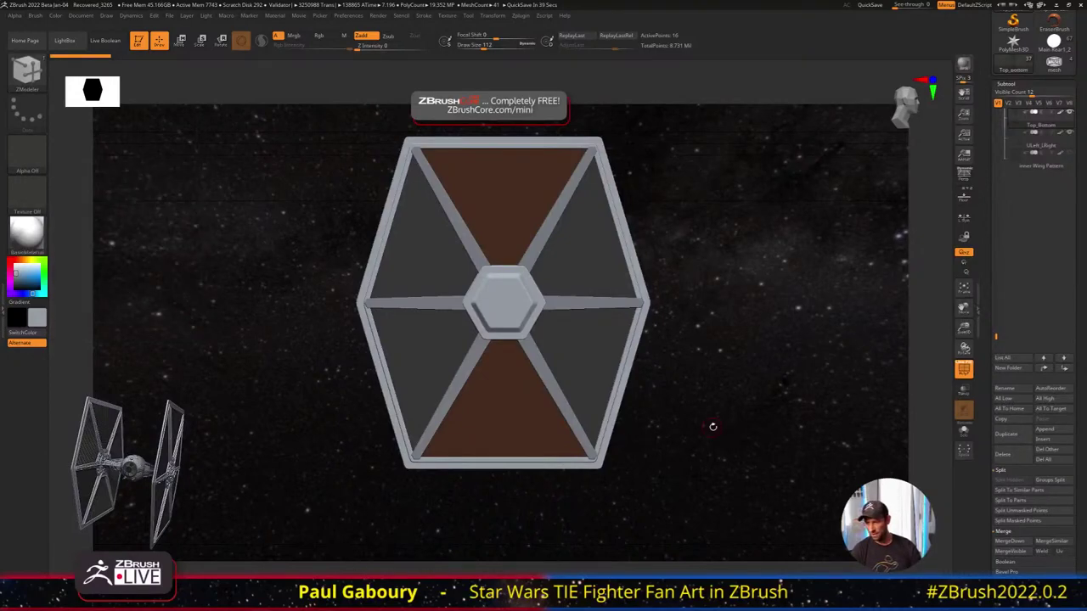
Turn off the PolyFrame display and collapse the Geometry and Display Properties settings
key(shift+f)
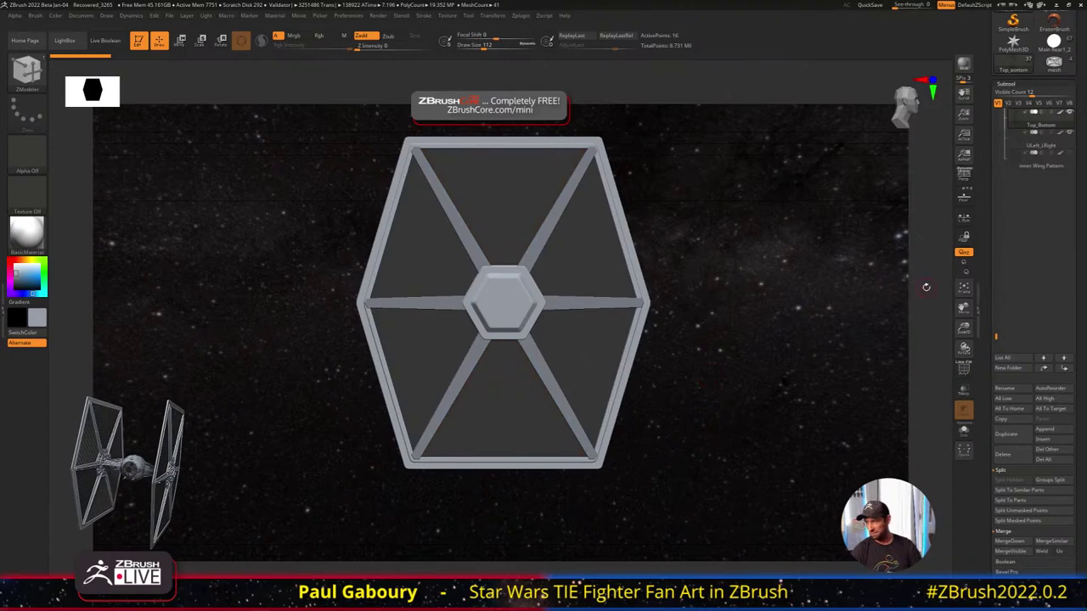
drag(1083, 260, 1082, 34)
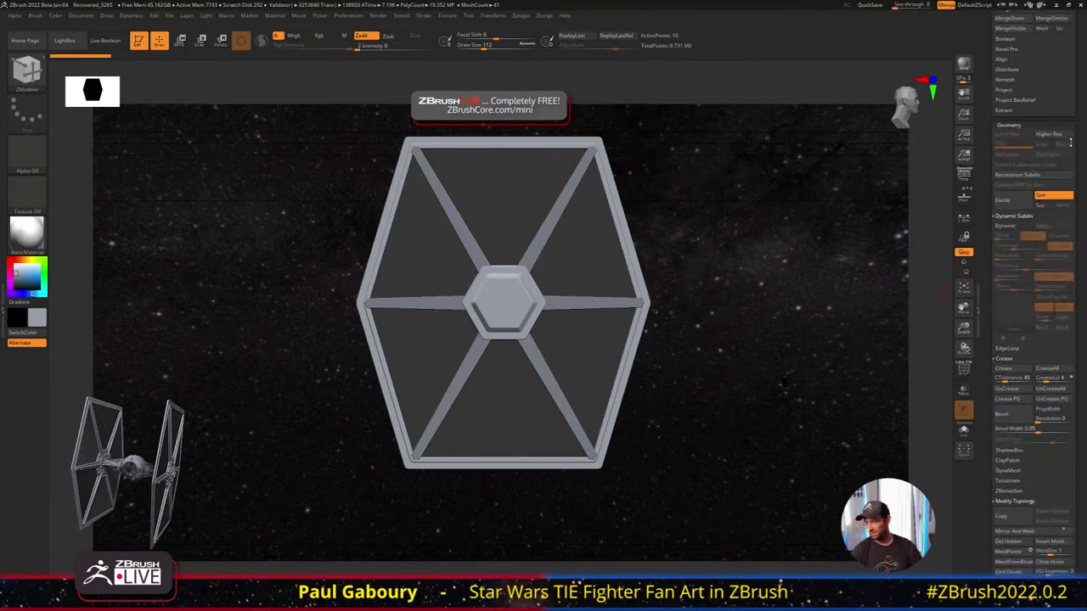
click(1010, 123)
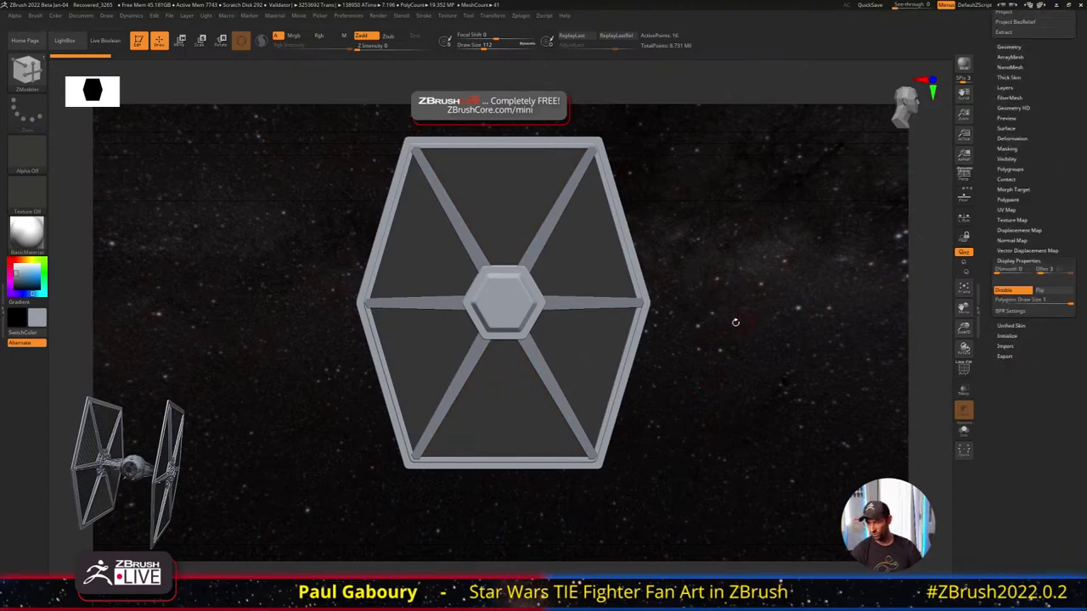
key(ctrl+shift+z)
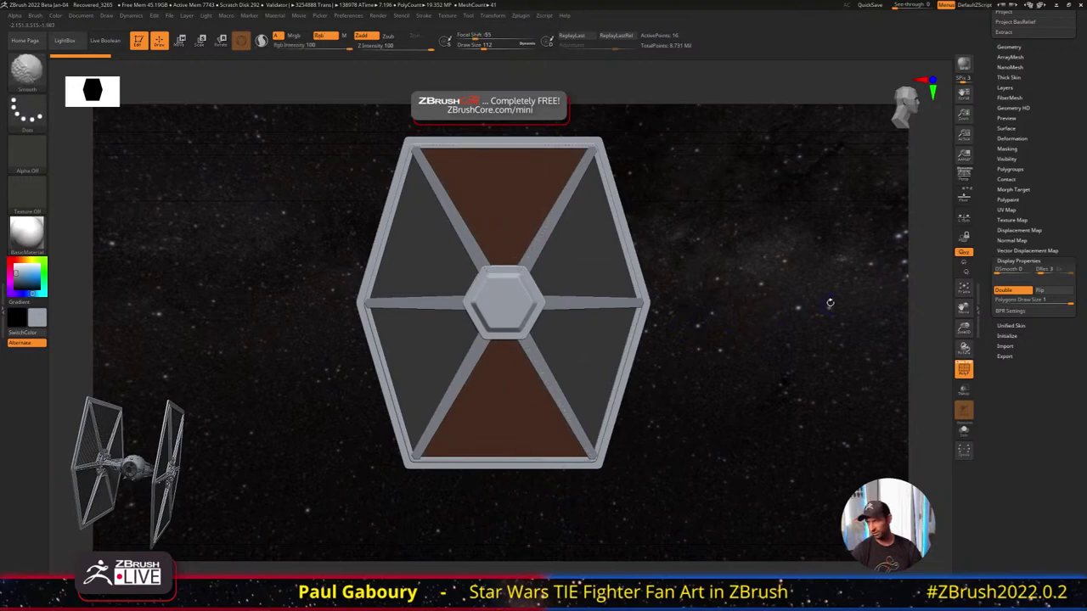
key(ctrl+z)
click(1036, 261)
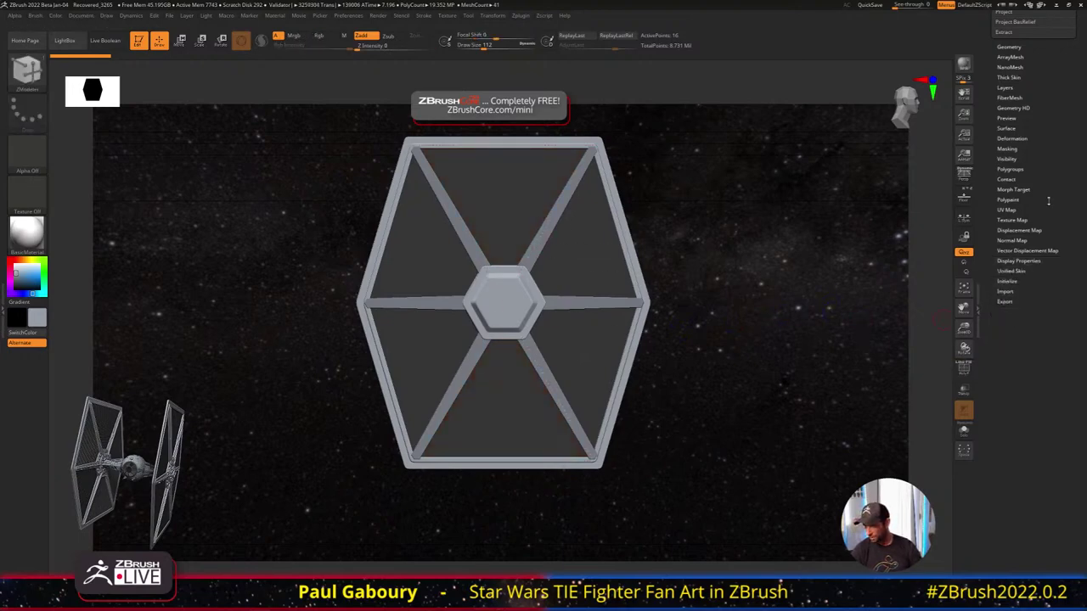
Add surface noise to the Top_Bottom panels in NoiseMaker with Strength about 0.06465 and Noise Scale about 17.9256
scroll(1048, 201, up, 3)
click(1005, 195)
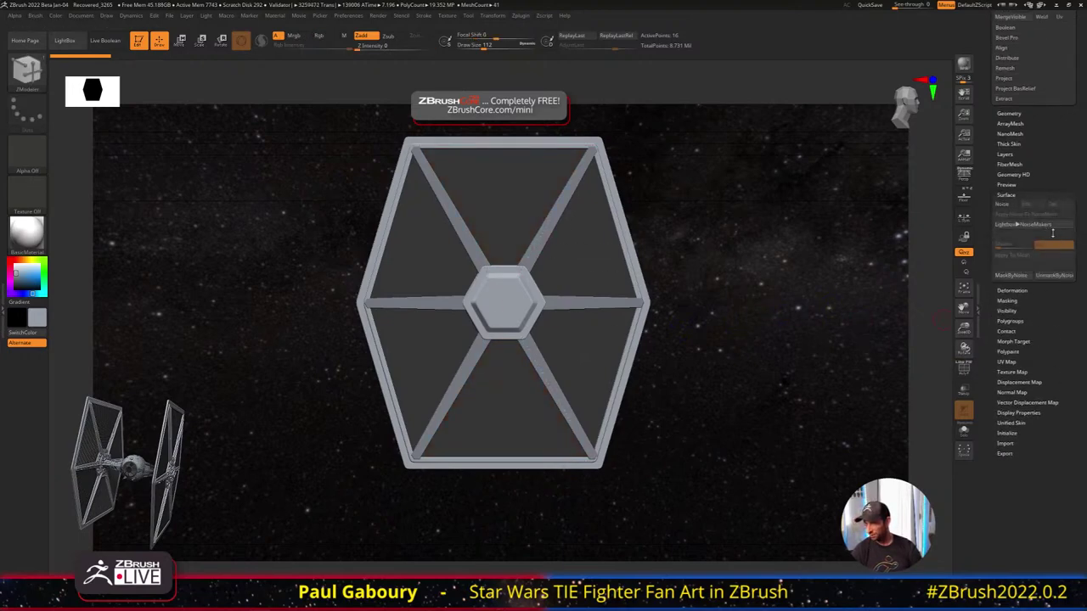
click(1004, 206)
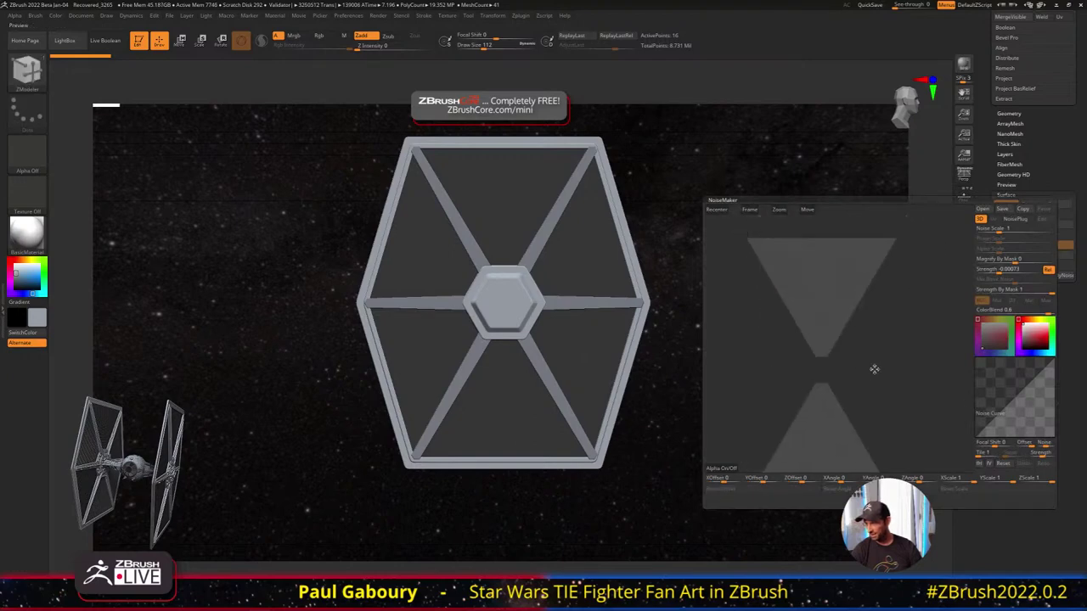
mouse_move(856, 335)
alt+right_down()
mouse_move(830, 362)
mouse_move(852, 394)
mouse_move(888, 360)
mouse_move(871, 347)
alt+right_up()
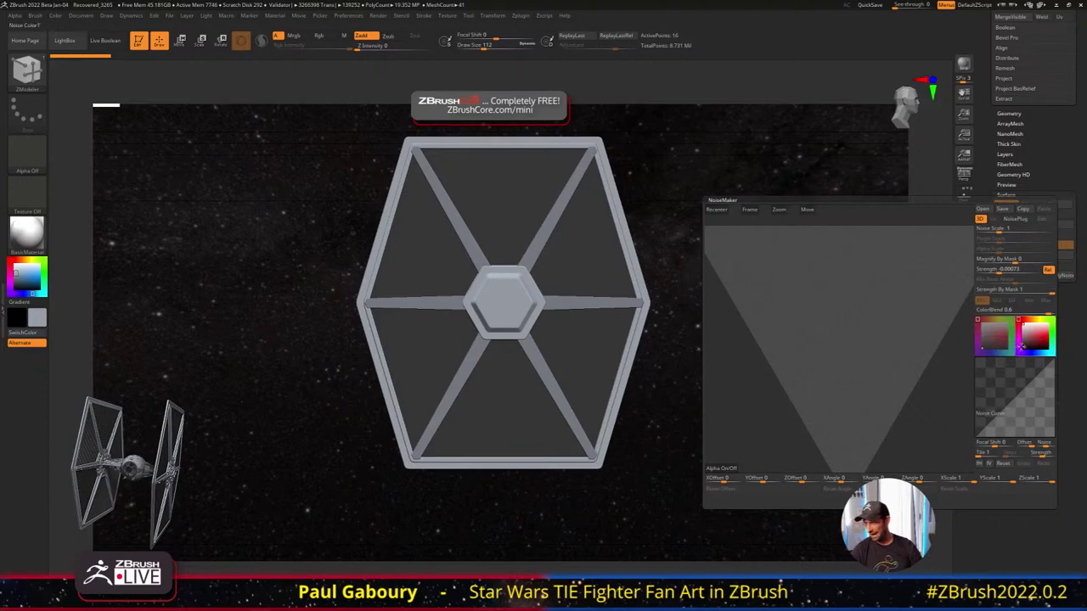
click(996, 270)
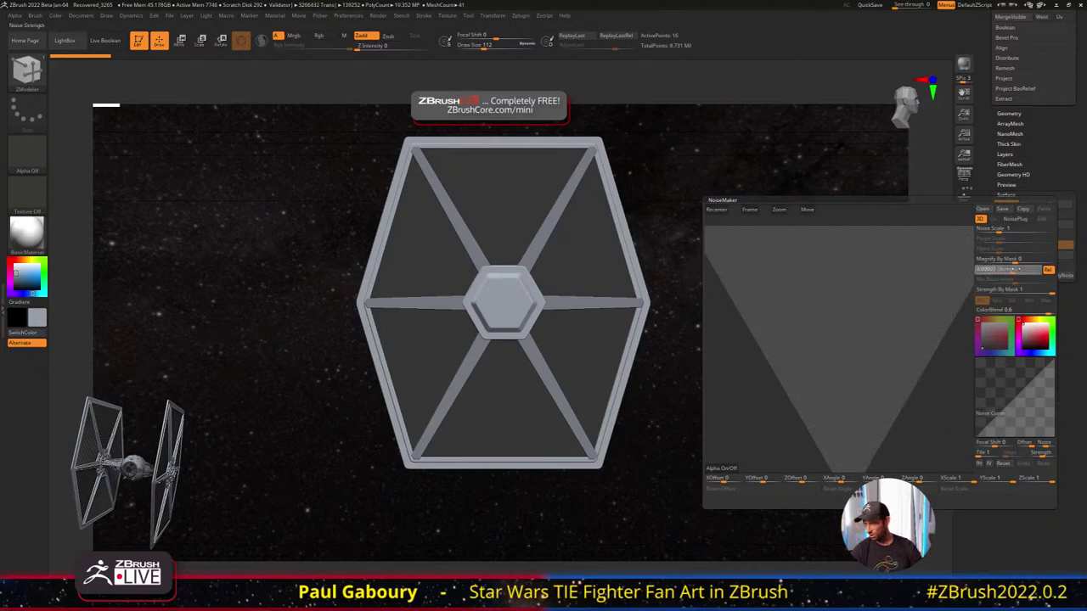
drag(1013, 269, 1028, 270)
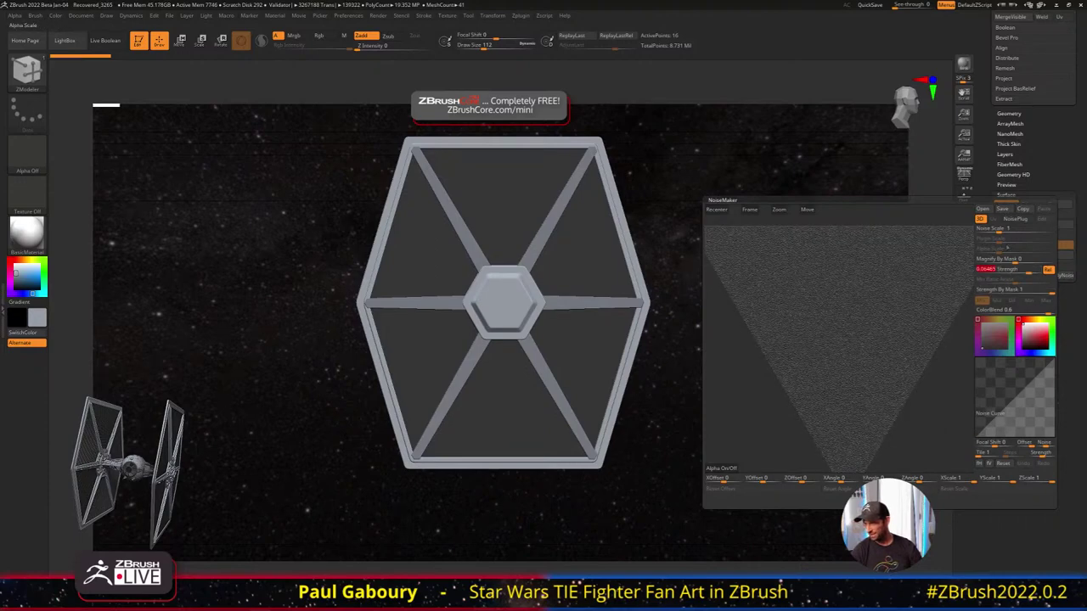
drag(1000, 231, 1016, 231)
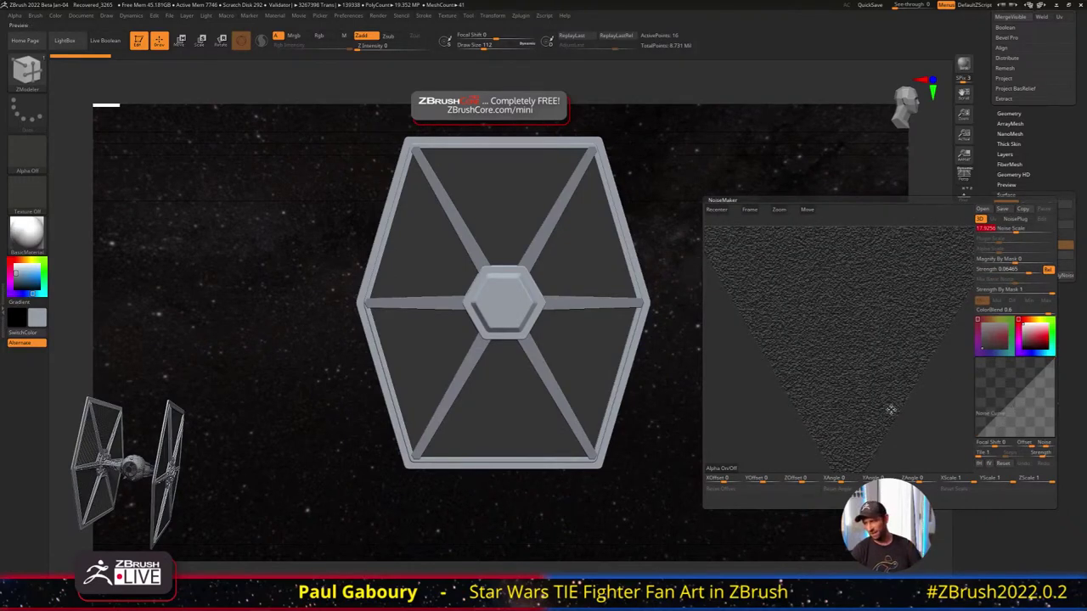
ctrl+right_drag(908, 426, 898, 389)
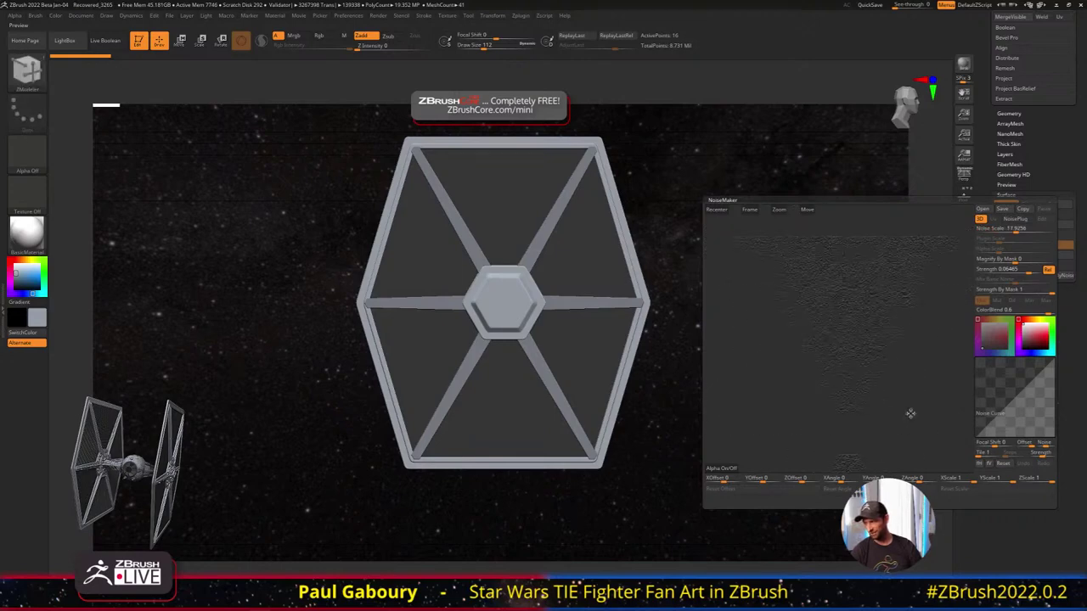
mouse_move(906, 414)
mouse_down()
mouse_move(902, 340)
mouse_move(905, 427)
mouse_move(903, 415)
mouse_up()
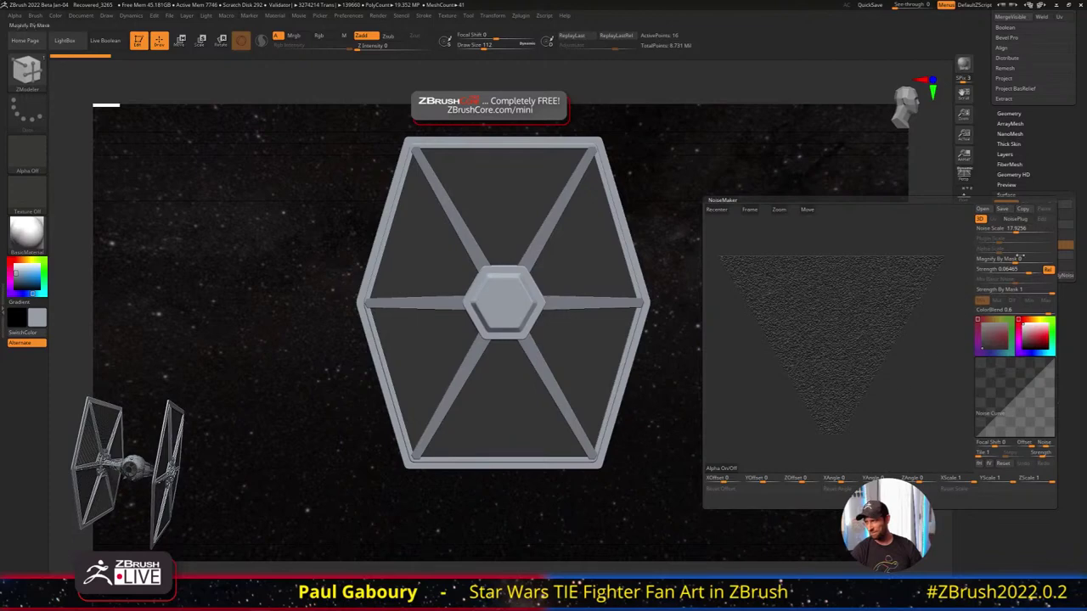
Enable the NoisePlug for the panel noise and choose the Stripes pattern with the Straight shape
click(1019, 220)
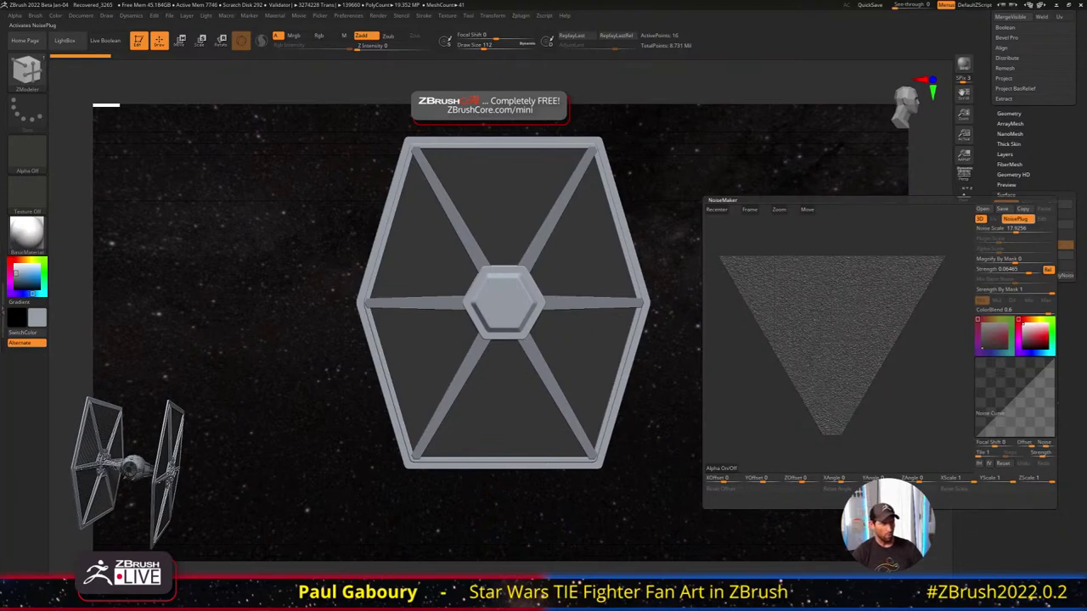
drag(0, 340, 287, 122)
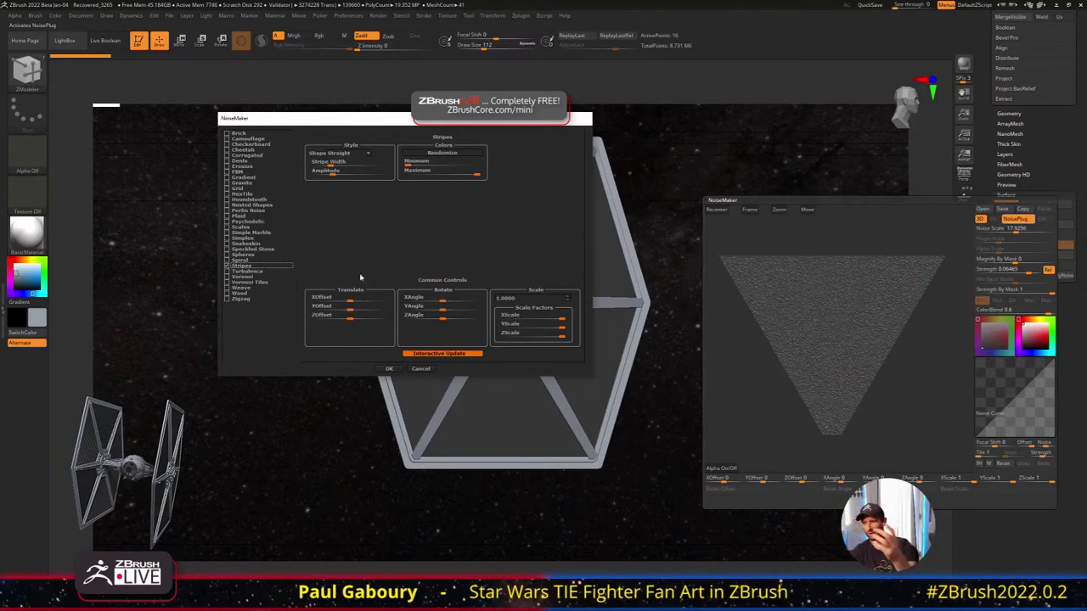
click(367, 155)
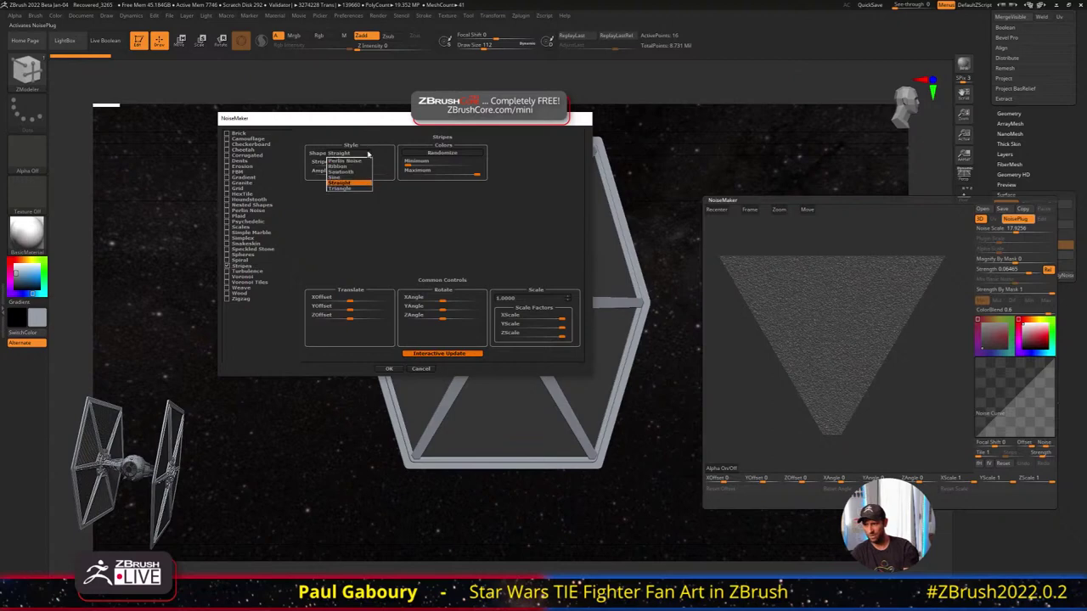
click(348, 183)
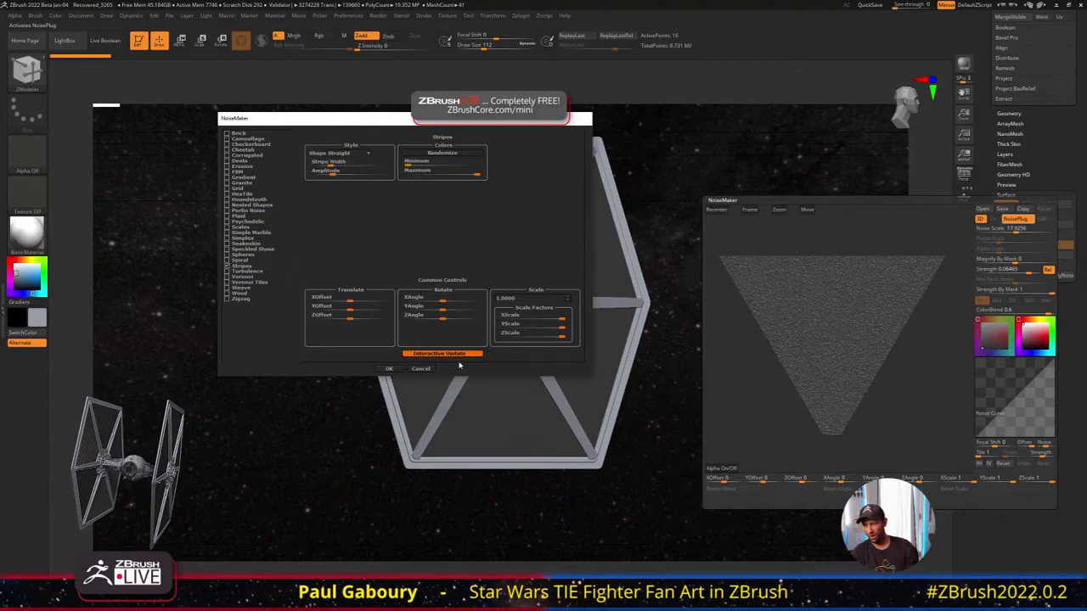
click(388, 368)
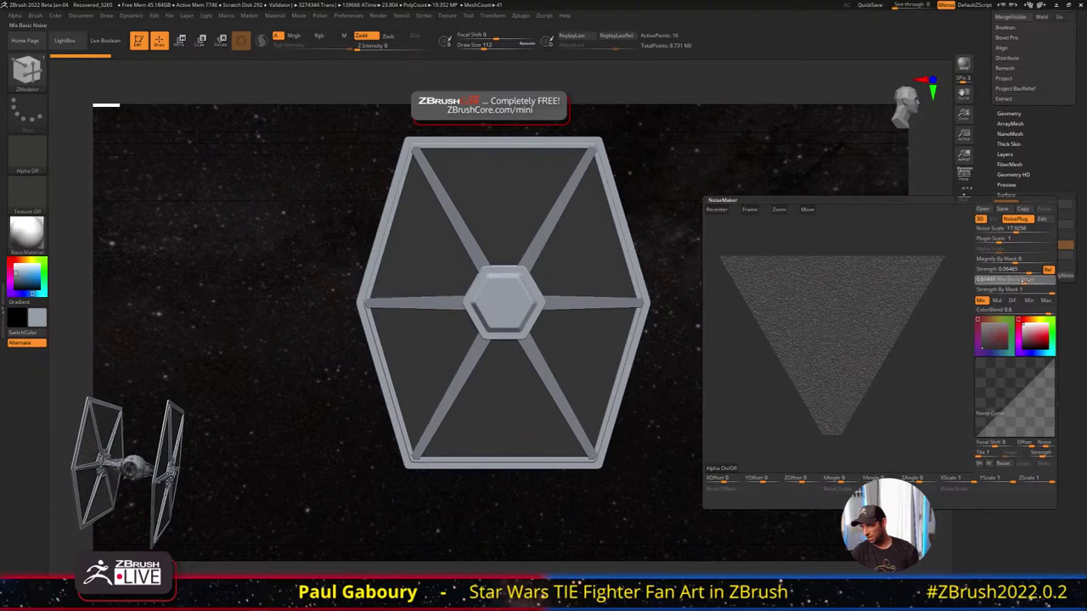
Set Mix Basic Noise to 0, Plugin Scale to 0.00002 and Strength to about 0.1201, and accept the striped noise
drag(1016, 283, 971, 283)
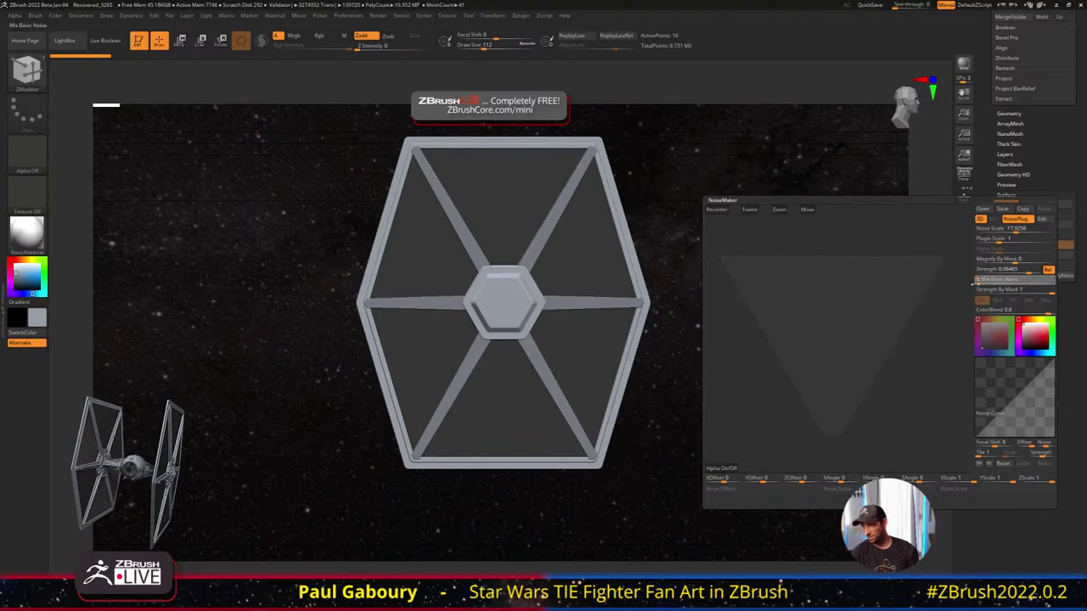
click(986, 284)
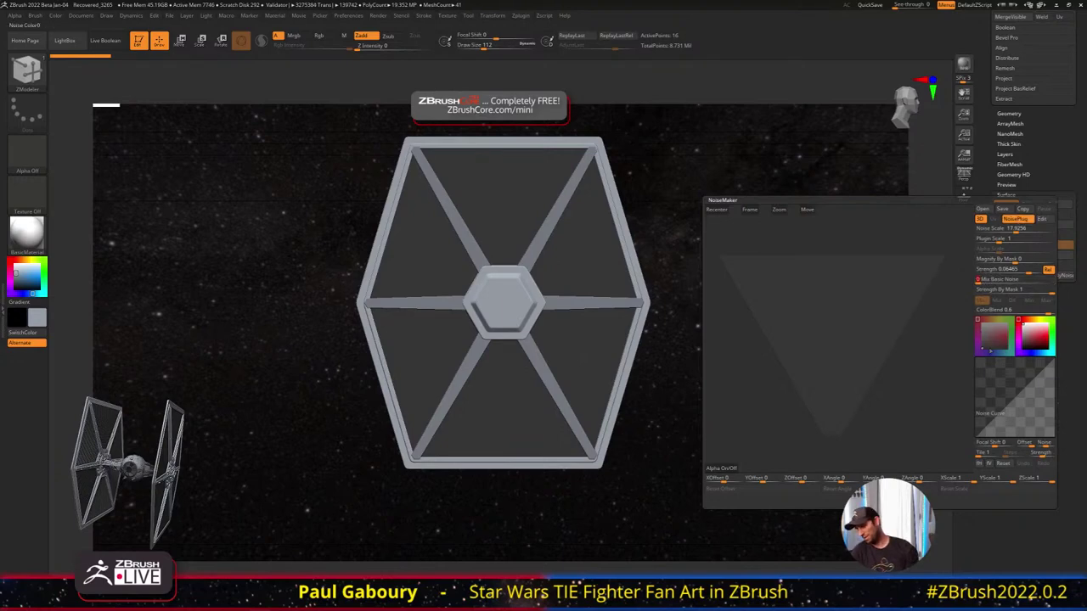
drag(1000, 241, 982, 241)
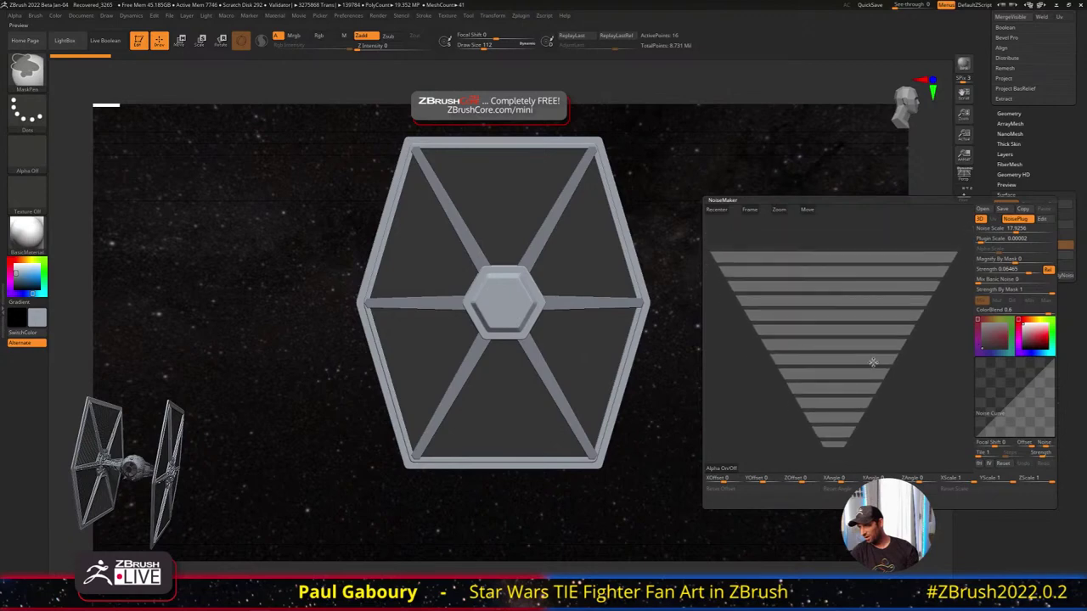
drag(869, 404, 869, 358)
drag(1009, 271, 1031, 272)
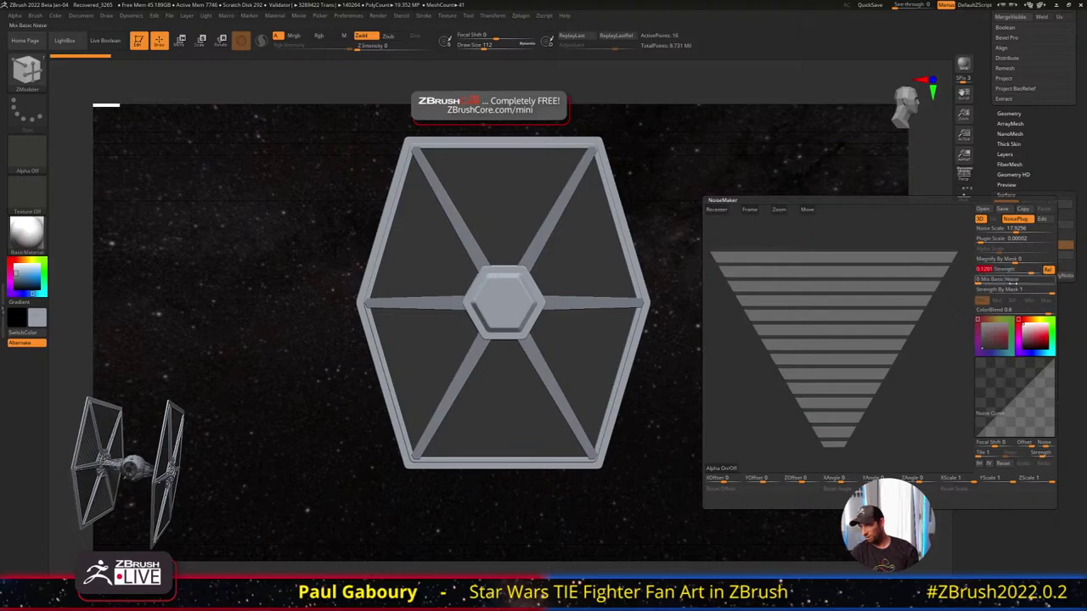
drag(885, 372, 867, 325)
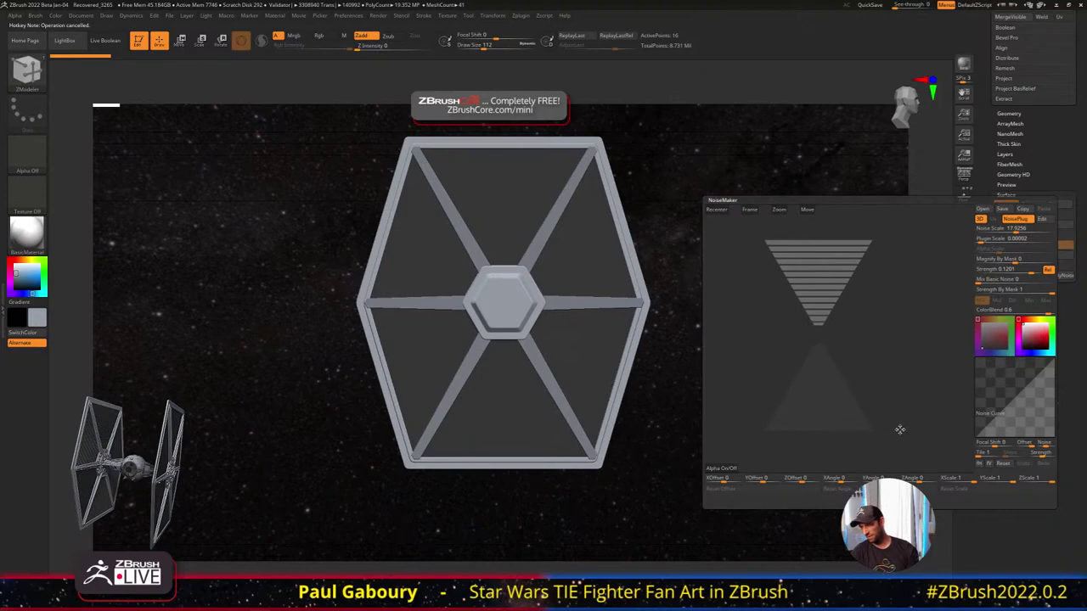
click(763, 499)
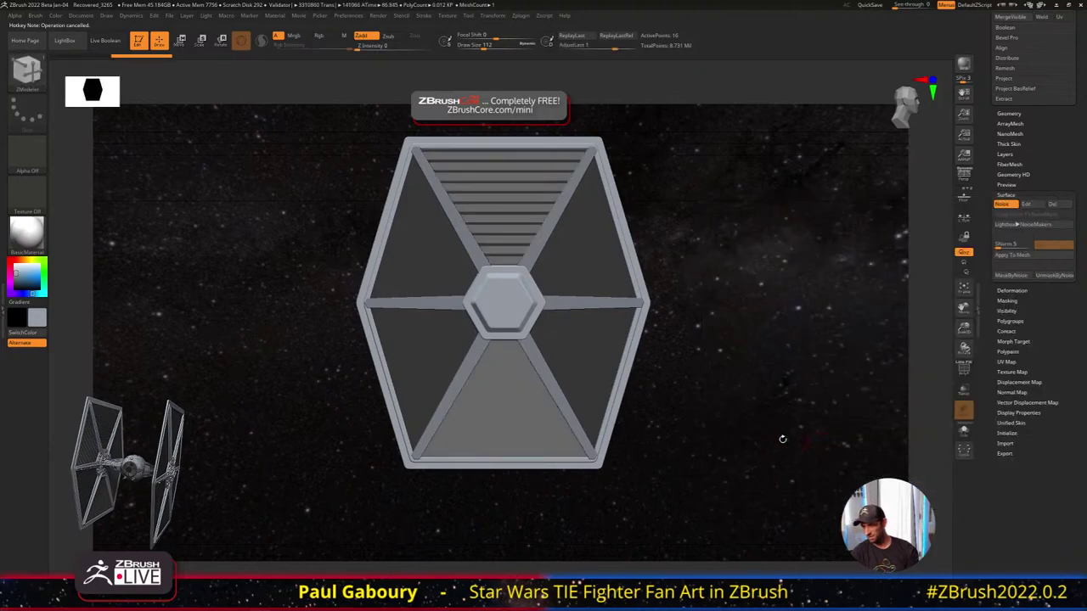
Isolate the Top_Bottom panels in Solo mode with the PolyFrame display on
alt+drag(735, 437, 728, 394)
ctrl+right_drag(729, 394, 721, 371)
key(shift+f)
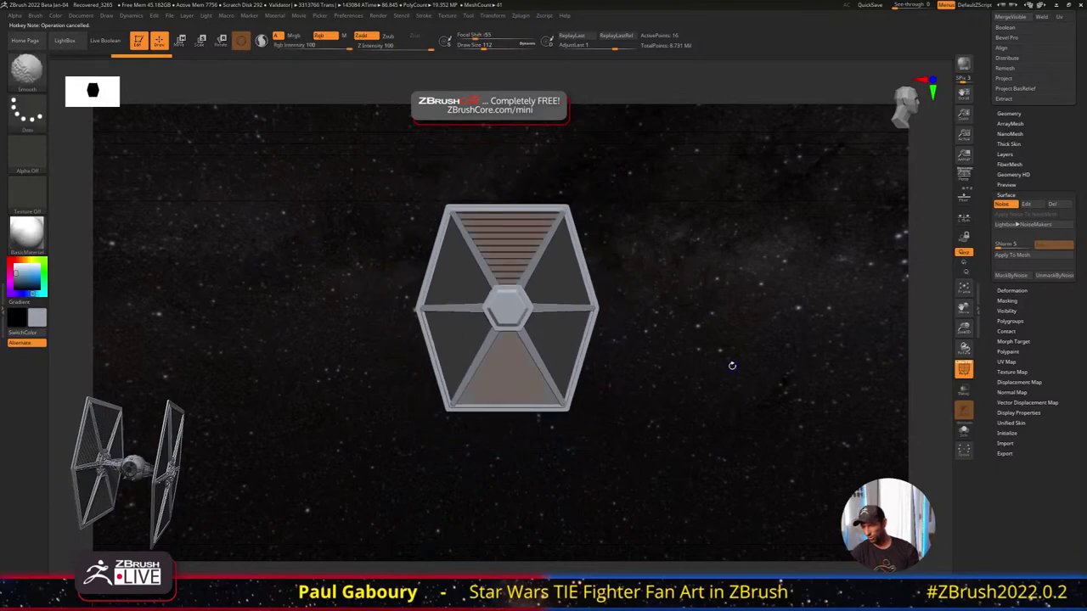
click(961, 432)
alt+drag(726, 382, 696, 357)
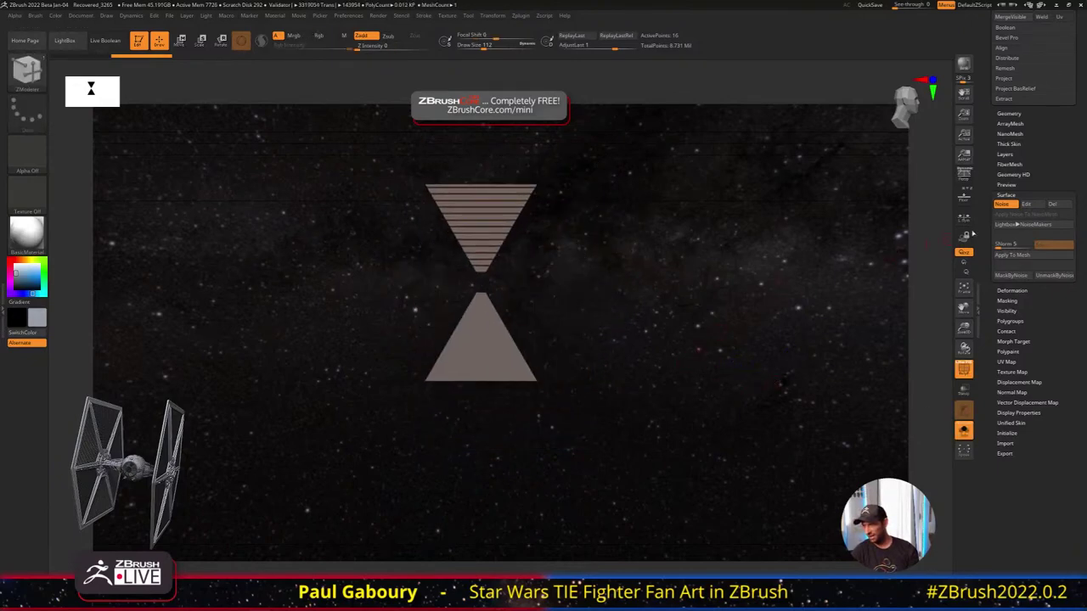
Reopen the panels' noise settings and set ColorBlend to 1
click(1026, 205)
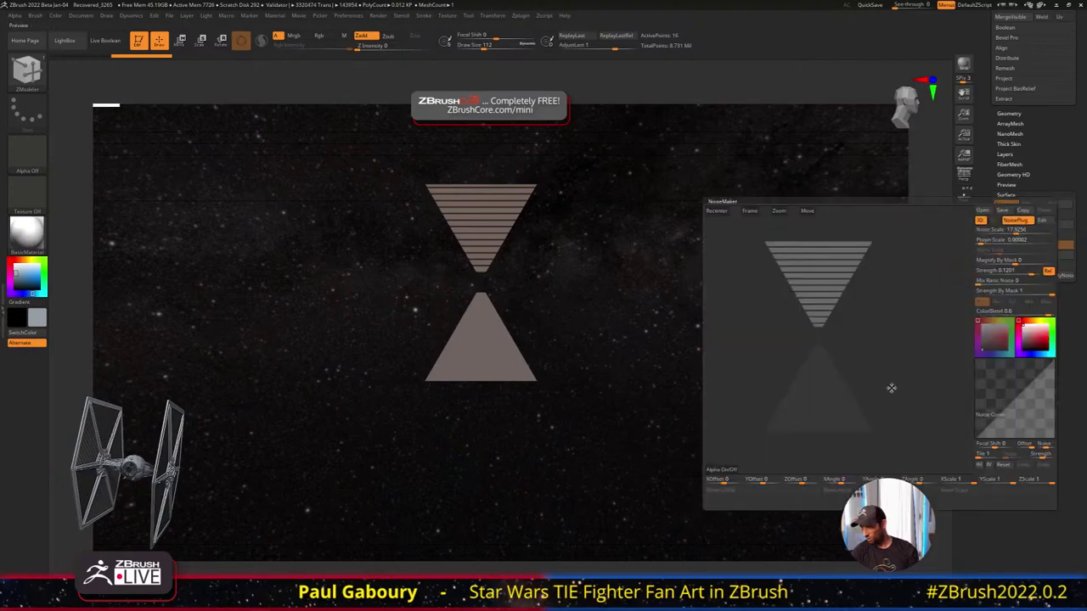
alt+drag(877, 386, 894, 381)
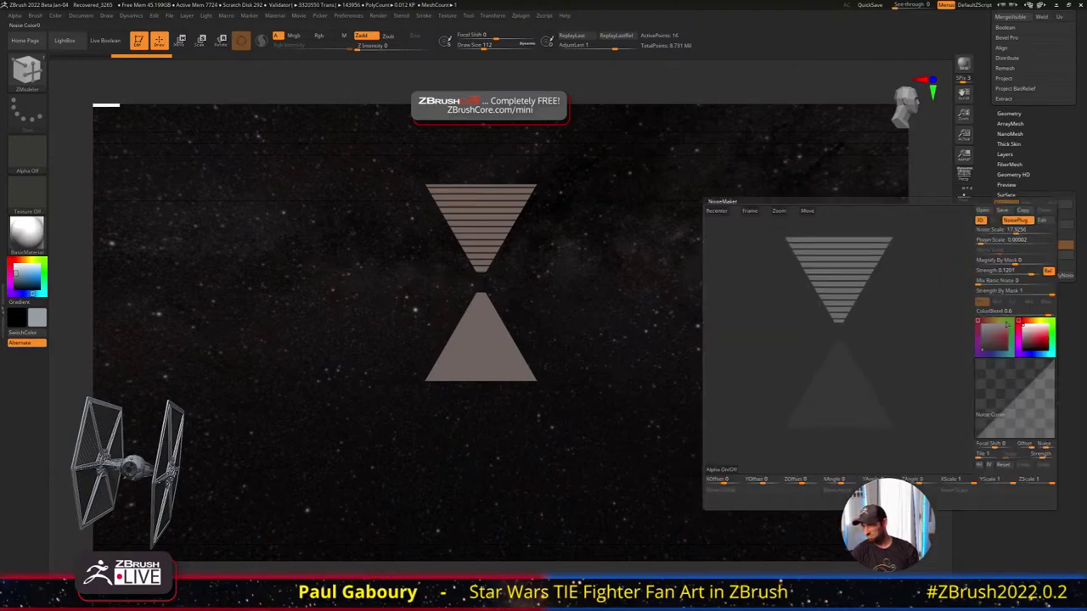
mouse_move(1048, 314)
mouse_down()
mouse_move(1012, 315)
mouse_move(1059, 320)
mouse_up()
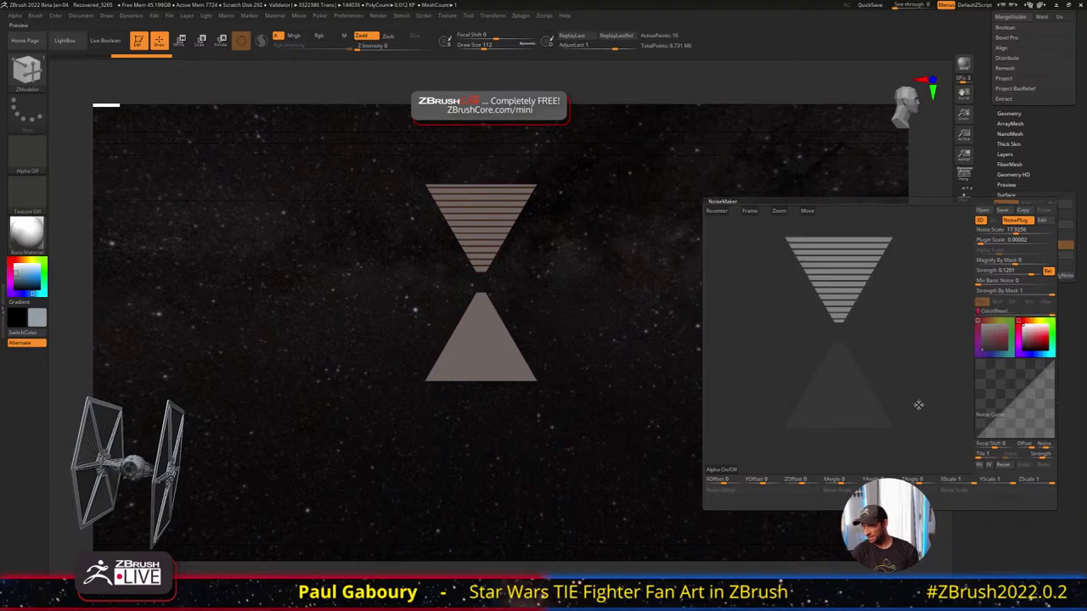
drag(913, 469, 906, 415)
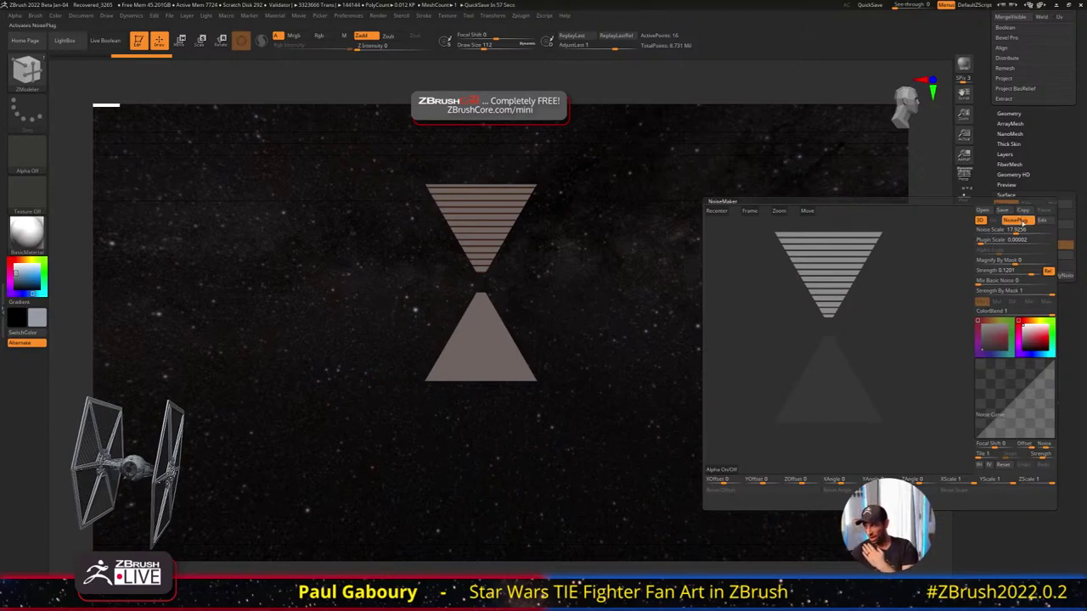
Adjust the stripes' Plugin Scale to 0.00002 and set their YAngle to 90
drag(980, 242, 985, 240)
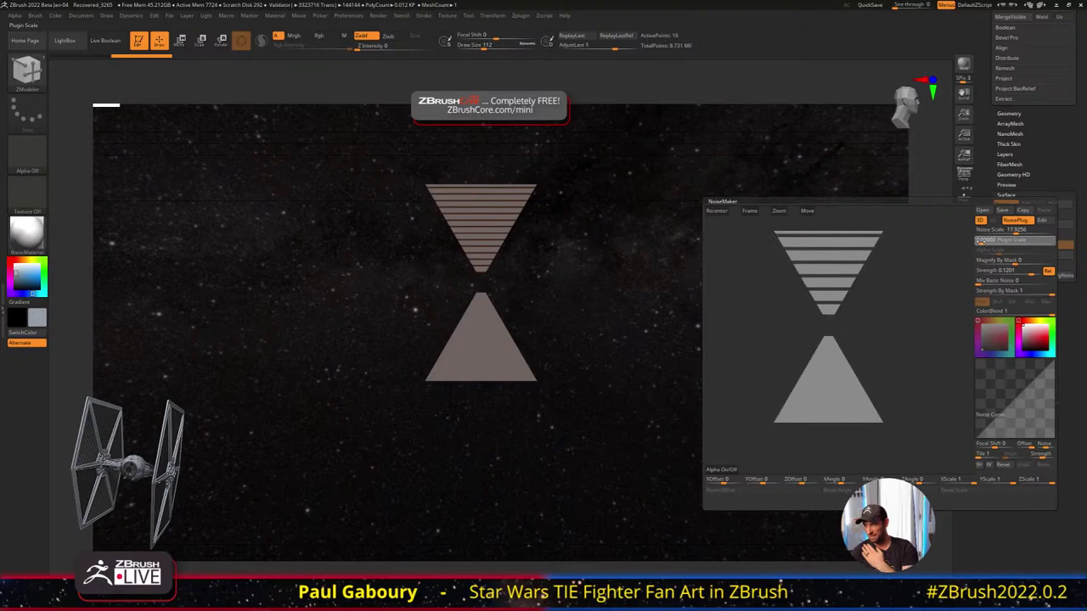
click(981, 242)
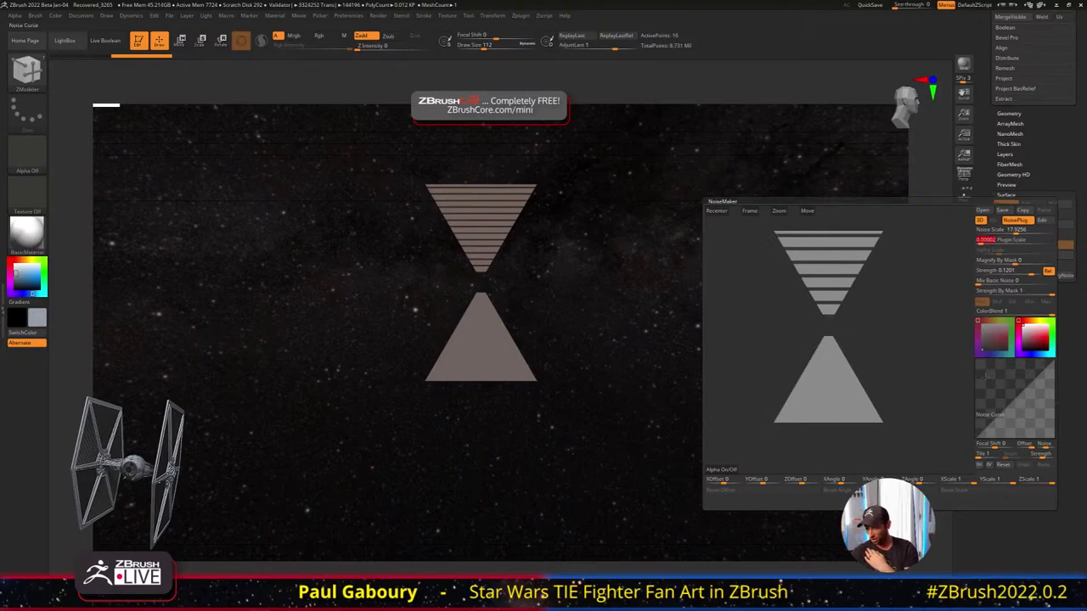
drag(879, 481, 885, 482)
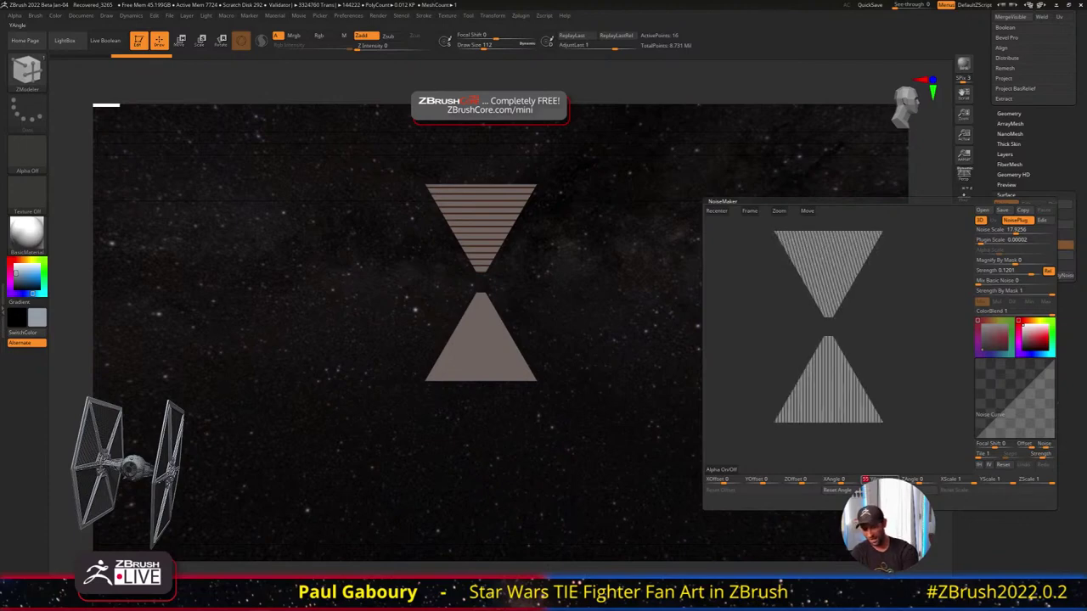
key(Return)
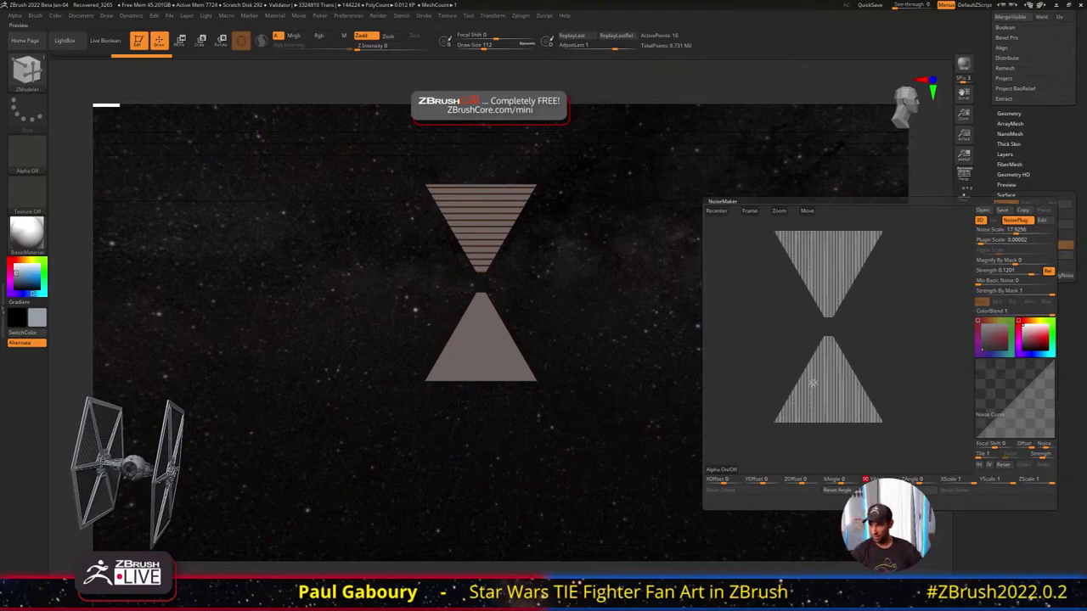
Widen the vertical stripes by setting Plugin Scale to about 0.1941, and accept the noise
ctrl+right_drag(829, 245, 933, 324)
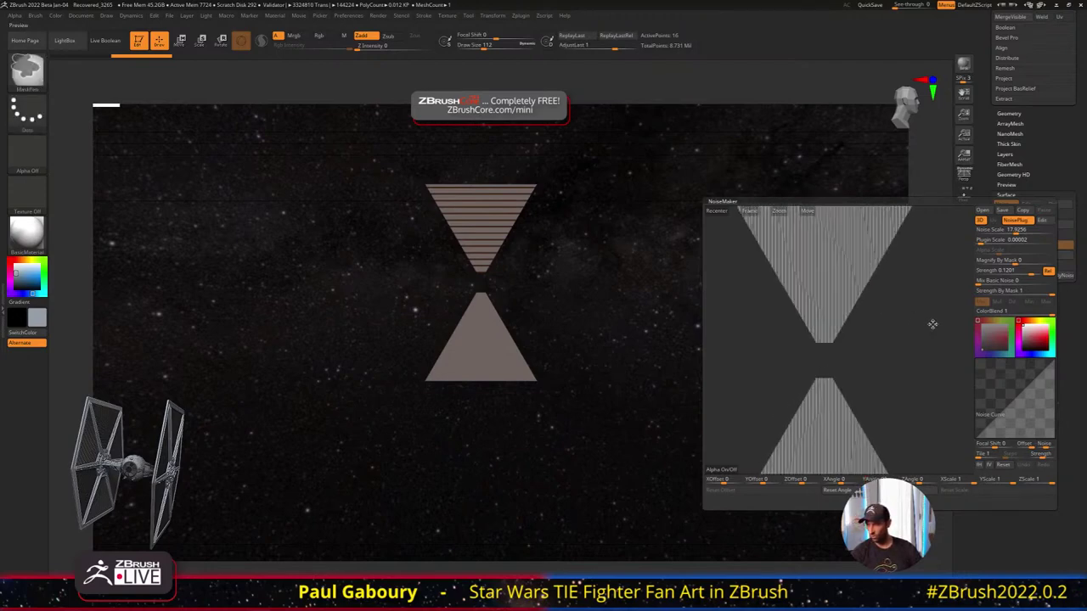
mouse_move(868, 286)
alt+right_down()
mouse_move(866, 332)
mouse_move(927, 343)
alt+right_up()
mouse_move(870, 322)
ctrl+right_down()
mouse_move(934, 354)
mouse_move(891, 342)
mouse_move(933, 343)
mouse_move(859, 331)
mouse_move(866, 322)
mouse_move(822, 280)
ctrl+right_up()
mouse_move(981, 243)
mouse_down()
mouse_move(1006, 241)
mouse_move(997, 241)
mouse_up()
ctrl+right_drag(901, 382, 821, 329)
alt+right_drag(899, 356, 891, 334)
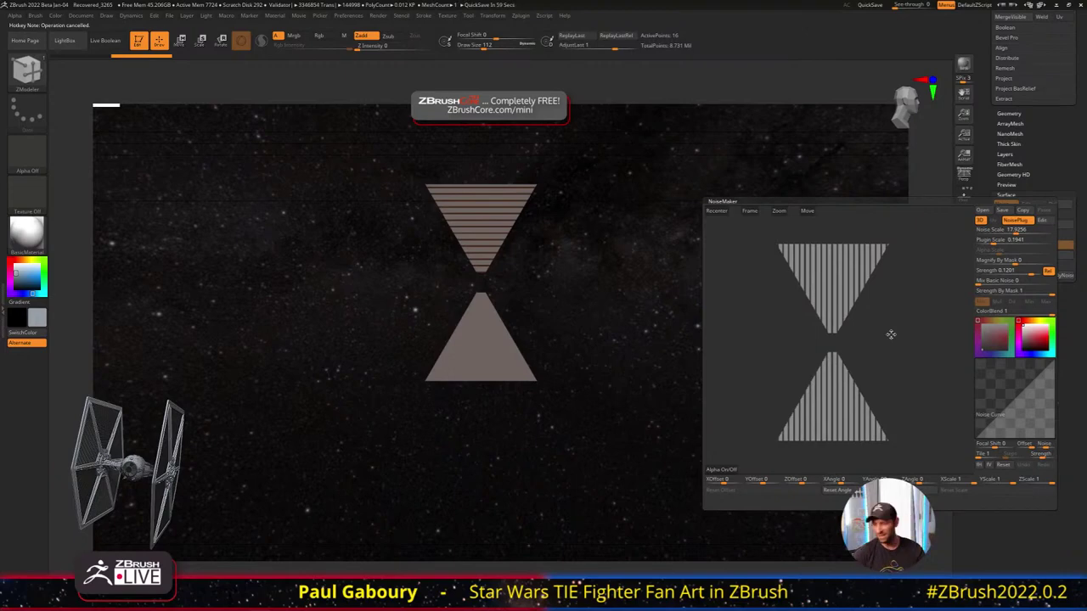
click(861, 500)
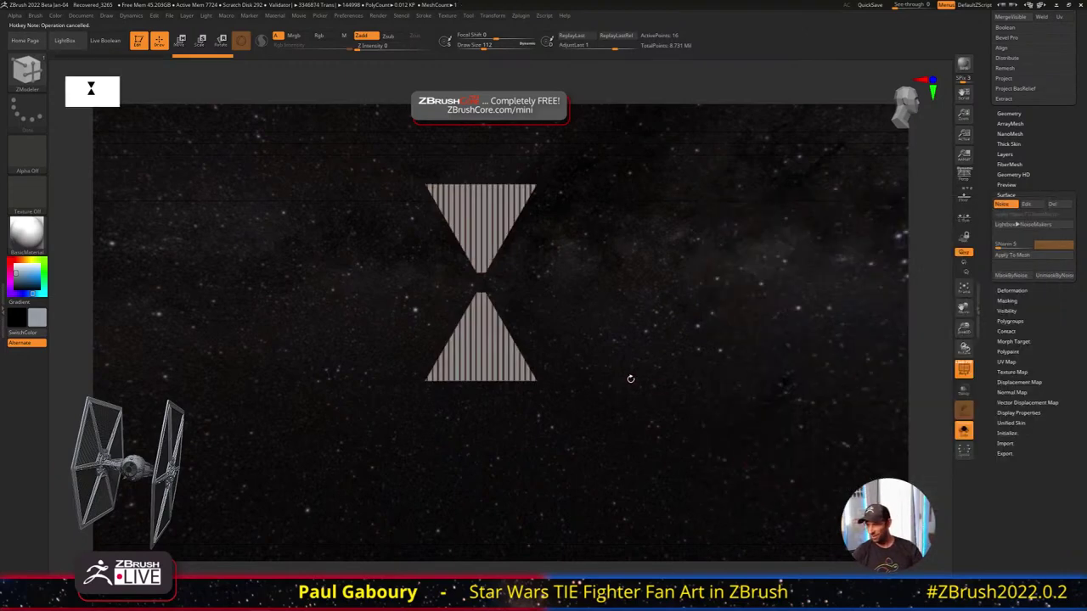
Turn off PolyFrame and Solo and examine the striped panels on the complete fighter from the front and at an angle
mouse_move(631, 379)
alt+right_down()
mouse_move(643, 371)
mouse_move(671, 398)
mouse_move(667, 378)
mouse_move(639, 376)
mouse_move(671, 341)
mouse_move(658, 367)
alt+right_up()
key(shift+f)
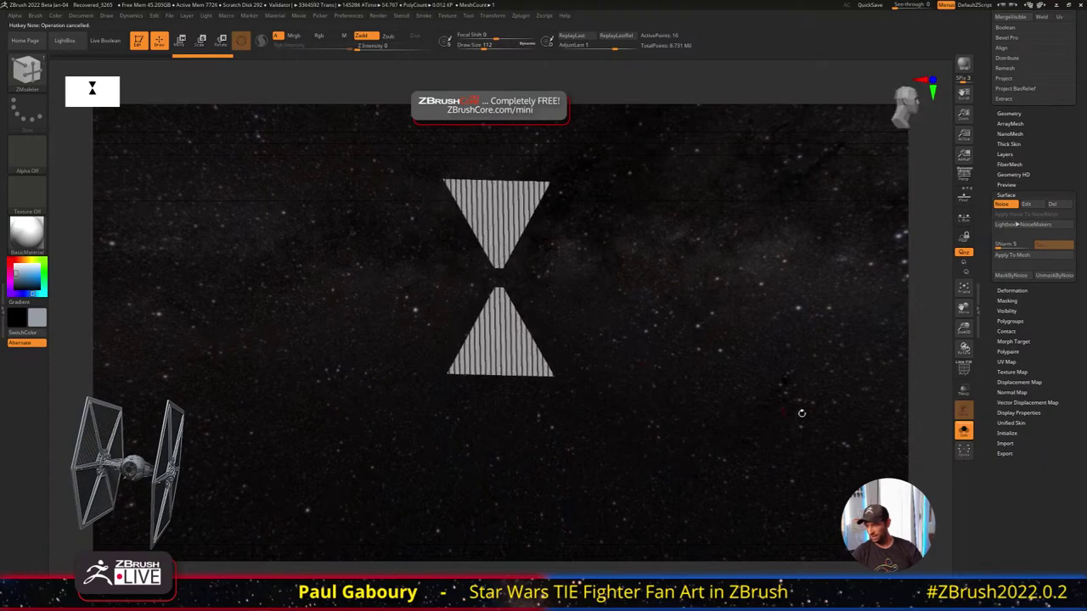
click(963, 431)
mouse_move(685, 390)
mouse_down()
mouse_move(672, 412)
mouse_move(677, 374)
mouse_move(735, 400)
mouse_move(678, 398)
mouse_move(677, 407)
mouse_up()
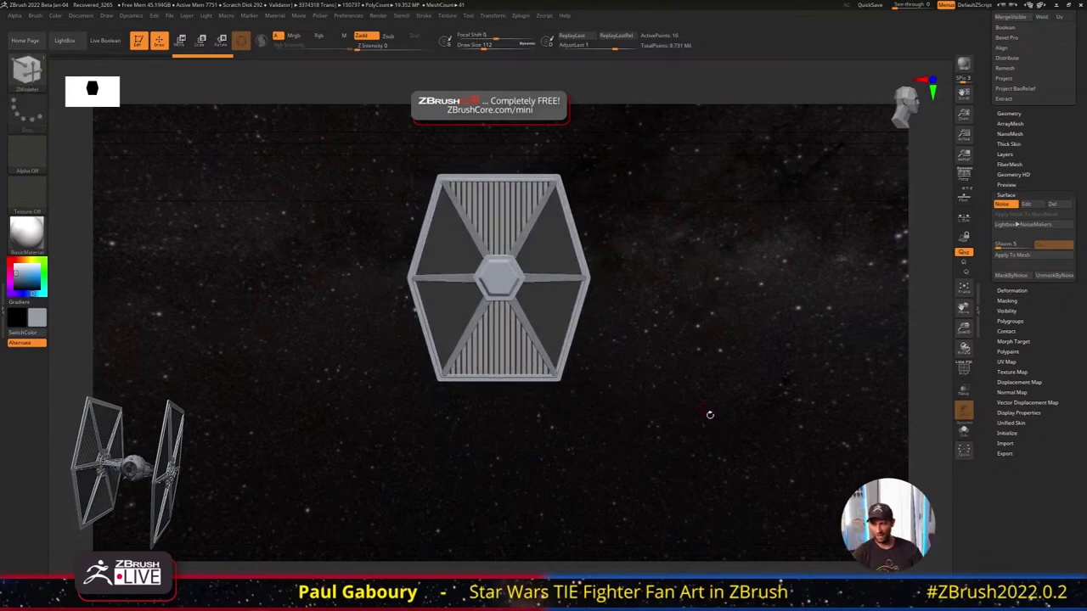
ctrl+right_drag(680, 304, 749, 347)
mouse_move(749, 347)
alt+right_down()
mouse_move(747, 335)
mouse_move(718, 379)
mouse_move(725, 389)
alt+right_up()
mouse_move(725, 388)
ctrl+right_down()
mouse_move(653, 361)
mouse_move(673, 345)
ctrl+right_up()
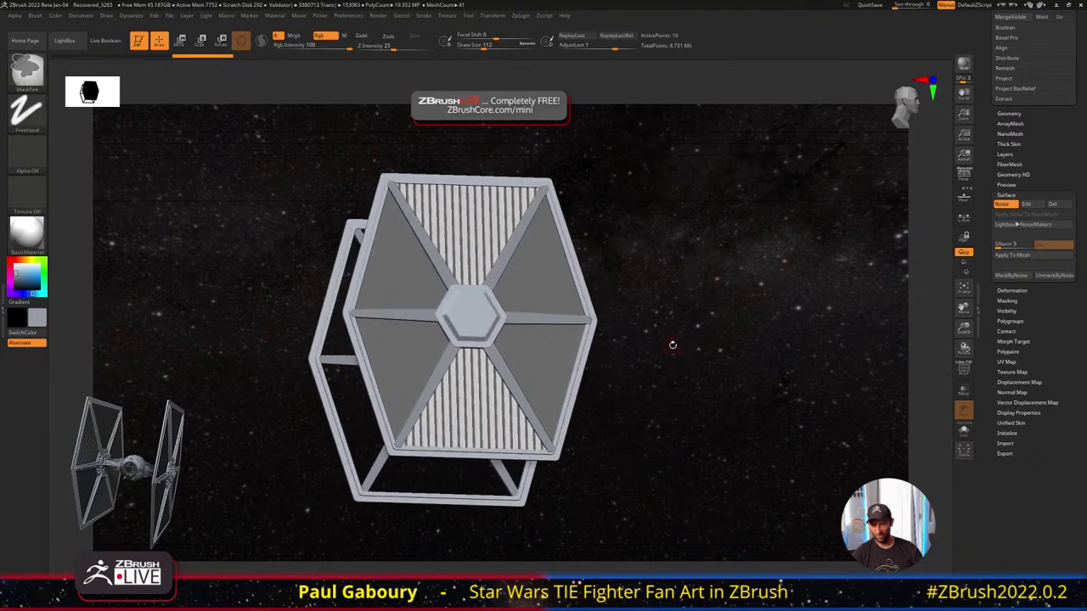
Reopen the noise on the upper and lower striped panels, keep the Stripes settings, and copy the noise settings
shift+drag(672, 348, 674, 356)
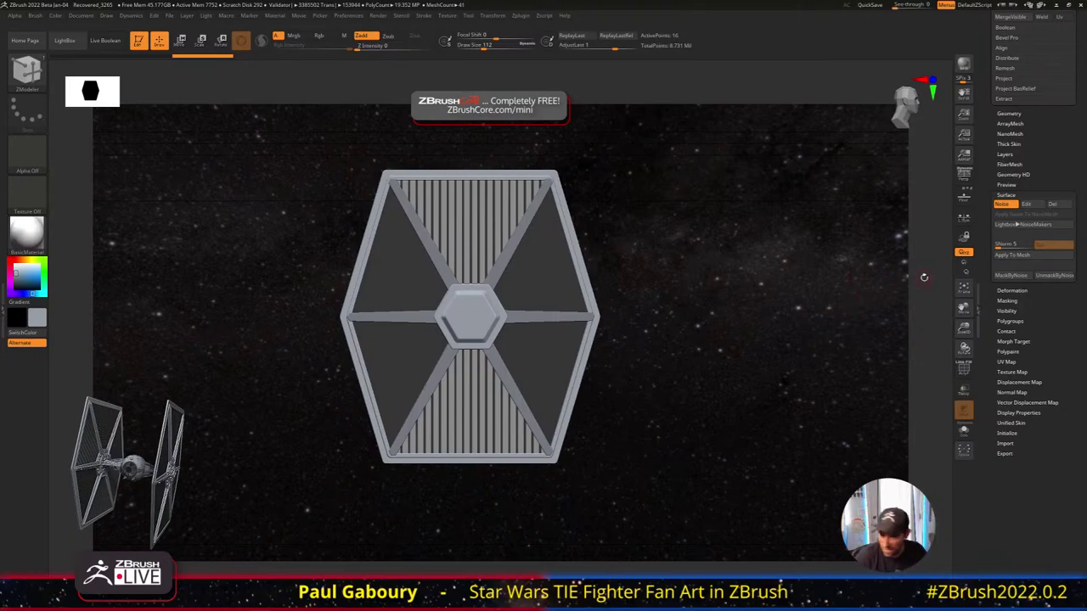
click(1026, 205)
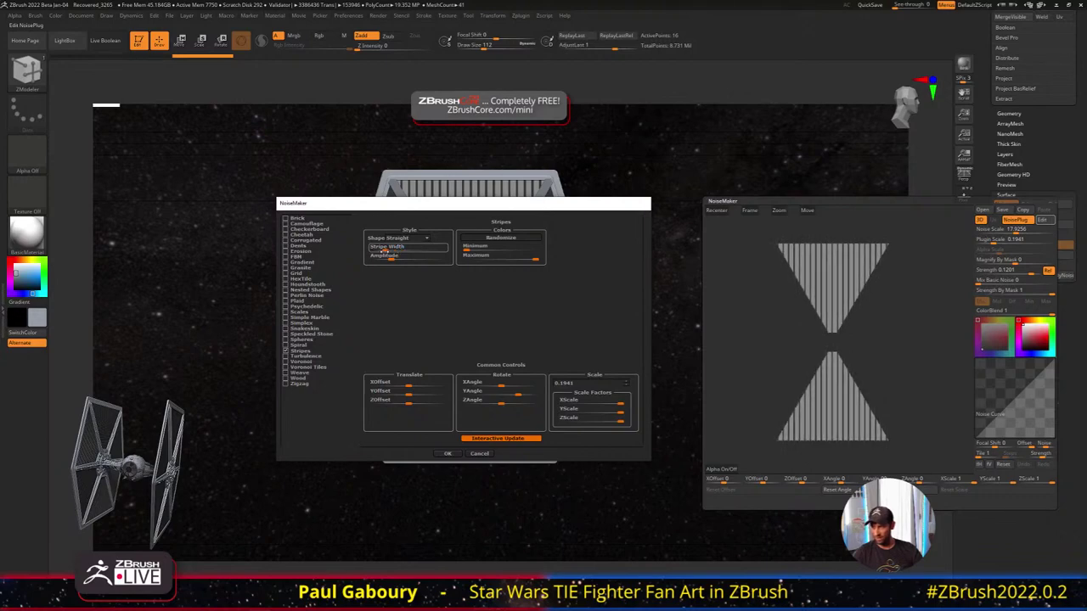
click(447, 453)
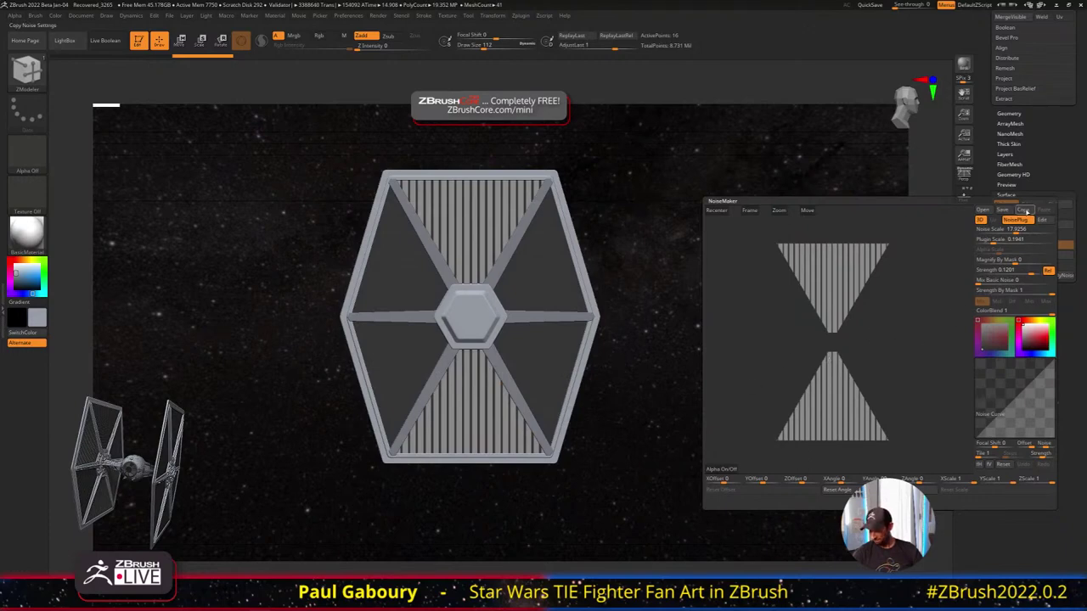
click(1023, 210)
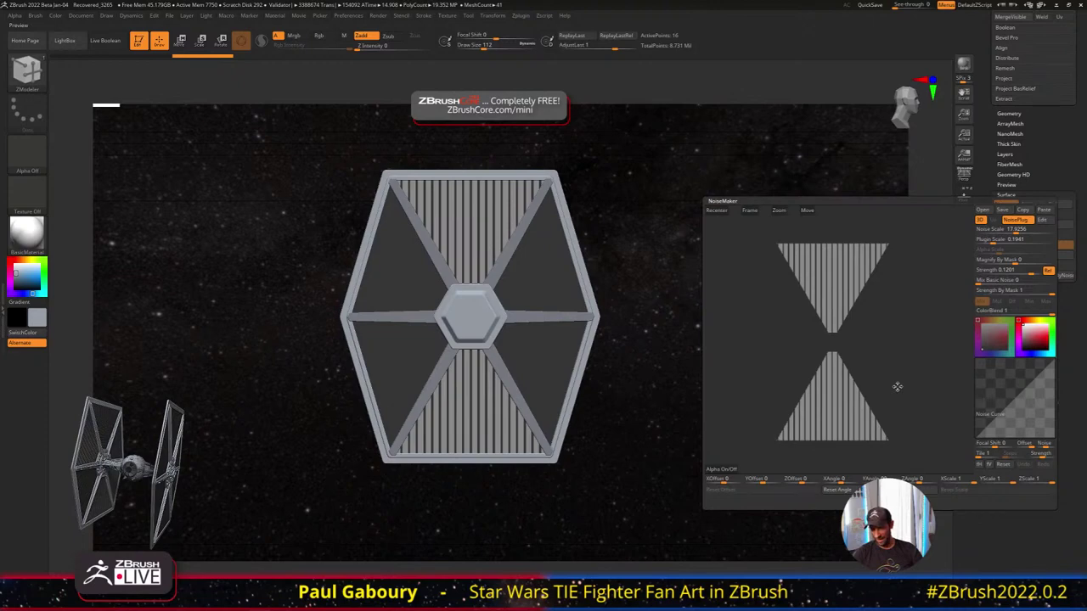
click(793, 497)
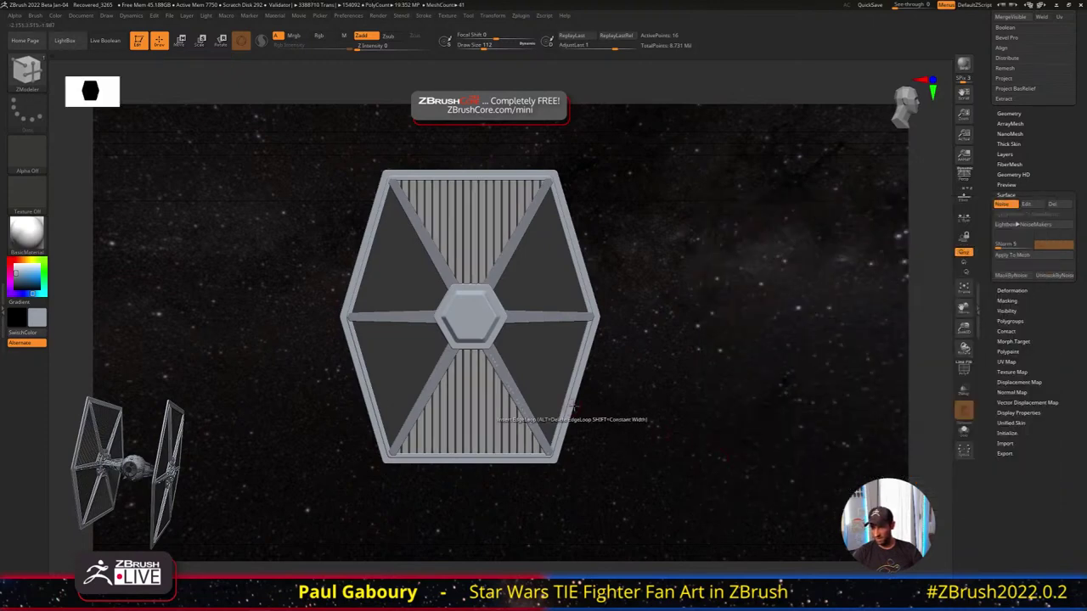
Select the ULeft_LRight panel pair with PolyFrame on, enable surface noise on it, and paste the copied stripe settings
alt+click(568, 391)
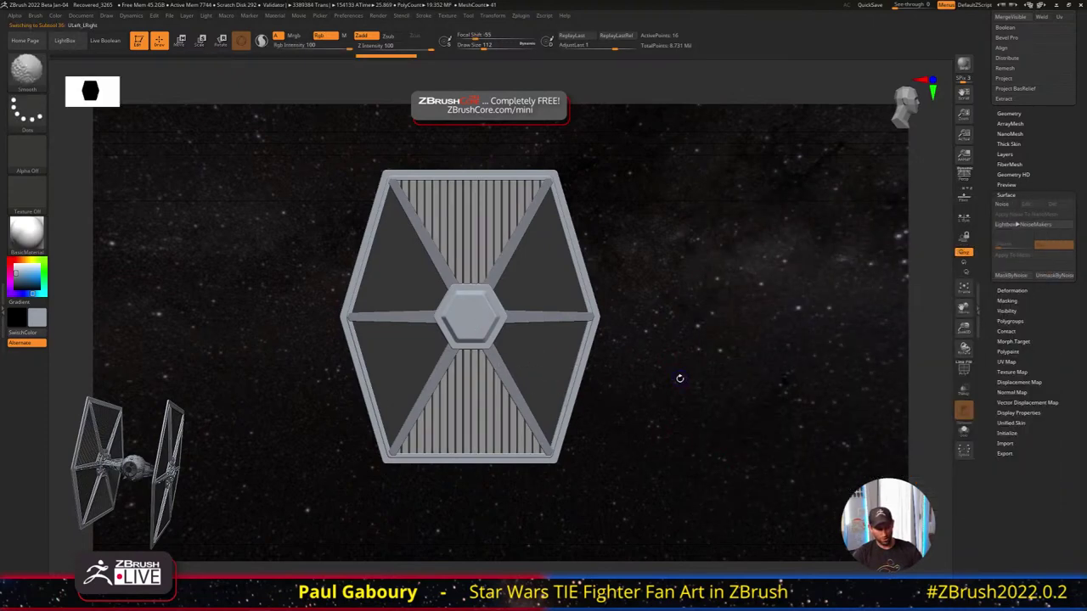
key(shift+f)
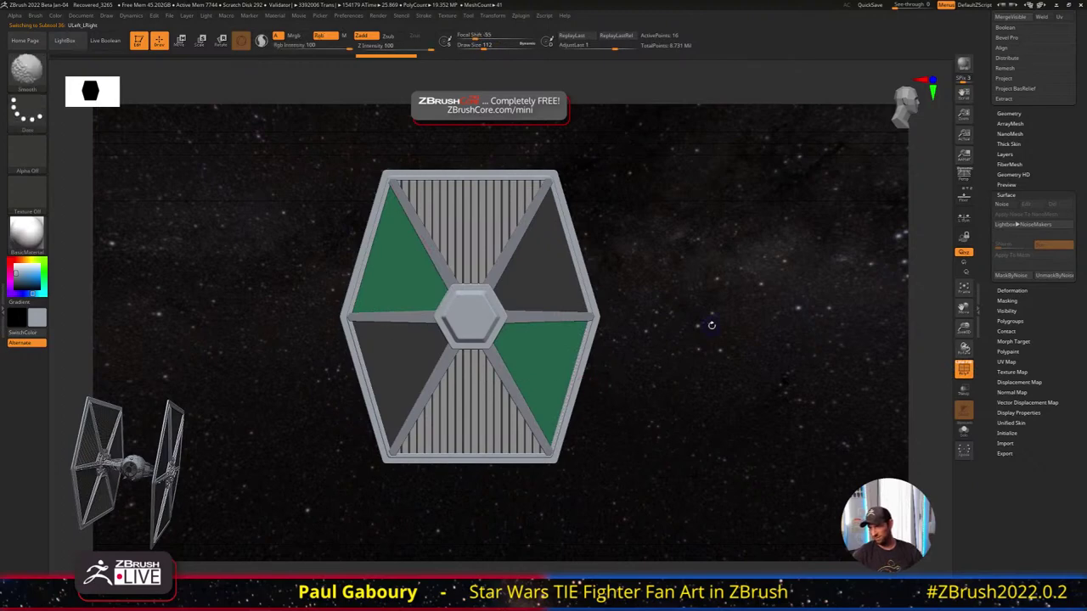
key(shift+f)
key(shift+f)
click(1003, 206)
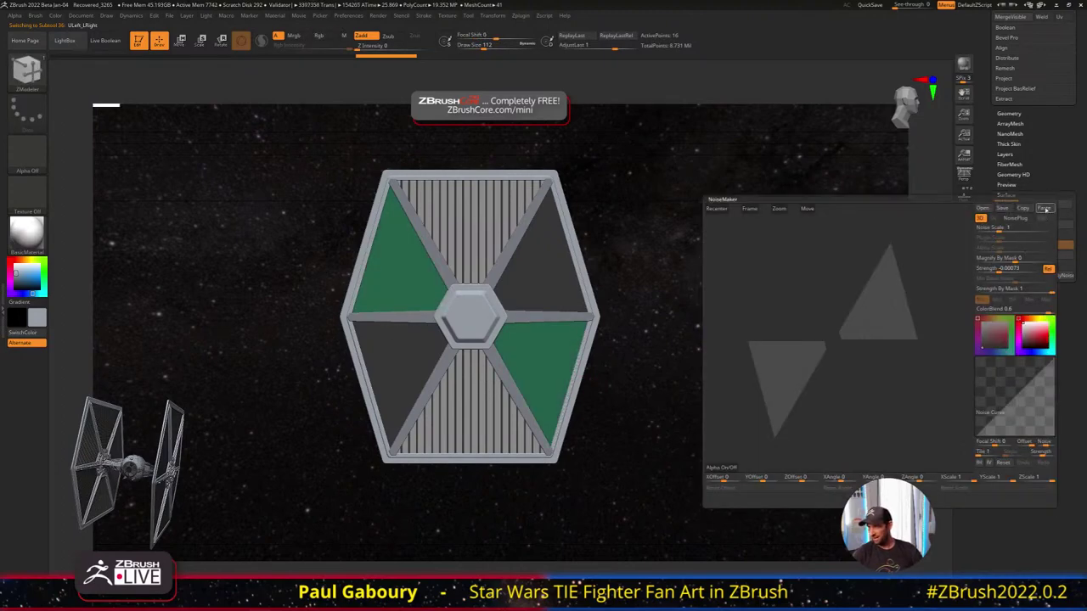
click(1044, 208)
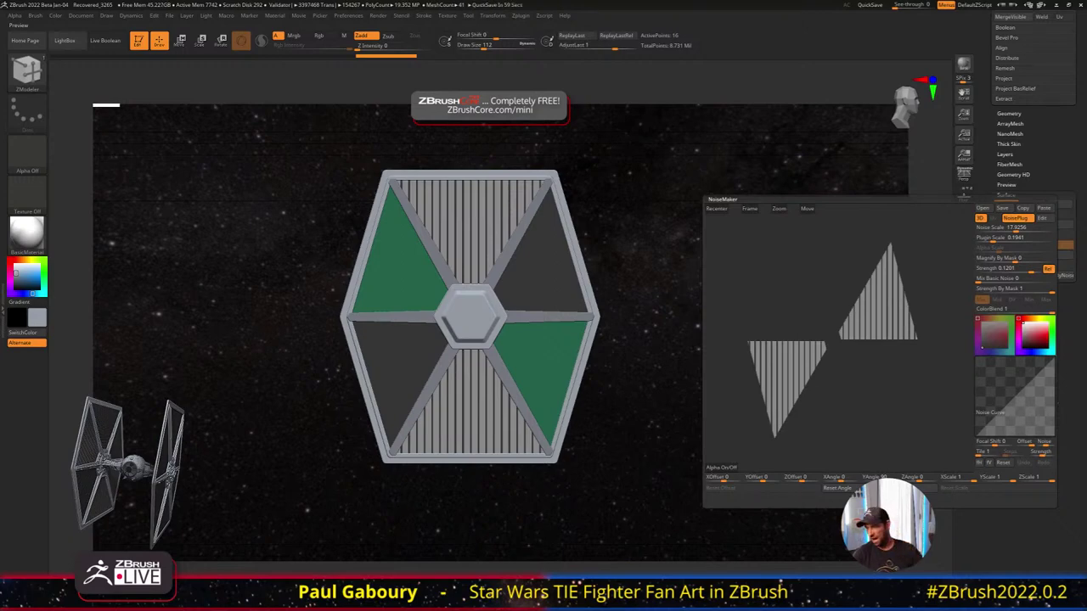
Try YAngle values of 45 and 0 on the pasted stripes, and return YAngle to 90
drag(880, 477, 880, 479)
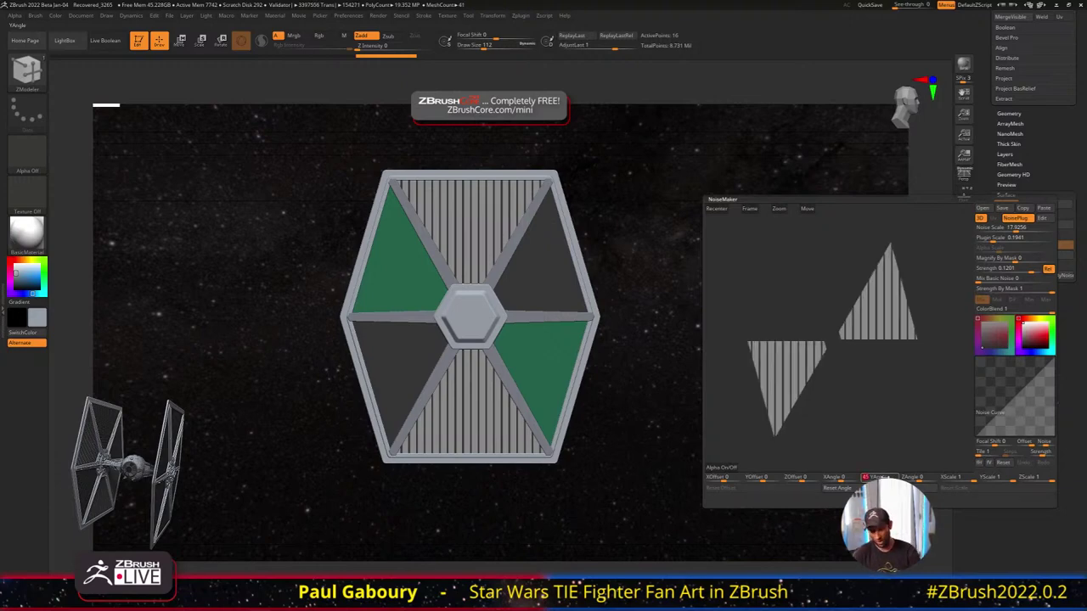
text(0)
key(Return)
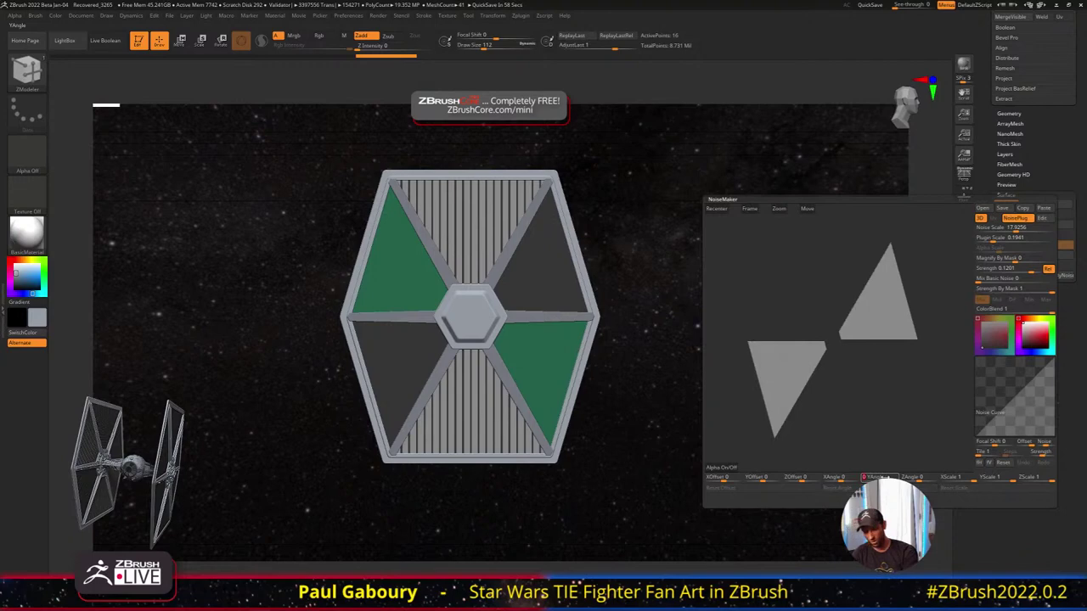
text(90)
key(Return)
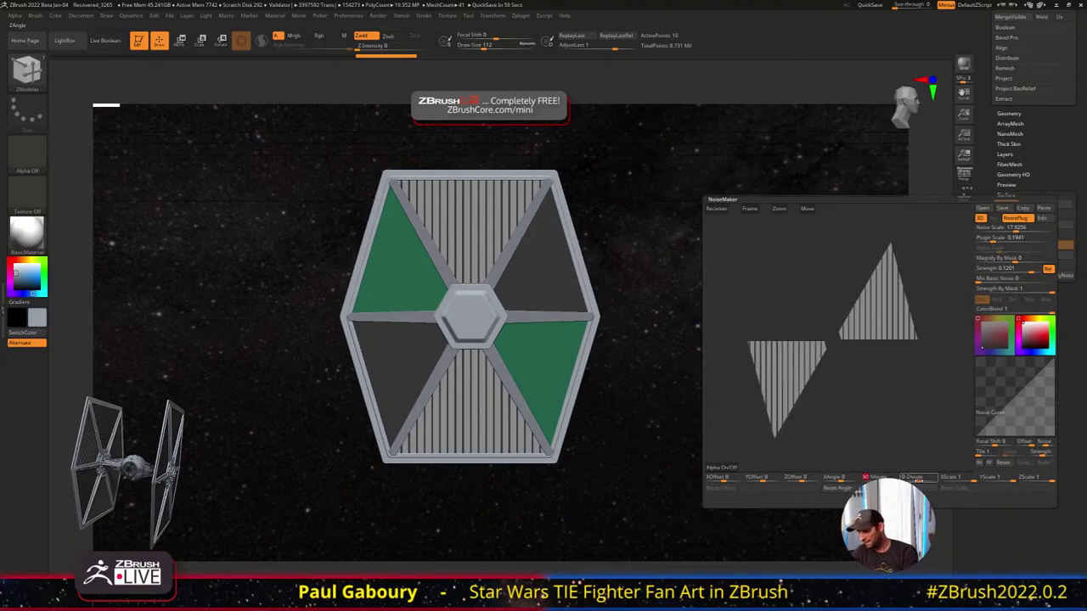
Slant the stripes diagonally by setting ZAngle to -45, copy these noise settings, and accept the noise
drag(919, 481, 915, 481)
click(914, 481)
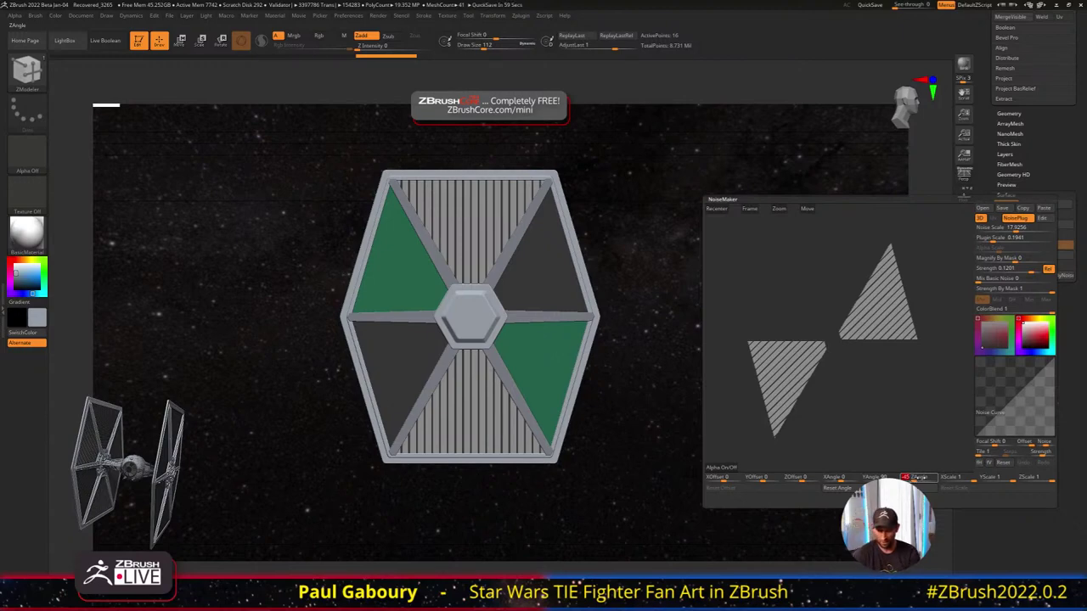
text(0)
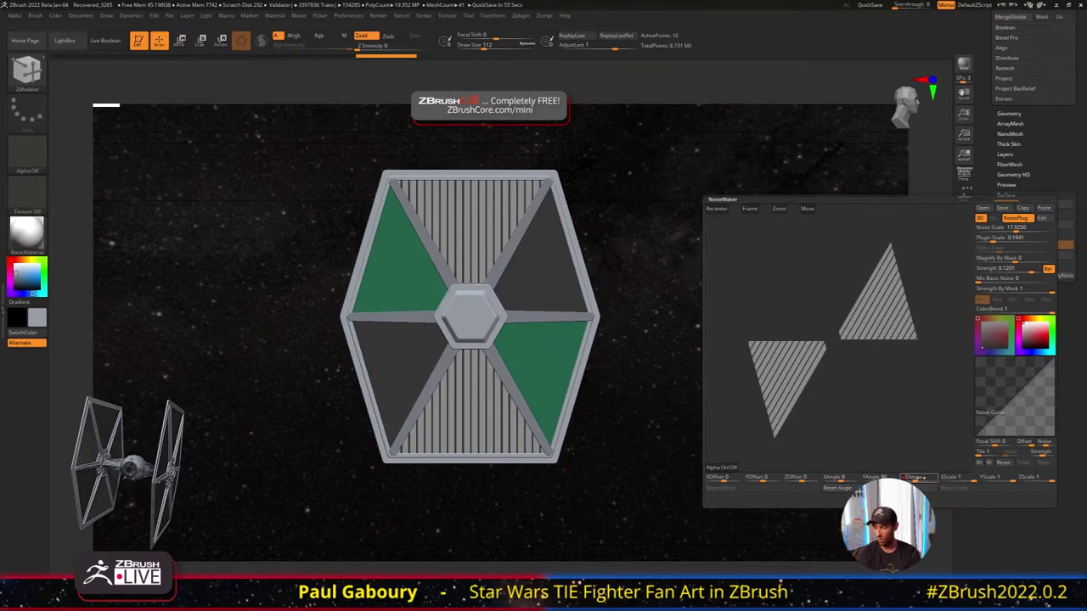
text(0)
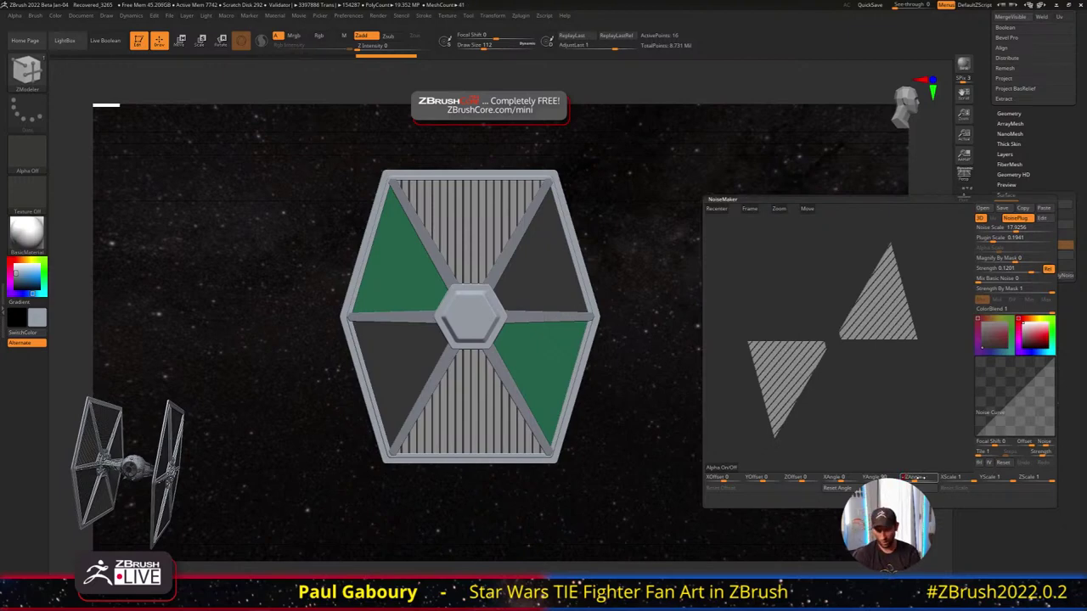
key(BackSpace)
text(5)
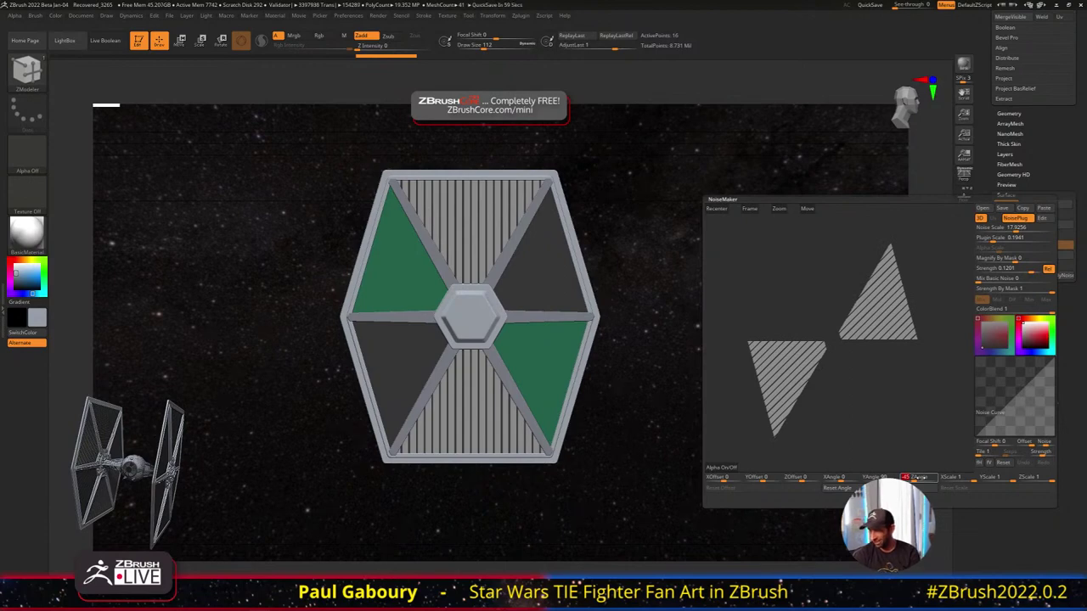
key(Return)
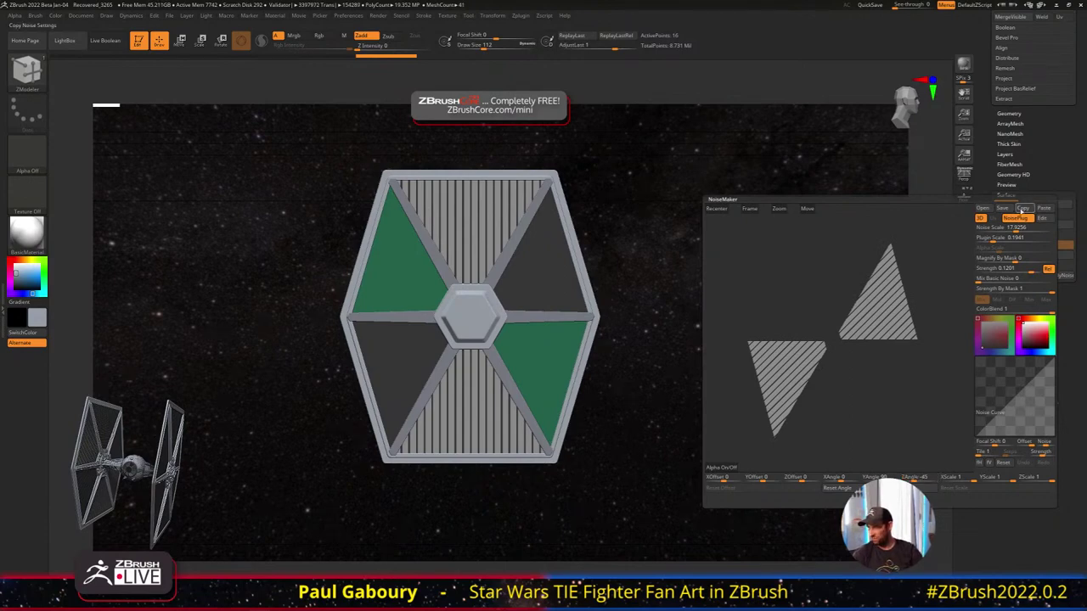
click(721, 498)
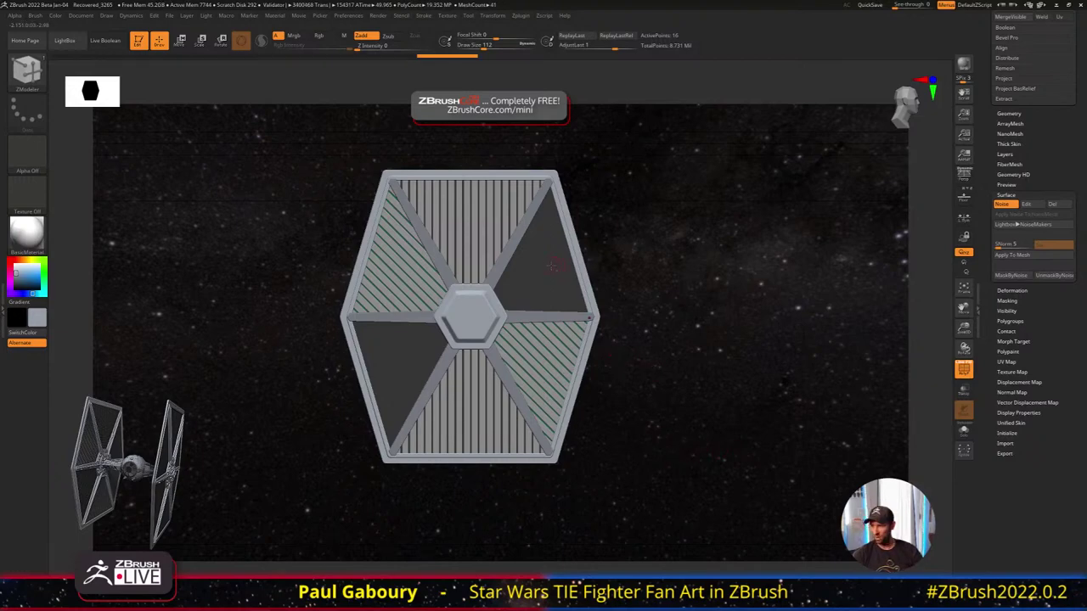
Apply the copied stripe noise to the URight_LLeft panel pair with ZAngle set to 45, and accept it
alt+click(550, 265)
click(1005, 207)
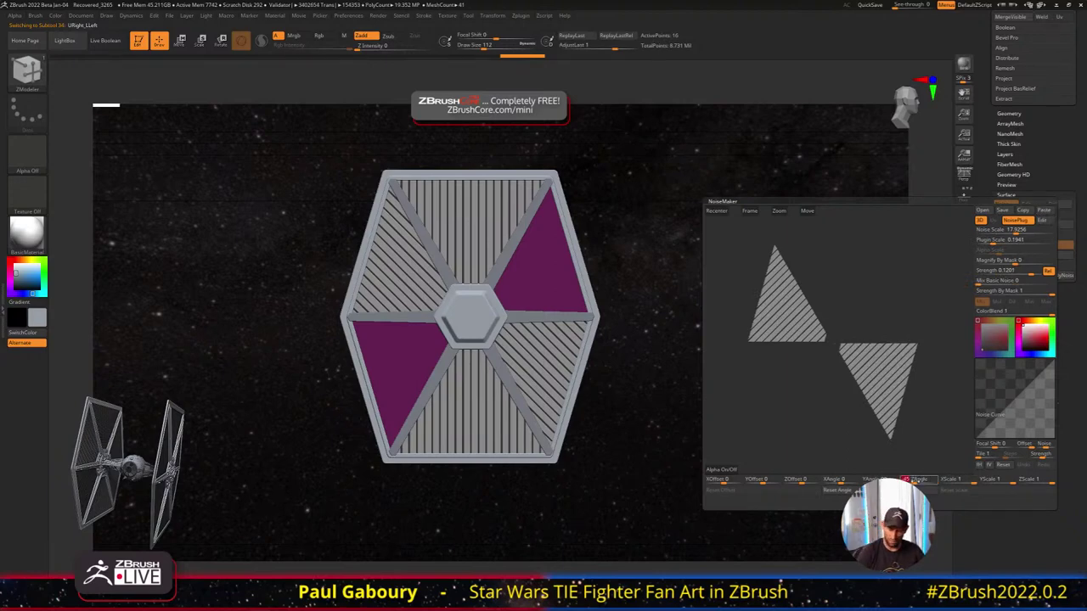
text(45)
key(Return)
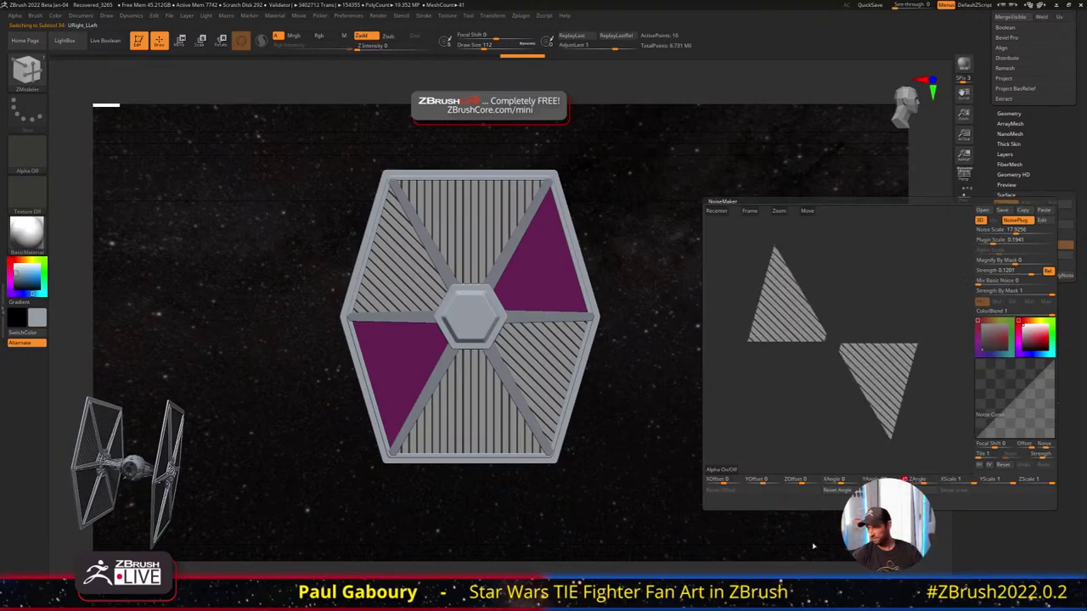
click(761, 498)
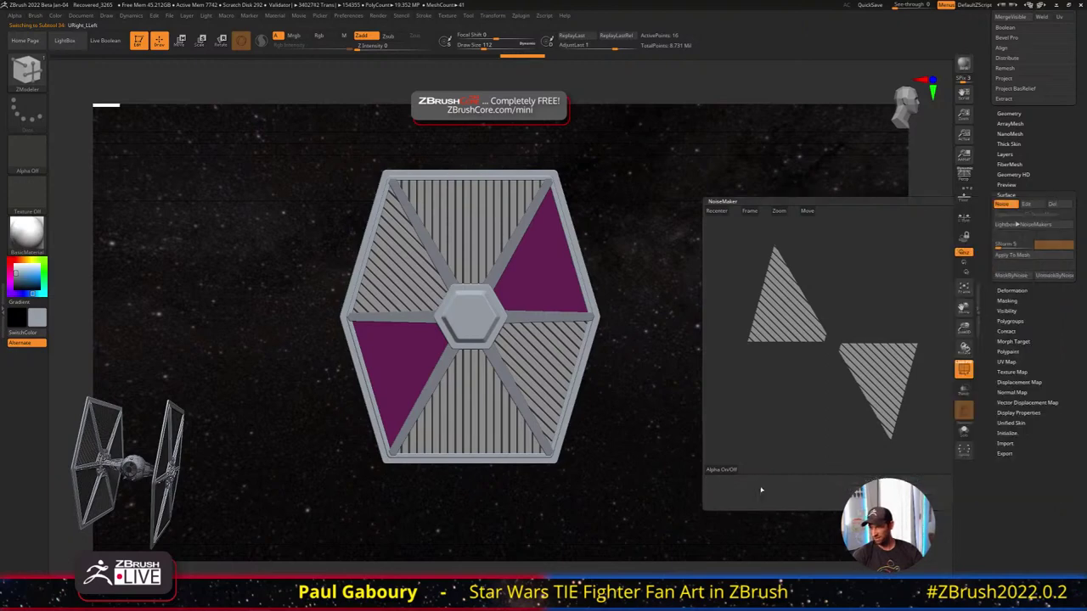
Turn off PolyFrame, enable Live Boolean, and examine the six striped wing panels from the front and at an angle
ctrl+right_drag(675, 399, 651, 401)
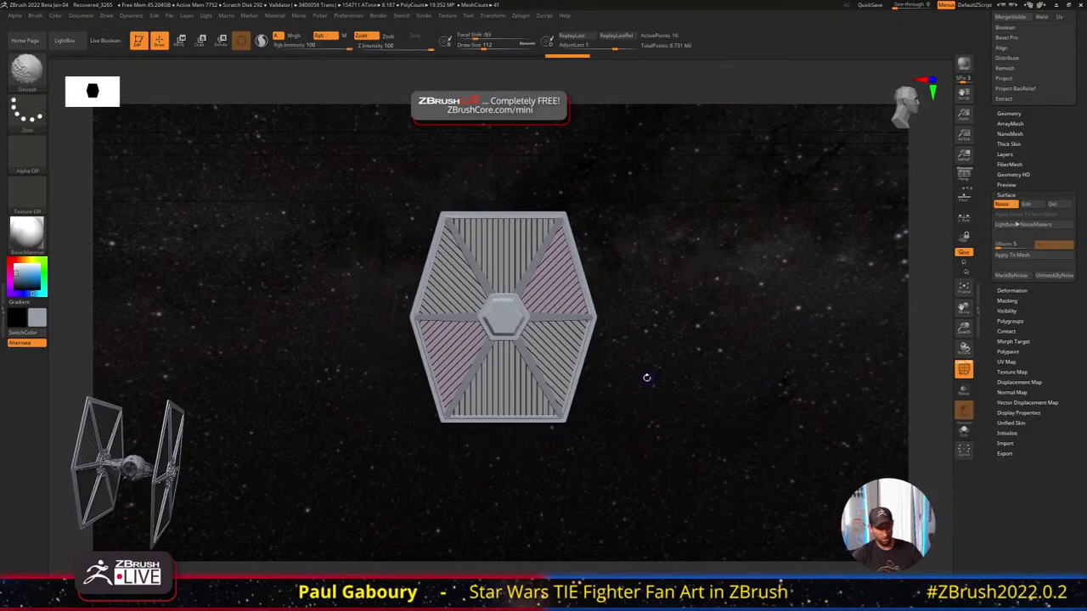
key(shift+f)
drag(647, 377, 606, 303)
click(106, 40)
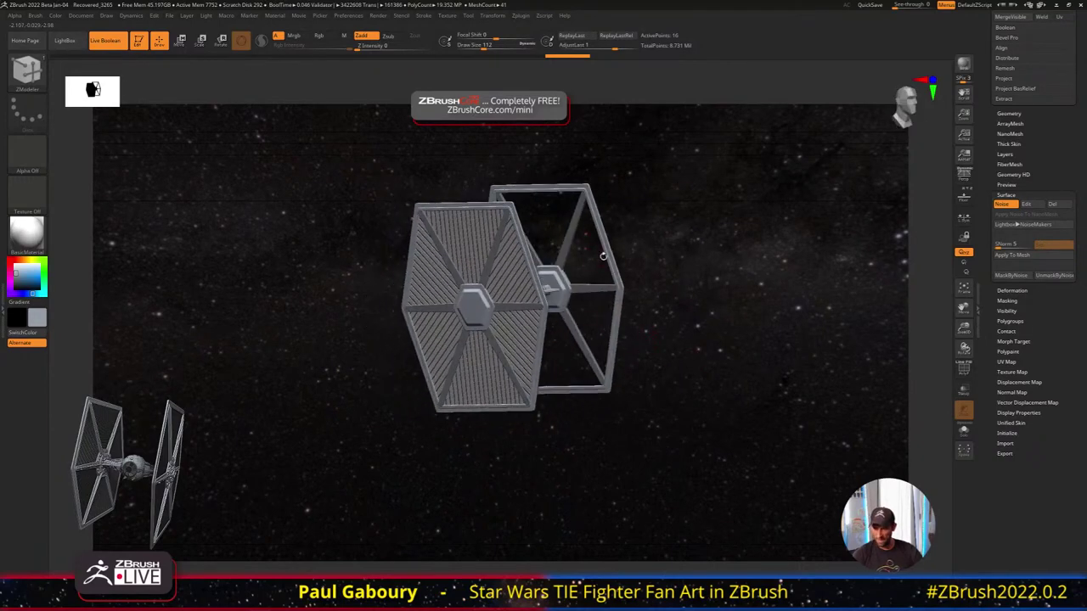
key(shift)
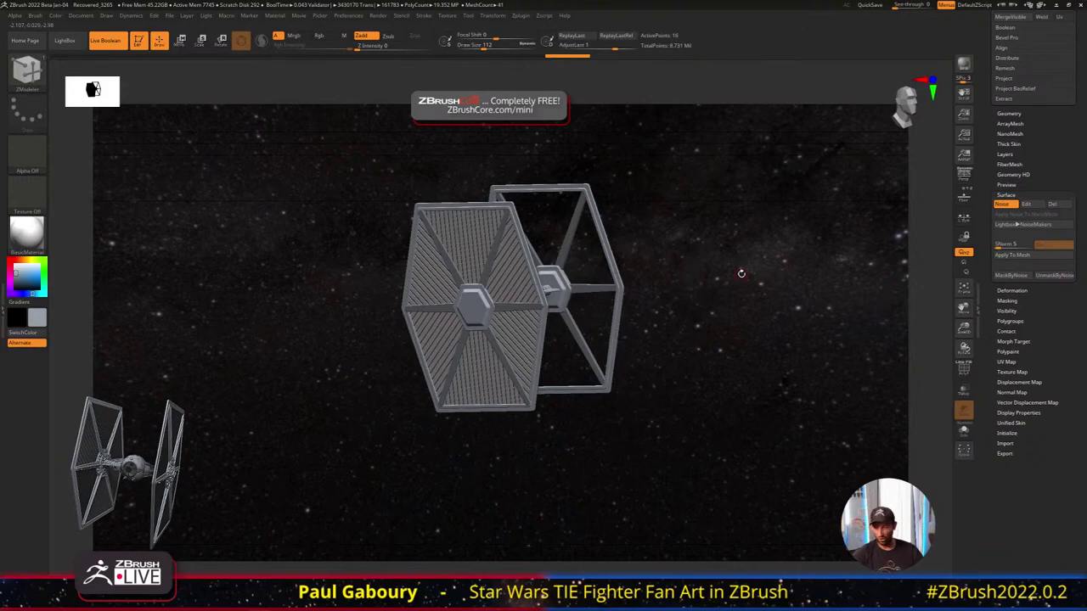
drag(741, 274, 704, 342)
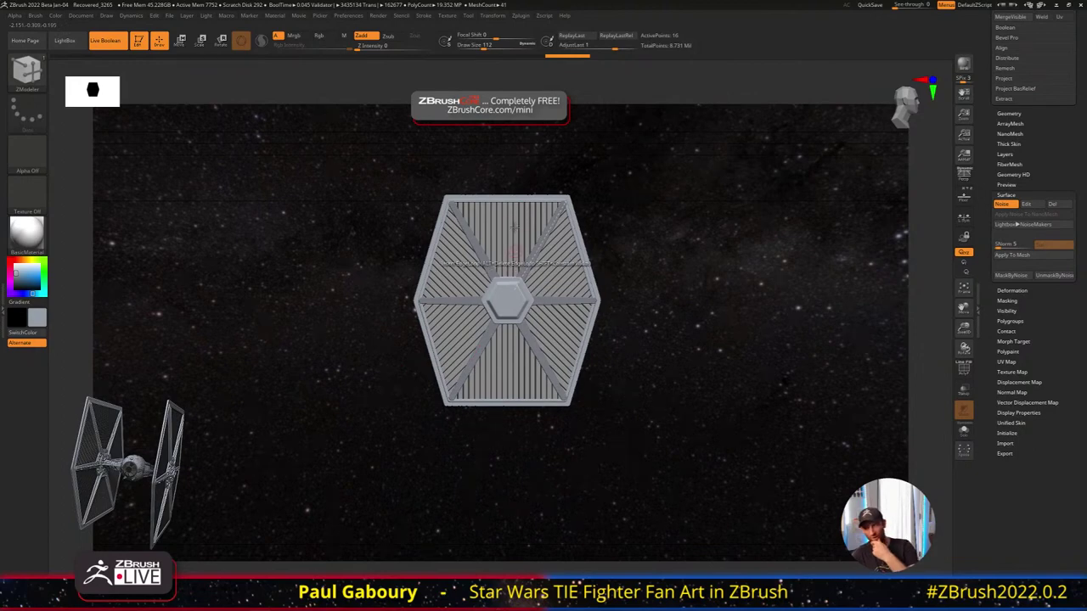
drag(700, 331, 662, 316)
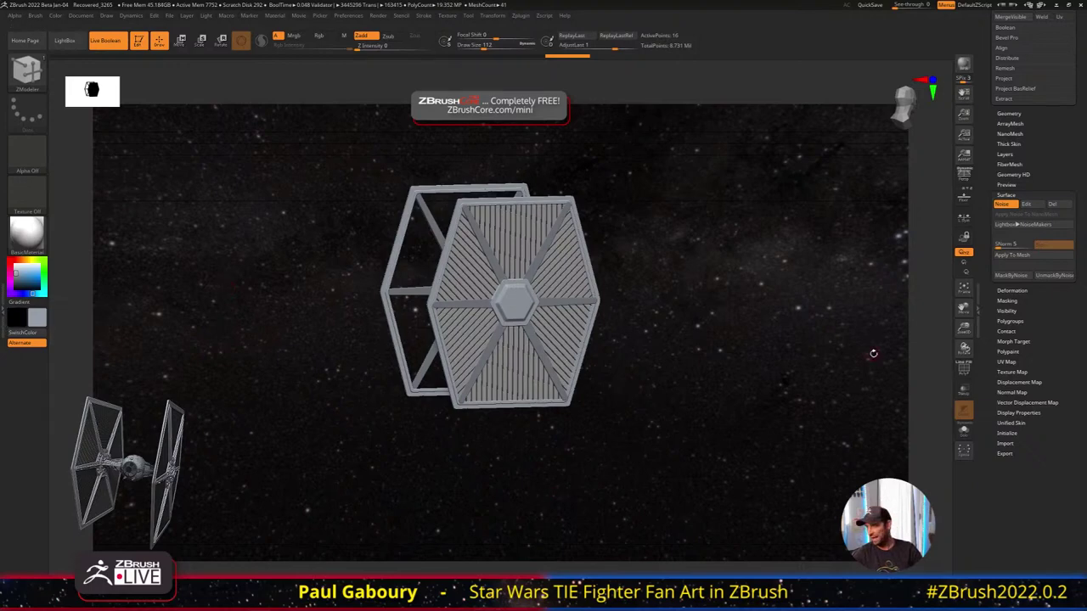
Switch to the detailed Main Rear1_2 fighter tool, set Draw Size to 54, and examine its wing panel pattern up close
drag(1074, 151, 1071, 295)
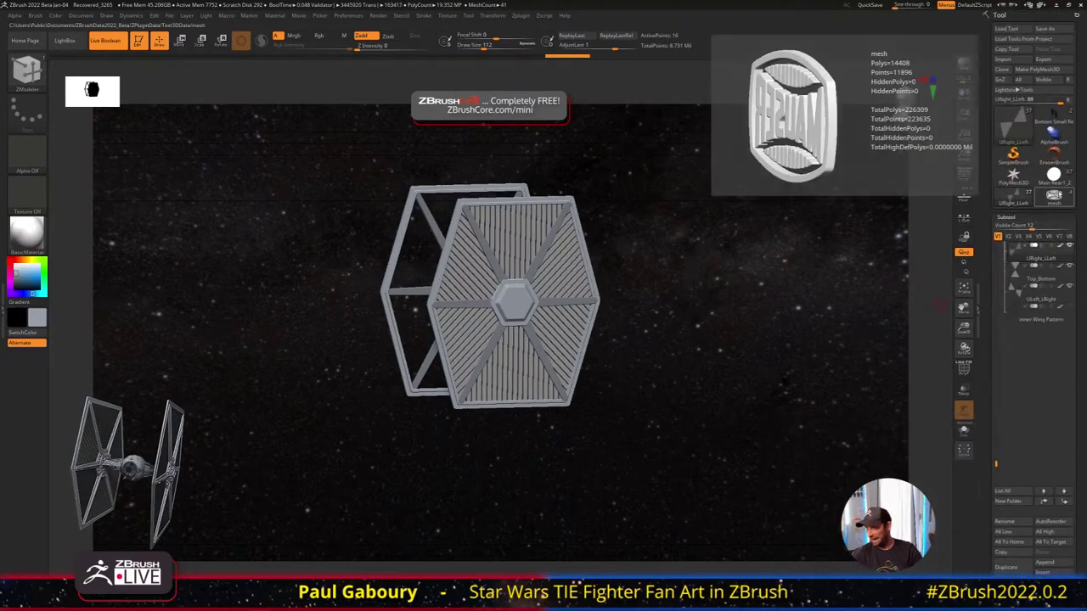
mouse_move(1054, 175)
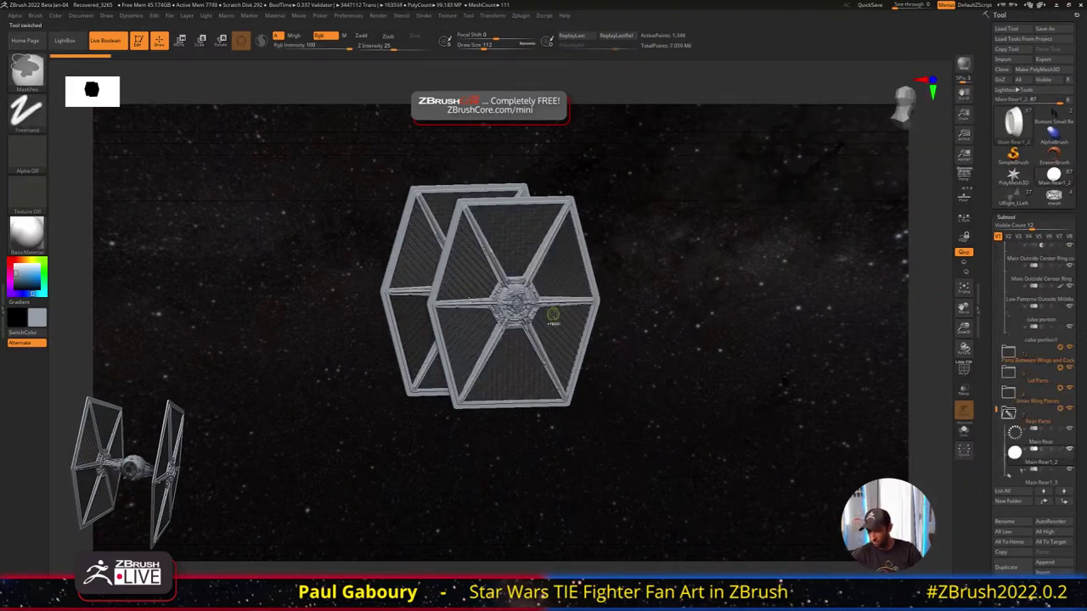
mouse_move(553, 316)
ctrl+right_down()
mouse_move(655, 374)
mouse_move(469, 255)
mouse_move(690, 386)
ctrl+right_up()
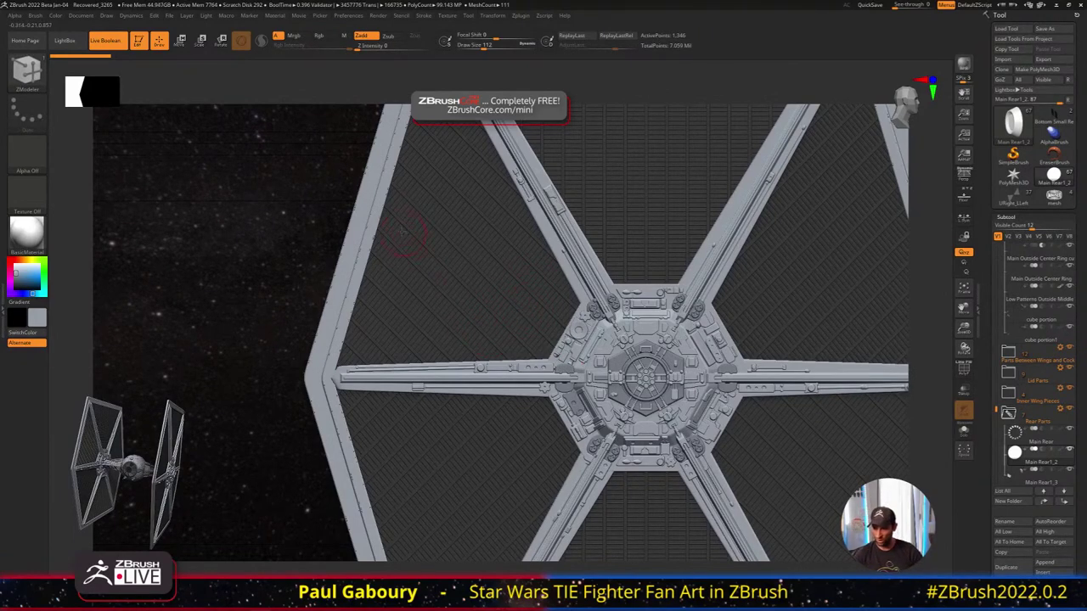
key(s)
click(466, 296)
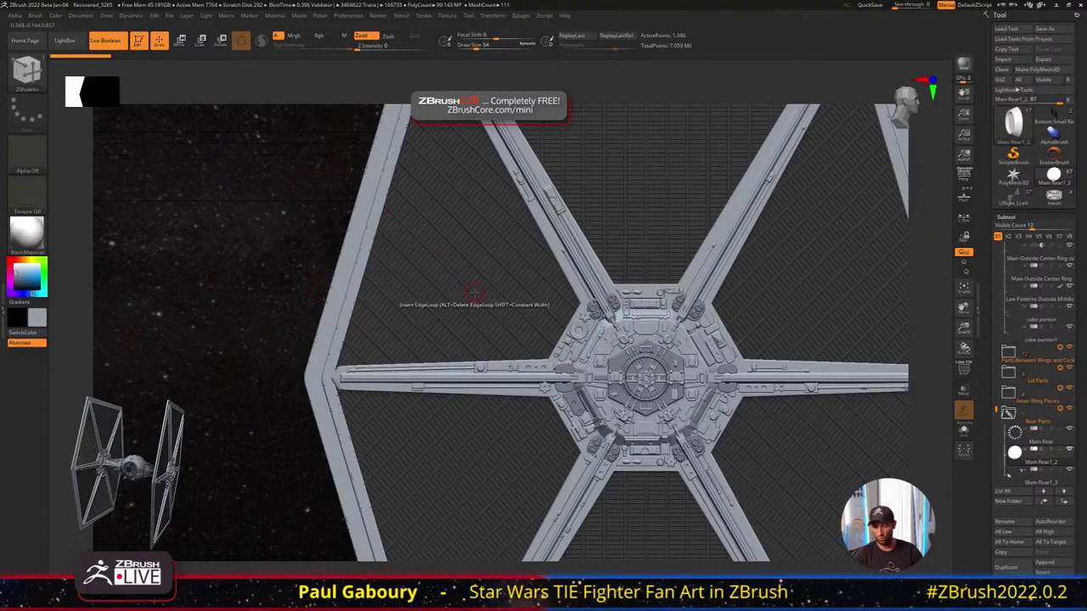
key(ctrl)
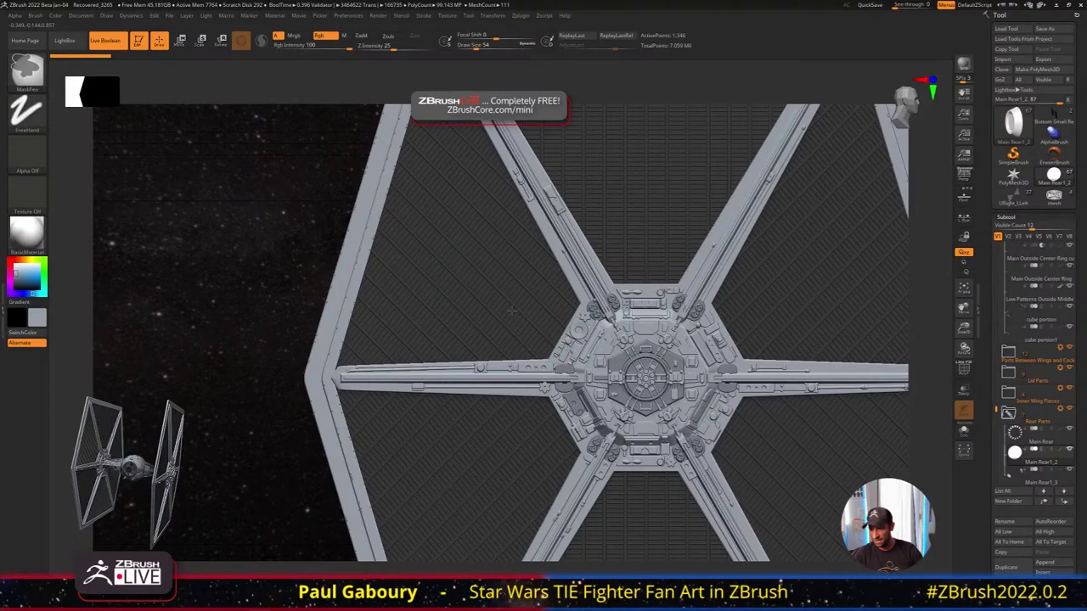
ctrl+right_drag(512, 310, 490, 300)
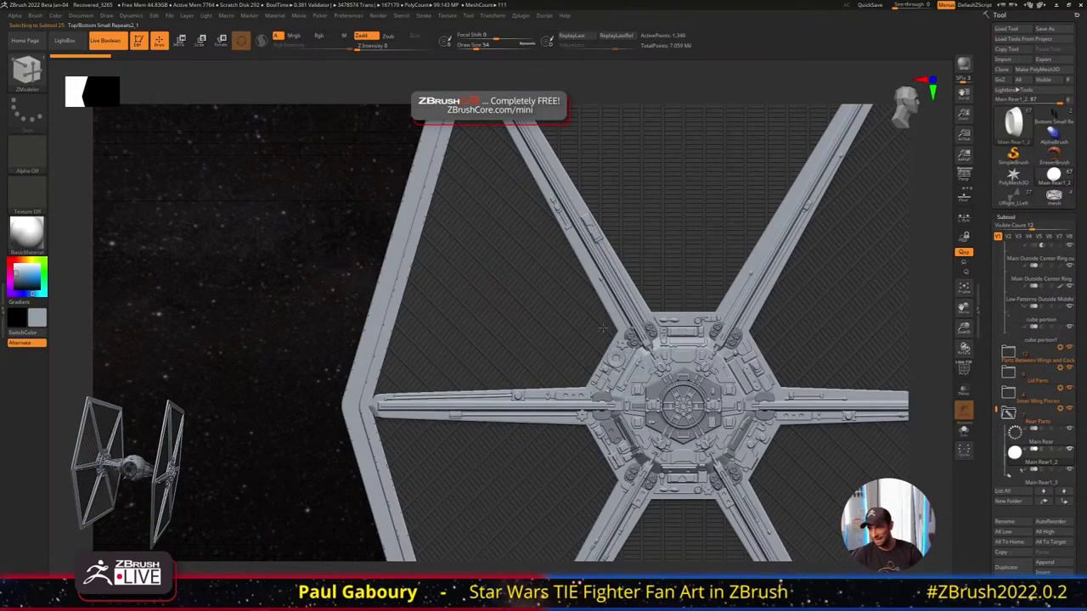
Isolate the small repeating strips subtool behind the wing panel with PolyFrame on, and examine its strips with the ZModeler brush active
alt+click(503, 301)
key(shift+f)
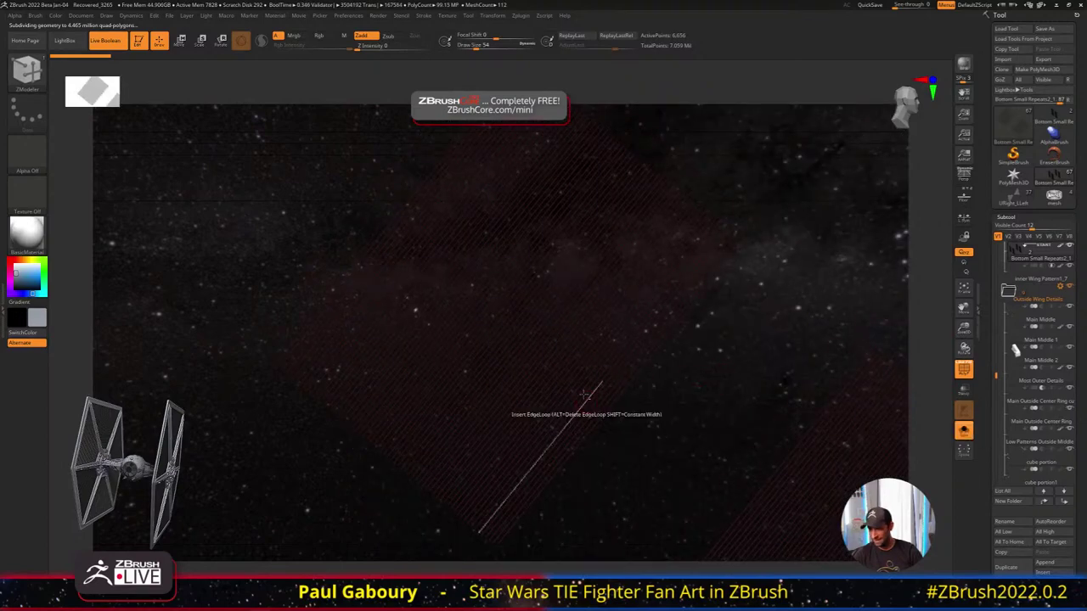
ctrl+right_drag(586, 408, 725, 383)
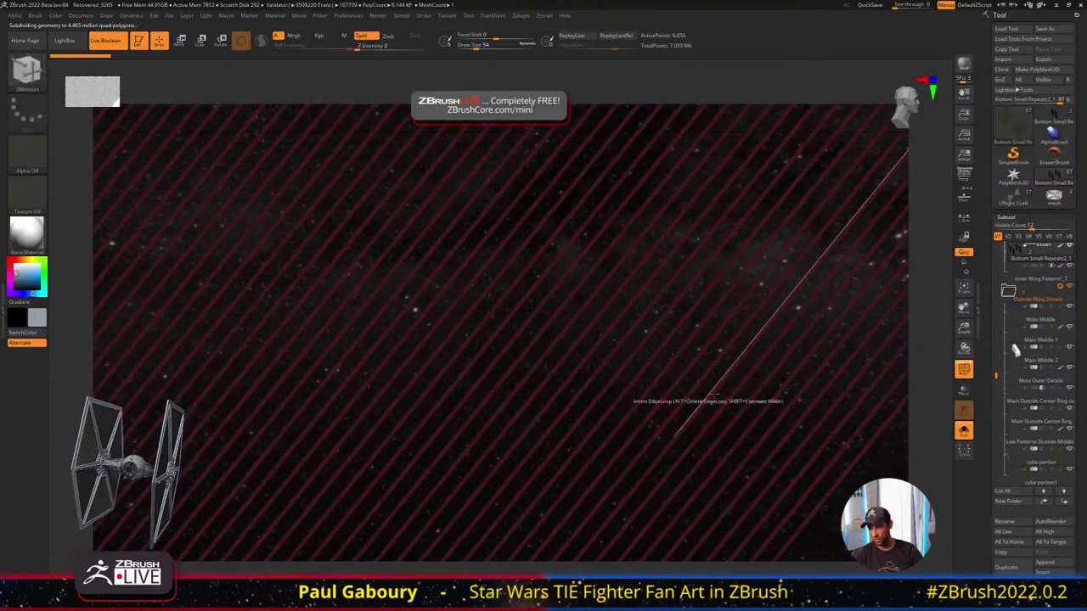
ctrl+right_drag(753, 457, 701, 429)
key(b)
key(z)
key(m)
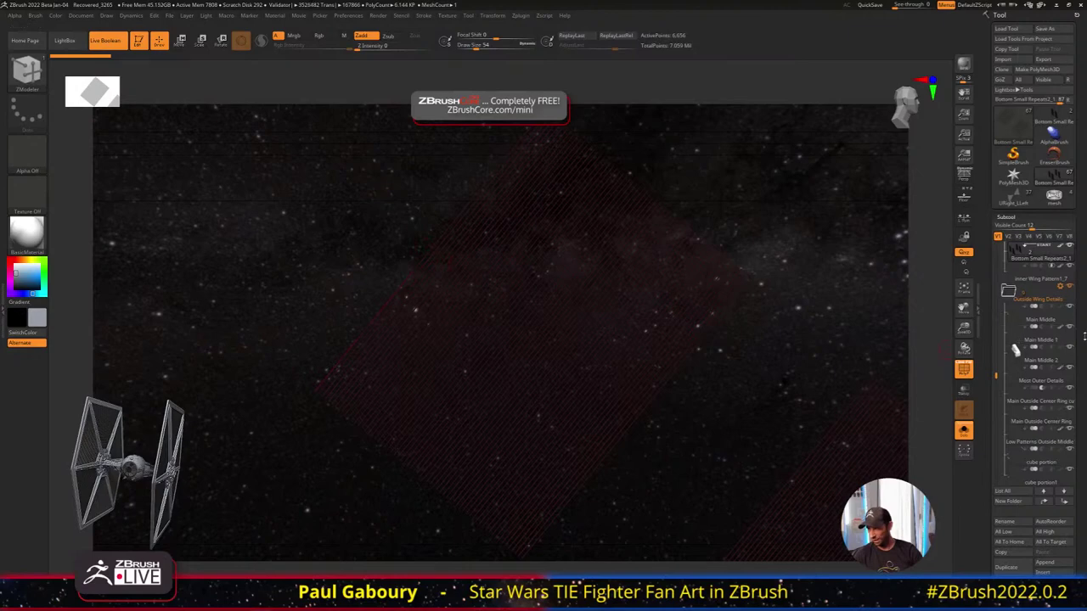
Group the isolated small strips into a single polygroup and turn off the starfield background
drag(997, 374, 996, 357)
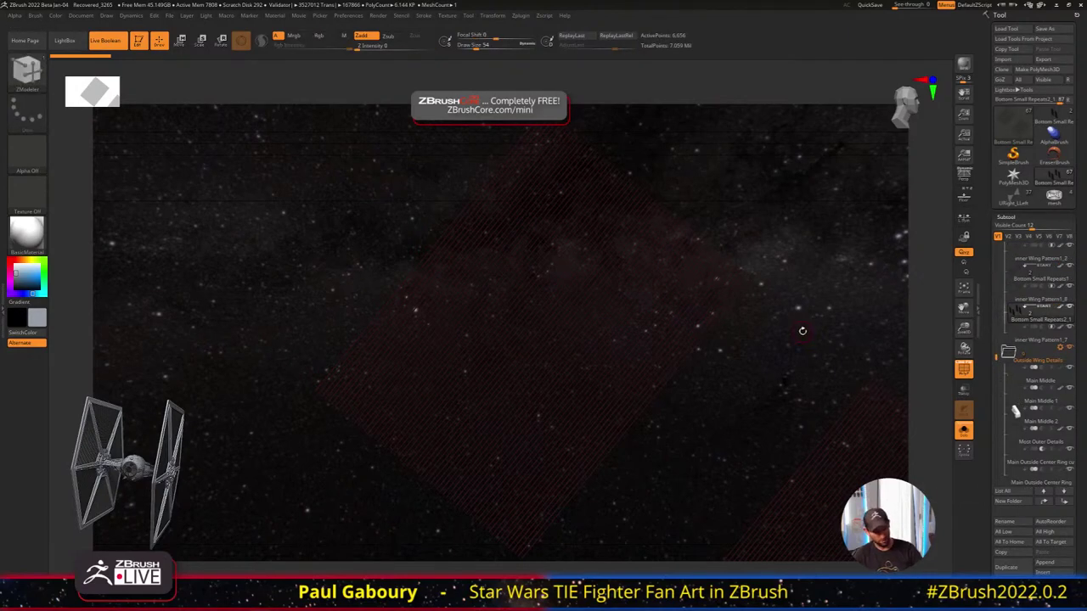
key(ctrl+w)
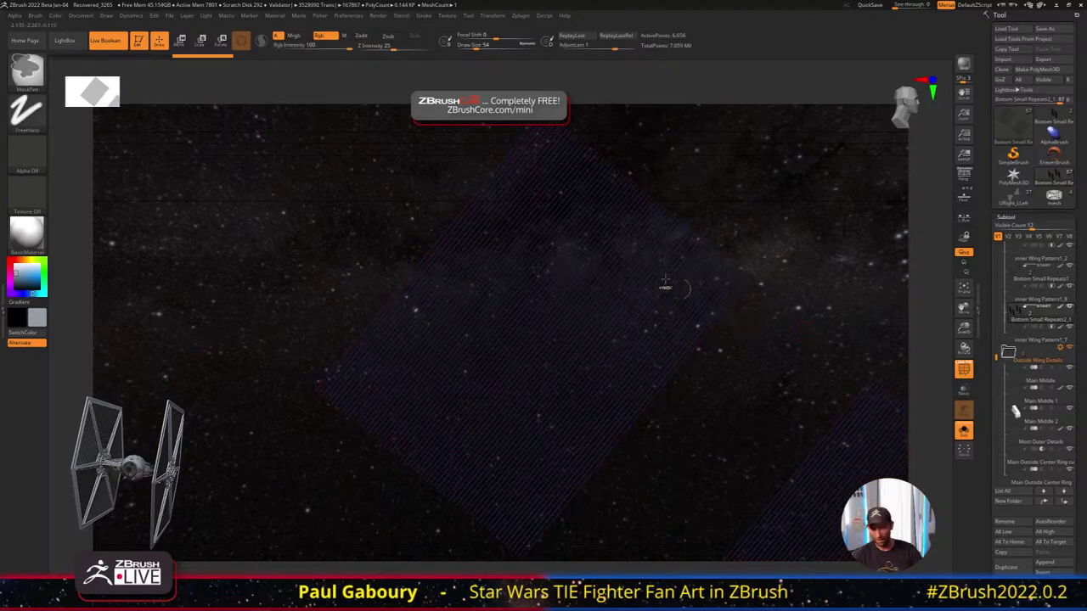
click(170, 15)
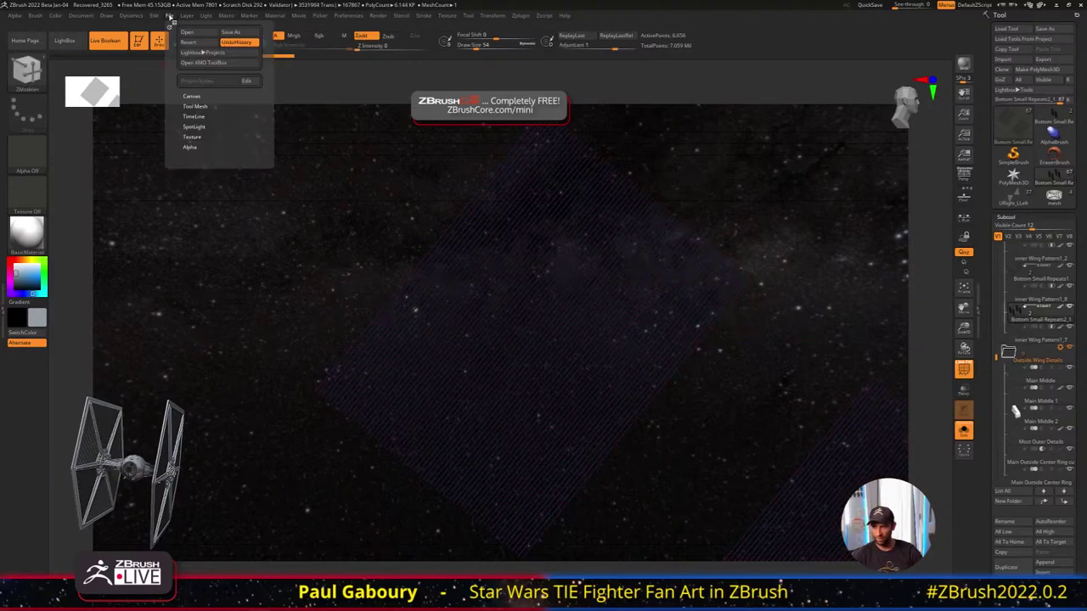
mouse_move(207, 17)
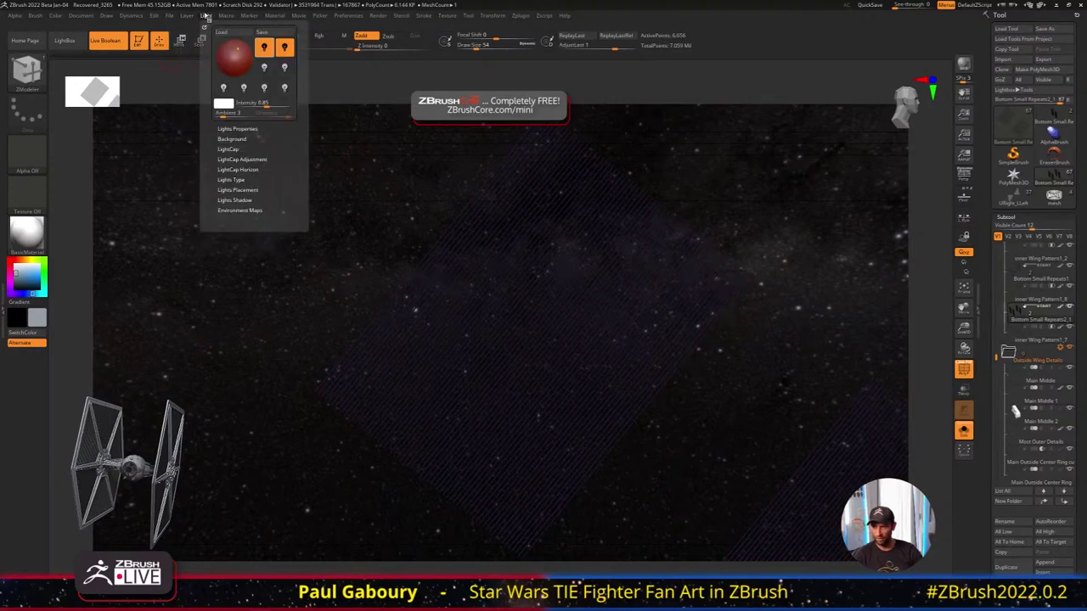
click(227, 139)
click(224, 149)
Set the active color to white and examine the small strips up close and from an angle
ctrl+right_drag(319, 257, 253, 301)
drag(17, 272, 7, 258)
click(472, 319)
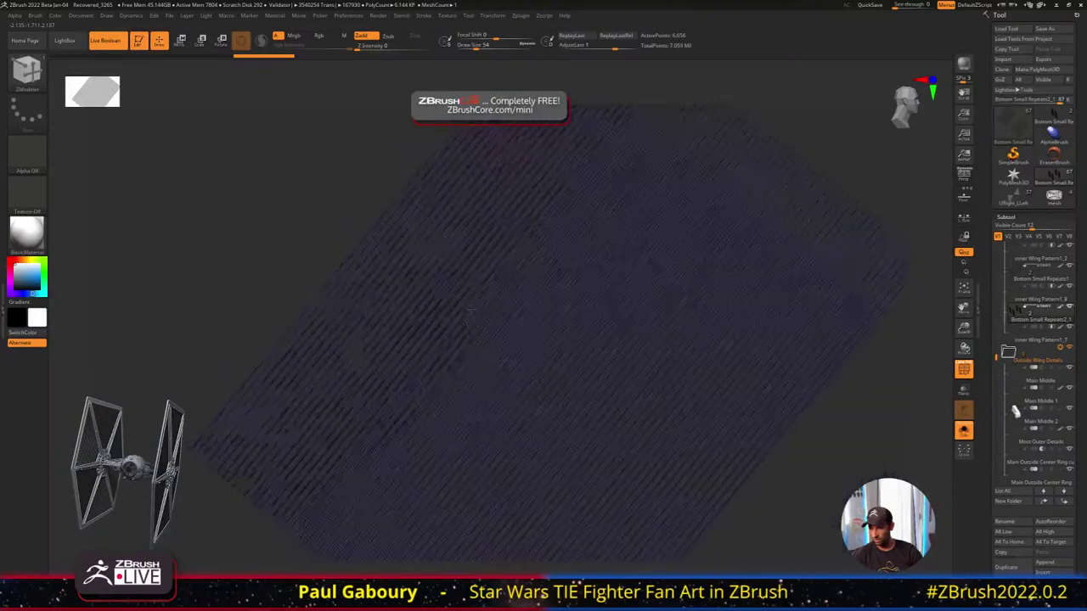
right_drag(402, 308, 410, 291)
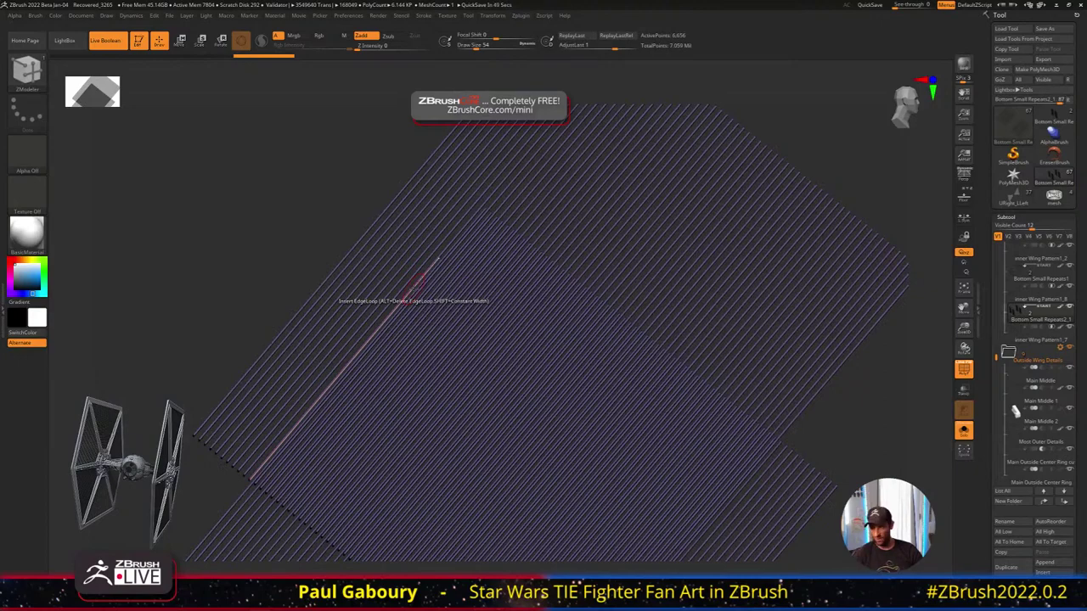
mouse_move(679, 375)
ctrl+right_down()
mouse_move(650, 372)
mouse_move(527, 310)
ctrl+right_up()
alt+right_drag(602, 340, 651, 338)
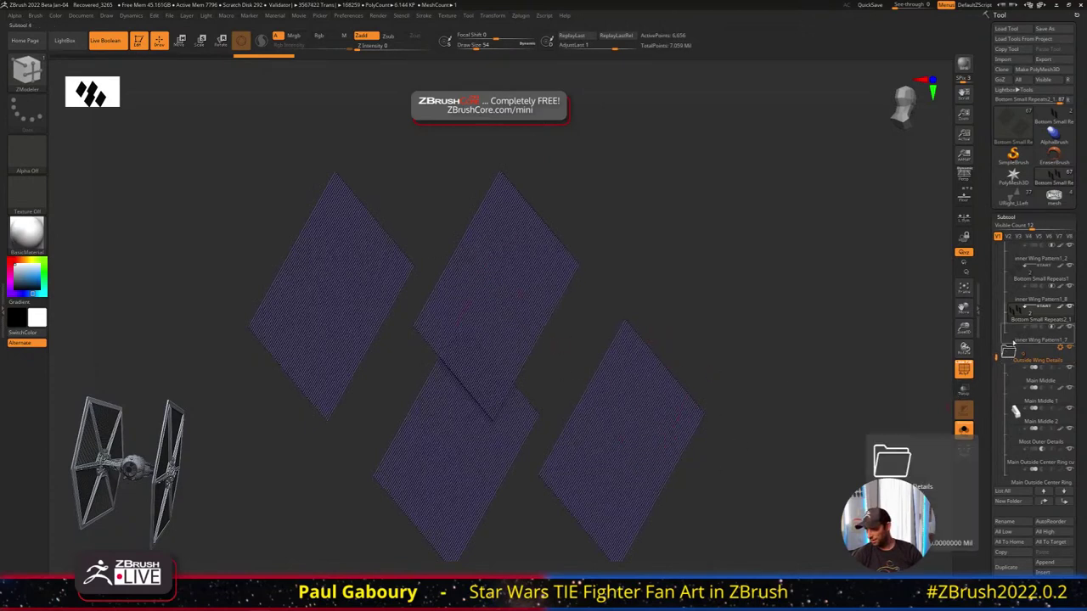
Examine the strips of the Bottom Small Repeats1 and Bottom Small Repeats subtools in turn, with PolyFrame turned off for the latter
mouse_move(1023, 338)
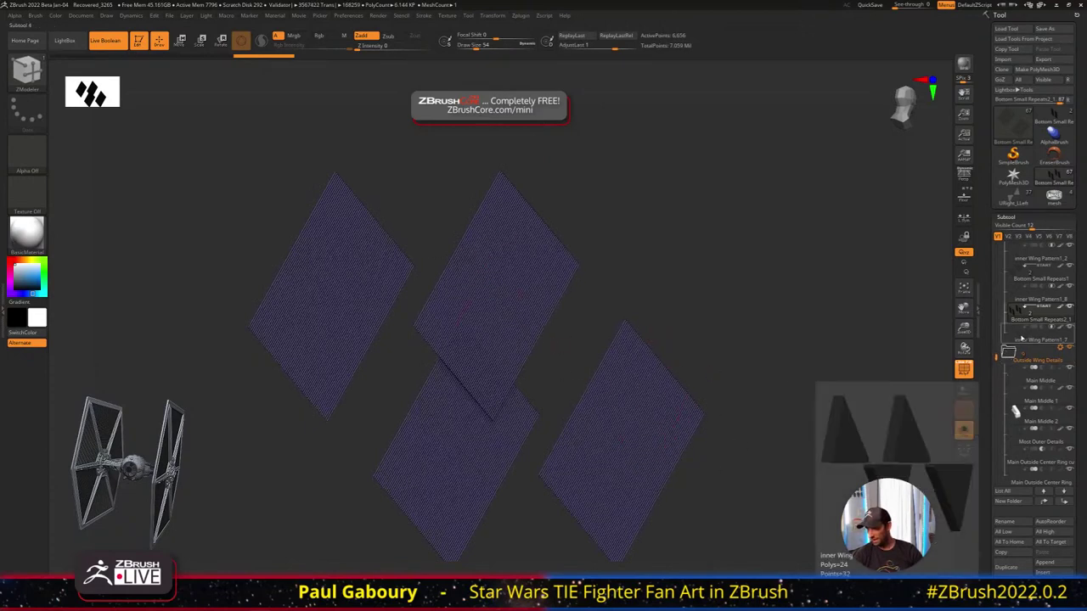
click(1017, 279)
drag(827, 354, 767, 339)
drag(996, 360, 996, 332)
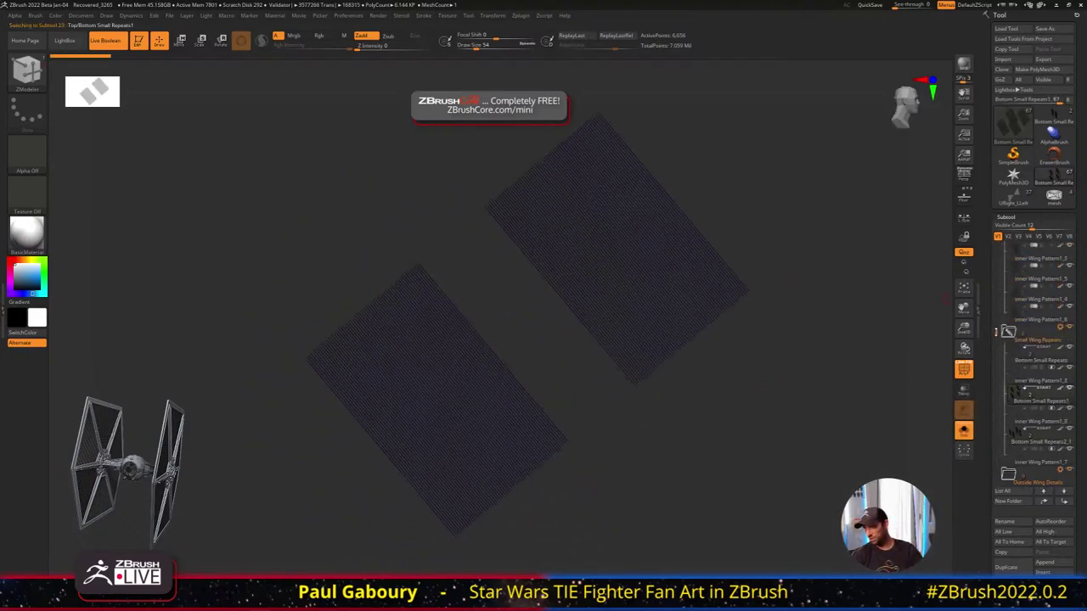
click(1021, 359)
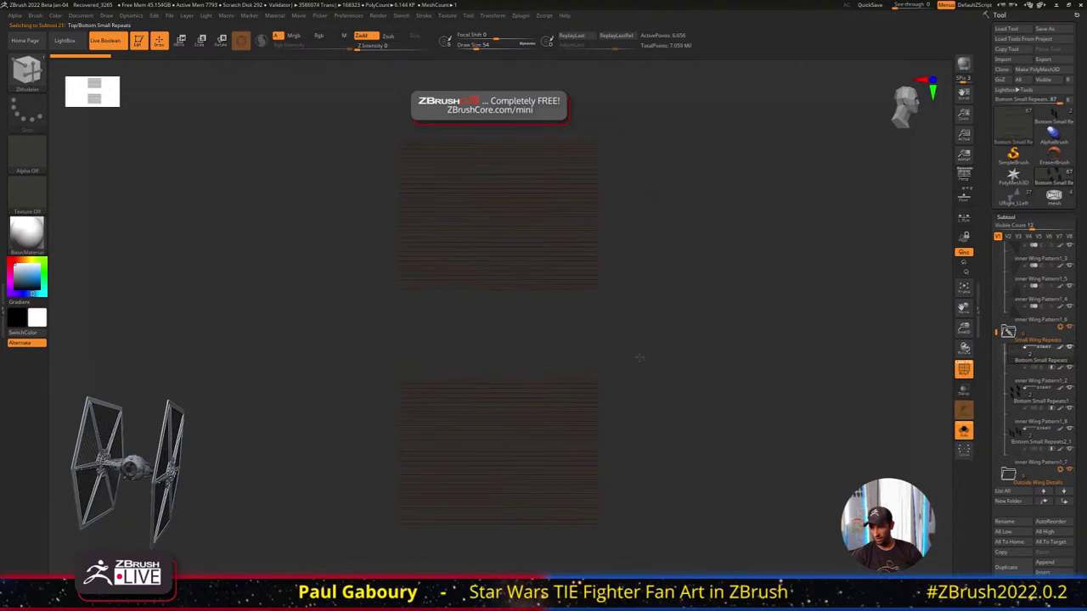
drag(645, 343, 845, 397)
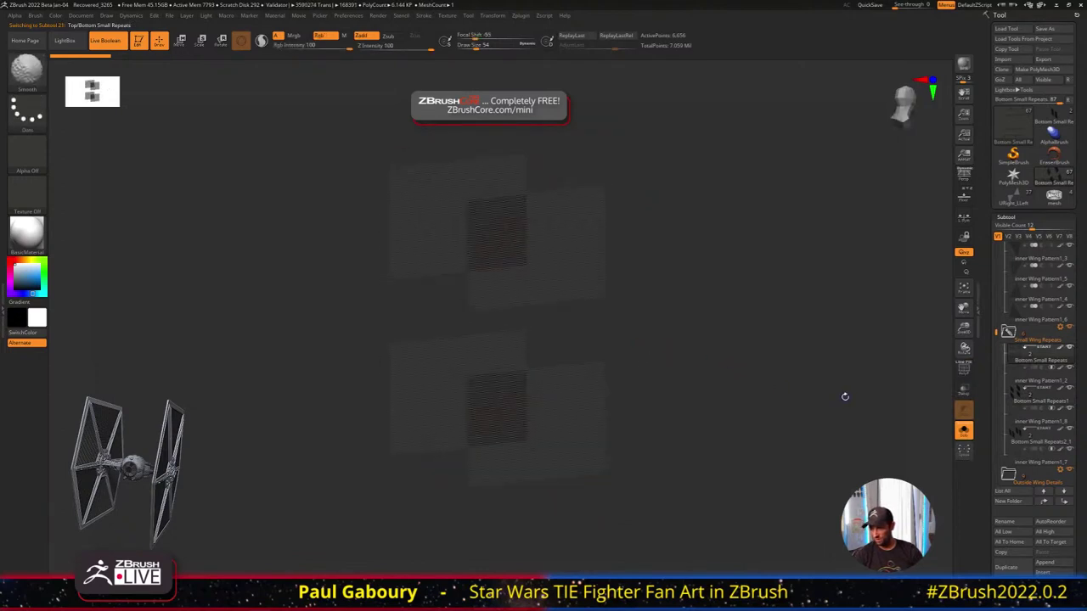
Turn off Solo to show the detailed wings from the side, and collapse the Rear Parts and Inner Wing Pieces subtool folders
click(964, 431)
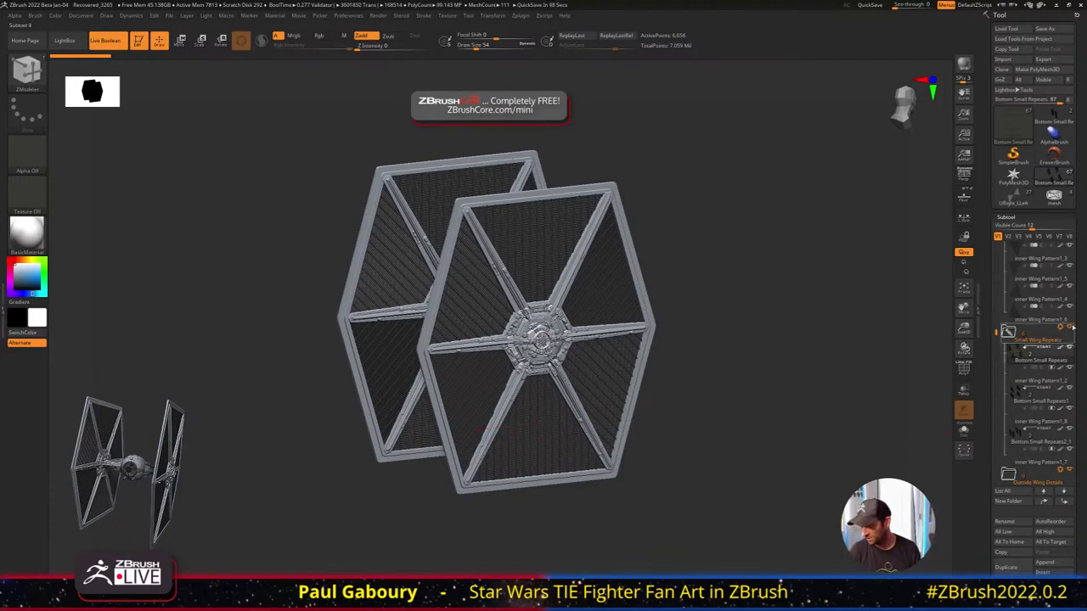
shift+drag(776, 410, 759, 381)
drag(996, 334, 995, 372)
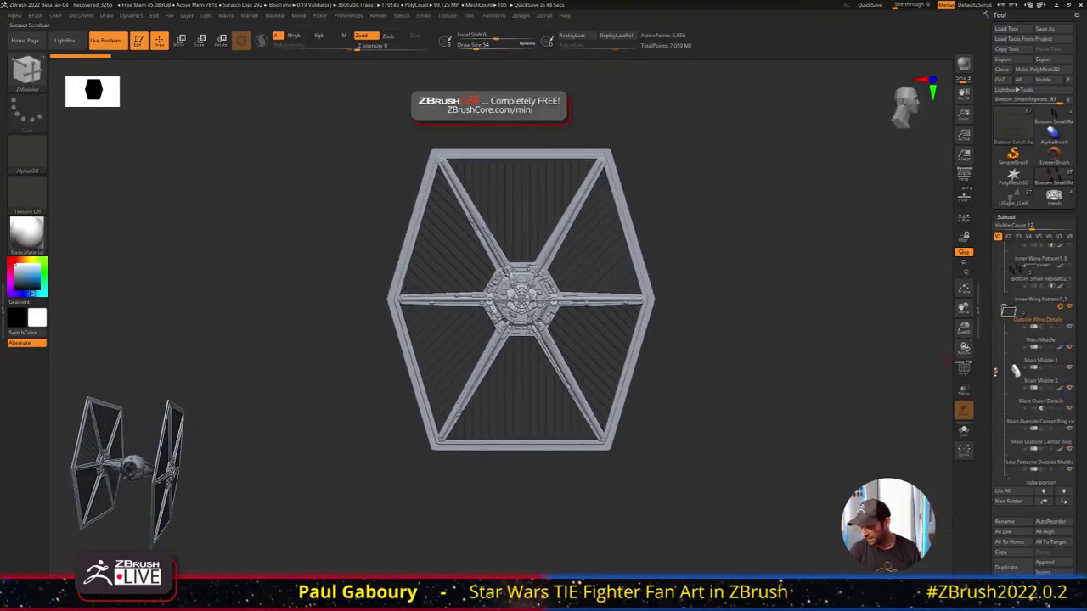
scroll(1015, 372, down, 5)
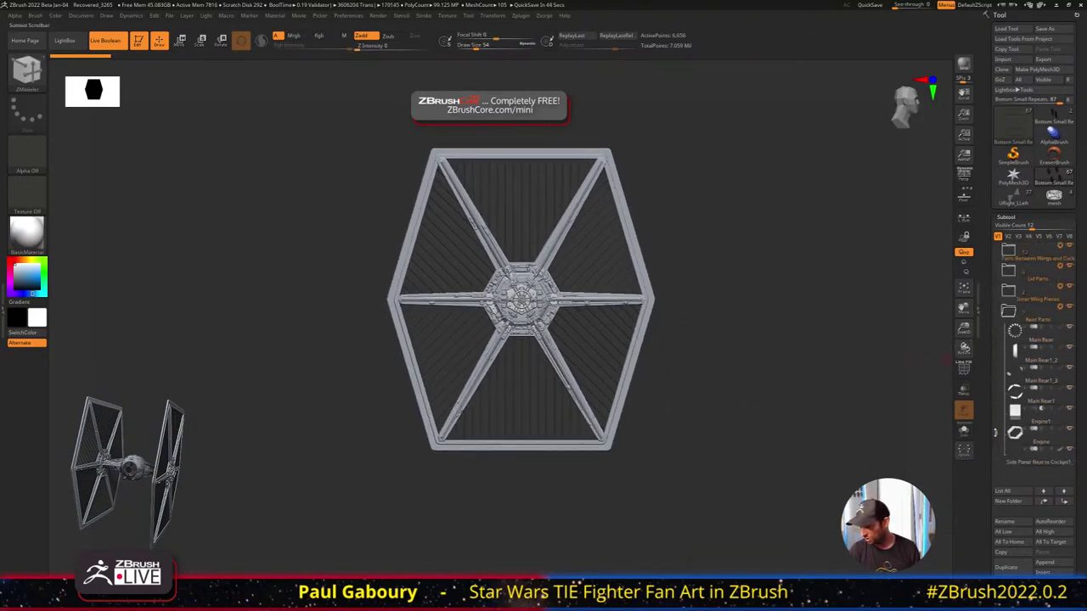
drag(995, 433, 996, 370)
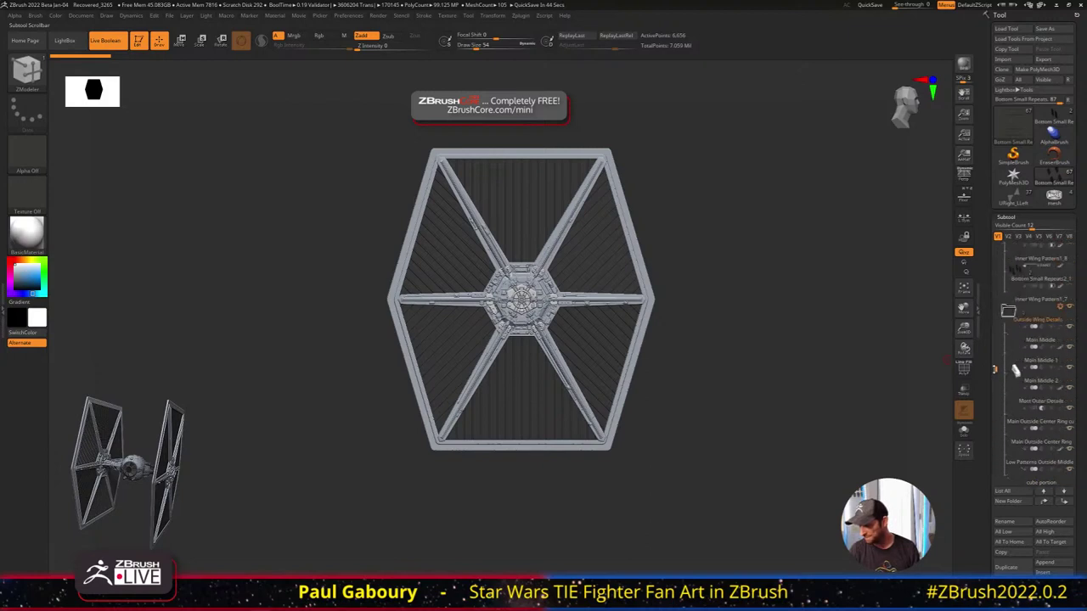
scroll(1016, 371, down, 6)
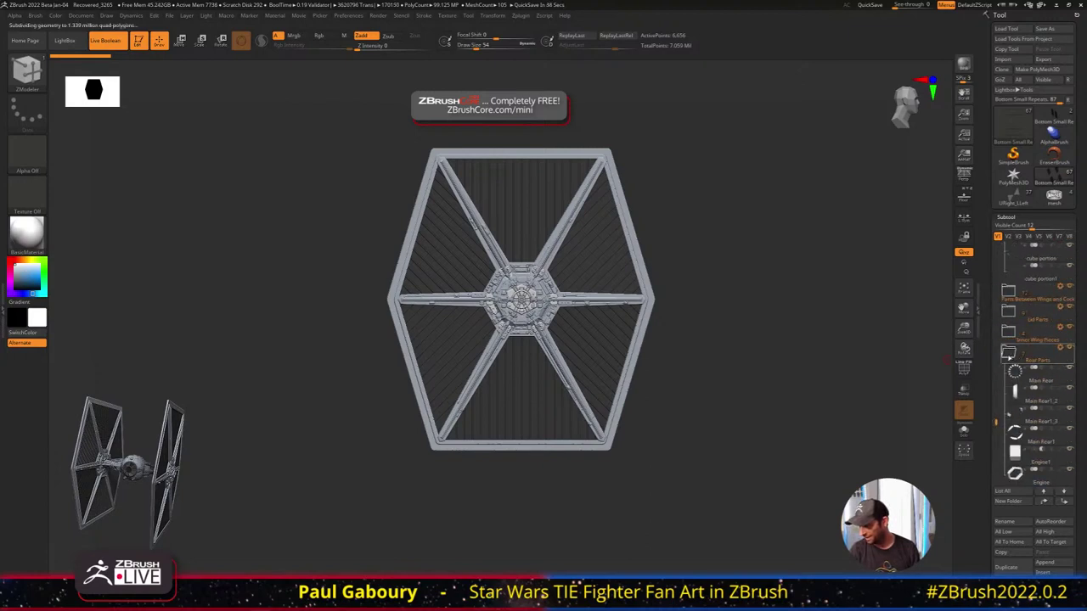
click(1009, 354)
click(1009, 333)
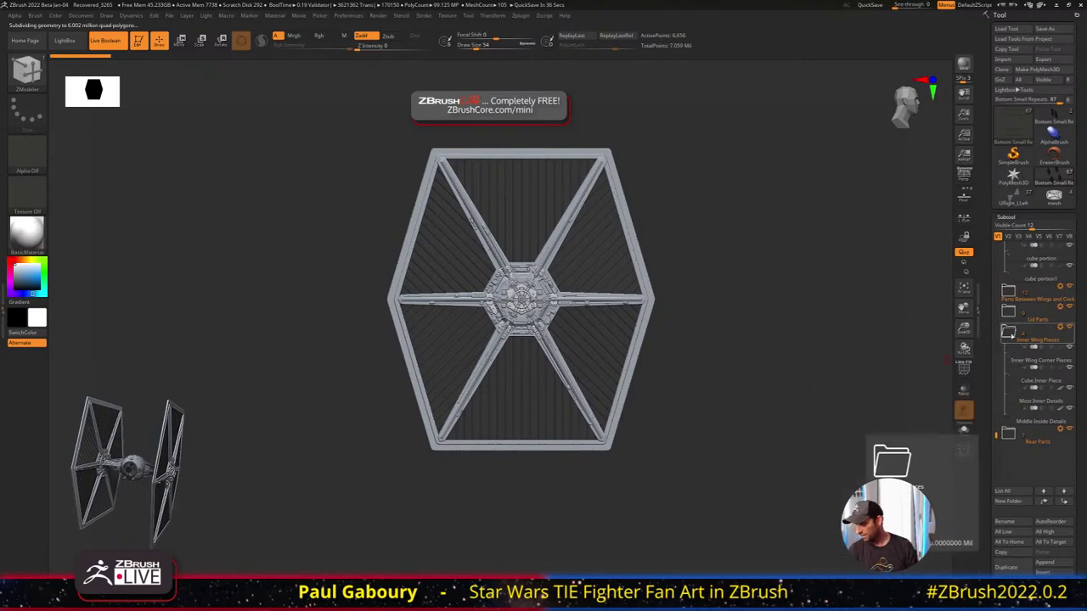
click(1008, 333)
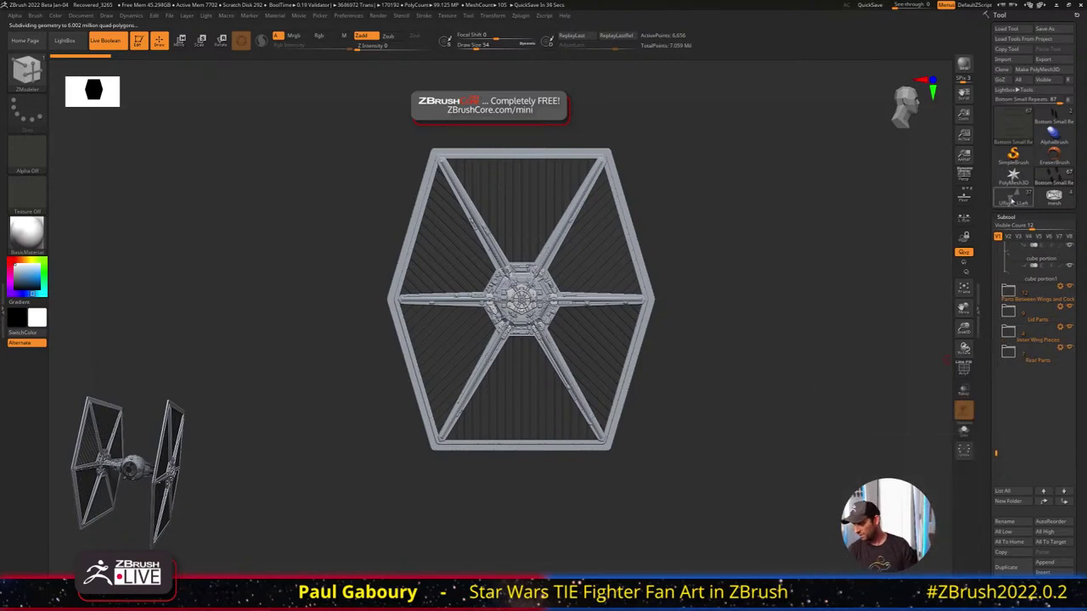
Switch to the URight_LLeft fighter tool and isolate its inner Wing Pattern subtool with Solo
click(1012, 201)
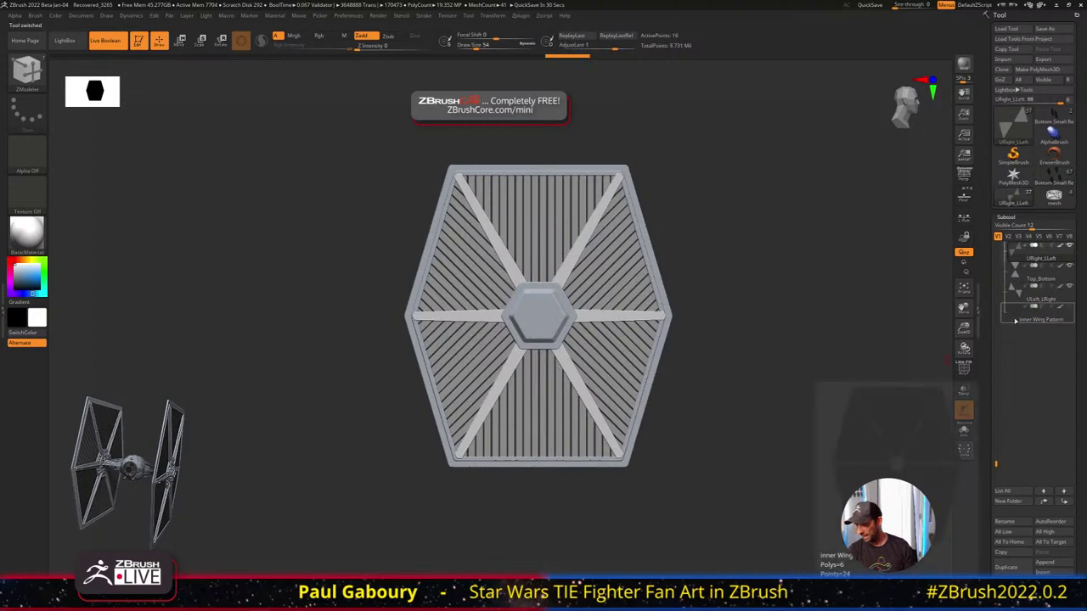
drag(996, 465, 996, 428)
alt+drag(861, 366, 810, 382)
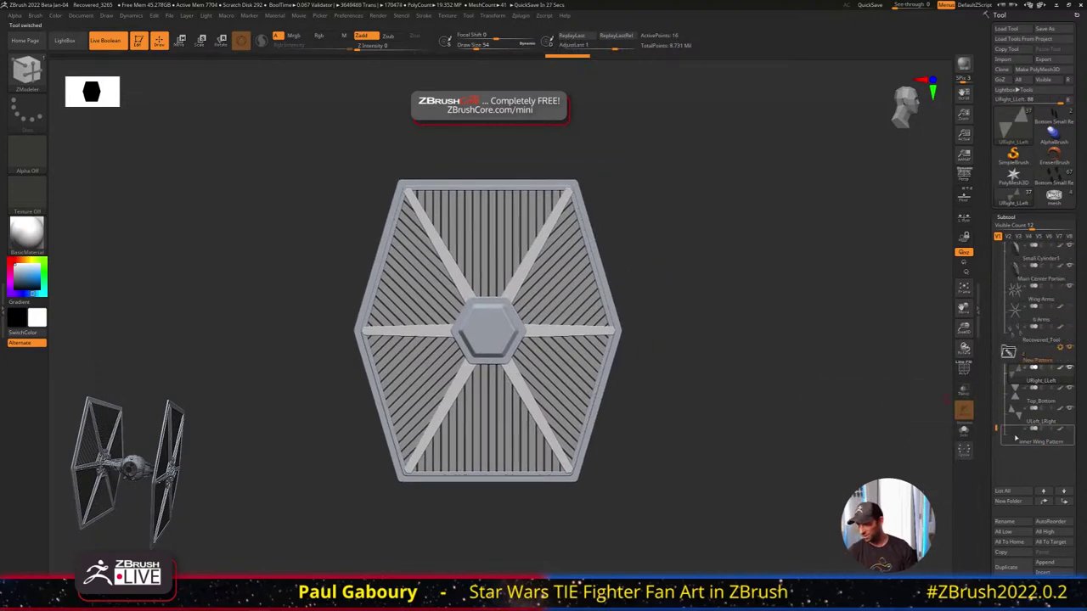
mouse_move(1047, 442)
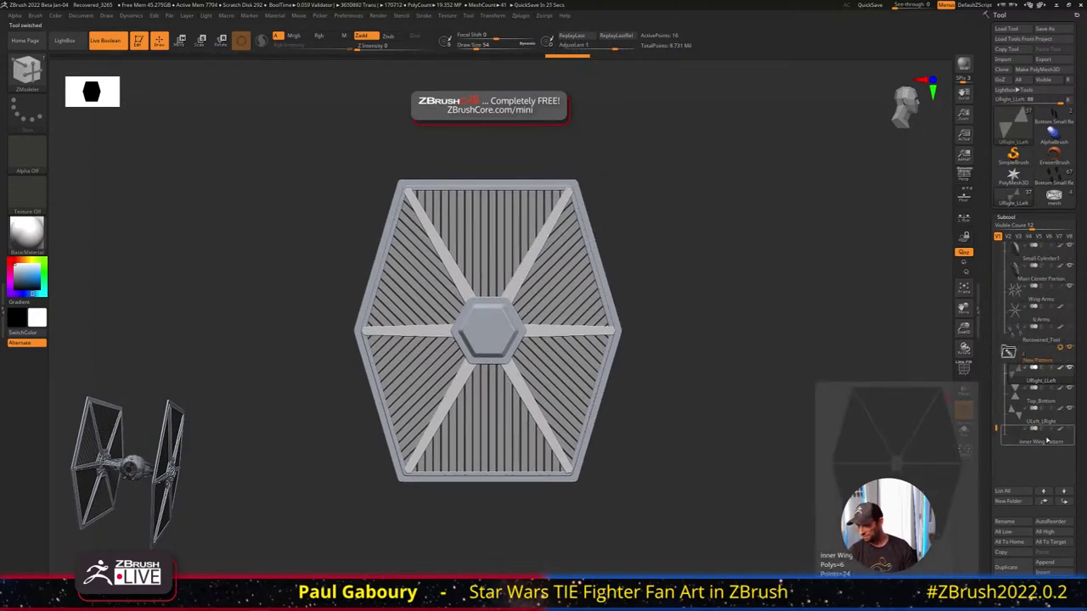
click(1019, 441)
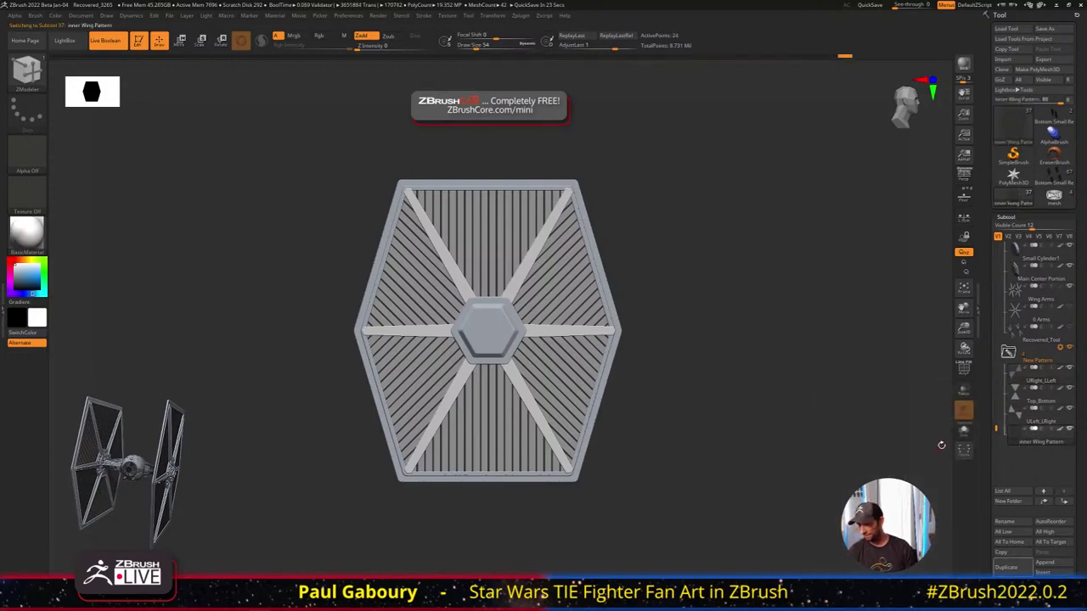
click(964, 431)
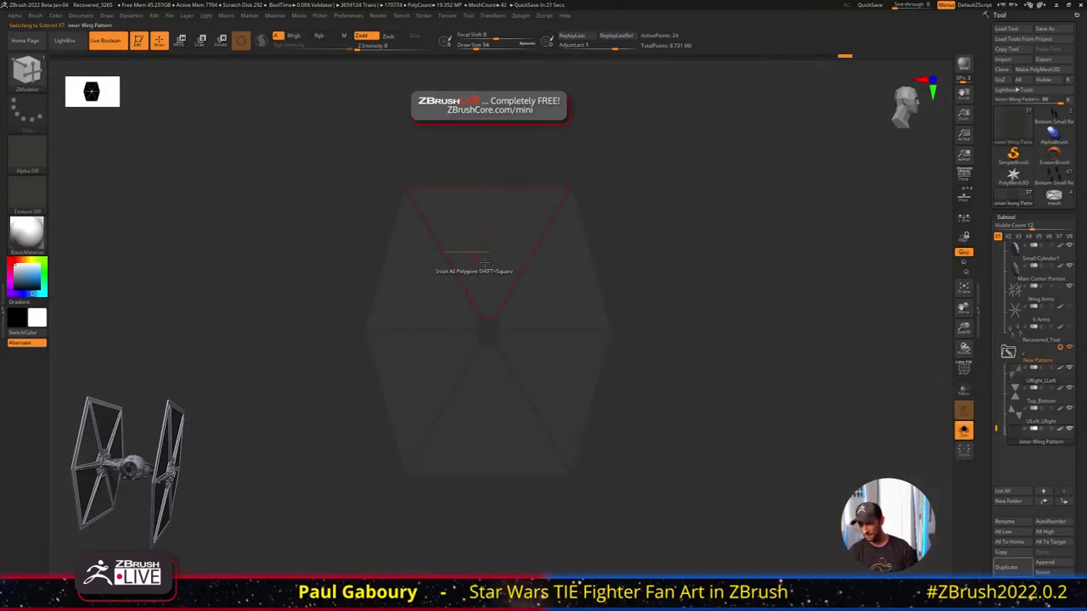
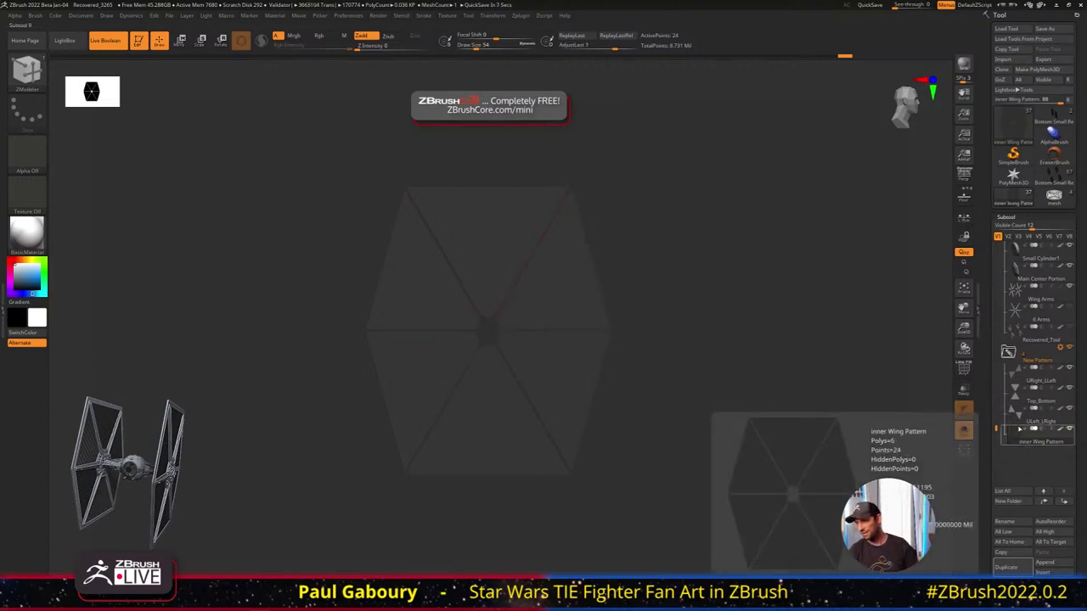
Select the ULeft_LRight striped panel pair and append a Plane3D subtool below it
click(1019, 422)
scroll(1062, 442, down, 3)
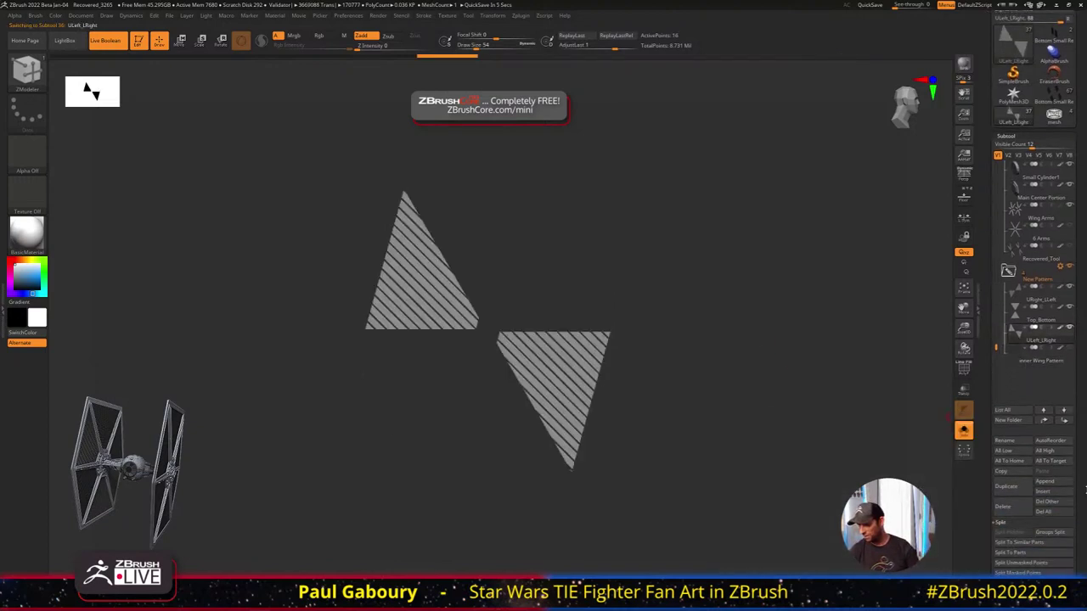
click(1043, 481)
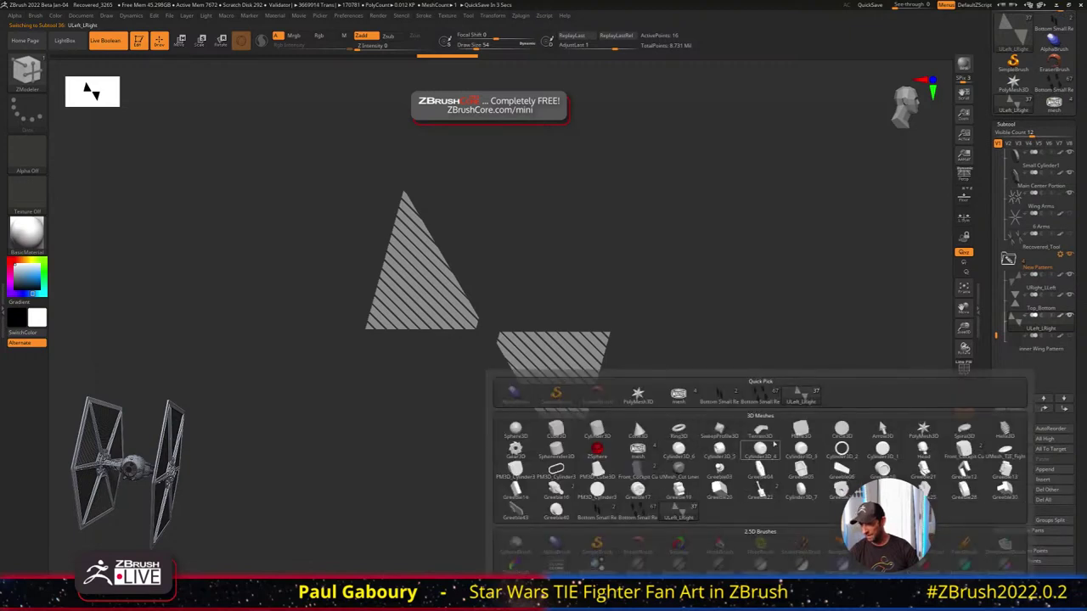
click(801, 428)
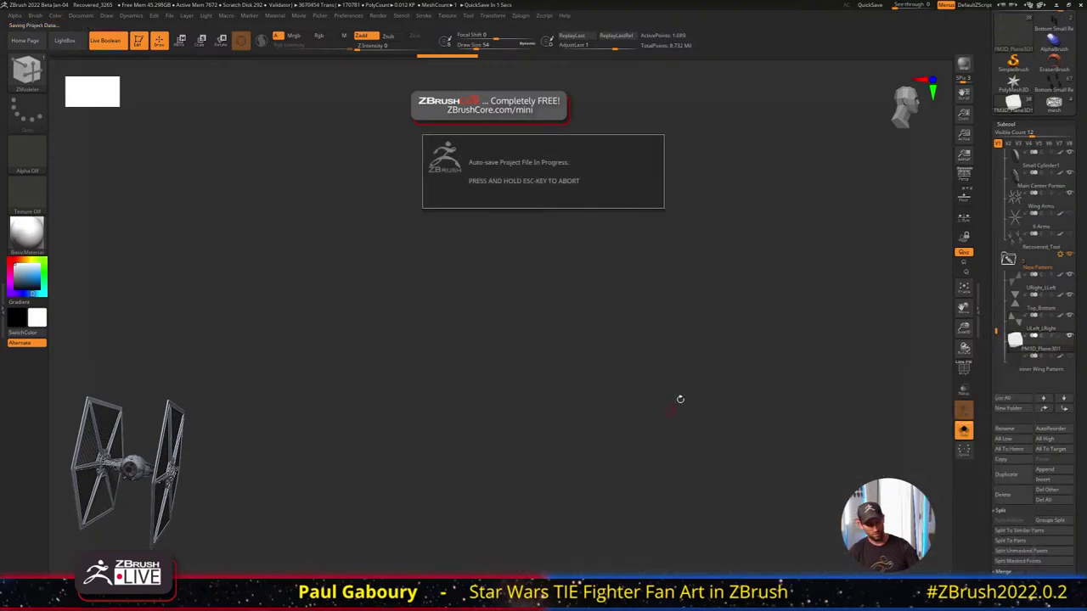
drag(680, 399, 707, 418)
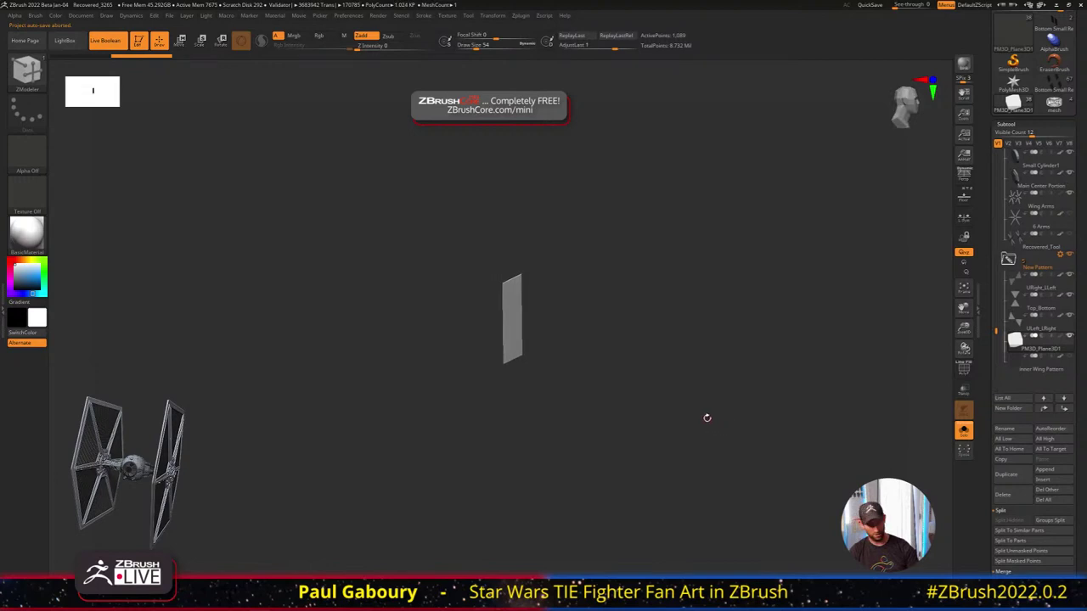
Turn off Solo and move the appended plane about 2.17 along Z from the cockpit onto the striped wing
key(w)
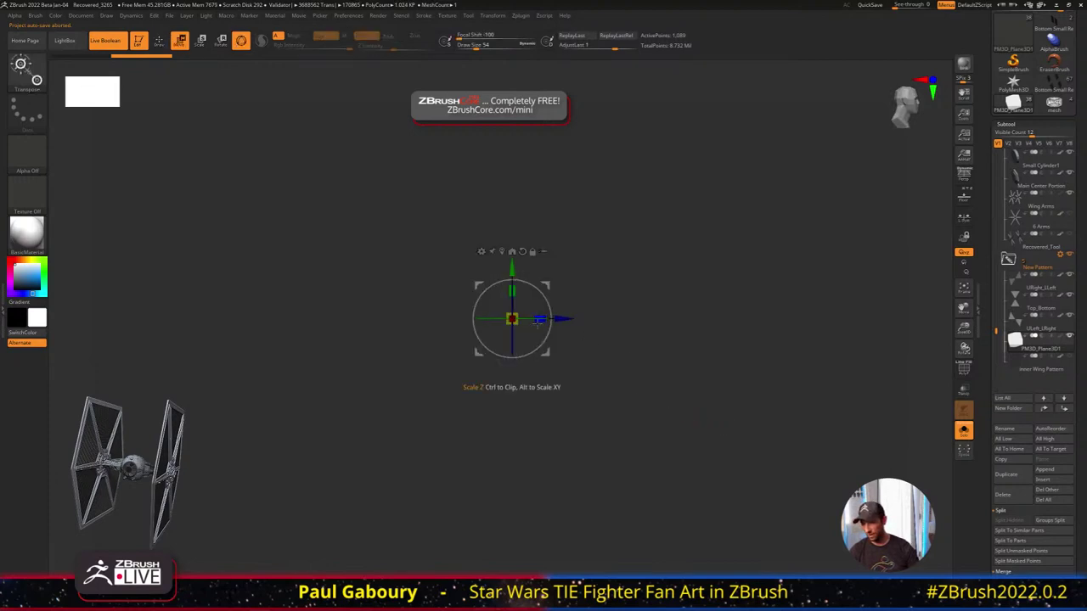
mouse_move(619, 361)
mouse_down()
mouse_move(621, 400)
mouse_move(560, 348)
mouse_move(463, 345)
mouse_move(624, 360)
mouse_up()
click(973, 438)
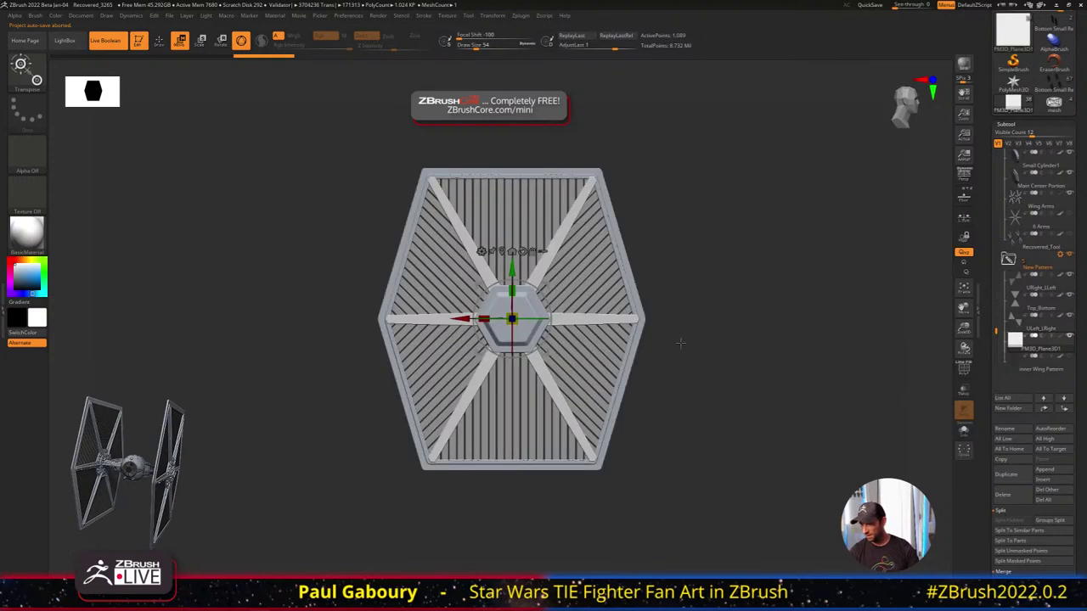
drag(682, 342, 720, 350)
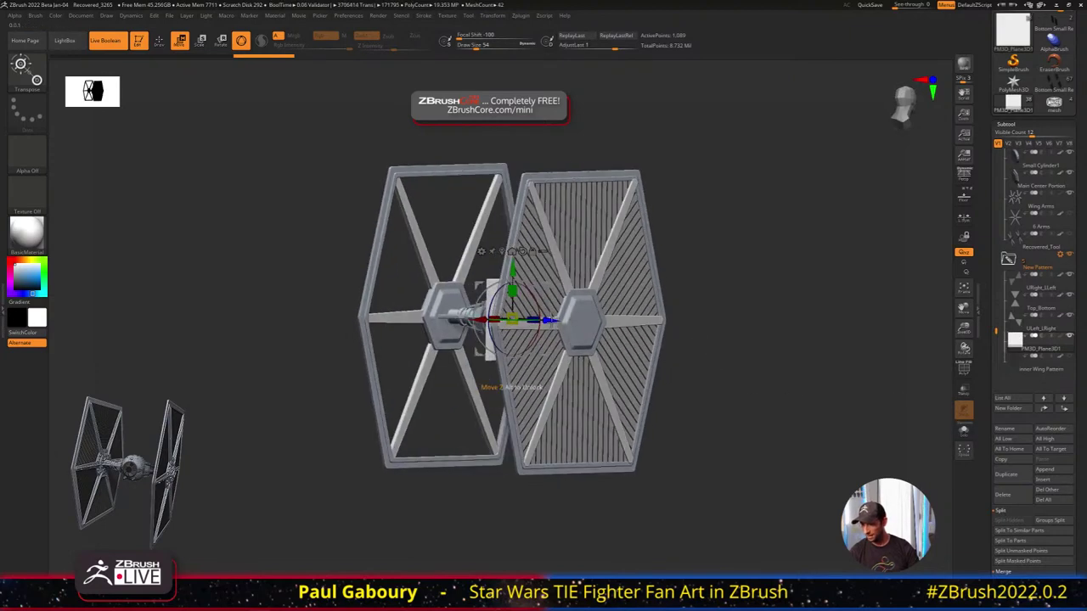
drag(548, 321, 616, 323)
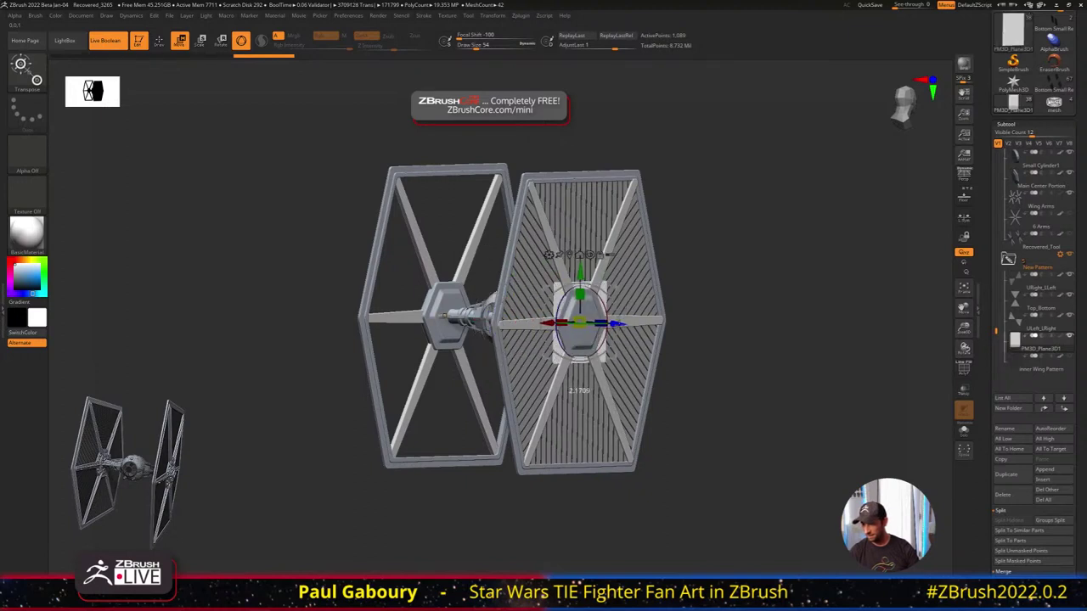
View the appended plane from the front and isolate it with Solo and PolyFrame turned on
drag(722, 336, 773, 346)
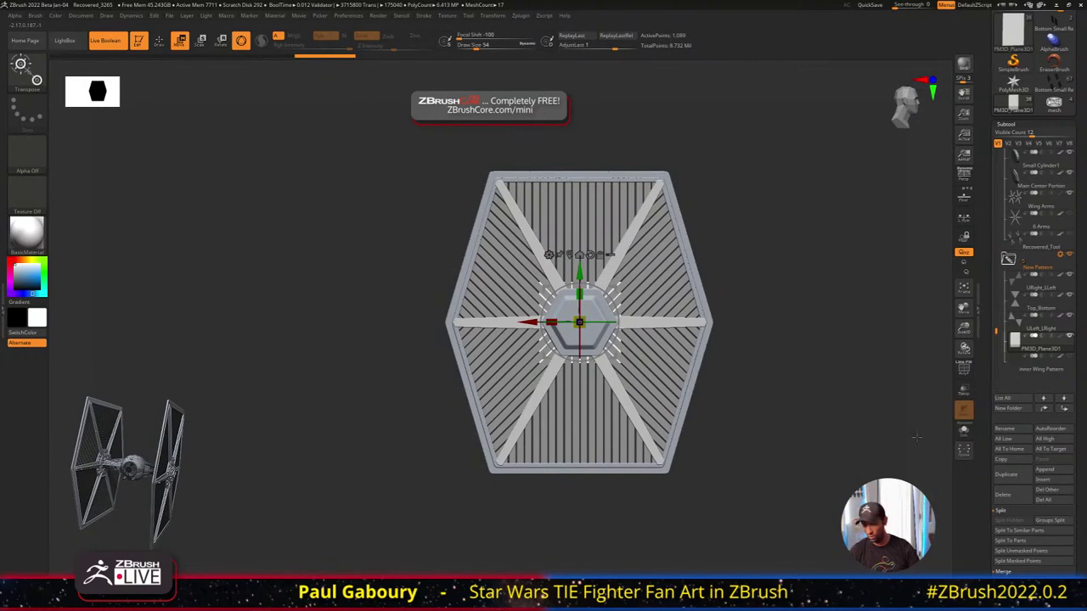
click(964, 431)
click(964, 369)
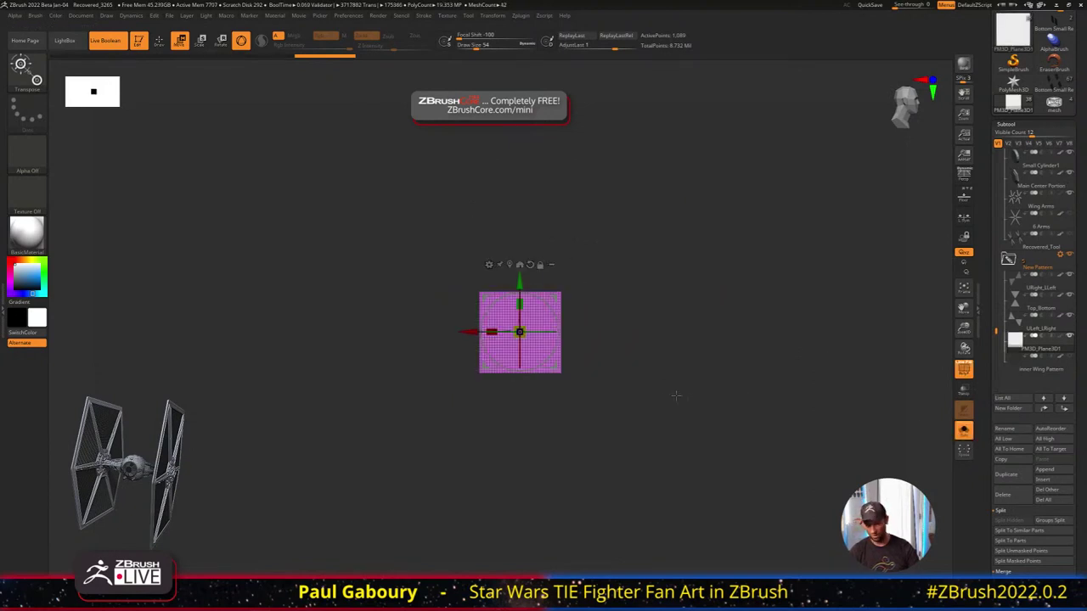
ctrl+right_drag(718, 394, 720, 381)
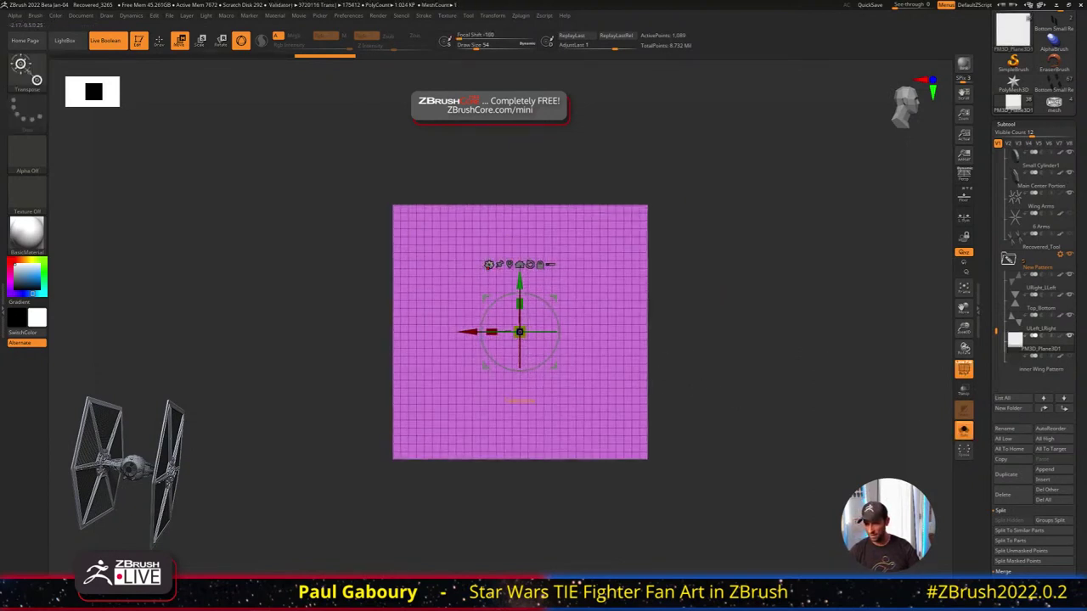
Replace the appended plane with a flat parametric primitive and reduce its subdivisions to the minimum
click(490, 264)
click(590, 308)
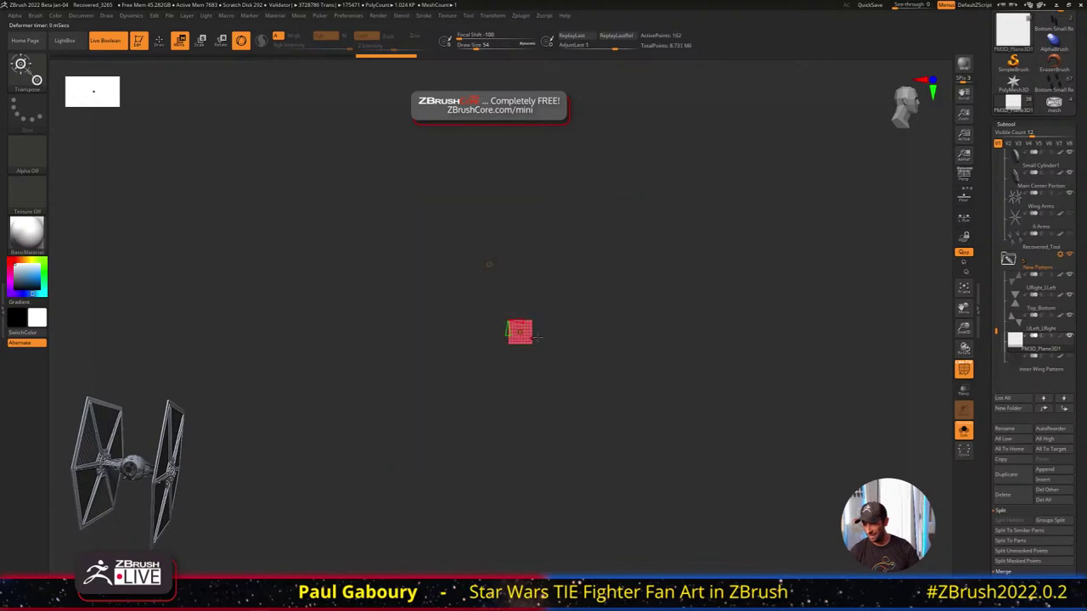
drag(507, 330, 536, 345)
key(w)
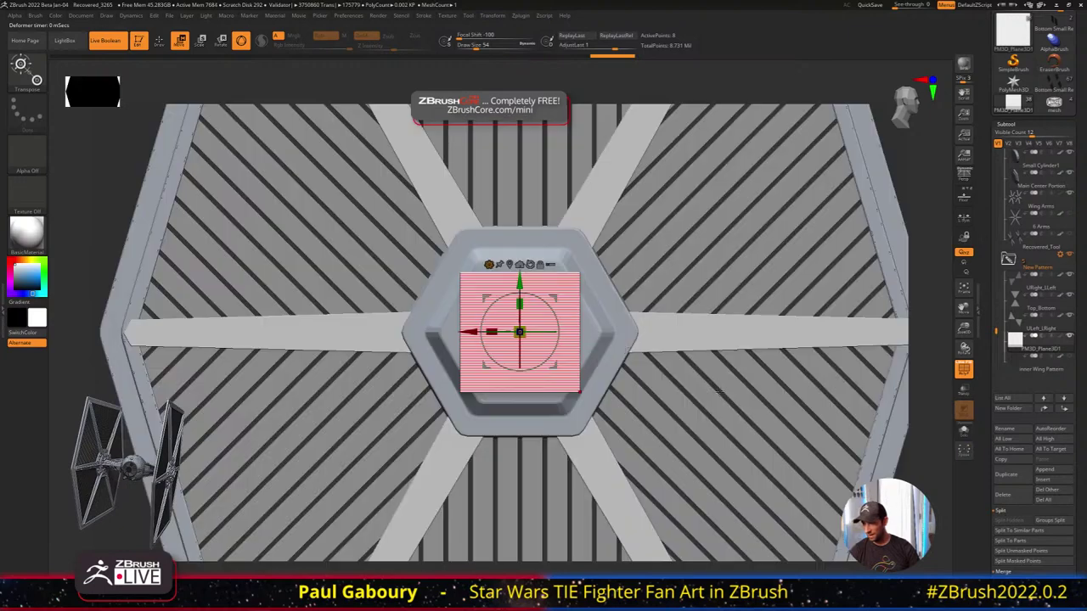
Raise the flat piece above the wing's hub, center the gizmo on it, and bring it sideways onto the striped wing
ctrl+right_drag(580, 390, 595, 329)
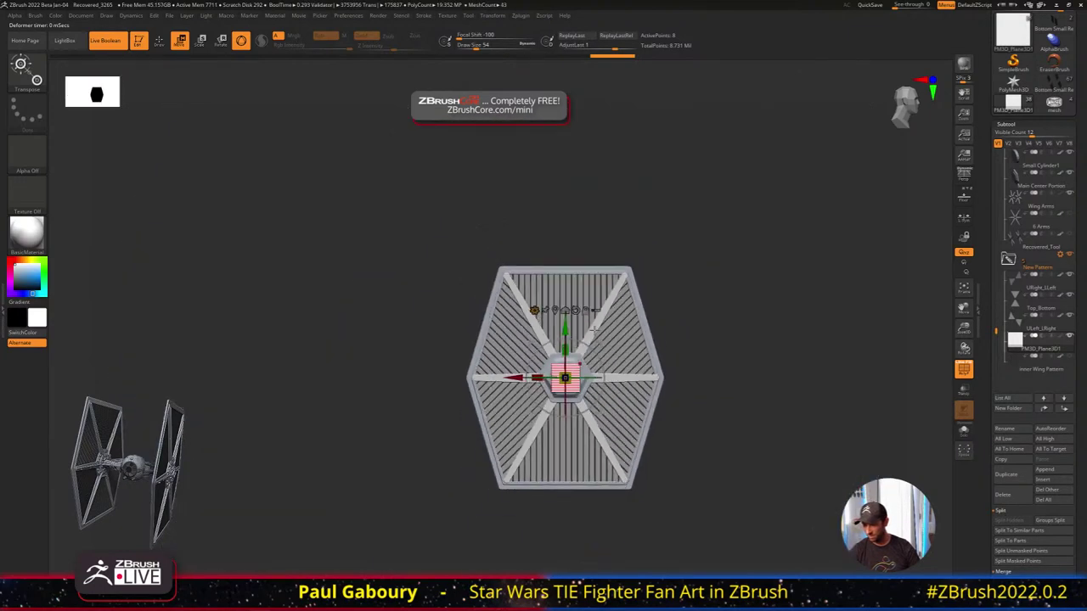
drag(565, 329, 566, 292)
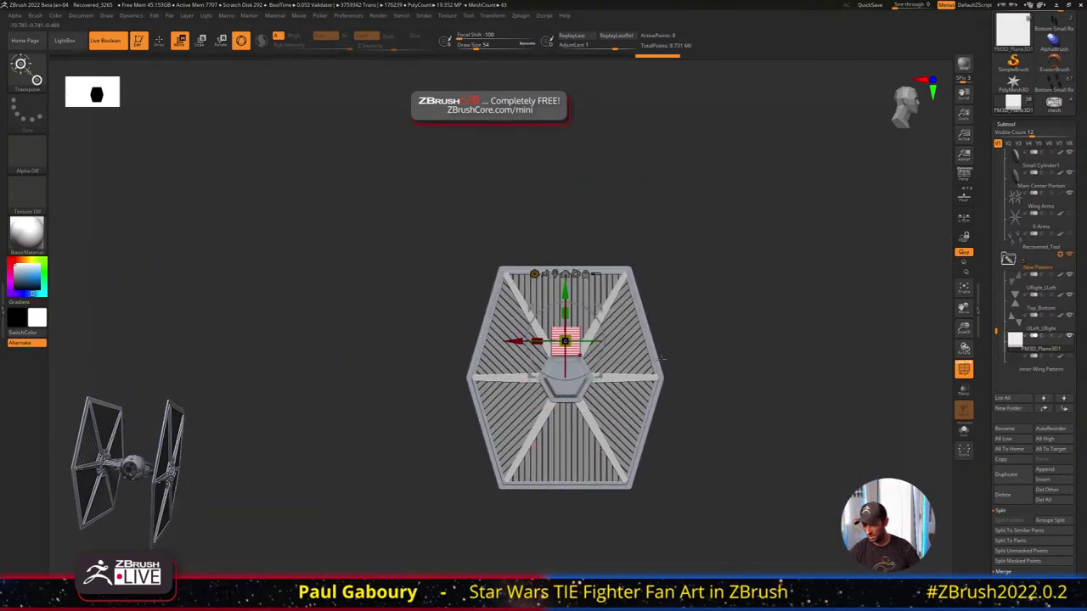
right_drag(595, 361, 717, 371)
drag(716, 370, 740, 344)
click(555, 275)
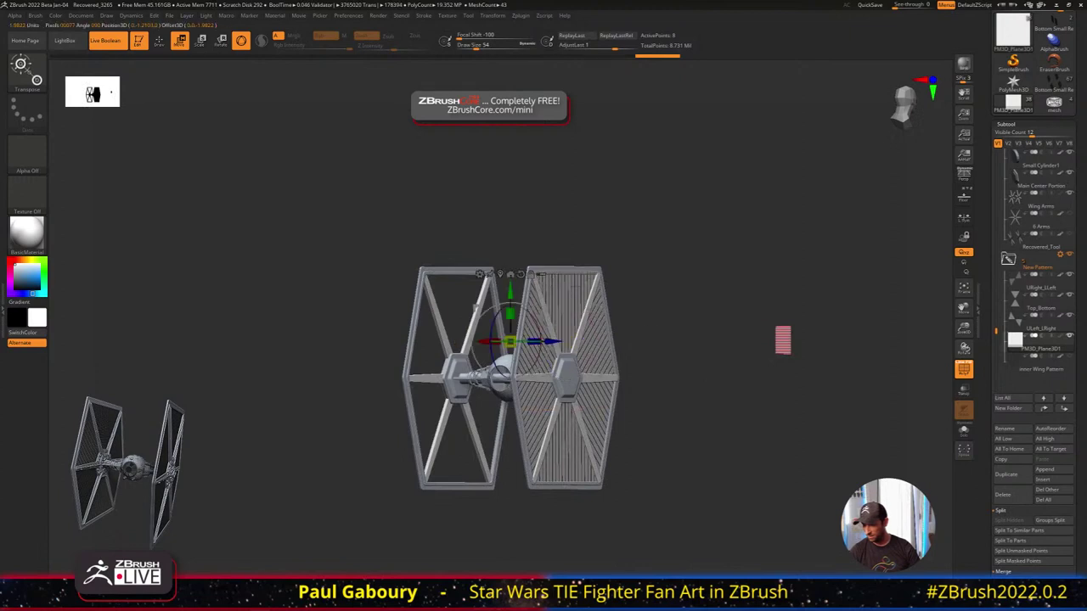
click(501, 274)
click(501, 273)
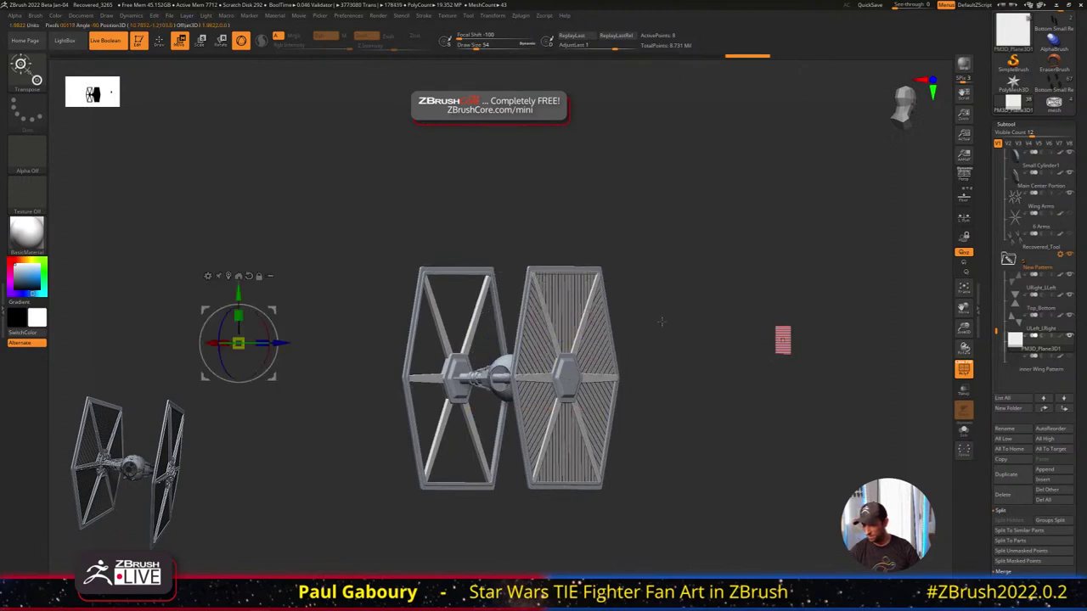
alt+click(782, 341)
drag(785, 340, 565, 341)
mouse_move(755, 365)
shift+mouse_down()
mouse_move(658, 374)
mouse_move(637, 433)
shift+mouse_up()
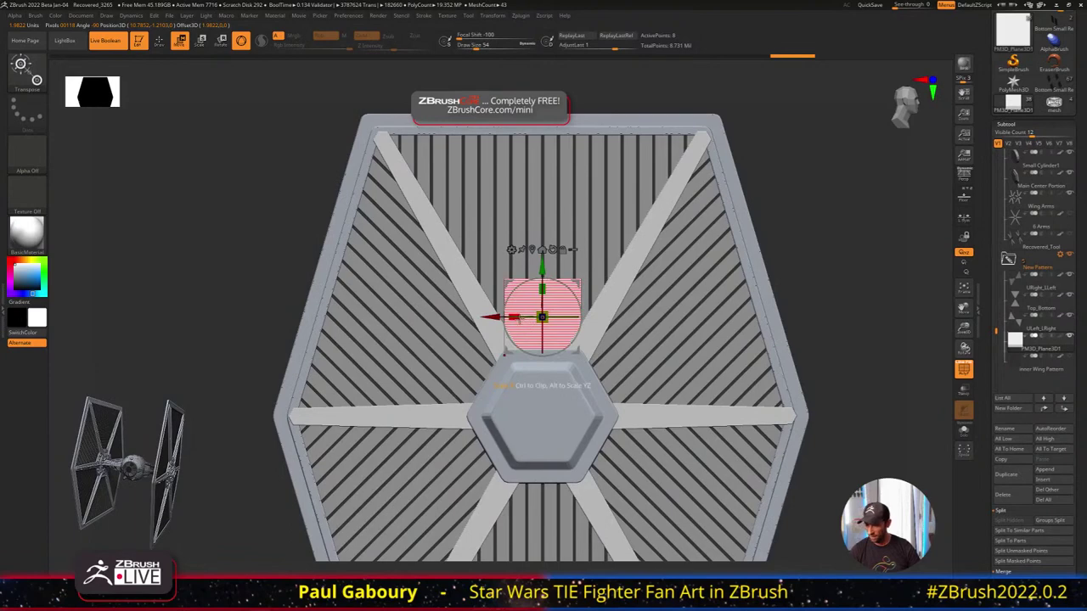
Mask the piece's lower edge, stretch its upper edge up to the wing's upper frame, and clear the mask
ctrl+right_drag(861, 390, 854, 346)
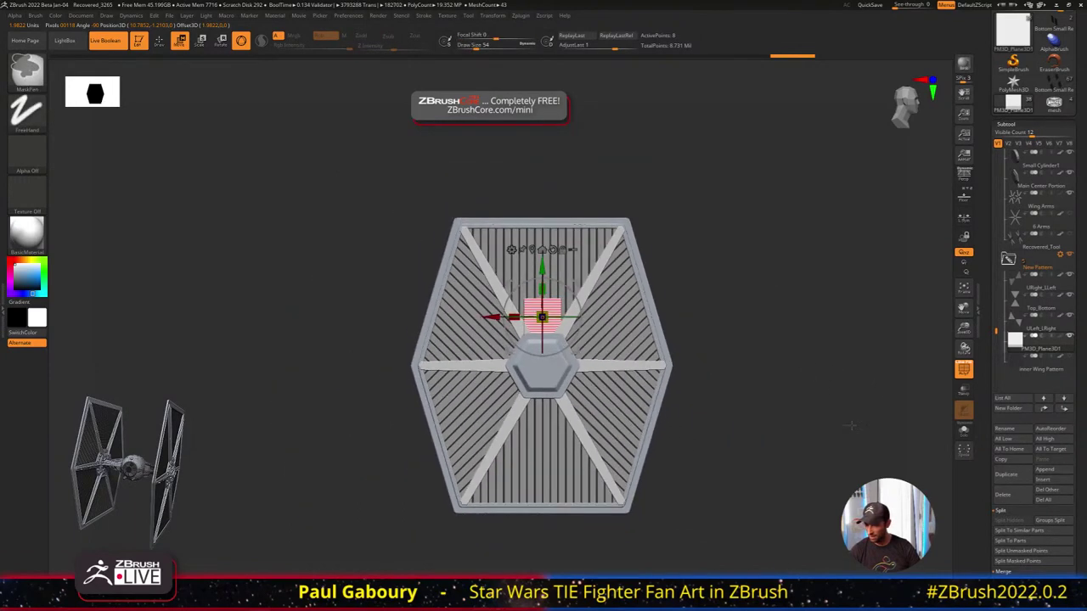
ctrl+drag(830, 430, 461, 331)
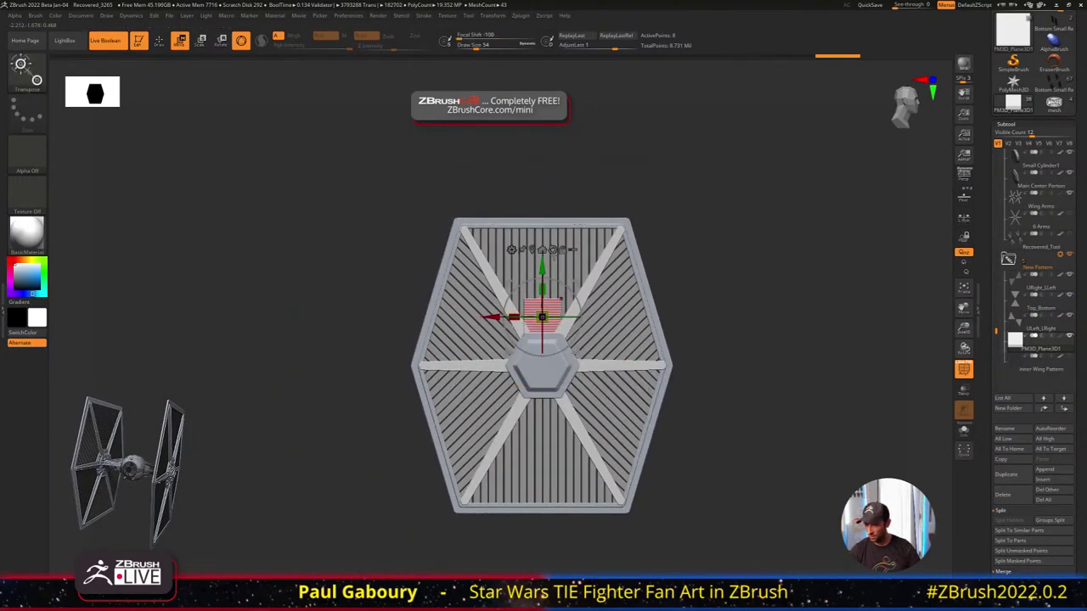
drag(544, 265, 545, 194)
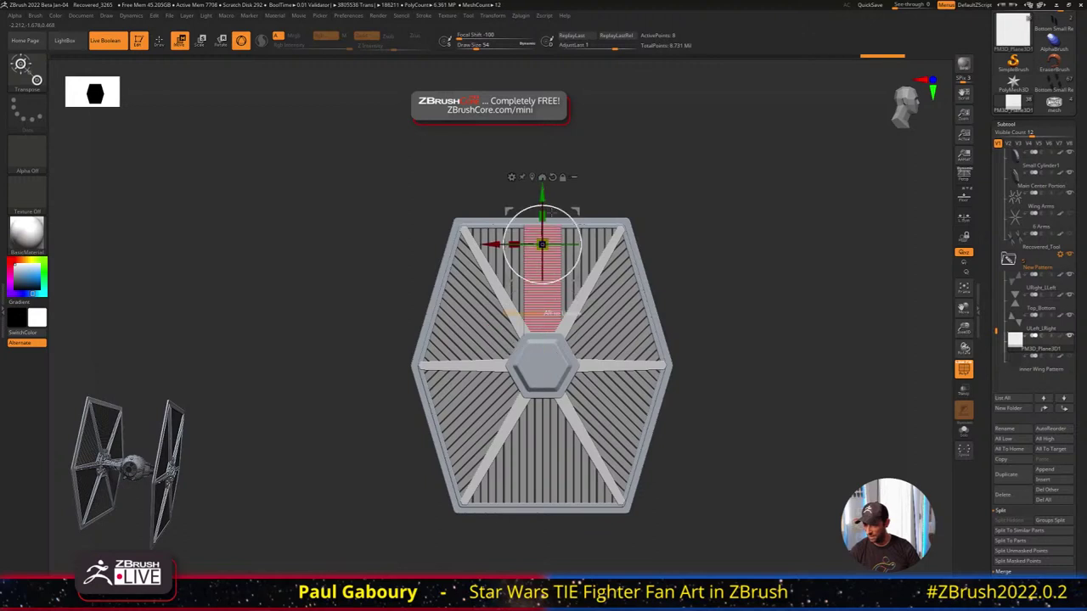
ctrl+drag(737, 333, 757, 354)
Widen the piece to span the upper wing section and, with the upper edge masked, lower its bottom edge slightly past the hub's upper edge
drag(514, 247, 427, 248)
ctrl+drag(742, 434, 411, 302)
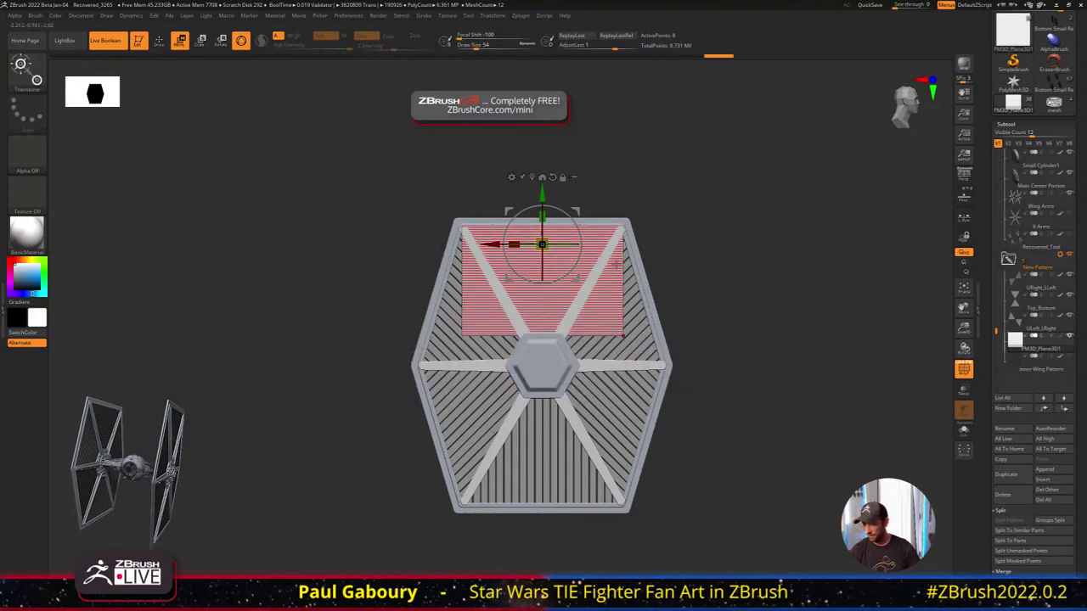
drag(542, 196, 542, 200)
ctrl+drag(756, 316, 769, 330)
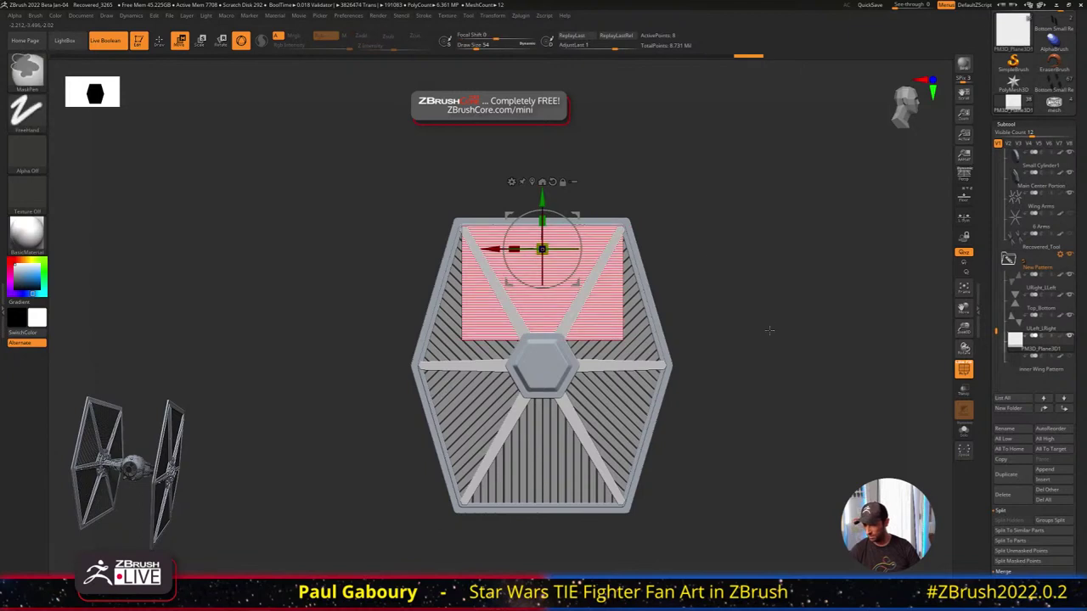
Switch to the ZModeler brush in Draw mode for editing the stretched piece on the wing
key(b)
key(z)
key(m)
key(q)
alt+drag(758, 380, 745, 354)
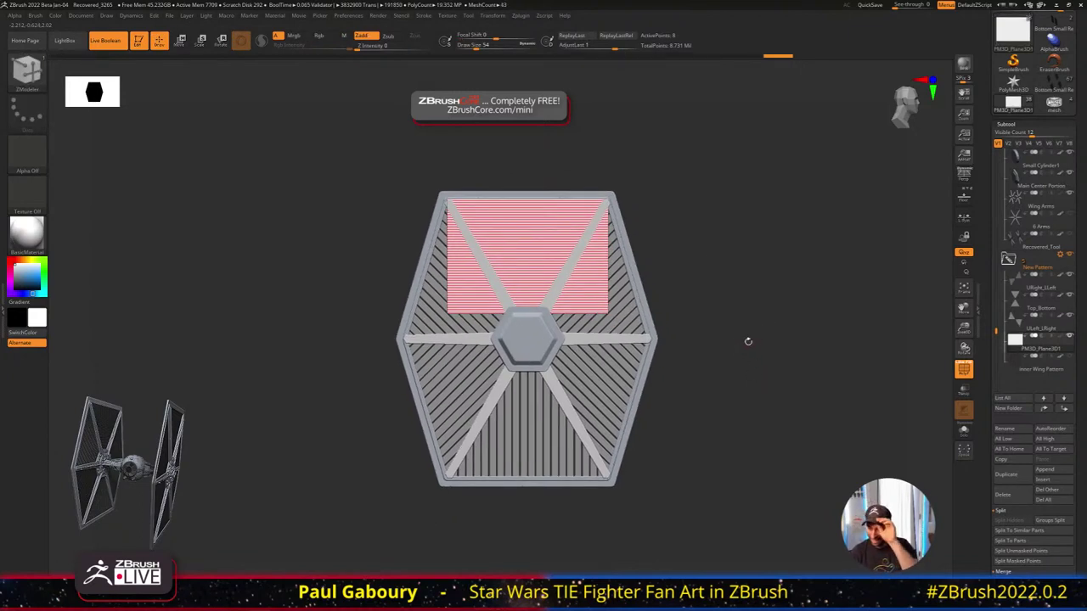
mouse_move(756, 299)
ctrl+right_down()
mouse_move(743, 279)
mouse_move(760, 287)
ctrl+right_up()
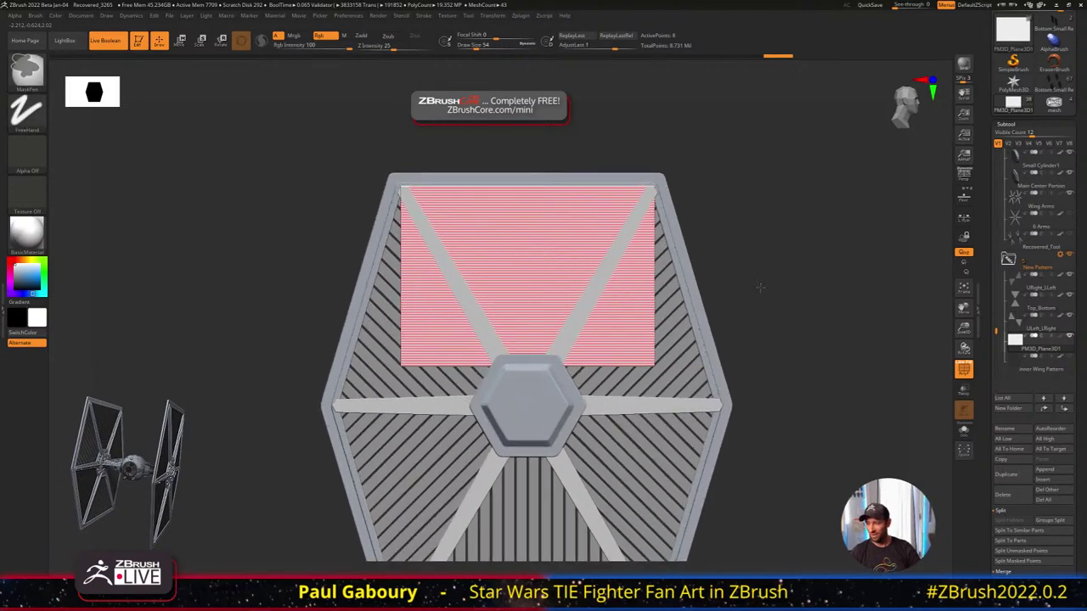
Hide the polyframe and nudge the rectangular plane slightly in depth so it intersects the striped wing panels
mouse_move(817, 288)
alt+mouse_down()
mouse_move(800, 282)
mouse_move(785, 295)
alt+mouse_up()
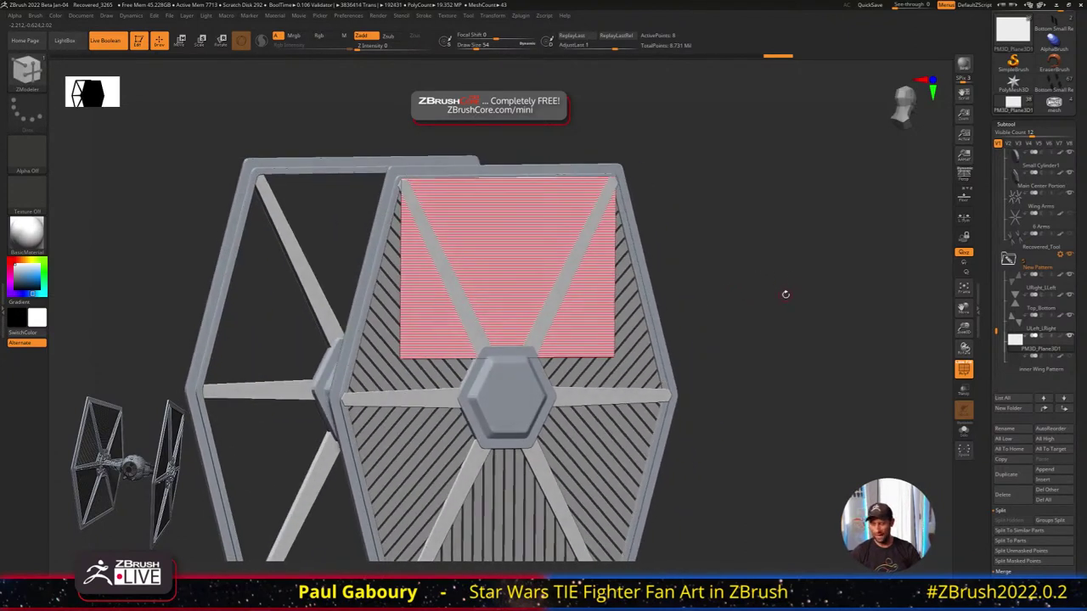
key(shift+f)
key(w)
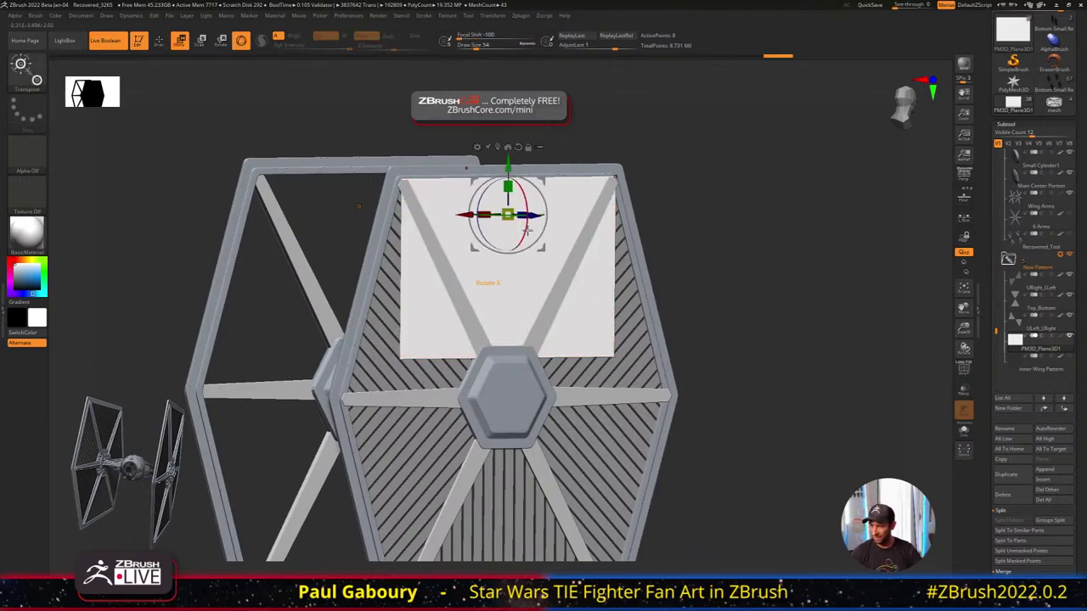
drag(535, 217, 534, 216)
drag(468, 214, 467, 214)
drag(532, 216, 534, 216)
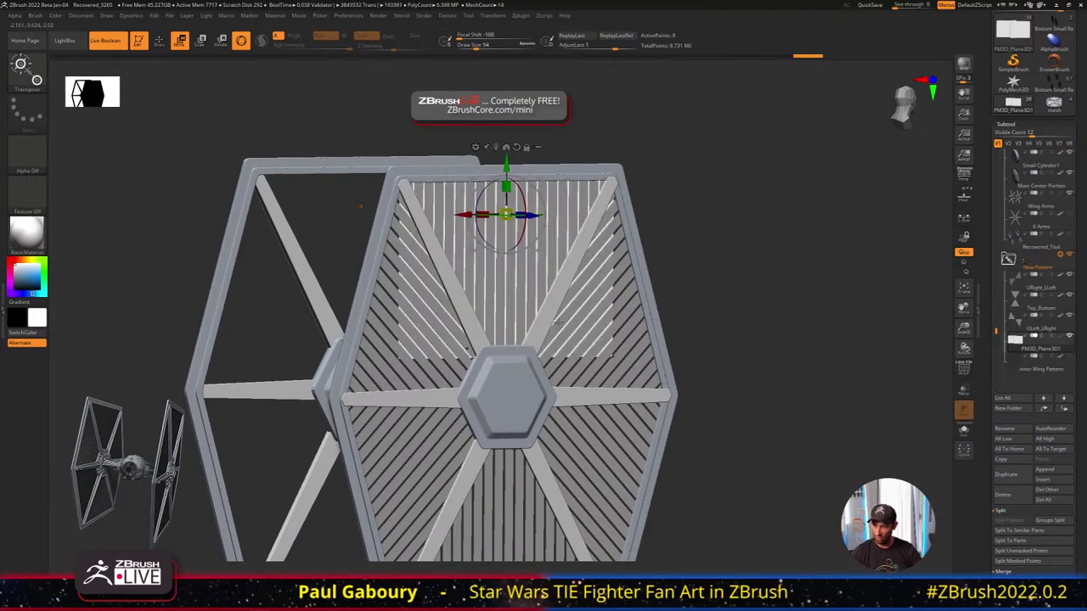
Hide the ULeft_LRight, Top_Bottom and URight_LLeft subtools and face the wing straight on
click(1070, 316)
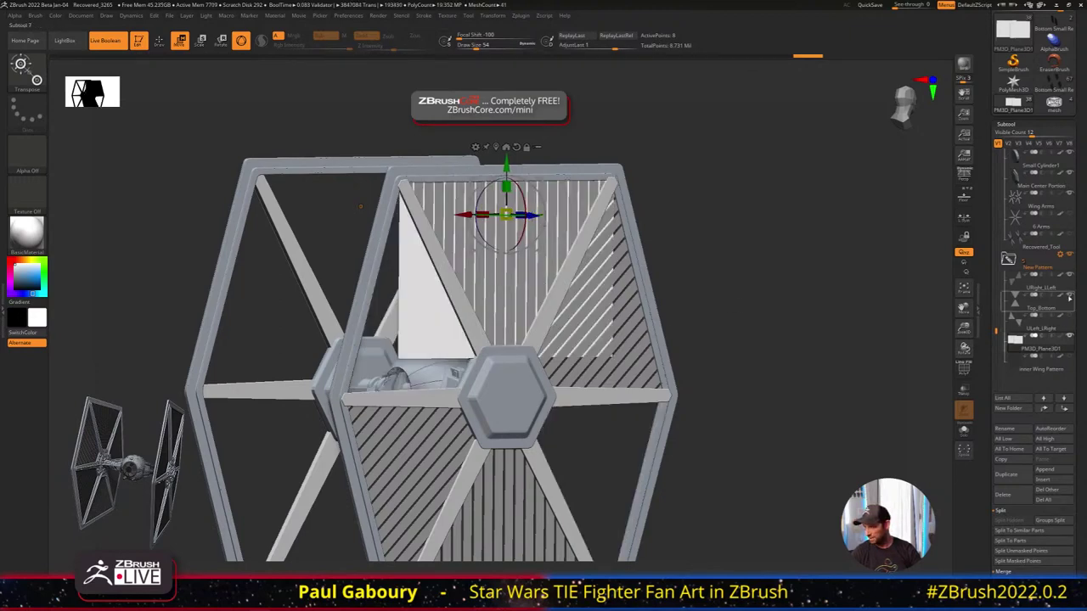
click(1070, 296)
click(1070, 275)
drag(752, 296, 679, 310)
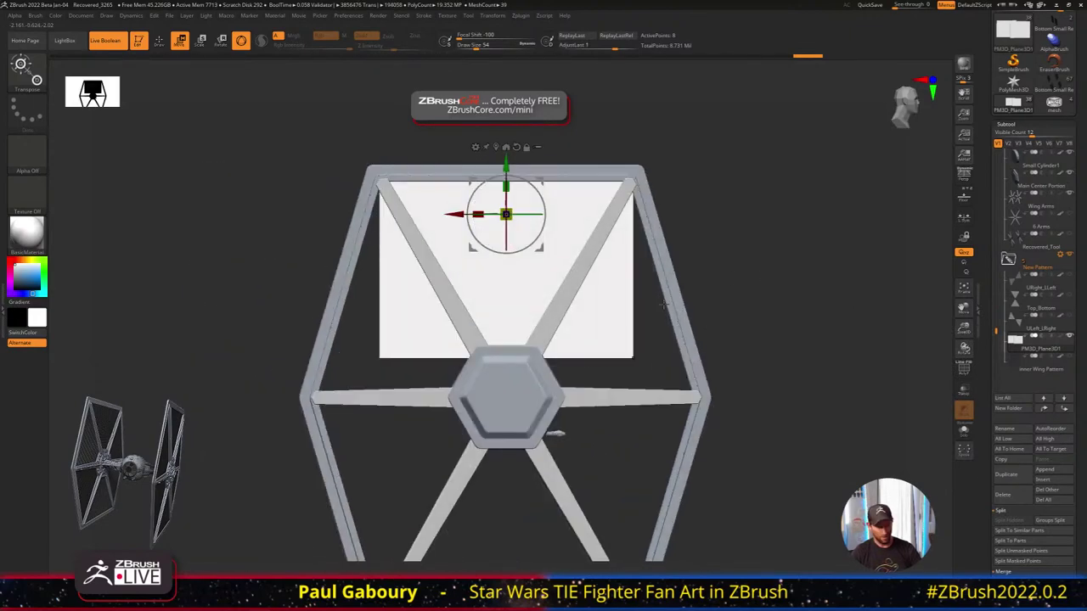
Insert evenly spaced horizontal edge loops across the plane using ZModeler's Multiple EdgeLoops with Interactive Resolution, and assign the plane a single polygroup
key(shift+f)
key(q)
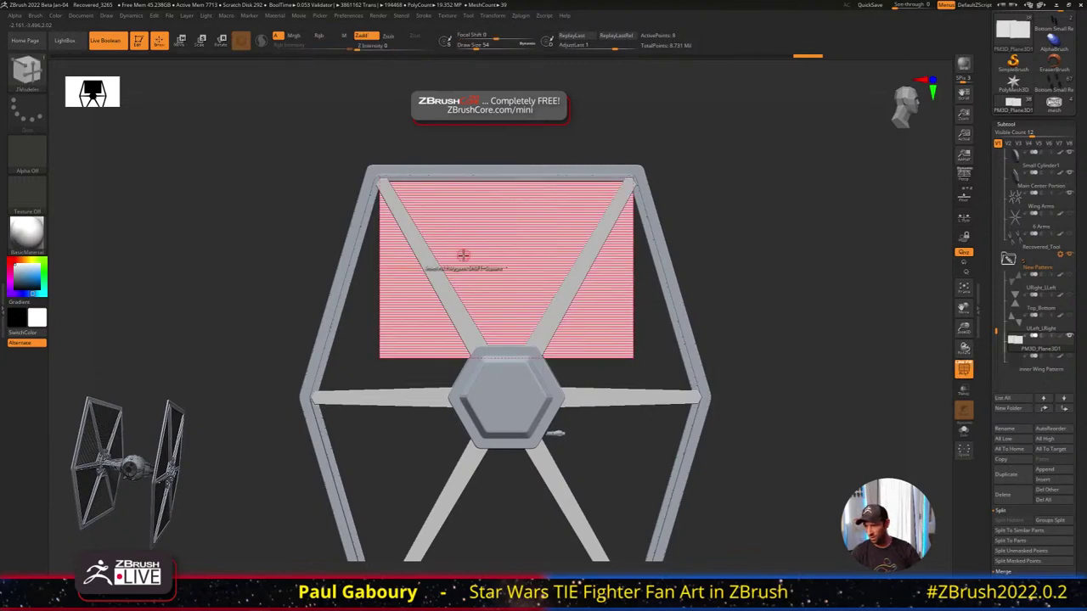
alt+right_drag(534, 286, 461, 268)
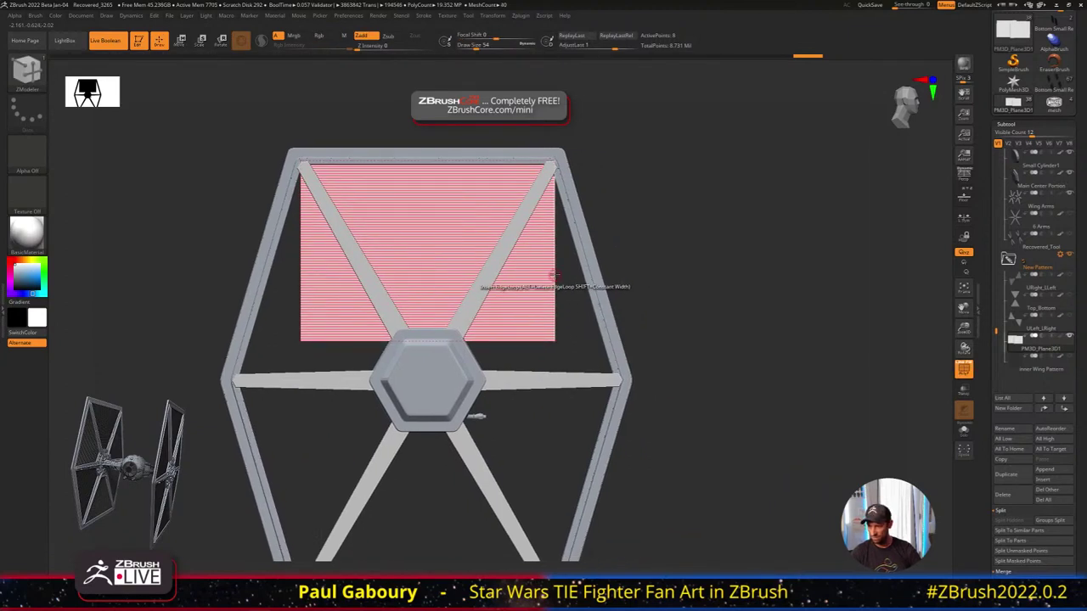
key(space)
click(494, 389)
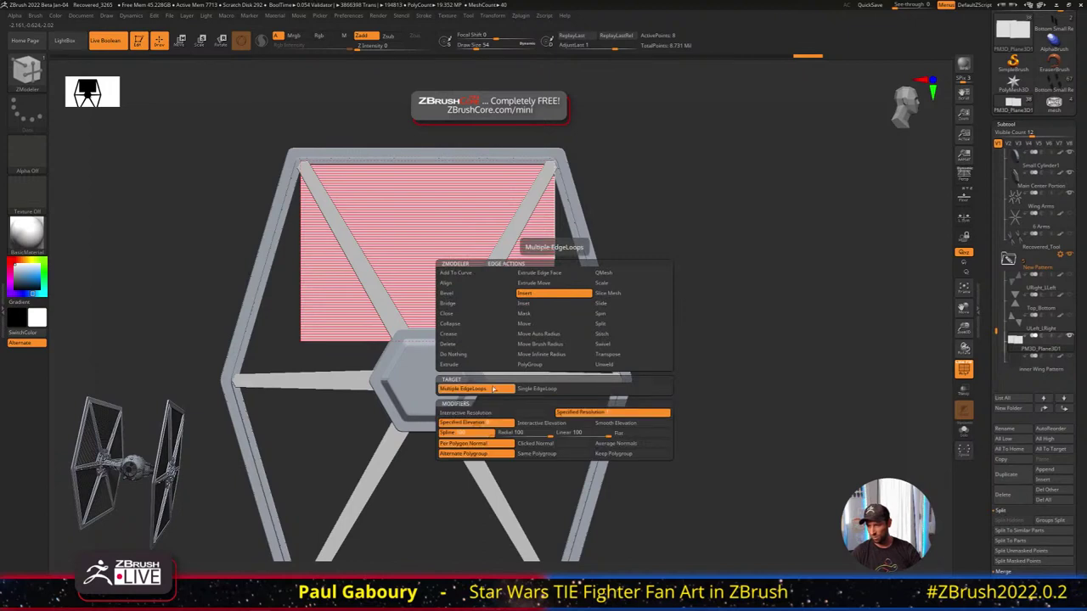
click(467, 413)
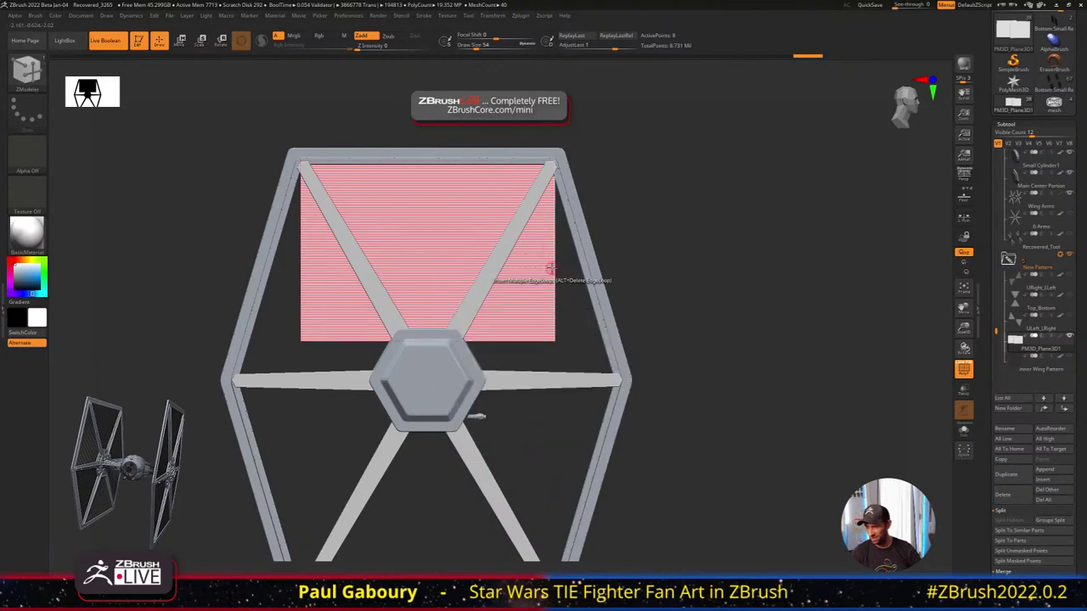
drag(554, 265, 557, 222)
key(ctrl+w)
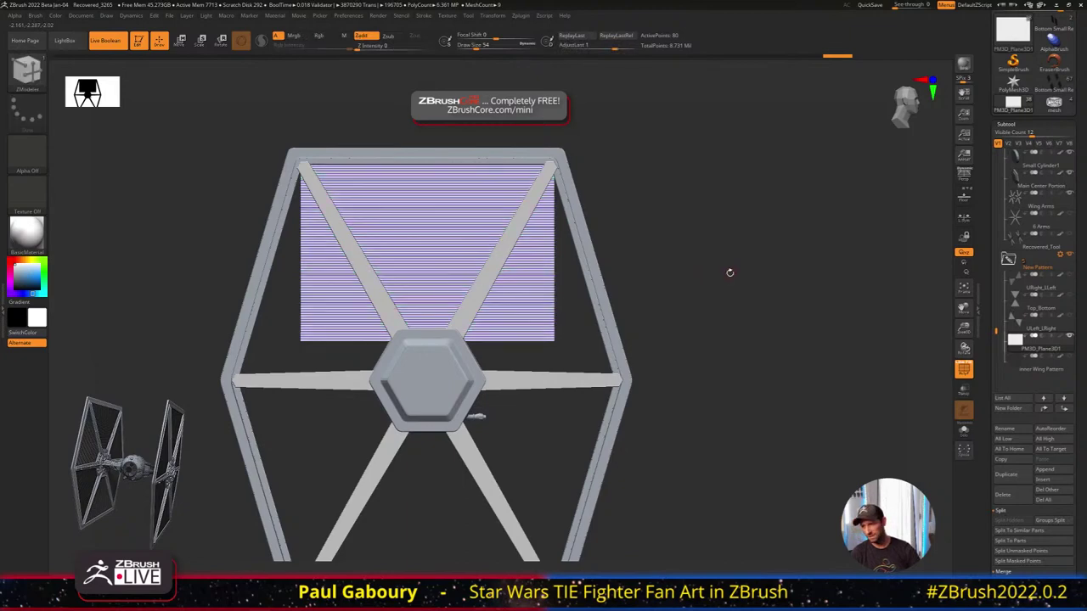
Turn off Live Boolean to display the plane without boolean rendering, and return to the wing's front view
drag(705, 305, 685, 272)
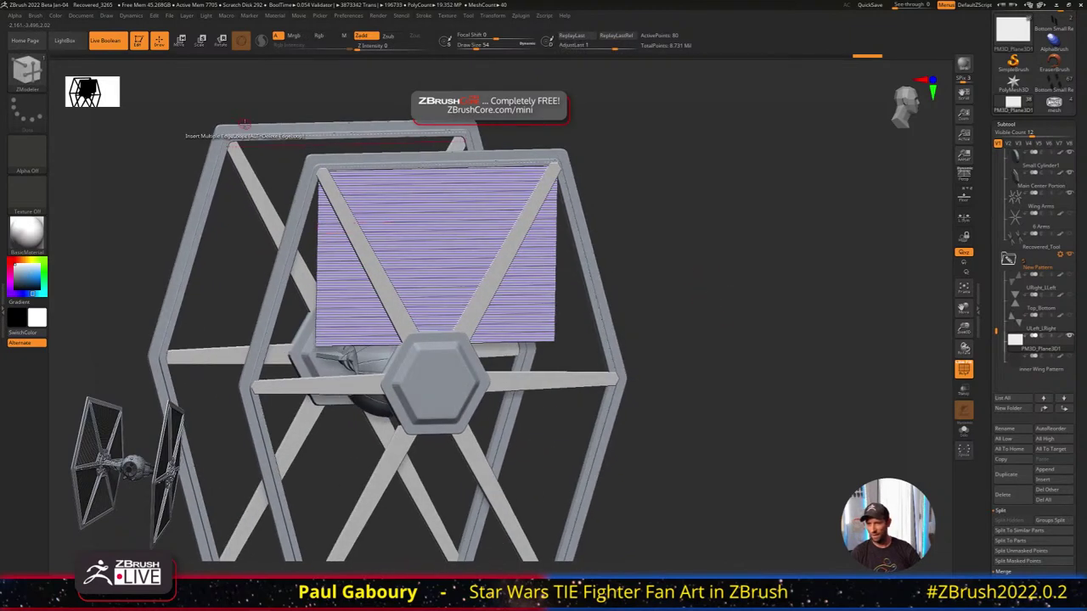
click(107, 41)
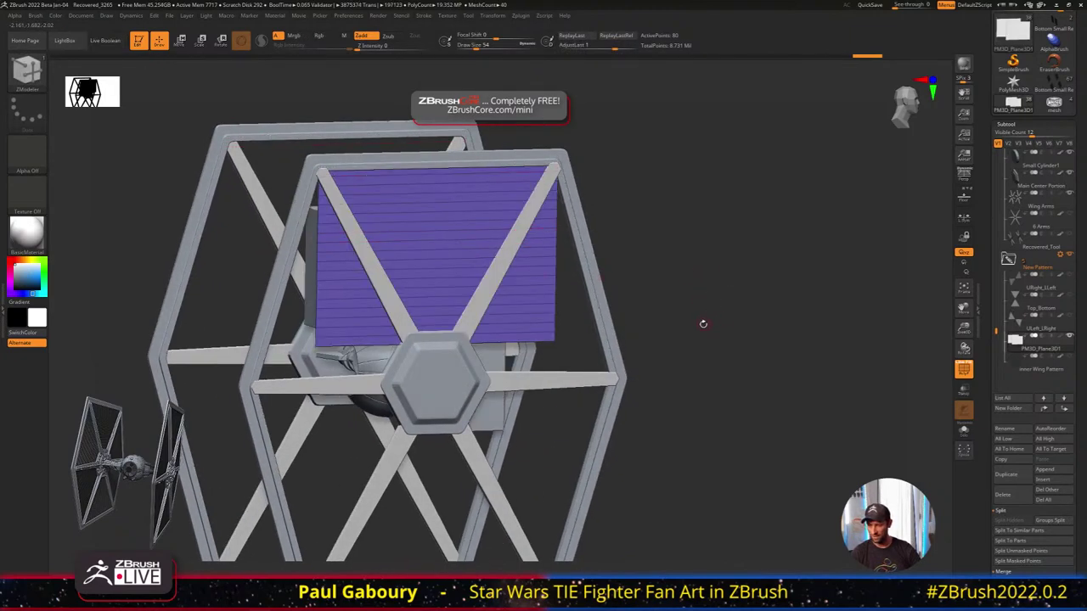
drag(703, 324, 699, 296)
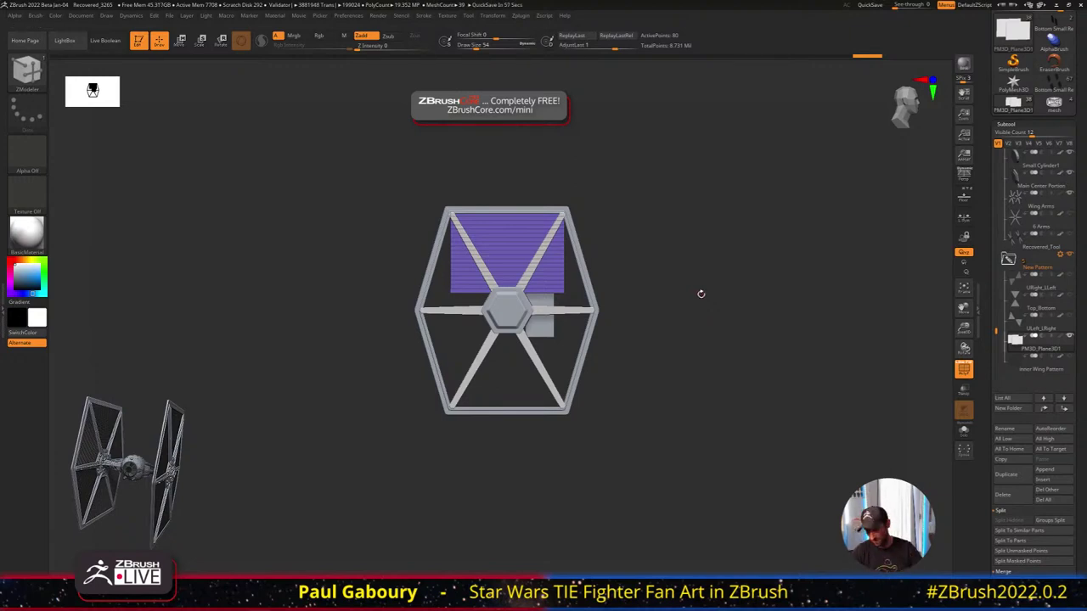
Apply Mirror And Weld to the plane to create a matching copy across the wing's lower half
scroll(1029, 357, down, 5)
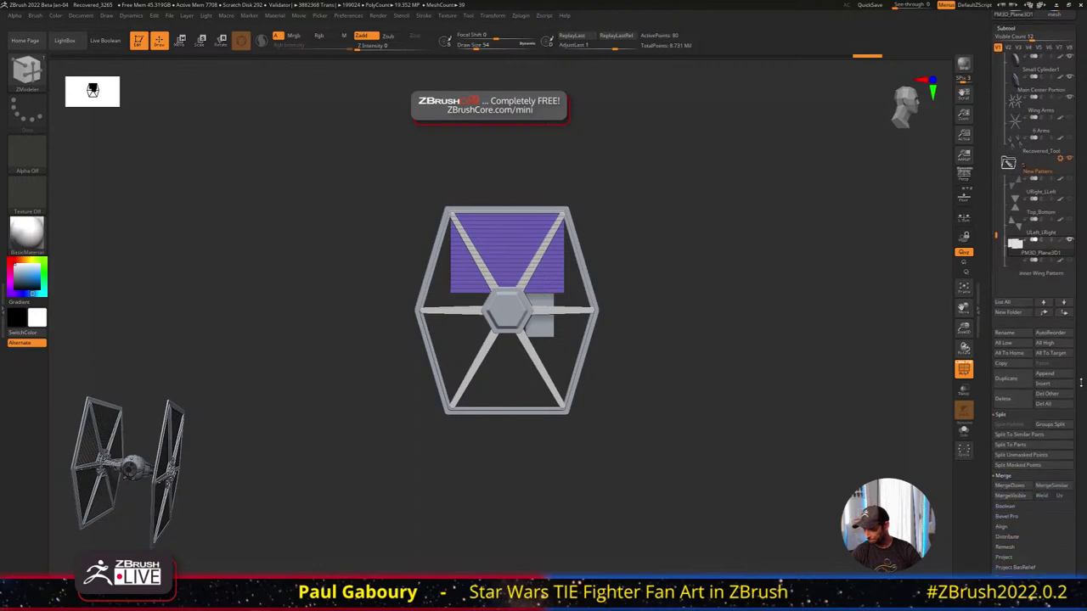
drag(707, 368, 730, 369)
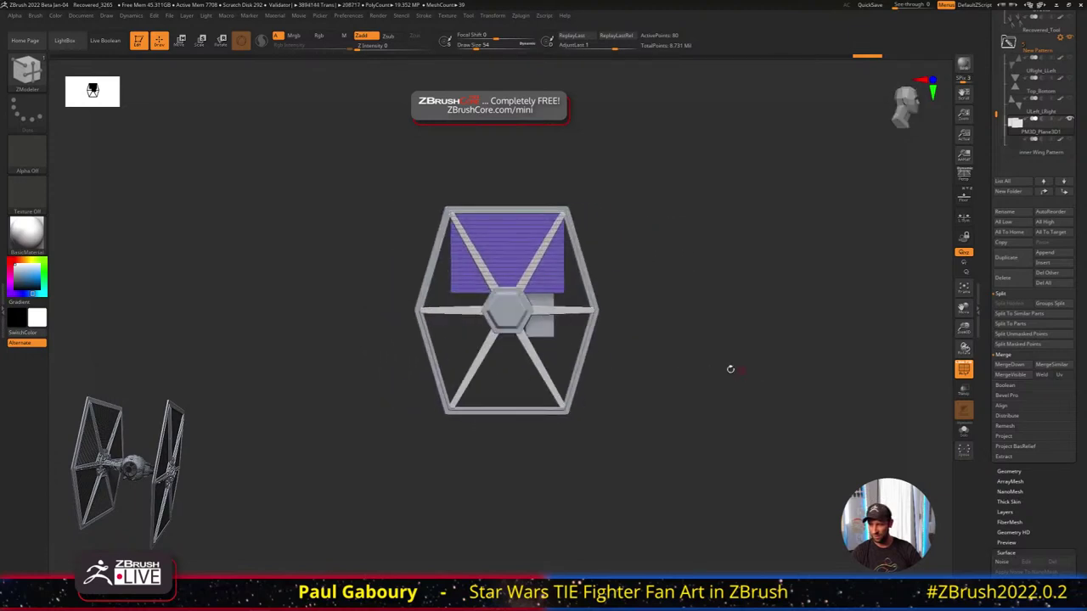
click(1023, 470)
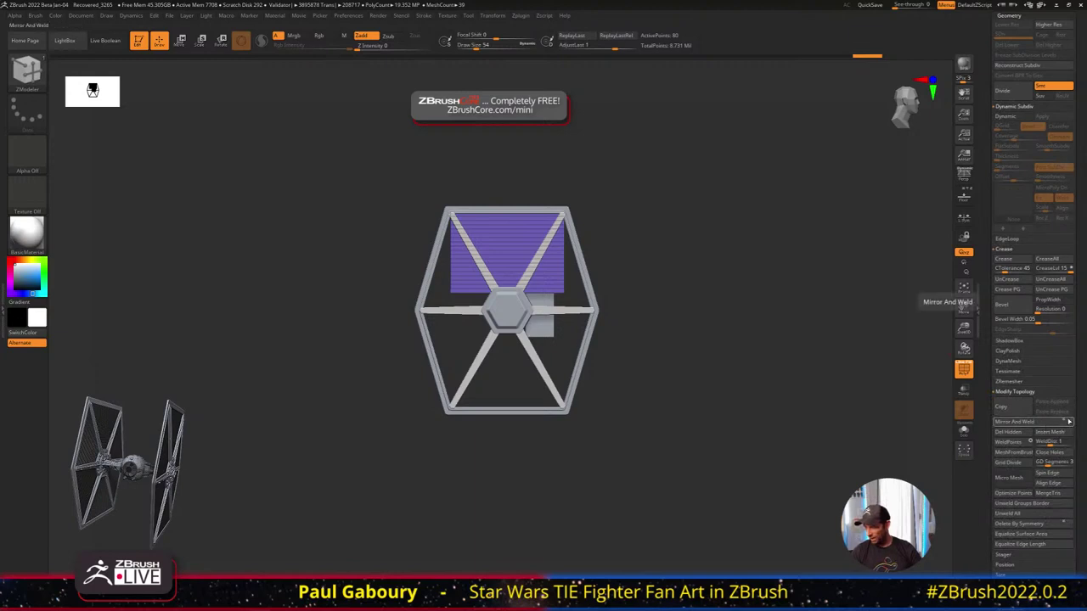
click(1041, 423)
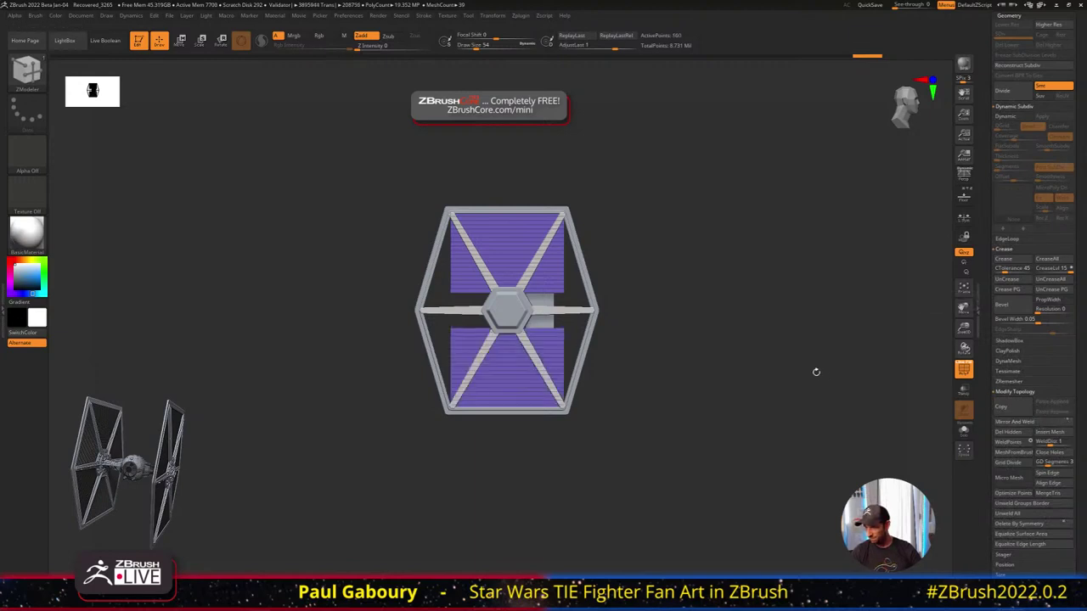
drag(668, 392, 680, 355)
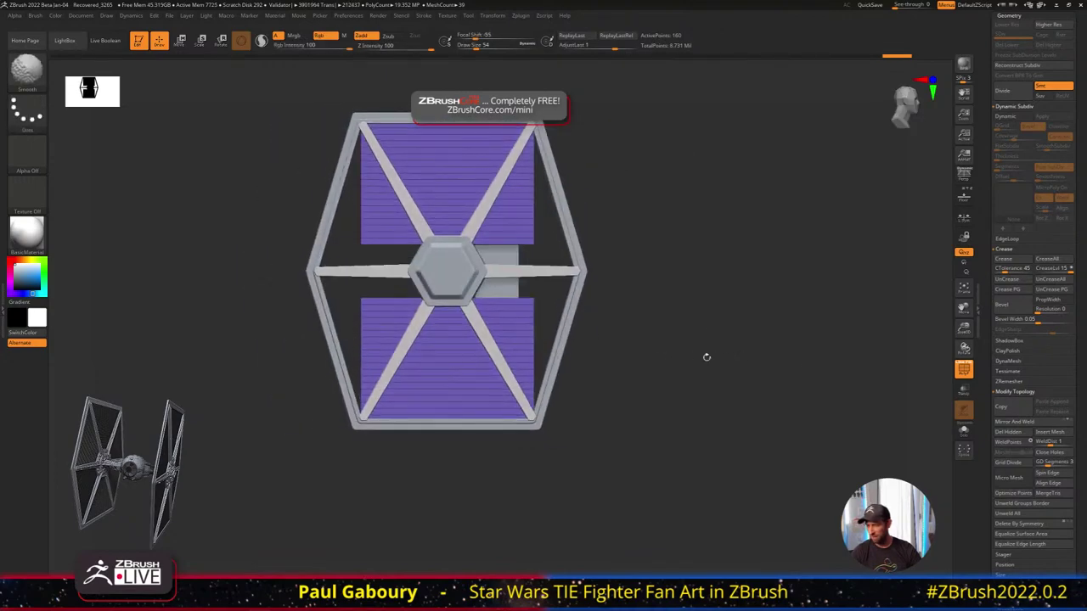
Rename the mirrored PM3D_Plane3D1 subtool as Repeat_TopBottom
drag(1079, 333, 1079, 431)
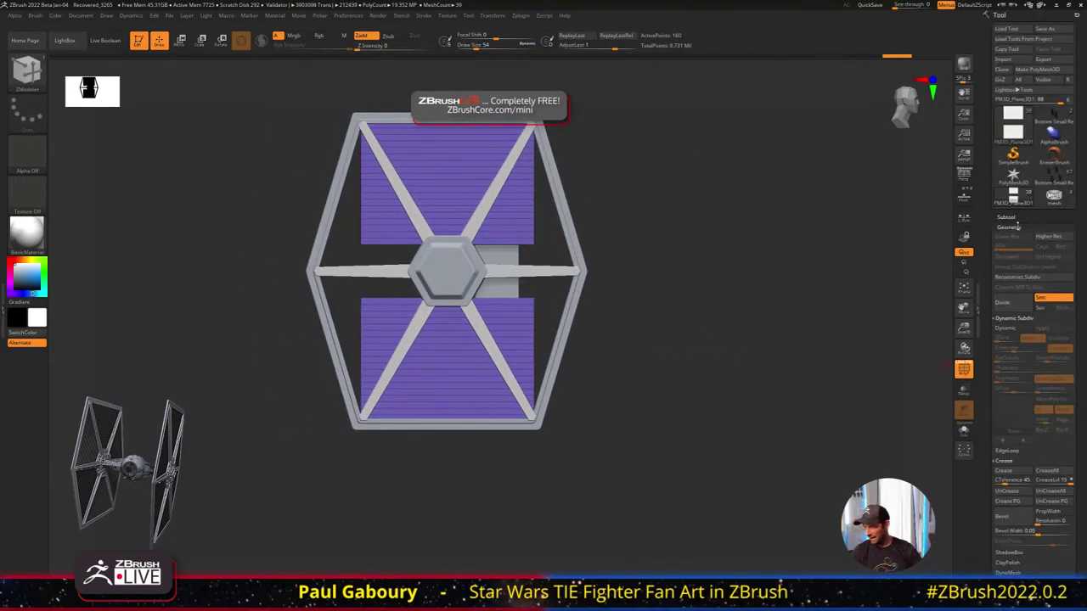
shift+click(1009, 217)
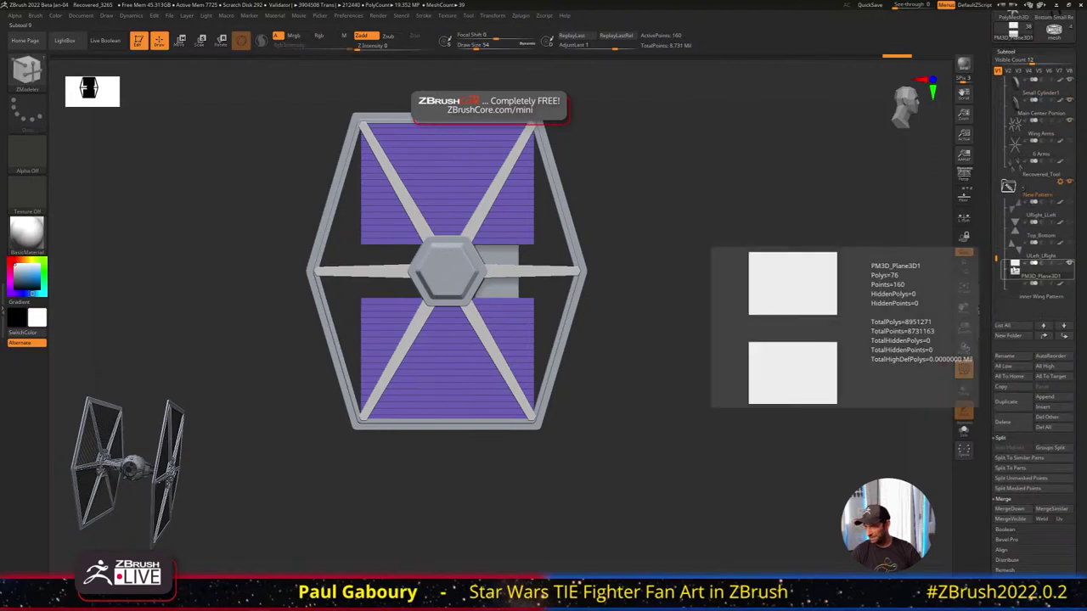
click(1011, 356)
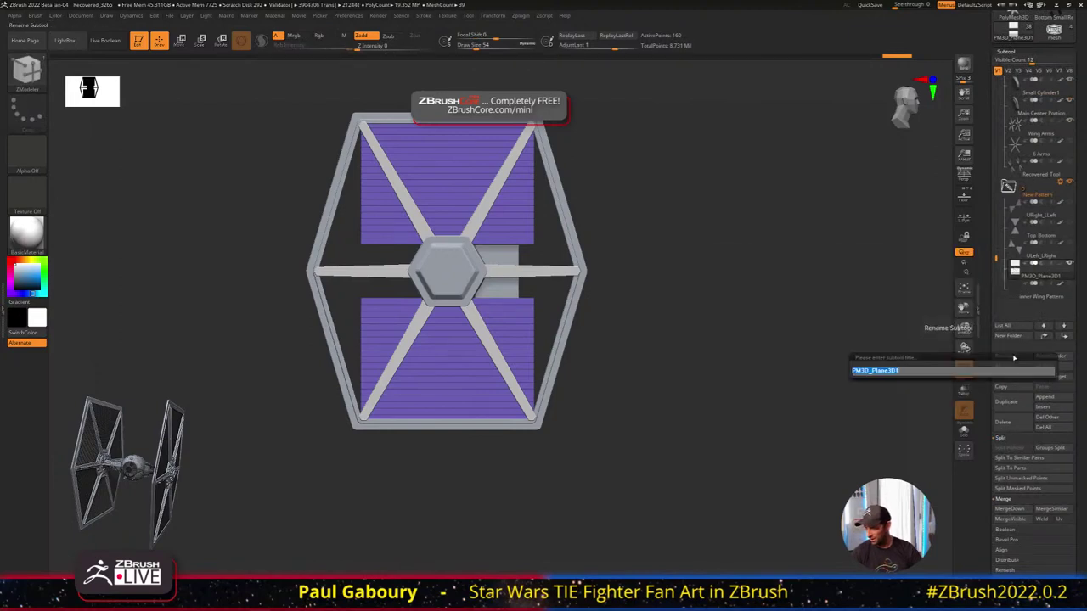
text(Repea)
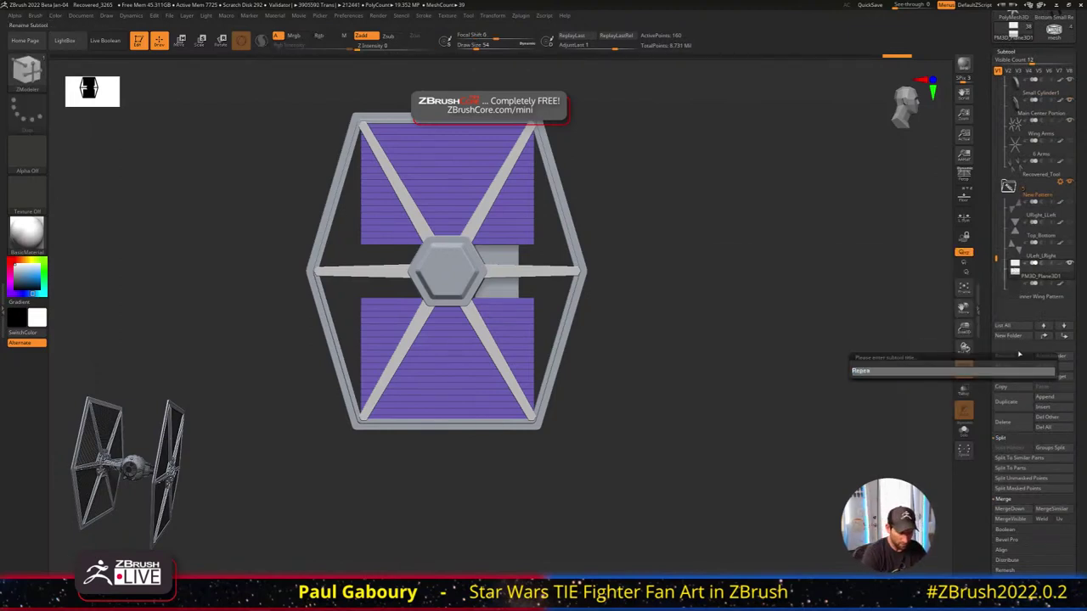
text(t_)
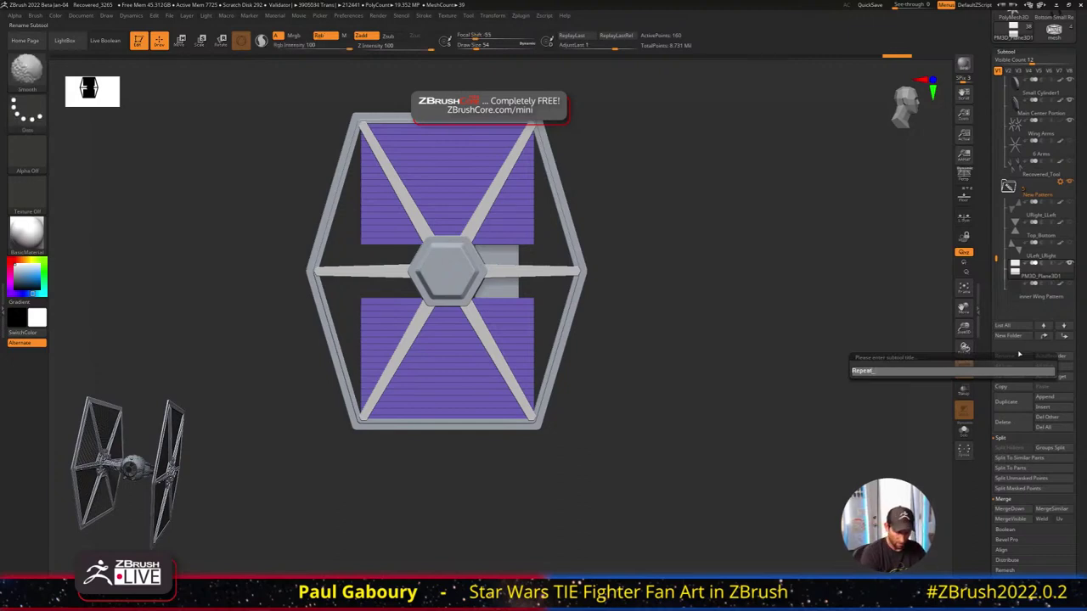
text(TopSott)
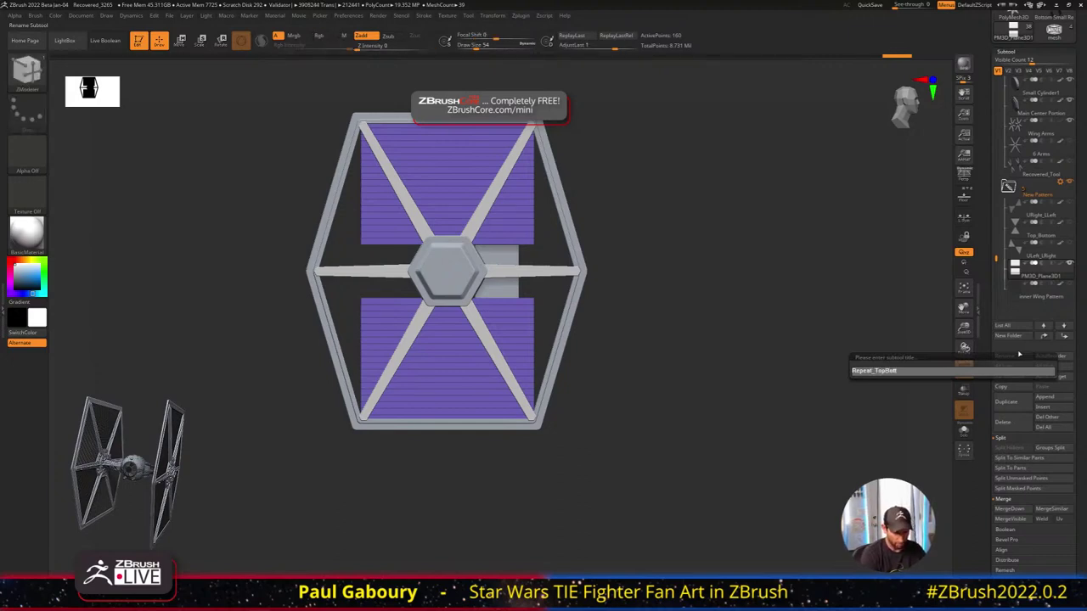
text(om)
key(Return)
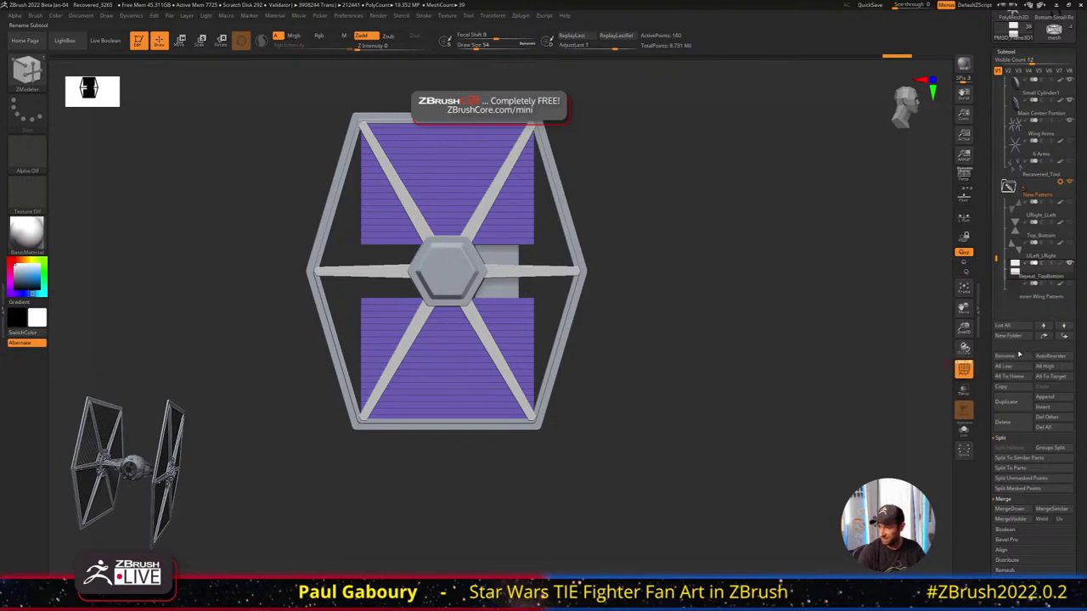
Duplicate Repeat_TopBottom, center the gizmo on the mesh, and rotate the copy to cover the upper-left and lower-right wing sections
click(1006, 402)
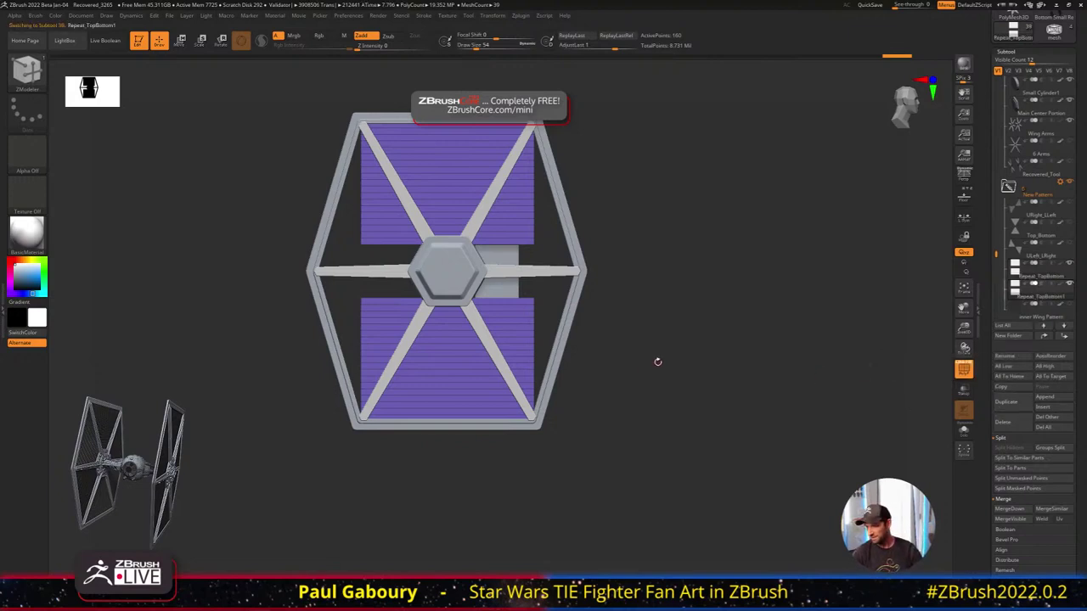
key(w)
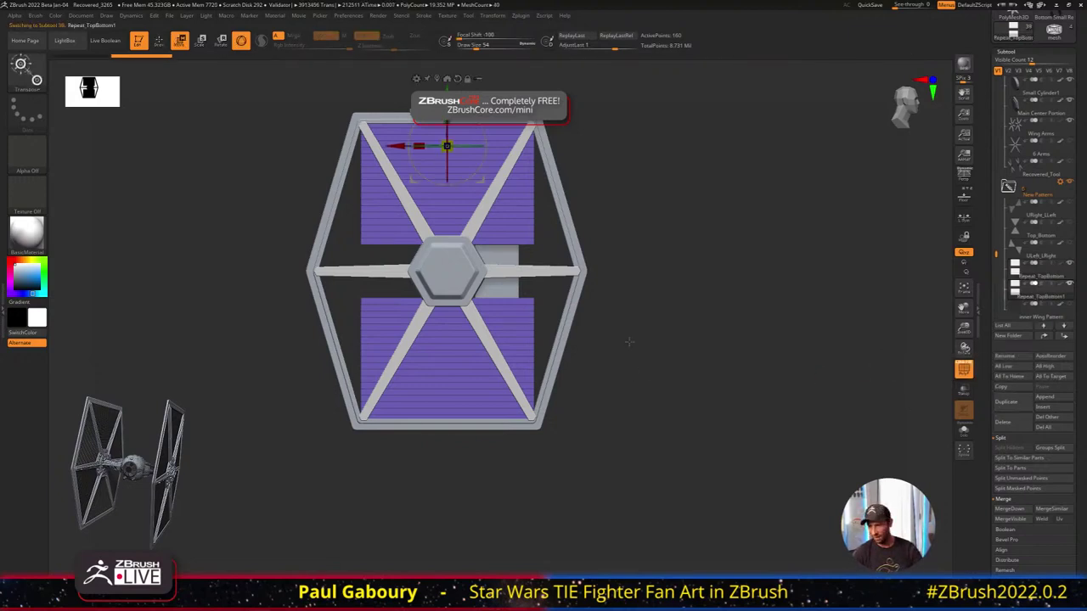
click(437, 78)
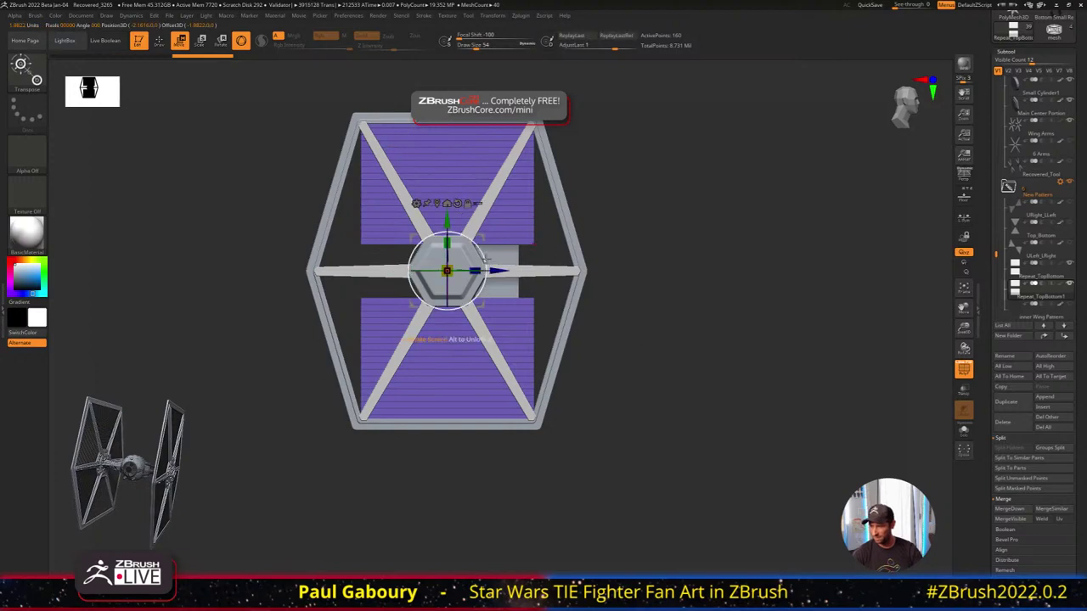
drag(481, 254, 461, 181)
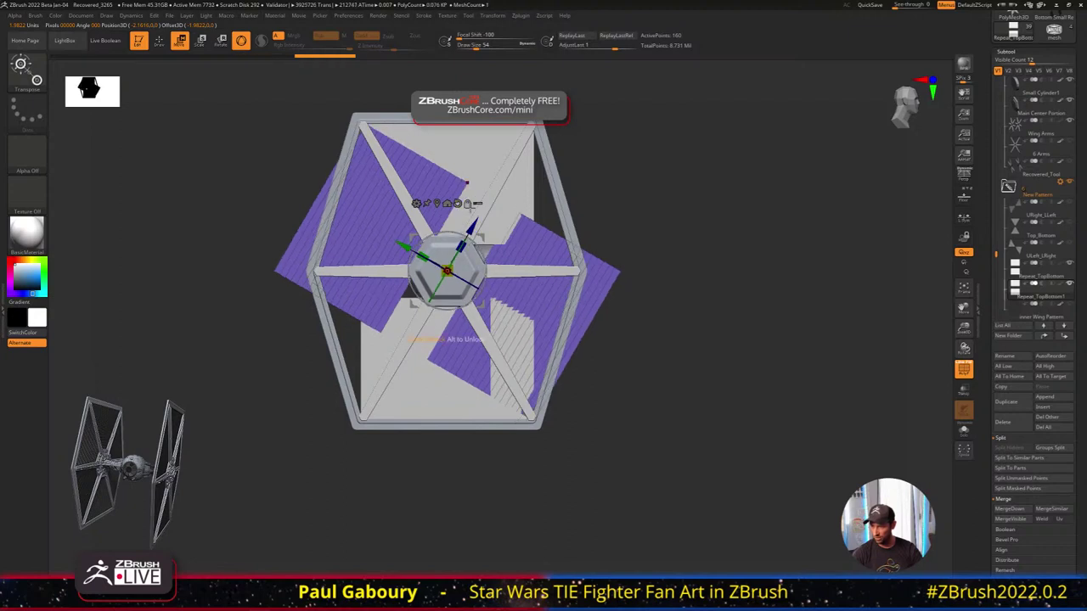
drag(472, 225, 474, 220)
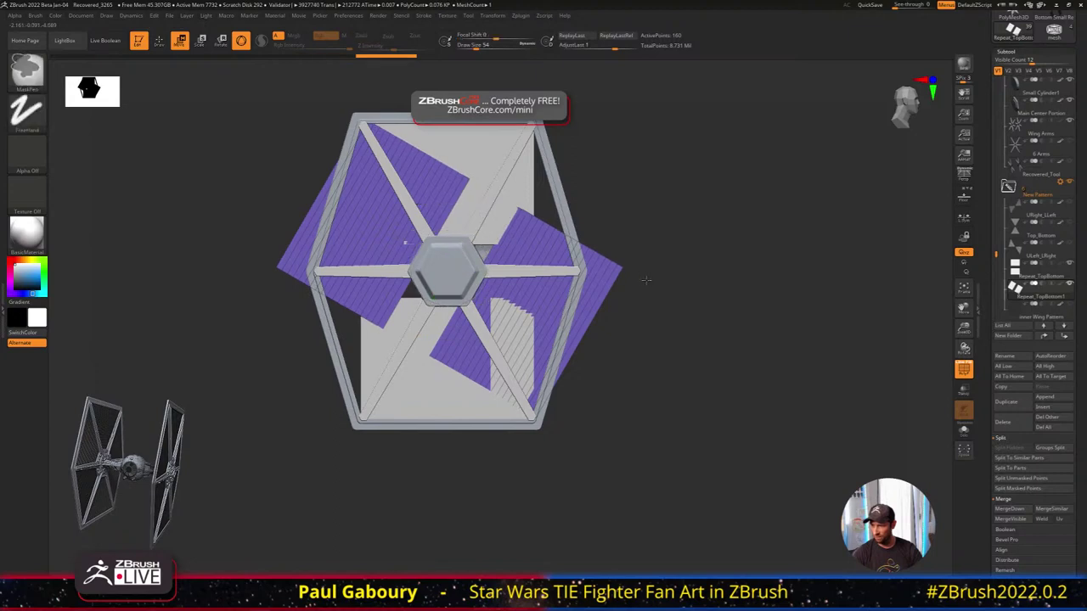
ctrl+right_drag(645, 279, 702, 352)
key(q)
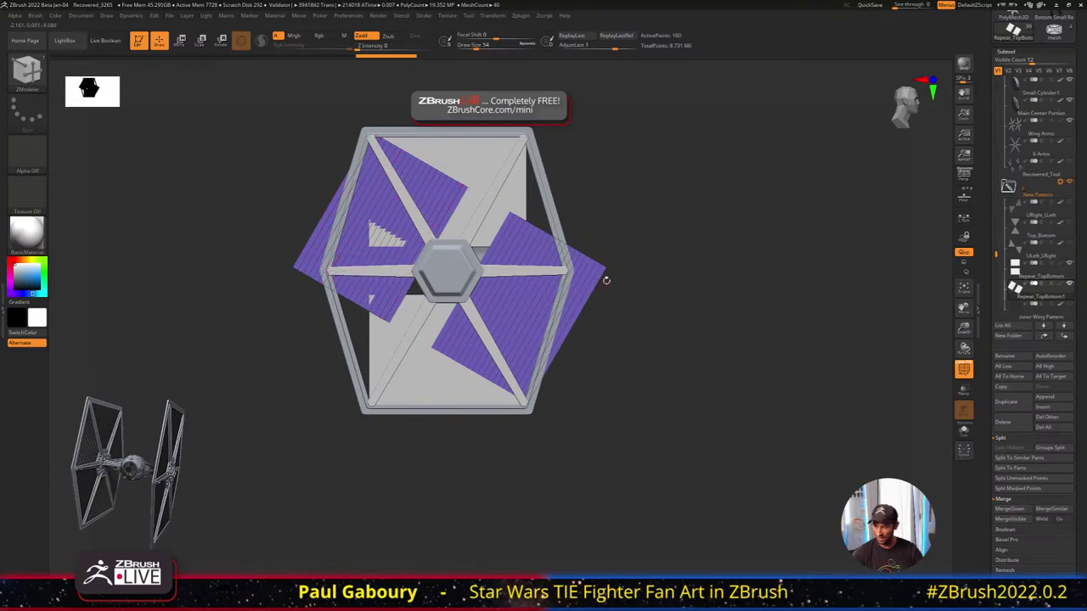
Rename the rotated Repeat_TopBottom1 subtool as Repeat_LeftTop_BottomRight
key(shift)
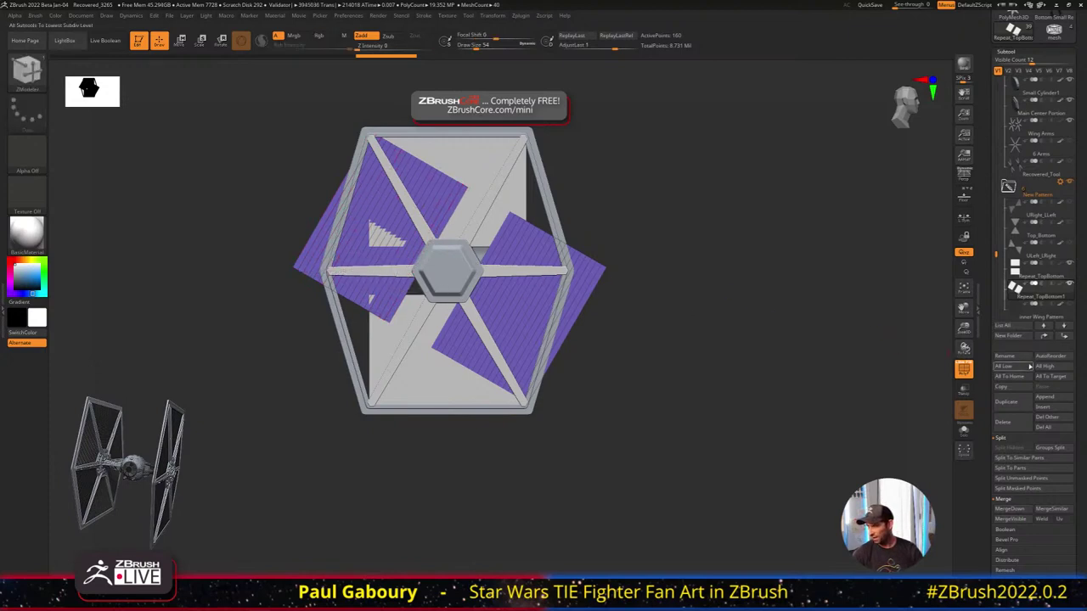
click(1011, 357)
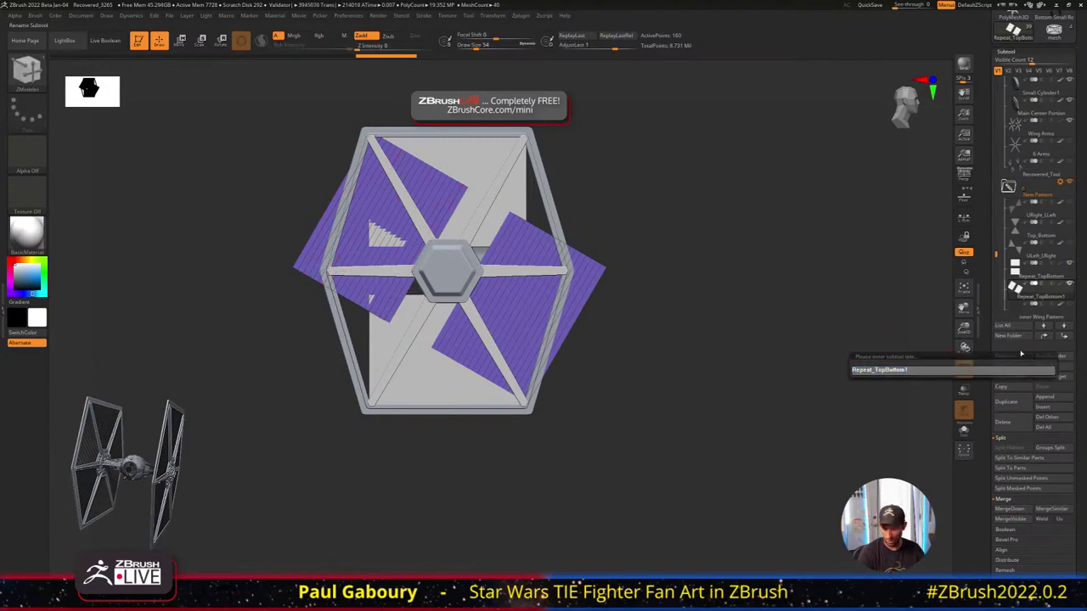
key(BackSpace)
key(BackSpace)
key(BackSpace)
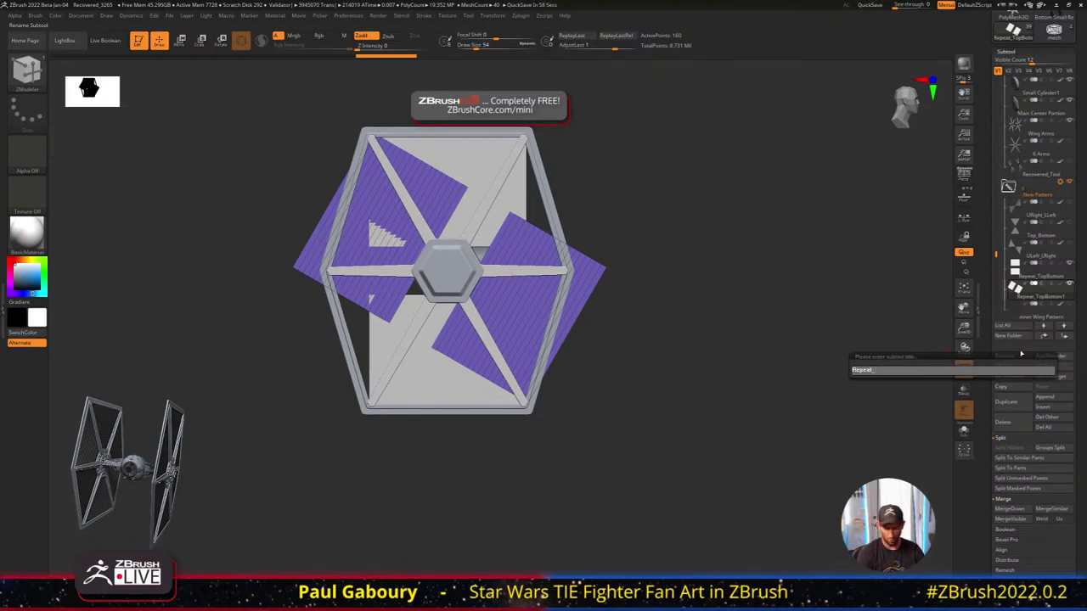
key(BackSpace)
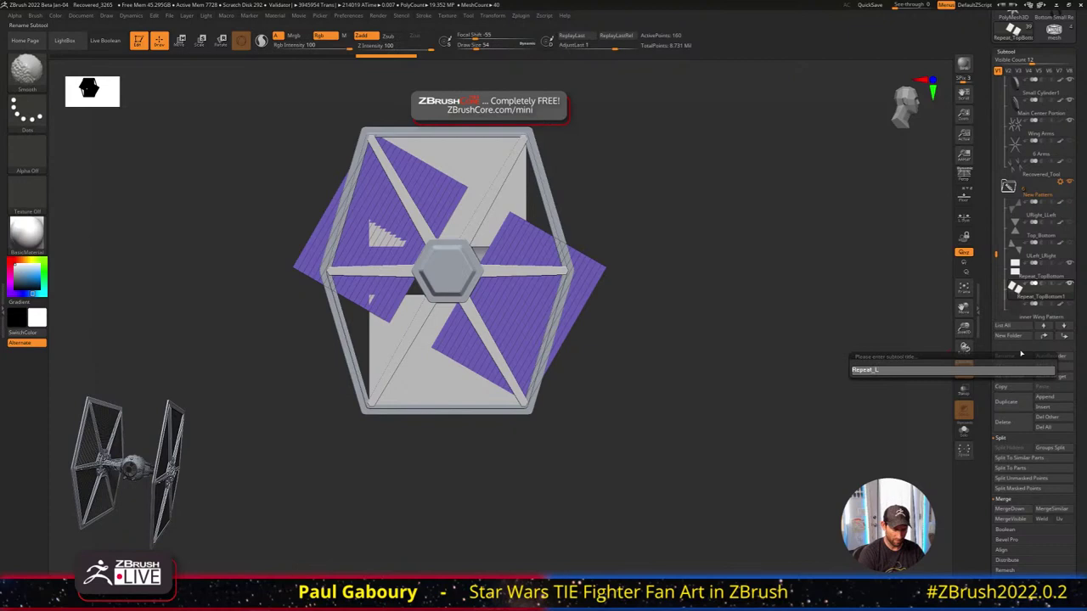
text(LeftTop)
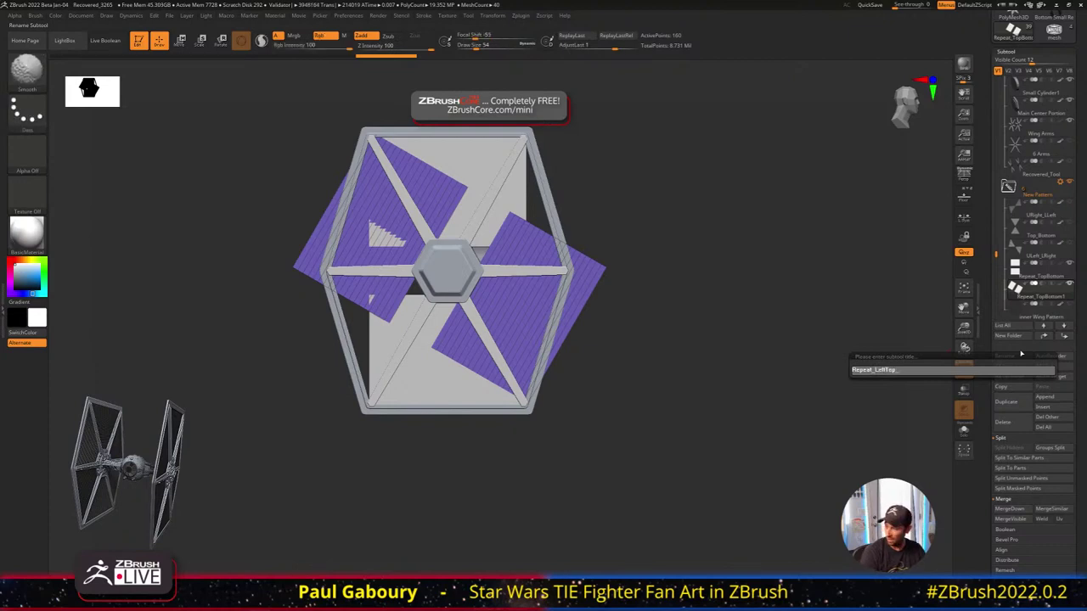
text(_Bot)
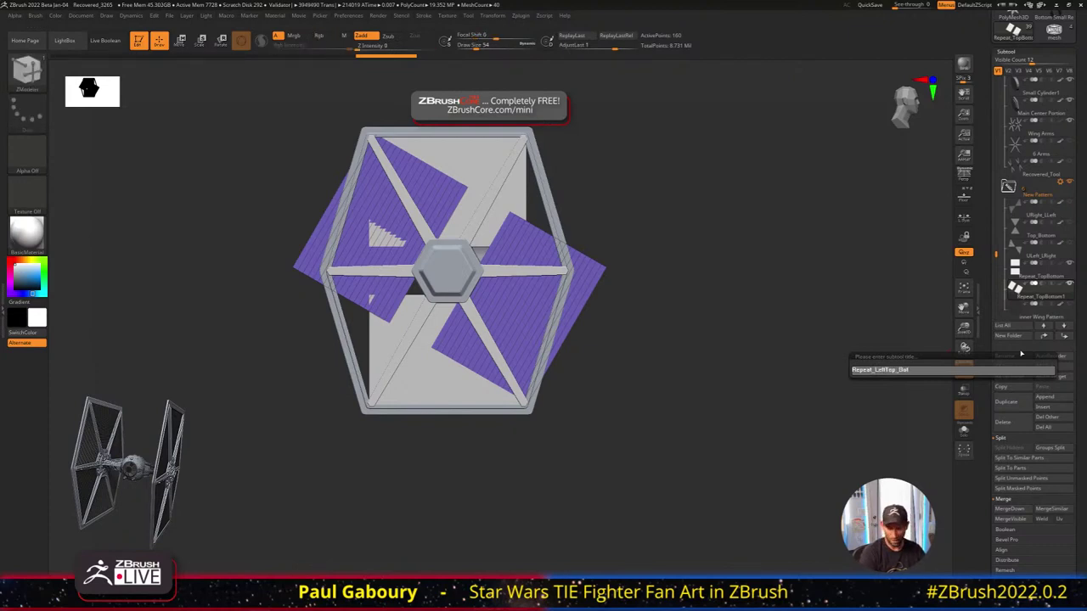
key(shift)
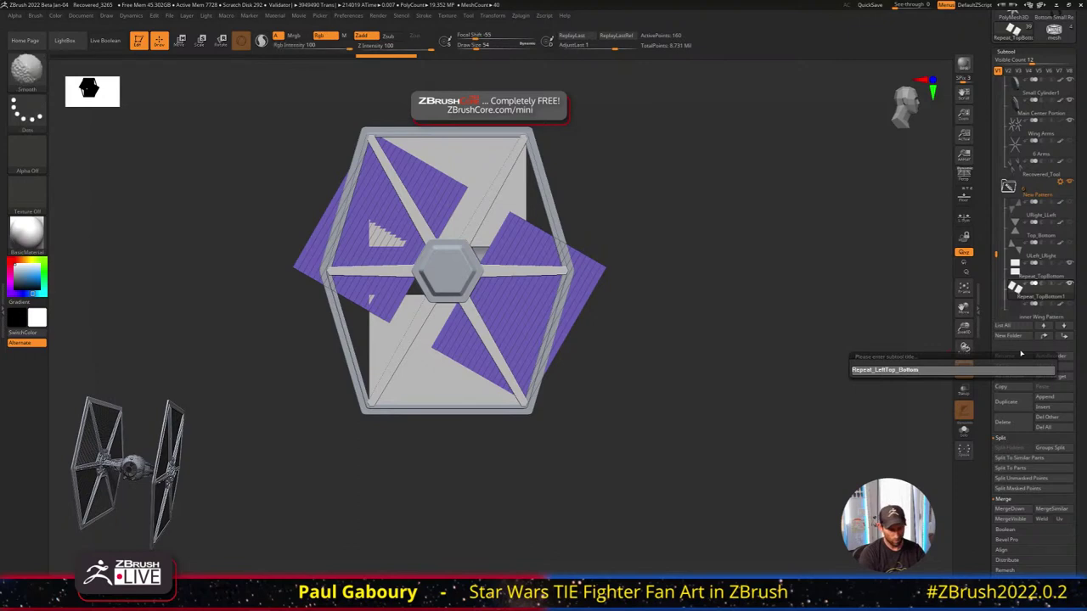
text(tomRight)
key(Return)
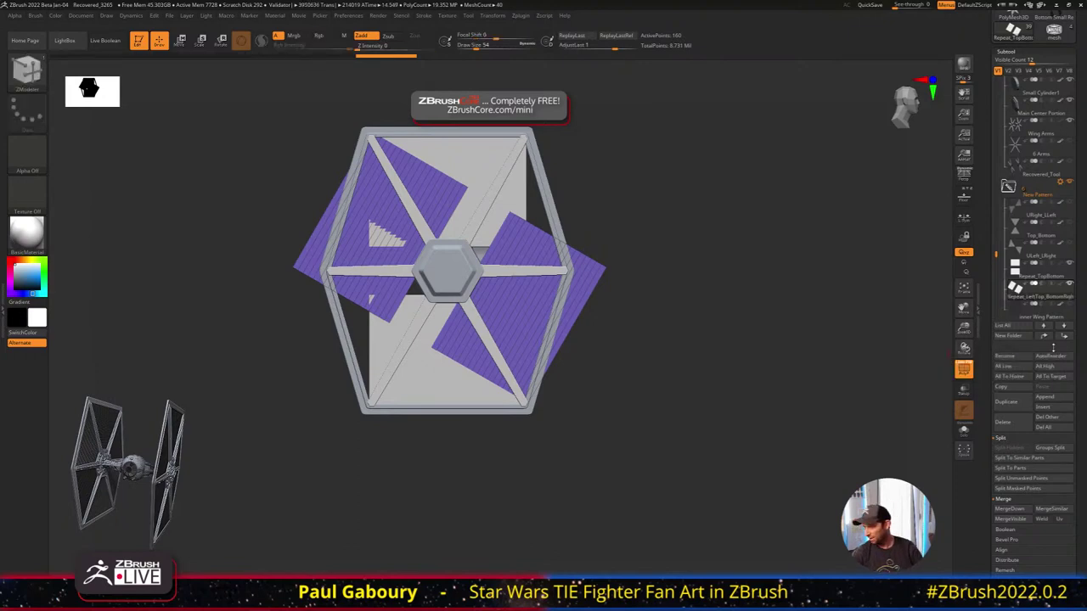
Duplicate Repeat_LeftTop_BottomRight and flip the copy with the Mirror deformation to cover the upper-right and lower-left wing sections
click(1022, 405)
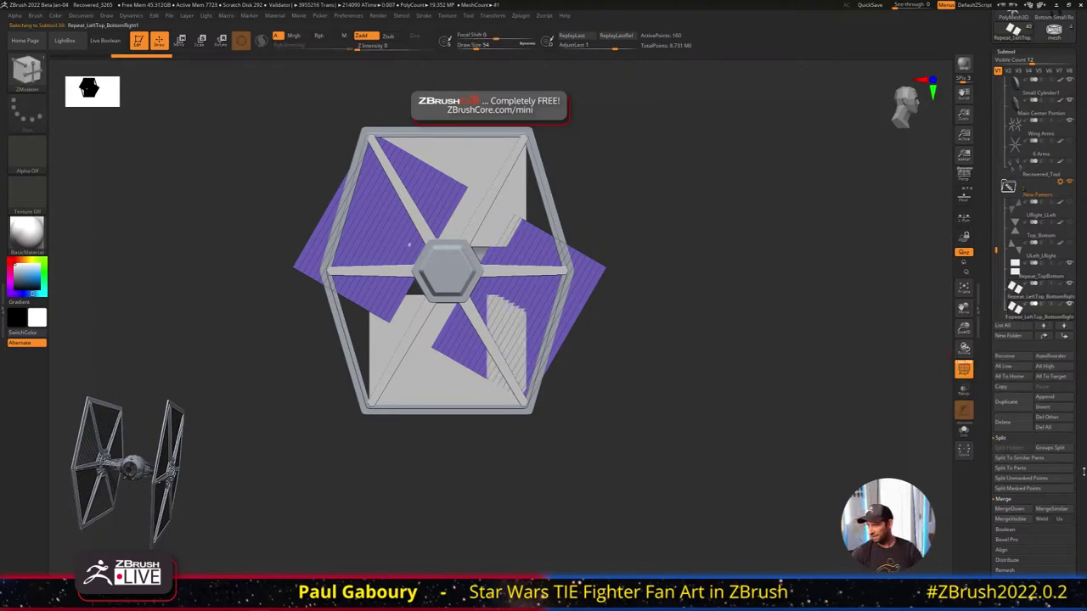
scroll(1083, 469, down, 15)
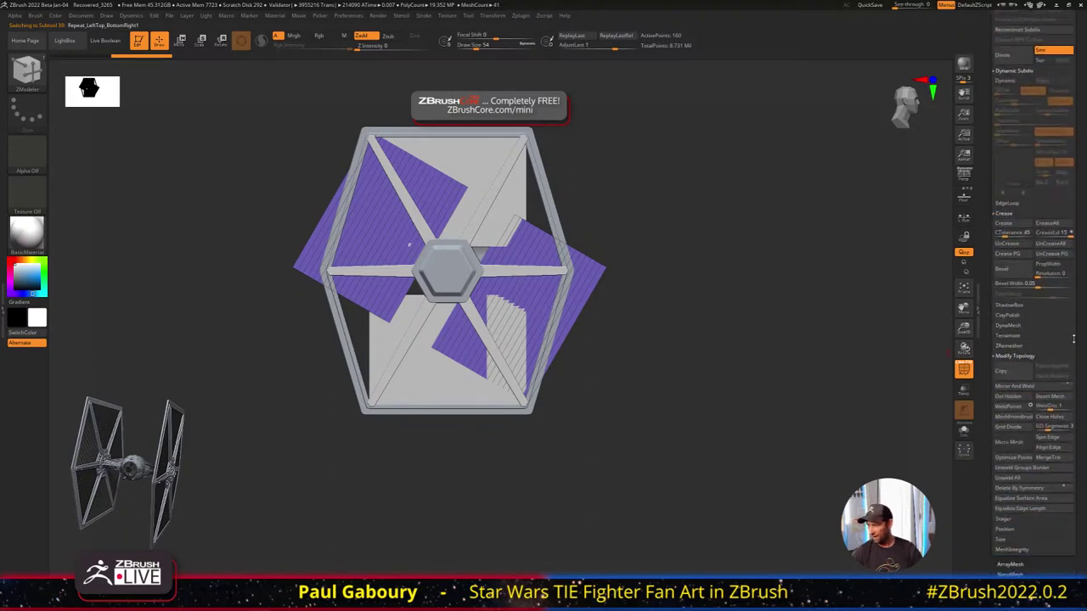
scroll(1072, 314, down, 1)
key(w)
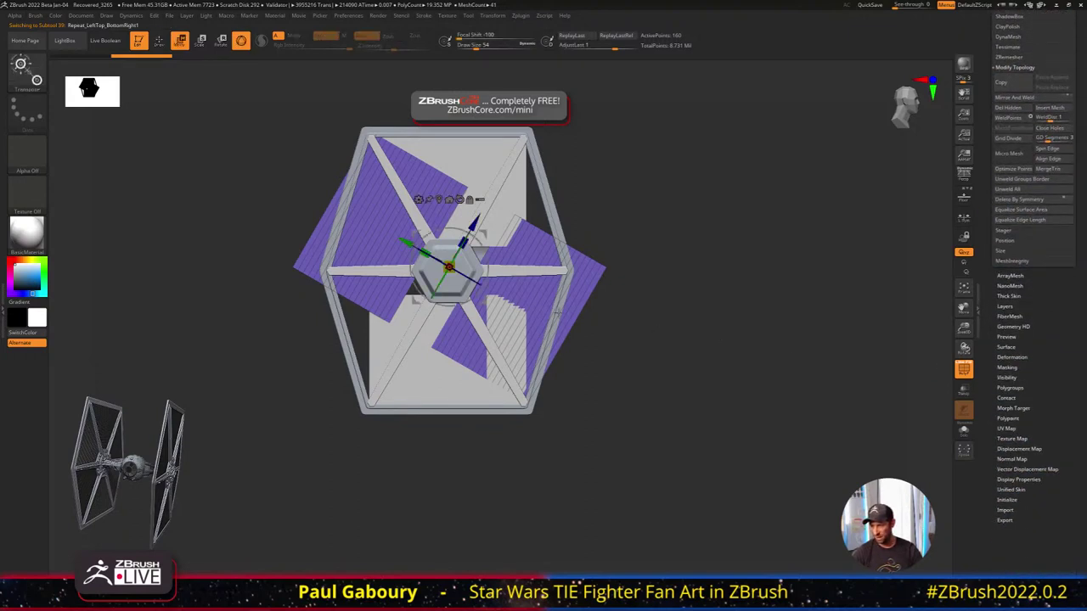
shift+drag(488, 260, 452, 209)
key(ctrl+z)
click(1011, 357)
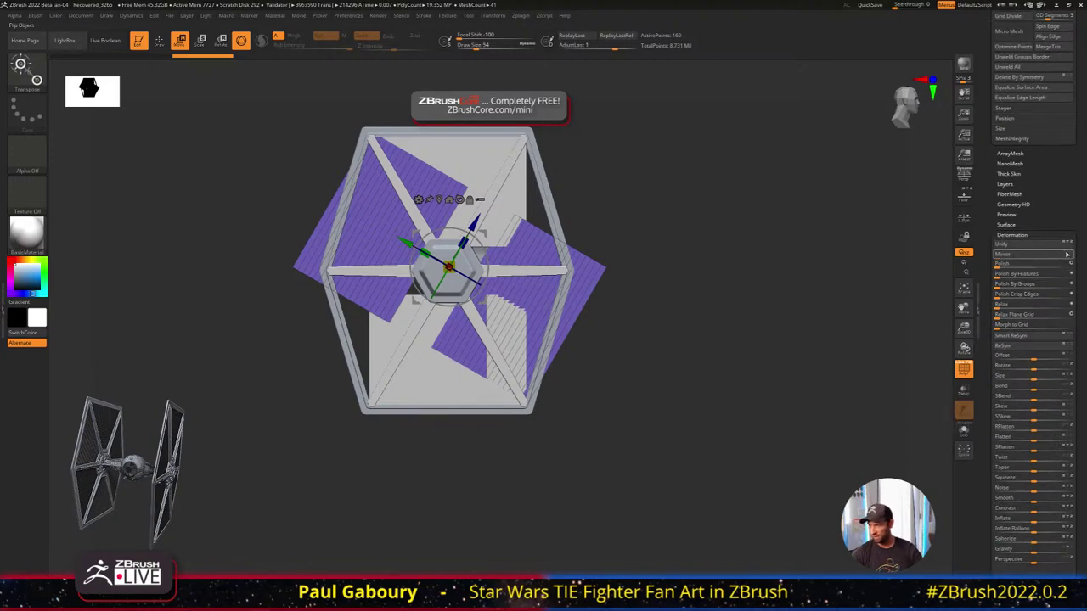
click(1055, 254)
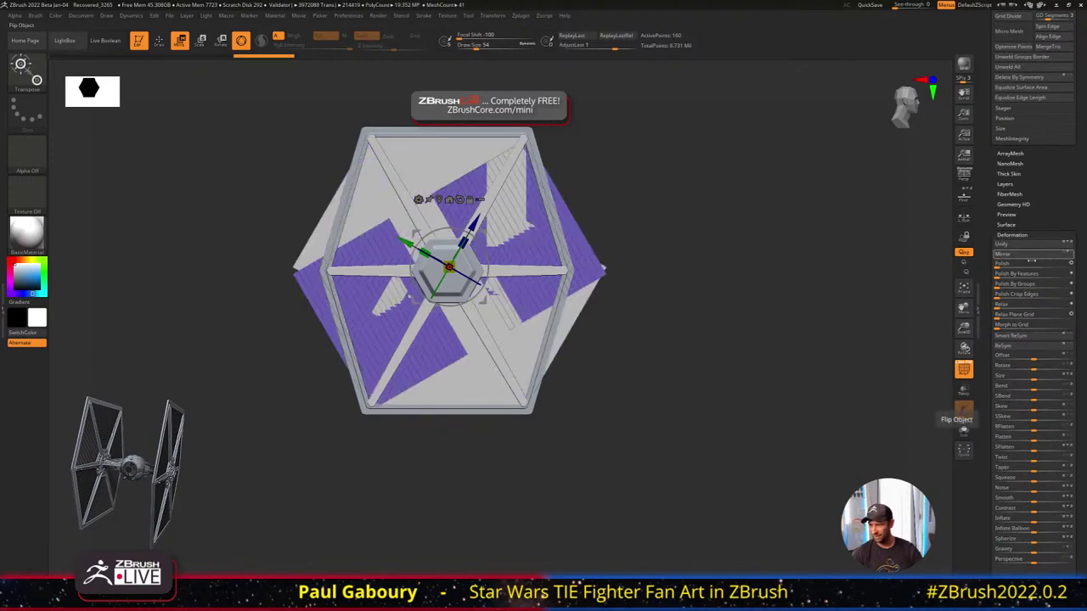
drag(791, 377, 739, 367)
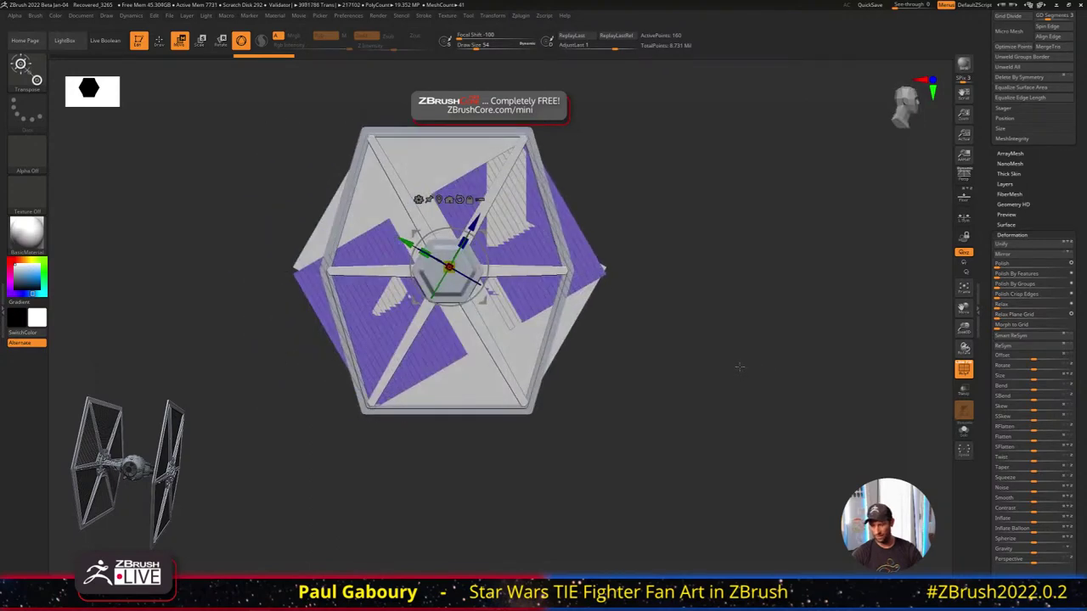
key(shift+f)
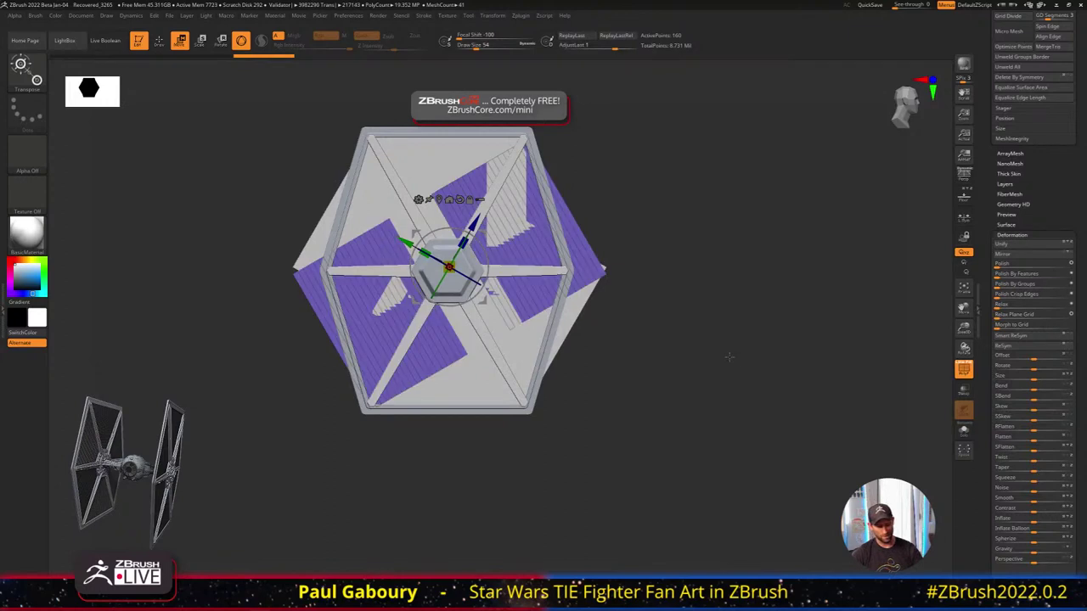
Rename the mirrored duplicate subtool as Repeat_TopRight_BottomLeft
key(q)
drag(1055, 195, 1048, 478)
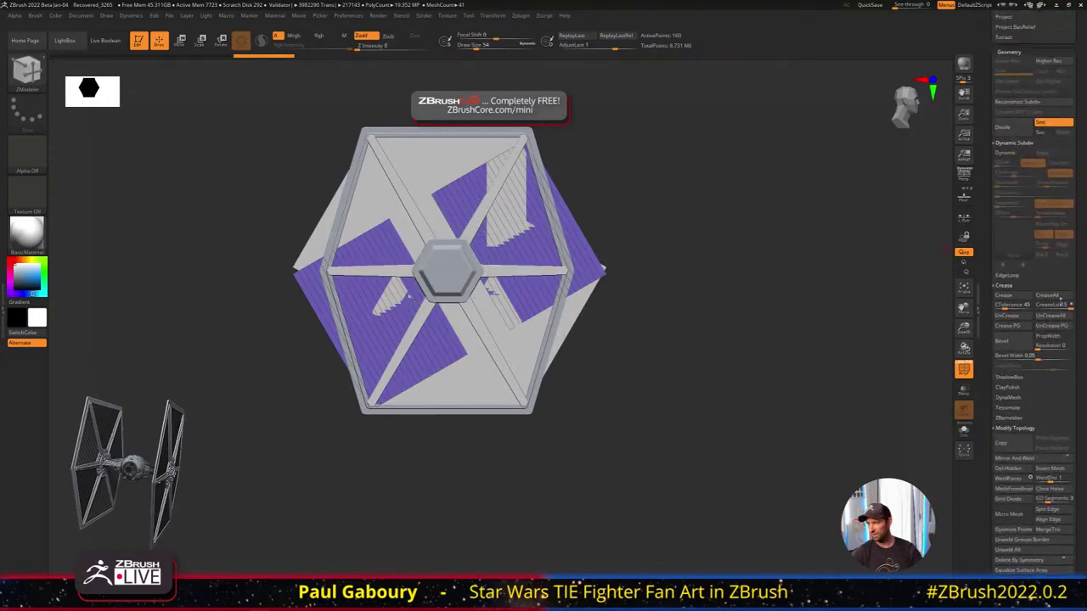
drag(1051, 161, 1049, 353)
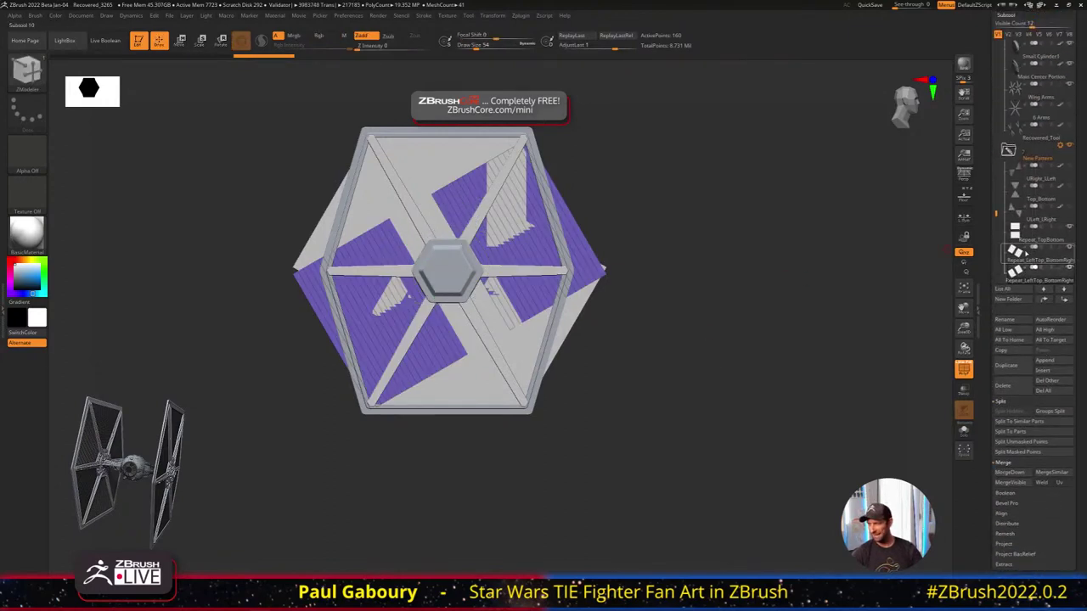
click(1015, 320)
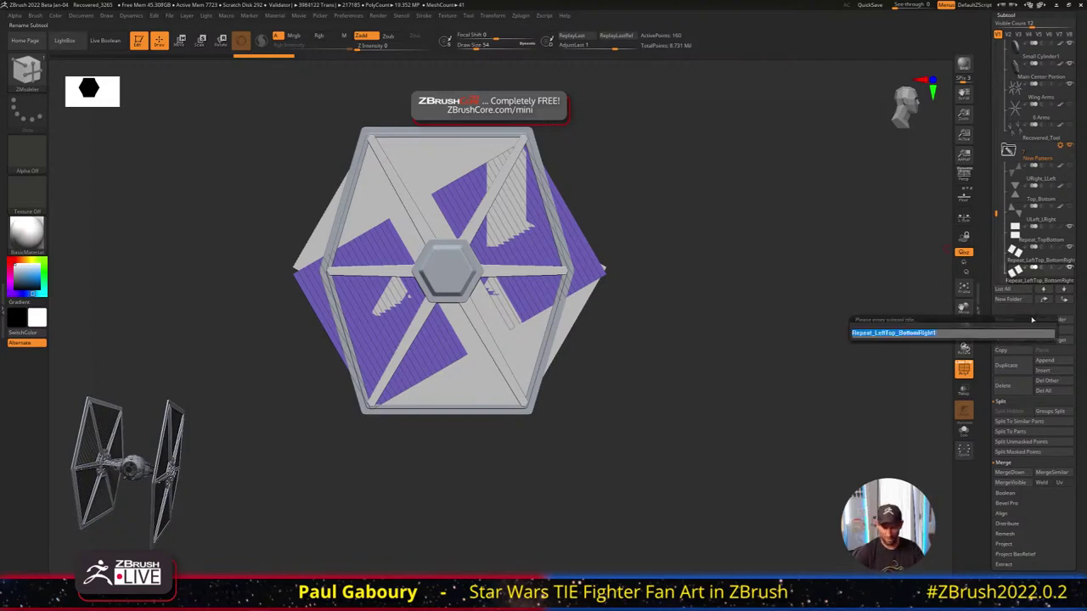
key(BackSpace)
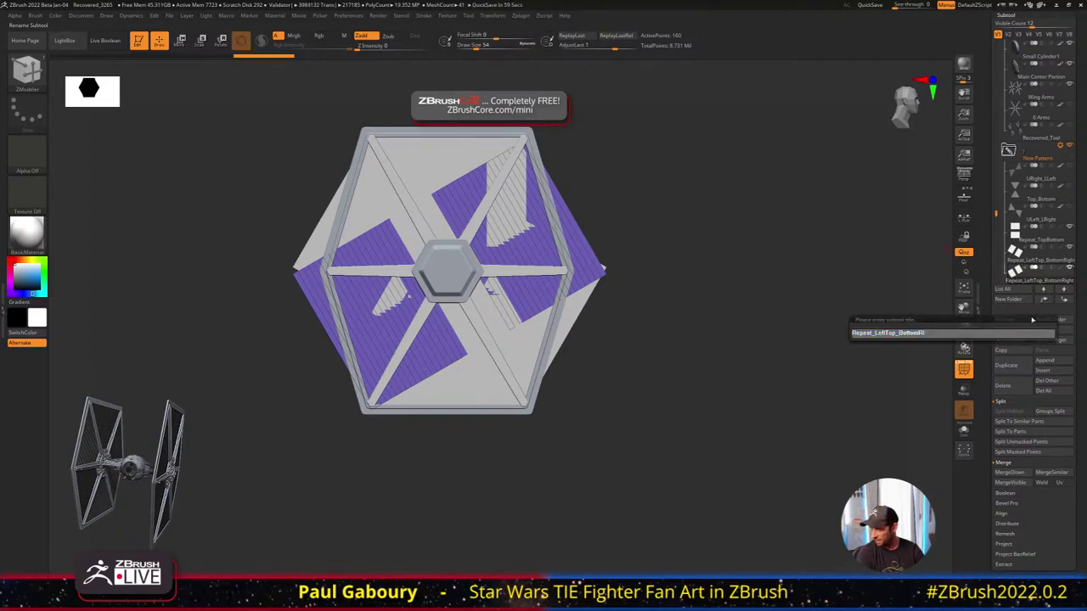
text(L)
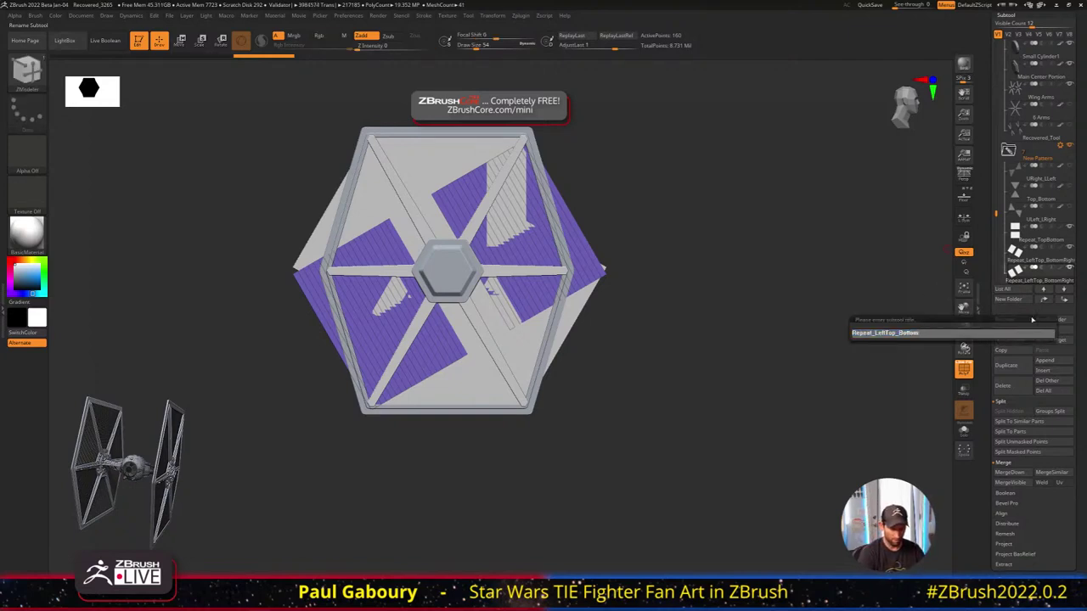
text(eft)
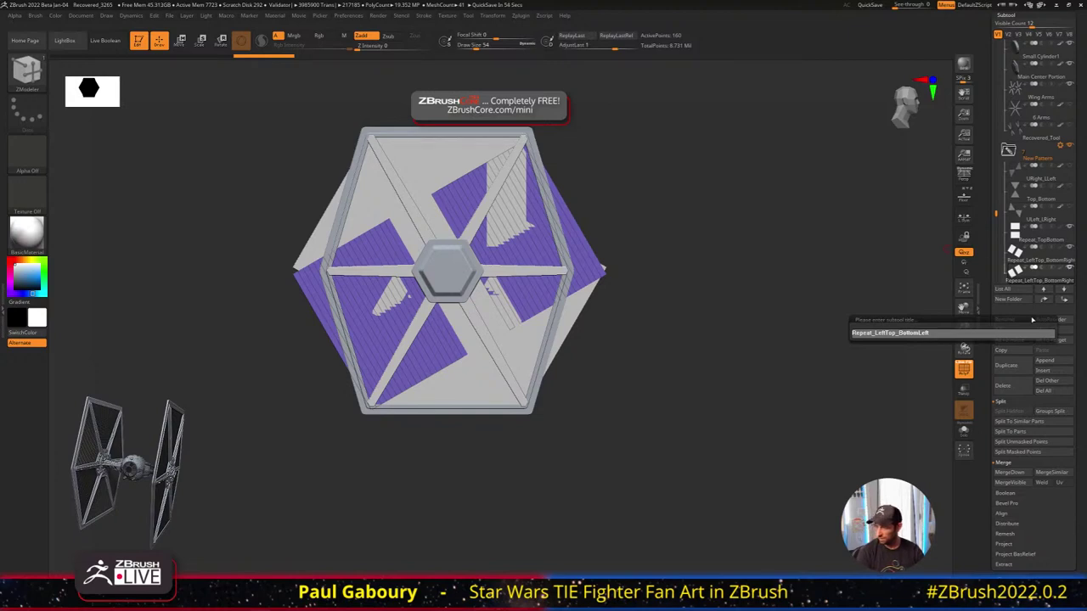
key(BackSpace)
key(BackSpace)
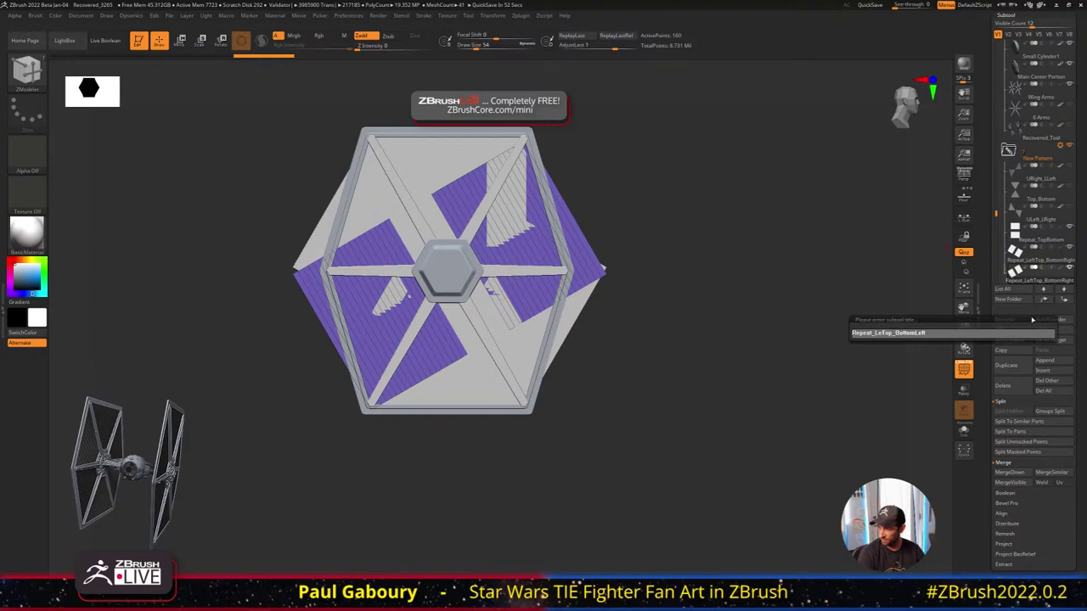
key(BackSpace)
key(BackSpace)
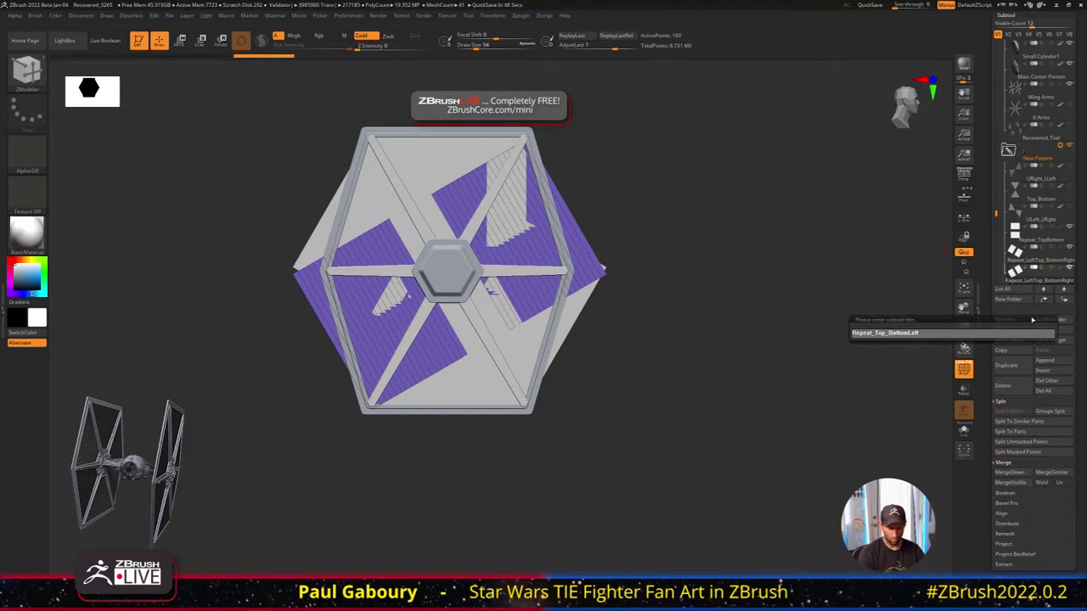
text(Right)
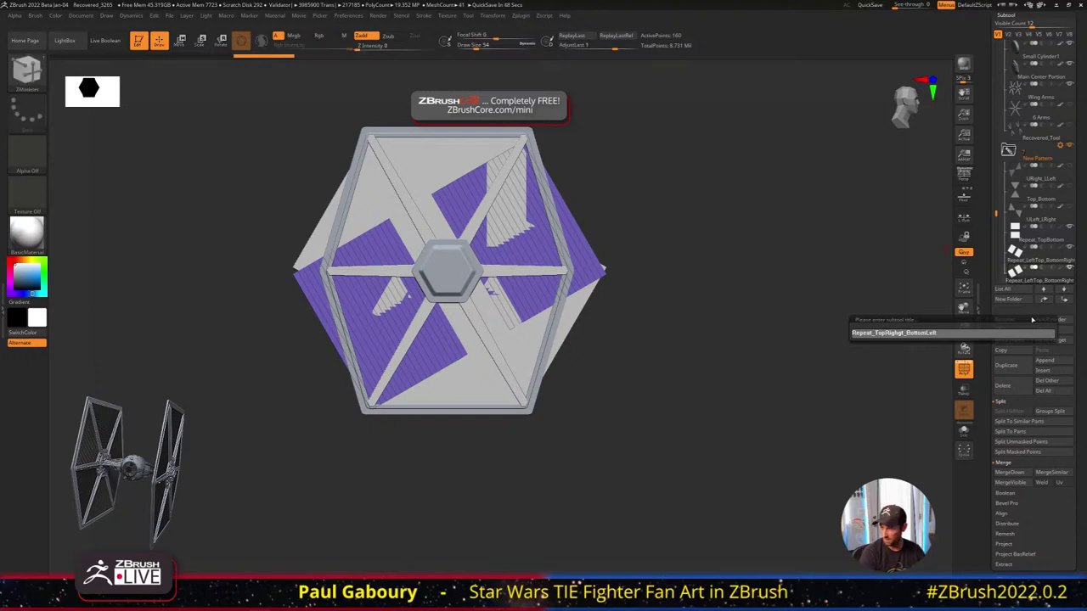
key(Return)
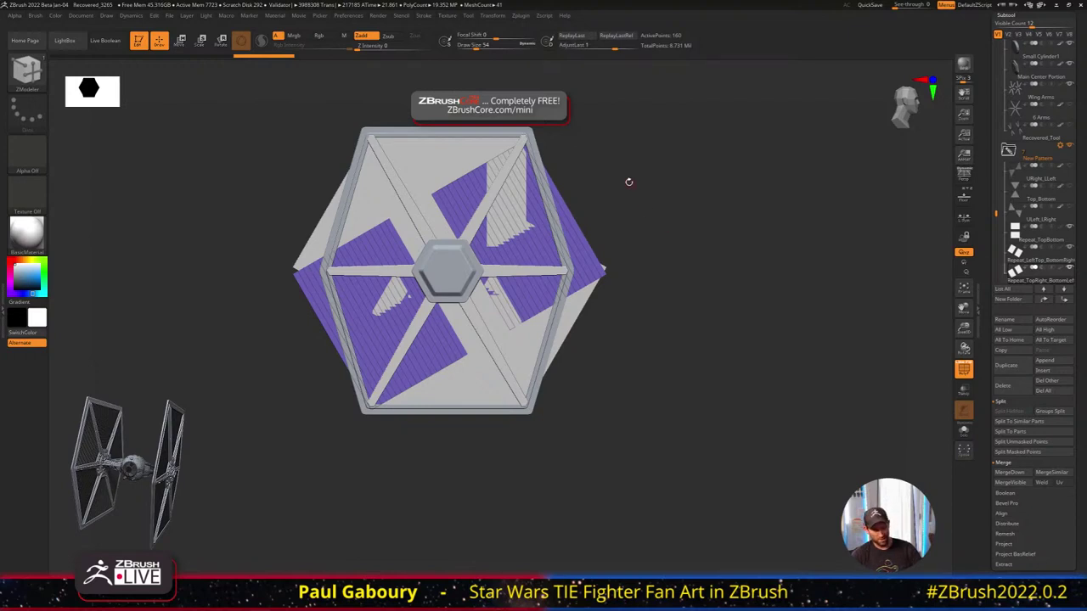
Choose the IMM PrimitivesH brush with the H QCube mesh, and undo a trial cube inserted on the upper-right plane
key(b)
key(i)
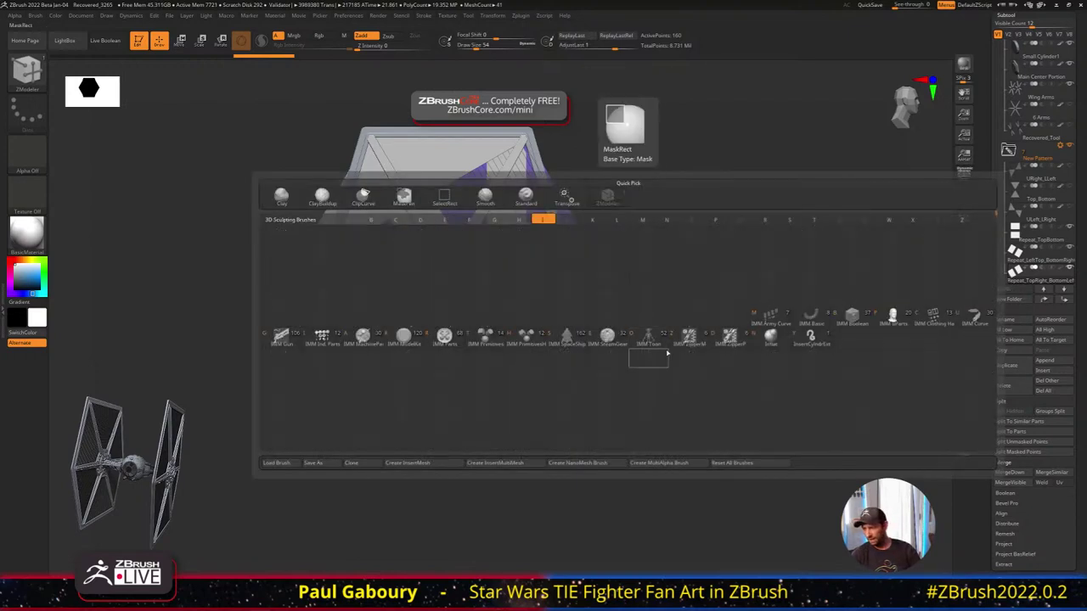
click(523, 337)
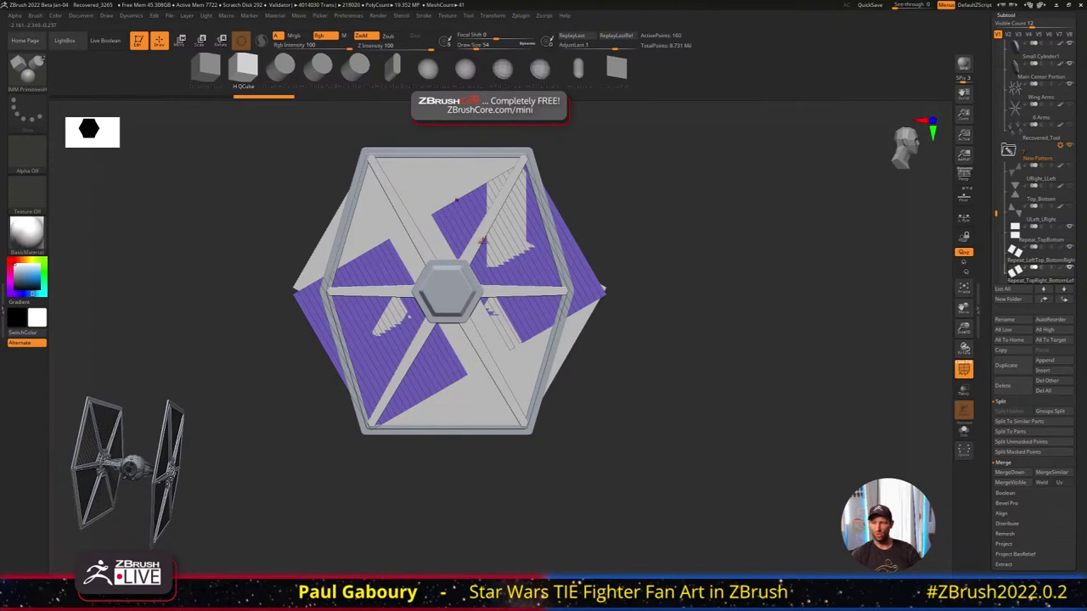
drag(533, 253, 540, 255)
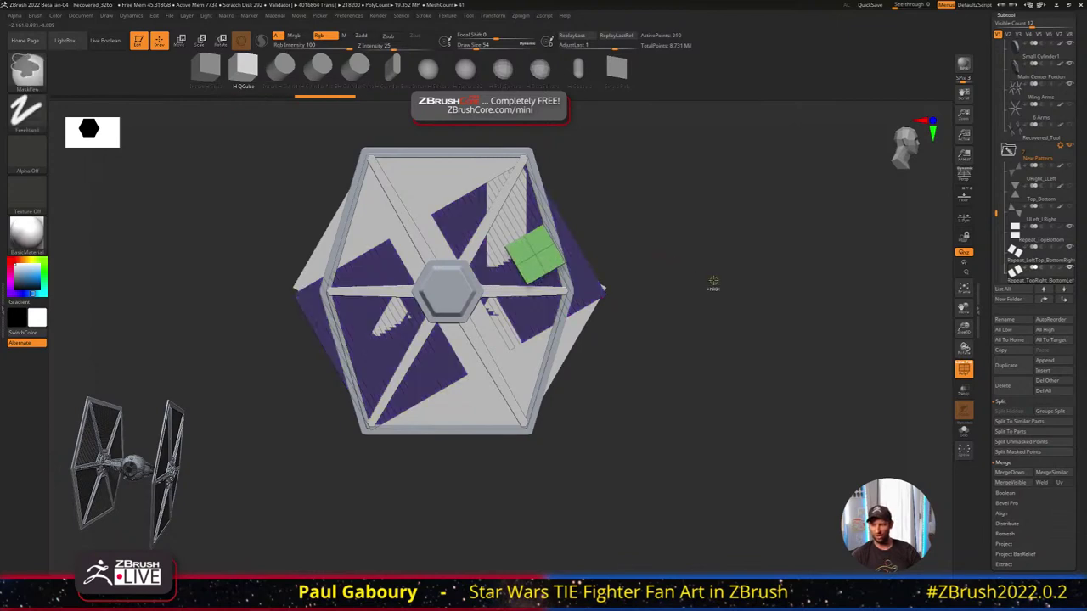
key(ctrl+z)
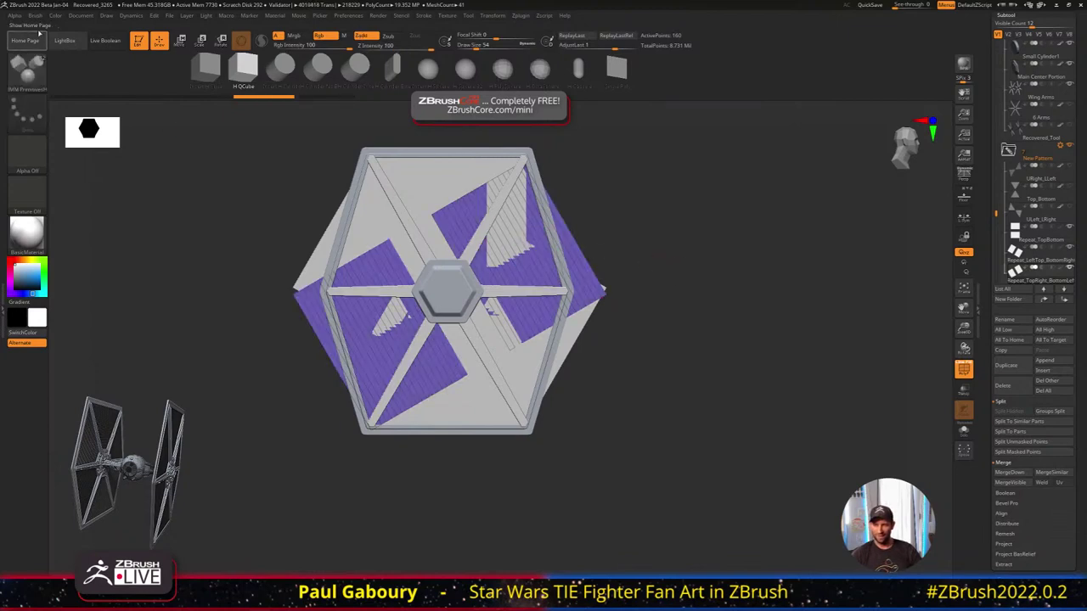
Create a NanoMesh brush from the active IMM PrimitivesH insert brush
click(37, 16)
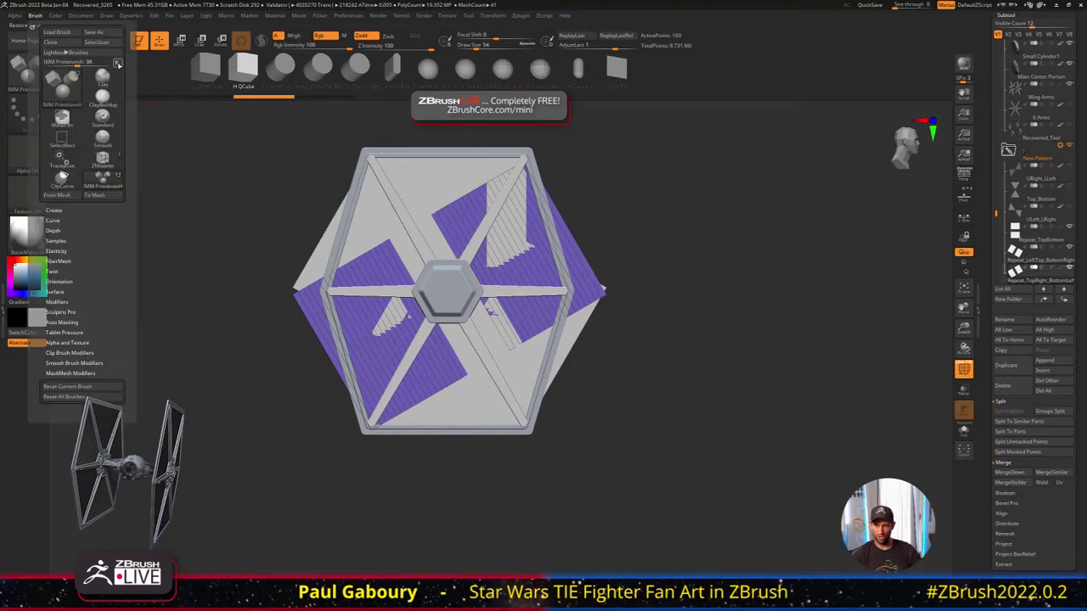
click(54, 149)
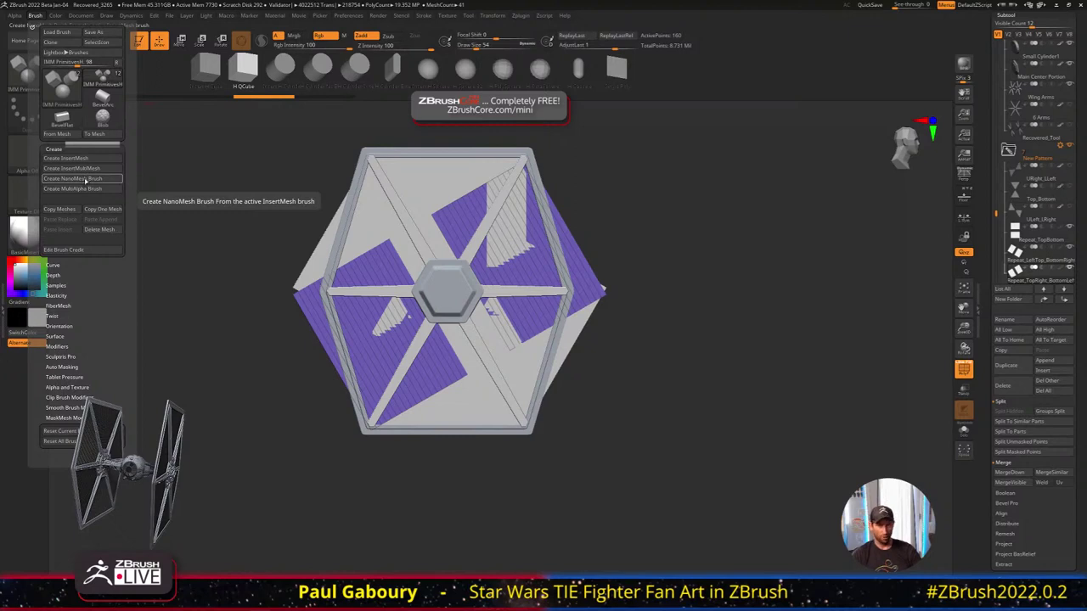
click(85, 180)
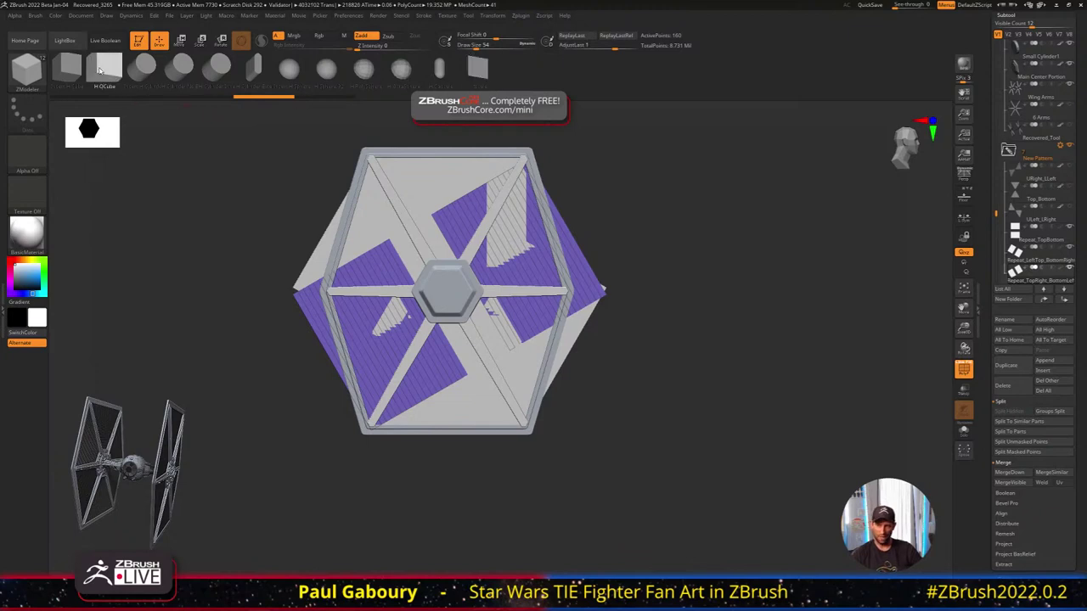
Set the ZModeler polygon action to Insert NanoMesh with All Polygons as its target
ctrl+right_drag(557, 321, 570, 316)
right_drag(528, 261, 556, 265)
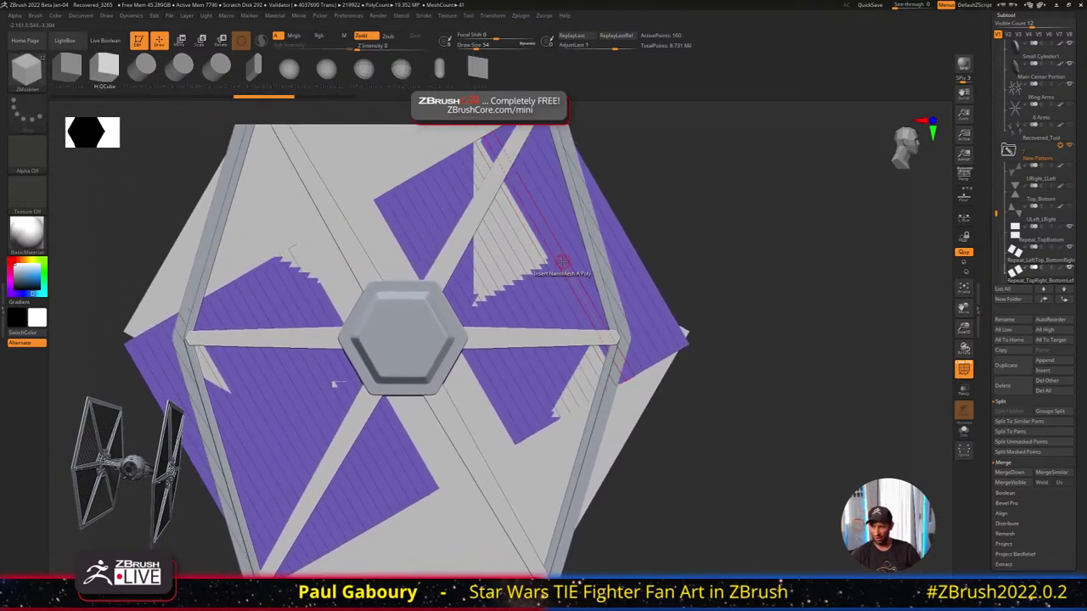
key(space)
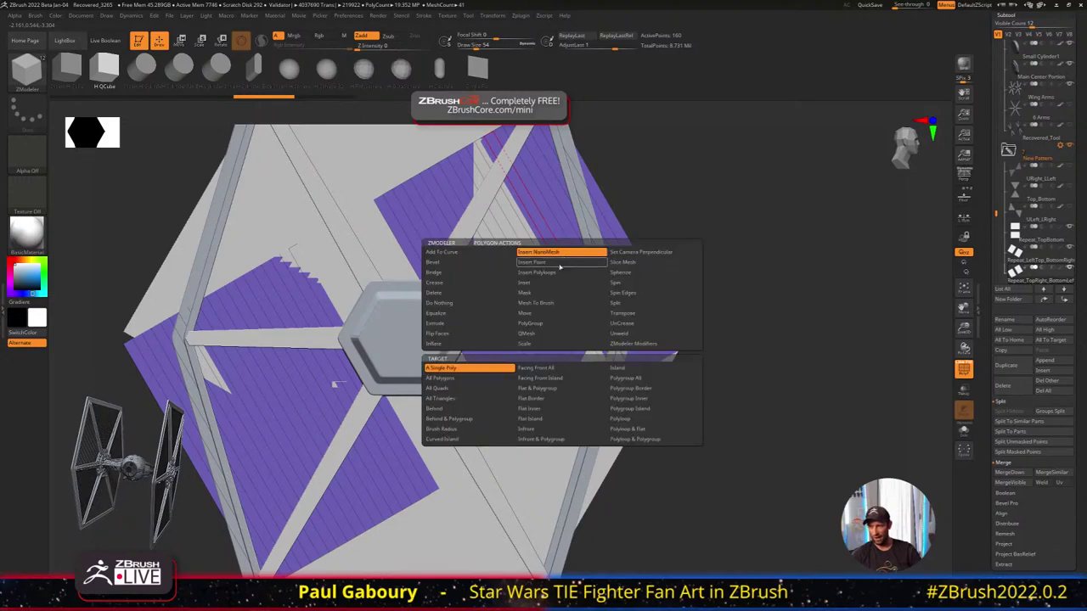
click(472, 379)
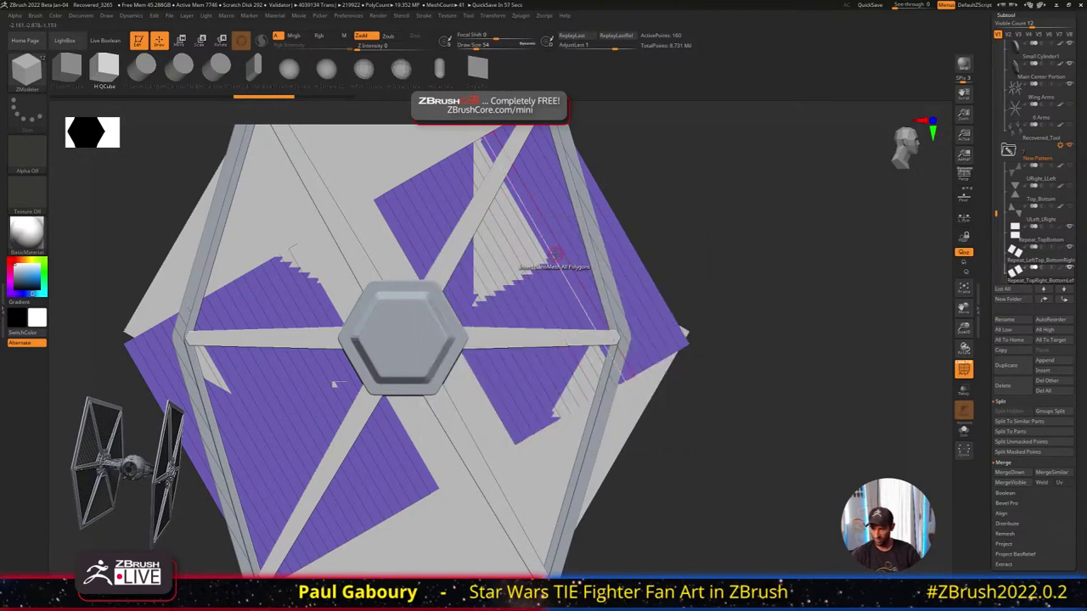
Insert the H QCube NanoMesh on all polygons of the upper-right and lower-left planes and open its NanoMesh settings
click(554, 254)
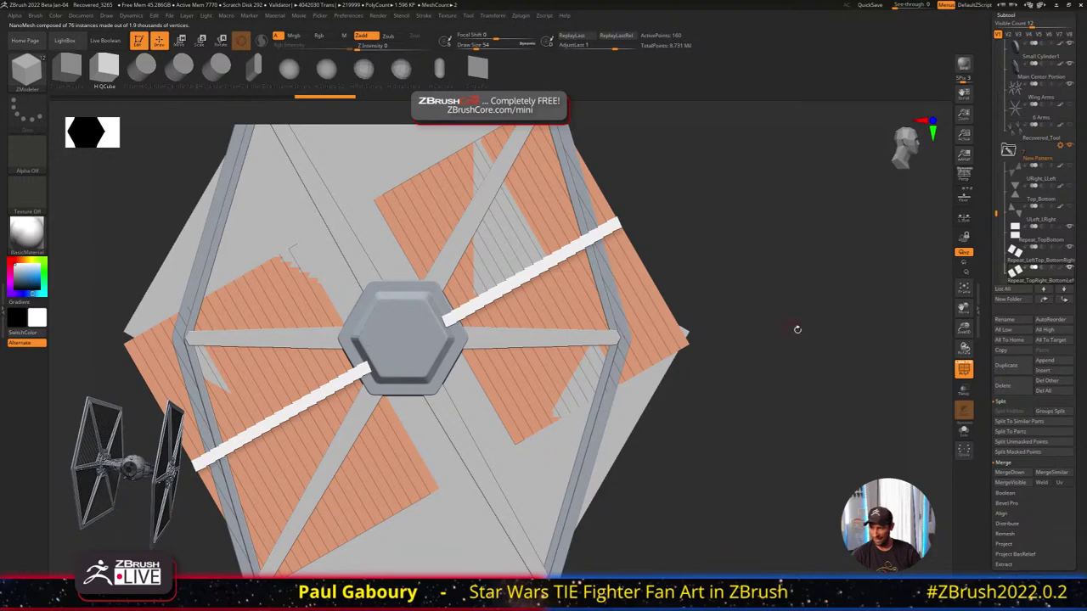
scroll(1063, 323, down, 10)
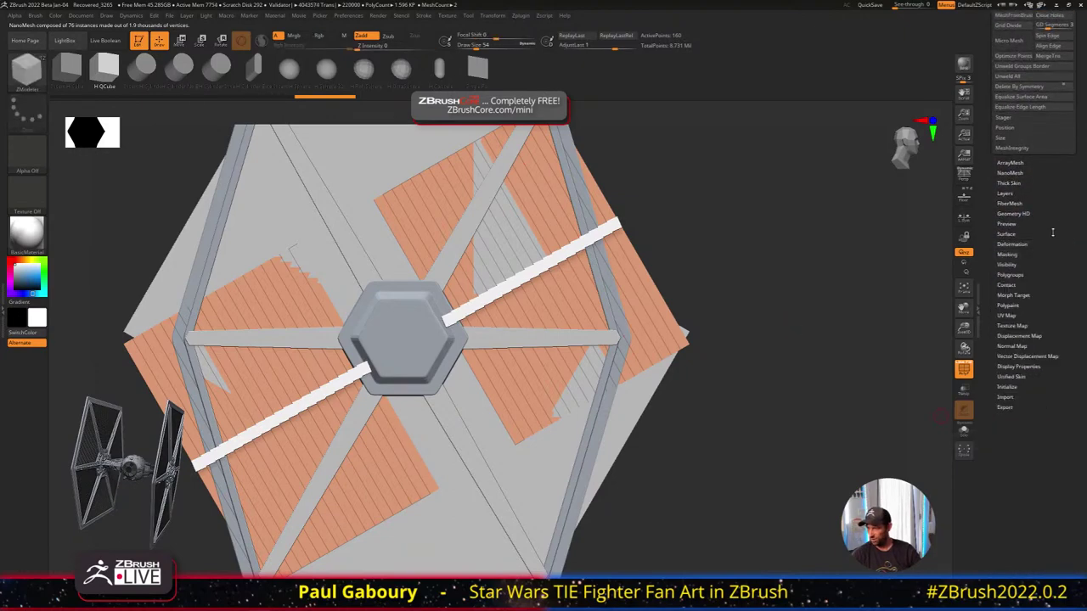
scroll(1040, 234, up, 10)
click(1006, 176)
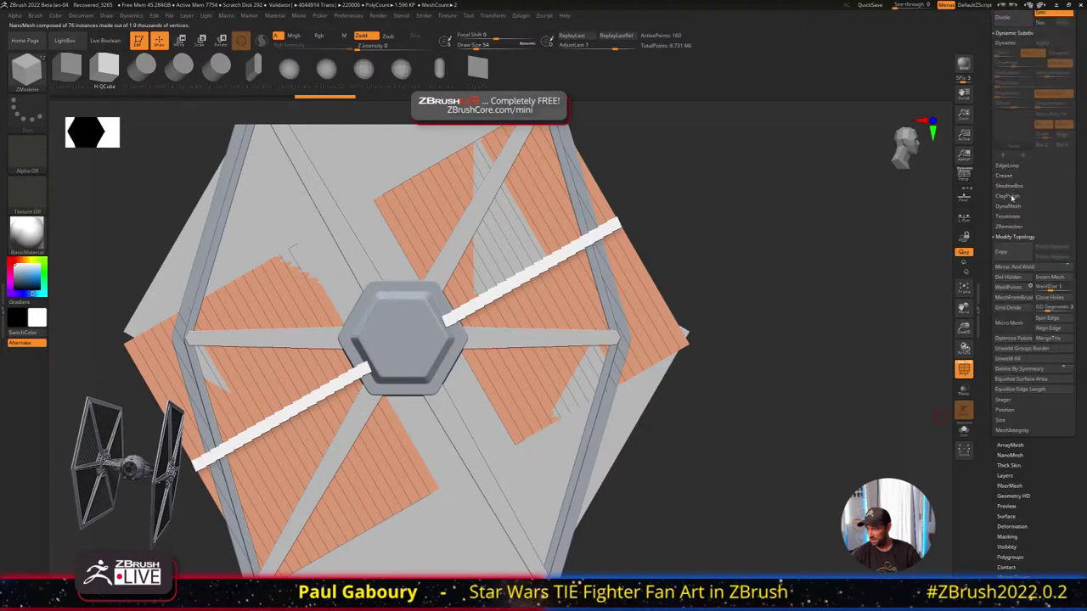
click(1019, 237)
scroll(1078, 235, up, 2)
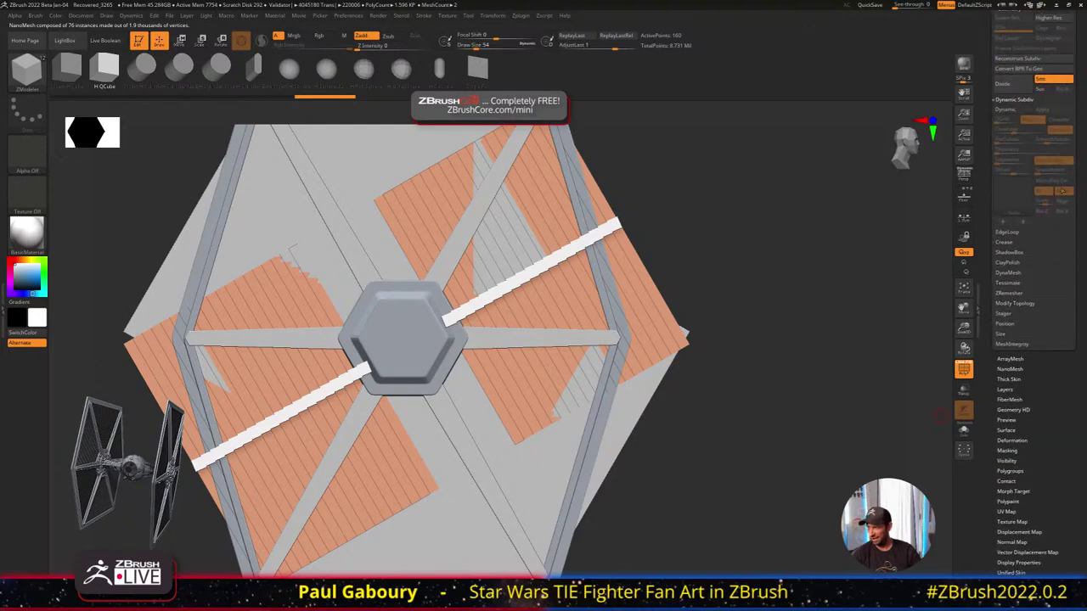
click(1019, 100)
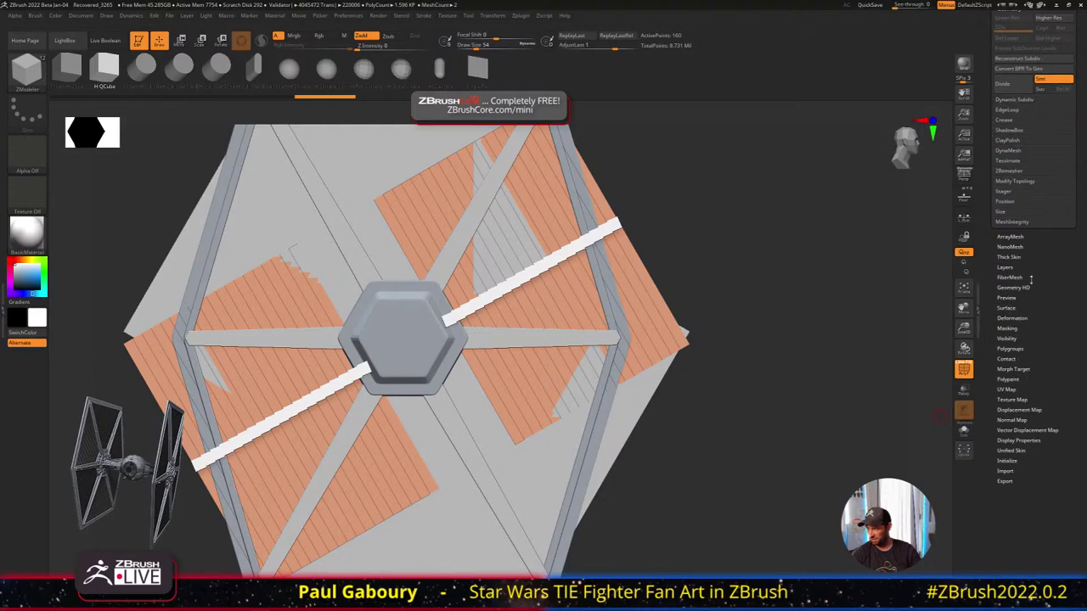
click(1019, 247)
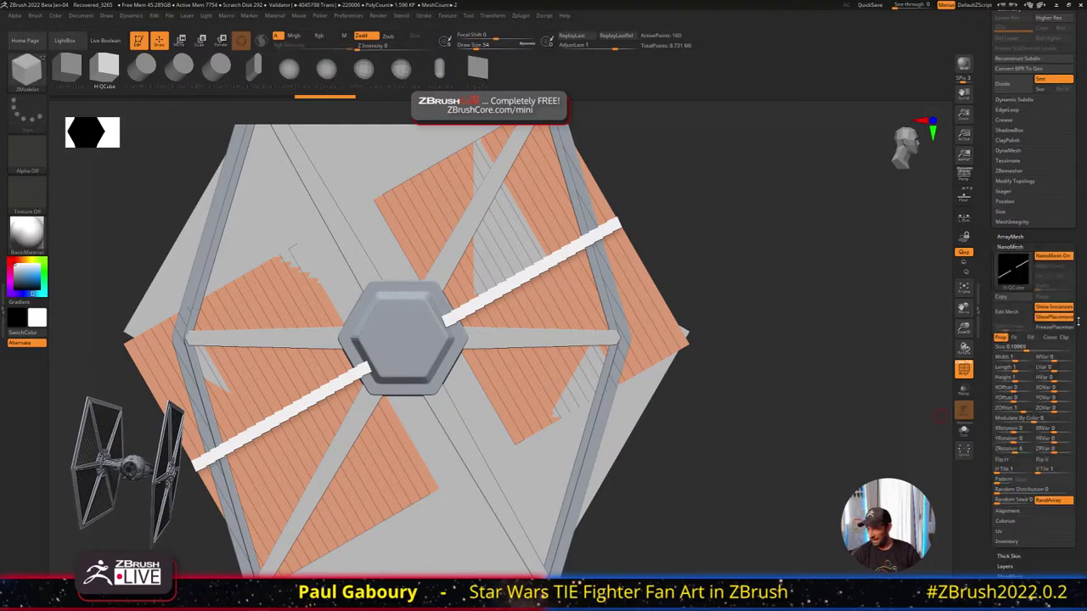
scroll(1080, 336, down, 1)
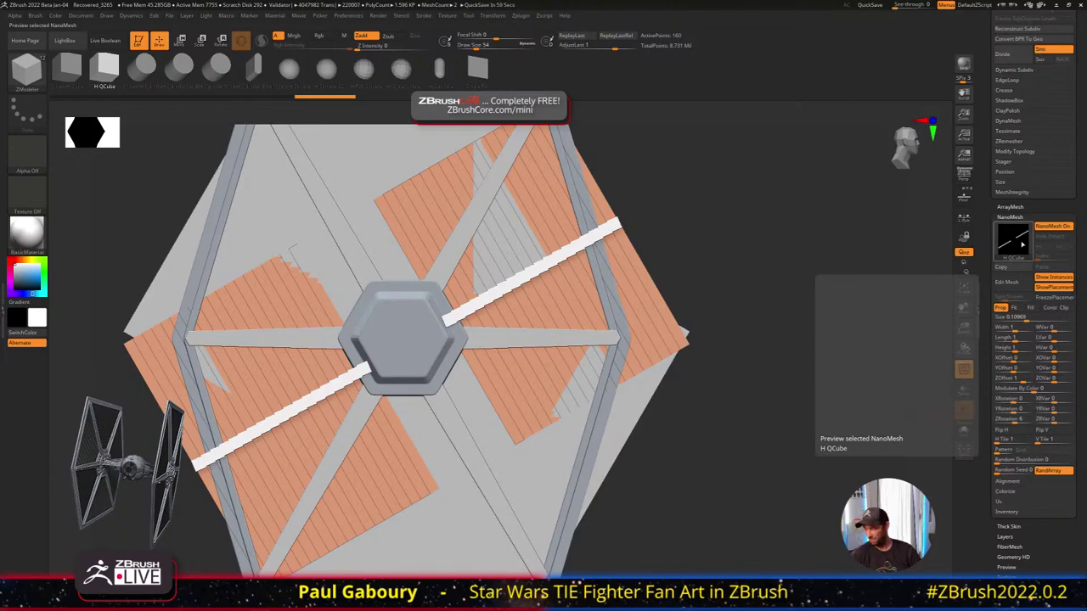
Switch the NanoMesh placement to Fit mode and set its size to 1
drag(1009, 420, 1014, 421)
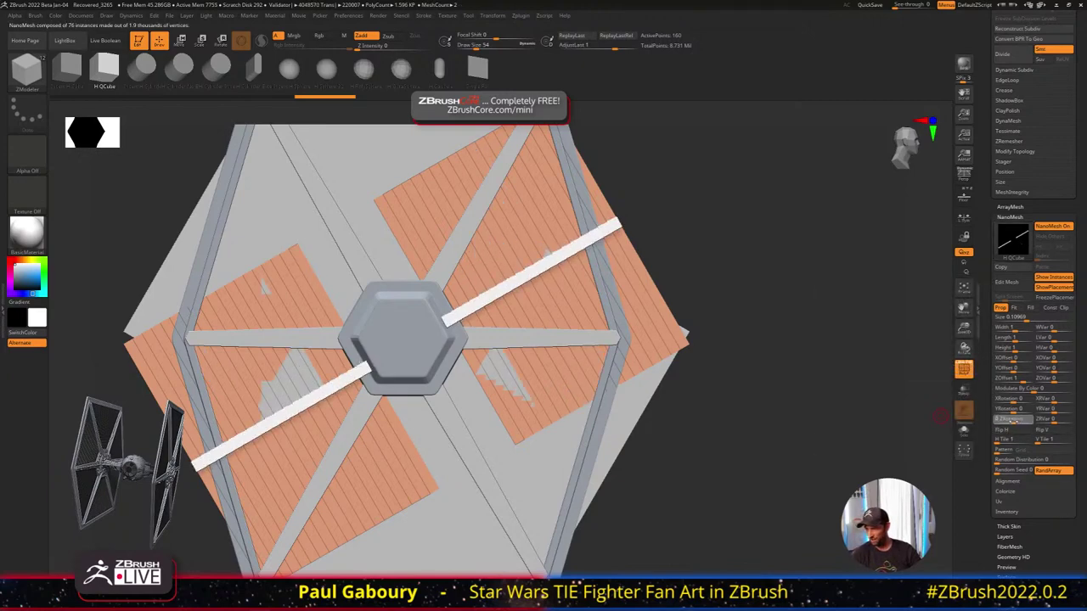
ctrl+right_drag(751, 278, 787, 283)
drag(786, 284, 915, 312)
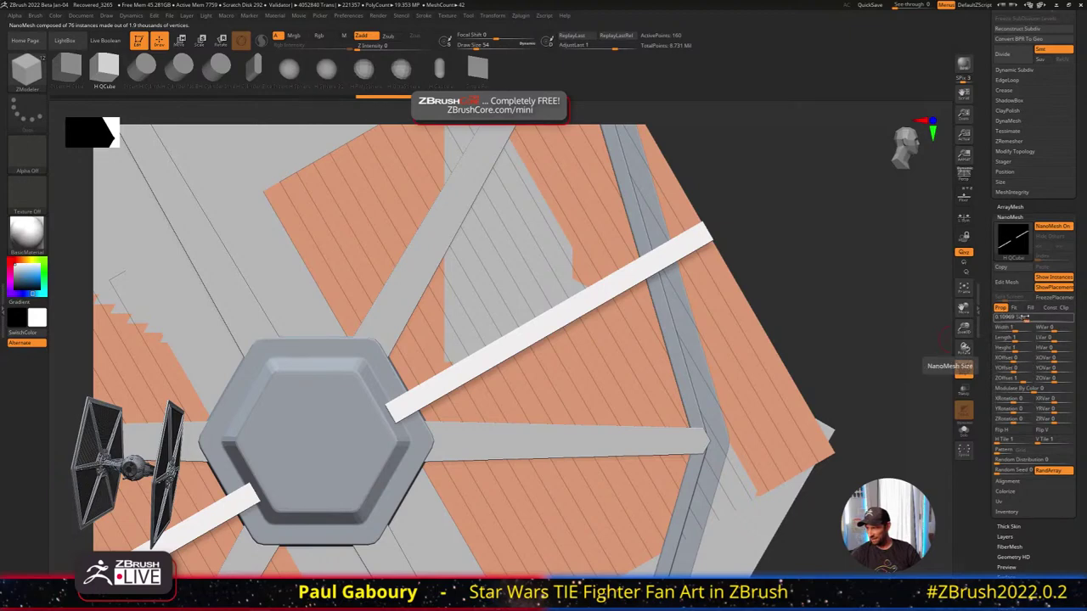
drag(1028, 321, 1024, 321)
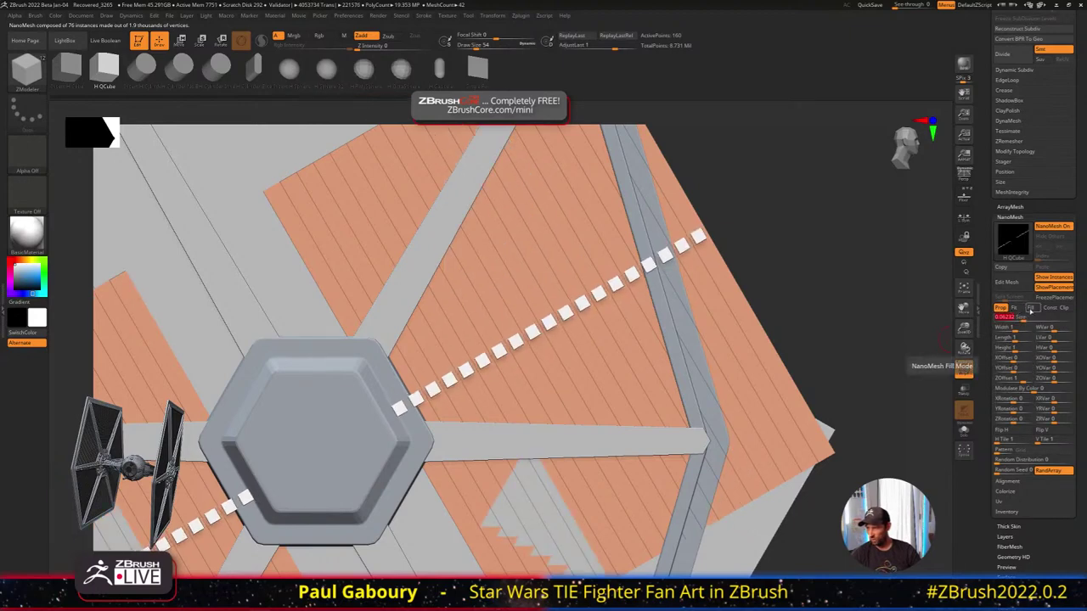
click(1018, 308)
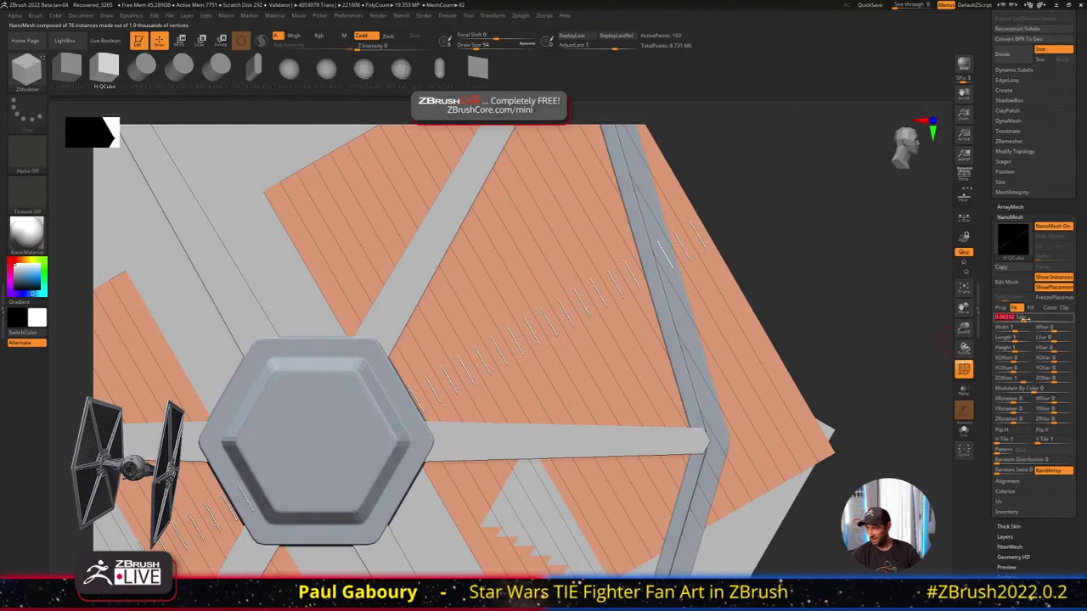
drag(1023, 318, 1043, 319)
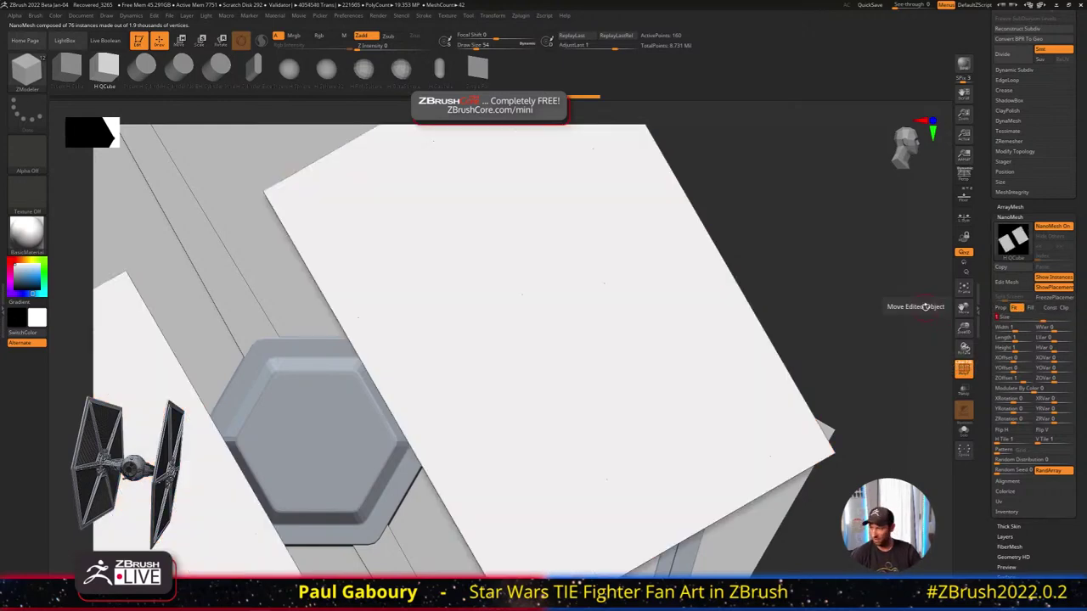
Reduce the NanoMesh length ratio to about 0.23
mouse_move(896, 346)
ctrl+right_down()
mouse_move(805, 337)
mouse_move(820, 391)
mouse_move(819, 373)
ctrl+right_up()
drag(818, 372, 803, 323)
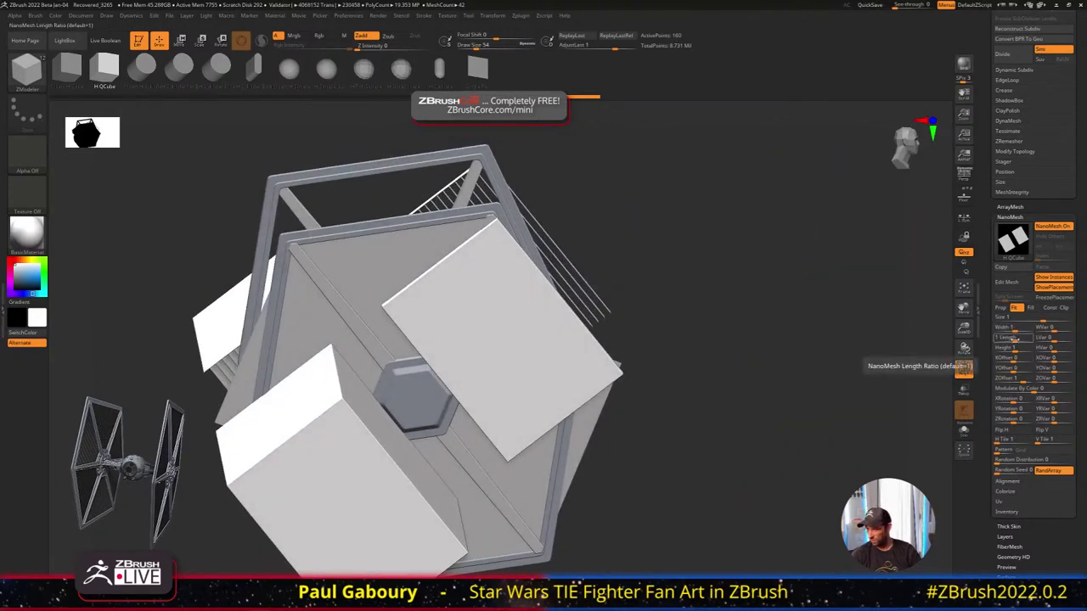
drag(1016, 329, 1009, 340)
key(Return)
drag(755, 369, 762, 344)
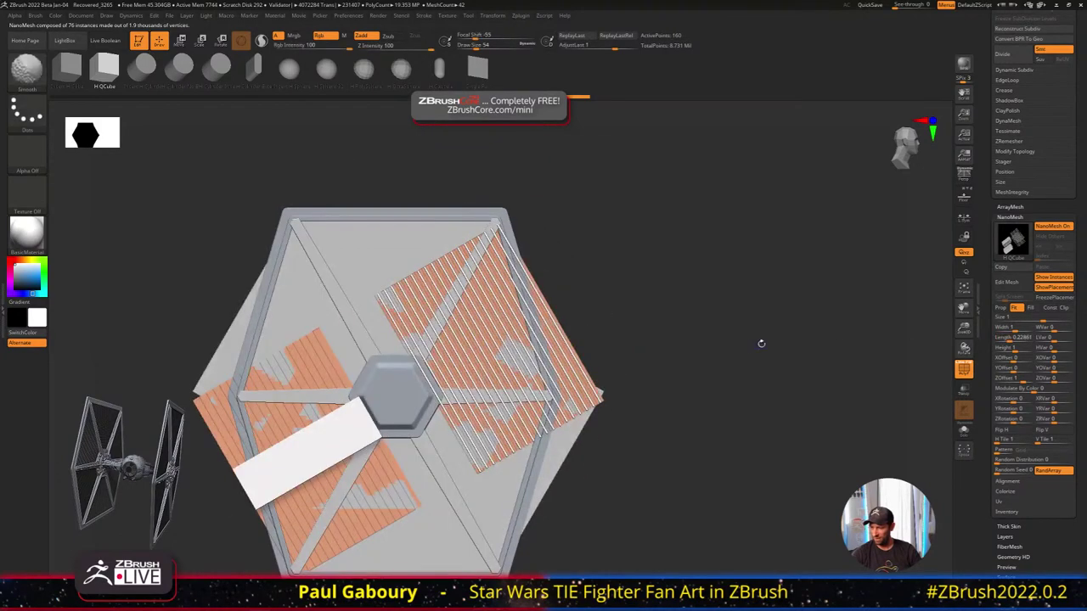
Turn off the polyframe display and hide the NanoMesh placement polygons
alt+right_drag(762, 344, 789, 318)
mouse_move(674, 309)
ctrl+right_down()
mouse_move(624, 303)
mouse_move(752, 274)
mouse_move(762, 308)
ctrl+right_up()
key(shift+f)
ctrl+right_drag(801, 347, 741, 313)
alt+right_drag(741, 312, 779, 334)
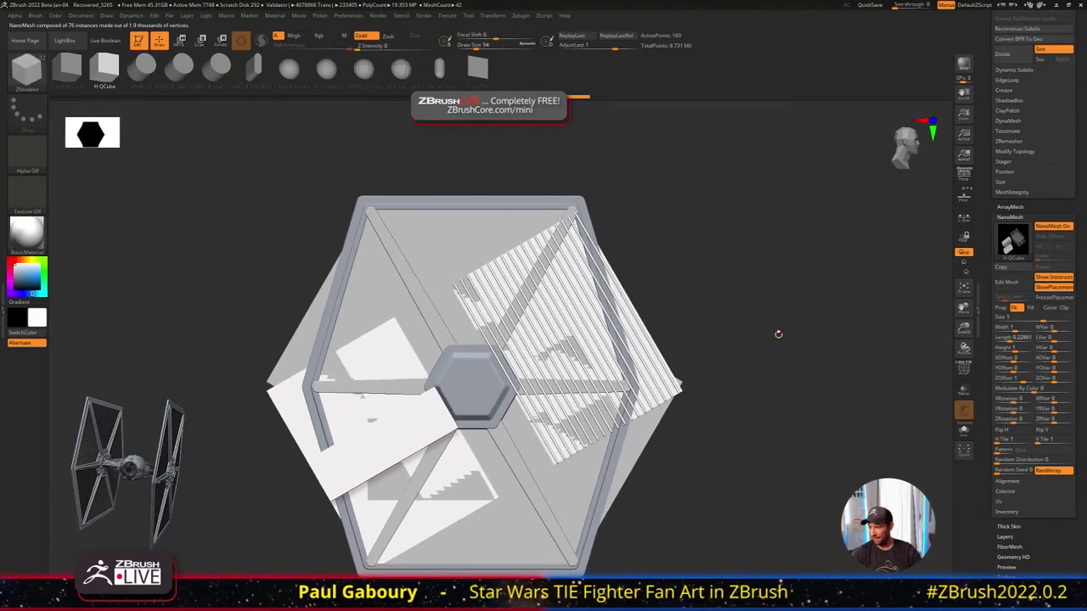
drag(778, 335, 785, 326)
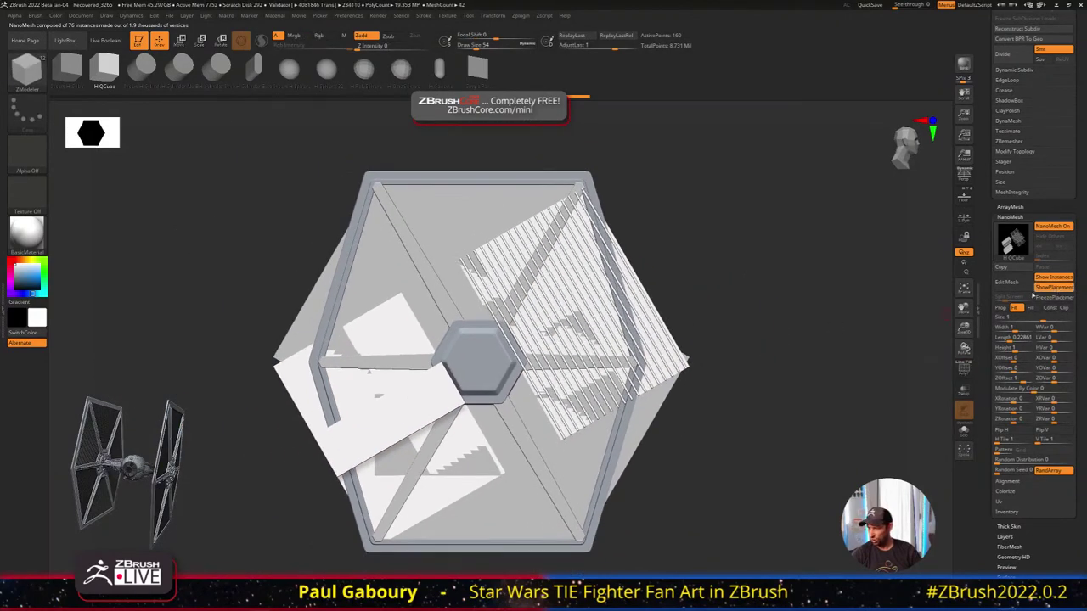
click(1040, 288)
alt+right_drag(769, 347, 751, 299)
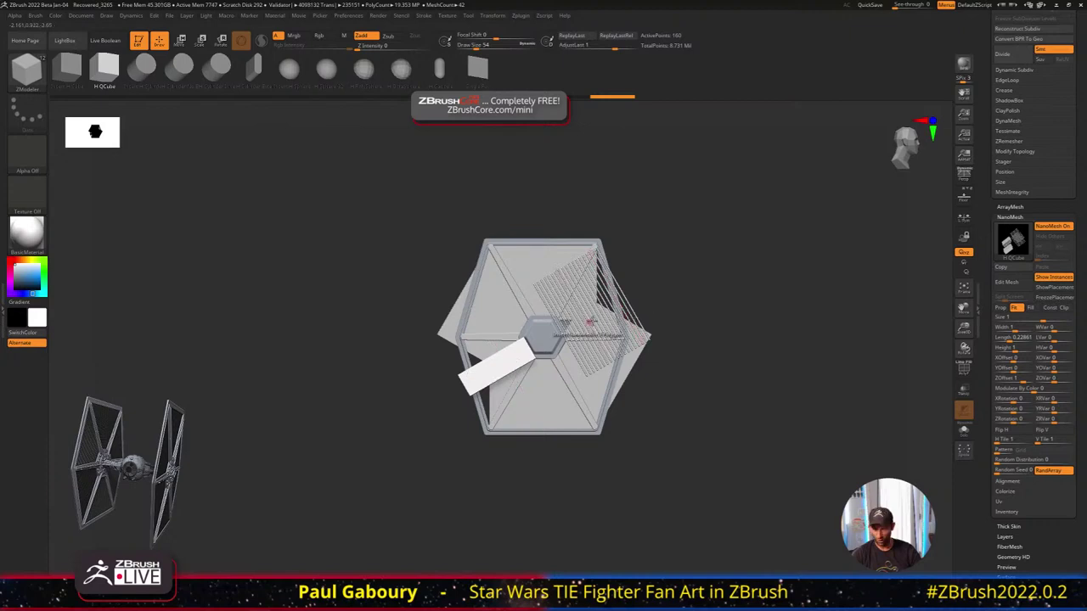
Try the NanoMesh alignments to normal and short edge, and settle on Align To Long Edge
right_drag(591, 323, 751, 312)
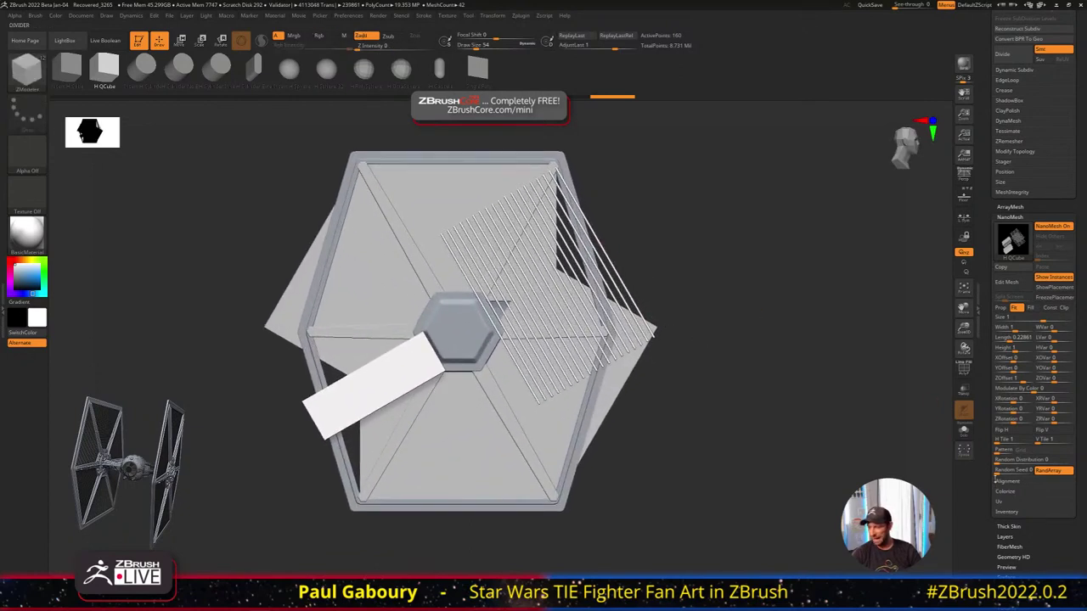
key(shift)
click(1008, 481)
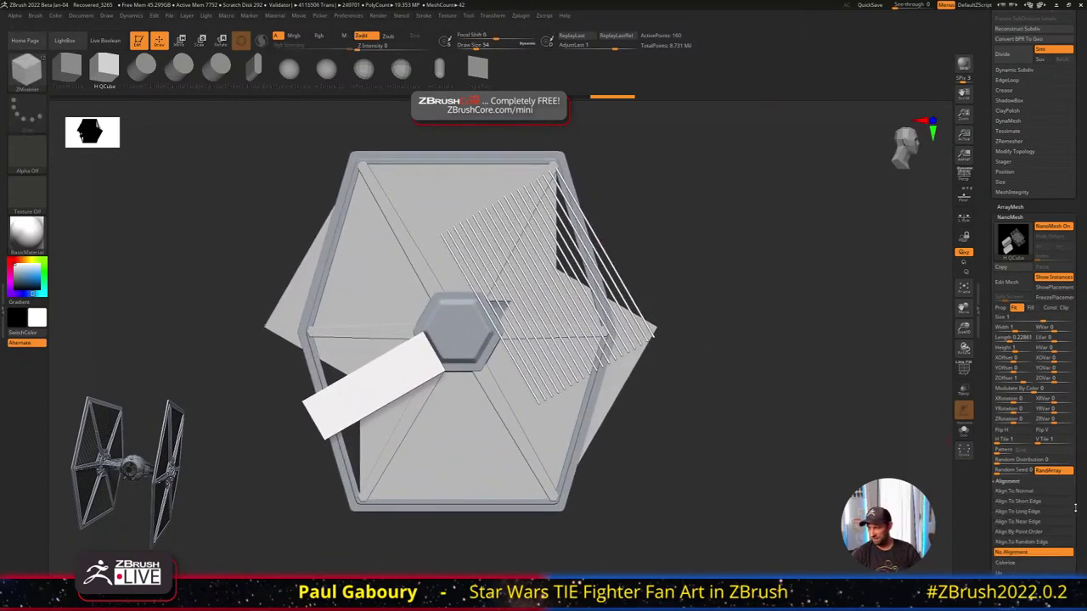
click(1029, 373)
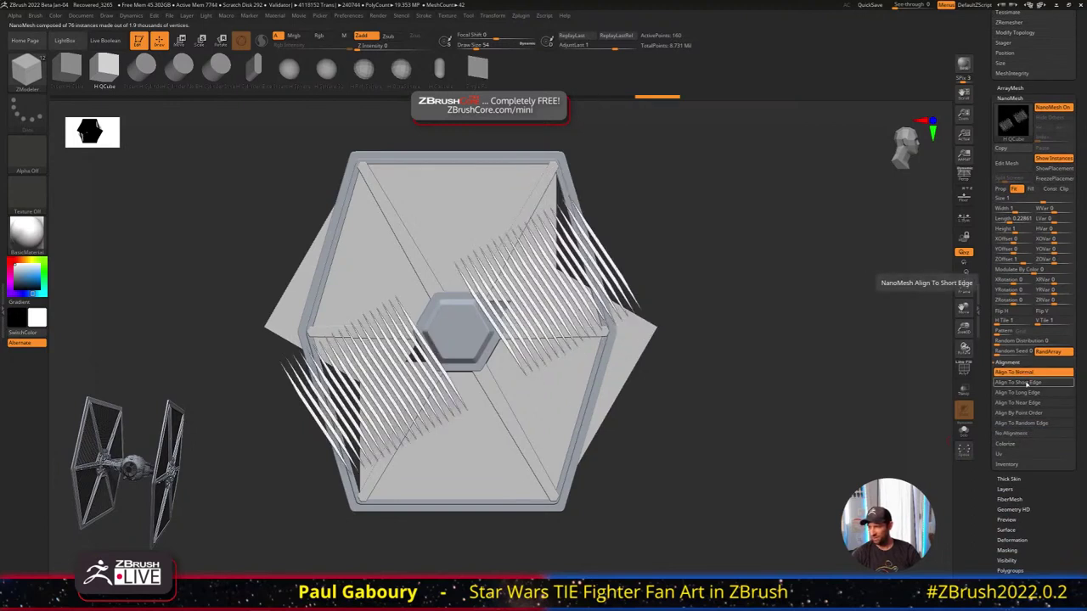
click(1027, 382)
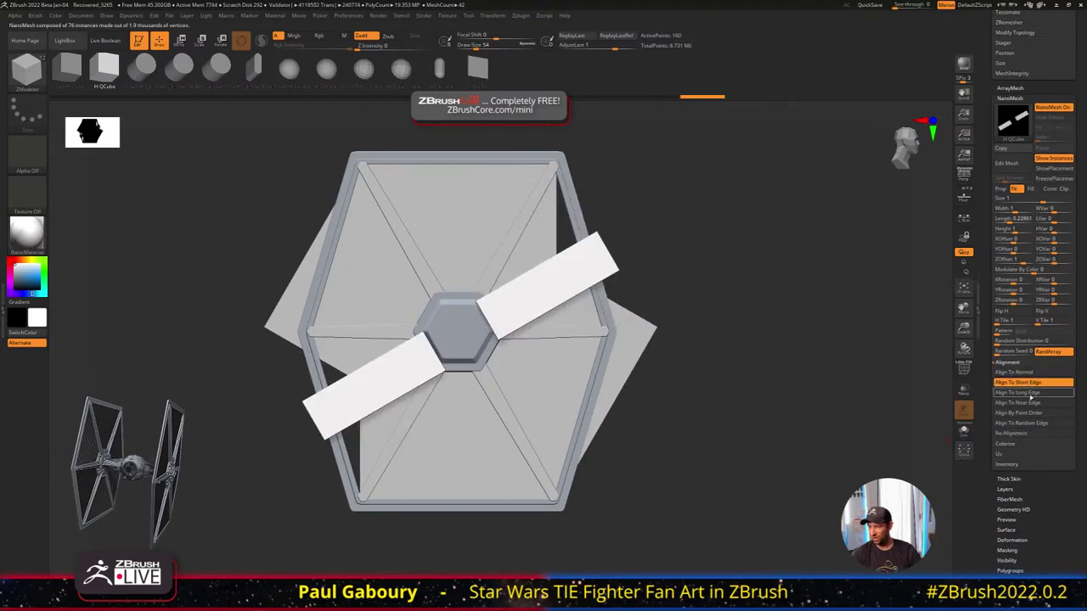
click(1029, 393)
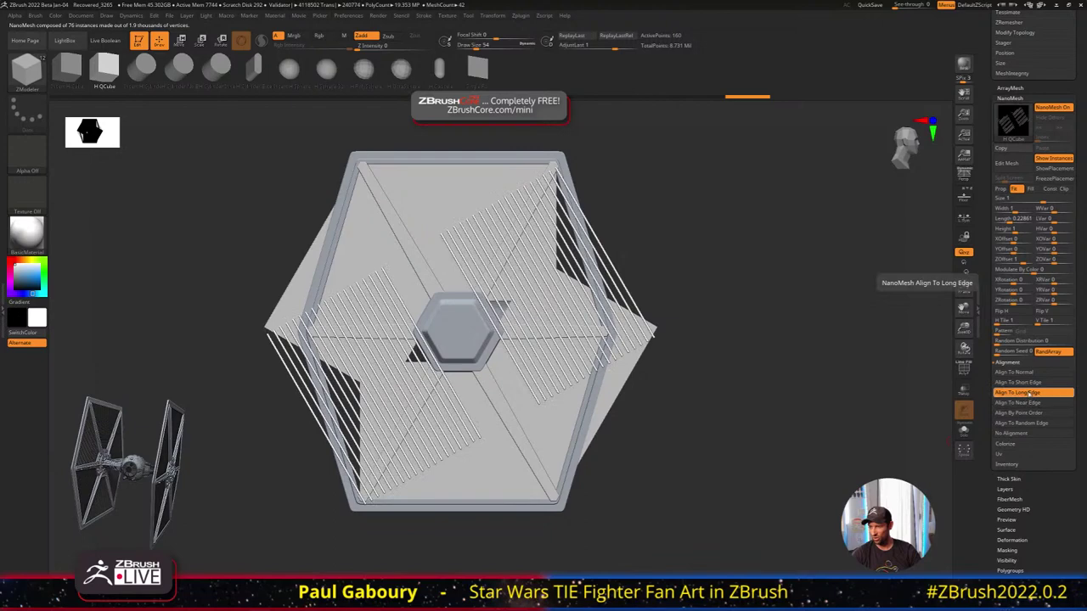
Try a vertical tile count of 3 on the NanoMesh bars, and restore it to 1
key(f)
drag(711, 393, 781, 347)
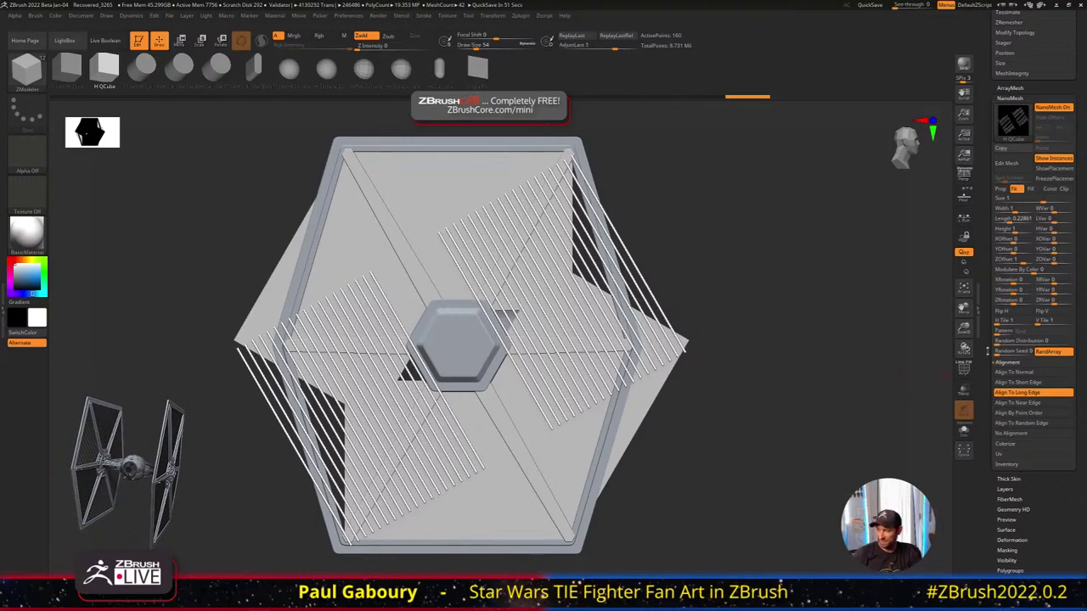
drag(998, 323, 1040, 323)
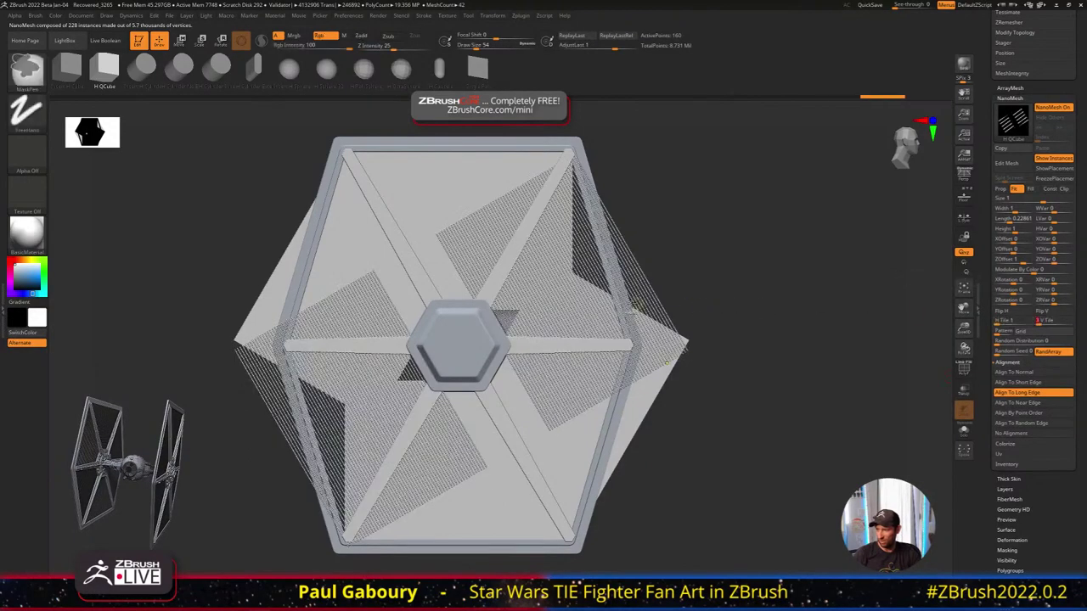
mouse_move(666, 367)
ctrl+right_down()
mouse_move(777, 352)
mouse_move(835, 395)
ctrl+right_up()
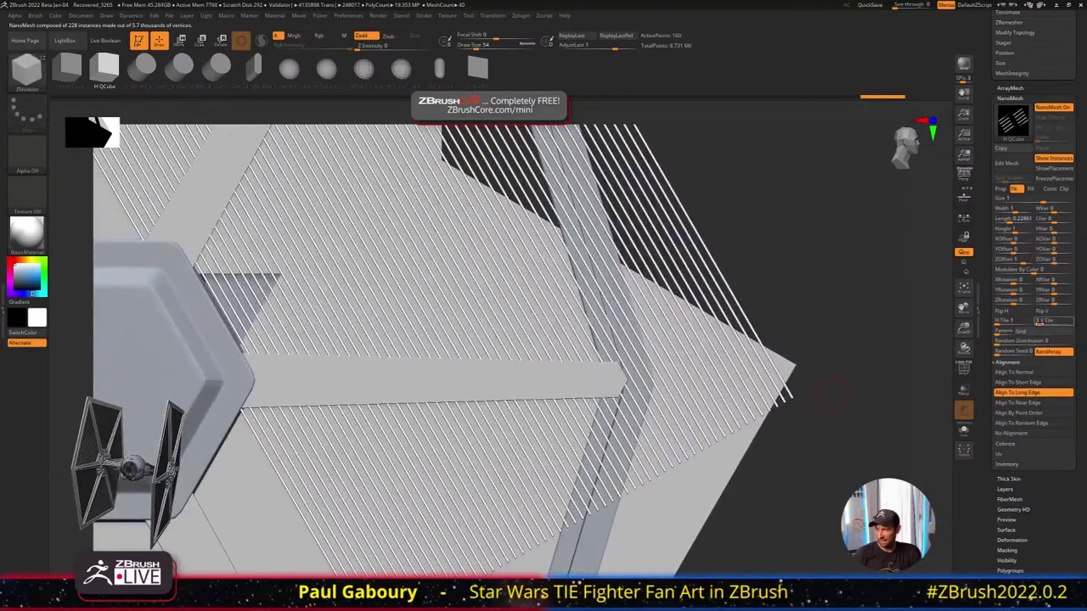
drag(1039, 323, 996, 324)
mouse_move(813, 381)
ctrl+right_down()
mouse_move(728, 382)
mouse_move(698, 327)
ctrl+right_up()
right_drag(698, 328, 729, 329)
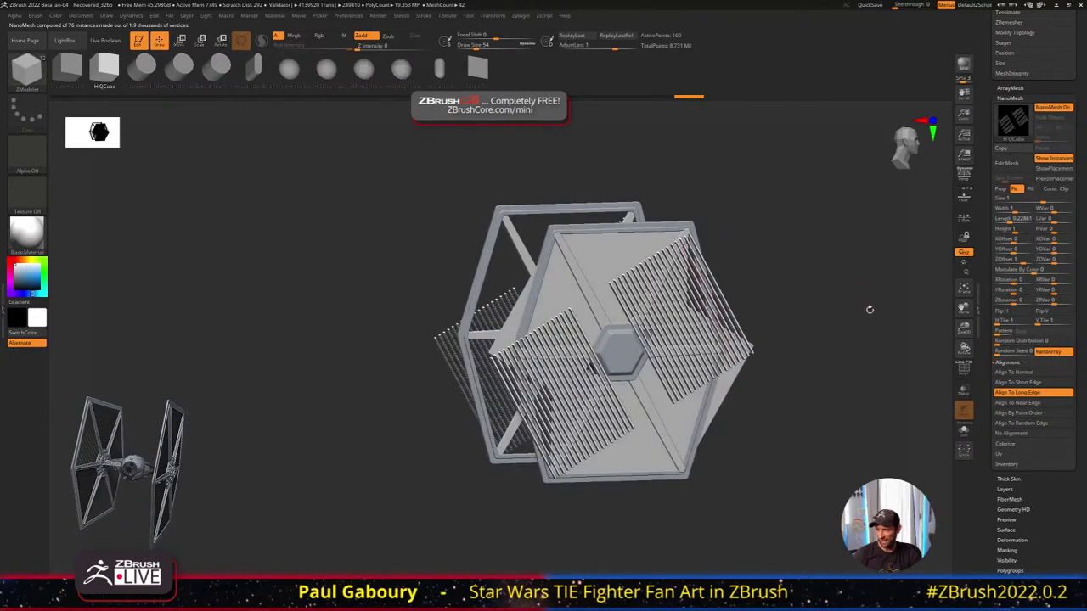
Switch the NanoMesh to Prop mode and reduce its length to about 0.028 and height to about 0.014
click(1002, 191)
mouse_move(816, 317)
mouse_down()
mouse_move(789, 306)
mouse_move(807, 297)
mouse_move(803, 306)
mouse_up()
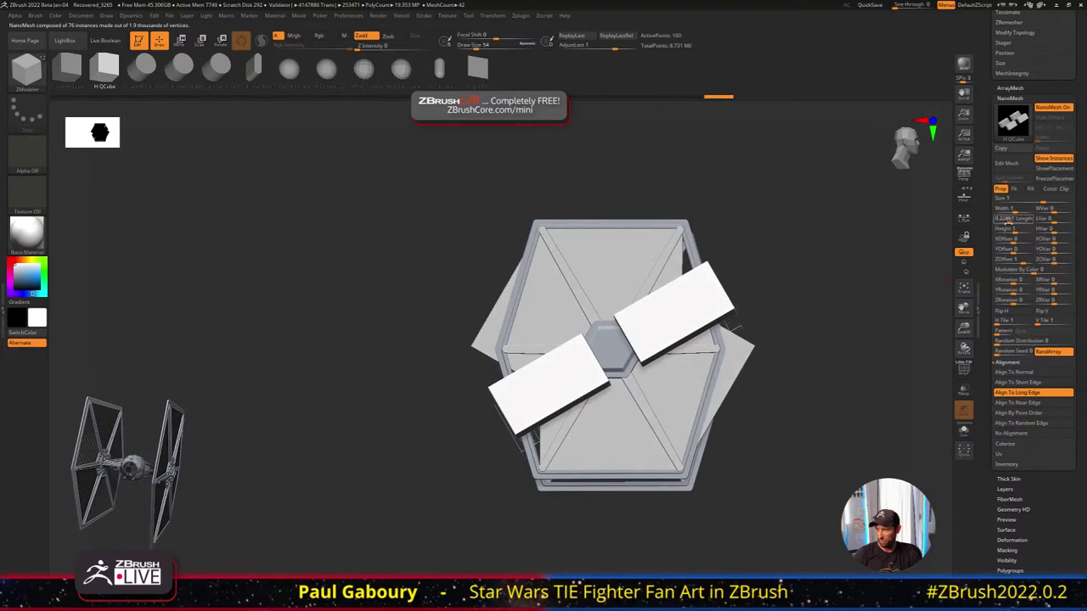
drag(1009, 222, 1003, 222)
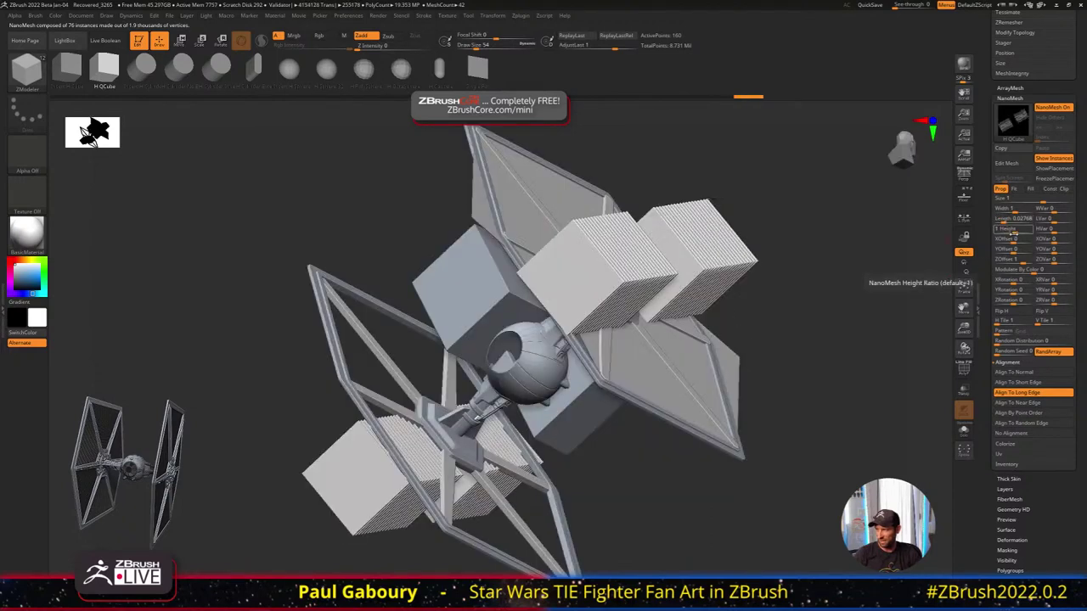
drag(1019, 229, 1001, 230)
drag(904, 250, 825, 315)
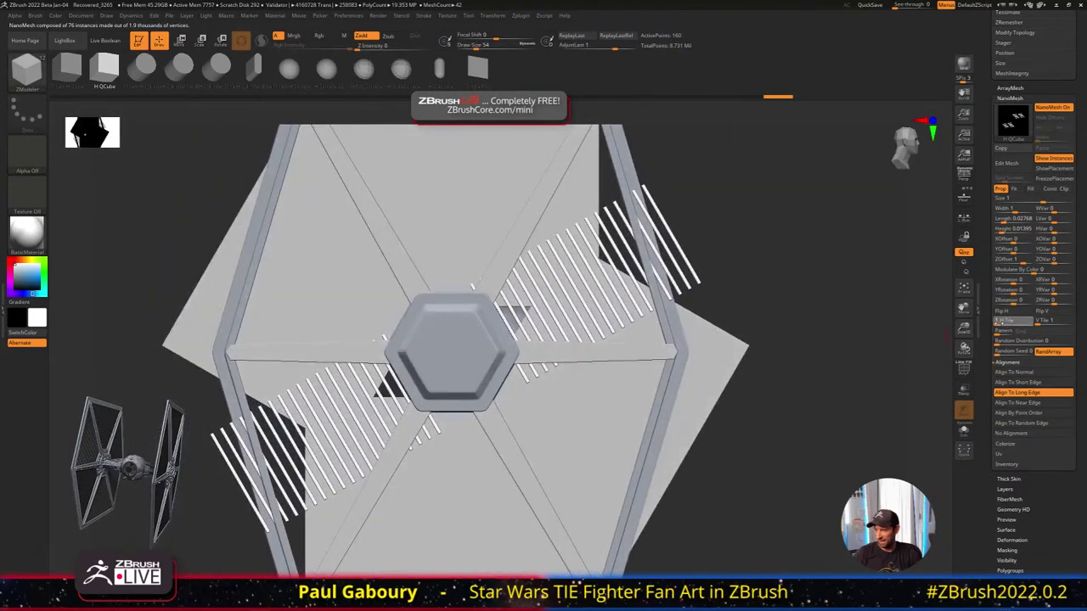
Try a vertical tile count of 4 on the NanoMesh, and reduce it to 2
drag(999, 322, 1046, 321)
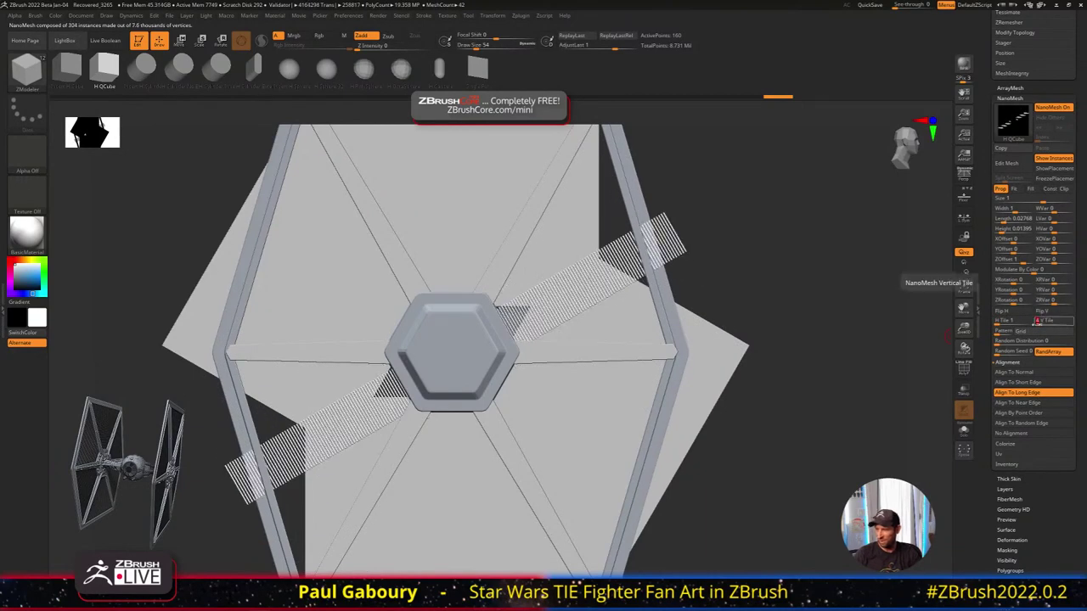
drag(1040, 321, 1036, 321)
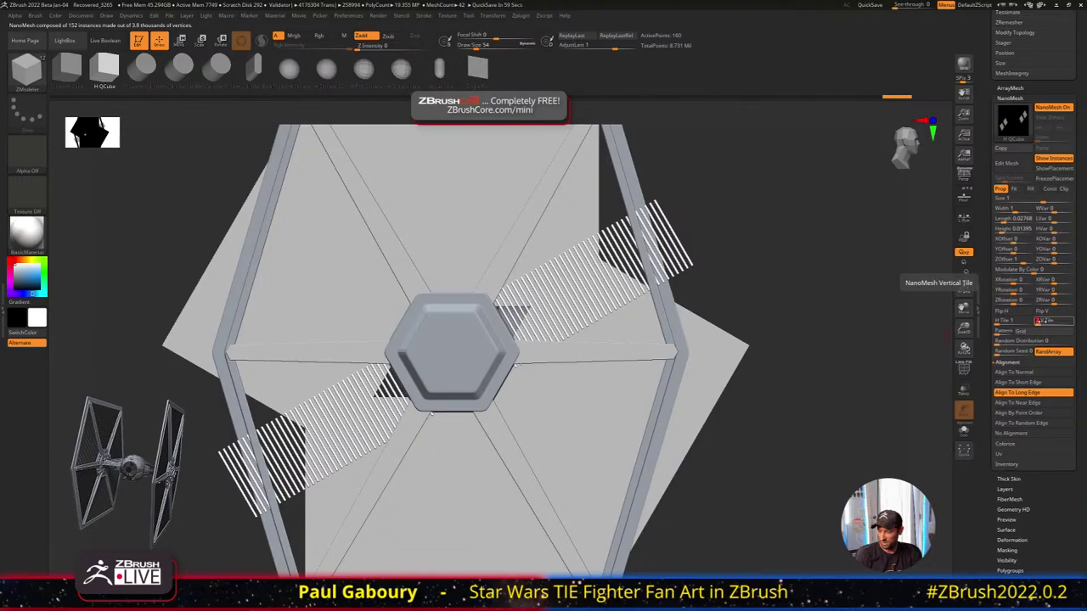
drag(744, 362, 770, 327)
alt+drag(814, 292, 810, 372)
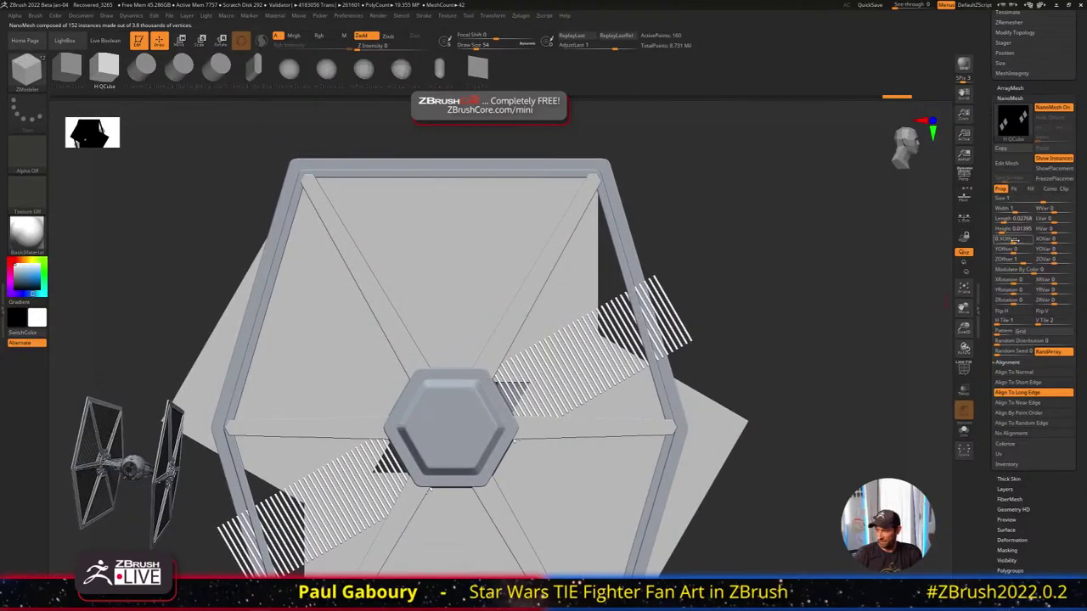
Widen the NanoMesh bars to a width ratio of about 4 and set the vertical tile count to 3
drag(1015, 211, 1025, 211)
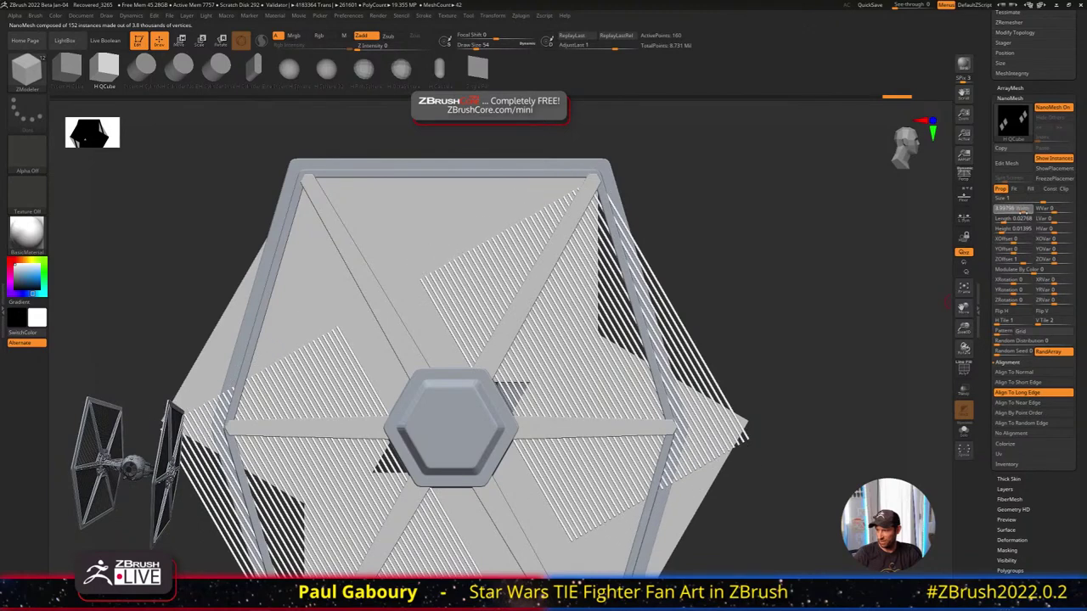
alt+drag(840, 345, 843, 315)
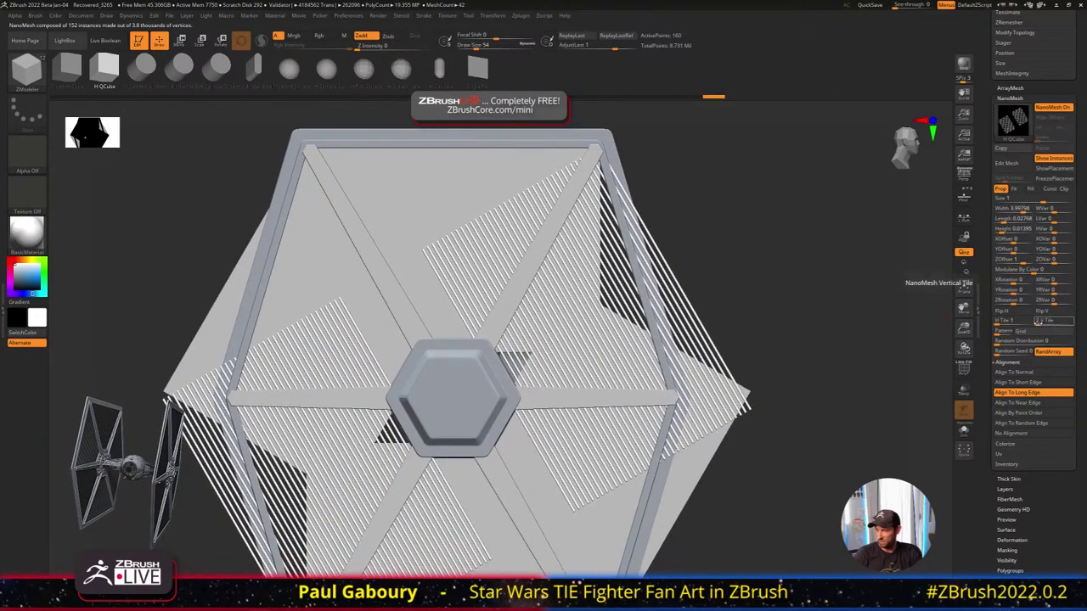
click(1038, 321)
drag(1037, 322, 1038, 323)
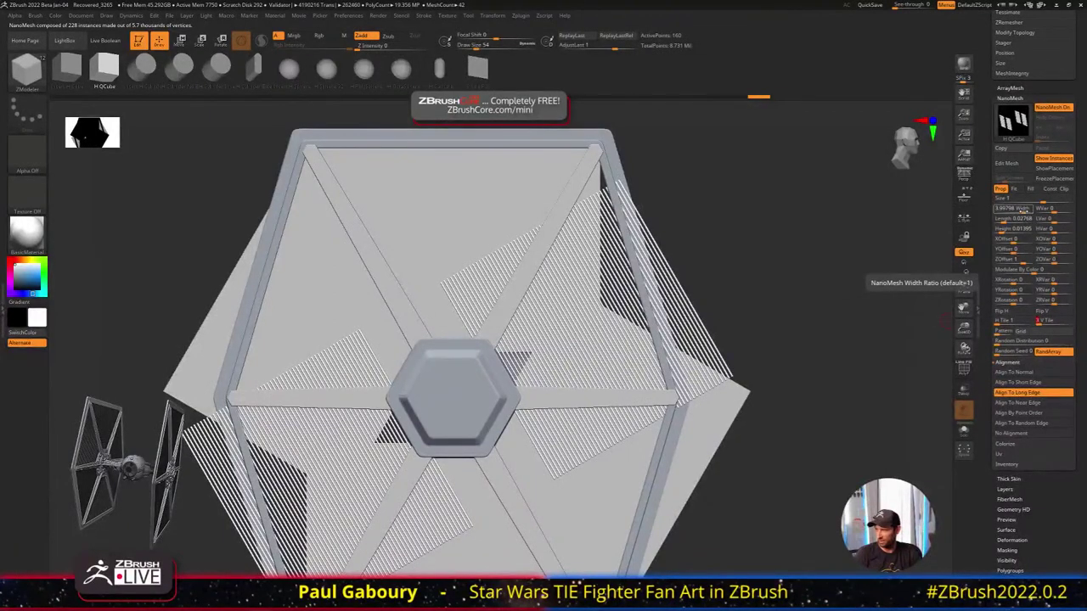
Widen the NanoMesh bars to a width ratio of about 6.13 and copy the NanoMesh settings
drag(1023, 210, 1027, 210)
alt+right_drag(800, 334, 747, 276)
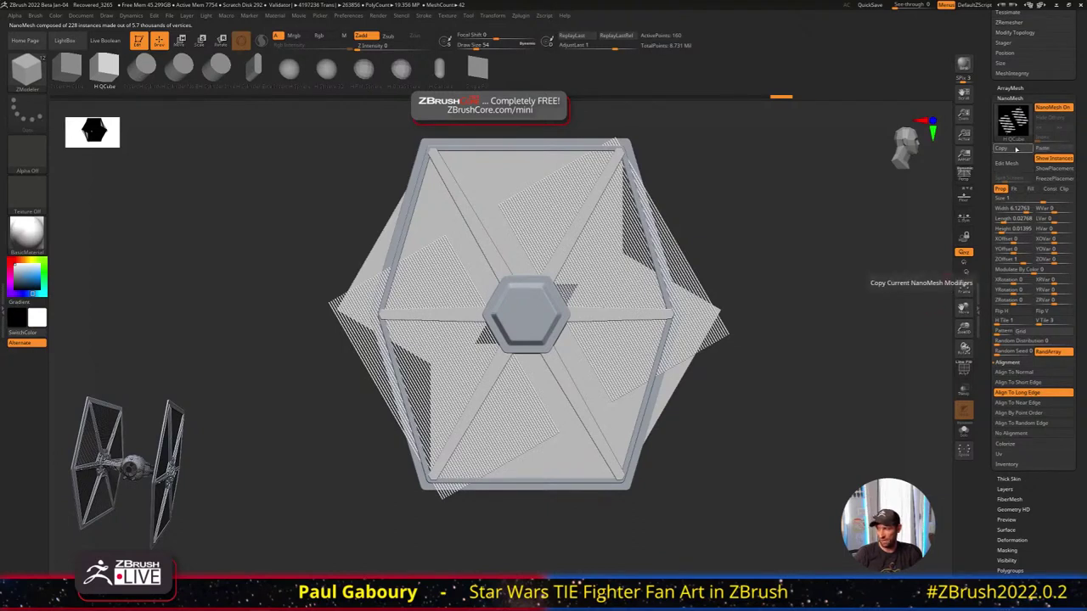
Select the Repeat_LeftTop_BottomRight subtool and insert the H-QCube NanoMesh on its polygons
key(Down)
scroll(1082, 227, up, 5)
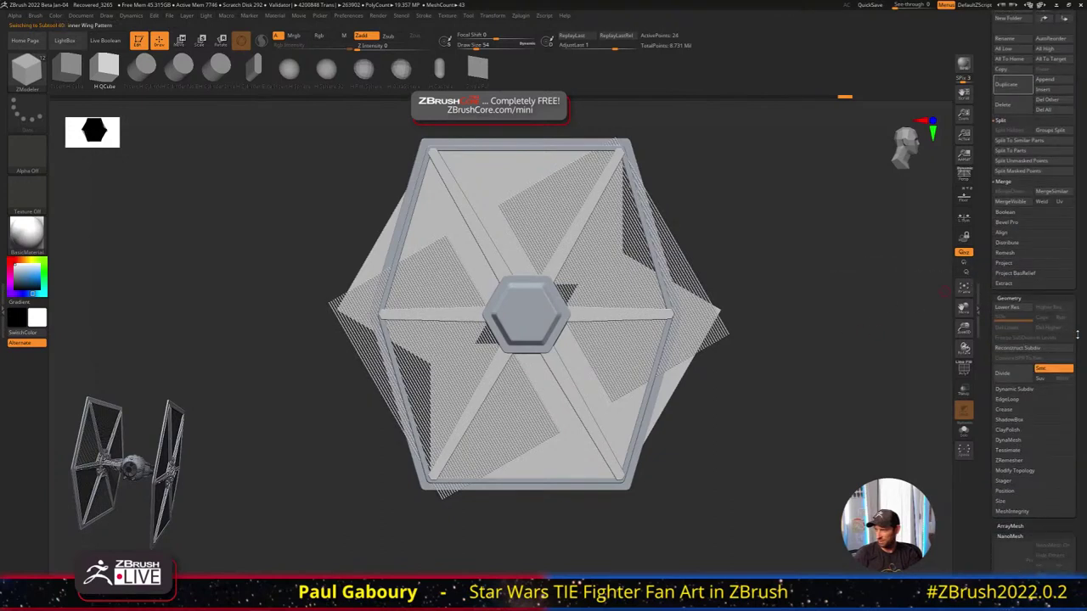
drag(1078, 335, 1077, 594)
click(1038, 248)
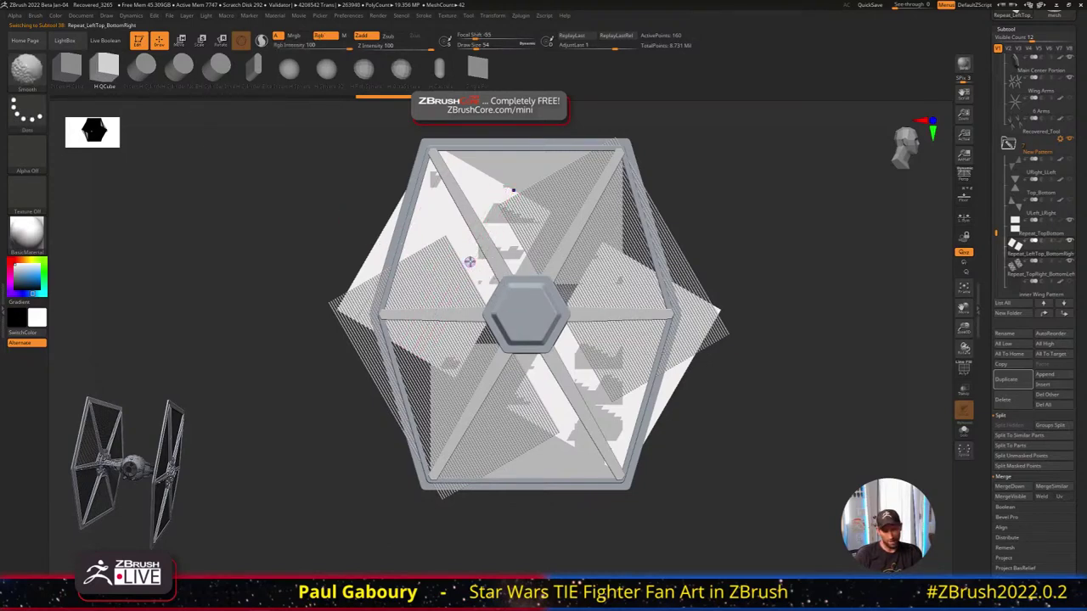
key(shift+f)
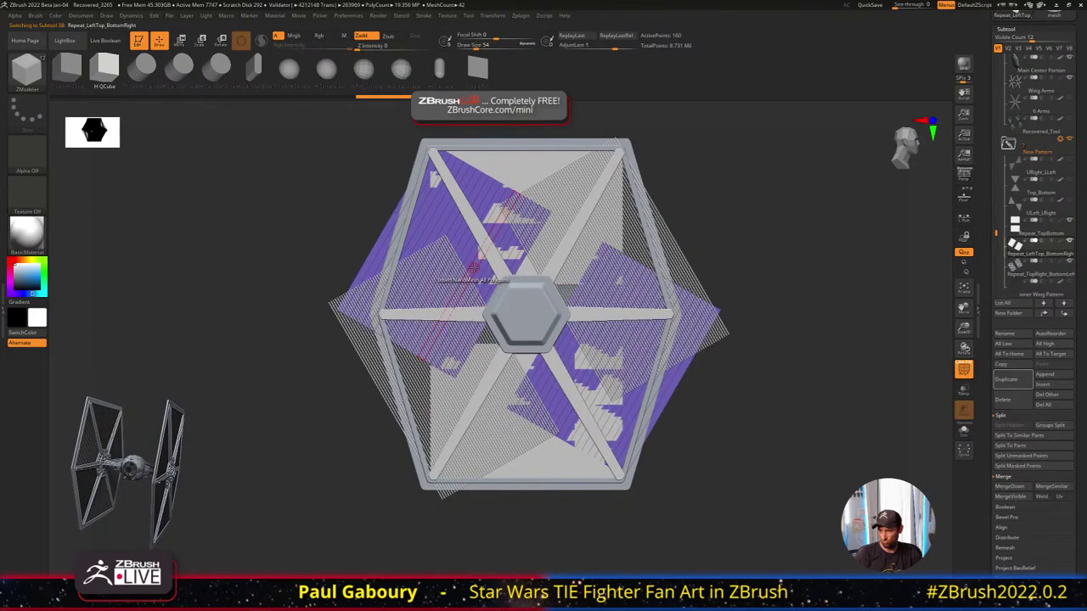
click(474, 268)
Paste the copied NanoMesh settings onto Repeat_LeftTop_BottomRight and hide its placement polygons
drag(1080, 426, 1081, 325)
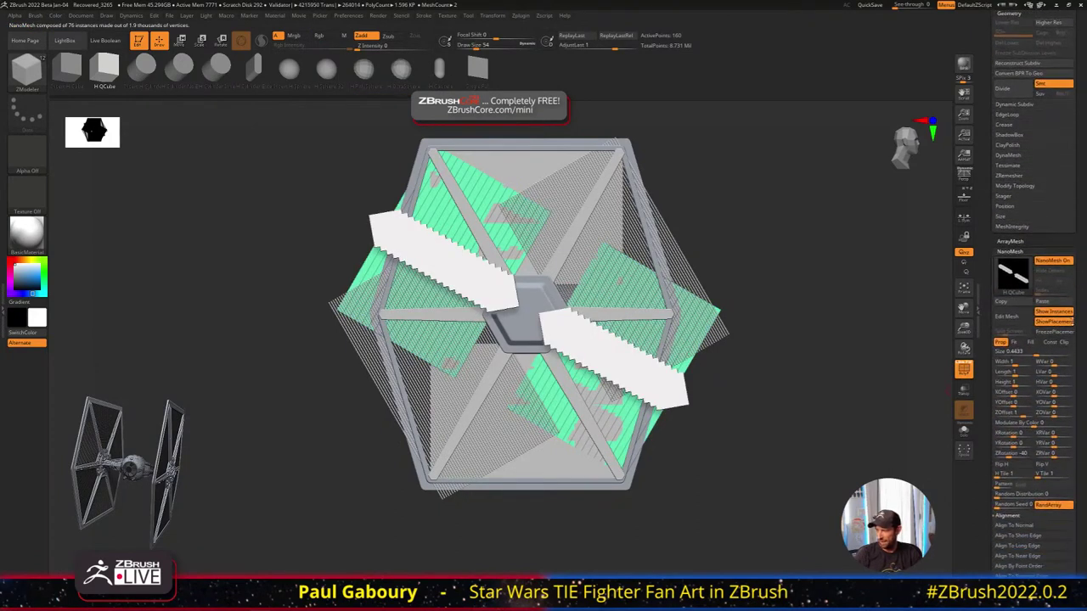
click(1044, 302)
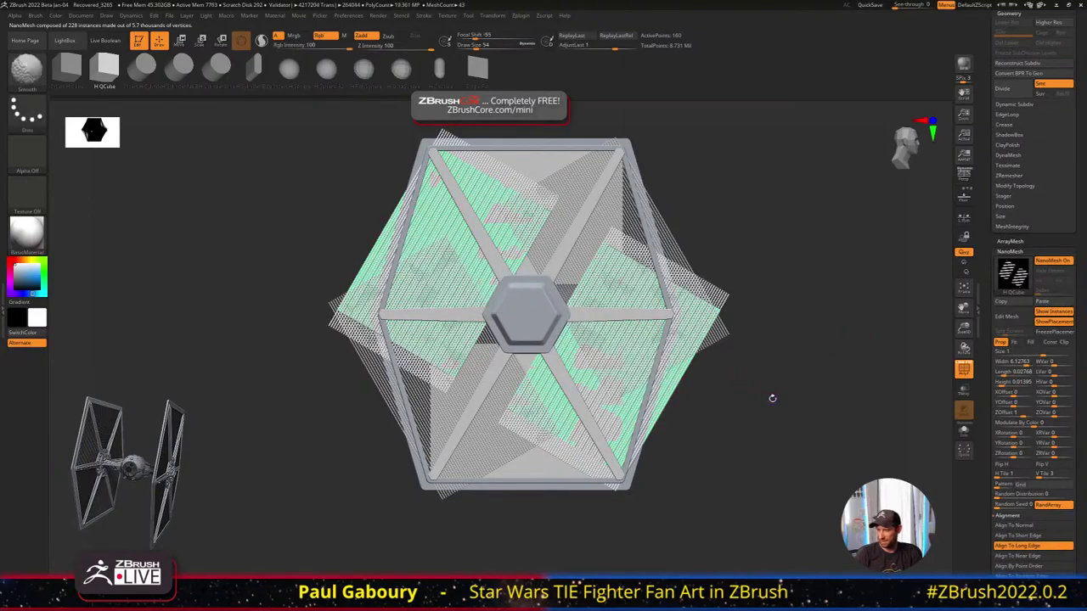
key(shift+f)
ctrl+right_drag(595, 326, 796, 323)
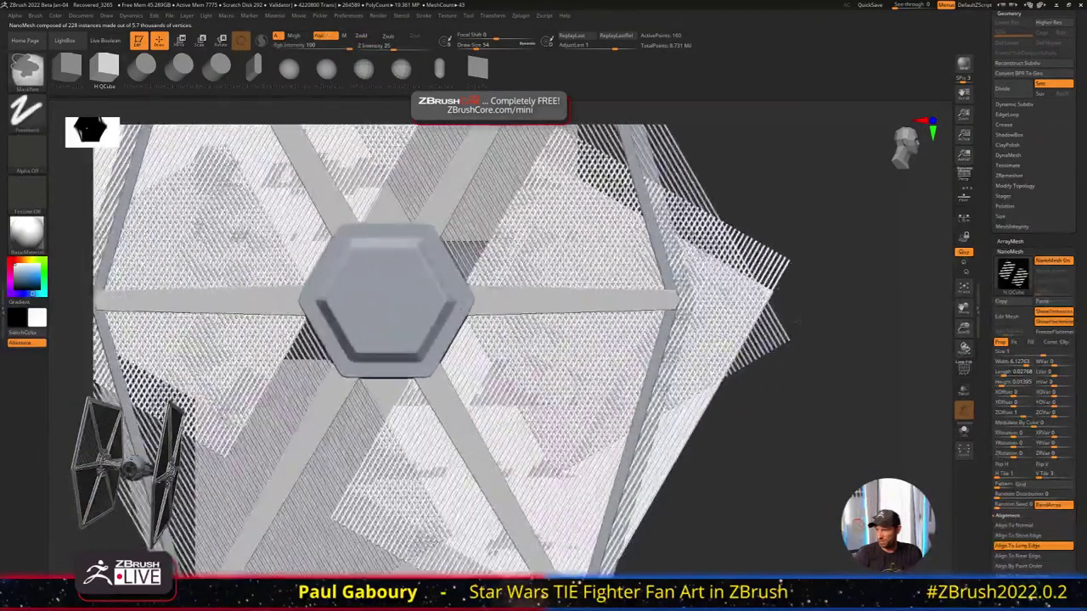
click(1043, 323)
alt+drag(806, 388, 836, 289)
drag(787, 343, 760, 393)
drag(776, 311, 770, 378)
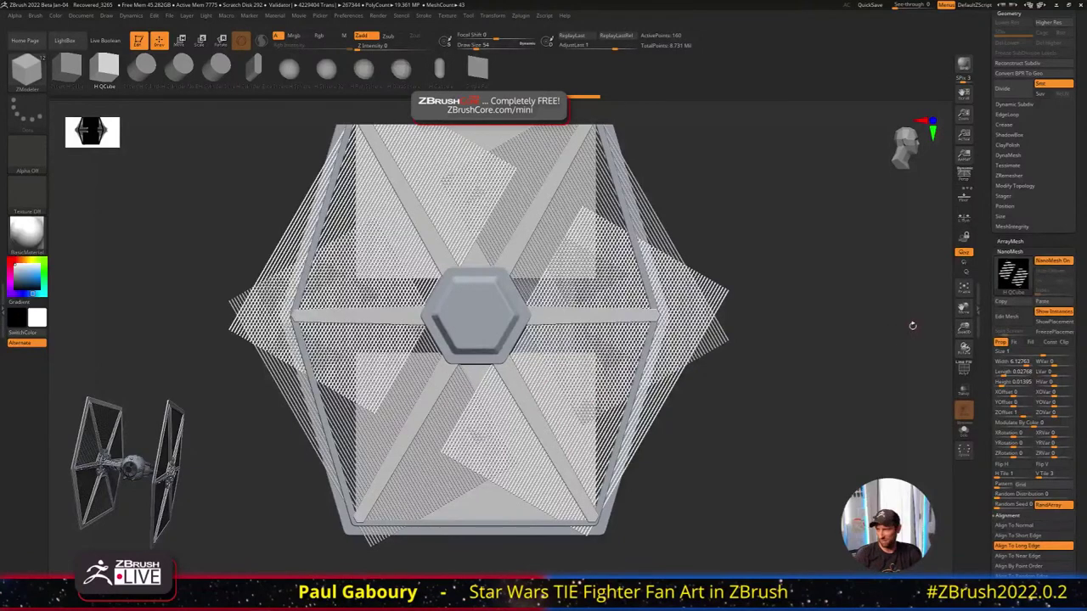
Select the Repeat_TopBottom subtool and insert the H-QCube NanoMesh on its polygons
scroll(1084, 274, up, 3)
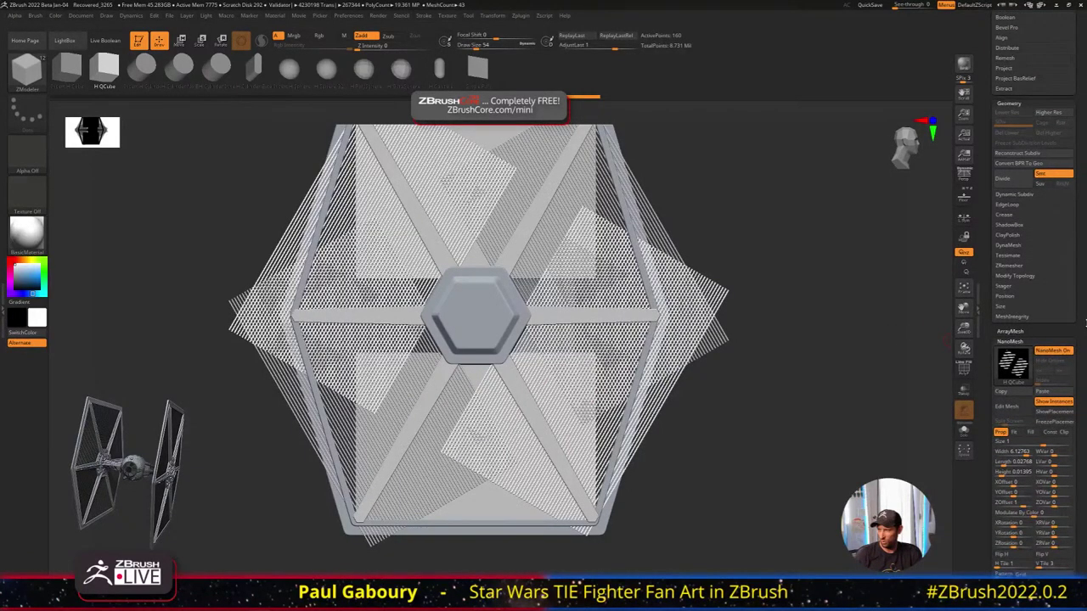
scroll(1084, 322, up, 15)
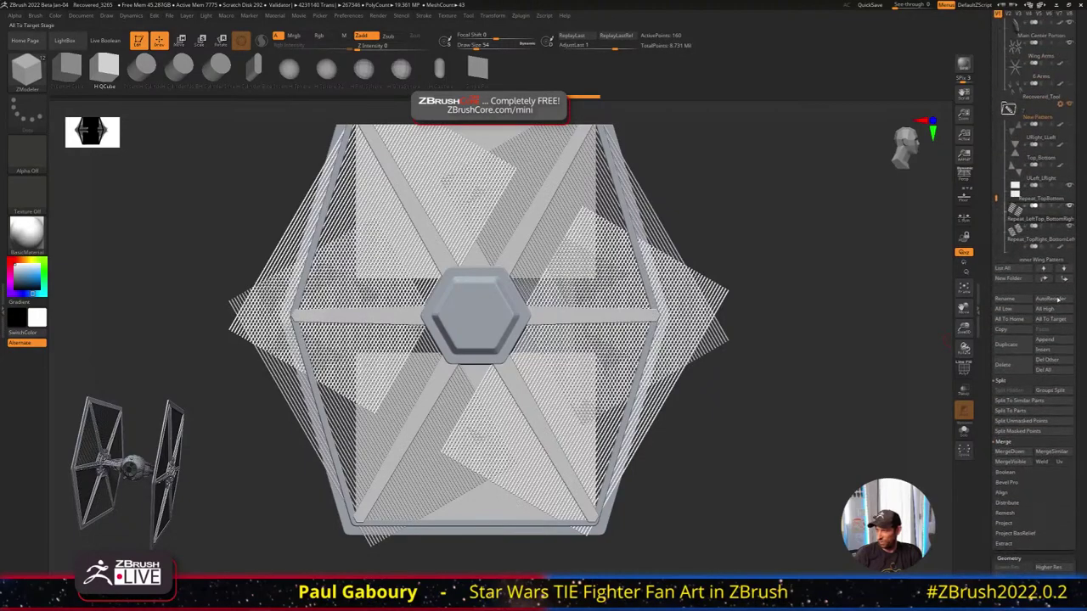
click(1032, 202)
alt+right_drag(461, 260, 538, 328)
drag(542, 319, 543, 348)
scroll(1050, 311, down, 10)
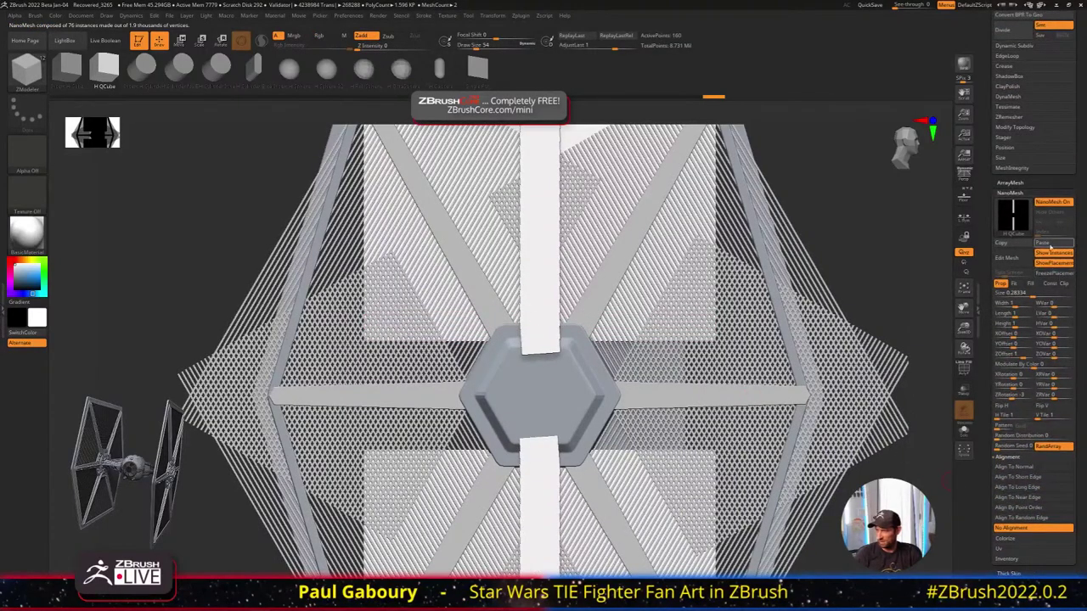
Paste the copied NanoMesh settings onto Repeat_TopBottom, hide its placement polygons, and check the bars across the wing
click(1045, 243)
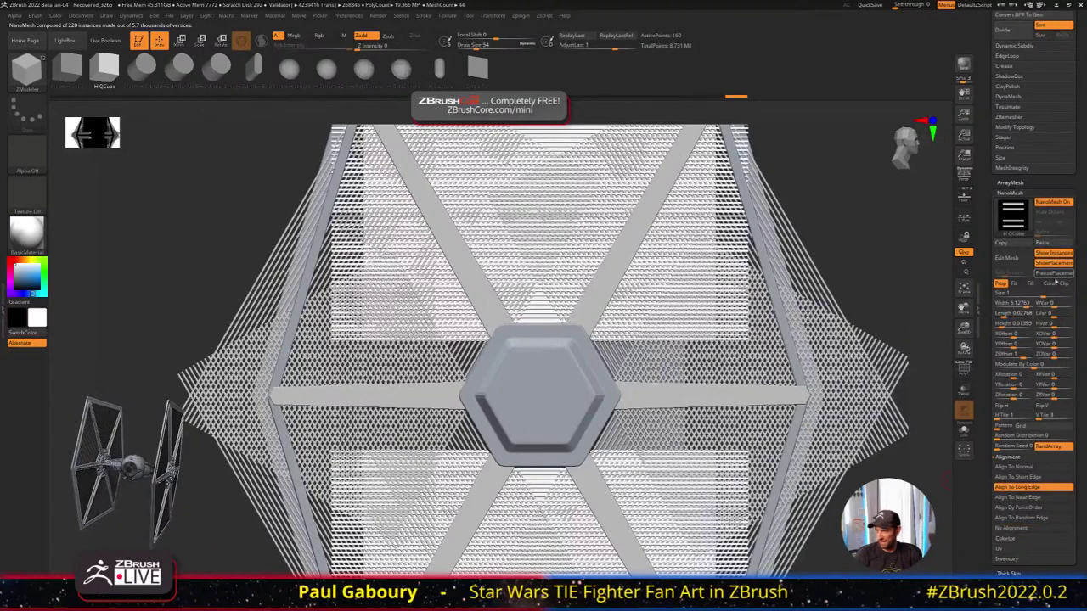
click(1051, 265)
ctrl+right_drag(888, 463, 794, 382)
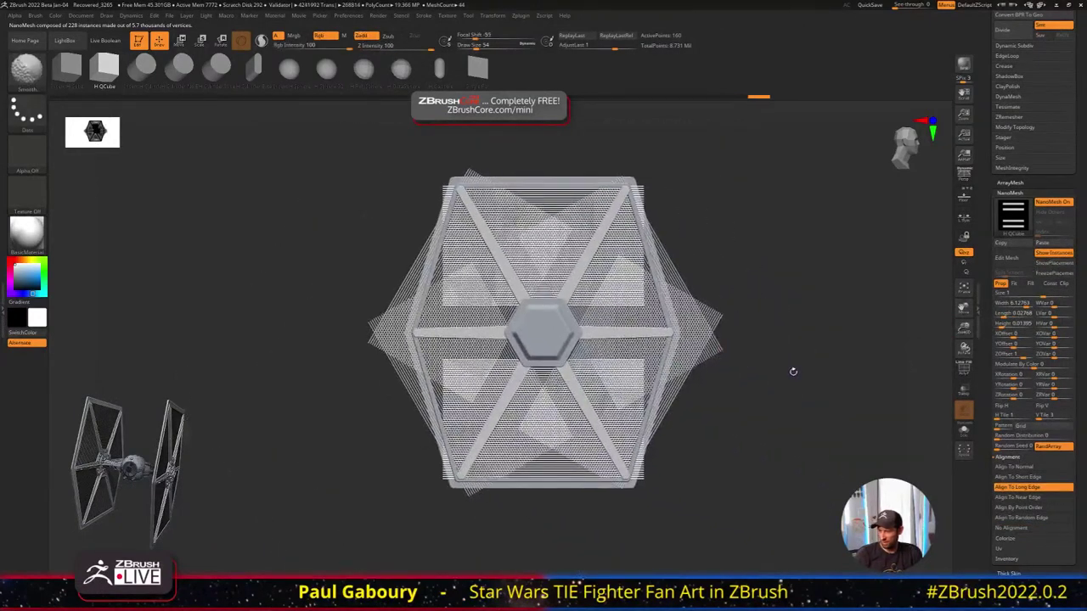
key(shift+f)
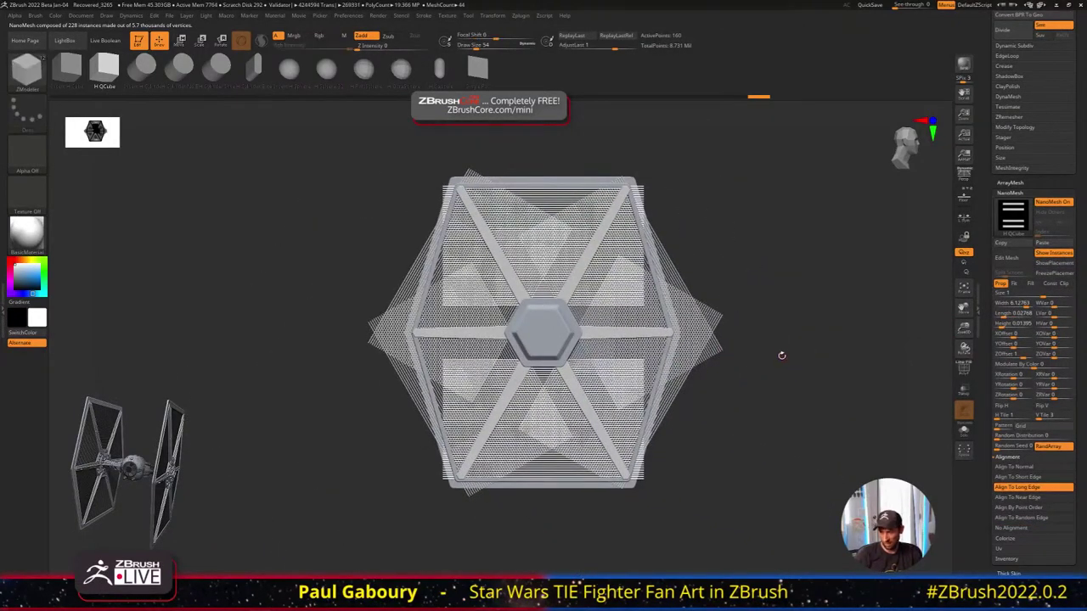
mouse_move(781, 354)
right_down()
mouse_move(810, 359)
mouse_move(730, 378)
mouse_move(790, 365)
right_up()
shift+drag(731, 365, 783, 356)
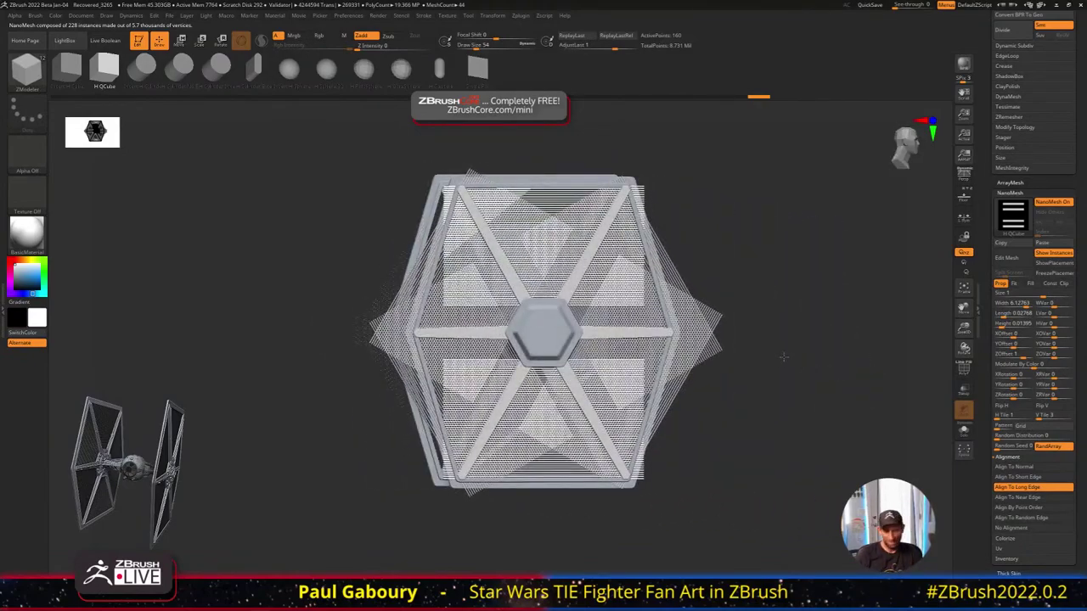
ctrl+right_drag(623, 306, 636, 276)
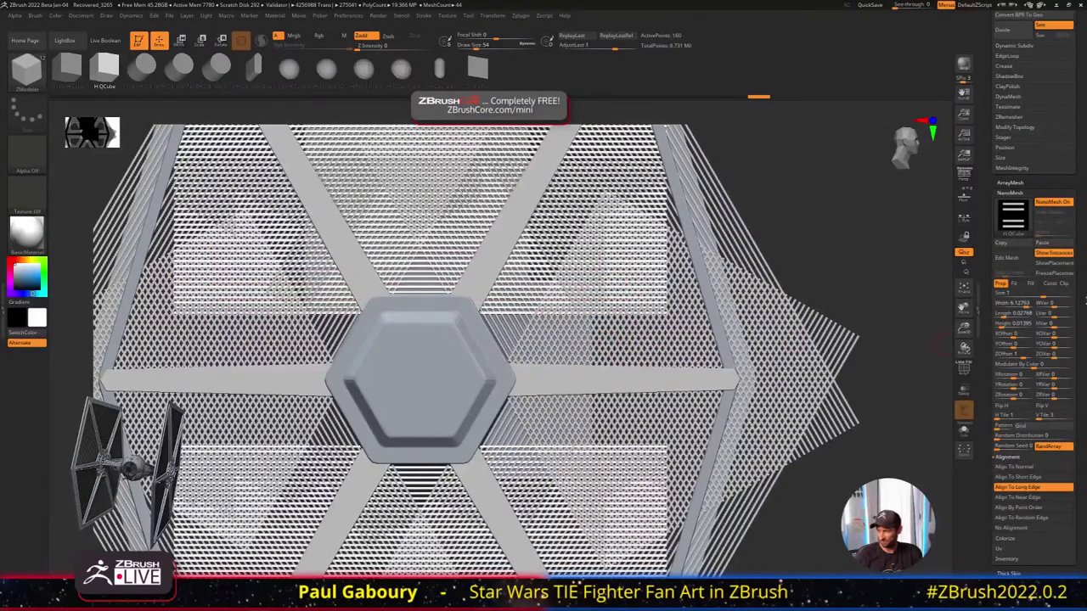
Isolate the inner Wing Pattern subtool, duplicate it, and hide the duplicate
scroll(1033, 346, up, 10)
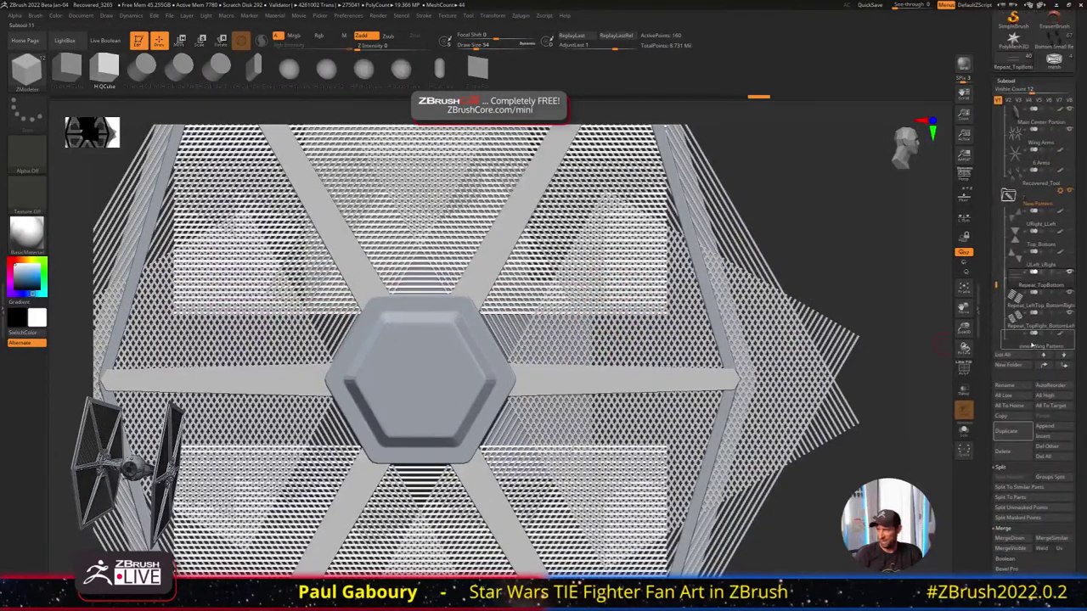
click(1015, 345)
ctrl+right_drag(730, 374, 725, 408)
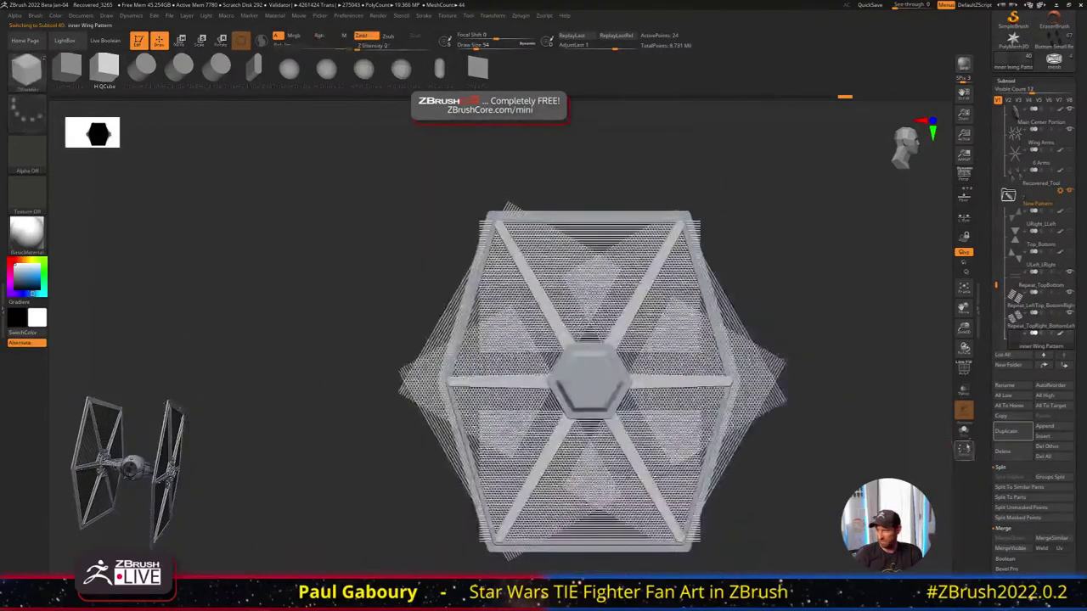
click(963, 431)
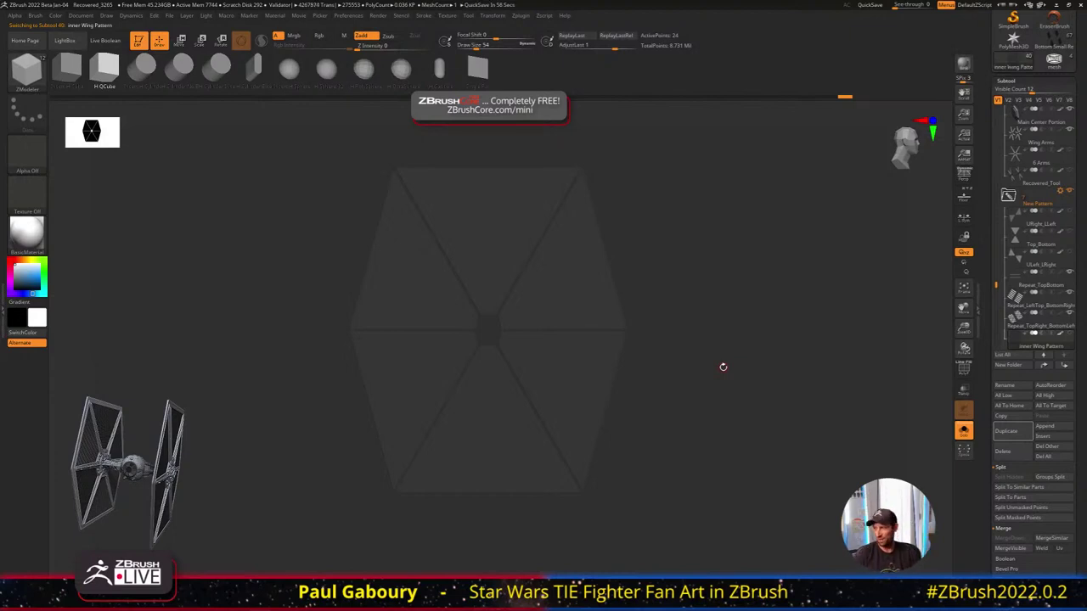
click(1011, 431)
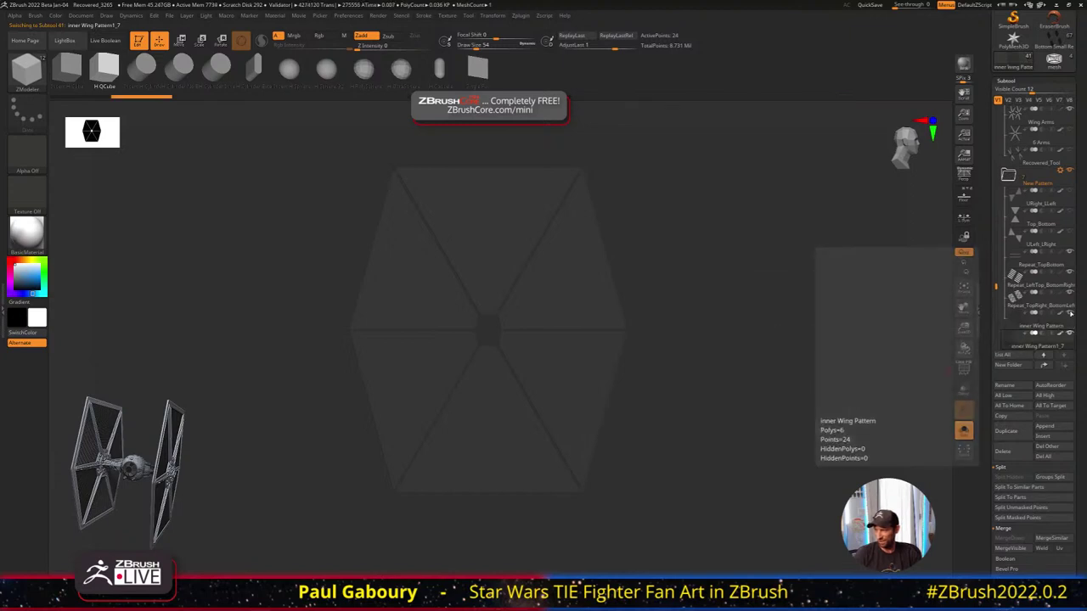
click(1073, 337)
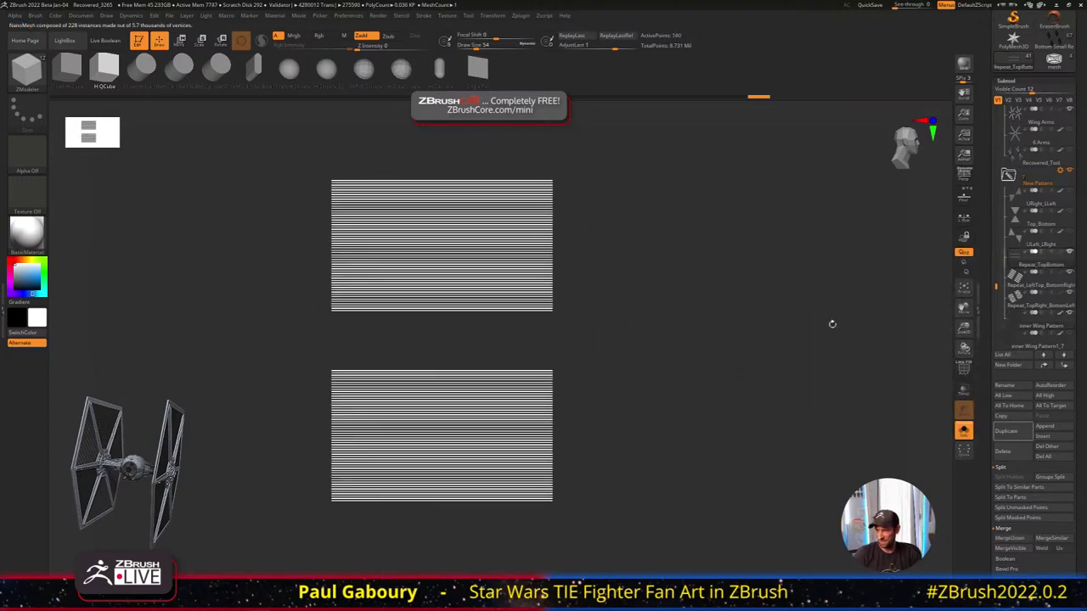
Mark the Repeat_TopBottom, Repeat_LeftTop_BottomRight and Repeat_TopRight_BottomLeft subtools as Live Boolean start groups
drag(752, 363, 778, 369)
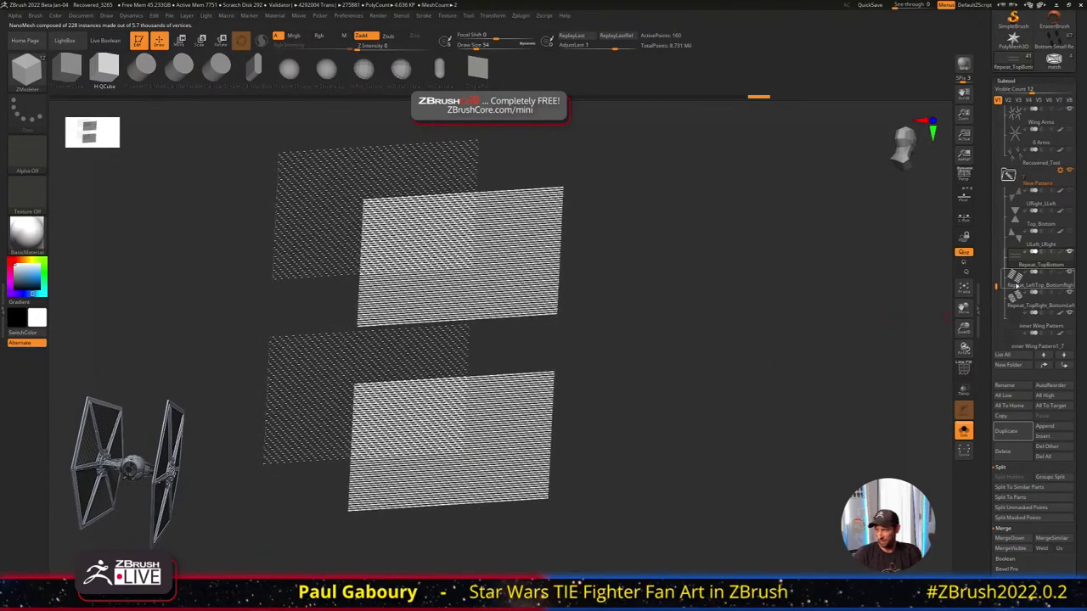
click(1014, 289)
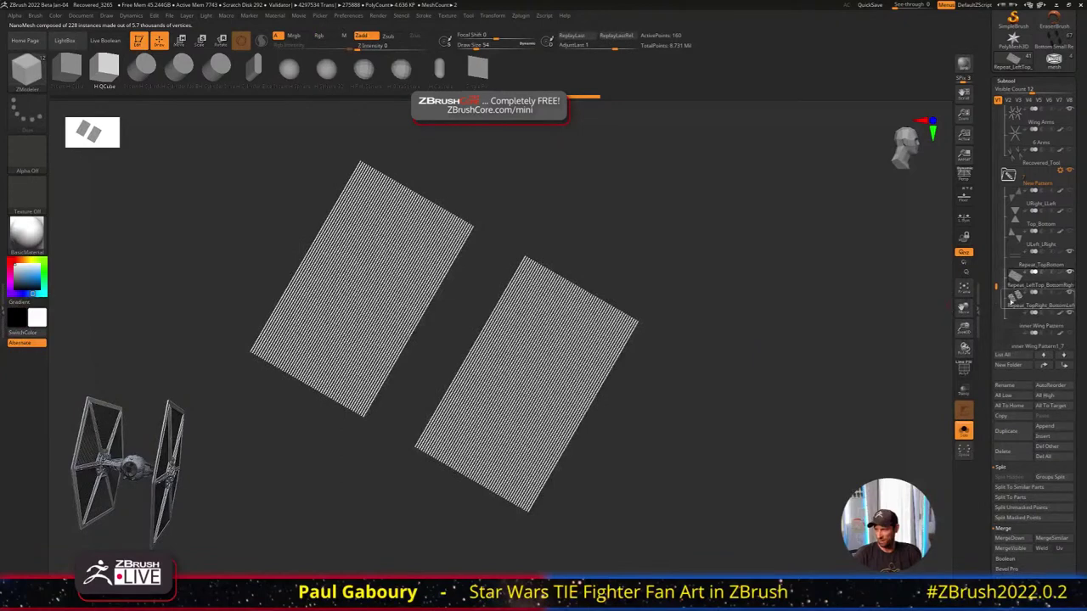
click(1012, 303)
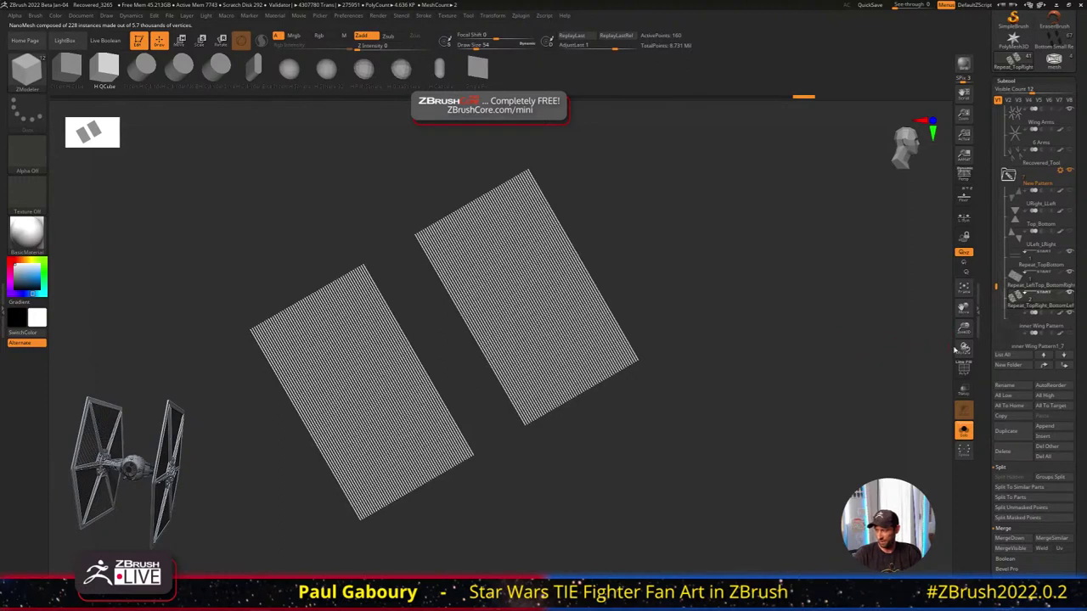
Show polyframes on inner Wing Pattern and hide its top and bottom sections, leaving the four side sections
click(1022, 320)
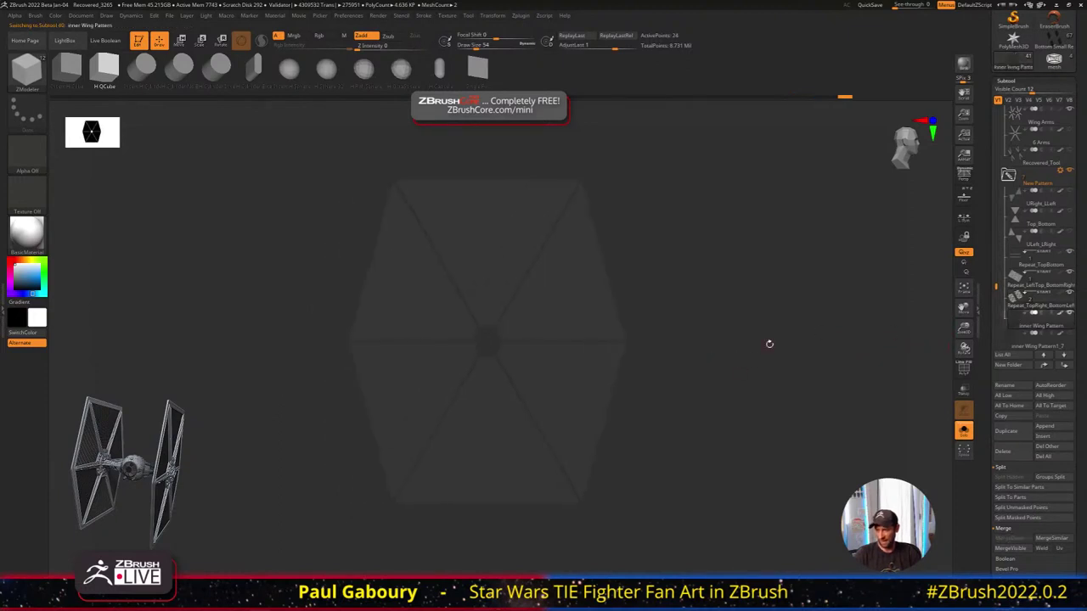
key(shift+f)
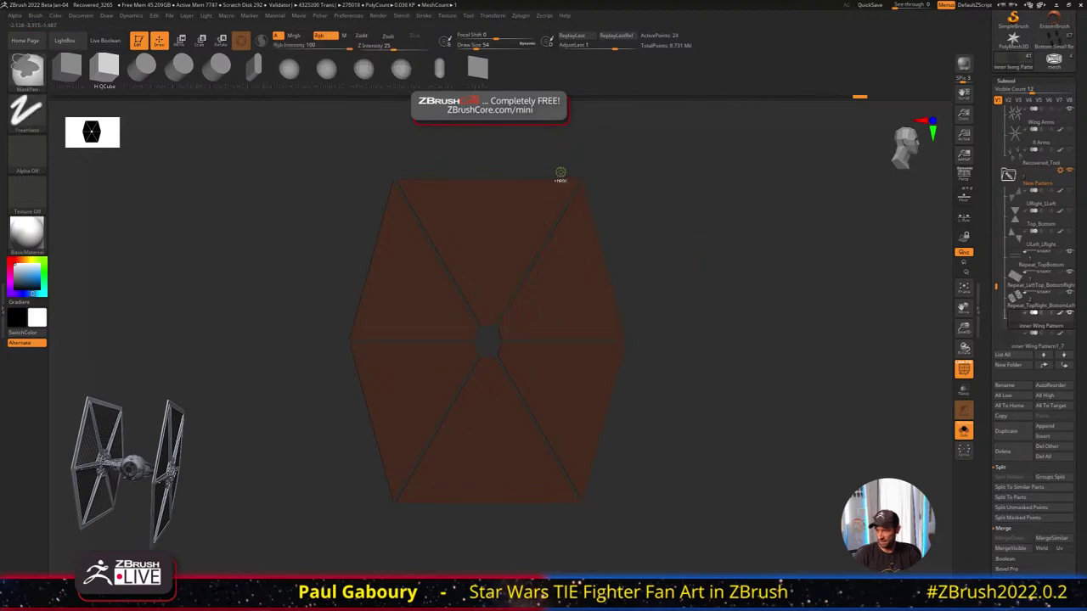
ctrl+right_drag(561, 175, 635, 292)
ctrl+alt+shift+drag(569, 207, 602, 244)
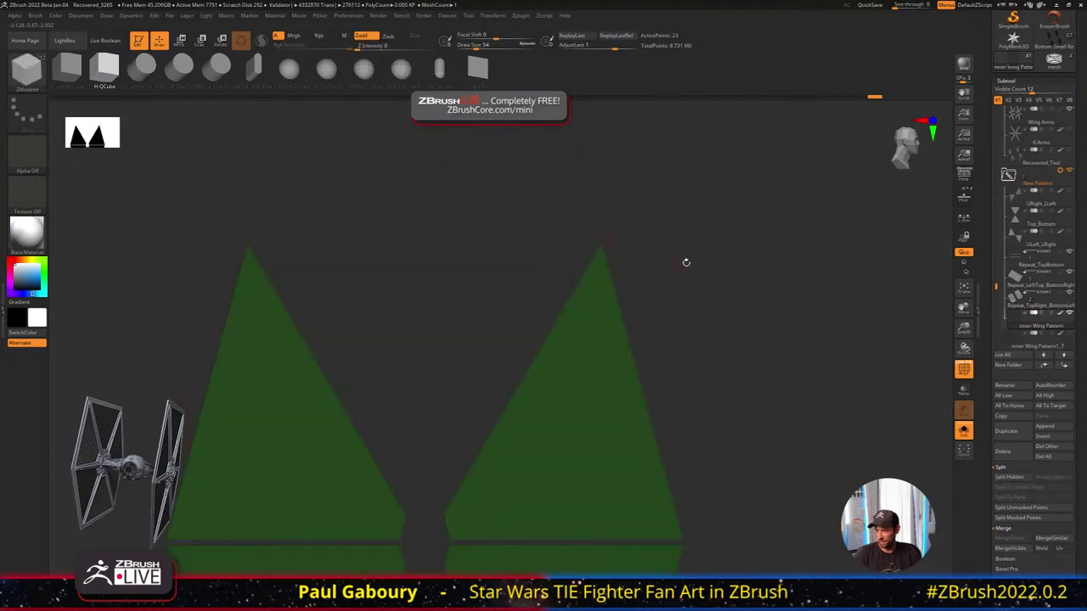
alt+right_drag(722, 470, 710, 361)
alt+right_drag(693, 434, 696, 298)
alt+right_drag(605, 540, 577, 432)
ctrl+right_drag(577, 432, 577, 442)
ctrl+shift+drag(567, 445, 591, 418)
ctrl+right_drag(600, 418, 578, 413)
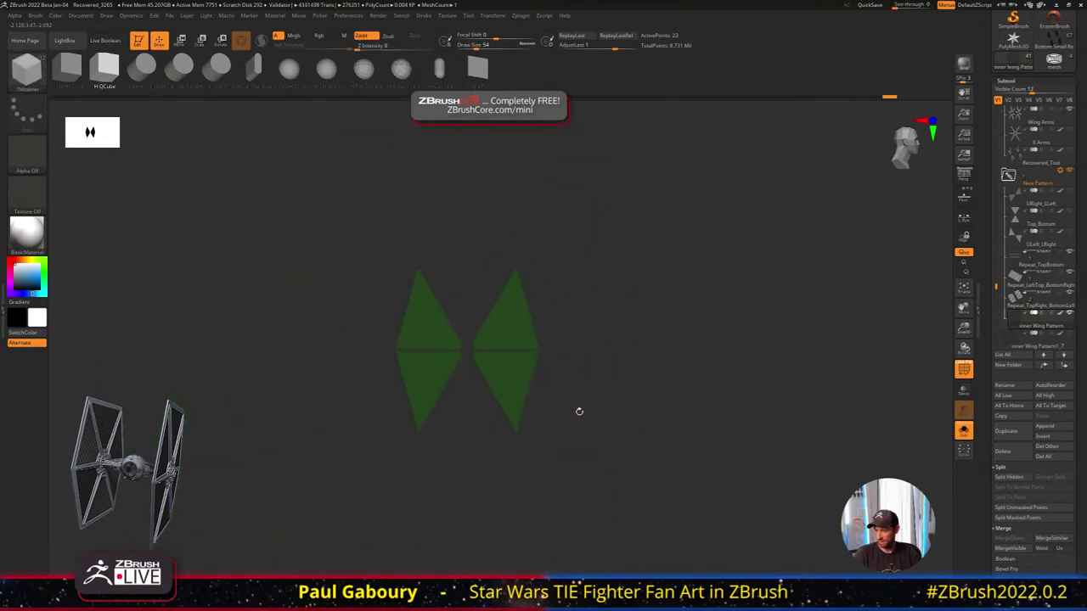
Invert the visibility to show only the top and bottom sections, and split the hidden side sections into their own subtool
drag(579, 411, 614, 387)
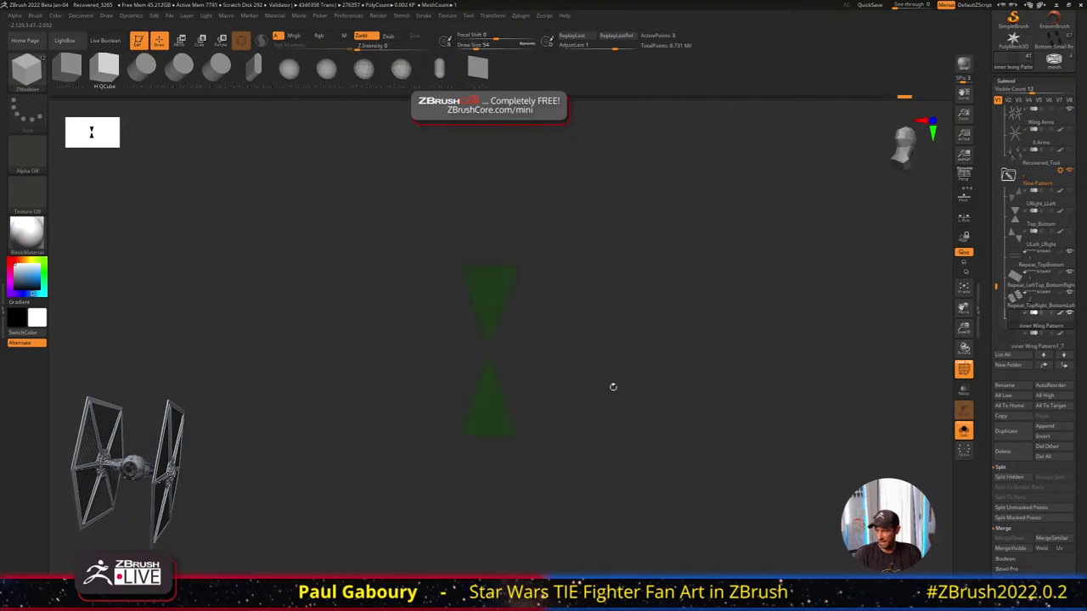
click(1018, 478)
drag(721, 414, 716, 417)
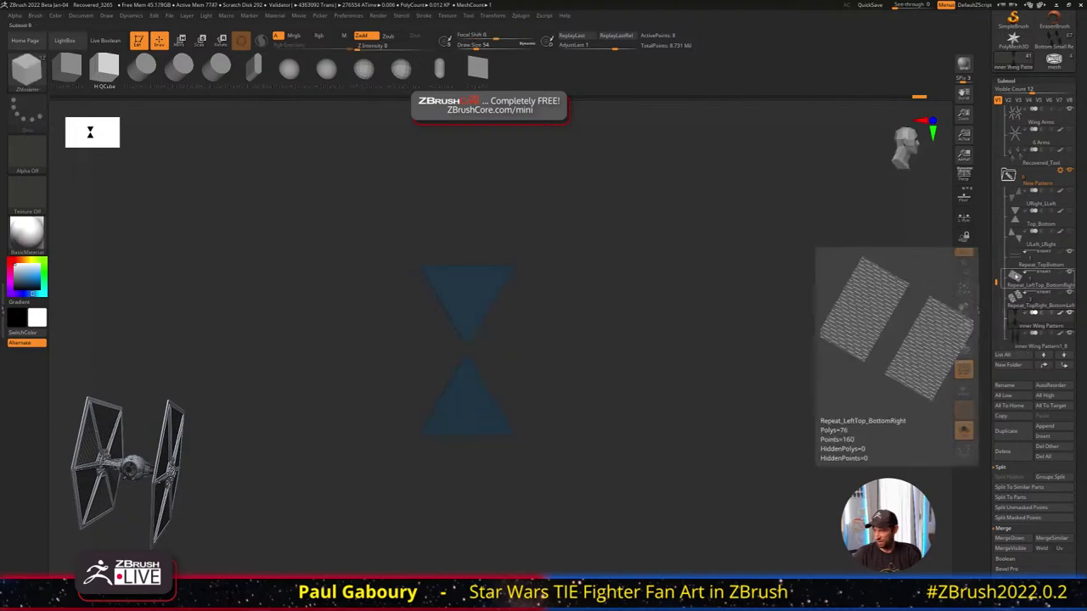
Move inner Wing Pattern directly above Repeat_TopBottom, make it the start group, and select Repeat_TopBottom
mouse_move(1018, 267)
drag(1017, 326, 1028, 273)
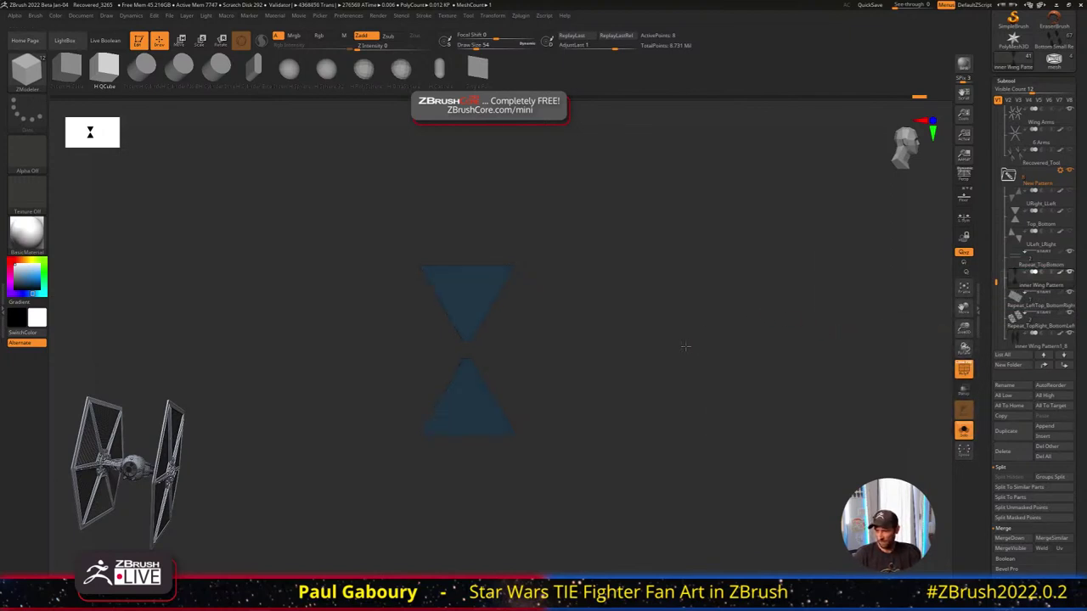
ctrl+right_drag(618, 311, 669, 331)
mouse_move(1026, 258)
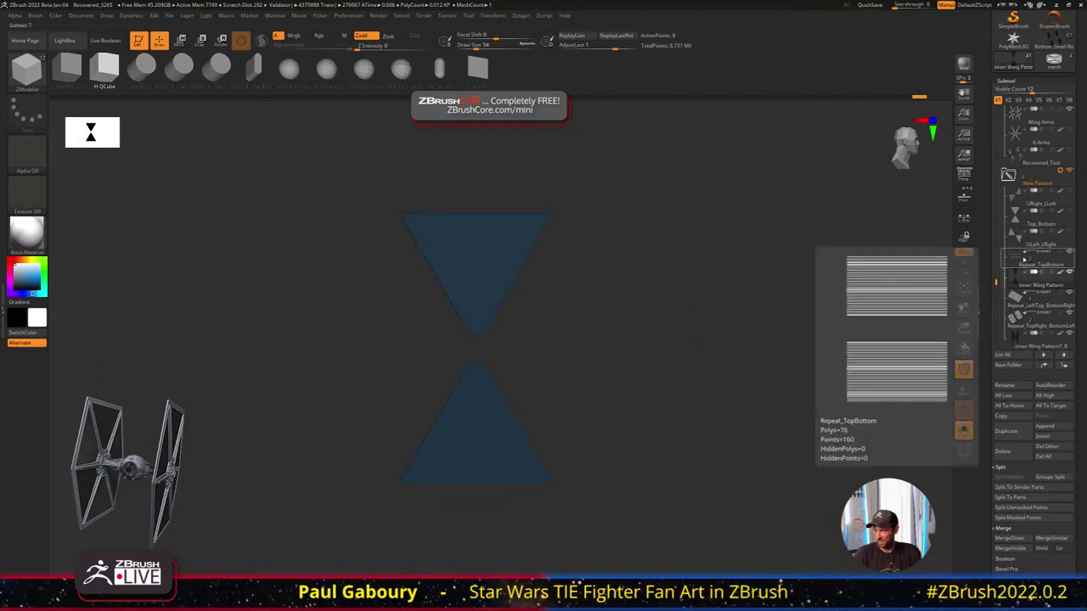
mouse_move(1025, 281)
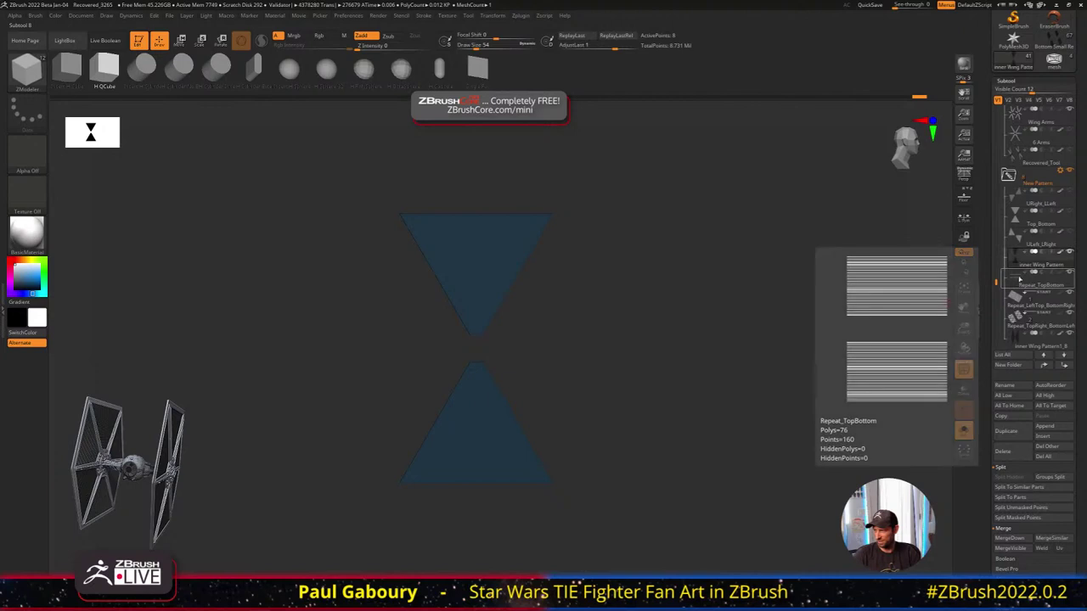
drag(1033, 260, 1036, 284)
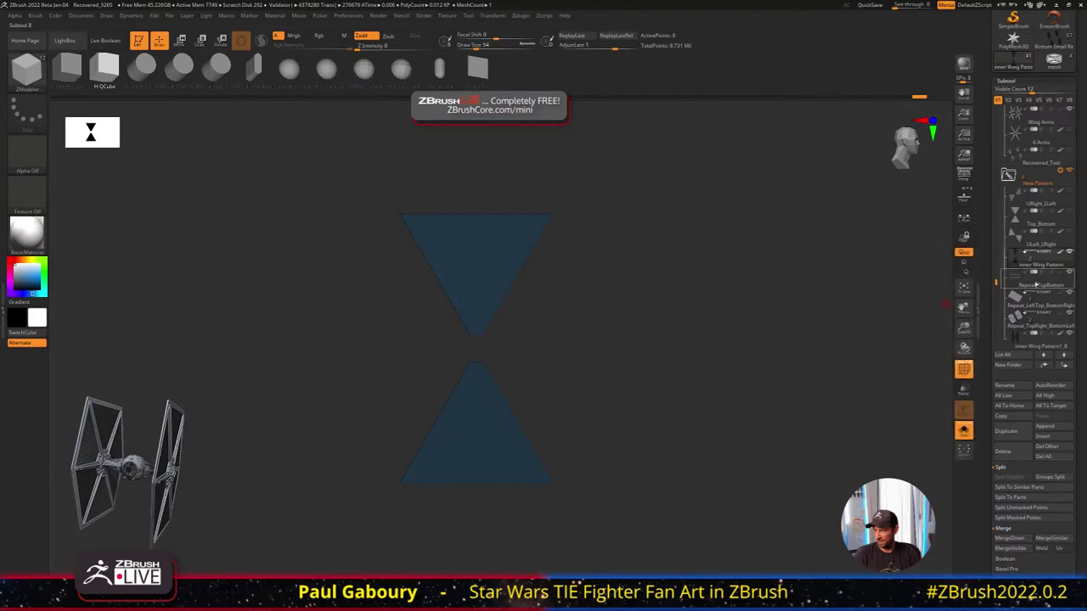
click(1035, 285)
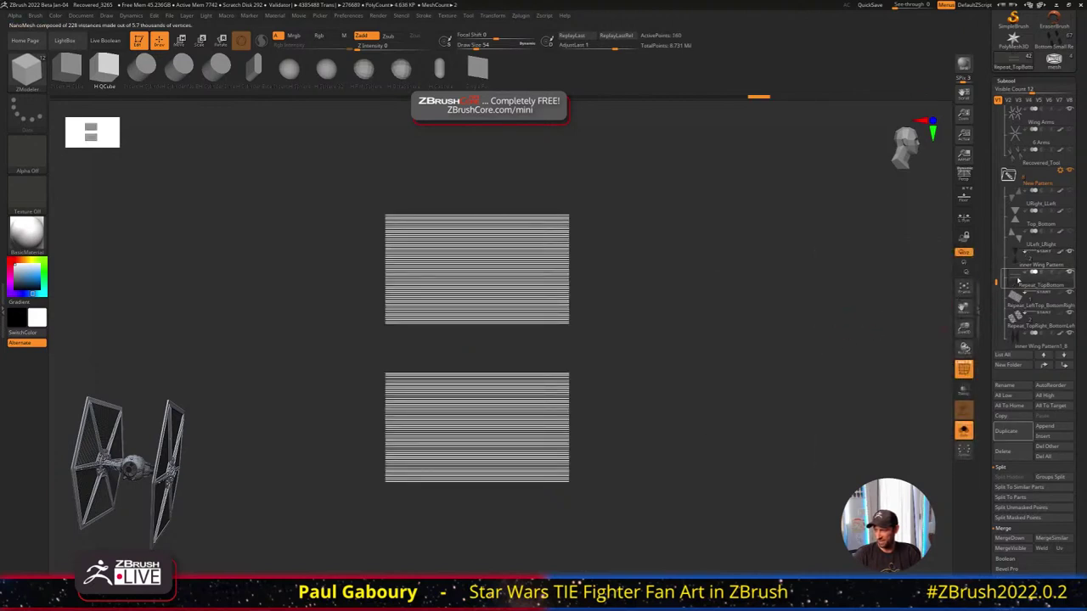
Select inner Wing Pattern1_8, show only its upper-left and lower-right sections, and split the hidden sections into their own subtool
mouse_move(1018, 280)
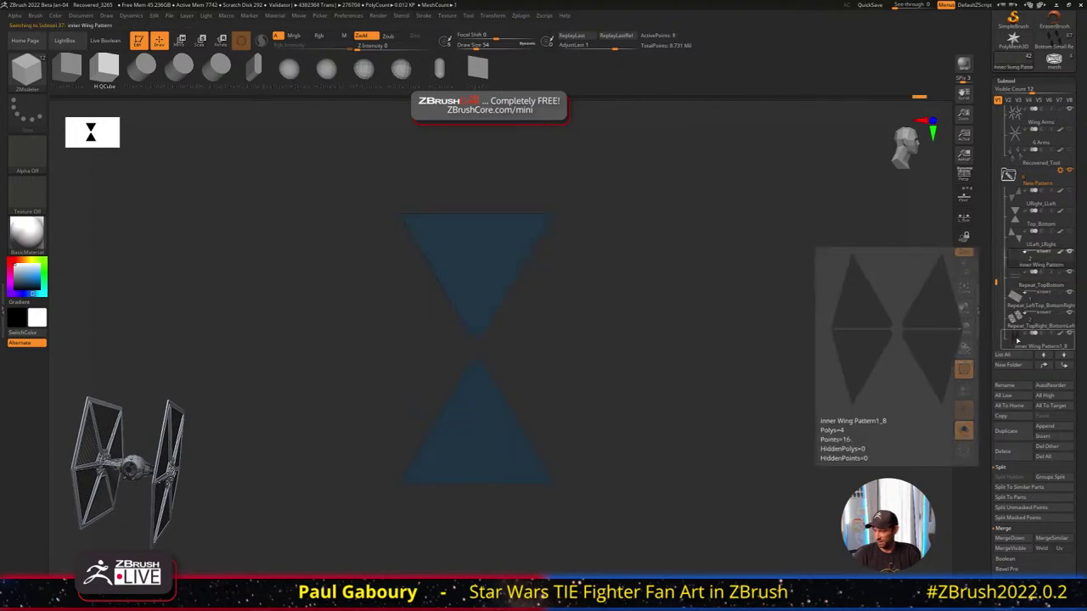
click(1024, 265)
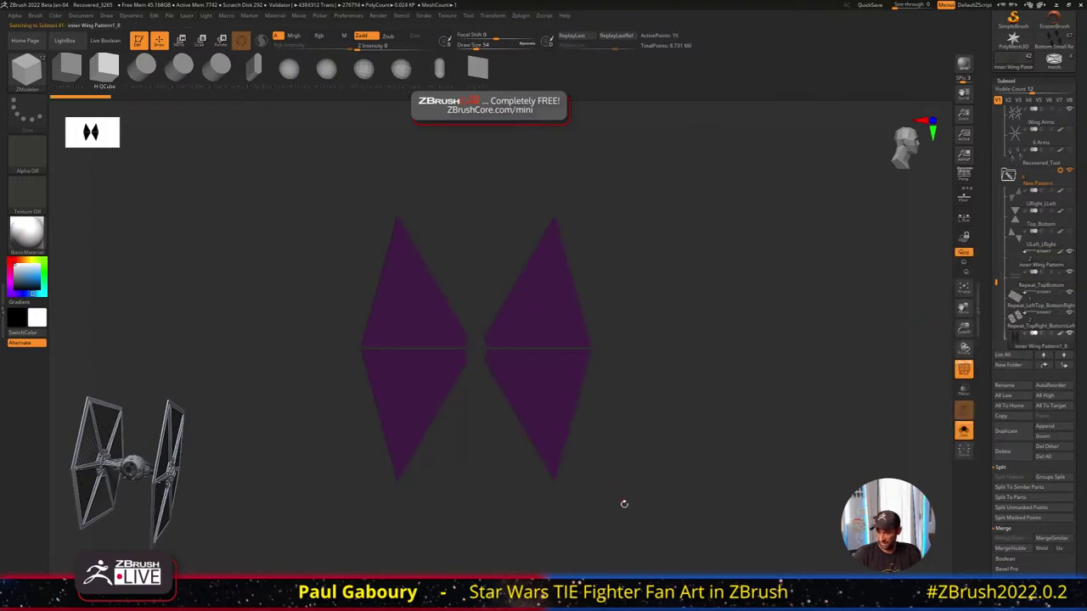
ctrl+shift+drag(608, 520, 519, 446)
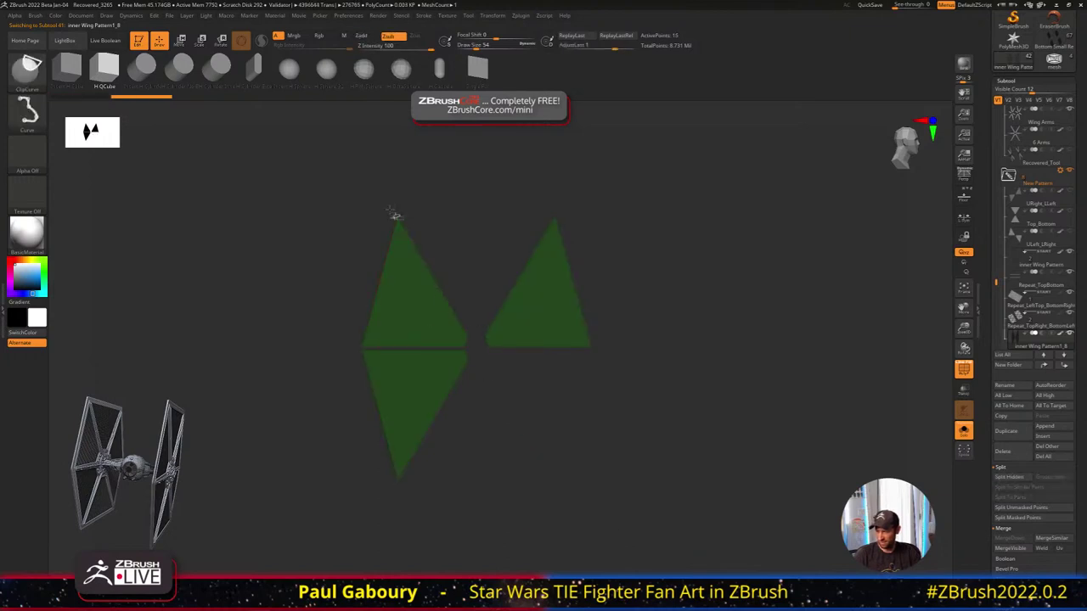
ctrl+alt+shift+drag(371, 160, 430, 248)
ctrl+shift+drag(656, 319, 705, 361)
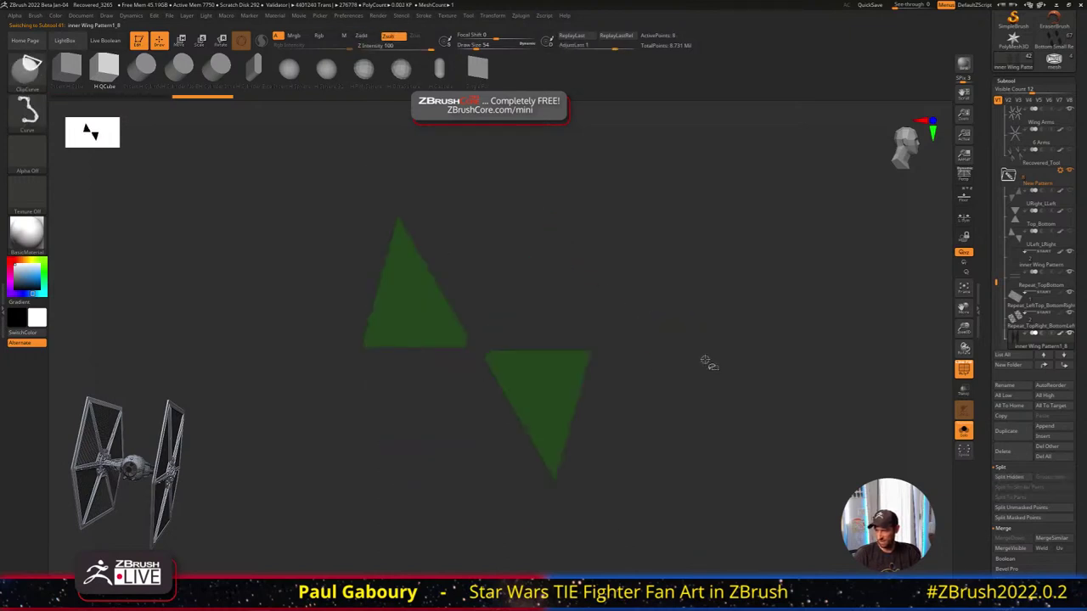
drag(622, 364, 612, 386)
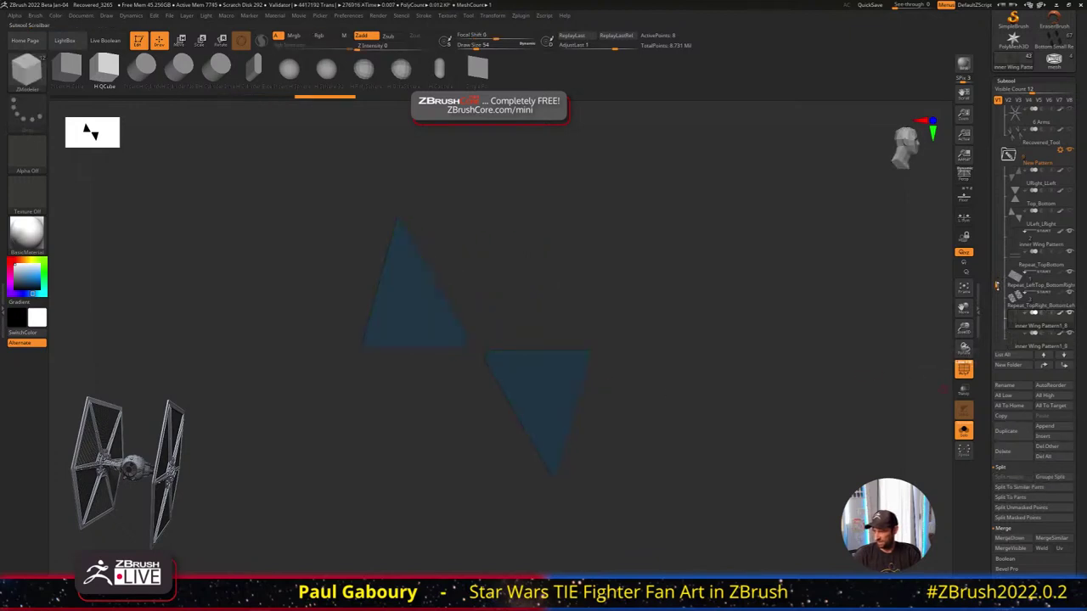
Move inner Wing Pattern1_8 directly above Repeat_LeftTop_BottomRight and make it a Live Boolean start group
mouse_move(1018, 266)
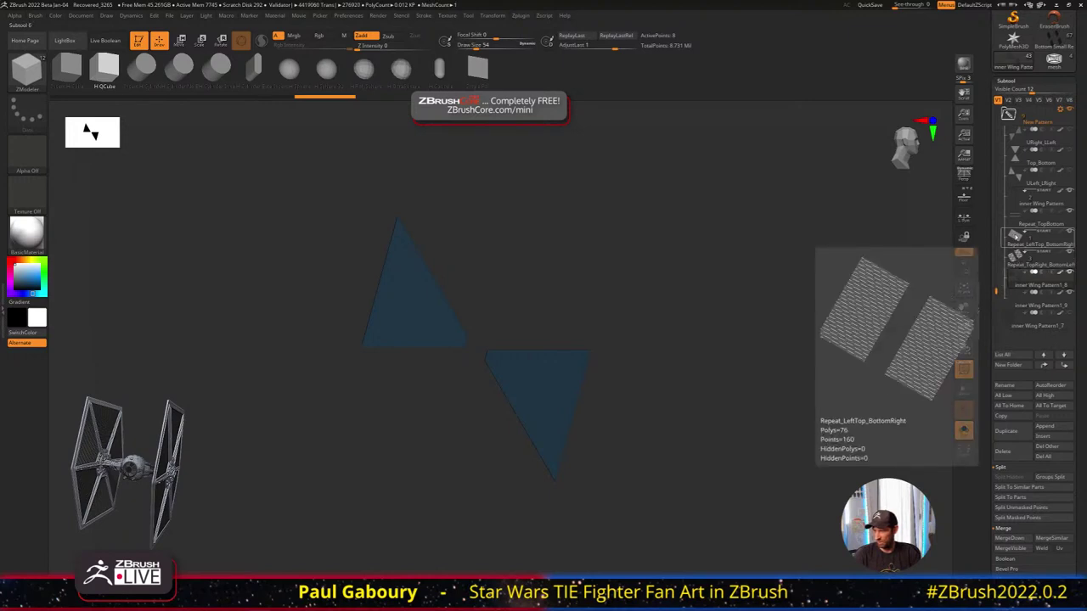
drag(1019, 280, 1019, 246)
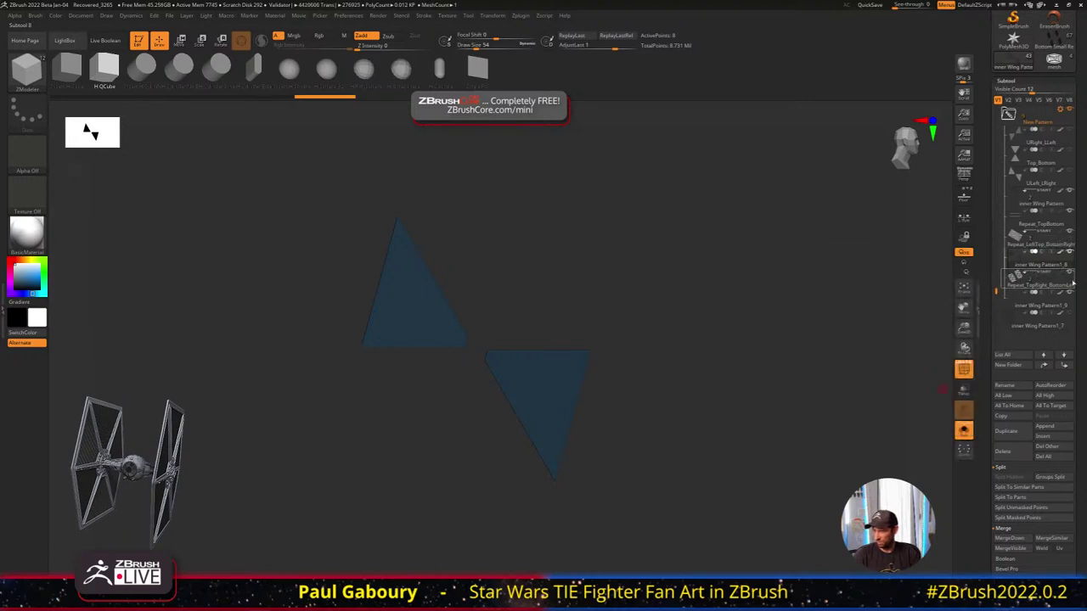
drag(1073, 283, 1071, 287)
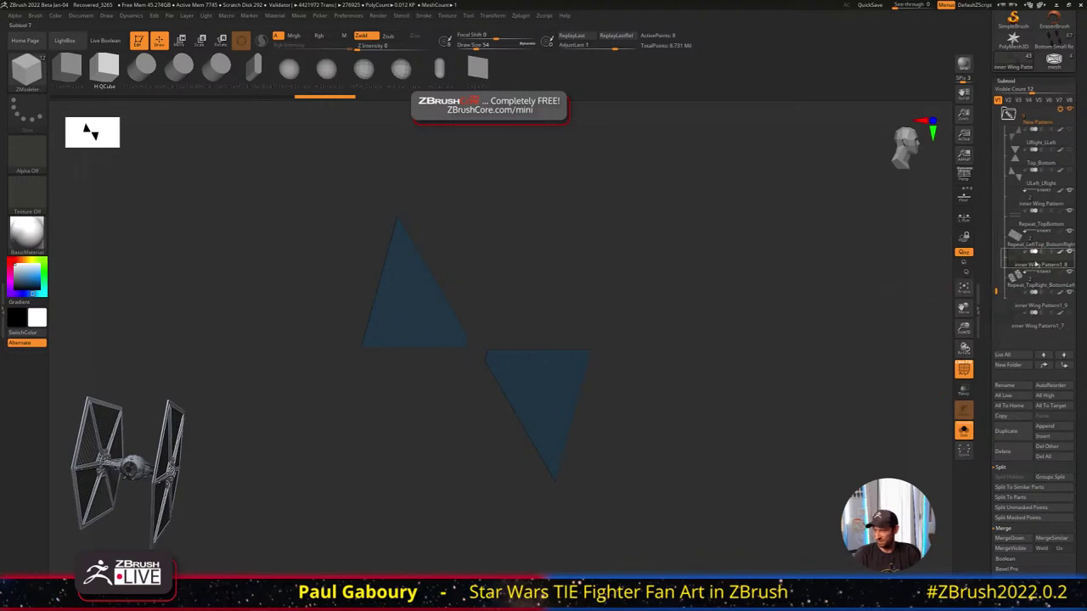
click(1038, 251)
drag(1023, 249, 1019, 242)
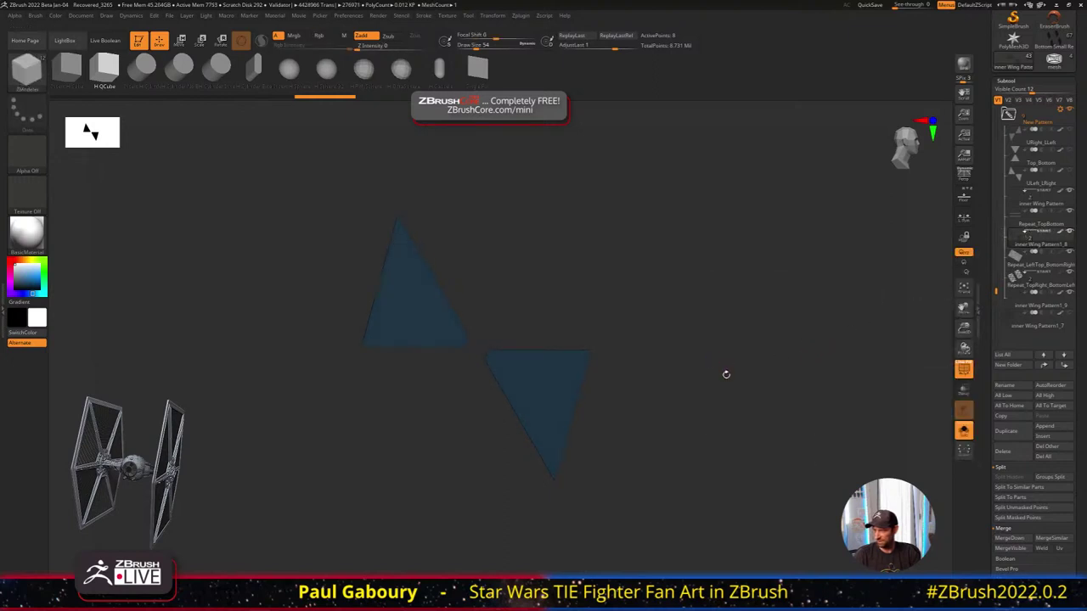
Select inner Wing Pattern1_9, move it directly above Repeat_TopRight_BottomLeft, and make it a Live Boolean start group
mouse_move(1017, 301)
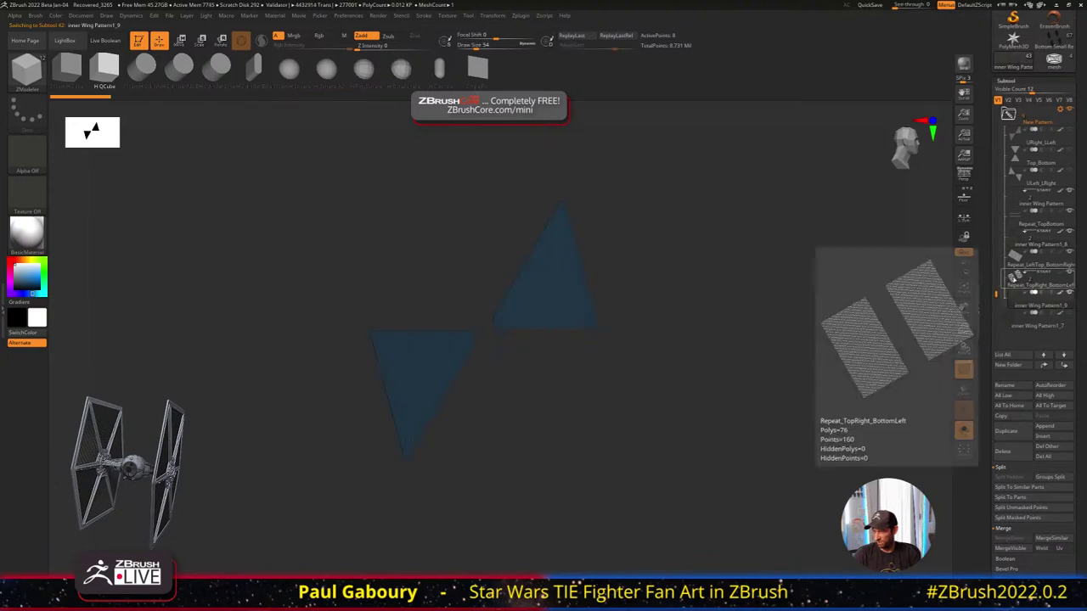
click(1014, 277)
click(1011, 286)
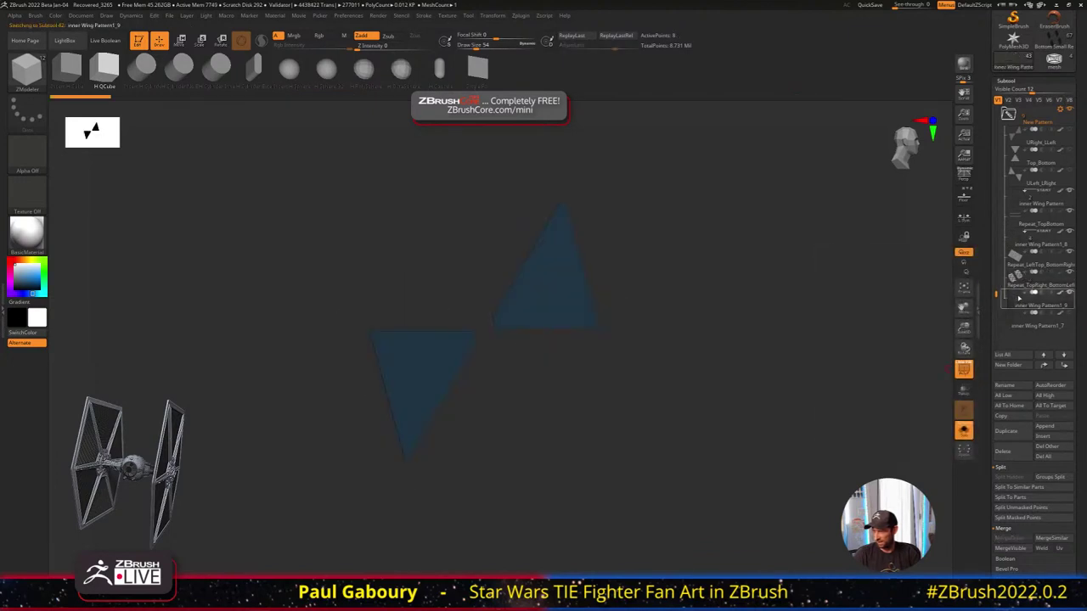
drag(1022, 286, 1023, 280)
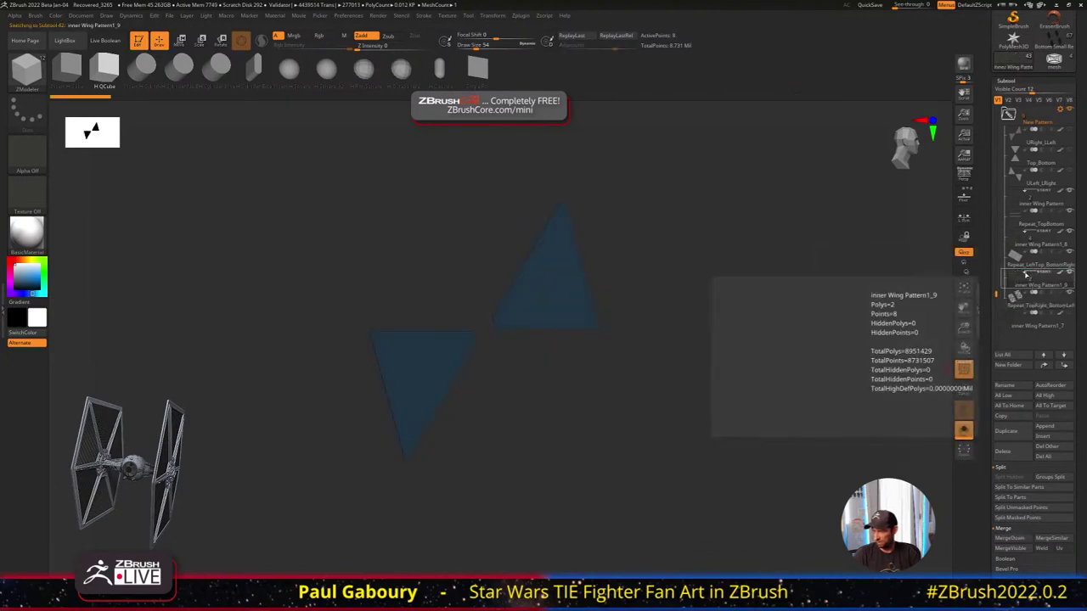
Turn off Solo and set the three Repeat subtools to Live Boolean intersection
click(964, 430)
alt+right_drag(780, 354, 815, 338)
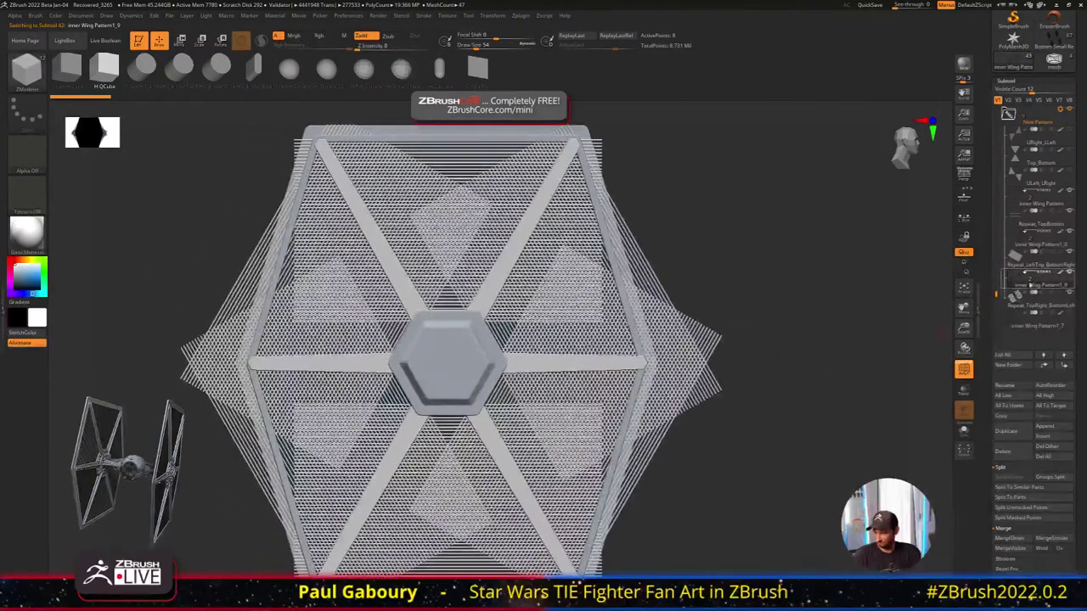
mouse_move(1022, 283)
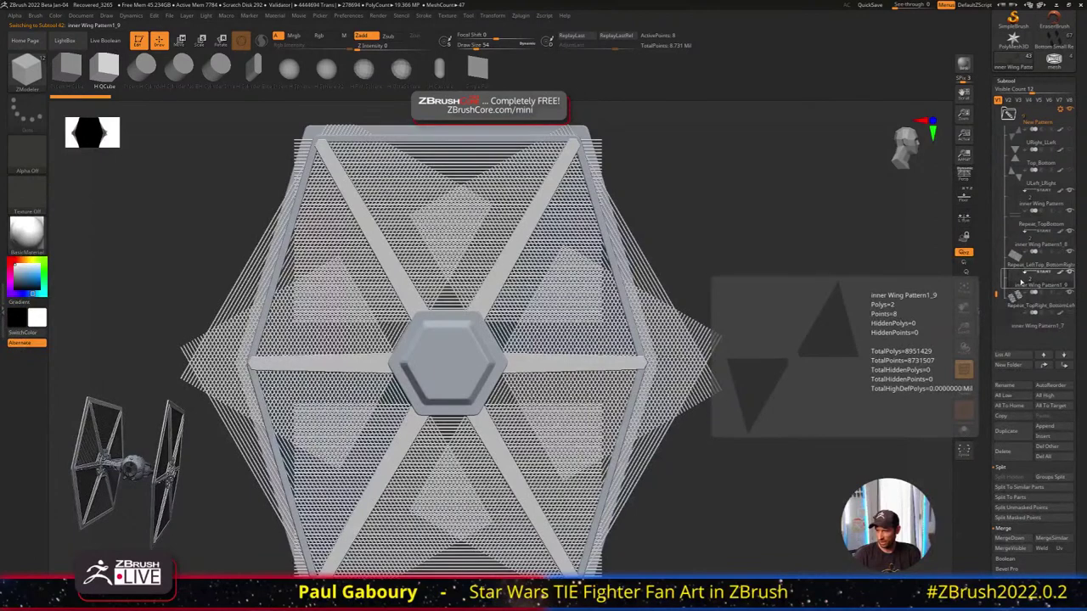
mouse_move(1052, 299)
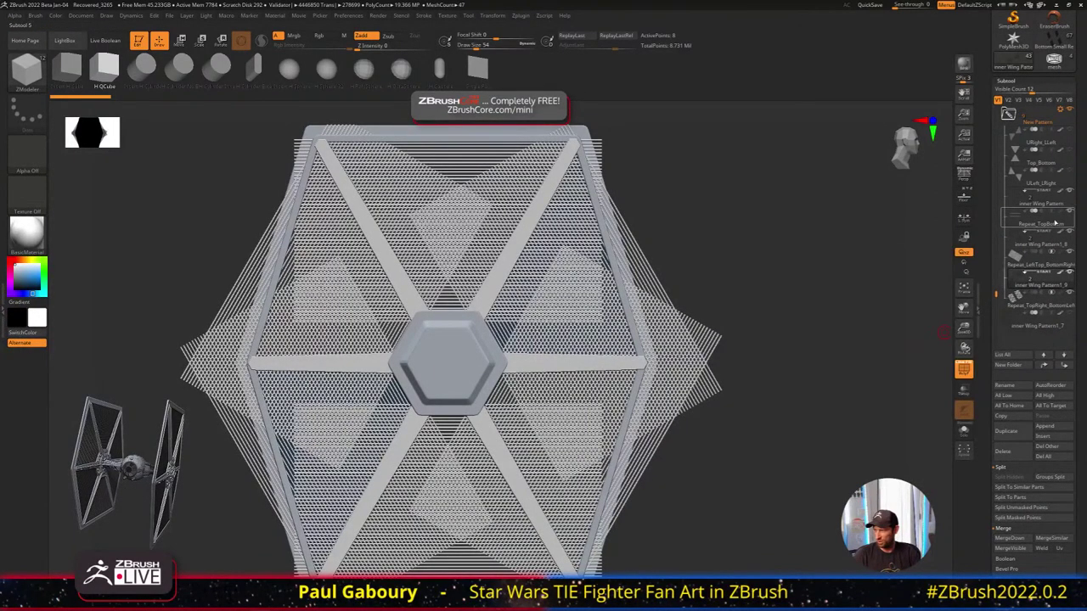
mouse_move(866, 297)
alt+right_down()
mouse_move(884, 283)
mouse_move(810, 286)
mouse_move(740, 264)
alt+right_up()
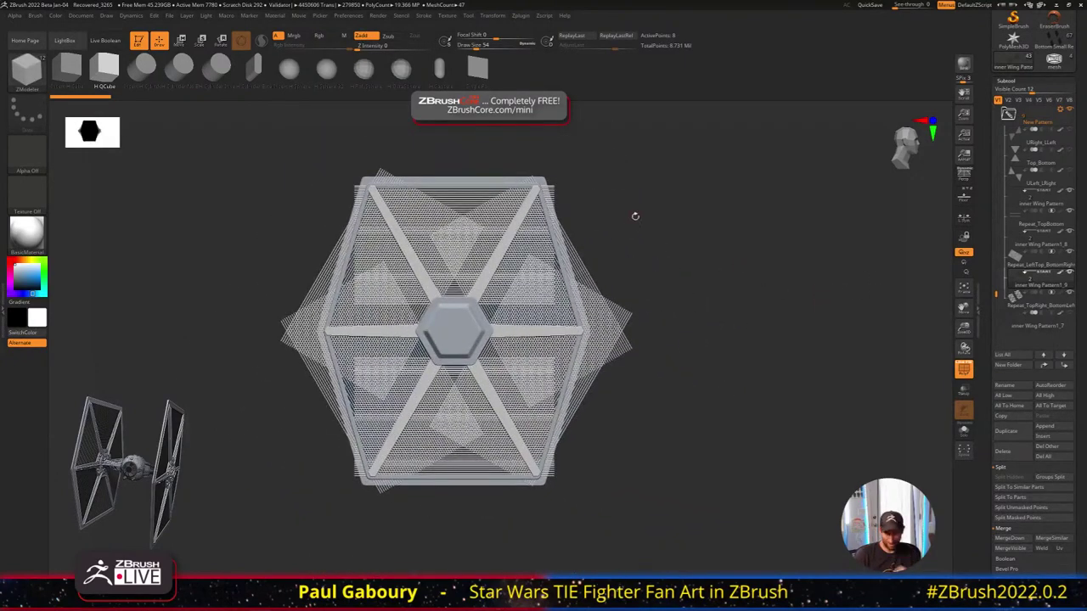
Turn on the Live Boolean preview and check the trimmed bars within the wing sections from several angles
click(105, 40)
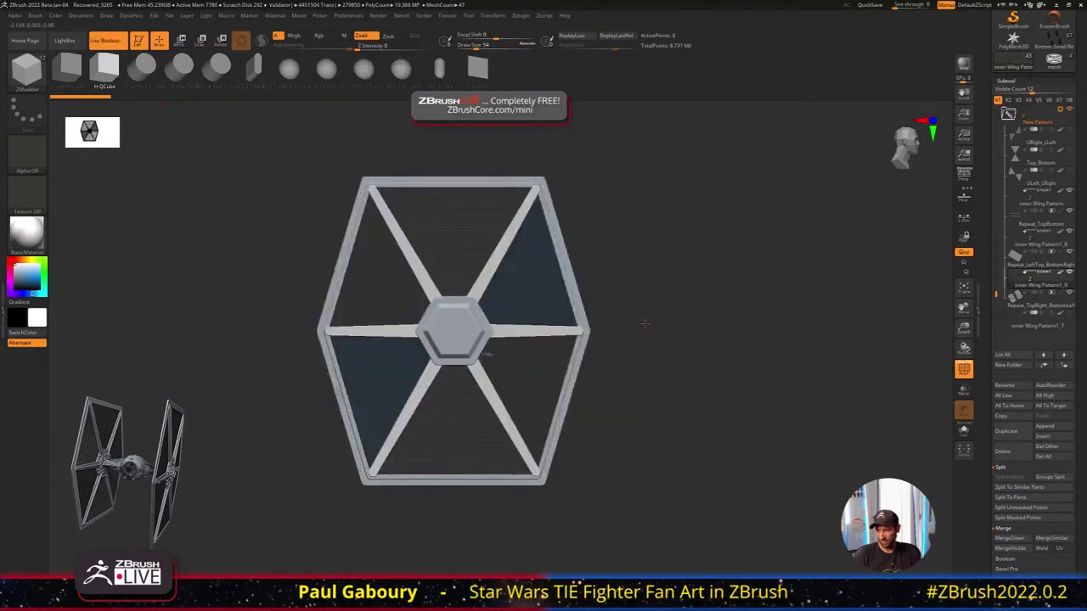
mouse_move(561, 288)
mouse_down()
mouse_move(631, 298)
mouse_move(559, 303)
mouse_up()
drag(626, 308, 735, 338)
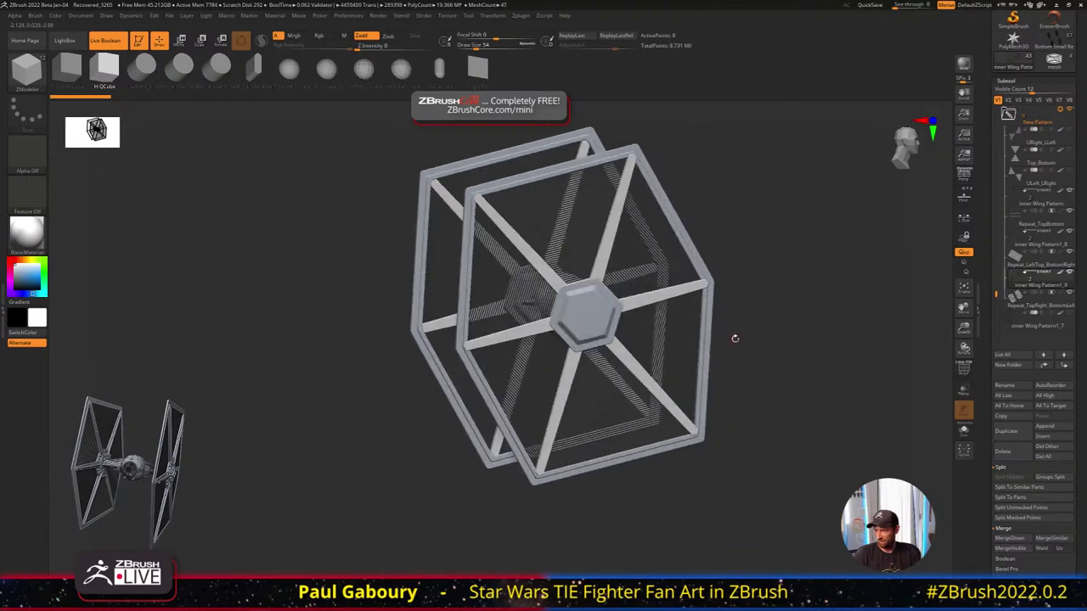
drag(819, 393, 883, 355)
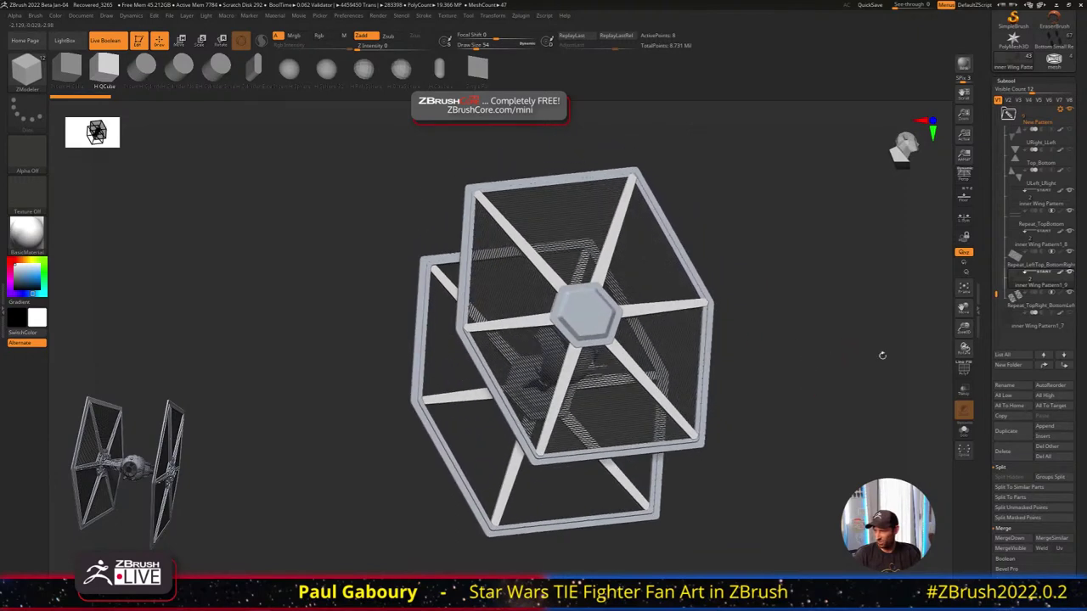
Make inner Wing Pattern1_7 visible behind the bars and select it
click(1071, 314)
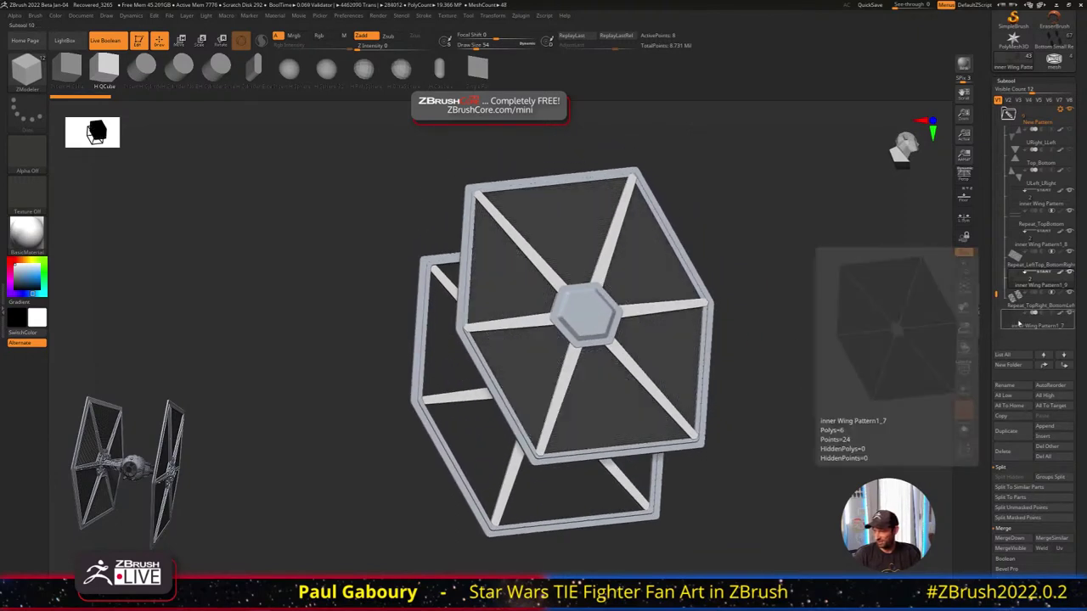
drag(1013, 323, 1033, 309)
drag(863, 308, 896, 321)
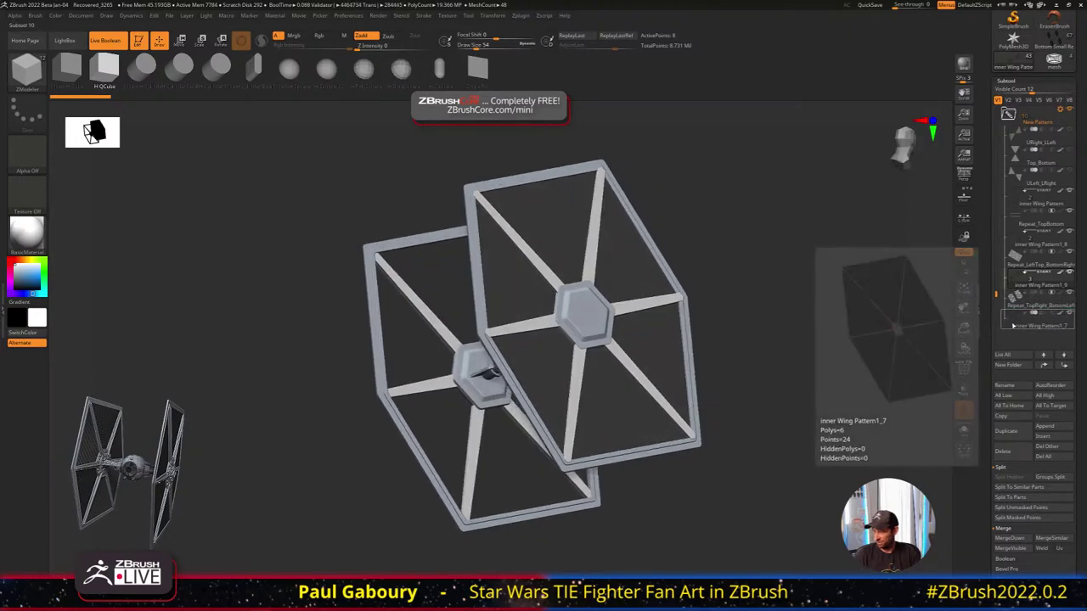
drag(774, 327, 796, 337)
alt+right_drag(796, 337, 823, 361)
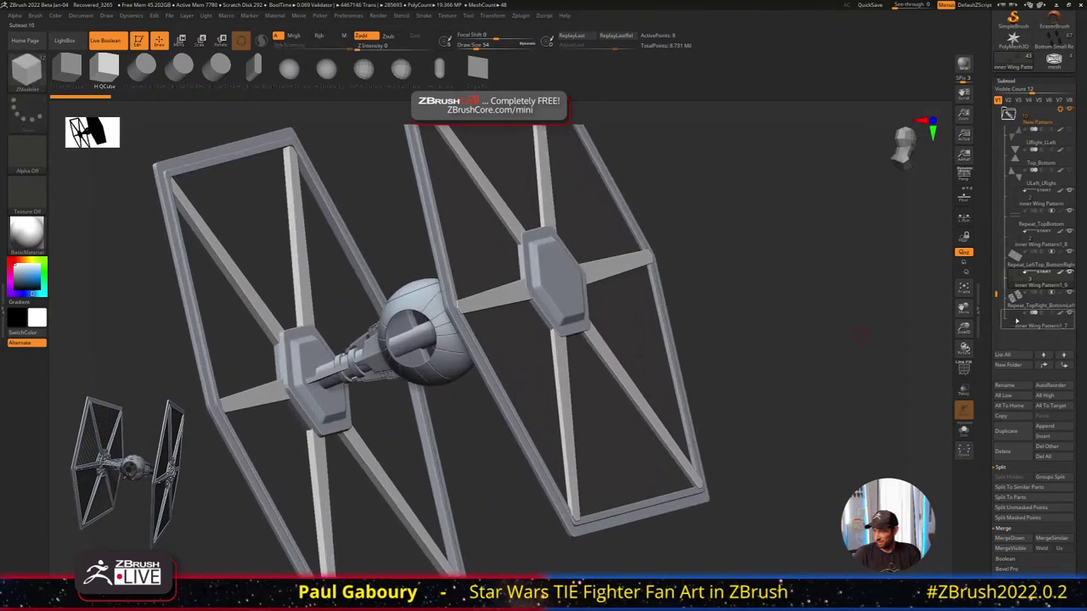
click(1017, 320)
Examine with polyframes and in close-up how inner Wing Pattern1_7 sits against the bars
mouse_move(881, 310)
mouse_down()
mouse_move(866, 337)
mouse_move(823, 317)
mouse_move(806, 369)
mouse_move(818, 349)
mouse_move(801, 321)
mouse_up()
key(shift+f)
key(w)
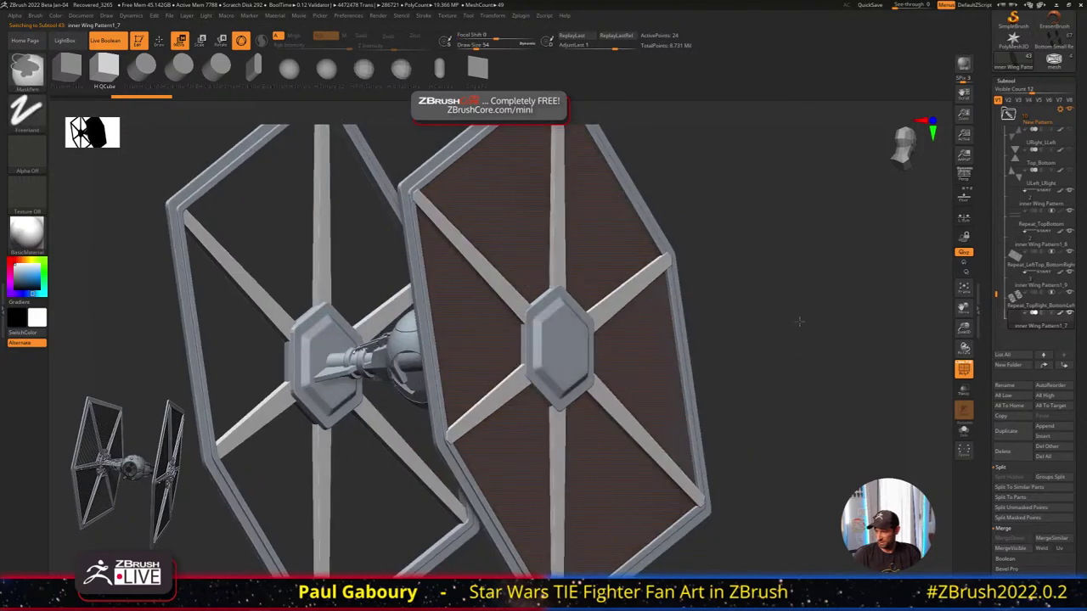
mouse_move(801, 321)
ctrl+right_down()
mouse_move(838, 326)
mouse_move(841, 356)
ctrl+right_up()
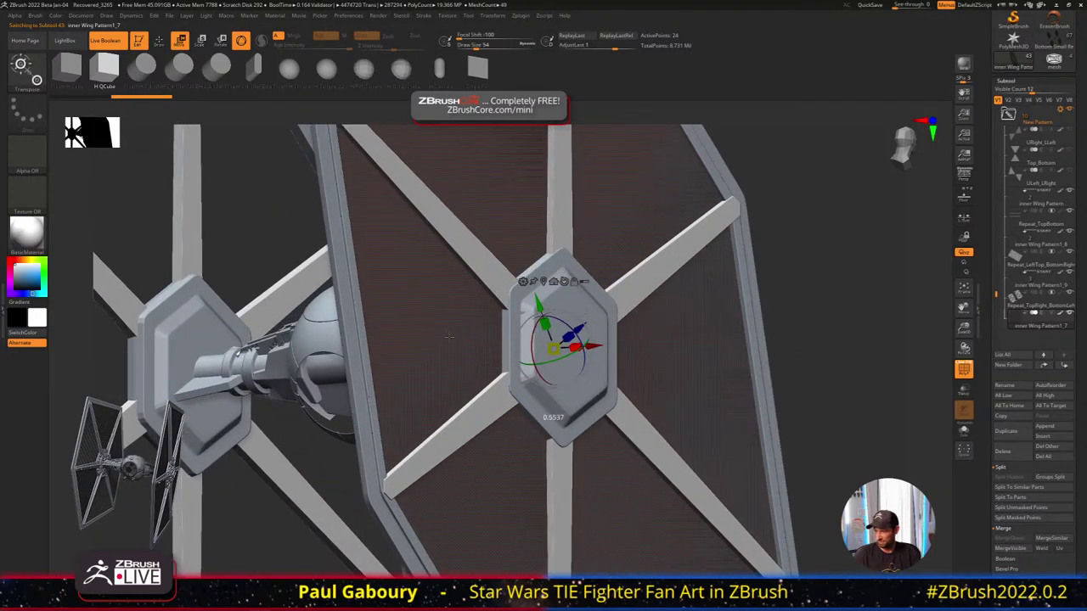
drag(620, 378, 645, 395)
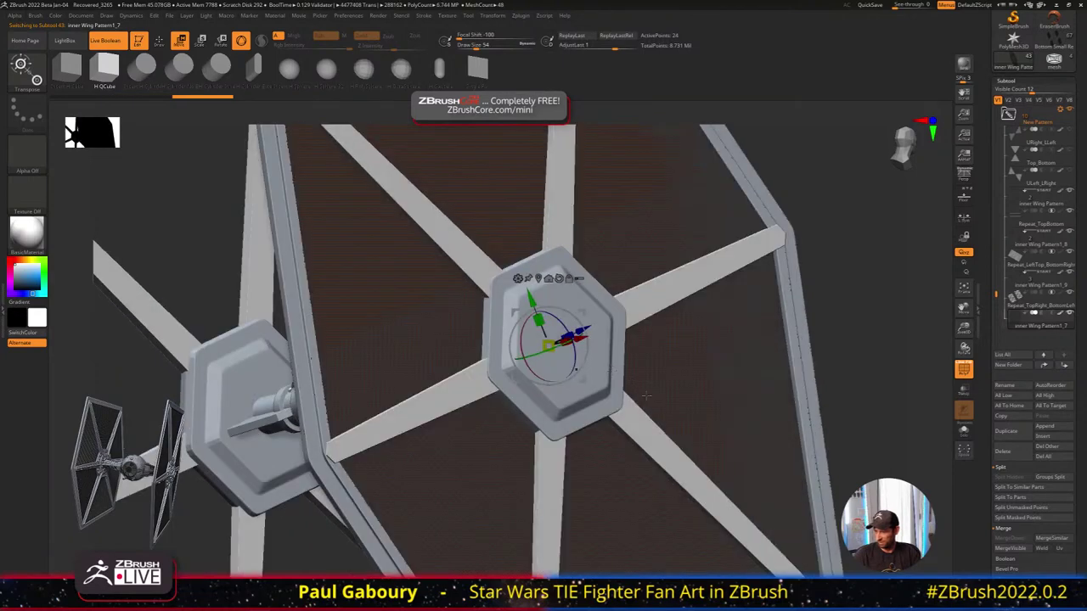
key(ctrl)
ctrl+right_drag(790, 388, 757, 339)
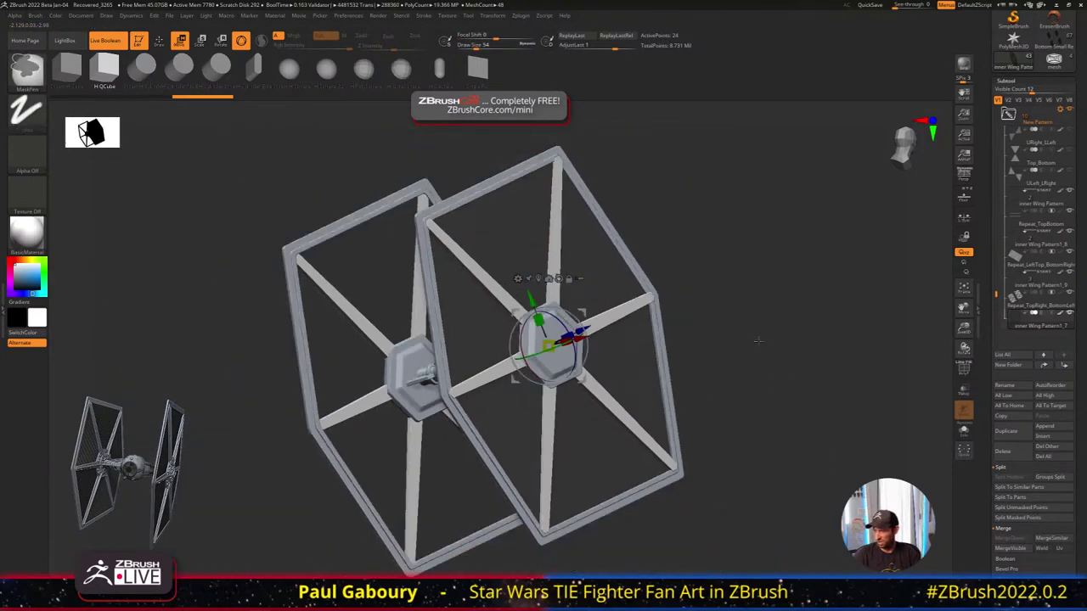
Switch to the ClayBuildup brush with Rgb enabled and fill inner Wing Pattern1_7 with a near-white colour (251, 251, 251)
click(15, 267)
click(14, 265)
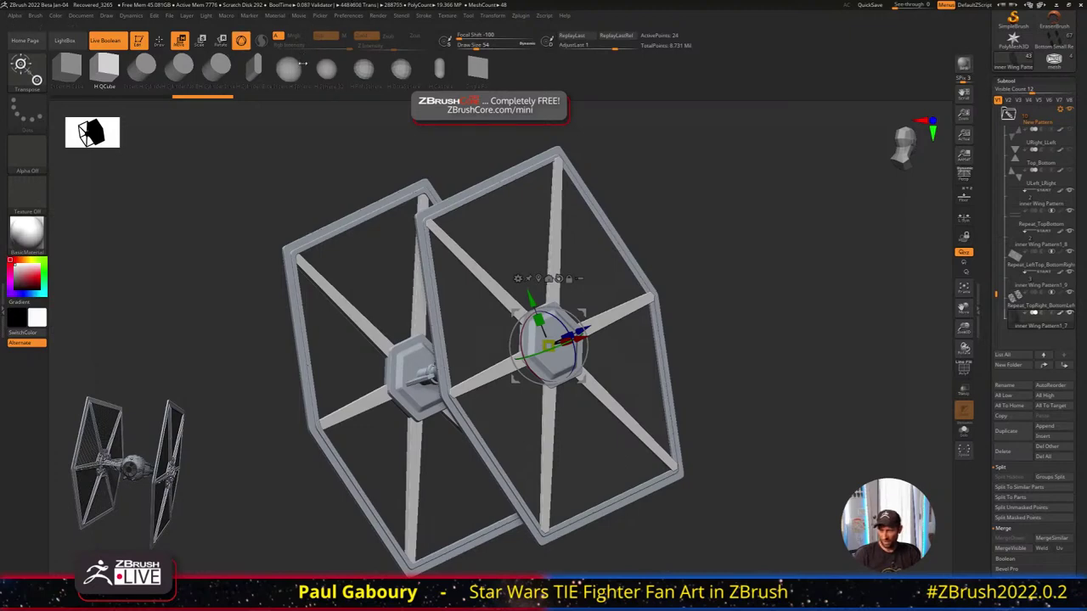
key(b)
key(c)
key(b)
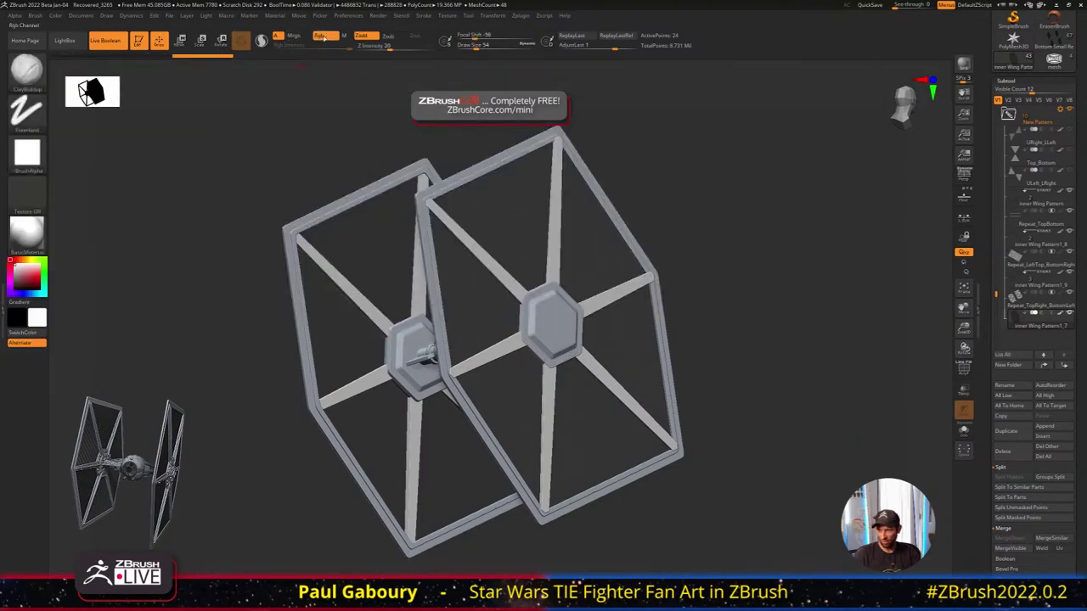
click(55, 15)
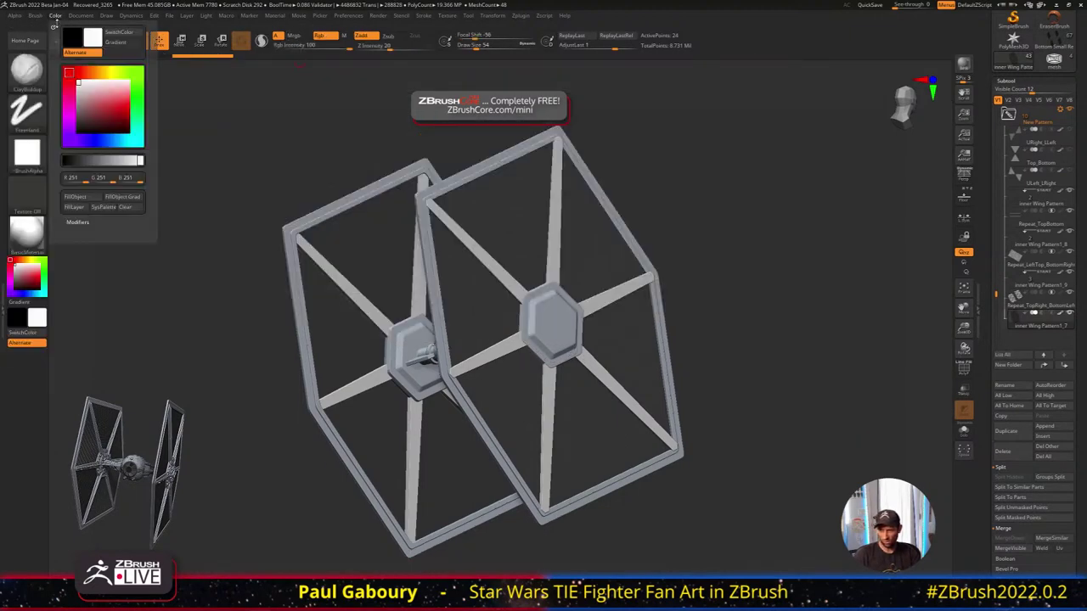
click(76, 196)
Reset the gizmo's orientation and move inner Wing Pattern1_7 slightly inward along X, behind the bars
drag(725, 346, 750, 357)
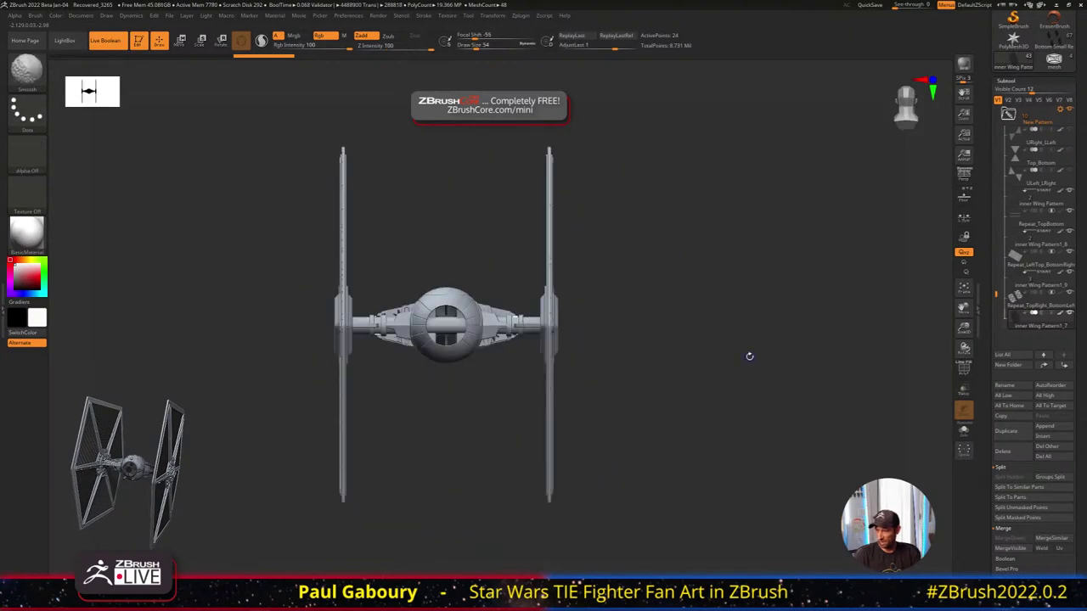
key(w)
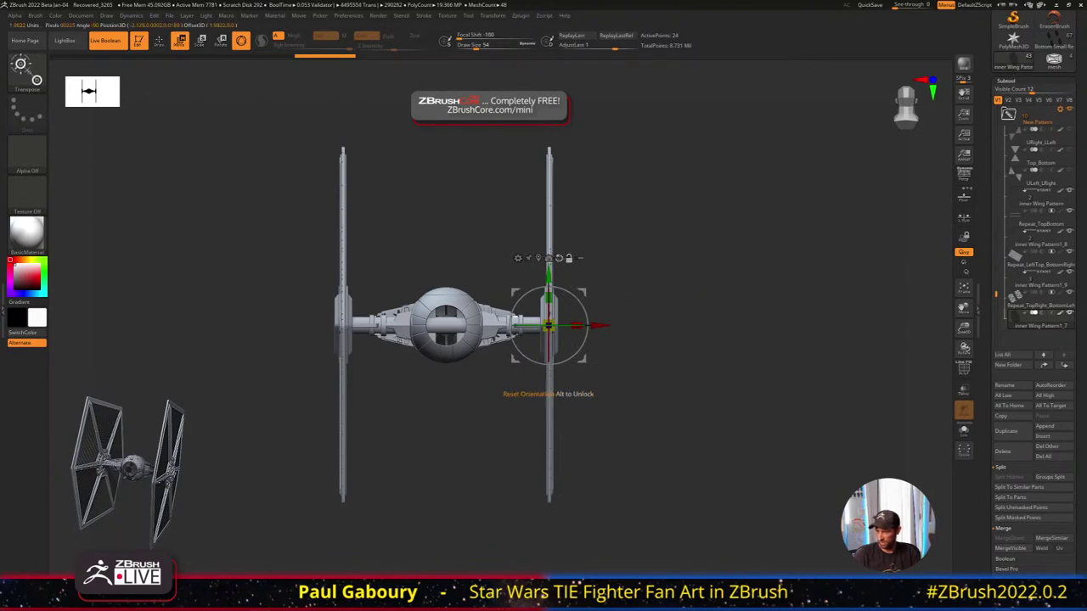
drag(577, 326, 568, 327)
drag(659, 374, 583, 327)
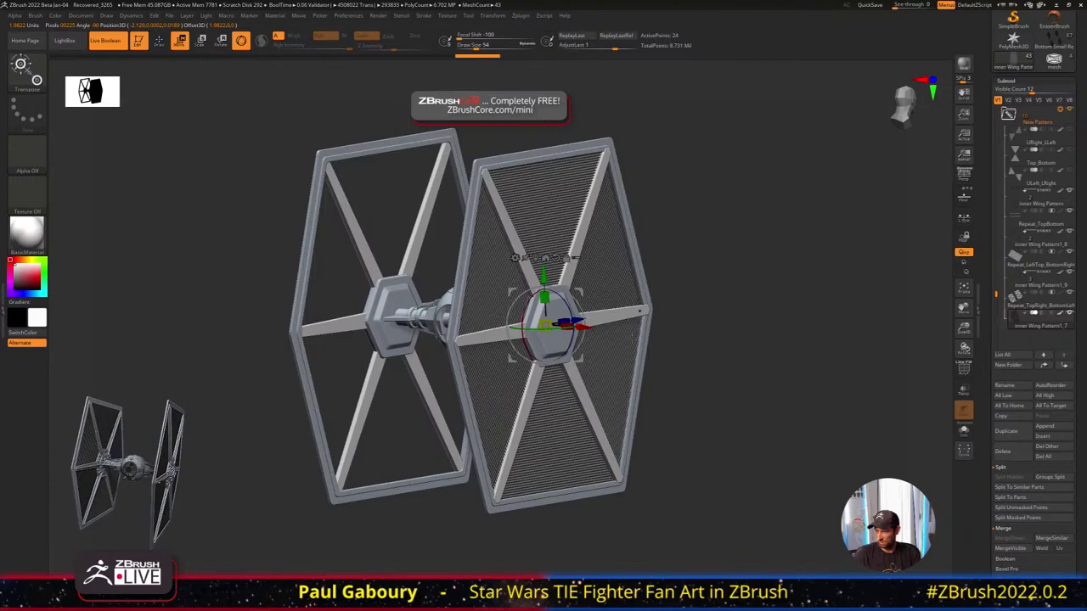
mouse_move(671, 355)
mouse_down()
mouse_move(721, 366)
mouse_move(675, 361)
mouse_move(692, 375)
mouse_move(729, 374)
mouse_move(470, 421)
mouse_up()
Return to Draw mode and make inner Wing Pattern1_7 a Live Boolean start group
key(q)
key(shift+f)
key(shift+f)
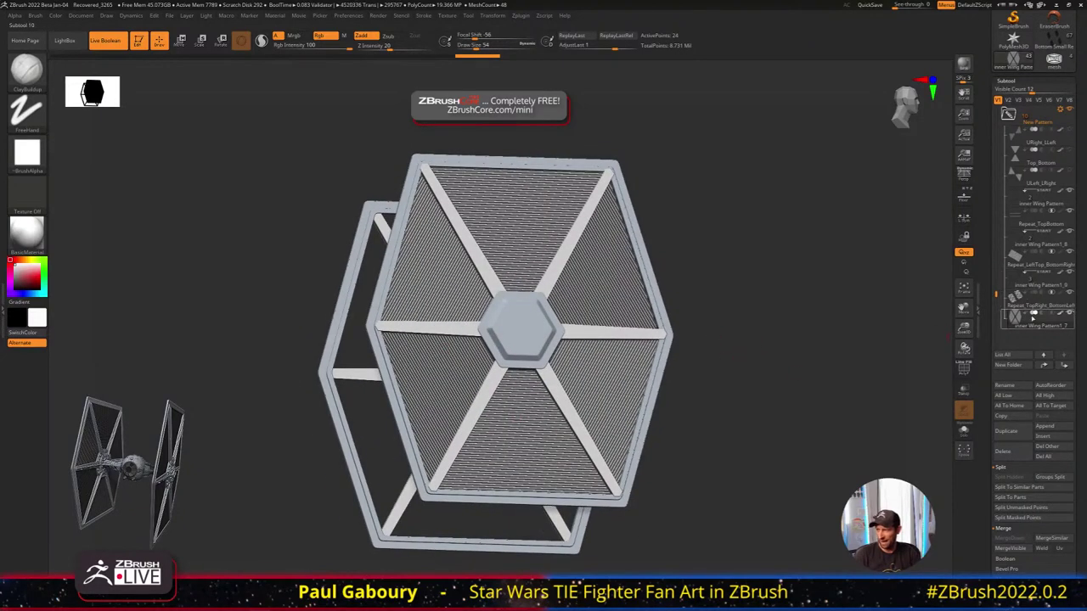
click(1026, 314)
drag(836, 336, 833, 342)
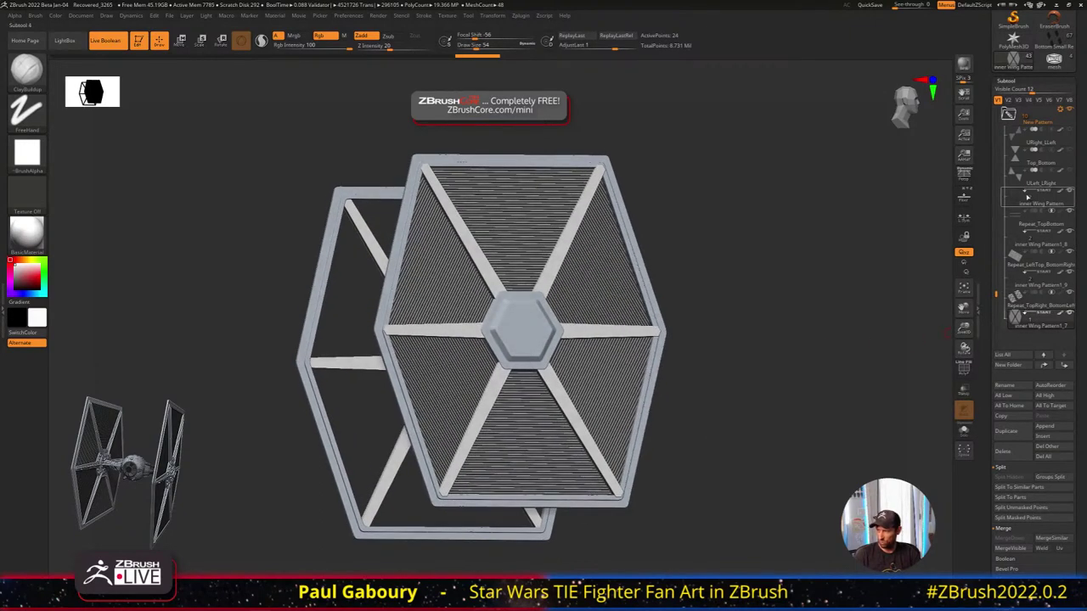
mouse_move(1015, 297)
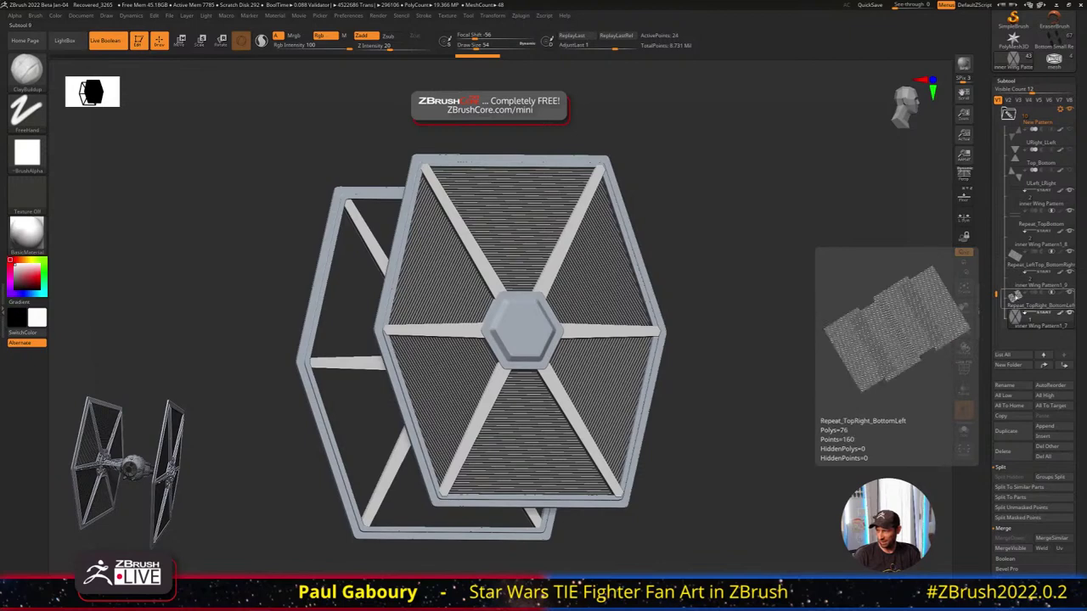
Inspect the inner Wing Pattern section shape and its Repeat_TopBottom bars one at a time in Solo mode
mouse_move(1013, 255)
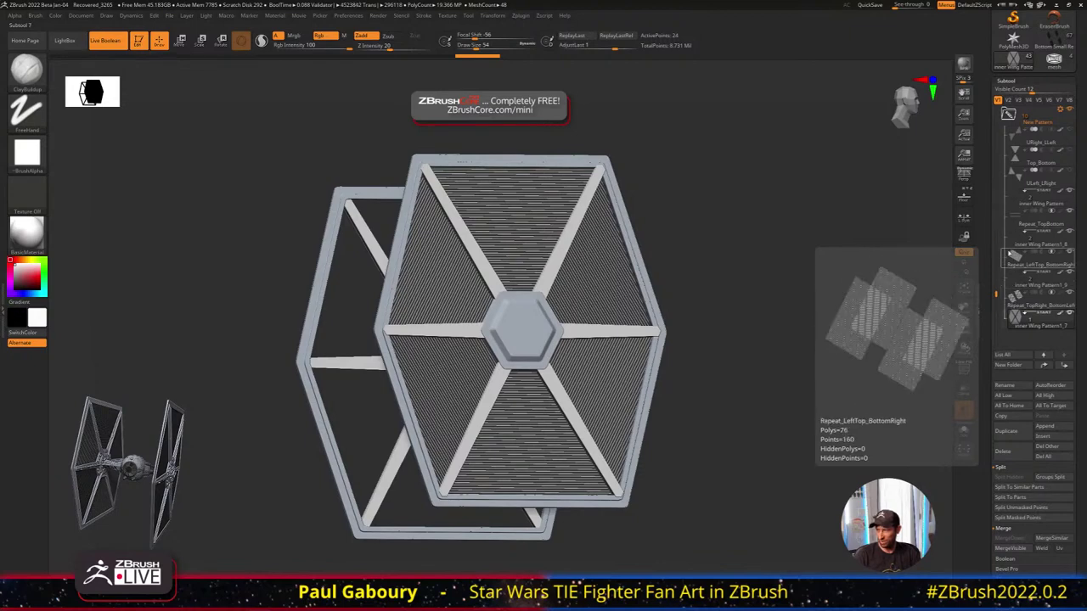
mouse_move(1023, 197)
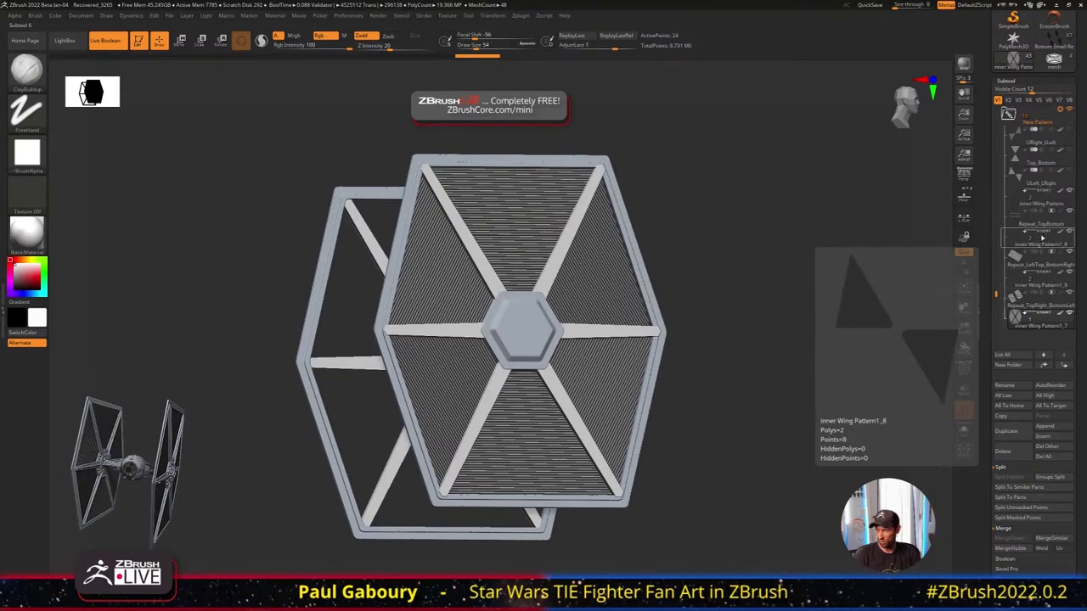
mouse_move(1038, 279)
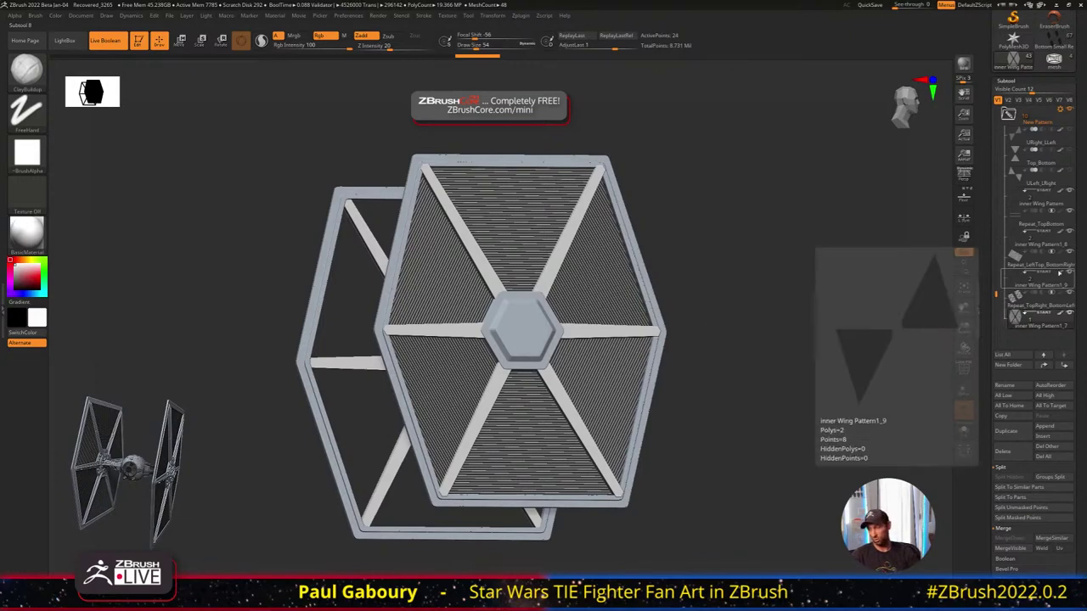
click(1020, 202)
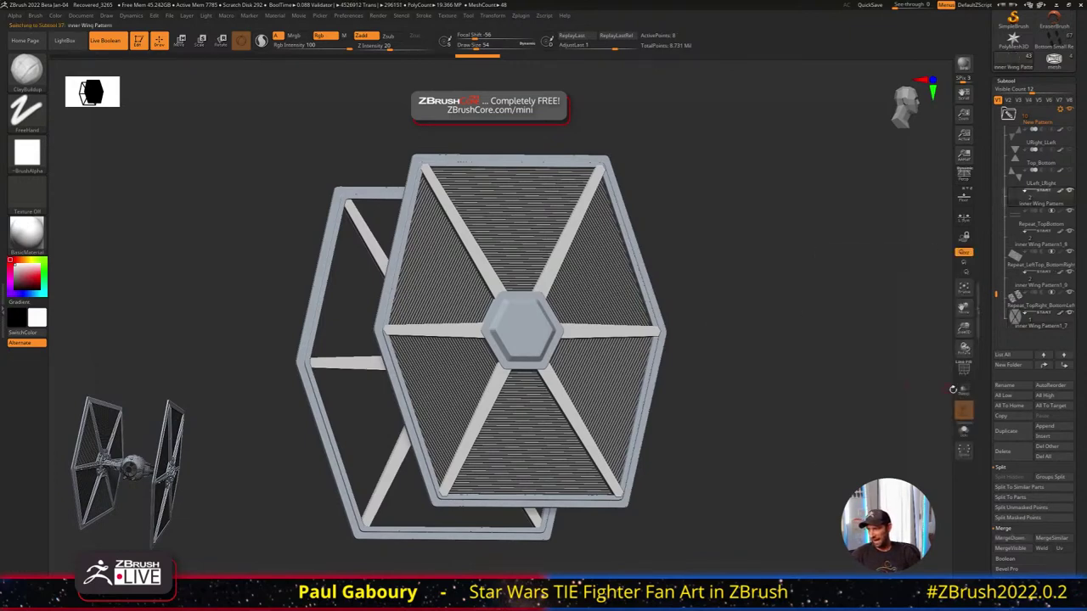
click(963, 431)
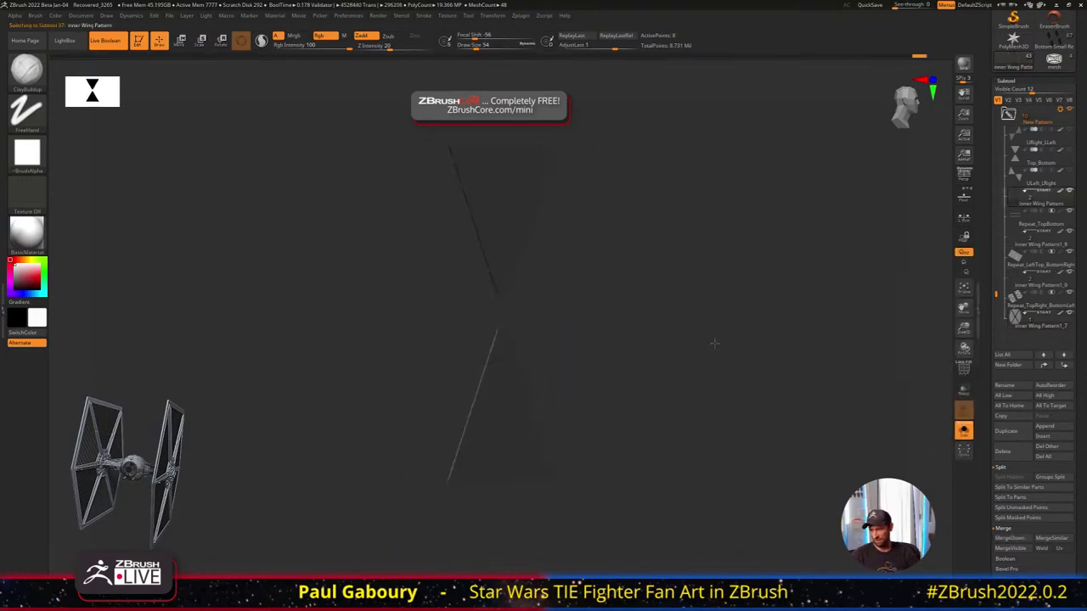
drag(732, 341, 822, 323)
click(1013, 220)
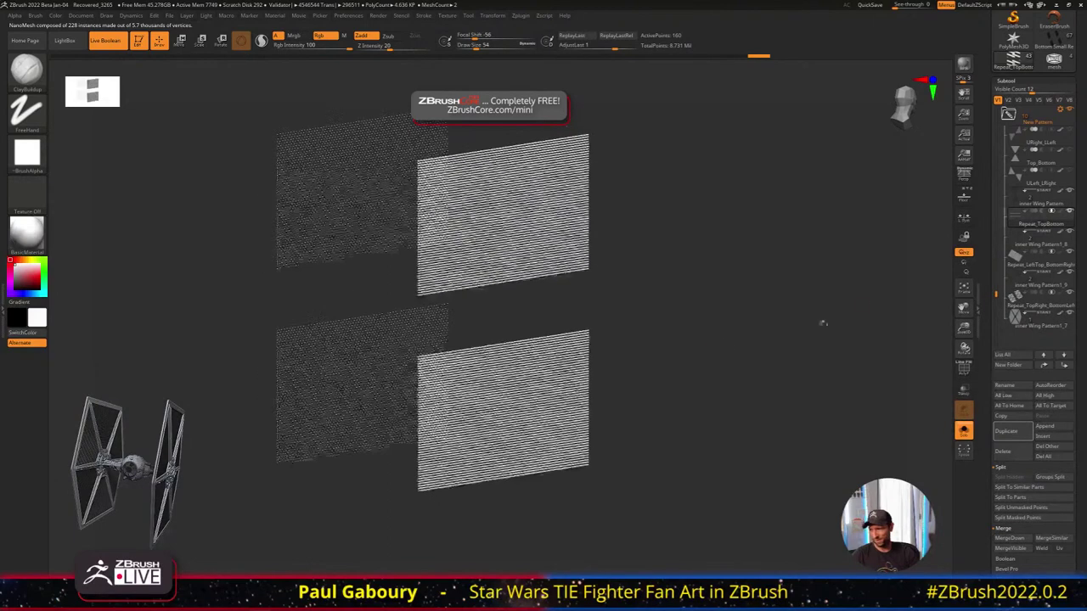
mouse_move(1053, 211)
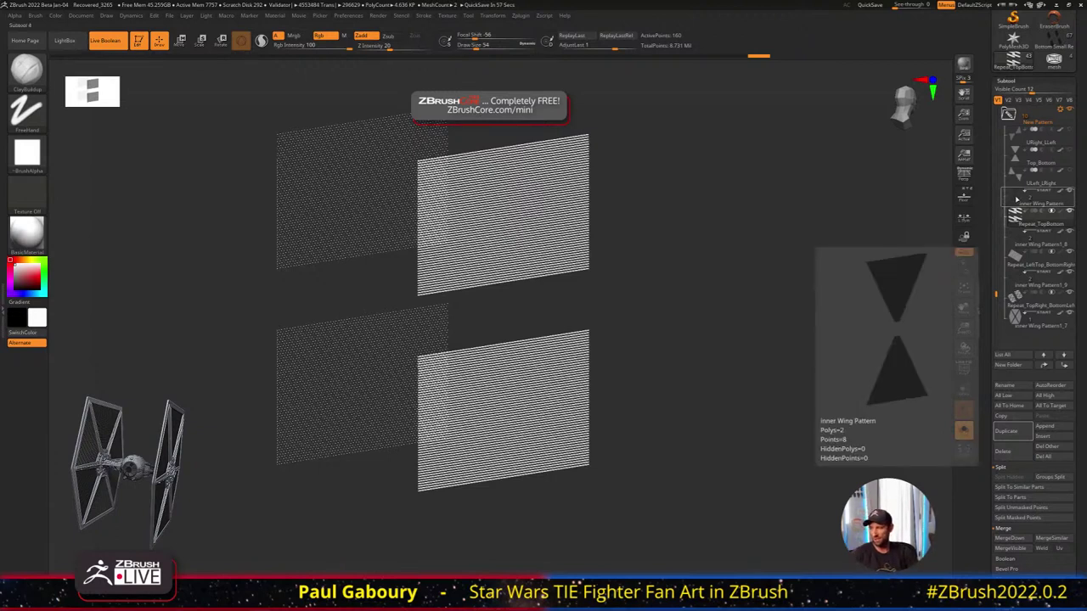
click(1016, 200)
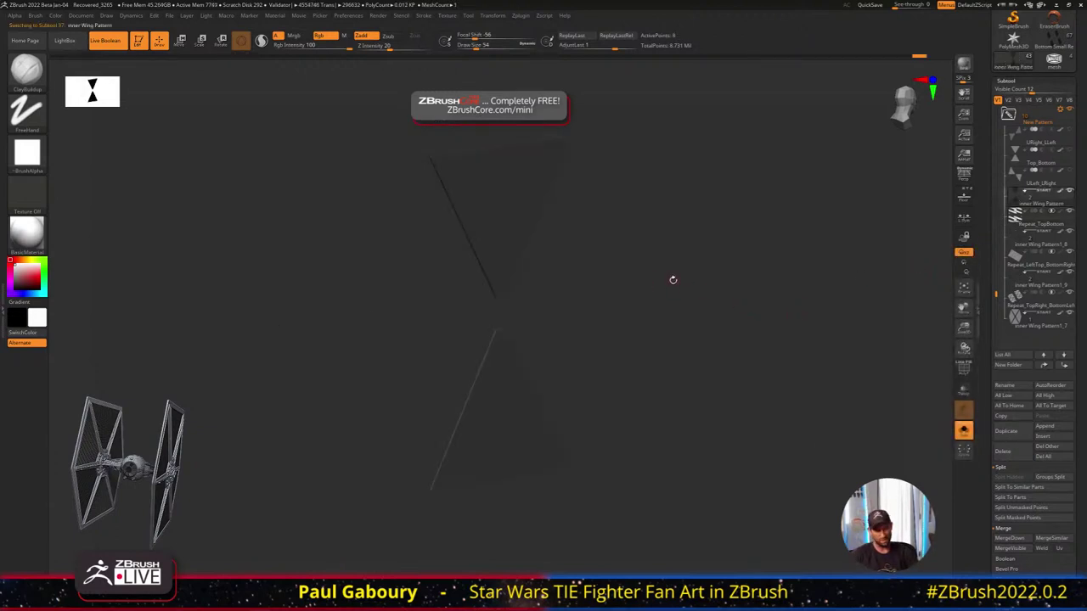
Try to thicken inner Wing Pattern along X with the gizmo, undo the change and return to Draw mode
key(w)
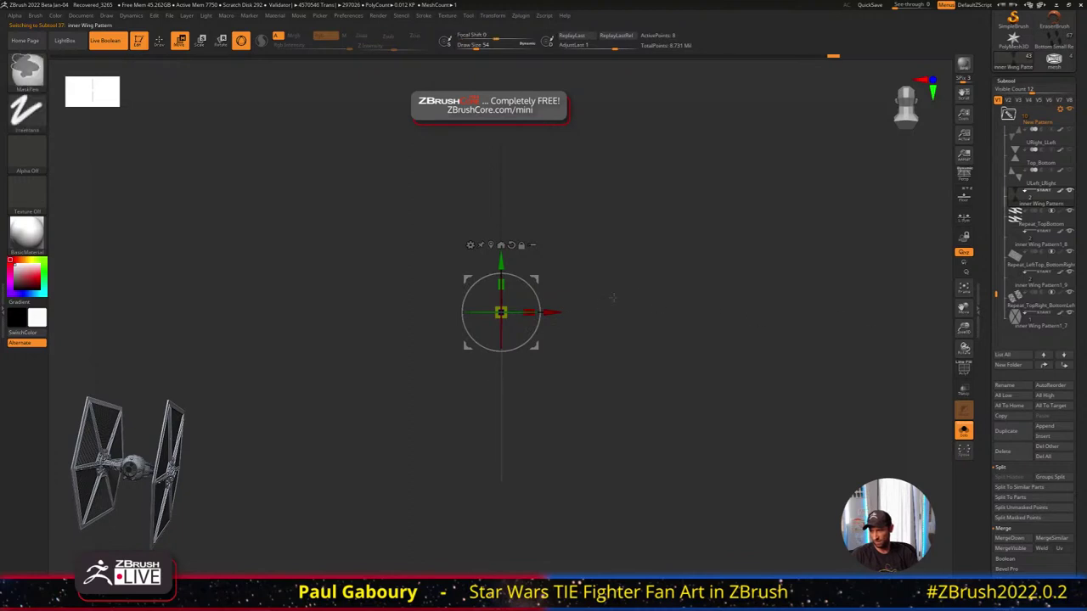
key(ctrl+z)
key(ctrl+z)
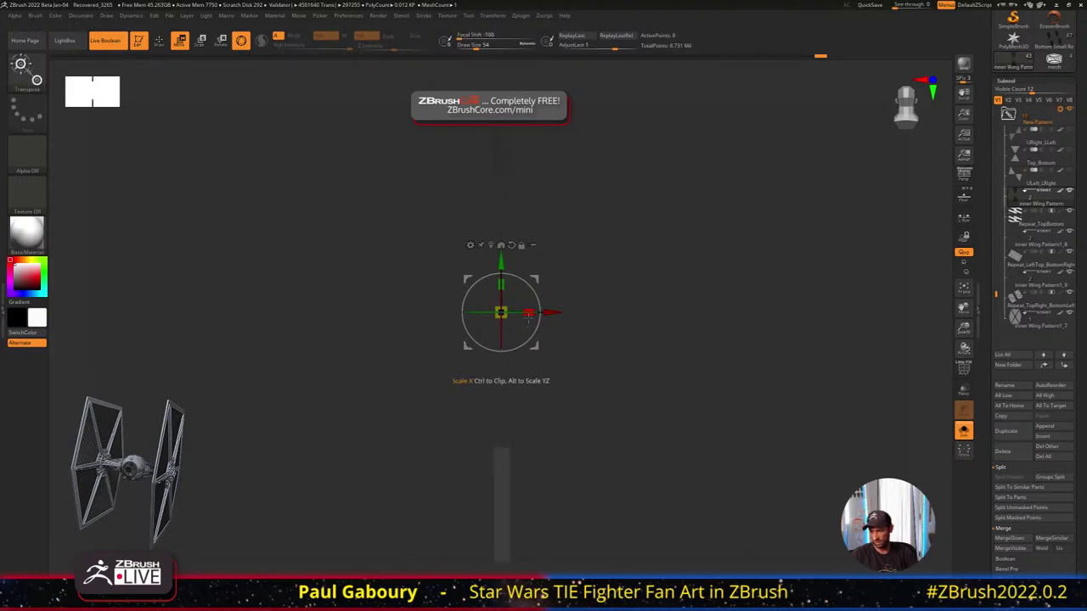
key(ctrl)
key(q)
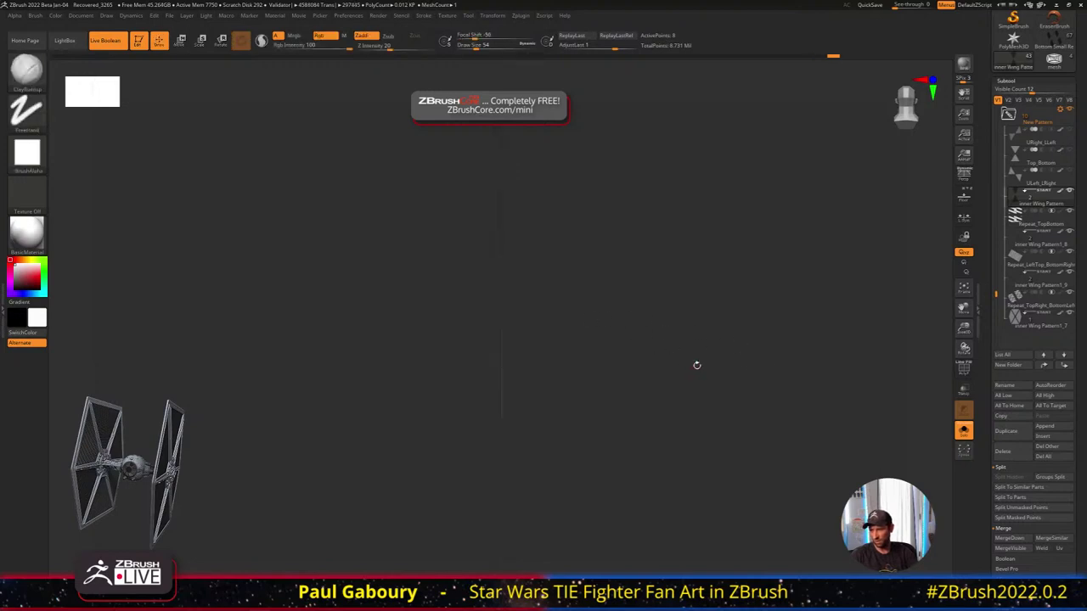
Check the isolated inner Wing Pattern with polyframes, then show the complete wings again without polyframes
drag(696, 365, 651, 342)
key(shift+f)
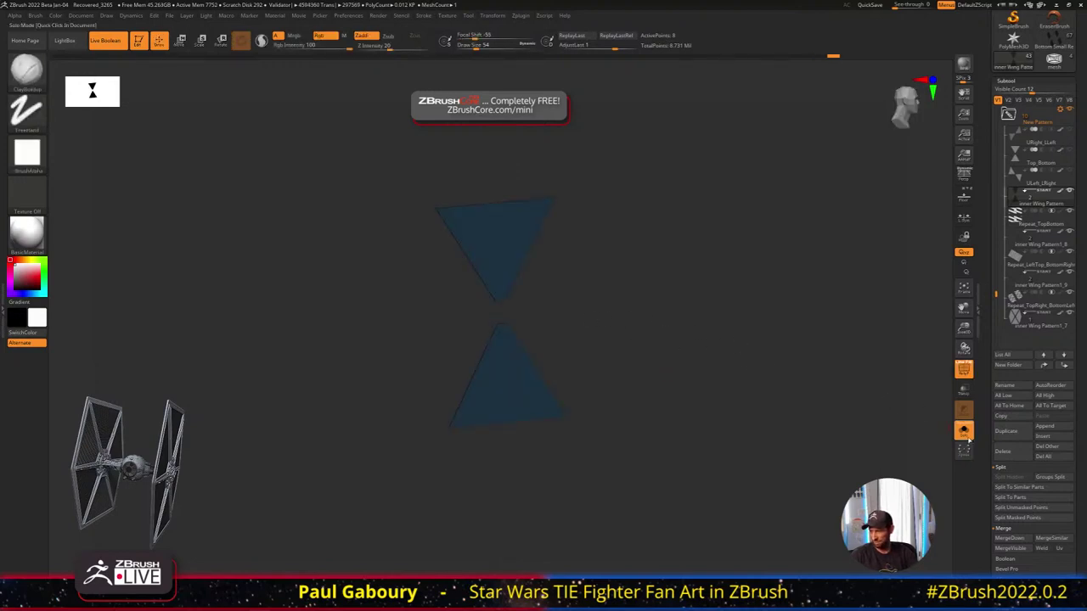
key(shift)
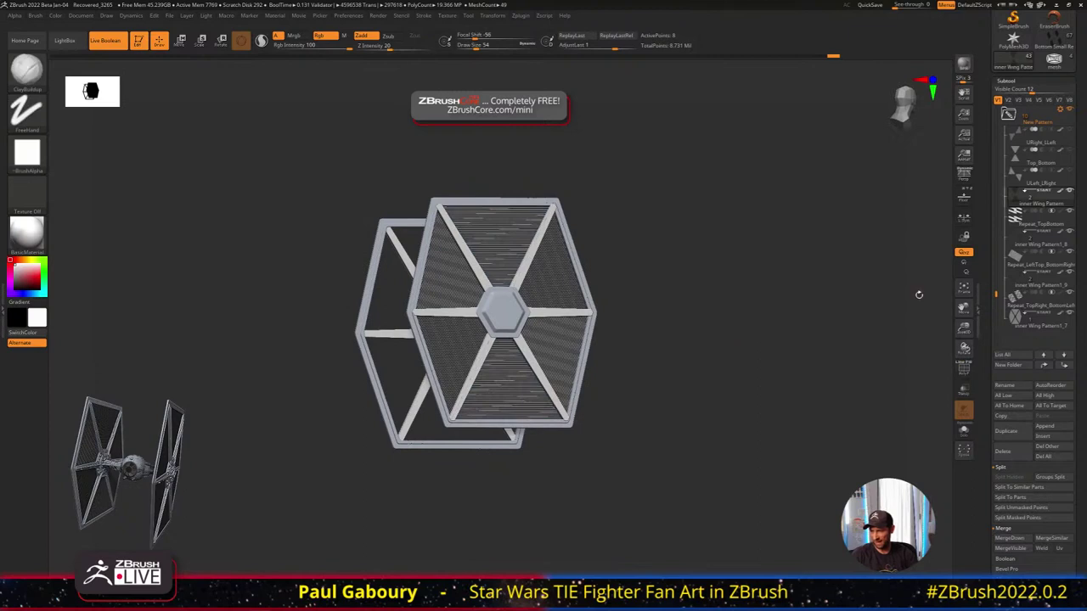
drag(920, 295, 915, 327)
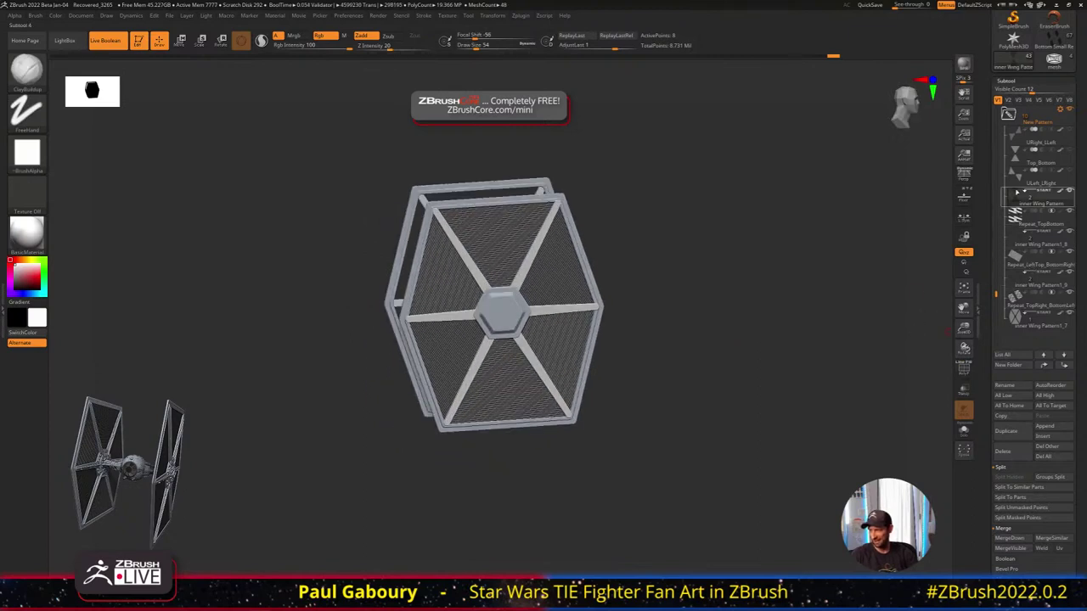
Compare the wing's side view with Live Boolean off and on, leaving Live Boolean enabled
mouse_move(1016, 214)
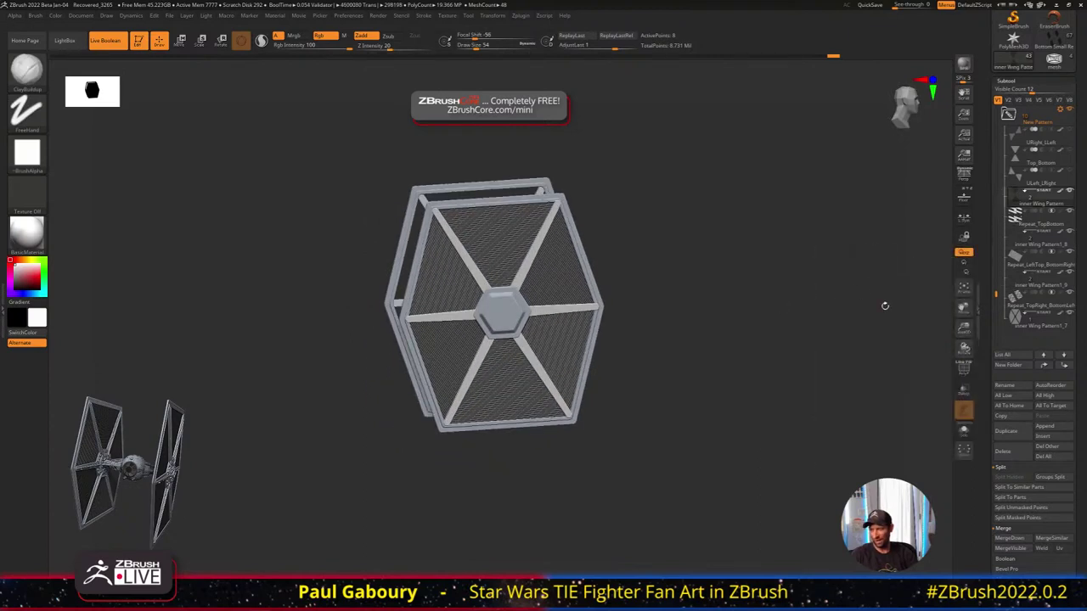
shift+drag(886, 306, 866, 305)
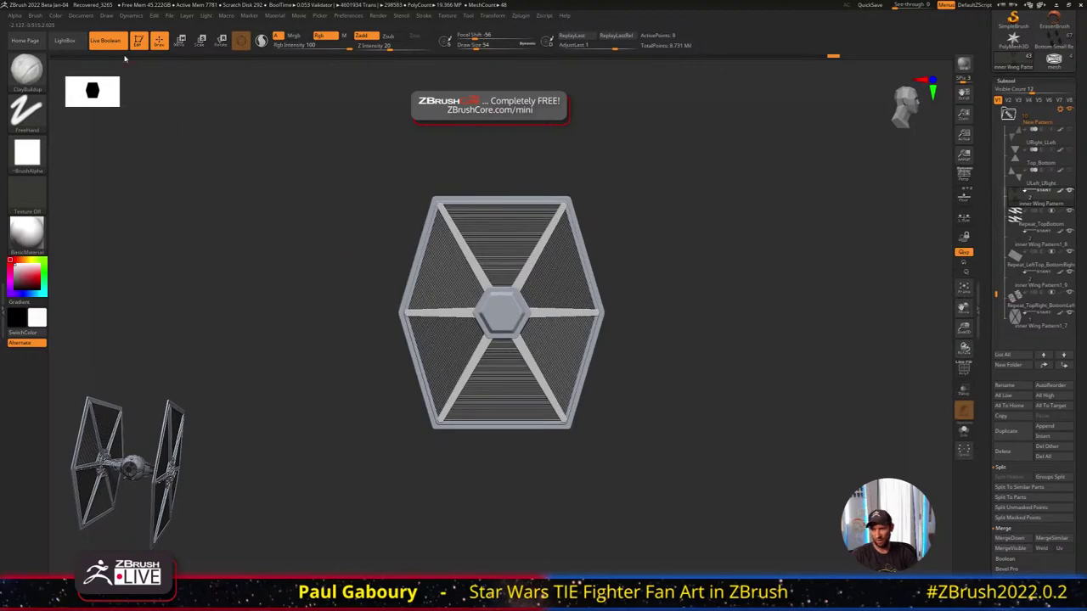
click(110, 43)
alt+right_drag(660, 335, 630, 306)
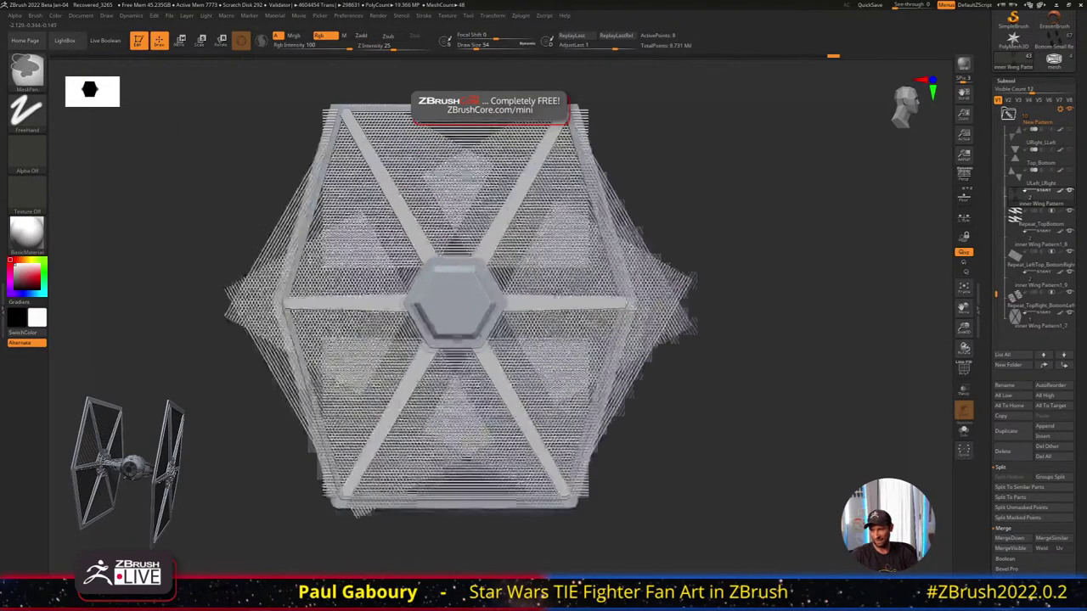
mouse_move(557, 294)
ctrl+right_down()
mouse_move(576, 360)
mouse_move(576, 293)
ctrl+right_up()
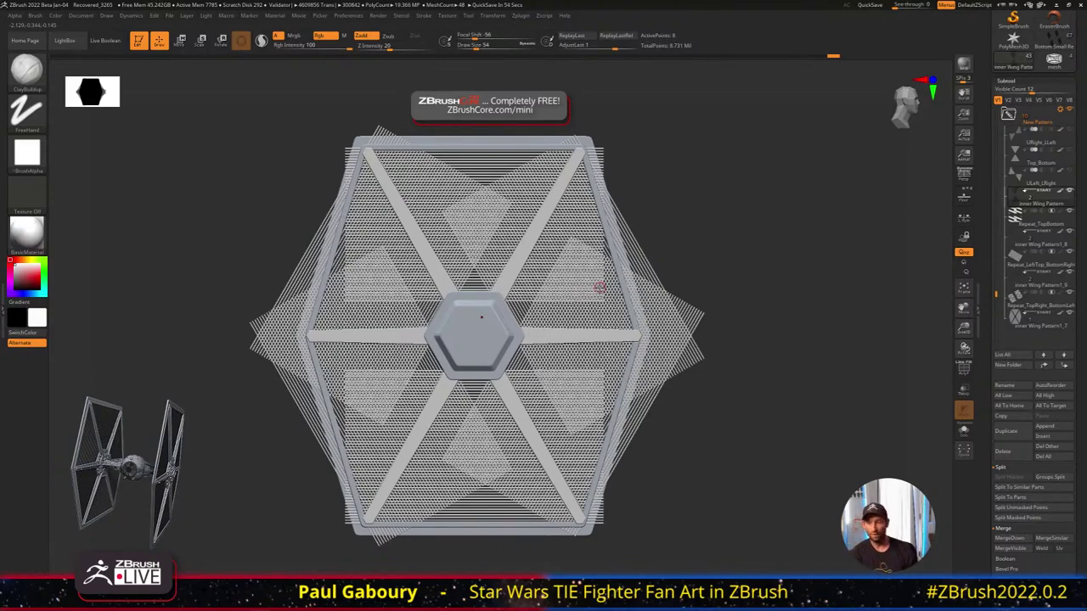
click(109, 42)
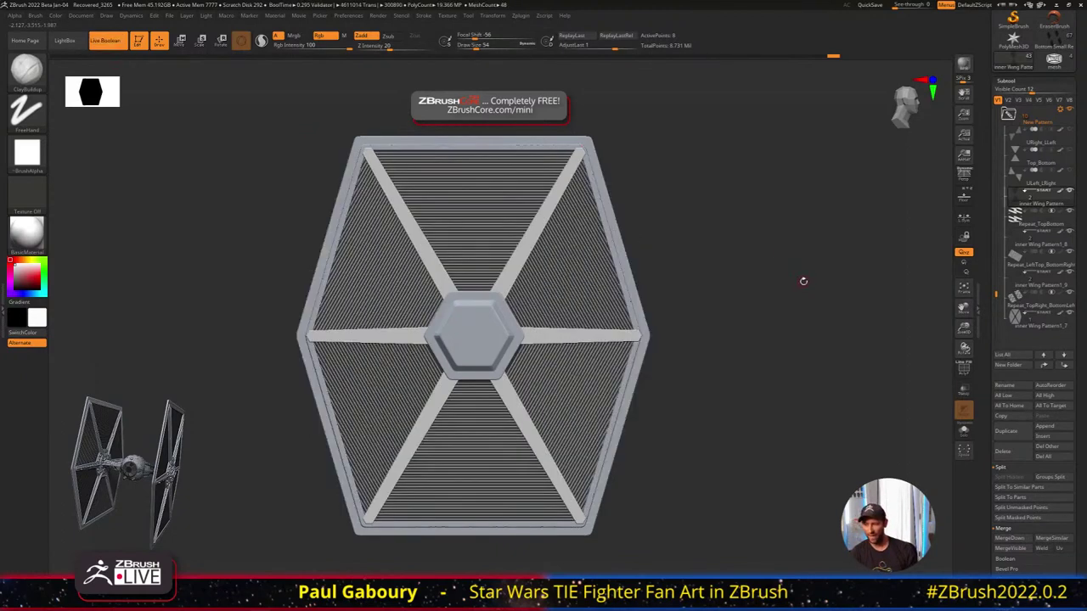
alt+drag(751, 294, 745, 264)
Switch to the detailed TIE Fighter tool and examine its Small Wing Repeats folder and wing bars in close-up
scroll(1083, 203, up, 3)
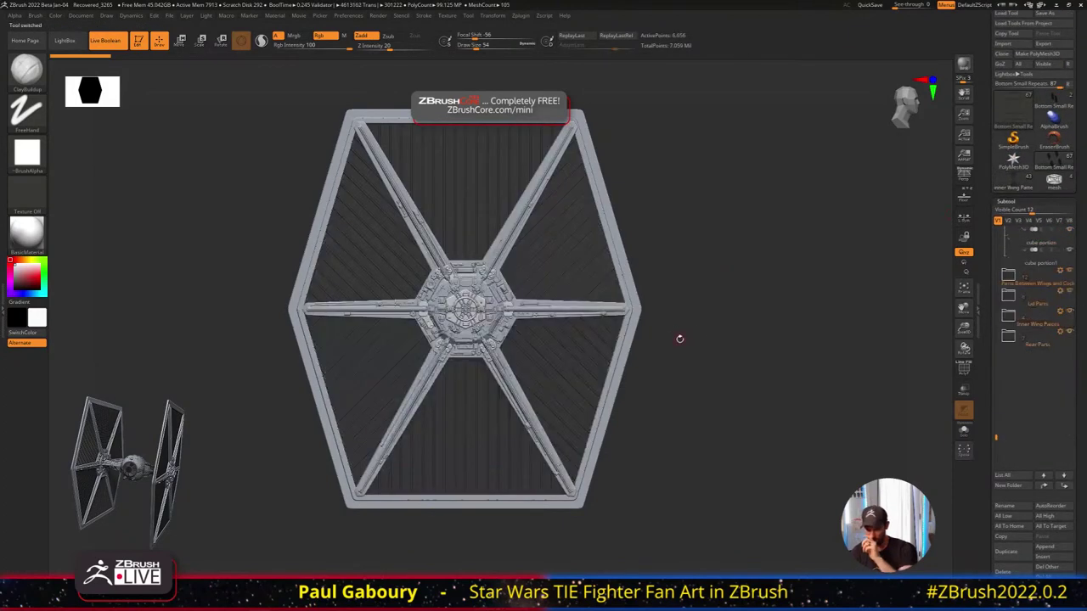
drag(991, 439, 988, 334)
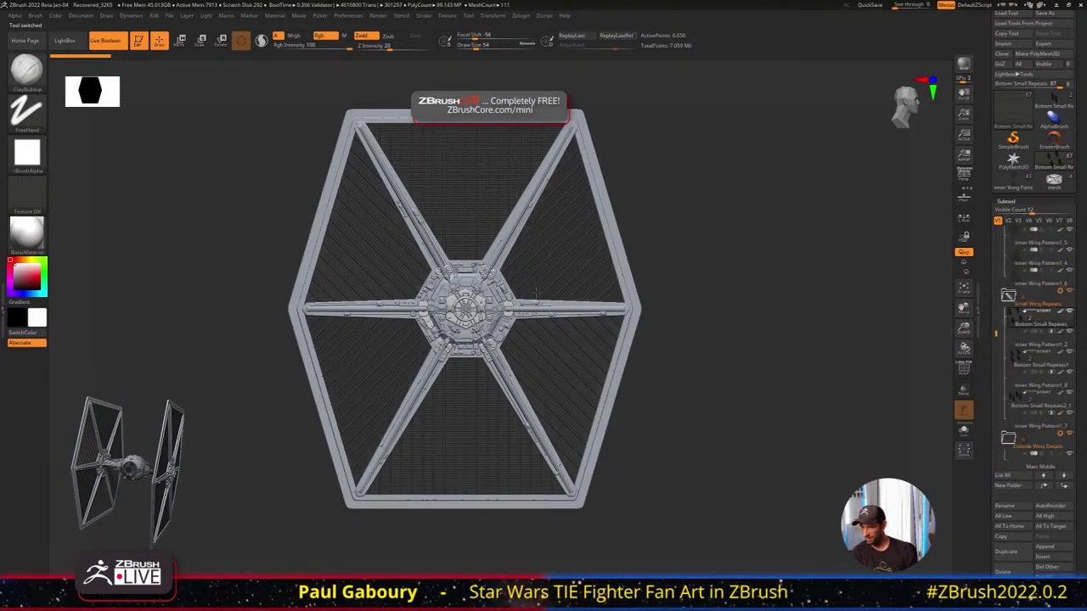
ctrl+right_drag(568, 257, 596, 280)
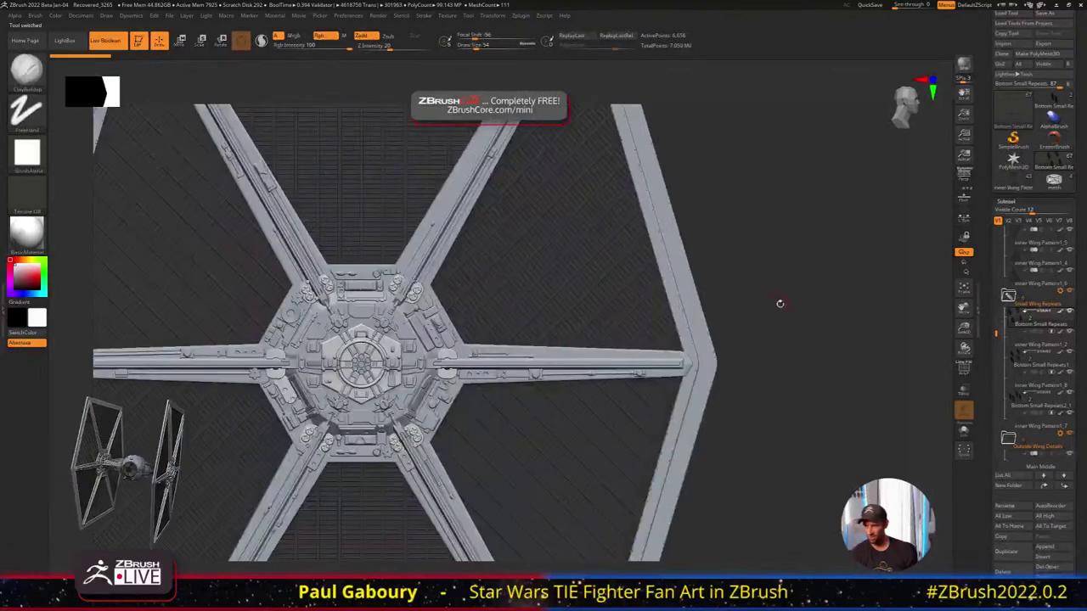
mouse_move(1029, 323)
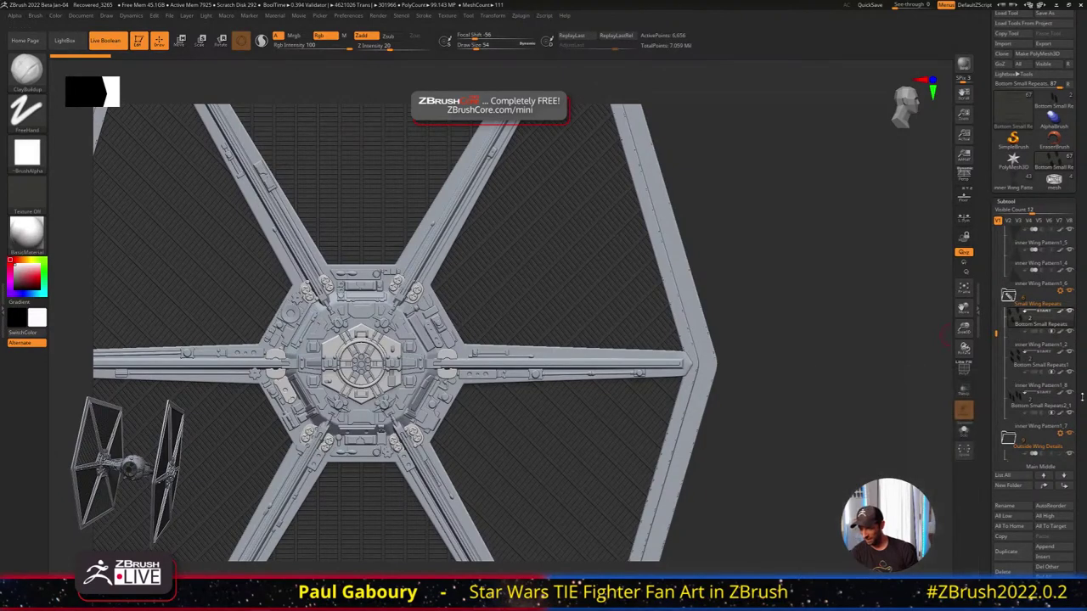
scroll(1019, 348, down, 2)
mouse_move(1017, 361)
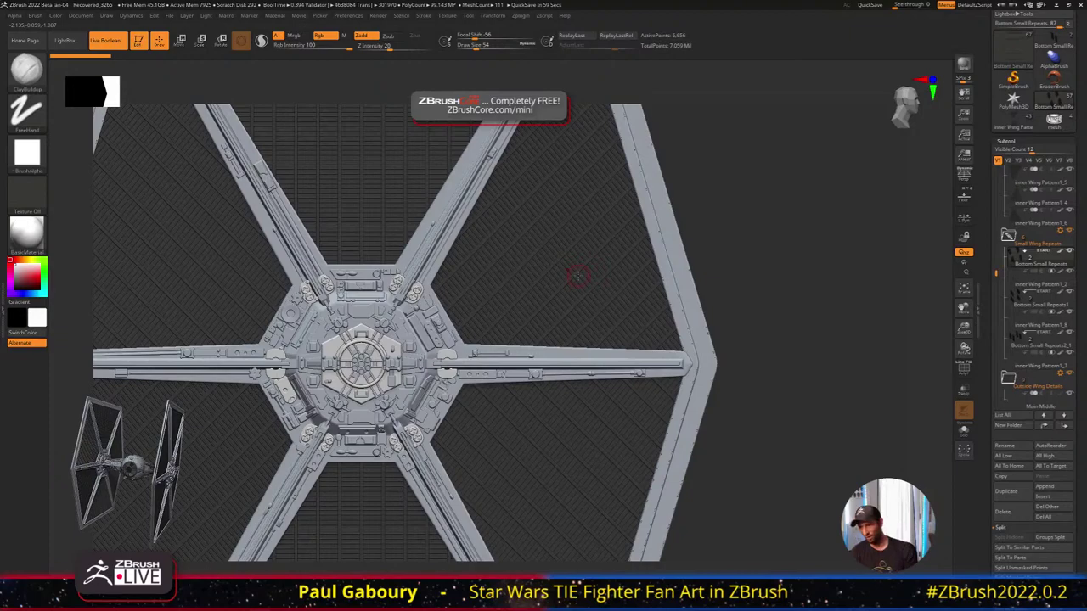
View the whole TIE Fighter at an angle, select main cockpit and inspect it with and without polyframes
key(f)
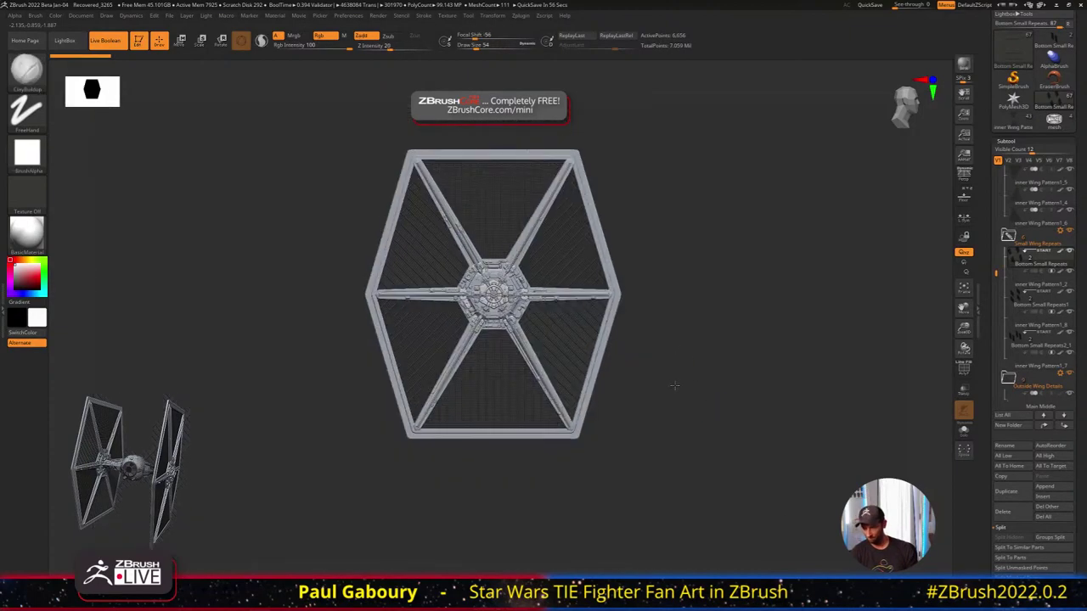
drag(674, 386, 594, 387)
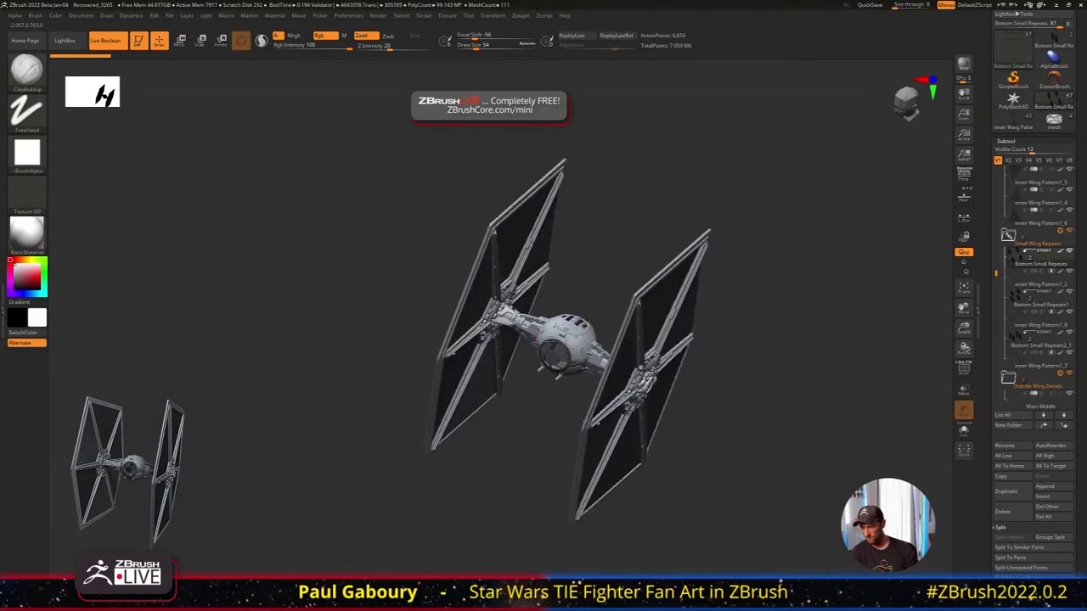
alt+right_drag(550, 344, 517, 339)
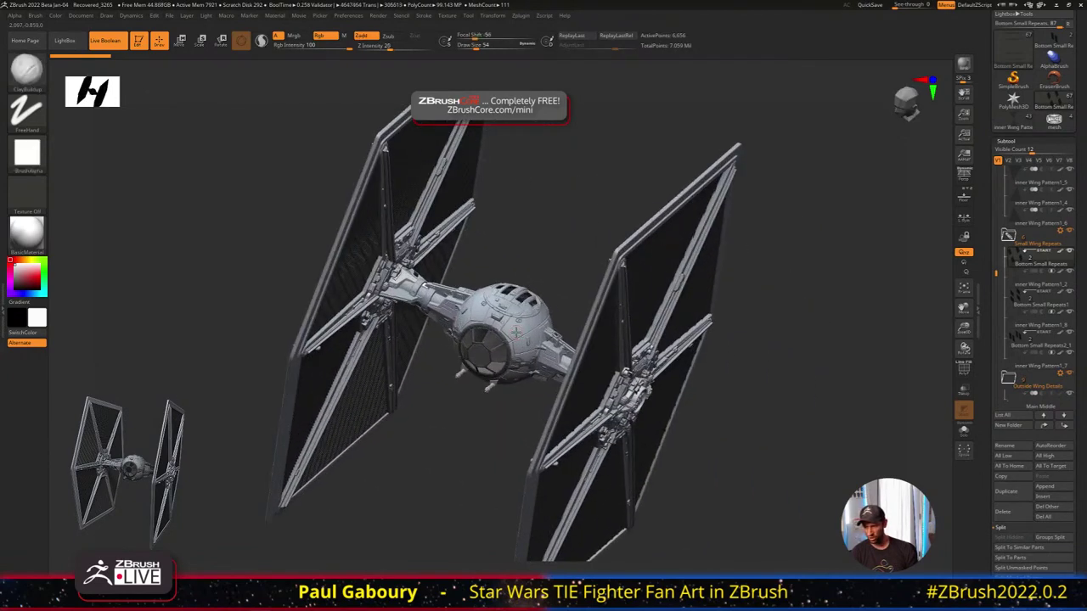
alt+click(516, 333)
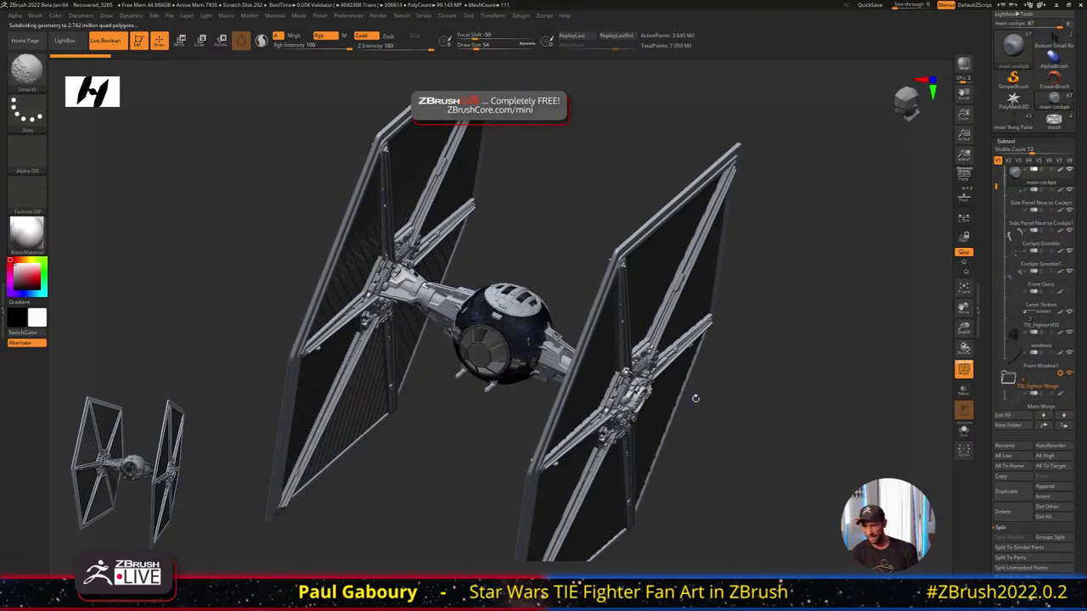
key(shift+f)
mouse_move(517, 334)
ctrl+right_down()
mouse_move(554, 363)
mouse_move(523, 355)
ctrl+right_up()
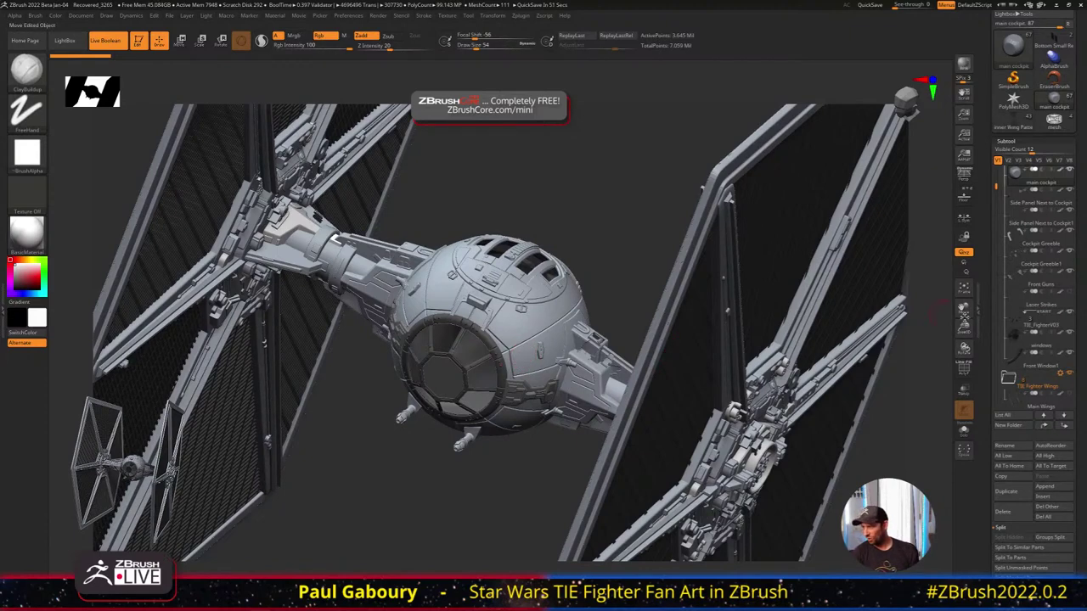
Isolate the TIE_FighterV54 sphere from the TIE Fighter CockPit folder and inspect its topology with polyframes from the front
drag(996, 187, 997, 157)
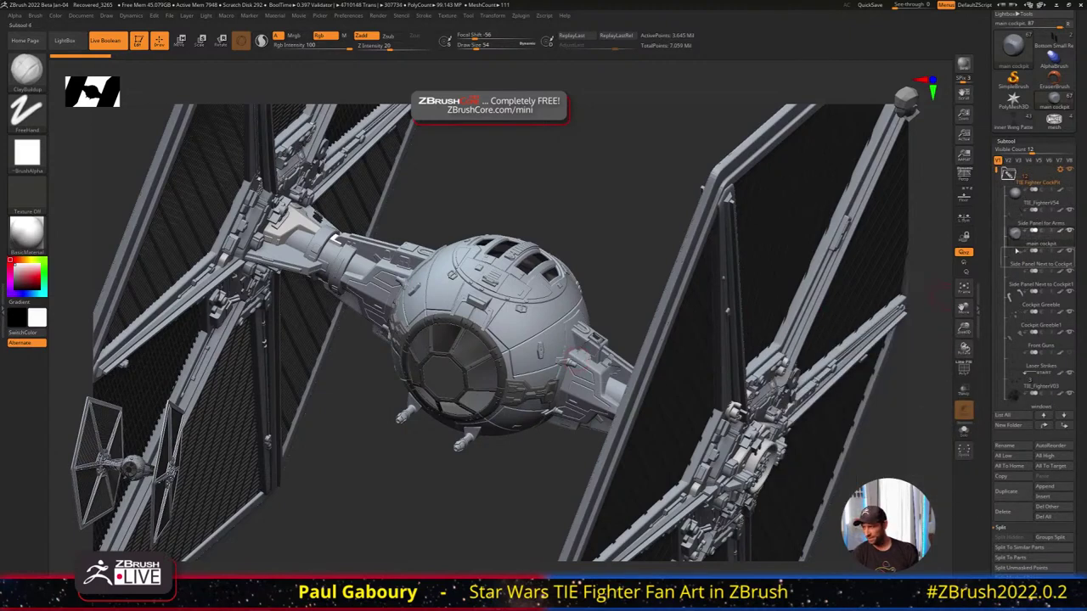
click(1019, 198)
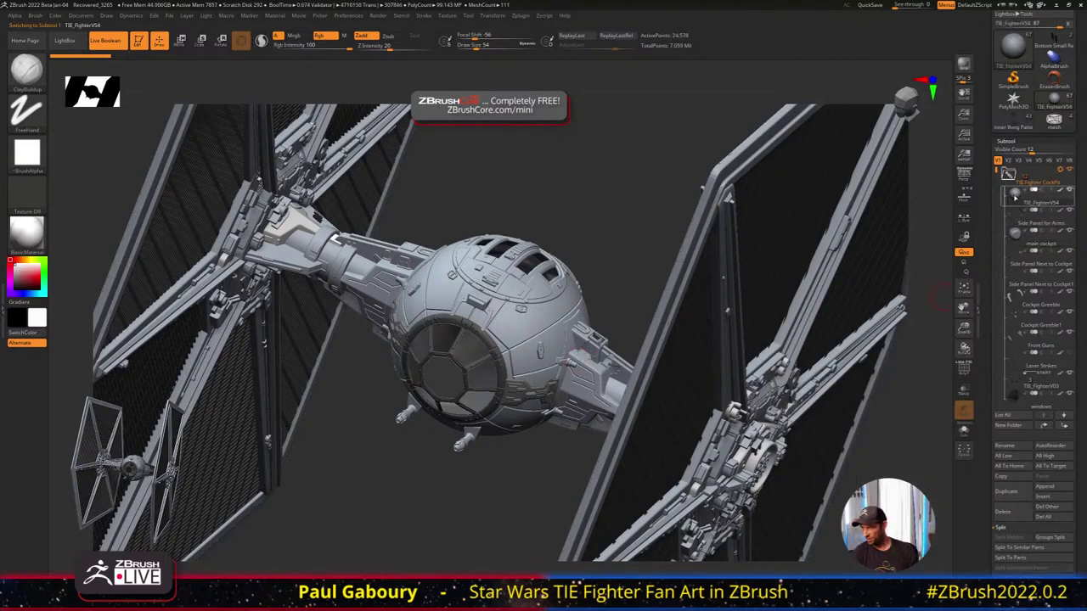
click(963, 431)
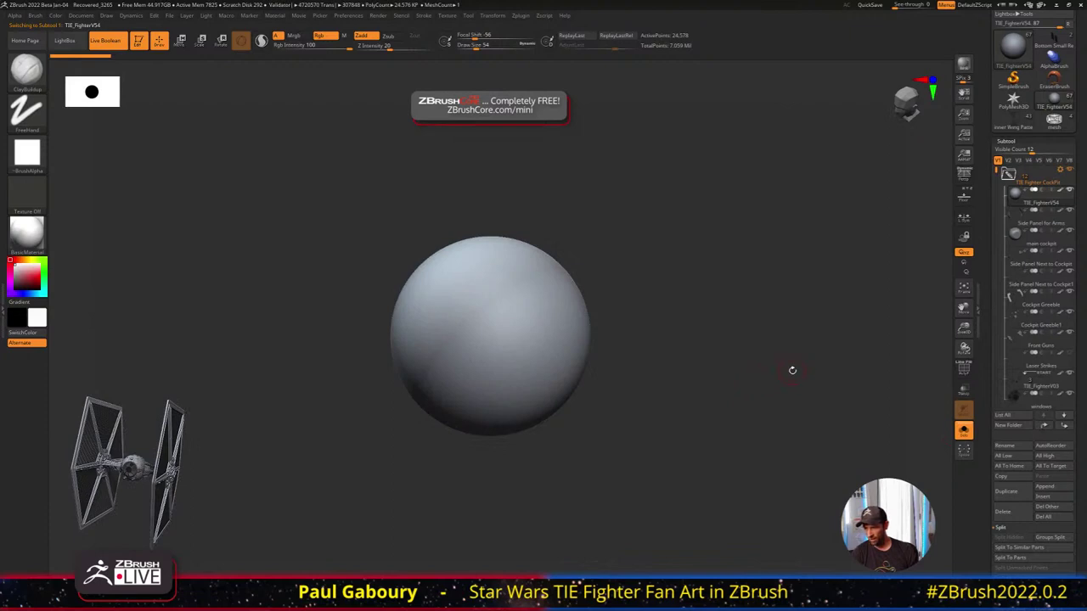
drag(606, 350, 624, 336)
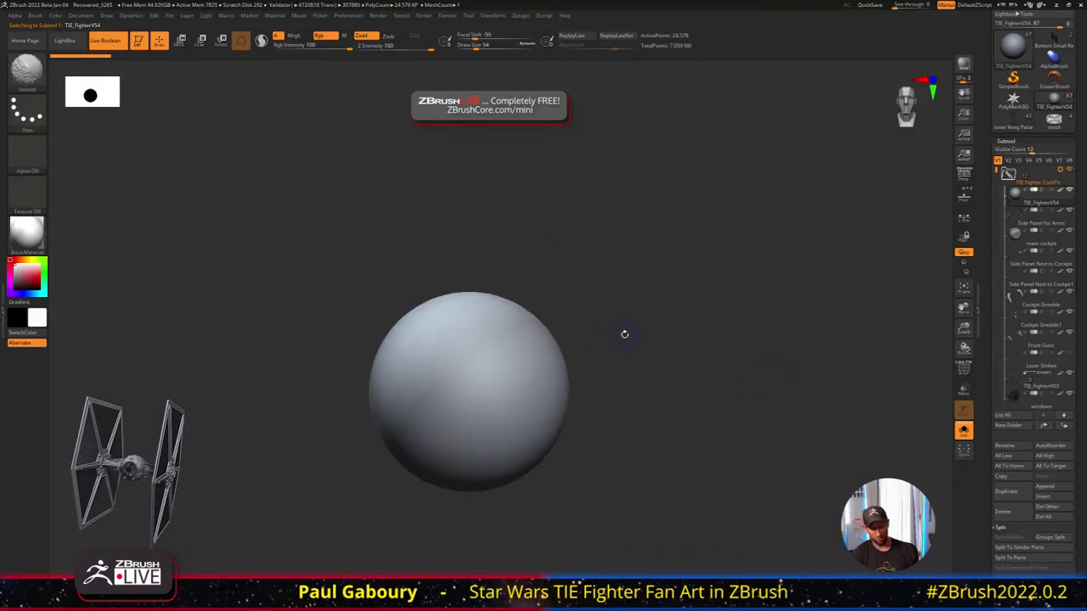
key(shift+f)
alt+drag(585, 396, 594, 323)
mouse_move(603, 328)
mouse_down()
mouse_move(625, 323)
mouse_move(613, 319)
mouse_move(623, 332)
mouse_up()
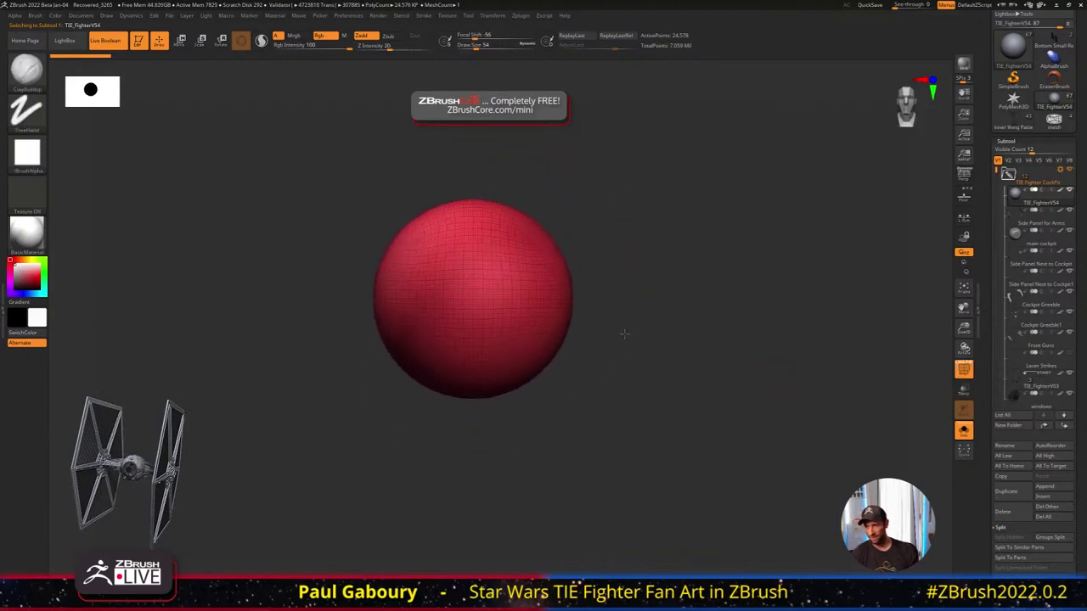
Hide the TIE_FighterV54 sphere and isolate the main cockpit subtool
click(964, 430)
click(1015, 234)
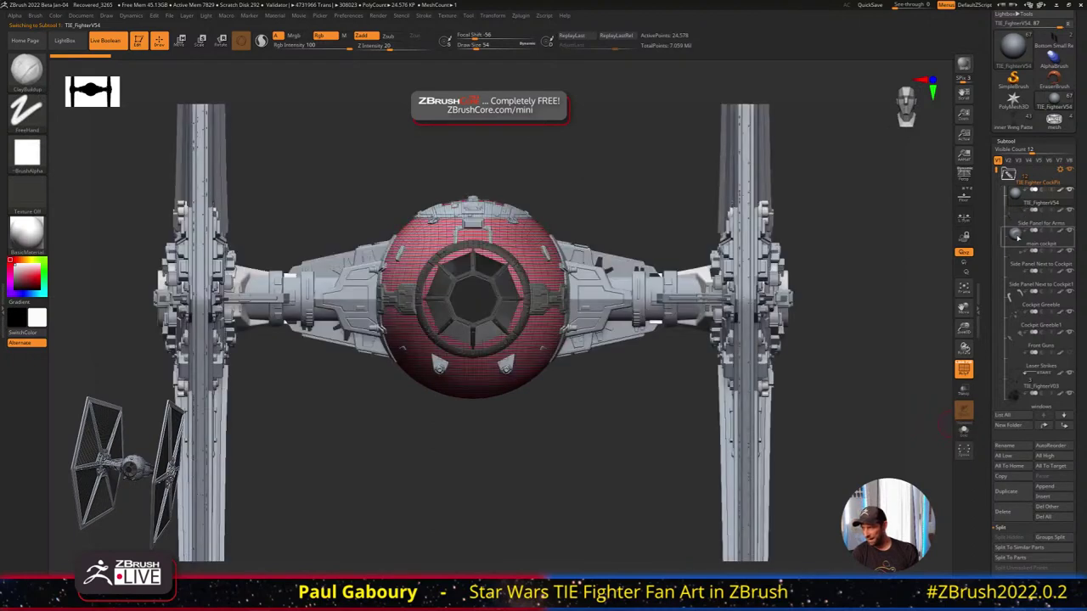
click(1070, 189)
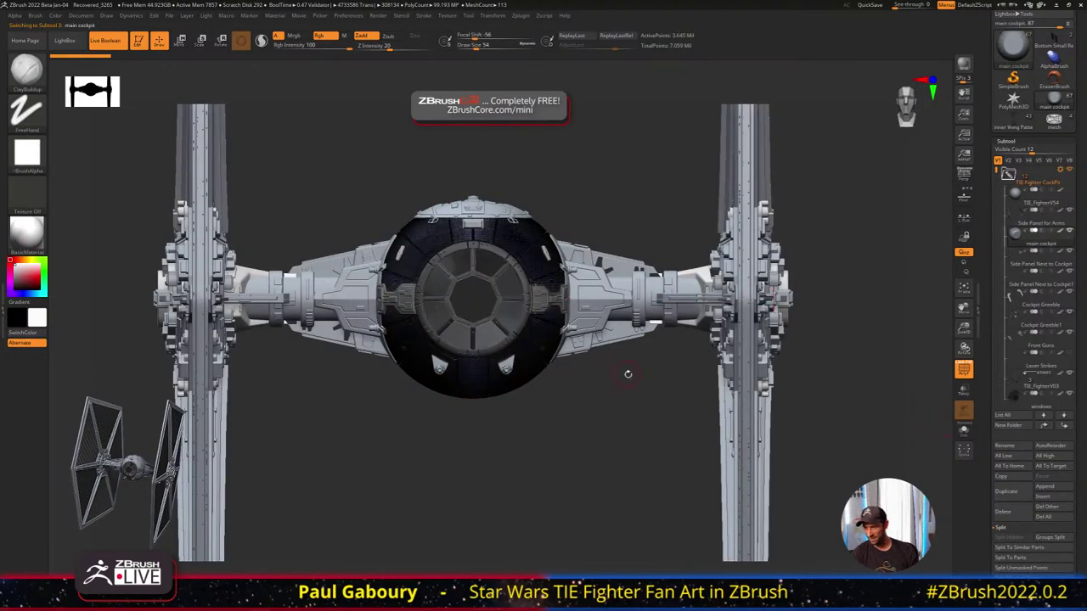
click(964, 431)
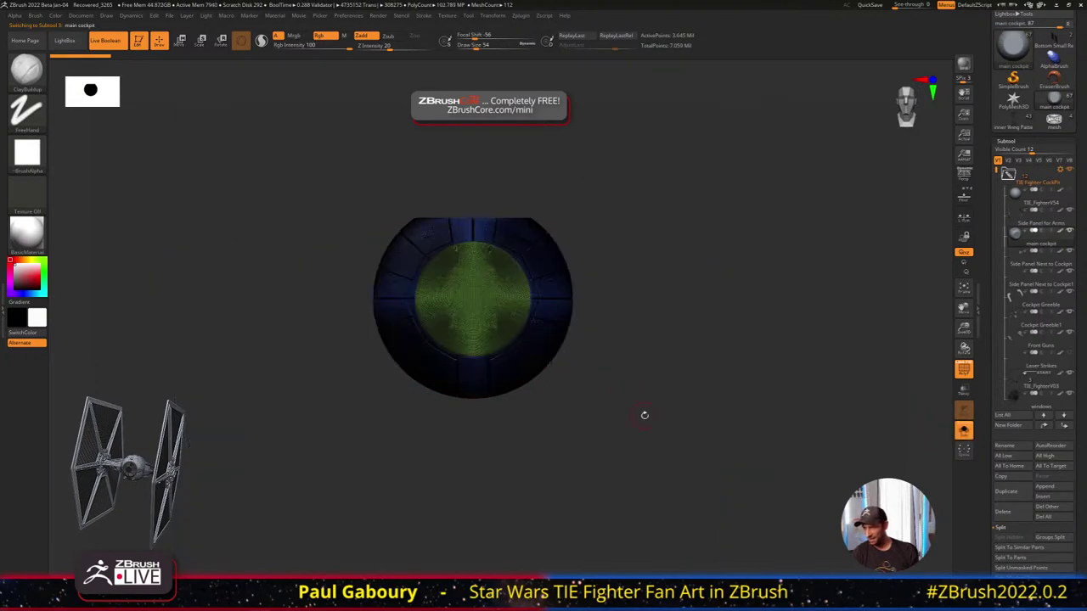
Examine the isolated main cockpit's panel lines and polygroups in close-up from the side, above and below
drag(643, 412, 635, 345)
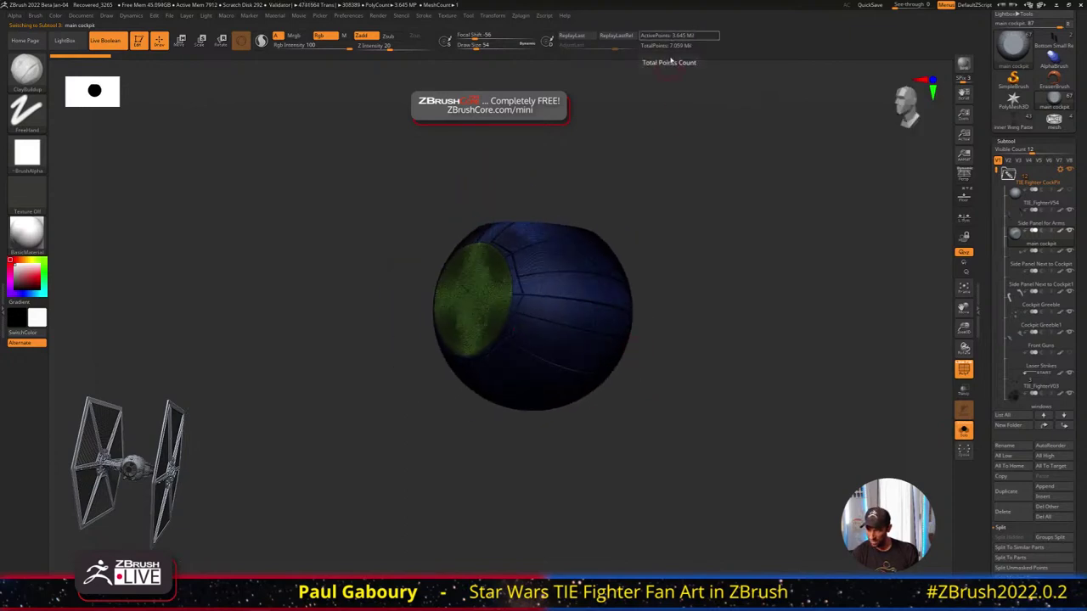
ctrl+right_drag(667, 247, 693, 373)
alt+right_drag(532, 261, 529, 404)
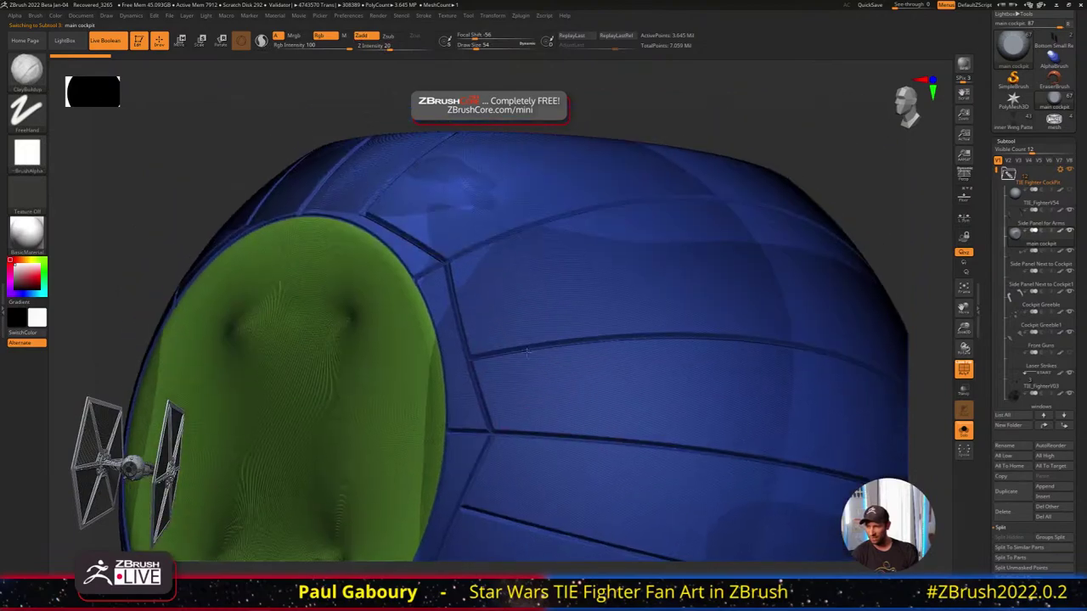
ctrl+right_drag(527, 230, 523, 298)
alt+right_drag(520, 93, 564, 306)
ctrl+right_drag(677, 268, 671, 170)
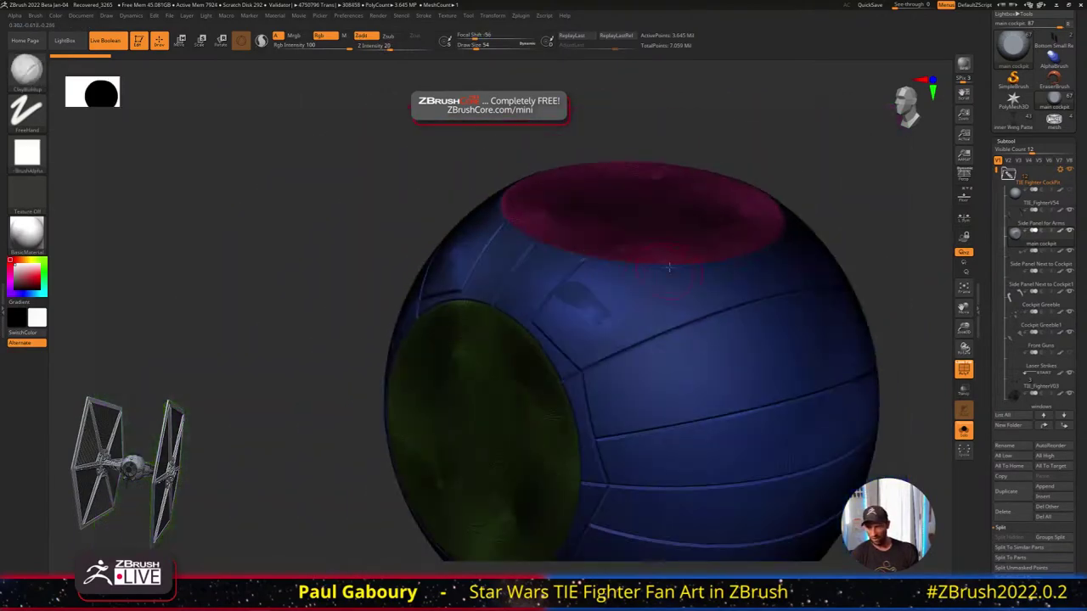
alt+right_drag(484, 478, 408, 309)
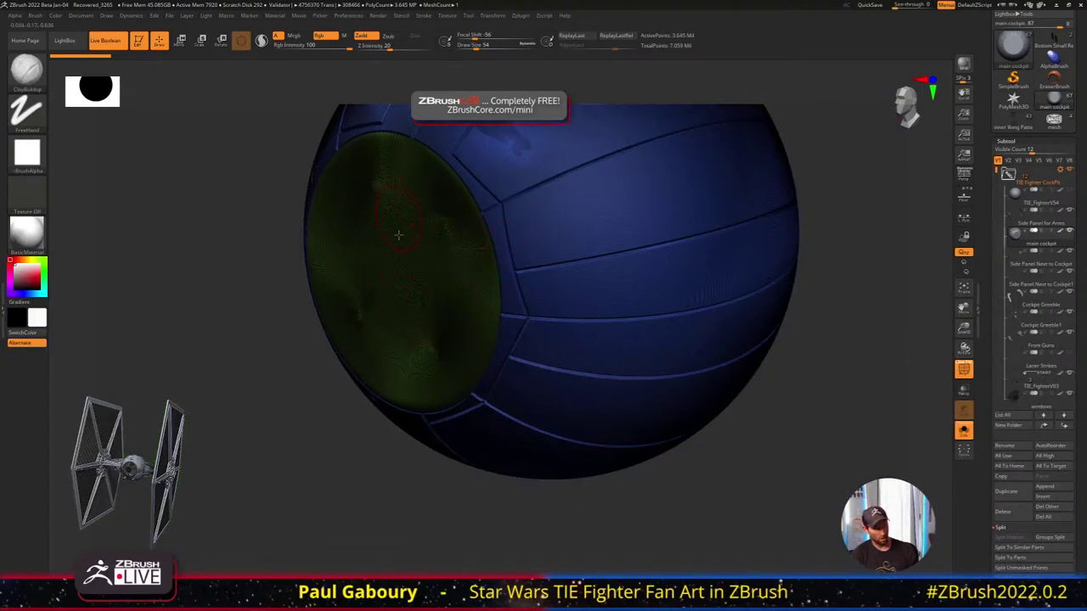
mouse_move(690, 416)
ctrl+right_down()
mouse_move(705, 347)
mouse_move(629, 322)
mouse_move(661, 255)
mouse_move(728, 331)
mouse_move(660, 239)
mouse_move(562, 179)
ctrl+right_up()
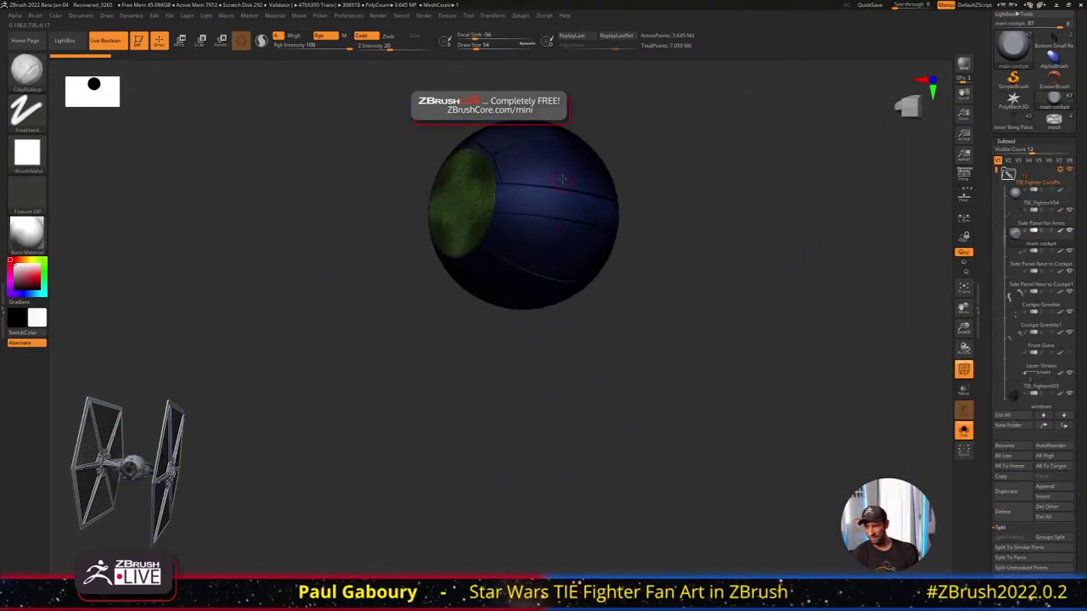
mouse_move(715, 197)
right_down()
mouse_move(694, 267)
mouse_move(643, 252)
mouse_move(704, 258)
right_up()
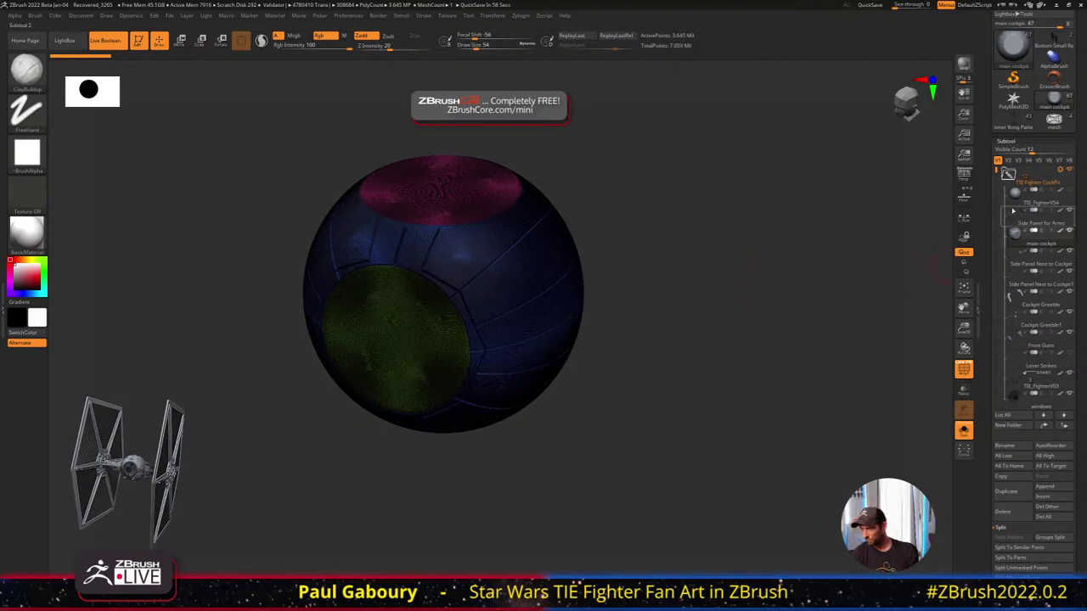
Select the TIE_FighterV54 sphere, bring back the rest of the ship around it and frame it from the front
click(1038, 197)
right_drag(753, 311, 790, 306)
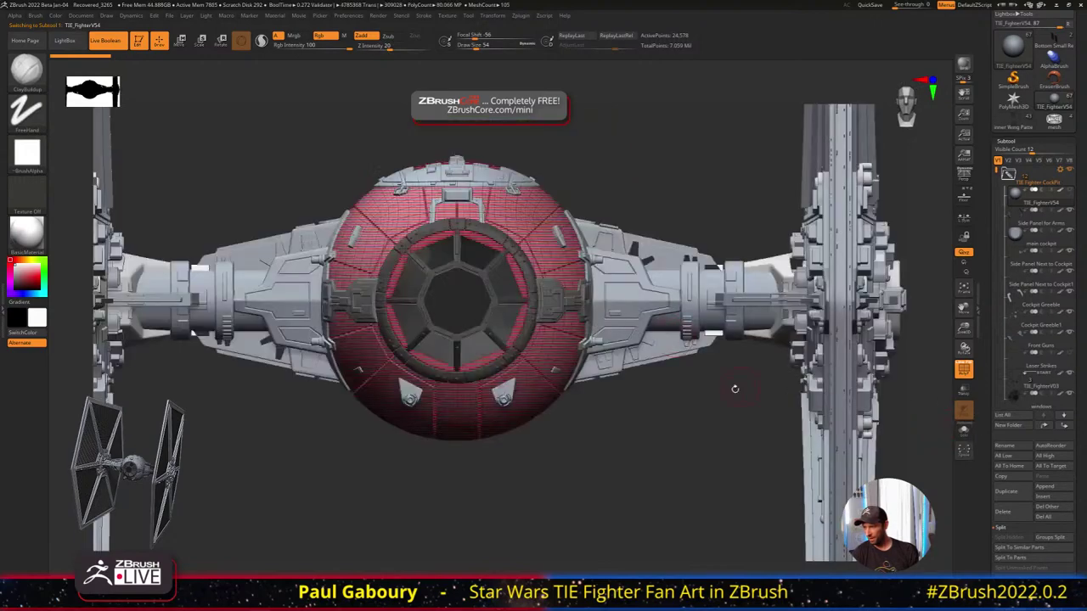
ctrl+right_drag(698, 421, 682, 420)
drag(682, 419, 610, 373)
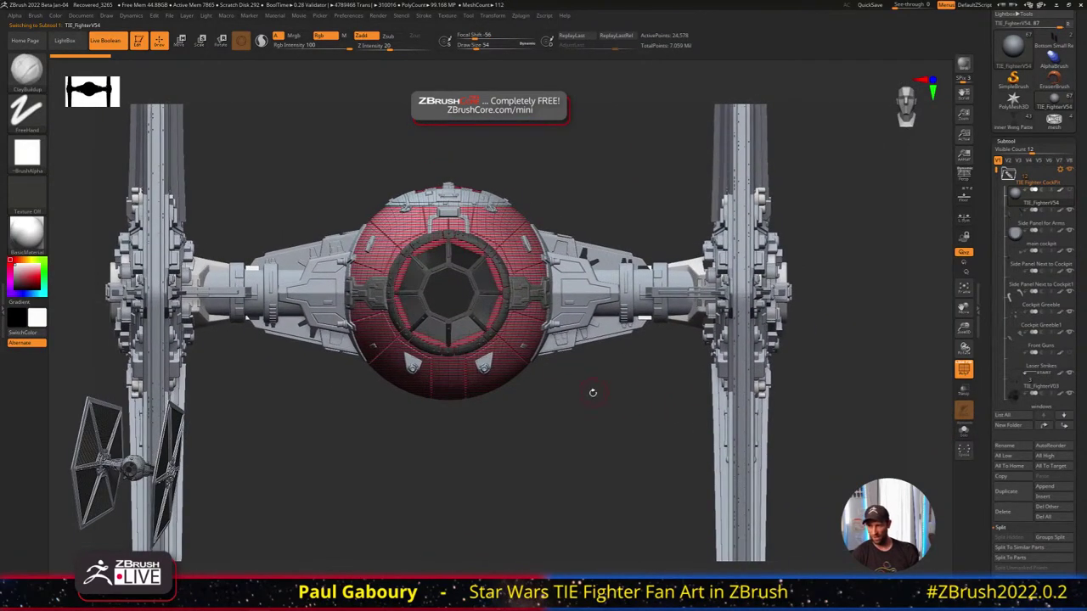
key(s)
click(591, 392)
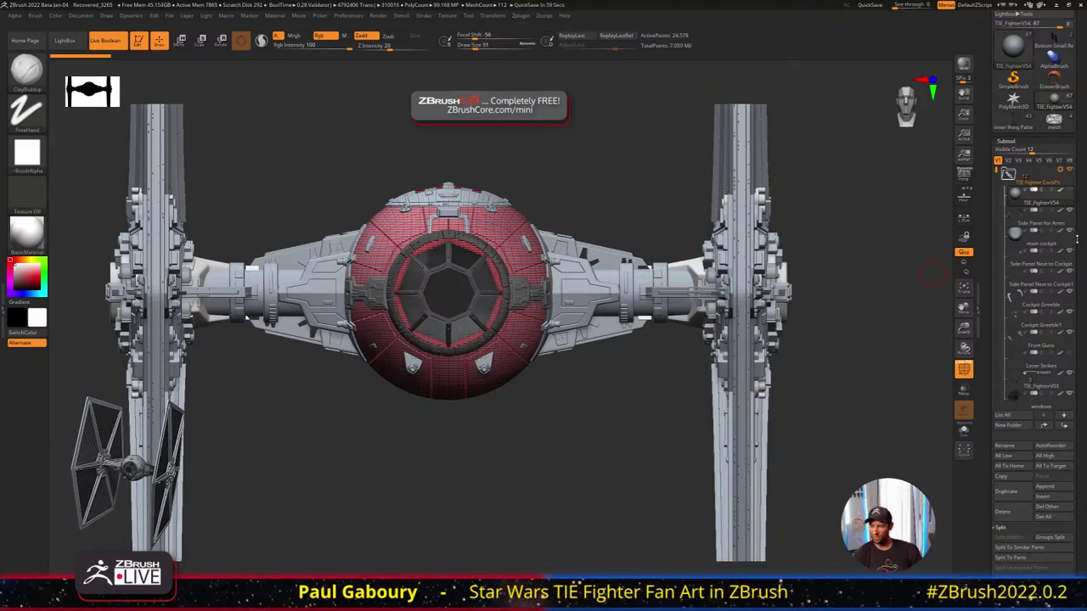
Subdivide the TIE_FighterV54 sphere to level 4 and choose the KnifeCurve brush
scroll(1046, 302, down, 15)
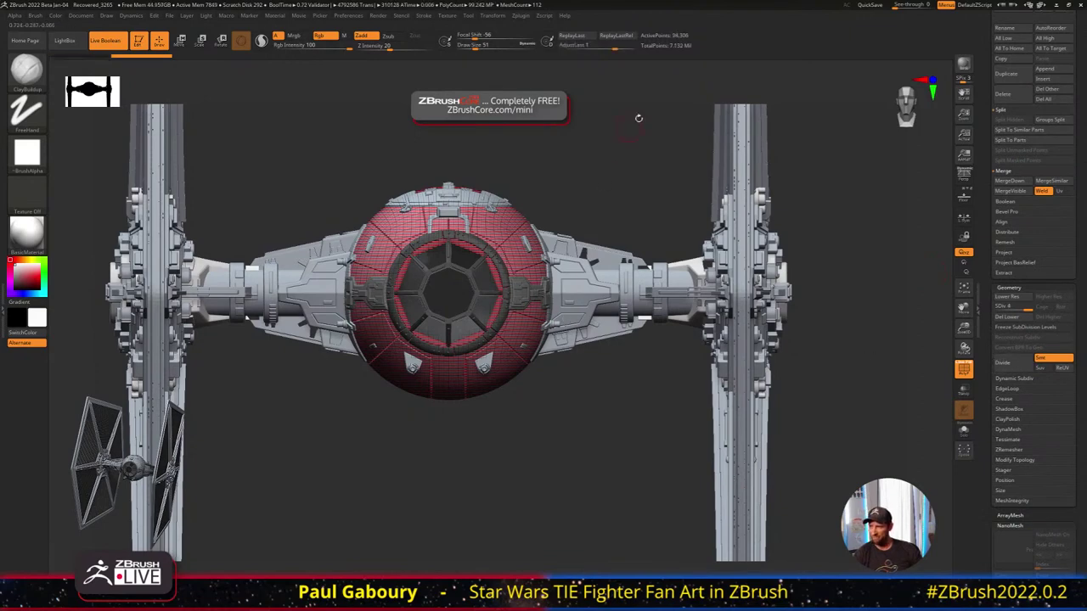
ctrl+right_drag(468, 233, 468, 284)
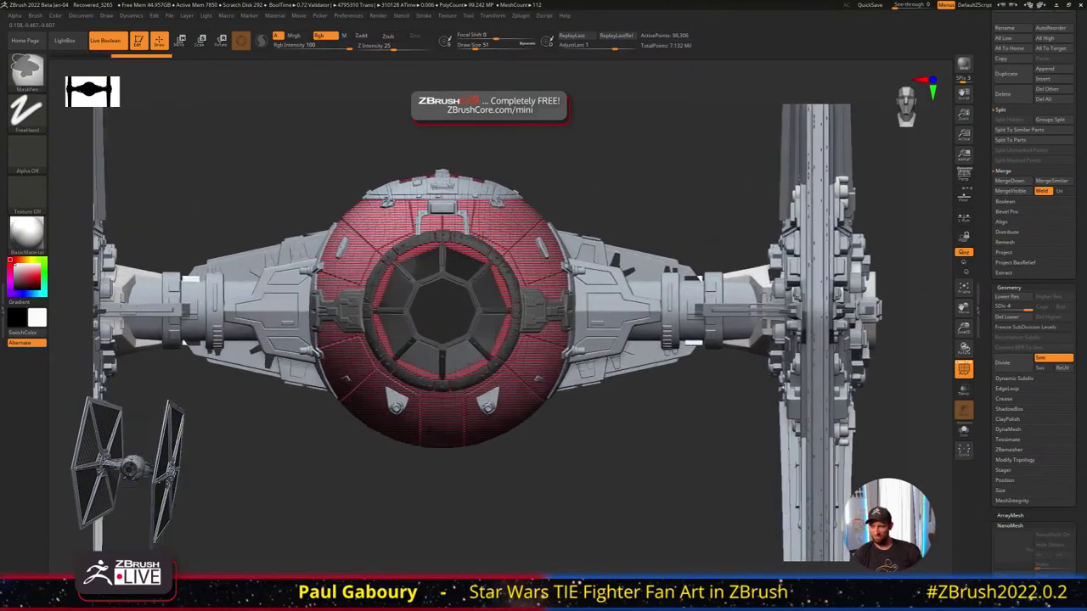
click(31, 70)
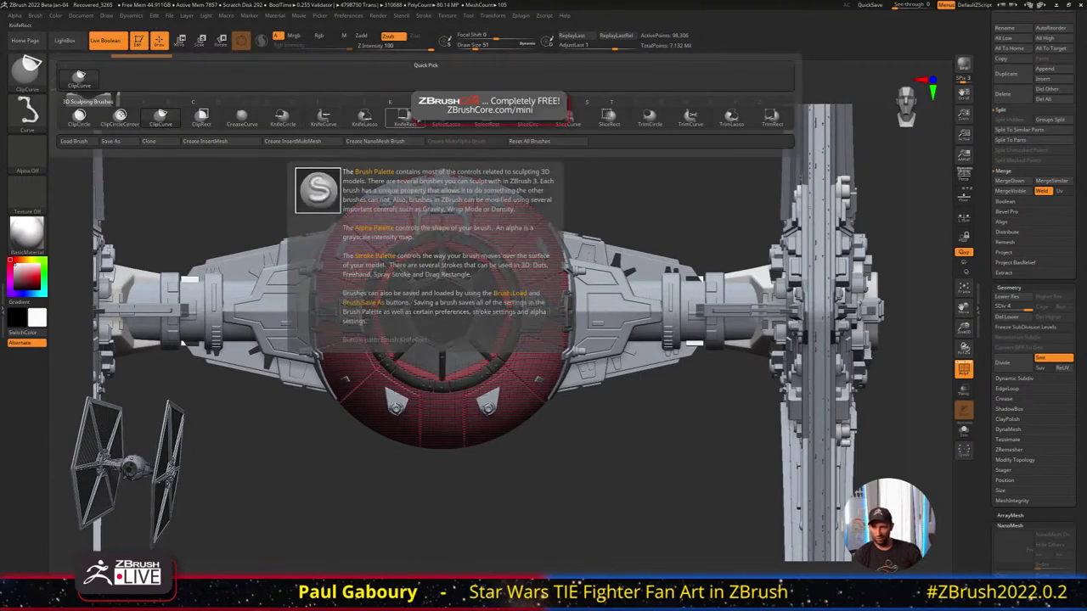
click(324, 120)
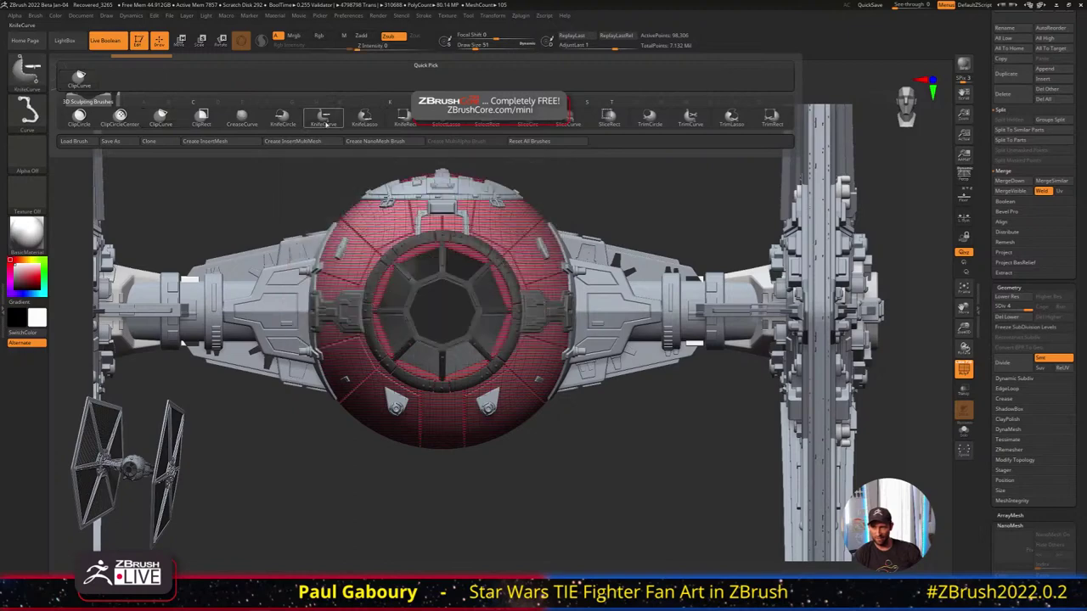
Delete the sphere's lower subdivision levels and slice its top flat with a horizontal KnifeCurve cut
drag(1049, 222, 1085, 316)
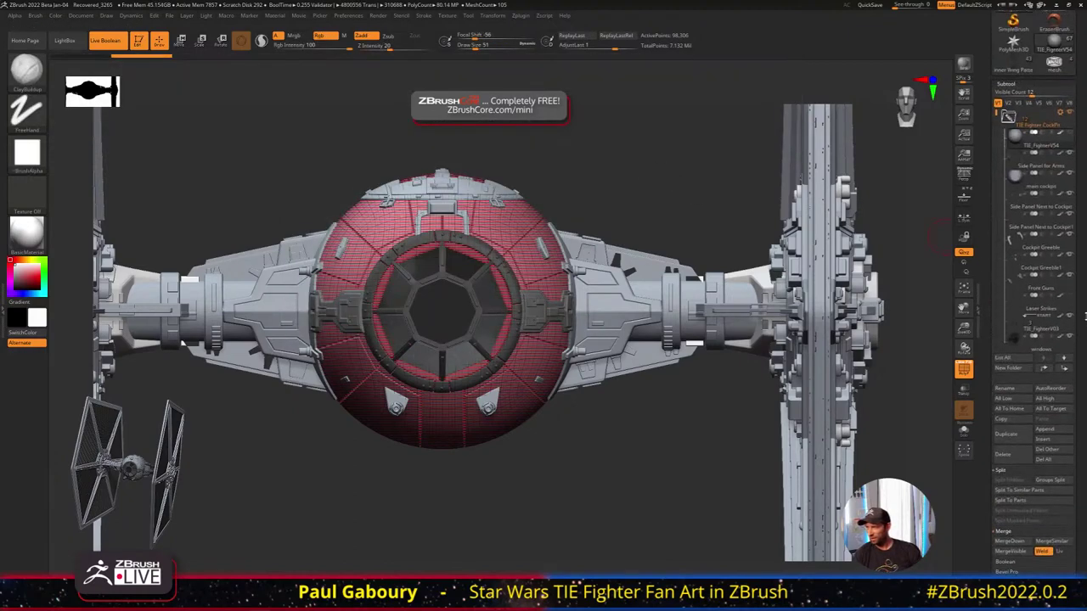
scroll(1019, 322, down, 10)
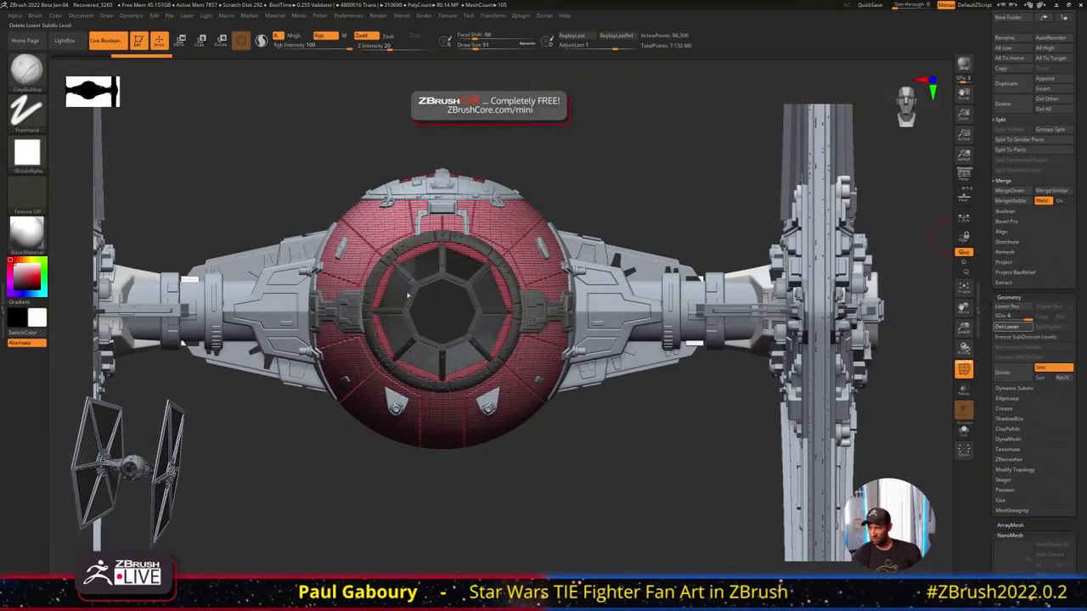
mouse_move(285, 187)
ctrl+shift+mouse_down()
mouse_move(649, 194)
mouse_move(651, 204)
ctrl+shift+mouse_up()
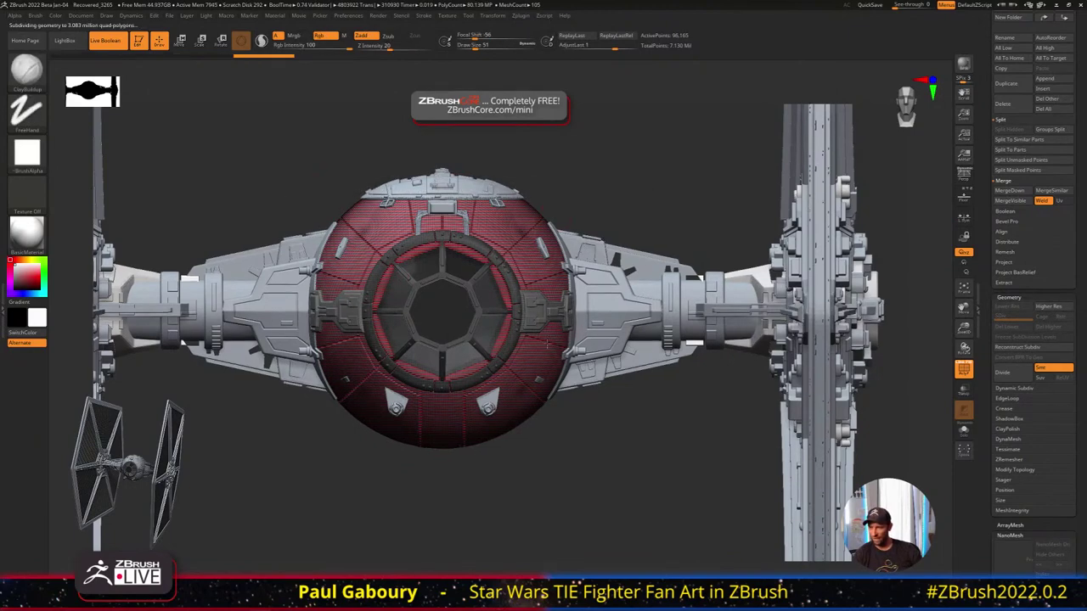
Turn the ship to its side view and hide all the wing, lid, connecting and rear part folders, leaving TIE Fighter CockPit visible
mouse_move(564, 314)
right_down()
mouse_move(554, 384)
mouse_move(549, 374)
mouse_move(542, 338)
mouse_move(552, 386)
mouse_move(576, 382)
right_up()
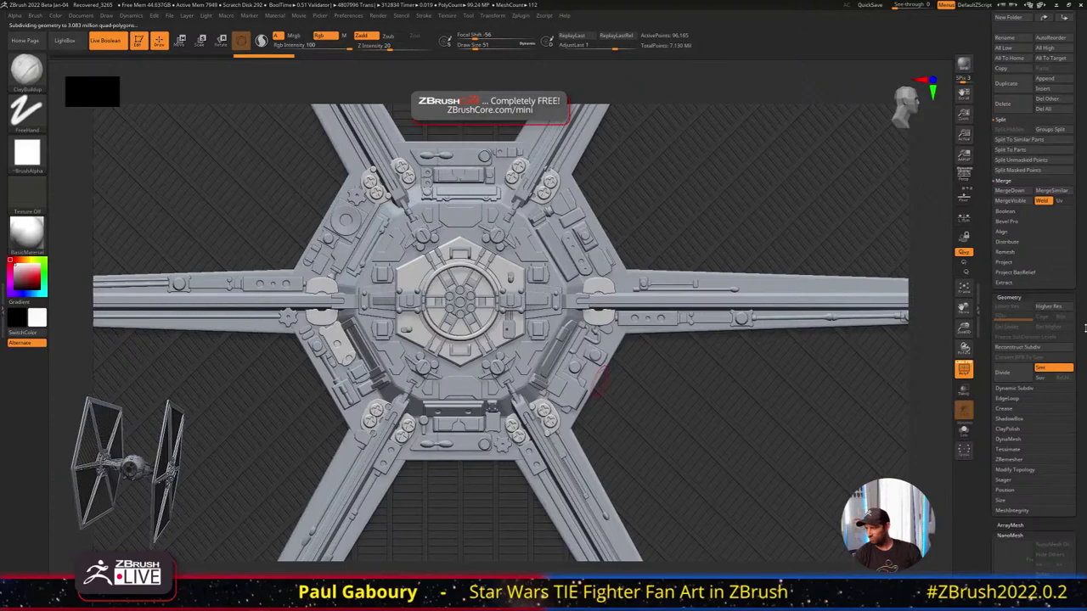
scroll(1072, 298, up, 5)
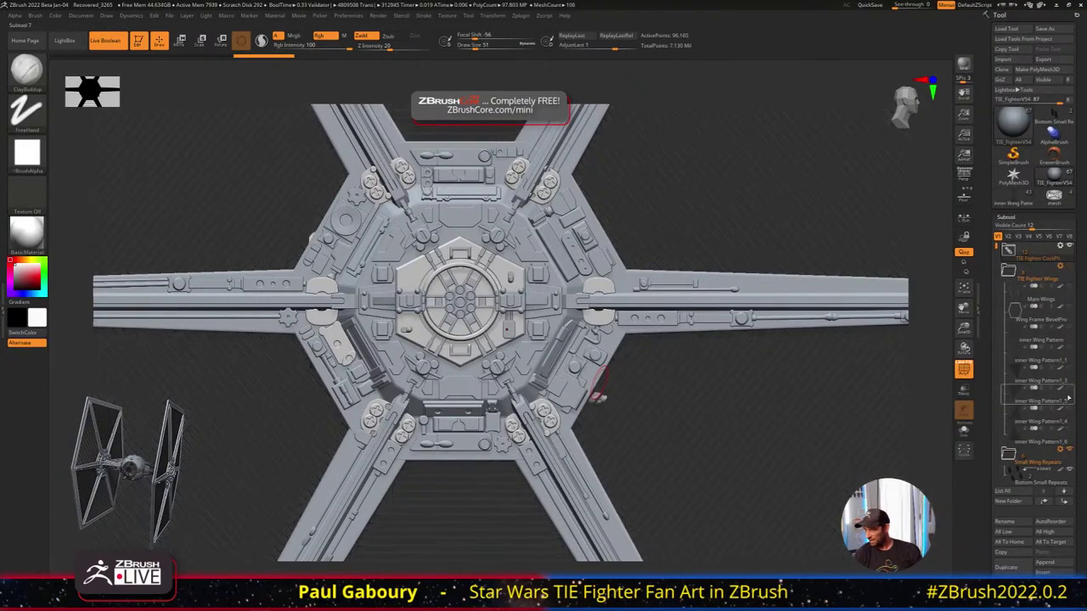
click(1069, 450)
click(1009, 271)
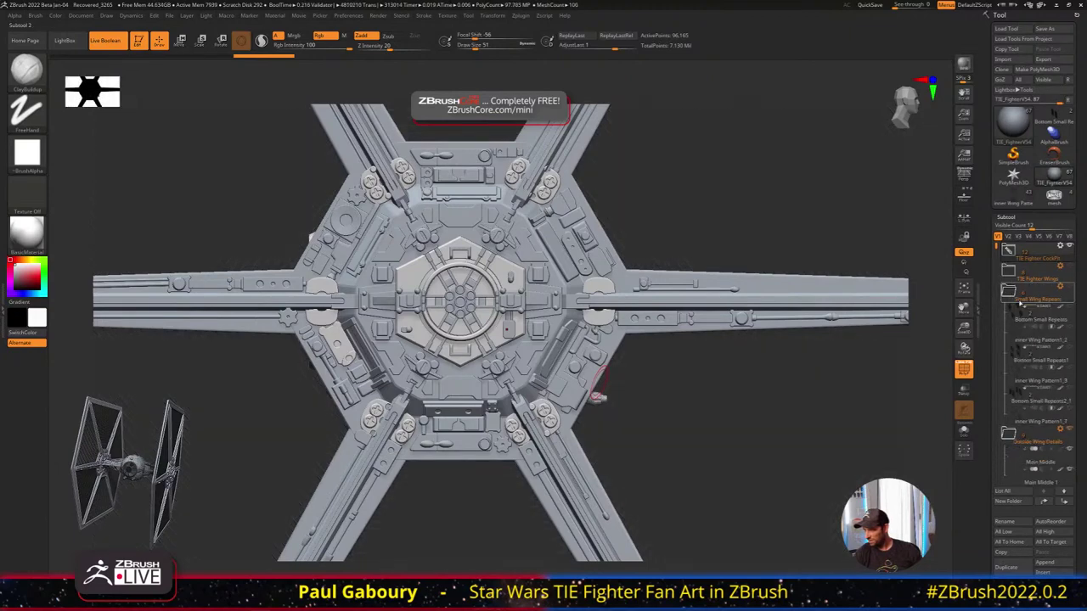
click(1008, 293)
click(1009, 313)
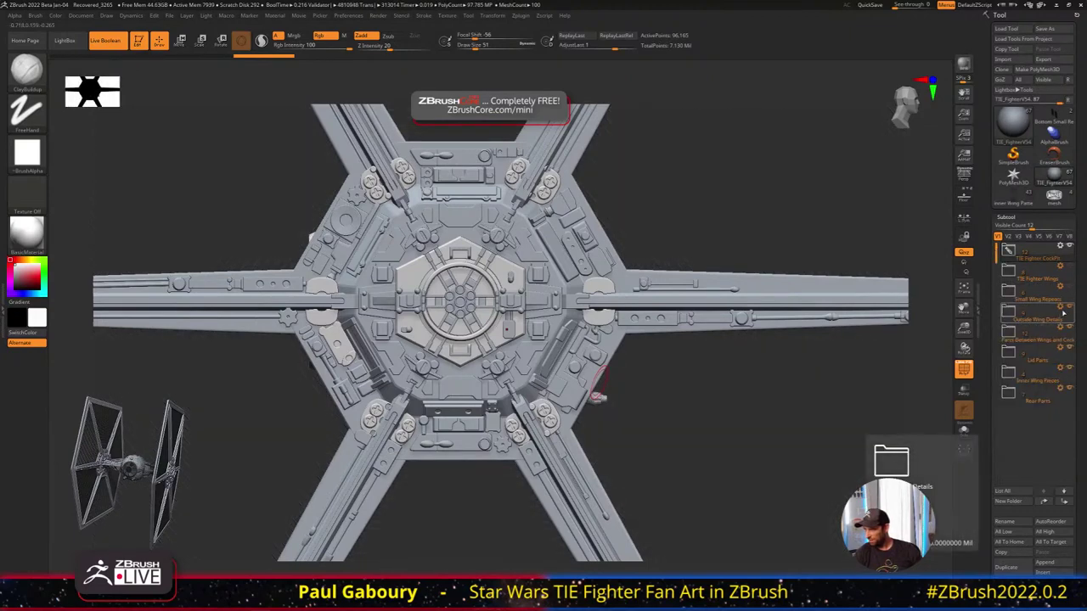
click(1070, 309)
click(1070, 329)
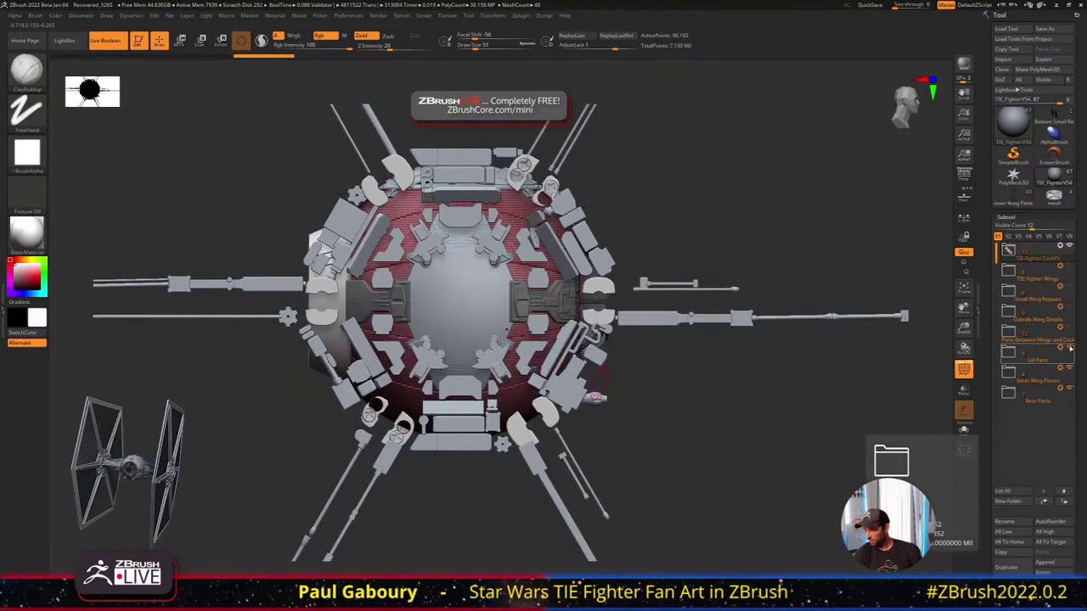
click(1071, 348)
click(1069, 368)
click(1069, 389)
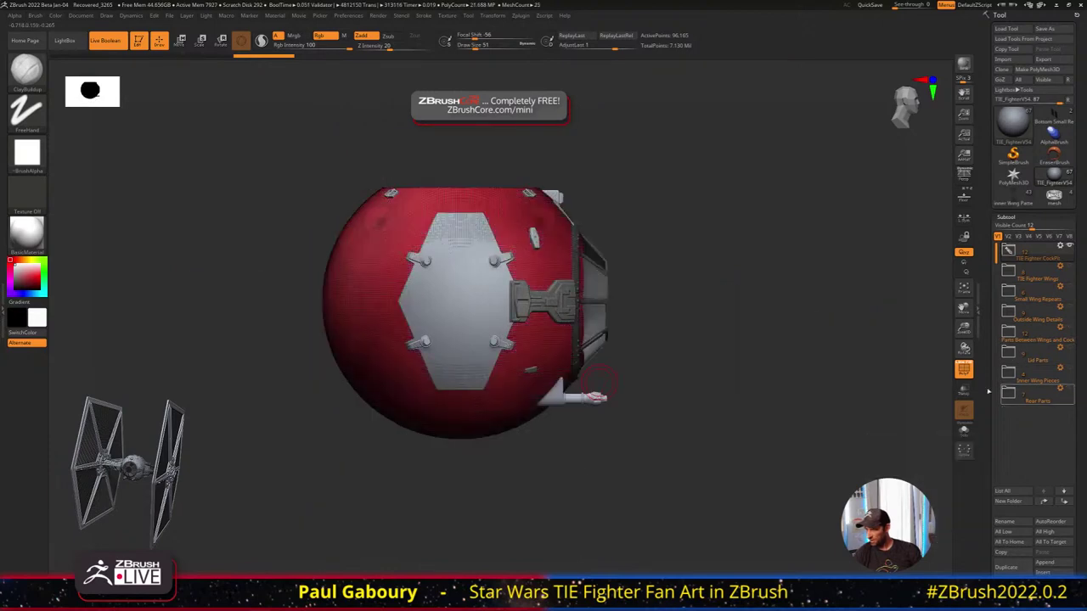
Slice the sphere's front and rear flat with vertical KnifeCurve cuts in the side view
alt+drag(648, 349, 626, 366)
key(ctrl+shift)
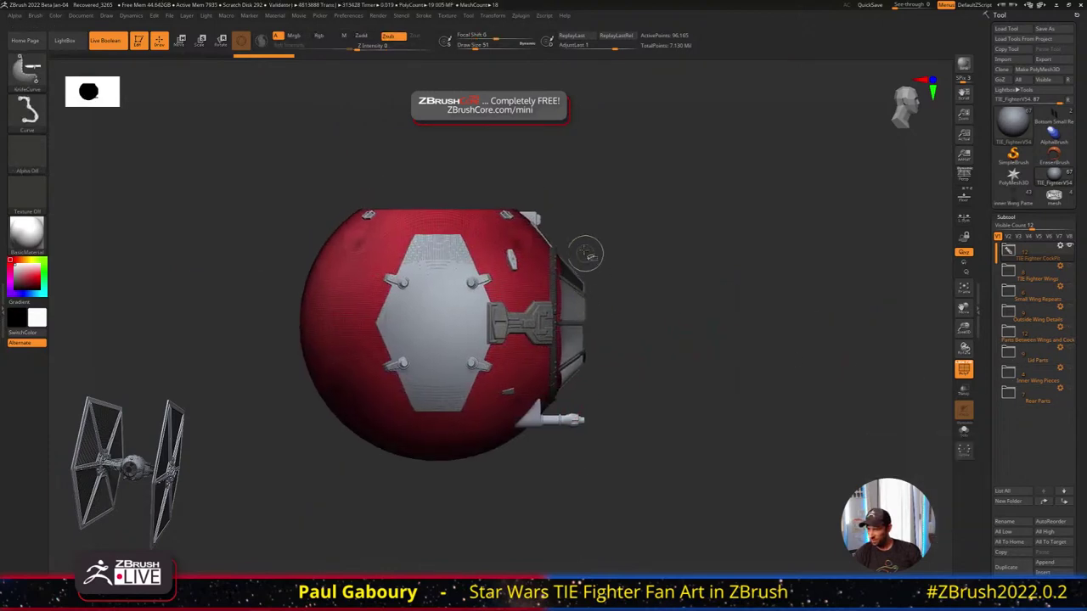
ctrl+shift+drag(556, 162, 560, 487)
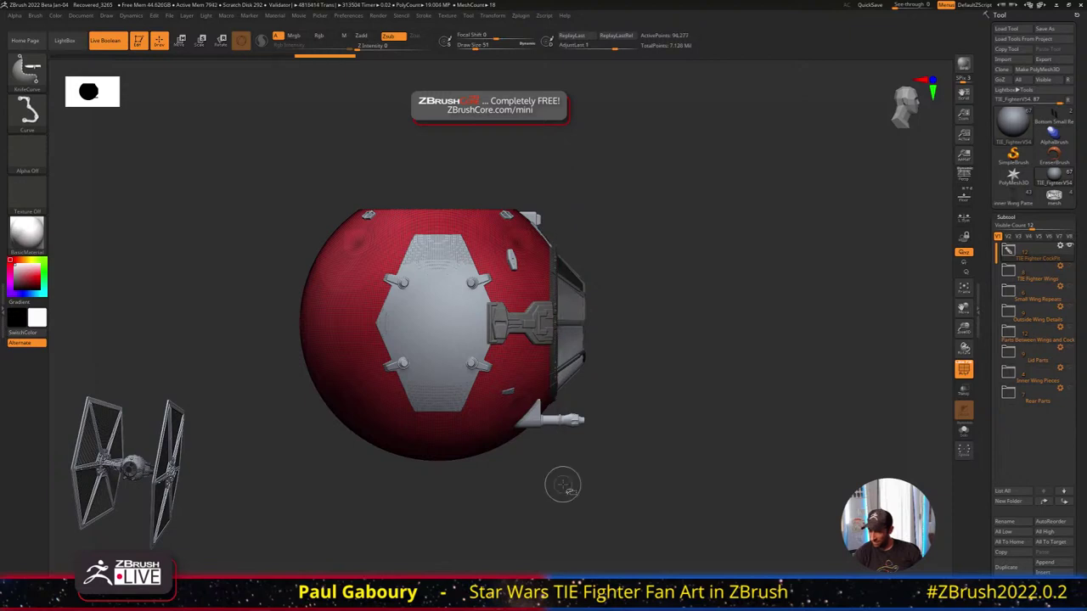
mouse_move(639, 449)
mouse_down()
mouse_move(614, 456)
mouse_move(640, 459)
mouse_move(631, 468)
mouse_move(447, 473)
mouse_move(474, 457)
mouse_up()
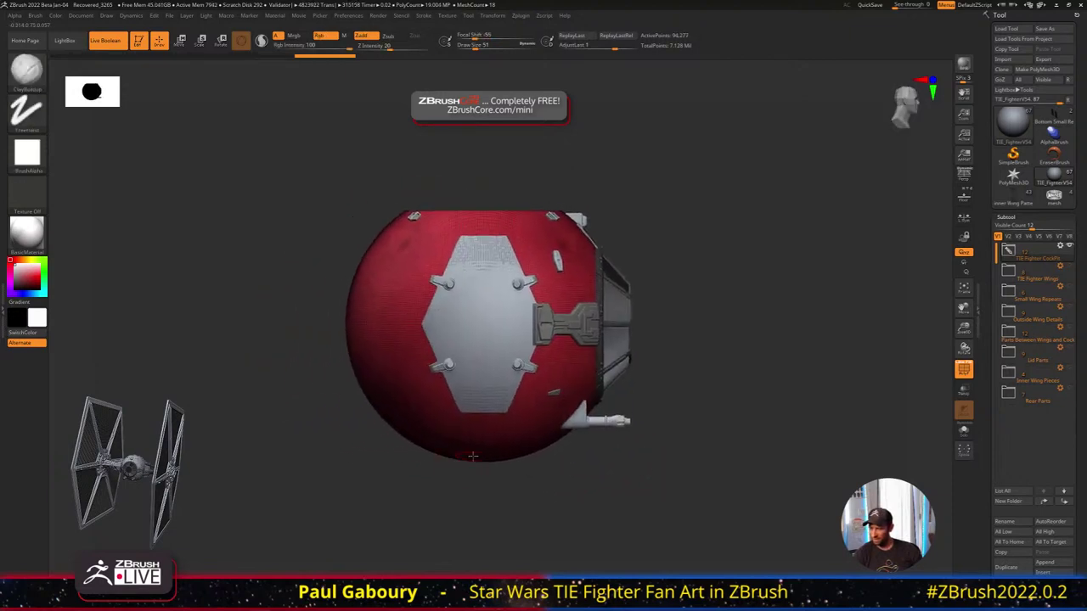
mouse_move(358, 539)
ctrl+shift+mouse_down()
mouse_move(360, 242)
mouse_move(328, 201)
mouse_move(329, 178)
mouse_move(362, 161)
ctrl+shift+mouse_up()
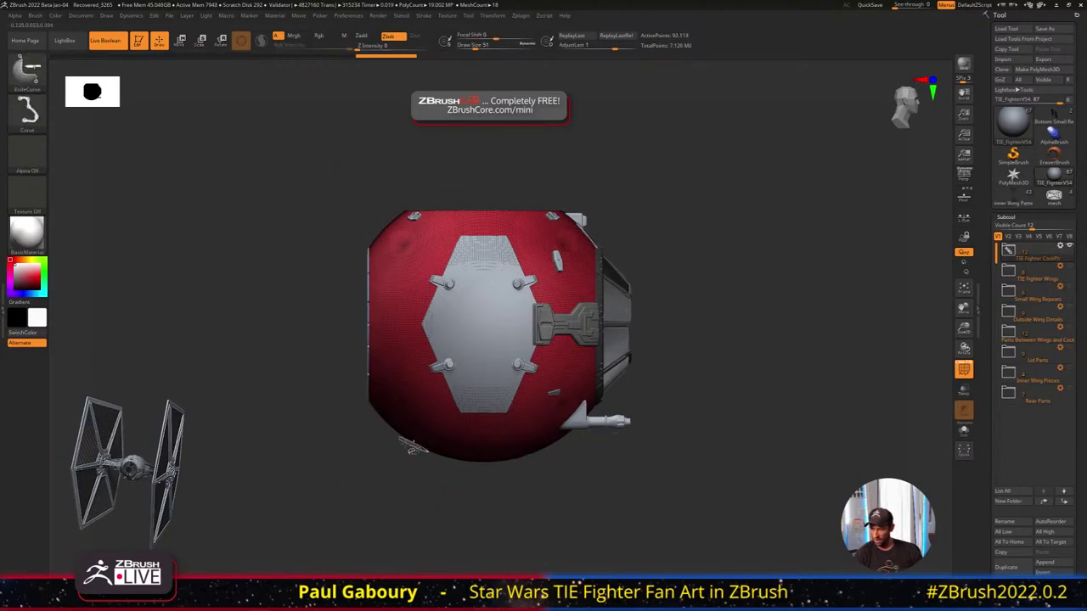
Slice the sphere's bottom flat with a horizontal KnifeCurve cut, then isolate the sphere in front view
mouse_move(350, 448)
mouse_down()
mouse_move(385, 446)
mouse_move(374, 447)
mouse_up()
ctrl+shift+drag(701, 448, 304, 444)
mouse_move(614, 493)
mouse_down()
mouse_move(620, 450)
mouse_move(642, 455)
mouse_up()
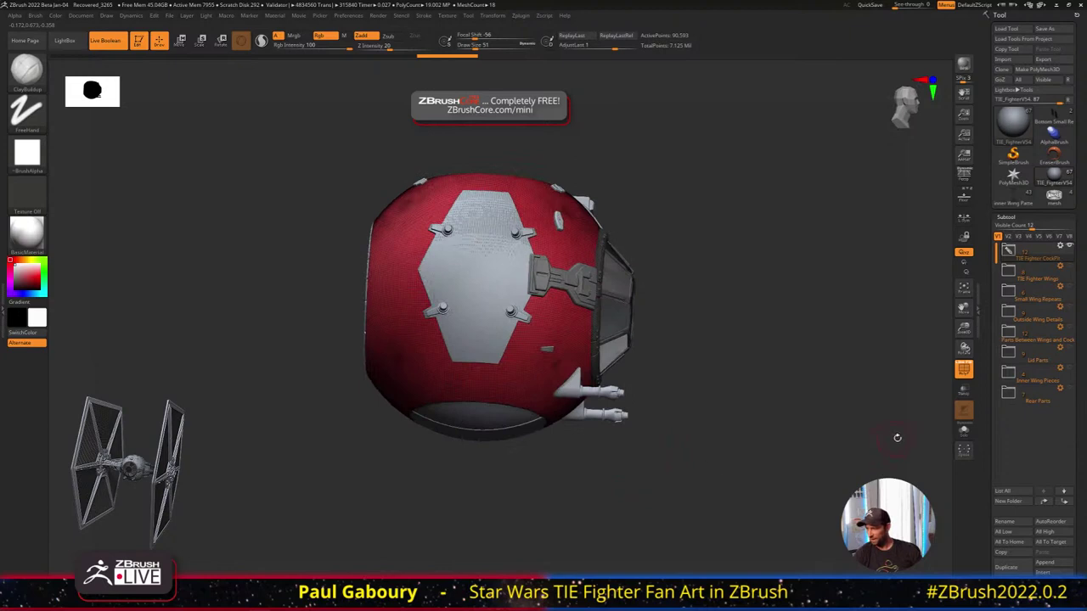
click(964, 430)
drag(696, 390, 694, 422)
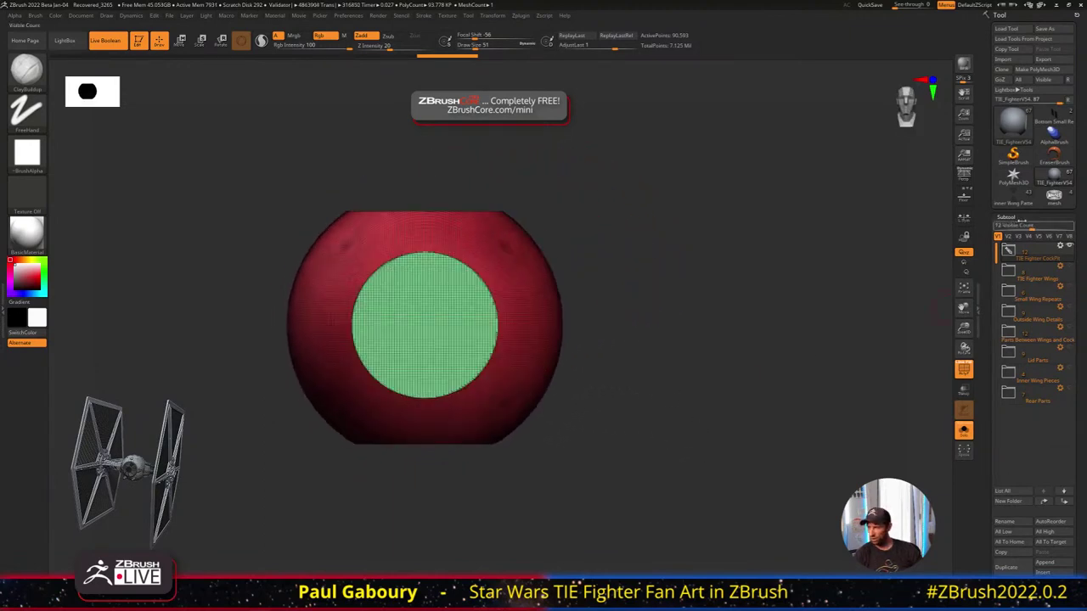
Open the ZRemesher settings for the isolated sphere and enable Keep Groups
click(1013, 217)
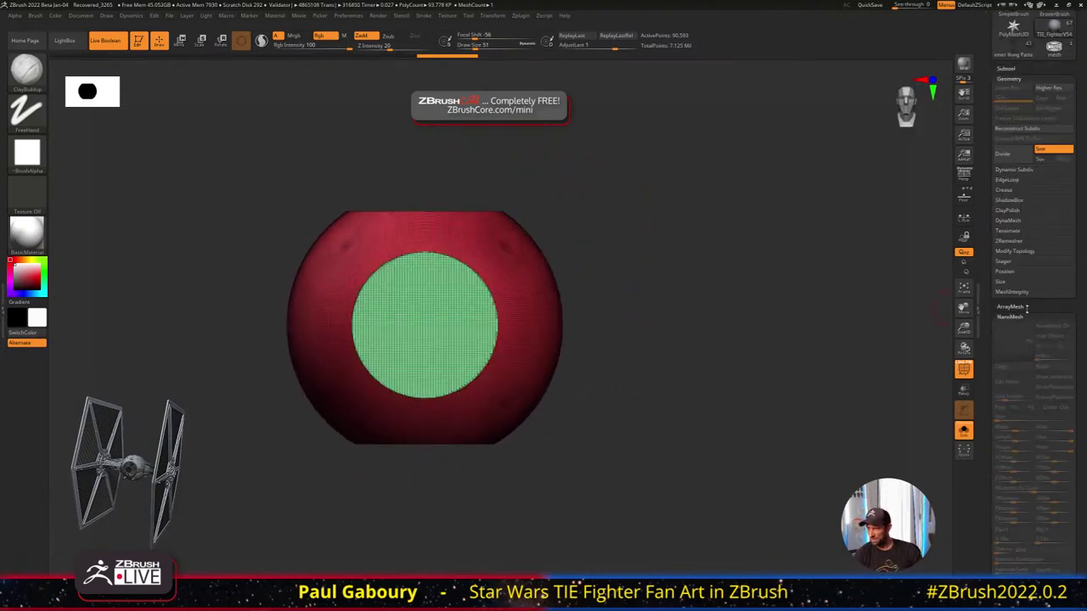
click(1009, 241)
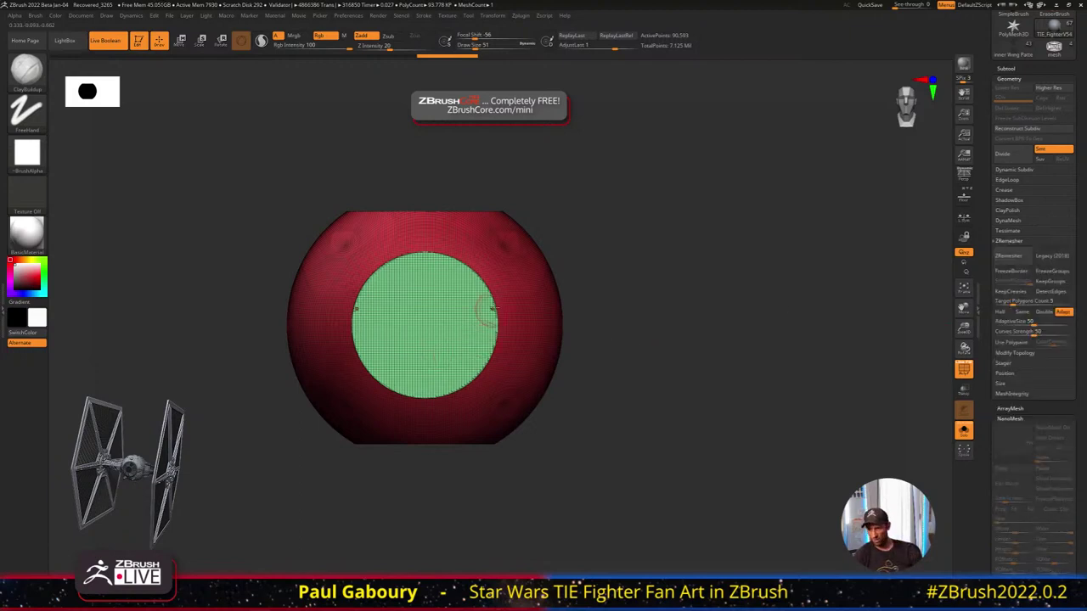
drag(594, 293, 503, 337)
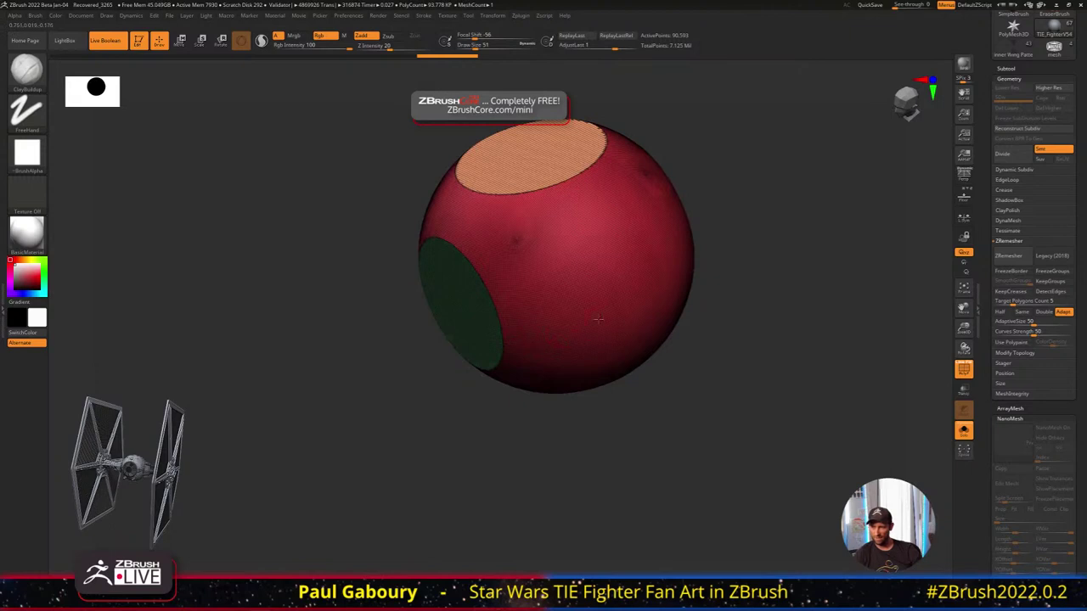
click(1048, 282)
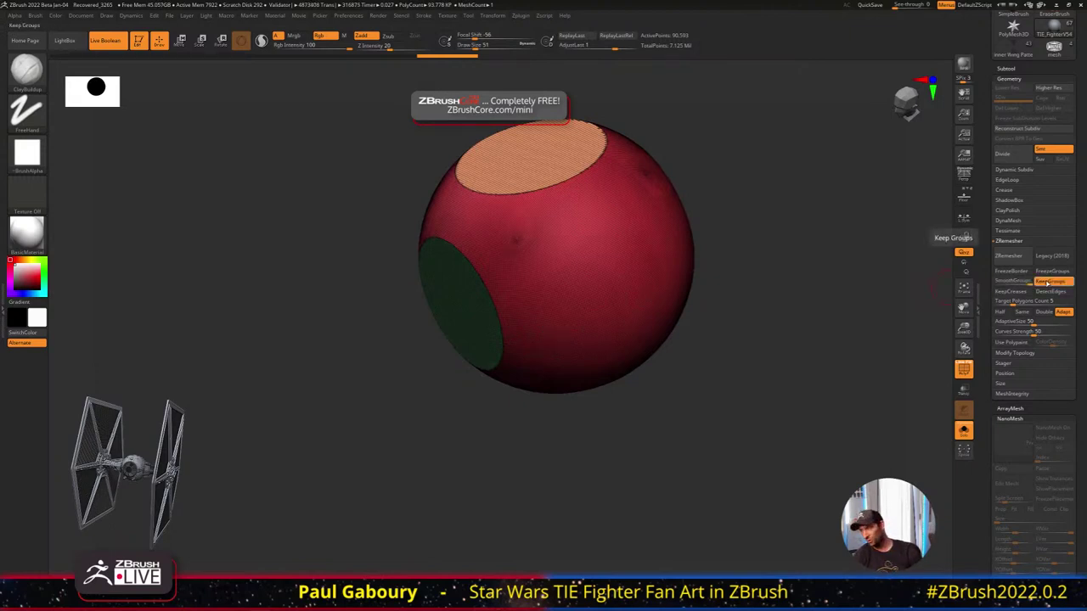
Lower SmoothGroups to its minimum and ZRemesh the sphere while keeping its polygroups
drag(1030, 282, 993, 289)
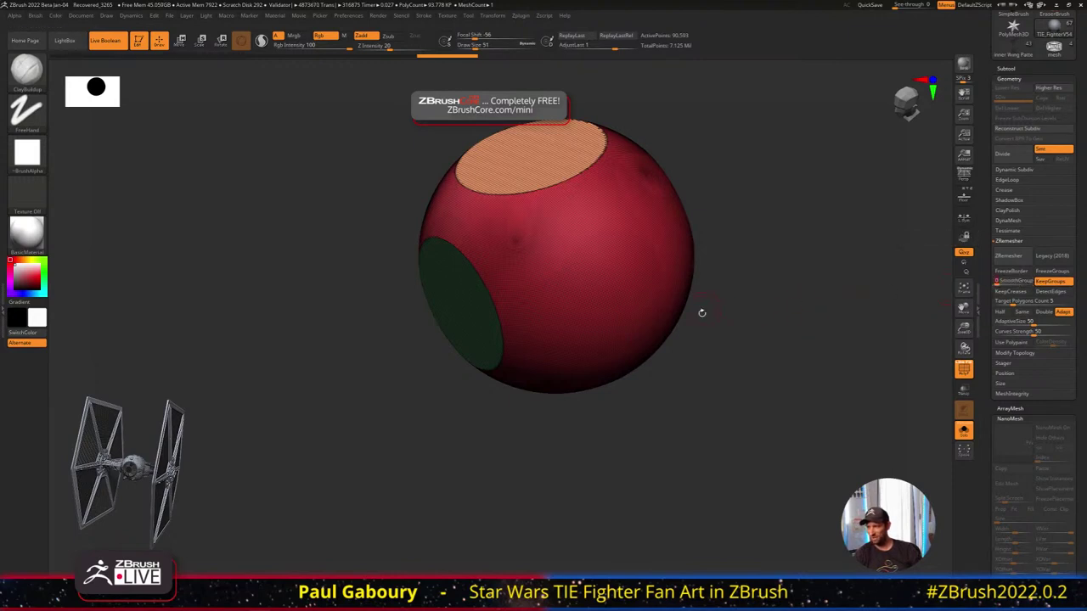
click(1009, 255)
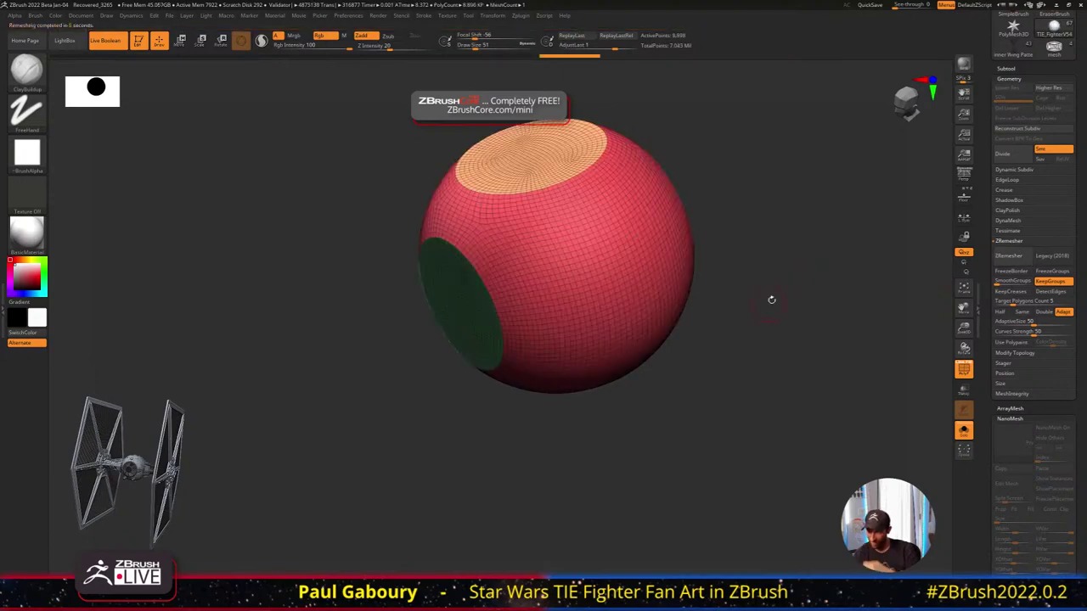
mouse_move(729, 338)
mouse_down()
mouse_move(760, 267)
mouse_move(694, 318)
mouse_move(762, 286)
mouse_move(704, 318)
mouse_move(752, 299)
mouse_move(742, 291)
mouse_move(762, 297)
mouse_move(738, 306)
mouse_up()
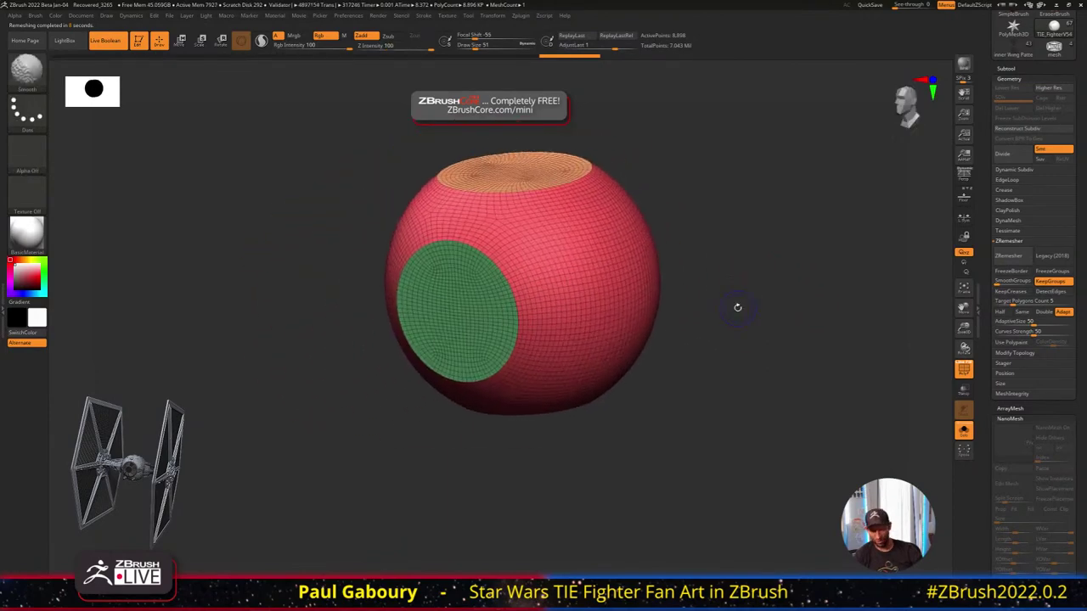
Turn off the polyframe display and darken the main colour from white to a light grey
key(shift+f)
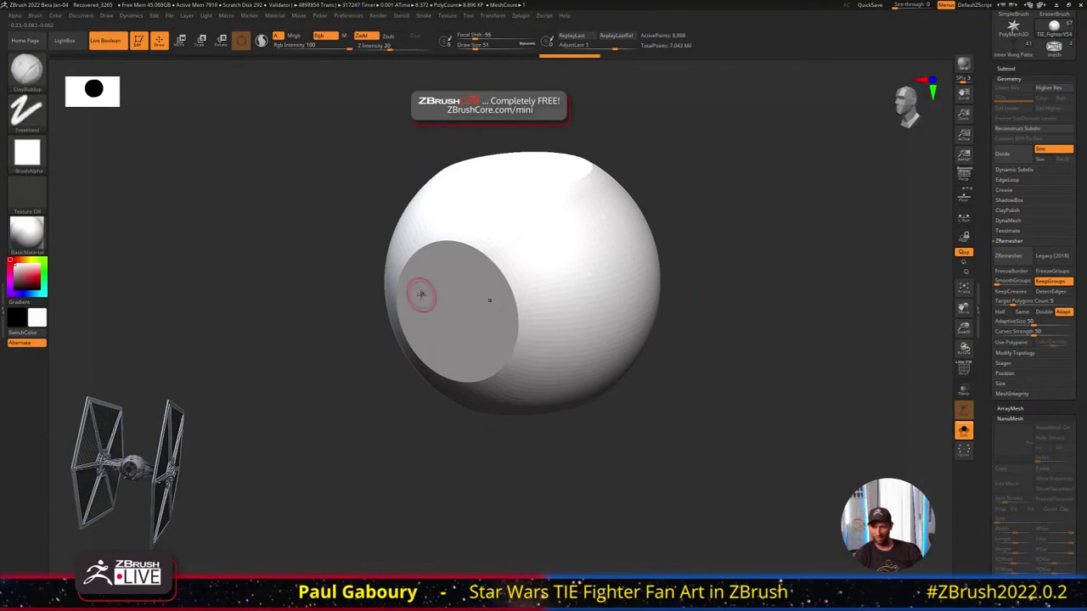
drag(12, 269, 14, 272)
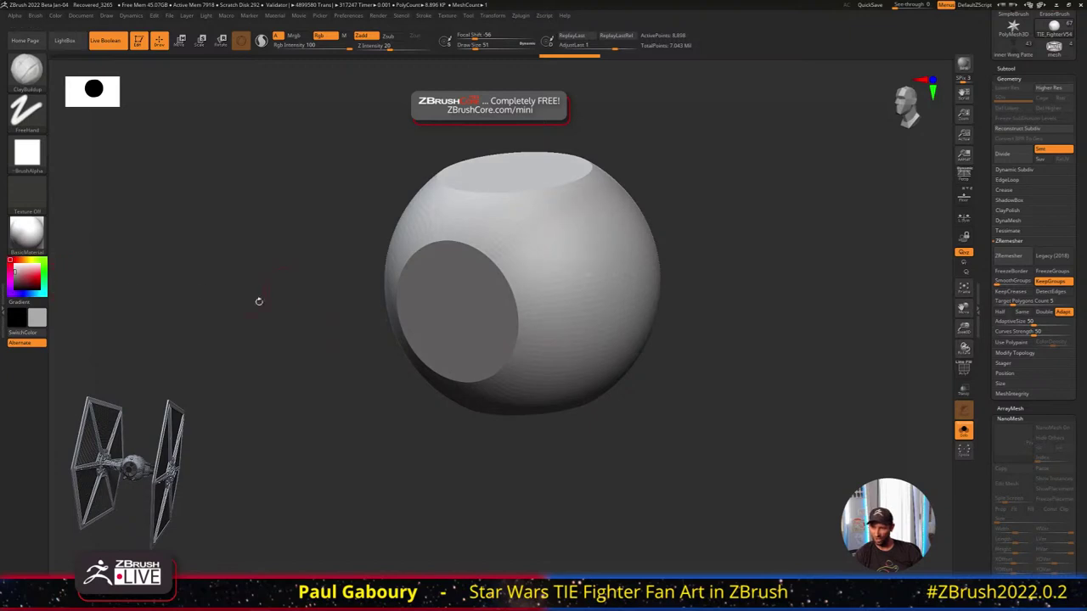
alt+drag(693, 346, 697, 372)
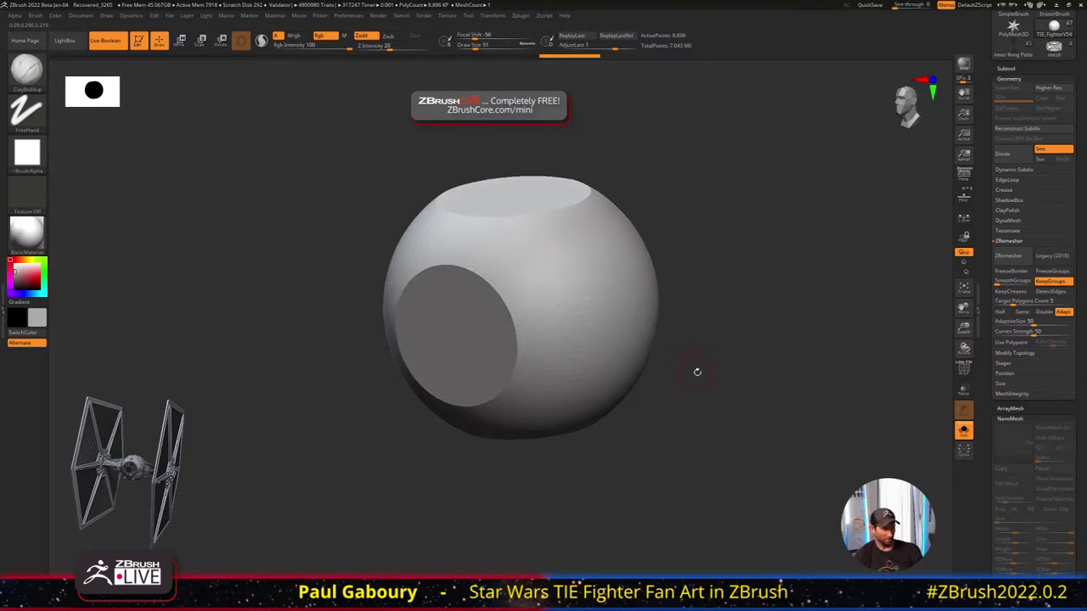
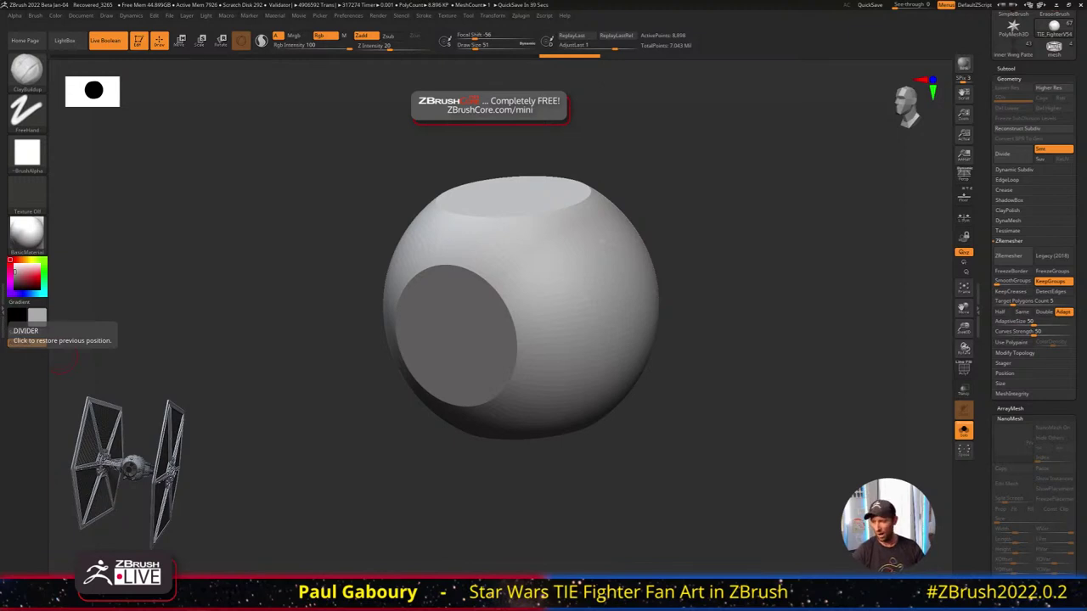
Subdivide the remeshed sphere up to subdivision level 6, checking its topology in polyframe display along the way
key(ctrl+d)
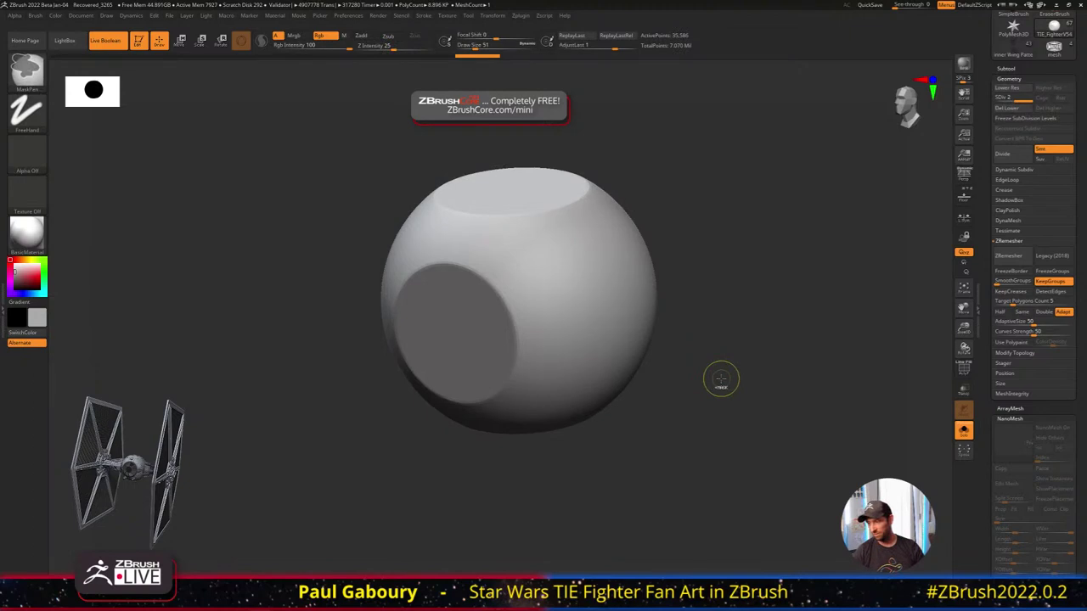
key(ctrl+d)
key(ctrl+d)
key(ctrl+d)
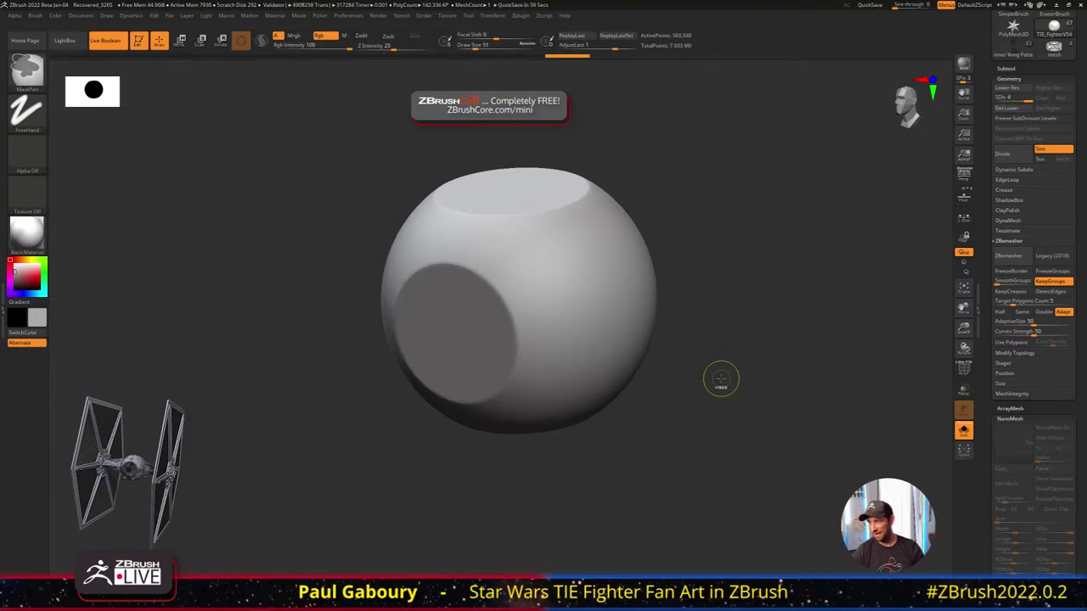
key(shift+f)
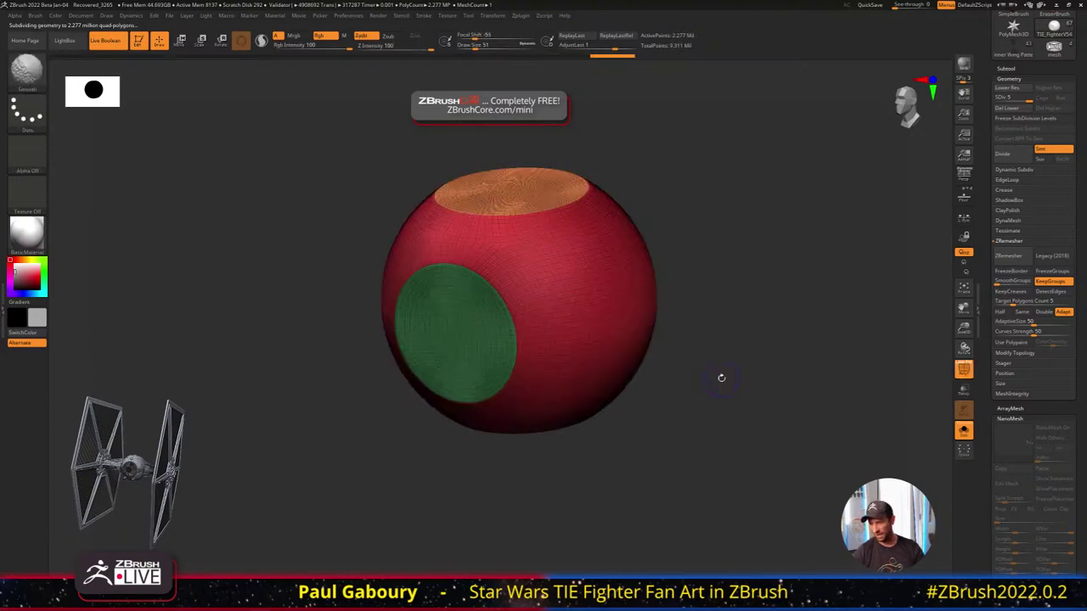
key(shift+f)
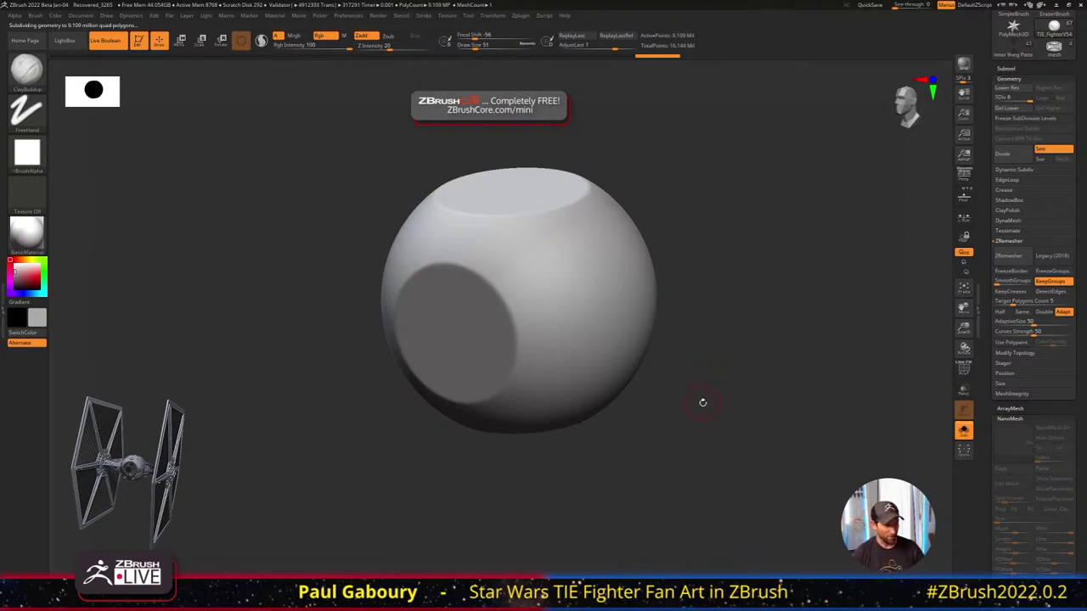
Set the brush Draw Size to 25 and store a morph target for the subdivided sphere
key(s)
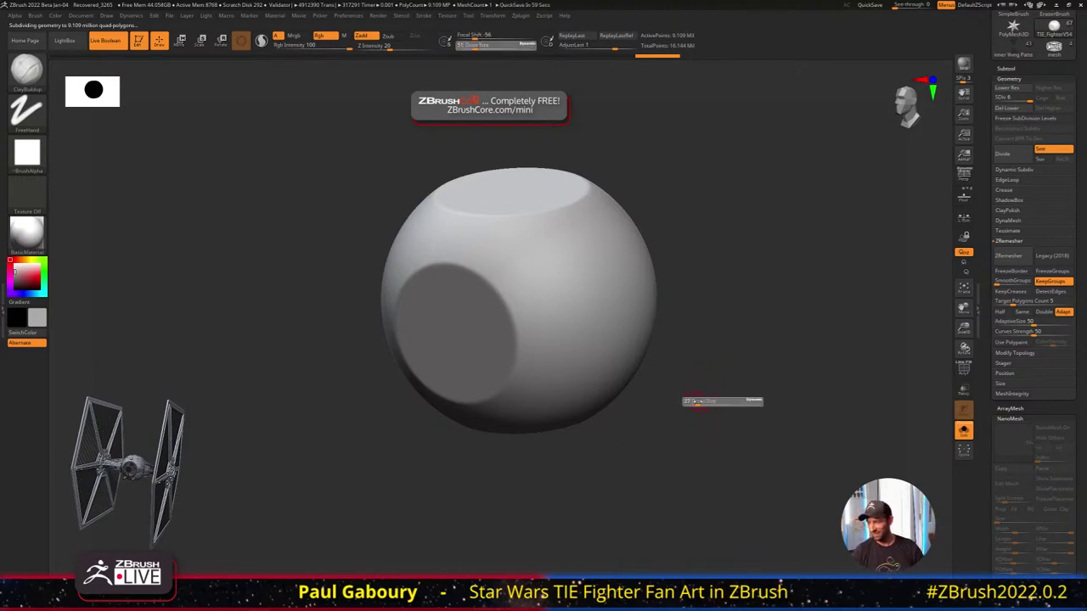
mouse_move(695, 401)
mouse_down()
mouse_move(684, 373)
mouse_move(693, 338)
mouse_up()
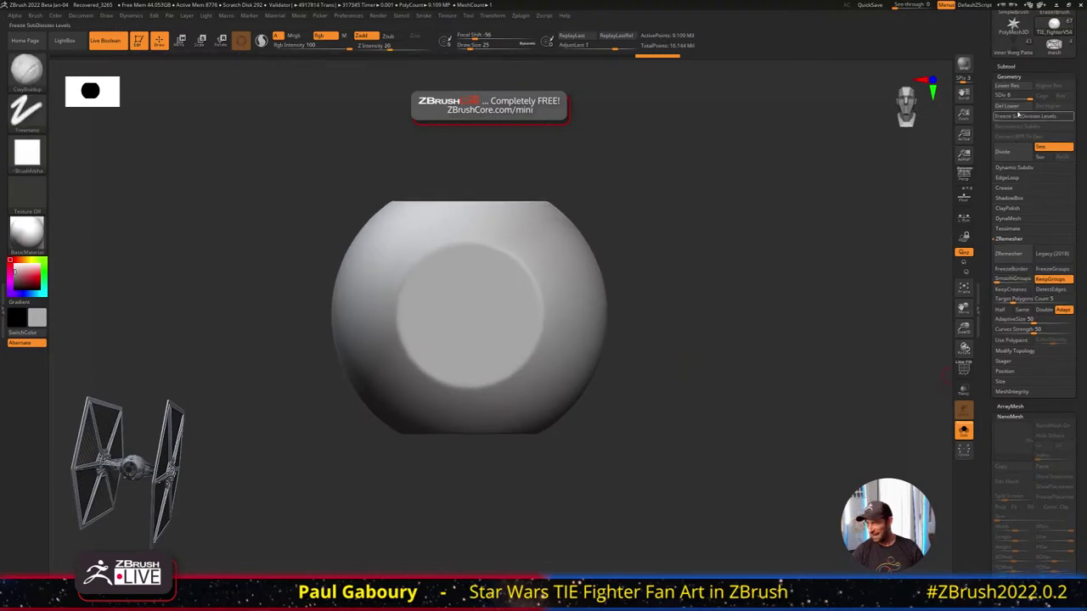
click(1009, 77)
click(1019, 88)
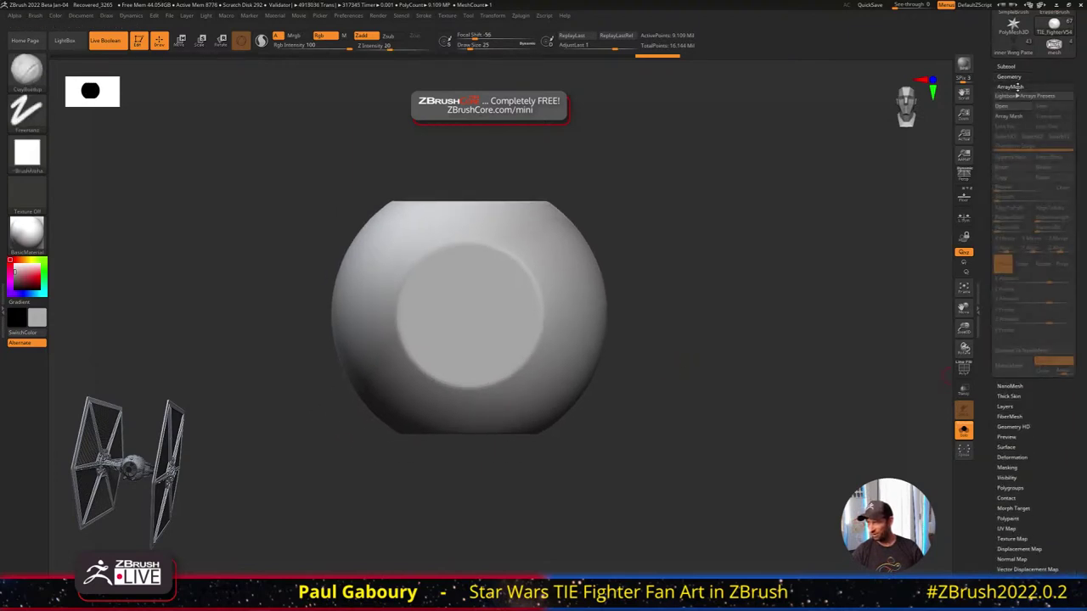
click(1018, 88)
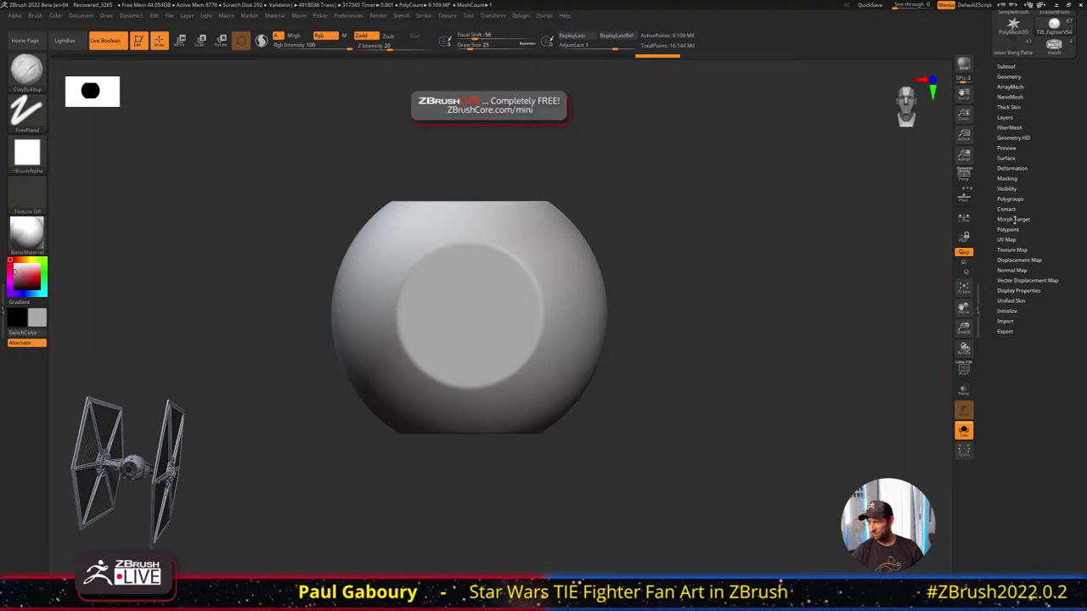
click(1014, 219)
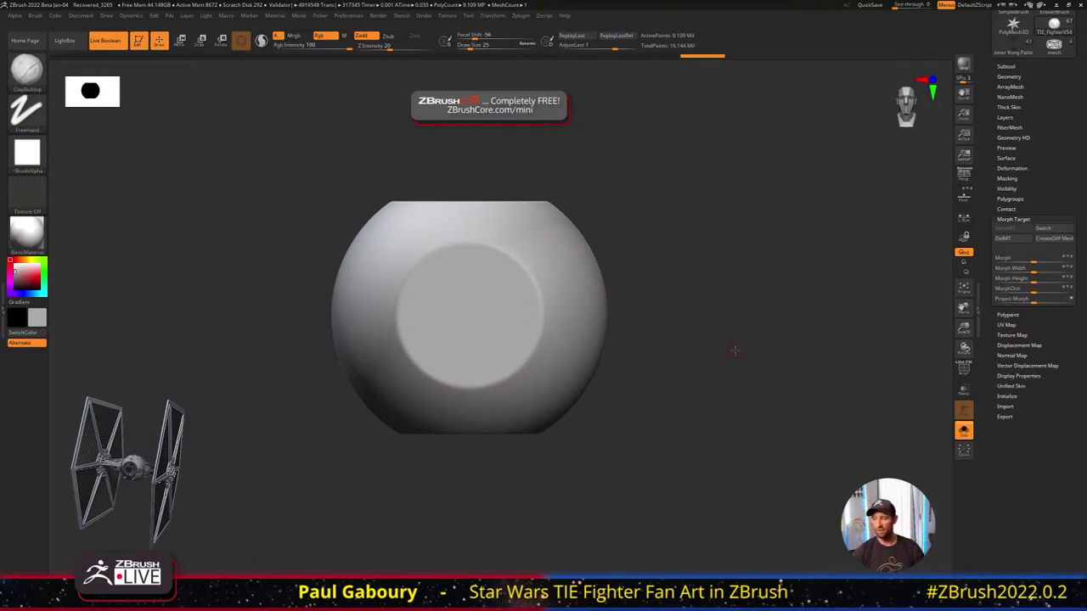
Show the complete cockpit and examine its panel lines from the front and the side
drag(735, 350, 553, 358)
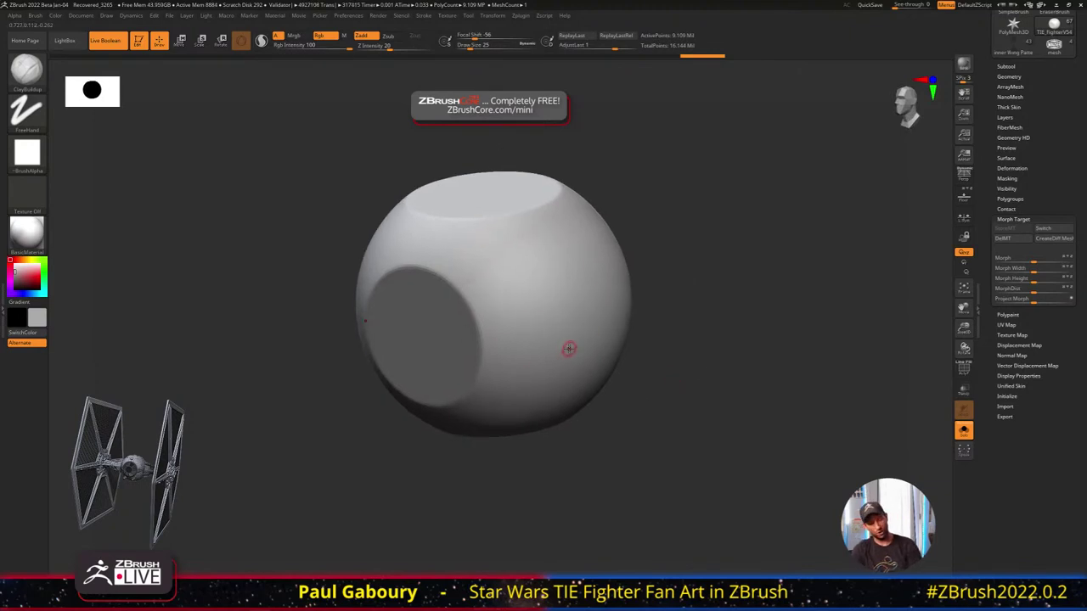
click(961, 430)
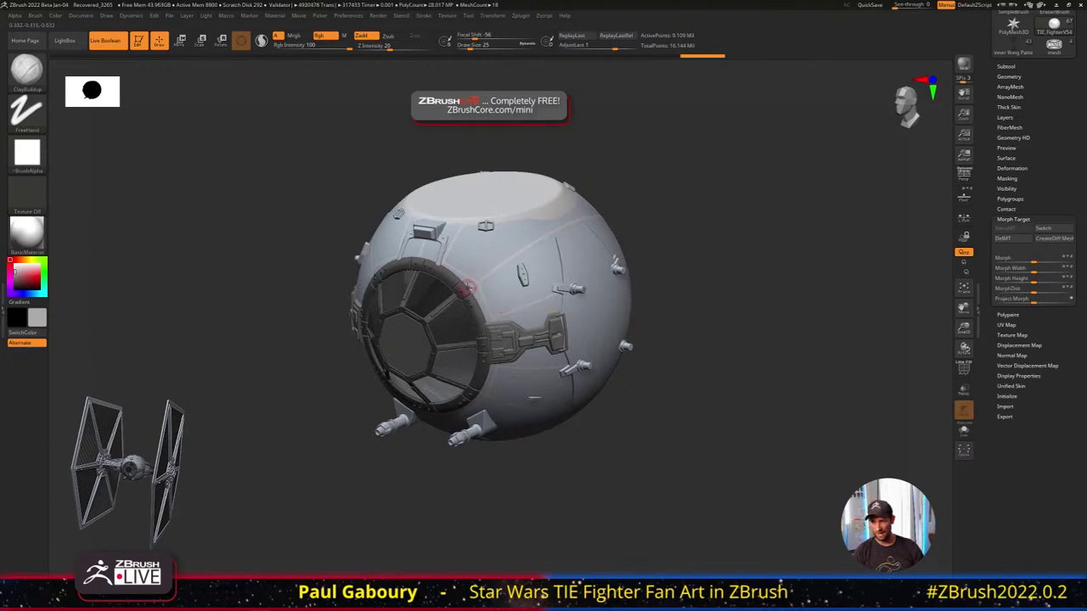
mouse_move(731, 315)
mouse_down()
mouse_move(718, 345)
mouse_move(734, 310)
mouse_up()
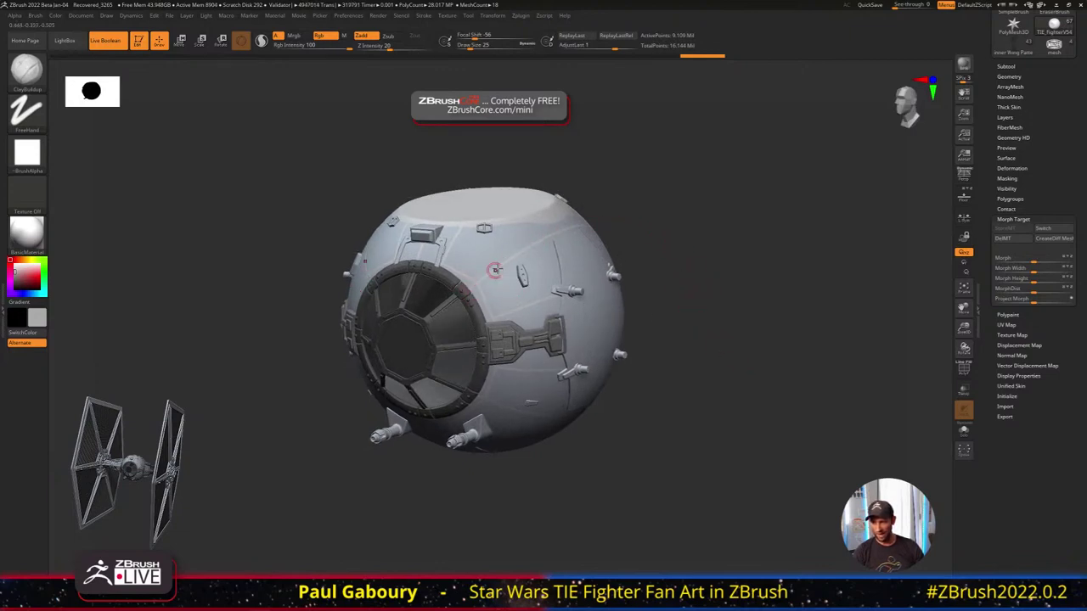
right_drag(515, 258, 412, 267)
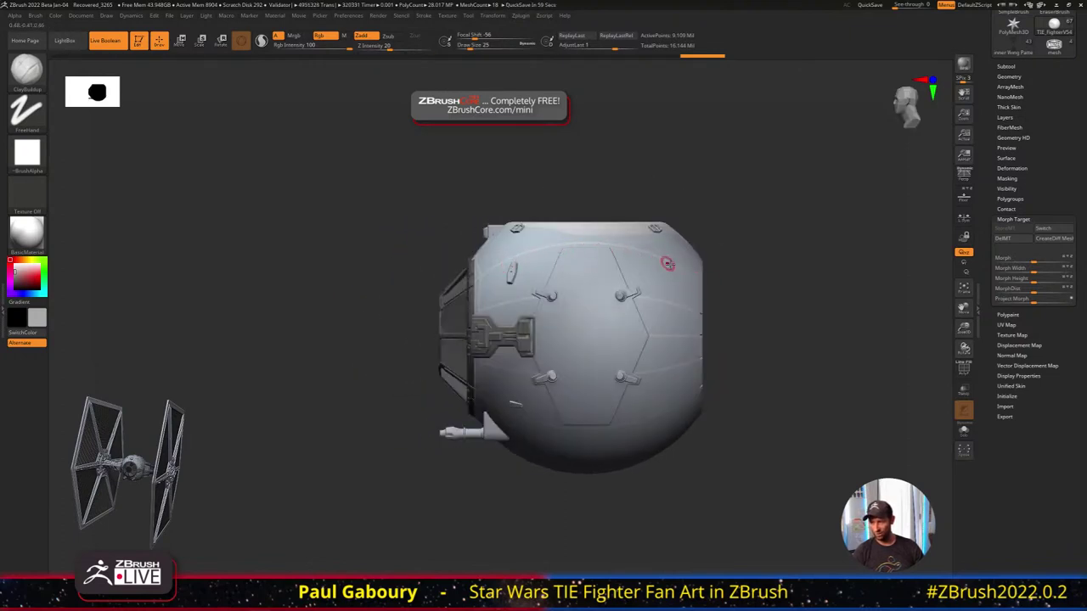
Activate symmetry across the Z axis and check the mirrored cursor on the cockpit, then reopen the symmetry settings
click(499, 18)
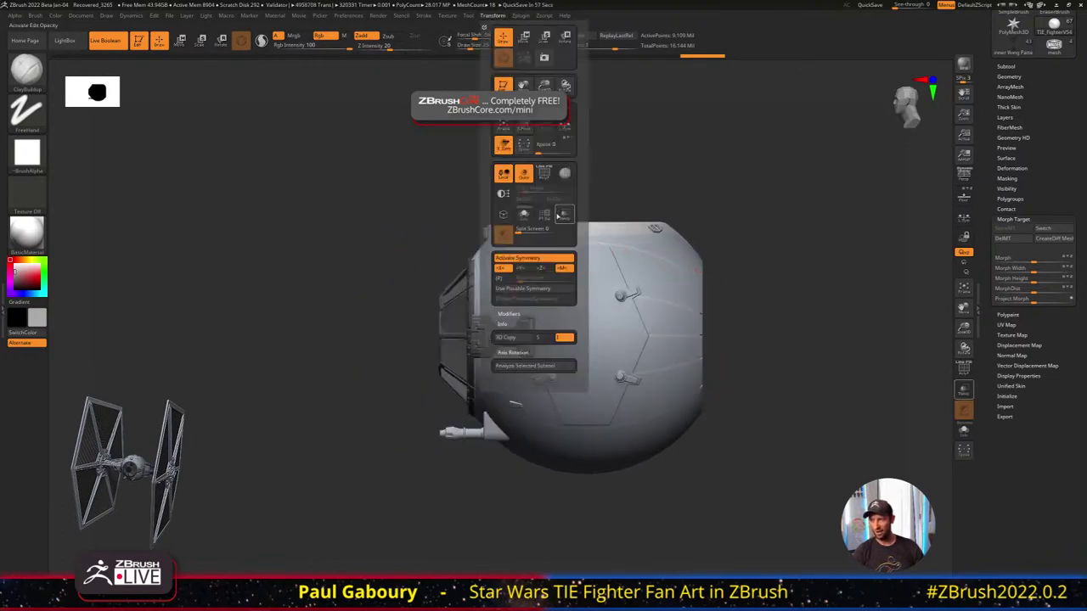
click(547, 268)
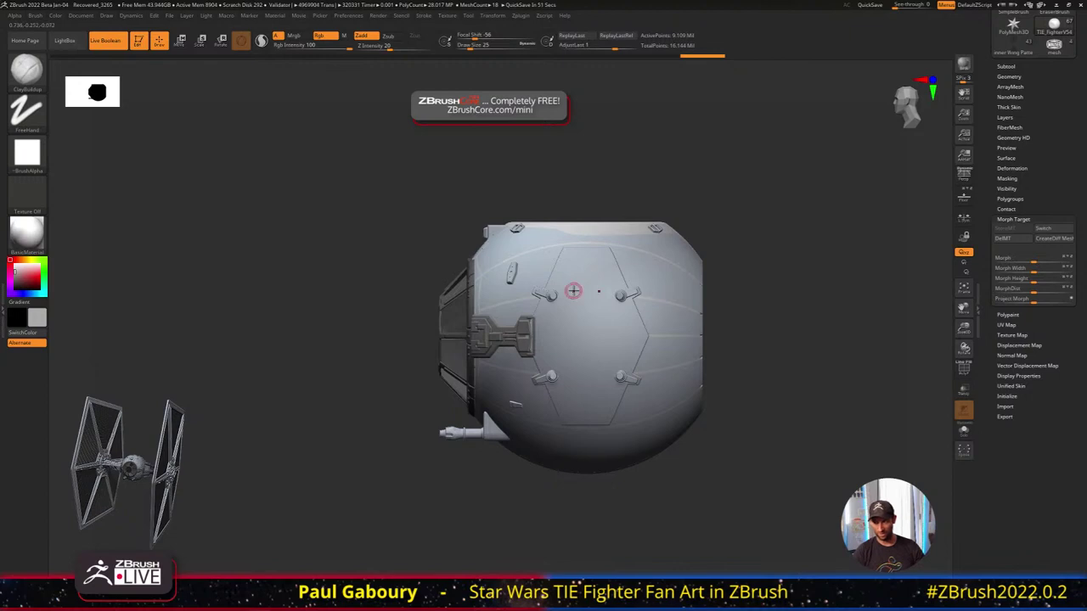
right_drag(575, 291, 645, 321)
mouse_move(519, 304)
alt+right_down()
mouse_move(547, 282)
mouse_move(519, 287)
alt+right_up()
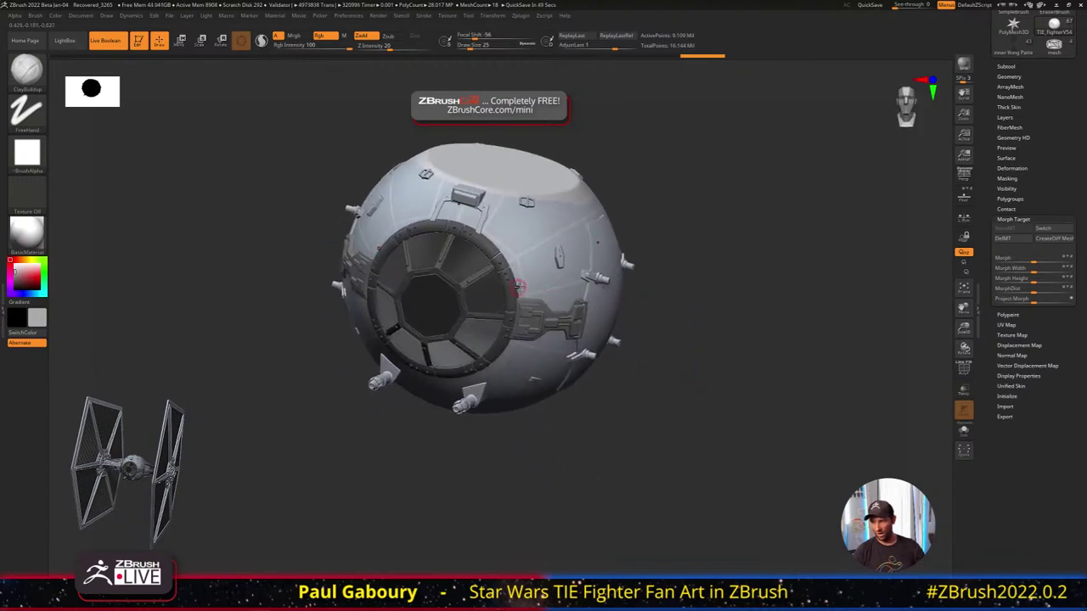
click(494, 15)
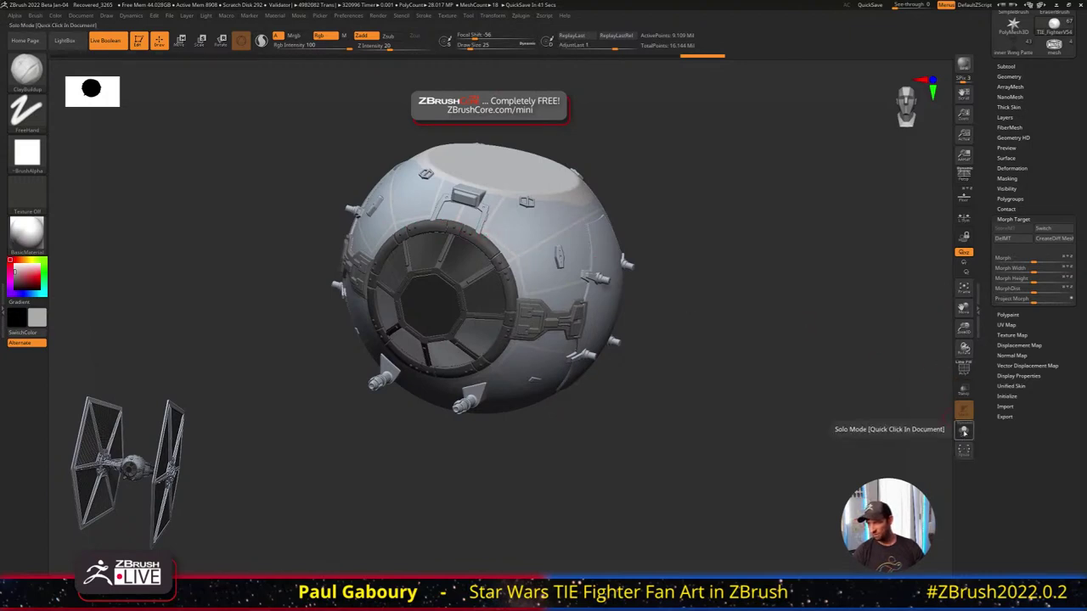
Isolate the sphere in front view and choose the Chisel brush with its set of brush tips
click(964, 431)
drag(672, 376, 545, 271)
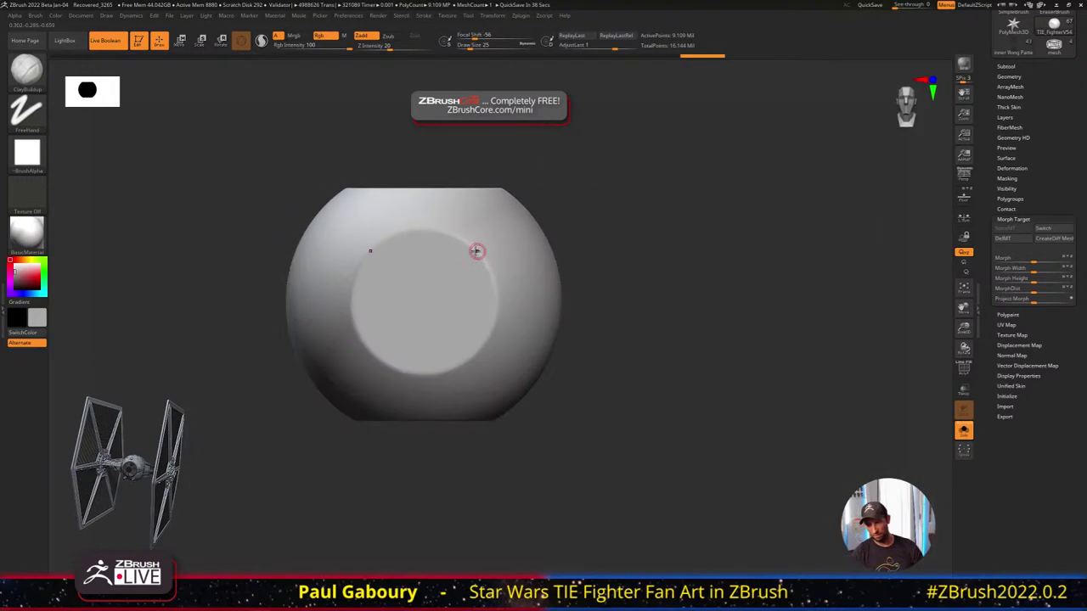
key(n)
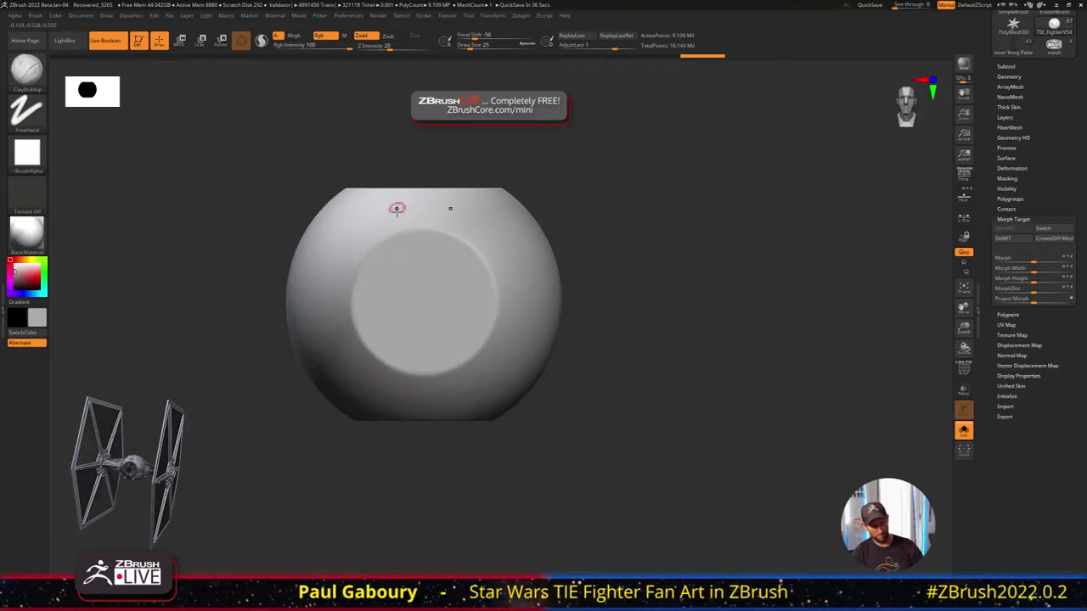
key(b)
key(c)
click(170, 266)
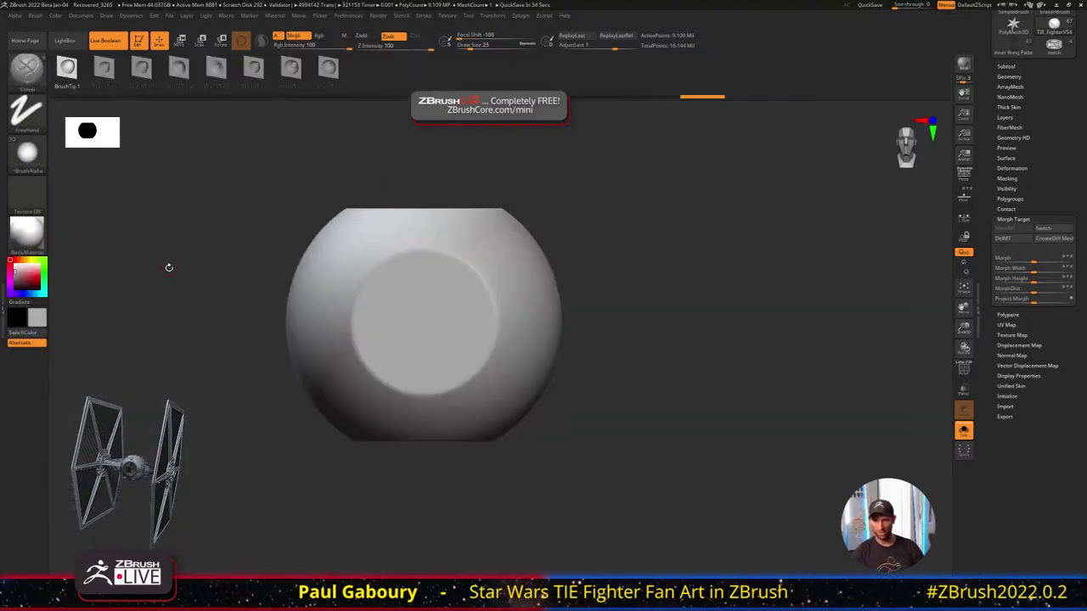
Try angled grooves running outward from the sphere's round front face with BrushTip 1 and BrushTip 7, undoing each
right_drag(518, 262, 488, 281)
ctrl+right_drag(487, 280, 502, 281)
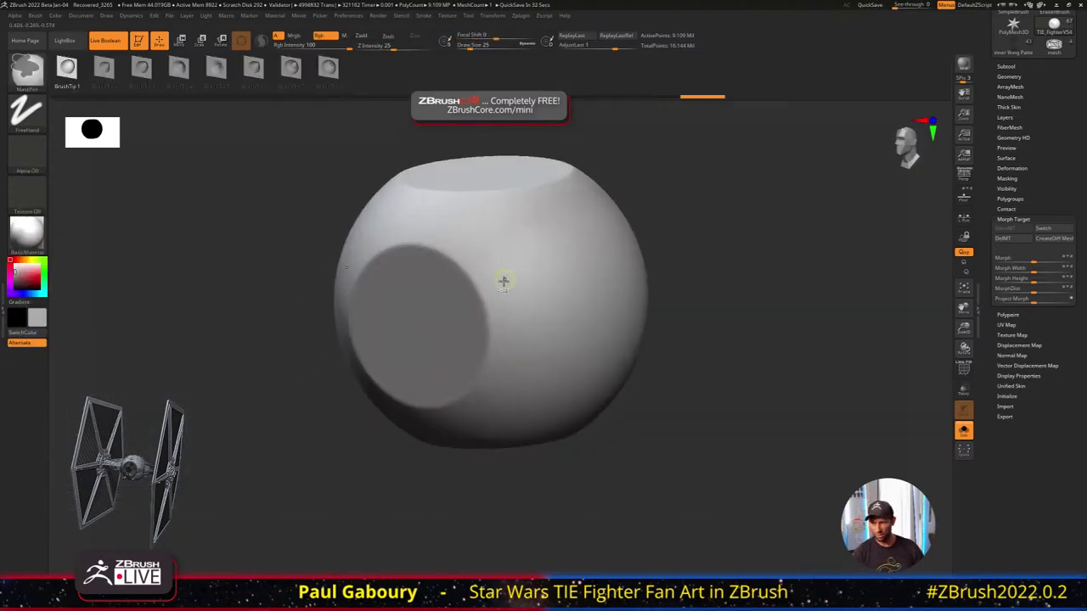
drag(484, 295, 607, 219)
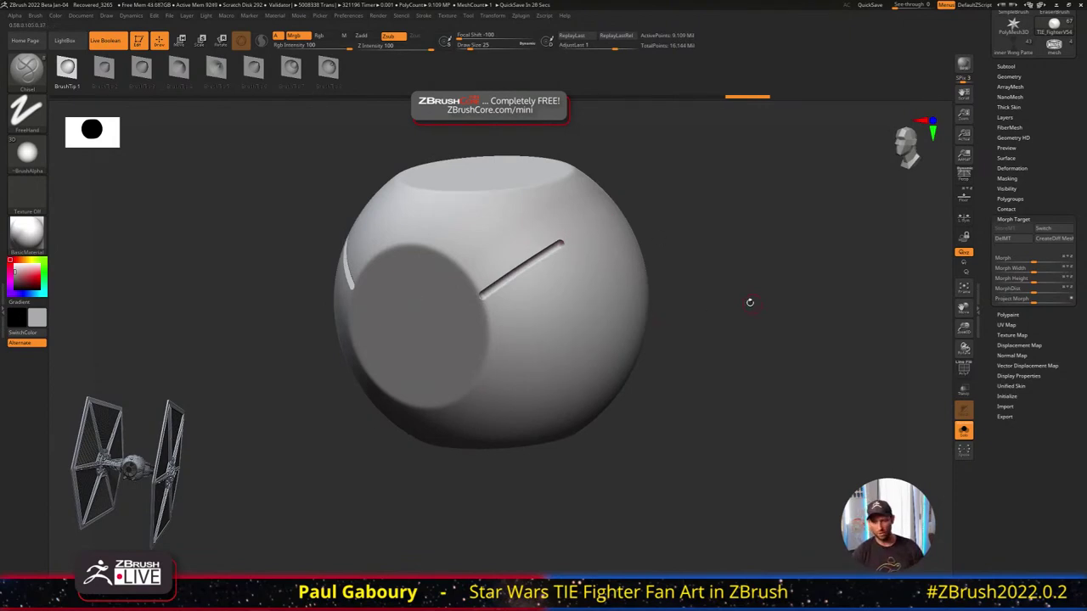
key(ctrl+z)
click(291, 68)
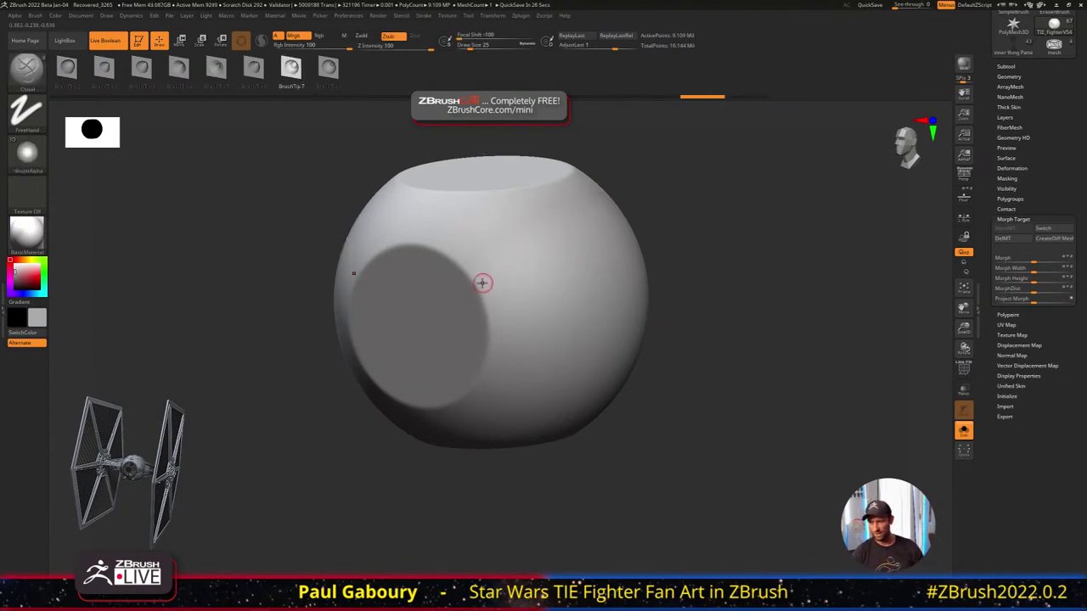
drag(481, 283, 611, 231)
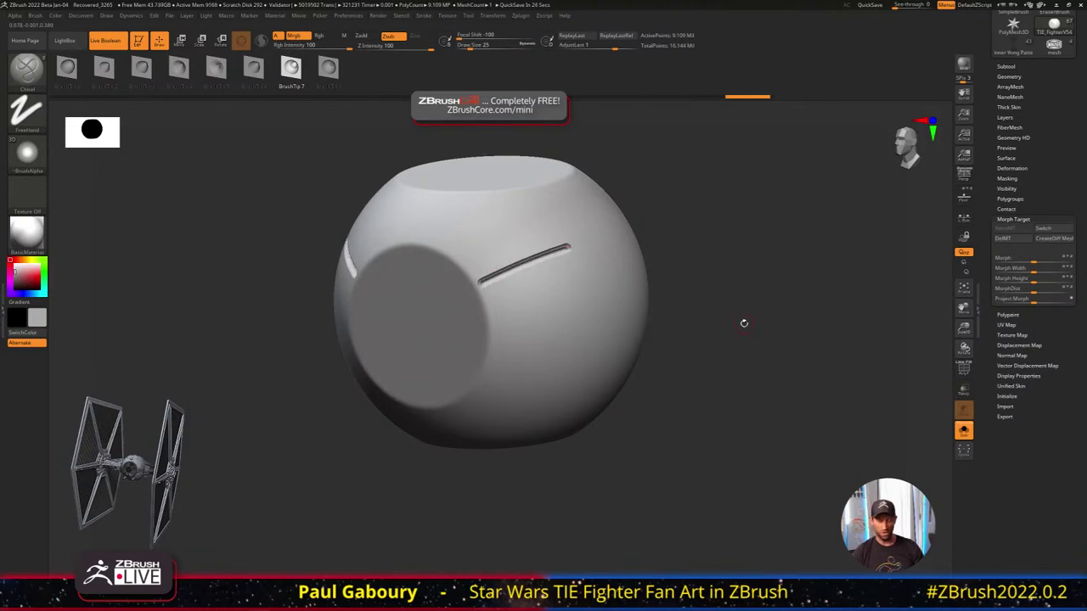
key(ctrl+z)
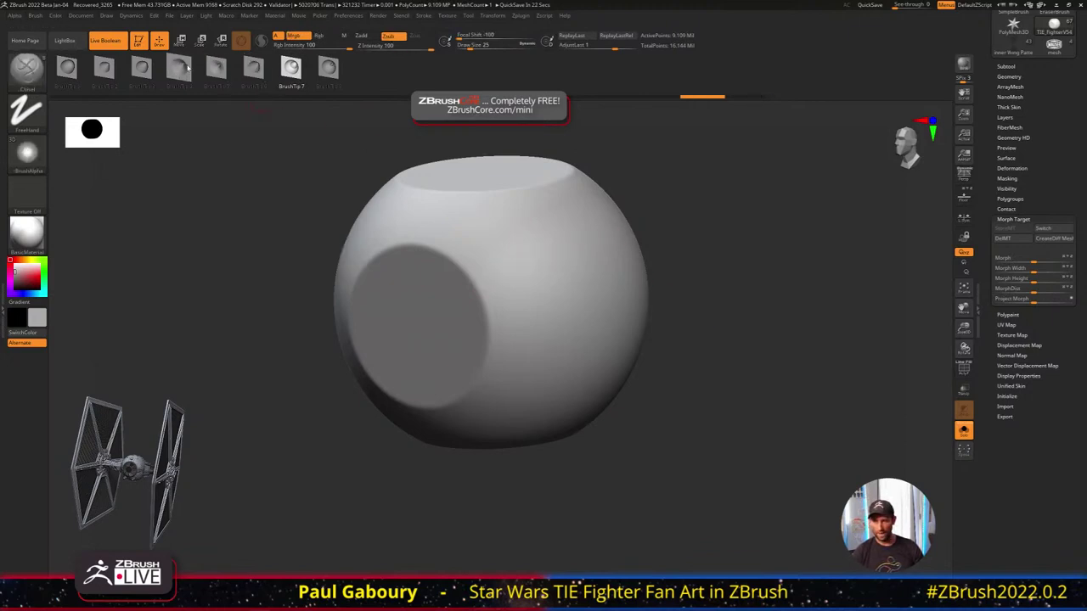
Try a one-sided groove from the front face toward the sphere's side with BrushTip 4, inspect it and undo it
click(178, 68)
drag(461, 287, 577, 249)
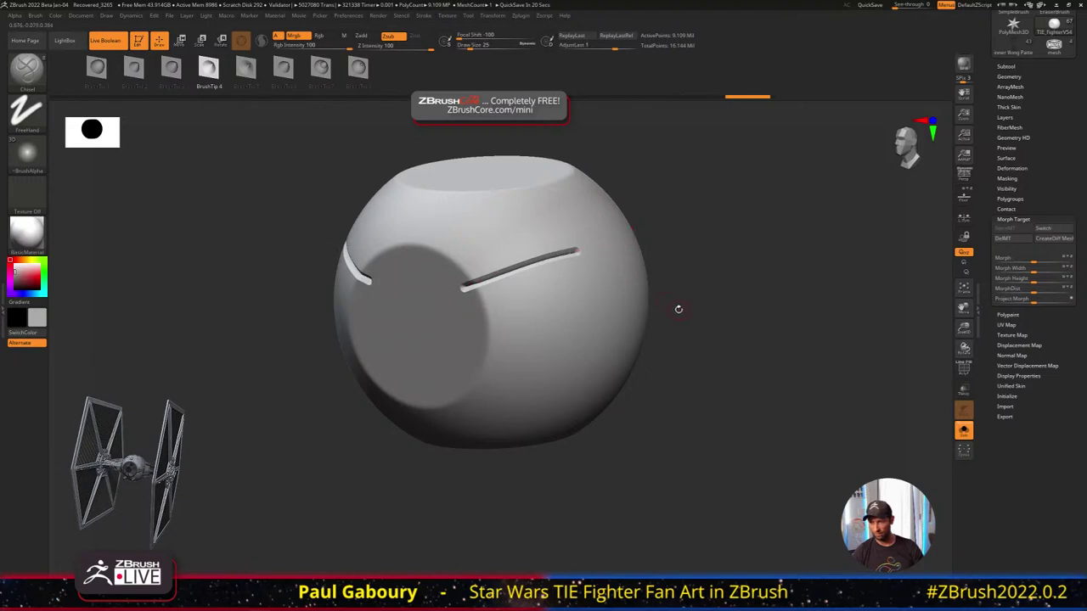
right_drag(571, 292, 498, 280)
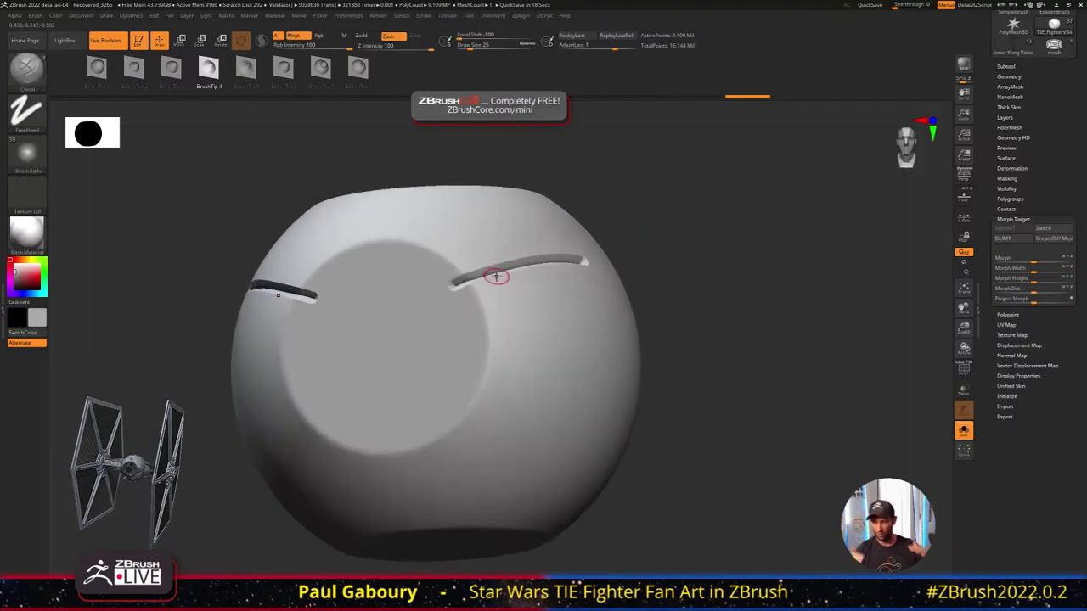
key(ctrl+z)
Try mirrored grooves outward from the sphere's round front face with BrushTip 3 and BrushTip 1 at draw size 25, undoing each
click(171, 68)
drag(468, 294, 594, 295)
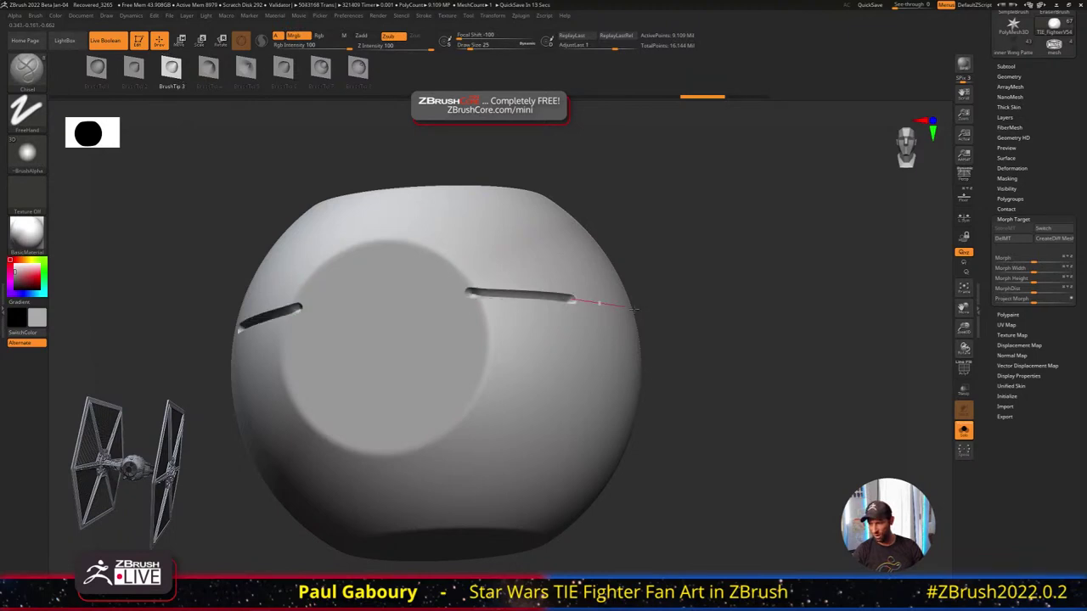
right_drag(595, 294, 604, 301)
key(ctrl+z)
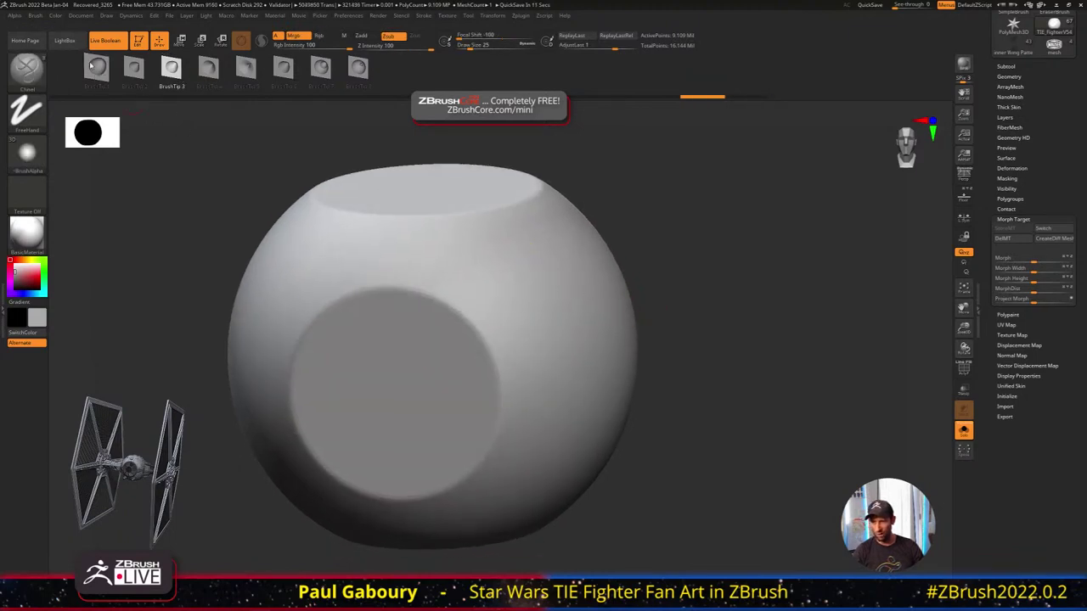
click(97, 68)
drag(476, 320, 522, 272)
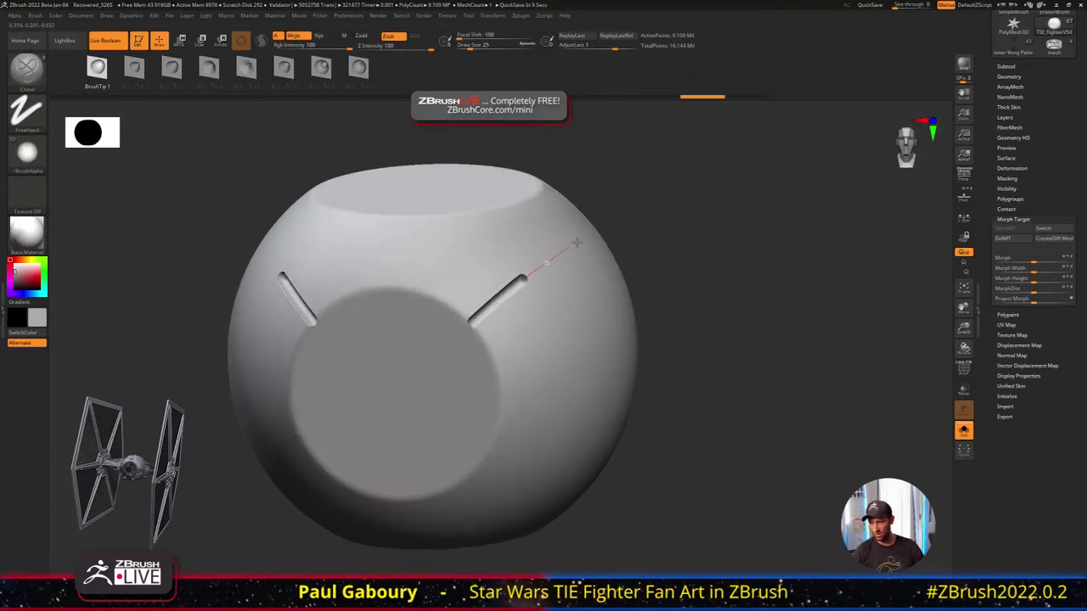
mouse_move(464, 226)
right_down()
mouse_move(574, 255)
mouse_move(468, 239)
right_up()
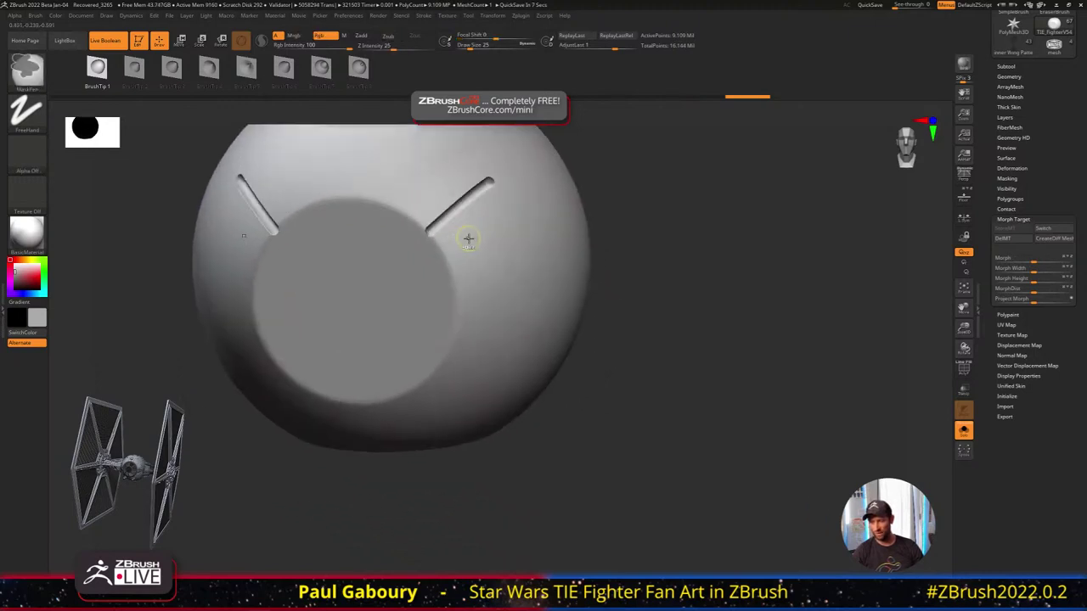
key(ctrl+z)
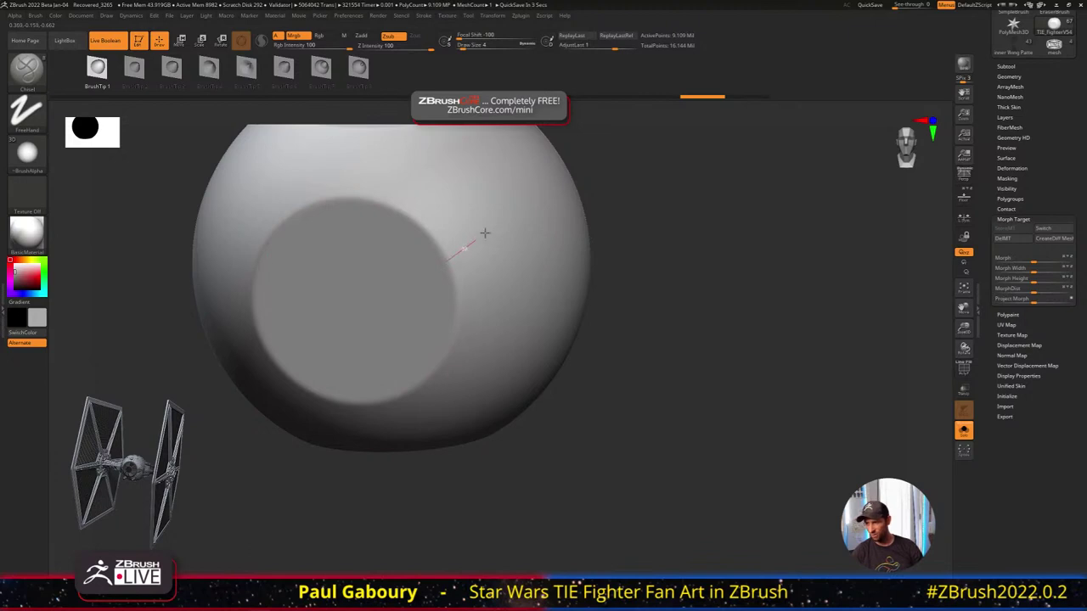
Try thinner BrushTip 1 grooves outward from the front face at draw sizes 4 and 8, aborting the auto-save and undoing each groove
drag(484, 233, 539, 201)
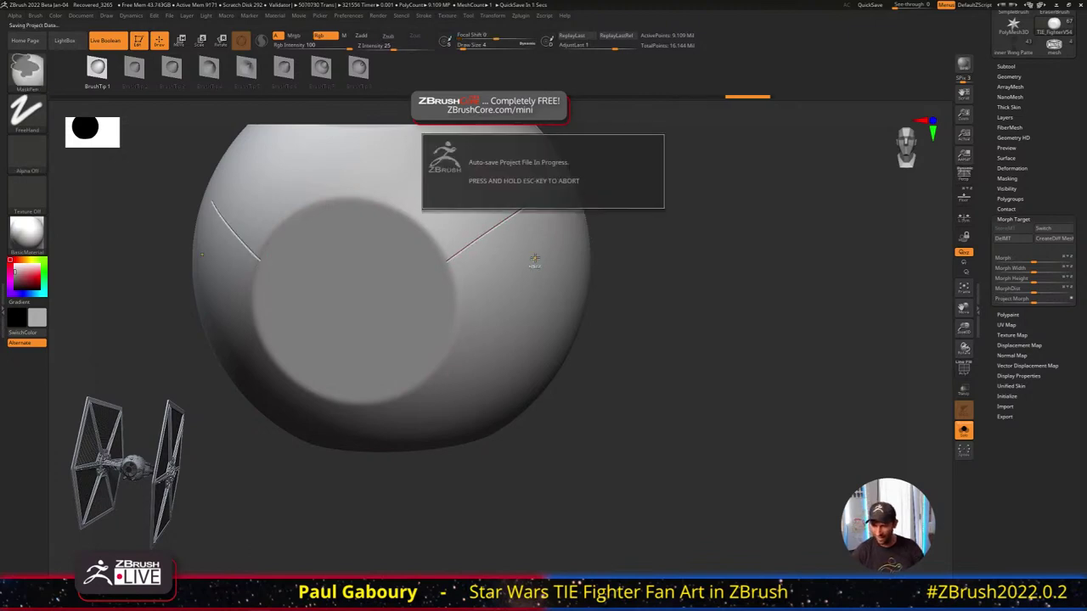
key(Escape)
key(ctrl+z)
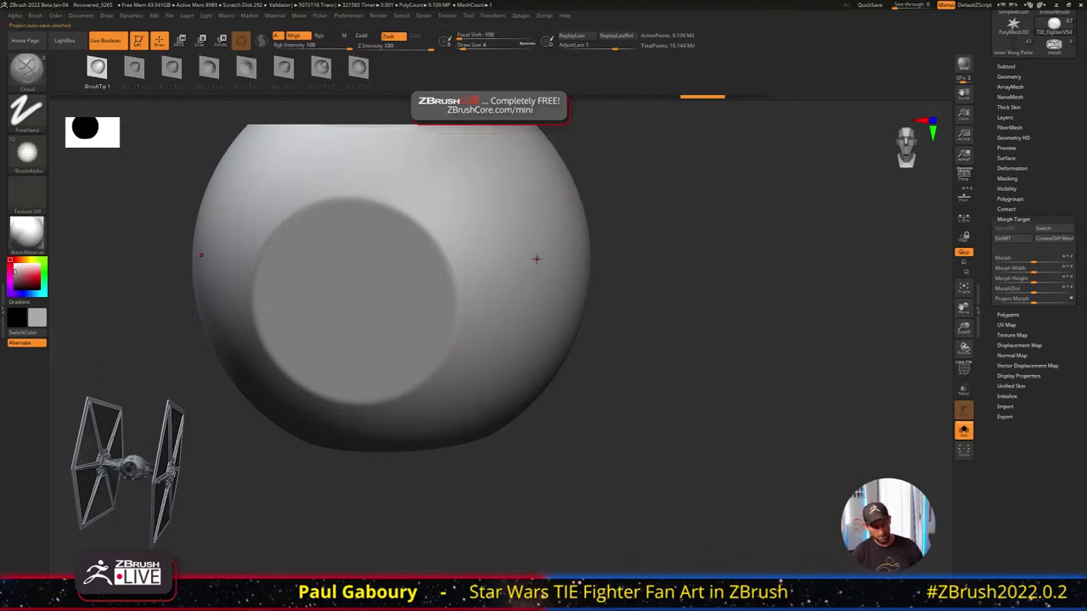
key(s)
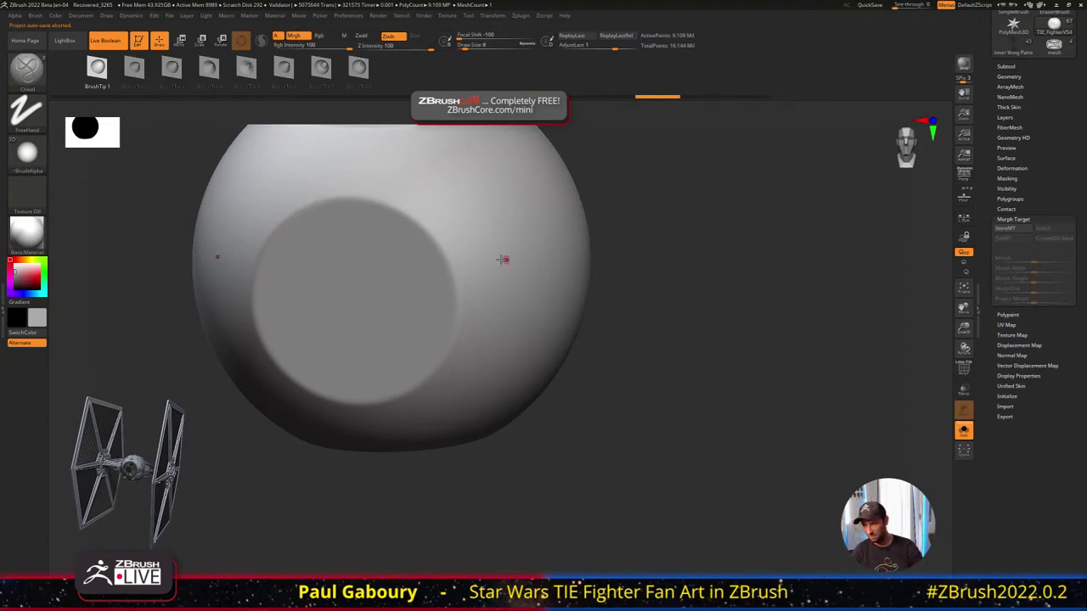
drag(450, 264, 524, 214)
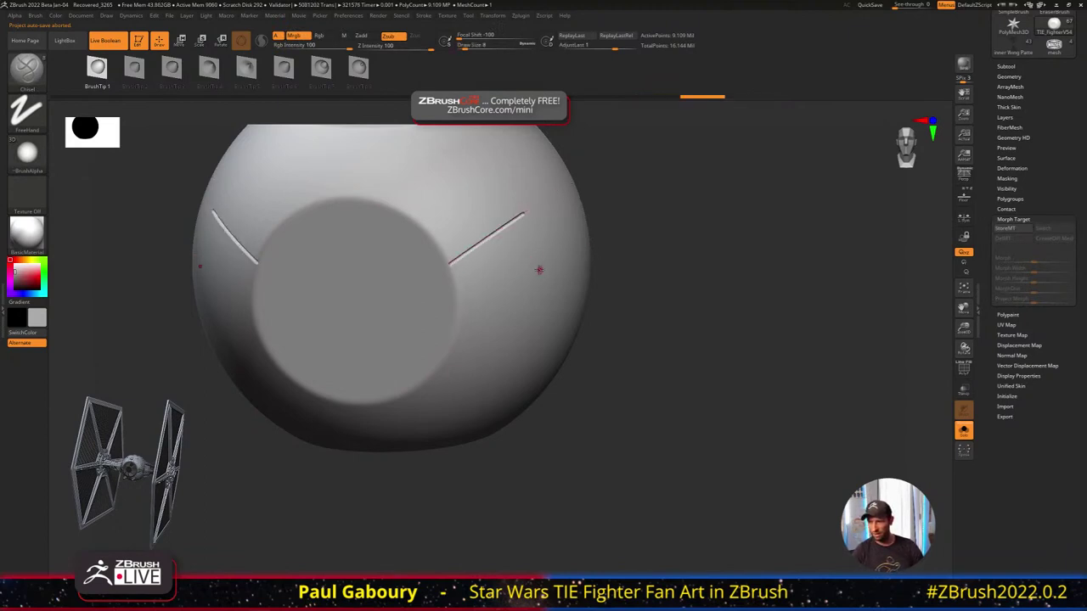
right_drag(538, 270, 534, 255)
key(ctrl+z)
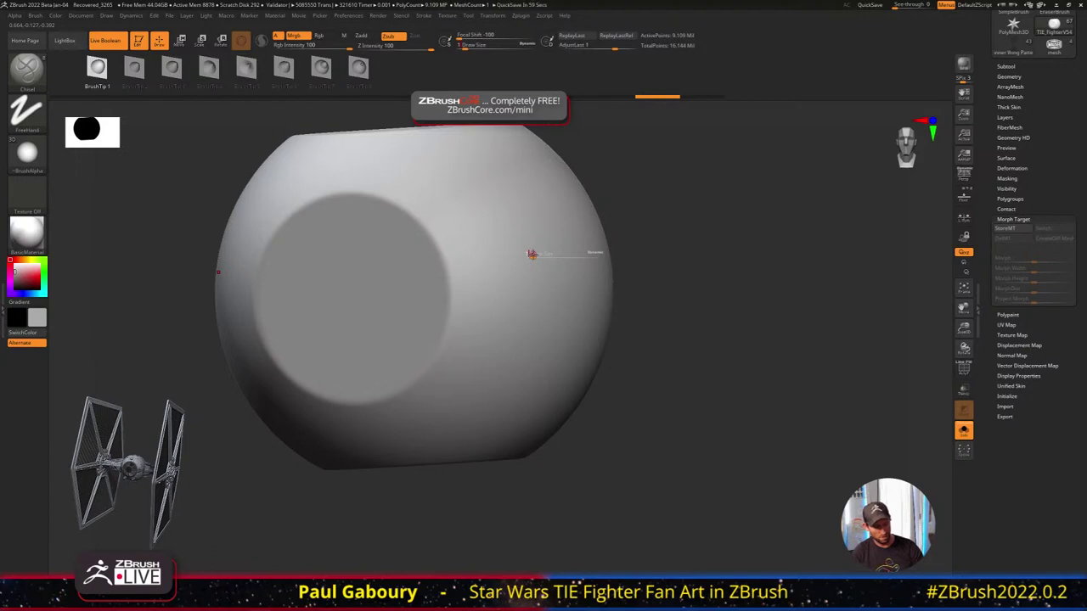
Try a mirrored groove outward from the front face at draw size 14, inspect it in front view and undo it
drag(445, 262, 543, 212)
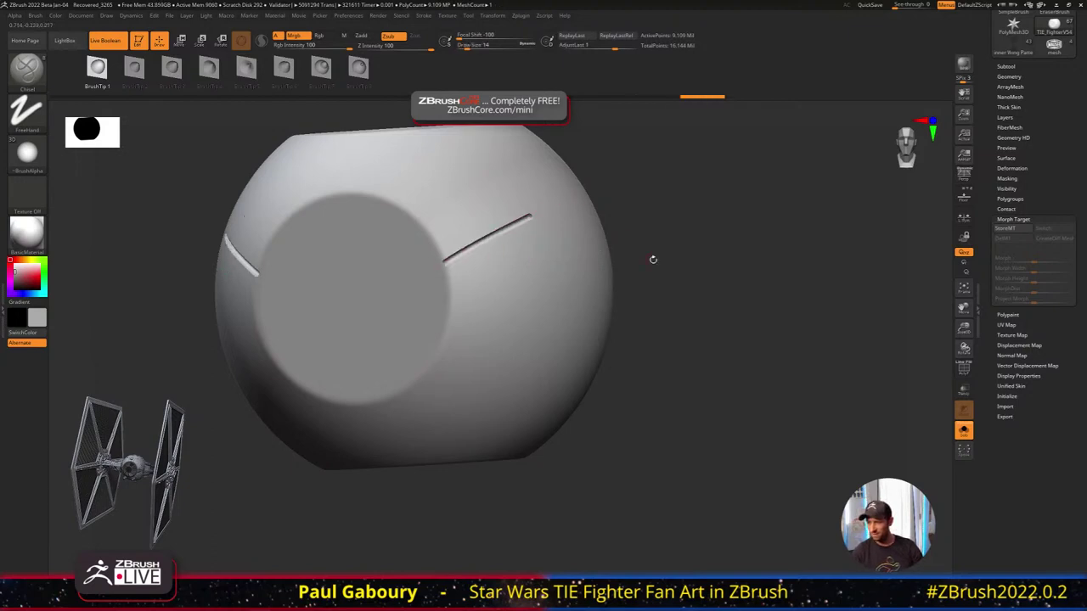
mouse_move(650, 258)
ctrl+right_down()
mouse_move(588, 225)
mouse_move(544, 260)
mouse_move(546, 228)
mouse_move(604, 240)
ctrl+right_up()
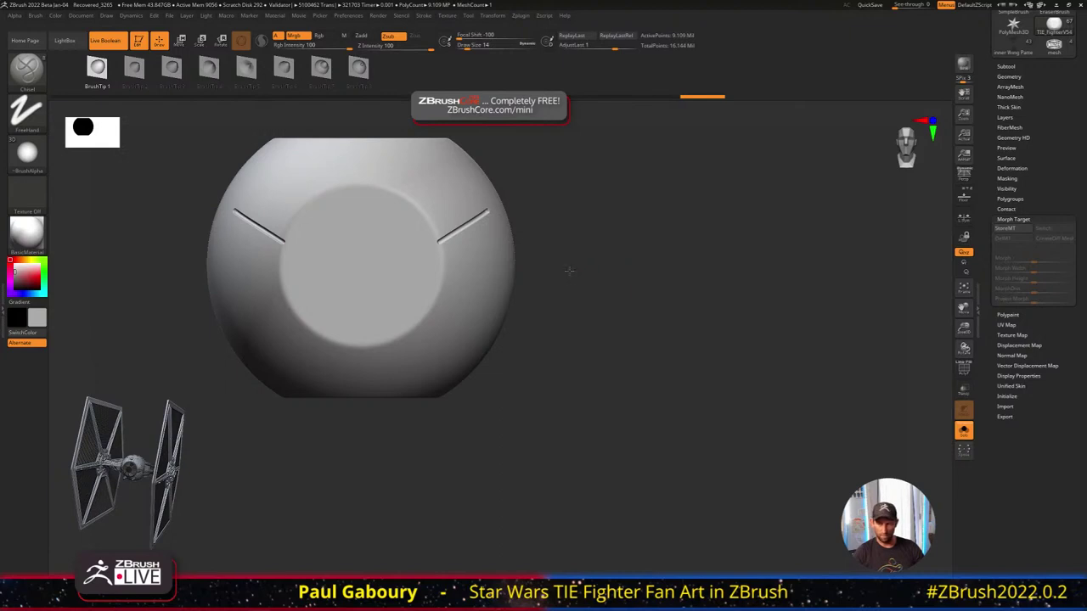
alt+right_drag(569, 271, 653, 288)
mouse_move(531, 265)
ctrl+right_down()
mouse_move(546, 273)
mouse_move(510, 254)
ctrl+right_up()
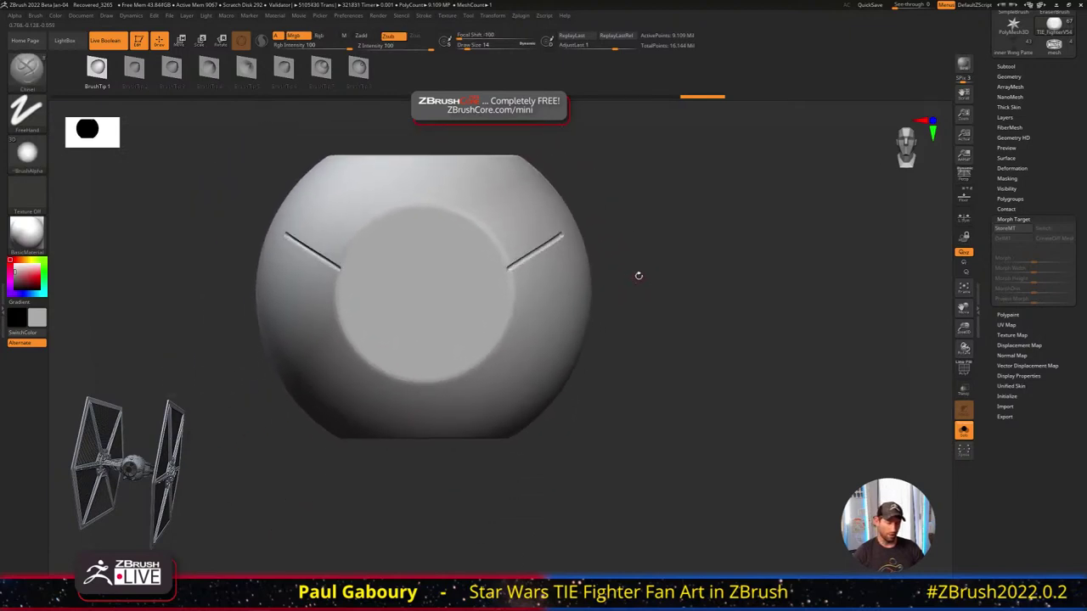
alt+right_drag(639, 275, 657, 279)
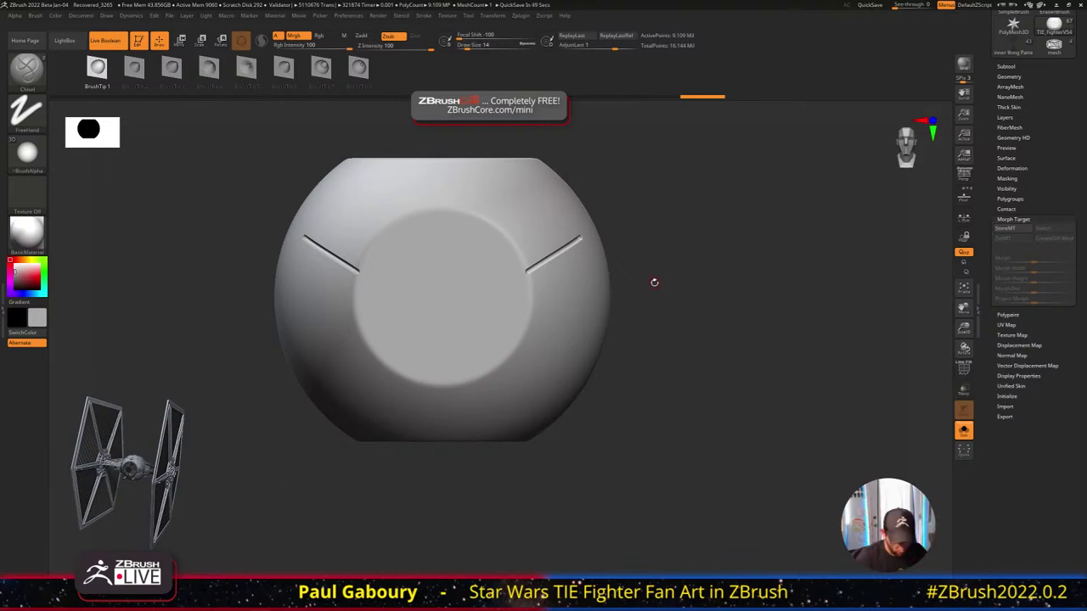
key(ctrl+z)
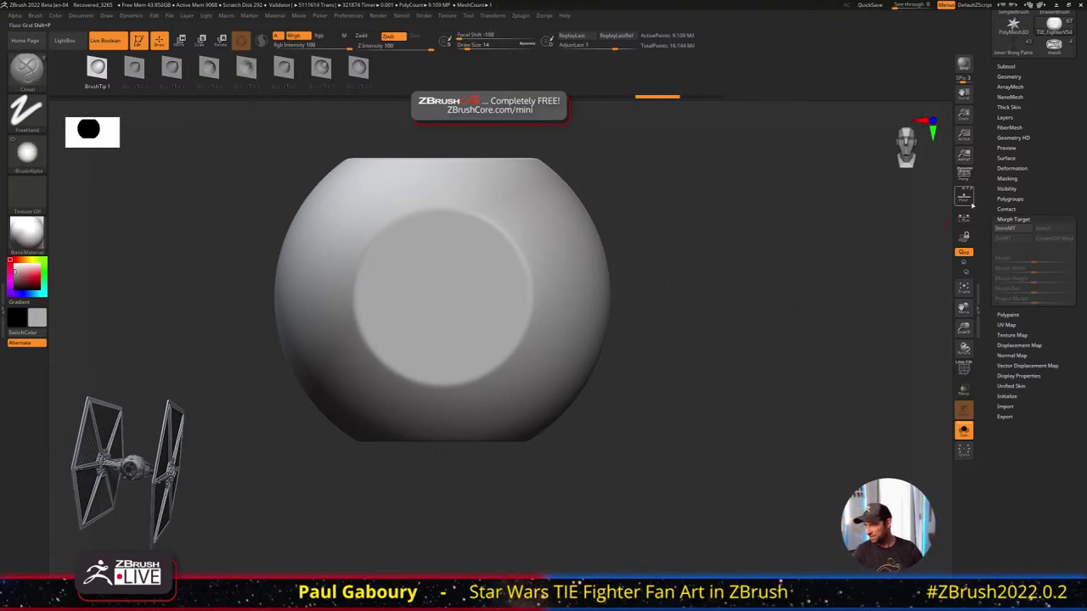
Show the floor grid's TIE Fighter blueprint around the sphere and raise its Edge Enhance Opacity so the reference lines stand out
click(971, 203)
alt+drag(674, 283, 687, 334)
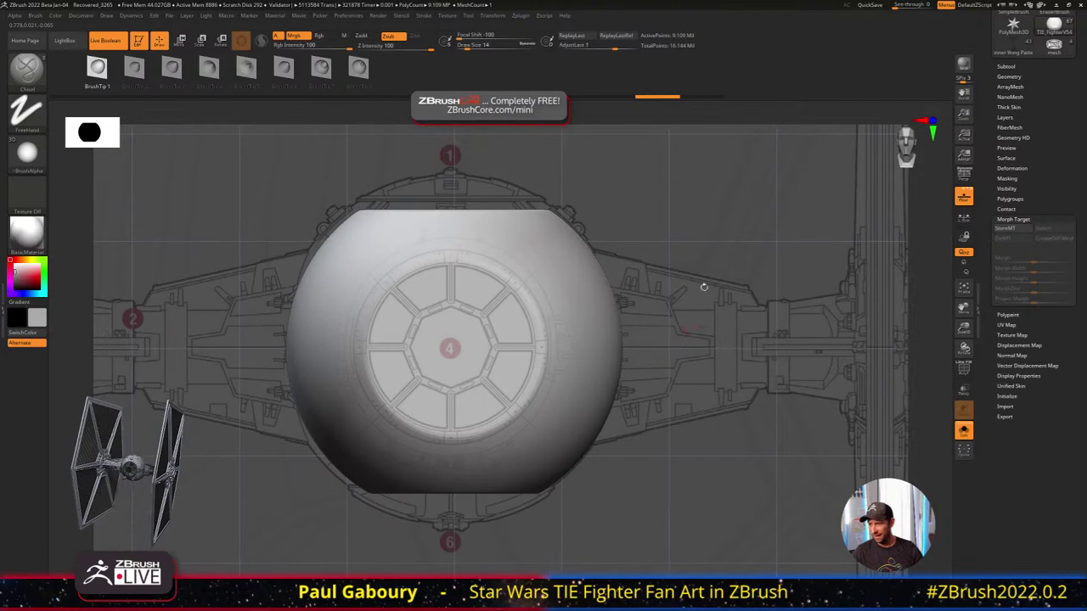
mouse_move(628, 306)
mouse_down()
mouse_move(579, 329)
mouse_move(630, 309)
mouse_up()
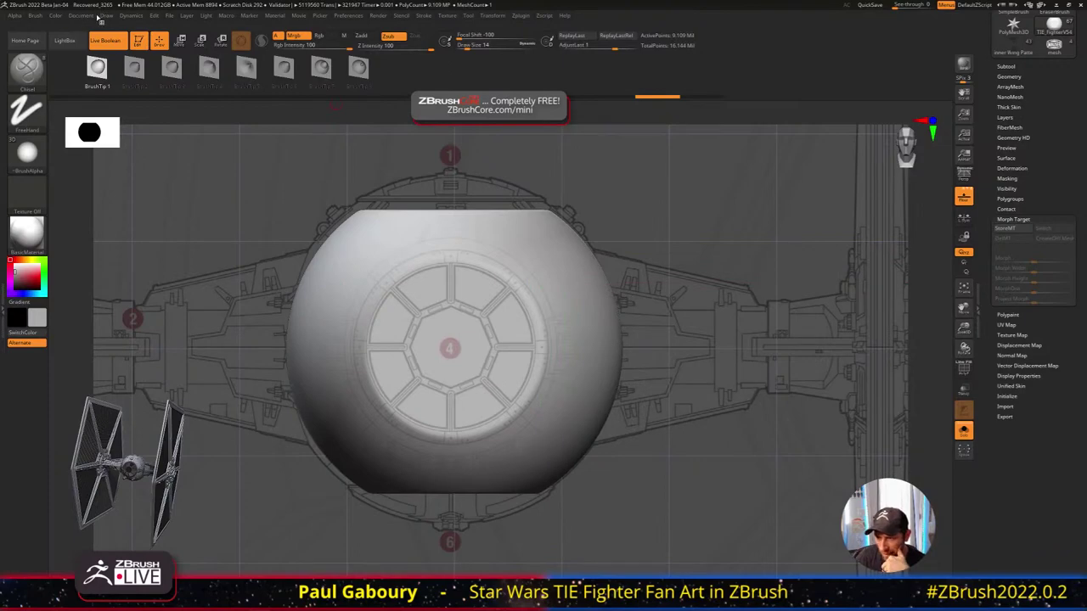
click(104, 15)
scroll(200, 348, down, 1)
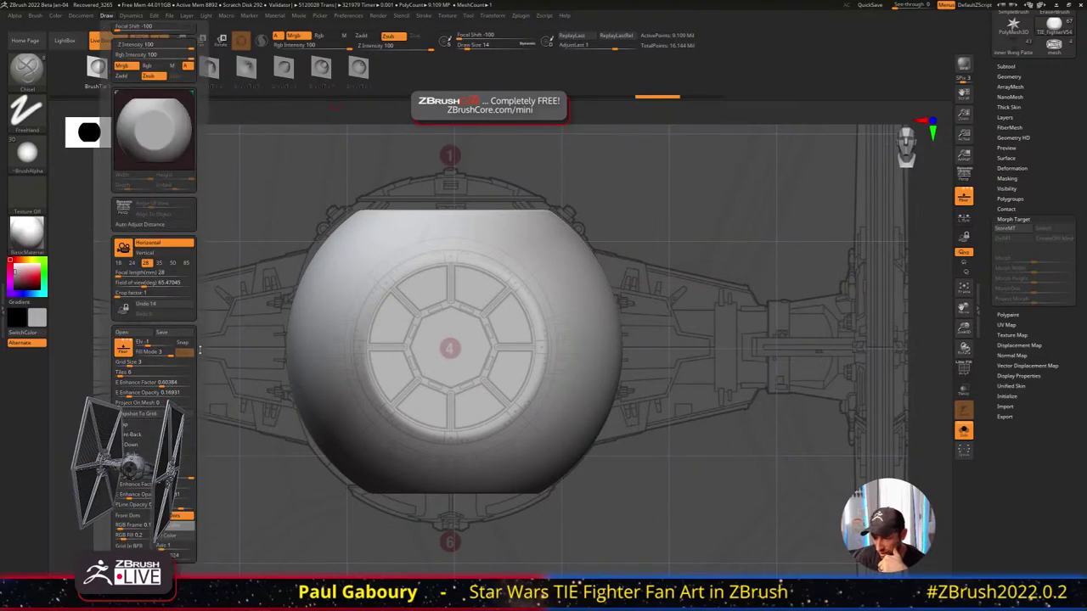
scroll(201, 349, down, 4)
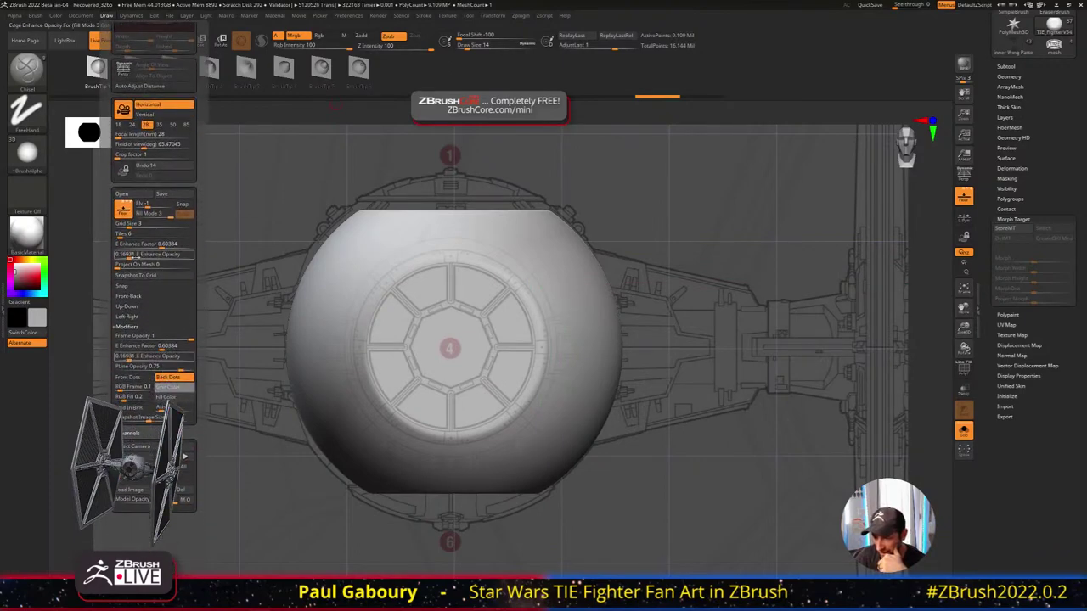
drag(136, 257, 179, 248)
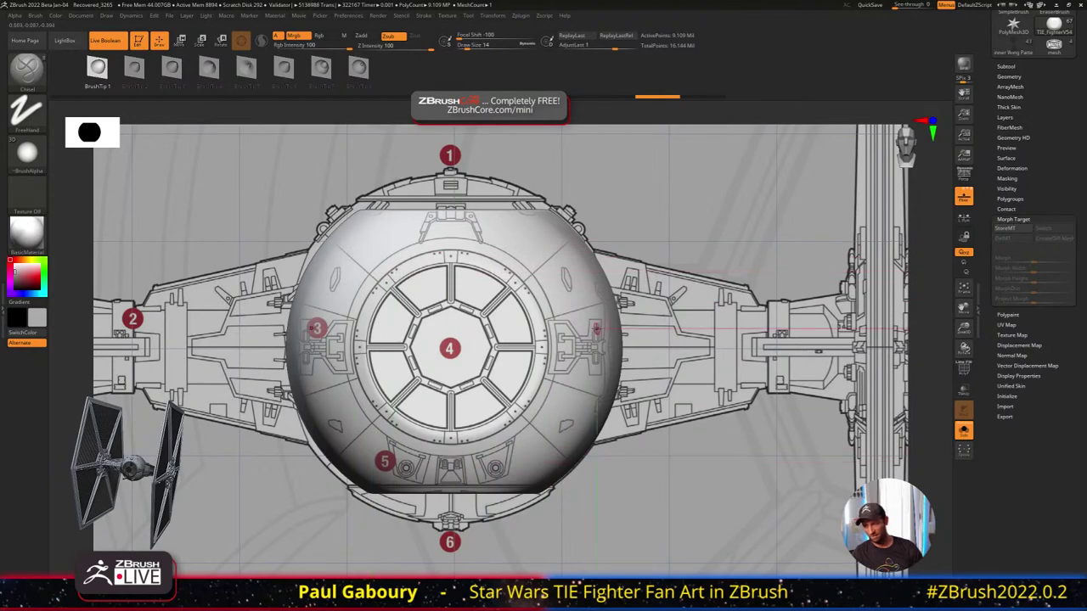
Compare the sphere with the blueprint in front view, then hide the floor grid and check the sphere's polygroups with PolyFrame
drag(636, 335, 528, 343)
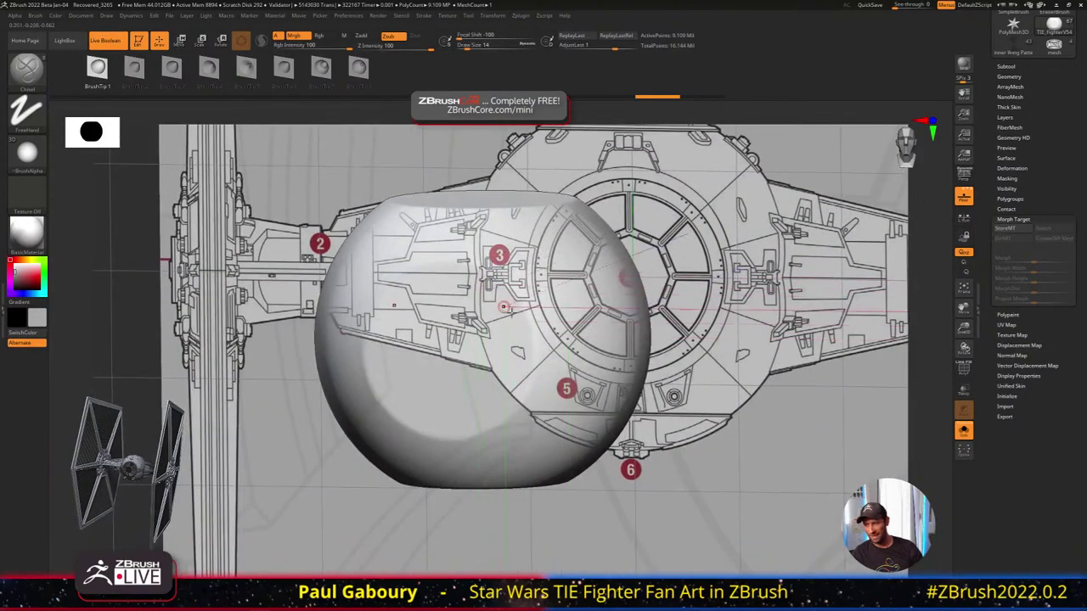
shift+right_drag(508, 306, 536, 300)
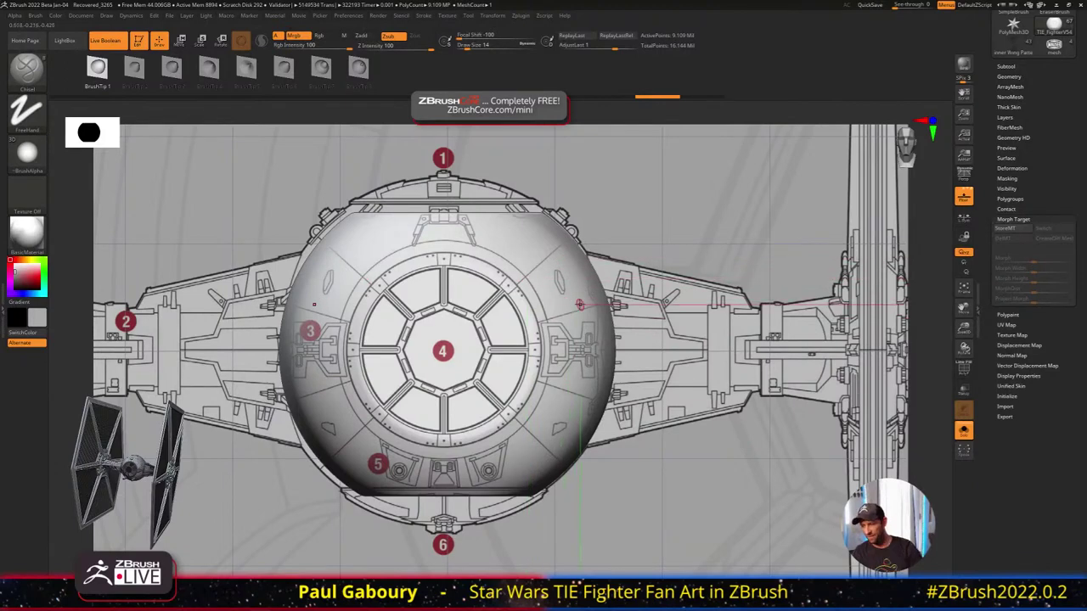
key(shift+f)
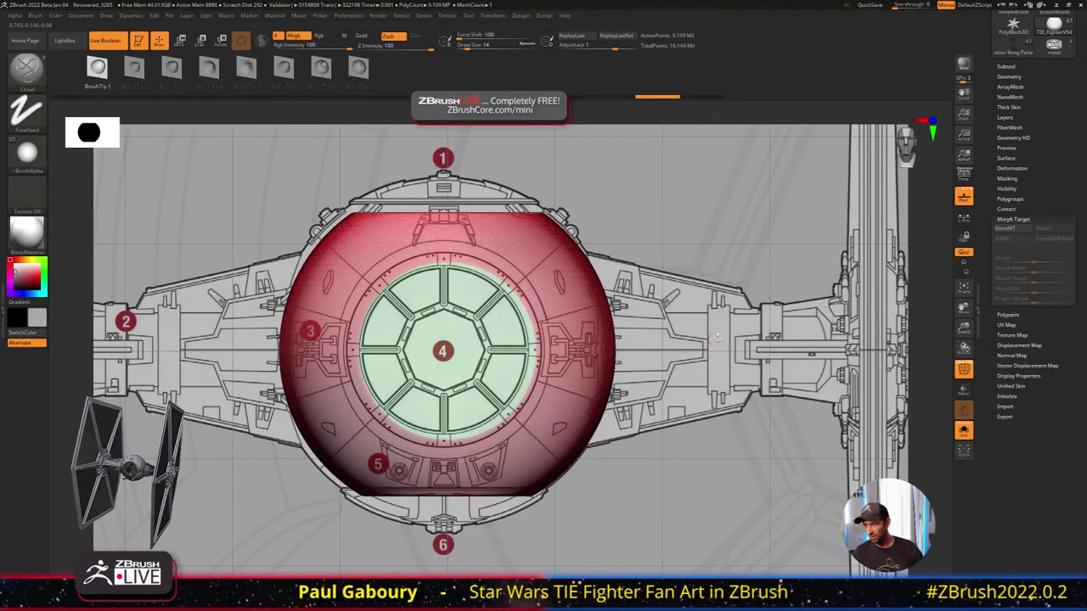
click(964, 197)
drag(775, 302, 712, 370)
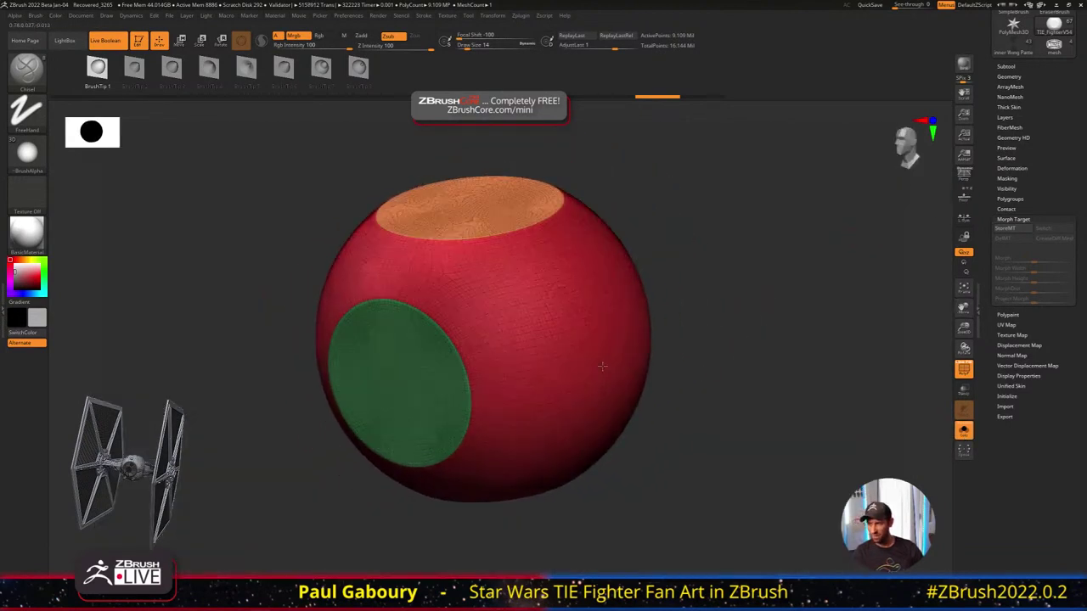
key(shift+f)
Try crossing grooves on the sphere's side before and after storing a morph target, then undo all of them
drag(472, 362, 596, 268)
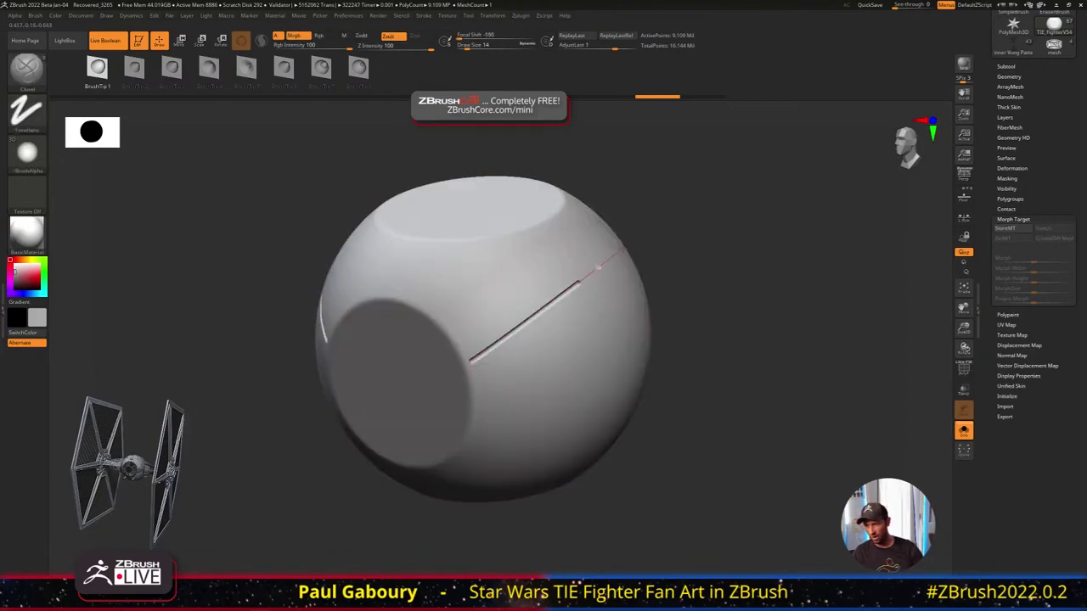
key(ctrl+z)
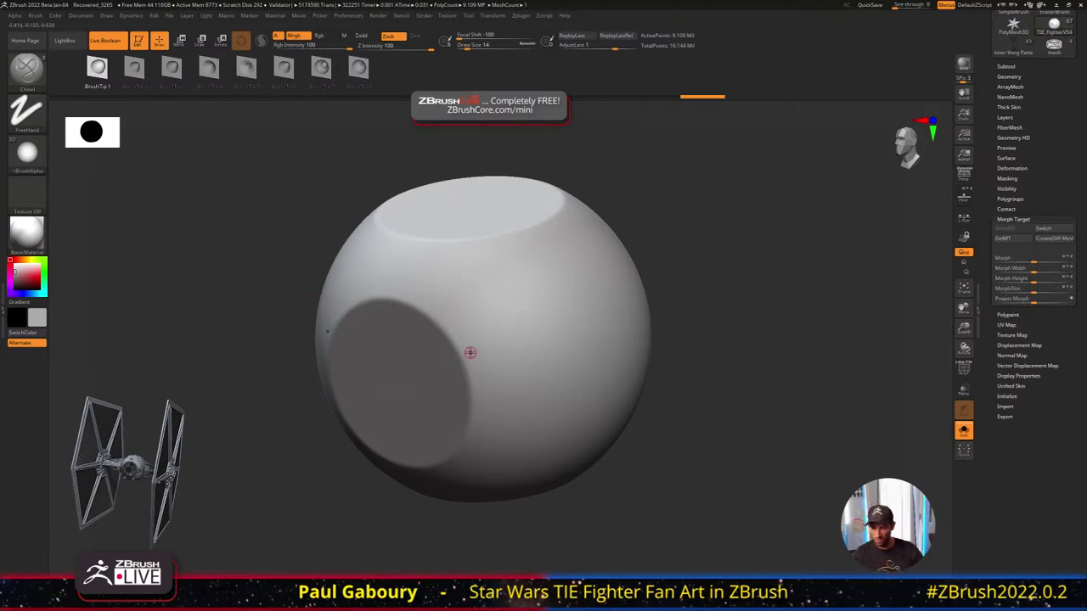
drag(459, 357, 578, 274)
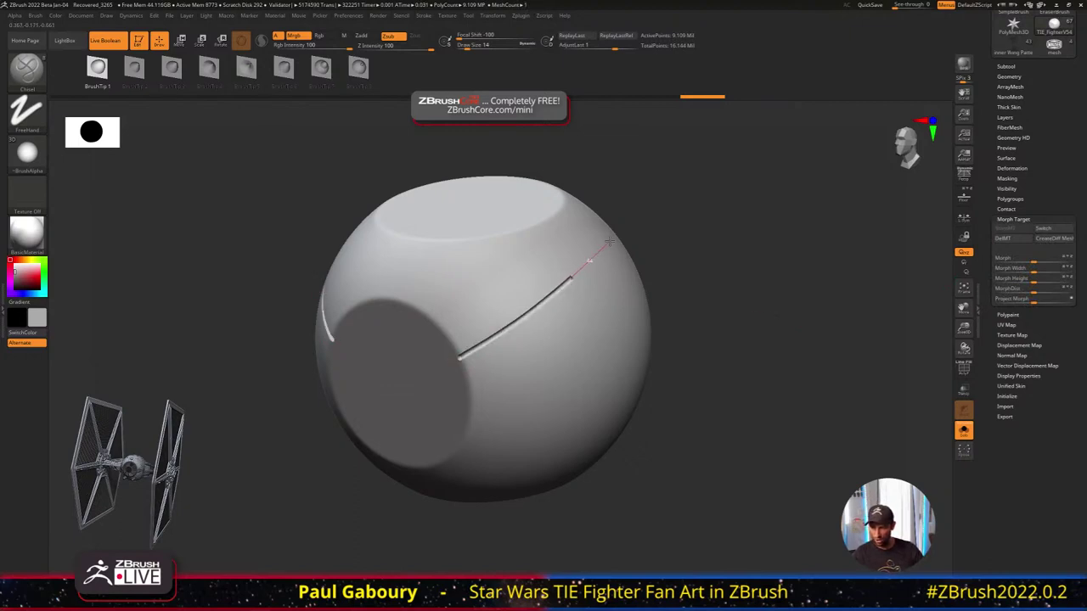
drag(489, 305, 548, 399)
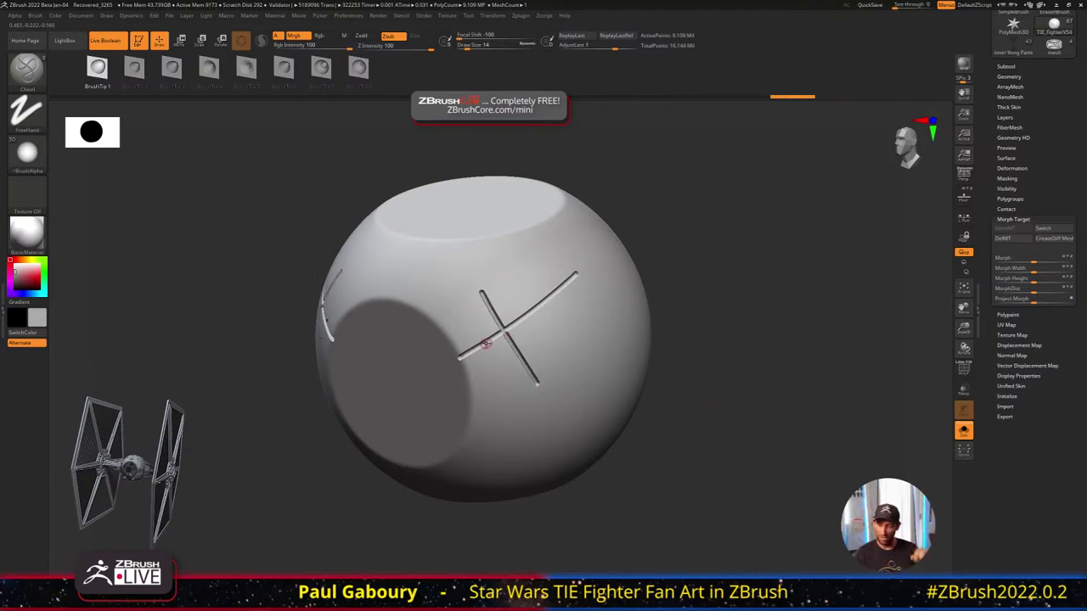
drag(518, 284, 587, 392)
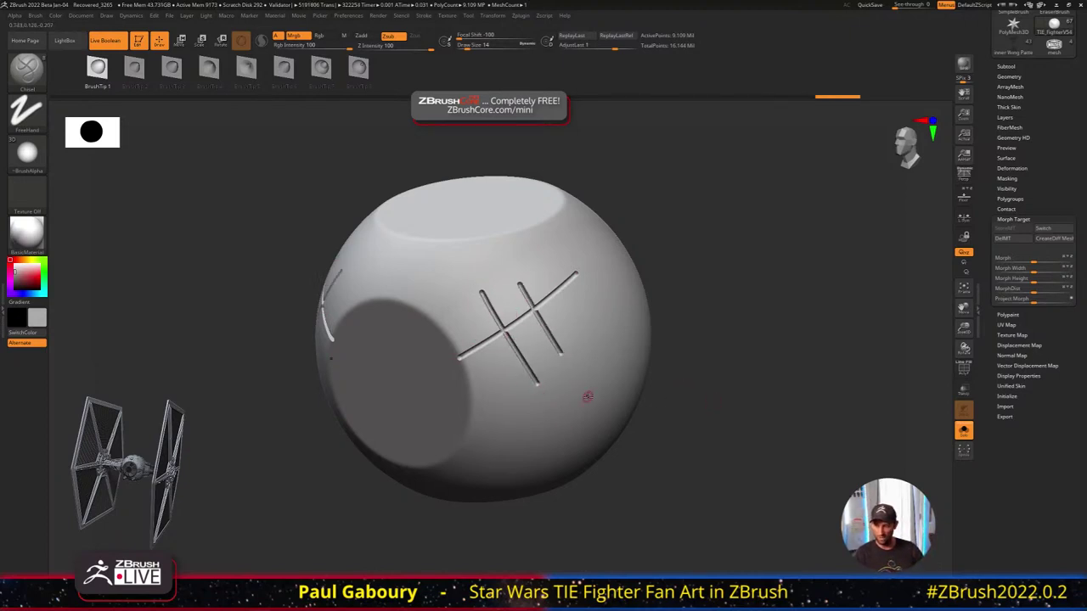
key(ctrl+z)
key(ctrl+z)
key(ctrl+z)
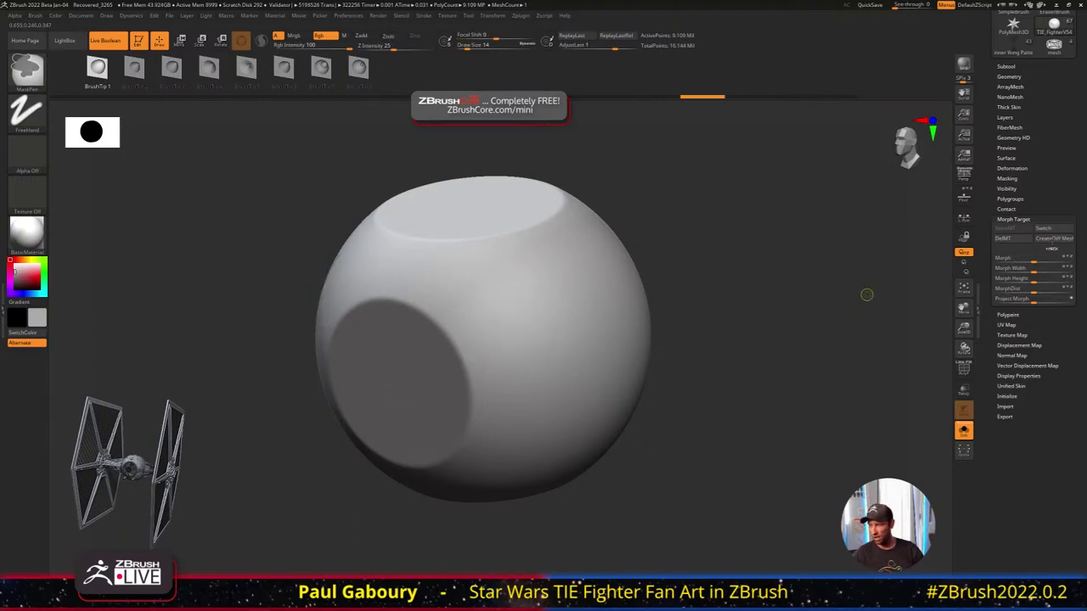
Try two crossing Chisel grooves on the sphere's side without a morph target, inspect their intersection up close and undo both
key(b)
key(c)
key(h)
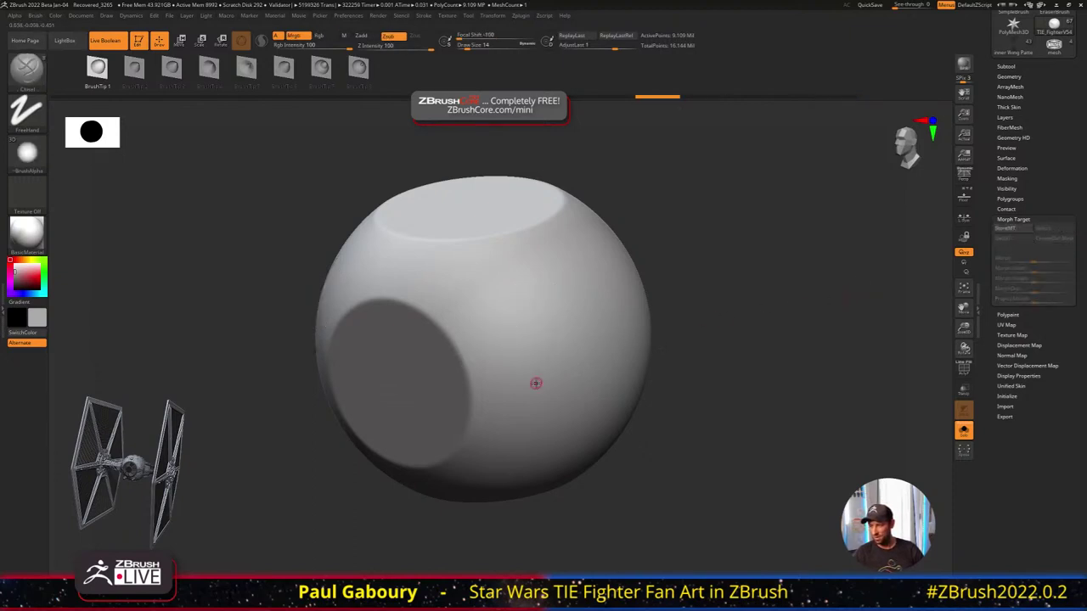
drag(470, 367, 619, 271)
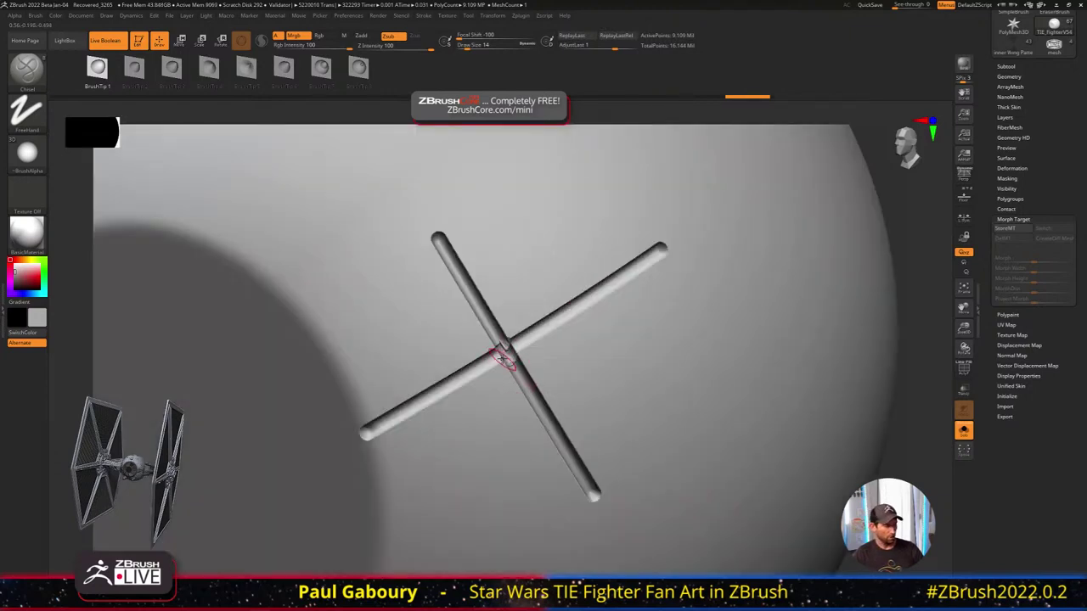
key(ctrl)
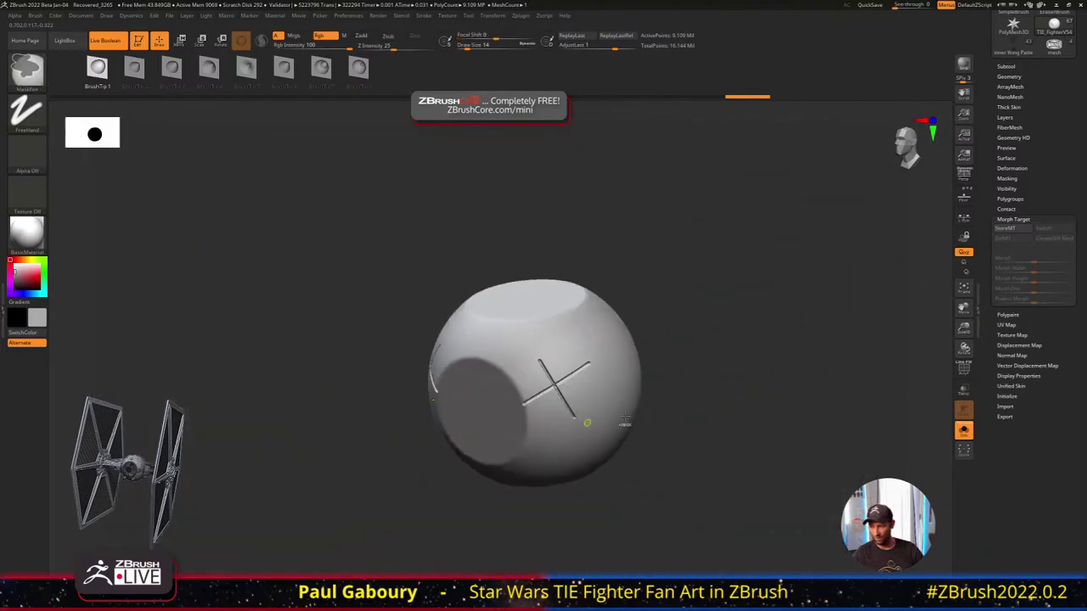
key(ctrl+z)
ctrl+right_drag(584, 393, 590, 402)
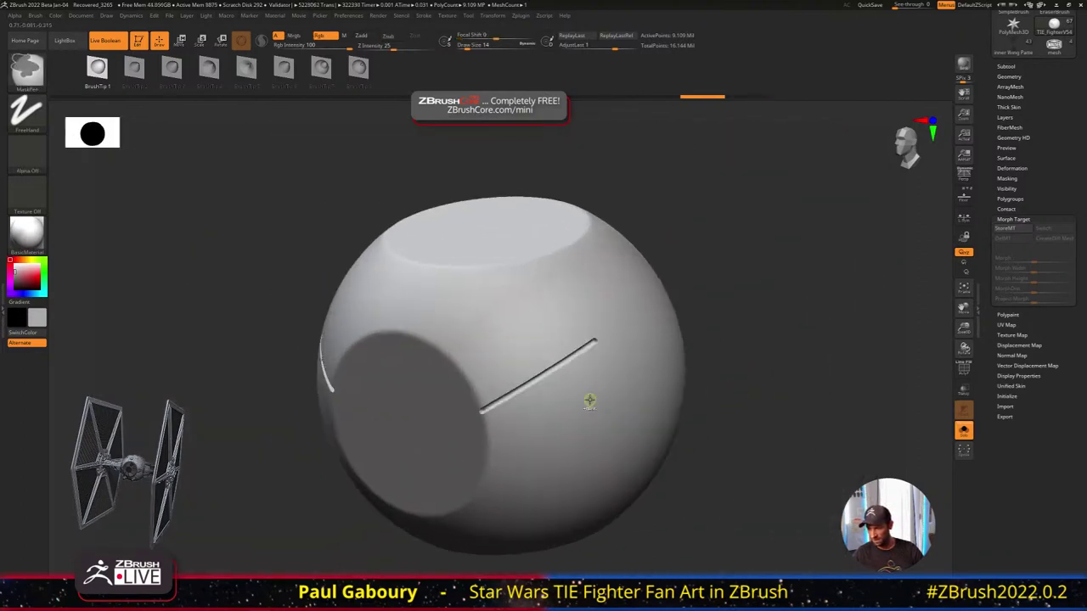
key(ctrl+z)
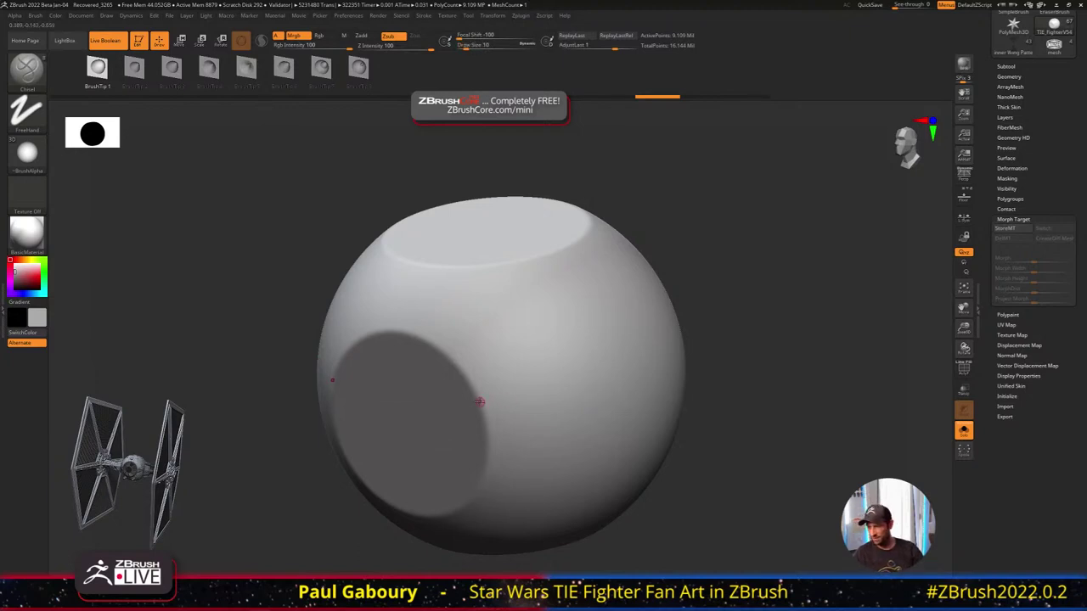
Store a morph target and test two crossing Chisel grooves on the sphere's side, undoing every test stroke
drag(478, 401, 636, 294)
key(ctrl+z)
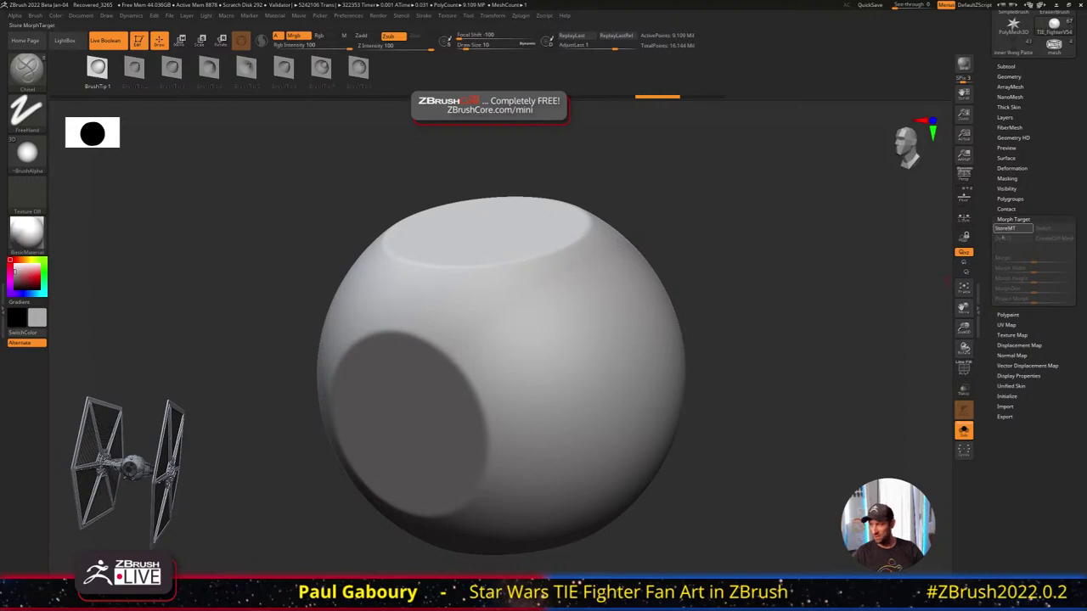
click(1005, 229)
drag(486, 396, 572, 351)
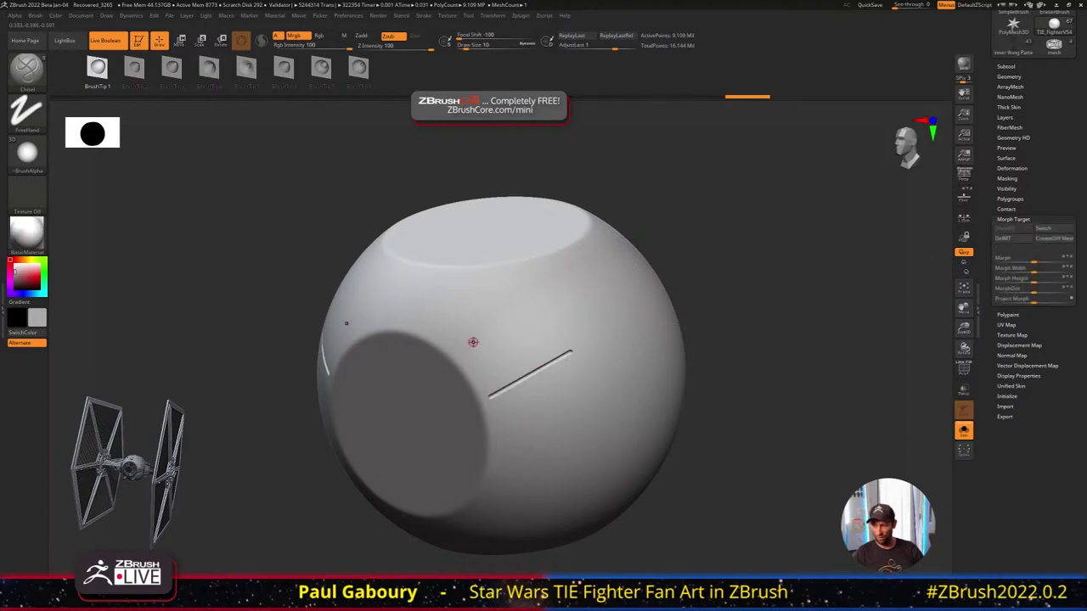
drag(473, 342, 580, 432)
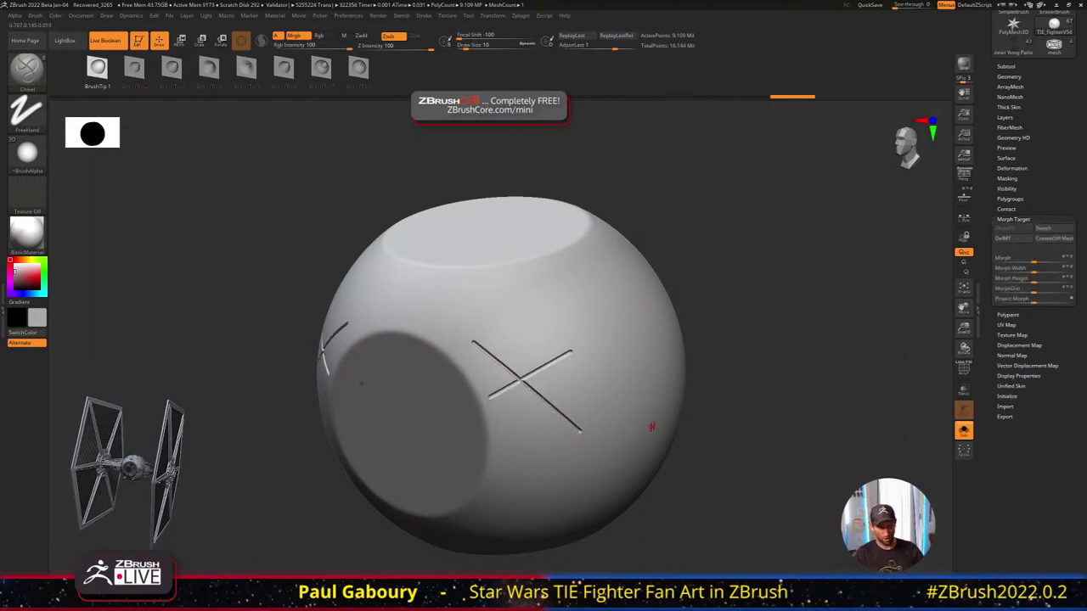
key(ctrl+z)
key(ctrl+z)
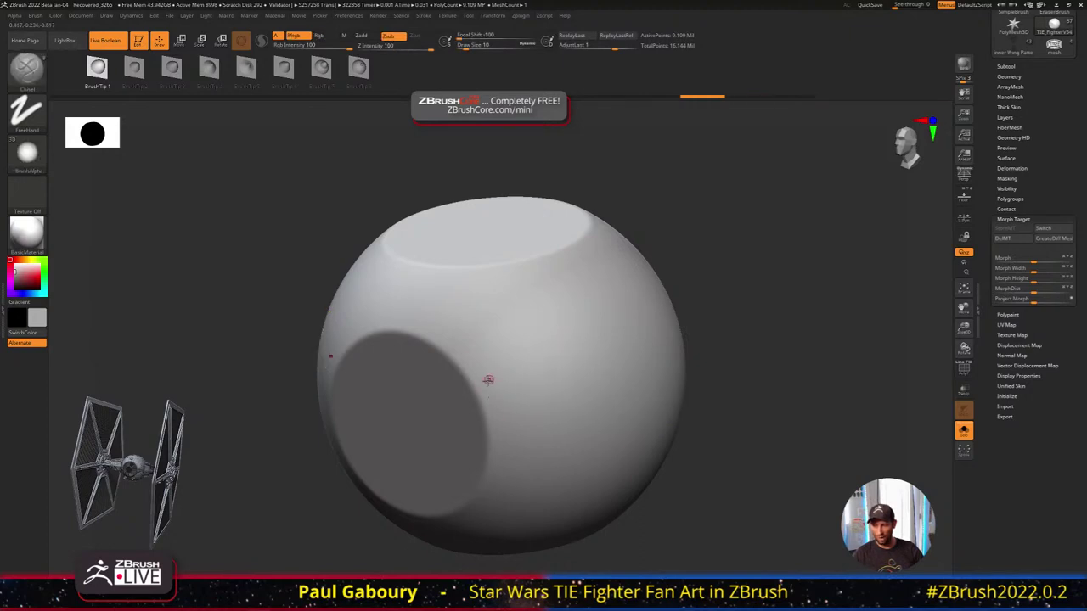
Carve a diagonal test groove from the front circular face across the sphere's side, with a short groove branching upward from it
mouse_move(468, 382)
mouse_down()
mouse_move(570, 328)
mouse_move(640, 267)
mouse_up()
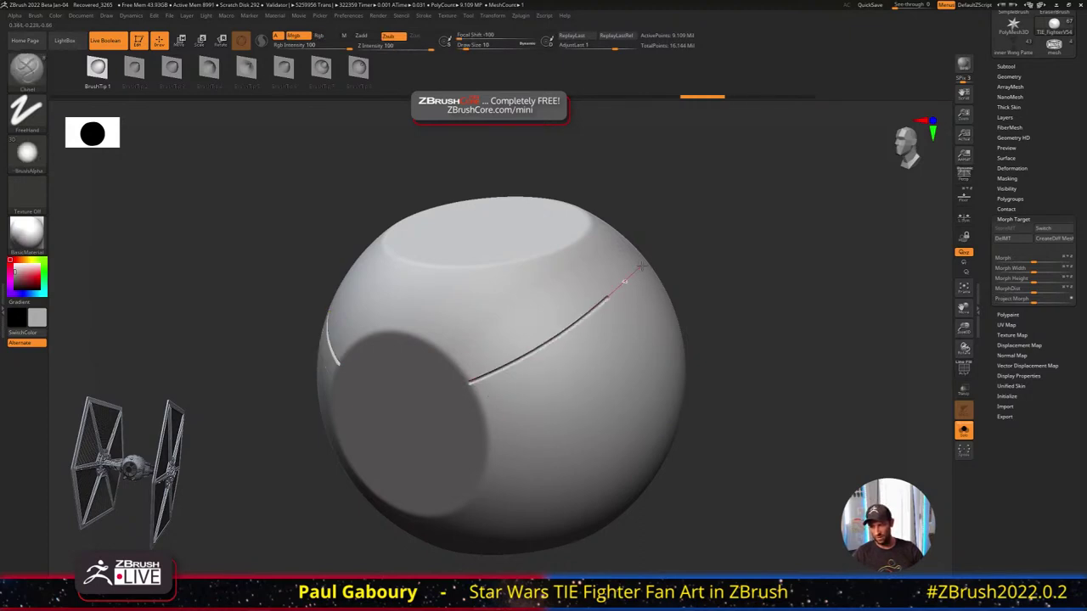
key(ctrl)
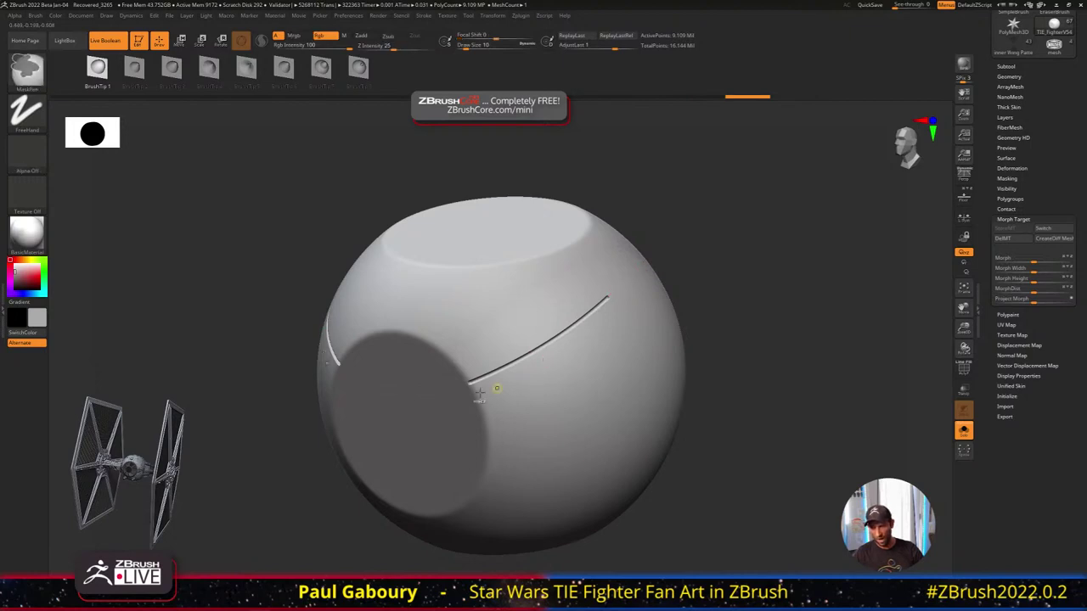
key(ctrl+z)
drag(469, 388, 631, 302)
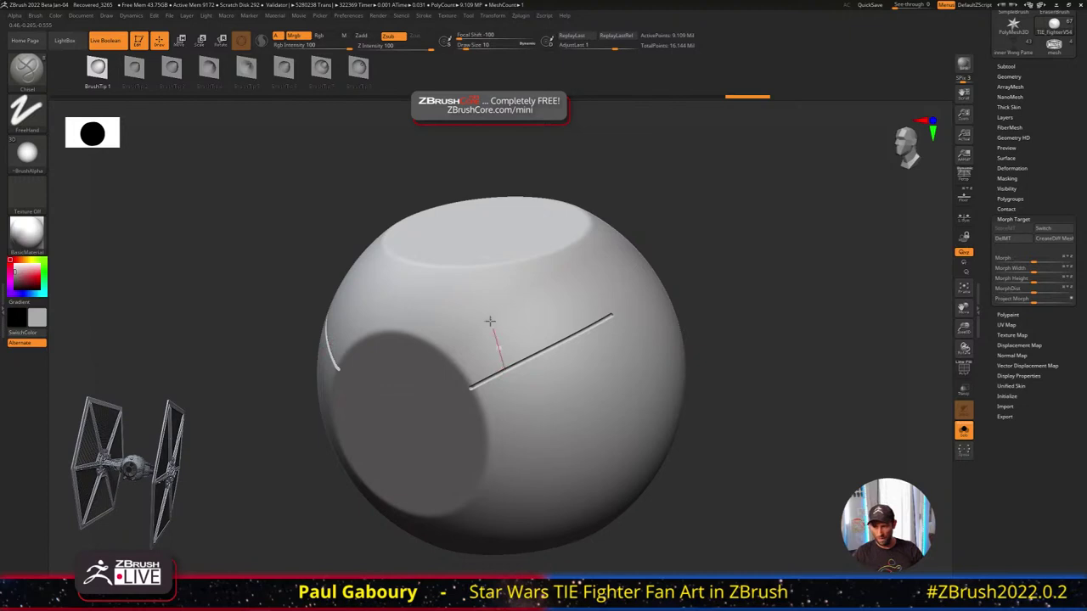
mouse_move(490, 321)
mouse_down()
mouse_move(467, 256)
mouse_move(481, 301)
mouse_up()
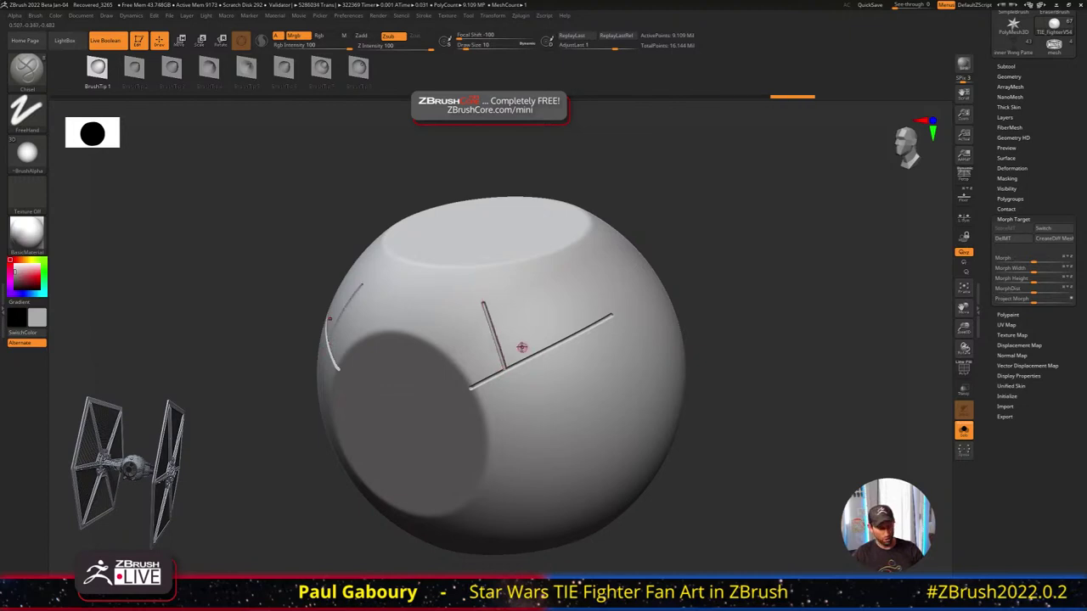
Try the Morph brush where the two test grooves meet, then undo the grooves and the stored morph target
key(b)
key(m)
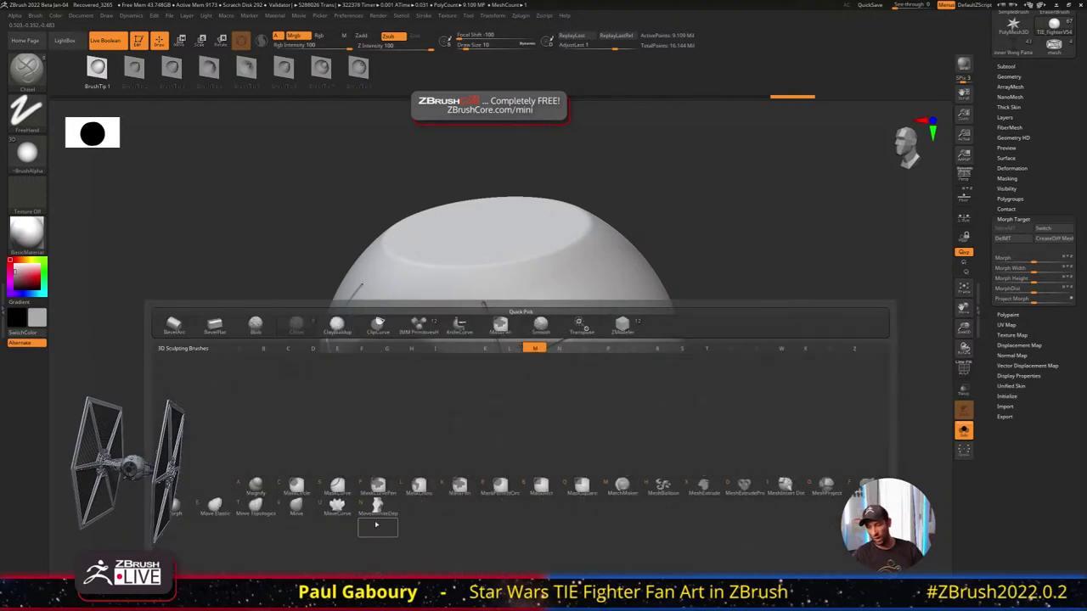
key(v)
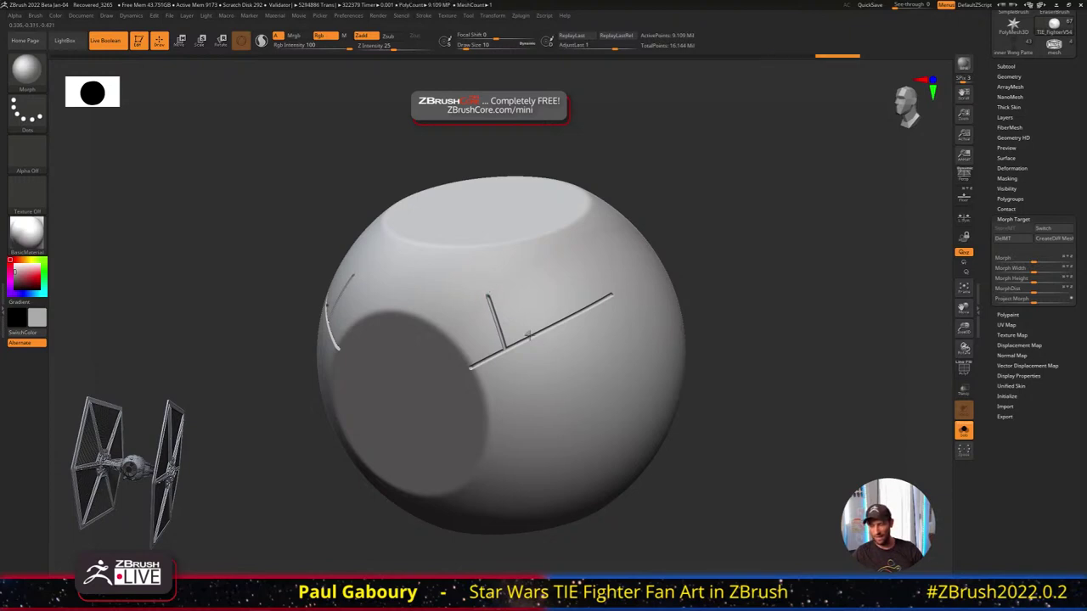
key(ctrl+z)
key(ctrl+z)
key(ctrl+z)
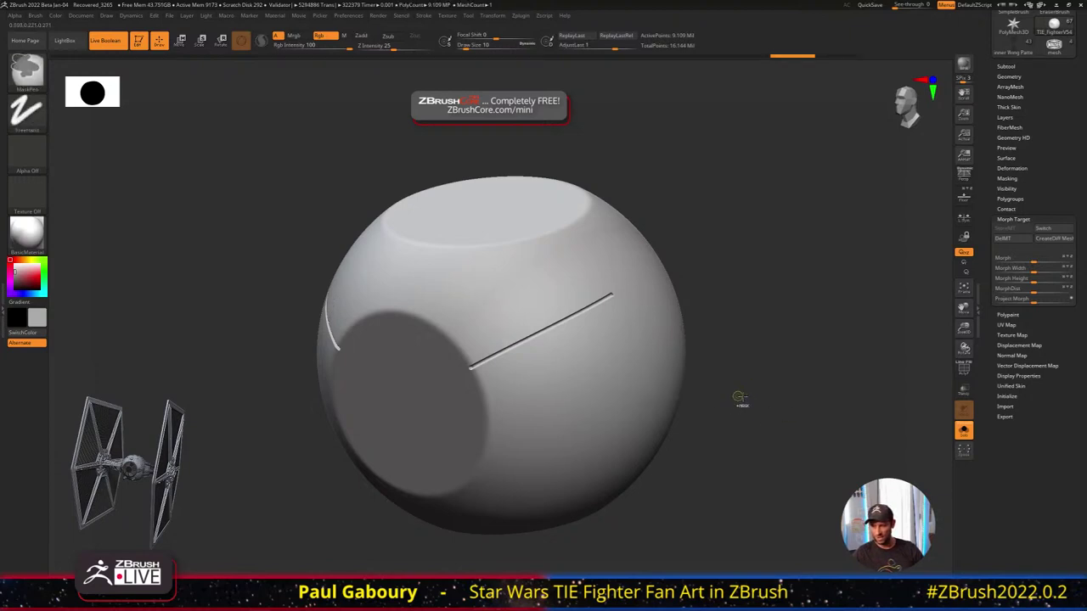
key(ctrl+z)
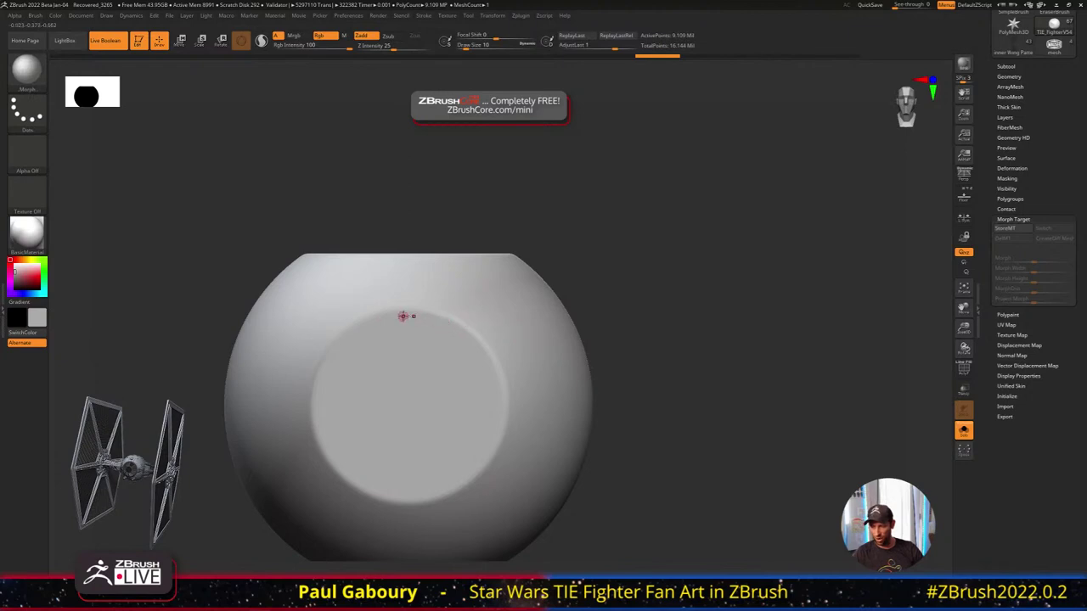
Frame the sphere in front view, try the Morph brush on its front face, then switch back to the Chisel brush
alt+right_drag(435, 310, 460, 325)
click(460, 326)
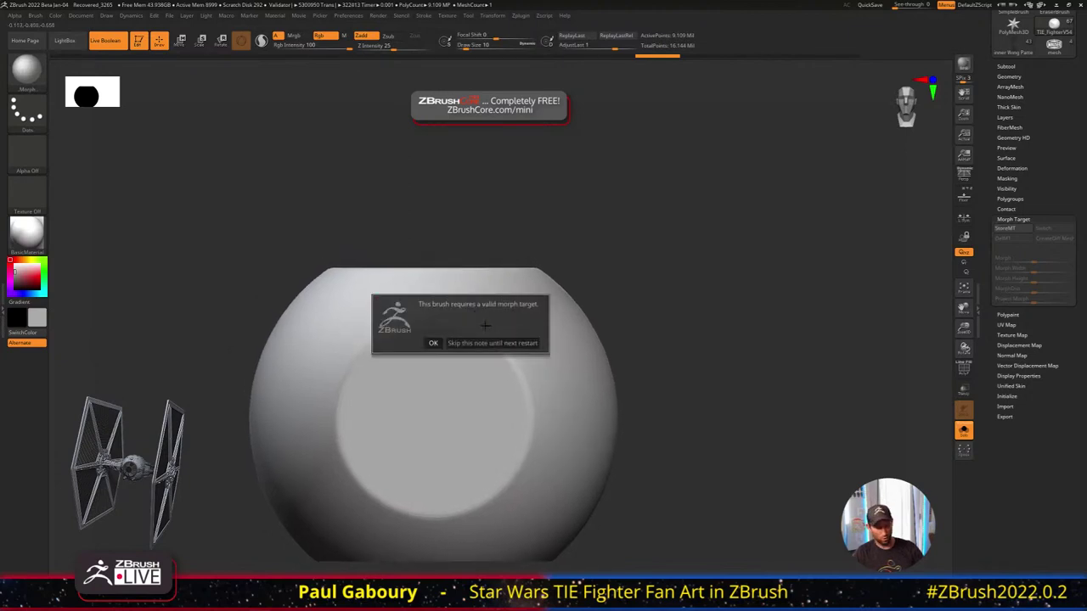
key(Return)
key(b)
key(c)
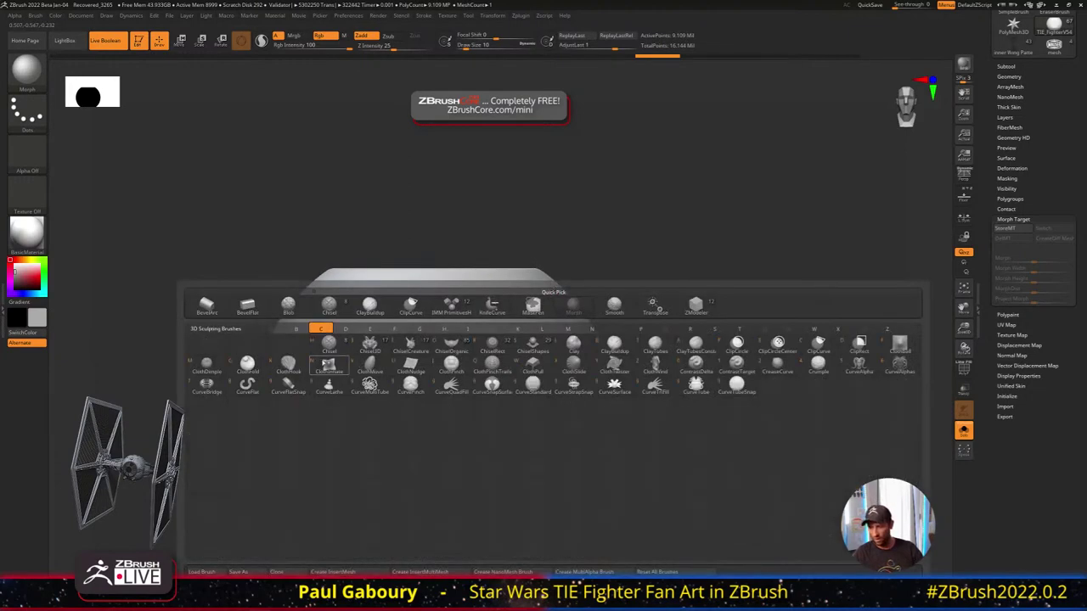
click(328, 353)
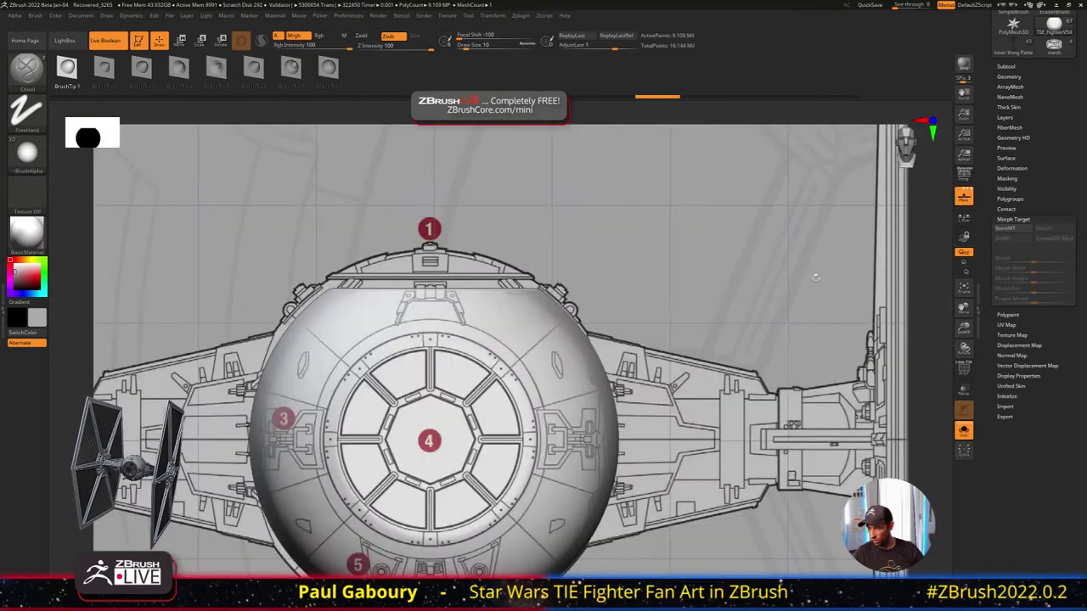
Show the blueprint floor grid and the finished cockpit subtools to study the panel lines, then hide the grid
click(964, 196)
click(965, 433)
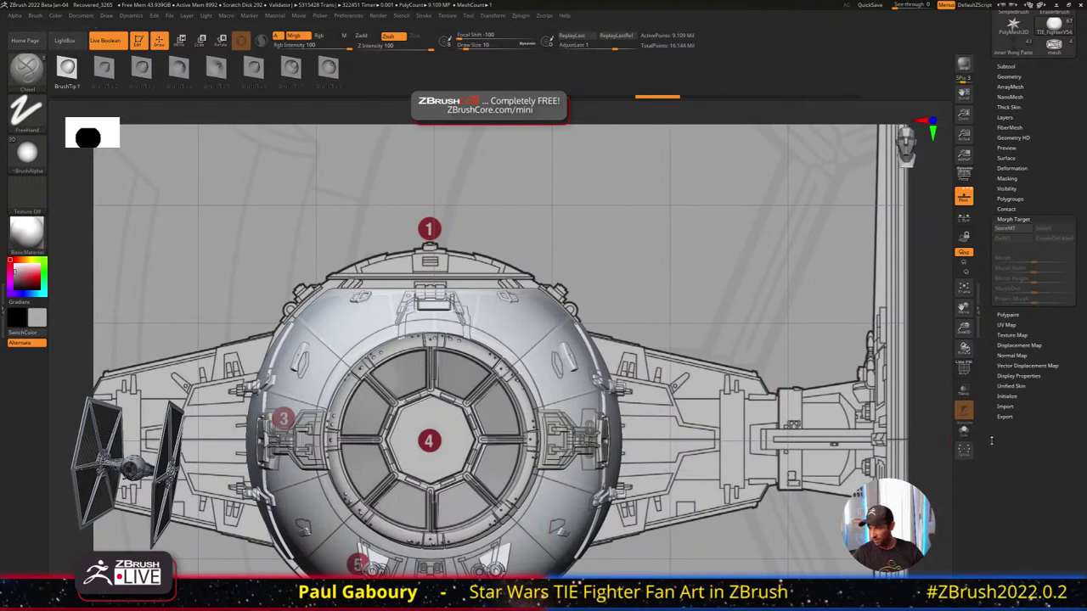
key(shift)
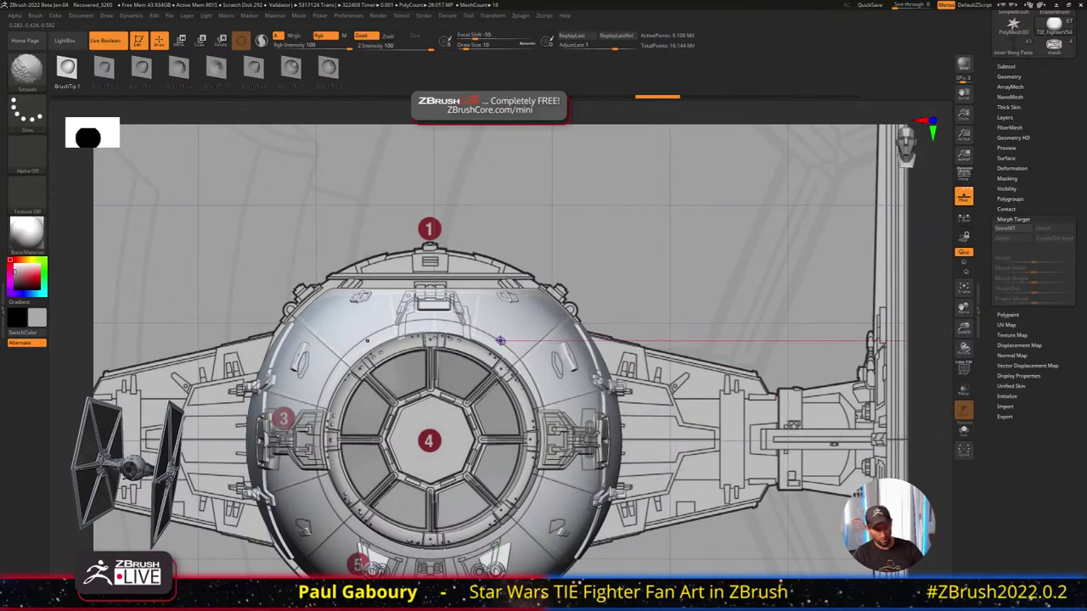
key(shift+f)
key(shift+f)
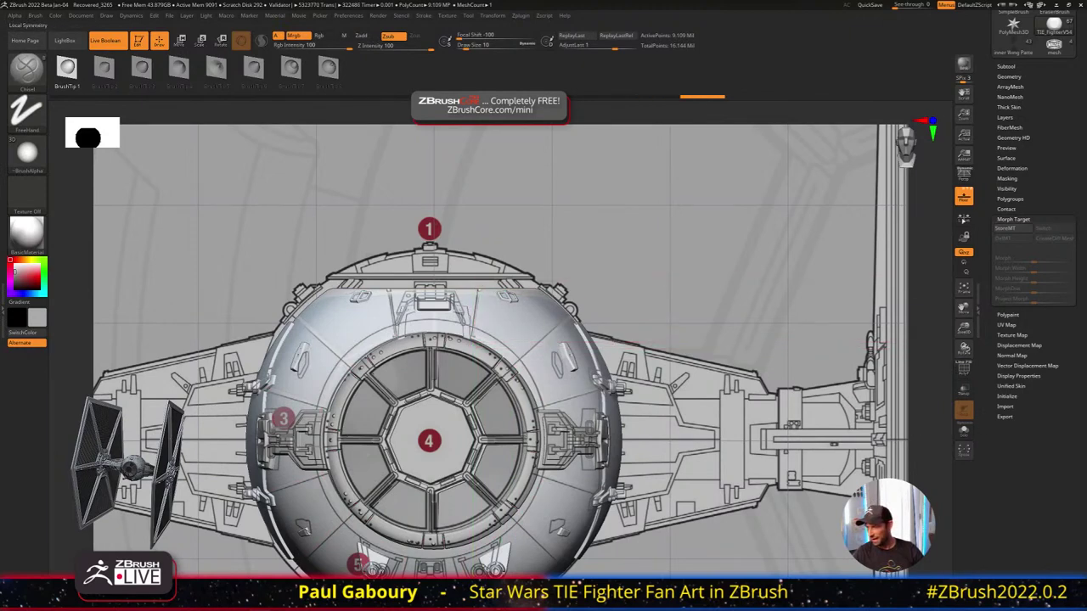
click(964, 197)
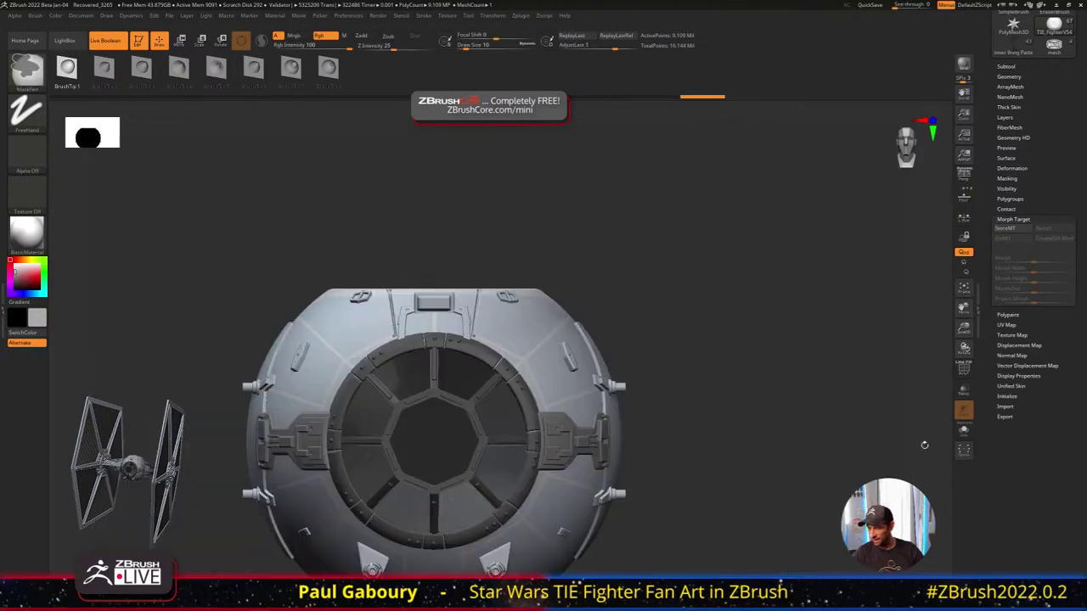
Isolate the sphere, try trimming the ends of its upper front grooves with the Morph brush, then undo the grooves
drag(925, 445, 767, 362)
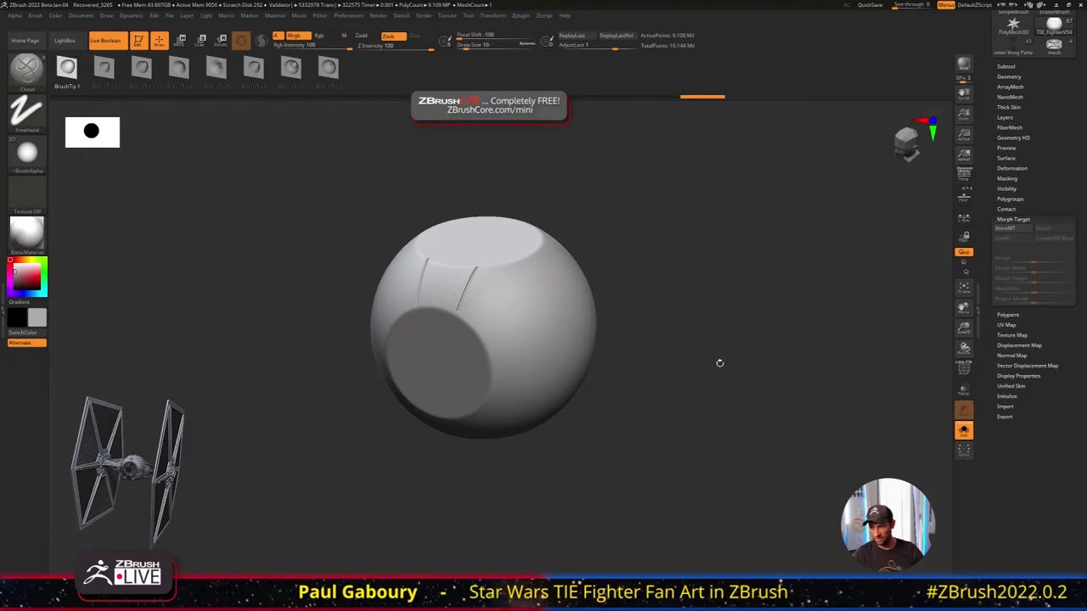
mouse_move(461, 264)
ctrl+right_down()
mouse_move(539, 287)
mouse_move(515, 289)
ctrl+right_up()
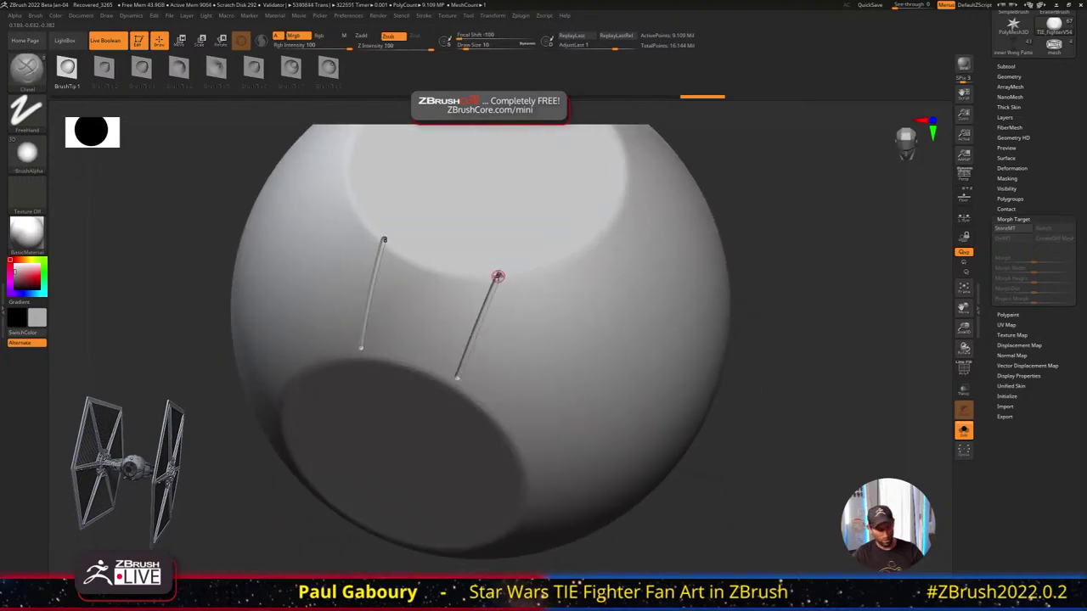
key(b)
click(473, 302)
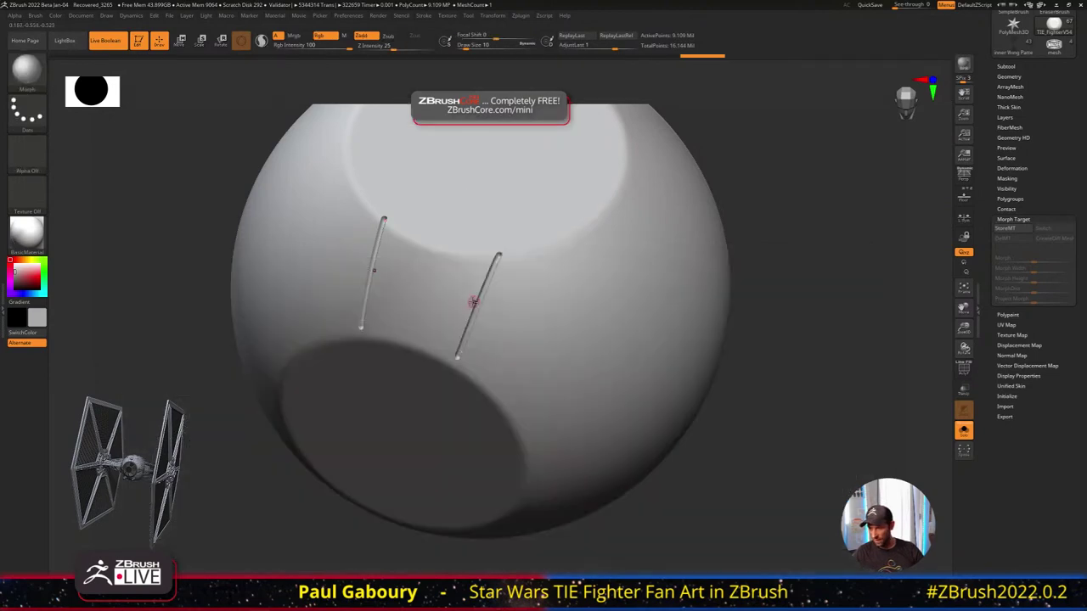
click(495, 253)
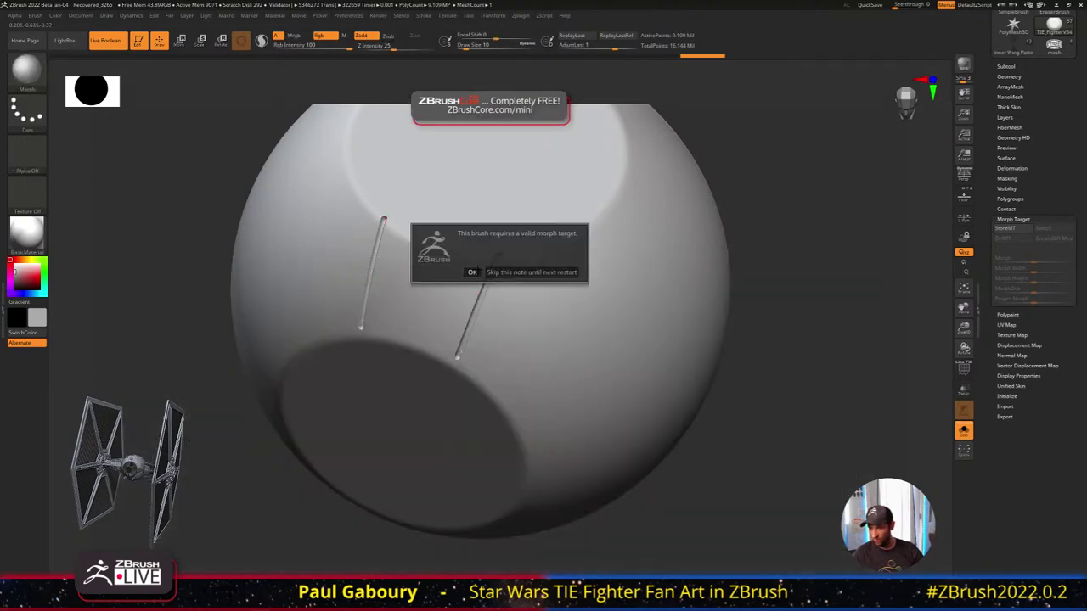
click(473, 271)
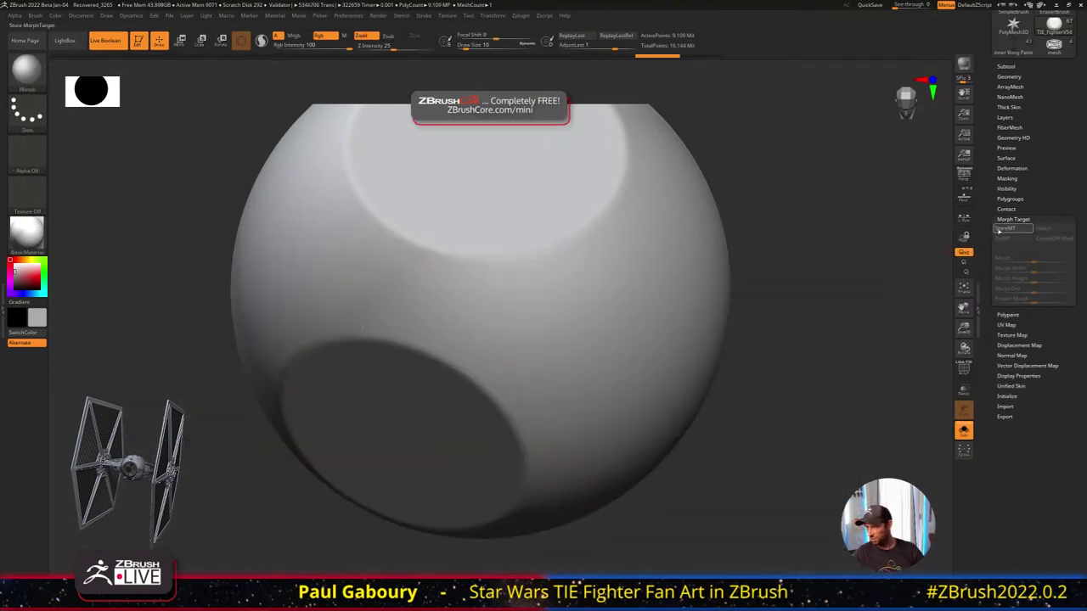
Store a morph target and carve mirrored Chisel grooves from the front circular face up to the flattened top
click(999, 231)
shift+right_drag(528, 332, 477, 351)
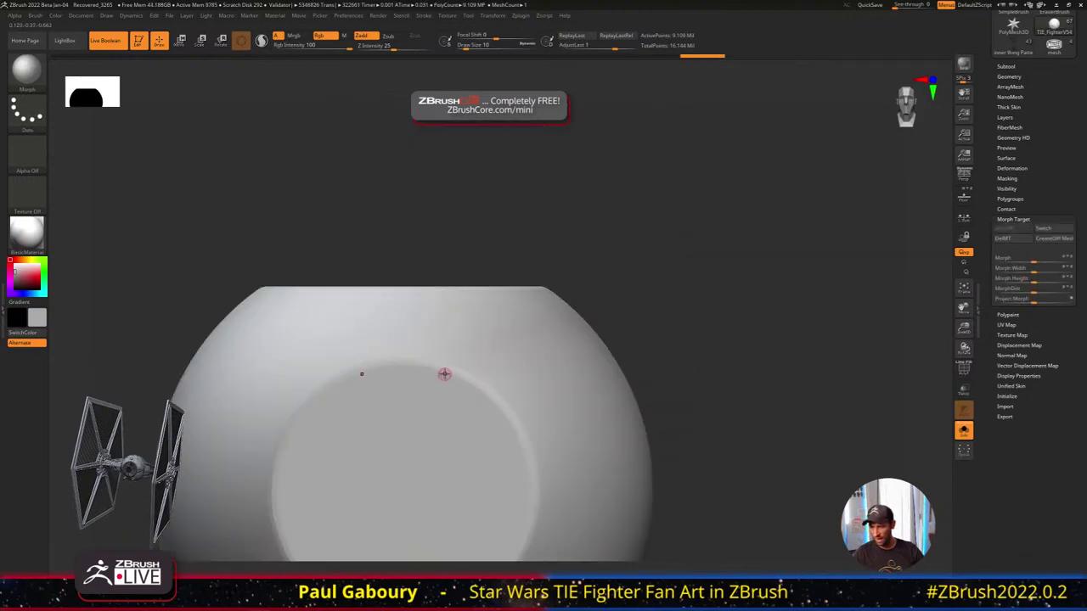
key(b)
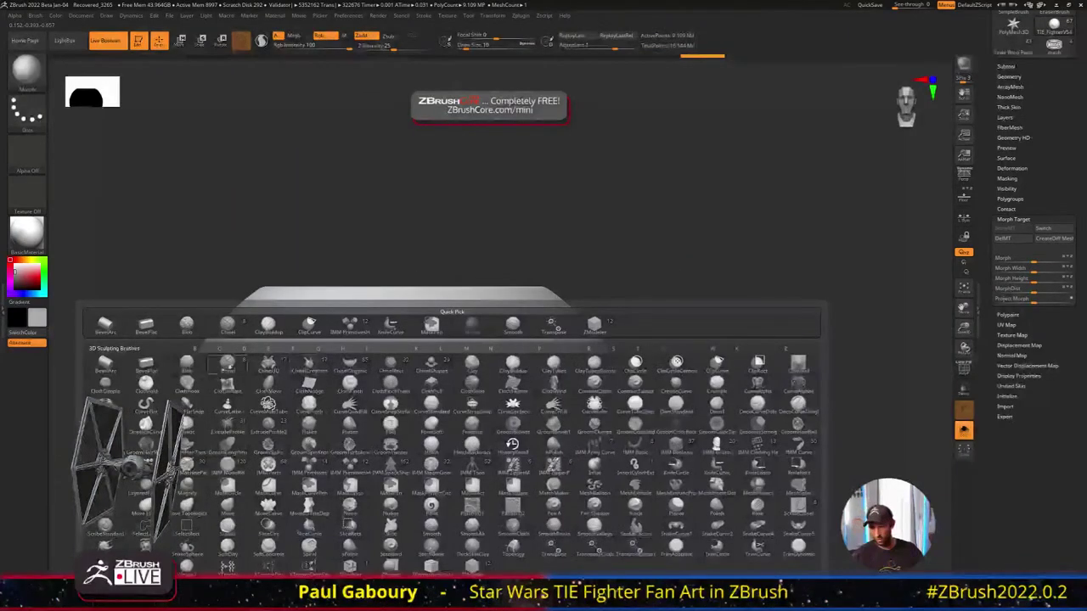
click(228, 366)
mouse_move(446, 390)
mouse_down()
mouse_move(476, 313)
mouse_move(466, 307)
mouse_up()
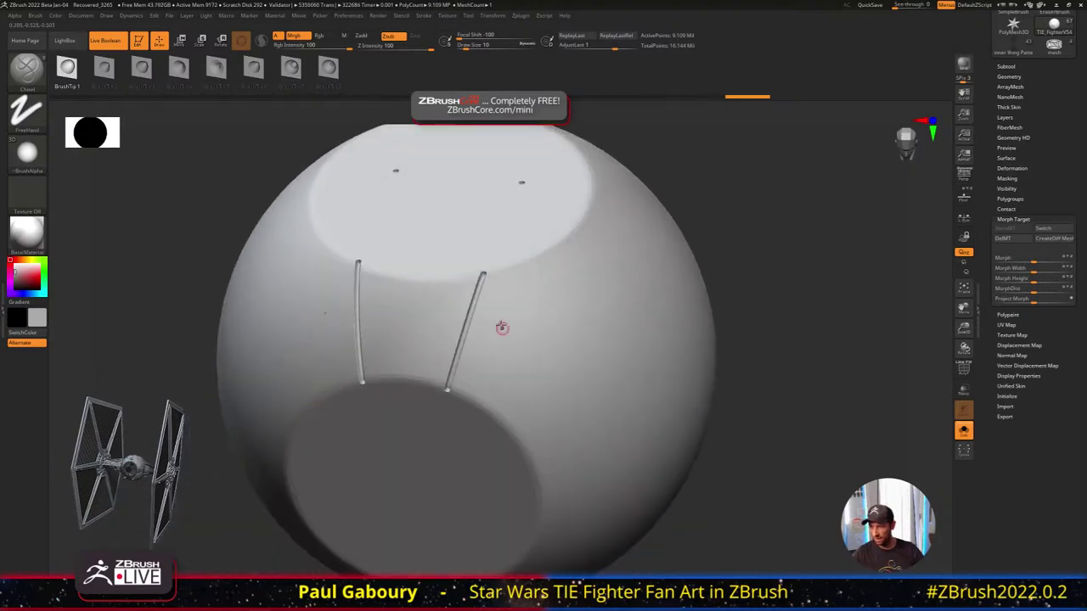
Erase the groove marks spilling onto the flattened top and front face with the Morph brush
key(b)
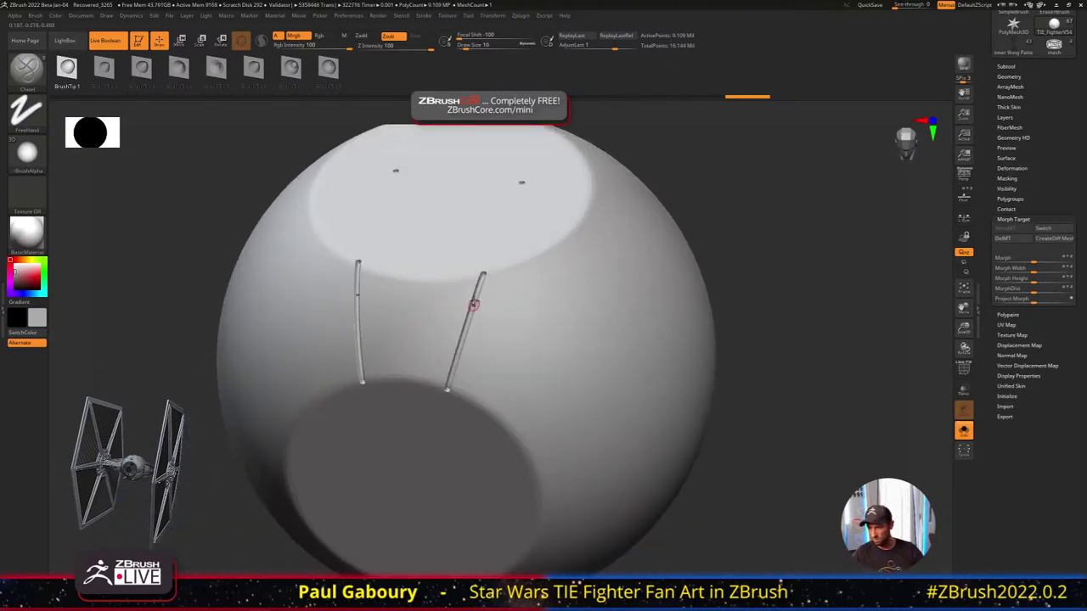
key(b)
click(493, 306)
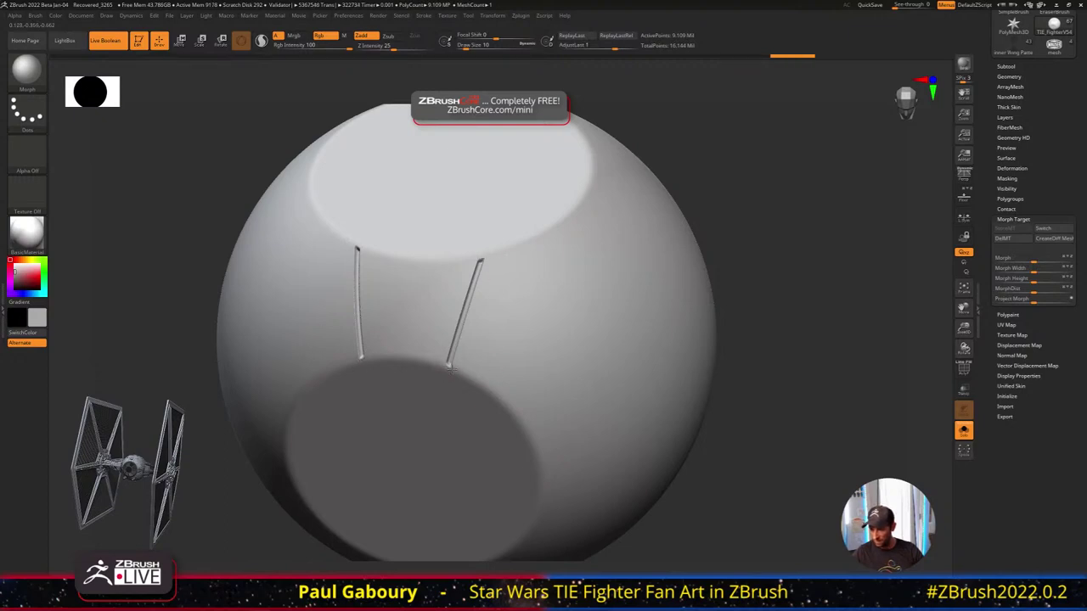
mouse_move(492, 369)
ctrl+right_down()
mouse_move(529, 345)
mouse_move(480, 320)
ctrl+right_up()
Switch back to the Chisel brush, try a groove from the front circular face across the sphere's side, and undo it
key(b)
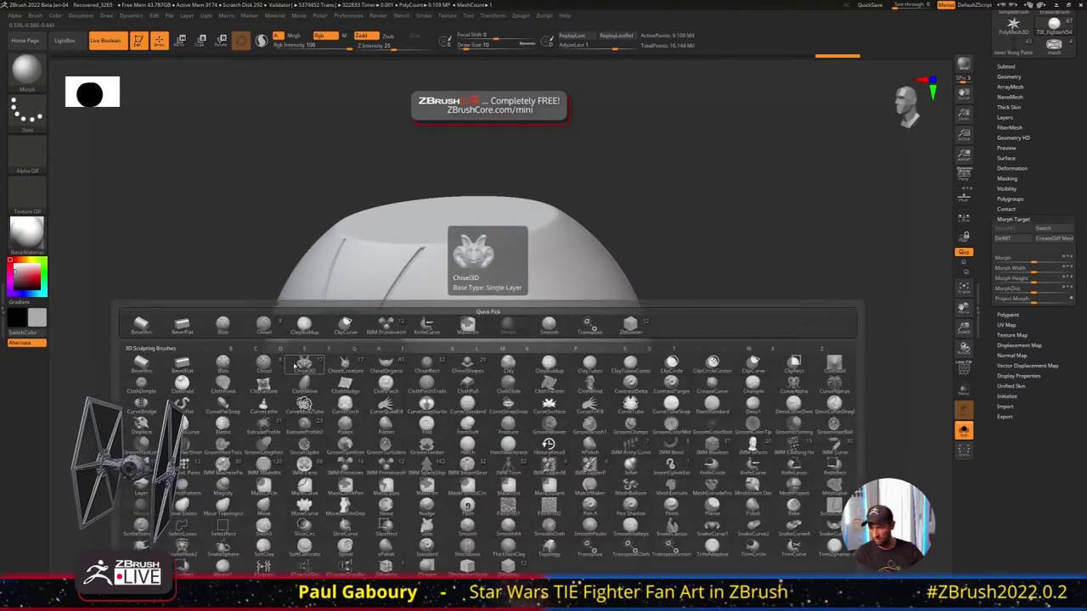
click(297, 365)
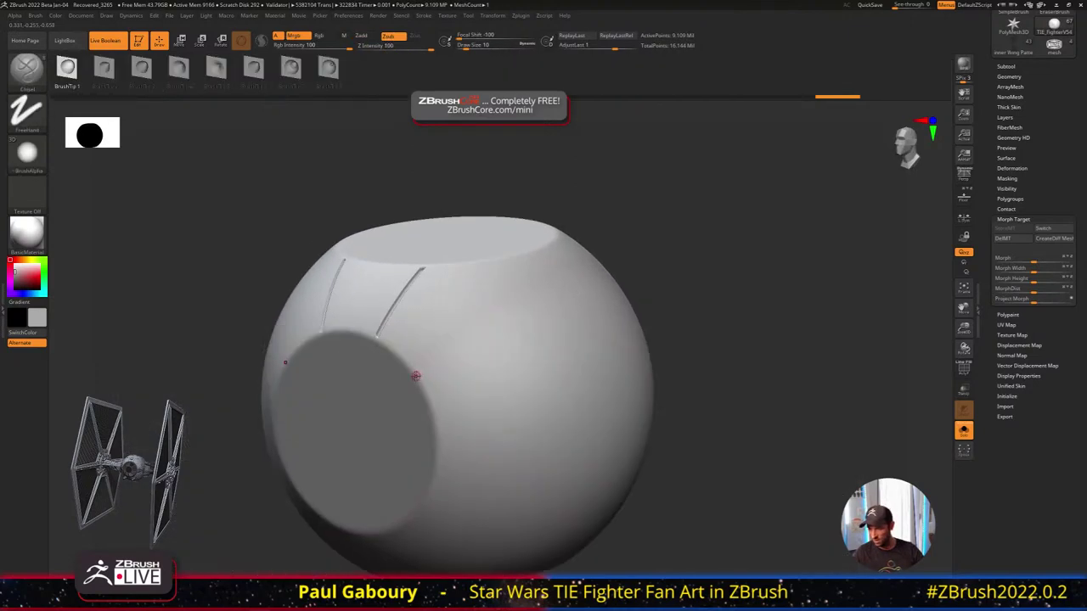
drag(425, 378, 629, 289)
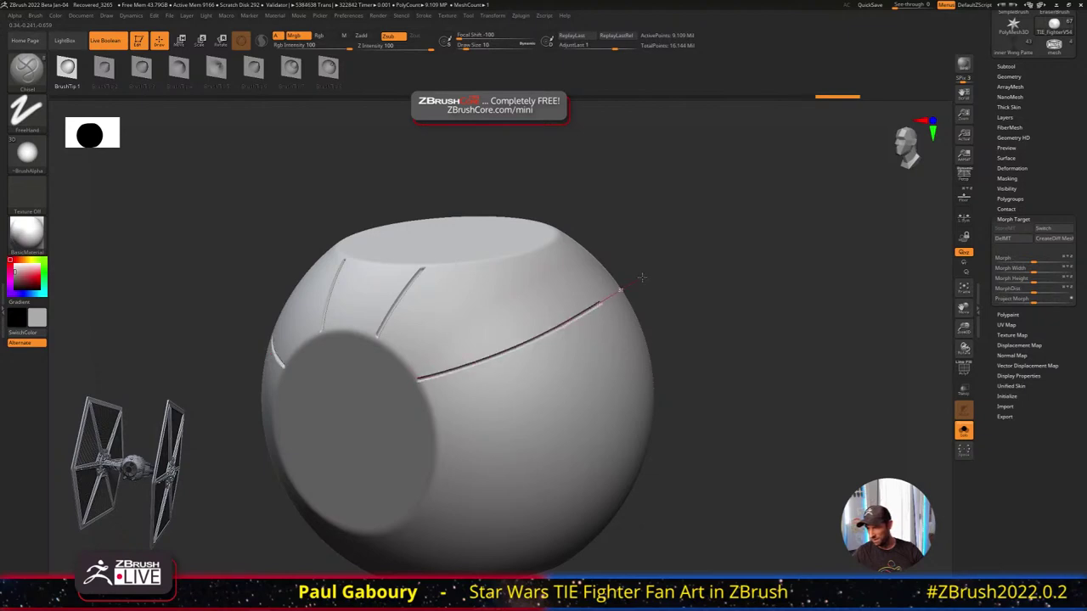
right_drag(628, 289, 544, 337)
key(ctrl+z)
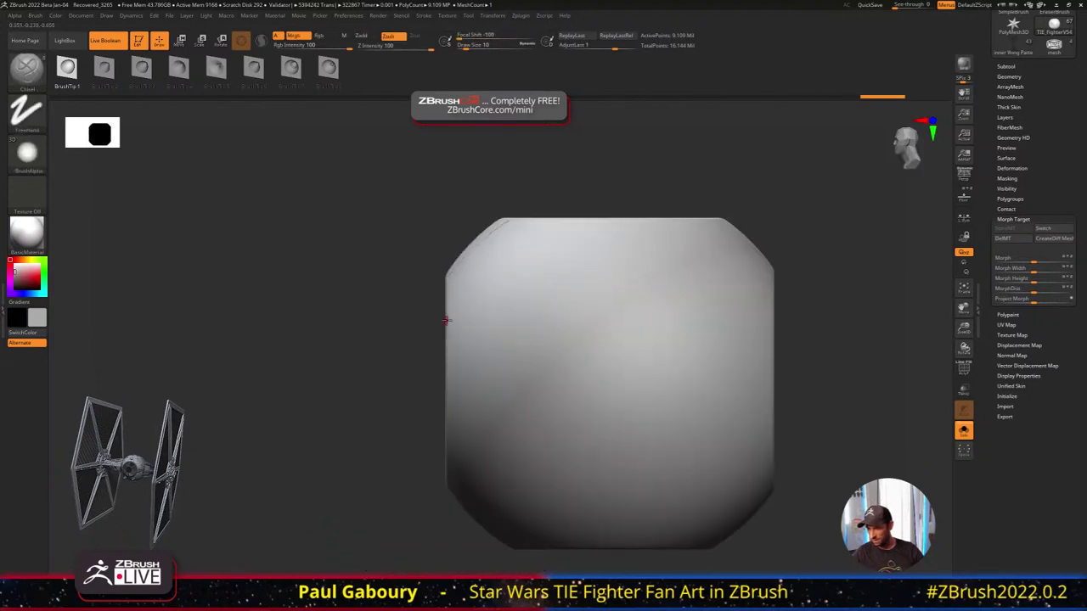
Carve a mirrored panel-line groove from the front face's upper edge back across the sphere's side
right_drag(481, 325, 470, 335)
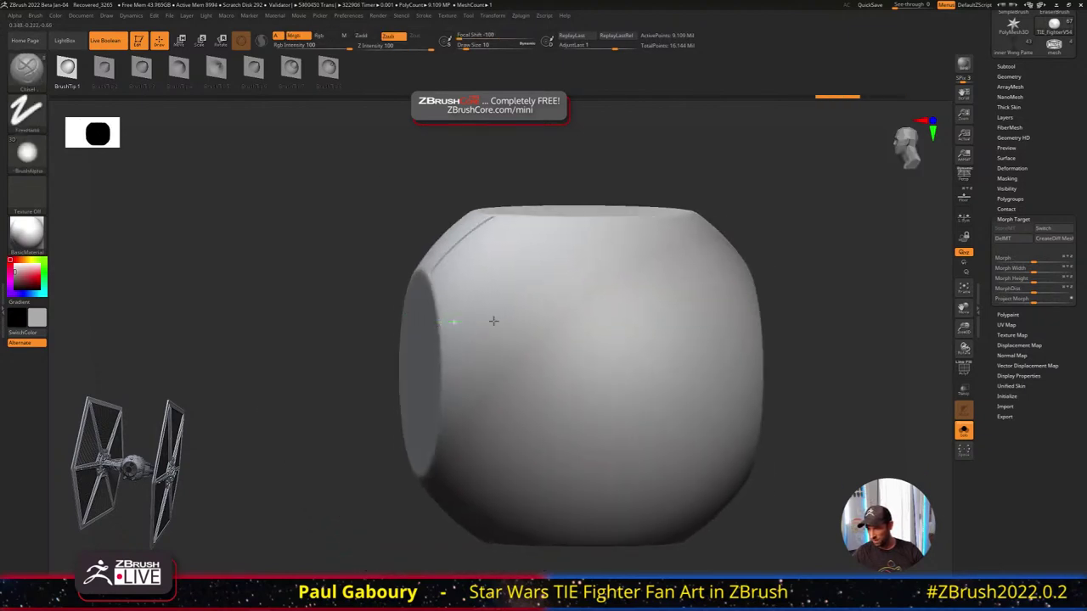
drag(494, 321, 649, 321)
mouse_move(649, 321)
right_down()
mouse_move(649, 402)
mouse_move(640, 383)
mouse_move(650, 374)
mouse_move(590, 388)
mouse_move(518, 372)
right_up()
mouse_move(501, 366)
mouse_down()
mouse_move(607, 310)
mouse_move(614, 289)
mouse_move(624, 333)
mouse_move(608, 306)
mouse_up()
mouse_move(608, 306)
right_down()
mouse_move(693, 385)
mouse_move(537, 362)
mouse_move(508, 388)
mouse_move(490, 386)
right_up()
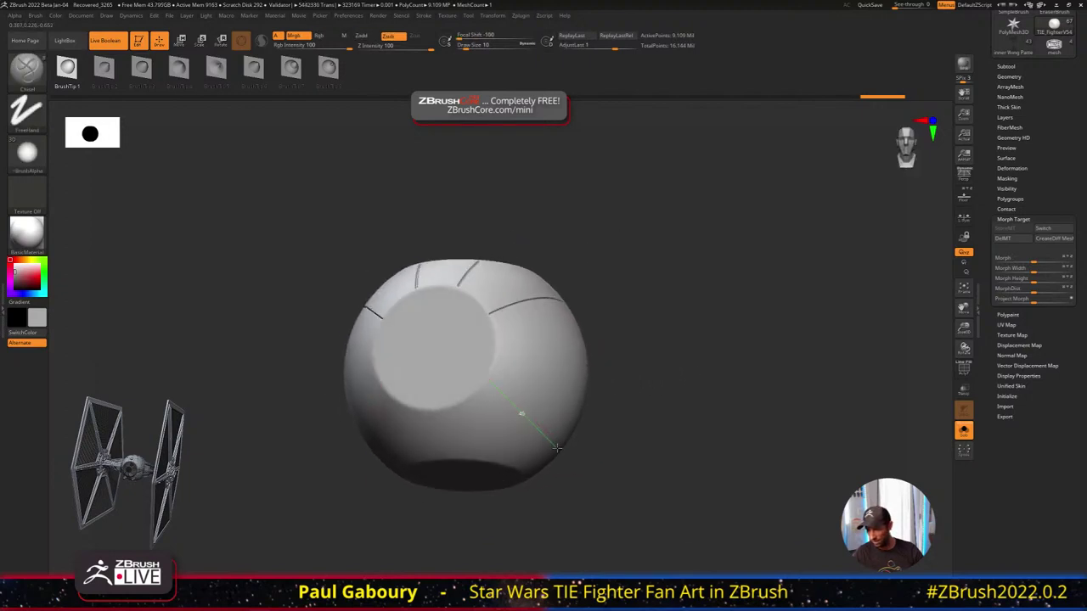
Carve a mirrored groove from the front face's lower edge across the sphere's side and a diagonal groove linking the two upper lines
drag(557, 447, 557, 447)
ctrl+right_drag(628, 382, 594, 427)
mouse_move(595, 427)
right_down()
mouse_move(621, 424)
mouse_move(561, 429)
mouse_move(592, 426)
right_up()
ctrl+right_drag(498, 332, 514, 357)
right_drag(423, 314, 470, 319)
drag(467, 312, 529, 364)
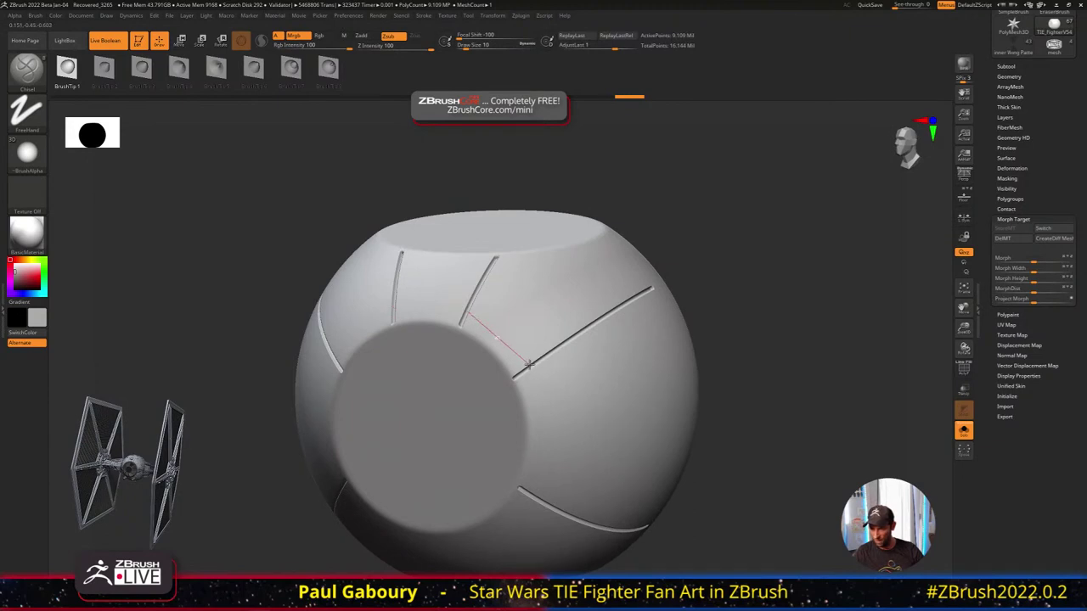
mouse_move(562, 407)
alt+right_down()
mouse_move(525, 335)
mouse_move(497, 310)
alt+right_up()
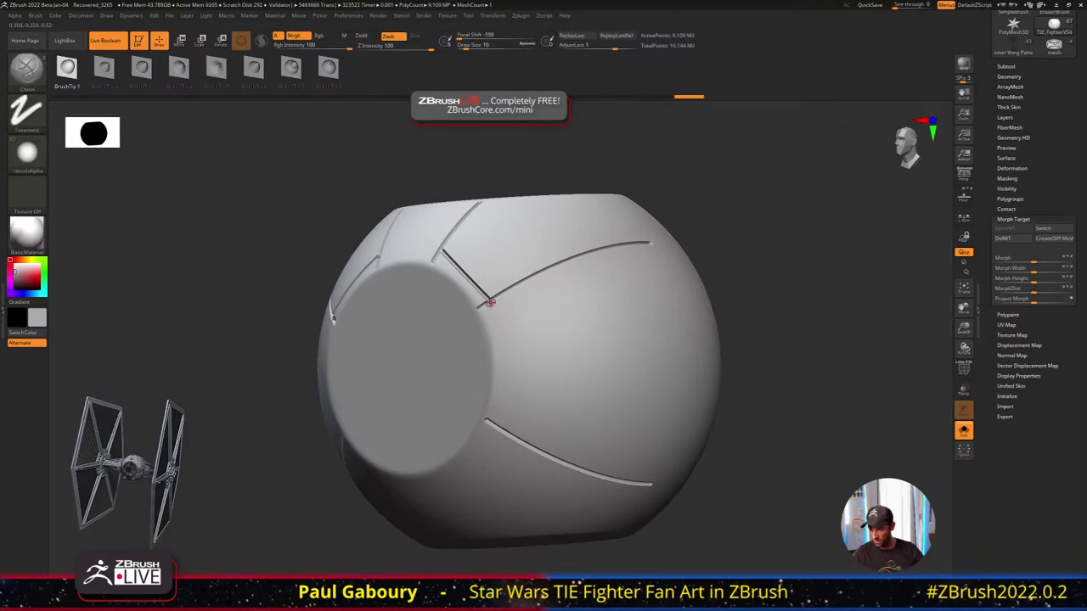
Try a vertical groove from the diagonal's outer end toward the lower panel line, and undo both it and the diagonal
drag(490, 302, 494, 426)
key(ctrl+z)
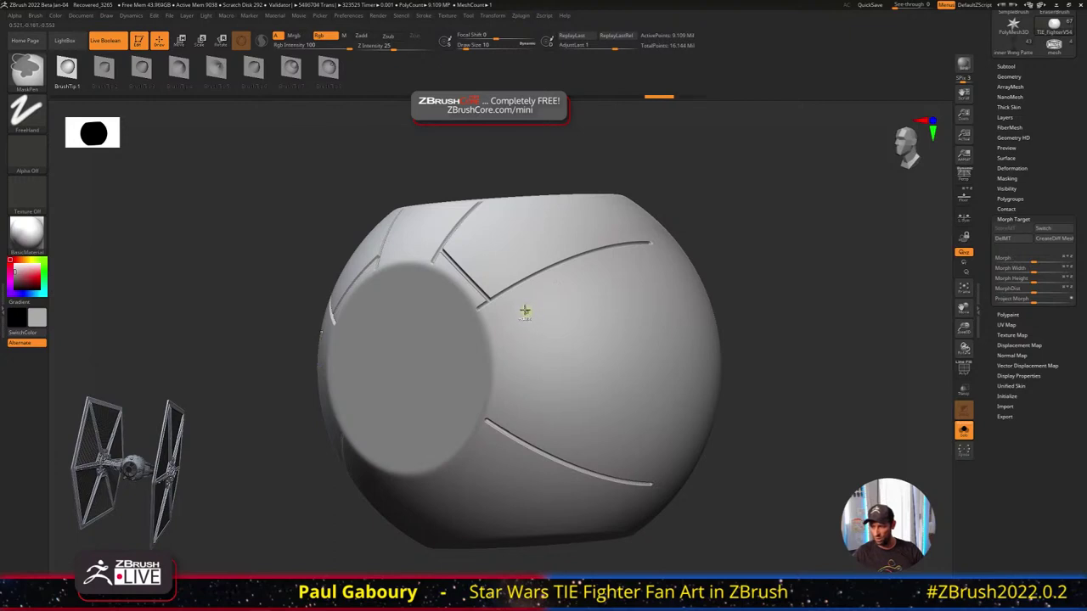
right_drag(515, 291, 437, 297)
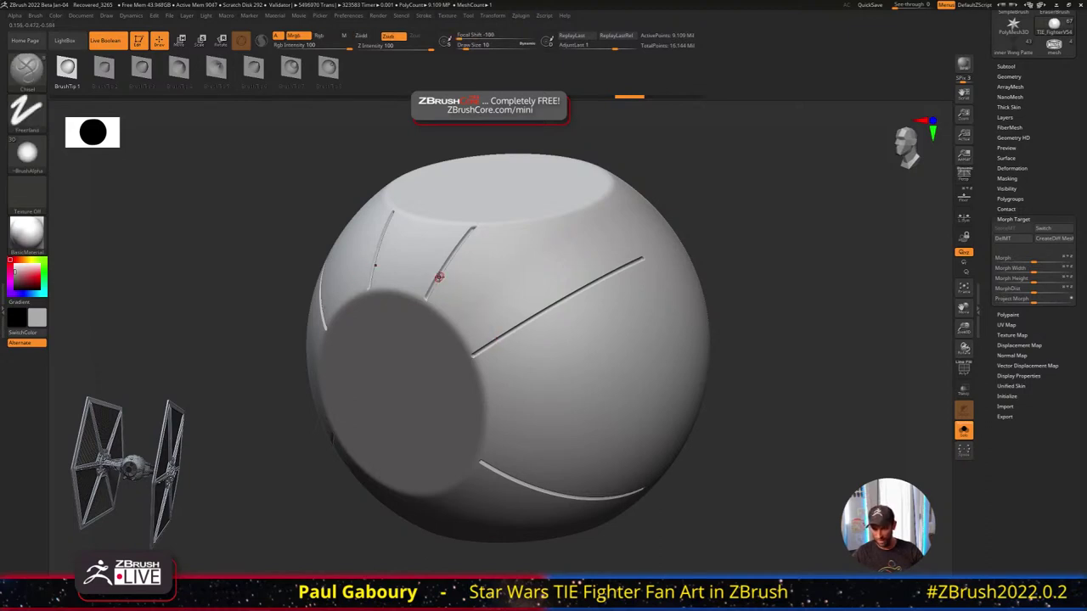
key(ctrl+z)
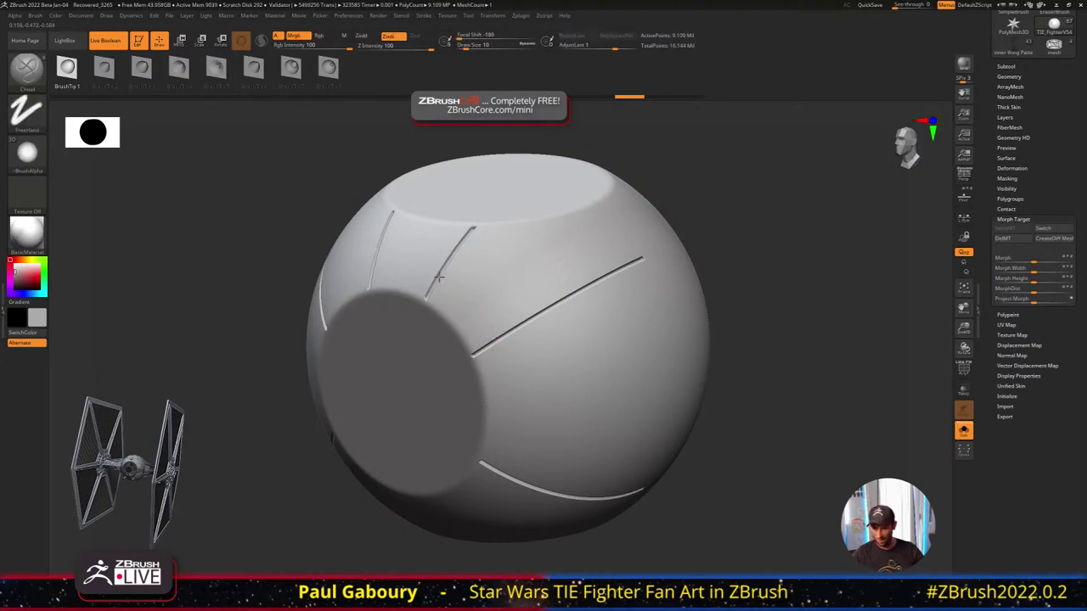
Recarve the straight diagonal groove from the top panel line to the upper side line near the front circular face
click(439, 278)
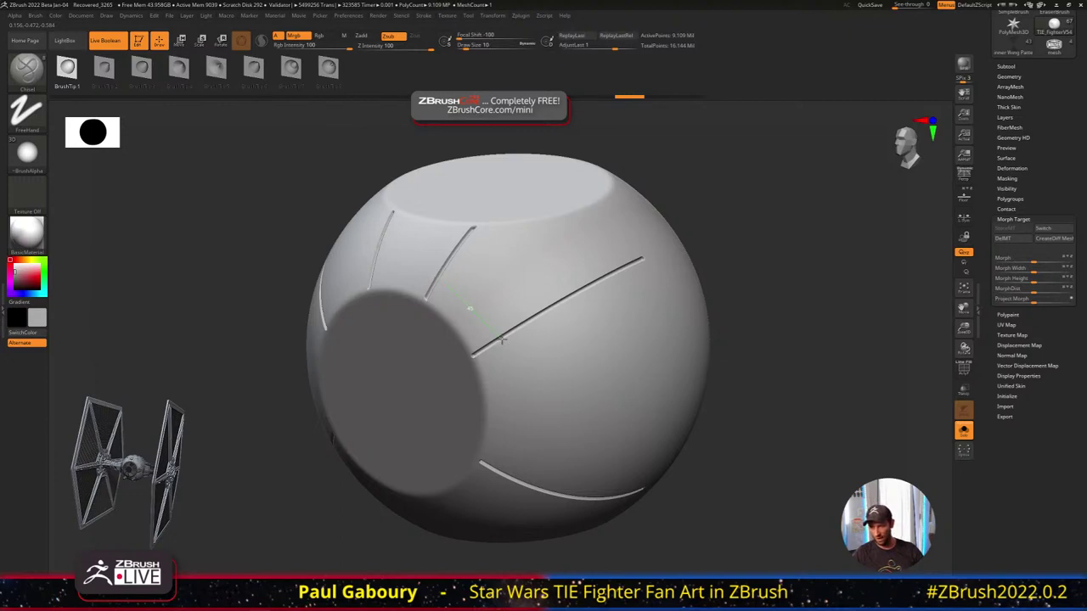
drag(502, 339, 502, 340)
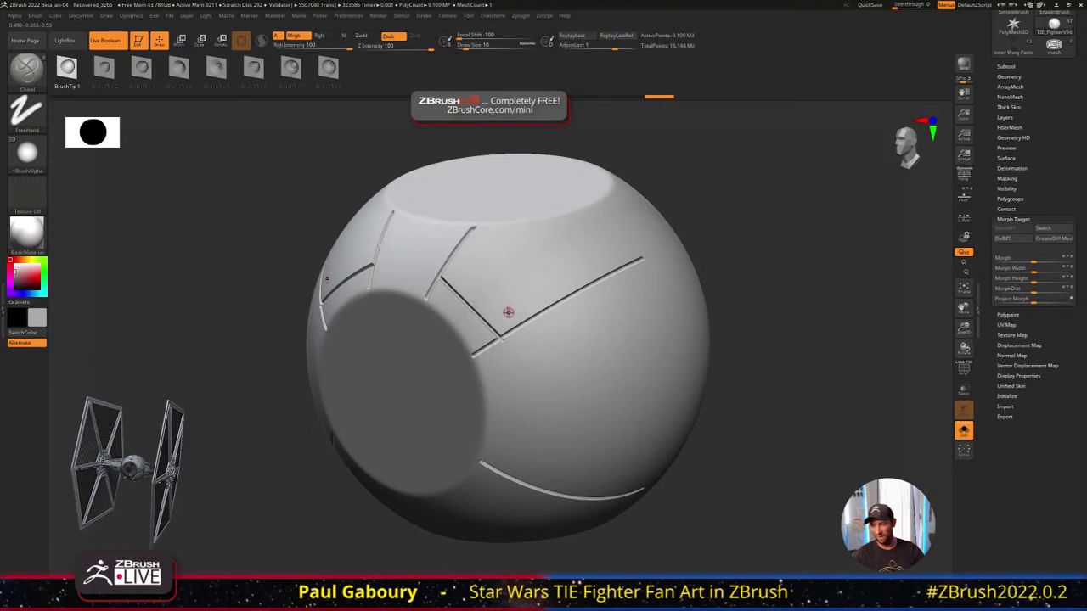
key(ctrl)
key(ctrl+z)
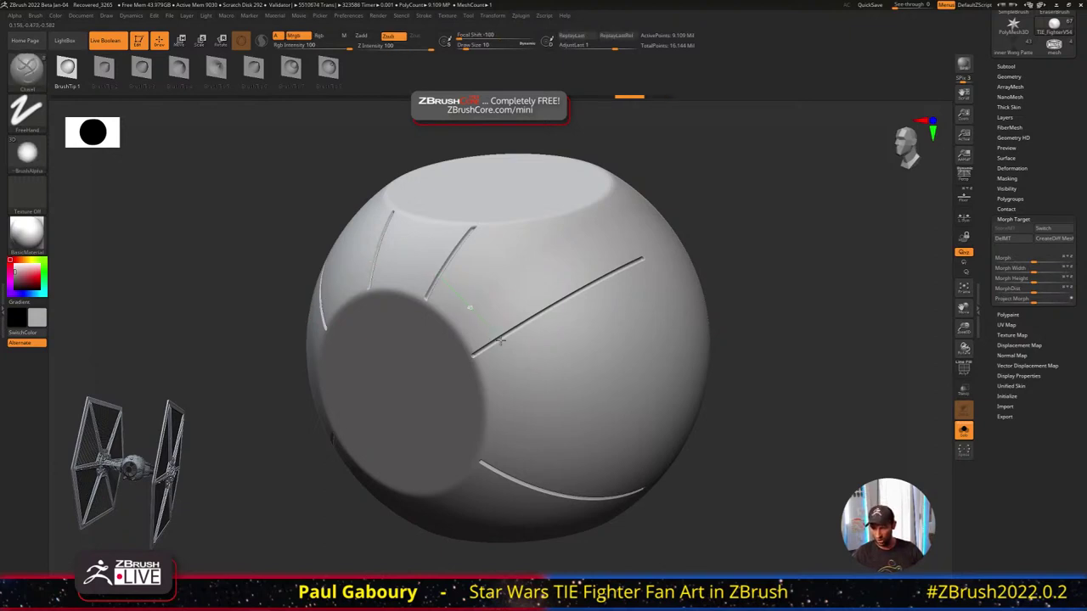
key(ctrl+shift+z)
Carve a vertical groove beside the front circular face from the diagonal's junction down to the lower side line
right_drag(501, 340, 478, 262)
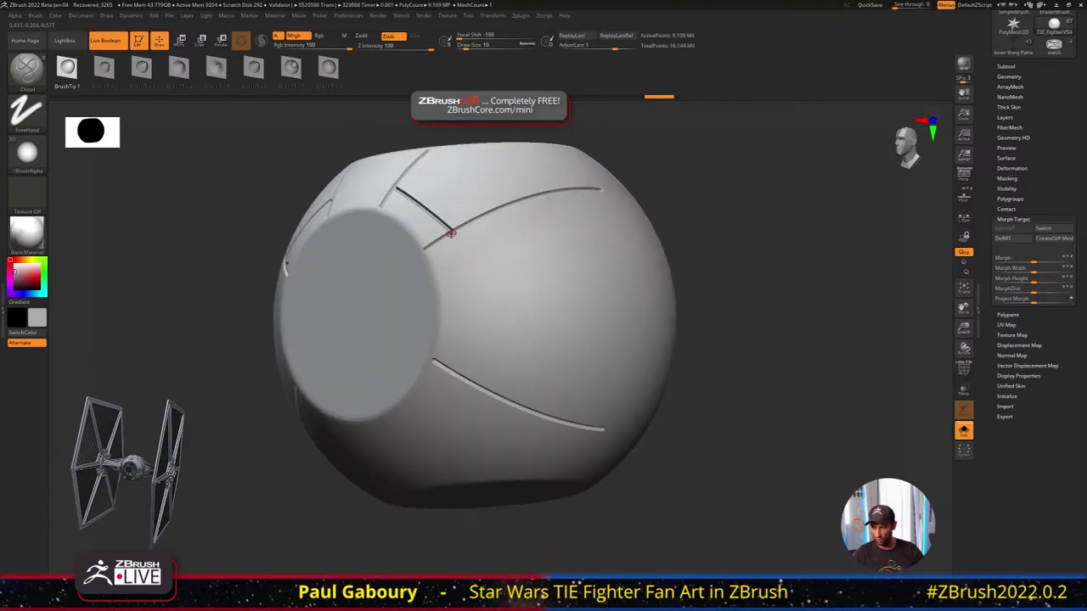
drag(451, 238, 451, 371)
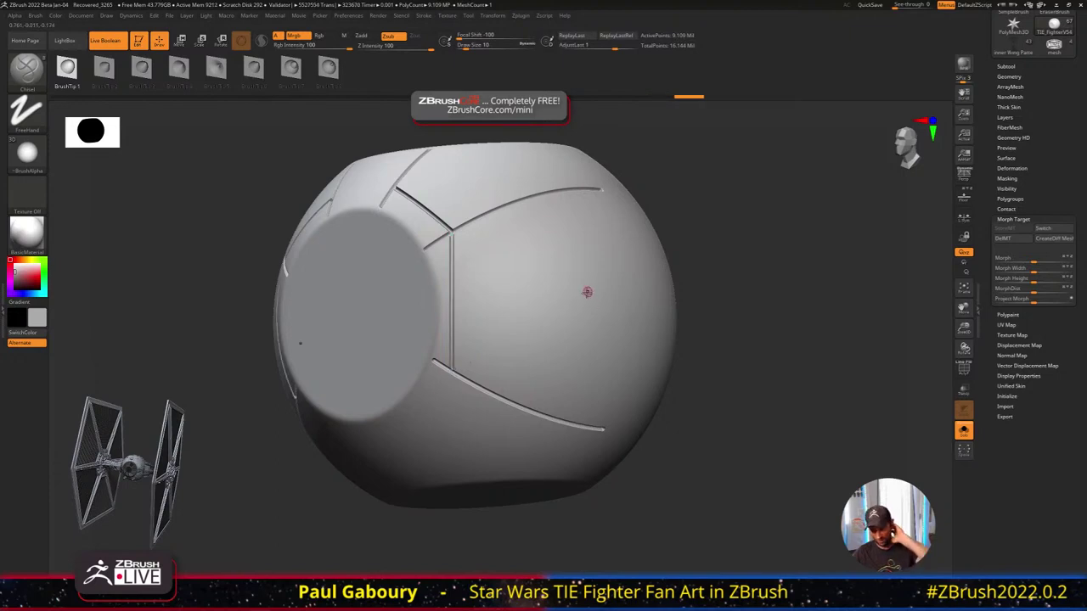
ctrl+right_drag(732, 360, 645, 349)
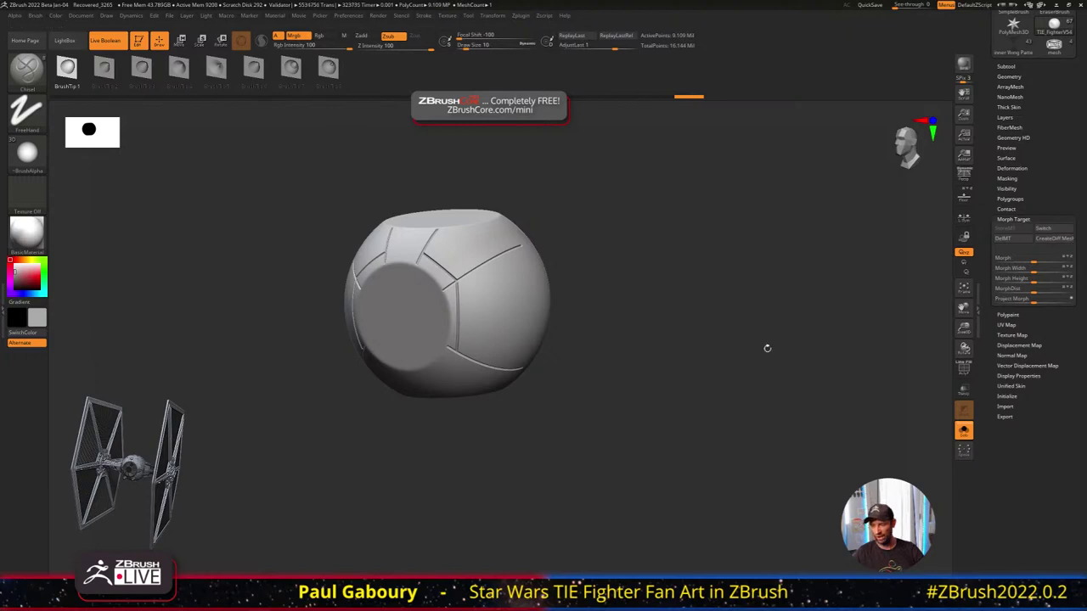
ctrl+right_drag(768, 348, 628, 362)
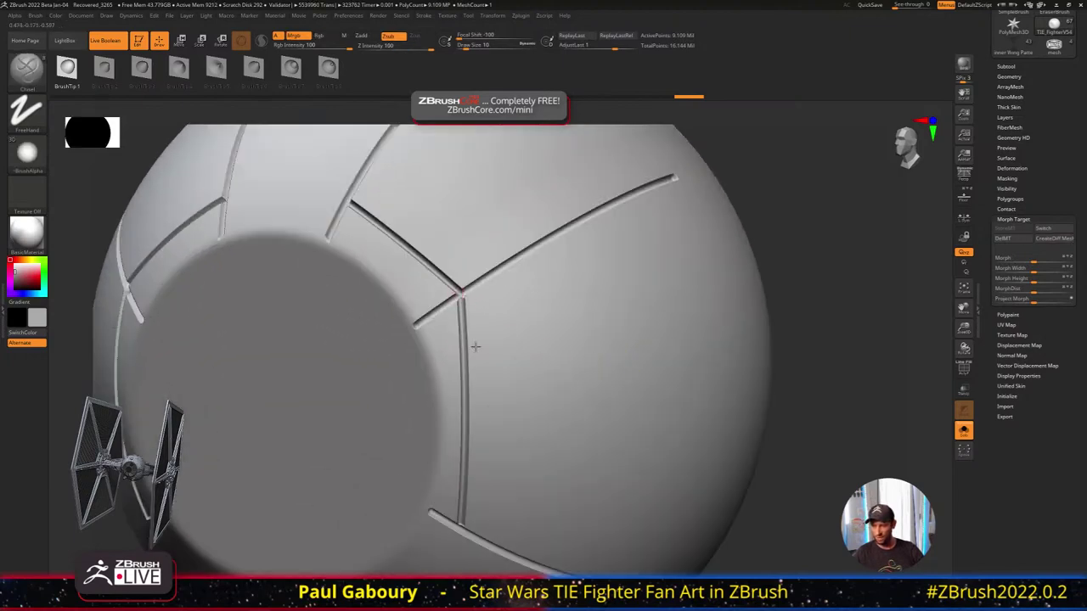
alt+right_drag(479, 472, 473, 373)
mouse_move(575, 391)
ctrl+right_down()
mouse_move(547, 339)
mouse_move(789, 391)
ctrl+right_up()
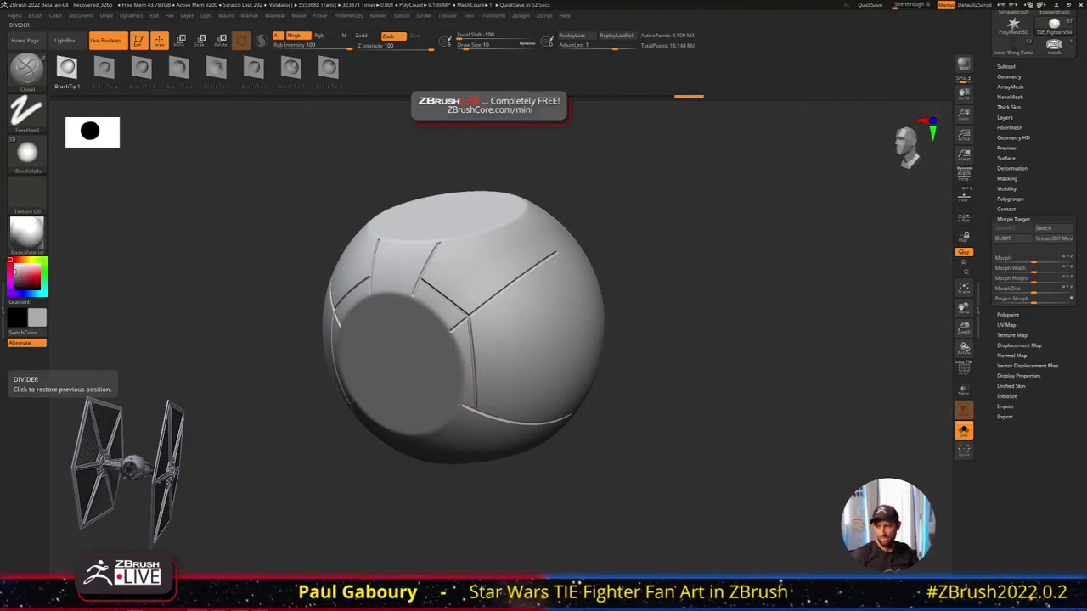
Undo the vertical, diagonal and lower side grooves around the front circular face
mouse_move(697, 481)
mouse_down()
mouse_move(656, 480)
mouse_move(676, 464)
mouse_move(708, 485)
mouse_move(709, 472)
mouse_up()
alt+drag(624, 445, 607, 402)
key(ctrl+z)
key(ctrl+z)
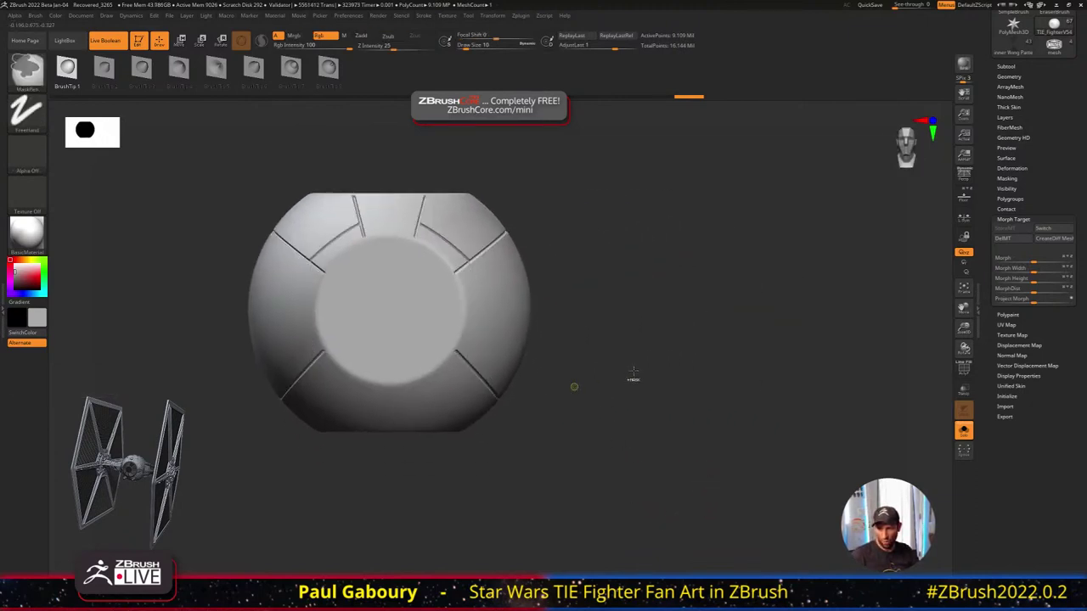
Try a groove from the front face's edge back across the sphere's side, undo it, and try and undo a stepped version
mouse_move(659, 375)
mouse_down()
mouse_move(636, 382)
mouse_move(626, 430)
mouse_up()
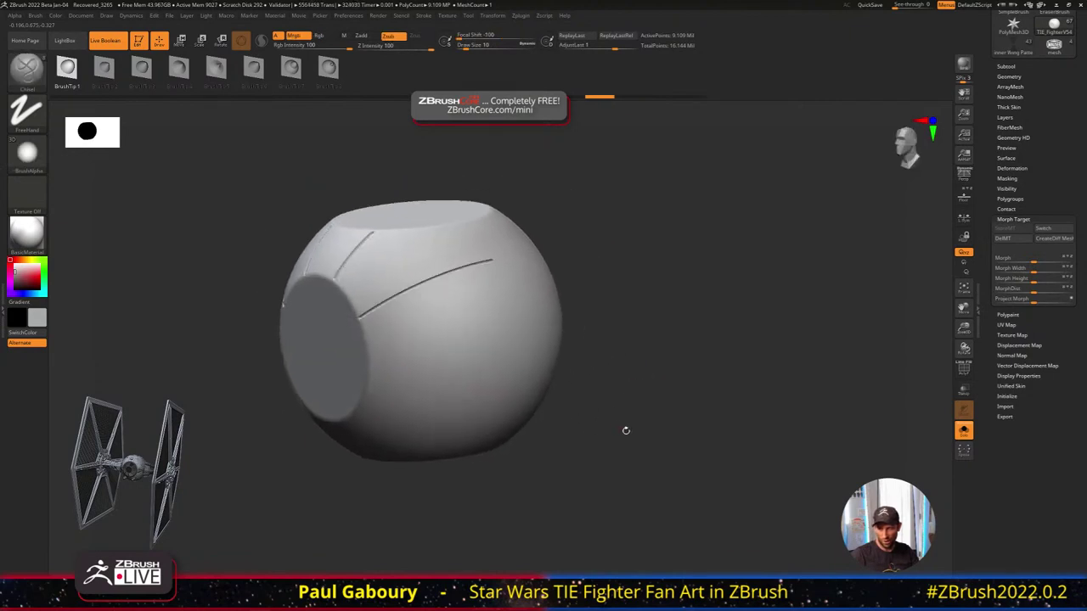
drag(374, 354, 543, 326)
mouse_move(581, 410)
alt+mouse_down()
mouse_move(479, 400)
mouse_move(524, 388)
alt+mouse_up()
key(ctrl+z)
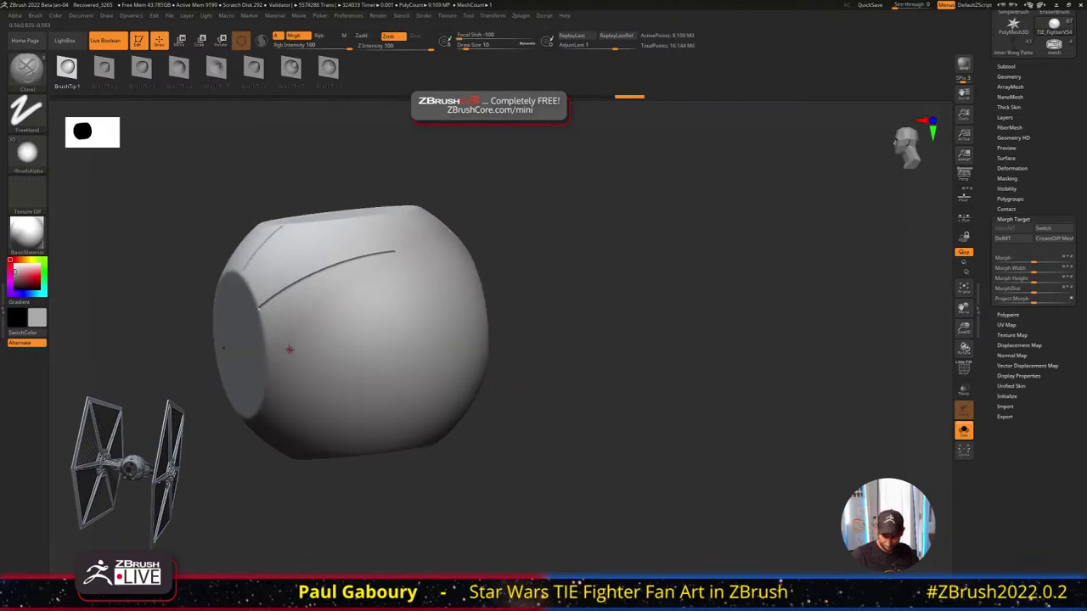
mouse_move(265, 345)
mouse_down()
mouse_move(359, 315)
mouse_move(383, 365)
mouse_move(448, 364)
mouse_up()
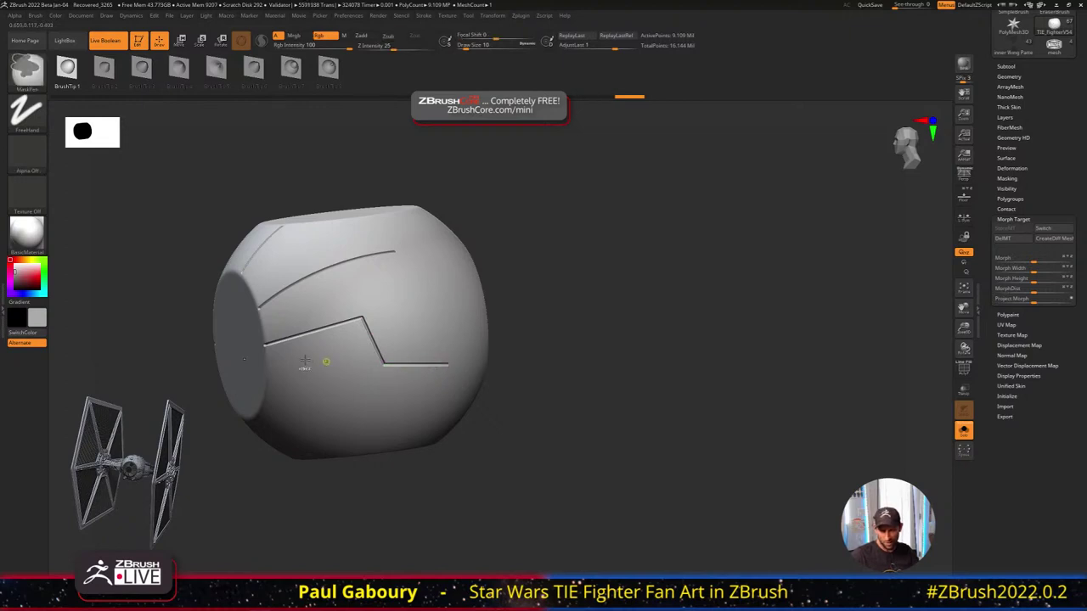
key(ctrl+z)
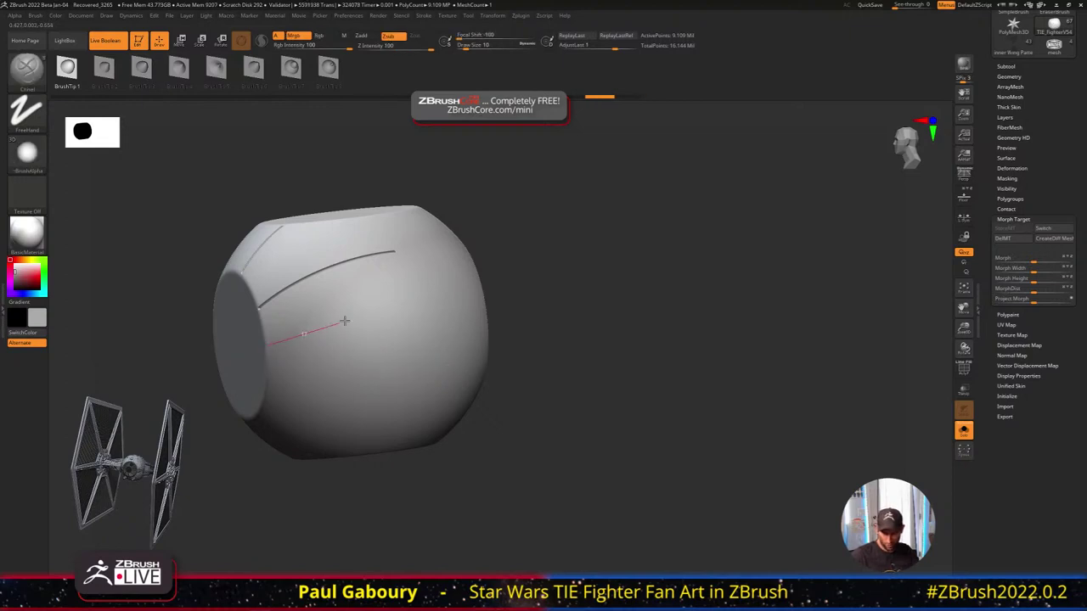
Try to carve a stepped panel line with straight, right-angled segments from the flat disc's edge across the sphere's side
drag(344, 321, 360, 314)
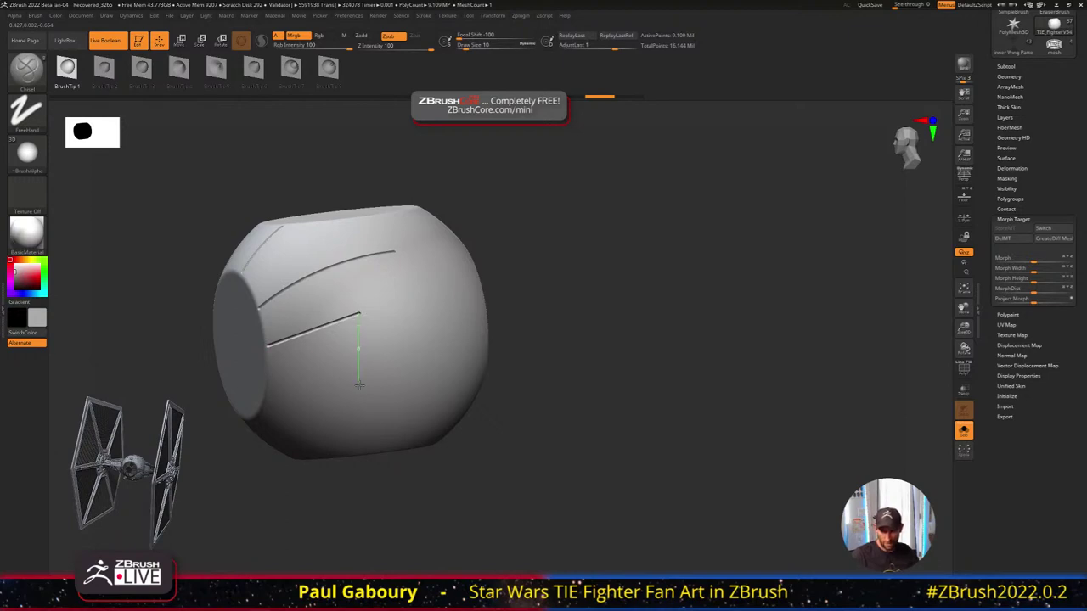
drag(359, 385, 360, 385)
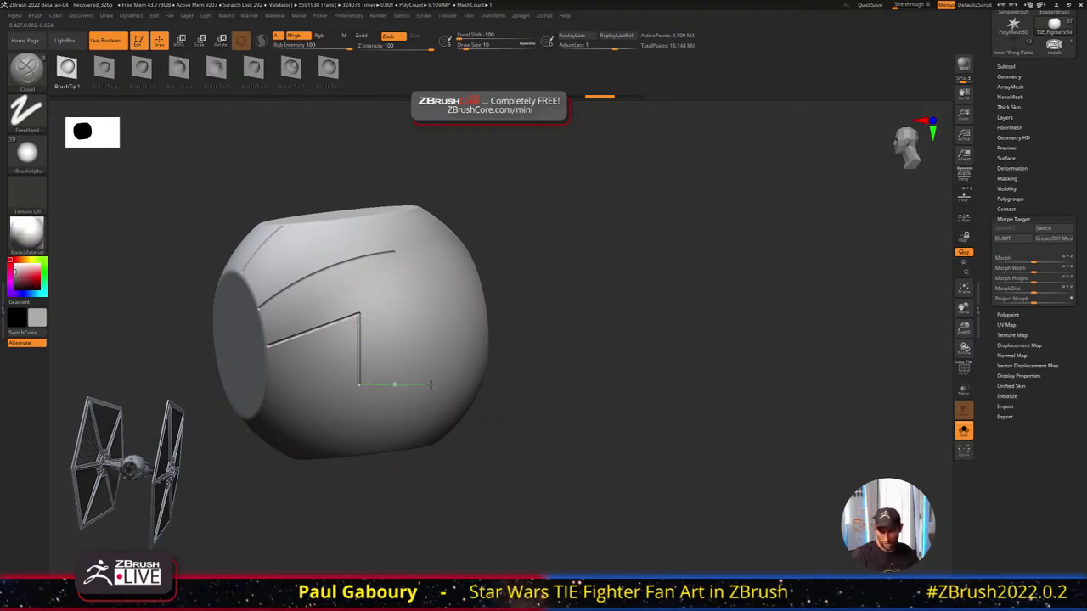
drag(430, 385, 430, 385)
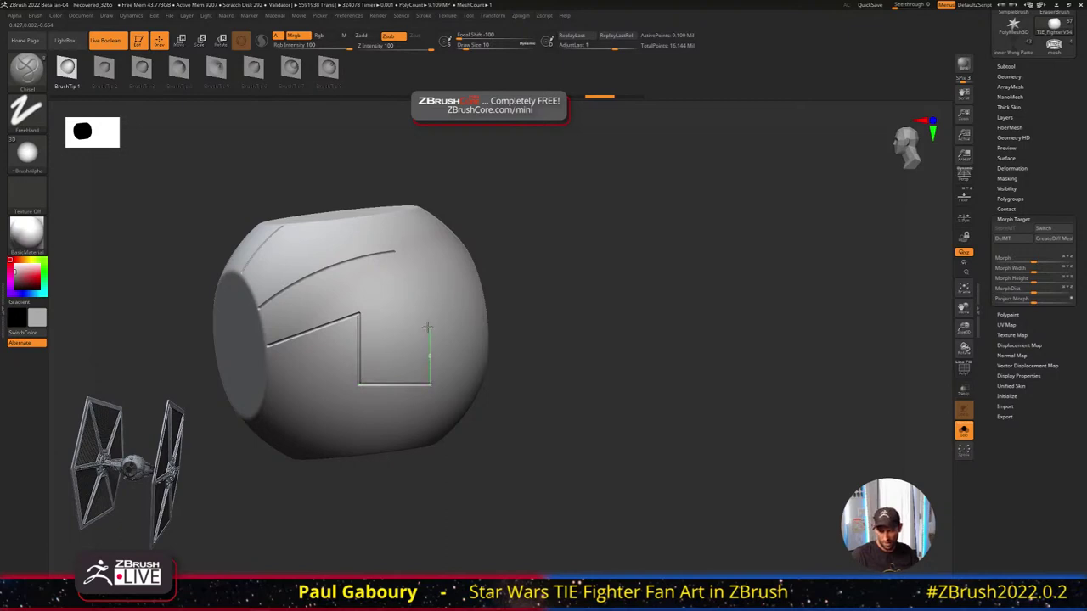
drag(428, 328, 428, 328)
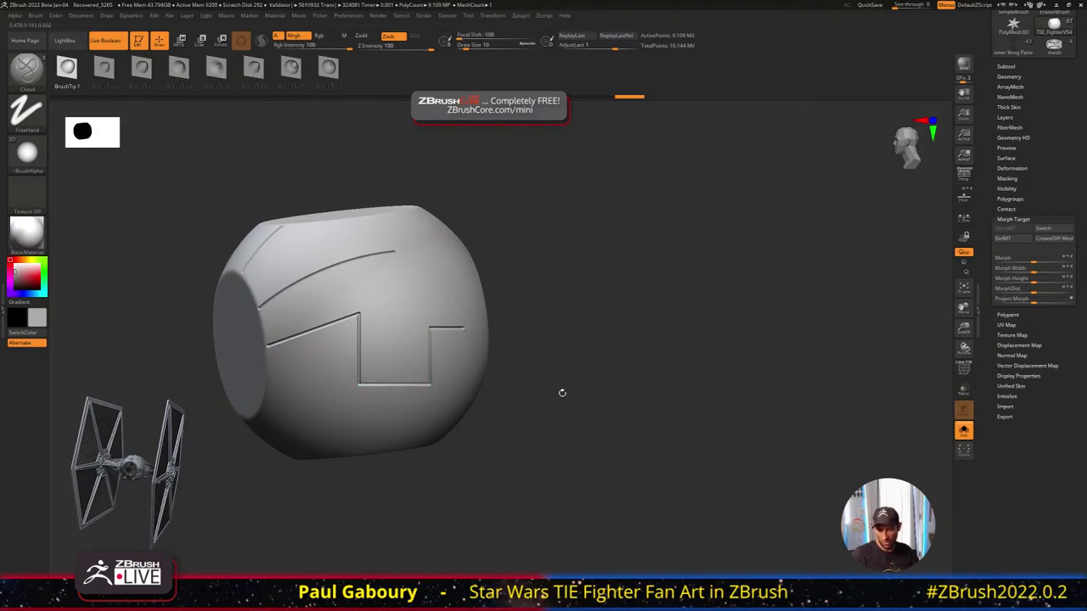
drag(563, 390, 433, 402)
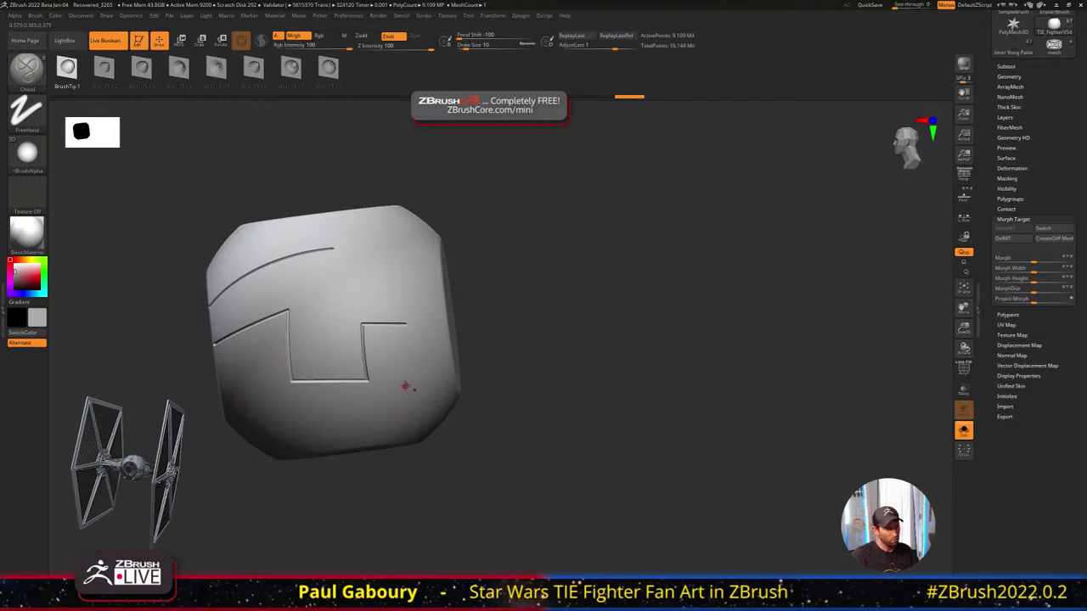
key(ctrl+z)
Try to carve a straight groove from the flat disc's edge that bends and curves on toward the opposite disc
drag(185, 374, 285, 364)
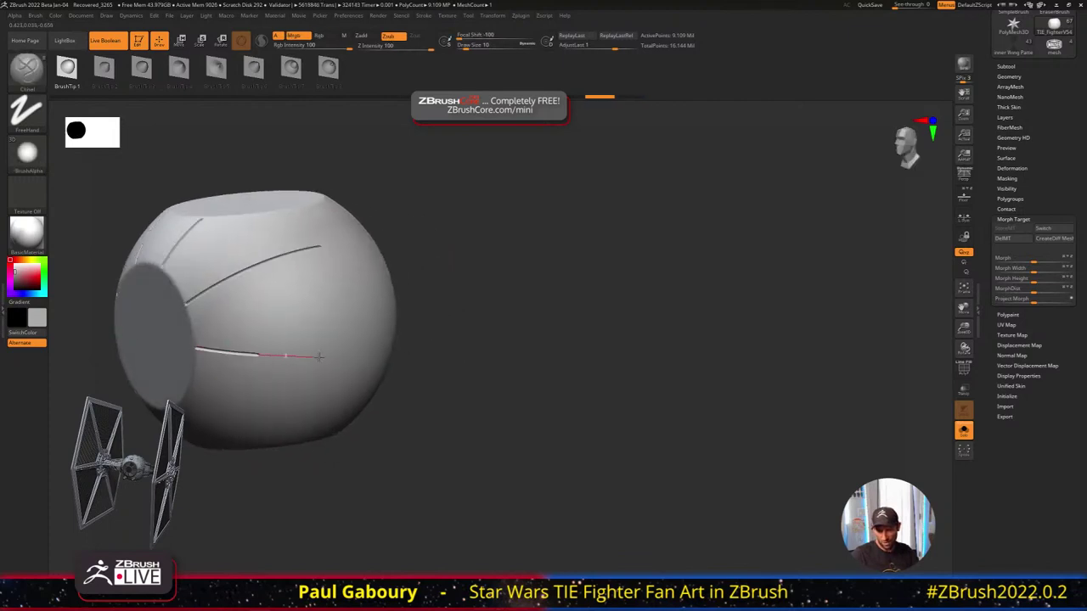
mouse_move(447, 381)
mouse_down()
mouse_move(405, 383)
mouse_move(265, 334)
mouse_move(315, 364)
mouse_move(423, 314)
mouse_up()
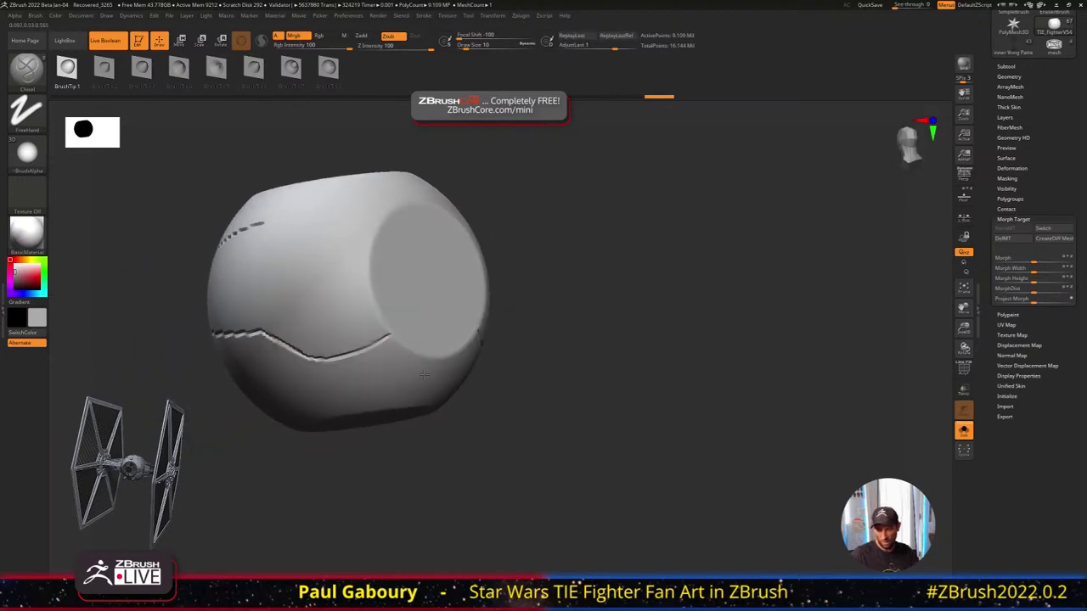
right_drag(425, 375, 330, 349)
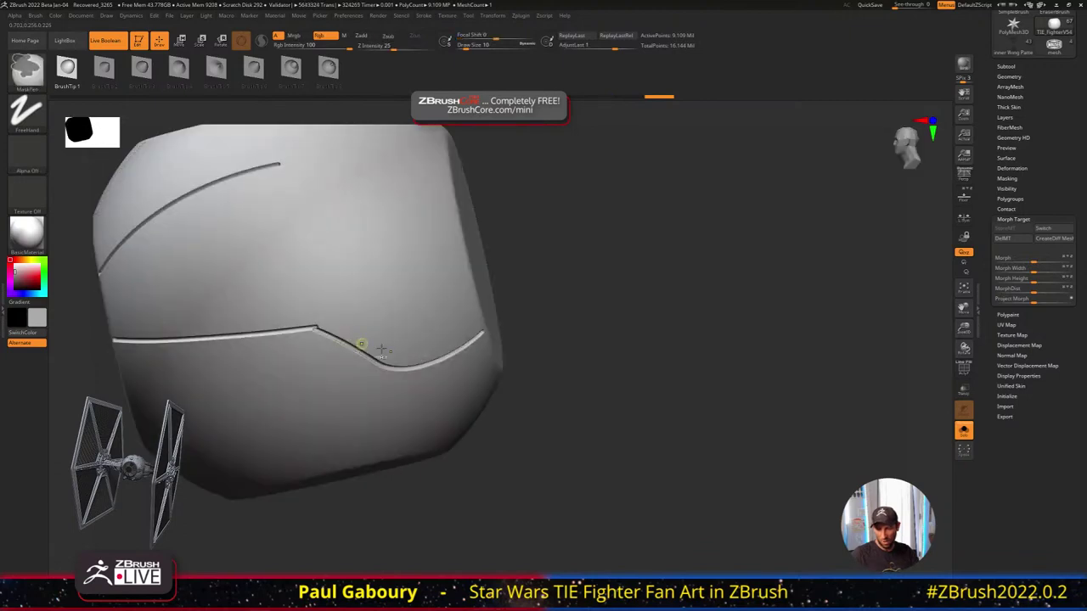
key(ctrl+z)
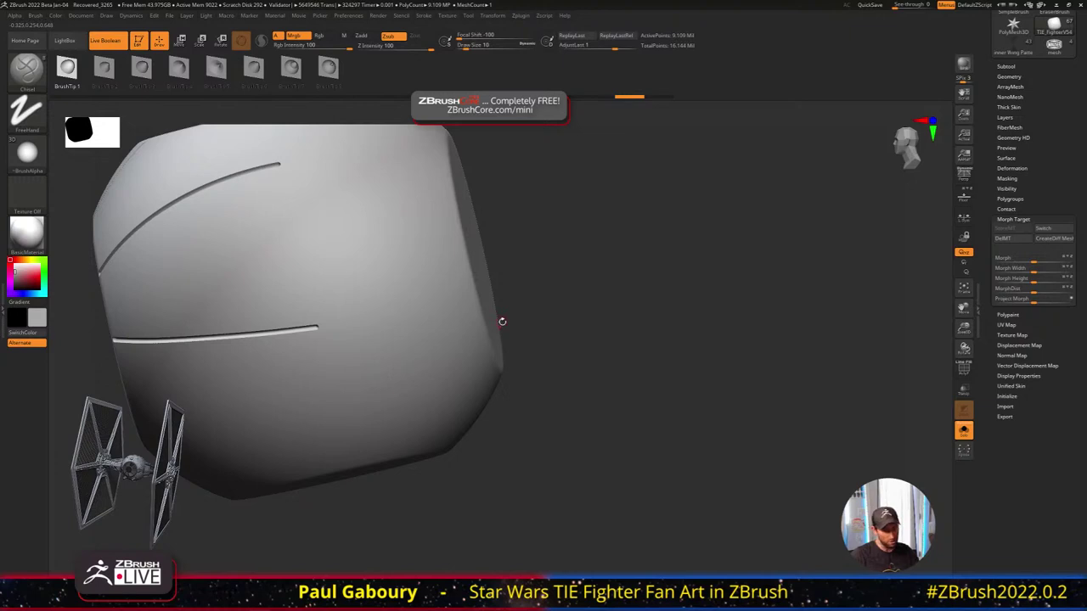
key(ctrl+z)
Carve a short groove from the lower edge of the flat disc onto the sphere's side, undoing the upward extension from its end
mouse_move(342, 362)
ctrl+right_down()
mouse_move(335, 374)
mouse_move(287, 375)
ctrl+right_up()
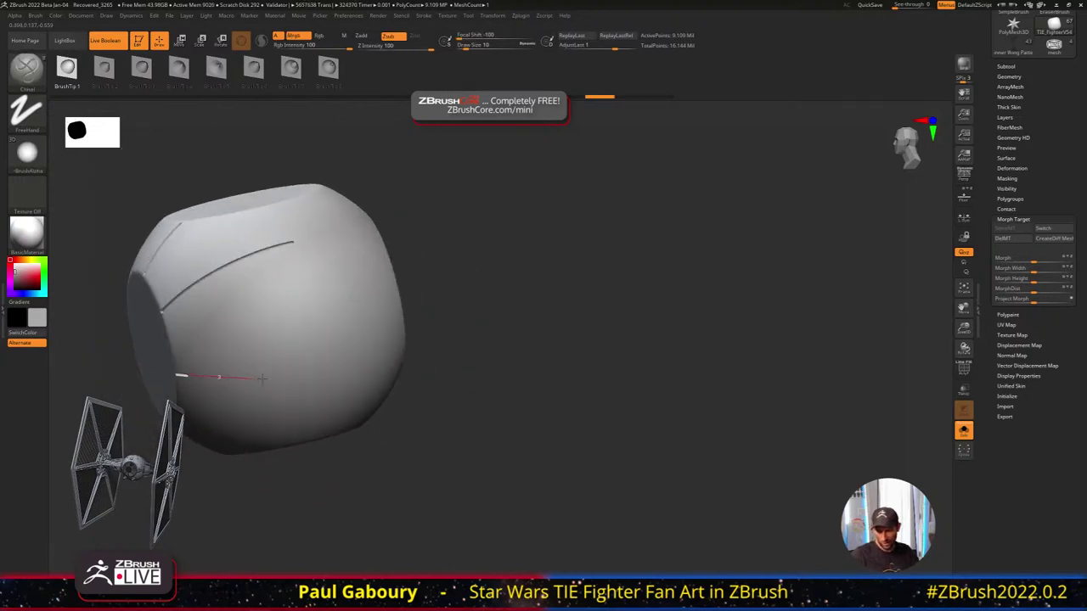
drag(260, 379, 293, 378)
drag(408, 353, 448, 387)
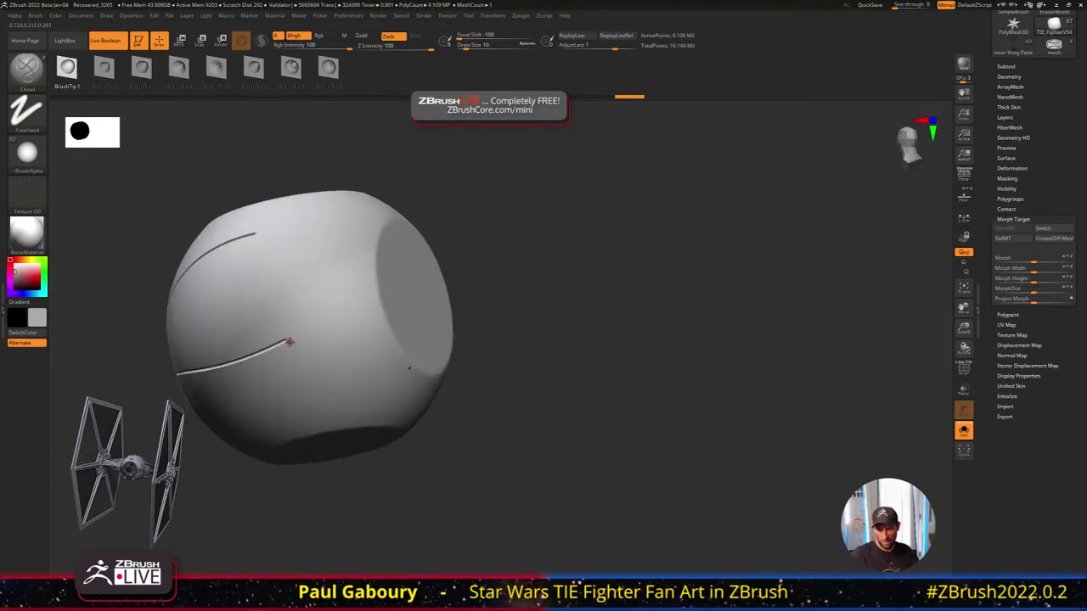
mouse_move(286, 340)
mouse_down()
mouse_move(313, 296)
mouse_move(328, 236)
mouse_up()
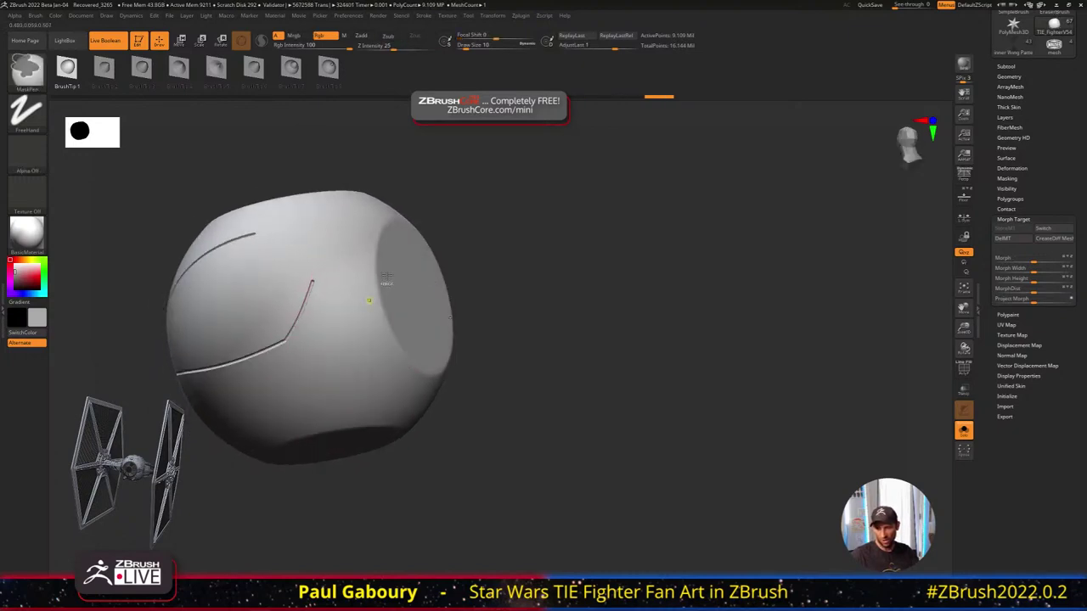
key(ctrl+z)
Open the Lazy Mouse settings of the current stroke
drag(438, 111, 465, 123)
click(430, 17)
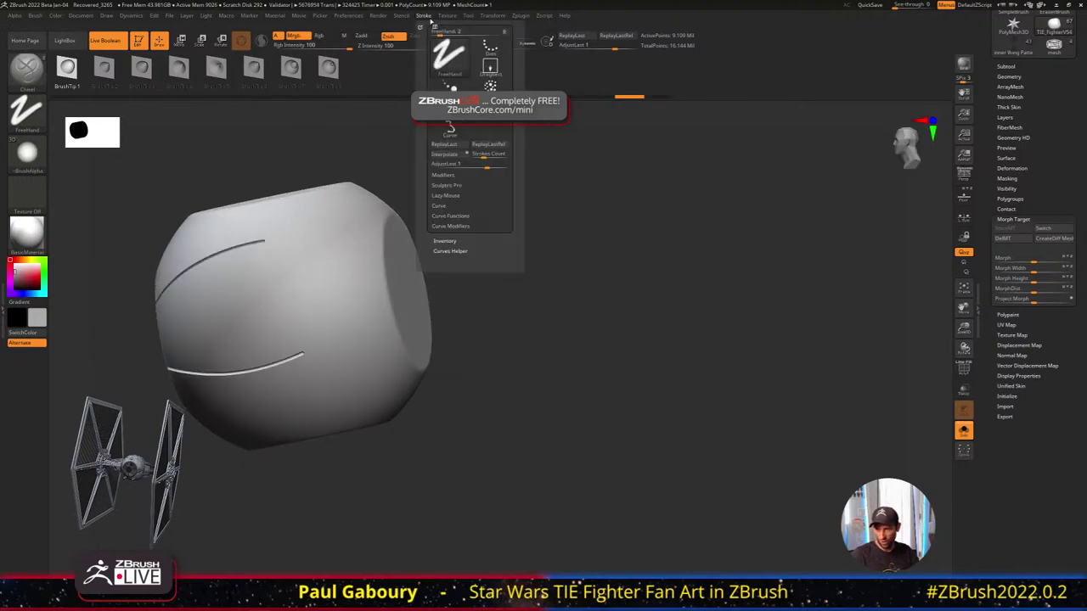
click(450, 195)
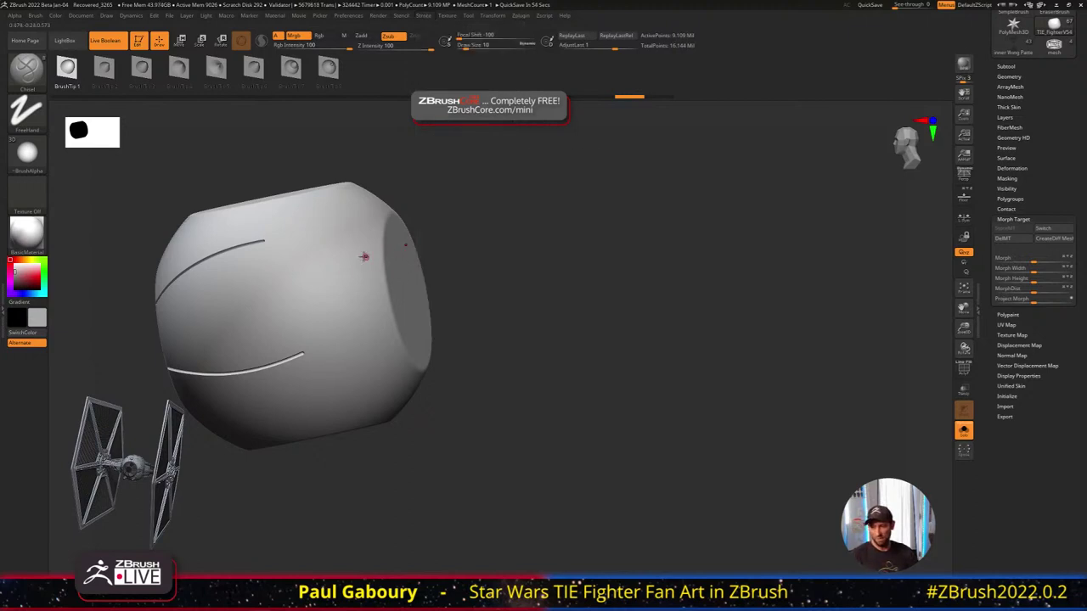
Try to carve an arched groove above the short line and extend it in a straight diagonal beside the disc
mouse_move(182, 344)
mouse_down()
mouse_move(239, 309)
mouse_move(302, 320)
mouse_move(313, 248)
mouse_move(352, 262)
mouse_move(364, 314)
mouse_move(392, 341)
mouse_up()
alt+right_drag(388, 372, 291, 276)
mouse_move(291, 276)
mouse_down()
mouse_move(245, 295)
mouse_move(286, 299)
mouse_up()
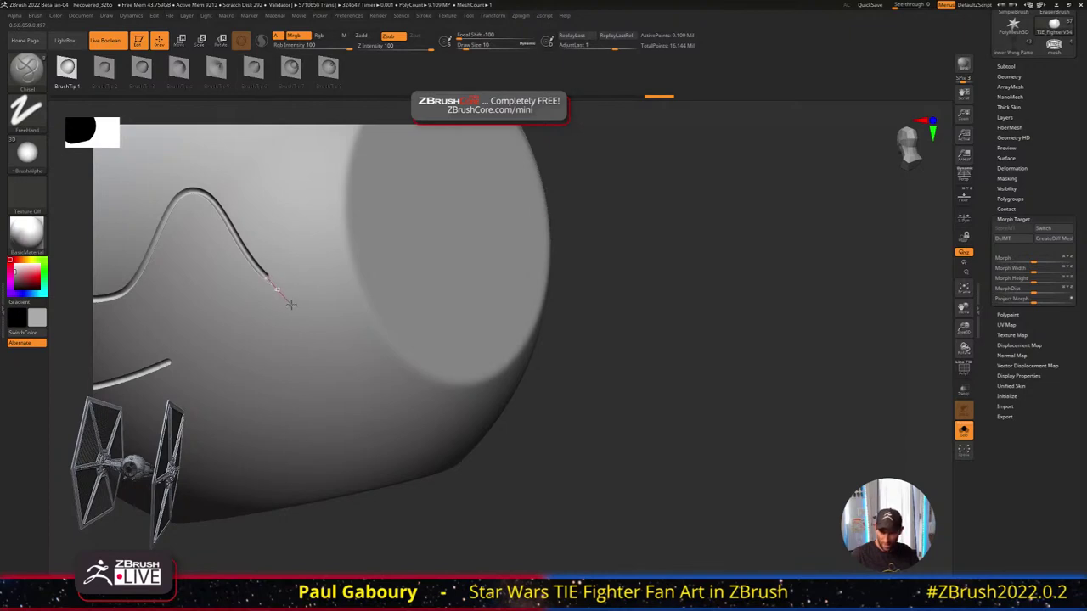
drag(302, 318, 364, 388)
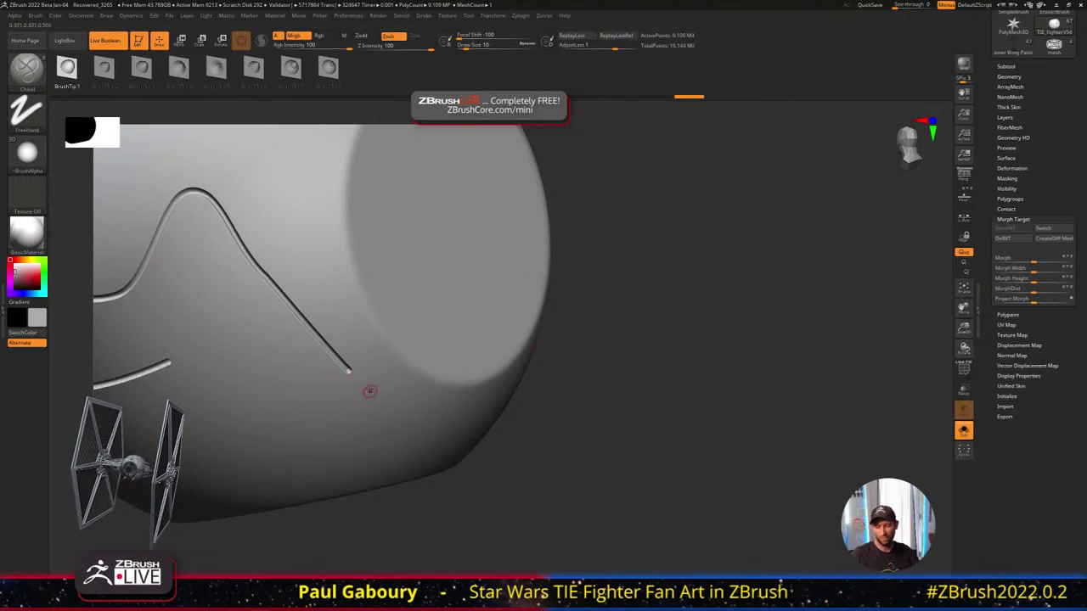
key(ctrl+z)
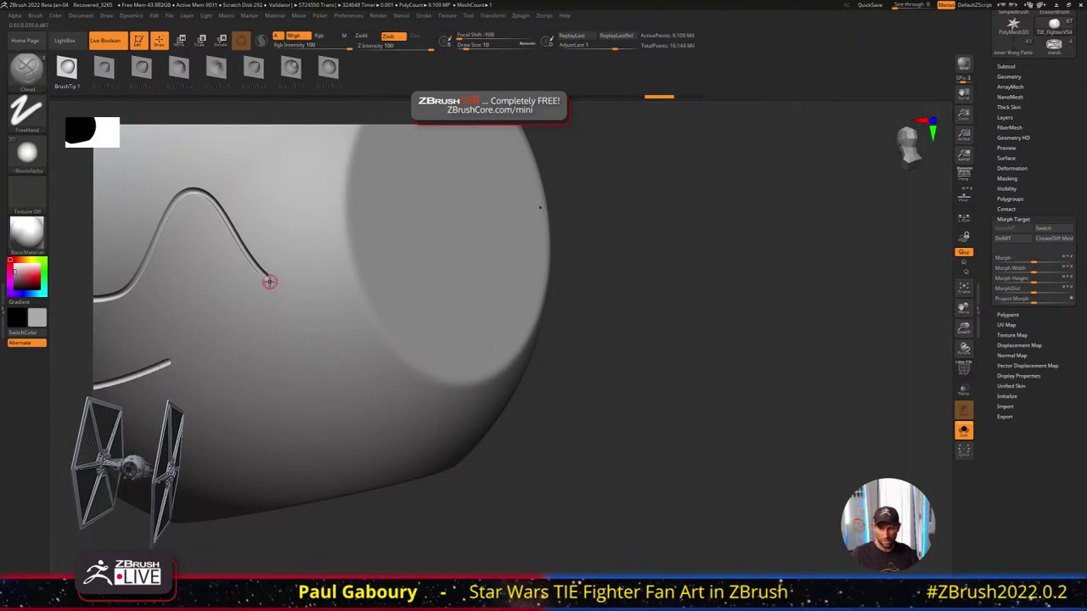
Try to extend the arched groove with a diagonal that loops back, retry a shorter diagonal, and undo the whole groove
mouse_move(297, 310)
mouse_down()
mouse_move(388, 410)
mouse_move(344, 441)
mouse_move(236, 333)
mouse_move(201, 408)
mouse_up()
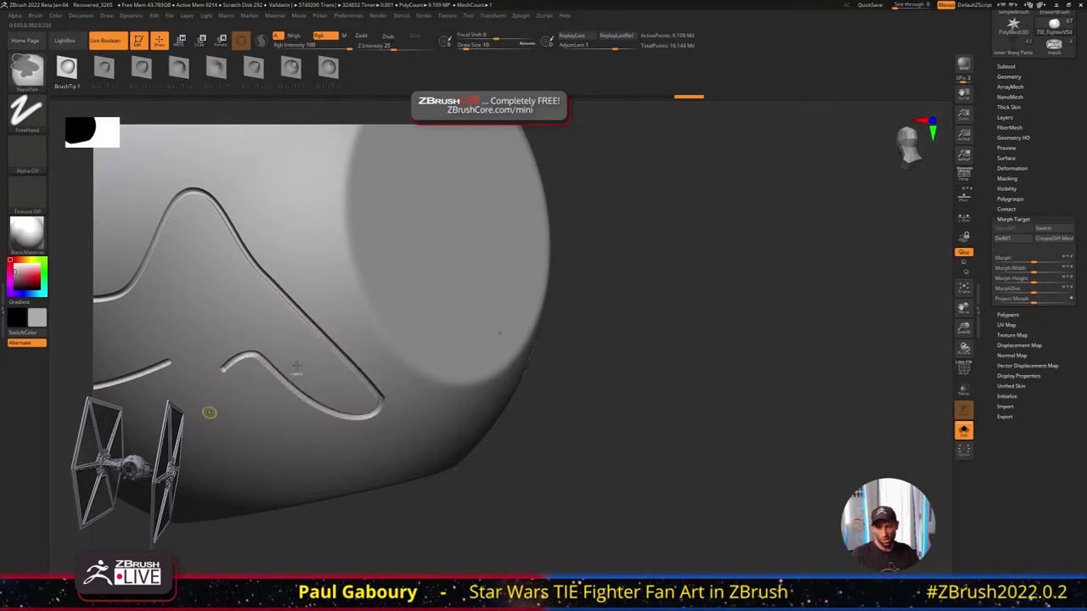
key(ctrl+z)
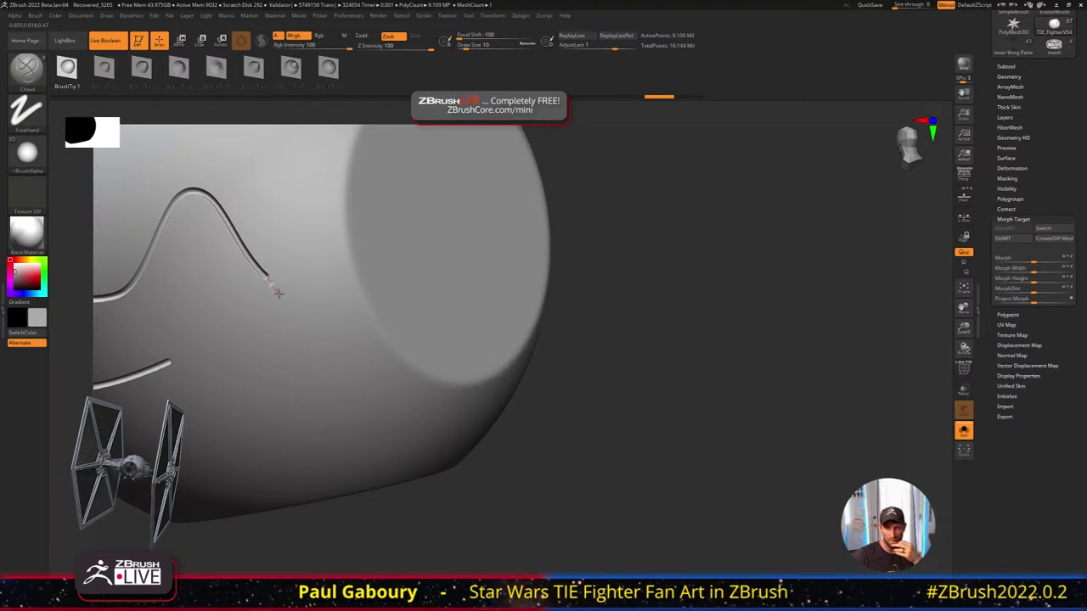
drag(277, 292, 347, 372)
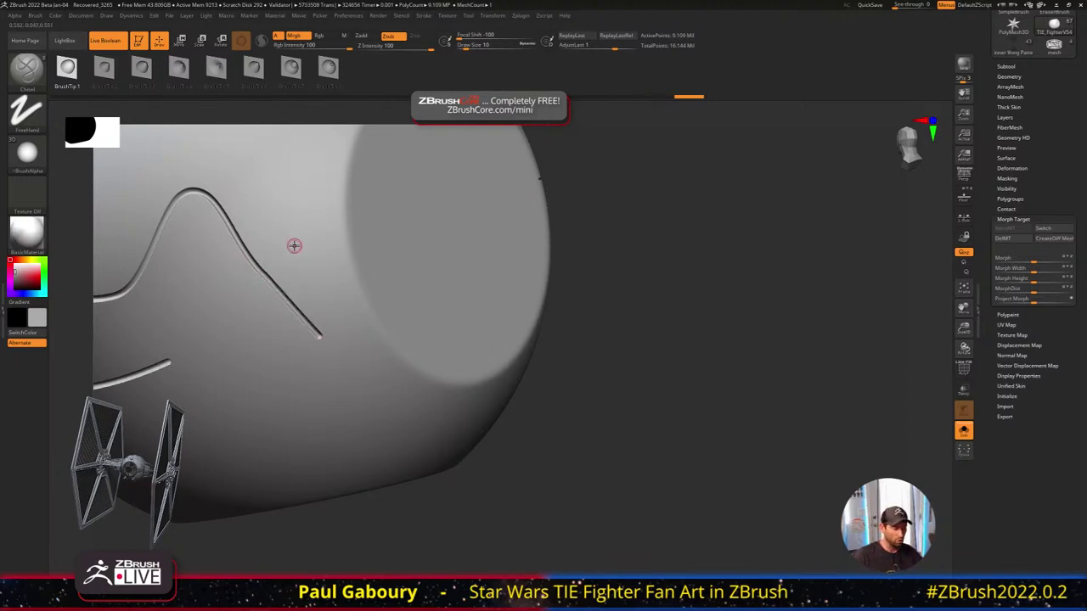
key(ctrl+z)
key(ctrl+z)
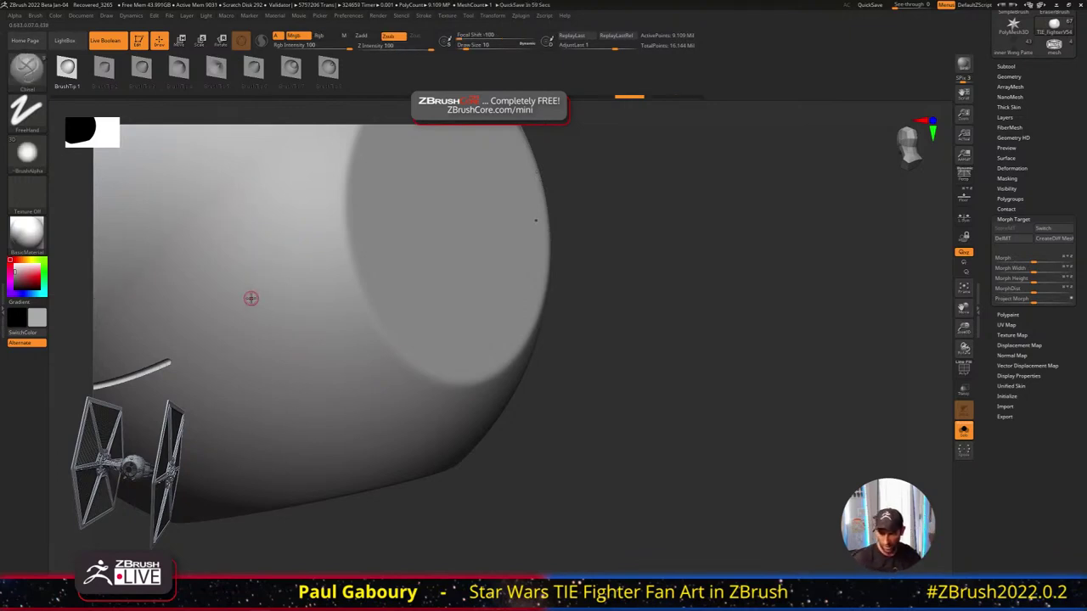
Try to carve a freehand S-shaped groove above the short line in one continuous stroke
mouse_move(132, 322)
mouse_down()
mouse_move(180, 287)
mouse_move(242, 328)
mouse_move(278, 387)
mouse_move(345, 346)
mouse_up()
mouse_move(347, 402)
right_down()
mouse_move(333, 370)
mouse_move(331, 417)
right_up()
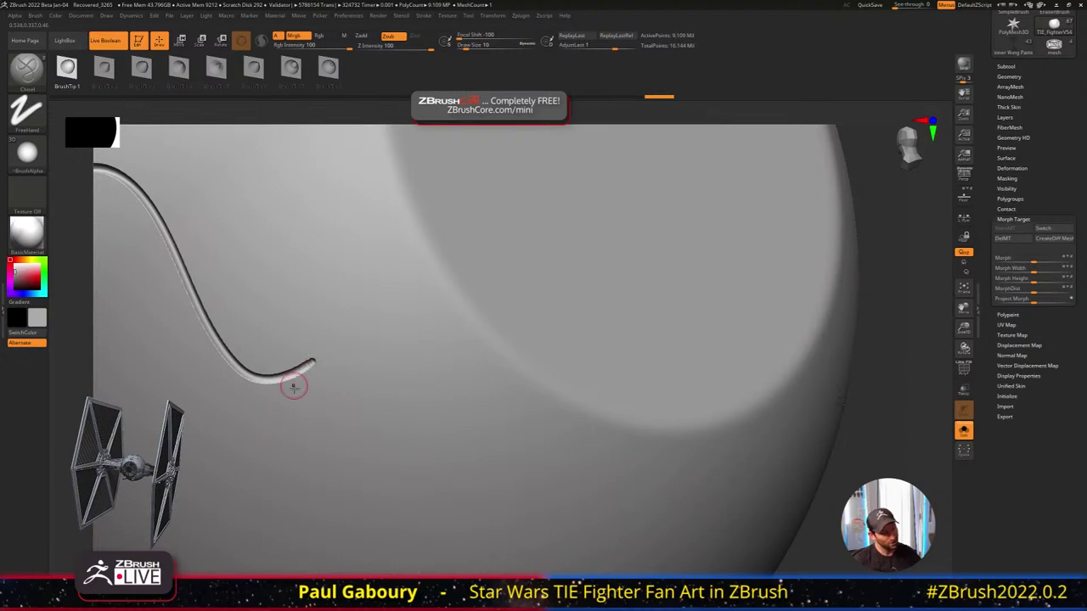
ctrl+right_drag(293, 389, 299, 361)
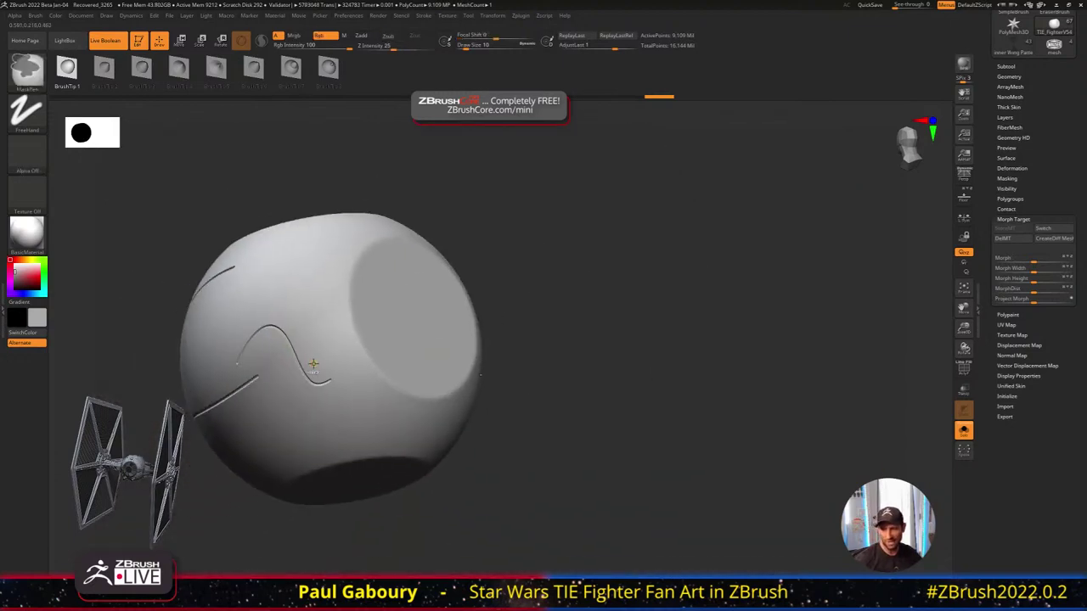
key(ctrl+z)
Open the Chisel brush's tablet pressure settings and expand the Size pressure curve
click(34, 16)
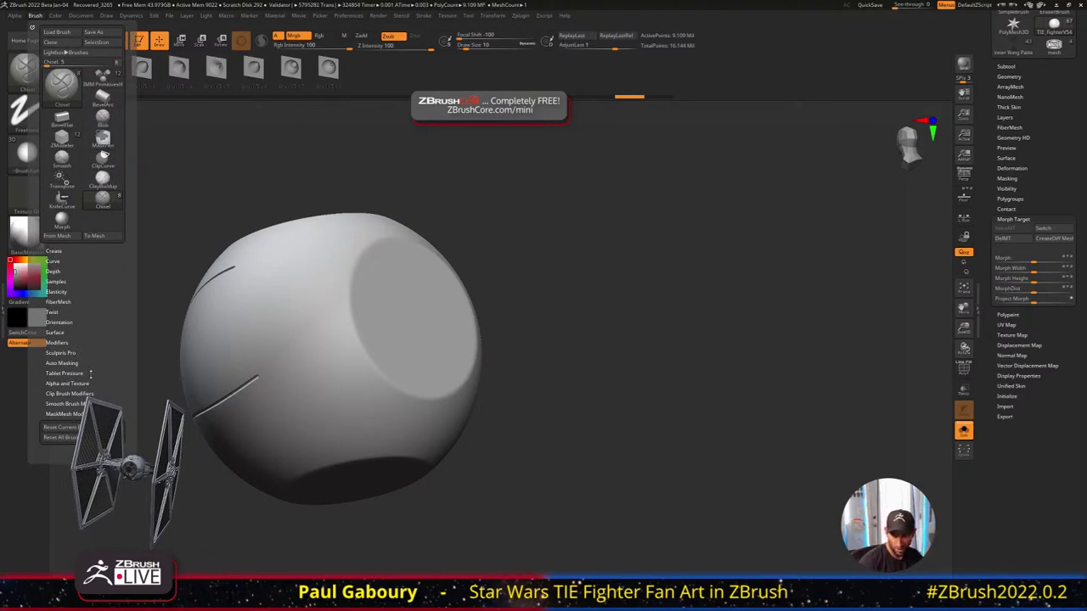
click(65, 373)
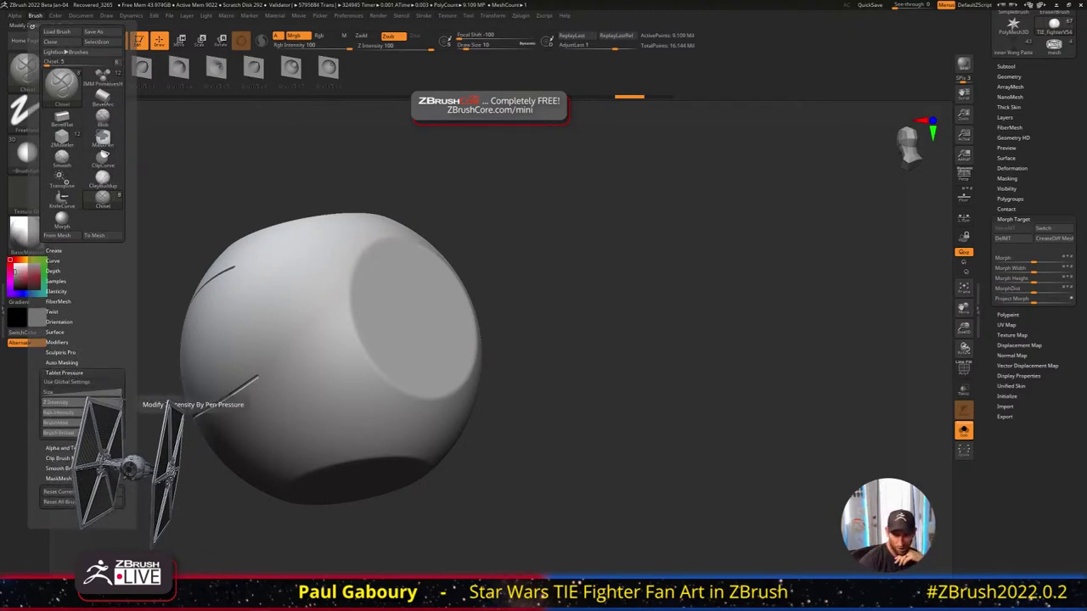
click(82, 393)
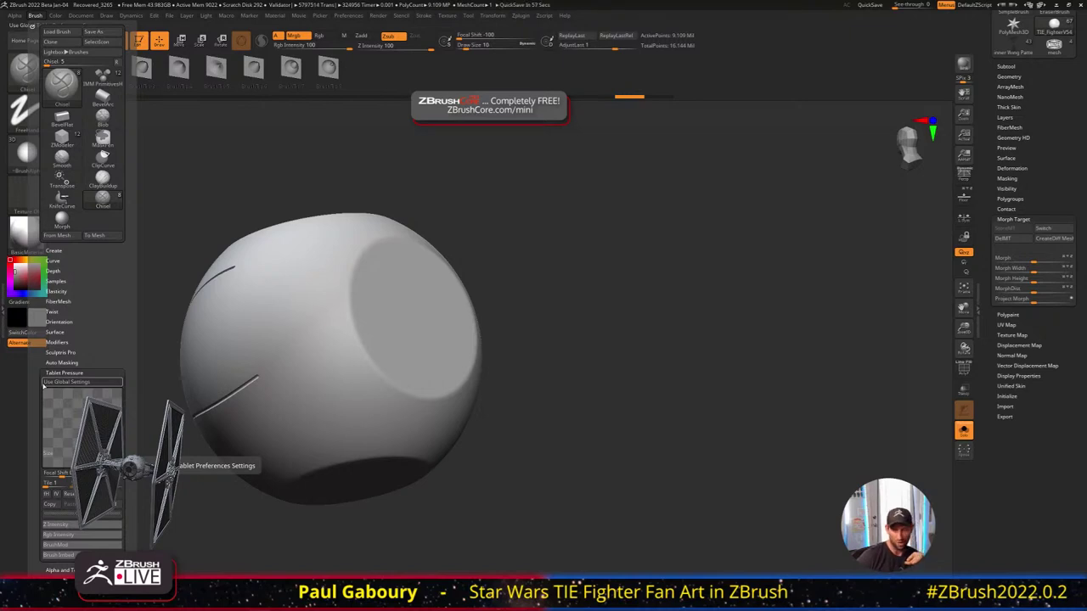
Carve a long rounded groove arching over the short line, curving around above the lower disc and continuing straight back along it
mouse_move(228, 357)
mouse_down()
mouse_move(259, 325)
mouse_move(307, 316)
mouse_move(361, 432)
mouse_up()
mouse_move(370, 433)
right_down()
mouse_move(355, 393)
mouse_move(367, 439)
mouse_move(373, 347)
mouse_move(359, 317)
right_up()
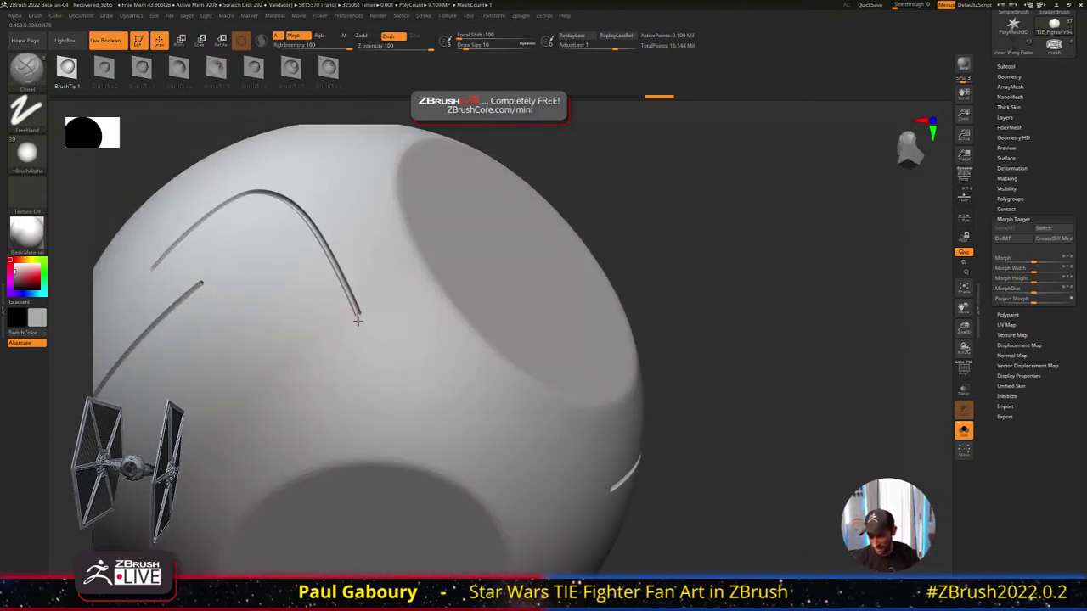
mouse_move(365, 350)
mouse_down()
mouse_move(369, 407)
mouse_move(242, 429)
mouse_up()
mouse_move(242, 429)
right_down()
mouse_move(311, 396)
mouse_move(323, 373)
right_up()
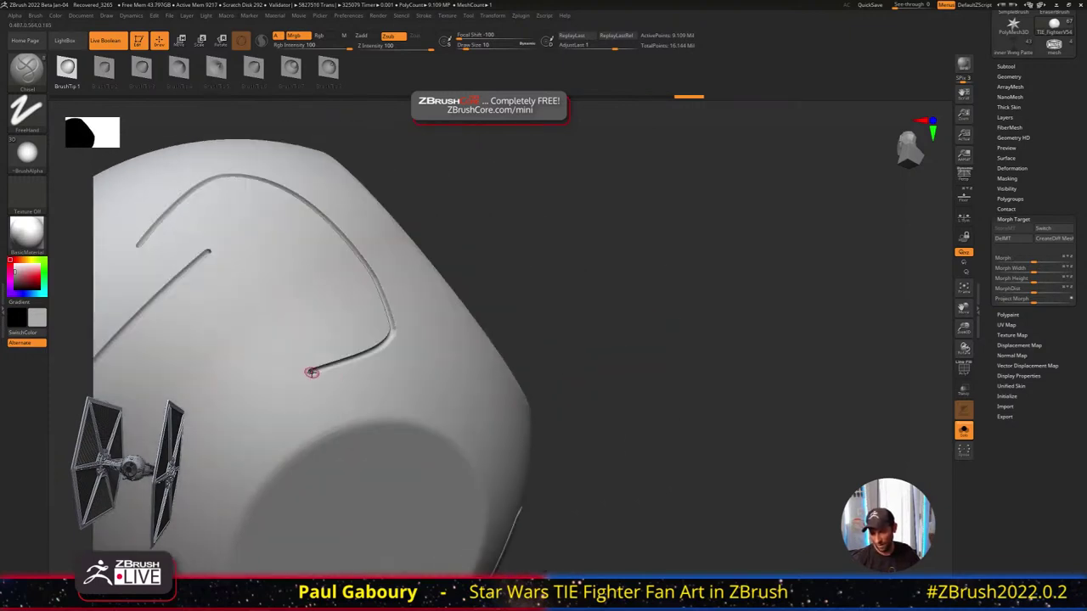
mouse_move(296, 380)
mouse_down()
mouse_move(255, 398)
mouse_move(148, 484)
mouse_up()
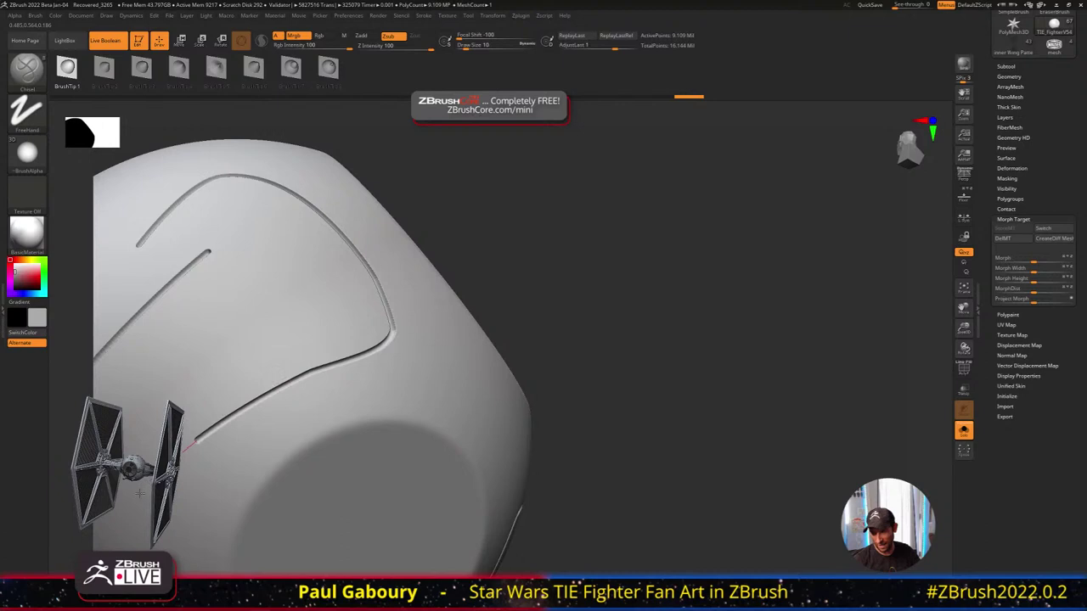
mouse_move(140, 493)
ctrl+right_down()
mouse_move(476, 408)
mouse_move(407, 373)
mouse_move(441, 348)
ctrl+right_up()
Turn off Solo mode to display the whole cockpit with all its detail parts
scroll(1037, 255, up, 3)
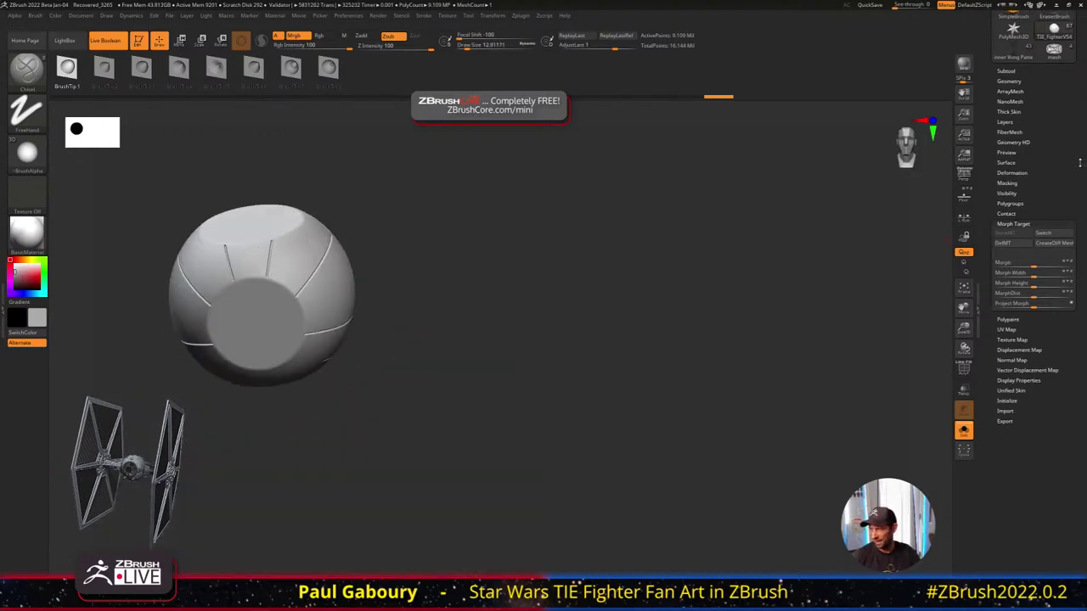
click(1053, 179)
click(1053, 179)
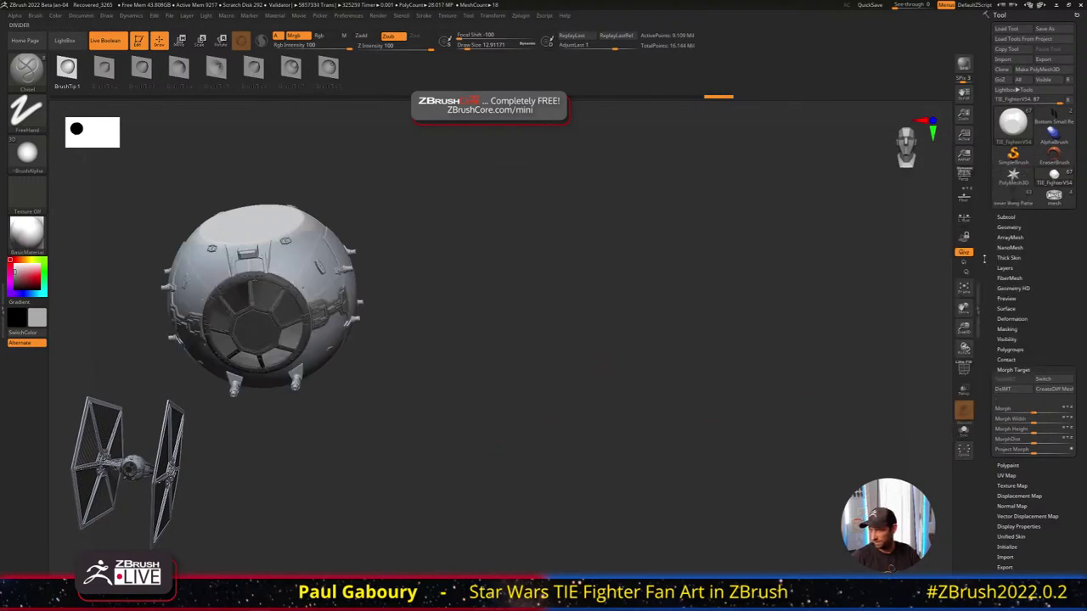
mouse_move(767, 318)
mouse_down()
mouse_move(750, 304)
mouse_move(818, 325)
mouse_up()
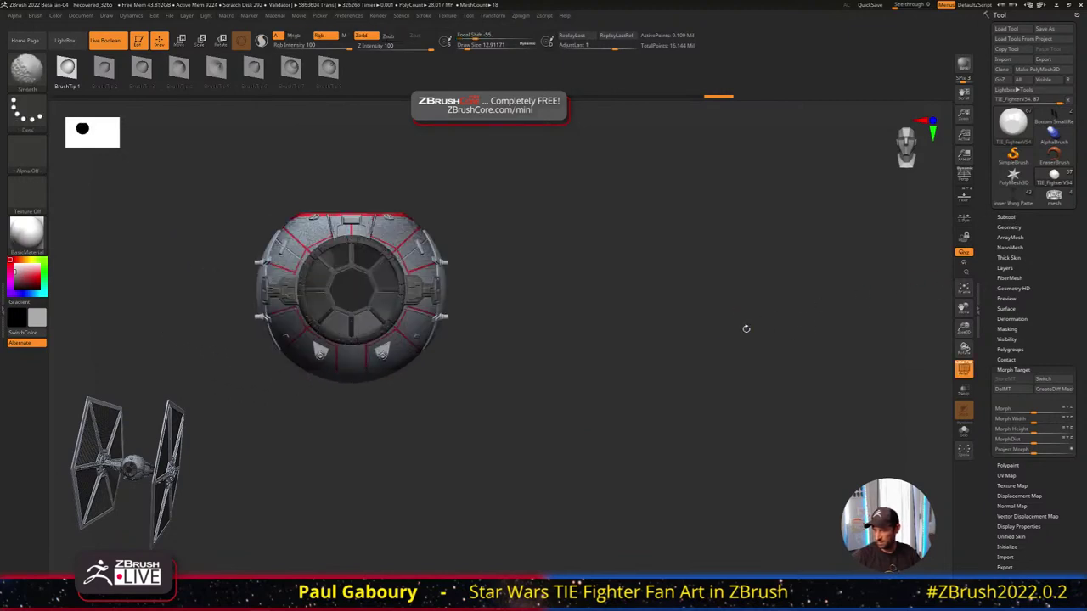
Expand the TIE Fighter Cockpit folder among the subtools and select the main cockpit to inspect its panel lines above the window
click(1007, 217)
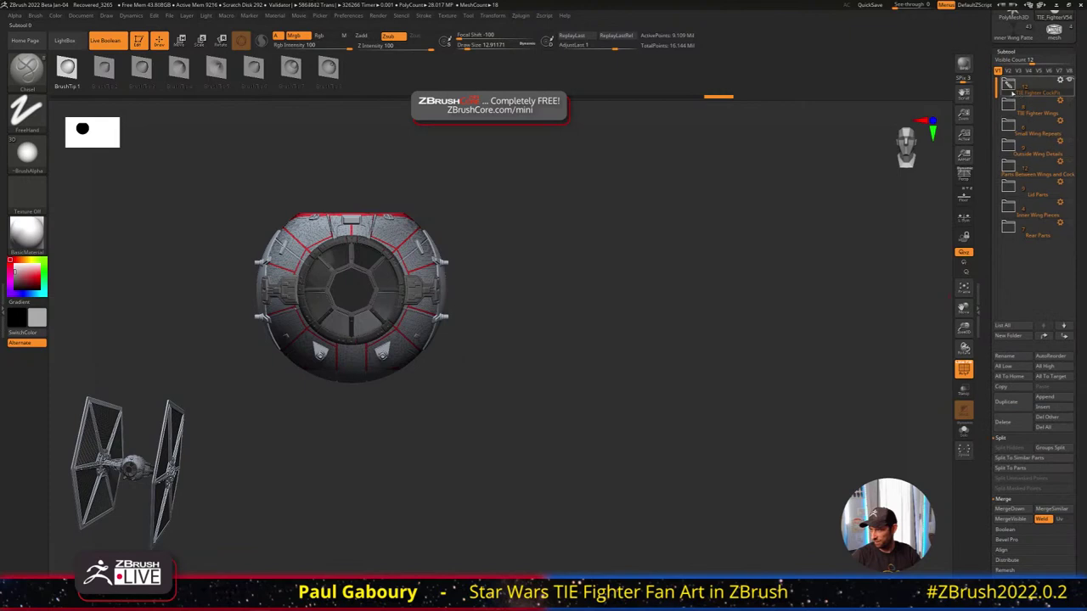
click(1010, 88)
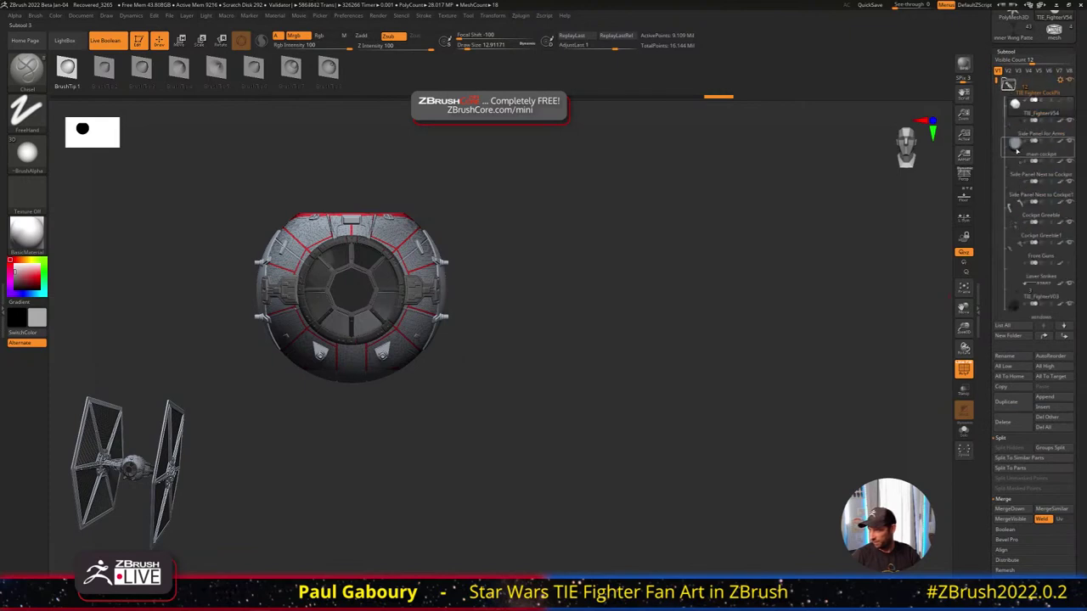
click(1038, 154)
mouse_move(609, 323)
mouse_down()
mouse_move(578, 361)
mouse_move(615, 358)
mouse_move(585, 372)
mouse_move(601, 380)
mouse_move(575, 383)
mouse_move(580, 364)
mouse_move(577, 383)
mouse_move(592, 391)
mouse_move(588, 384)
mouse_move(556, 476)
mouse_up()
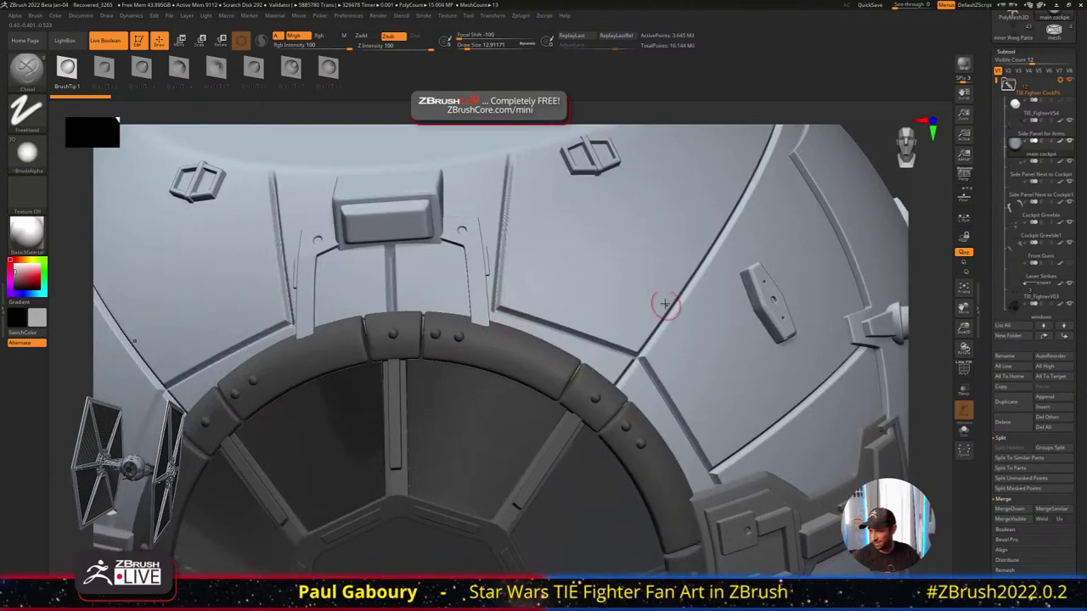
Carve a straight diagonal groove across the panel lines above the window and expand the Morph Target settings
drag(631, 273, 439, 183)
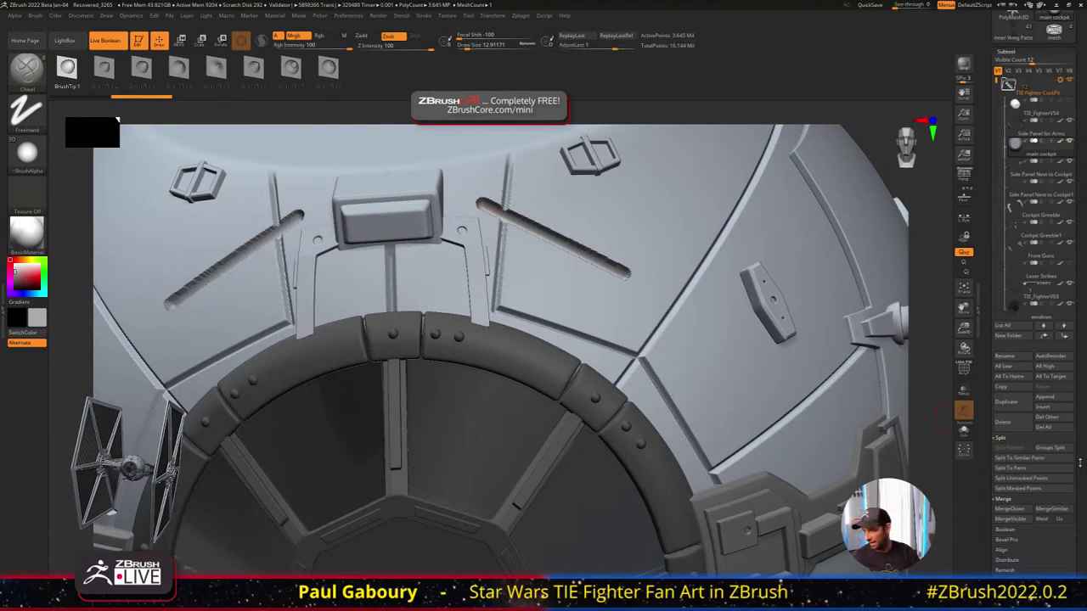
scroll(1075, 349, down, 10)
scroll(1074, 349, up, 1)
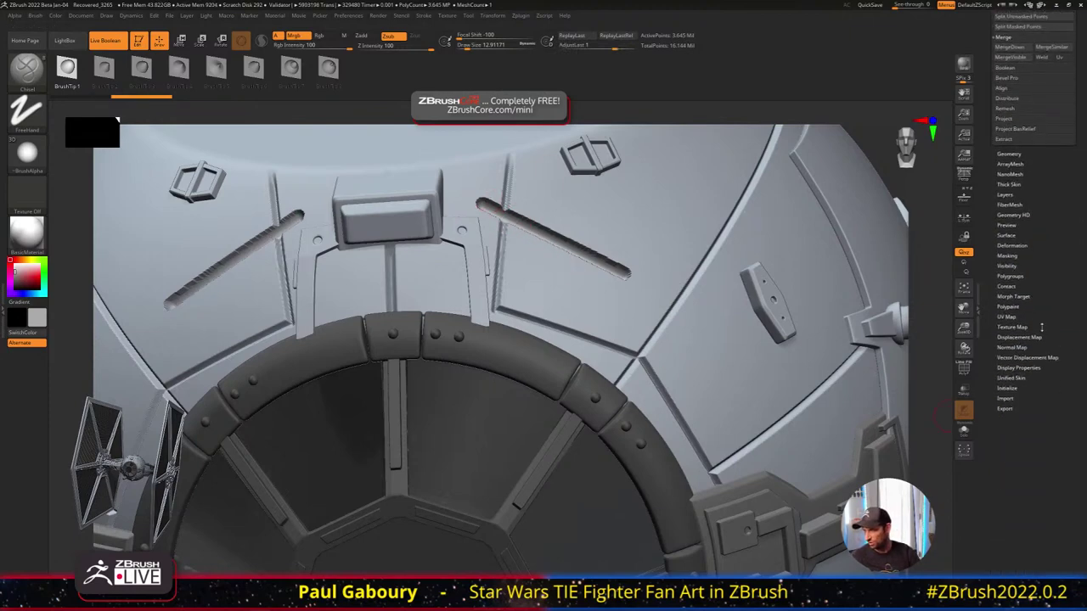
click(1013, 295)
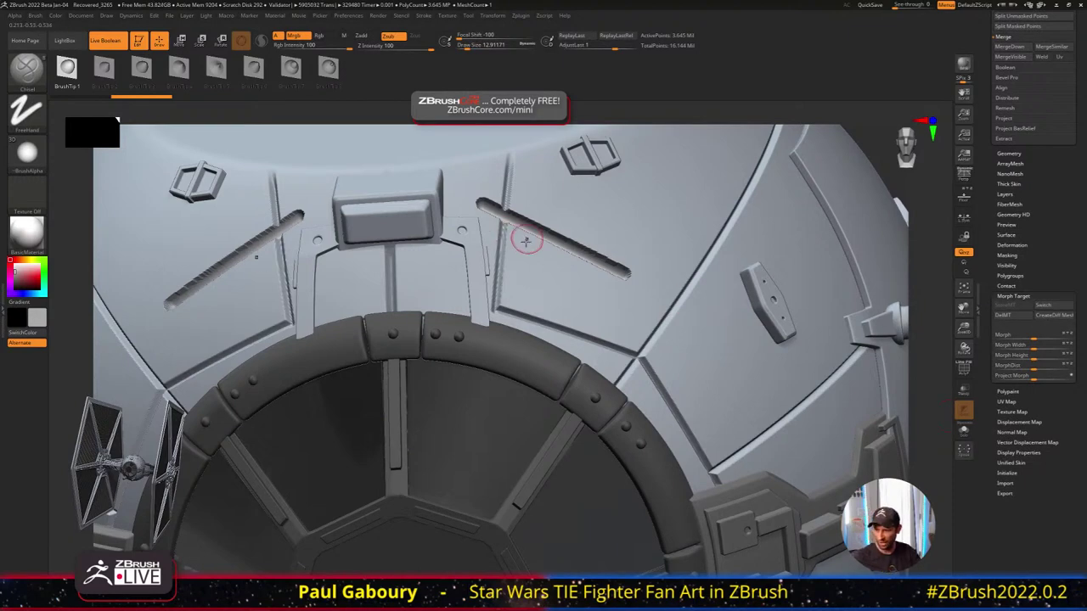
right_drag(524, 235, 655, 340)
drag(687, 373, 427, 243)
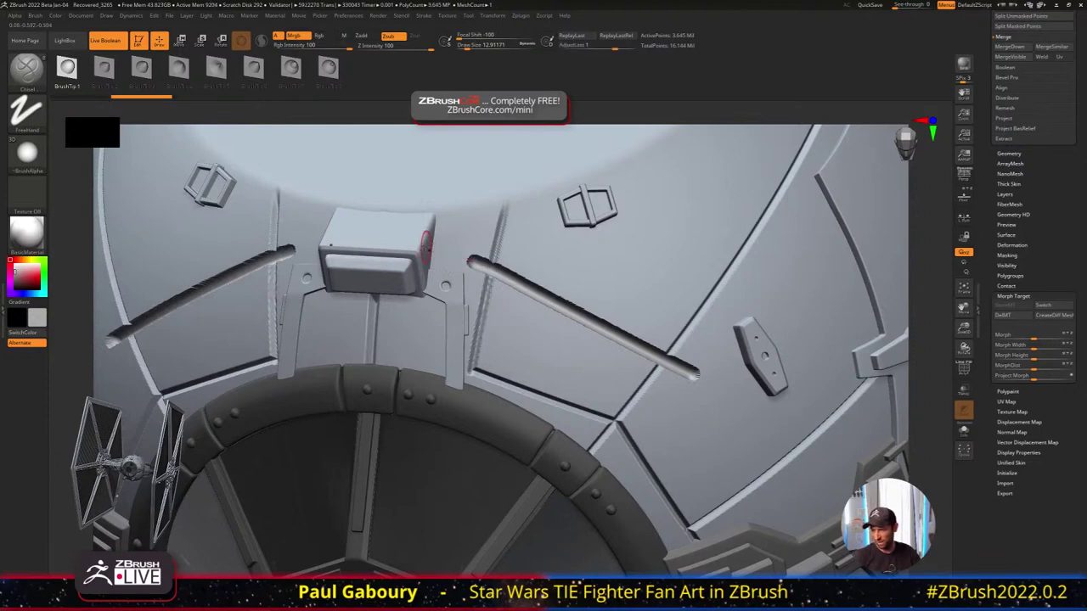
Try the Morph brush on the outer end of the new groove, and undo both the brushing and the groove
key(b)
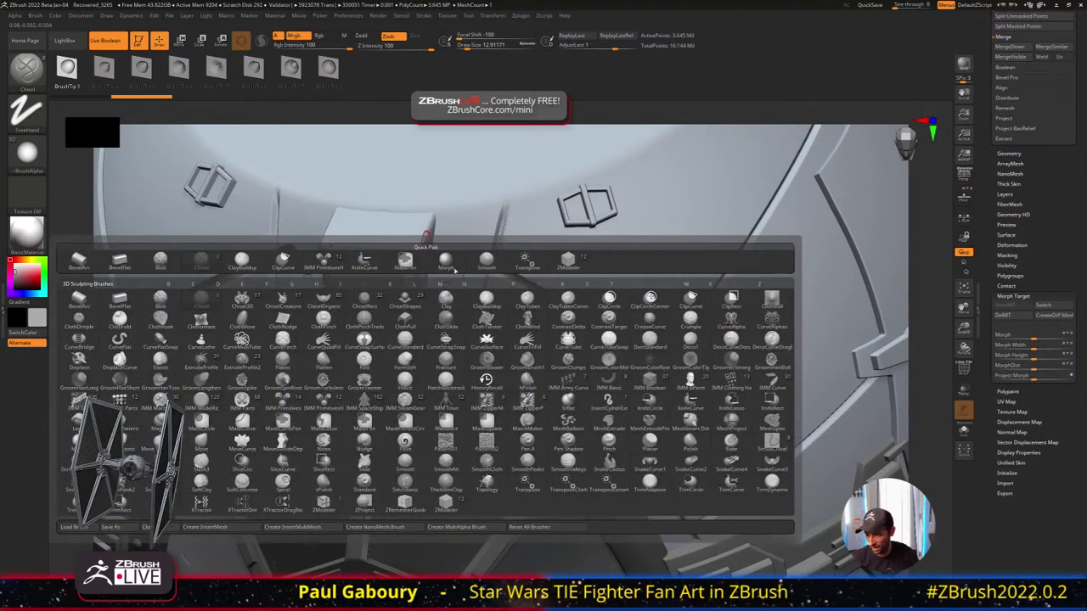
click(448, 263)
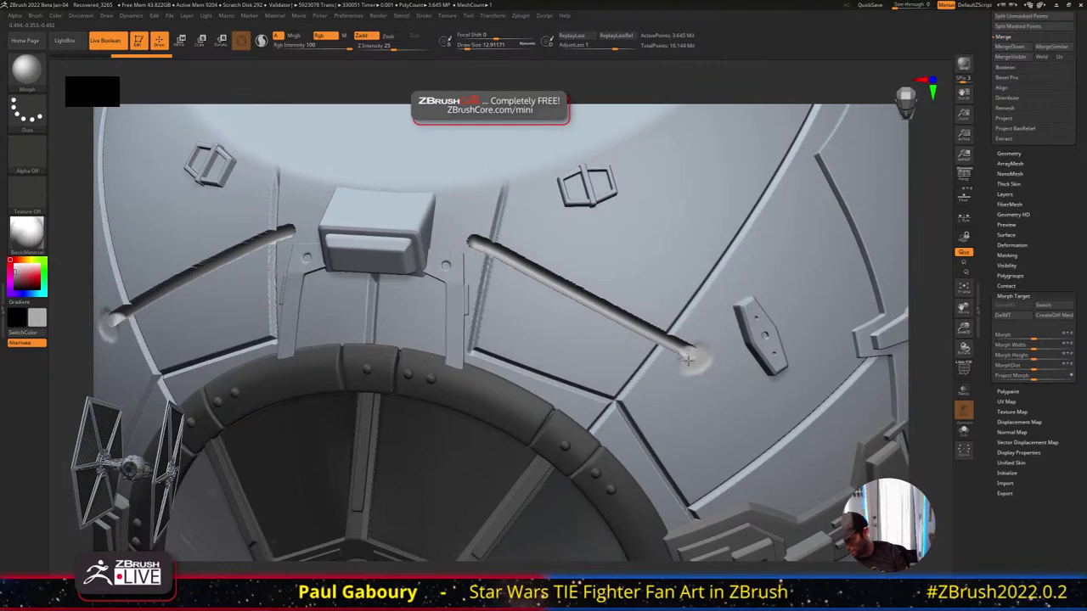
mouse_move(688, 360)
mouse_down()
mouse_move(688, 342)
mouse_move(691, 360)
mouse_up()
key(ctrl+z)
key(ctrl+z)
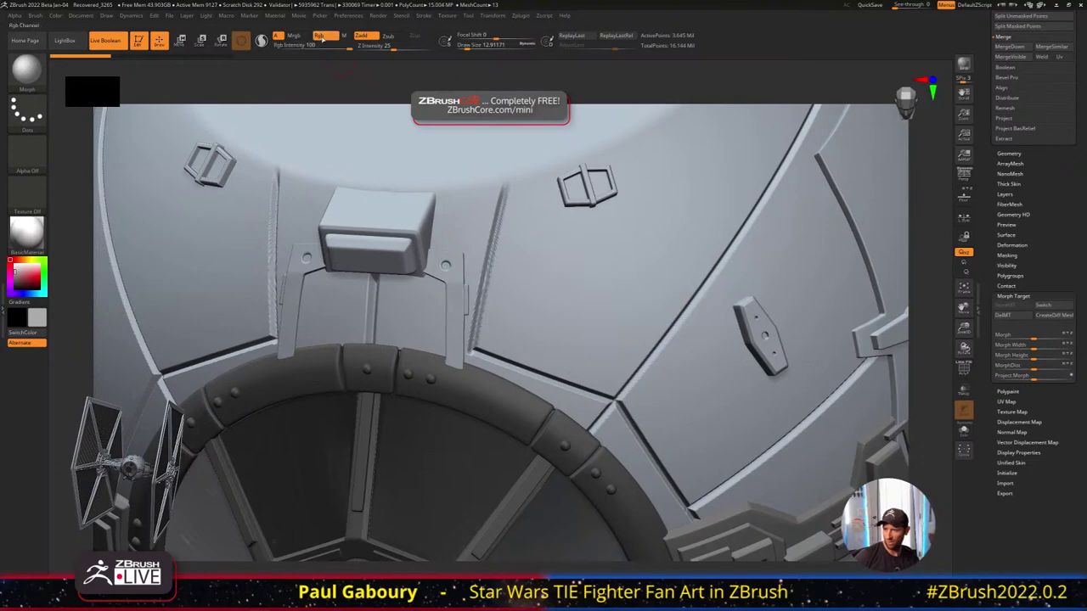
Carve the diagonal groove across the panel lines again using the Chisel brush with its material and color channel off
key(b)
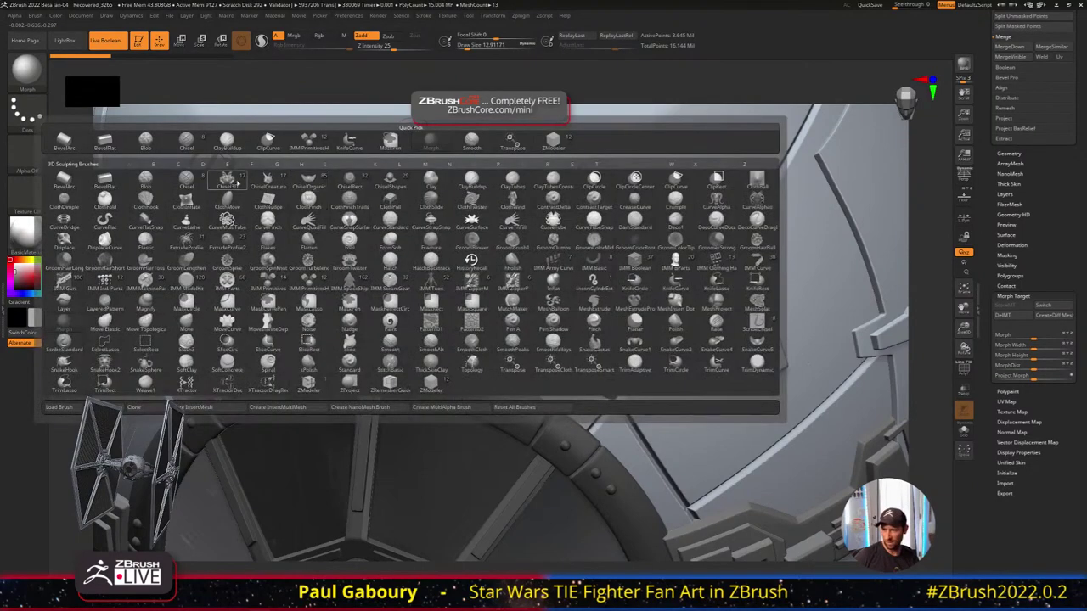
click(186, 181)
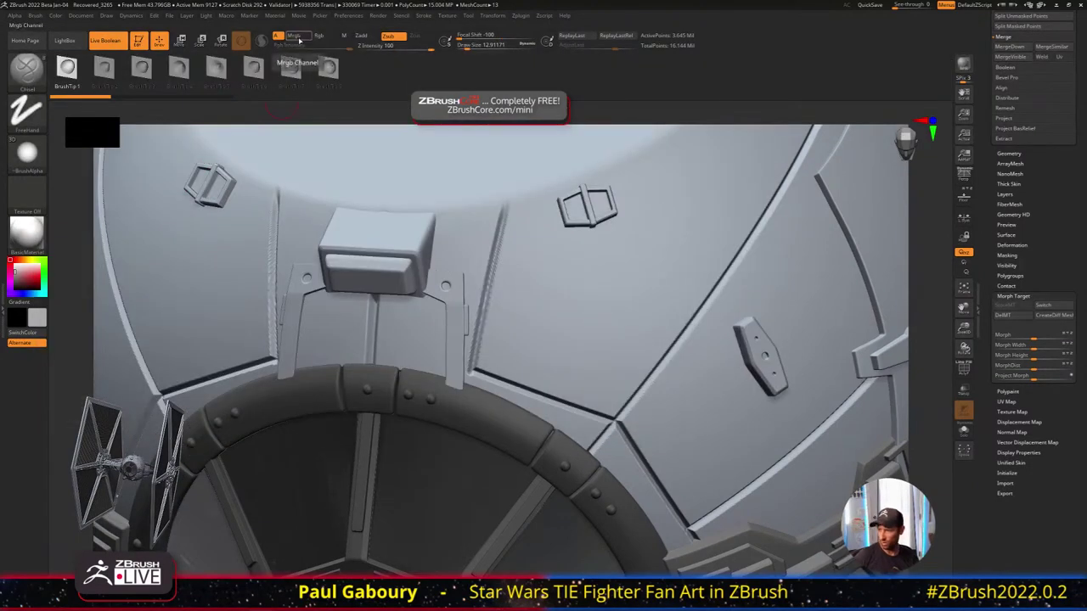
drag(699, 368, 459, 255)
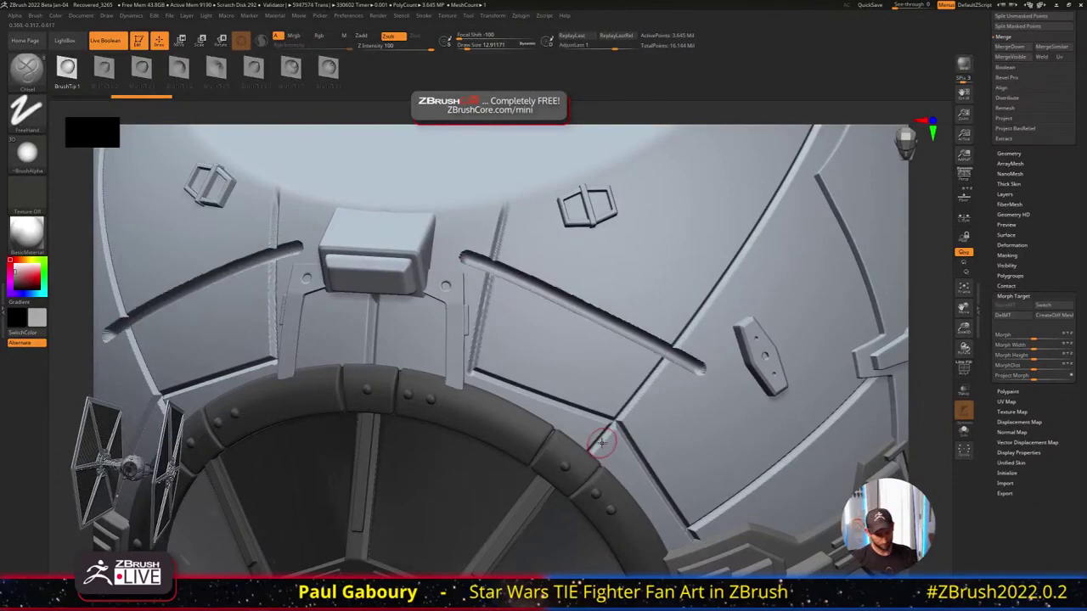
Try erasing the groove's outer end where it crosses the panel line with the Morph brush, and undo the erasing
key(b)
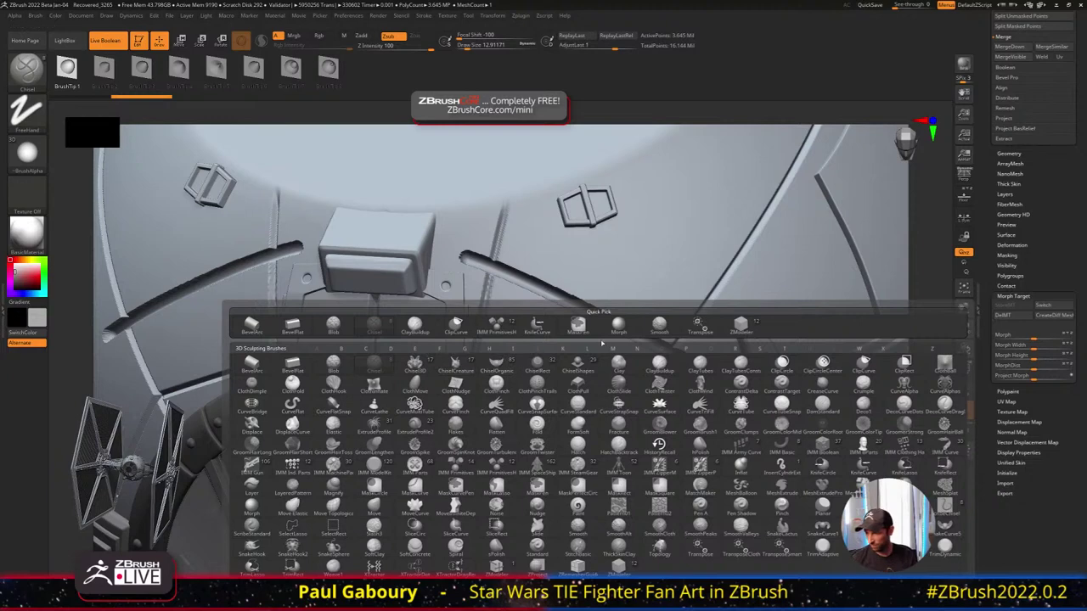
click(619, 324)
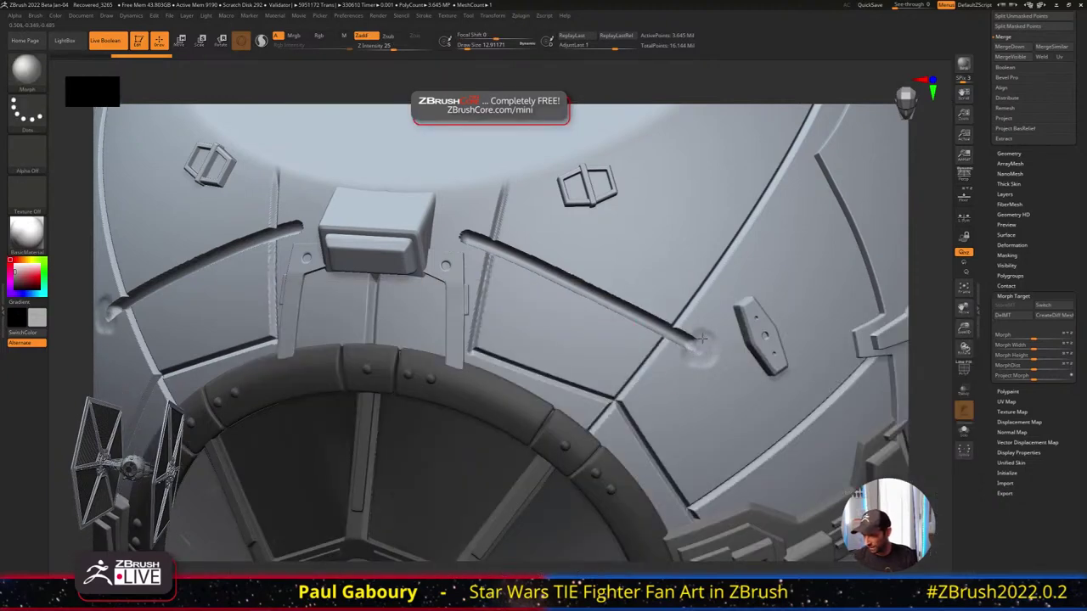
mouse_move(702, 339)
mouse_down()
mouse_move(691, 357)
mouse_move(712, 370)
mouse_move(680, 356)
mouse_move(684, 334)
mouse_move(671, 340)
mouse_move(677, 322)
mouse_move(667, 319)
mouse_move(644, 365)
mouse_up()
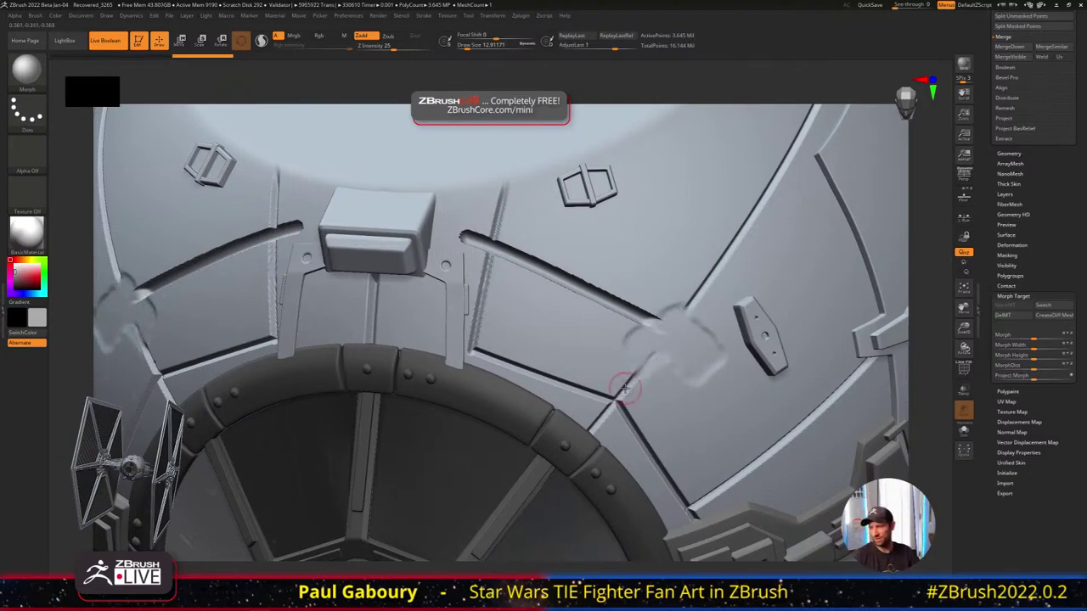
key(ctrl)
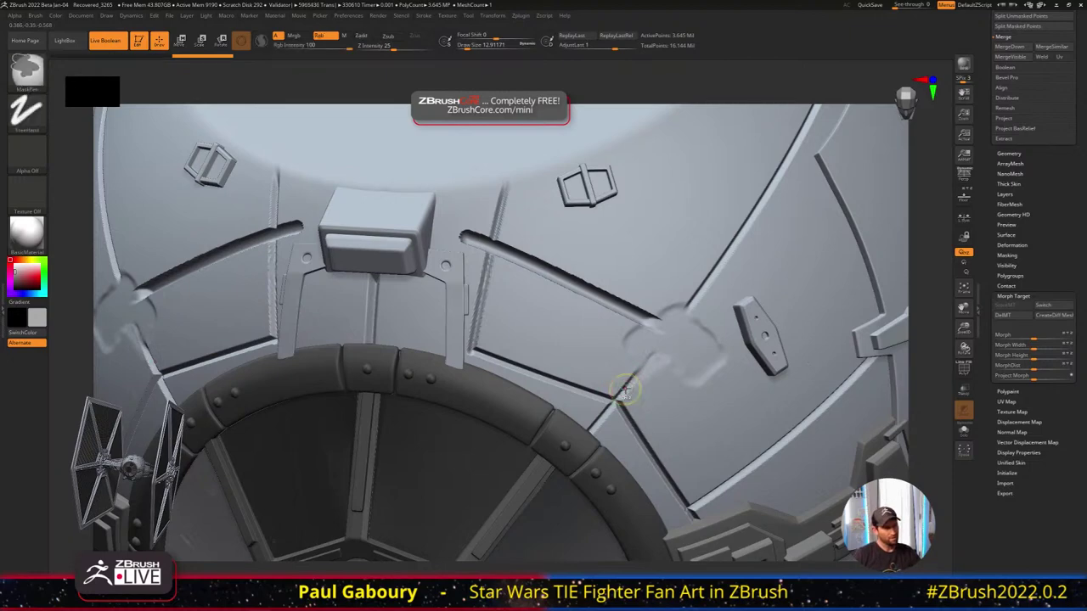
key(ctrl+z)
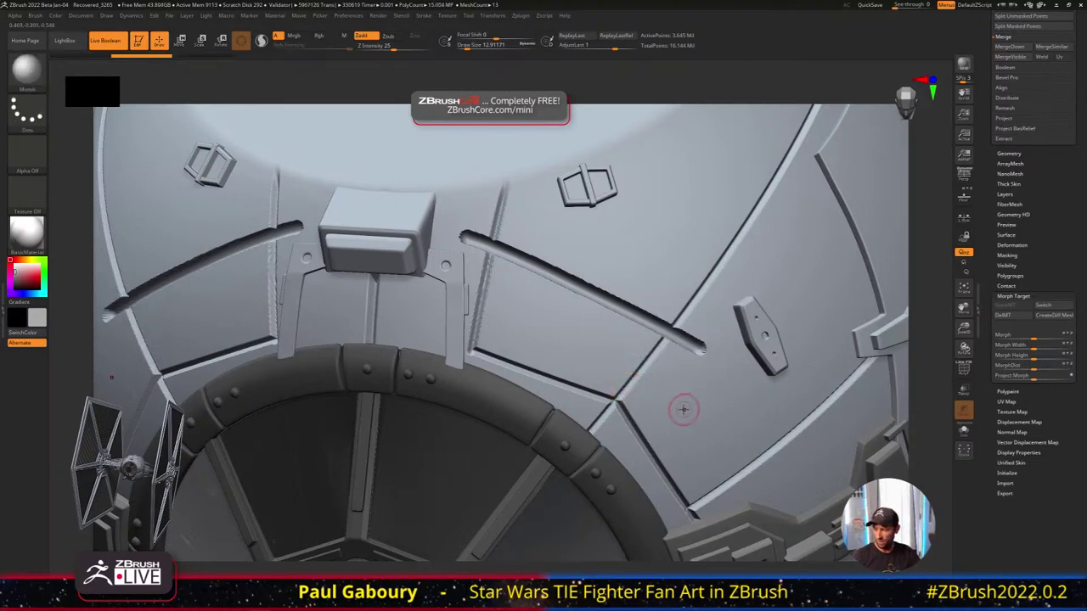
mouse_move(685, 409)
mouse_down()
mouse_move(676, 413)
mouse_move(684, 390)
mouse_move(701, 418)
mouse_move(715, 397)
mouse_move(710, 370)
mouse_up()
Collapse the TIE Fighter Cockpit folder and show all the other subtool folders, from TIE Fighter Wings through Rear Parts
mouse_move(696, 373)
ctrl+right_down()
mouse_move(698, 254)
mouse_move(731, 195)
ctrl+right_up()
mouse_move(734, 413)
right_down()
mouse_move(700, 374)
mouse_move(706, 399)
mouse_move(667, 387)
right_up()
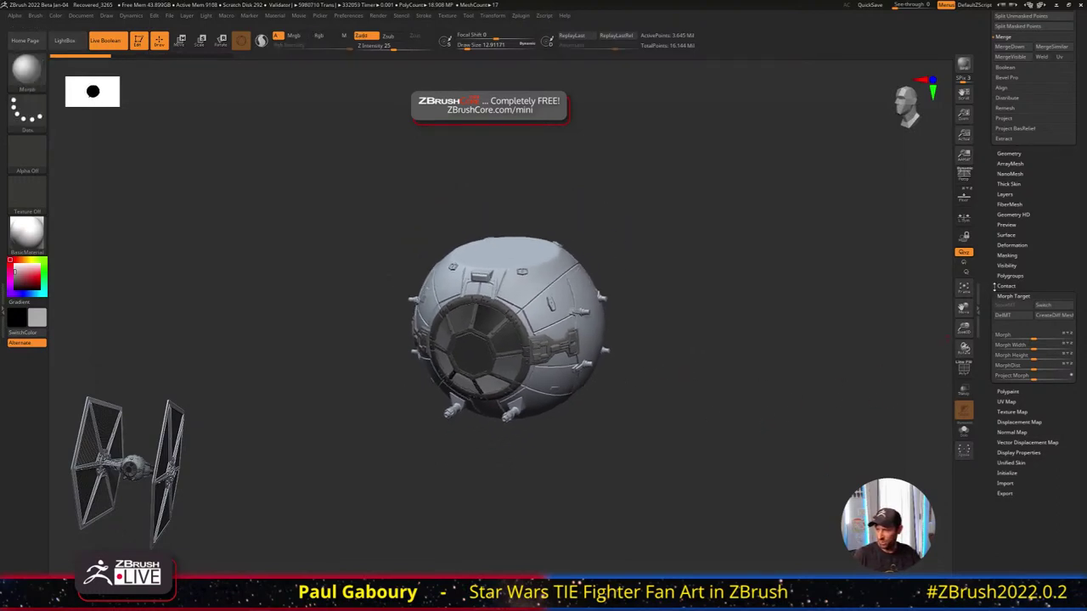
drag(1065, 227, 1065, 425)
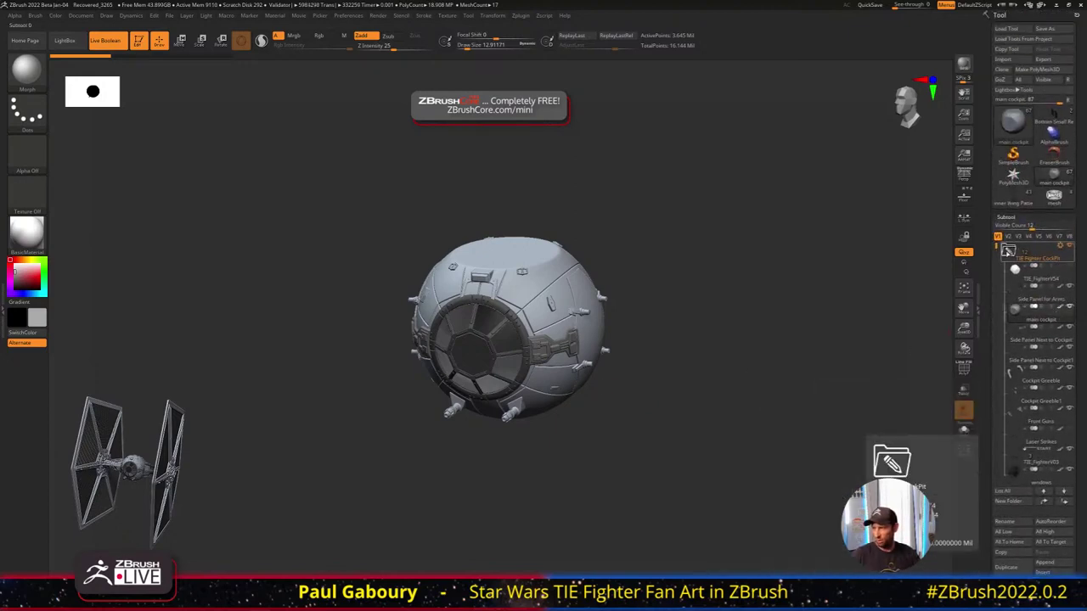
click(1070, 252)
click(1071, 268)
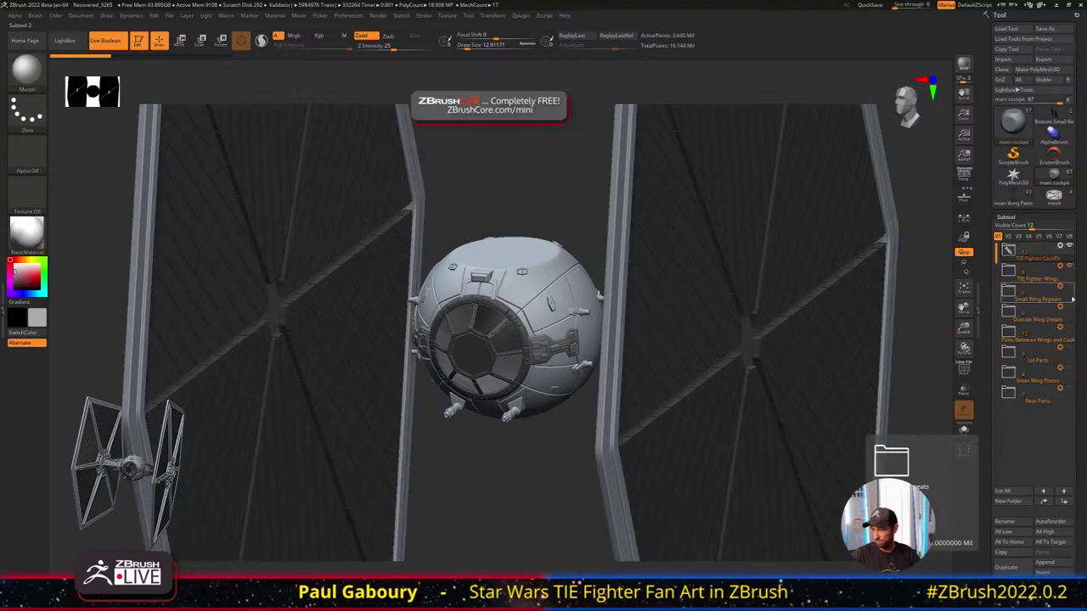
click(1071, 289)
click(1070, 309)
click(1070, 330)
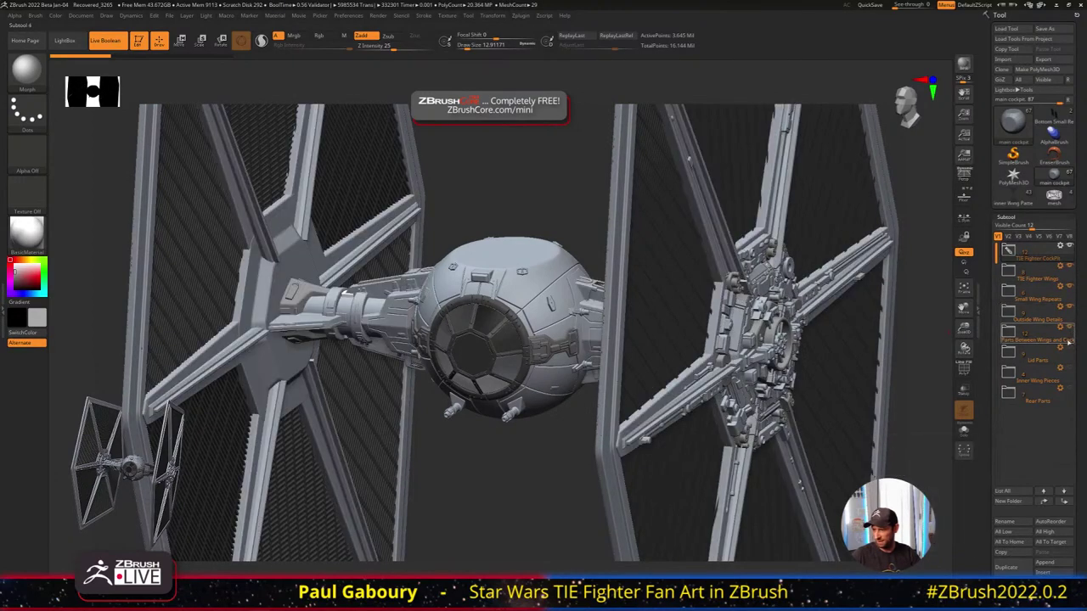
click(1071, 356)
click(1071, 372)
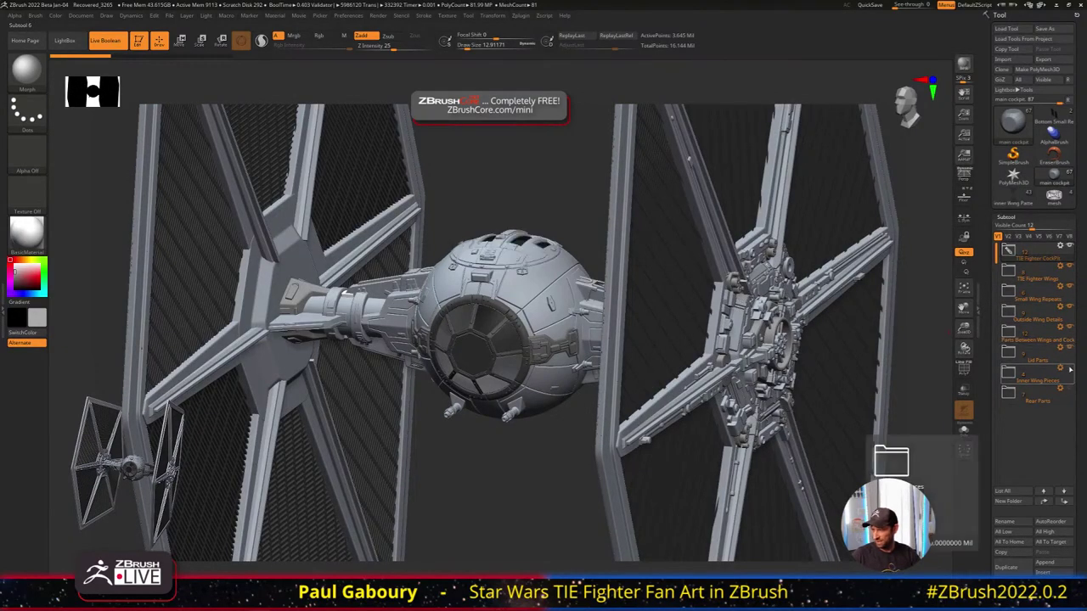
click(1072, 393)
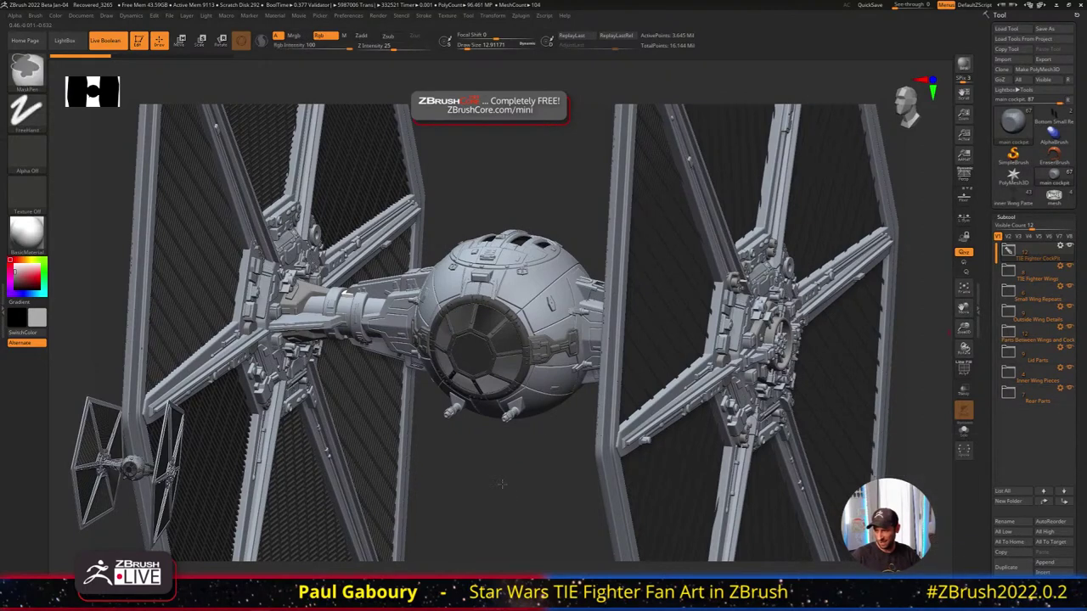
Examine the outer face of the wing from the side, especially the small mechanical parts around its central hub
ctrl+right_drag(519, 500, 516, 395)
mouse_move(768, 482)
alt+right_down()
mouse_move(724, 463)
mouse_move(722, 424)
alt+right_up()
right_drag(721, 424, 699, 451)
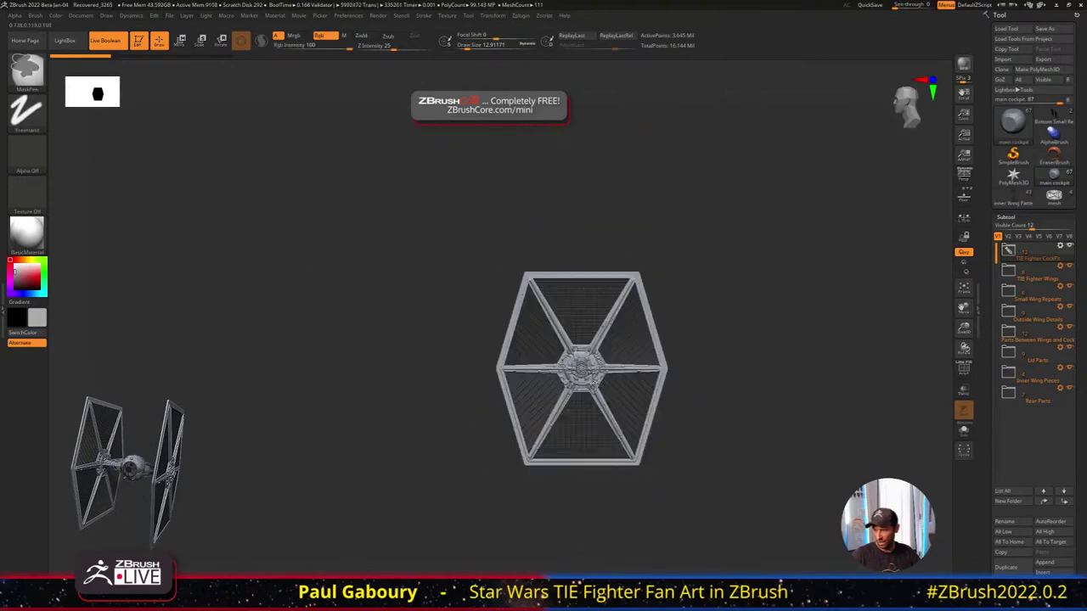
ctrl+right_drag(587, 377, 577, 437)
alt+right_drag(647, 457, 667, 472)
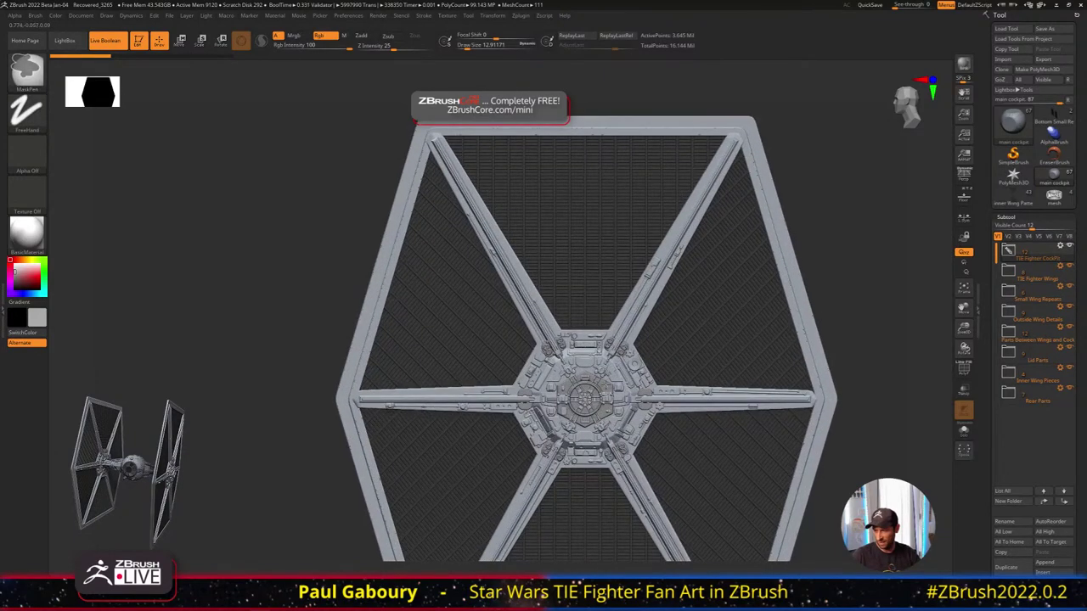
ctrl+right_drag(593, 372, 620, 442)
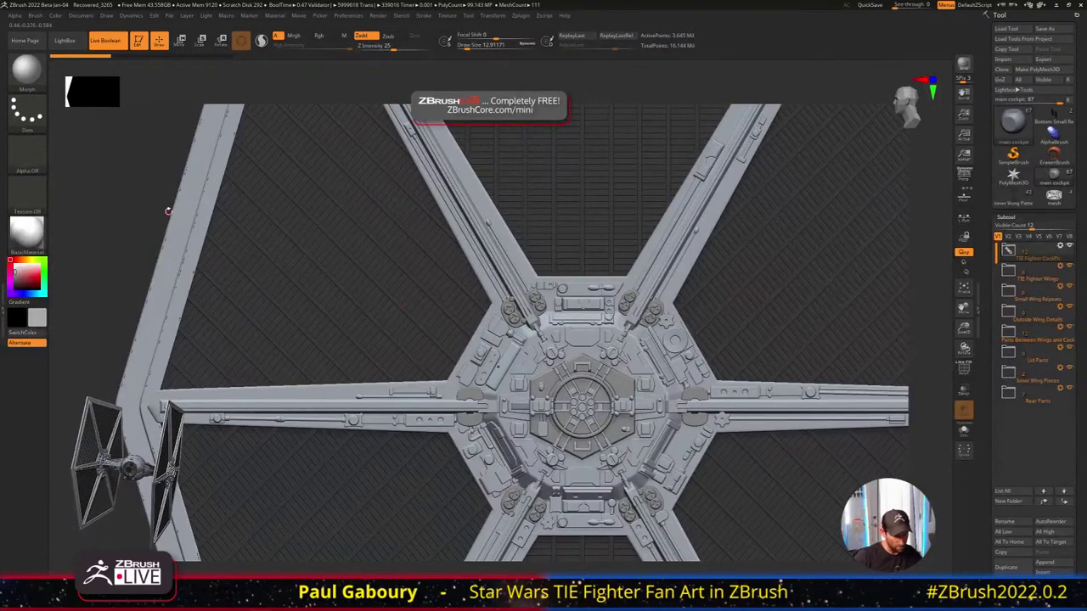
Load the TIE Fighter greeble insert brush and browse its parts through to Greeble42
key(b)
key(i)
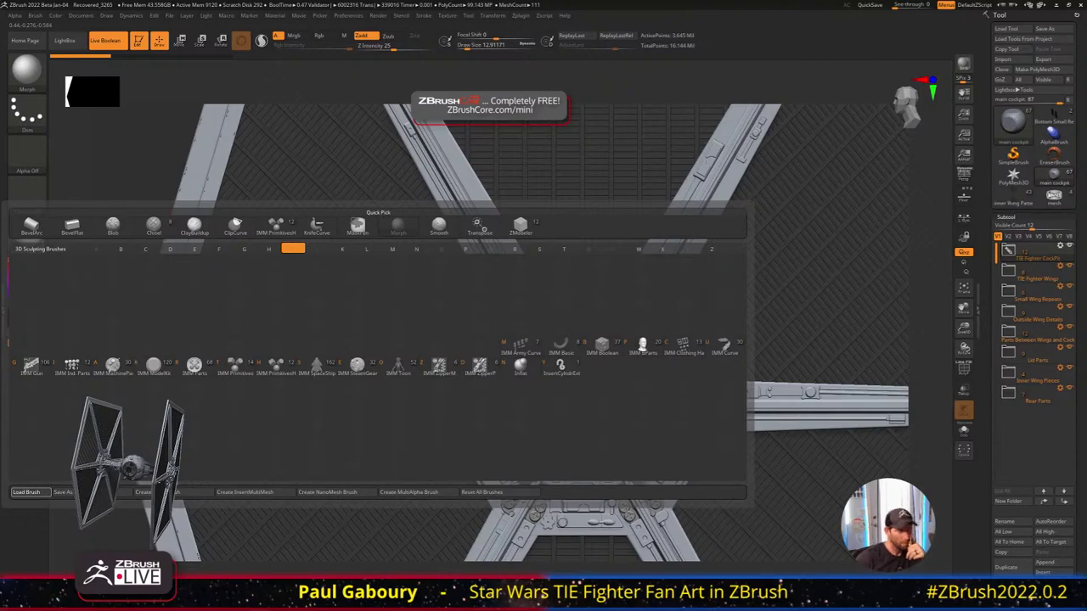
key(g)
drag(298, 76, 550, 74)
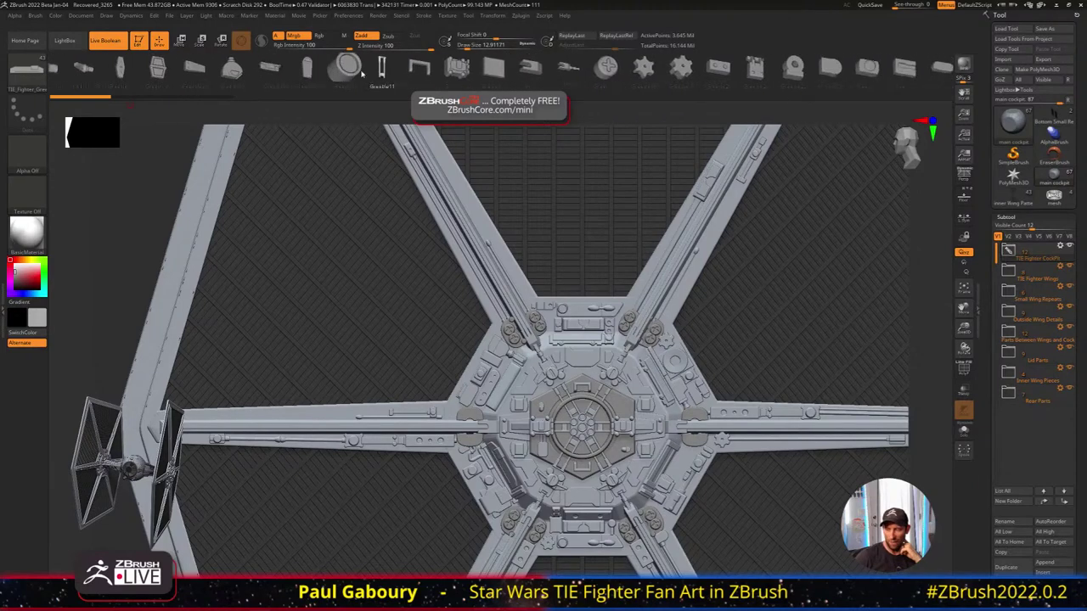
drag(428, 74, 382, 74)
drag(567, 75, 454, 76)
drag(643, 77, 539, 75)
drag(679, 75, 575, 77)
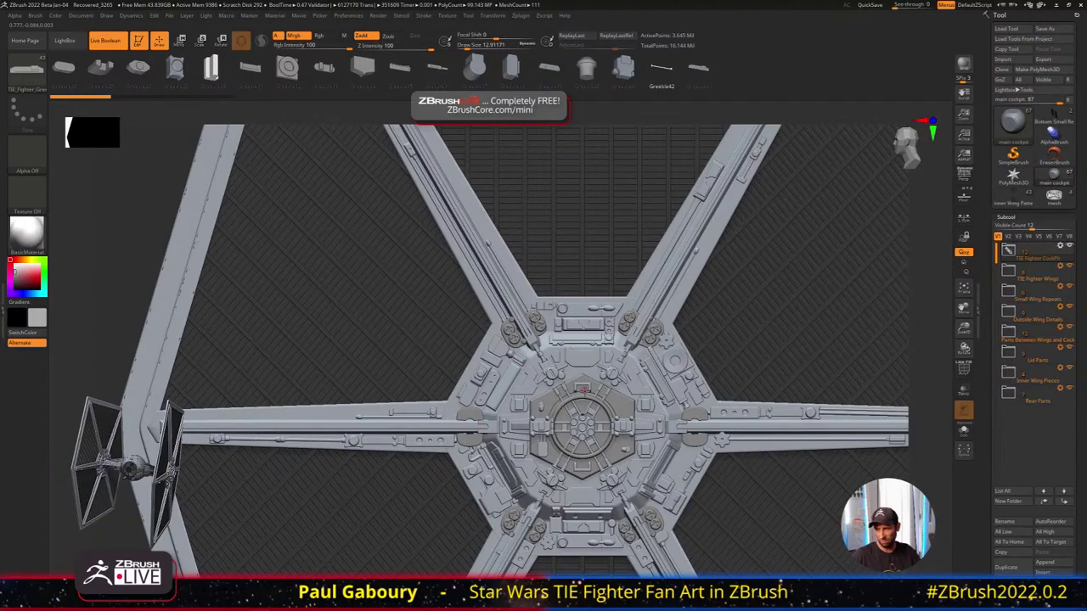
Select the round disc details at the wing hub's corners, and turn on their dynamic subdivision and PolyFrame display
key(ctrl)
ctrl+right_drag(572, 388, 582, 381)
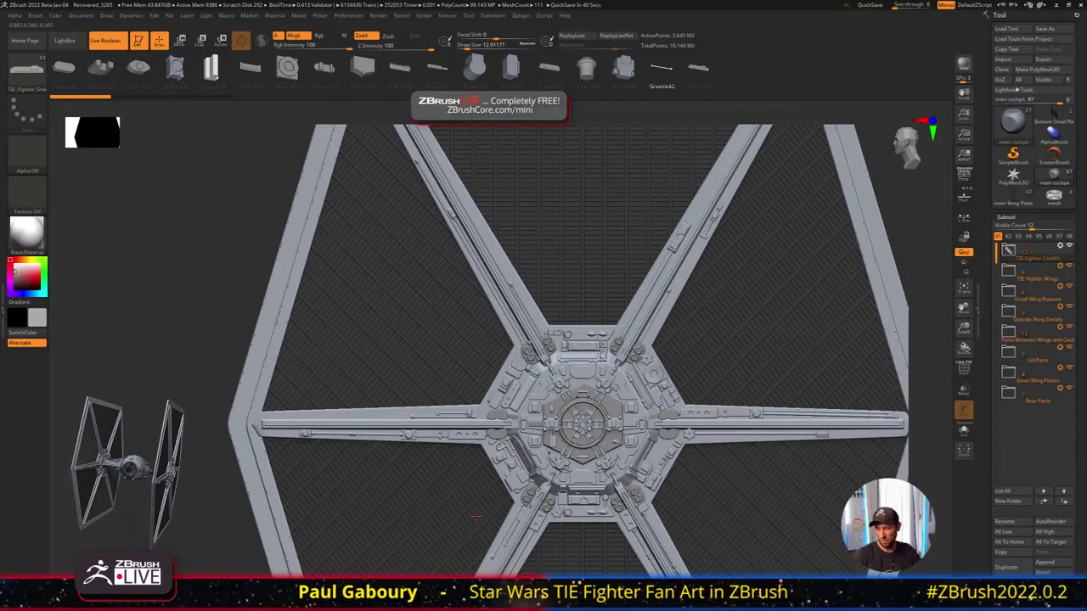
alt+click(550, 345)
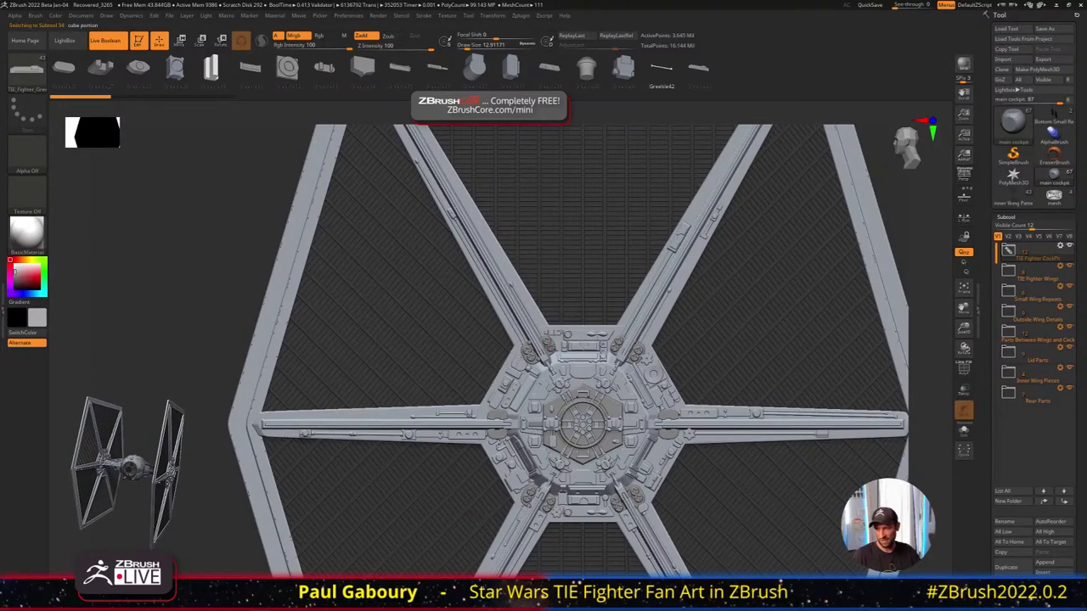
key(d)
key(shift+f)
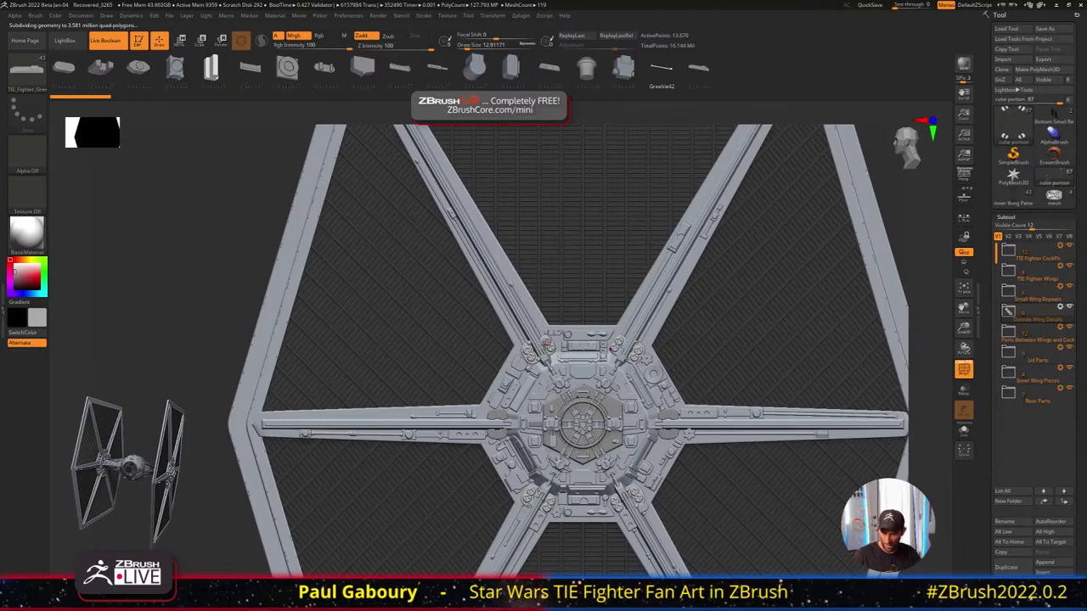
key(shift)
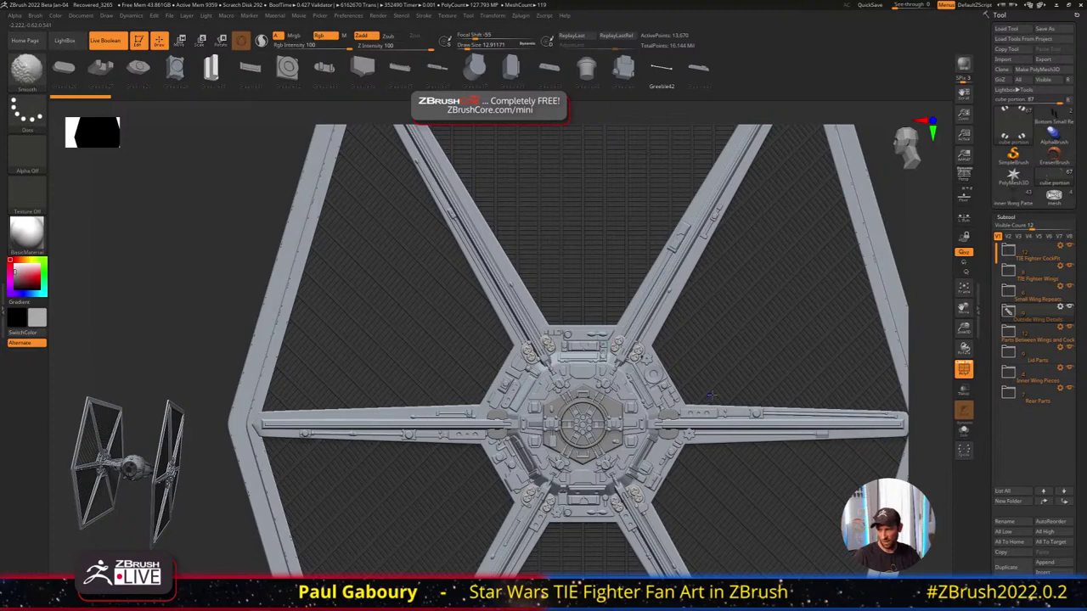
key(ctrl)
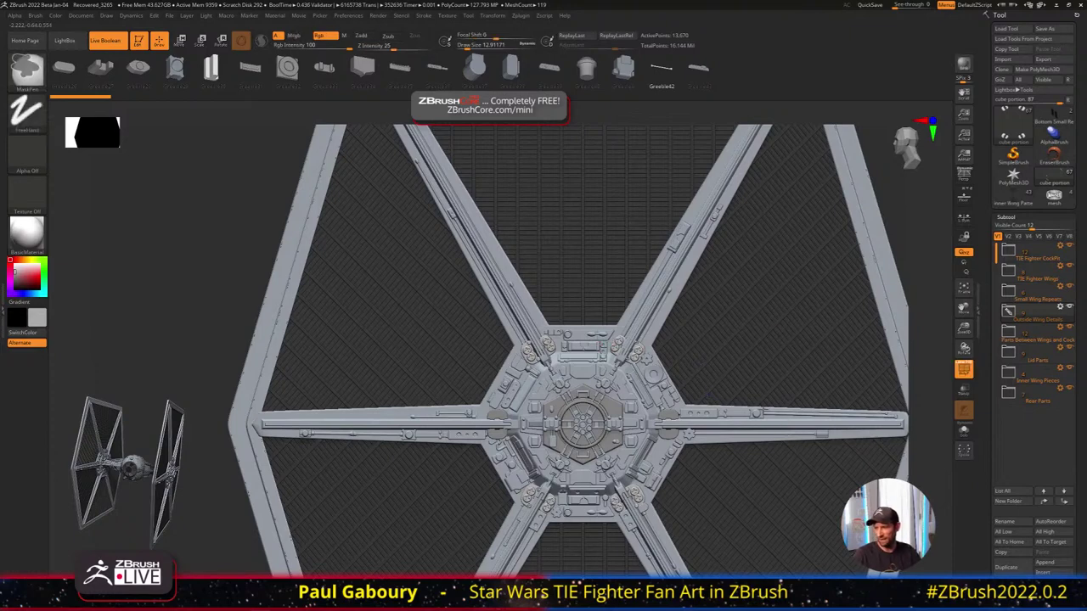
Isolate the selected hub-corner discs in Solo mode and inspect how they repeat across both wings
mouse_move(644, 351)
ctrl+right_down()
mouse_move(644, 306)
mouse_move(578, 331)
mouse_move(646, 353)
mouse_move(546, 348)
mouse_move(660, 355)
ctrl+right_up()
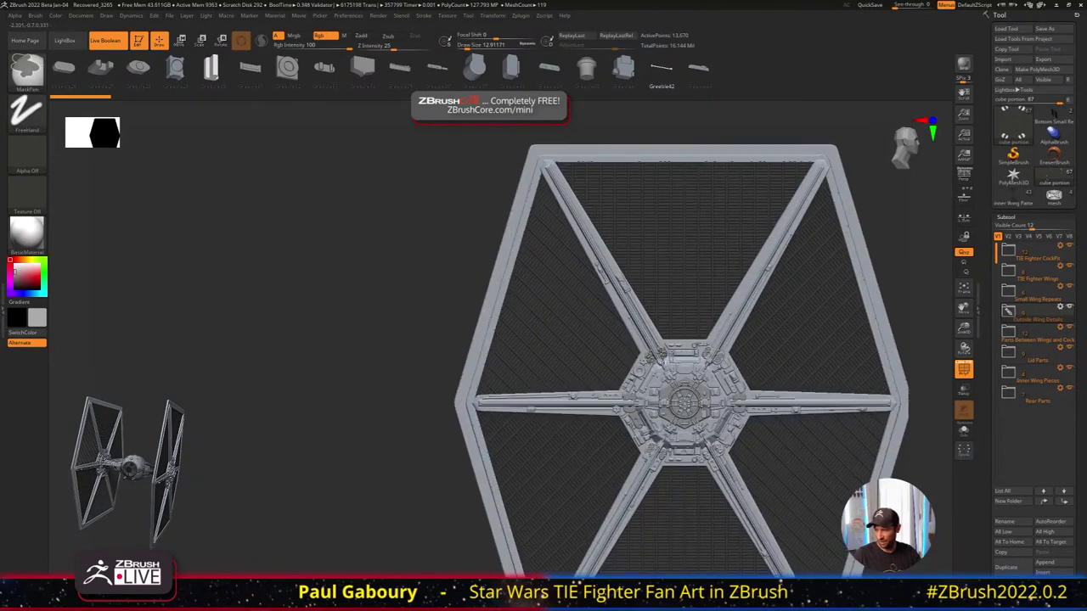
scroll(663, 357, up, 5)
scroll(654, 353, up, 3)
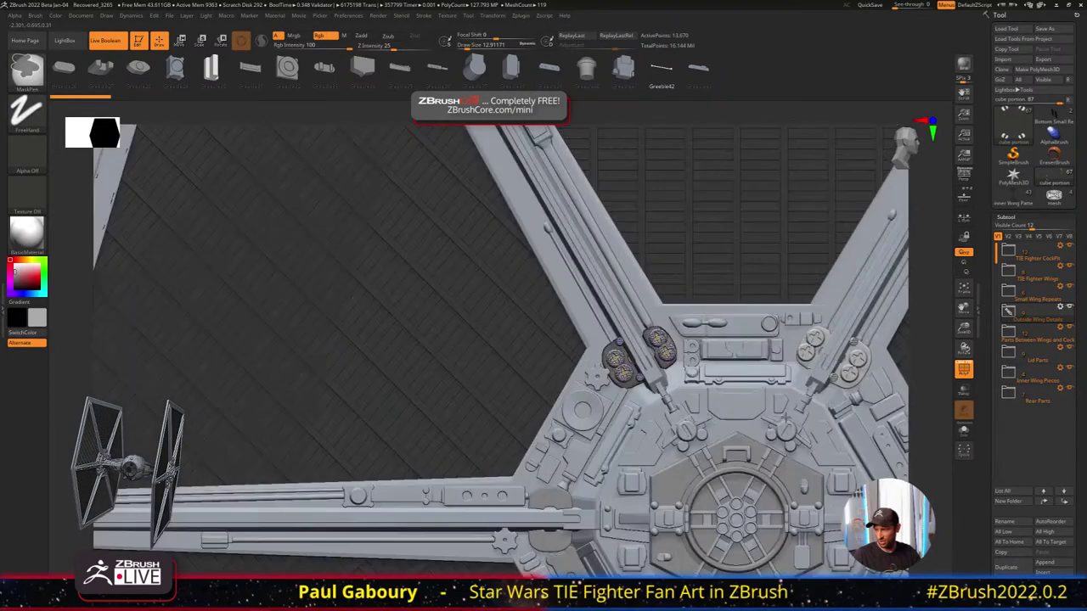
ctrl+right_drag(783, 418, 713, 378)
click(971, 437)
ctrl+right_drag(636, 399, 575, 392)
drag(576, 391, 923, 323)
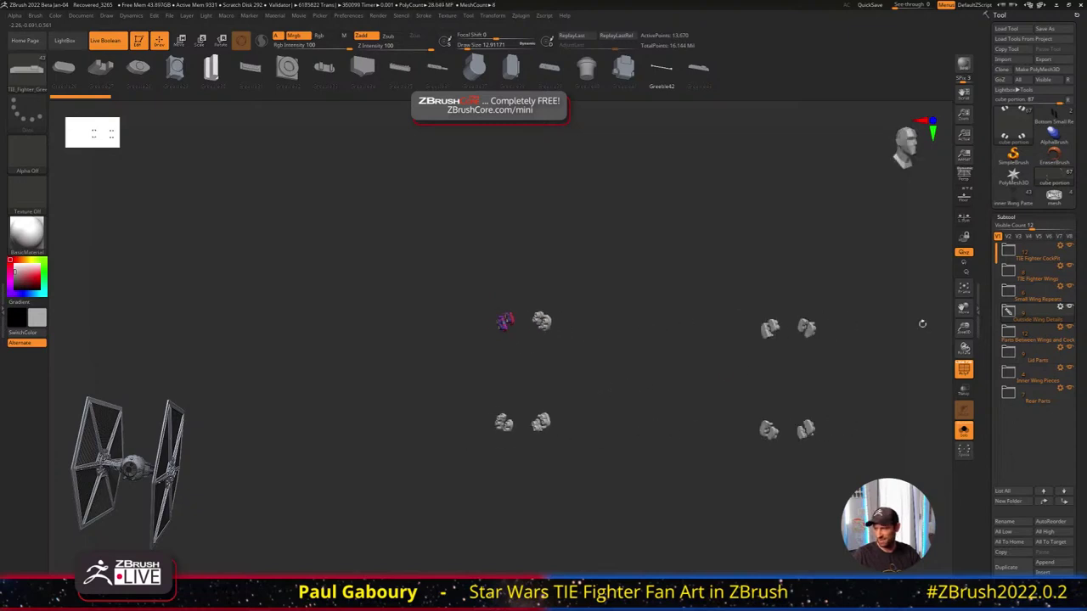
Open the ArrayMesh settings of the hub-corner discs and examine how the array repeats and mirrors them
click(1010, 218)
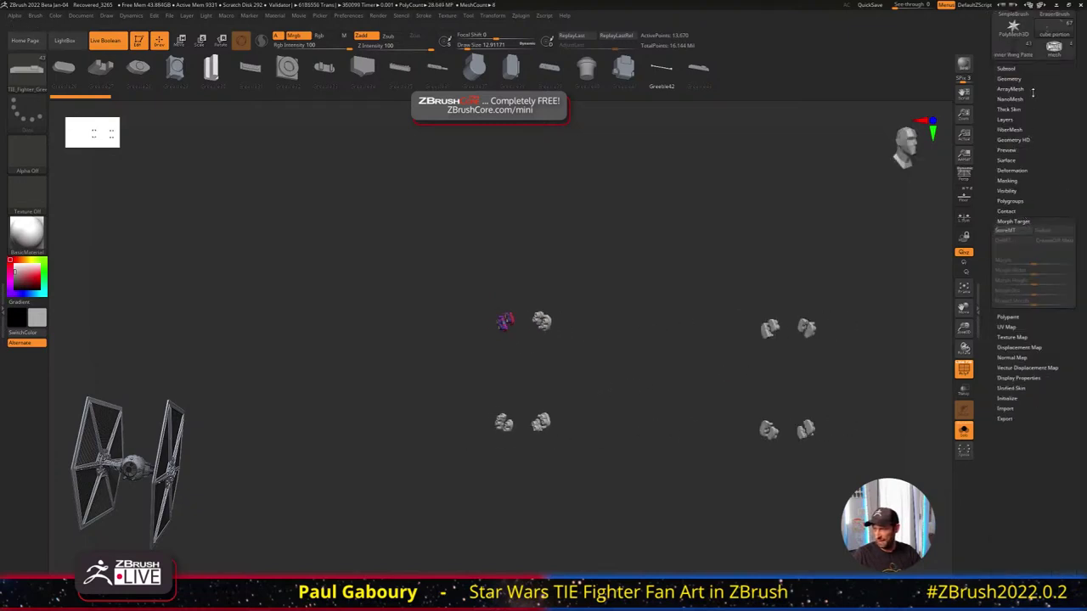
click(1010, 88)
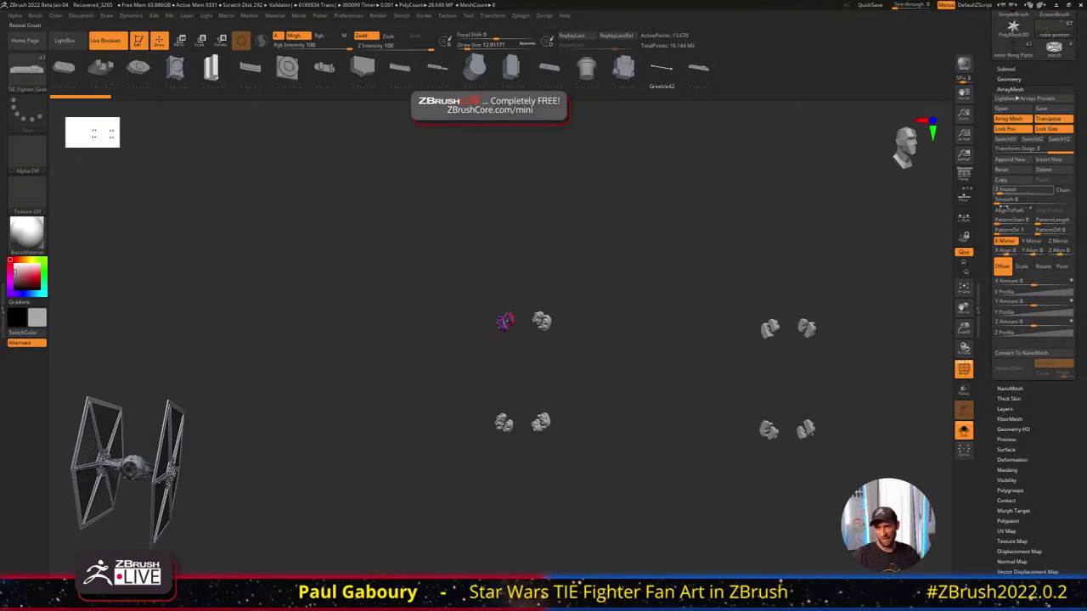
shift+drag(658, 315, 485, 246)
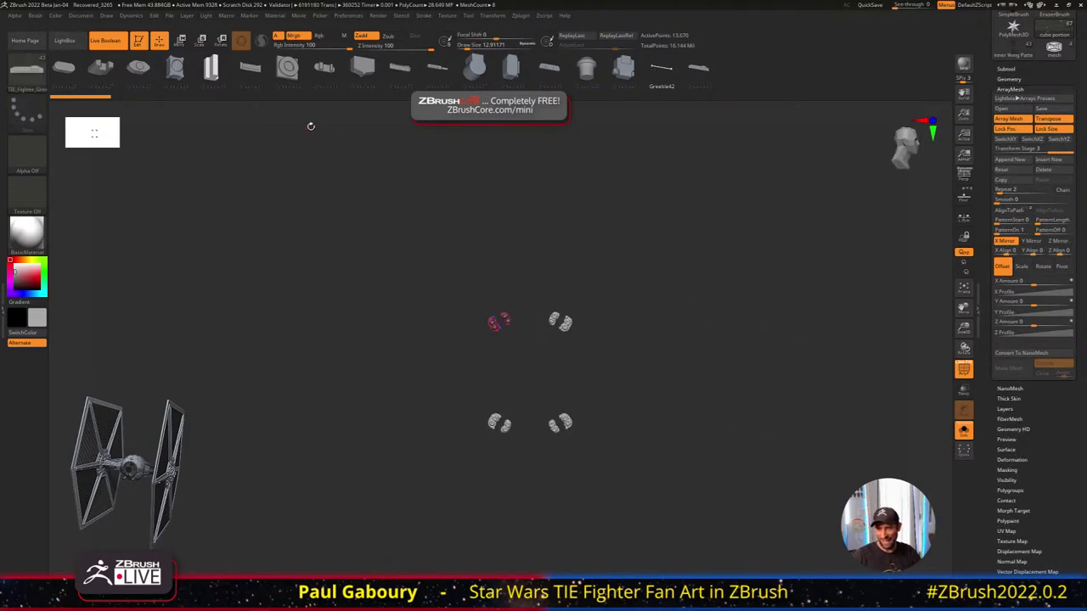
Choose Greeble27 from the insert brush and add it along the outer edge of the larger hub-corner plate
drag(212, 71, 353, 73)
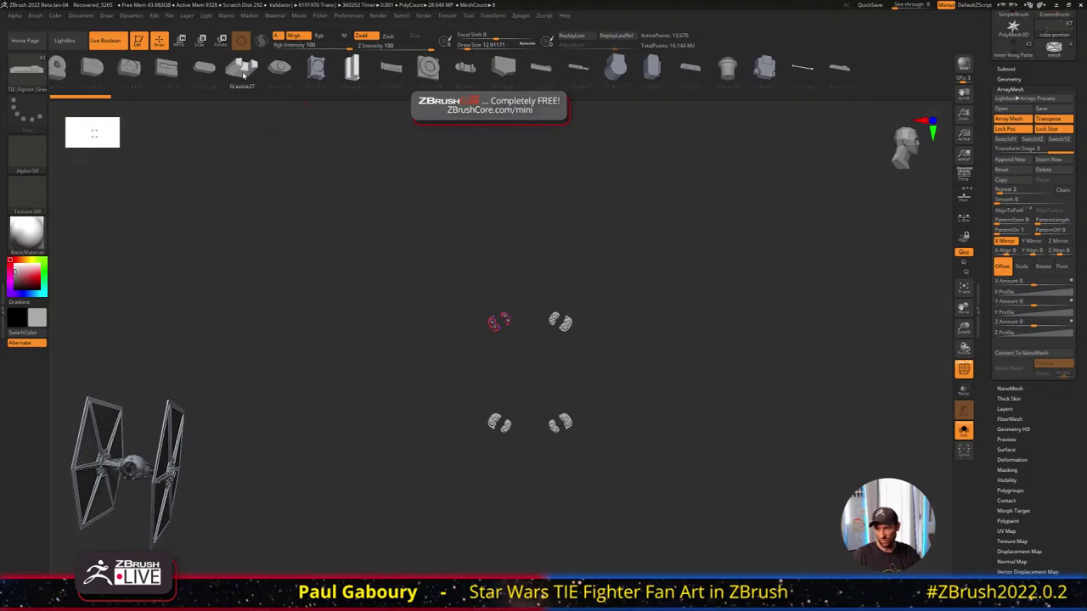
mouse_move(502, 330)
ctrl+right_down()
mouse_move(653, 408)
mouse_move(600, 391)
ctrl+right_up()
alt+right_drag(408, 327, 446, 336)
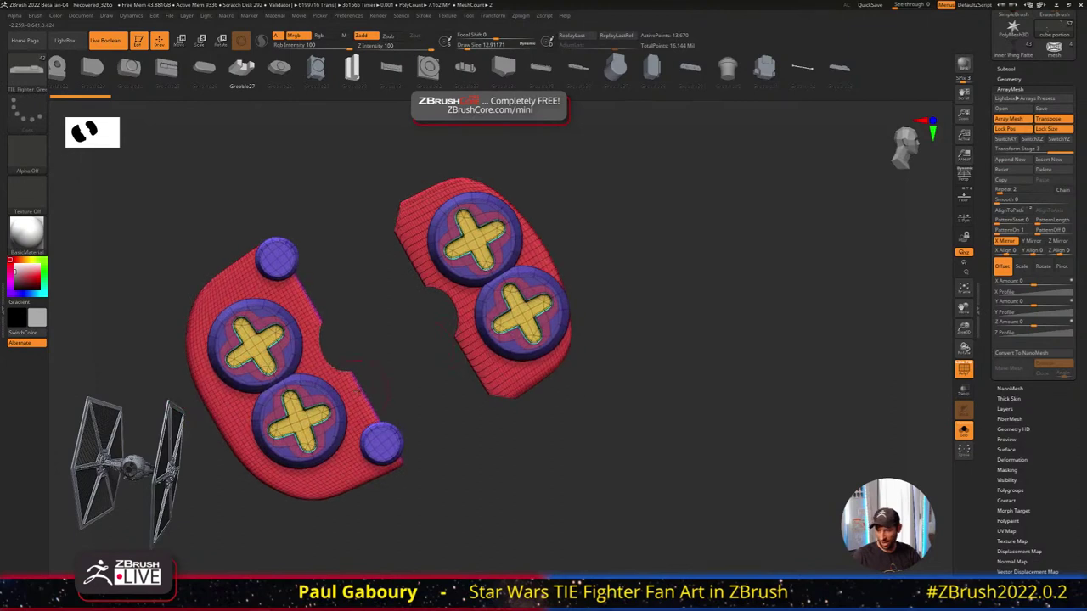
drag(231, 414, 276, 380)
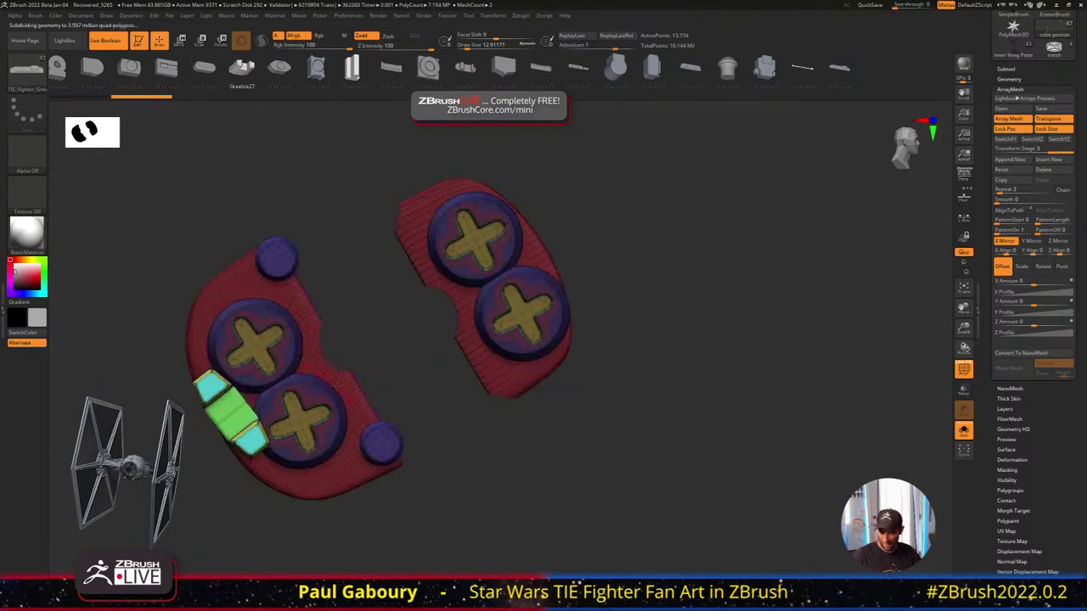
Inspect how the inserted Greeble27 is repeated on the other arrayed hub-corner plates
ctrl+right_drag(558, 479, 478, 481)
drag(478, 481, 420, 483)
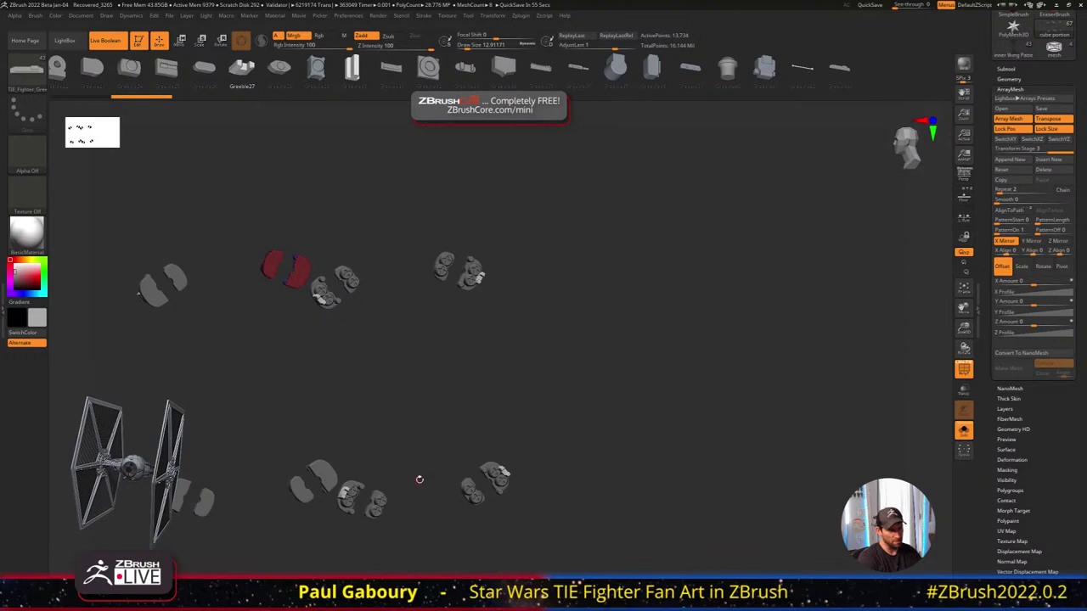
drag(365, 368, 453, 366)
ctrl+right_drag(342, 292, 425, 352)
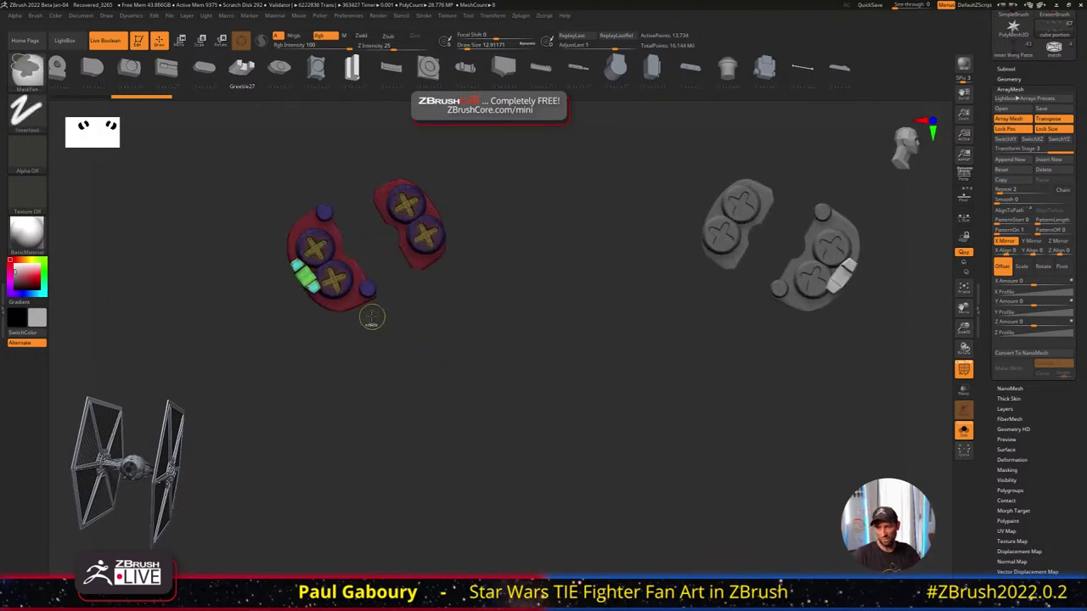
Undo the Greeble27 insertion, reinsert the part on the outer edge of the larger hub-corner plate and adjust its position
key(ctrl+z)
ctrl+right_drag(284, 274, 302, 284)
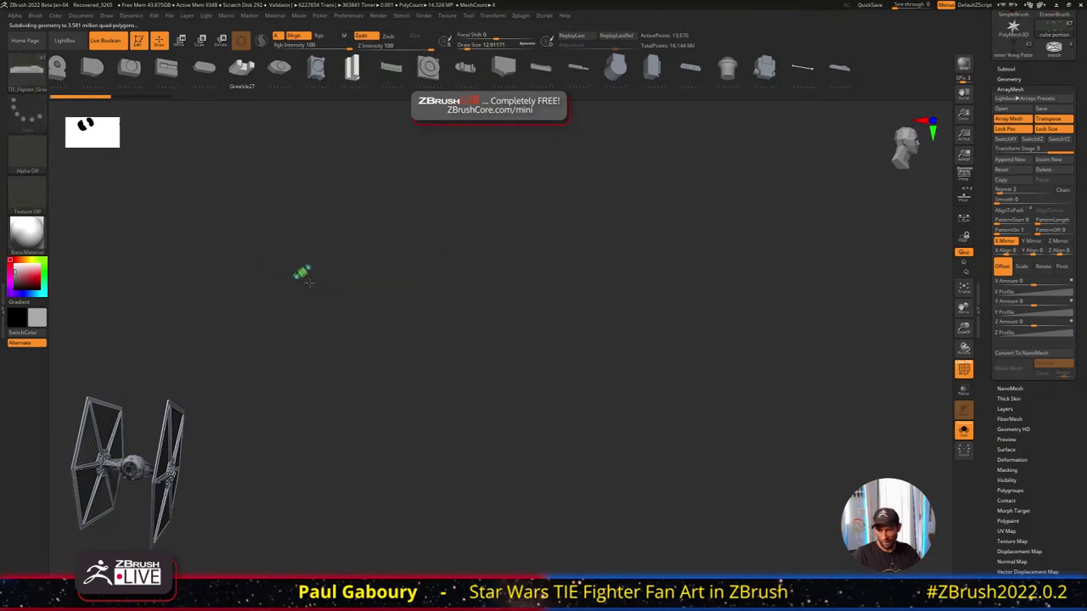
mouse_move(309, 282)
mouse_down()
mouse_move(332, 289)
mouse_move(337, 234)
mouse_up()
key(w)
drag(336, 303, 337, 307)
key(q)
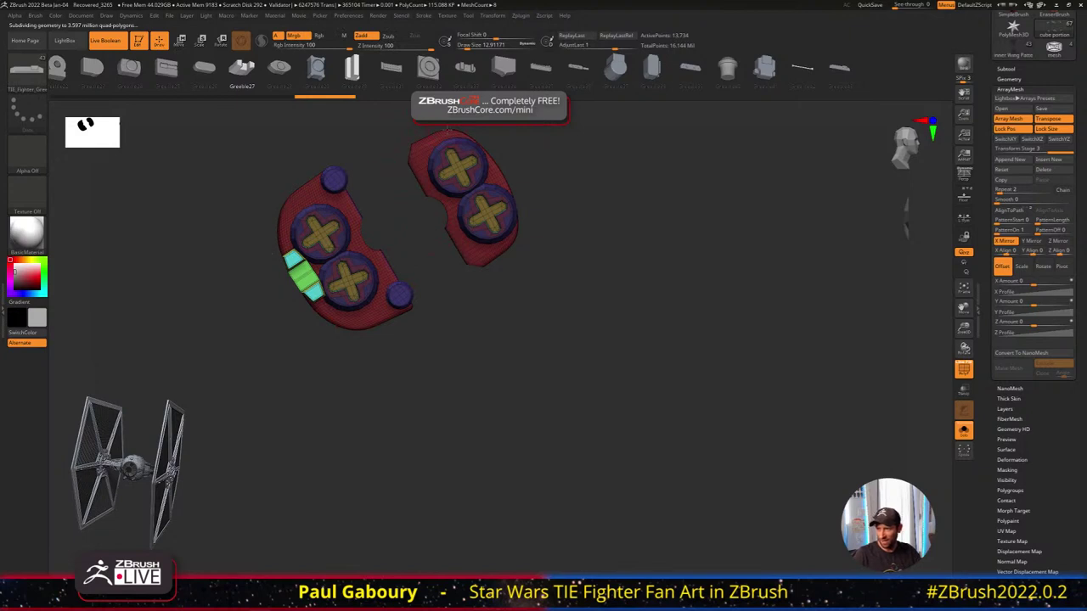
Insert Greeble32 over the lower disc of the smaller hub-corner plate, clear the mask and exit Solo mode
click(429, 70)
drag(486, 215, 507, 244)
ctrl+right_drag(672, 299, 494, 227)
ctrl+drag(618, 240, 650, 287)
alt+right_drag(653, 294, 720, 303)
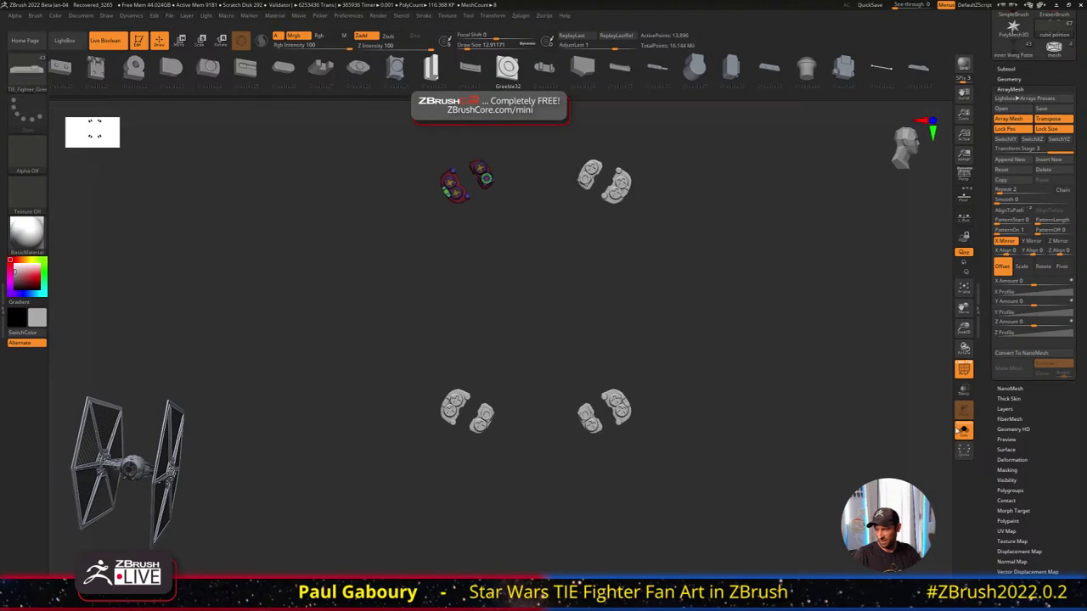
click(705, 337)
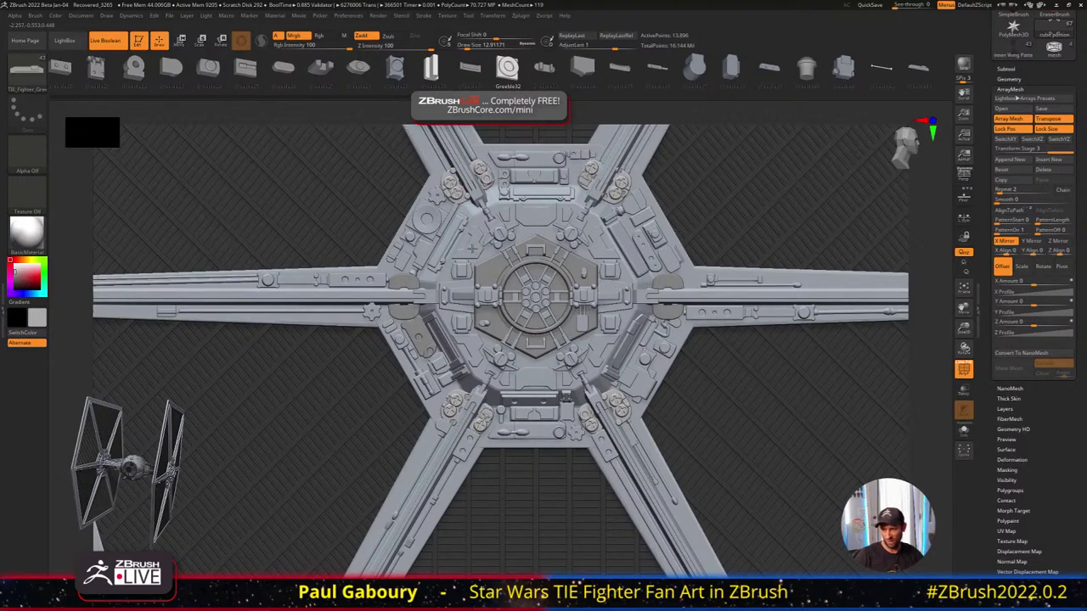
Select the low raised pattern plates around the central hub and inspect them with PolyFrame in Solo mode
key(ctrl+d)
alt+click(470, 252)
key(shift+f)
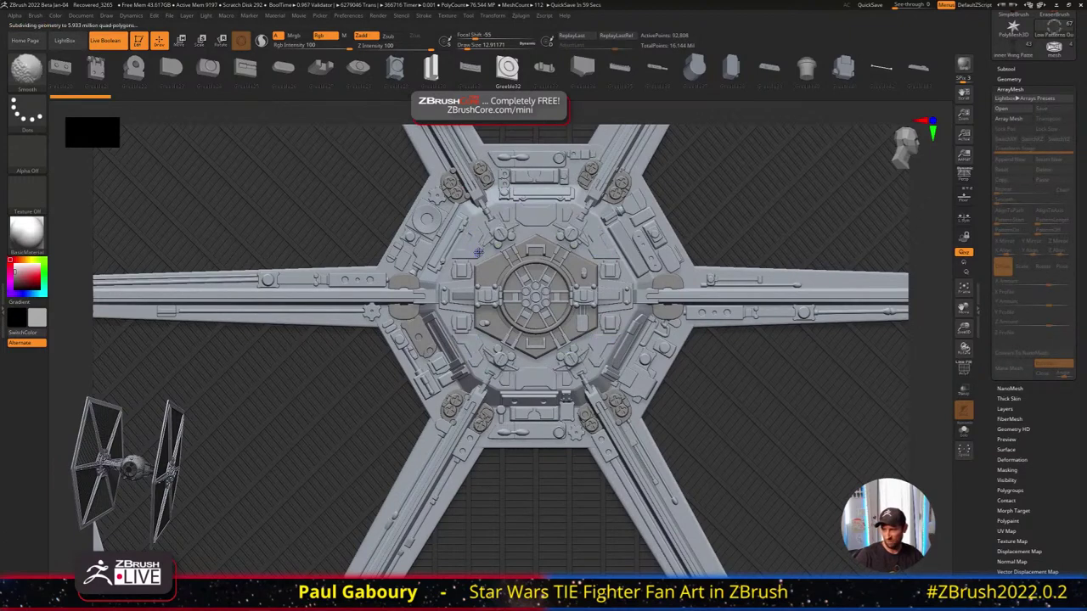
key(shift+f)
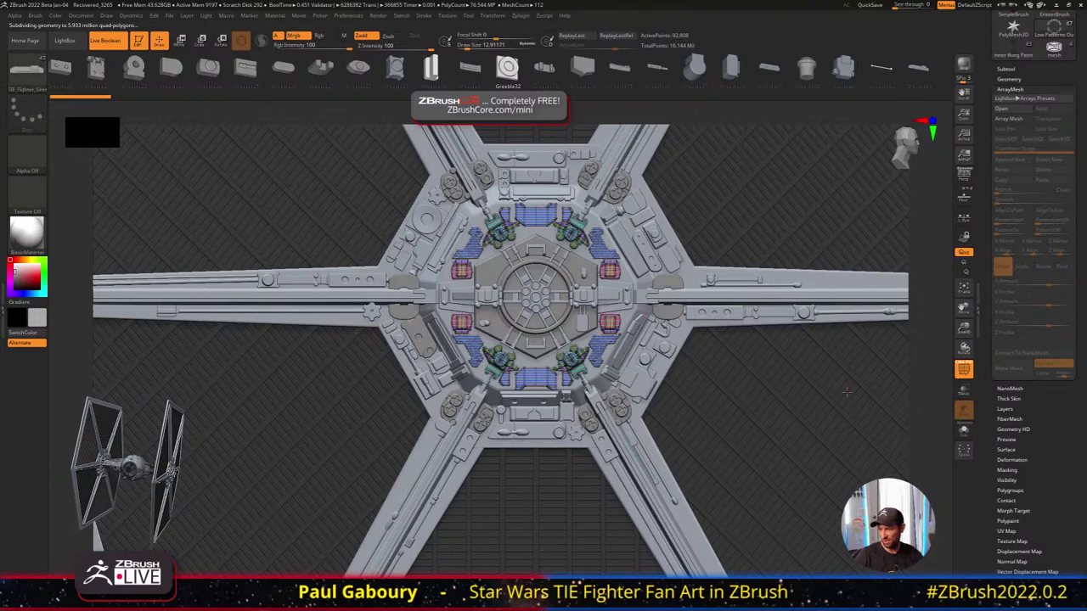
click(964, 431)
mouse_move(467, 253)
ctrl+right_down()
mouse_move(647, 345)
mouse_move(737, 418)
ctrl+right_up()
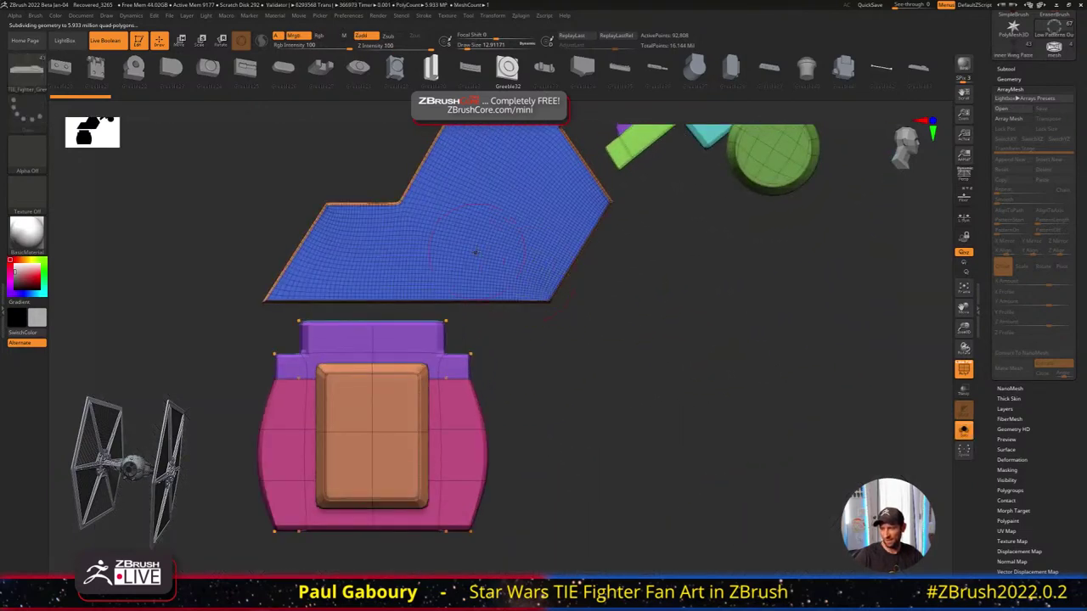
alt+right_drag(469, 181, 462, 268)
ctrl+right_drag(498, 310, 447, 285)
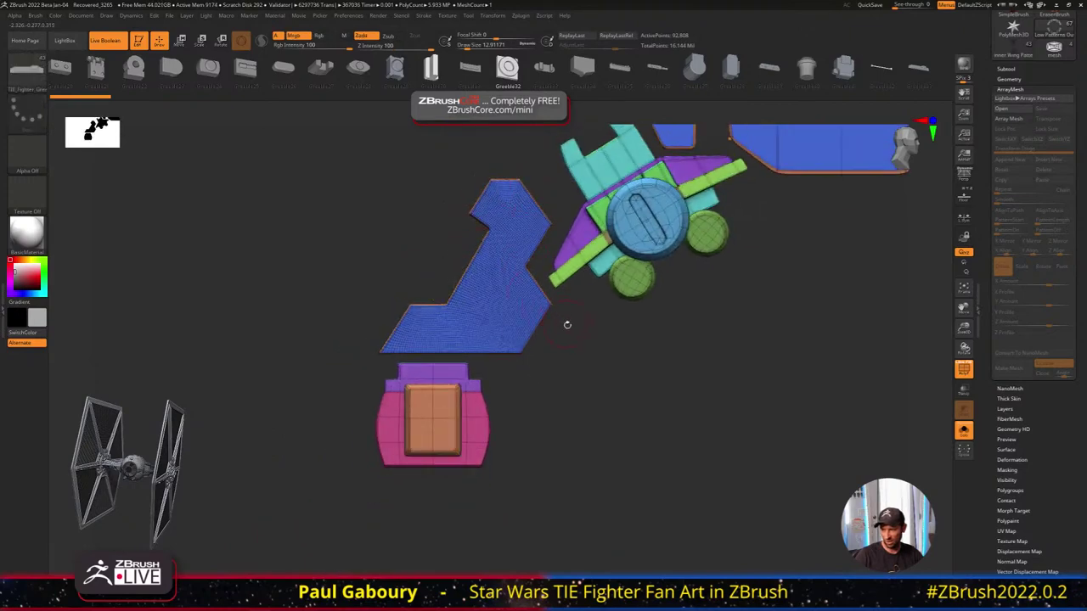
key(f)
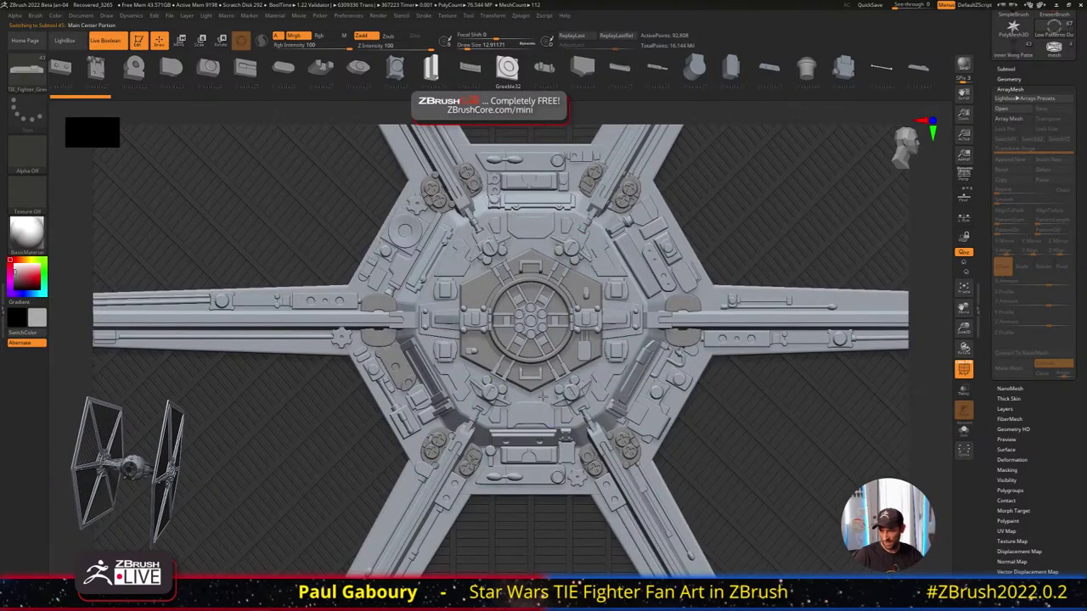
Duplicate the Main Center Portion subtool and isolate the copy in Solo mode
alt+click(544, 396)
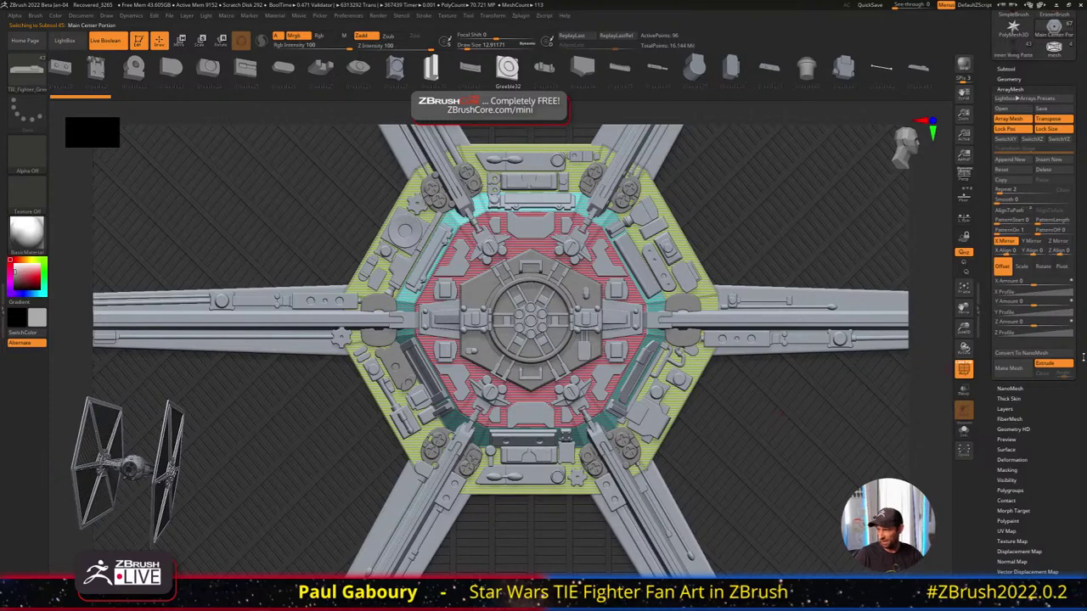
drag(1084, 358, 1085, 422)
shift+click(1008, 218)
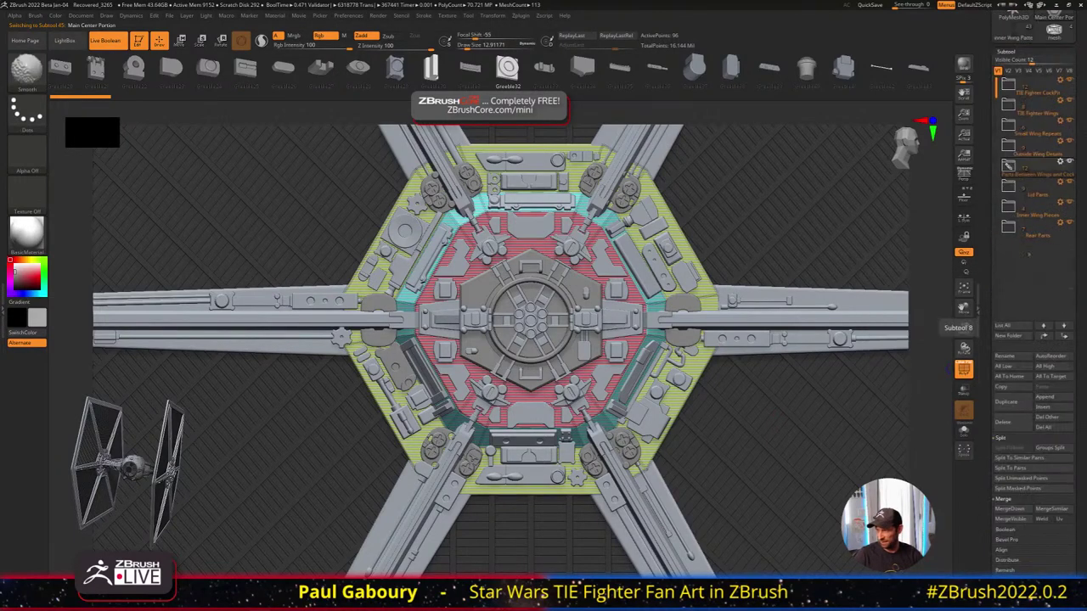
click(1008, 166)
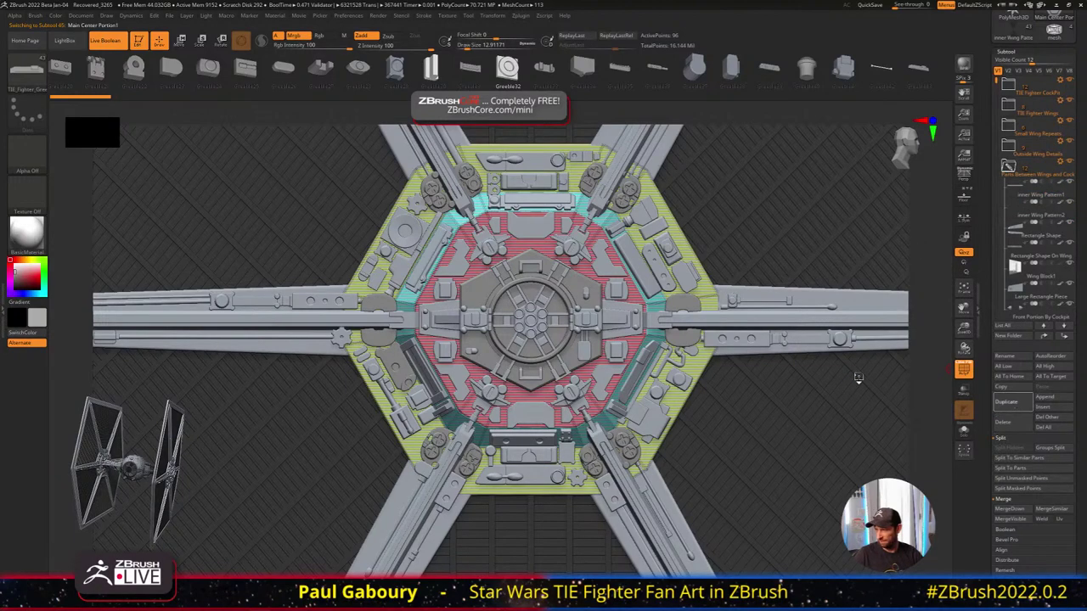
click(965, 432)
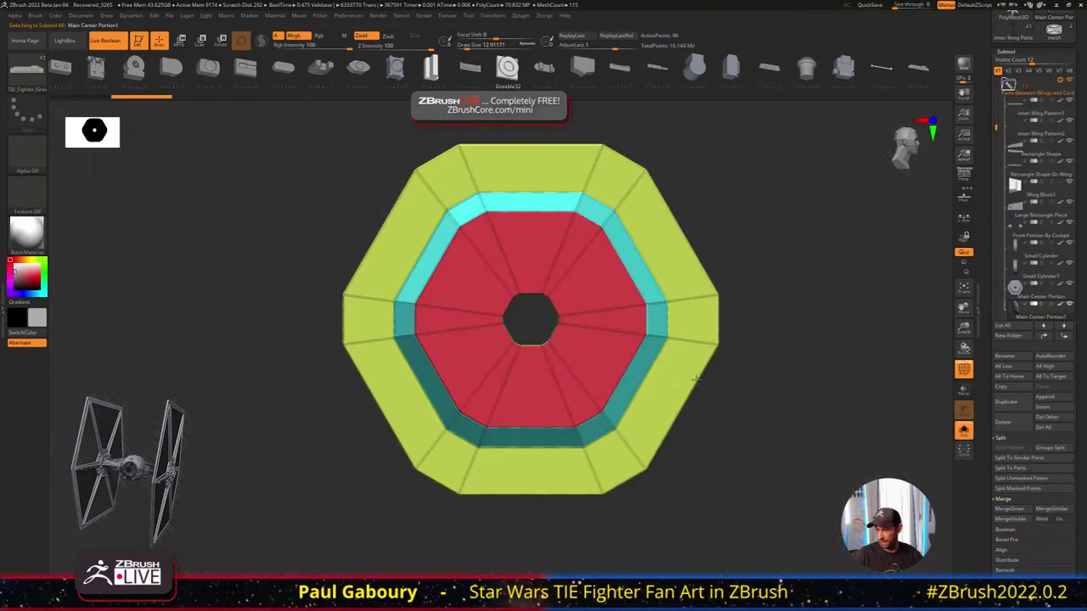
Use the ZModeler brush to give one inner wedge face of the duplicate its own polygroup, and hide all other faces
mouse_move(513, 328)
alt+right_down()
mouse_move(536, 293)
mouse_move(497, 257)
alt+right_up()
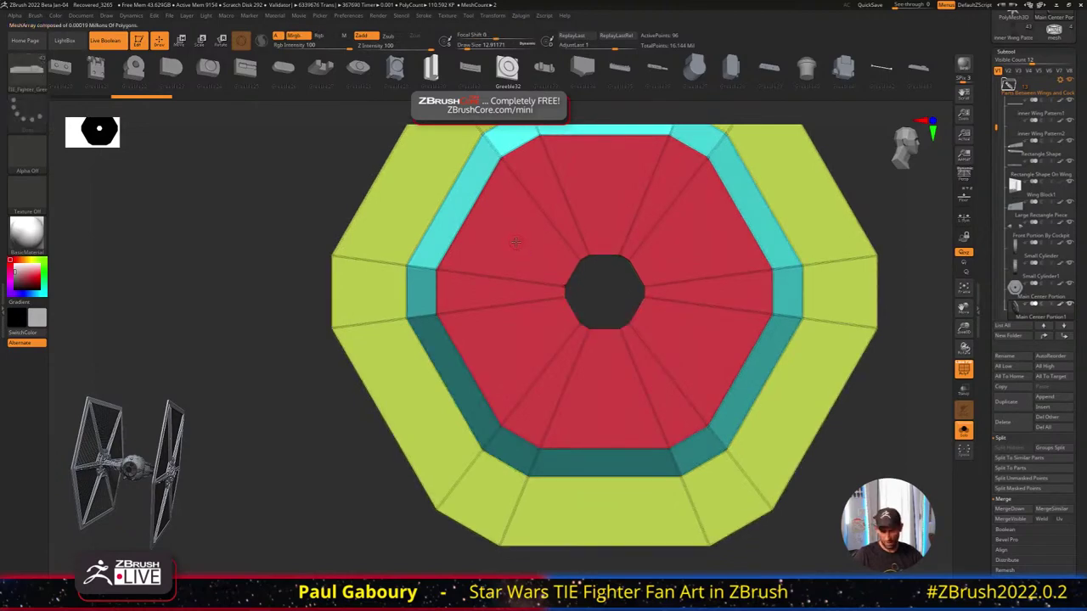
key(b)
key(z)
key(m)
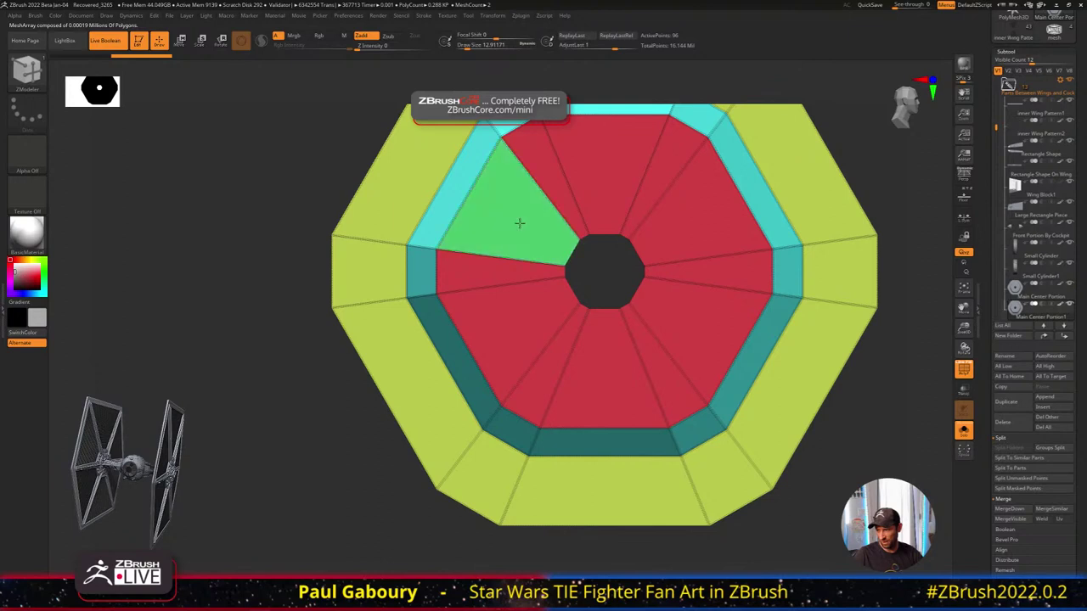
ctrl+right_drag(523, 236, 532, 218)
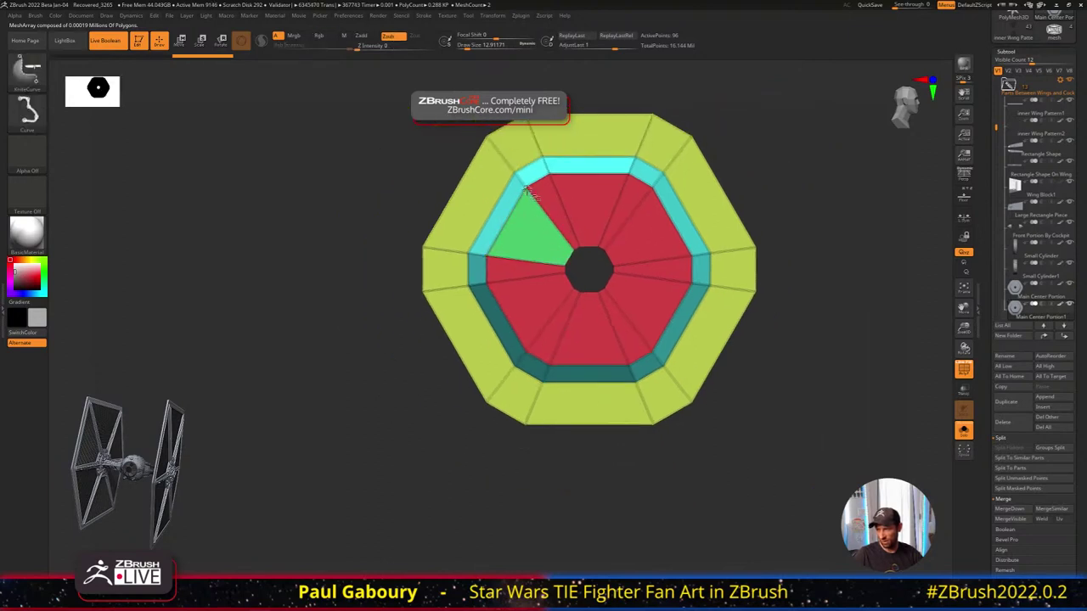
ctrl+shift+click(527, 187)
ctrl+shift+click(534, 208)
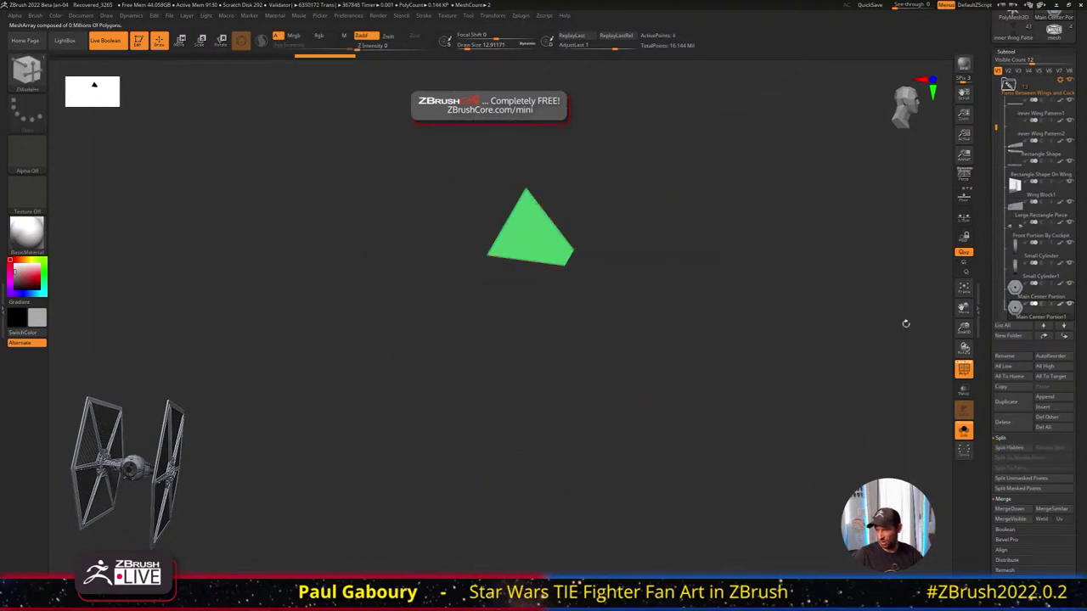
Delete the hidden geometry of the duplicated center portion, keeping only the green wedge face
scroll(1081, 377, down, 10)
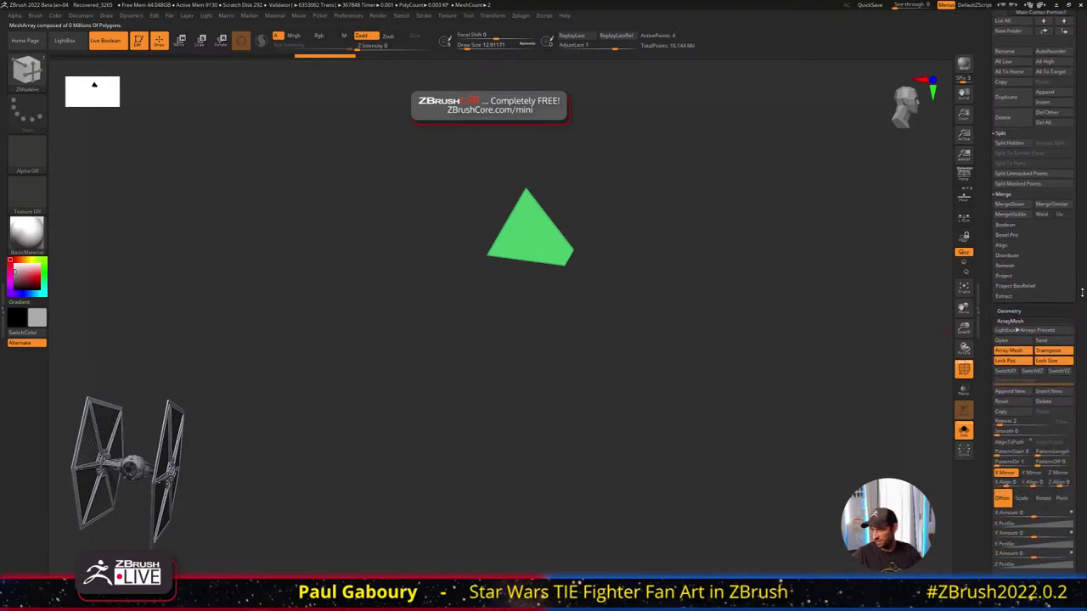
scroll(1082, 277, down, 5)
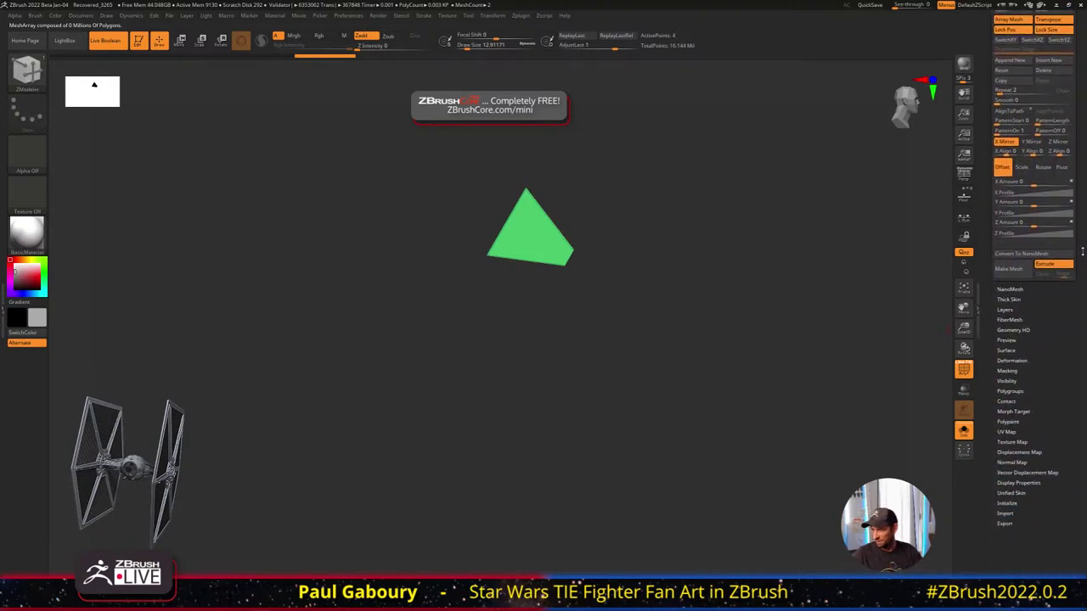
scroll(1059, 268, up, 8)
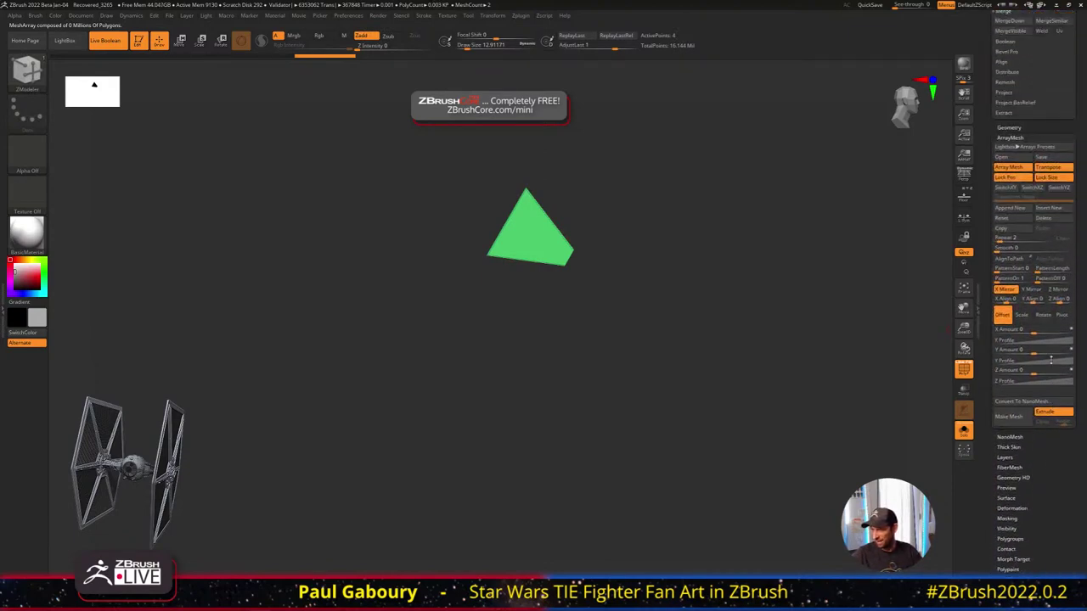
scroll(1052, 385, up, 3)
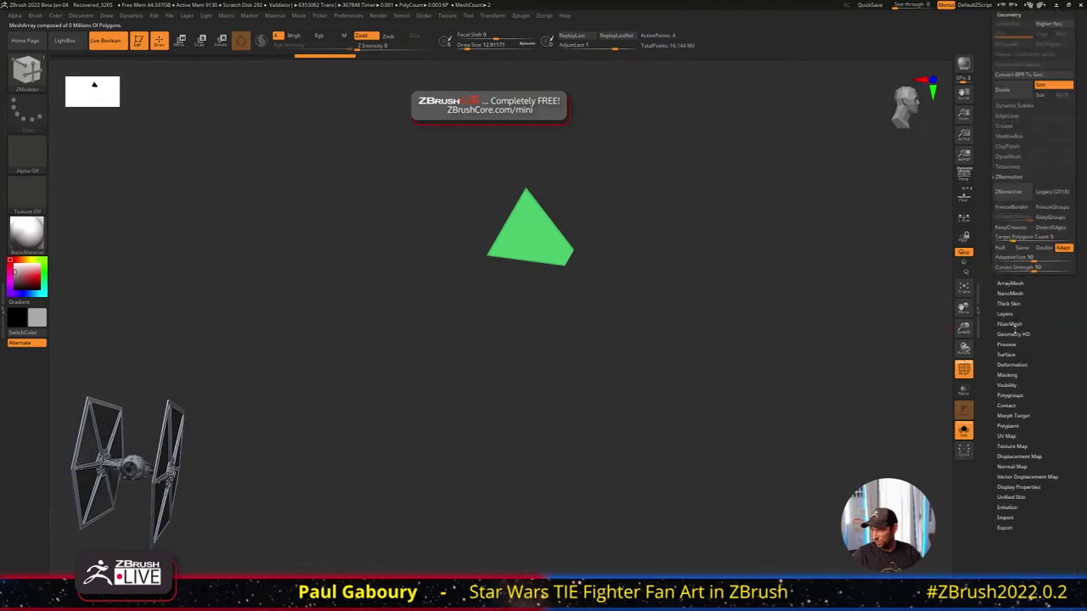
click(1019, 344)
click(1009, 177)
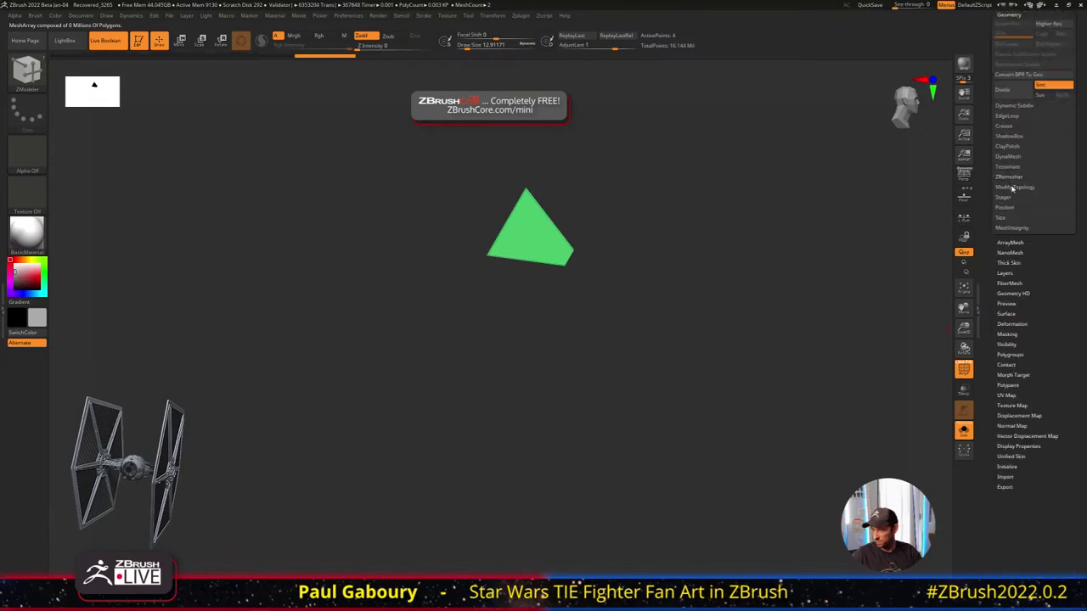
click(1015, 187)
alt+right_drag(584, 293, 587, 358)
mouse_move(587, 359)
ctrl+right_down()
mouse_move(652, 330)
mouse_move(697, 405)
ctrl+right_up()
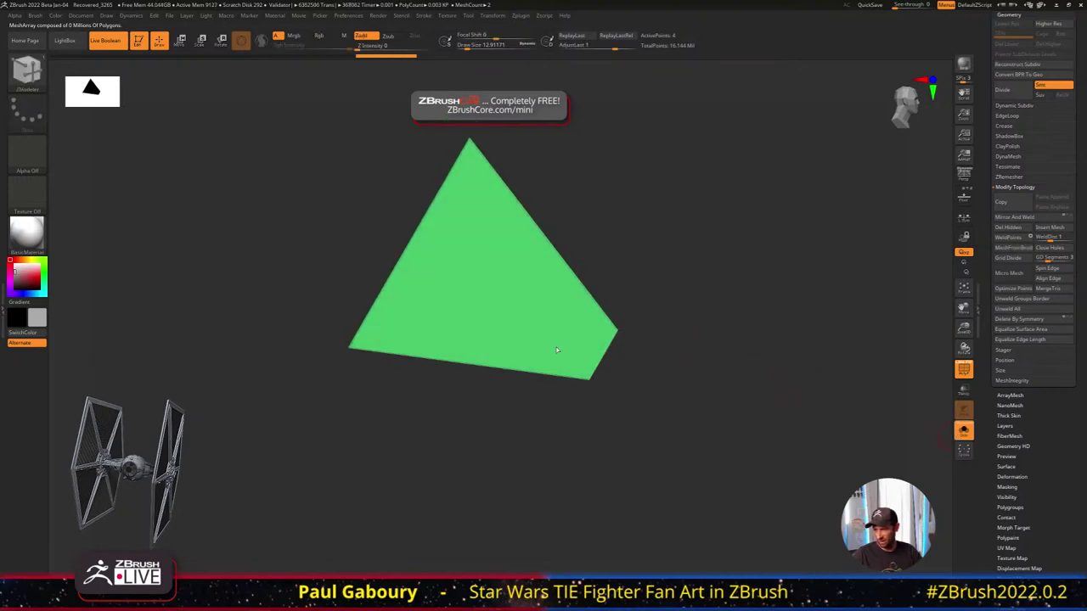
Exit Solo mode and insert a single edge loop into the green wedge beside the round joint detail
key(shift+ctrl+s)
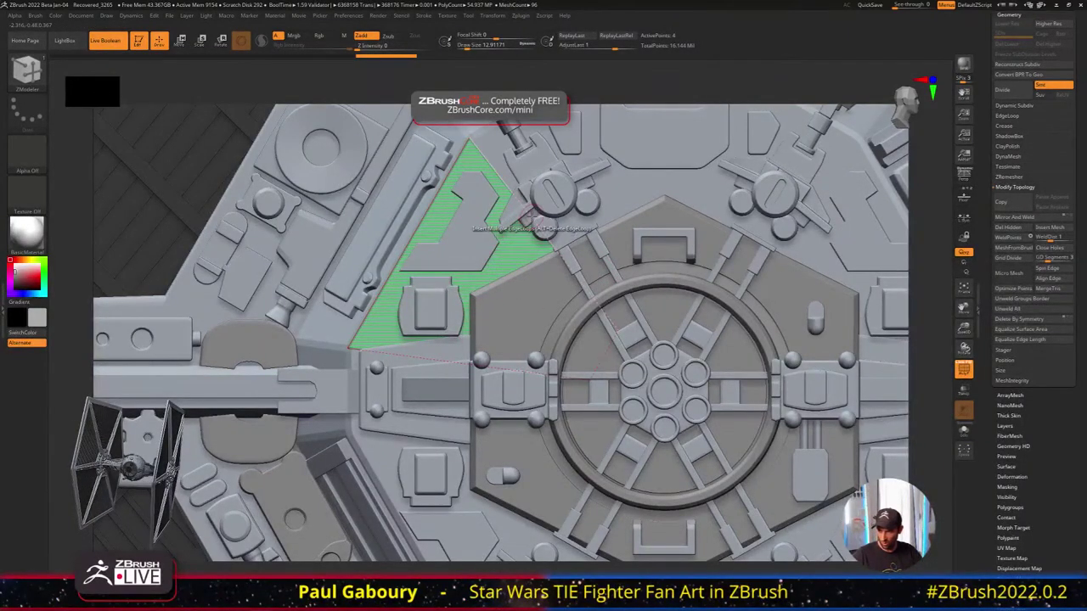
key(space)
click(532, 329)
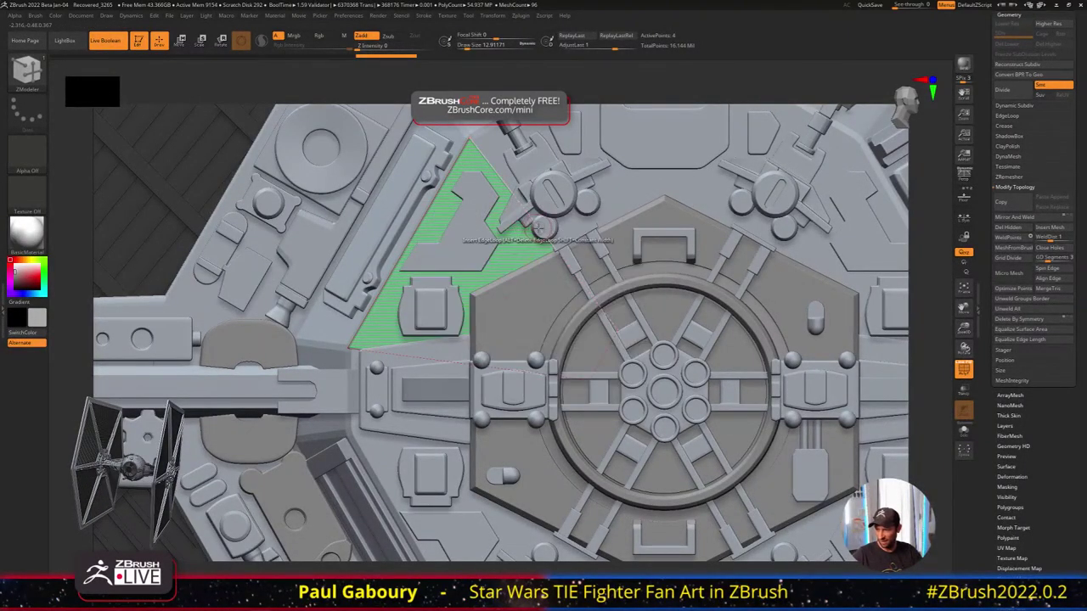
click(544, 227)
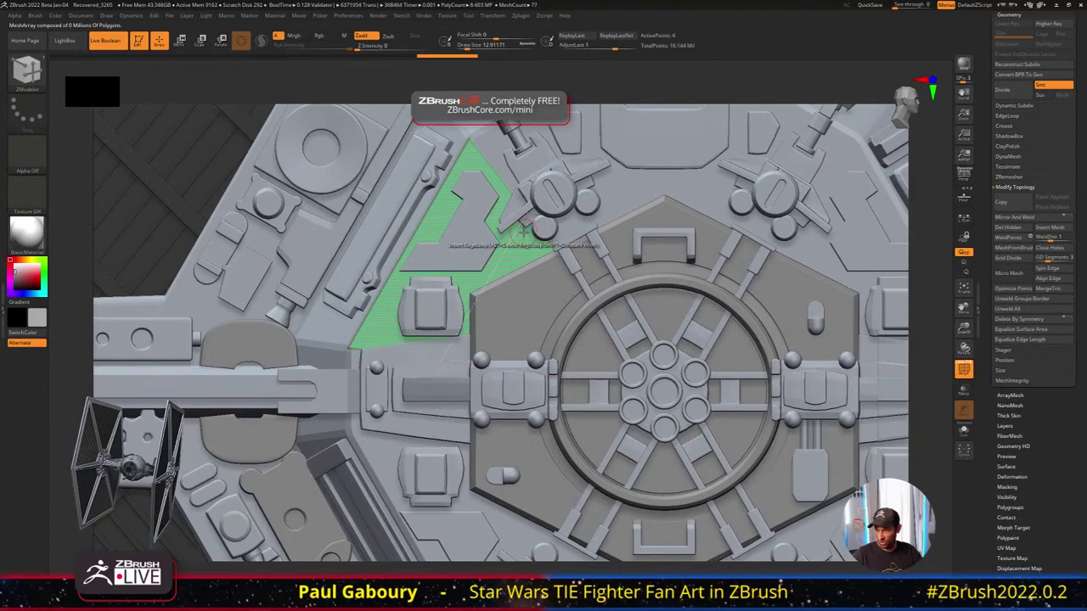
Slide the wedge's inserted edge along the angled detail and insert a second edge loop near the wedge's outer edge
key(space)
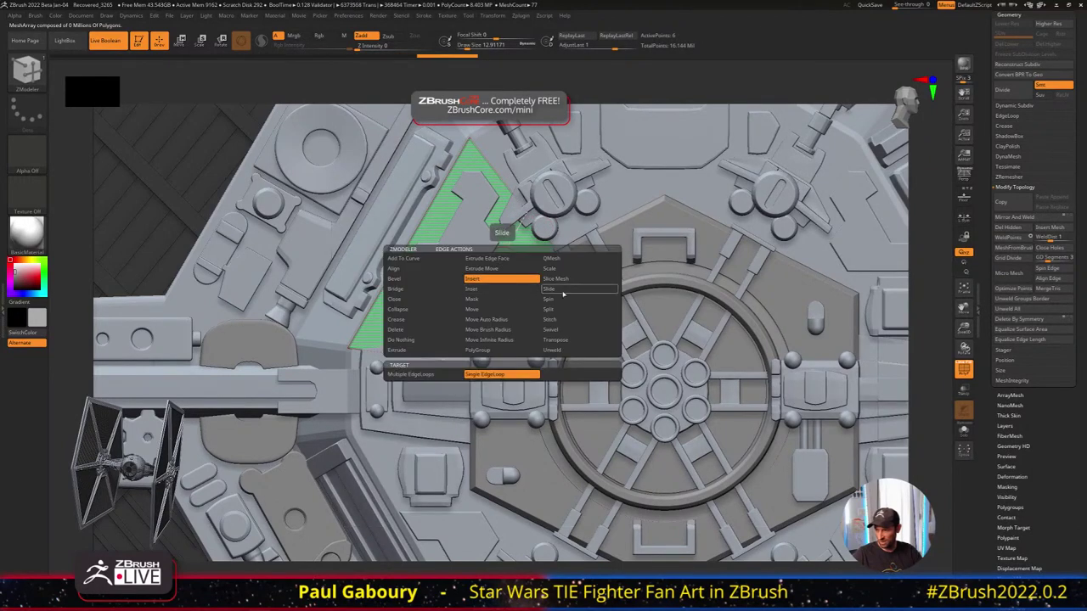
click(565, 289)
click(480, 375)
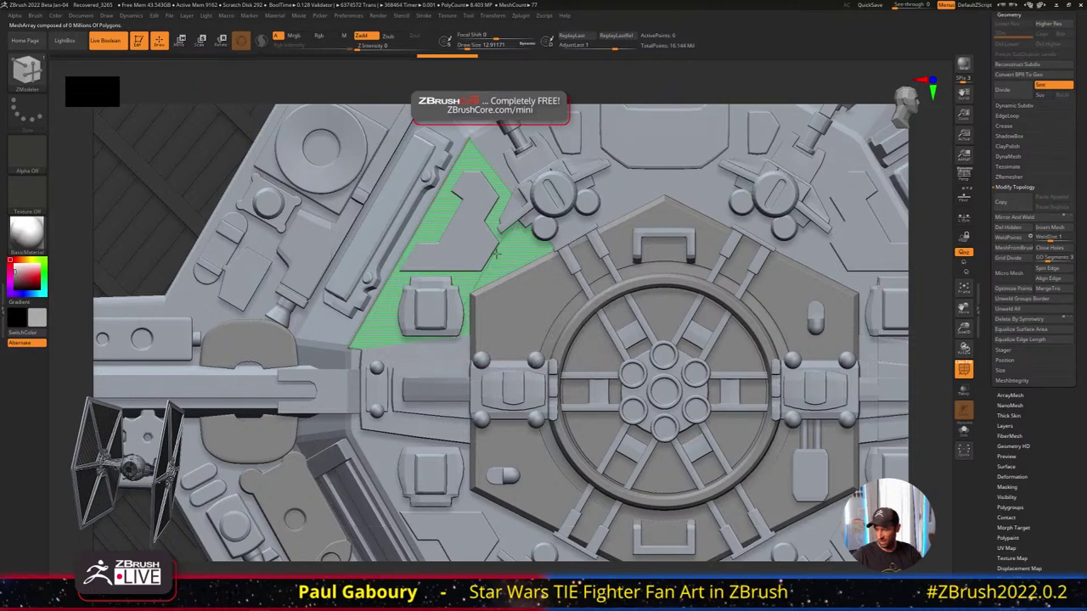
key(space)
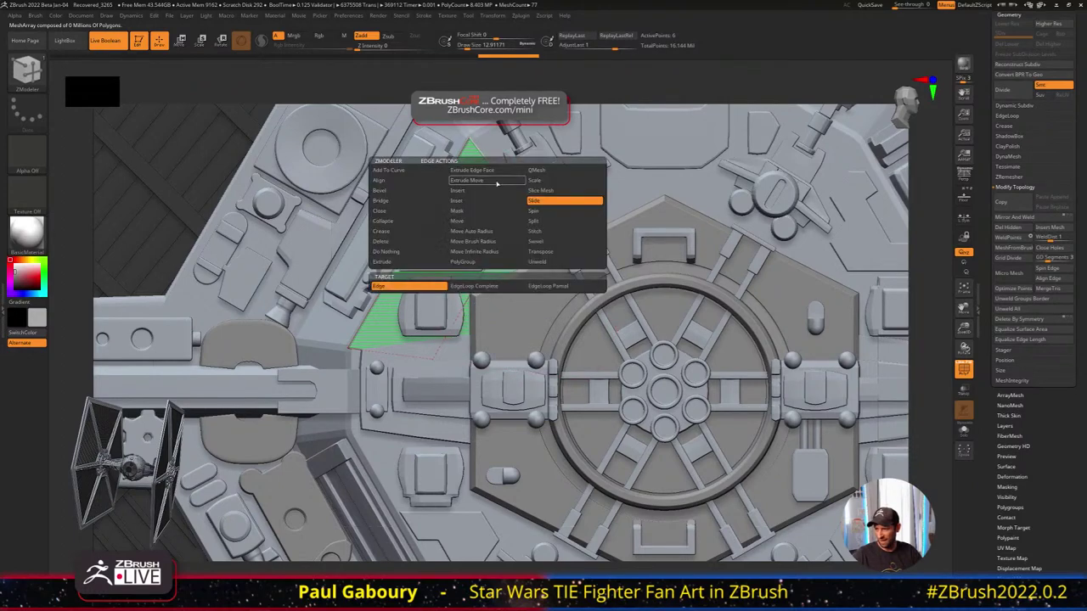
click(498, 183)
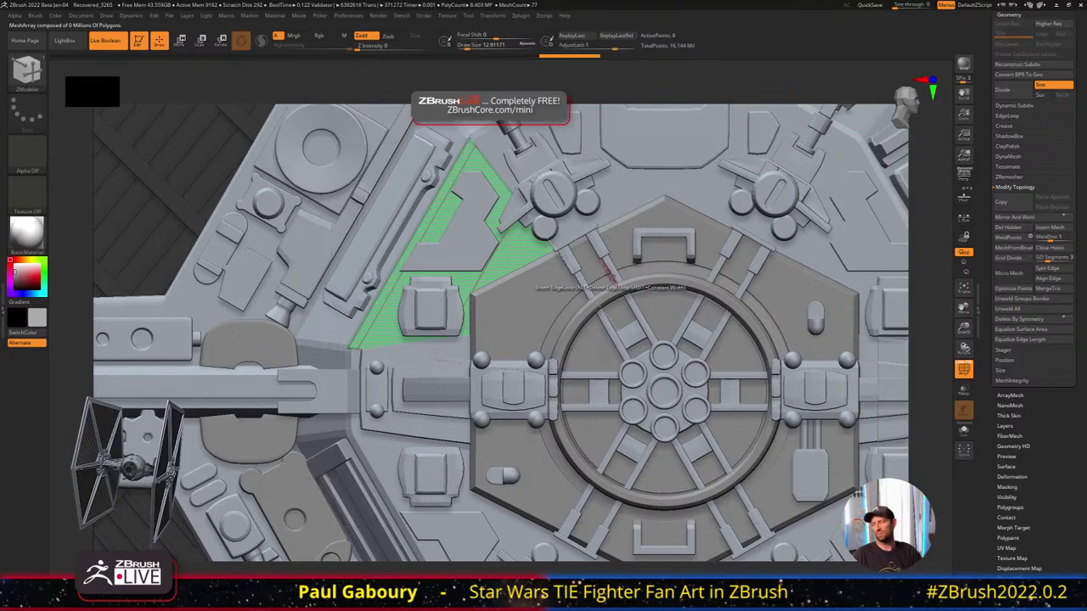
Isolate the wedge in Solo mode and delete the areas outside its two edge loops, keeping only the strip between them
click(964, 430)
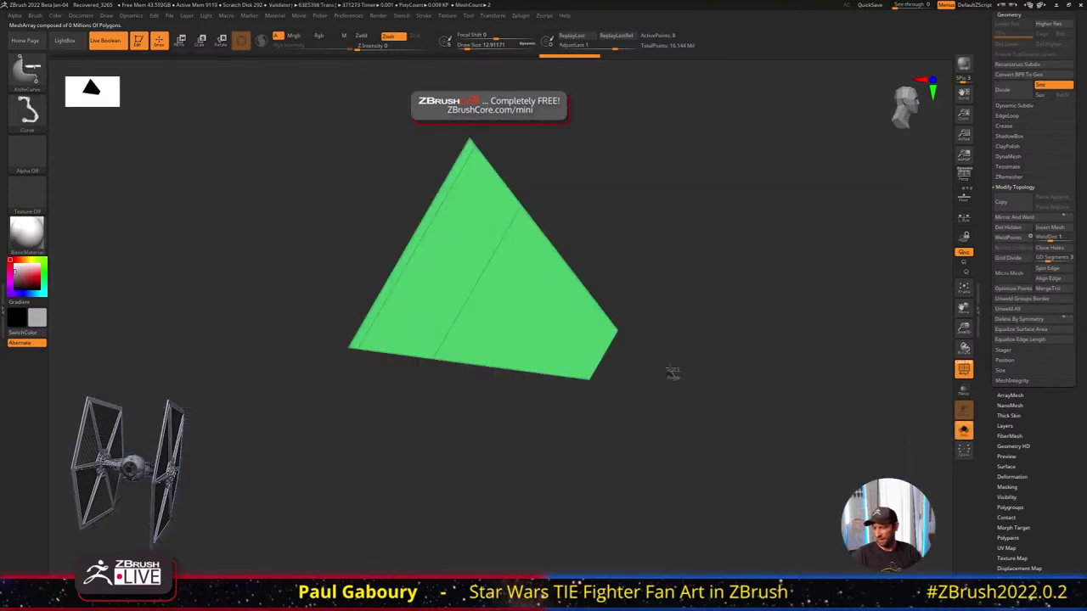
drag(672, 372, 597, 310)
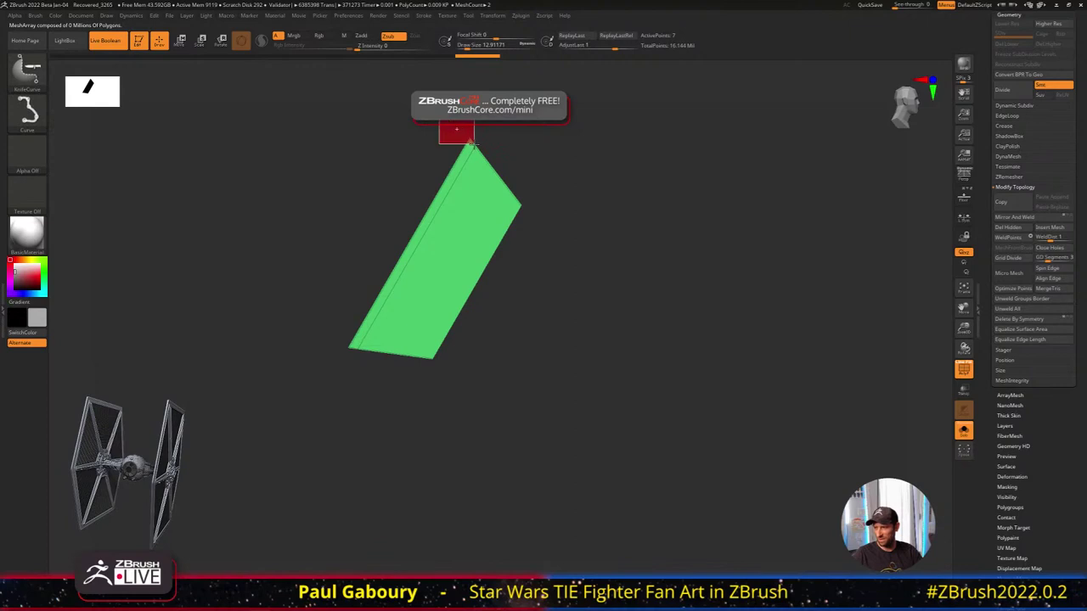
shift+drag(456, 128, 554, 155)
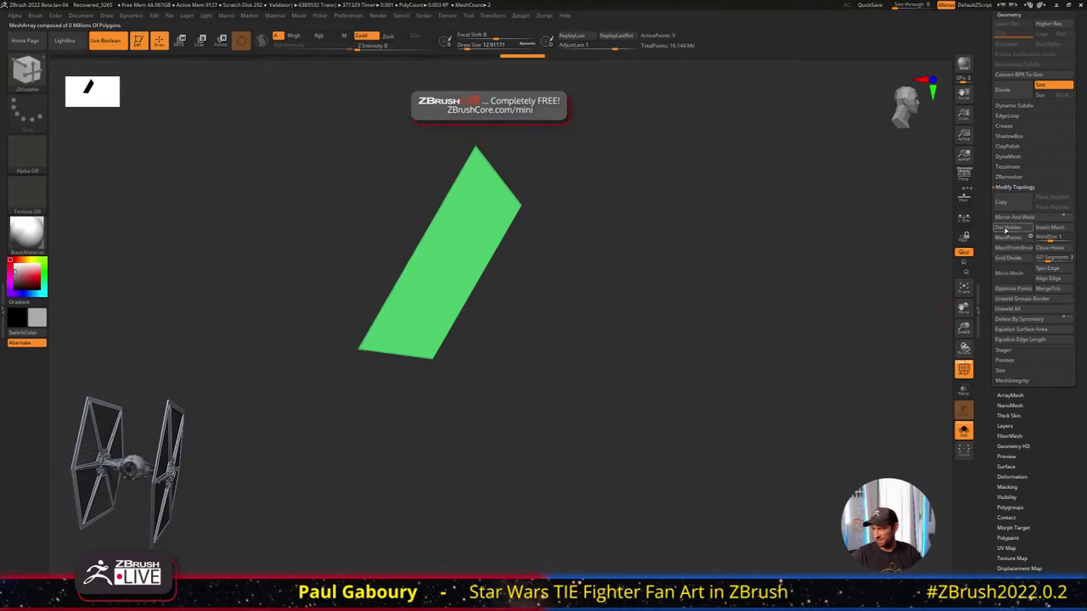
click(1008, 229)
drag(1082, 225, 1086, 270)
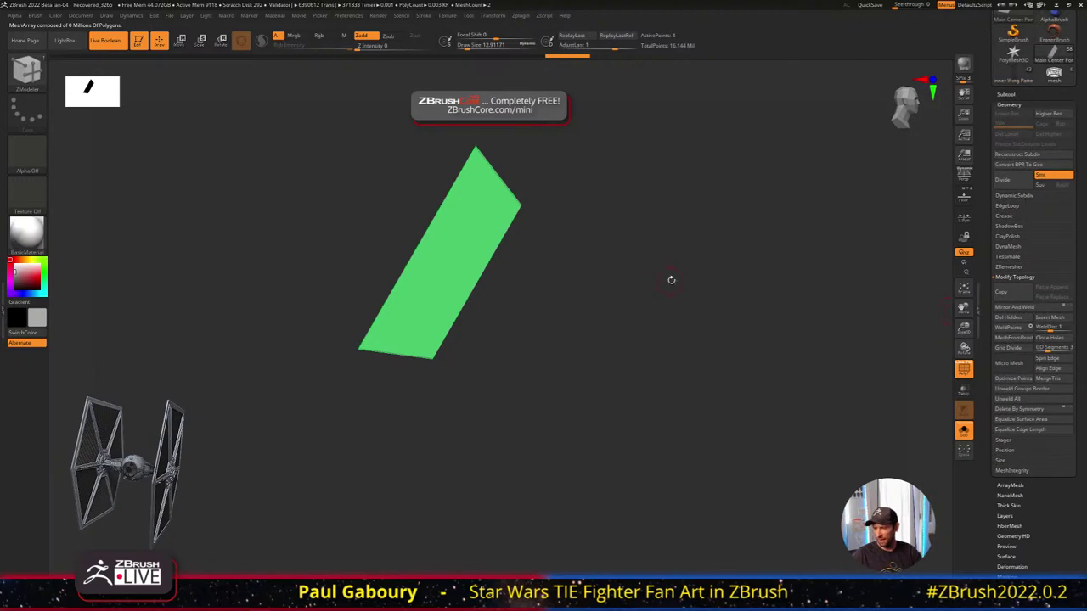
Subdivide the strip repeatedly with Smt off, deleting the lower subdivision levels, until the mesh is dense enough to slice
alt+right_drag(562, 280, 598, 315)
ctrl+right_drag(565, 243, 544, 275)
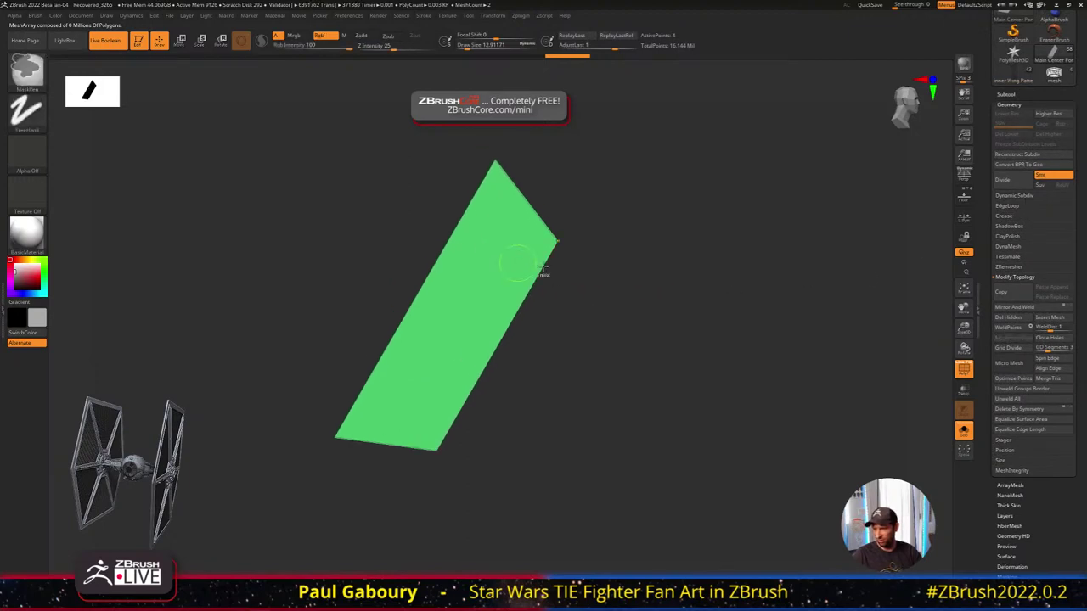
click(1017, 195)
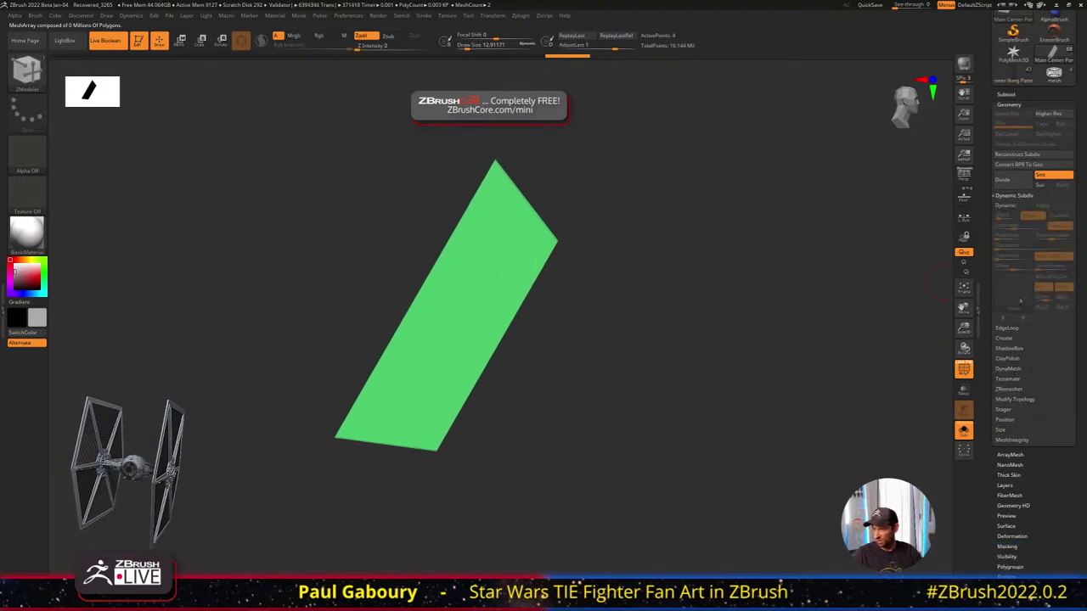
click(1012, 180)
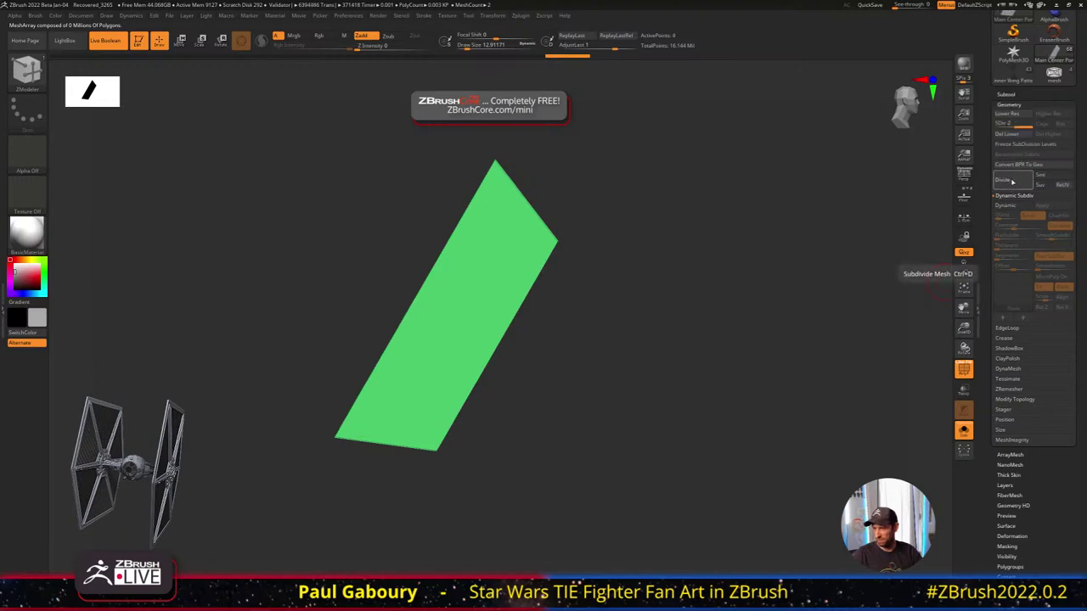
click(1012, 181)
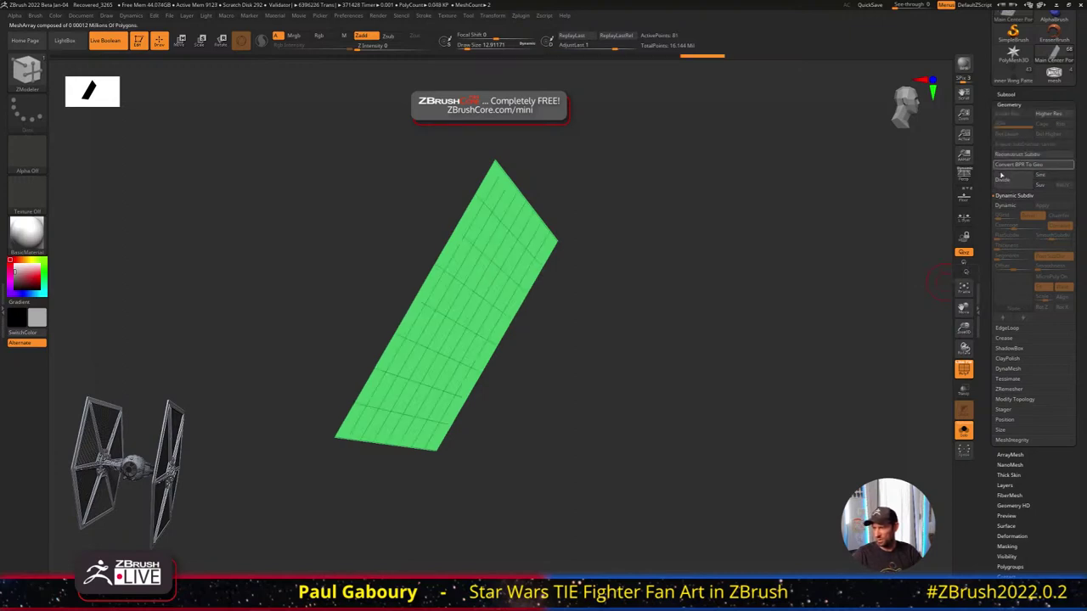
click(1006, 179)
click(1006, 179)
click(1009, 134)
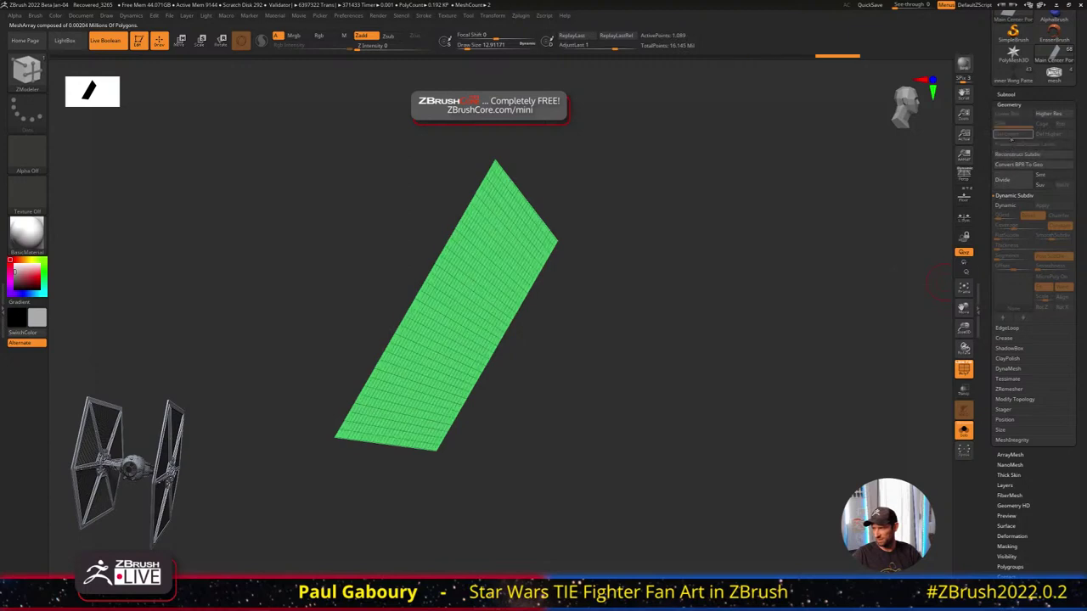
click(1008, 181)
click(1008, 181)
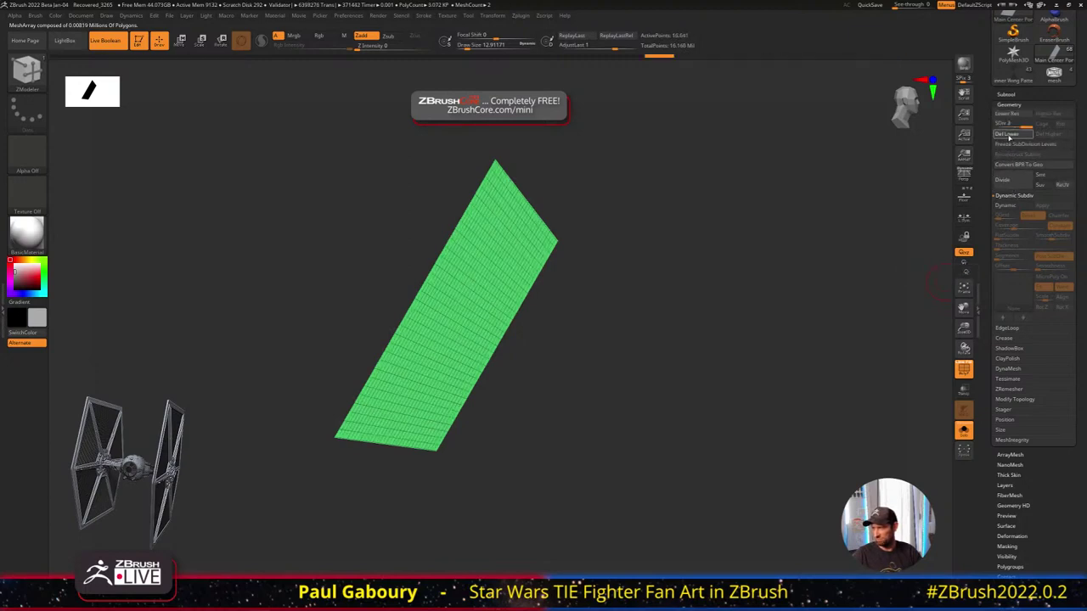
click(1006, 180)
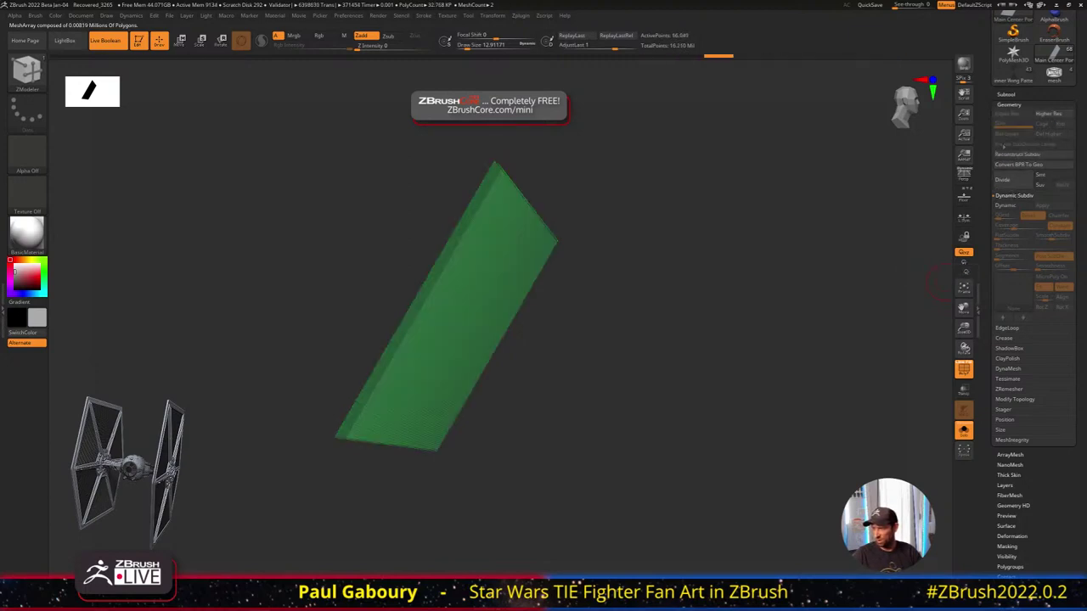
Isolate the dense strip in Solo mode and show the TIE Fighter blueprint on the floor grid behind it
mouse_move(665, 311)
right_down()
mouse_move(680, 318)
mouse_move(659, 311)
right_up()
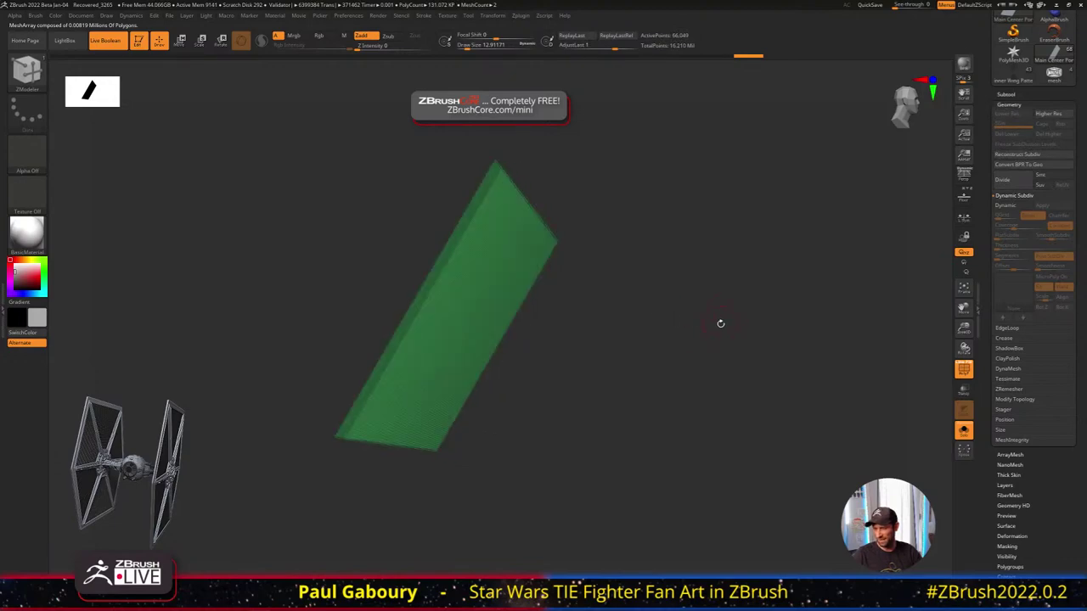
mouse_move(539, 275)
ctrl+right_down()
mouse_move(604, 304)
mouse_move(567, 286)
ctrl+right_up()
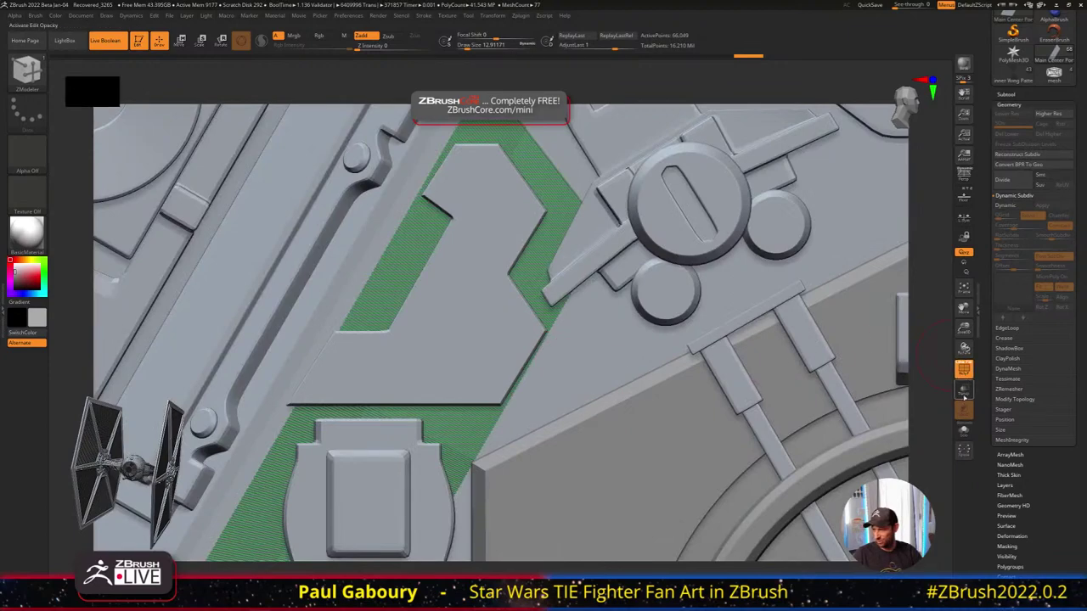
click(964, 429)
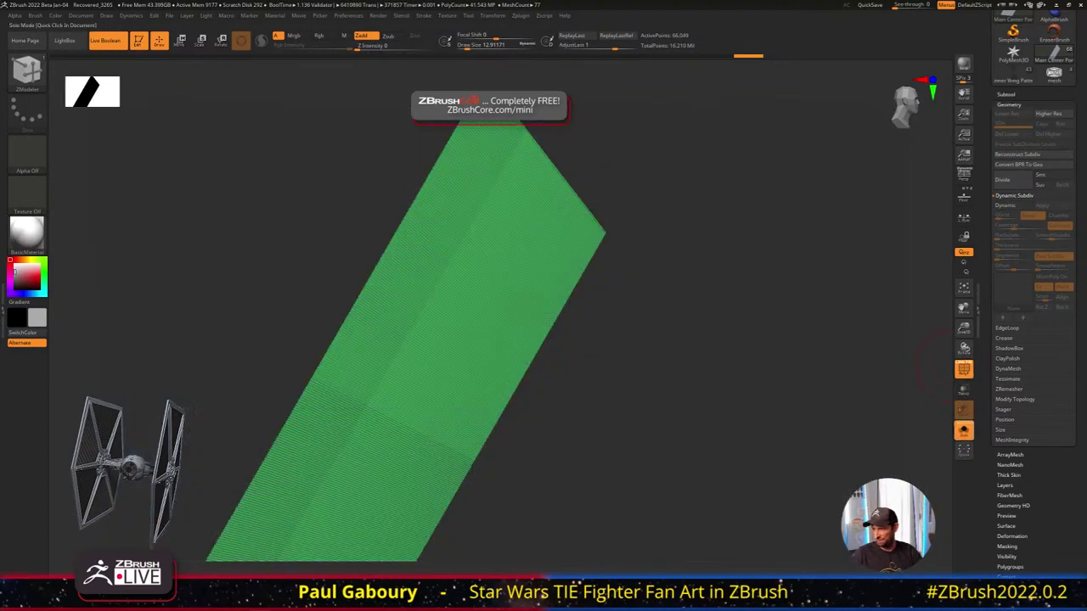
click(964, 197)
alt+right_drag(677, 386, 703, 346)
mouse_move(703, 346)
ctrl+right_down()
mouse_move(625, 346)
mouse_move(572, 364)
ctrl+right_up()
scroll(573, 363, down, 1)
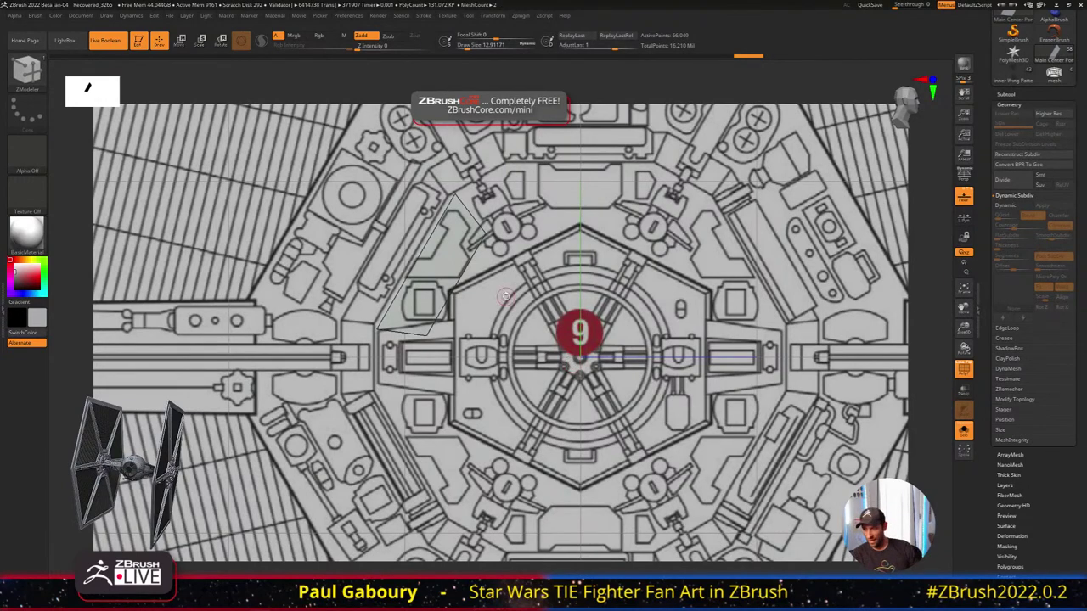
scroll(473, 299, up, 5)
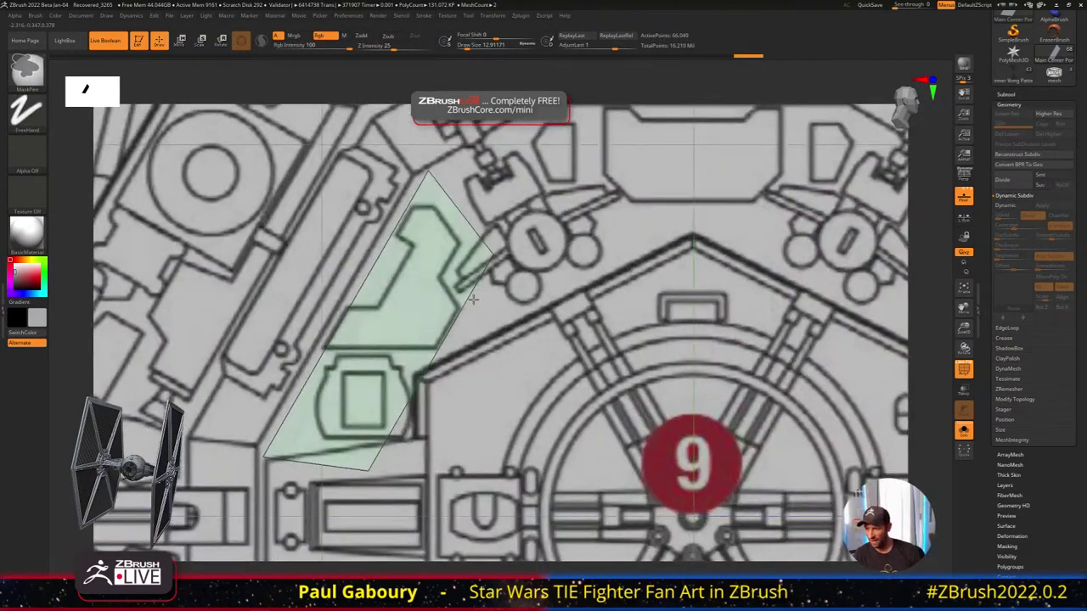
ctrl+right_drag(473, 300, 473, 299)
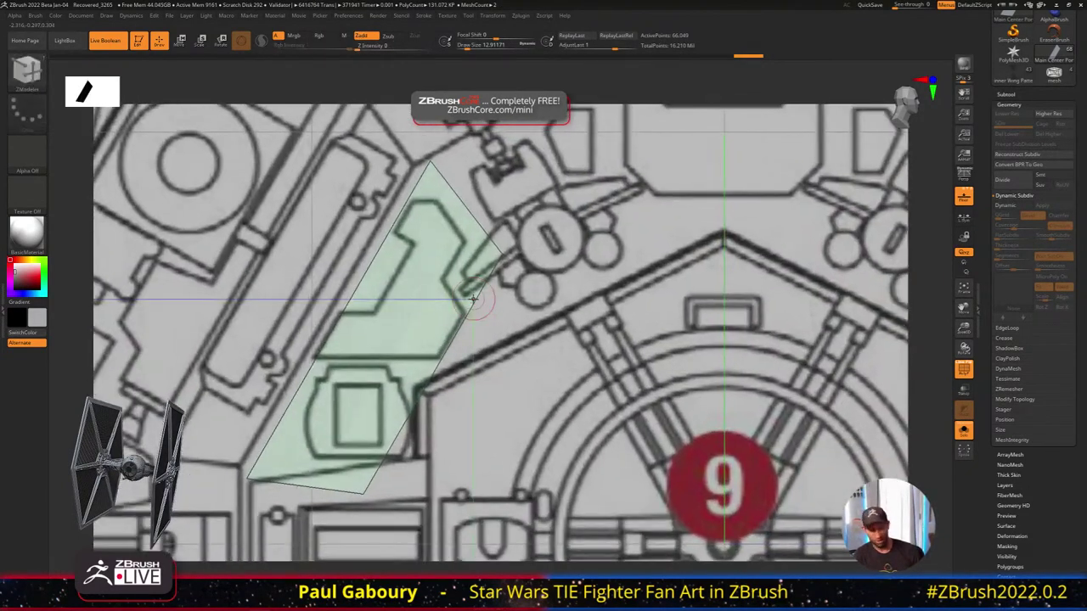
key(shift+f)
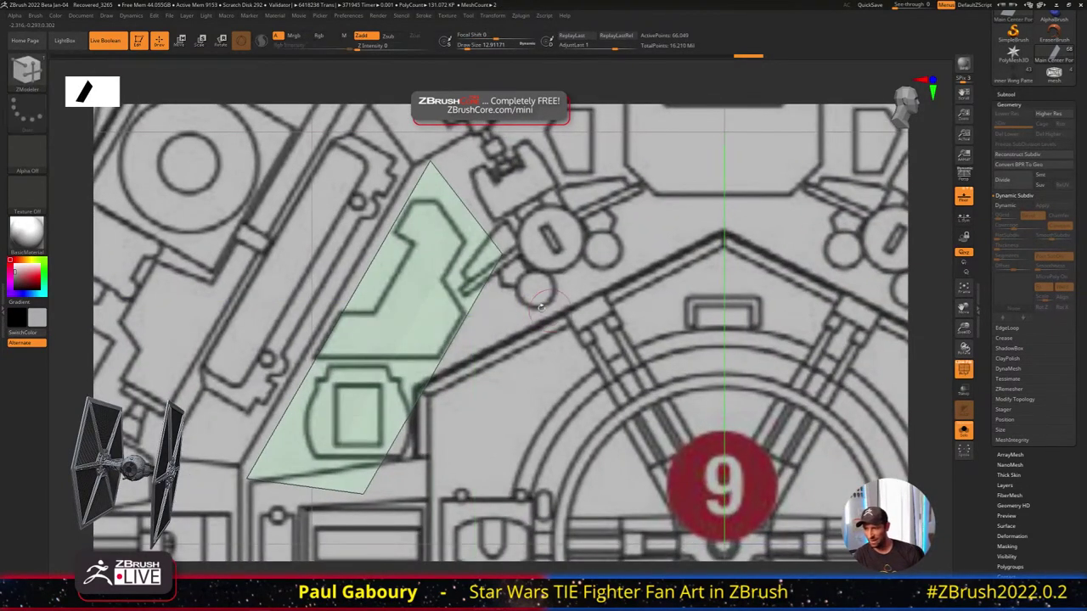
Use the SliceCurve brush to cut the strip along the plate outline's upper and bottom edges, and delete the hidden remainder
click(32, 76)
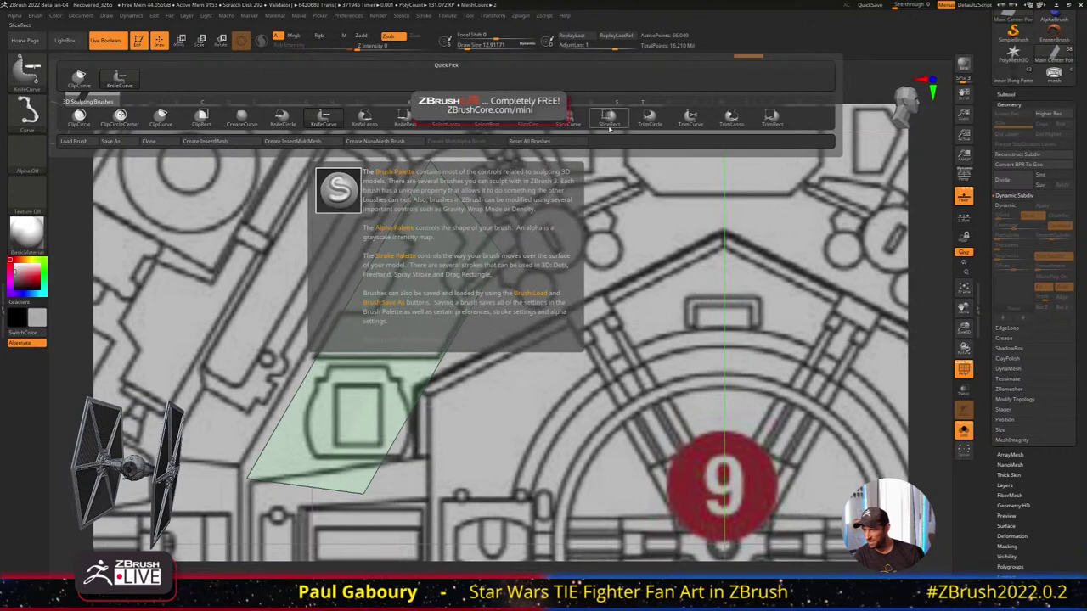
click(568, 119)
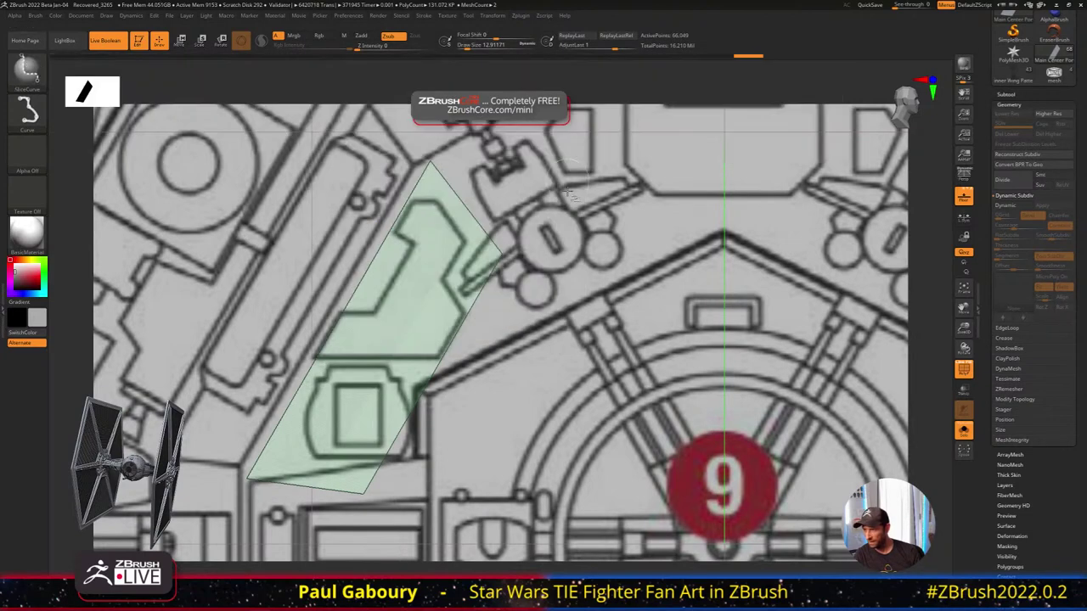
mouse_move(383, 122)
mouse_down()
mouse_move(566, 383)
mouse_move(184, 358)
mouse_up()
ctrl+shift+click(436, 326)
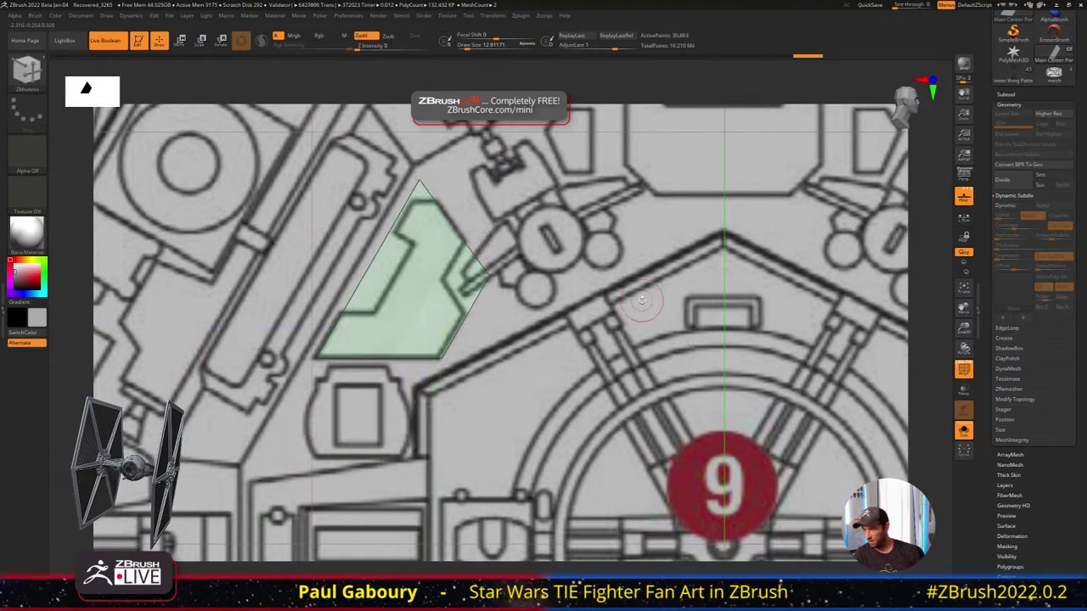
click(1016, 399)
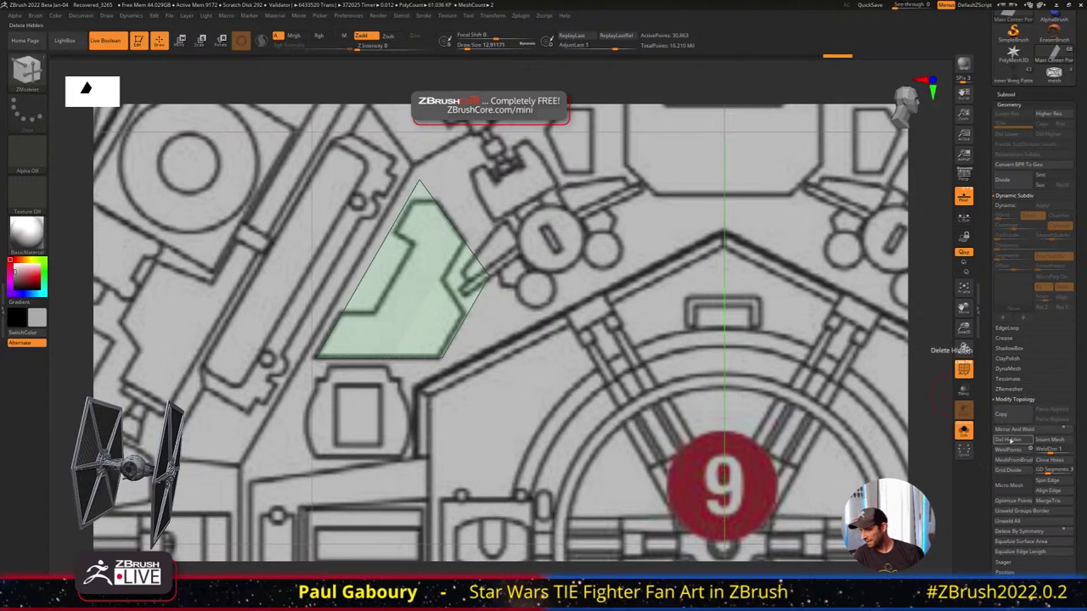
click(1009, 440)
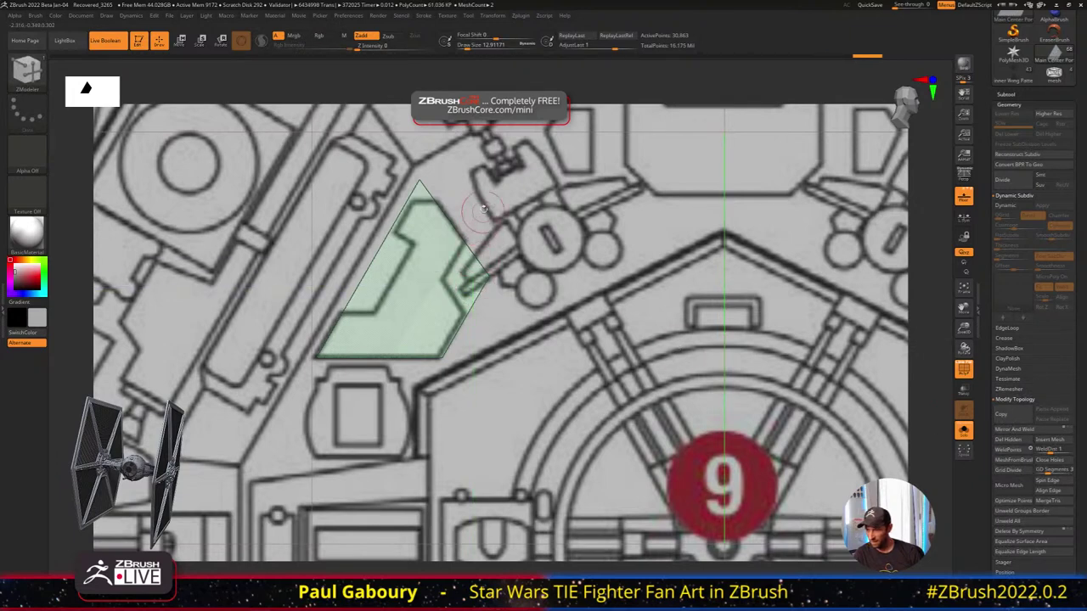
Slice the notch on the plate's inner side and its flat top along the blueprint lines, hiding the cut-off pieces
ctrl+shift+drag(507, 176, 441, 280)
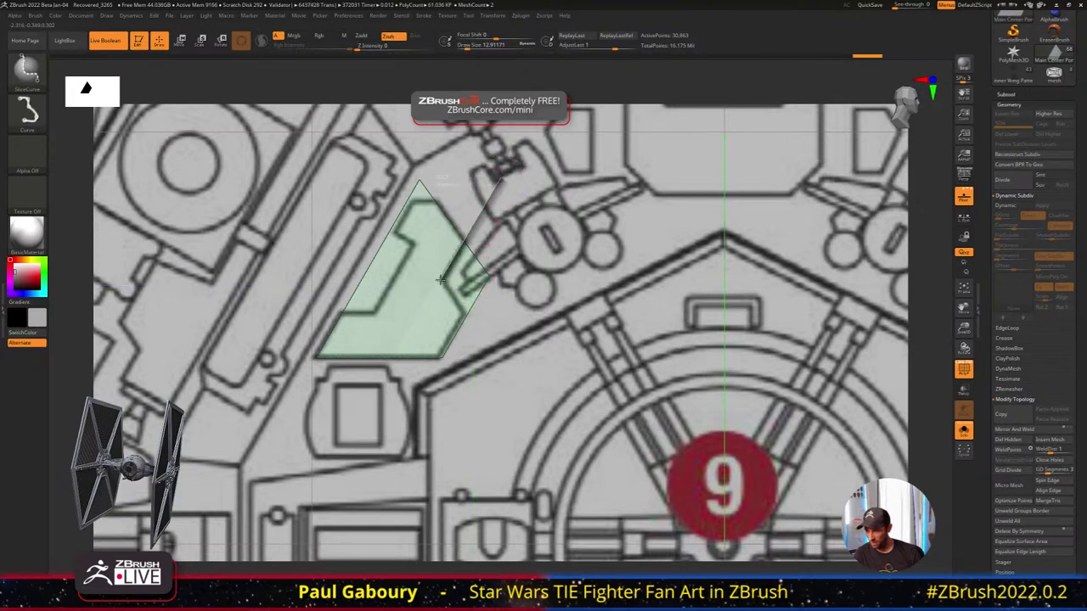
ctrl+shift+drag(466, 336, 511, 390)
ctrl+shift+click(417, 311)
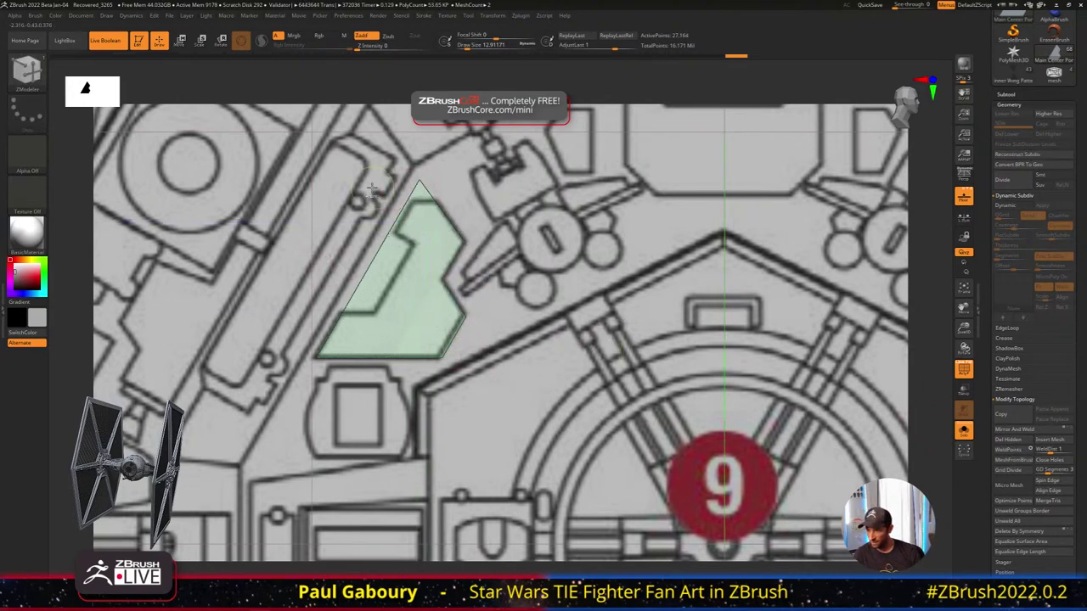
ctrl+shift+drag(335, 202, 570, 203)
ctrl+shift+click(437, 244)
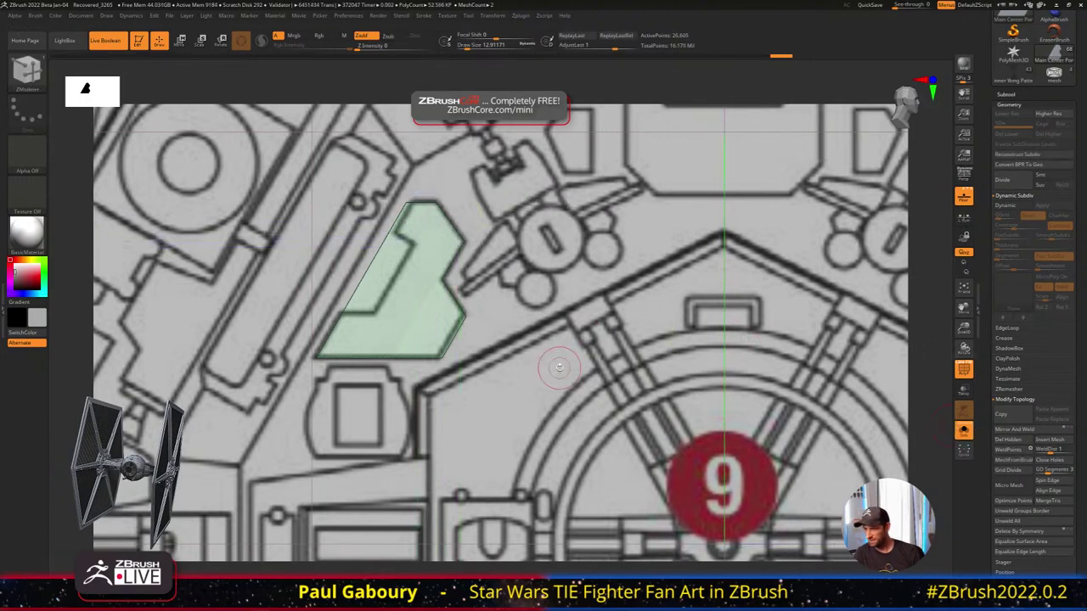
Slice the stepped recess on the plate's outer side along the blueprint, then delete all the hidden cut-off pieces
ctrl+shift+drag(302, 314, 357, 315)
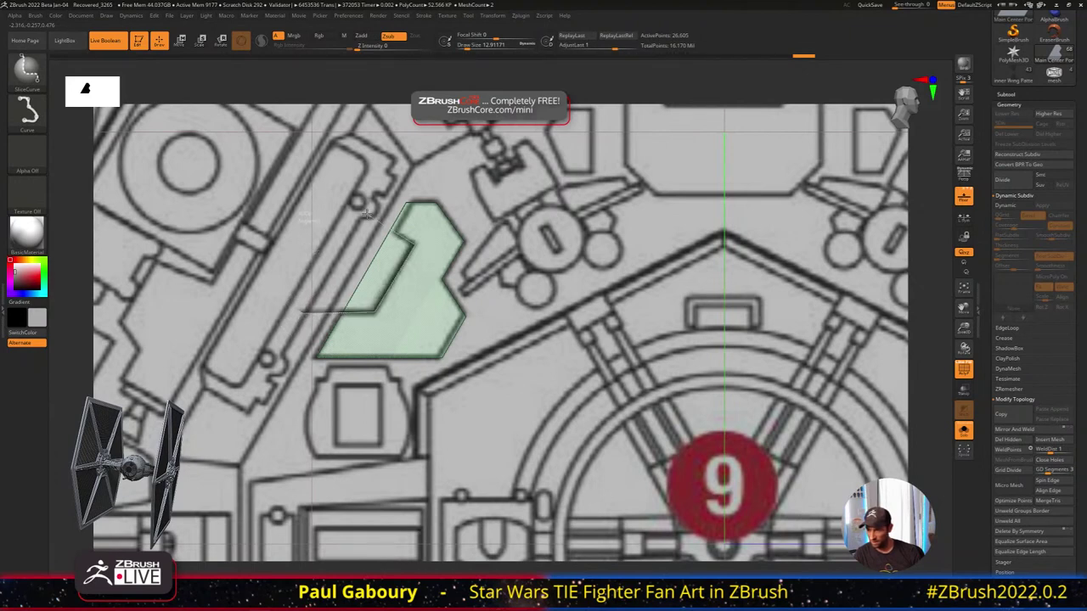
ctrl+shift+drag(370, 215, 369, 214)
ctrl+shift+click(410, 307)
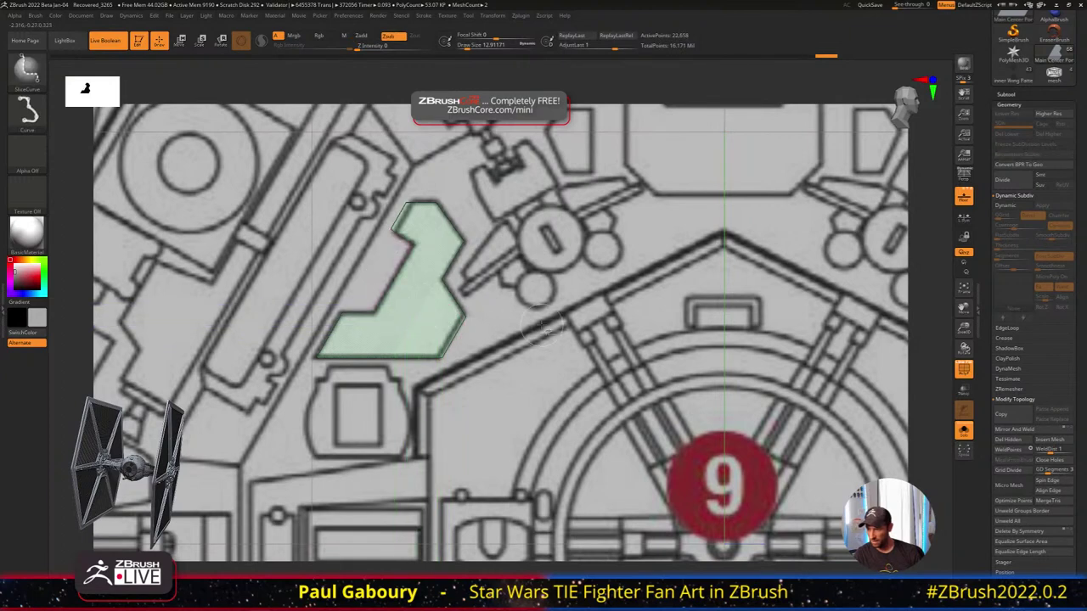
click(1007, 440)
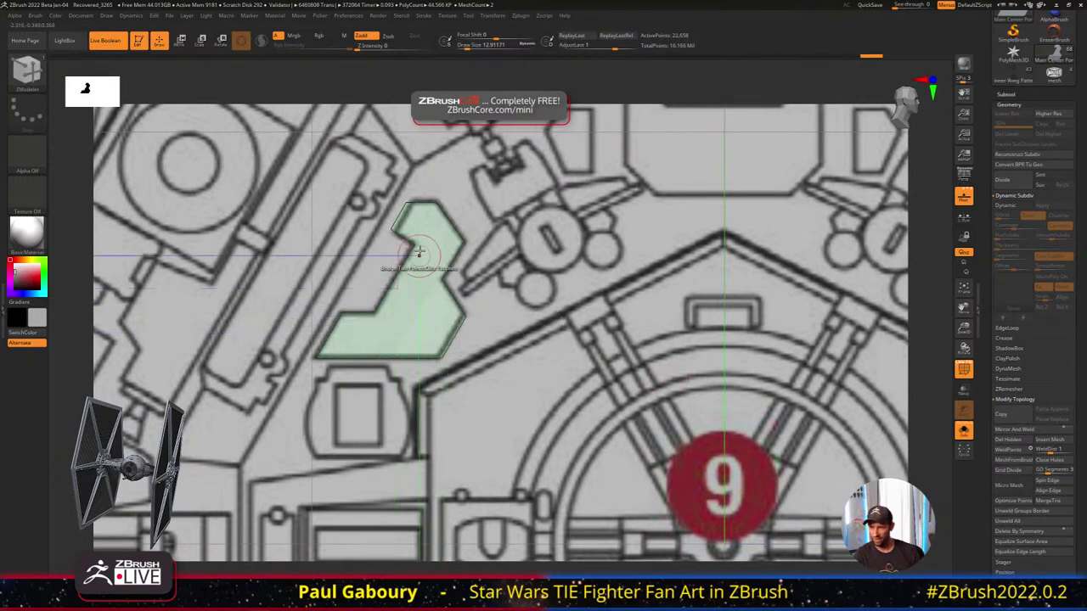
Switch back to the ZModeler brush with the whole hub blueprint in view
ctrl+right_drag(488, 370, 492, 325)
key(b)
key(z)
key(m)
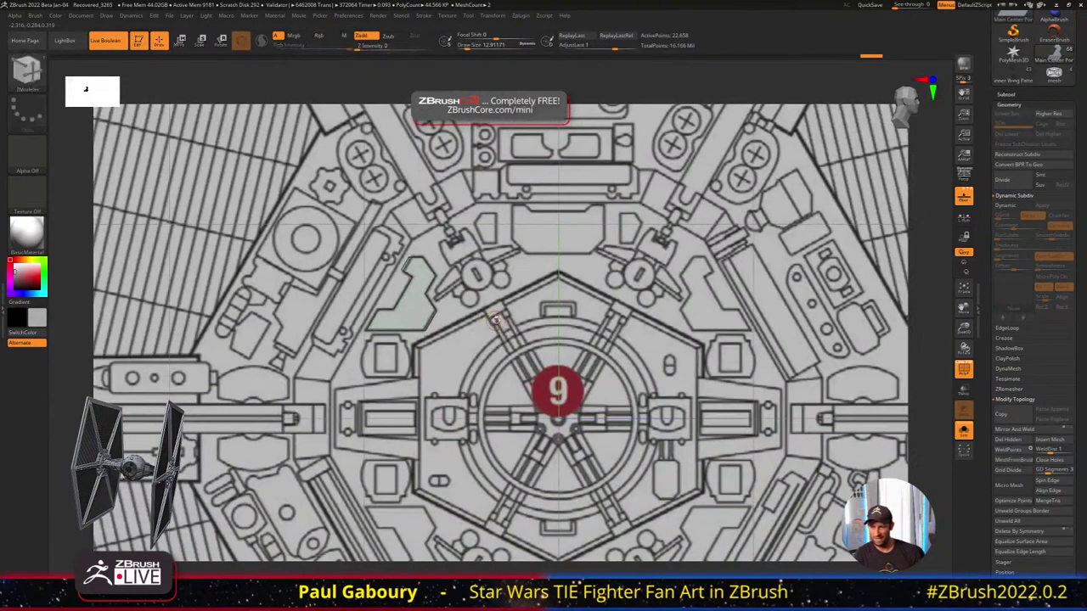
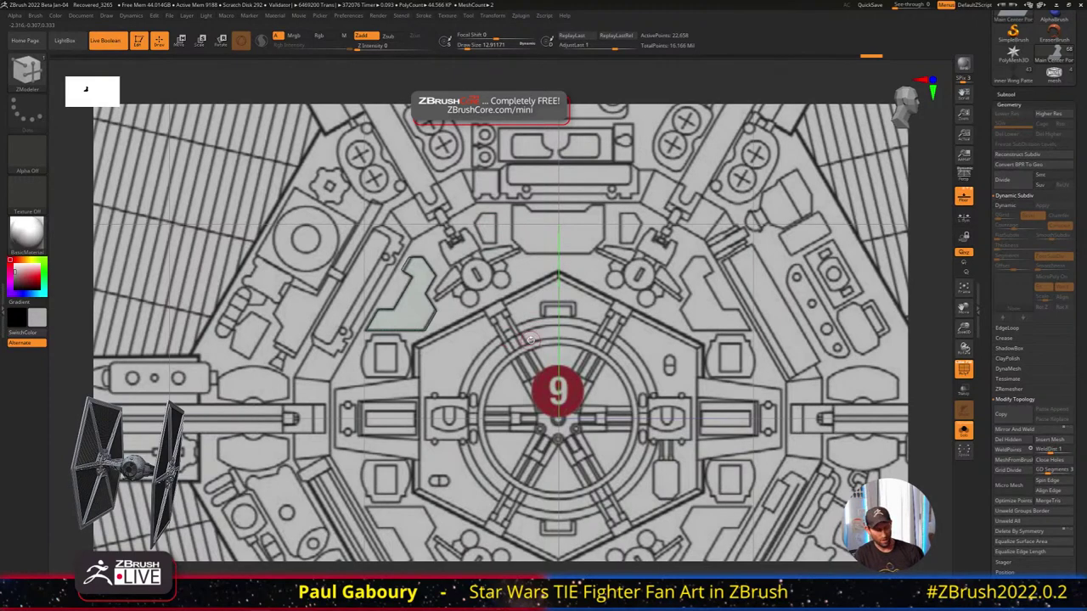
Isolate the sliced plate without the floor blueprint and show its polyframe wireframe
key(shift+f)
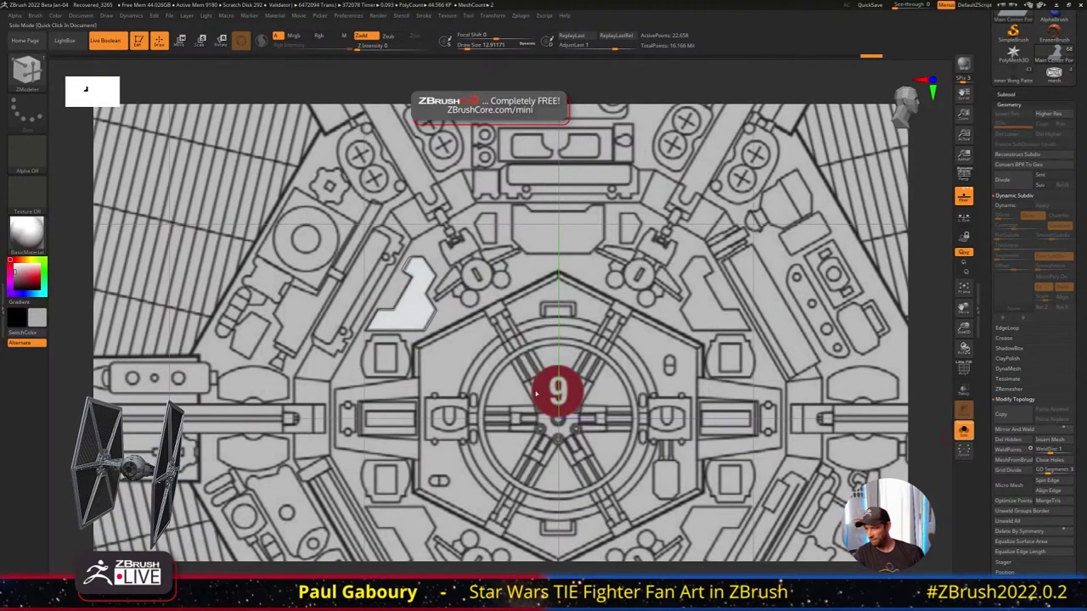
click(916, 416)
click(918, 414)
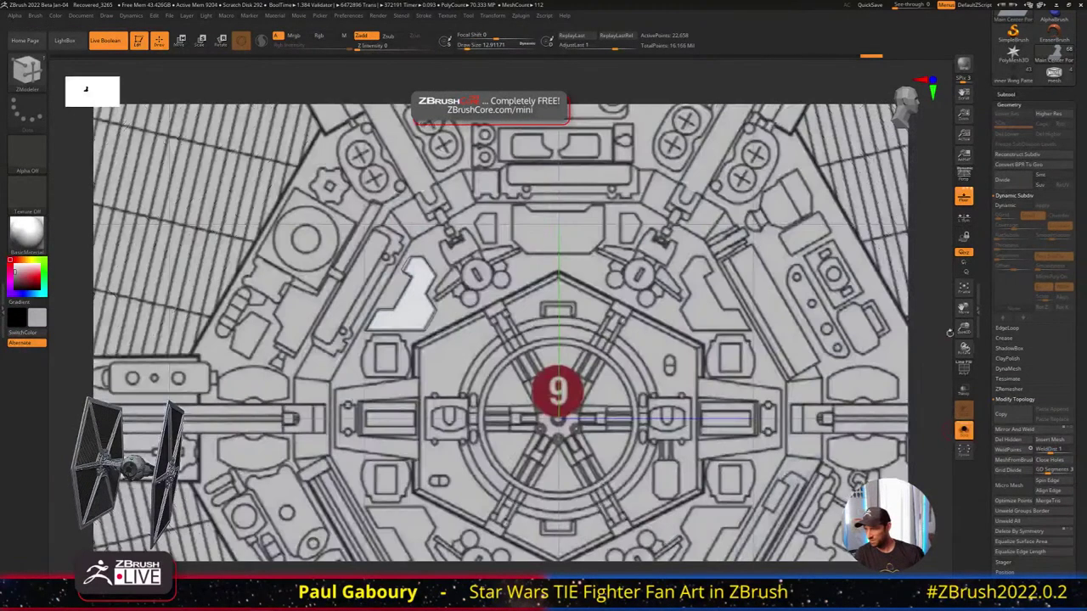
click(969, 203)
right_drag(631, 324, 650, 356)
key(shift+f)
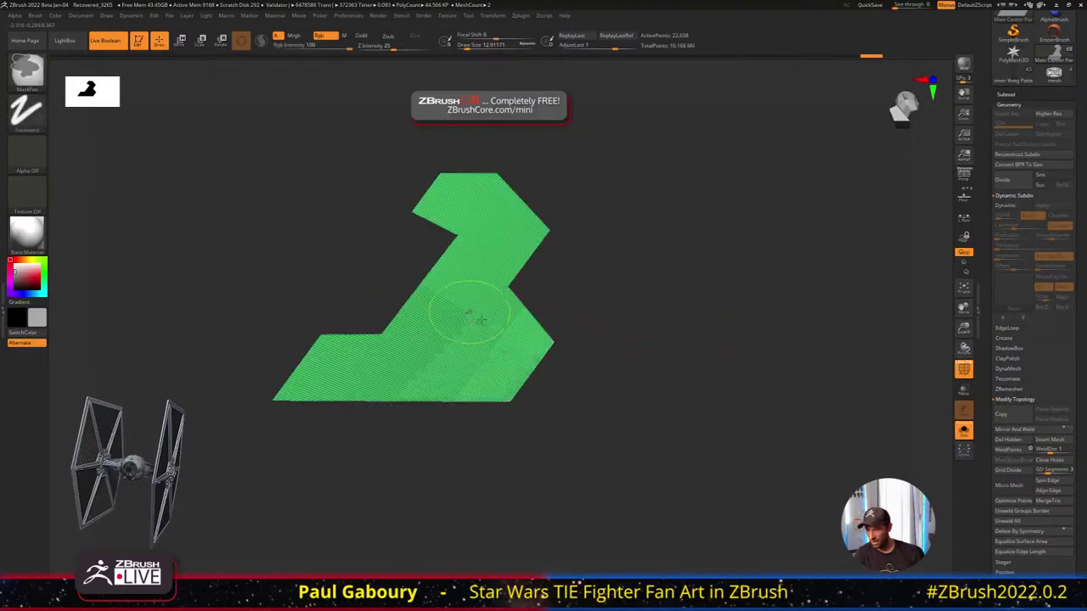
ctrl+right_drag(478, 320, 516, 326)
ctrl+right_drag(727, 309, 712, 326)
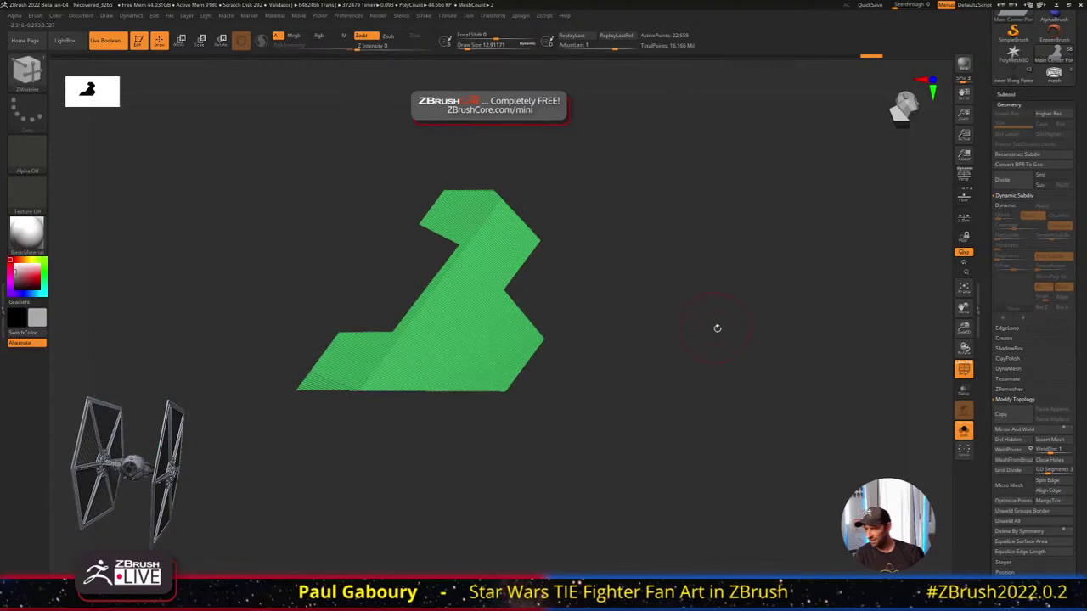
Retopologize the plate with ZRemesher at a target polygon count of 5
click(1019, 196)
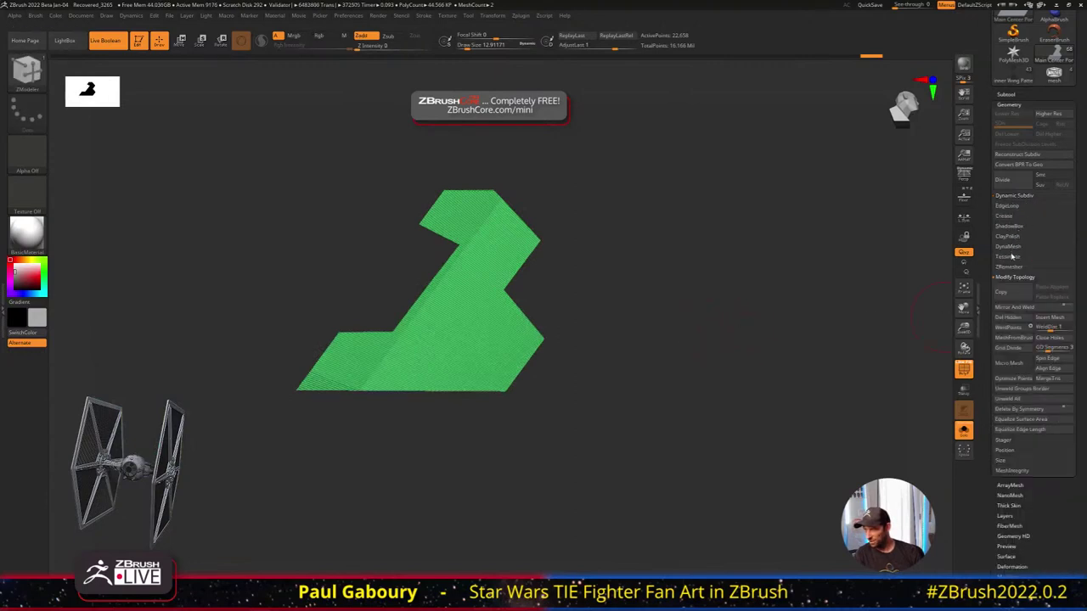
click(1010, 267)
click(1009, 281)
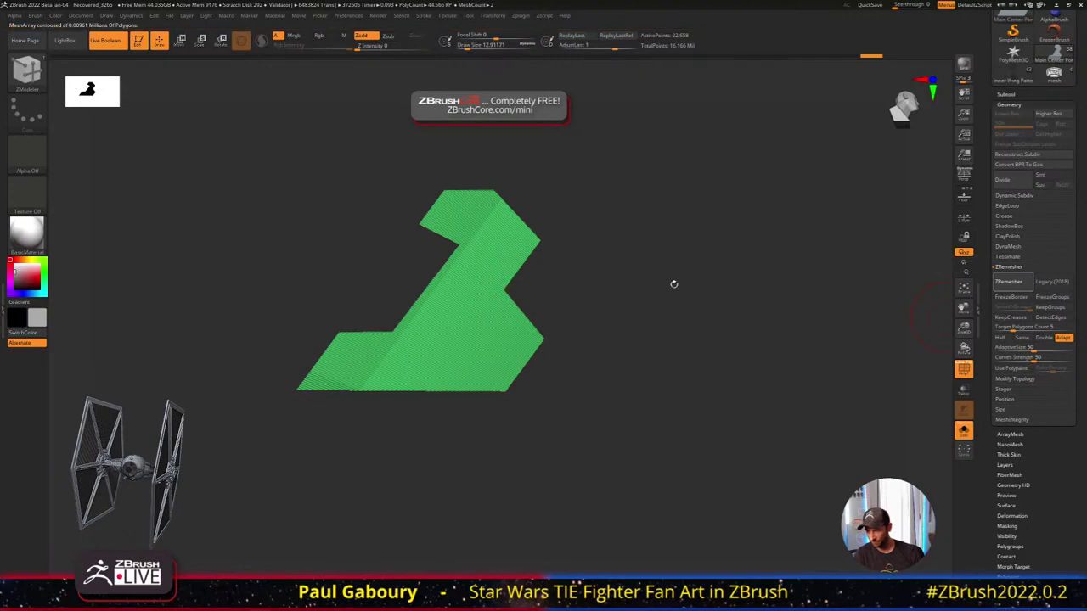
mouse_move(674, 285)
ctrl+right_down()
mouse_move(515, 350)
mouse_move(553, 330)
ctrl+right_up()
Set the draw size to 2 and the ZModeler polygon action to QMesh targeting All Polygons
key(s)
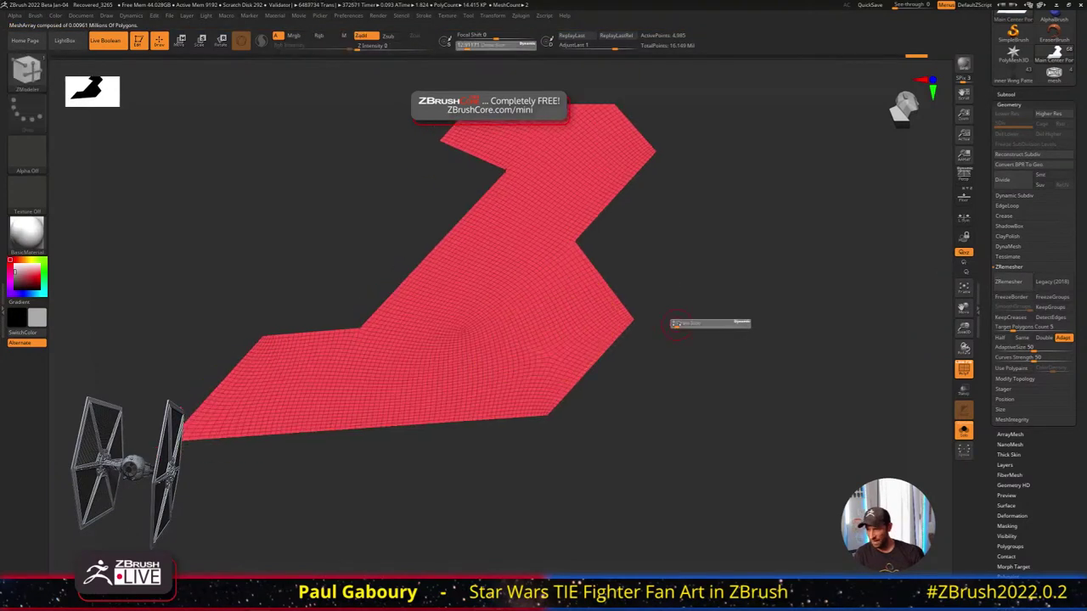
click(677, 325)
key(b)
key(z)
key(m)
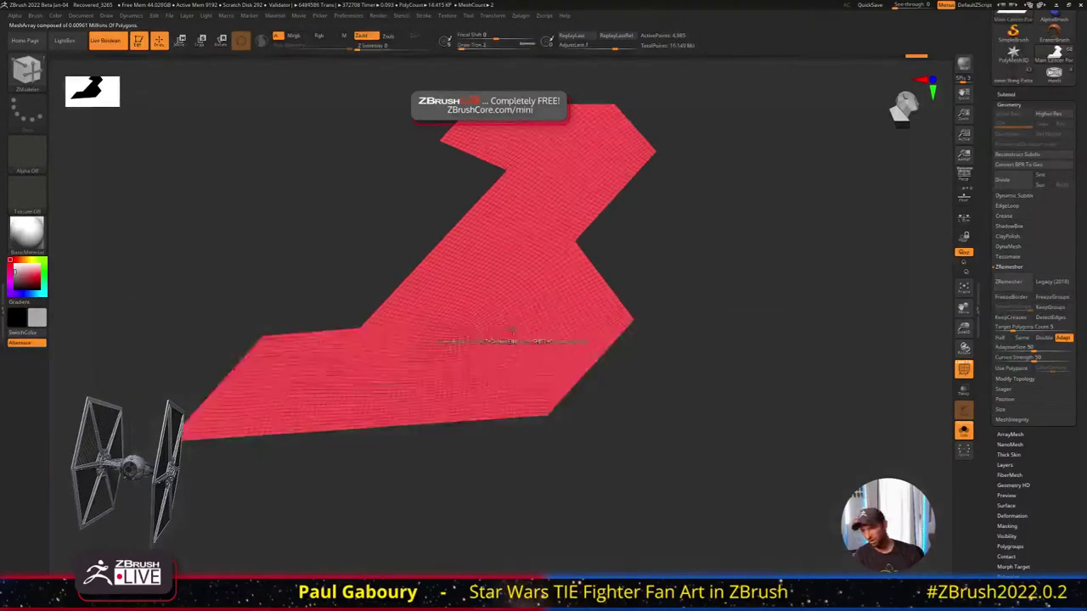
mouse_move(524, 329)
ctrl+right_down()
mouse_move(548, 322)
mouse_move(531, 325)
ctrl+right_up()
key(space)
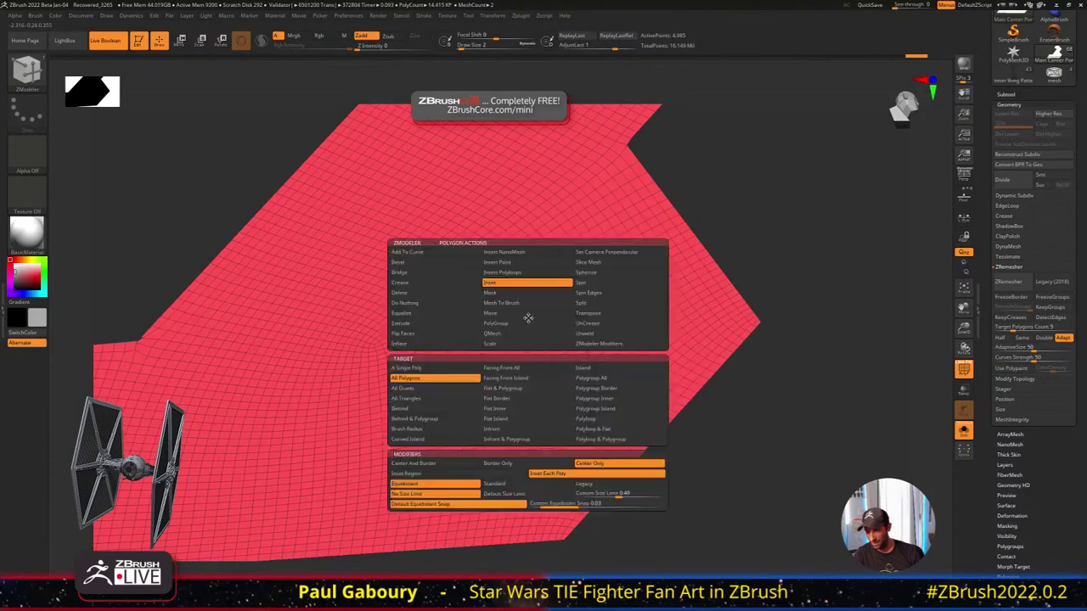
click(526, 333)
click(416, 377)
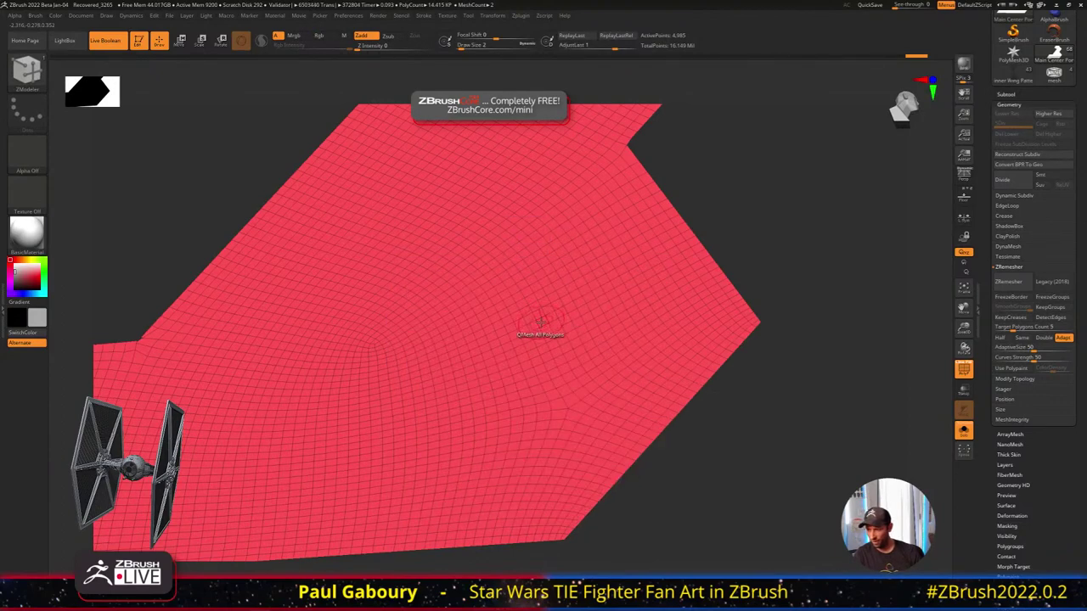
Try extruding the whole plate with QMesh, and undo the extrusion
drag(542, 323, 527, 281)
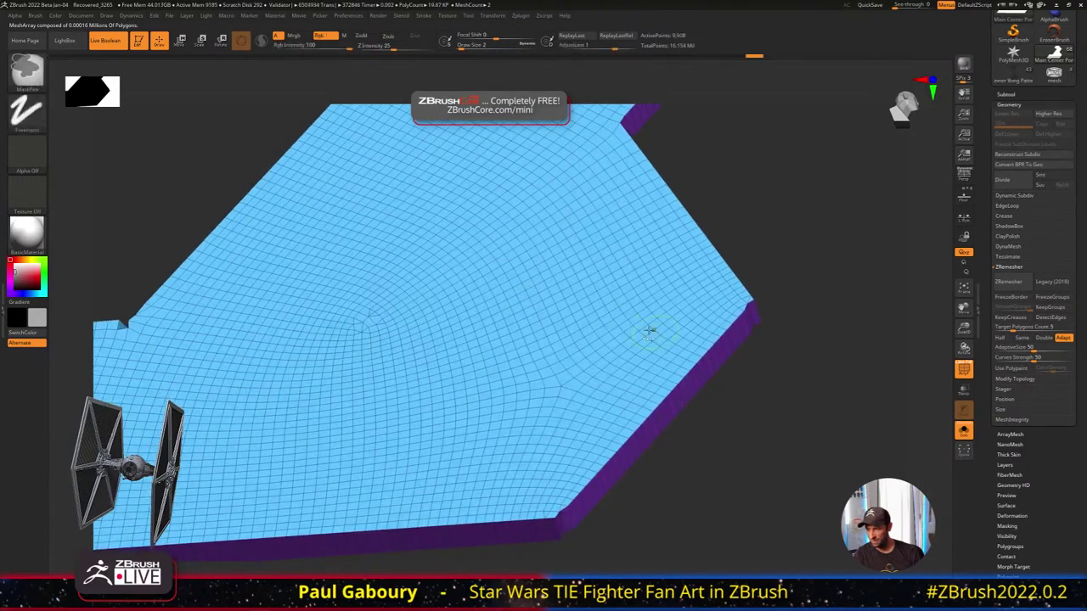
drag(649, 332, 575, 302)
key(ctrl+z)
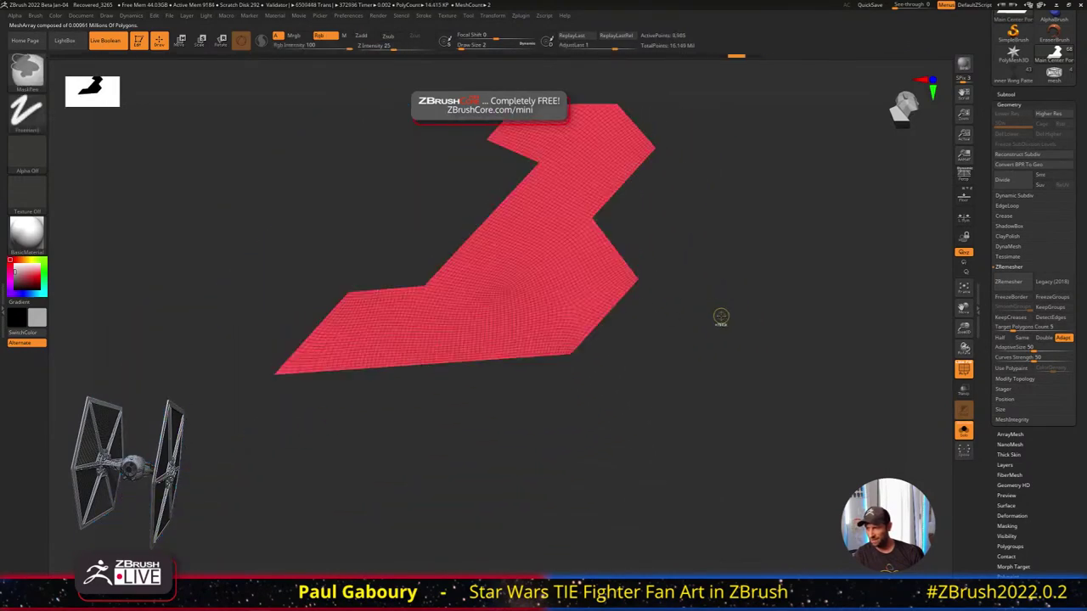
At the jagged corner of the plate's outline, set the draw size to 1 and slide the stray border point outward
shift+drag(845, 310, 849, 343)
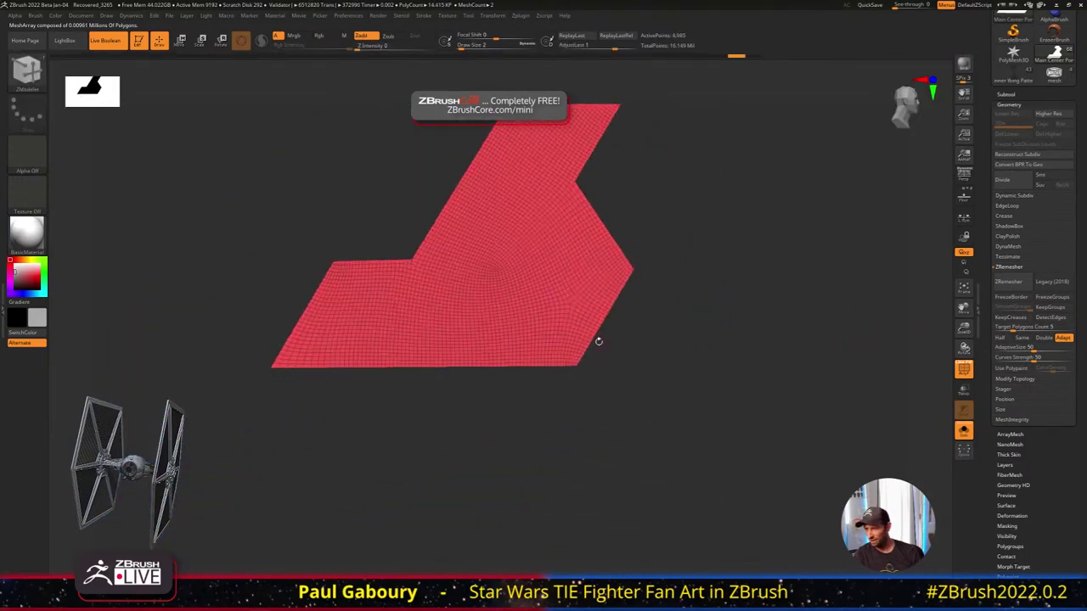
mouse_move(475, 239)
alt+right_down()
mouse_move(533, 282)
mouse_move(543, 382)
mouse_move(565, 303)
alt+right_up()
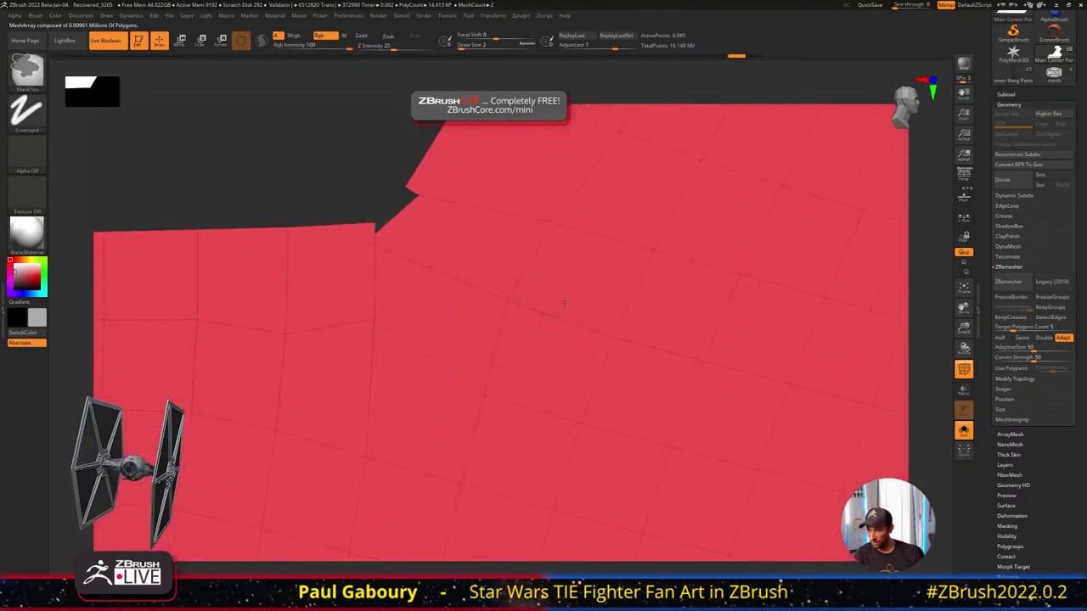
alt+right_drag(435, 260, 464, 297)
key(s)
drag(459, 286, 454, 285)
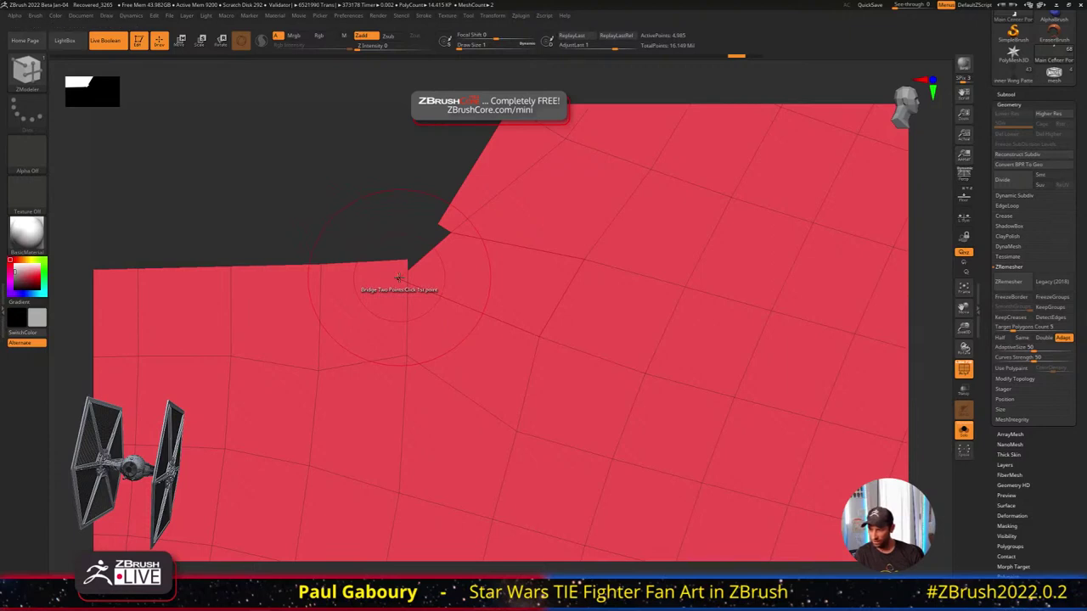
key(space)
click(454, 276)
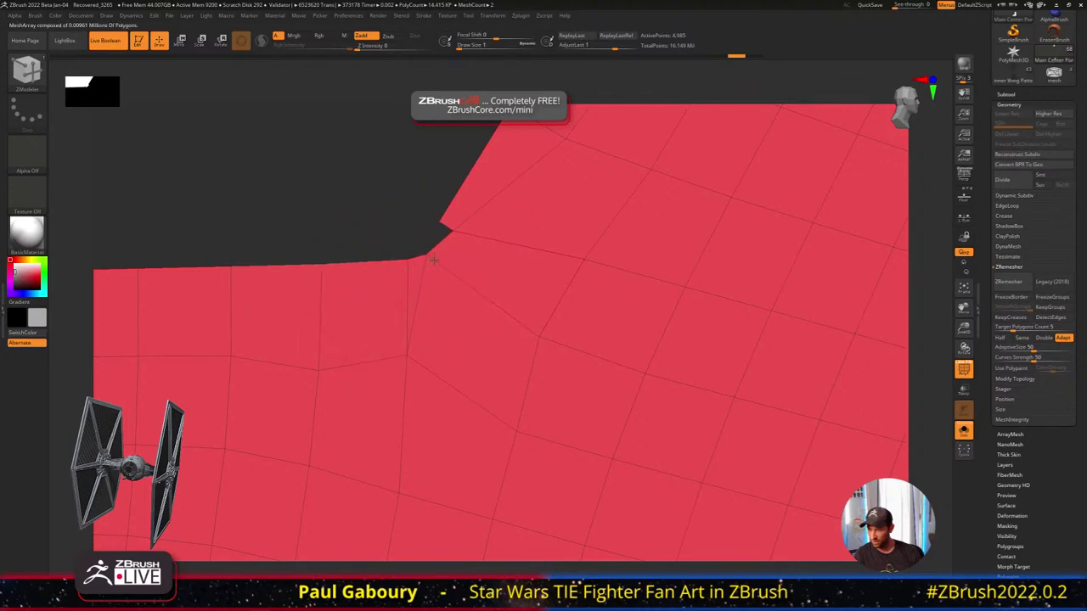
Set the ZModeler edge action to Bridge and close the remaining gap at the plate's jagged corner
key(space)
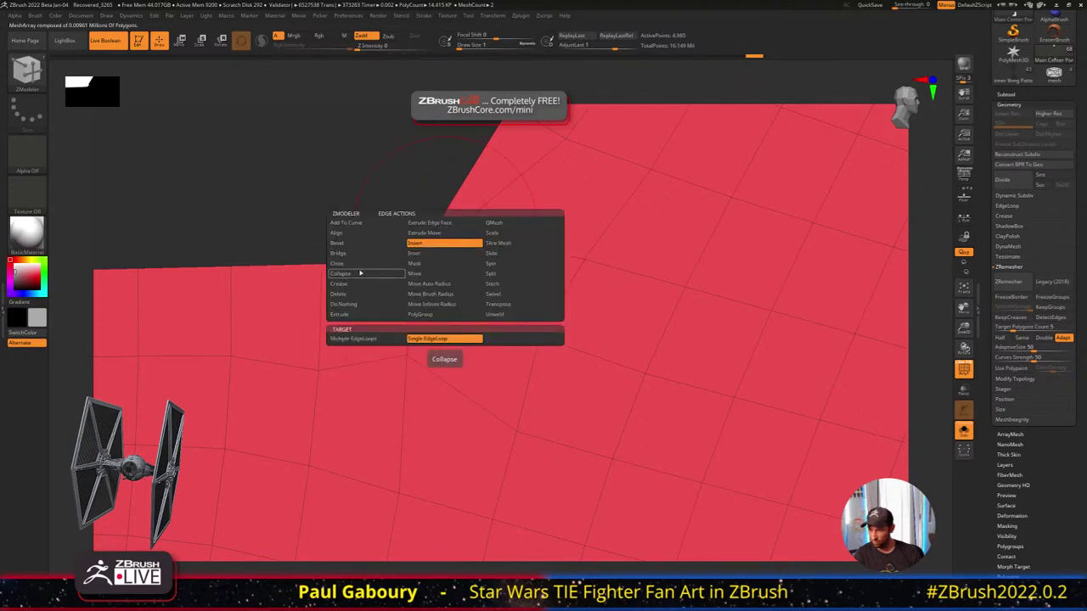
click(338, 253)
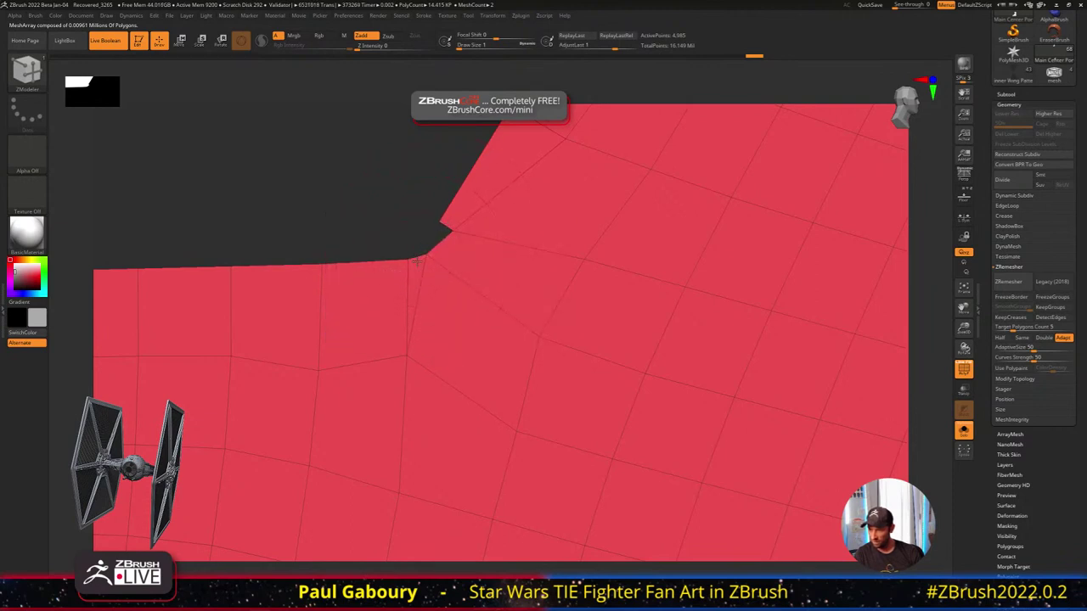
click(443, 225)
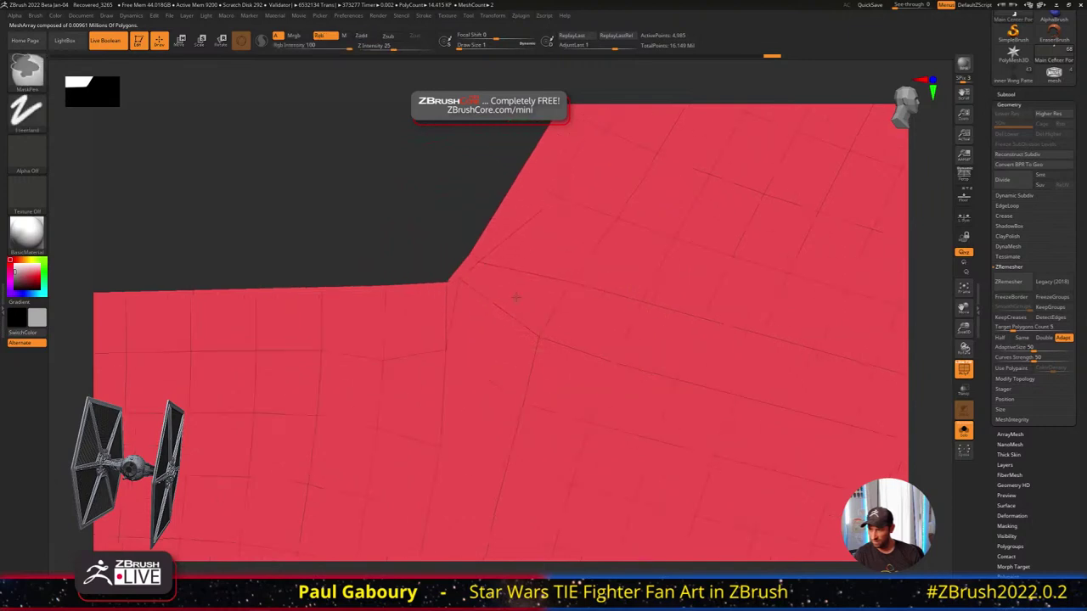
ctrl+right_drag(482, 296, 516, 309)
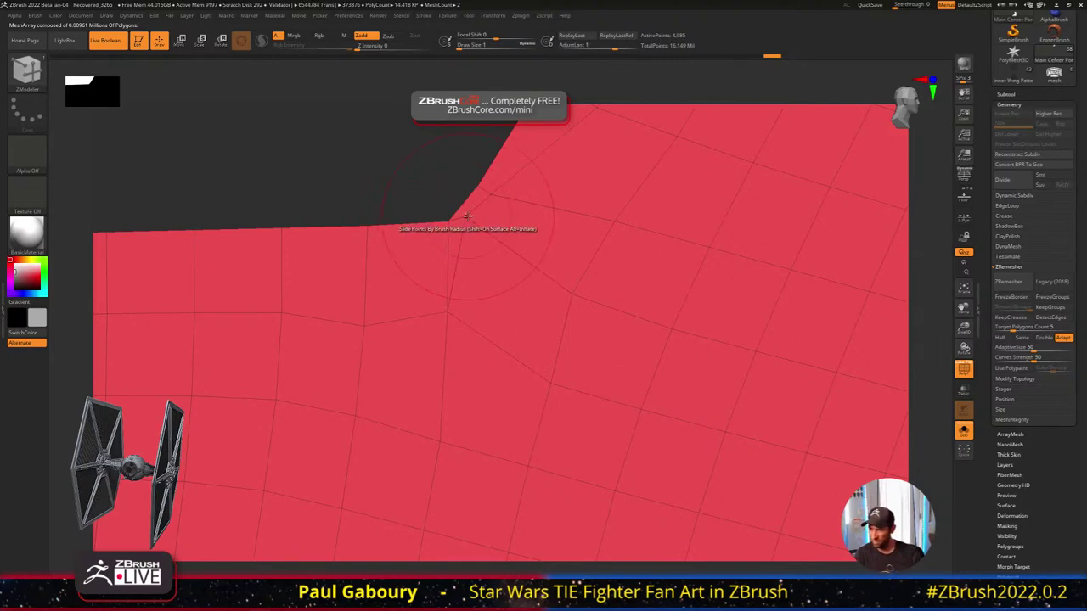
mouse_move(612, 338)
ctrl+right_down()
mouse_move(490, 289)
mouse_move(506, 298)
mouse_move(307, 250)
ctrl+right_up()
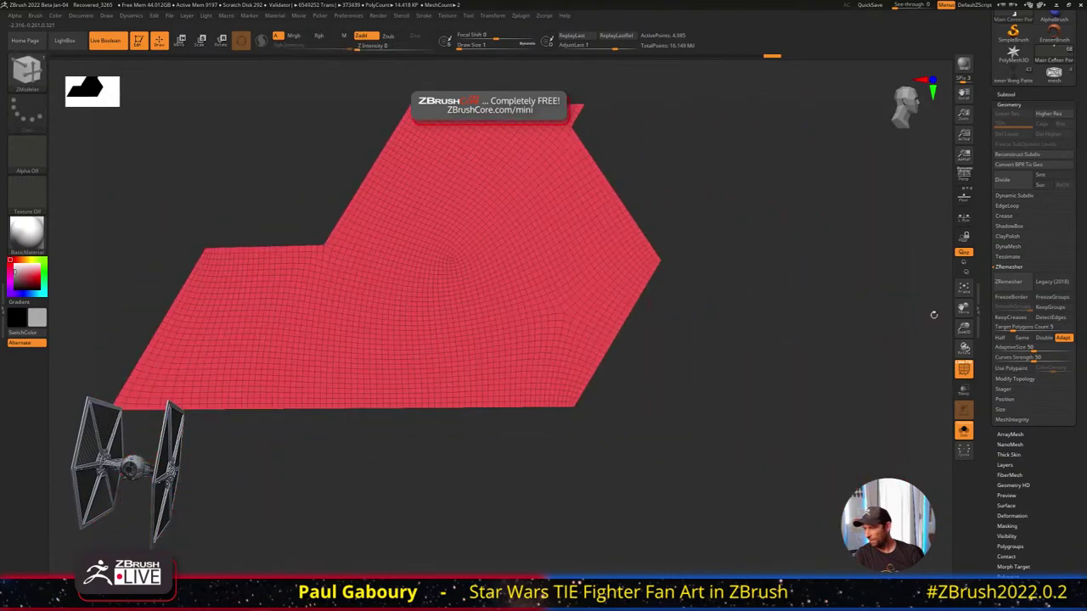
Try Panel Loops on the flat plate with thickness 0.01 and Polish 5, inspect it without polyframe, and undo it
click(1011, 268)
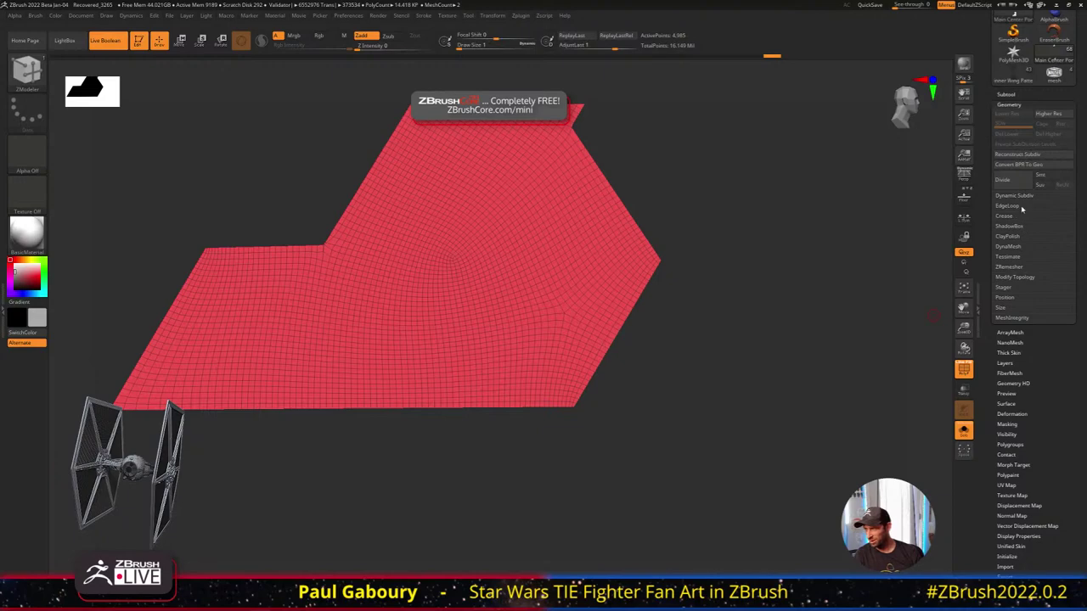
click(1010, 206)
click(1009, 291)
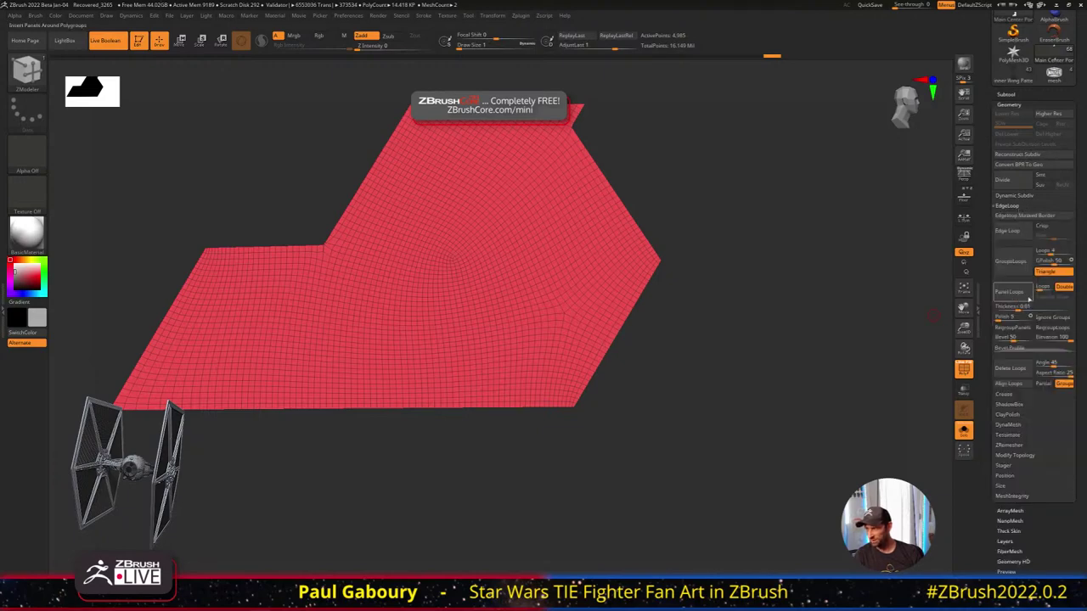
mouse_move(928, 297)
mouse_down()
mouse_move(657, 269)
mouse_move(648, 286)
mouse_move(719, 306)
mouse_move(701, 325)
mouse_move(578, 298)
mouse_up()
key(shift+f)
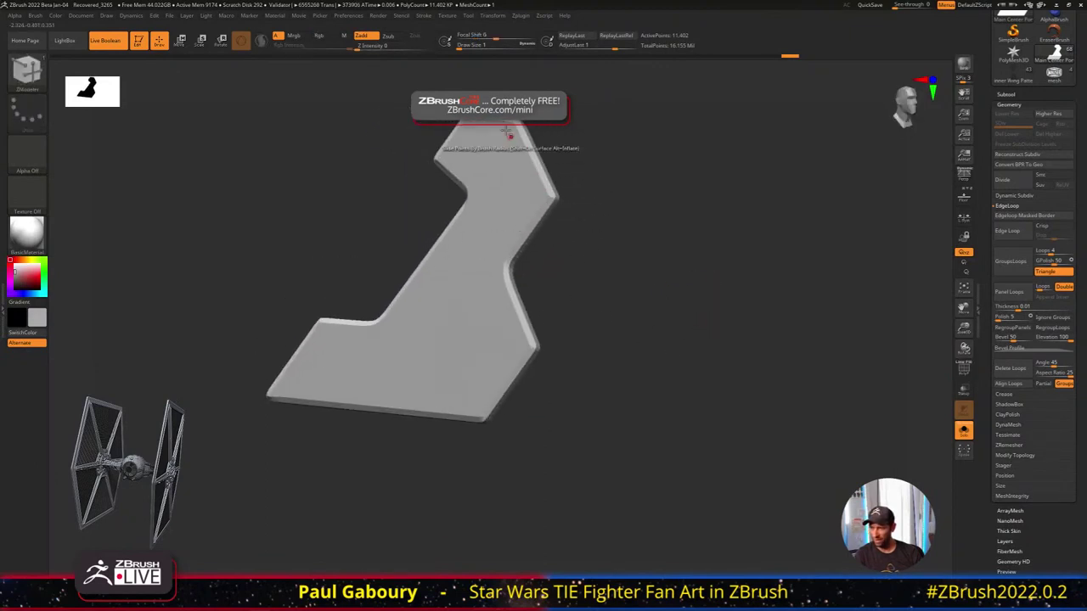
key(ctrl+z)
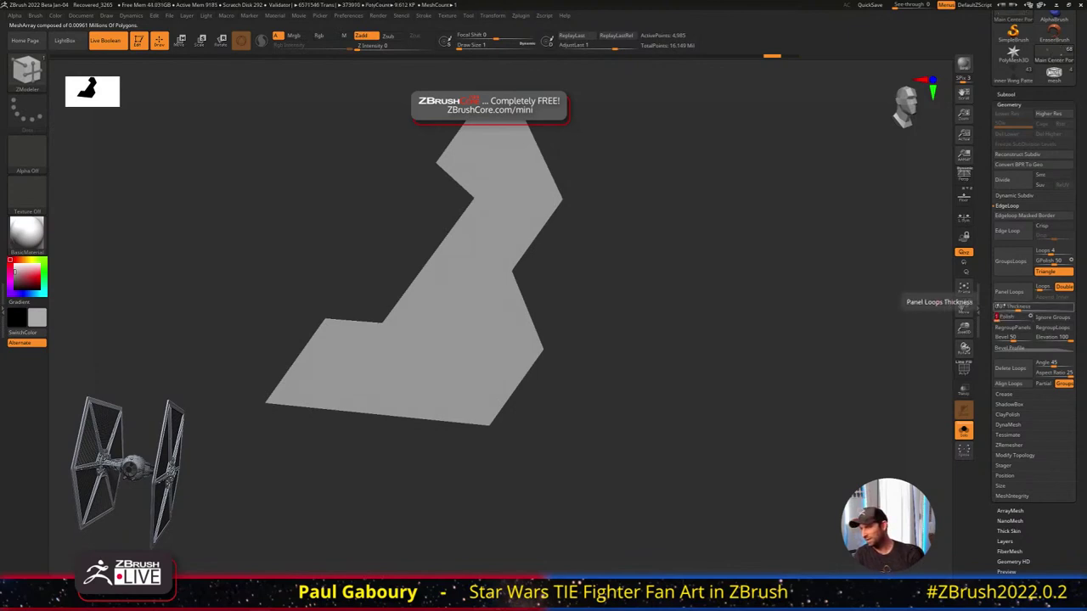
Try Panel Loops again with Polish 1, compare the plate with the surrounding wing parts, and undo it
click(1009, 292)
mouse_move(698, 318)
mouse_down()
mouse_move(722, 345)
mouse_move(713, 323)
mouse_up()
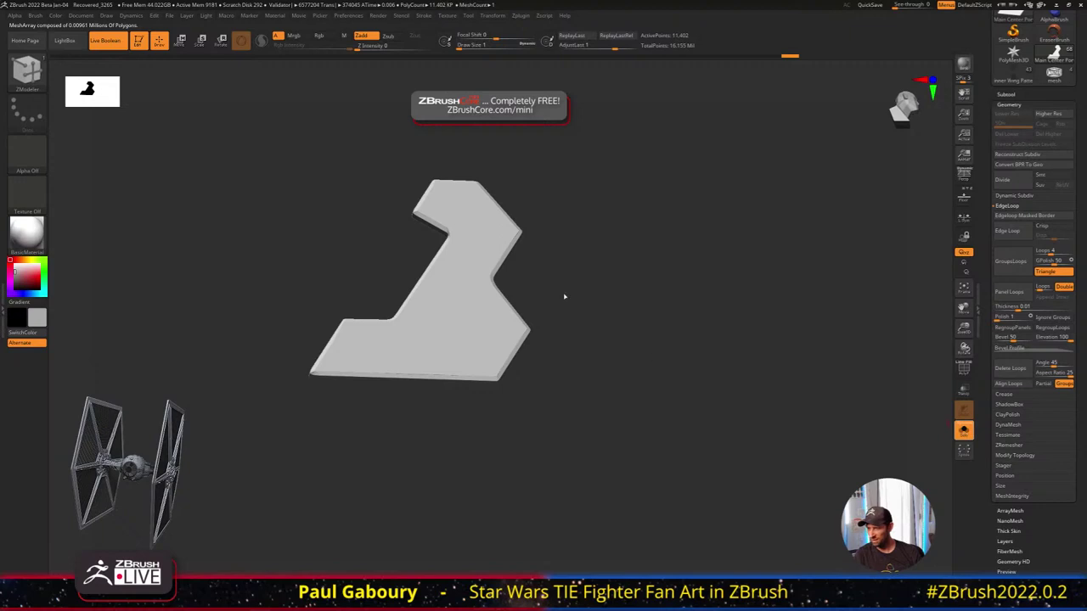
key(shift+s)
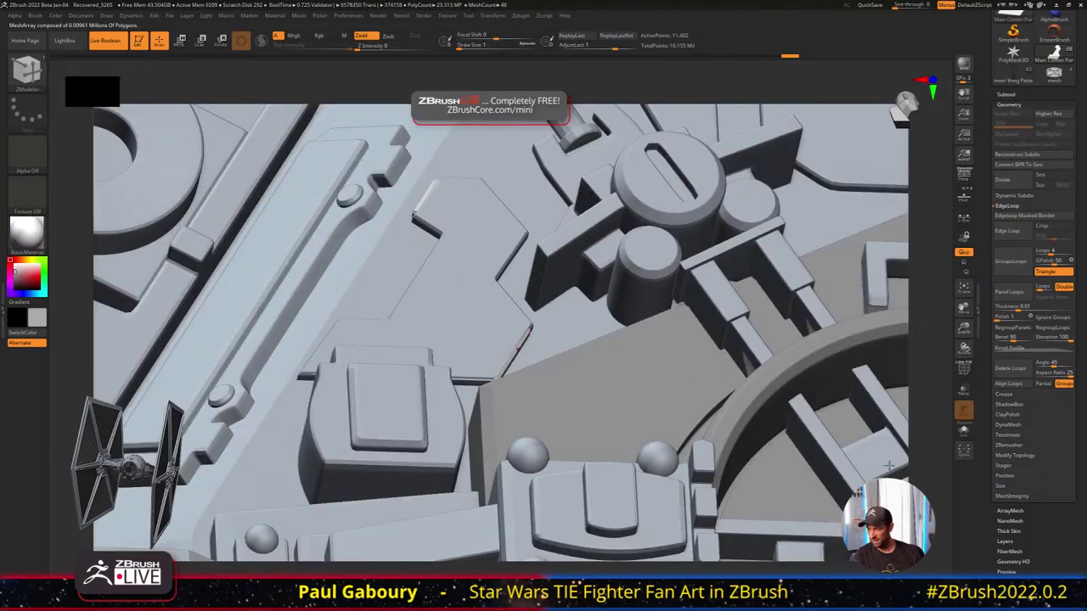
click(963, 431)
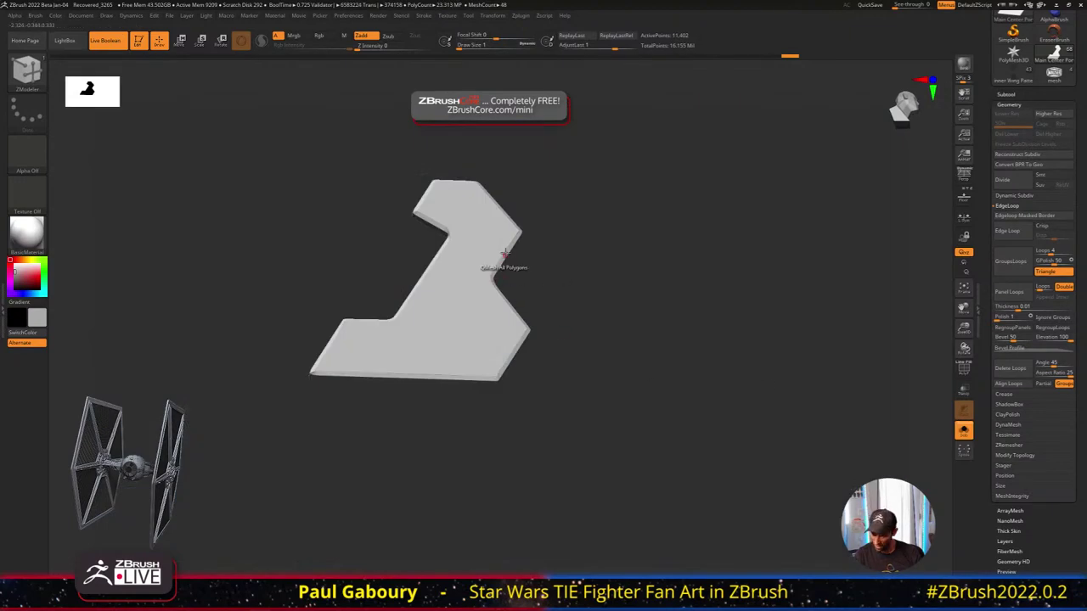
key(ctrl)
key(ctrl+z)
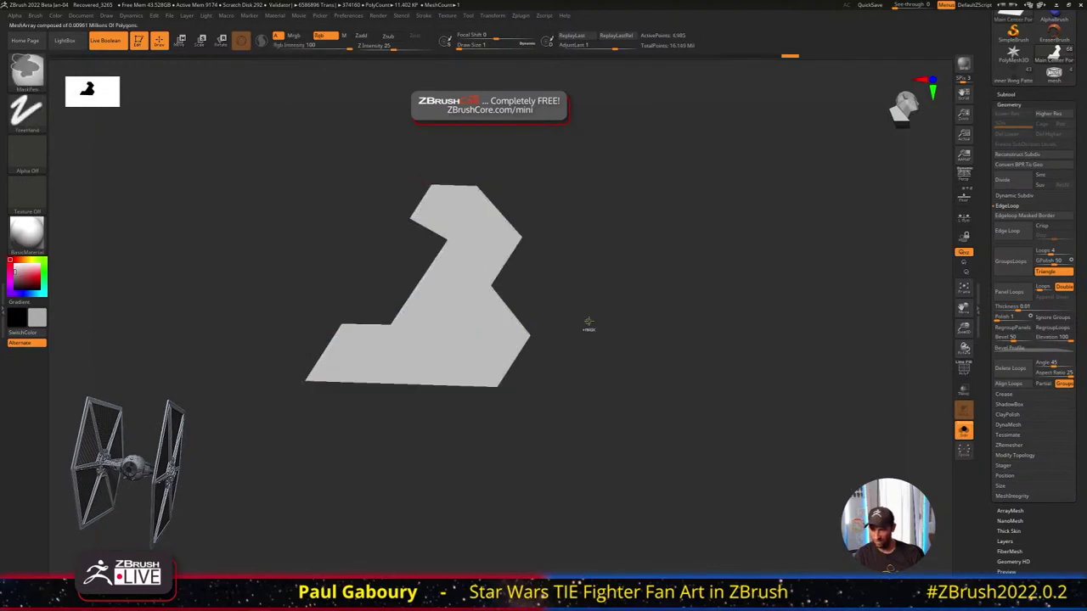
Show the polyframe again and extrude all of the plate's polygons with QMesh to give it thickness
ctrl+right_drag(473, 323, 549, 342)
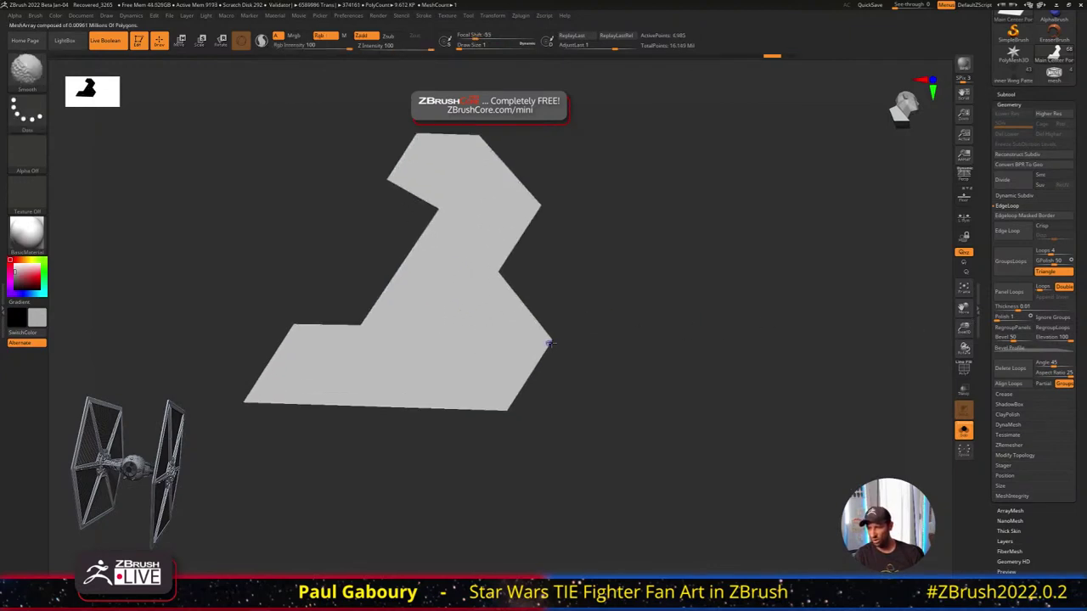
key(shift+f)
mouse_move(498, 375)
right_down()
mouse_move(513, 339)
mouse_move(546, 355)
right_up()
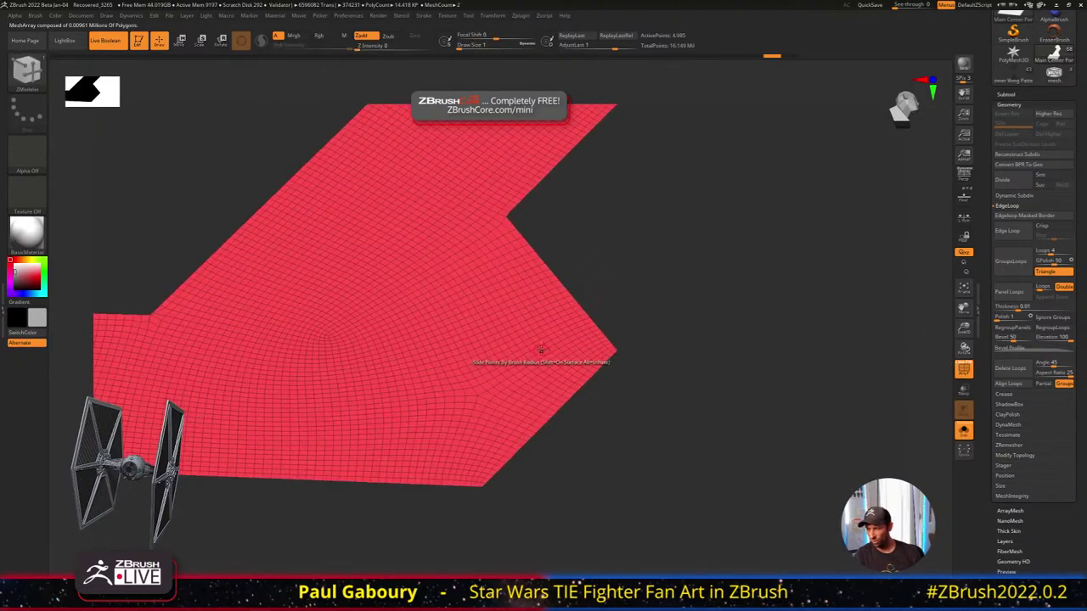
click(541, 341)
drag(540, 338, 537, 326)
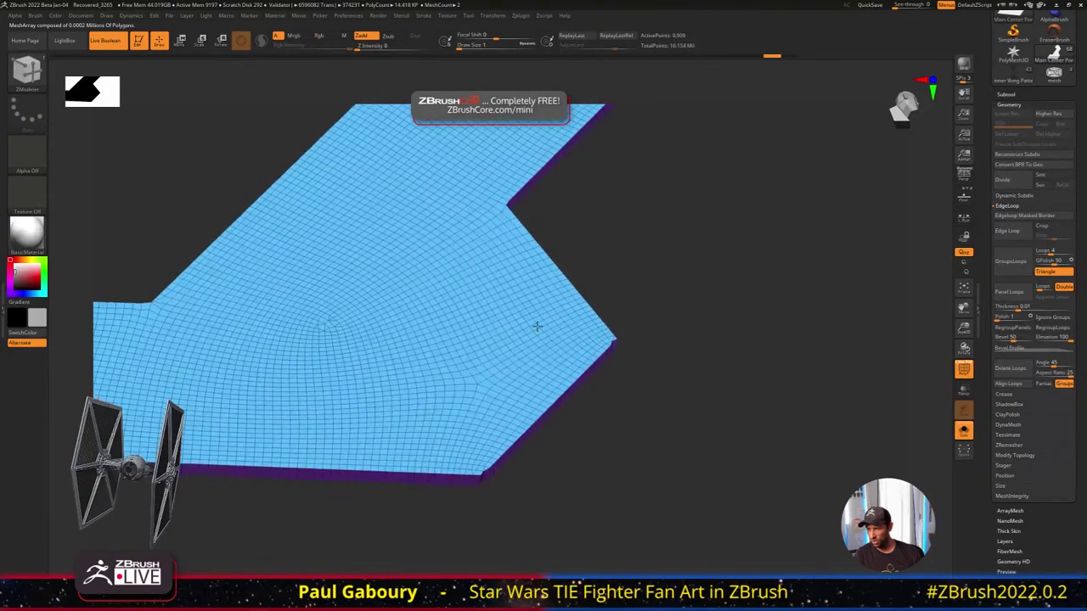
Set the ZModeler edge action for inserting edge loops and add a loop along the plate's extruded side wall
ctrl+right_drag(683, 356, 530, 233)
alt+right_drag(530, 233, 556, 348)
ctrl+right_drag(556, 348, 584, 266)
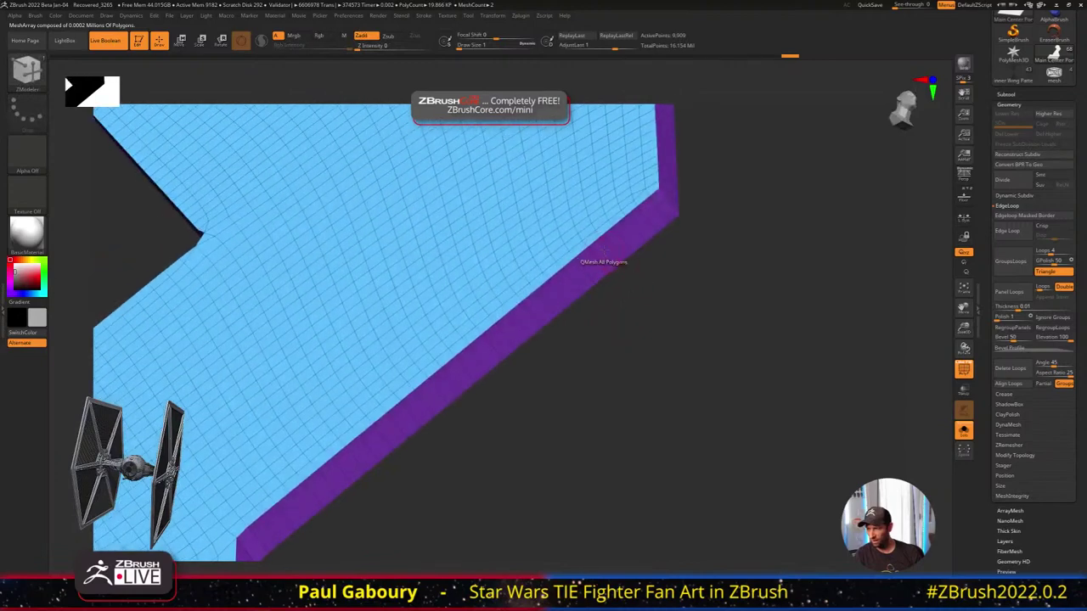
key(space)
click(594, 272)
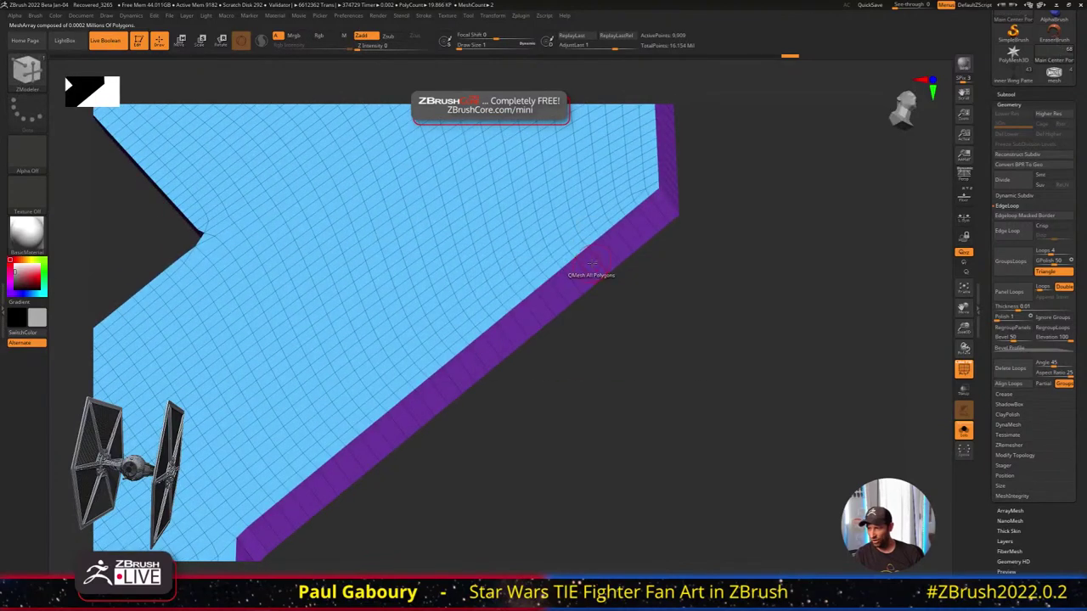
click(594, 259)
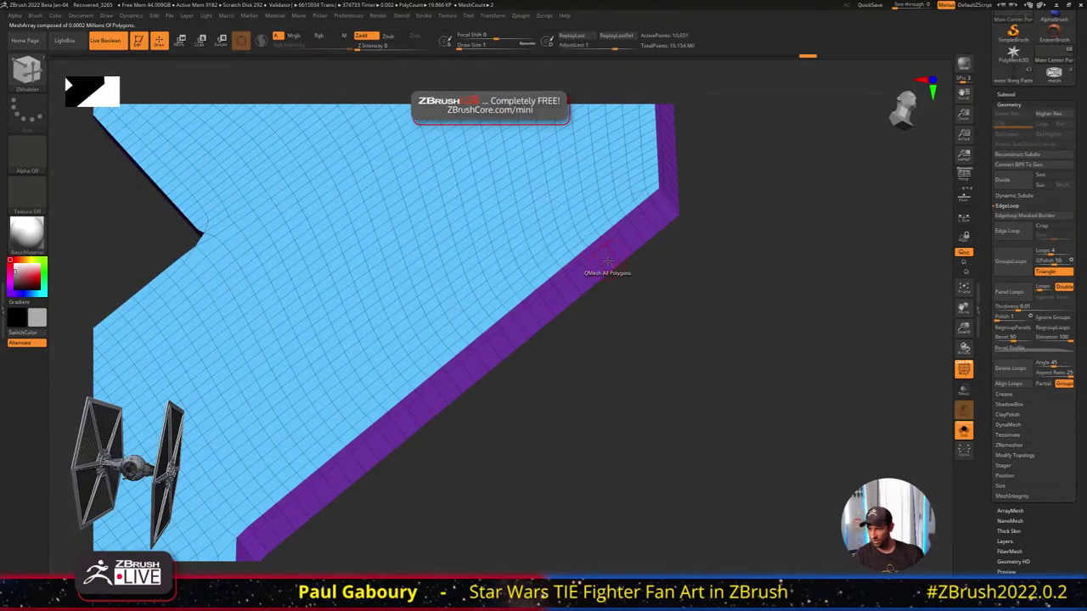
Try QMesh with the Polyloop target on the plate's purple side wall and undo the changes
key(space)
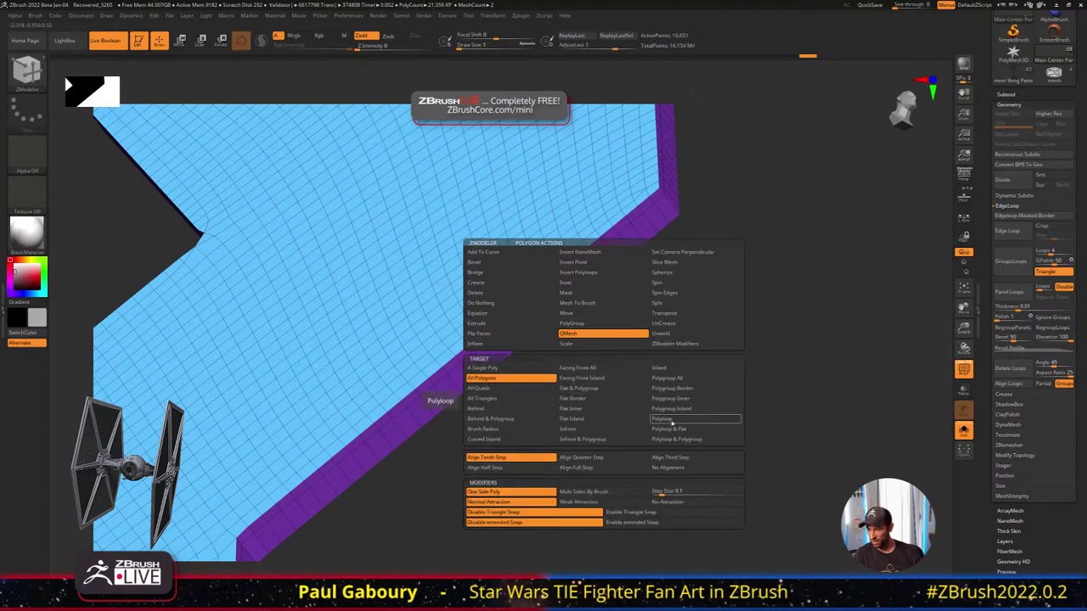
click(671, 421)
drag(592, 269, 646, 219)
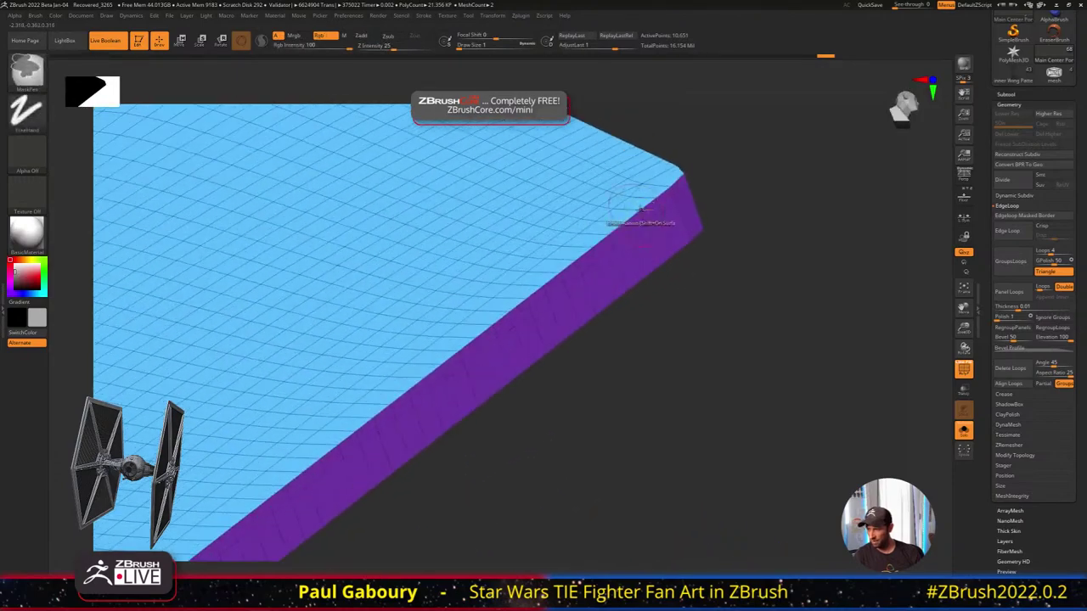
ctrl+right_drag(752, 262, 689, 250)
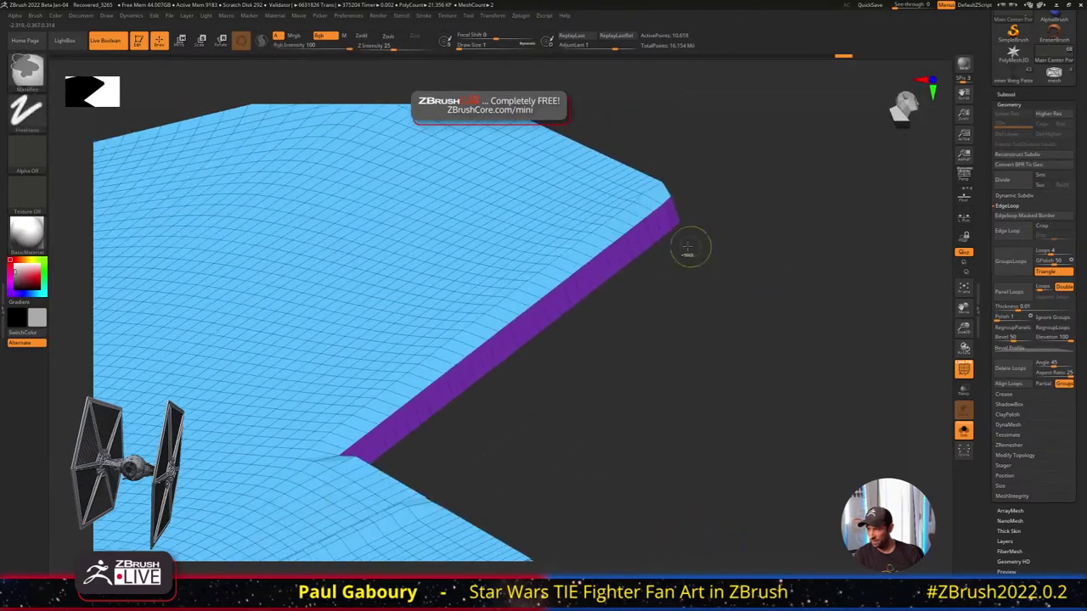
key(ctrl+z)
right_drag(595, 253, 653, 268)
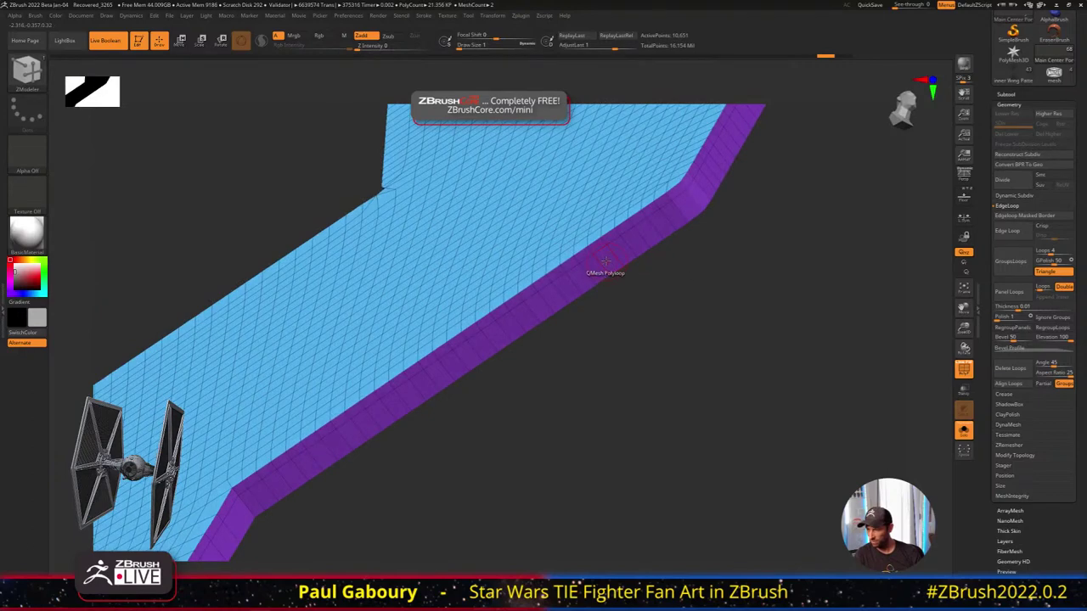
drag(604, 262, 598, 287)
key(ctrl+z)
key(ctrl+z)
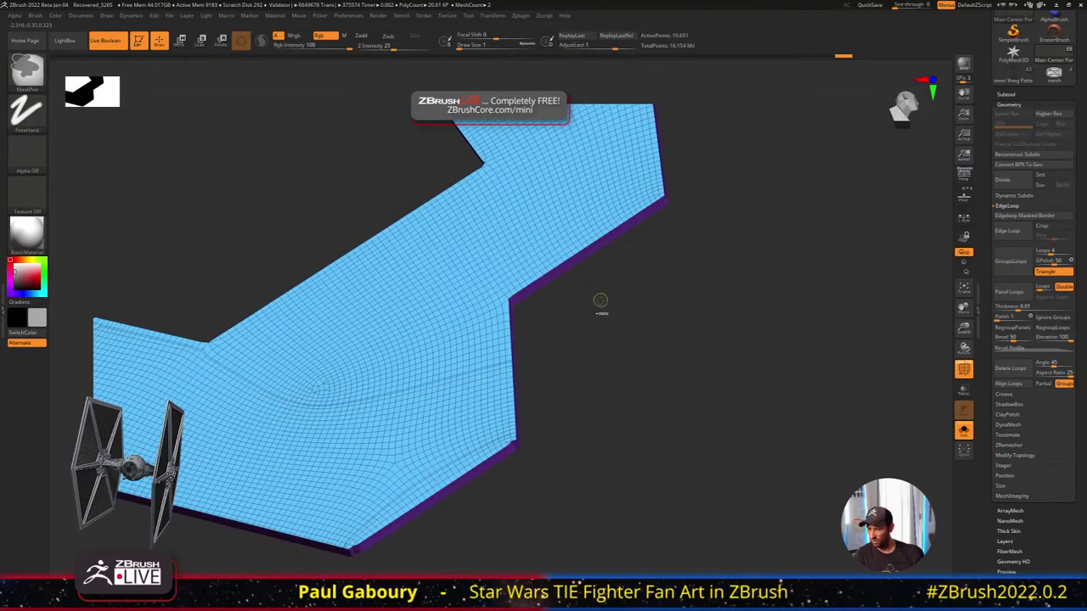
Undo the plate's extrusion back to the flat sheet and bring the surrounding wing hub parts back into view
drag(590, 328, 551, 330)
ctrl+right_drag(552, 330, 553, 340)
alt+right_drag(554, 340, 576, 277)
alt+right_drag(519, 376, 509, 304)
mouse_move(509, 304)
mouse_down()
mouse_move(459, 297)
mouse_move(590, 286)
mouse_move(450, 391)
mouse_move(417, 389)
mouse_move(629, 311)
mouse_move(580, 272)
mouse_move(517, 342)
mouse_move(580, 310)
mouse_move(591, 383)
mouse_up()
key(ctrl+z)
key(b)
key(z)
key(m)
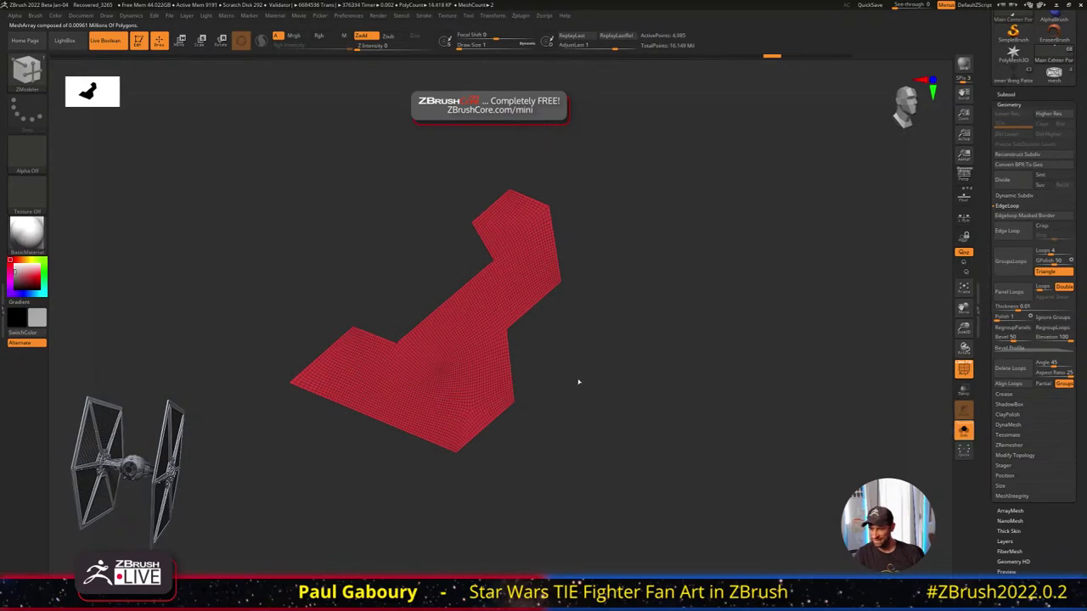
key(alt+s)
mouse_move(480, 327)
ctrl+right_down()
mouse_move(530, 293)
mouse_move(536, 304)
ctrl+right_up()
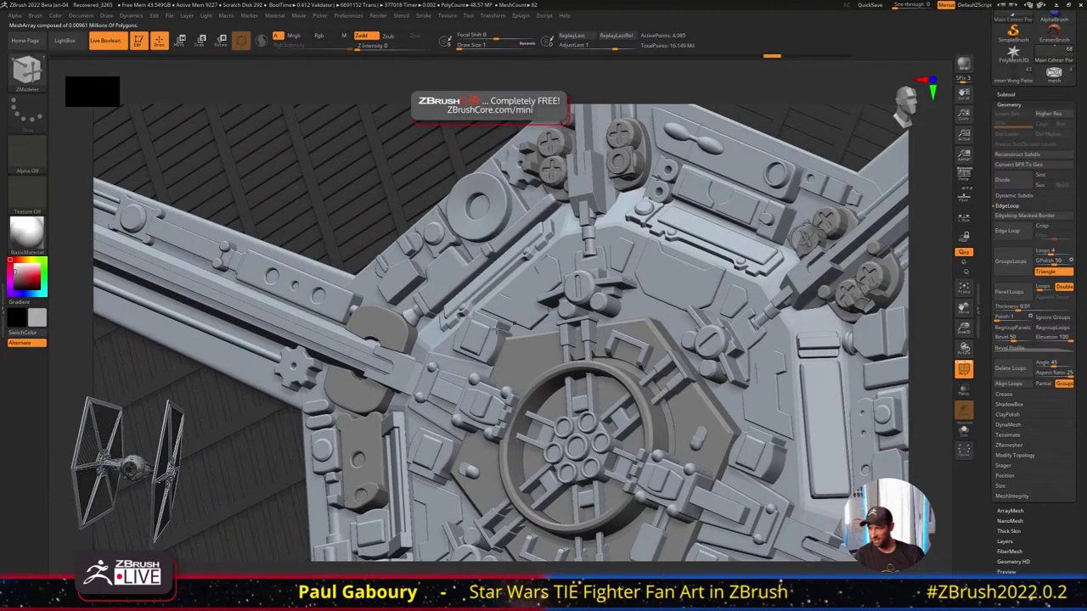
Switch to the Greeble03 tool and inspect its geometry in the frame
scroll(1081, 199, up, 3)
scroll(1080, 199, up, 2)
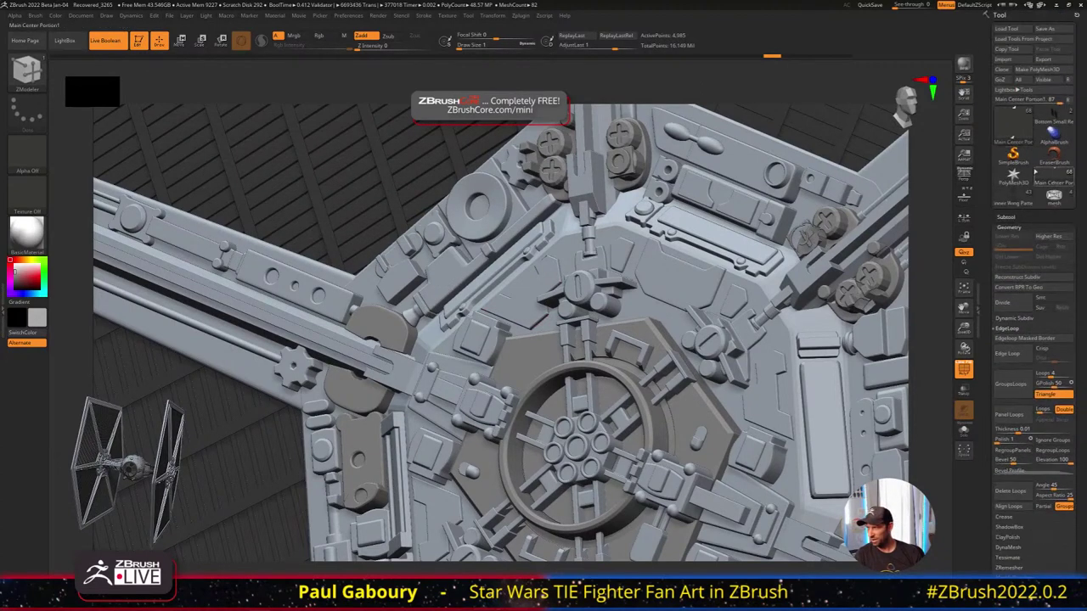
click(1013, 127)
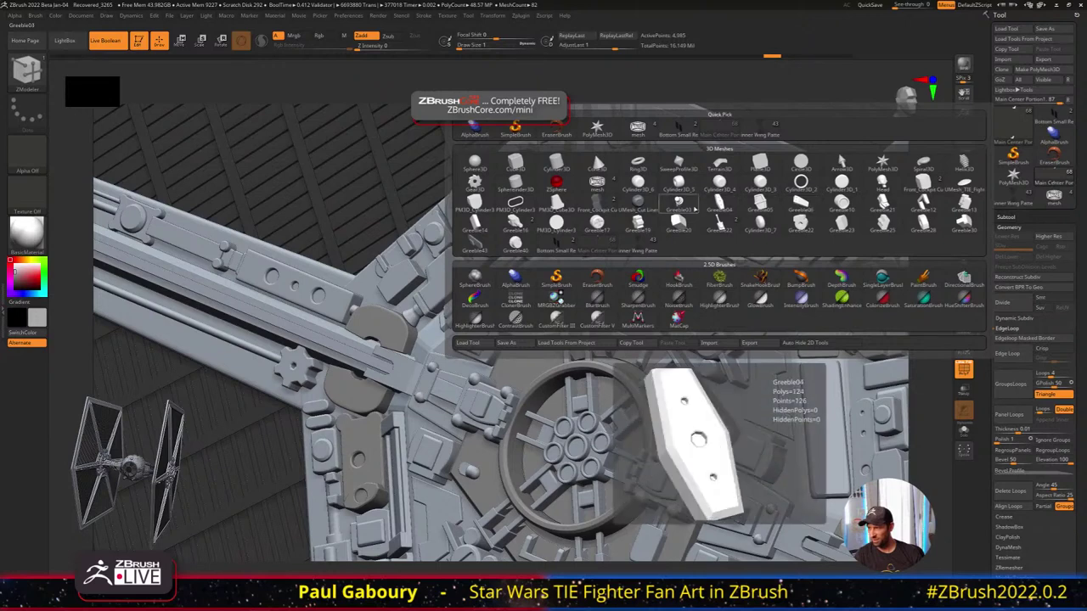
click(666, 222)
key(f)
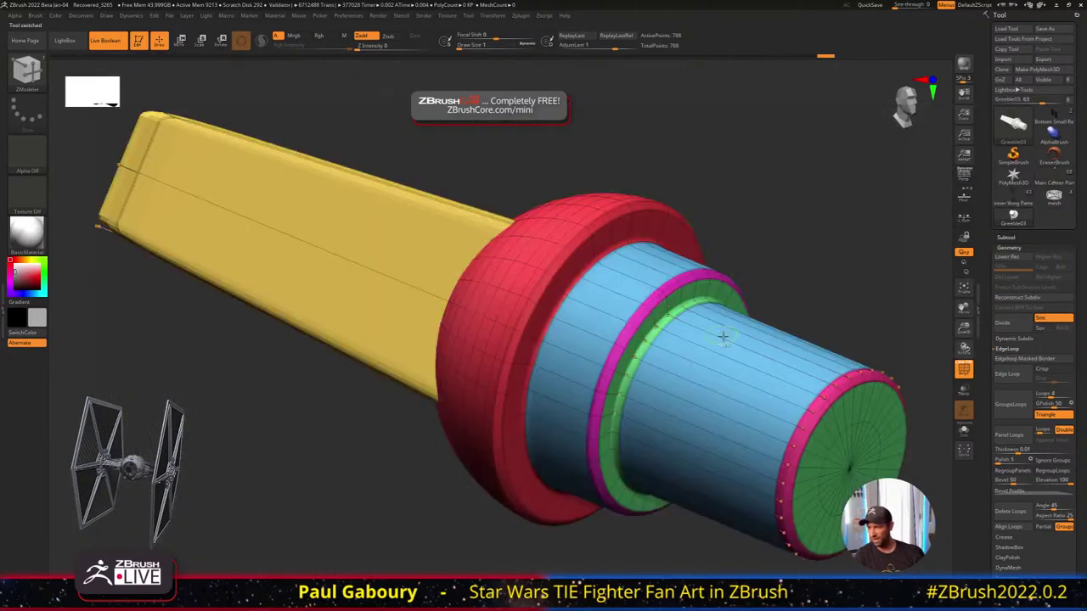
ctrl+right_drag(723, 337, 609, 230)
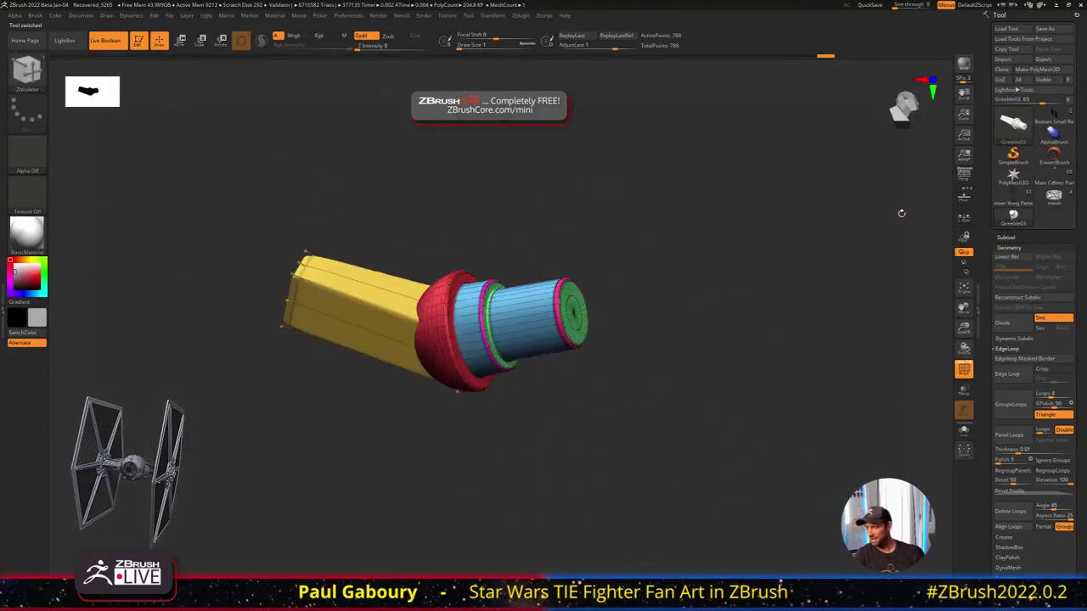
Switch to the Greeble04 tool and compare its geometry with and without Dynamic Subdiv smoothing
click(1013, 128)
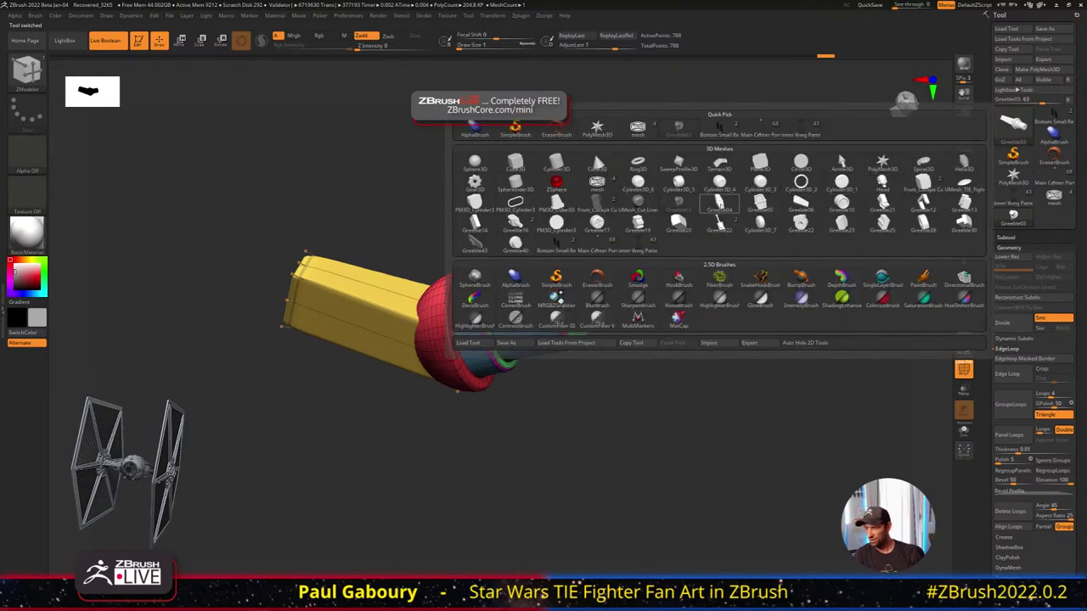
click(732, 222)
mouse_move(276, 285)
ctrl+right_down()
mouse_move(575, 240)
mouse_move(313, 183)
ctrl+right_up()
mouse_move(714, 274)
alt+right_down()
mouse_move(682, 326)
mouse_move(536, 284)
alt+right_up()
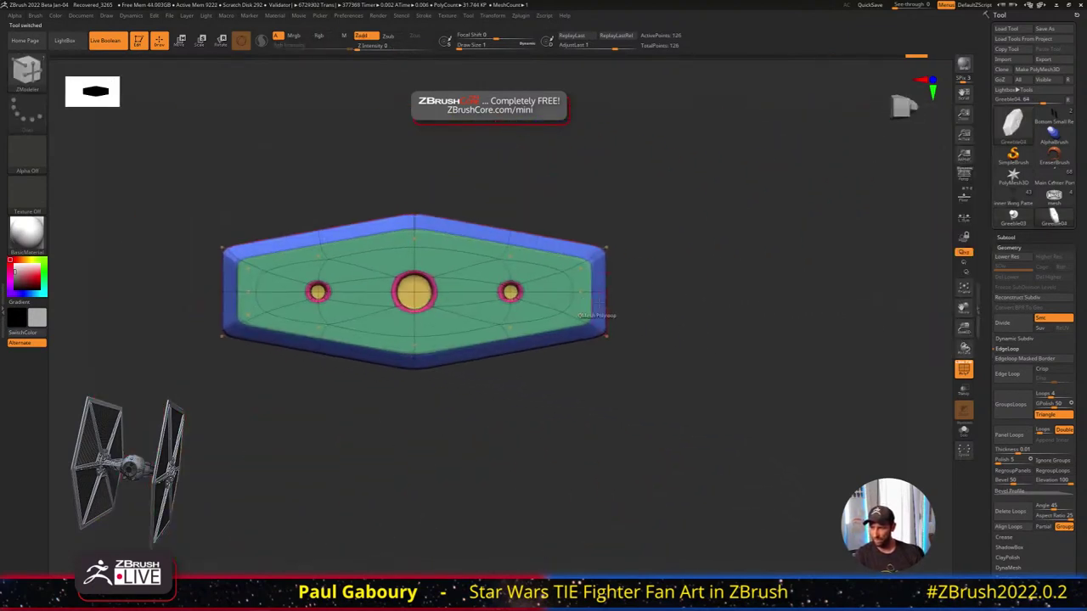
right_drag(688, 316, 709, 301)
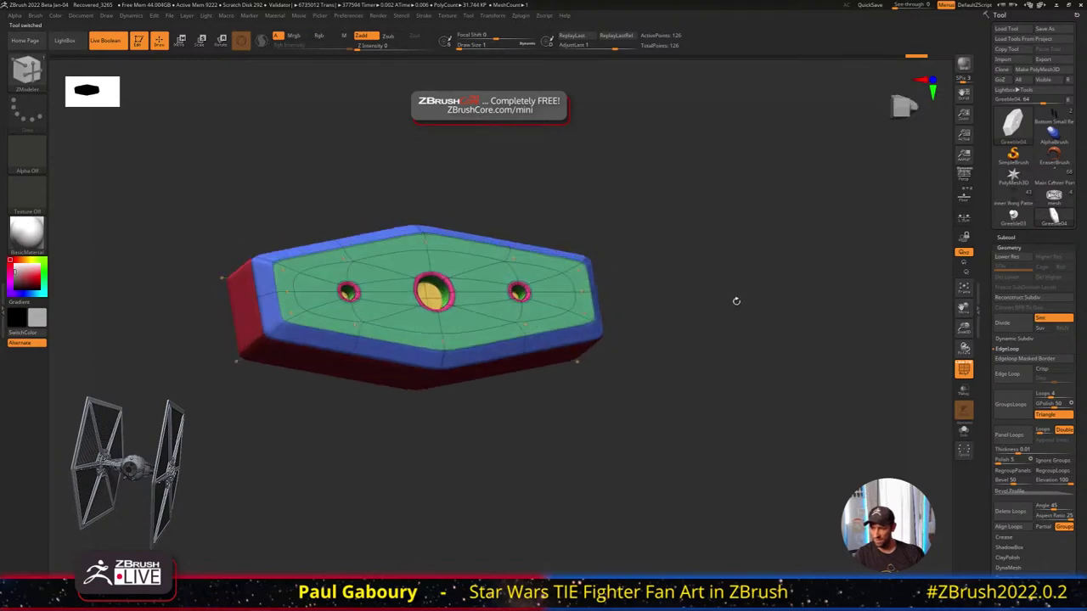
key(shift+f)
key(shift+f)
key(shift+d)
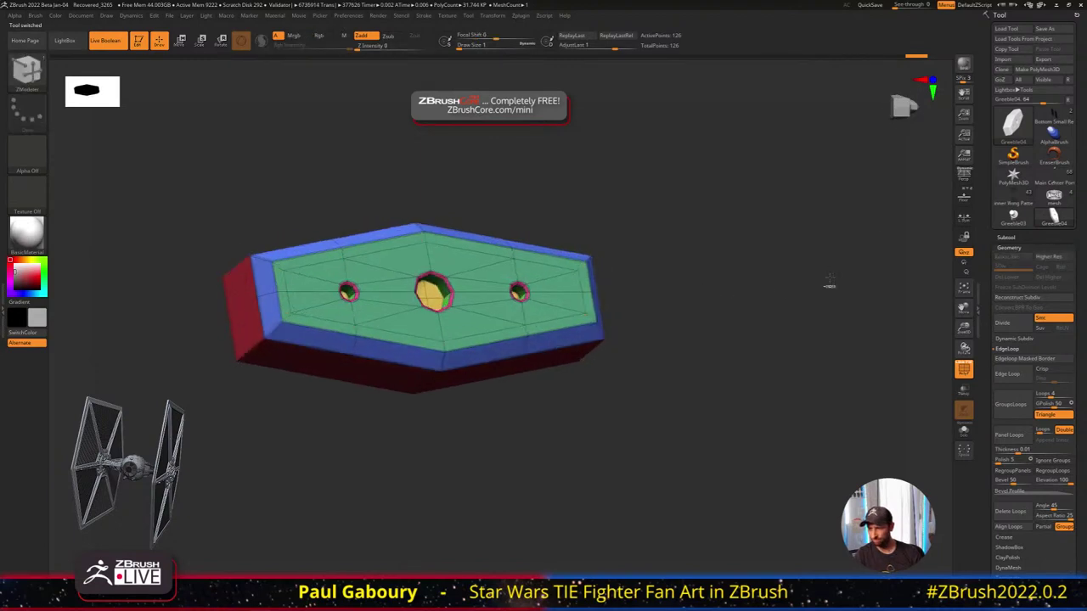
ctrl+right_drag(829, 286, 759, 280)
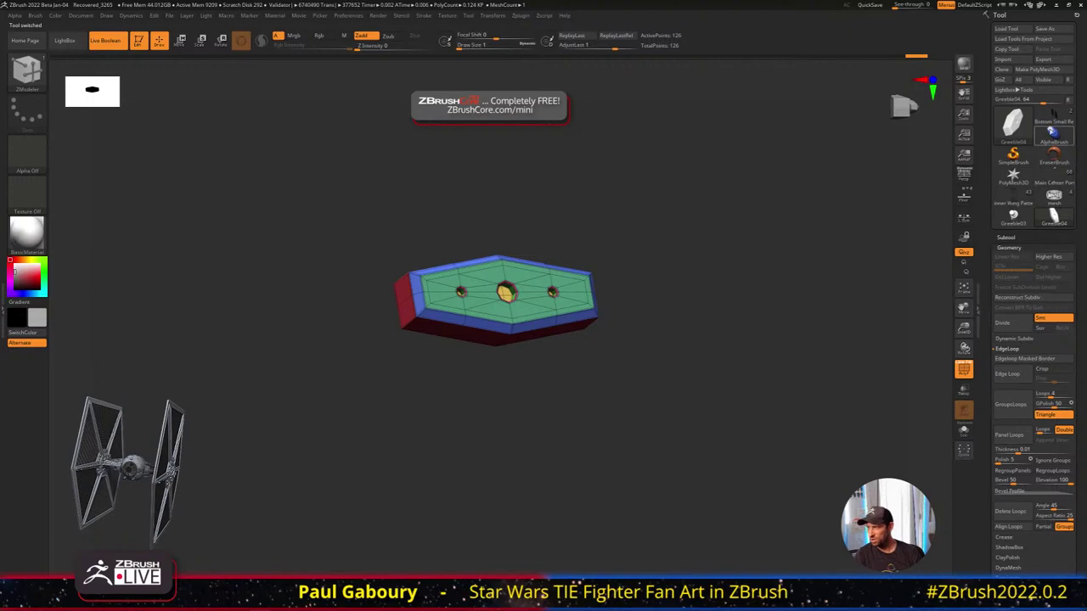
Inspect the Greeble05 and Greeble22 tools, viewing Greeble22 straight on without Dynamic Subdiv smoothing
click(1053, 219)
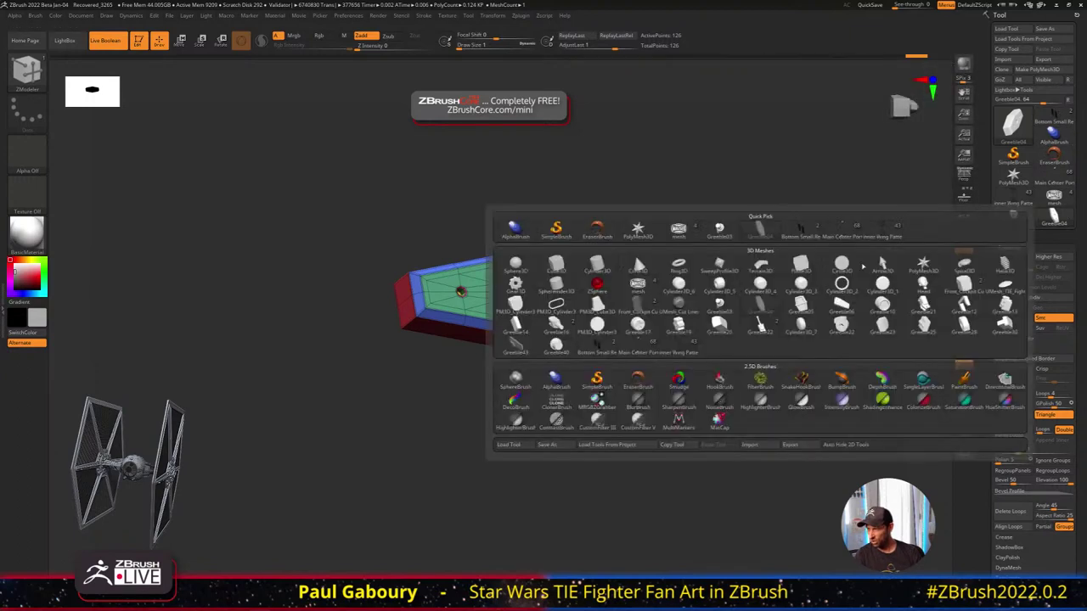
click(801, 306)
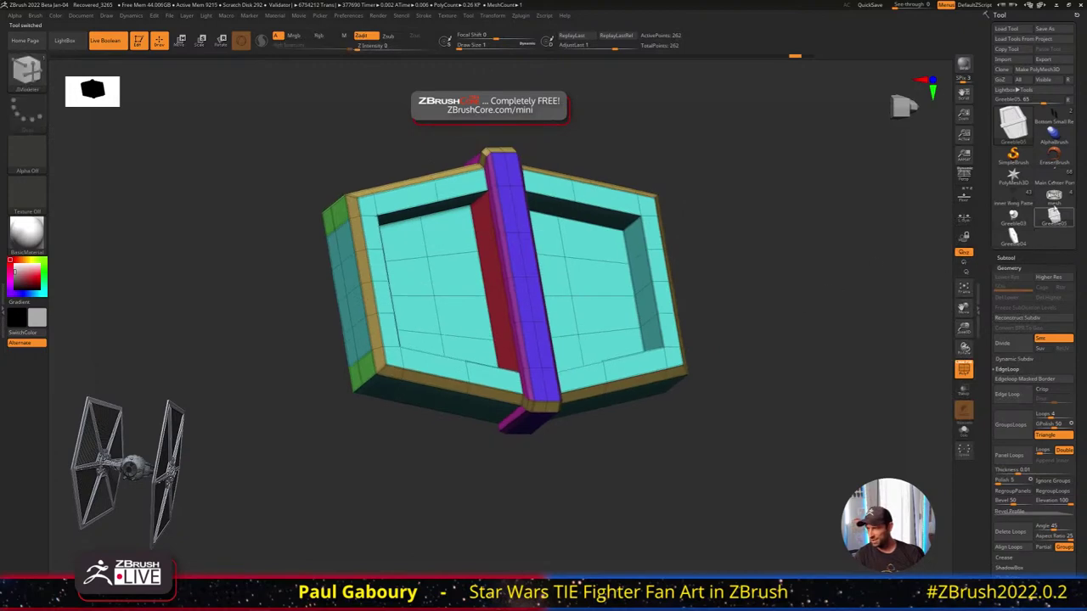
click(1018, 124)
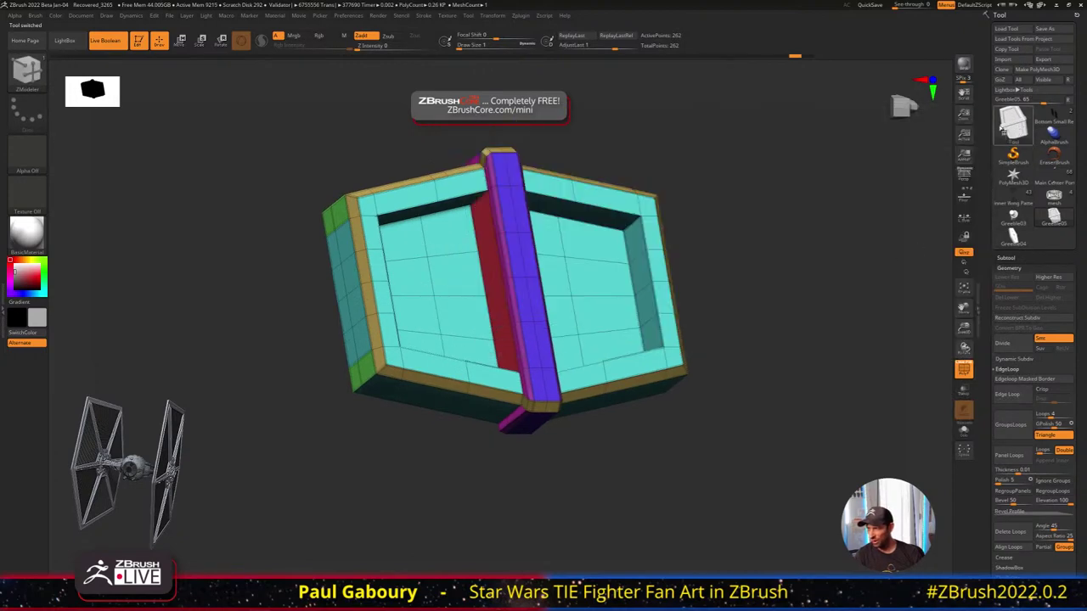
click(1013, 123)
click(803, 225)
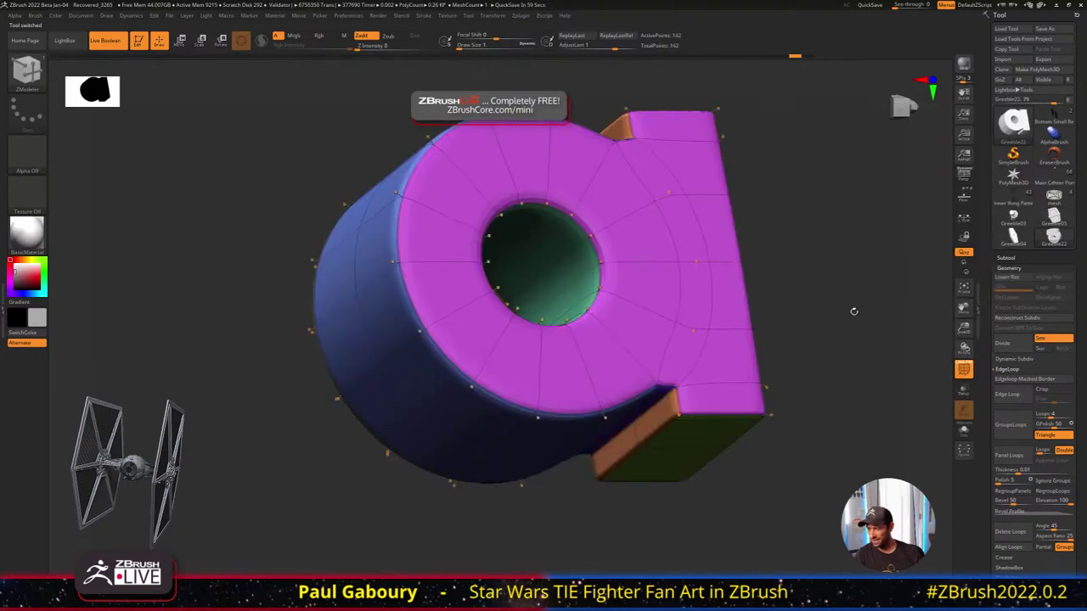
mouse_move(854, 312)
mouse_down()
mouse_move(753, 287)
mouse_move(750, 226)
mouse_move(736, 269)
mouse_up()
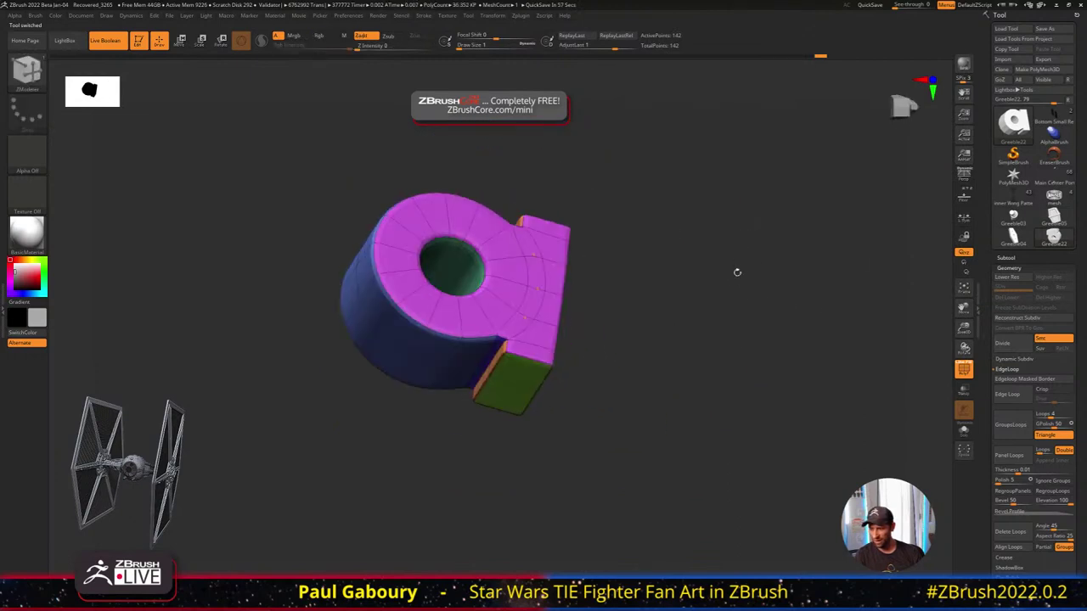
key(shift+d)
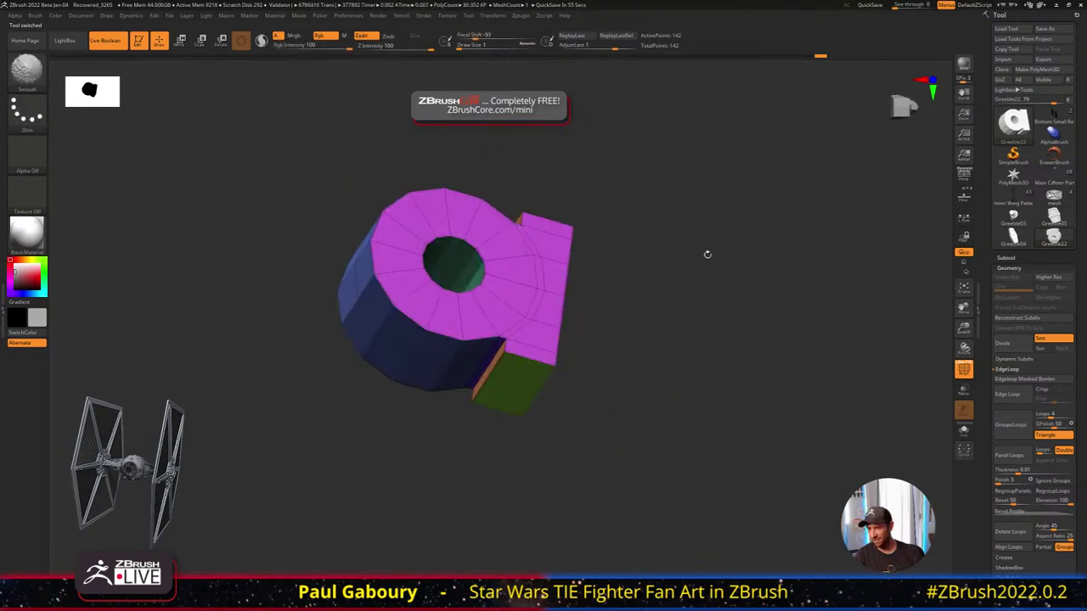
shift+drag(708, 253, 667, 315)
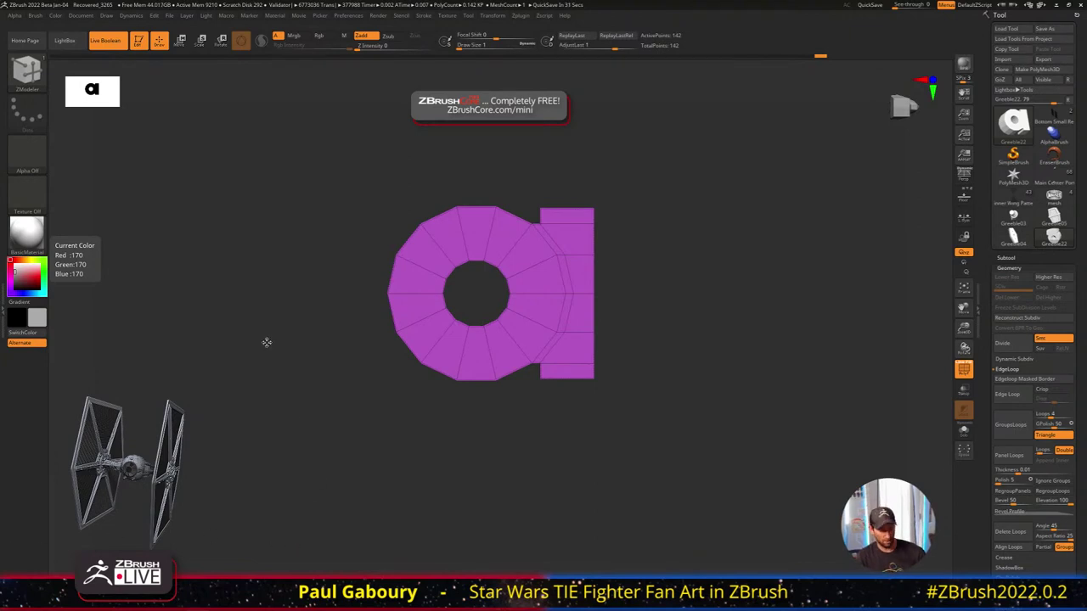
Select the TIE Fighter greeble insert-mesh brush and zoom out from the Greeble22 part
key(b)
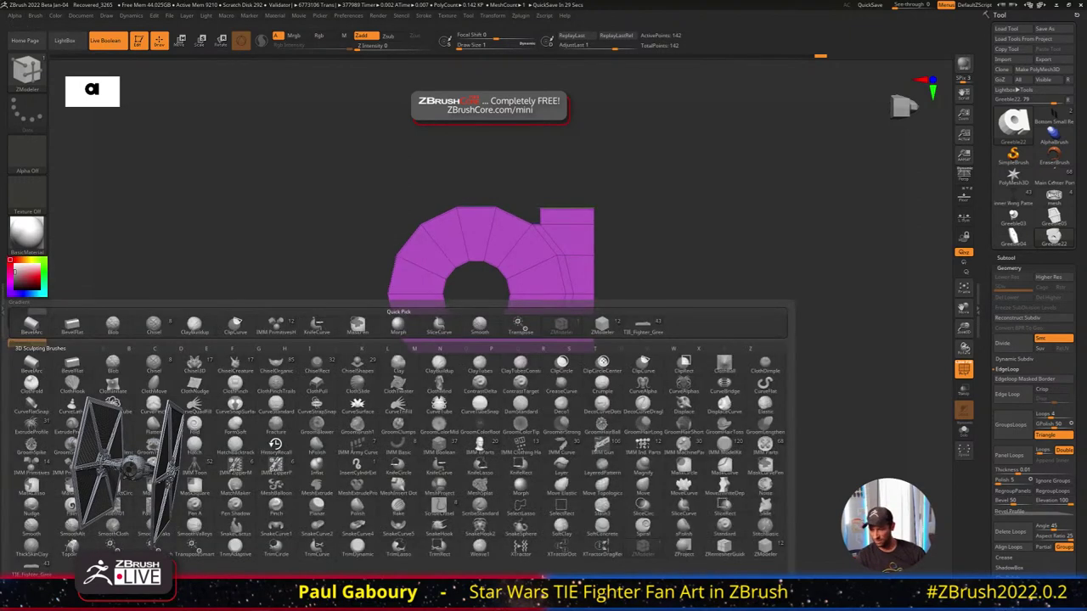
click(32, 568)
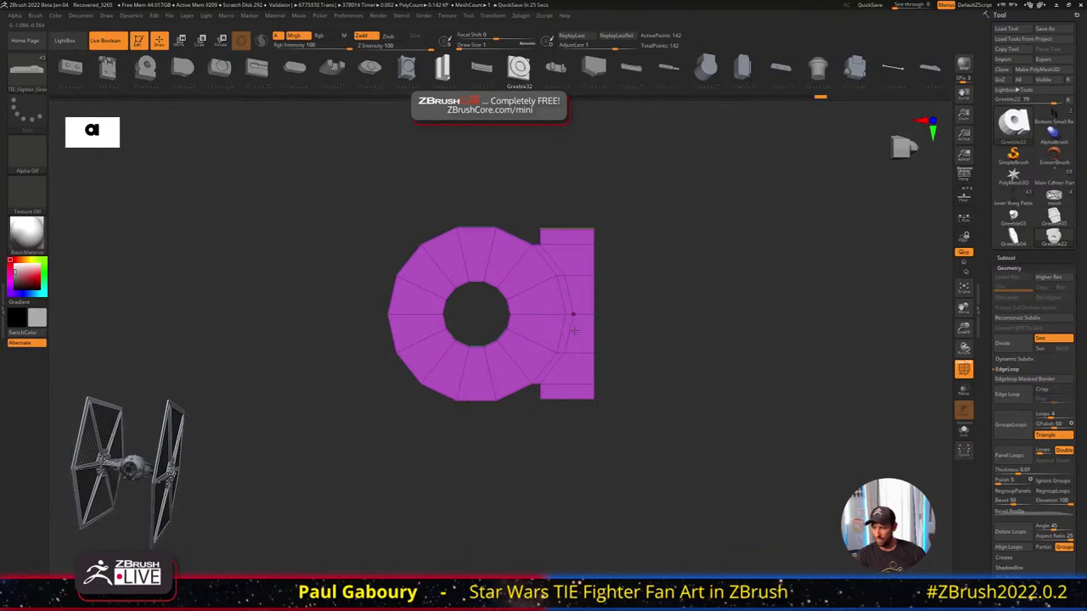
key(ctrl)
mouse_move(669, 370)
ctrl+right_down()
mouse_move(556, 354)
mouse_move(616, 345)
ctrl+right_up()
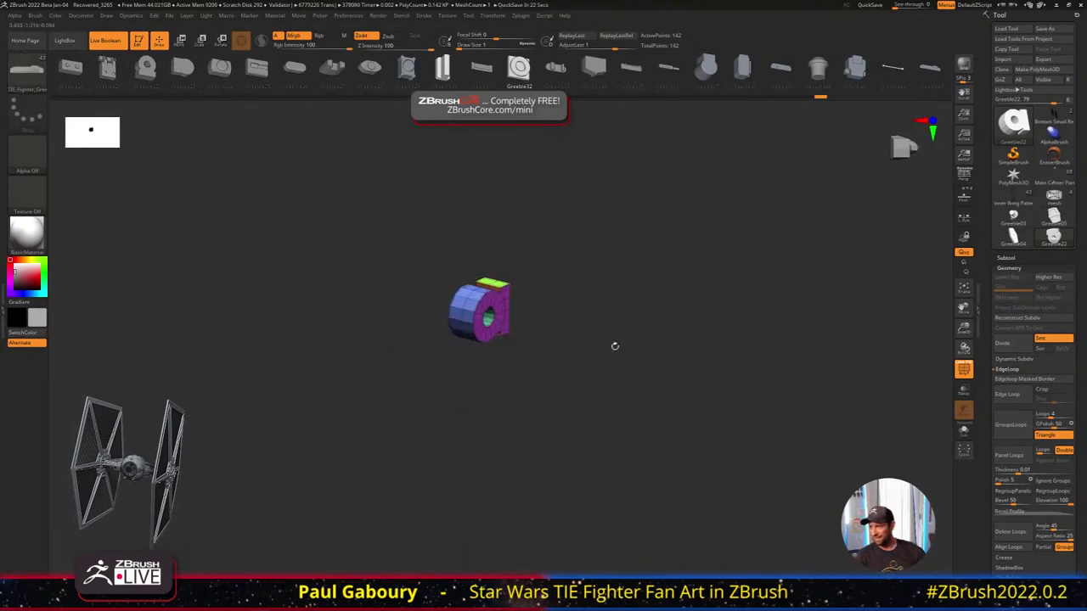
Return to the full TIE Fighter model, waiting for the program to respond during the auto-save, and inspect both wings
click(1021, 198)
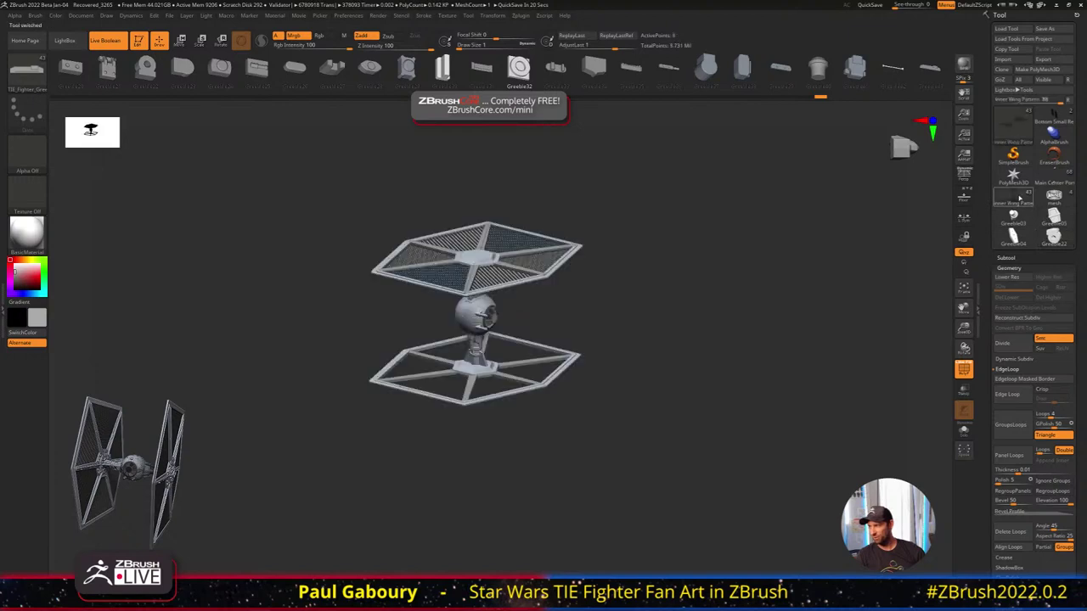
drag(752, 301, 688, 315)
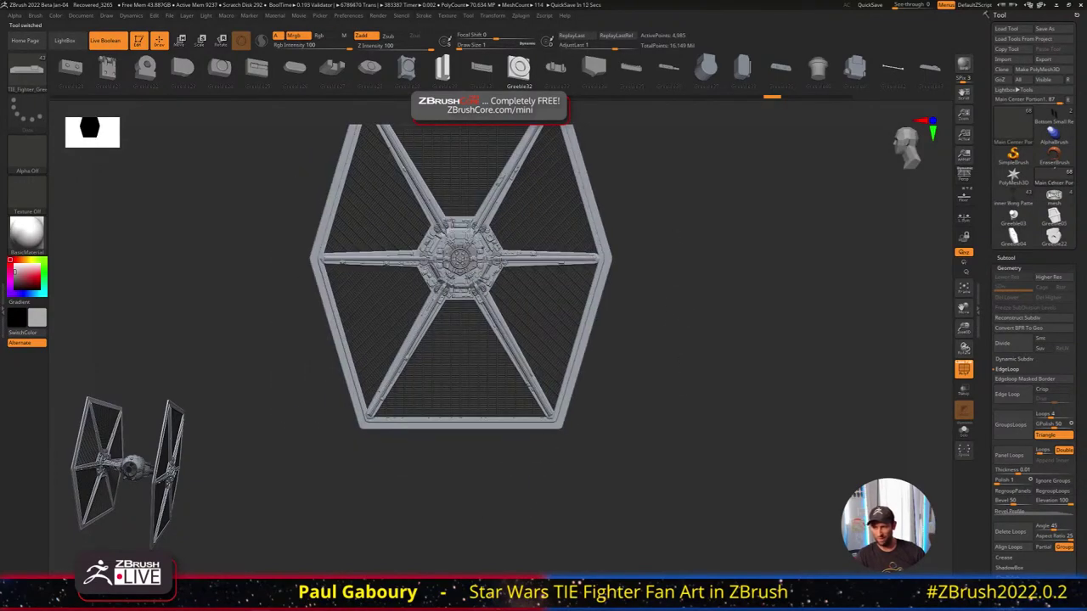
mouse_move(483, 272)
right_down()
mouse_move(512, 267)
mouse_move(520, 287)
mouse_move(457, 283)
mouse_move(482, 257)
mouse_move(469, 290)
mouse_move(489, 336)
mouse_move(481, 315)
right_up()
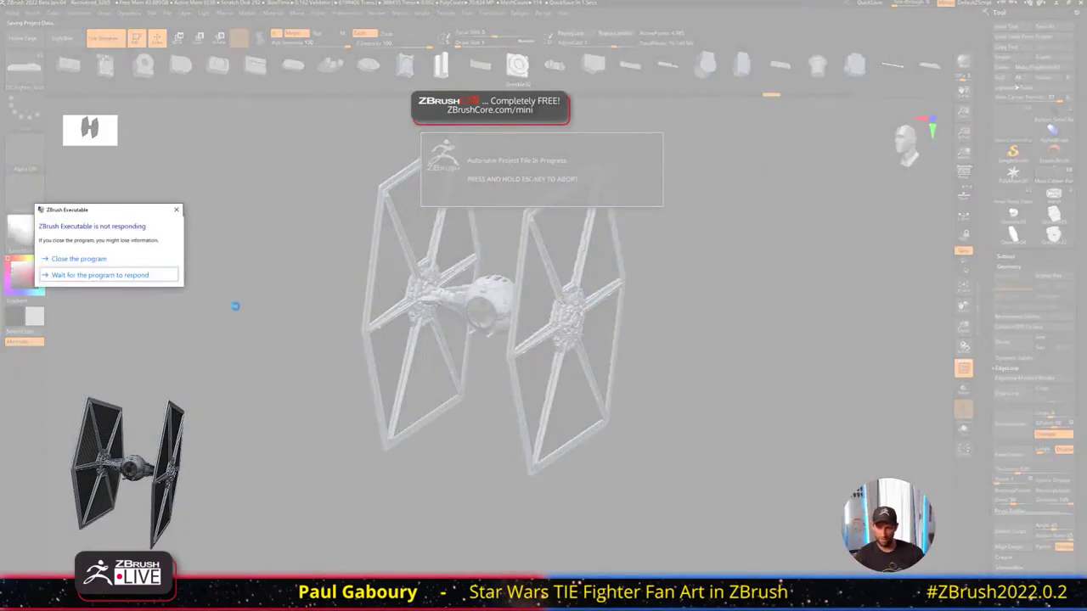
click(103, 278)
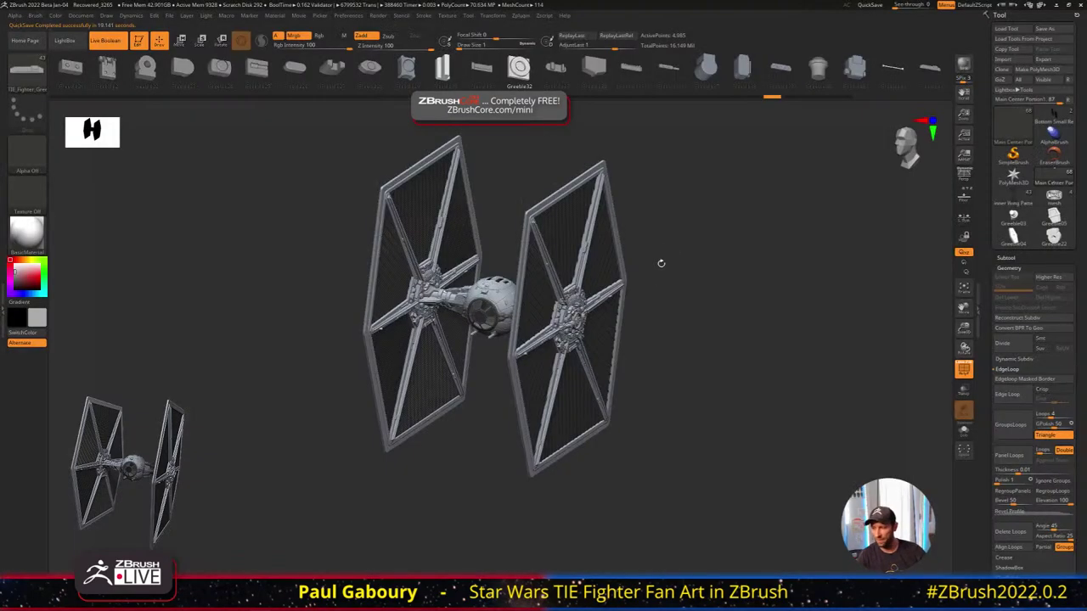
drag(671, 344, 677, 330)
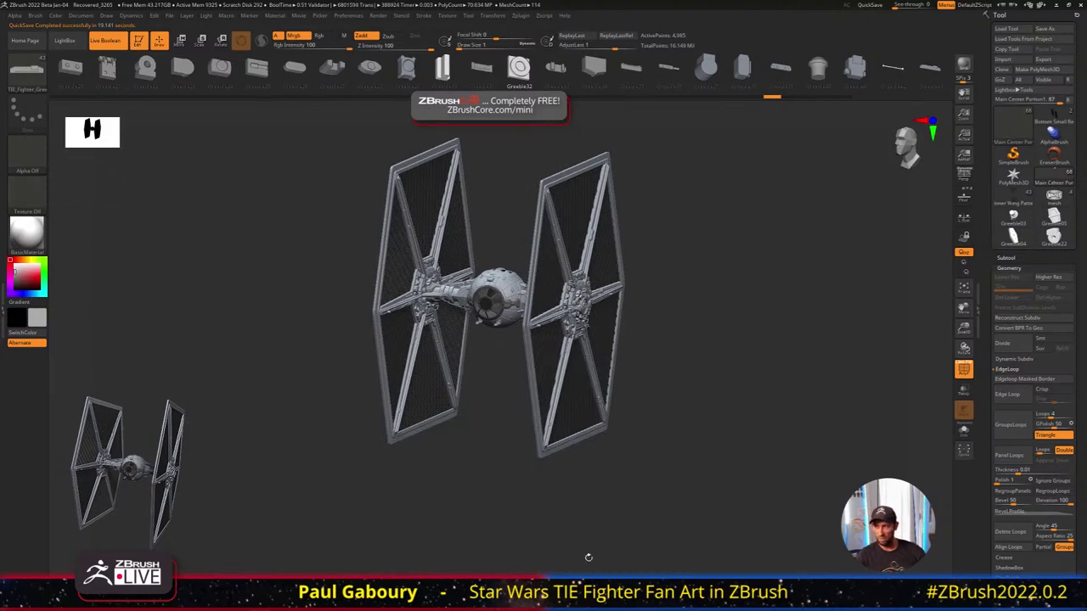
Enlarge the insert-mesh strip to browse the greebles, shrink it again and choose Greeble24
drag(524, 96, 524, 229)
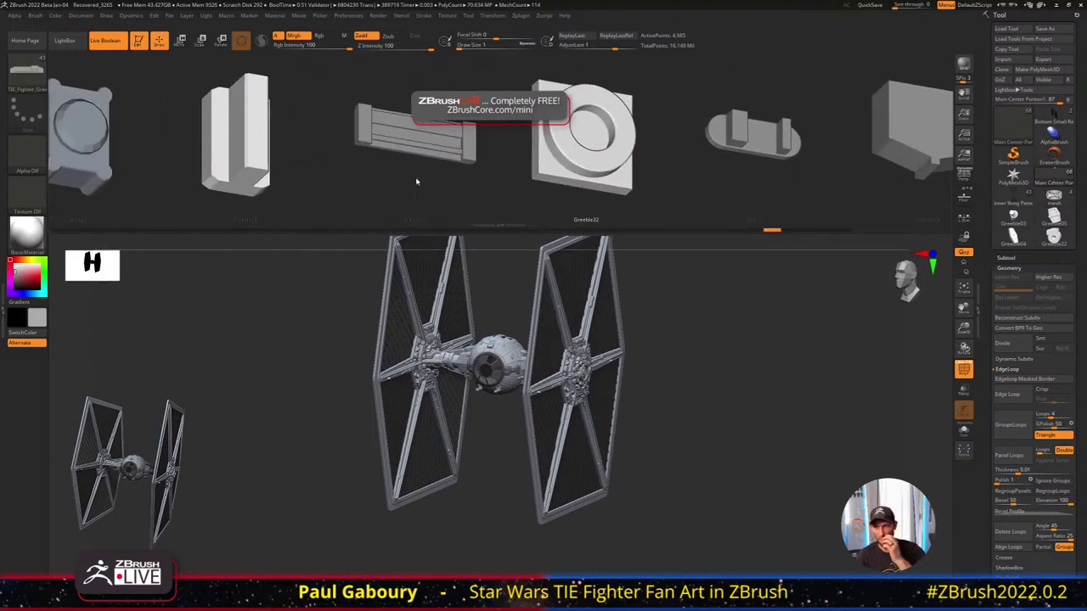
drag(333, 171, 875, 170)
drag(288, 164, 481, 166)
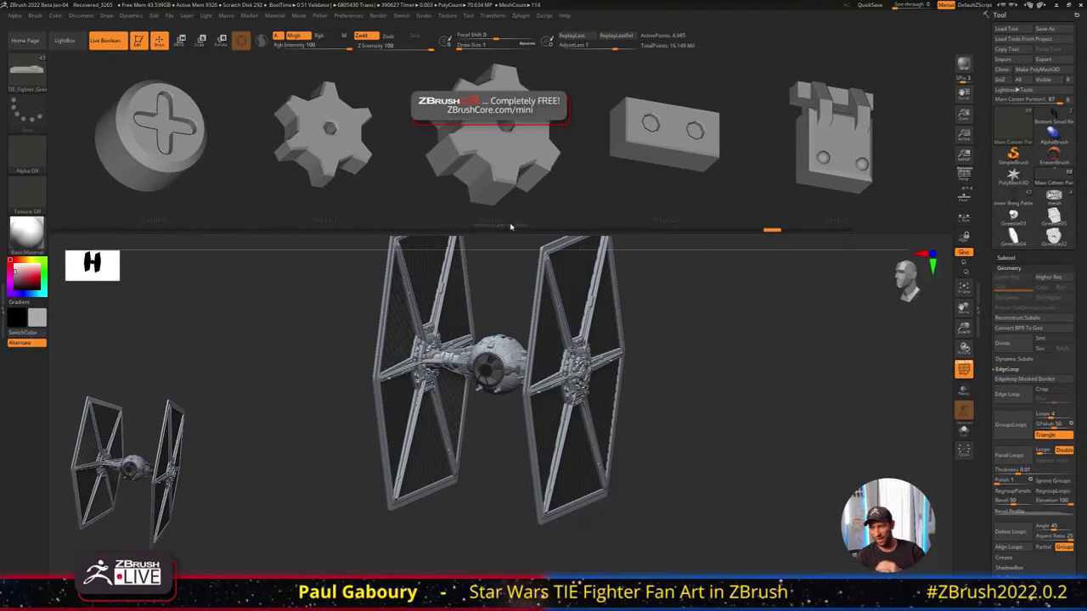
drag(512, 226, 521, 108)
key(m)
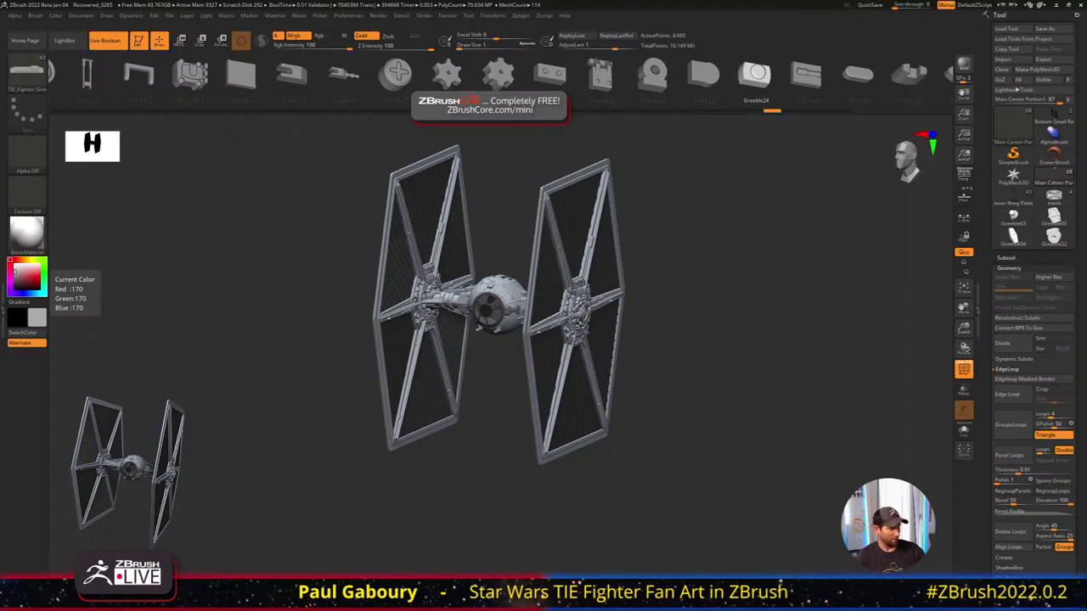
drag(299, 286, 308, 221)
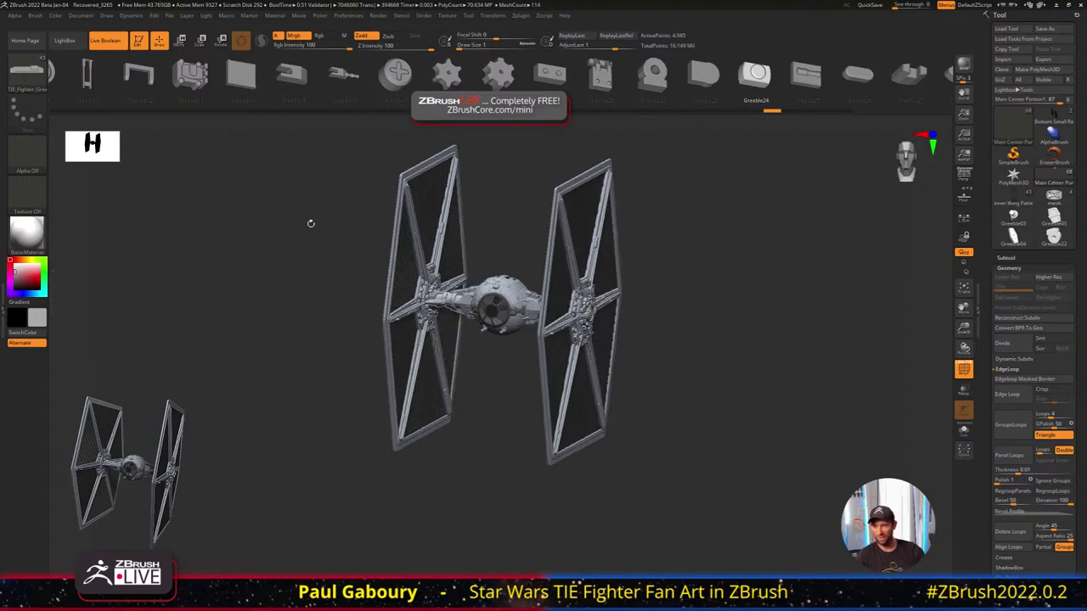
Browse the insert-mesh strip through to the last greebles and orbit the TIE Fighter to inspect it from several sides
click(36, 16)
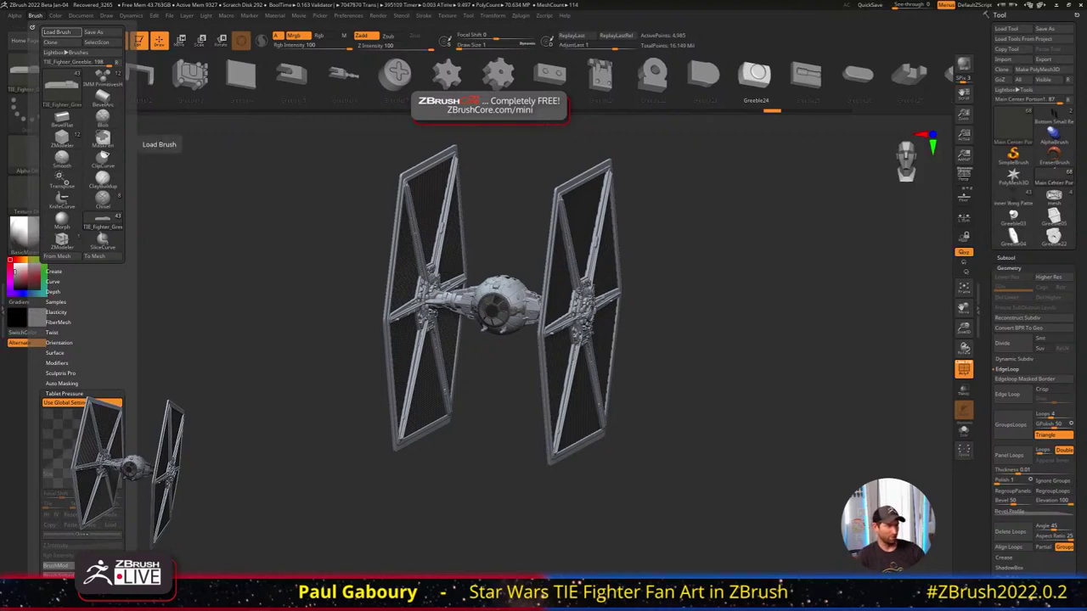
click(550, 75)
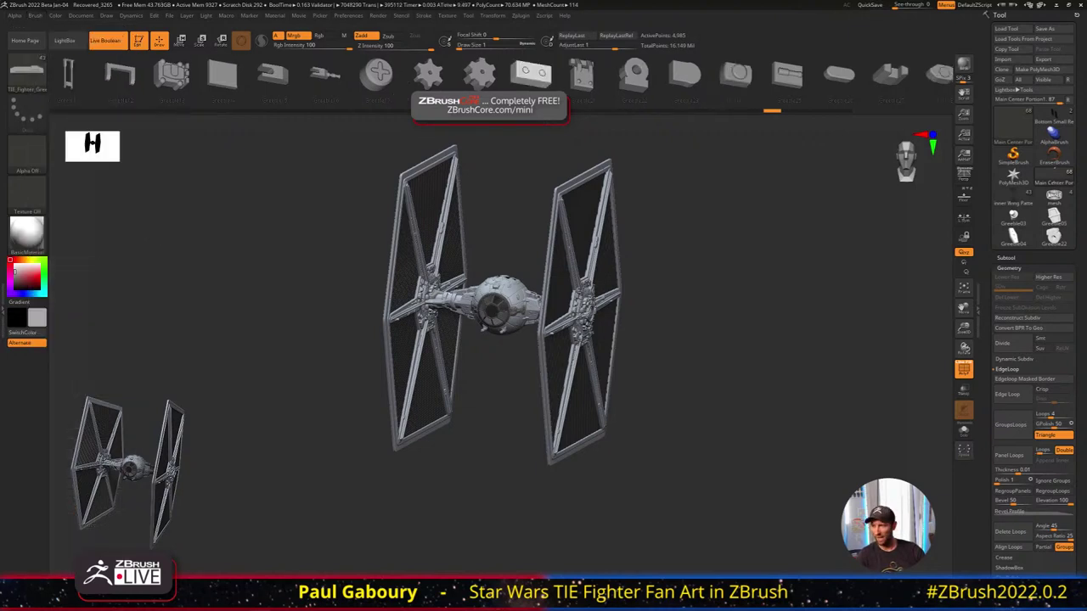
drag(748, 104, 645, 107)
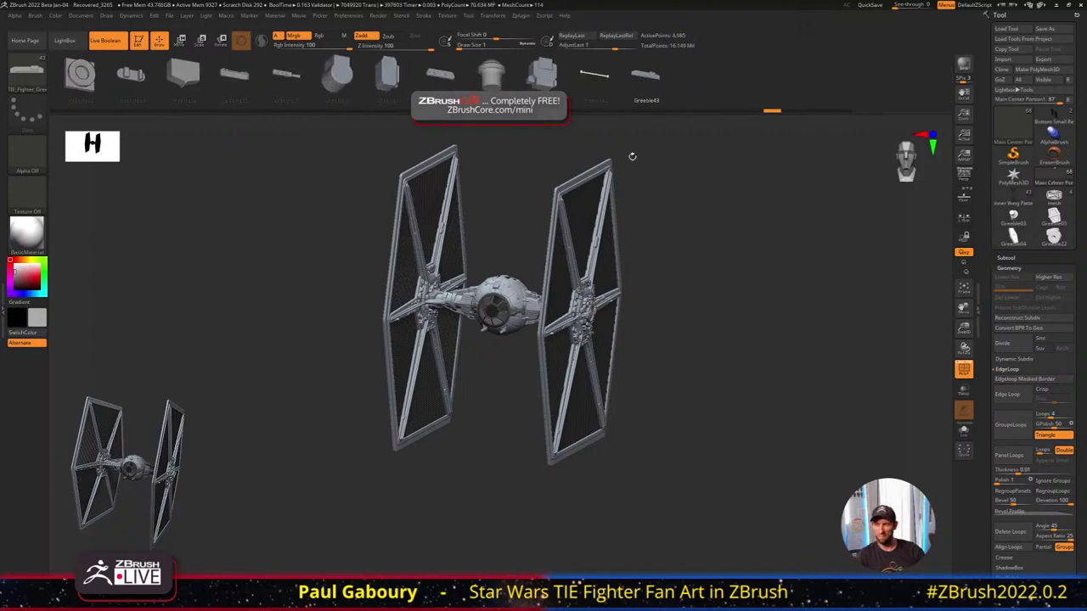
drag(632, 157, 629, 318)
click(903, 144)
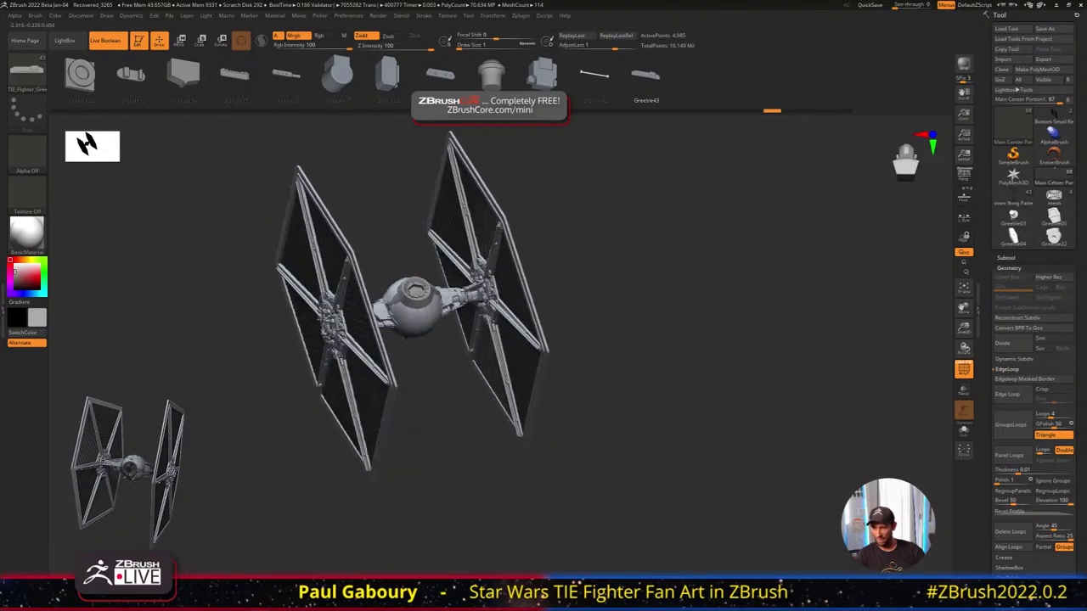
drag(496, 275, 677, 257)
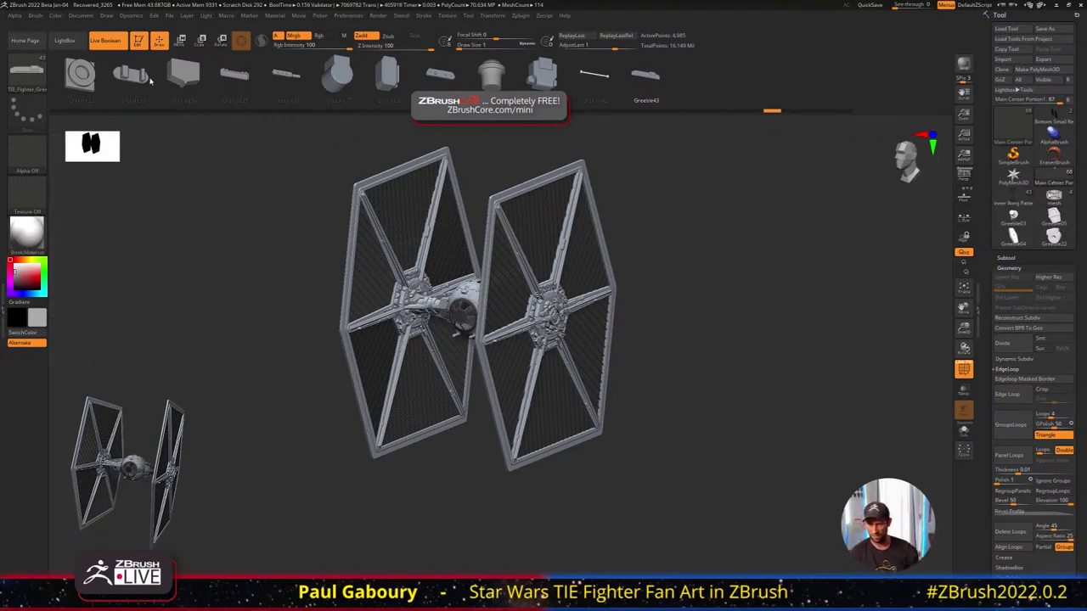
Lighten the document background to grey and replace the canvas with a new WSize document, dropping out of 3D mode and discarding the changes
click(82, 15)
drag(102, 178, 39, 243)
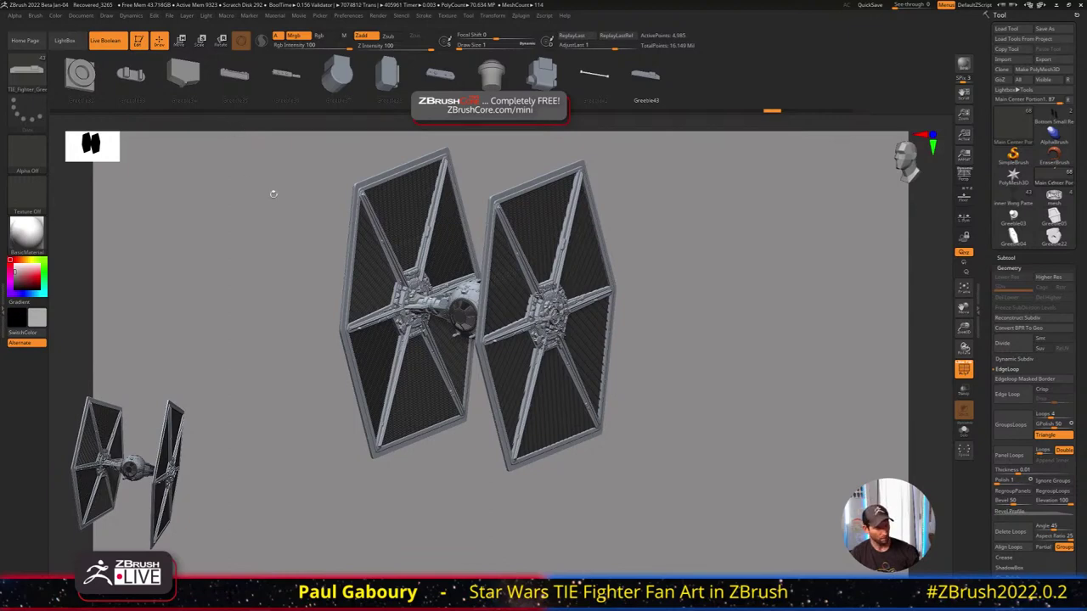
key(t)
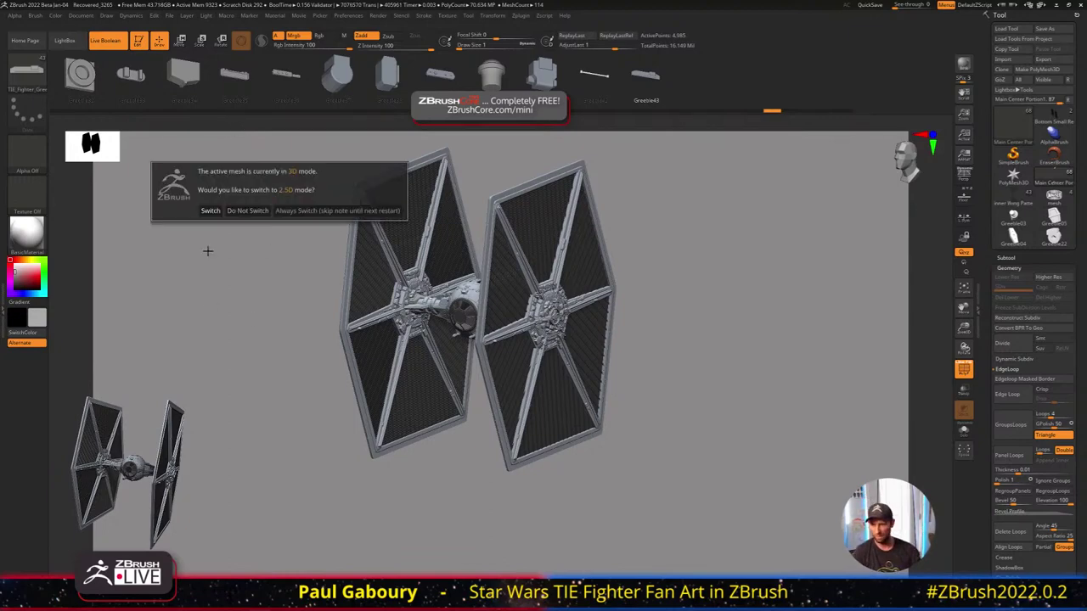
click(210, 211)
click(80, 15)
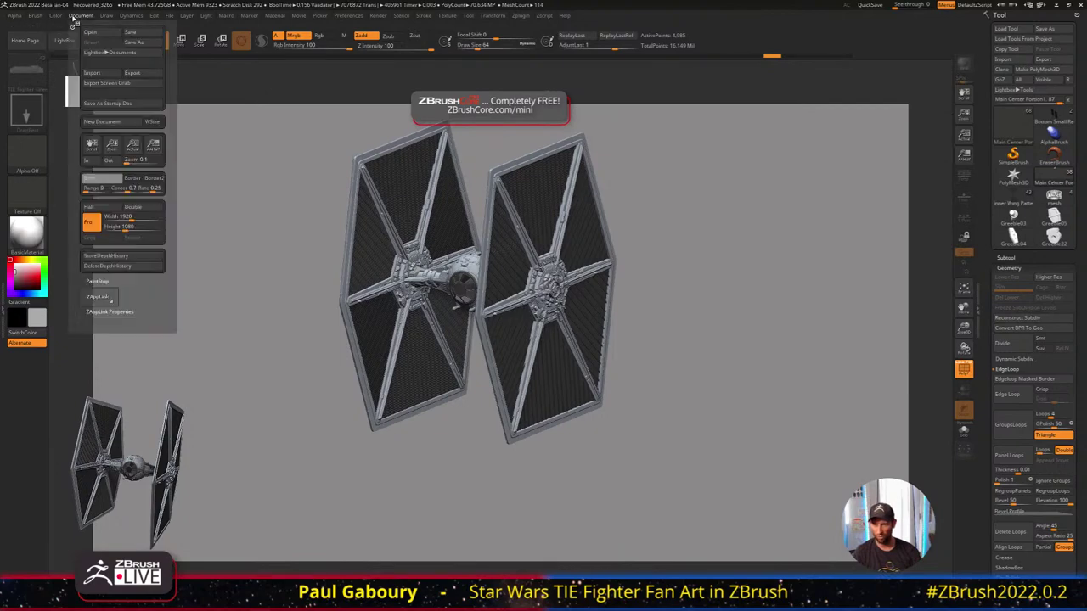
click(102, 121)
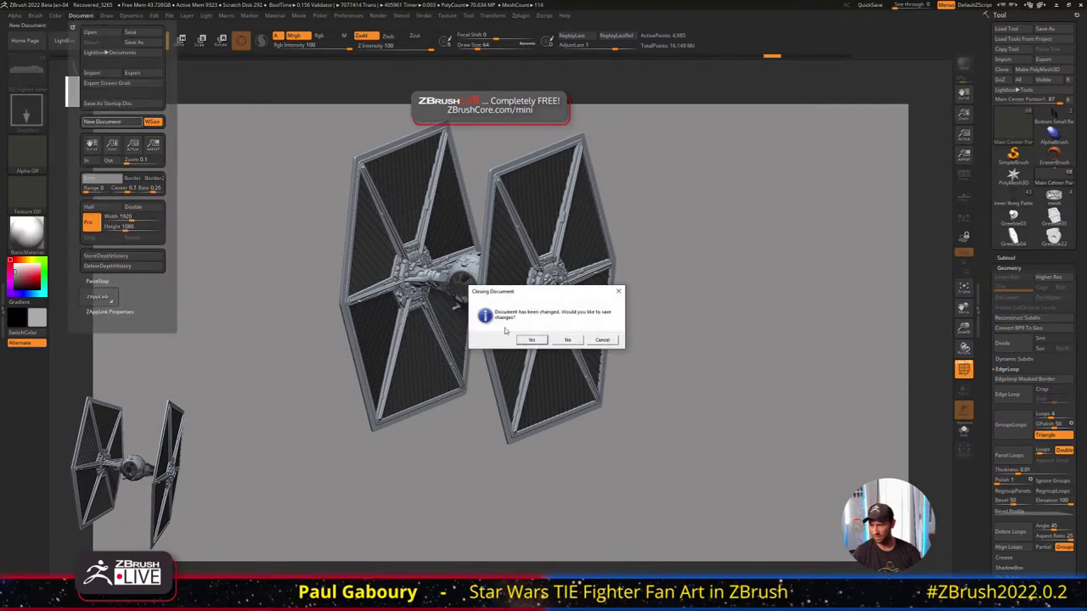
click(568, 341)
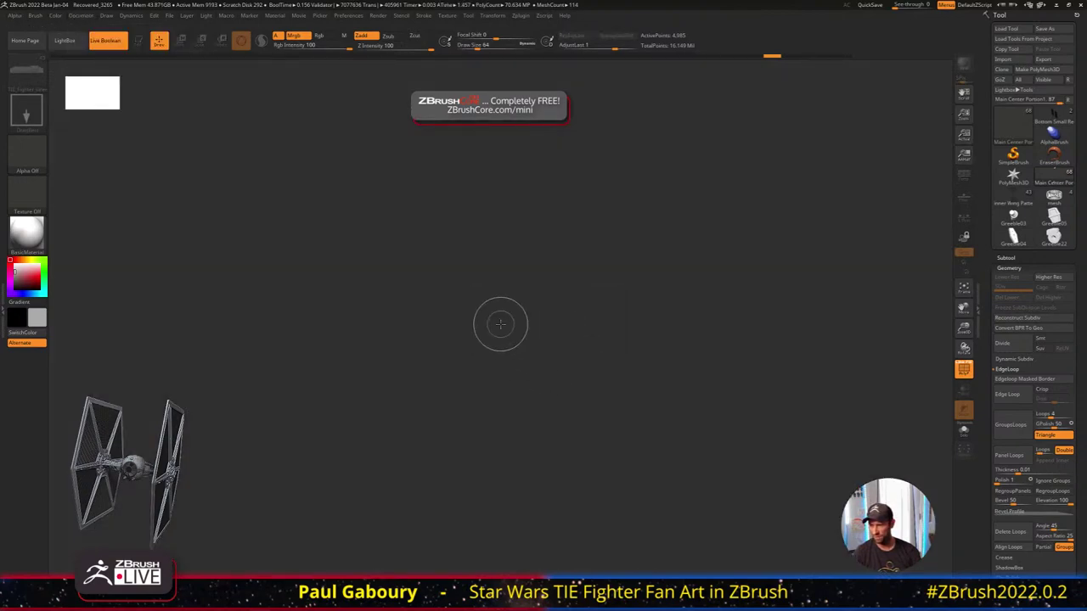
Draw the TIE Fighter on the blank canvas, return it to 3D edit mode and orbit it into a three-quarter view
drag(500, 325, 631, 339)
key(t)
mouse_move(728, 339)
mouse_down()
mouse_move(740, 379)
mouse_move(701, 297)
mouse_up()
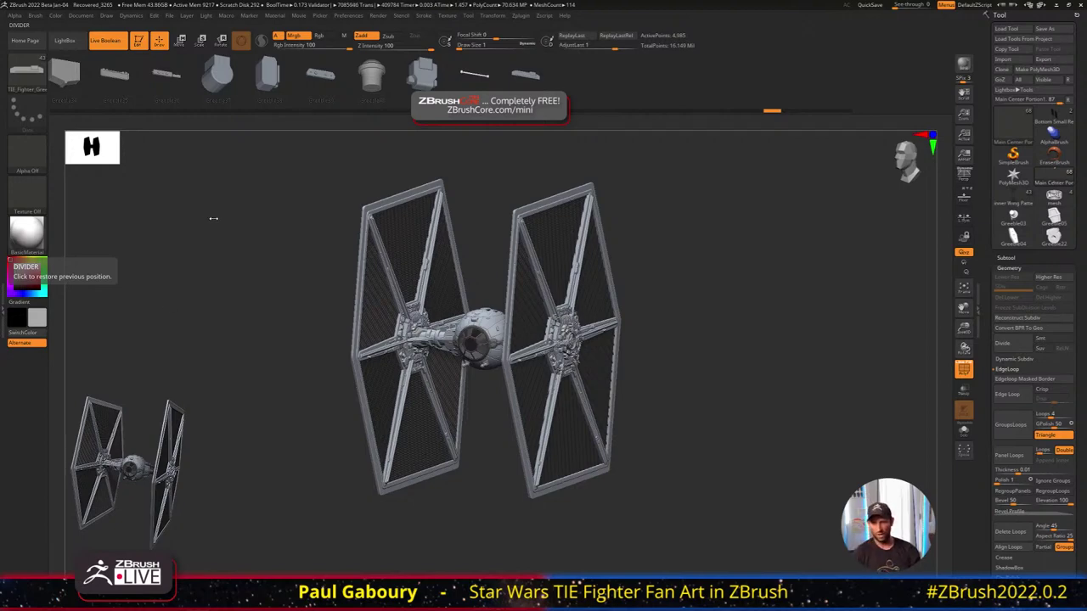
Switch from the greeble insert-mesh brush to the ClayBuildup brush
key(b)
key(c)
key(b)
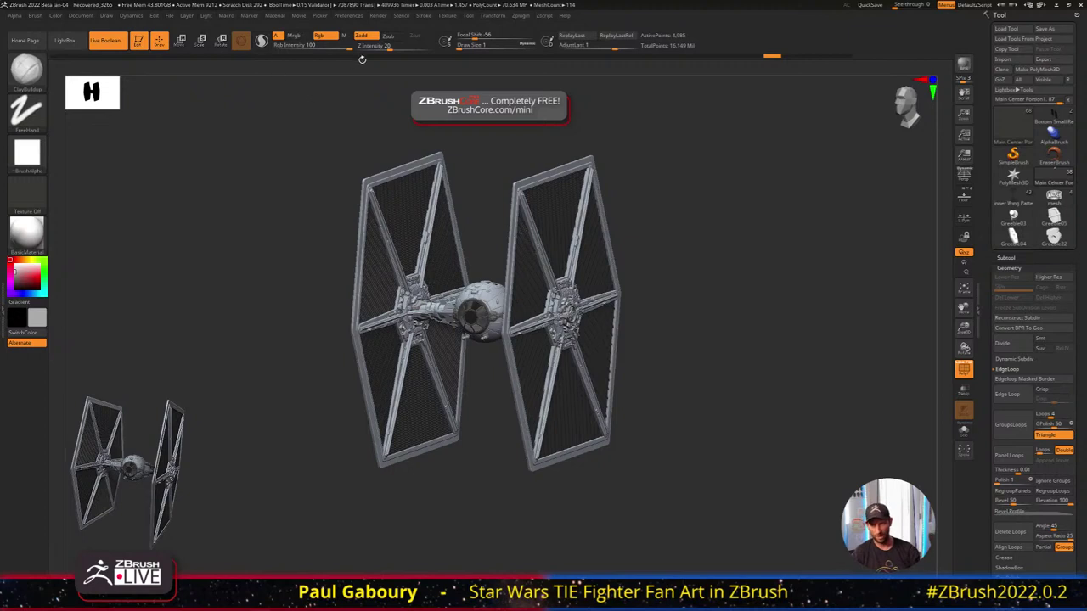
Review the New Document and Save As Startup Doc commands and the Config section of the preferences
click(81, 15)
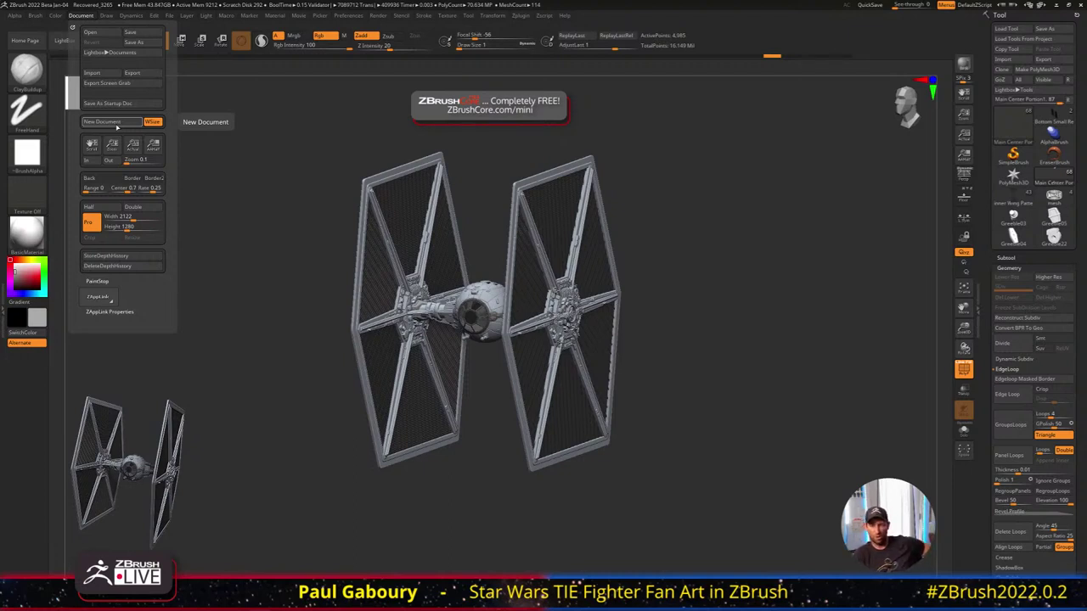
key(h)
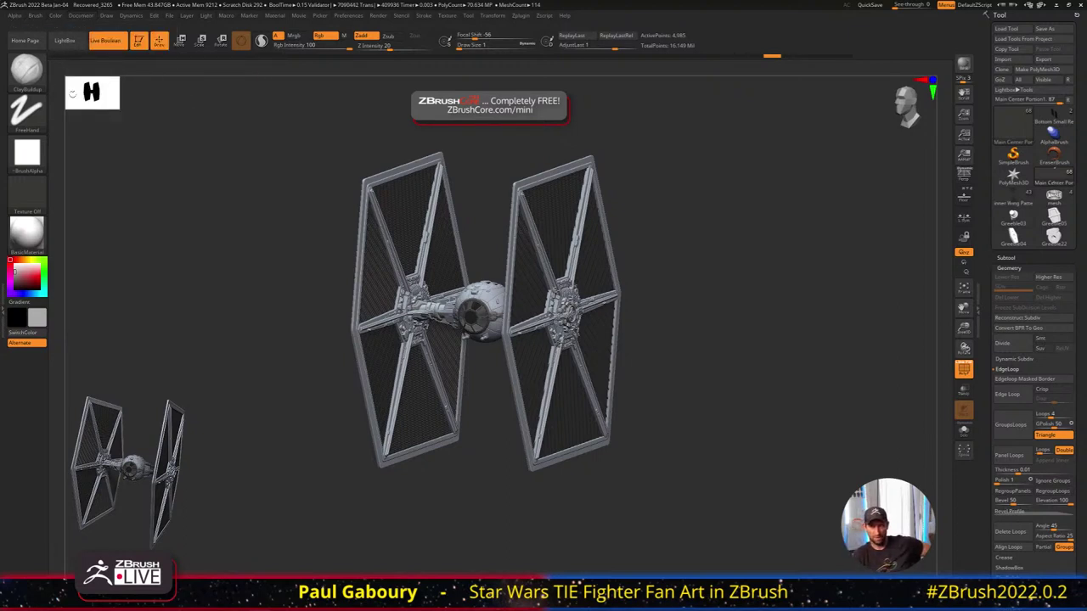
click(81, 17)
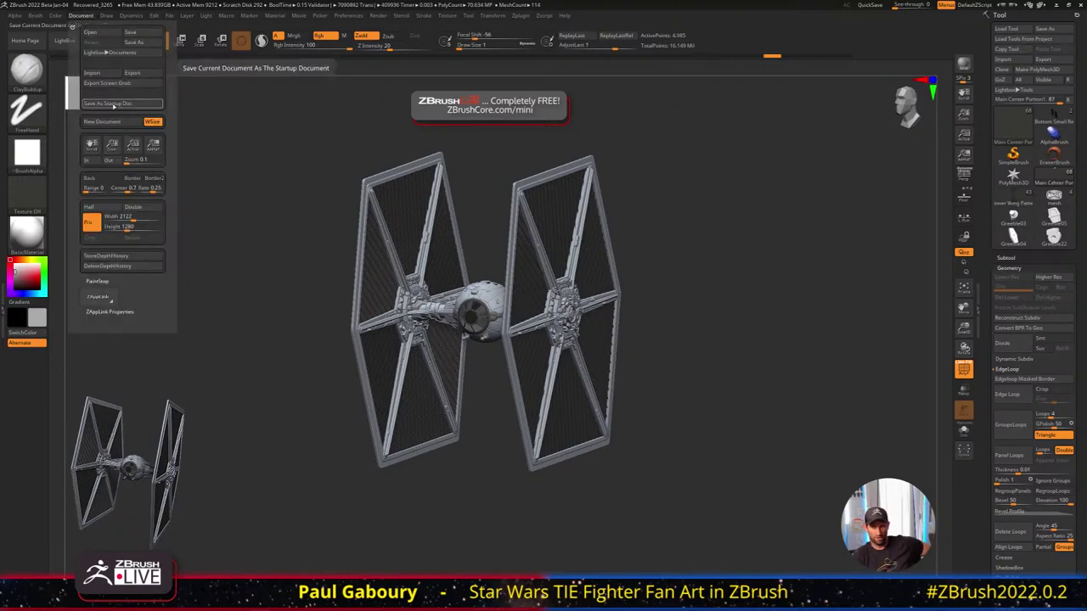
click(349, 16)
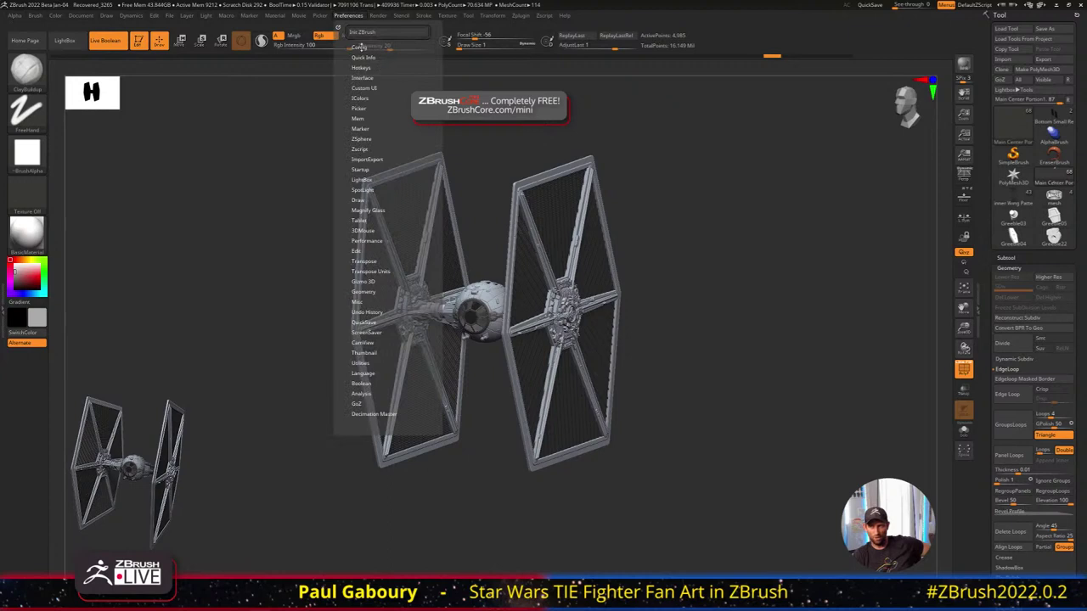
click(360, 47)
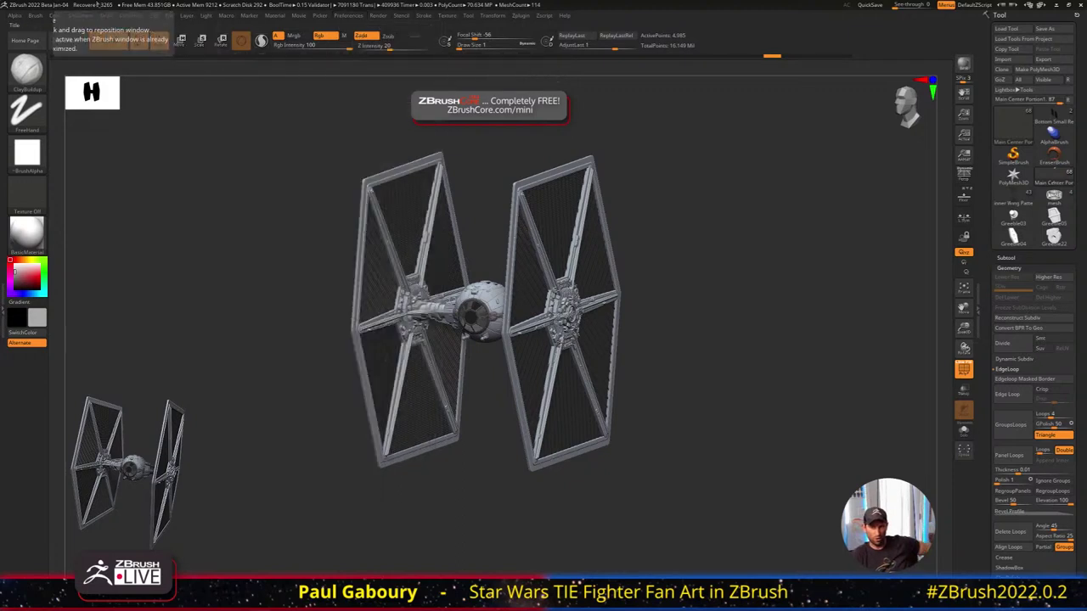
click(89, 16)
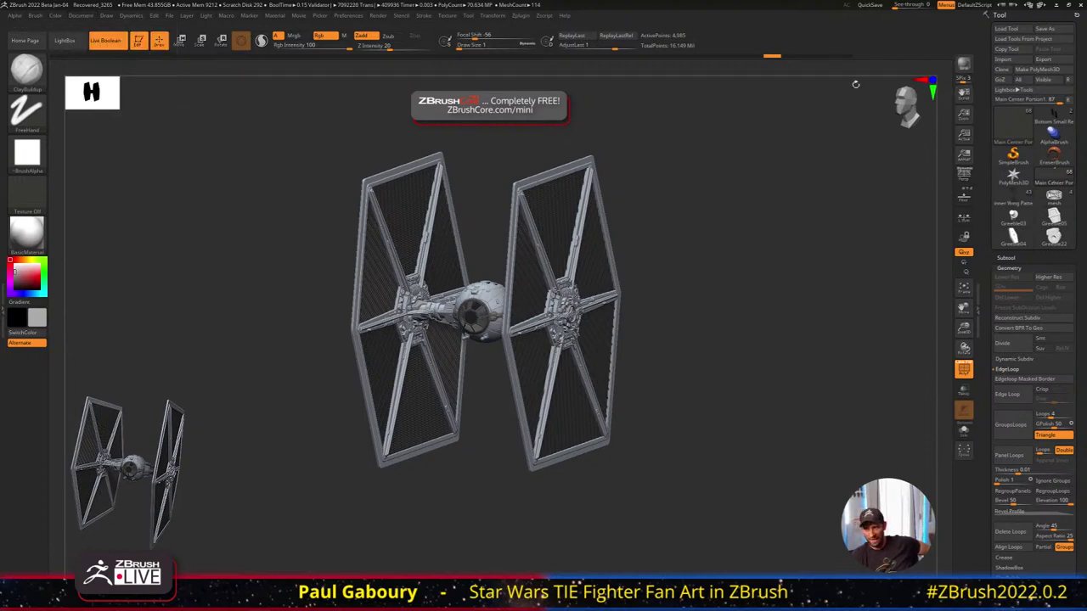
Zoom the document out and set its background colour to white so the canvas edges stand out
drag(964, 116, 964, 103)
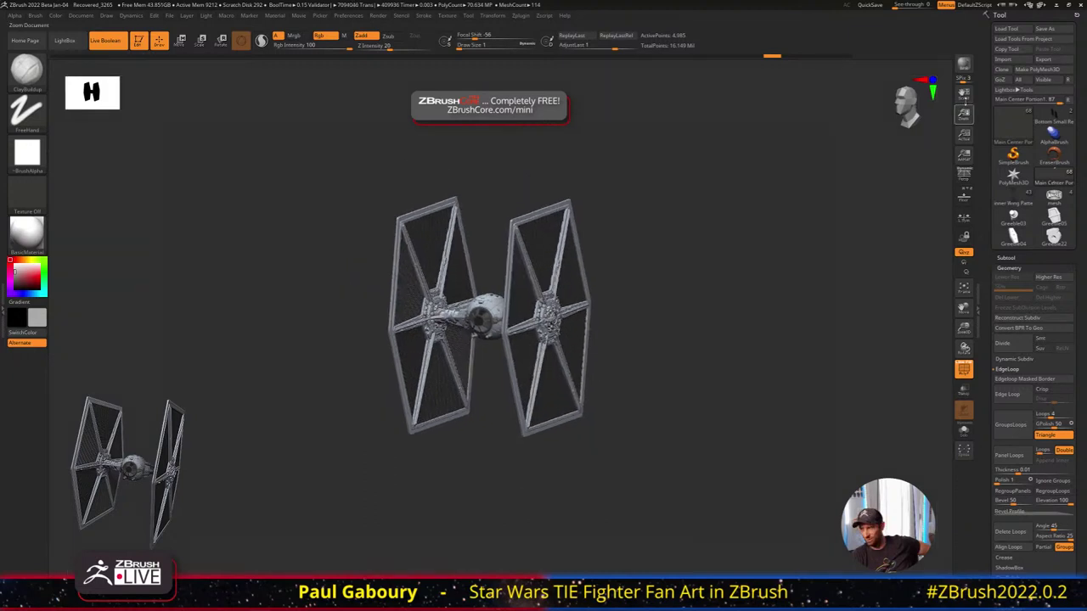
click(82, 16)
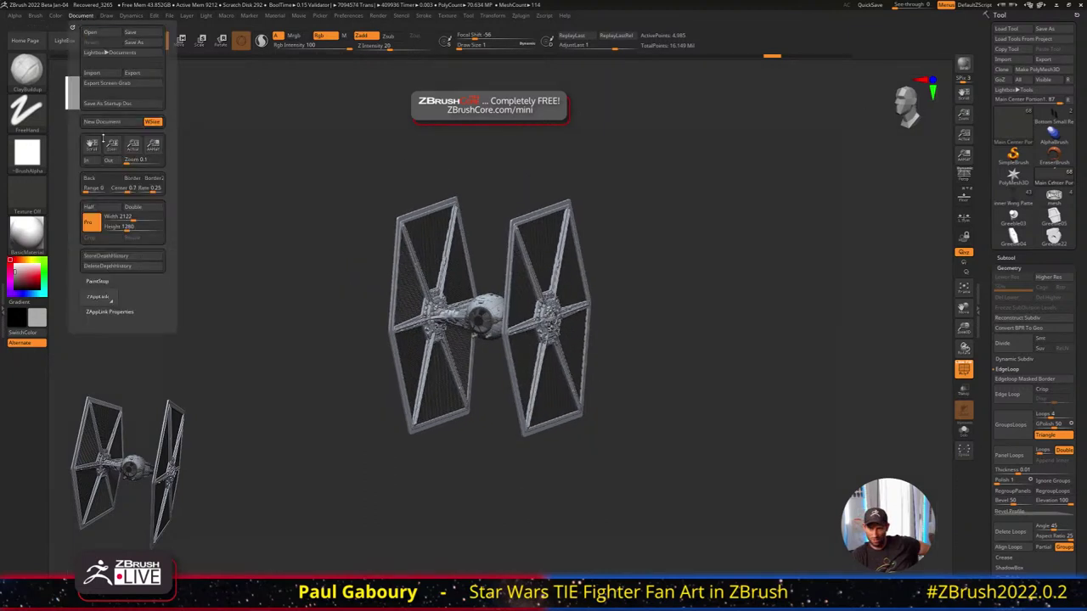
drag(98, 181, 34, 234)
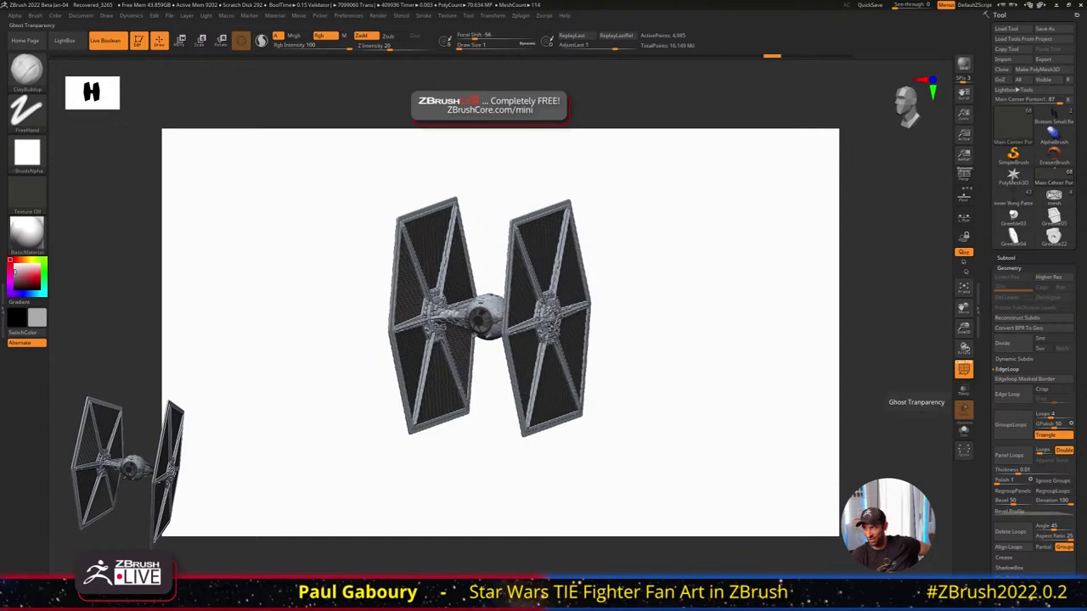
Reset the document to actual size and change its background colour to a medium grey
click(965, 135)
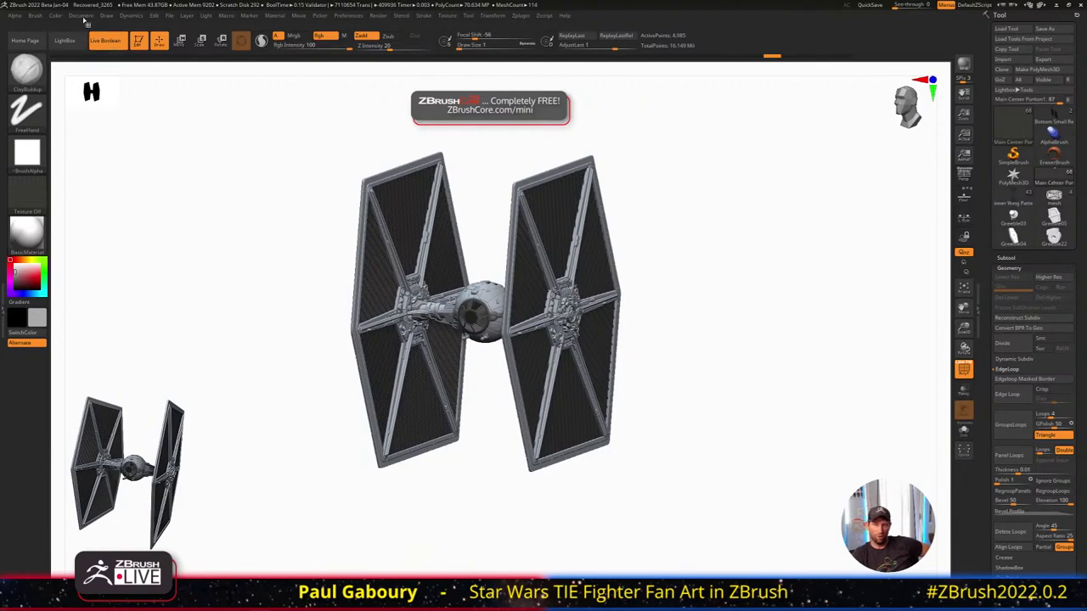
click(81, 15)
drag(41, 246, 41, 246)
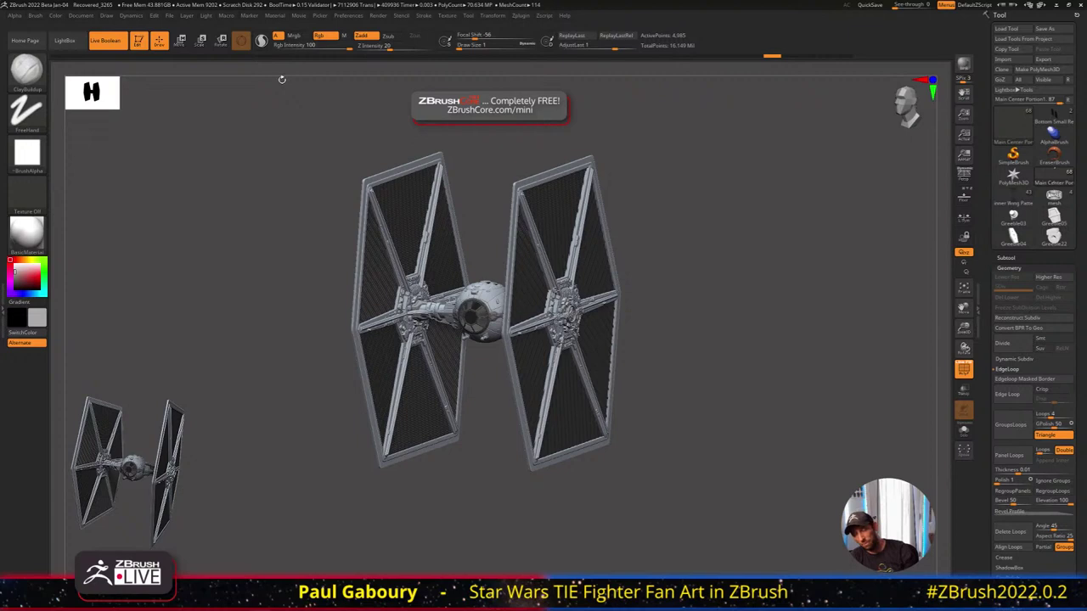
Toggle Draw Transformation Border off and back on in the Edit preferences, and check the border while turning the model to the front view
click(355, 17)
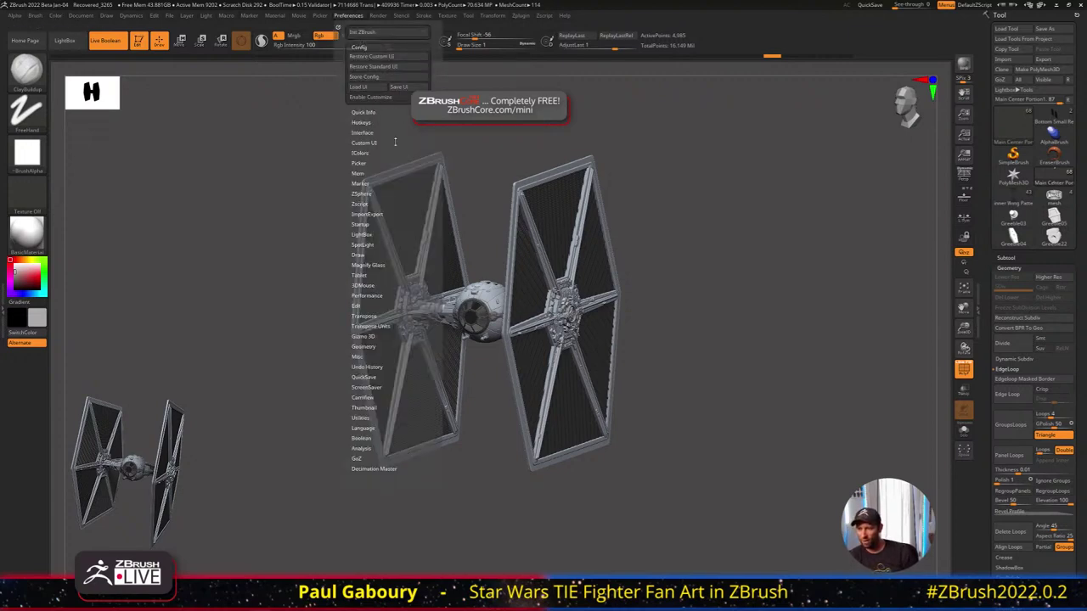
click(355, 306)
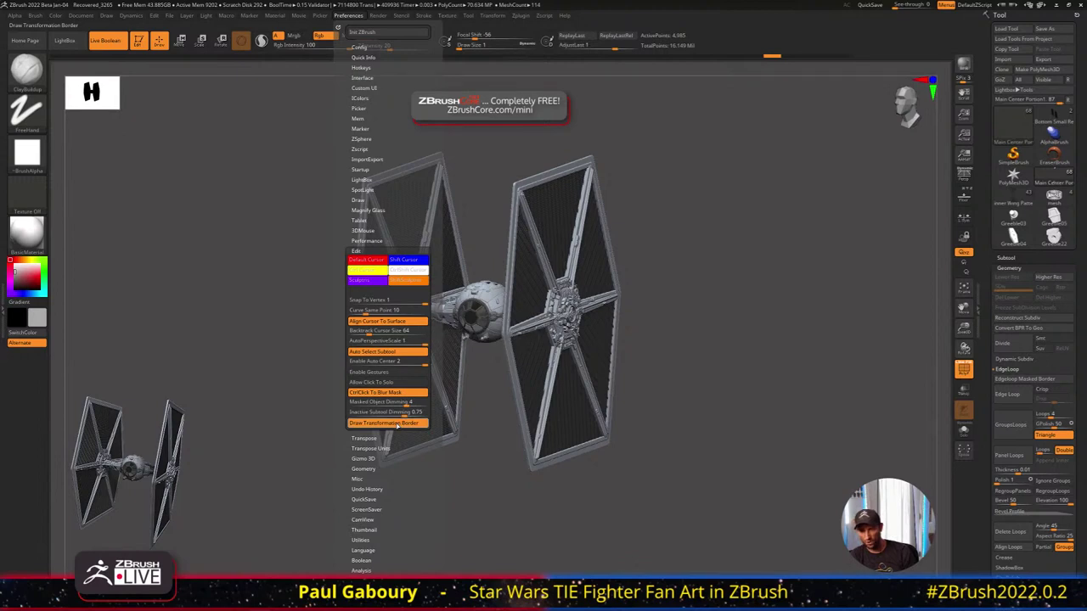
click(396, 423)
click(396, 423)
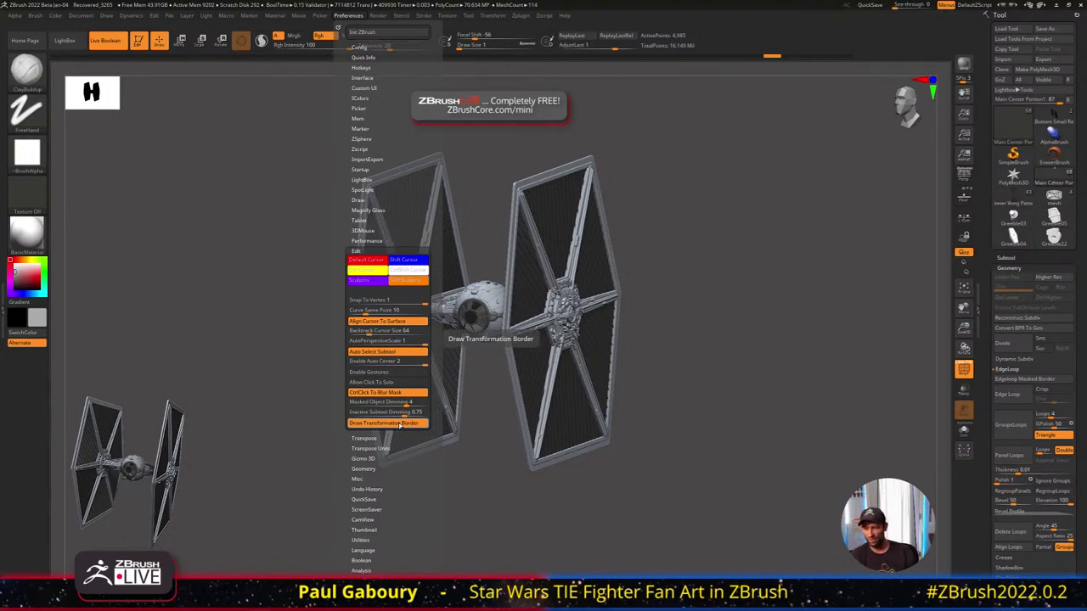
drag(697, 373, 717, 367)
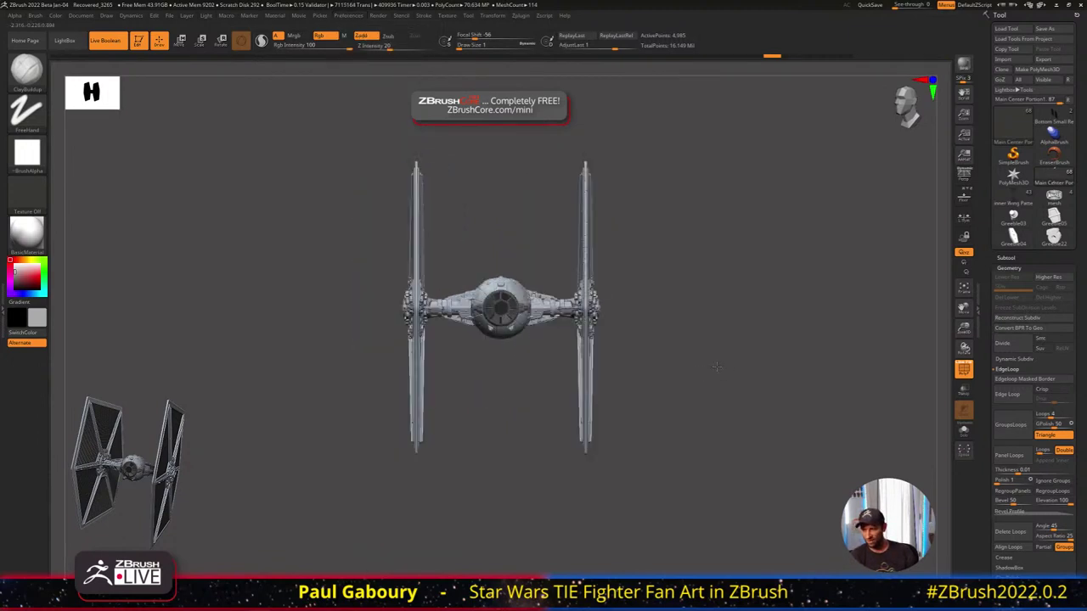
alt+drag(689, 259, 678, 278)
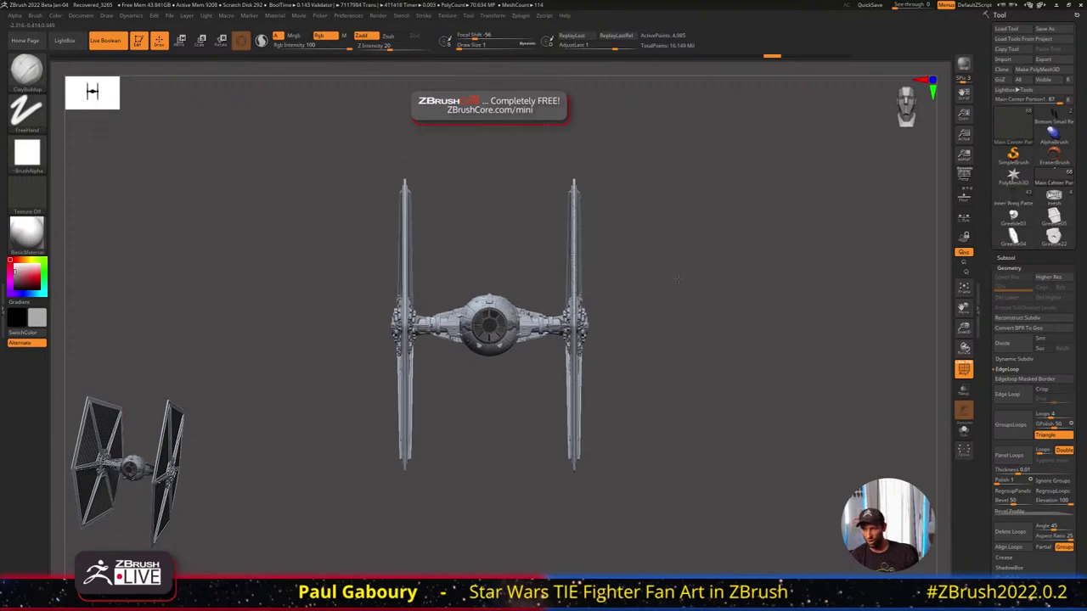
Make a custom CamView from the TIE Fighter and orbit the model to check it, ending in the front view
click(343, 17)
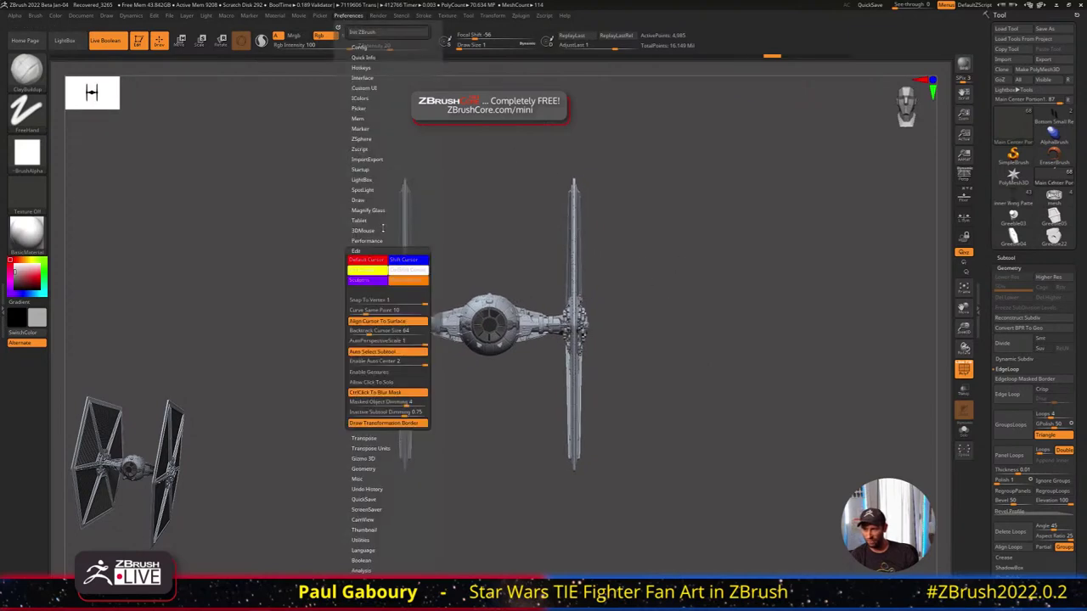
click(363, 252)
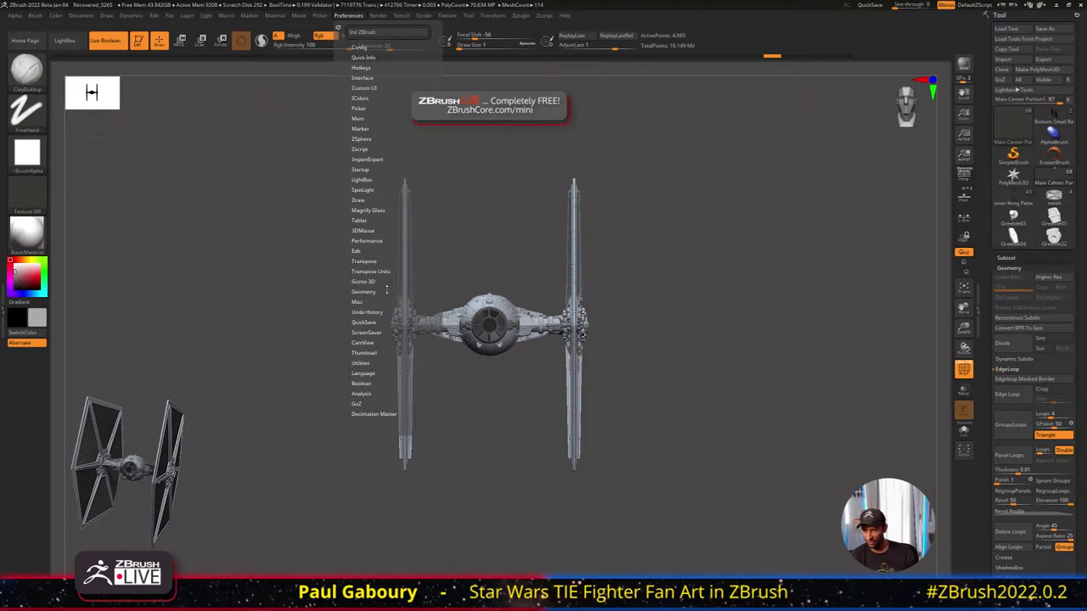
click(364, 344)
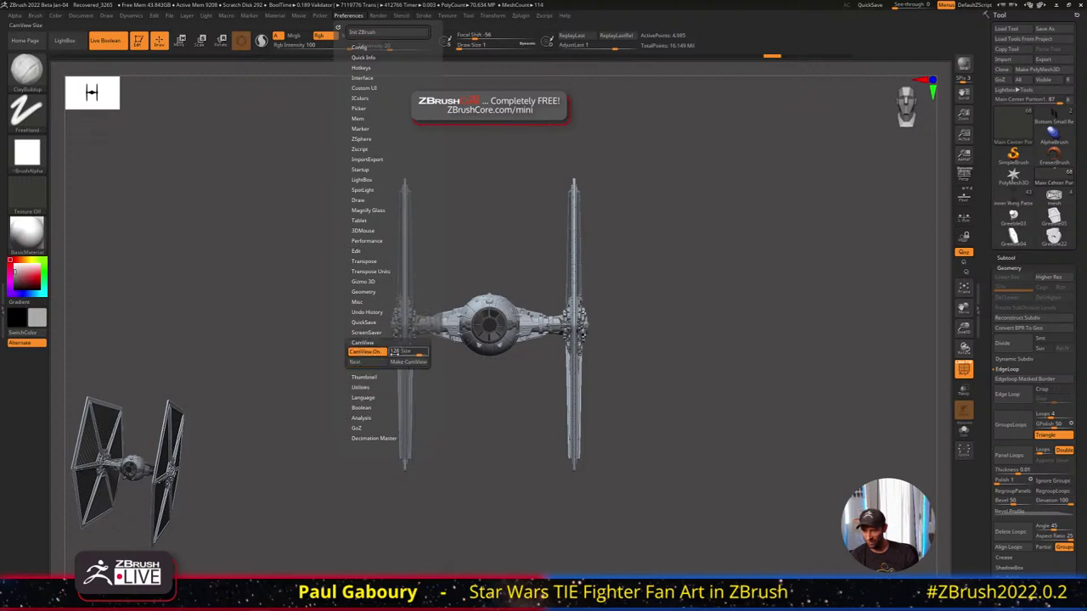
click(409, 362)
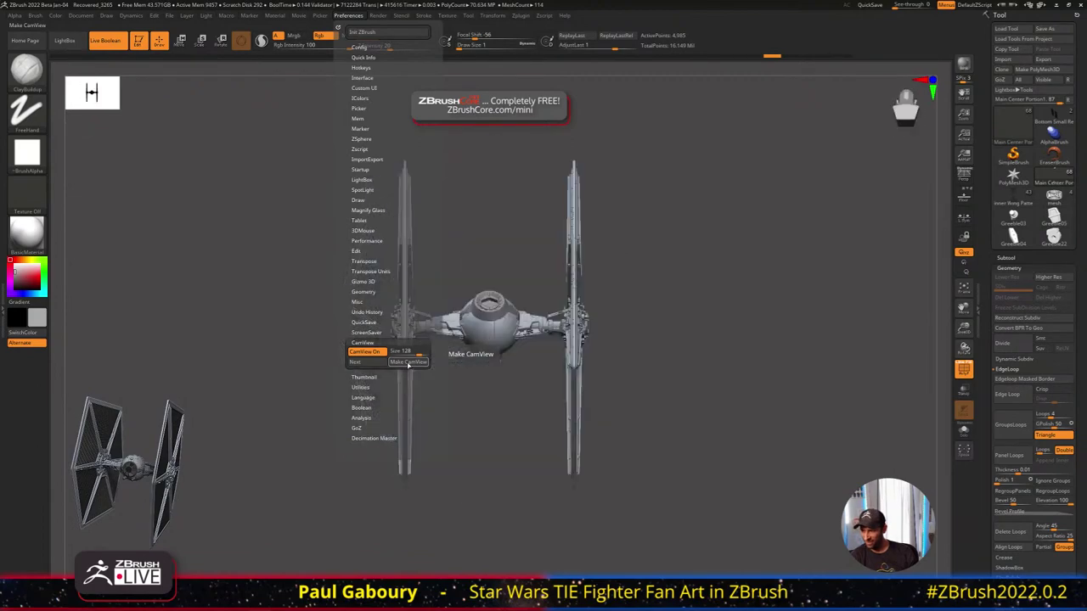
click(408, 361)
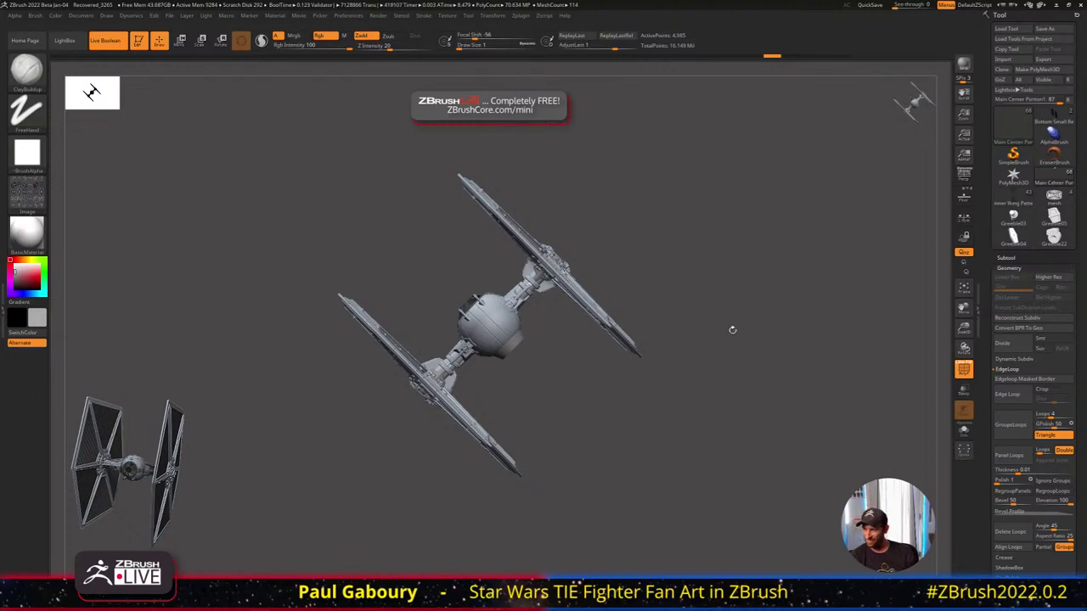
drag(731, 331, 677, 264)
alt+drag(741, 248, 658, 220)
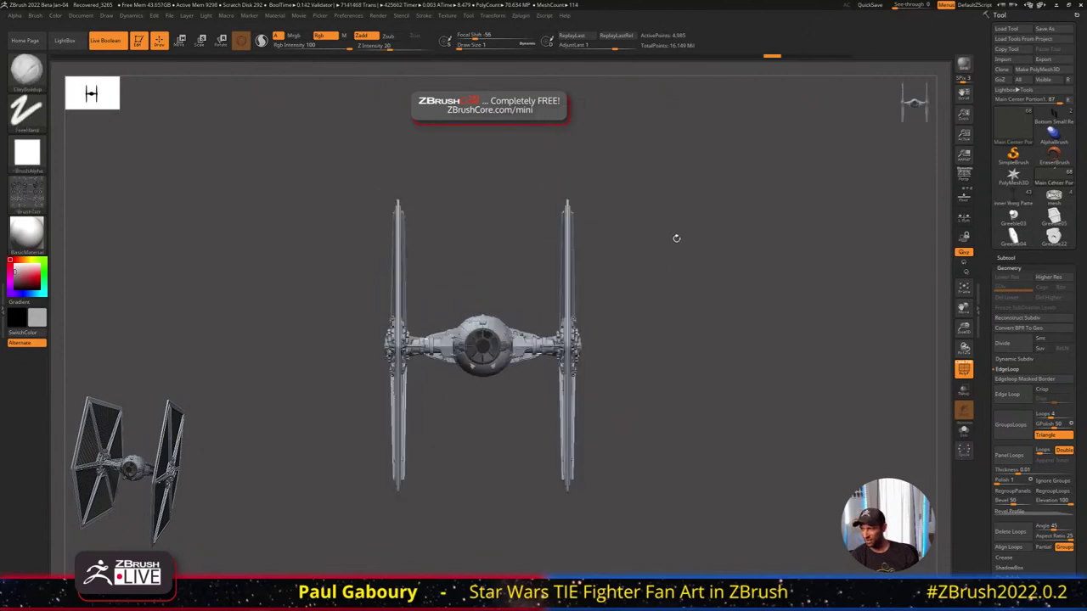
mouse_move(684, 275)
mouse_down()
mouse_move(714, 273)
mouse_move(702, 270)
mouse_move(722, 291)
mouse_move(697, 284)
mouse_up()
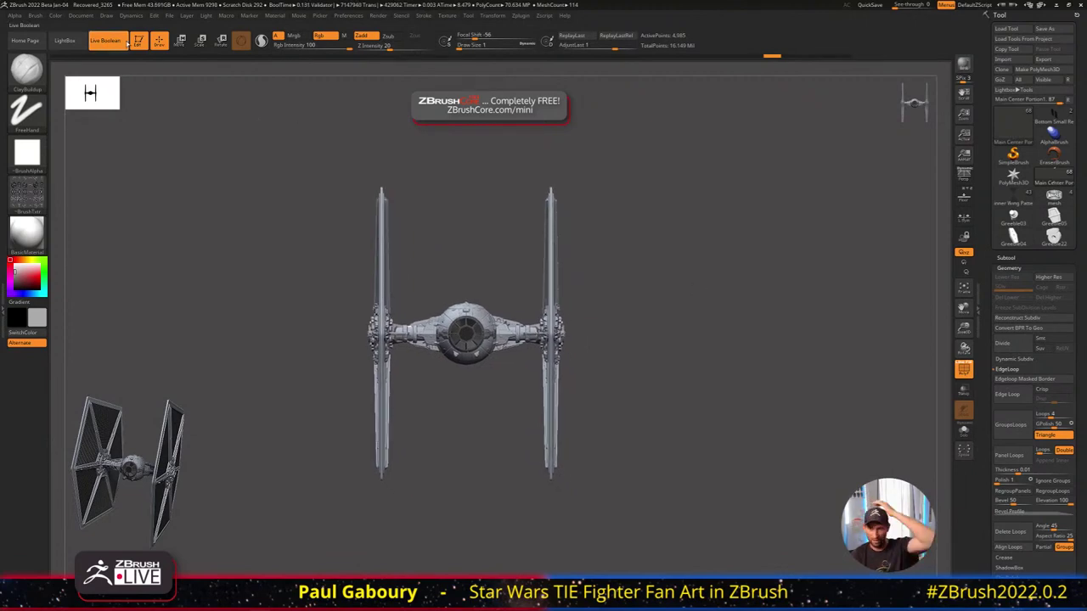
Set the document background colour to near-white
click(81, 15)
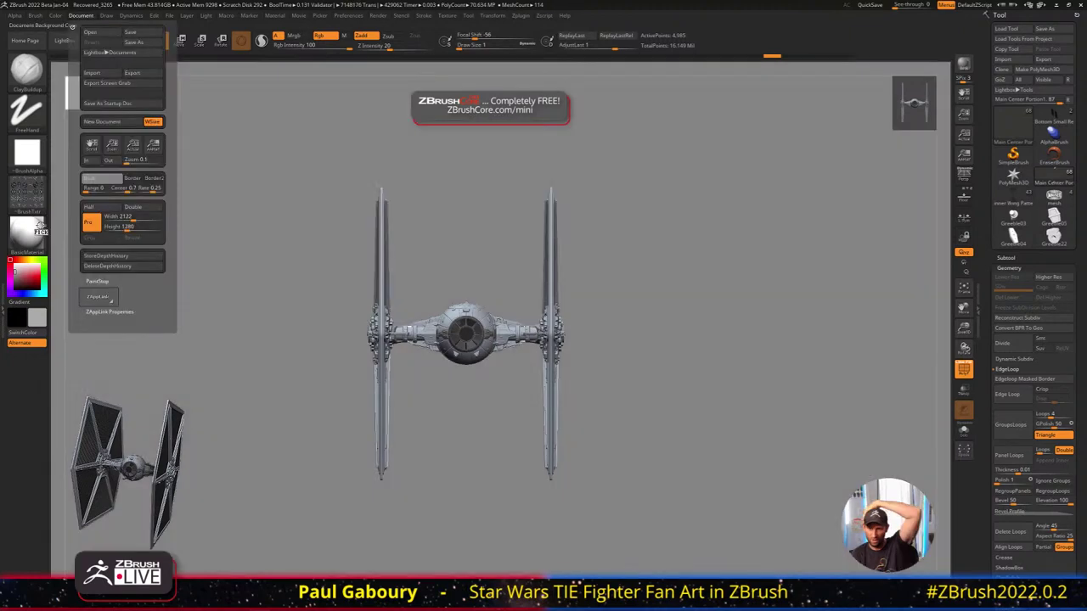
drag(40, 224, 36, 228)
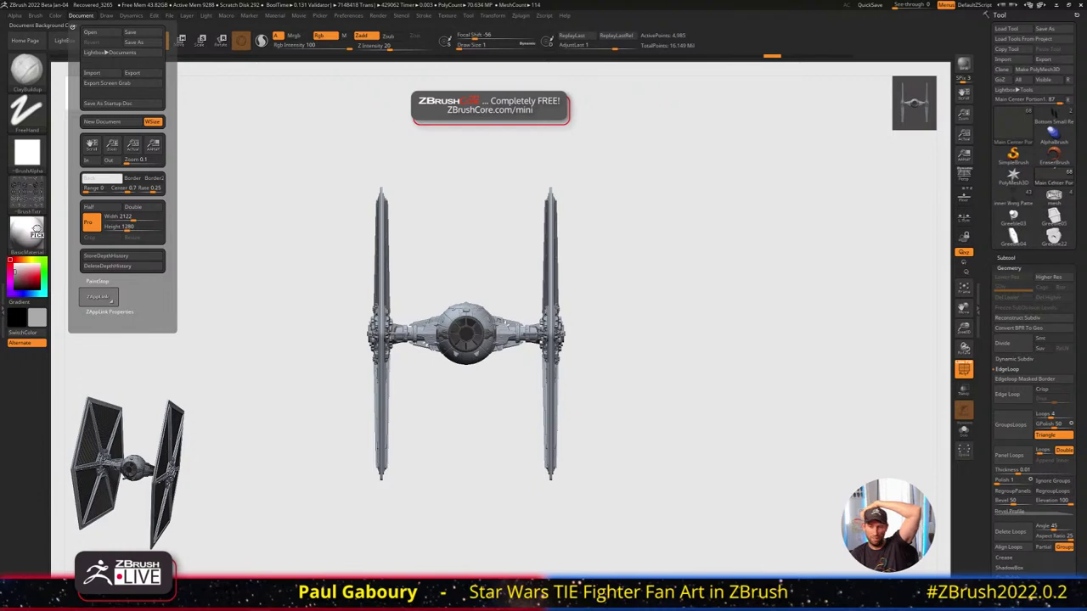
Turn the current texture off and change the document background colour to dark grey
mouse_move(32, 189)
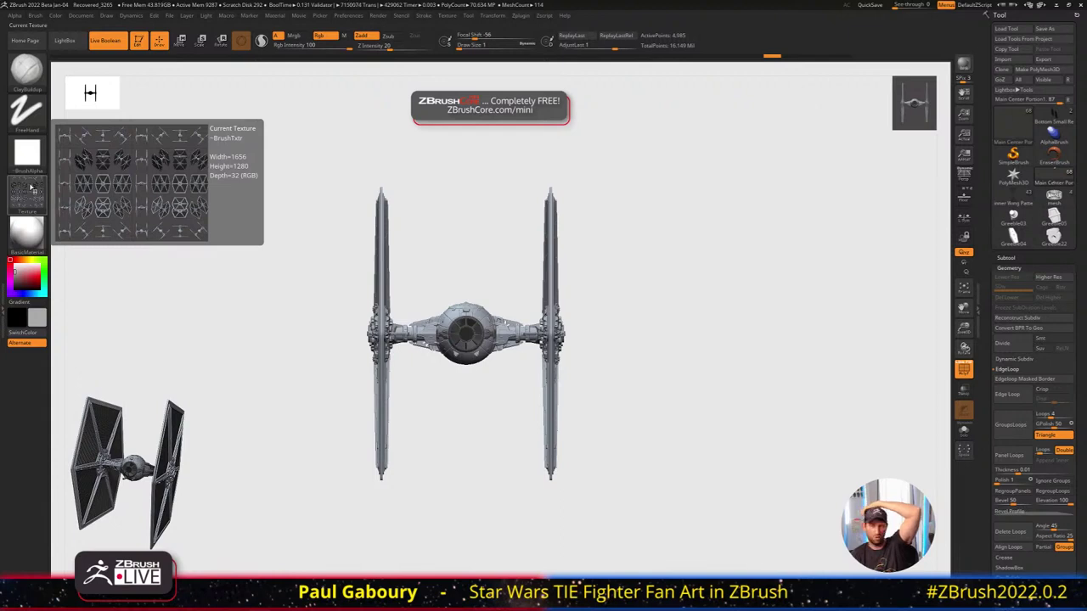
click(32, 188)
click(177, 226)
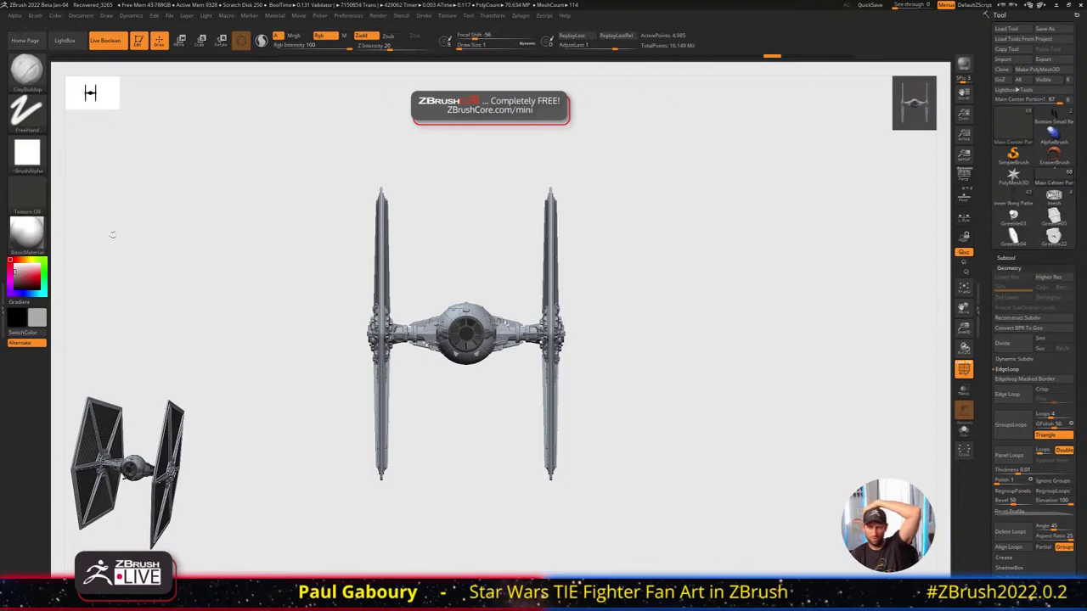
click(77, 16)
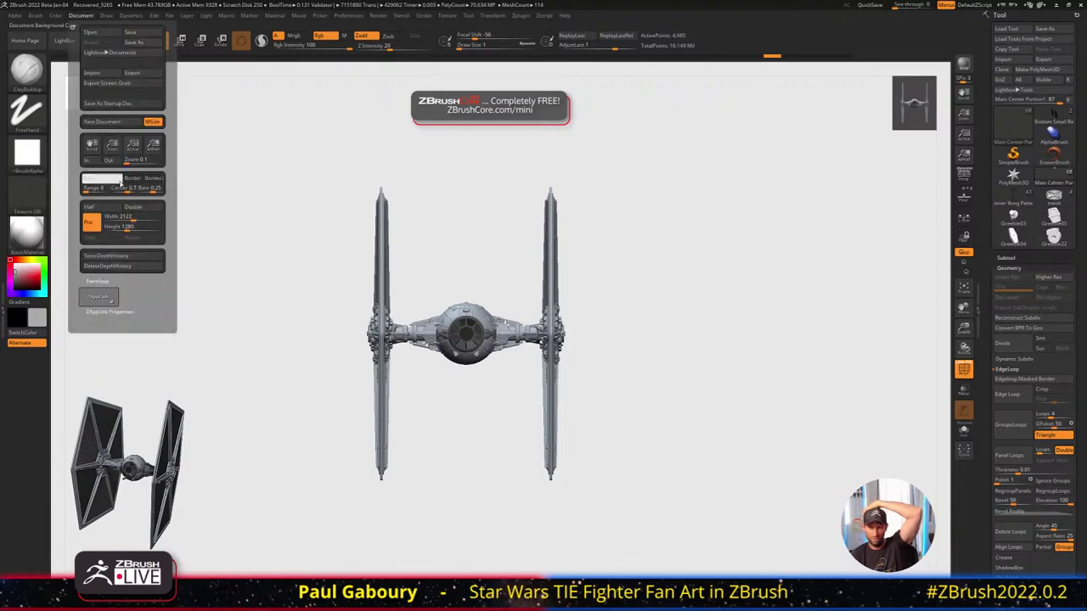
drag(91, 179, 48, 244)
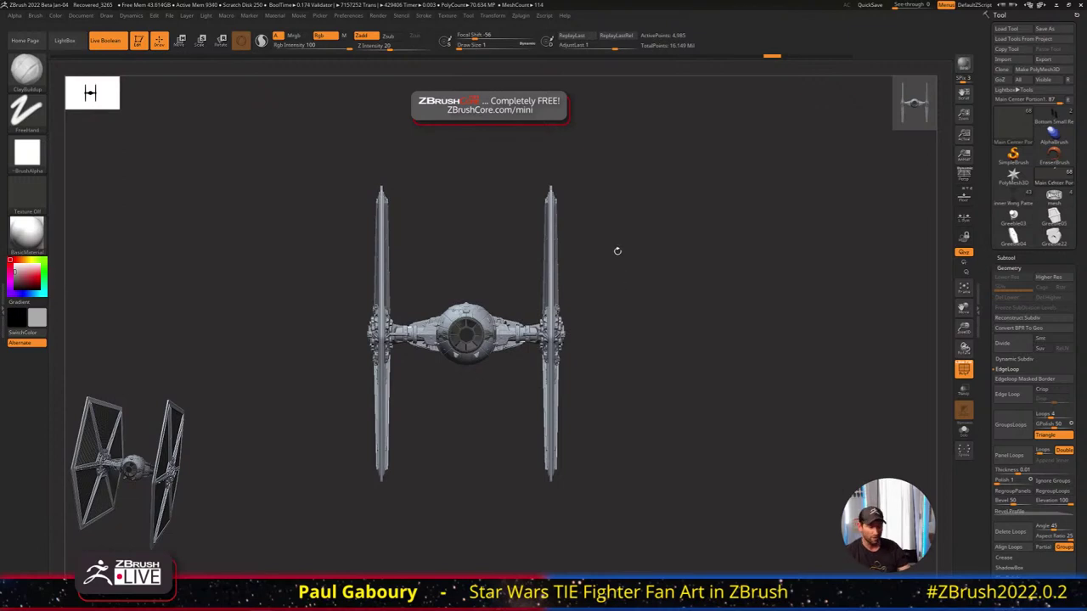
drag(621, 267, 712, 279)
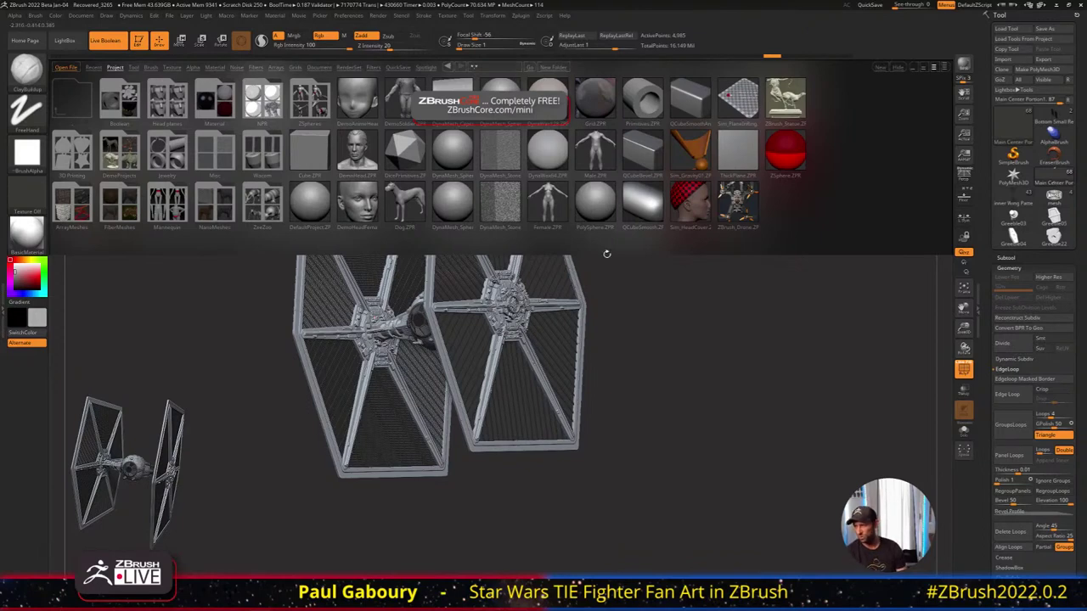
mouse_move(1011, 205)
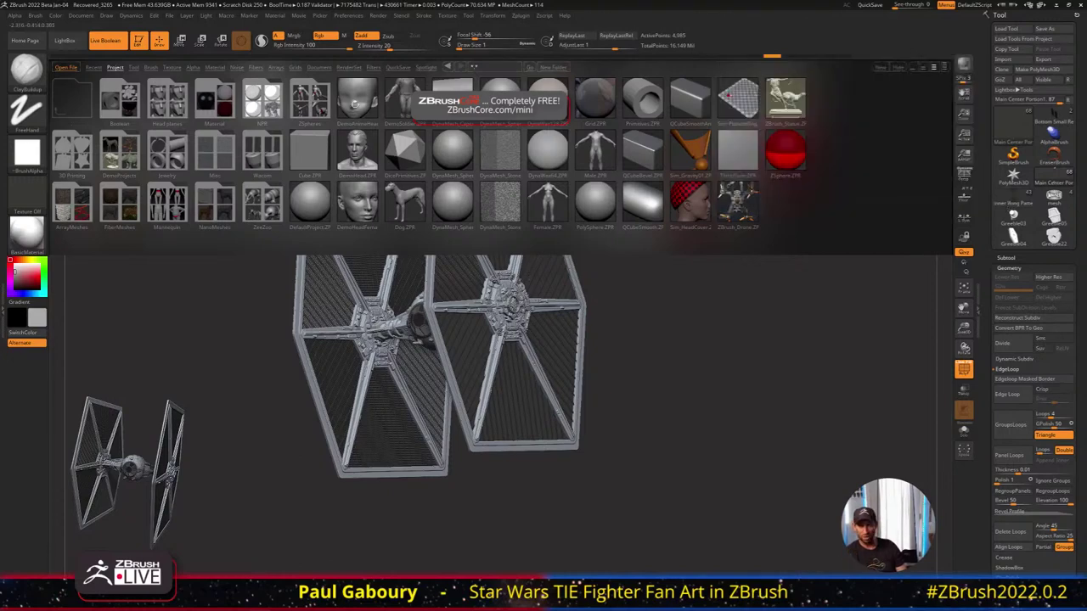
click(207, 16)
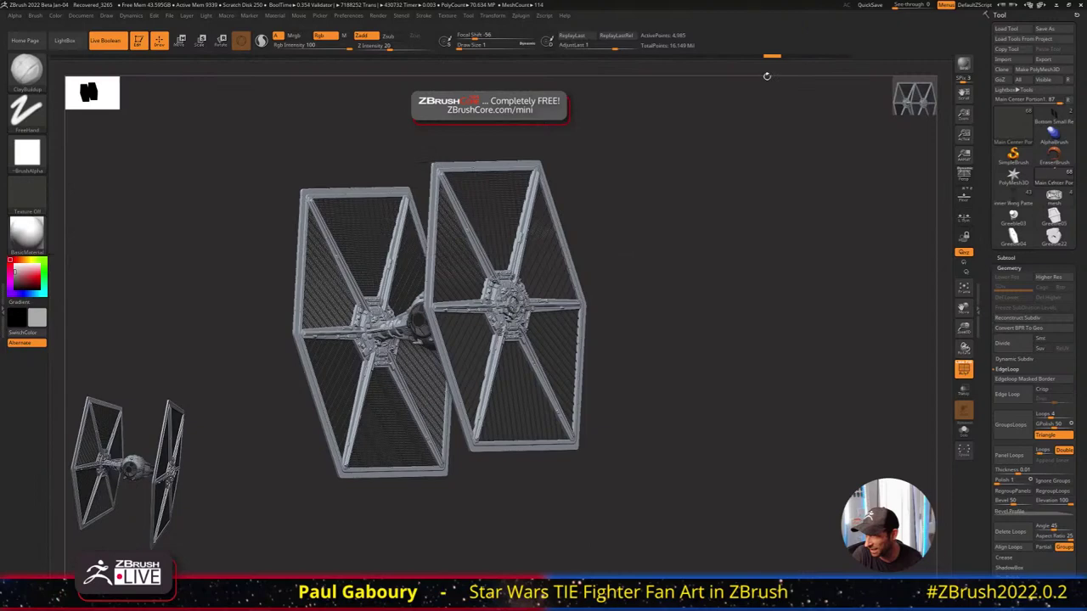
key(shift)
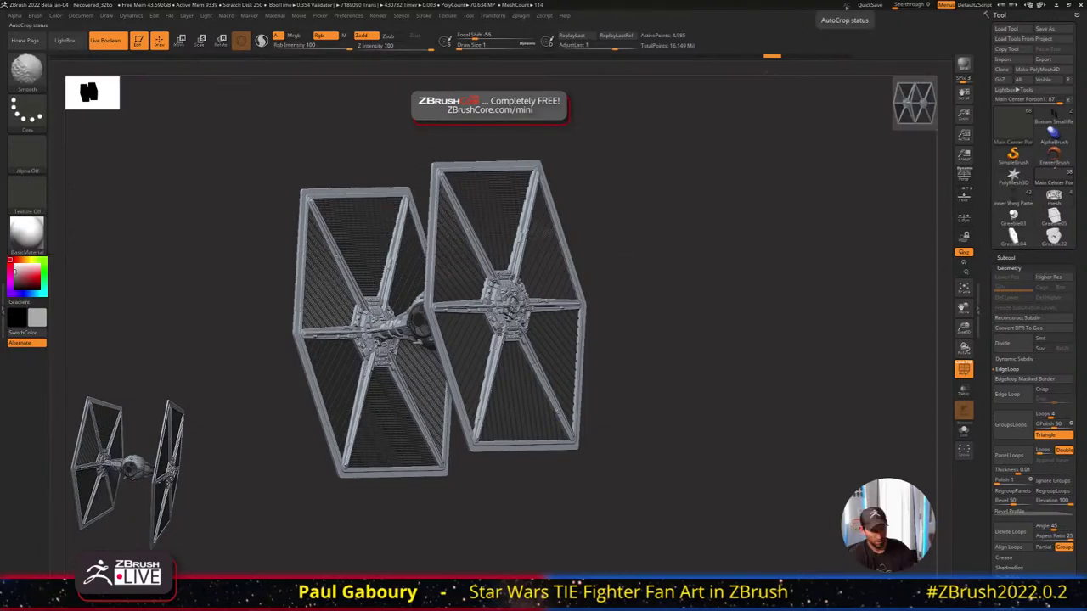
key(shift+F4)
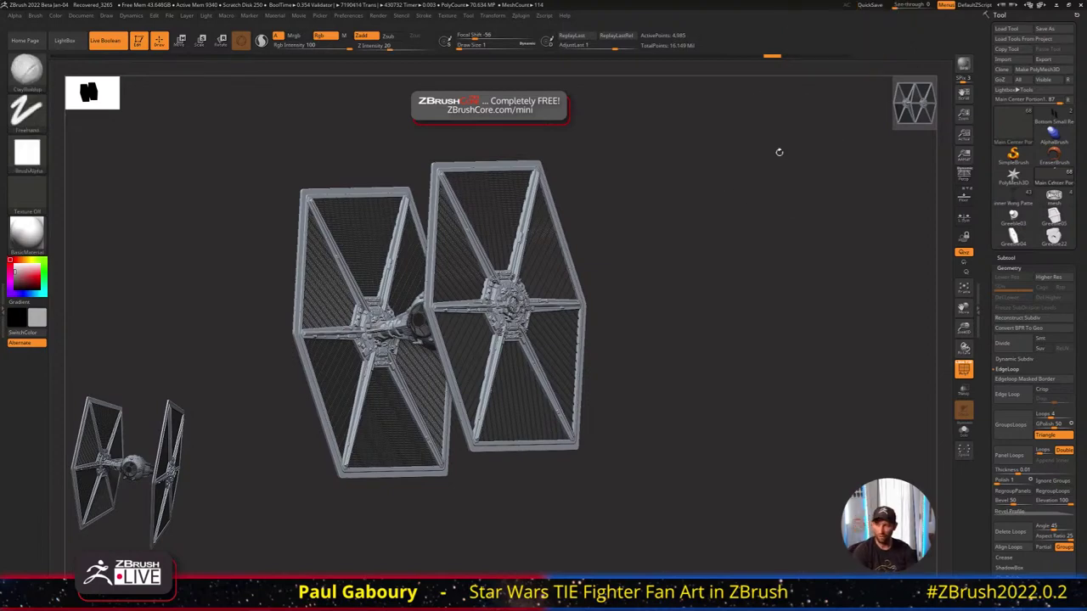
Isolate the active Main Center Portion subtool of the TIE Fighter's wing with Solo and bring it into view
drag(705, 244, 705, 284)
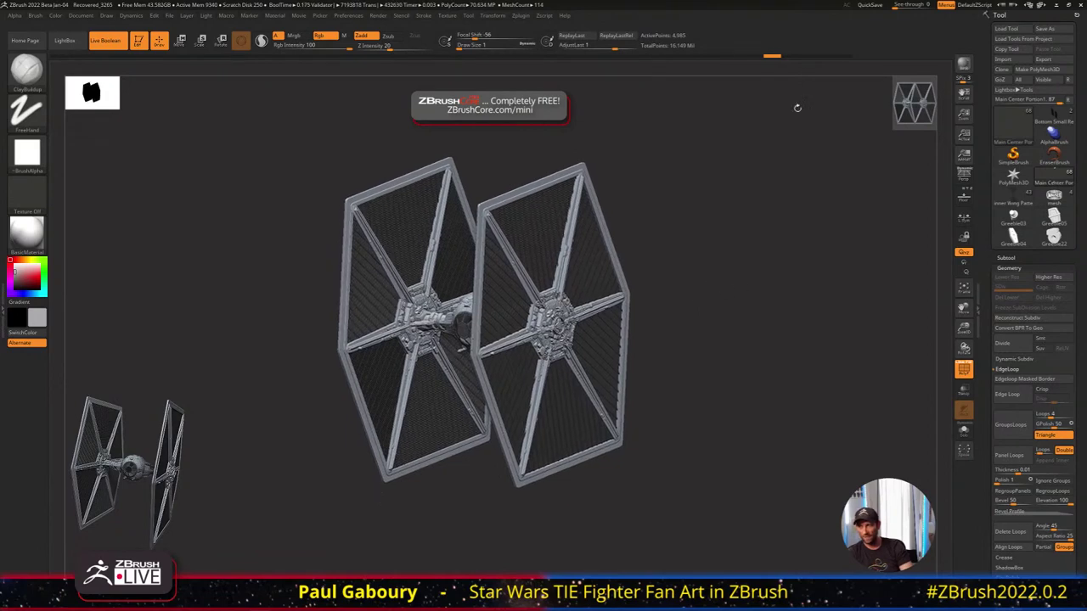
drag(651, 240, 329, 248)
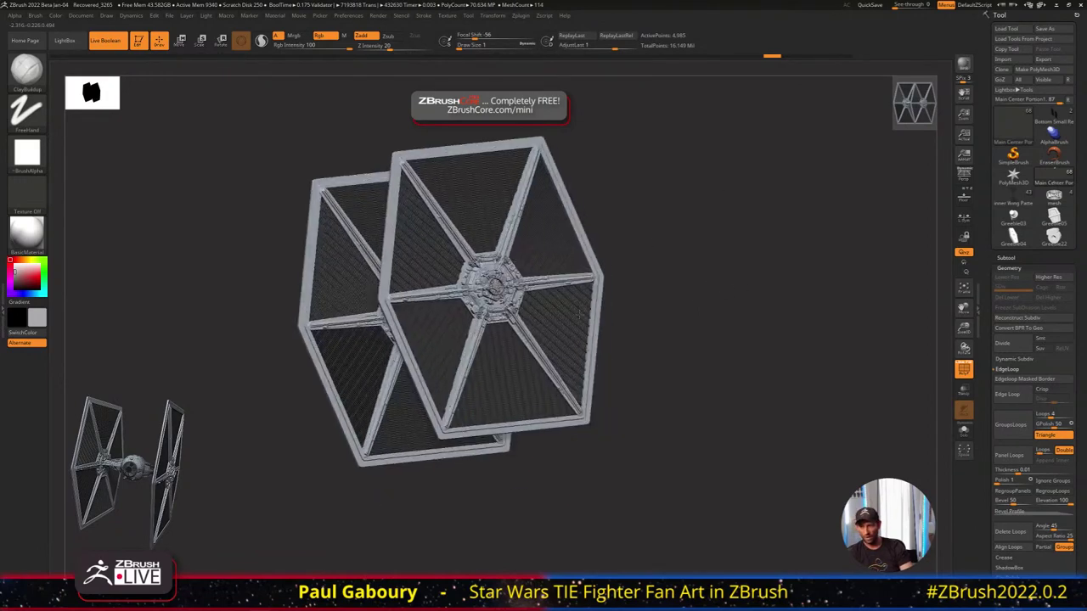
ctrl+right_drag(329, 248, 329, 293)
scroll(564, 324, up, 4)
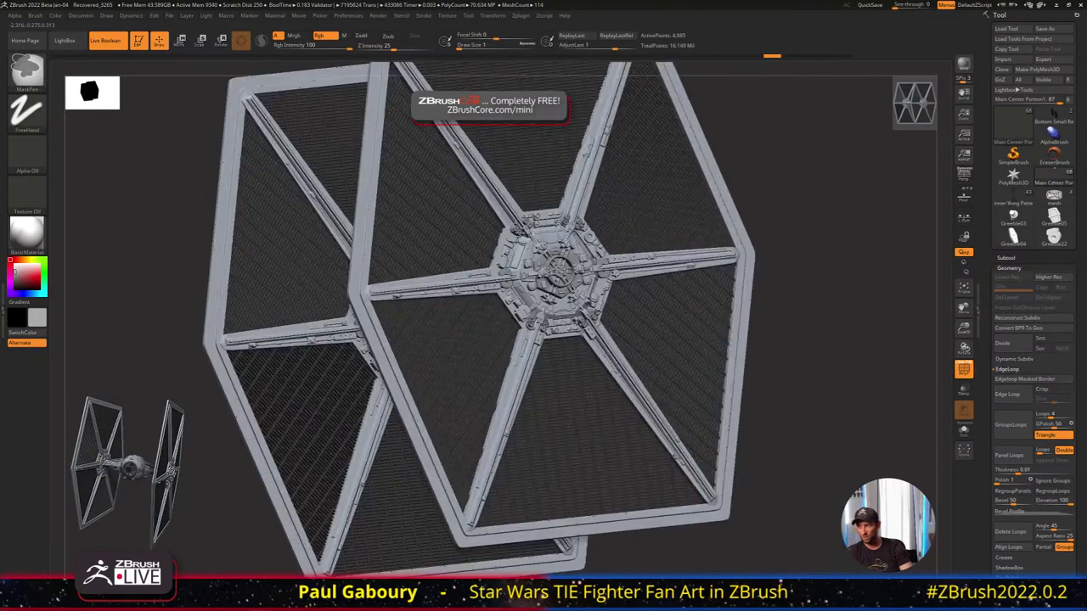
mouse_move(613, 374)
ctrl+right_down()
mouse_move(613, 391)
mouse_move(614, 335)
mouse_move(615, 358)
mouse_move(684, 368)
mouse_move(644, 353)
ctrl+right_up()
click(963, 432)
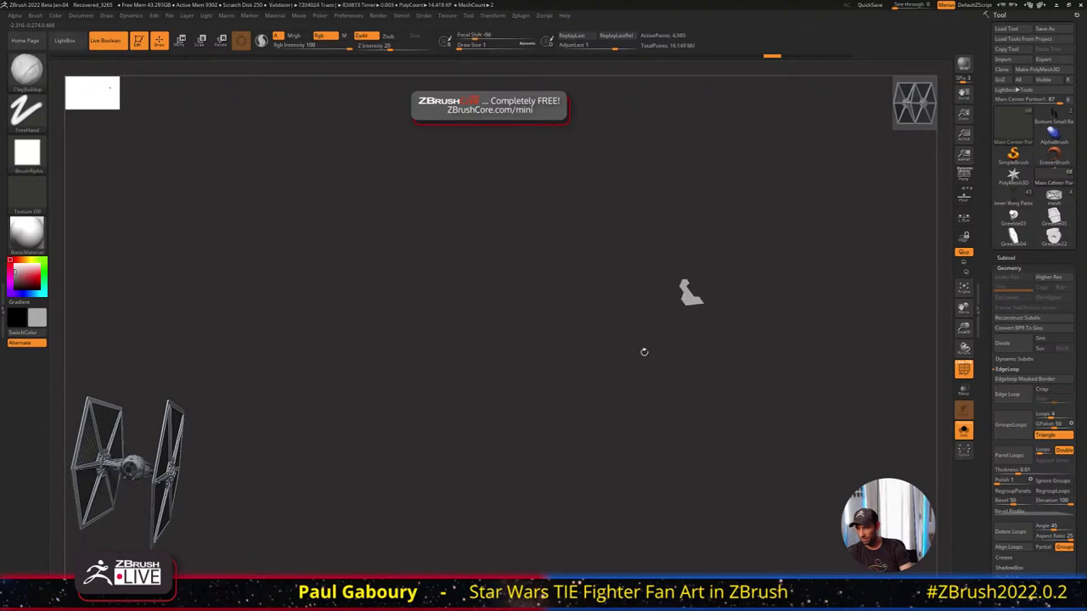
mouse_move(701, 295)
alt+right_down()
mouse_move(603, 338)
mouse_move(617, 359)
alt+right_up()
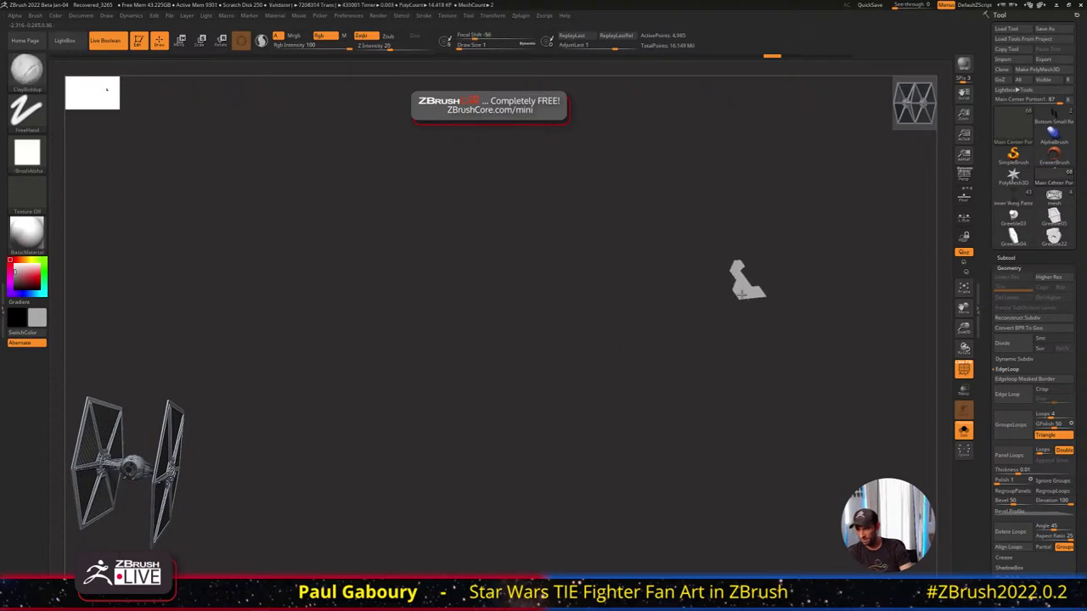
mouse_move(736, 290)
alt+right_down()
mouse_move(573, 330)
mouse_move(601, 326)
alt+right_up()
key(ctrl)
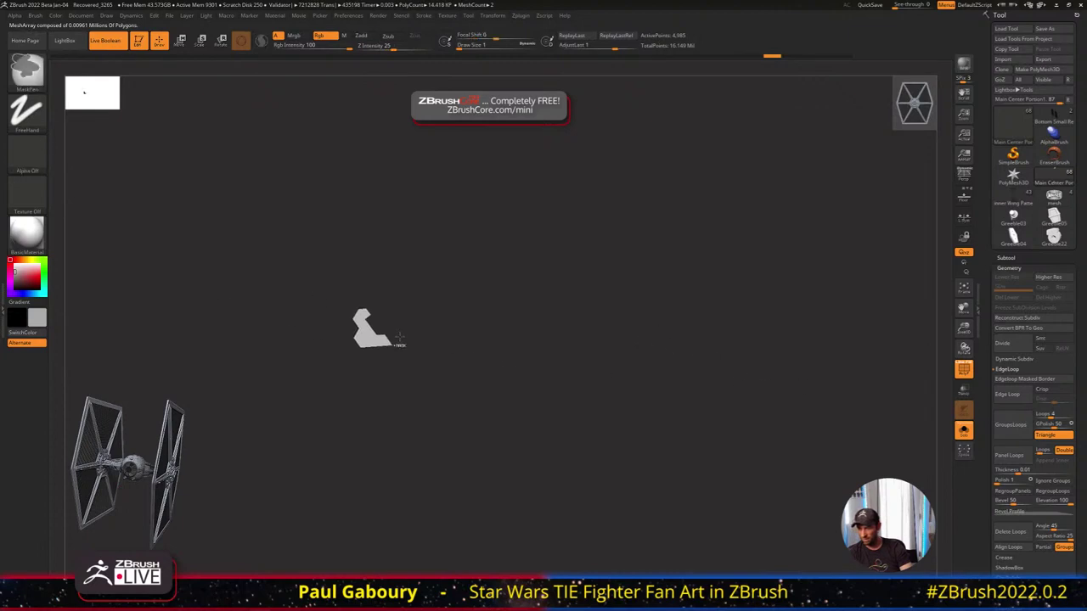
ctrl+right_drag(382, 344, 419, 342)
alt+right_drag(422, 281, 435, 350)
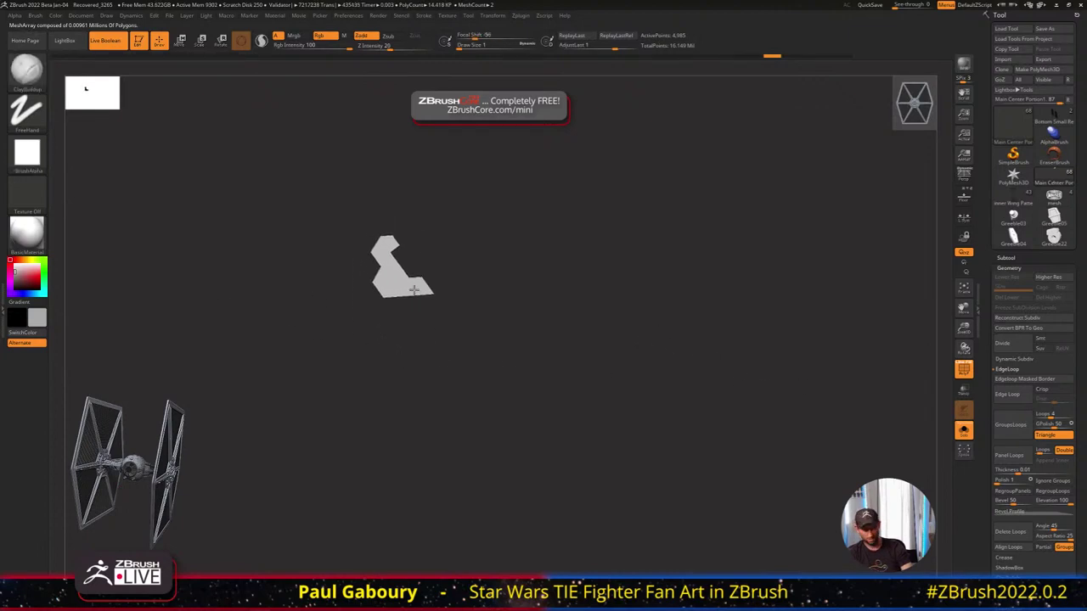
Switch PolyFrame off and back on for the isolated piece and inspect its mesh up close
key(shift)
key(shift+f)
ctrl+right_drag(505, 337, 474, 370)
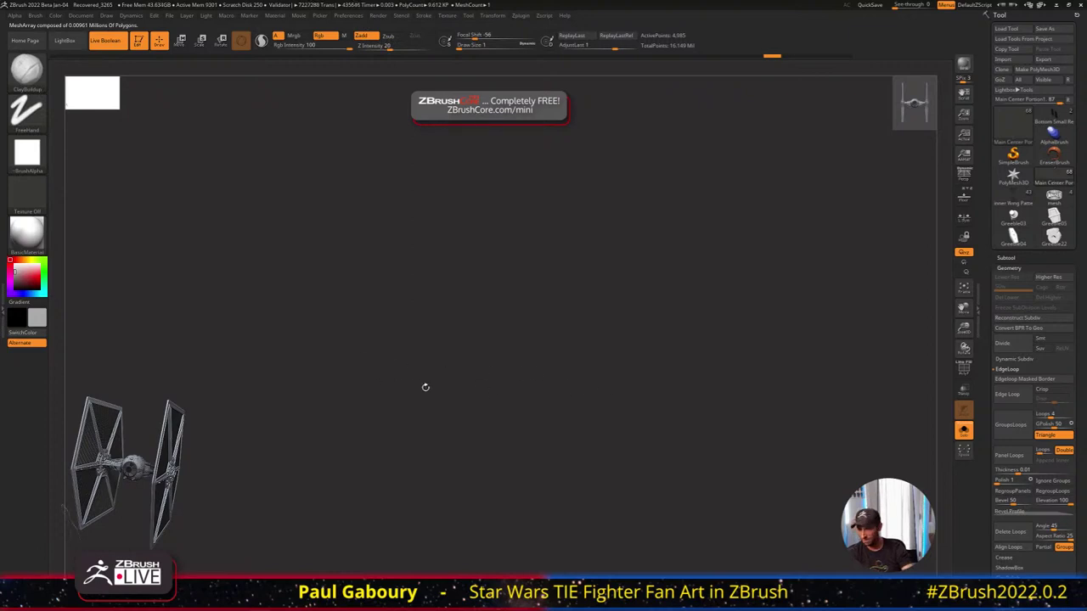
shift+right_drag(385, 375, 413, 362)
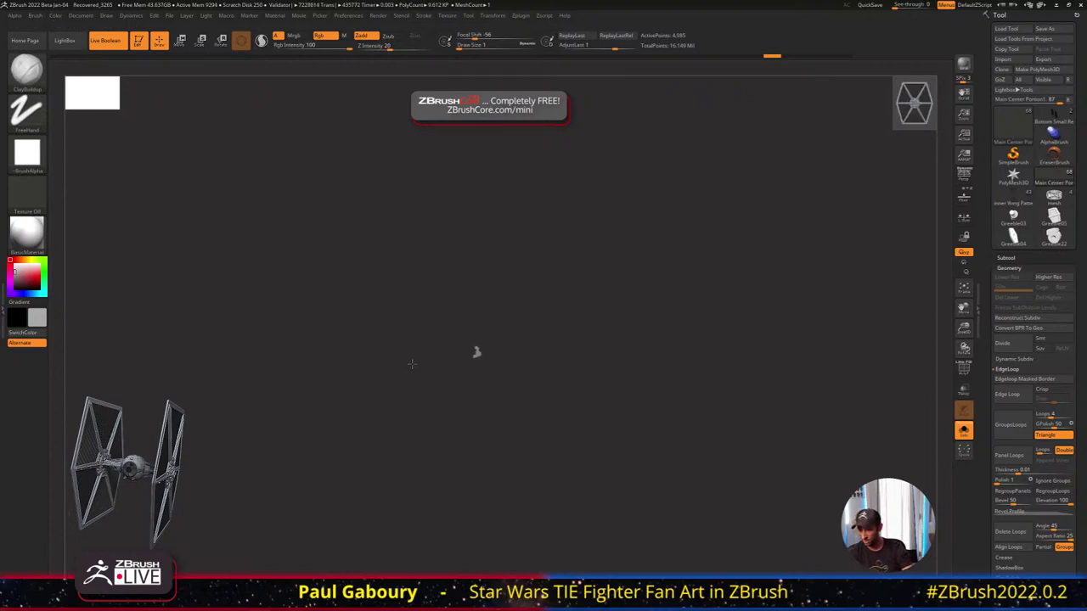
key(shift+f)
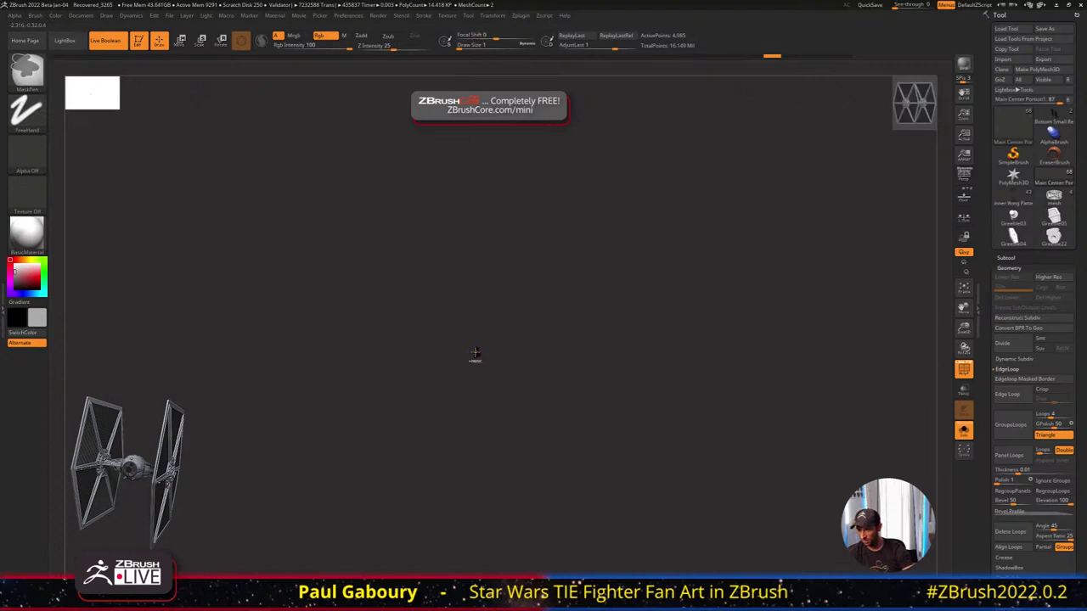
mouse_move(516, 381)
ctrl+right_down()
mouse_move(534, 389)
mouse_move(509, 374)
ctrl+right_up()
mouse_move(509, 373)
ctrl+right_down()
mouse_move(495, 354)
mouse_move(511, 371)
mouse_move(539, 357)
mouse_move(518, 343)
mouse_move(542, 347)
ctrl+right_up()
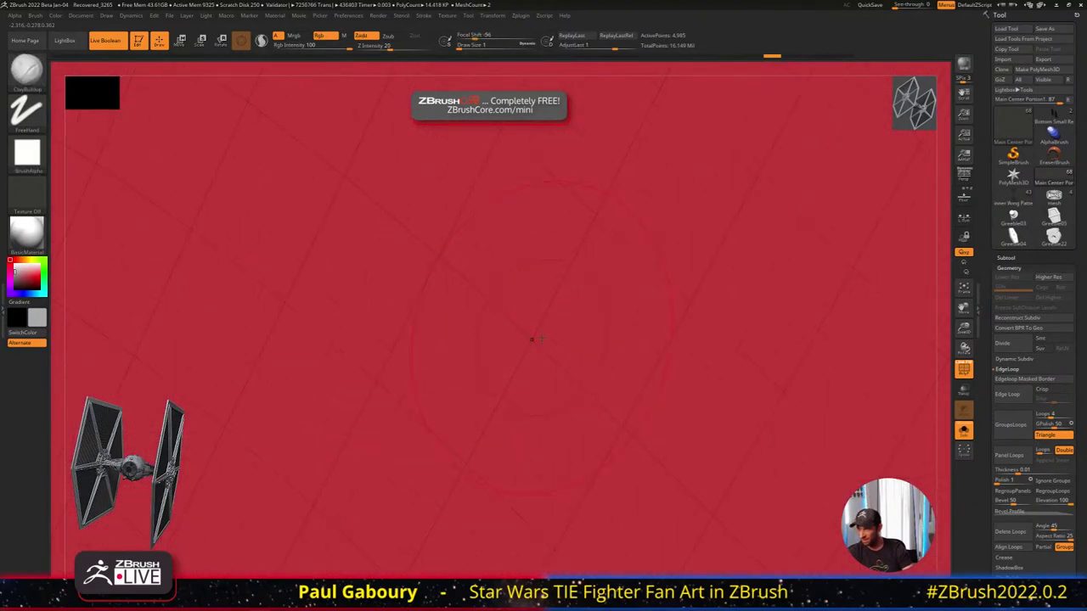
Turn on perspective and examine the isolated piece's wireframe from near and far, ending in the side view
key(p)
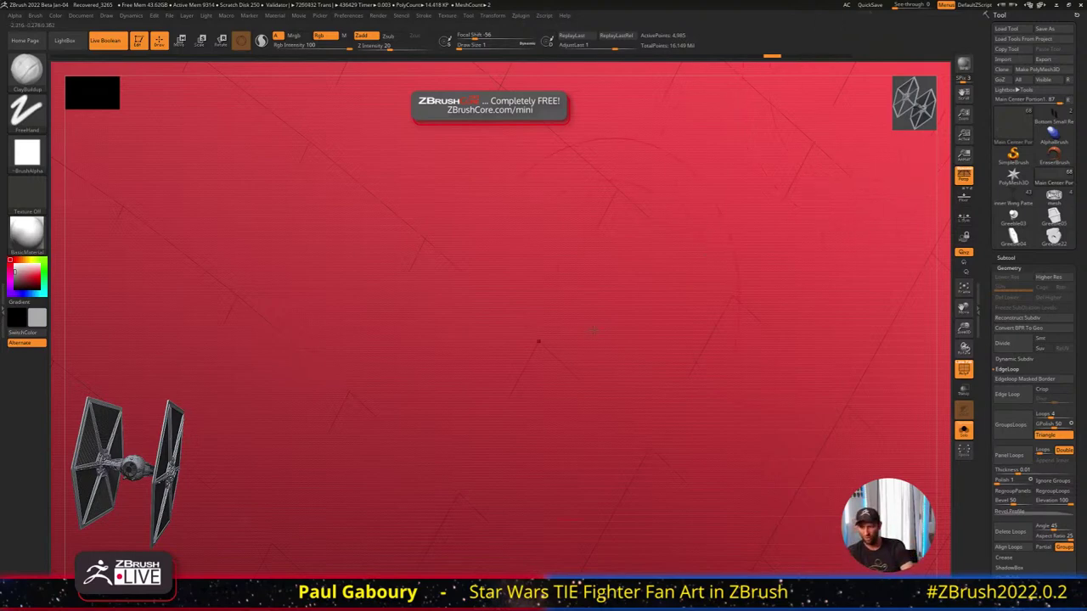
key(ctrl)
ctrl+right_drag(578, 314, 628, 354)
scroll(628, 360, down, 15)
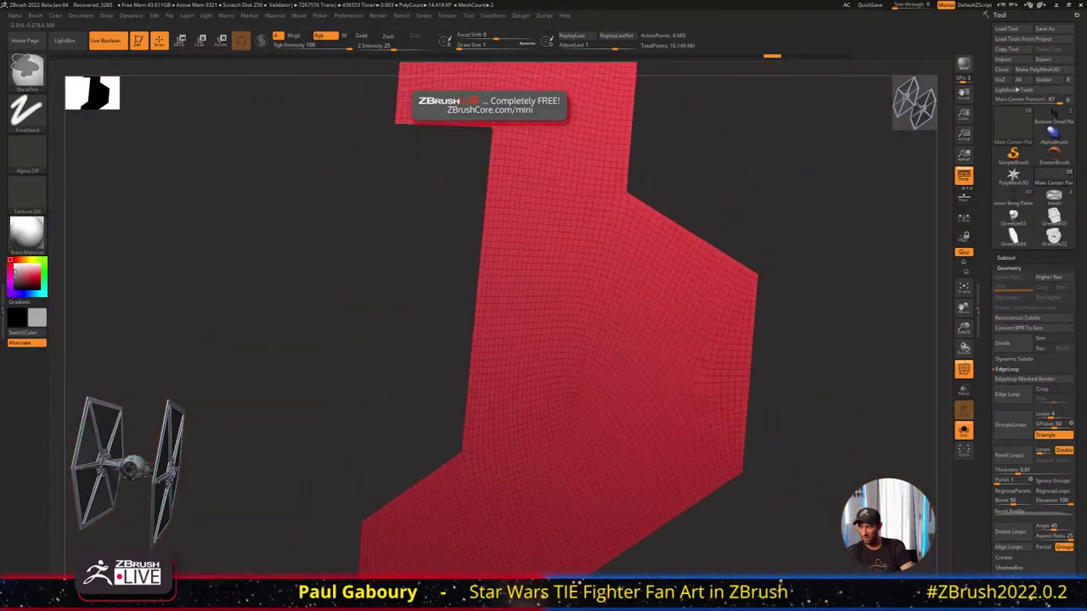
scroll(669, 377, down, 15)
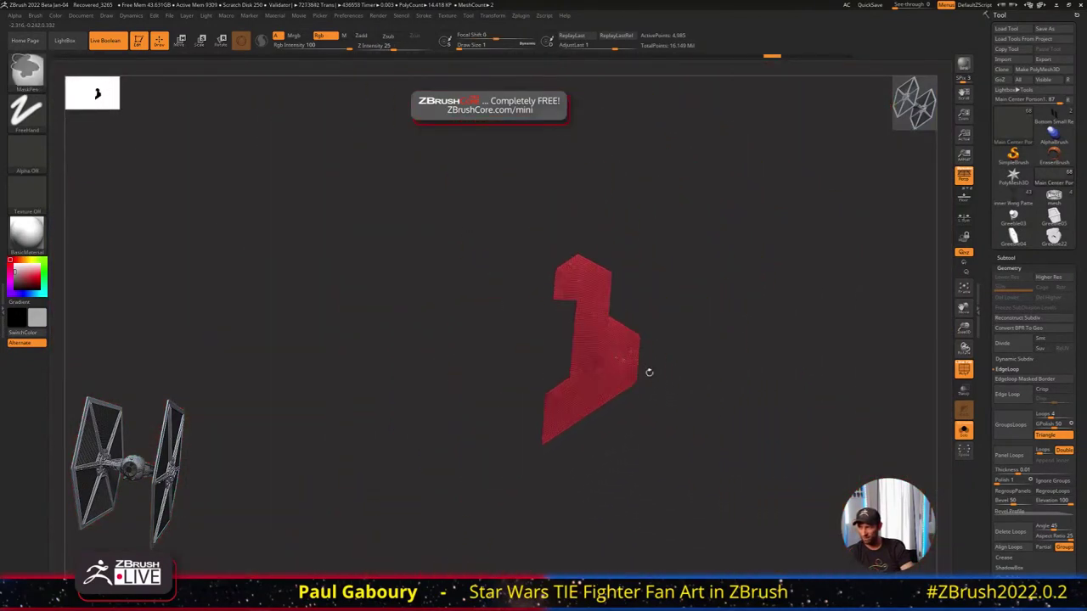
mouse_move(584, 346)
ctrl+right_down()
mouse_move(618, 371)
mouse_move(602, 357)
ctrl+right_up()
scroll(481, 296, down, 10)
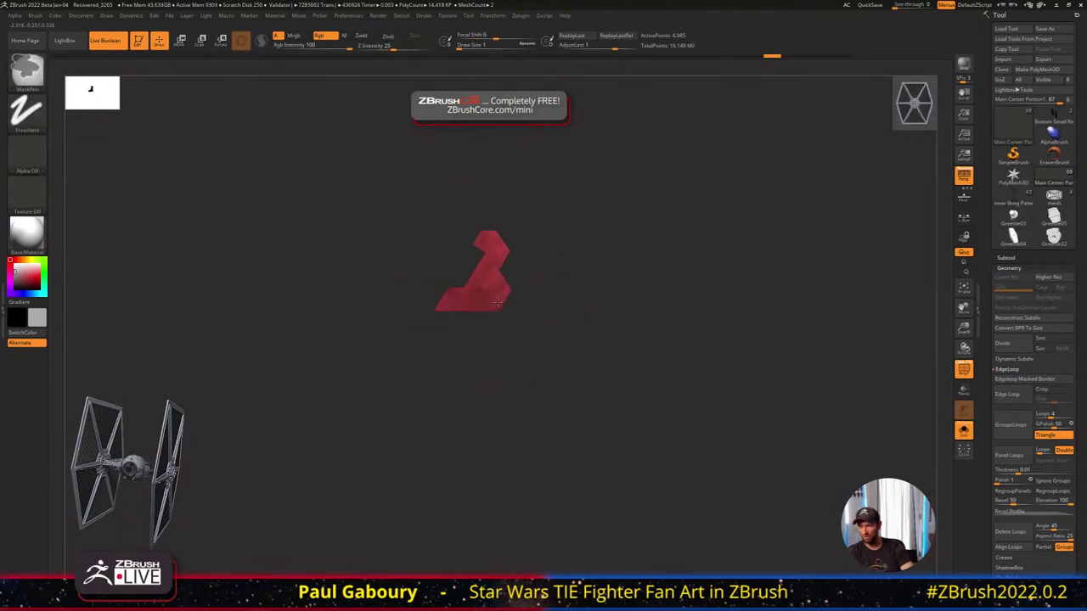
scroll(538, 336, up, 10)
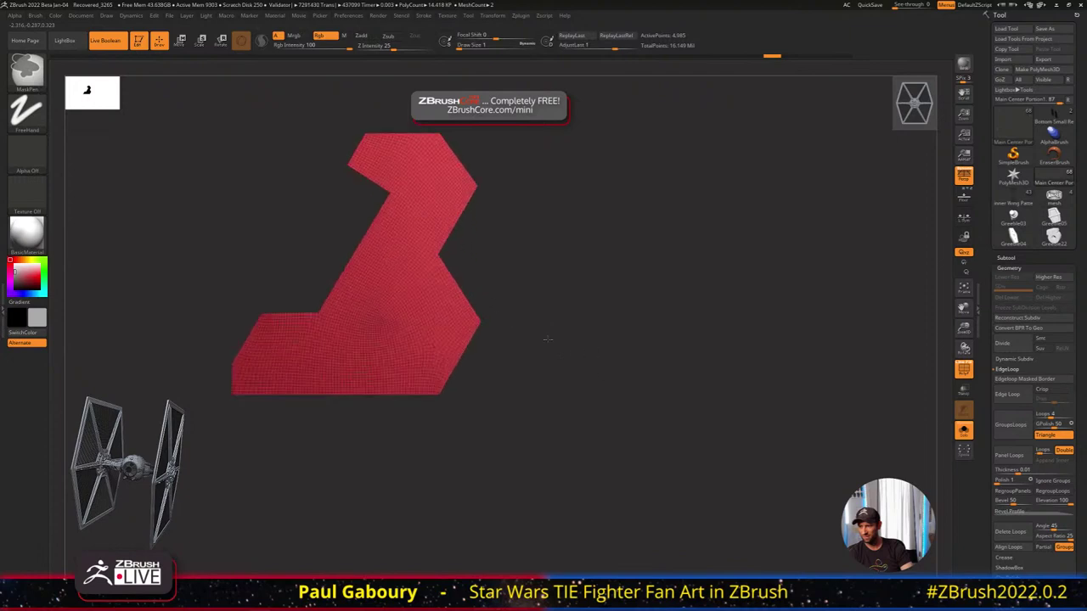
scroll(571, 340, down, 3)
scroll(571, 340, down, 4)
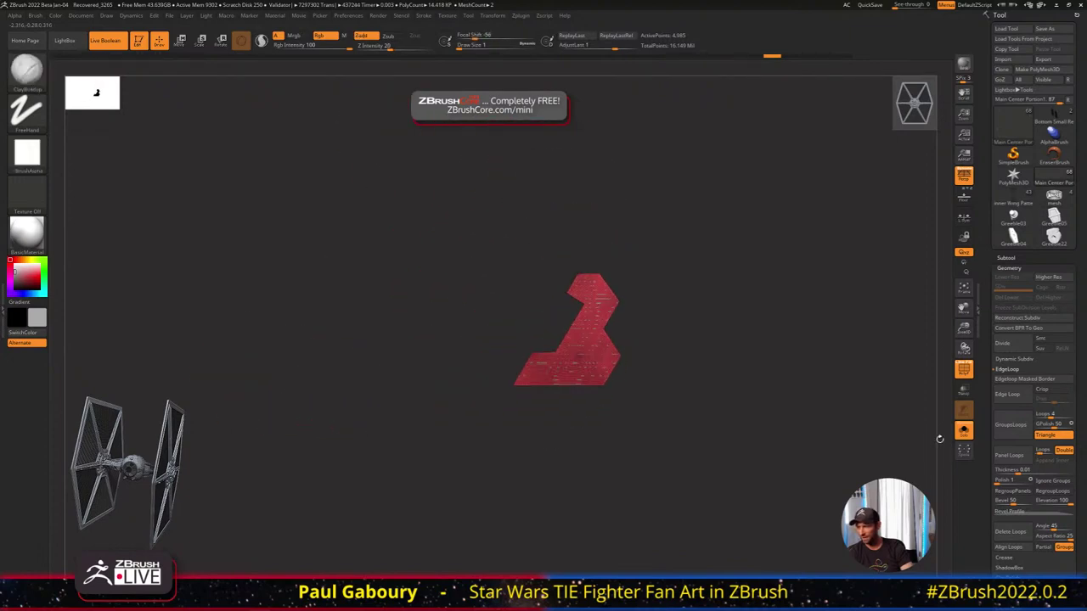
Turn off Array Mesh on the isolated center piece and examine the remaining single mesh
click(1014, 268)
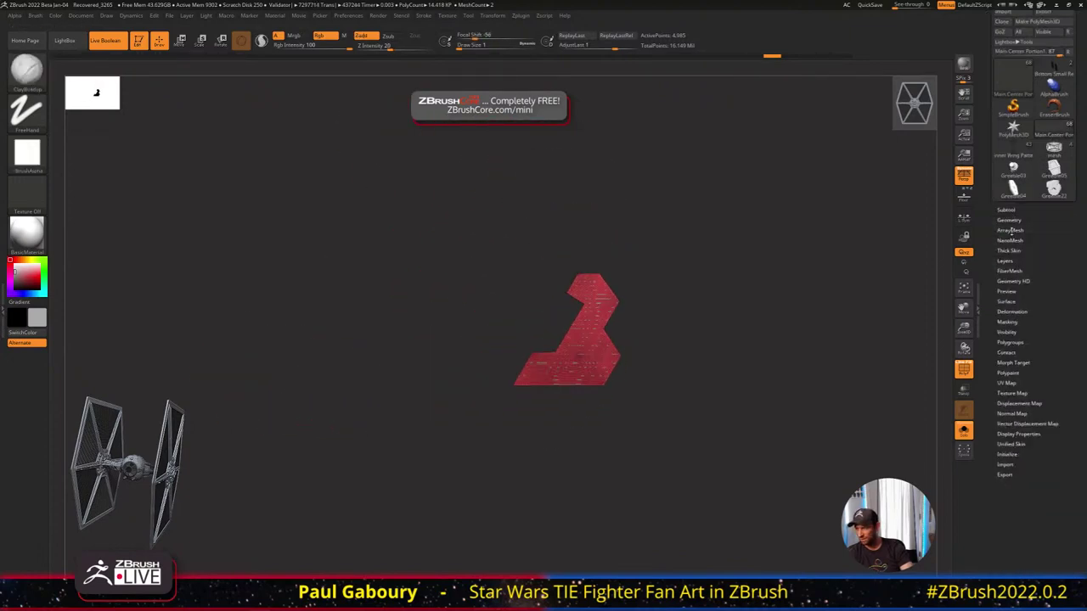
click(1011, 231)
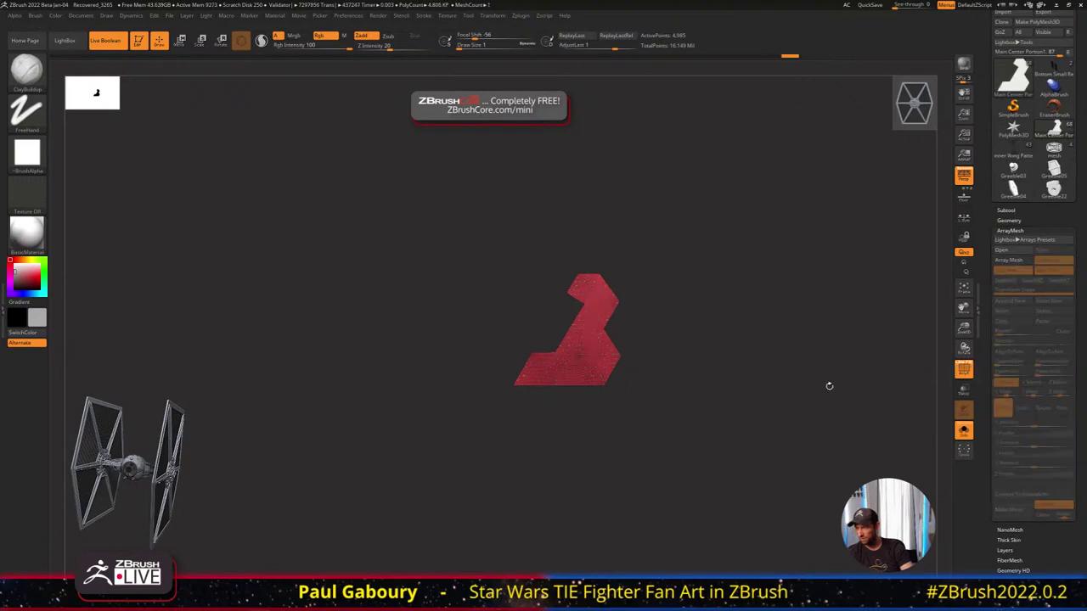
scroll(586, 362, down, 5)
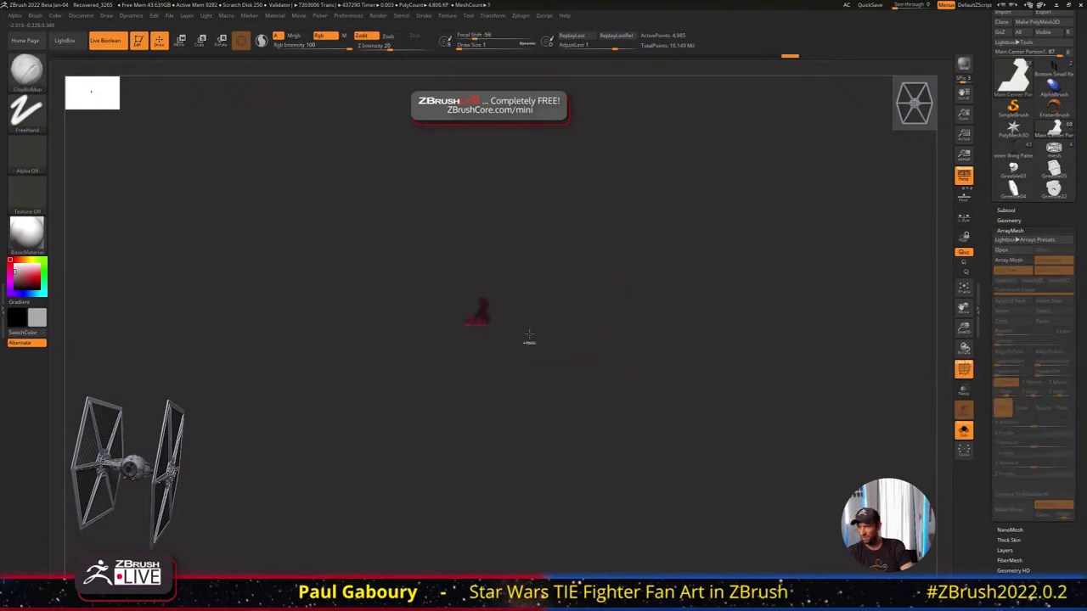
ctrl+right_drag(529, 334, 731, 403)
mouse_move(535, 295)
alt+right_down()
mouse_move(722, 399)
mouse_move(504, 323)
alt+right_up()
scroll(530, 309, up, 8)
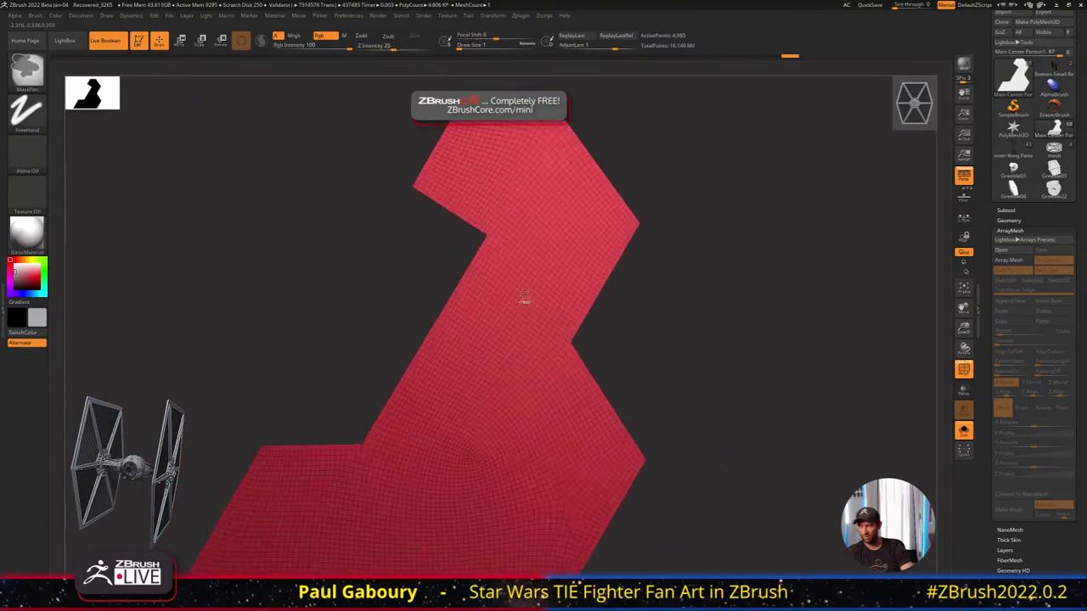
scroll(710, 374, down, 10)
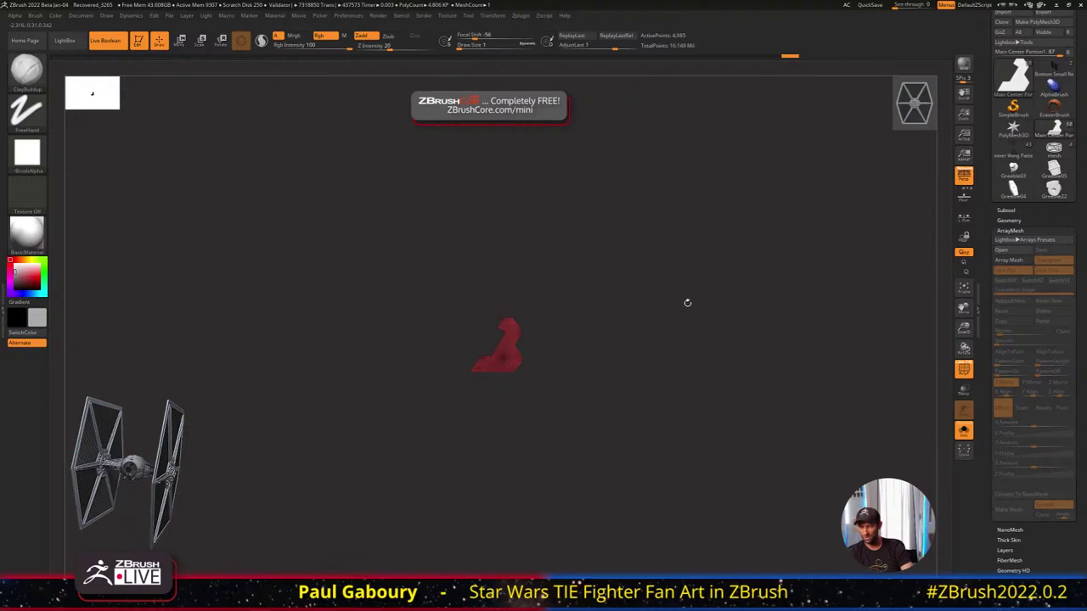
Toggle perspective off and back on to compare how the isolated piece is displayed
key(p)
key(p)
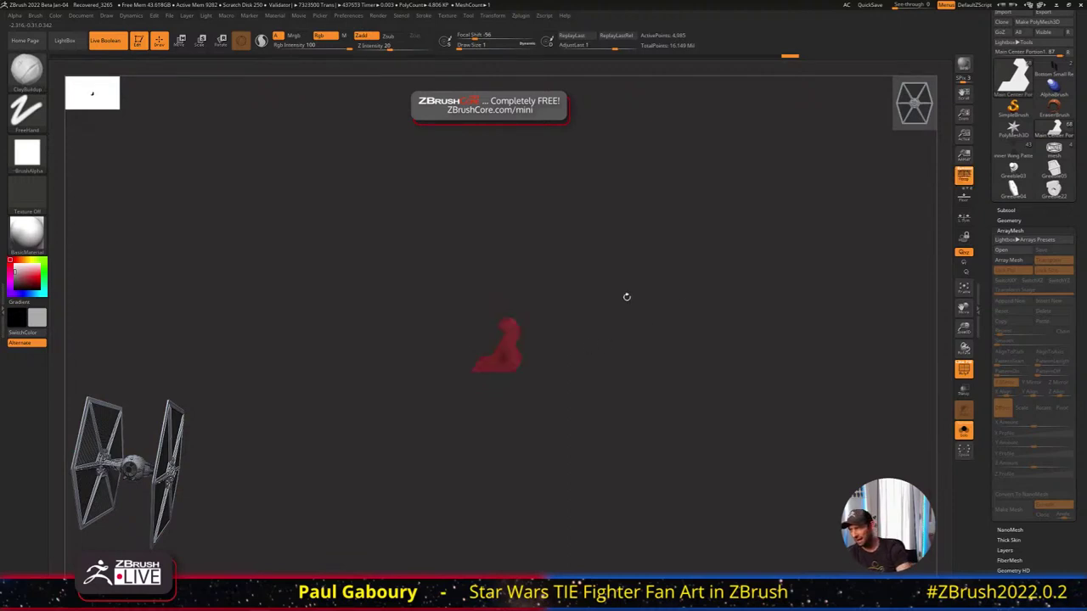
drag(382, 240, 363, 223)
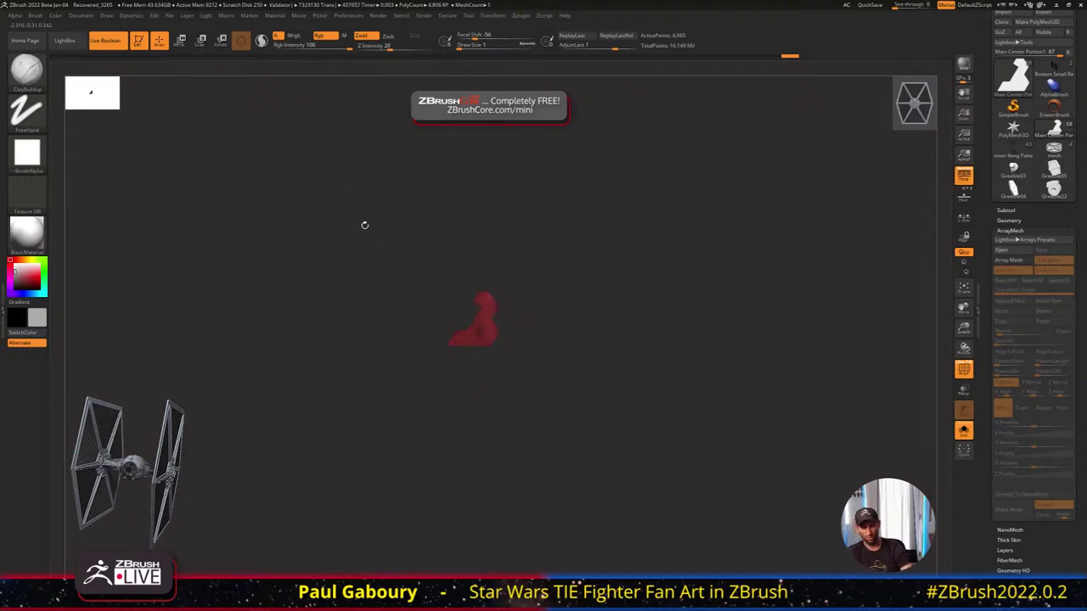
Toggle the universal perspective camera off and on to compare it with the classic camera on the isolated piece
key(comma)
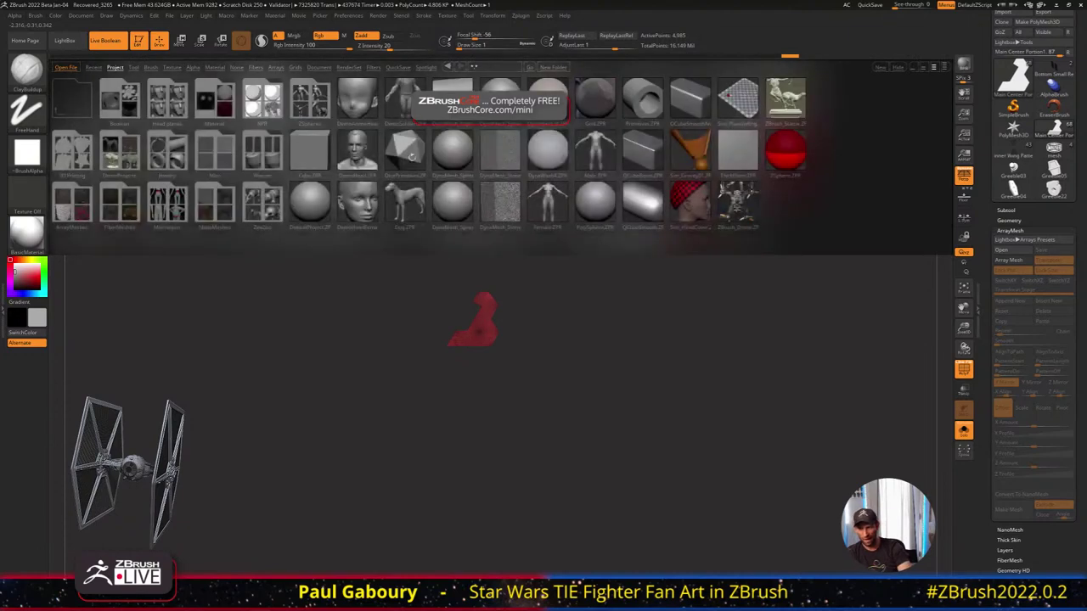
key(comma)
click(107, 15)
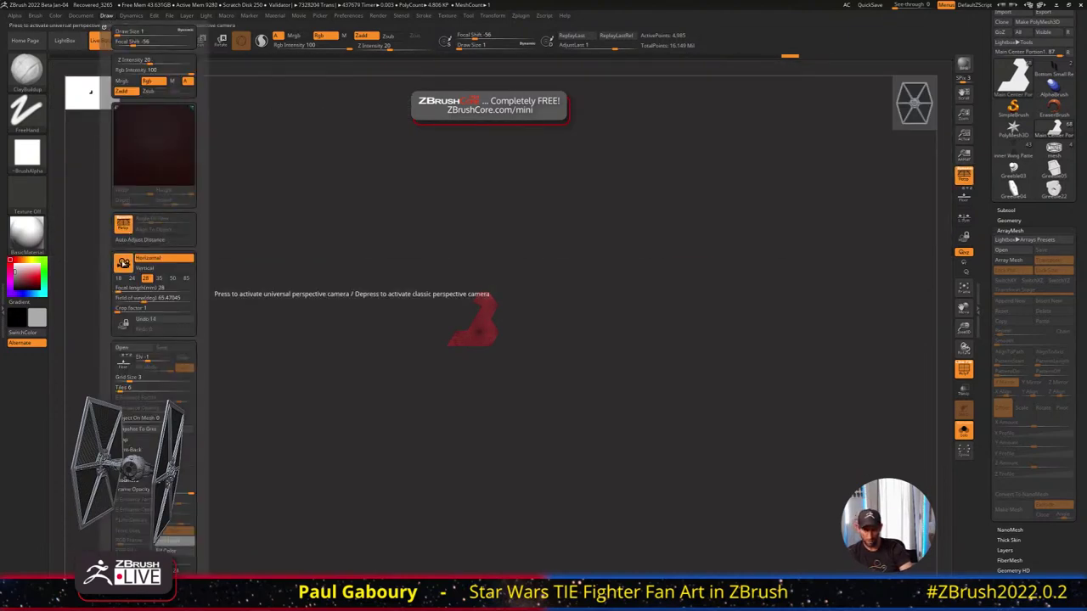
click(123, 263)
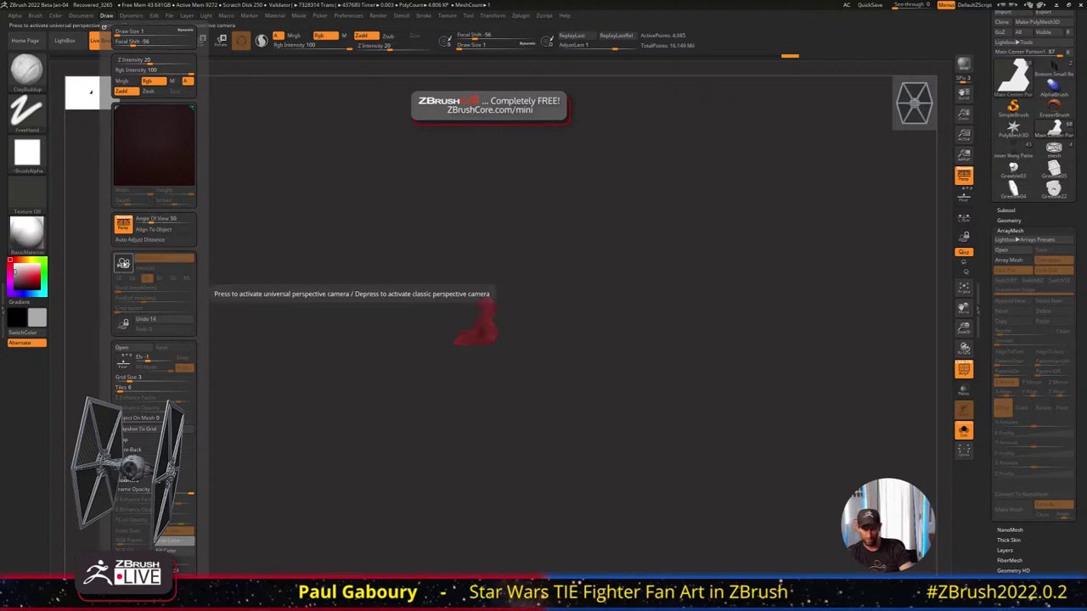
click(123, 263)
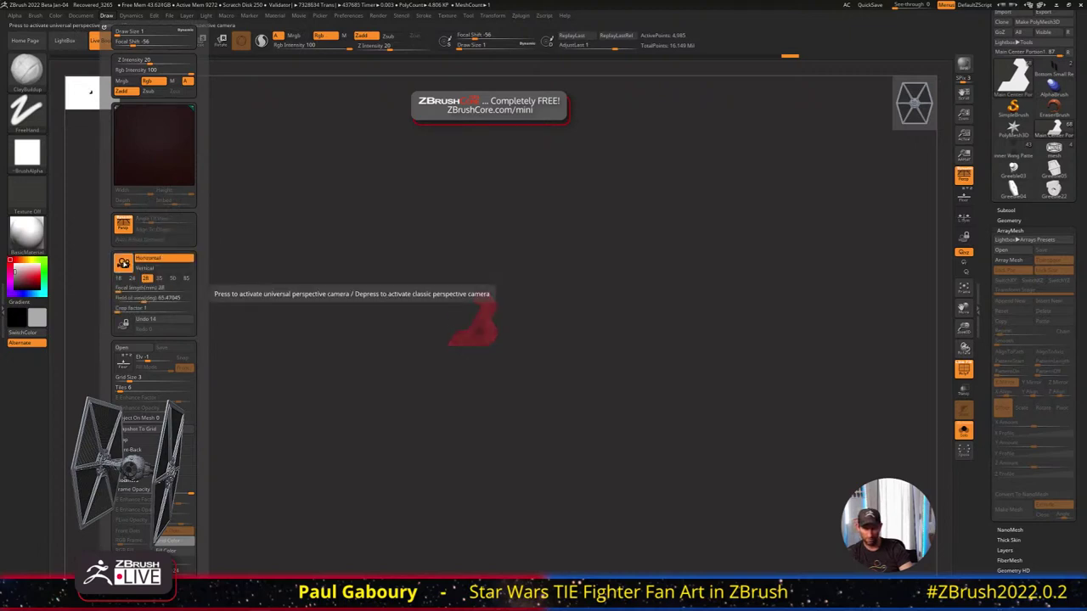
click(124, 264)
click(124, 264)
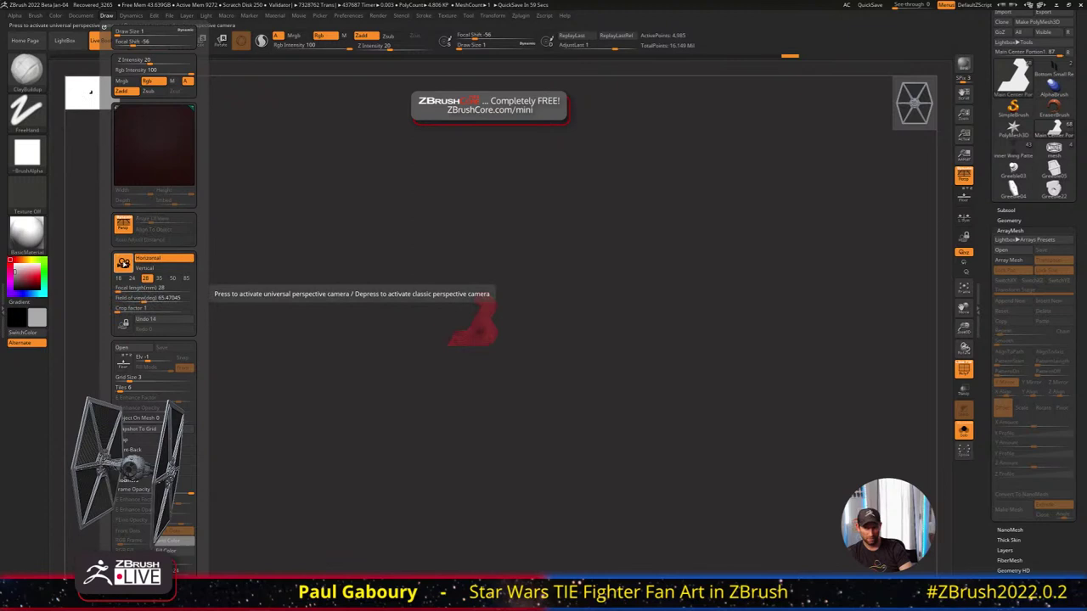
Toggle perspective distortion off and on while the universal camera is active to compare the isolated piece's appearance
click(126, 228)
click(126, 228)
click(125, 228)
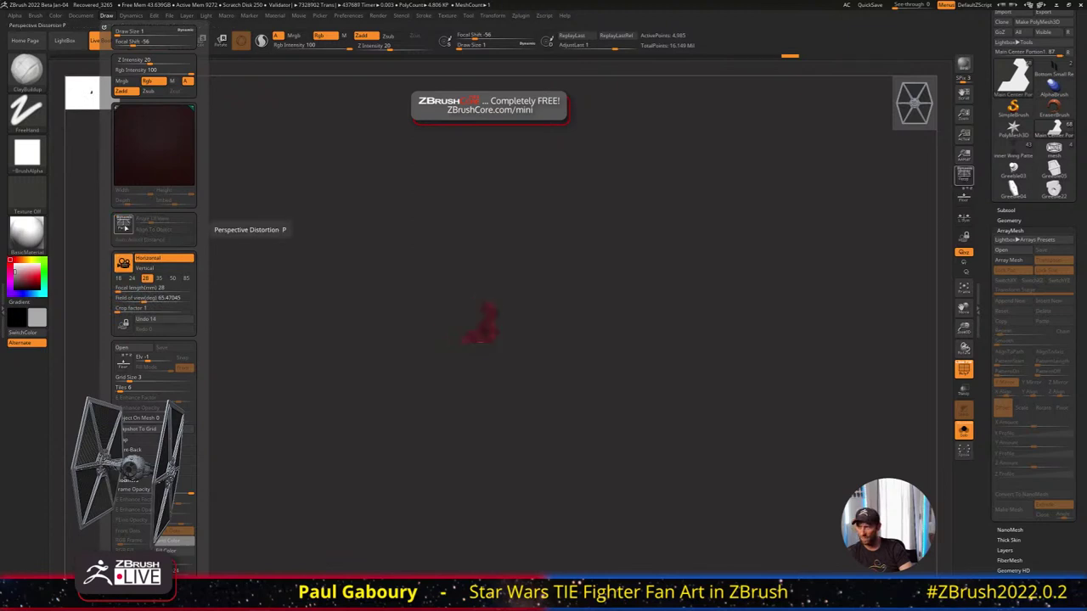
click(126, 228)
drag(85, 271, 3, 312)
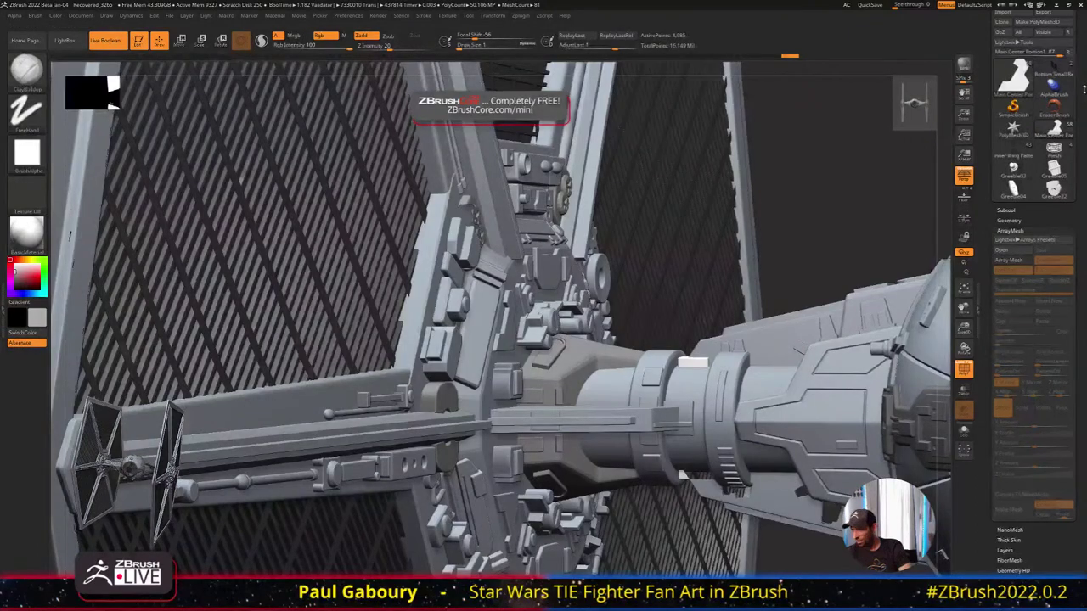
Collapse the ArrayMesh settings, and open and close the tutorial view below the canvas
scroll(1084, 88, up, 2)
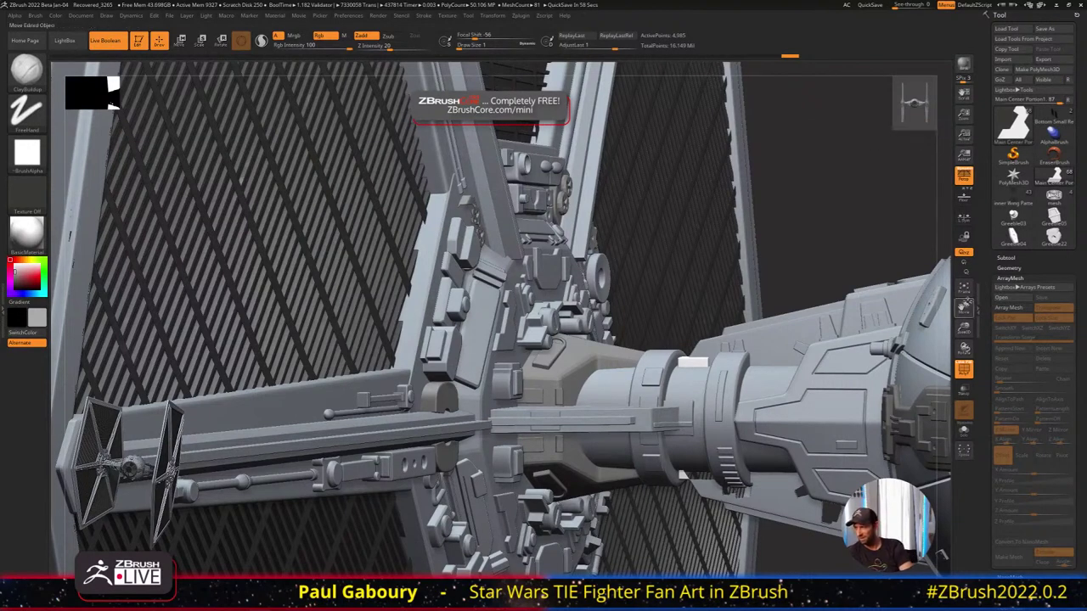
click(1011, 278)
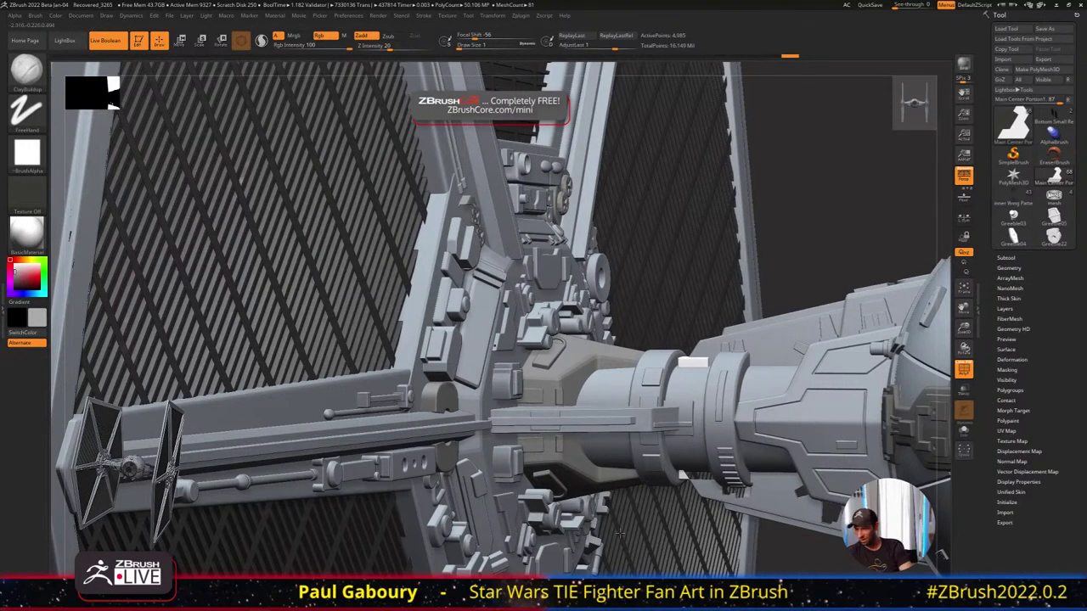
click(500, 607)
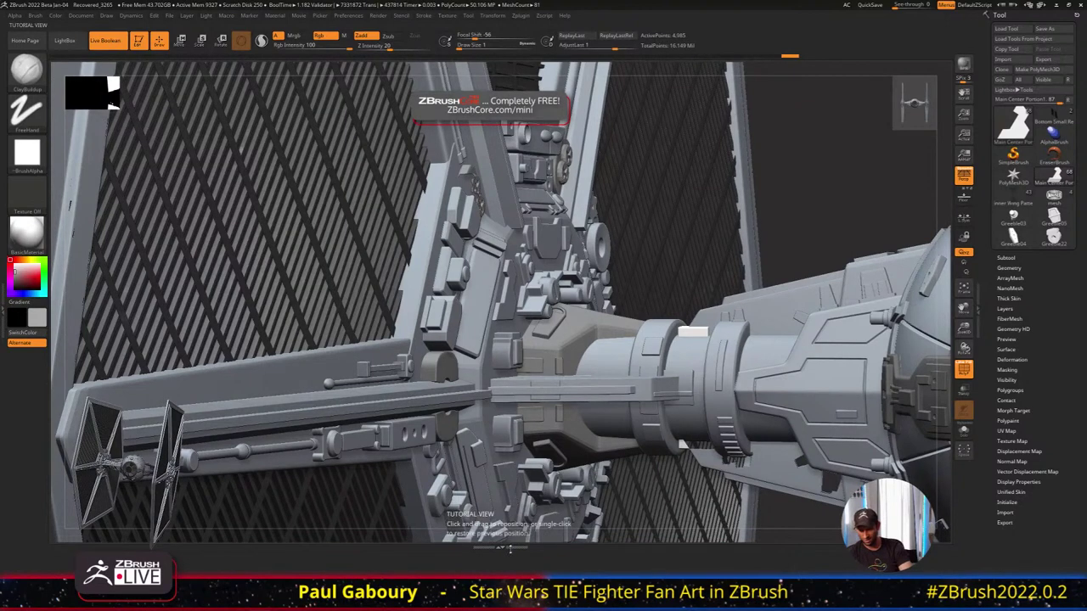
drag(510, 548, 519, 576)
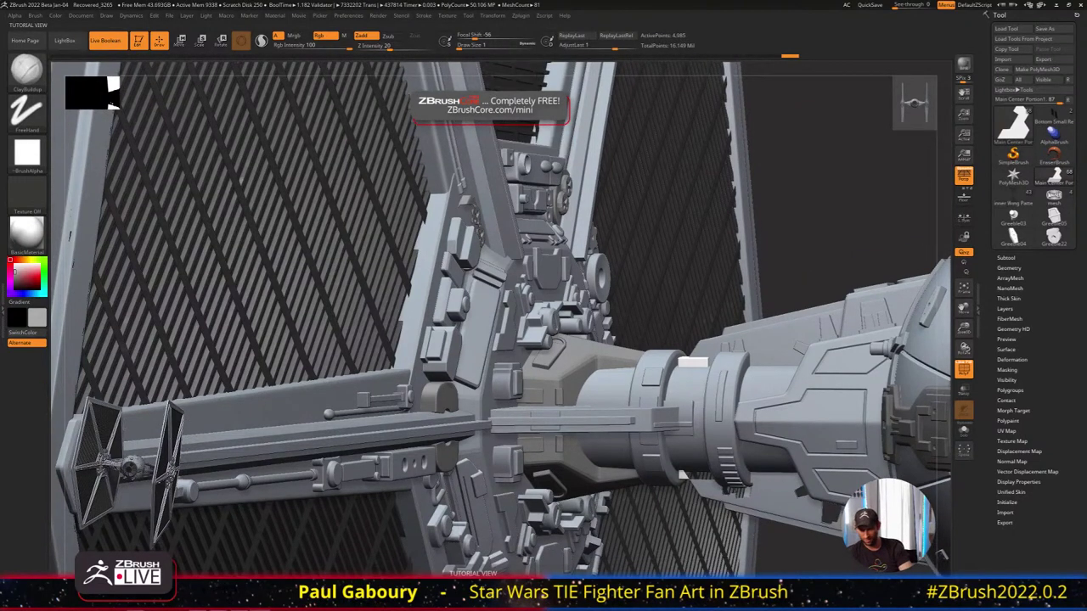
click(505, 607)
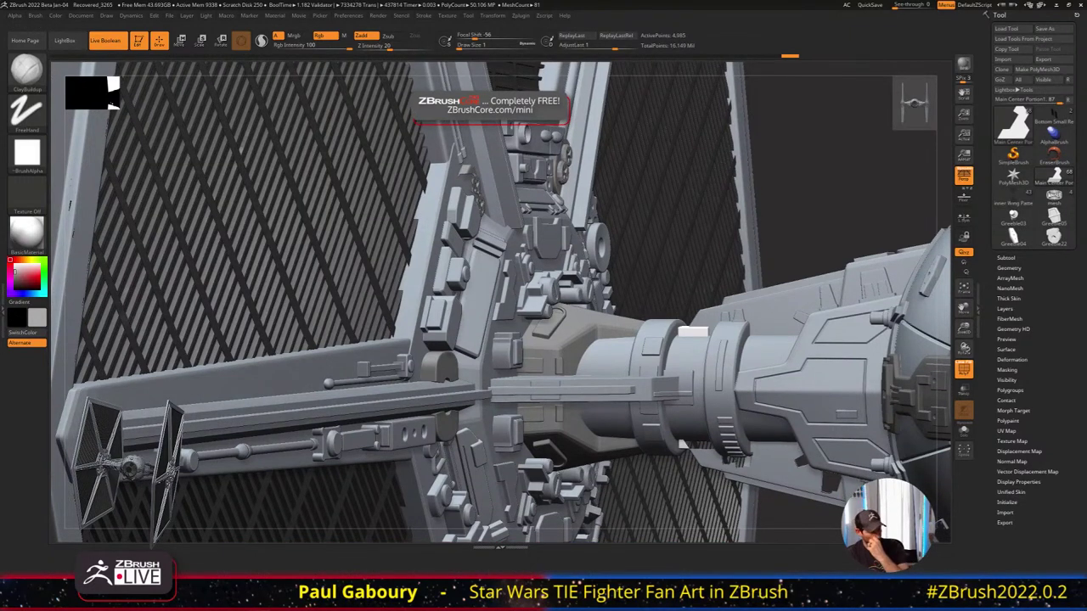
click(513, 553)
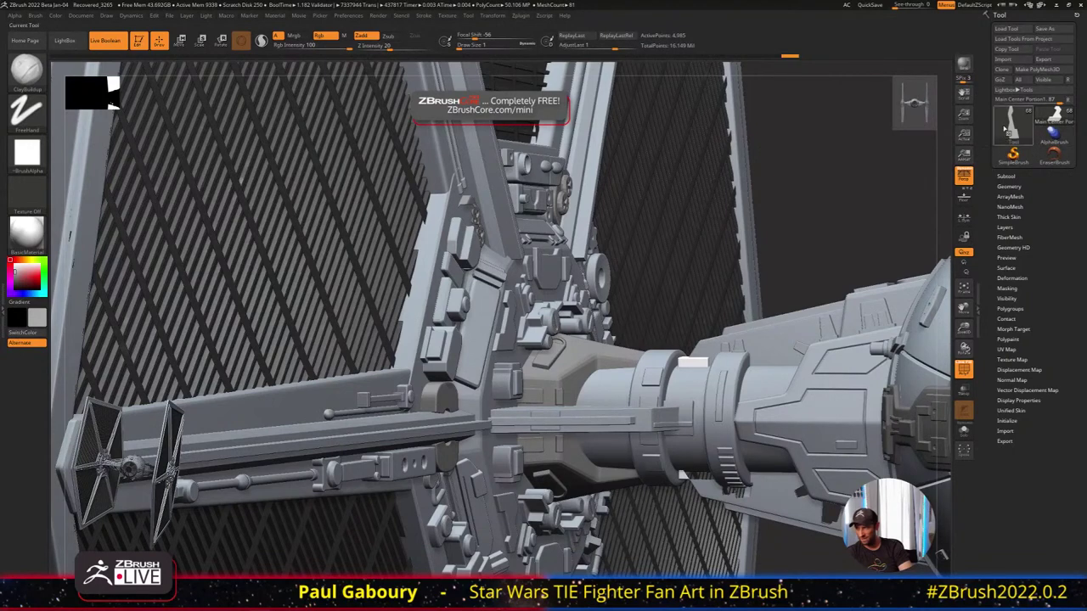
Browse the available 3D meshes and 2.5D brushes, and show and hide the tutorial view again
click(1011, 123)
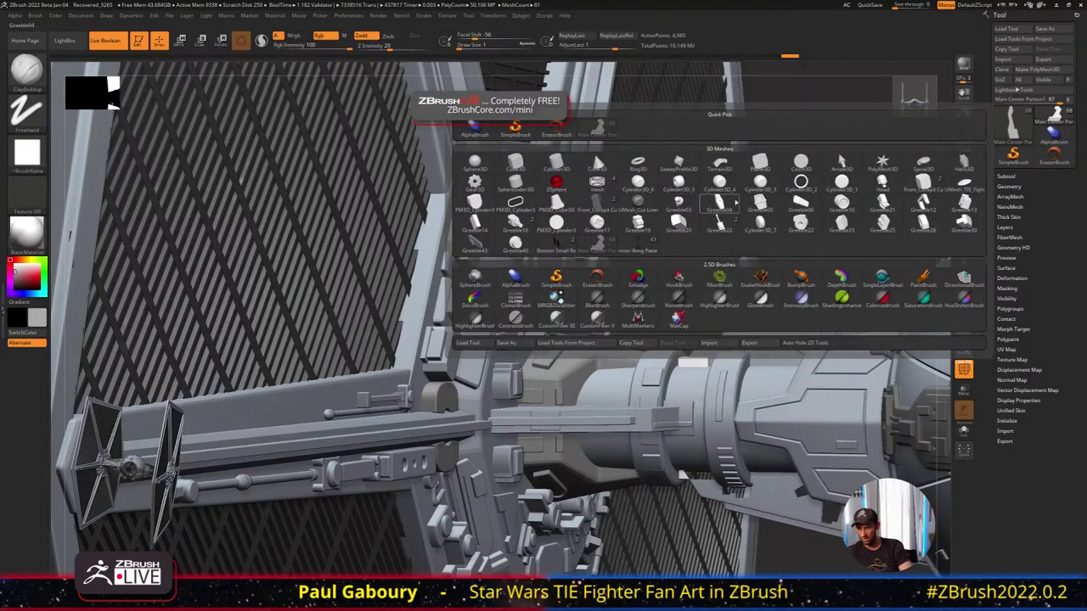
click(735, 202)
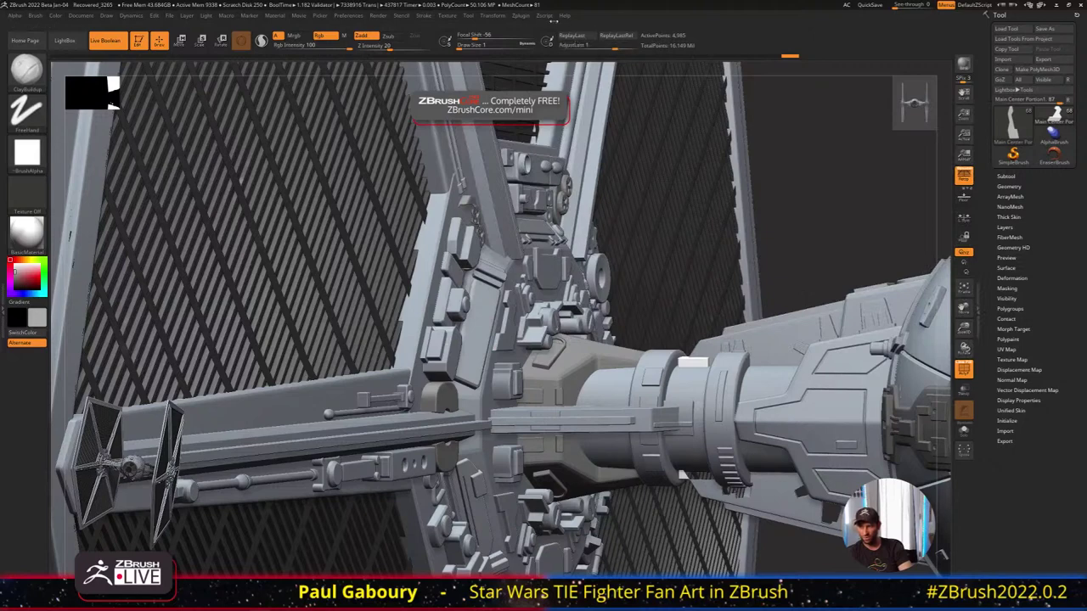
click(542, 16)
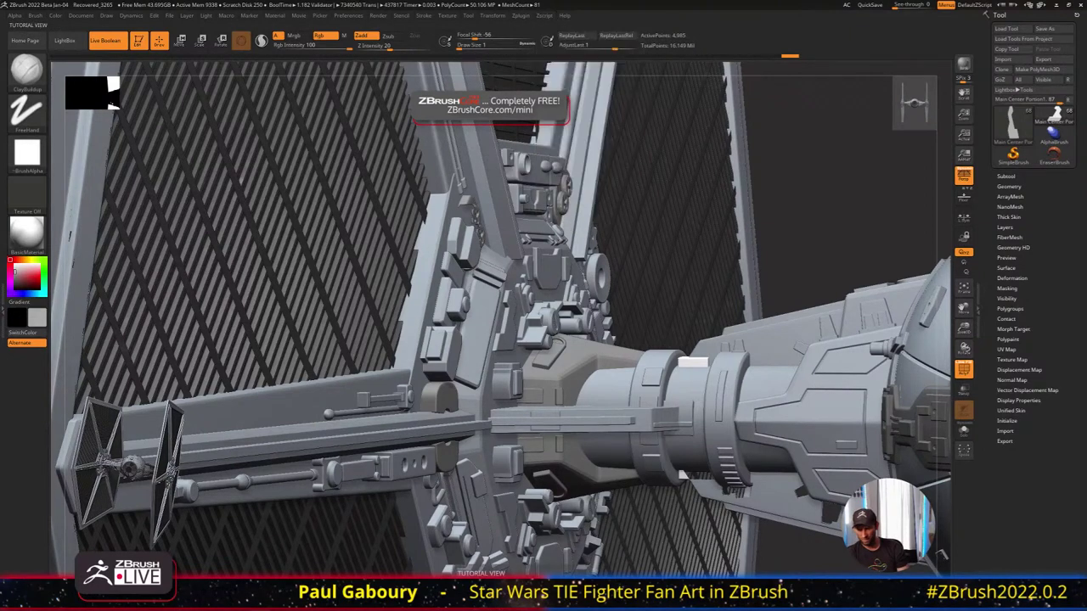
double_click(499, 608)
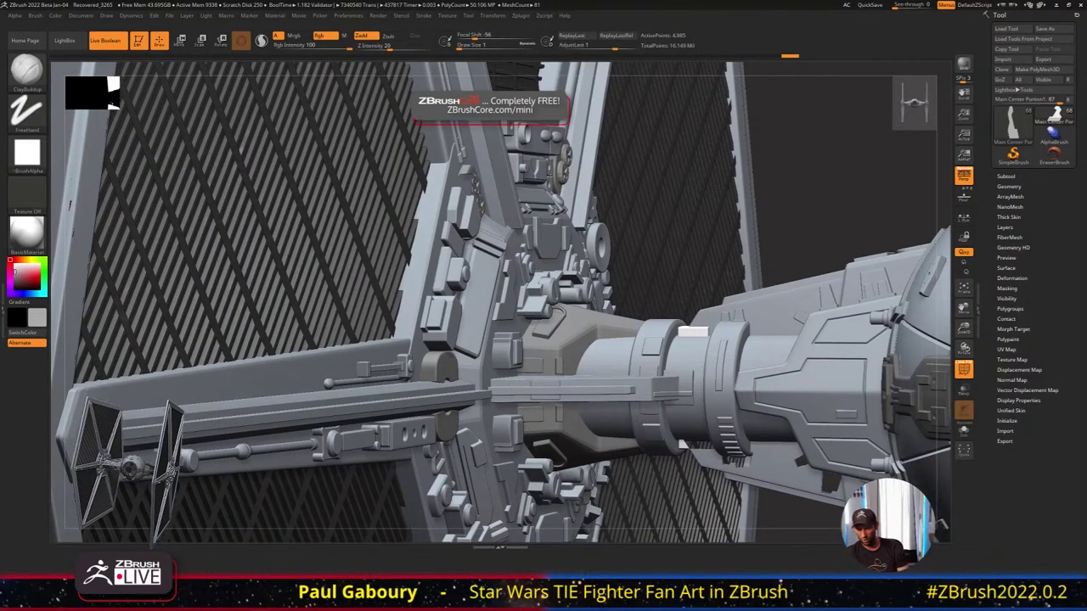
double_click(511, 549)
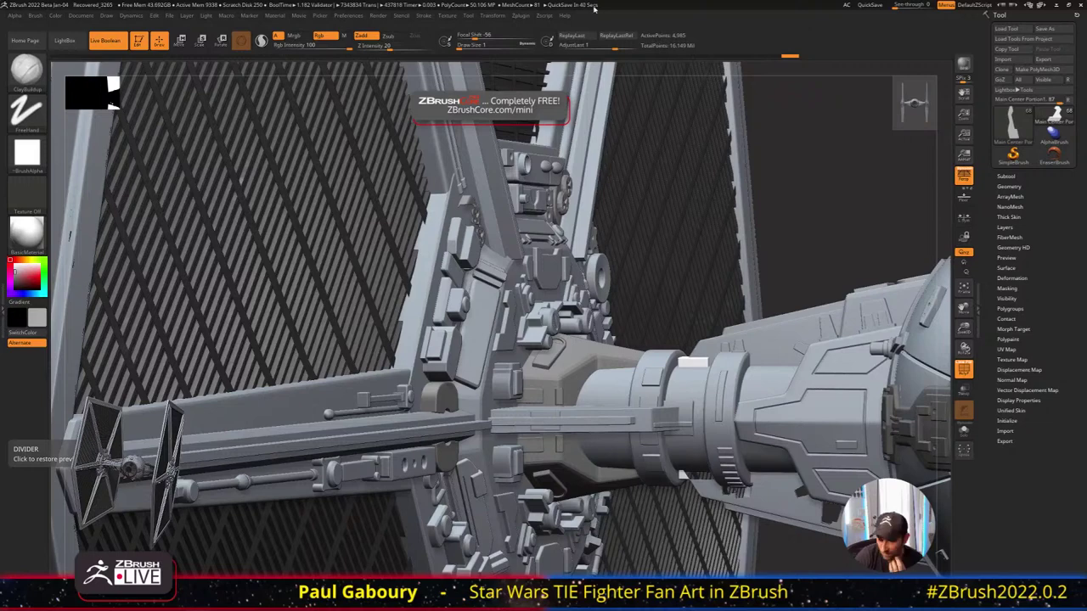
Look through the plugin and script commands and review the Edit preferences
click(520, 15)
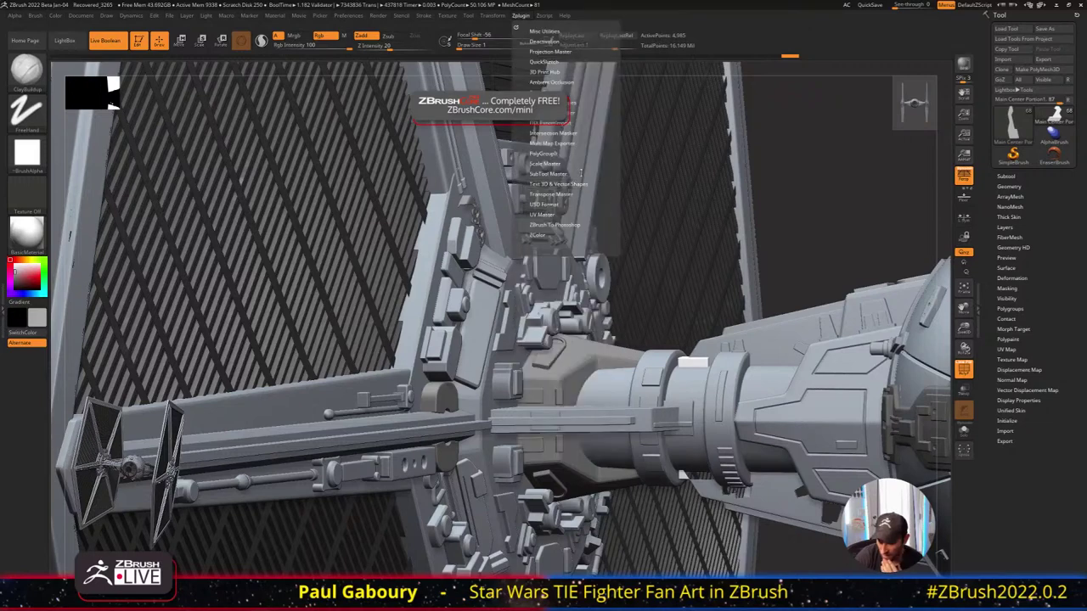
click(543, 16)
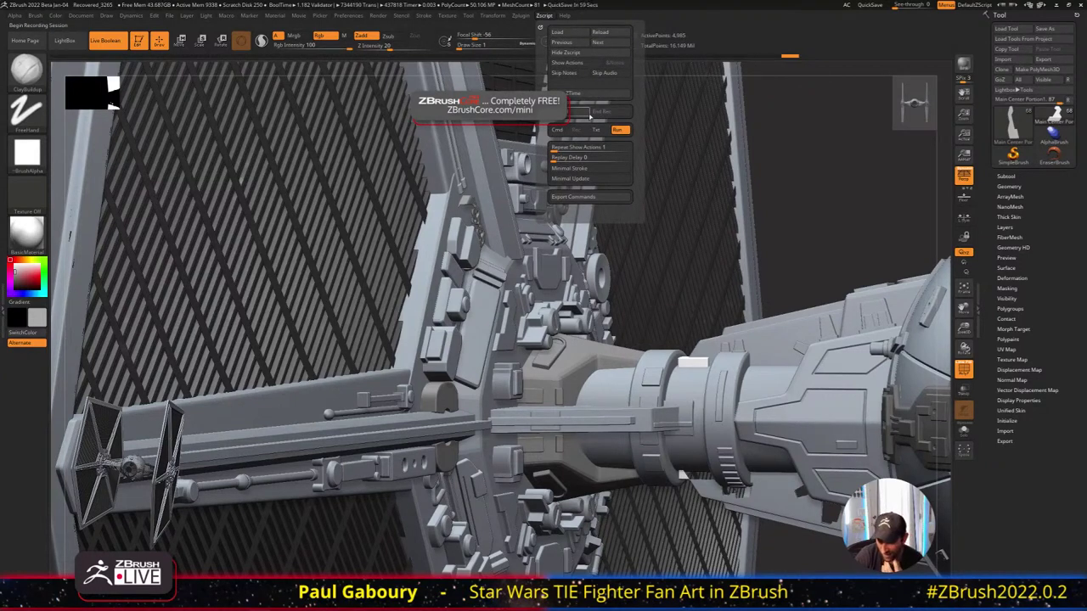
click(348, 15)
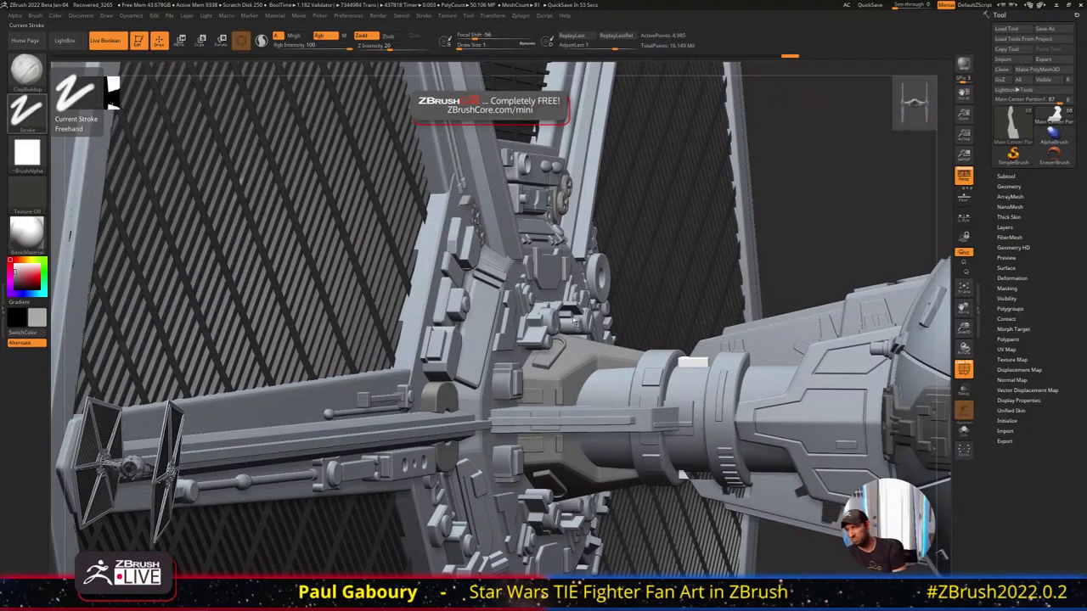
click(348, 15)
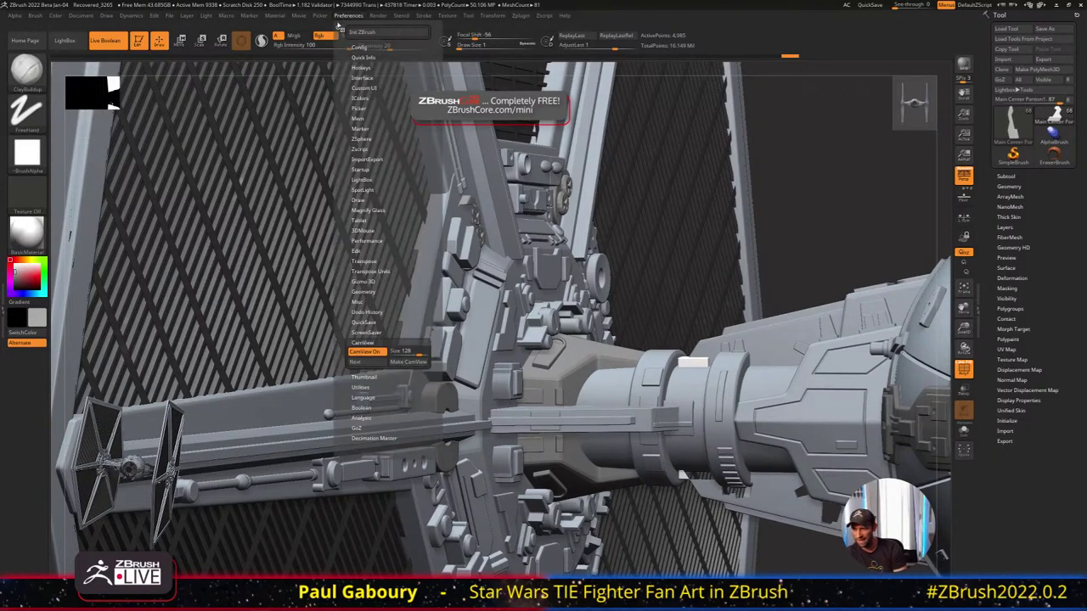
click(363, 343)
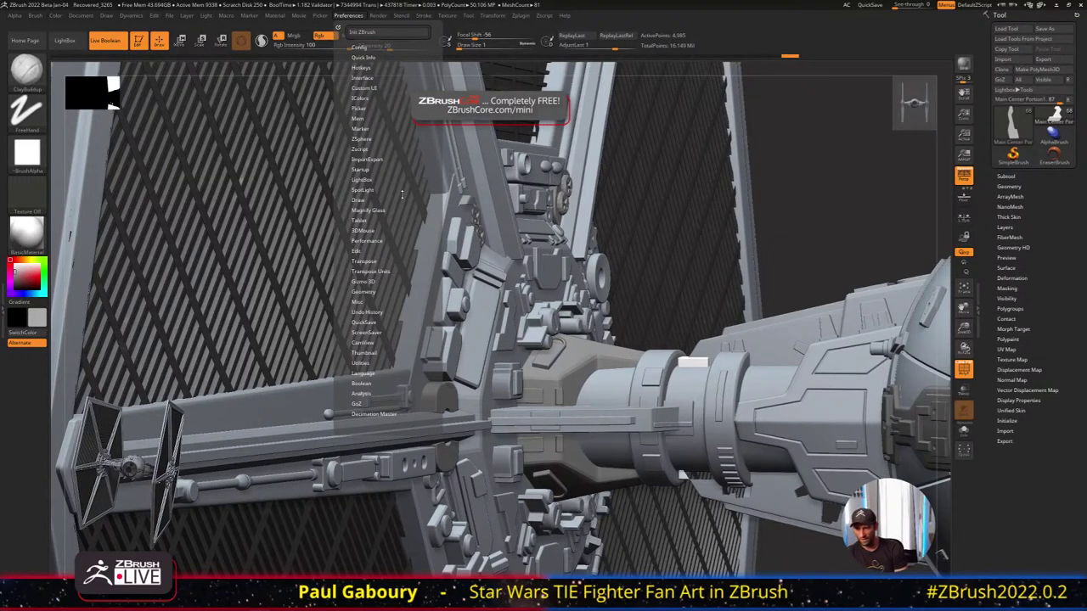
click(357, 251)
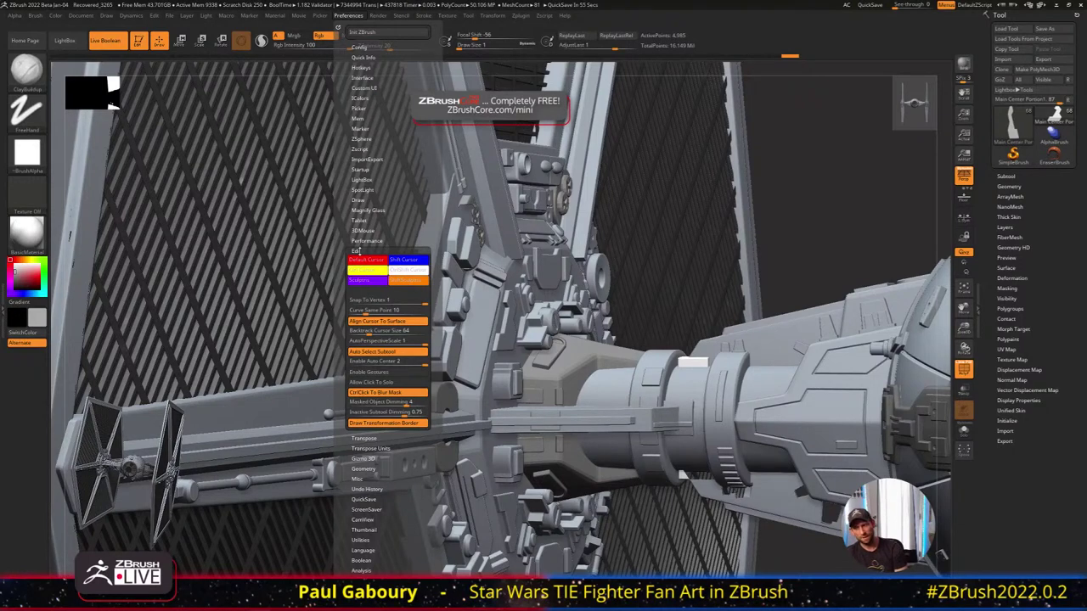
click(357, 250)
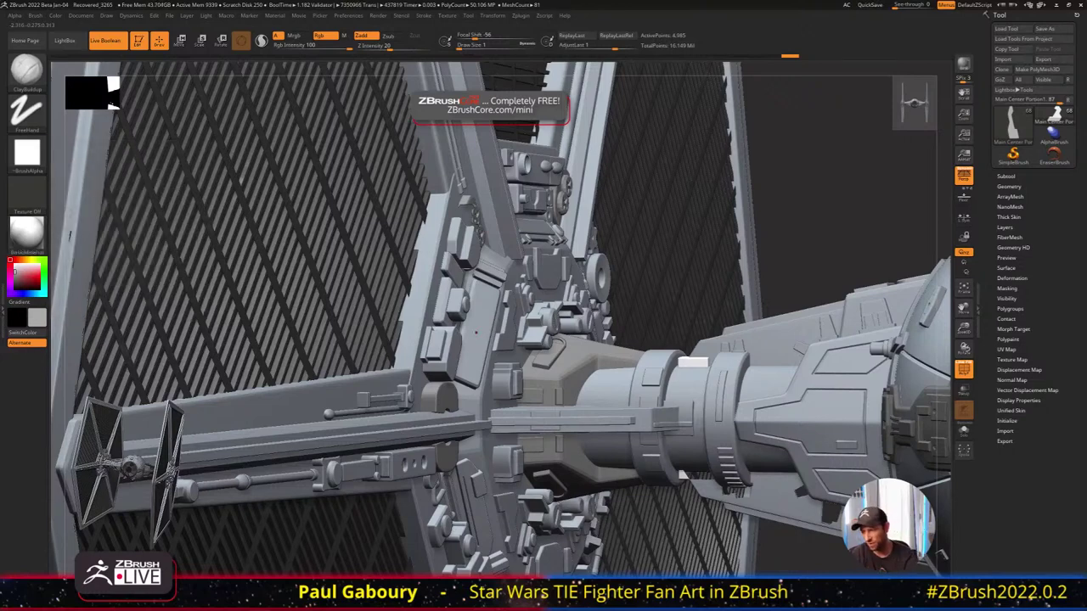
Examine the whole TIE Fighter from the front and side, including the greebles at the wing's center hub
key(ctrl)
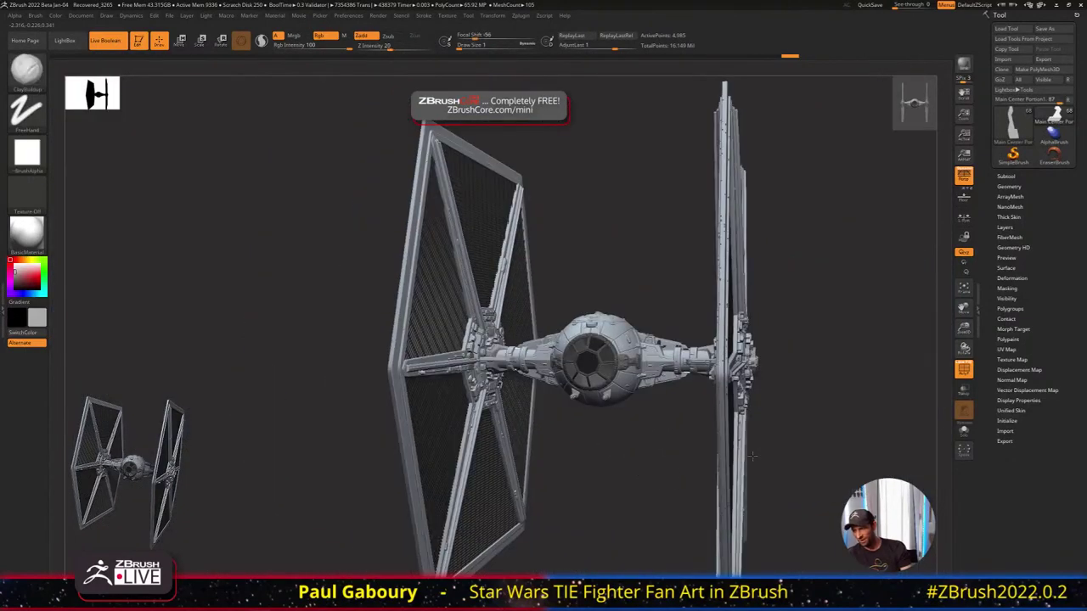
drag(805, 485, 776, 445)
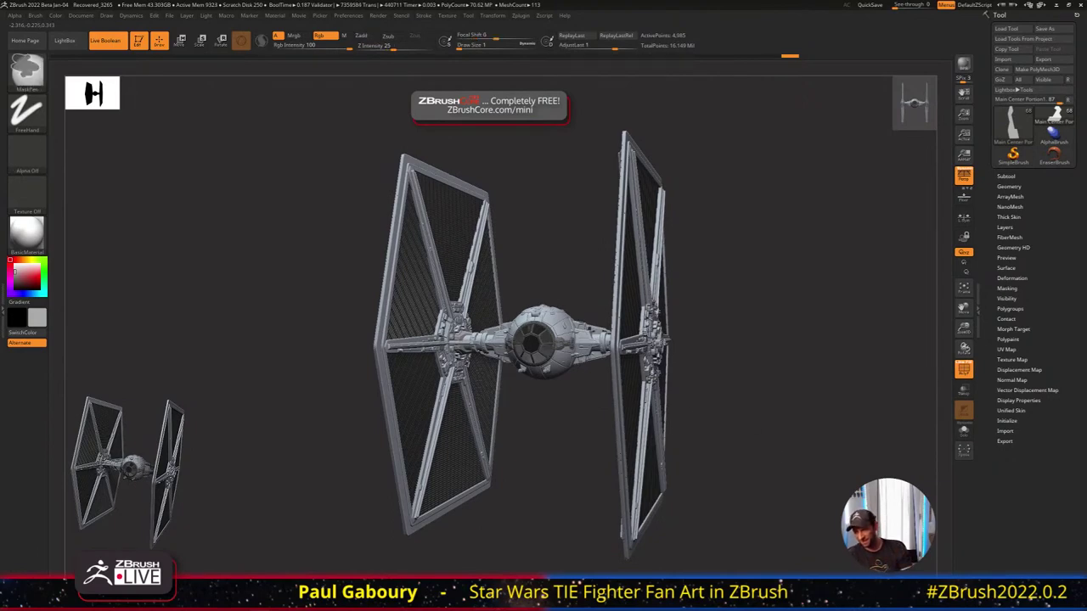
ctrl+right_drag(653, 341, 731, 351)
drag(867, 353, 726, 374)
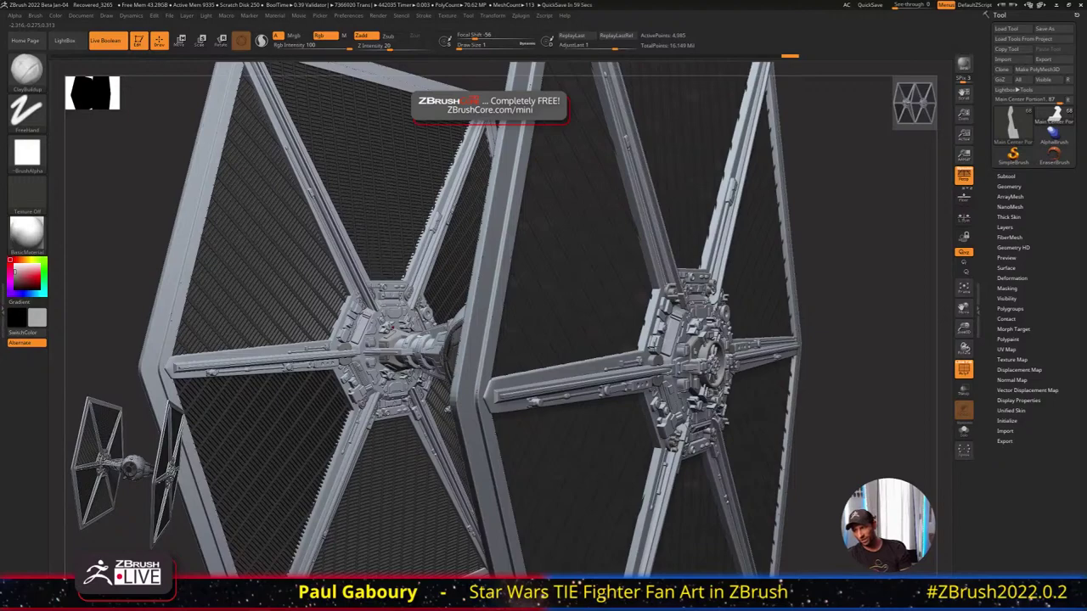
right_drag(391, 328, 245, 311)
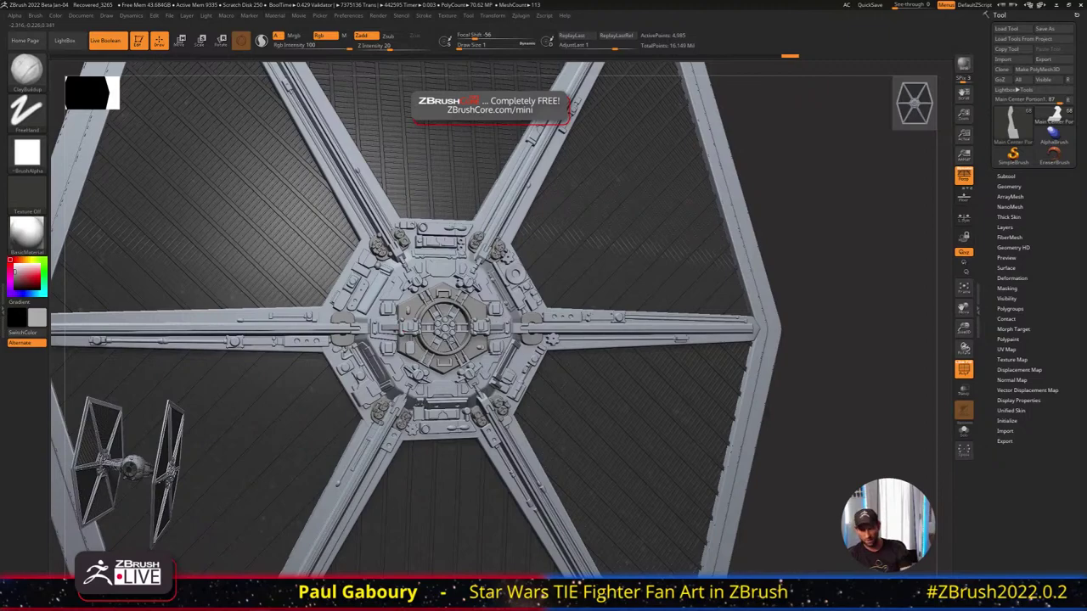
key(ctrl)
ctrl+right_drag(421, 350, 500, 288)
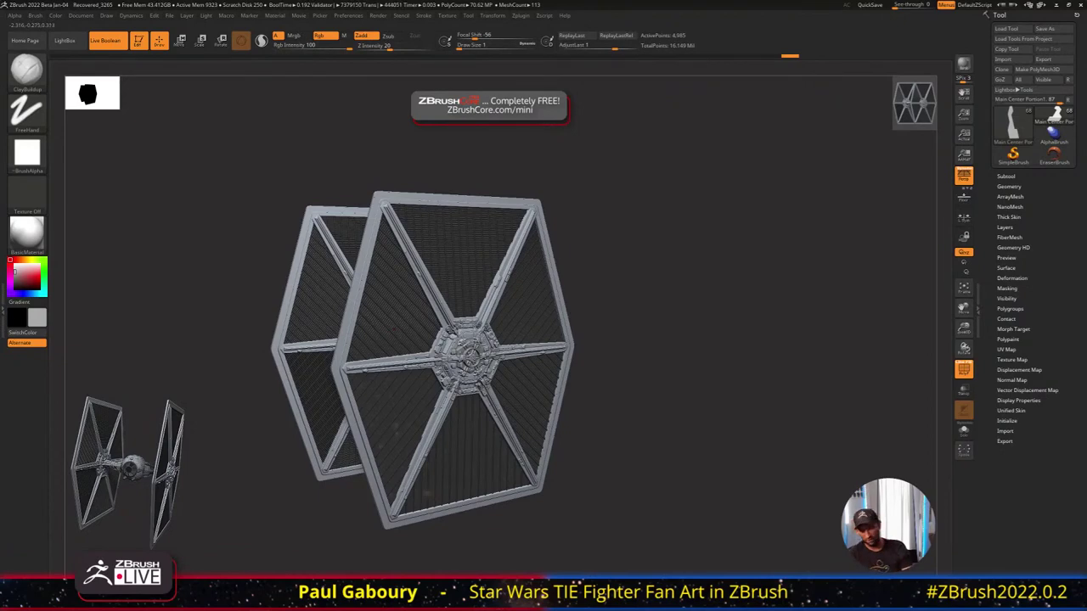
right_drag(369, 370, 501, 370)
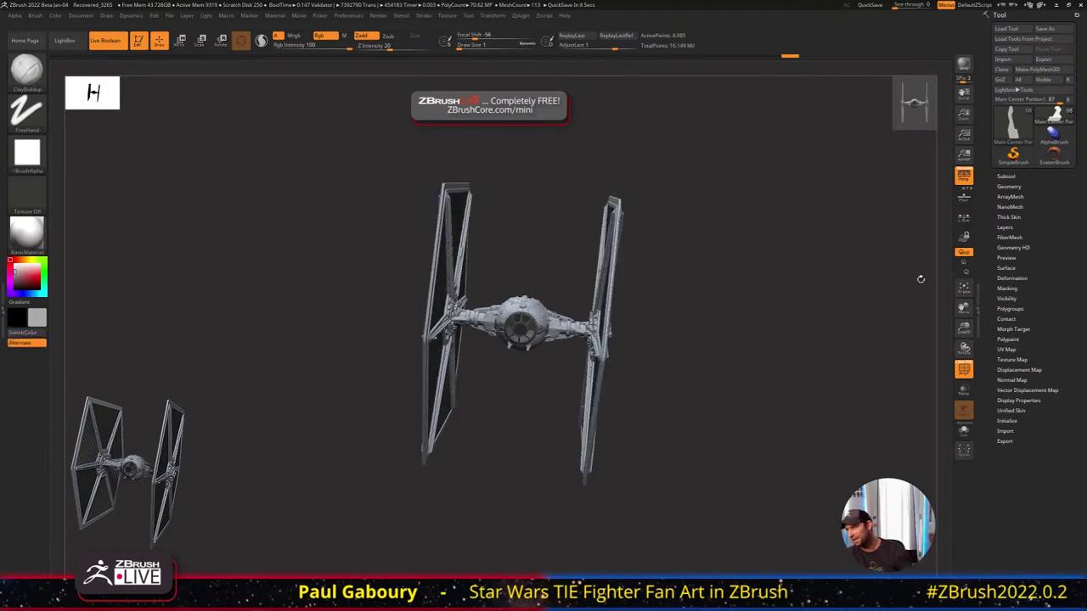
Switch the active model to a Cylinder3D, convert it to a PolyMesh3D and view its top cap
click(1011, 123)
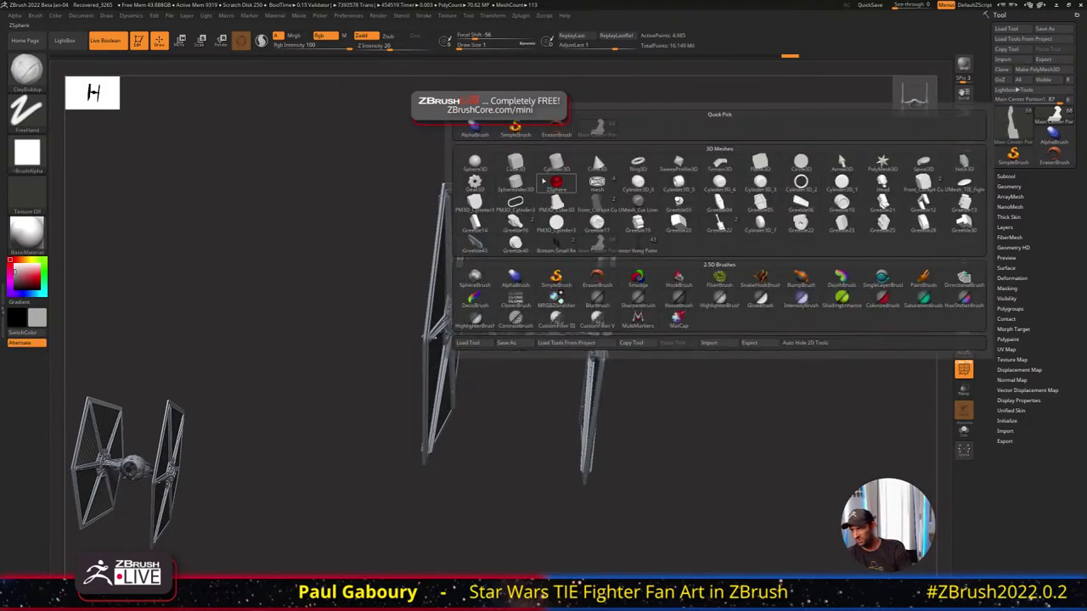
click(557, 161)
drag(634, 245, 686, 360)
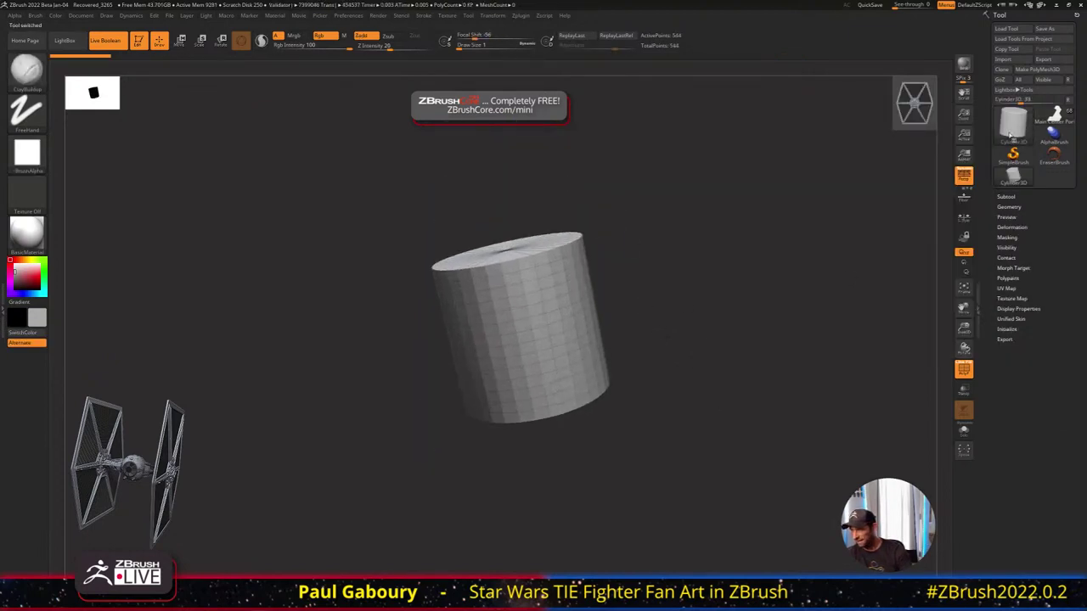
click(1041, 70)
ctrl+right_drag(683, 237, 696, 239)
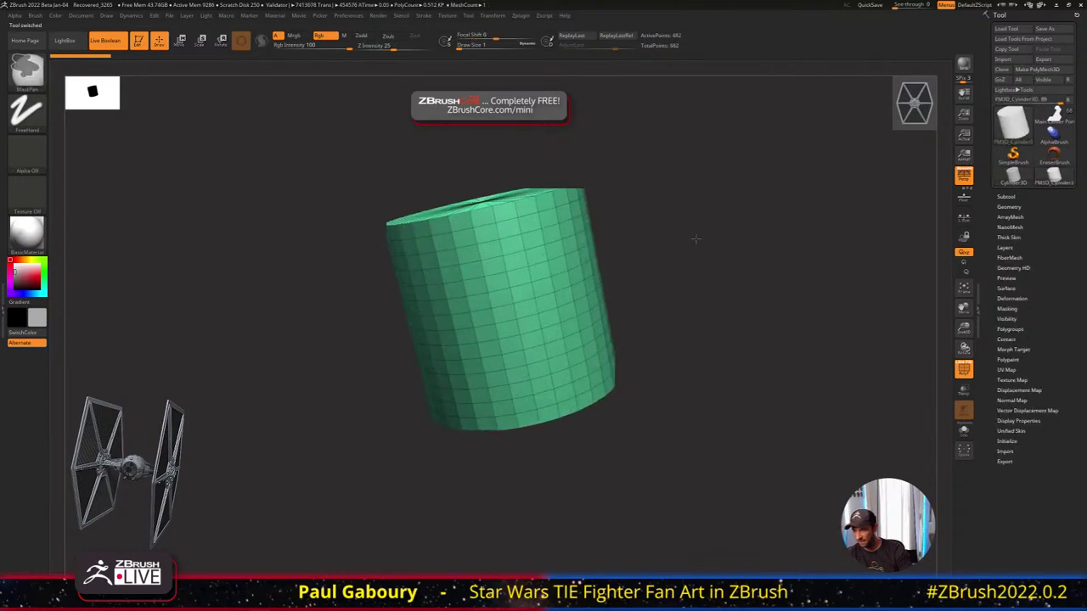
drag(695, 239, 745, 264)
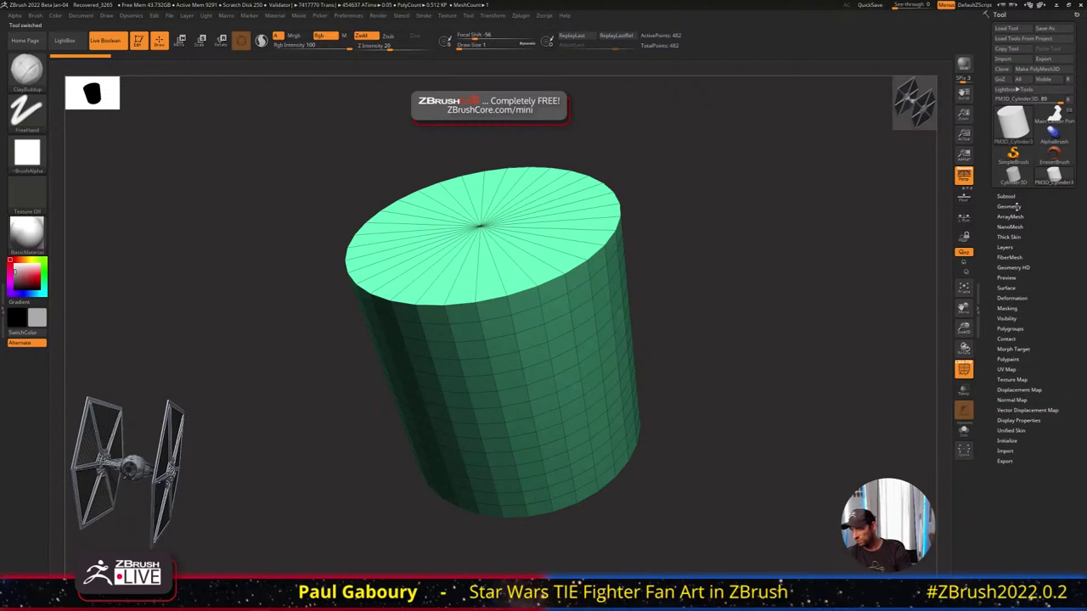
Enable Dynamic Subdivision on the cylinder mesh, examine its rounded edges, and hide the polyframe
click(1009, 207)
click(1014, 298)
click(1007, 308)
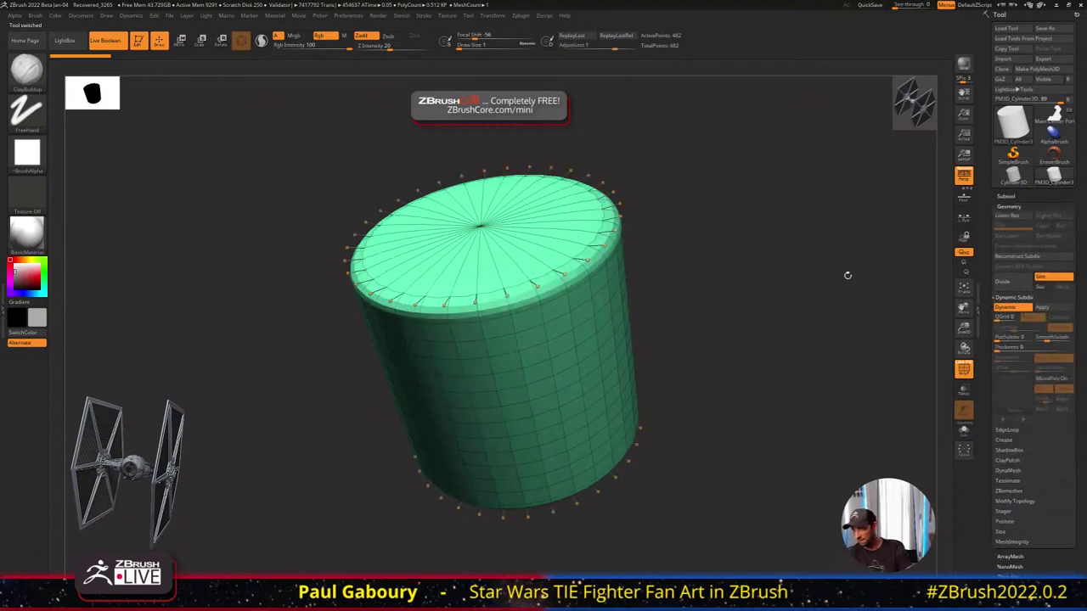
drag(735, 311, 879, 333)
key(shift+f)
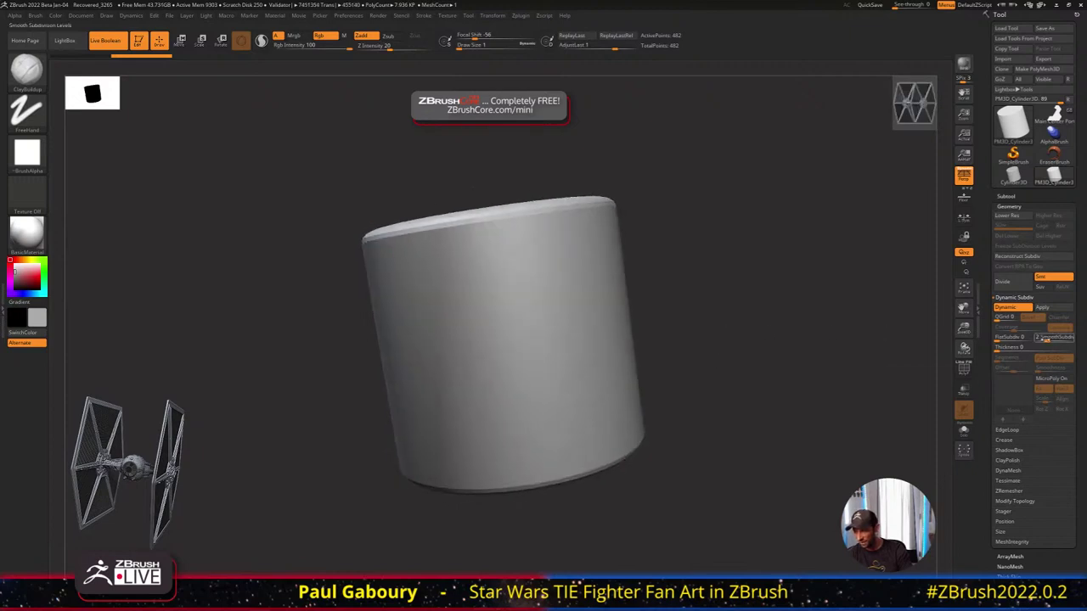
Remove the cylinder's smooth subdivision and set QGrid to 1 in Bevel mode with a coverage of 0.0919
click(1001, 317)
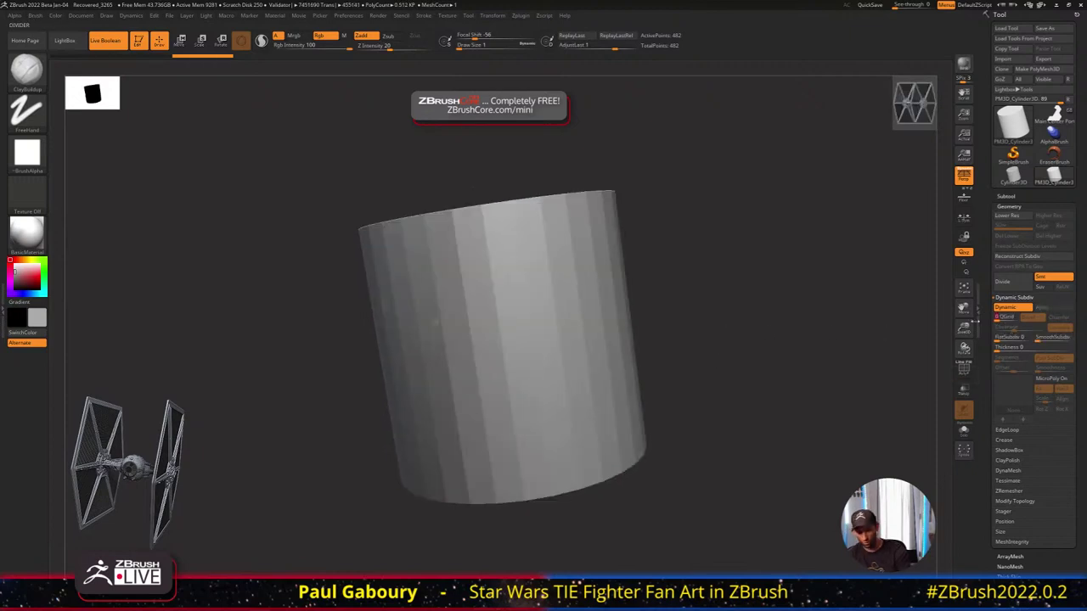
key(ctrl+shift+z)
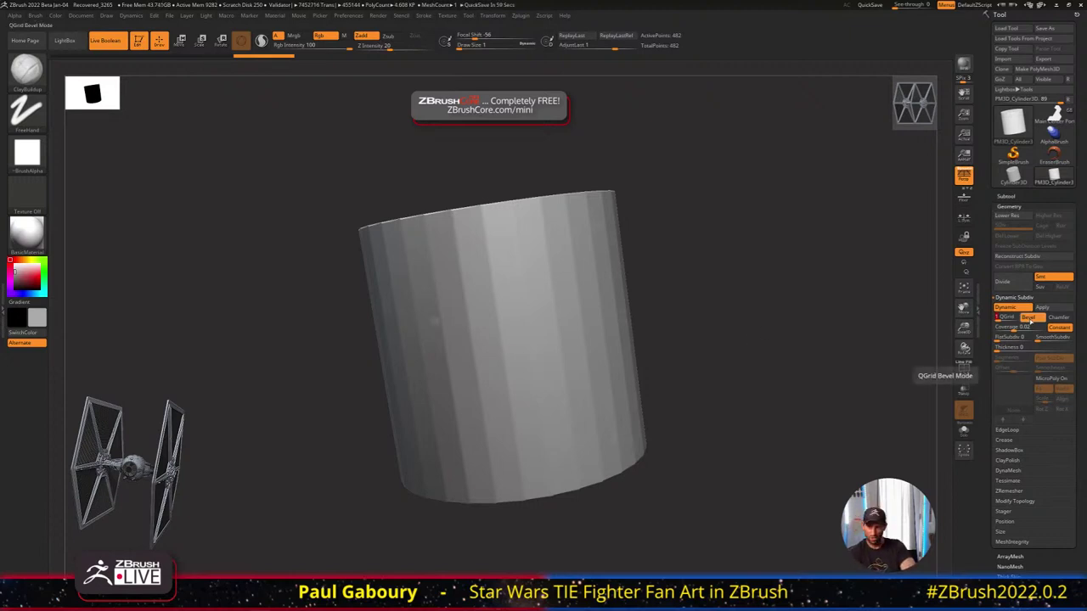
ctrl+right_drag(635, 257, 652, 325)
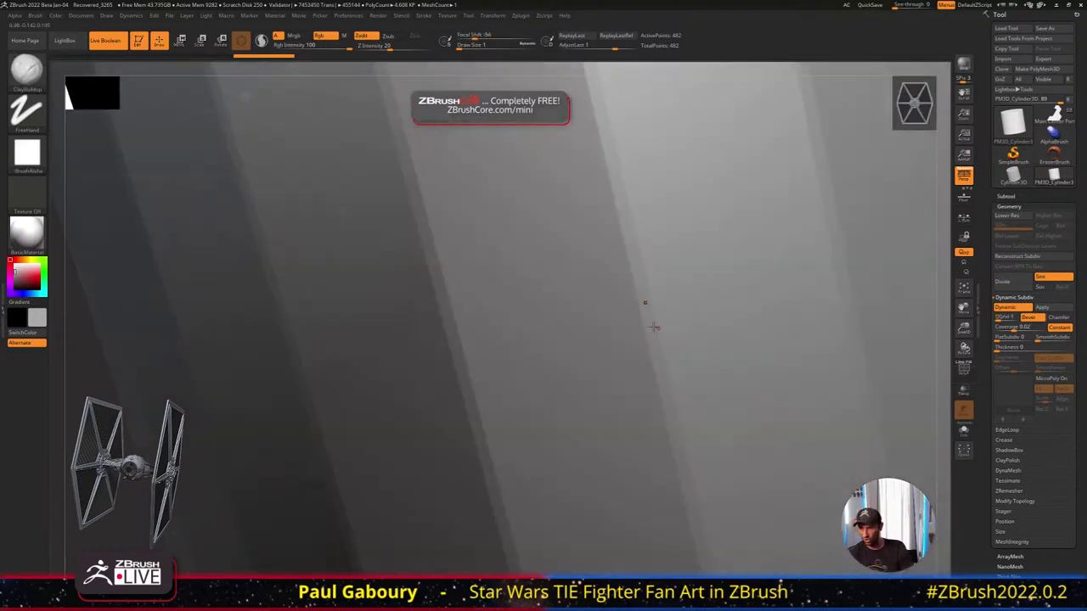
drag(1014, 328, 1023, 328)
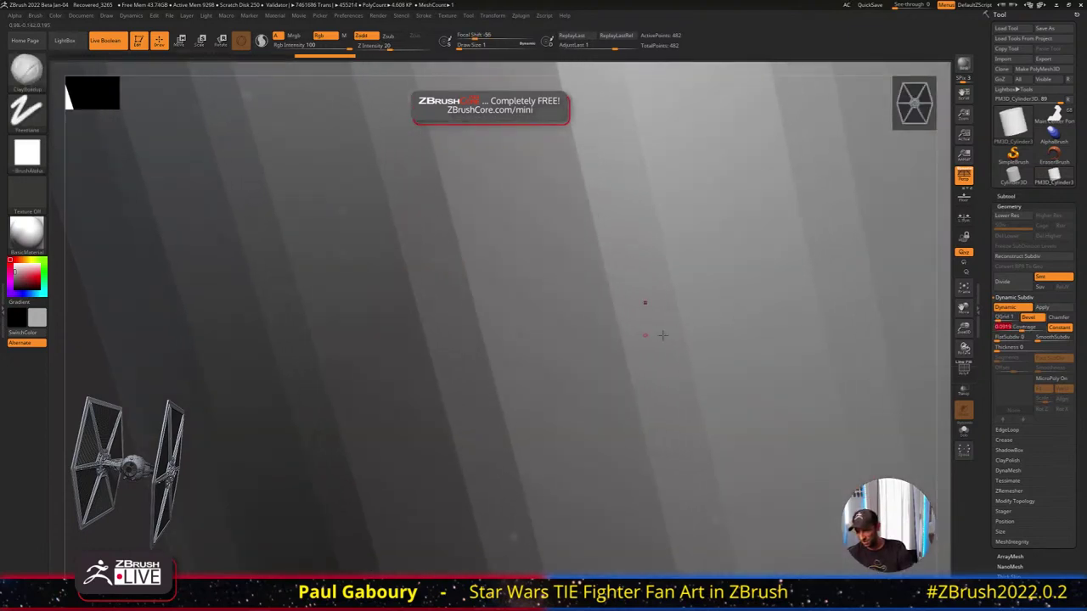
mouse_move(662, 335)
ctrl+right_down()
mouse_move(562, 330)
mouse_move(601, 301)
ctrl+right_up()
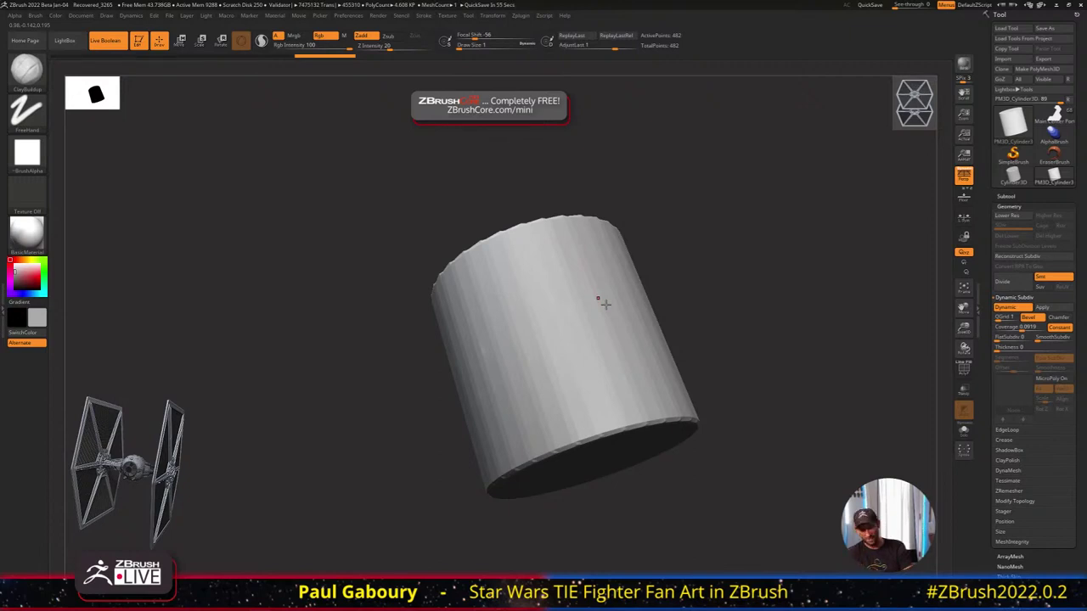
Inspect the beveled cylinder's edges up close with the polyframe lines shown without fill colors, and hide the polyframe again
key(shift+f)
mouse_move(606, 304)
ctrl+right_down()
mouse_move(662, 356)
mouse_move(575, 376)
ctrl+right_up()
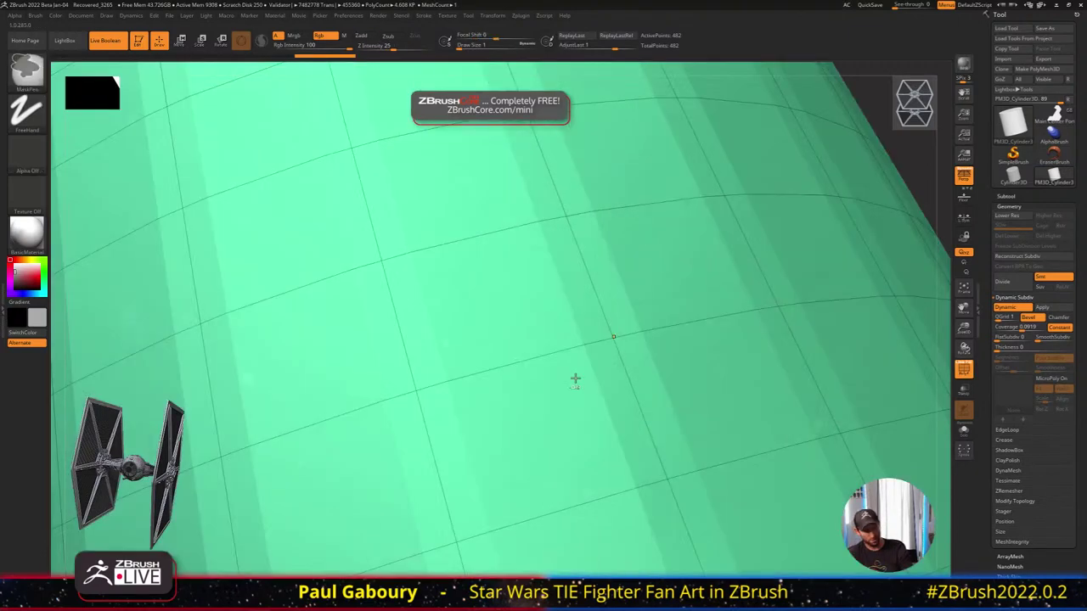
click(965, 366)
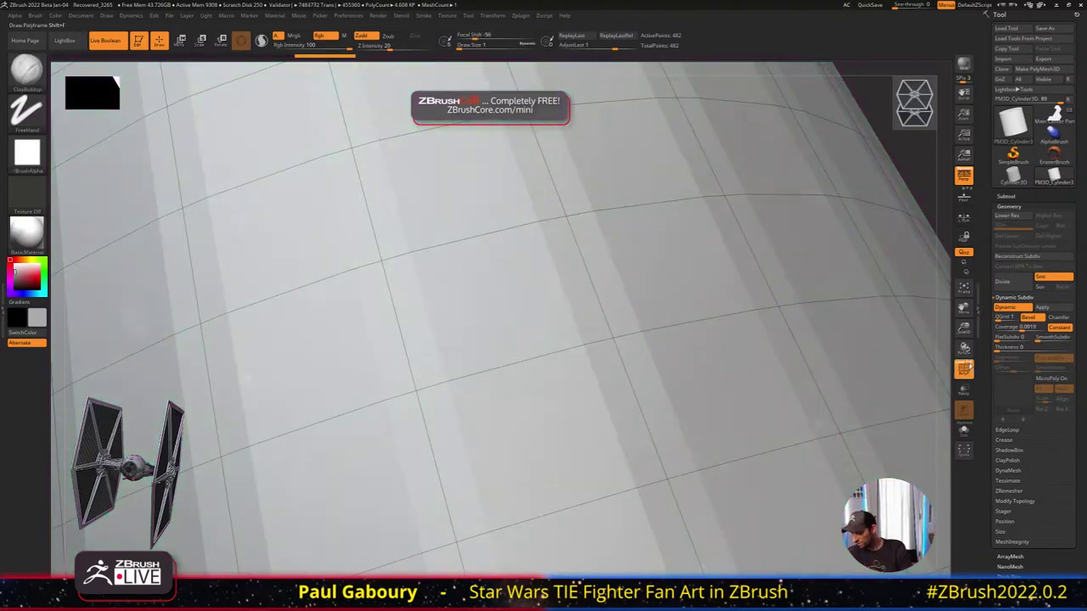
key(s)
drag(552, 398, 564, 400)
key(s)
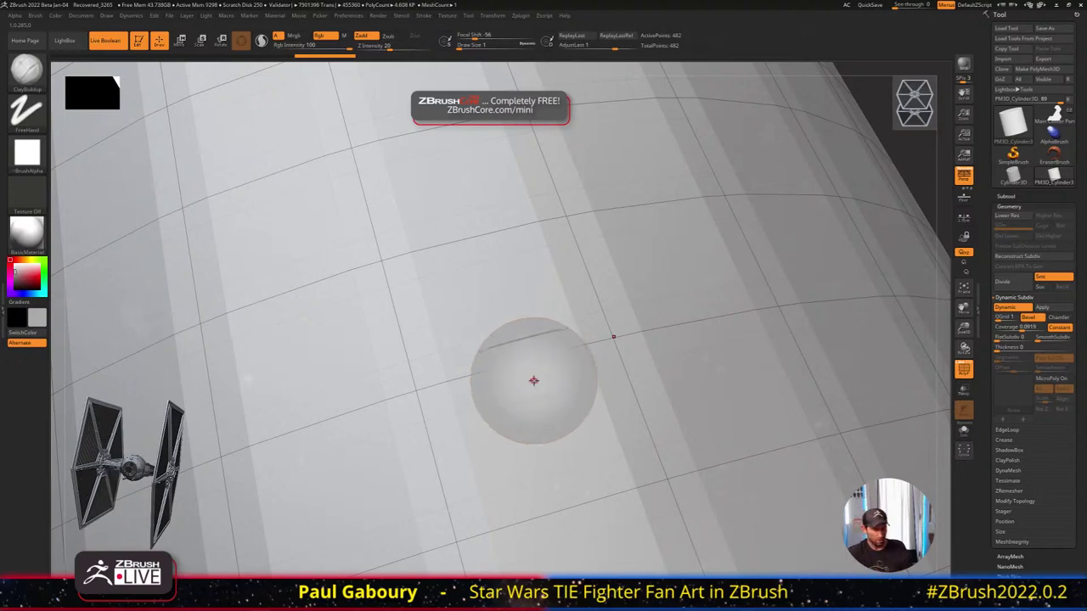
key(shift)
key(shift+f)
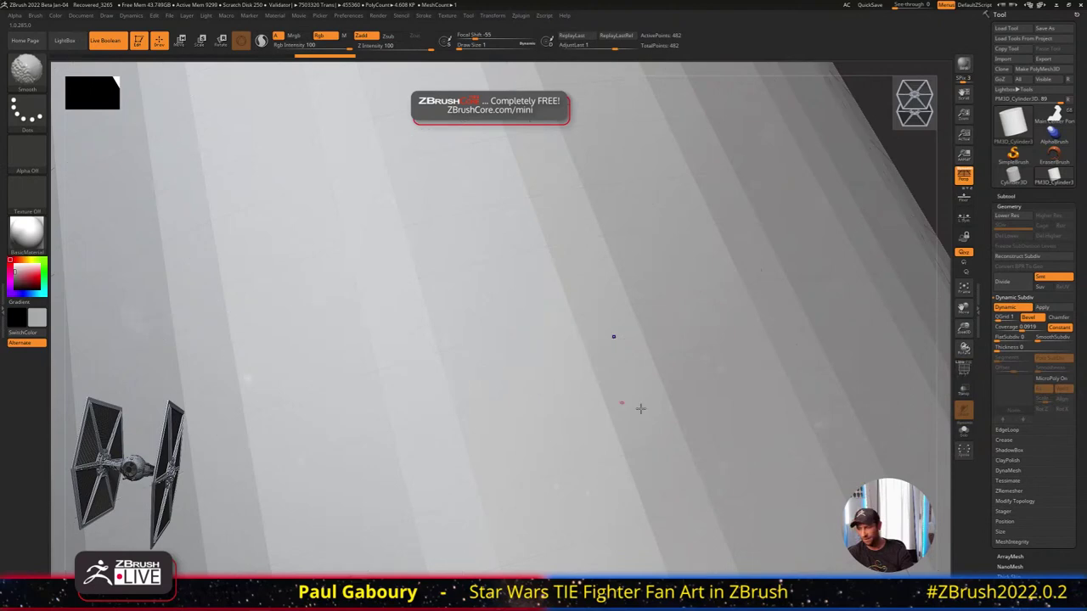
mouse_move(640, 408)
ctrl+right_down()
mouse_move(516, 326)
mouse_move(798, 286)
ctrl+right_up()
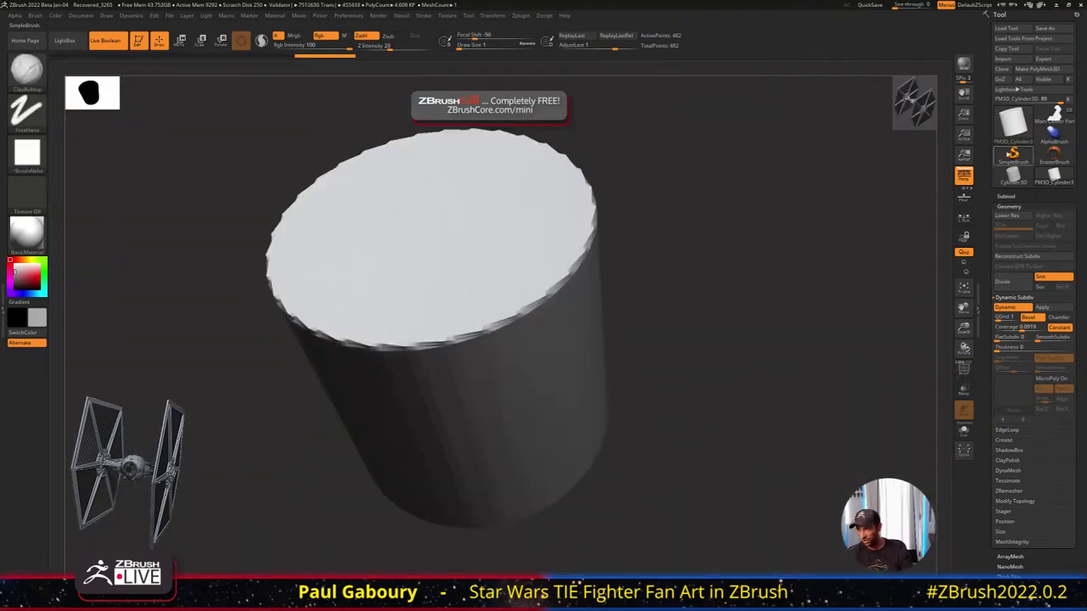
Switch the active model to a Cube3D, convert it to a PolyMesh3D and replace it with the gizmo's low-resolution cube primitive
click(1014, 123)
click(515, 163)
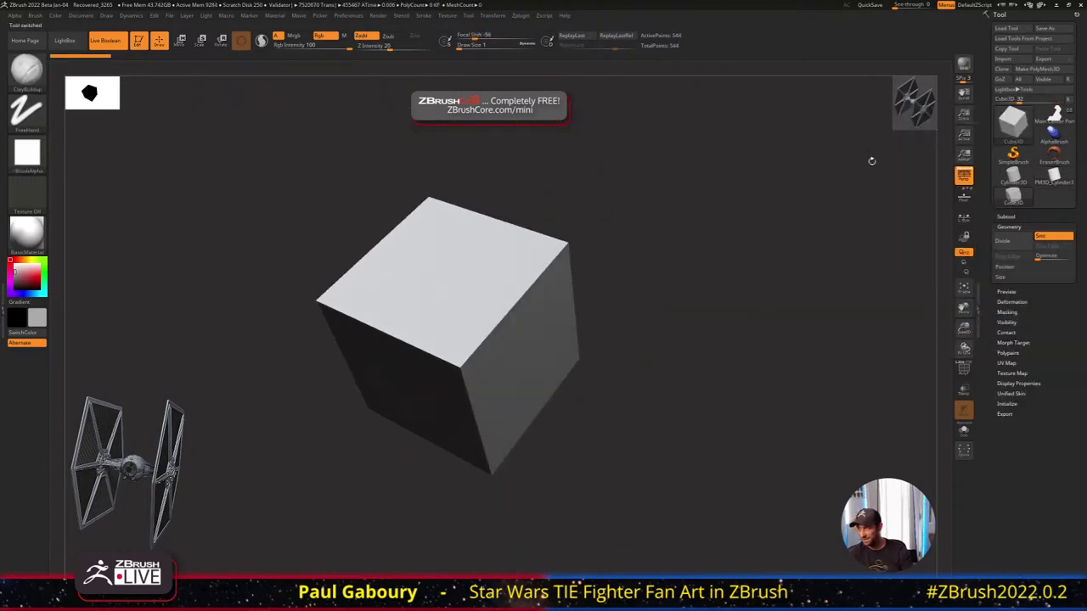
click(1036, 69)
key(w)
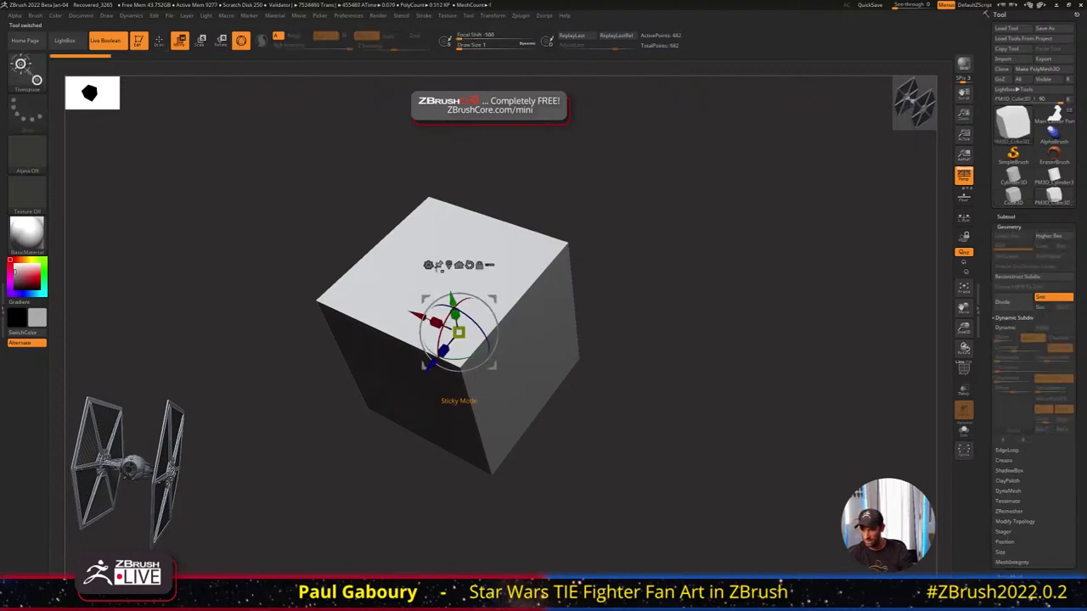
click(432, 265)
click(520, 279)
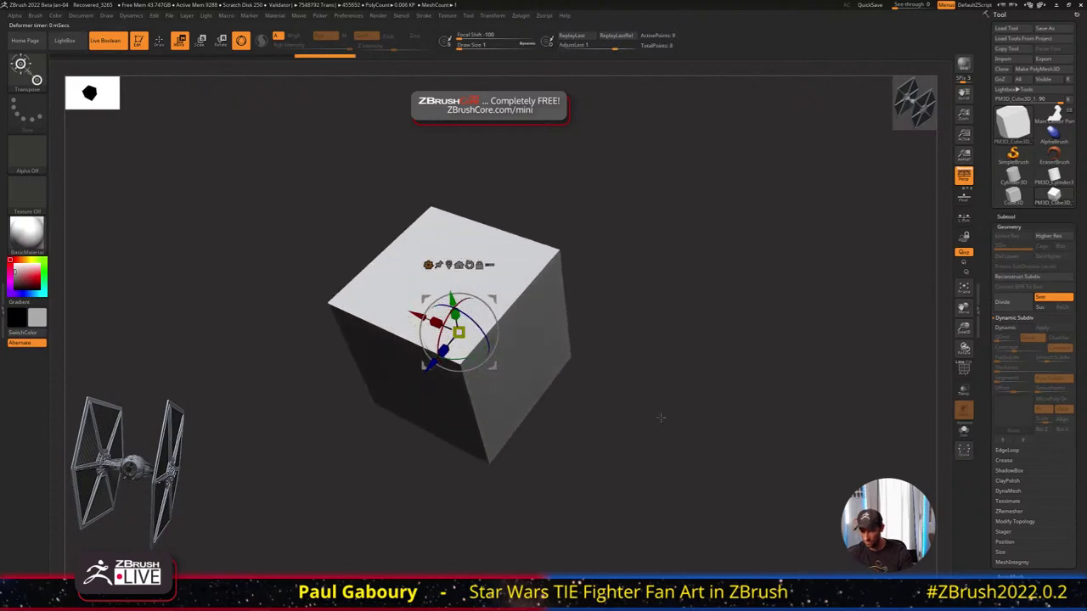
Show the cube's polyframe and enable Dynamic Subdivision without smooth subdivision, using QGrid 1 in Bevel mode
key(shift+f)
click(1006, 327)
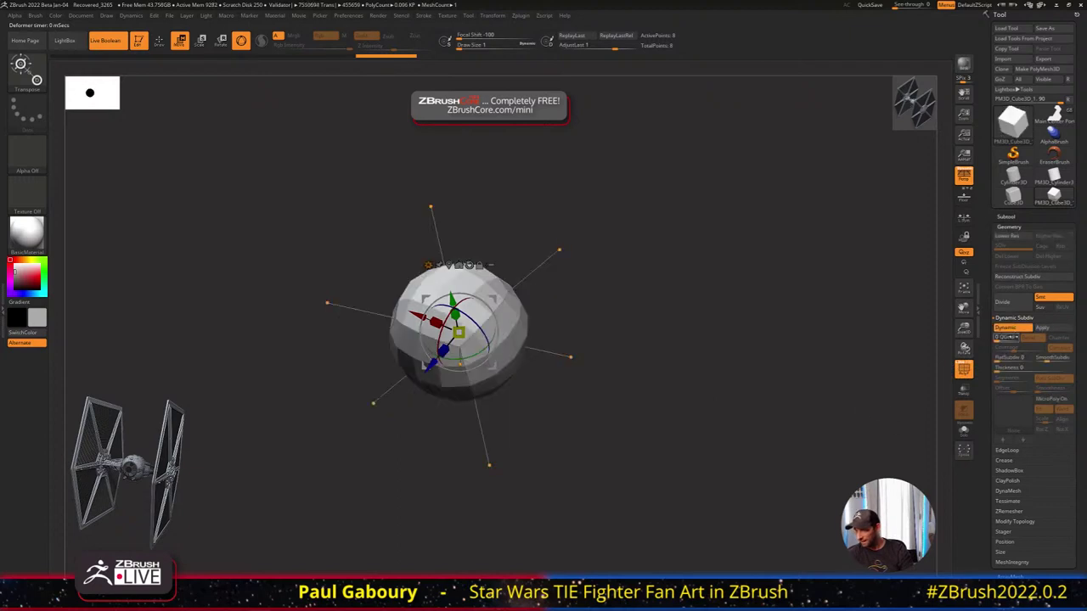
drag(1028, 358, 989, 342)
click(992, 338)
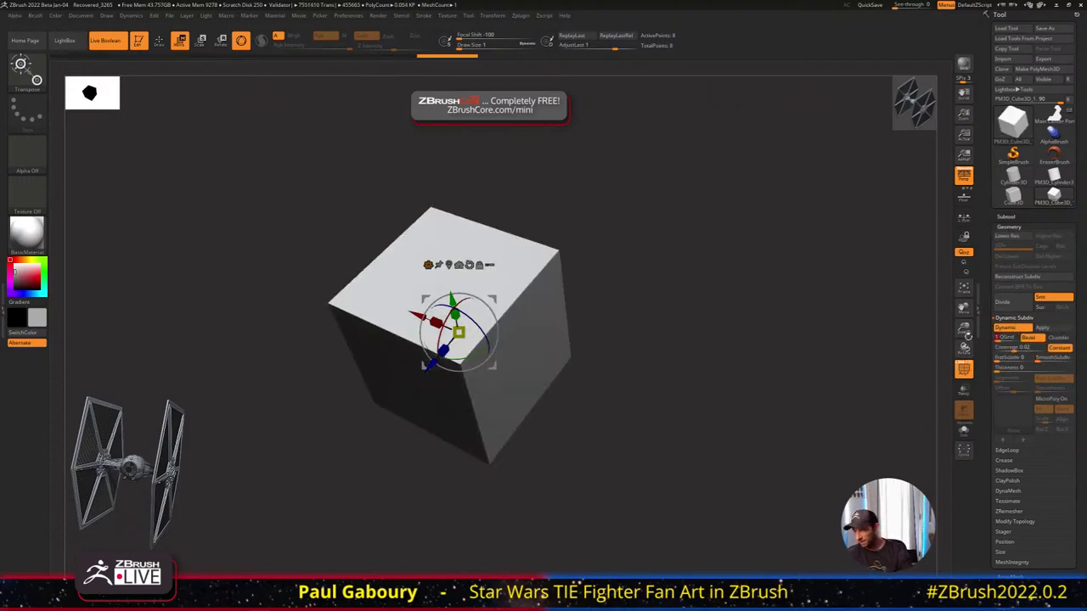
Return to Draw mode and widen the cube's edge bevel by setting the QGrid coverage to 0.2902
key(q)
drag(692, 304, 671, 289)
alt+drag(671, 289, 670, 328)
mouse_move(740, 298)
mouse_down()
mouse_move(743, 312)
mouse_move(695, 299)
mouse_up()
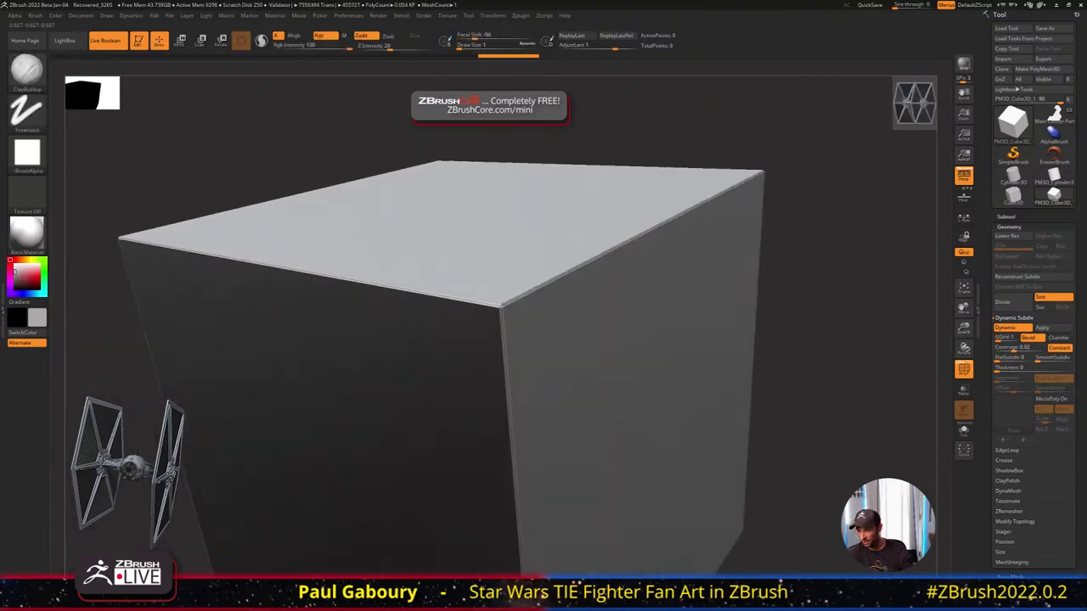
drag(1013, 348, 1030, 348)
ctrl+right_drag(729, 336, 709, 303)
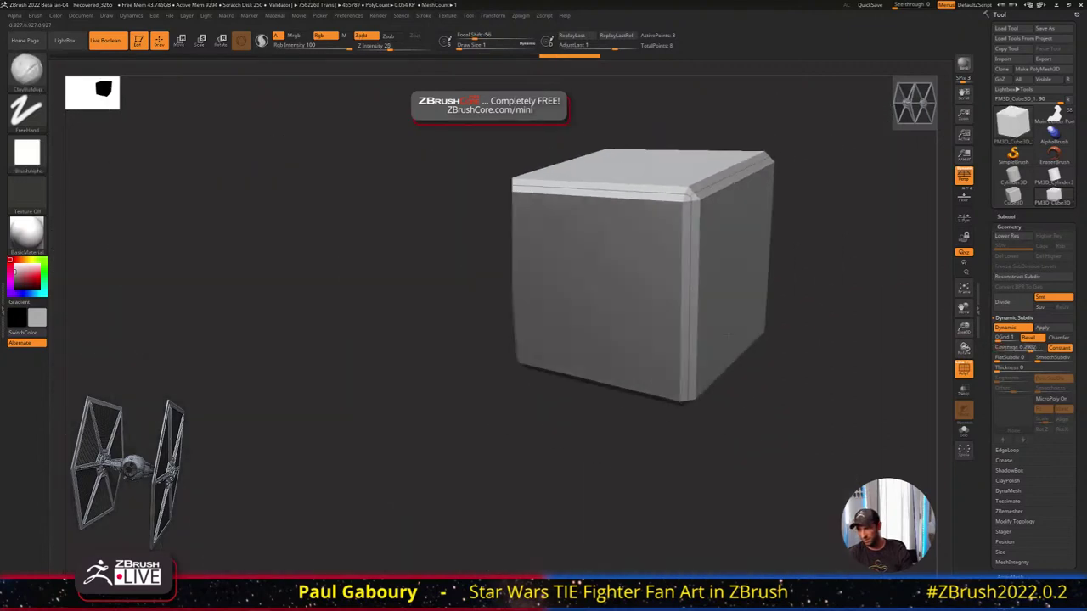
drag(729, 334, 562, 247)
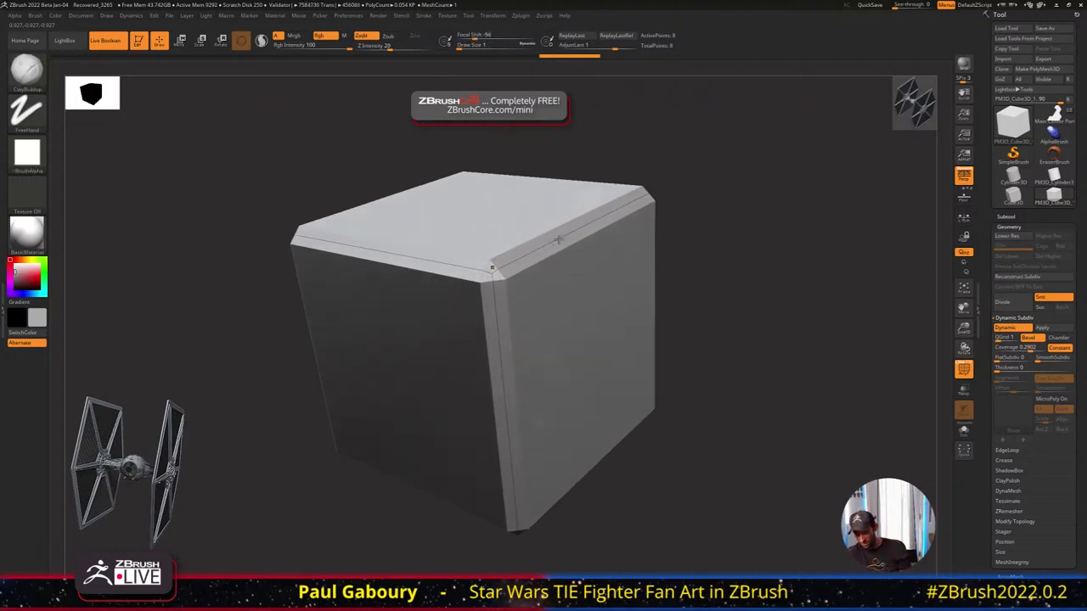
Toggle Dynamic Subdivision off and on to compare the cube's edges, and set the bevel coverage to 0.3875
key(shift+d)
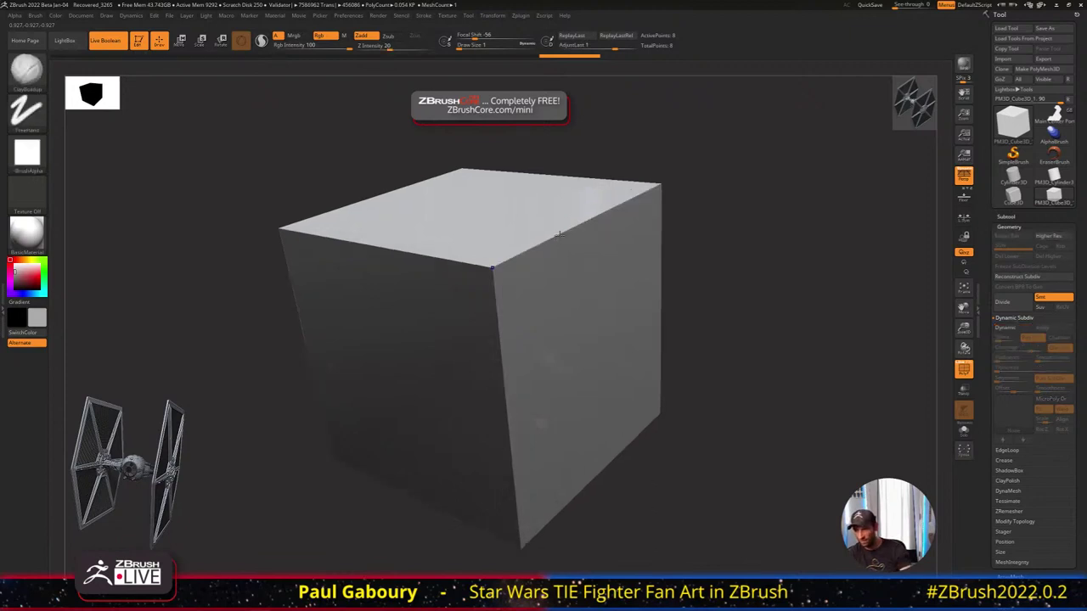
key(d)
click(575, 194)
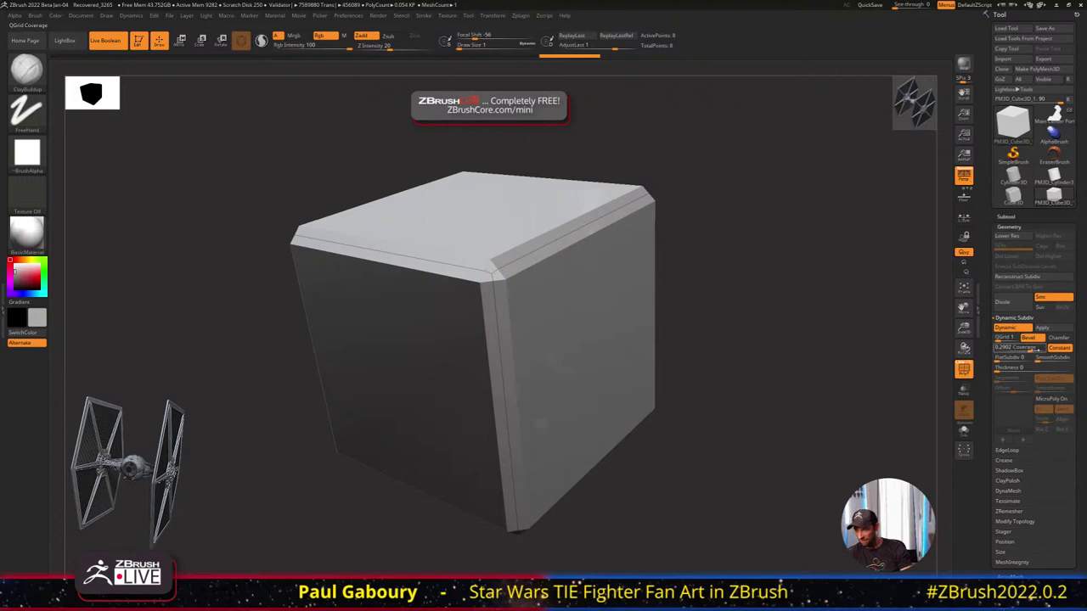
drag(1037, 348, 1038, 349)
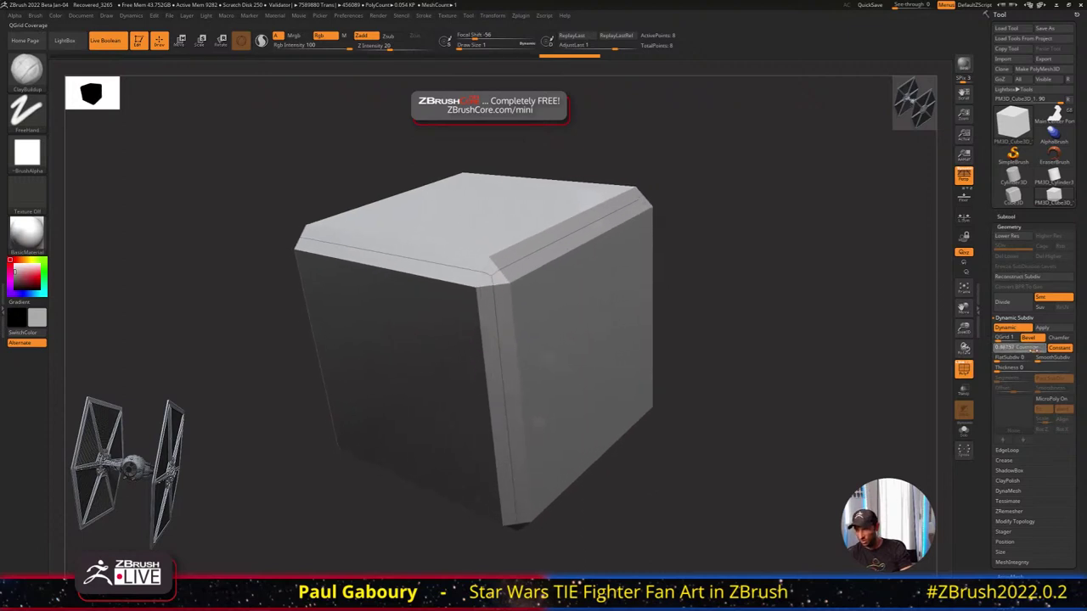
Switch the cube's QGrid mode from Bevel to Chamfer, set QGrid to 6 and examine the chamfered corner
click(1058, 338)
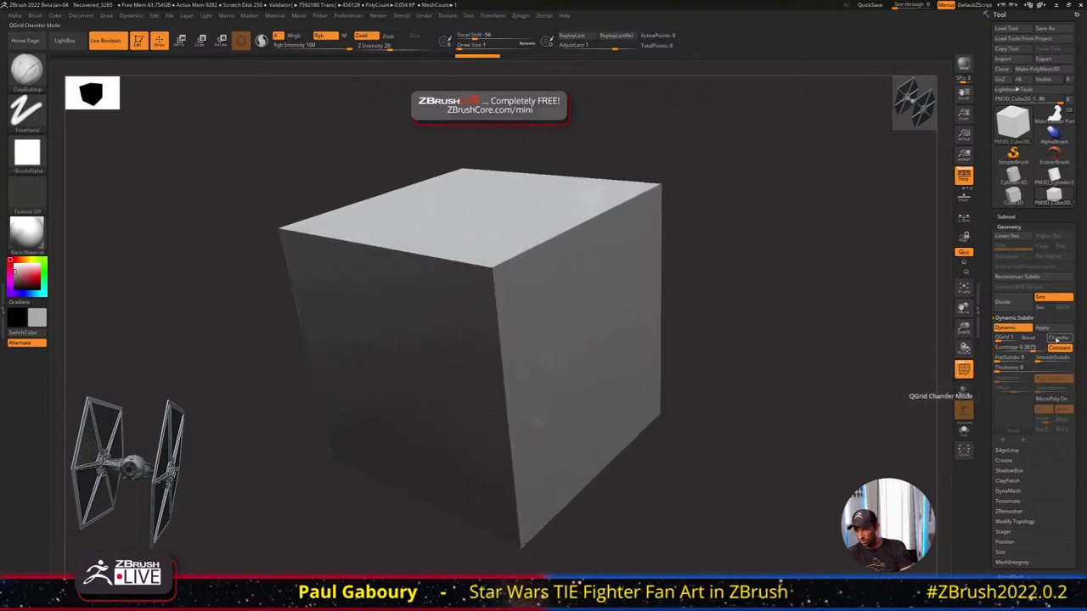
click(1058, 338)
shift+drag(888, 327, 820, 335)
alt+drag(606, 328, 566, 213)
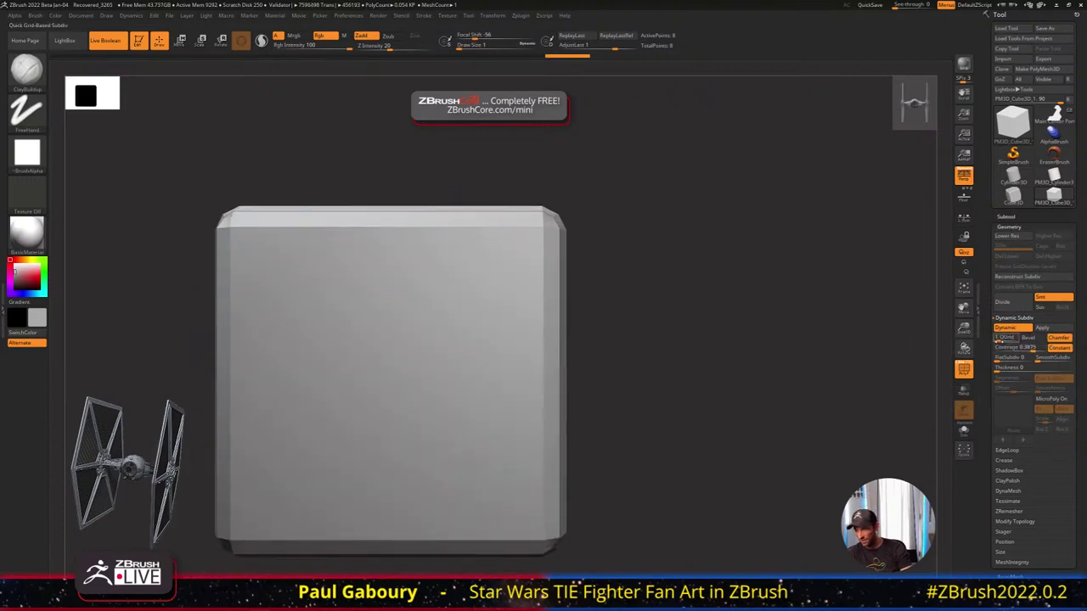
drag(997, 341, 1000, 341)
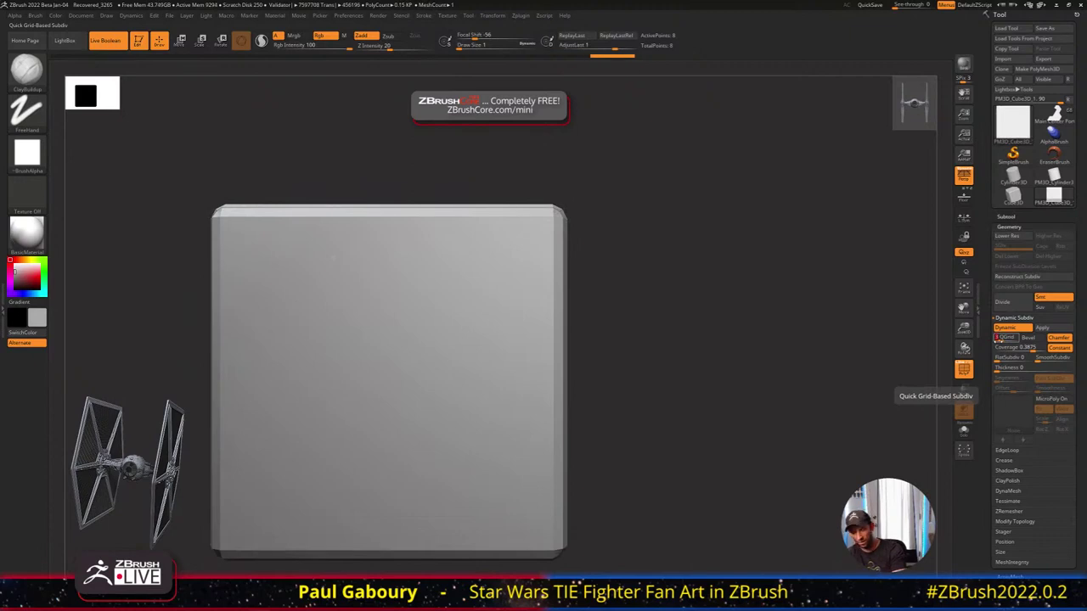
drag(634, 245, 569, 203)
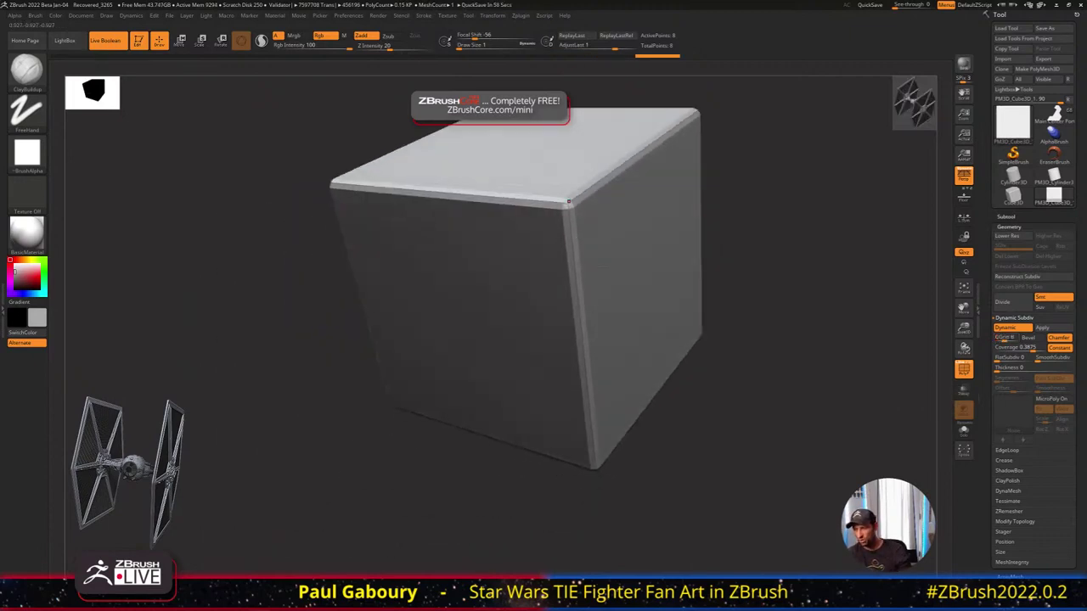
alt+right_drag(569, 202, 731, 339)
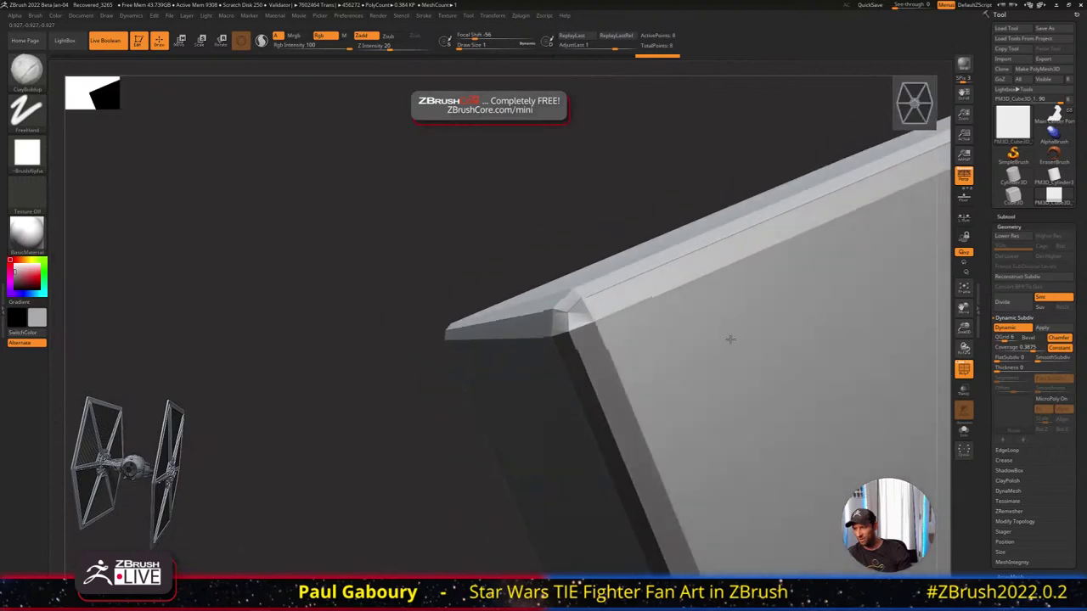
drag(730, 339, 592, 300)
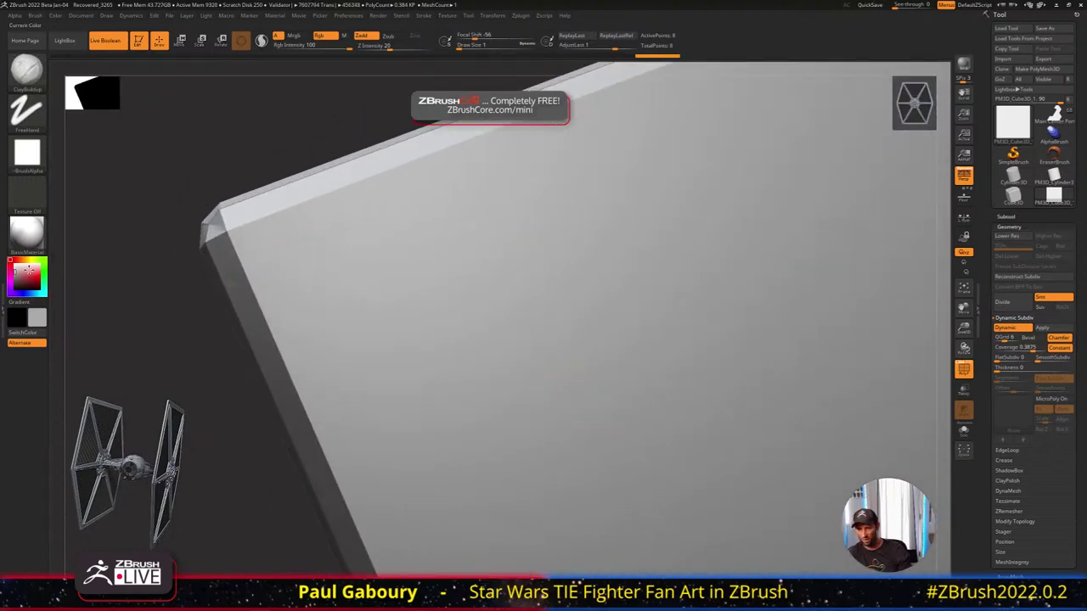
Try white and pink as the current color on the cube and return to light gray
click(15, 264)
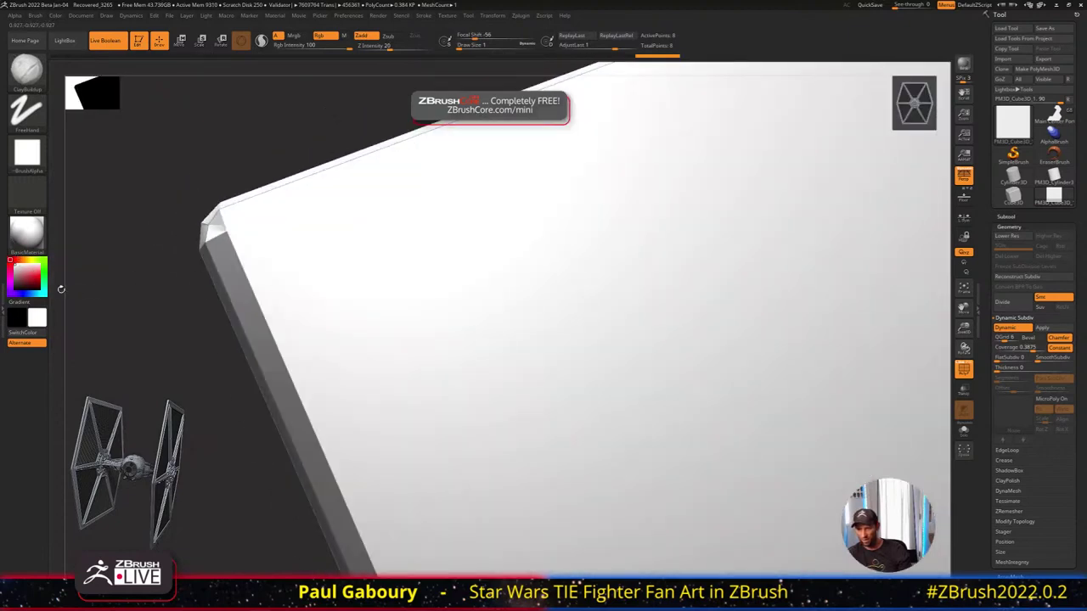
click(16, 280)
click(20, 271)
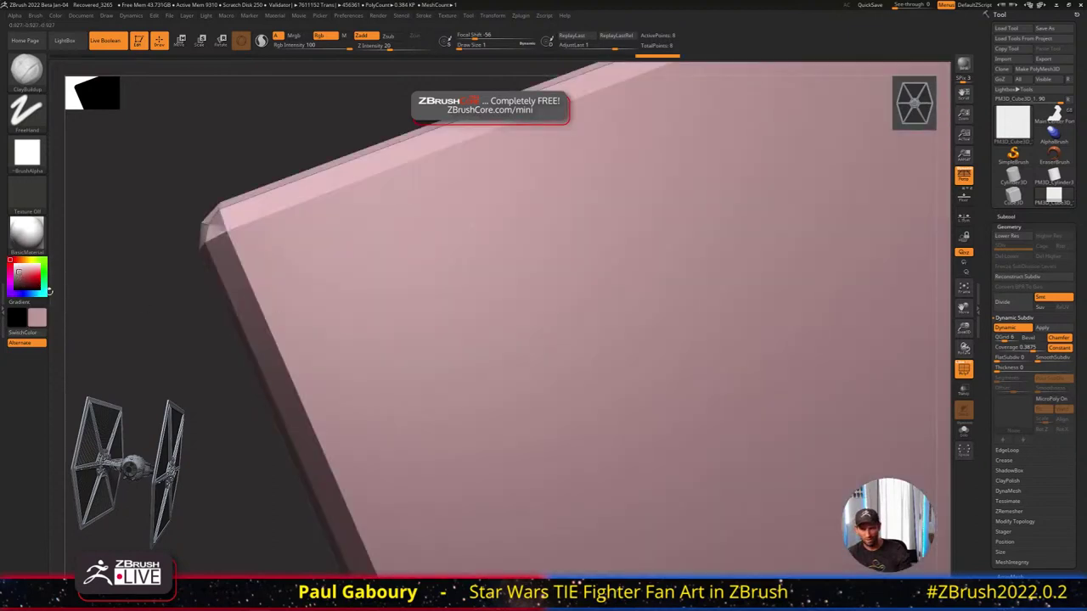
click(12, 270)
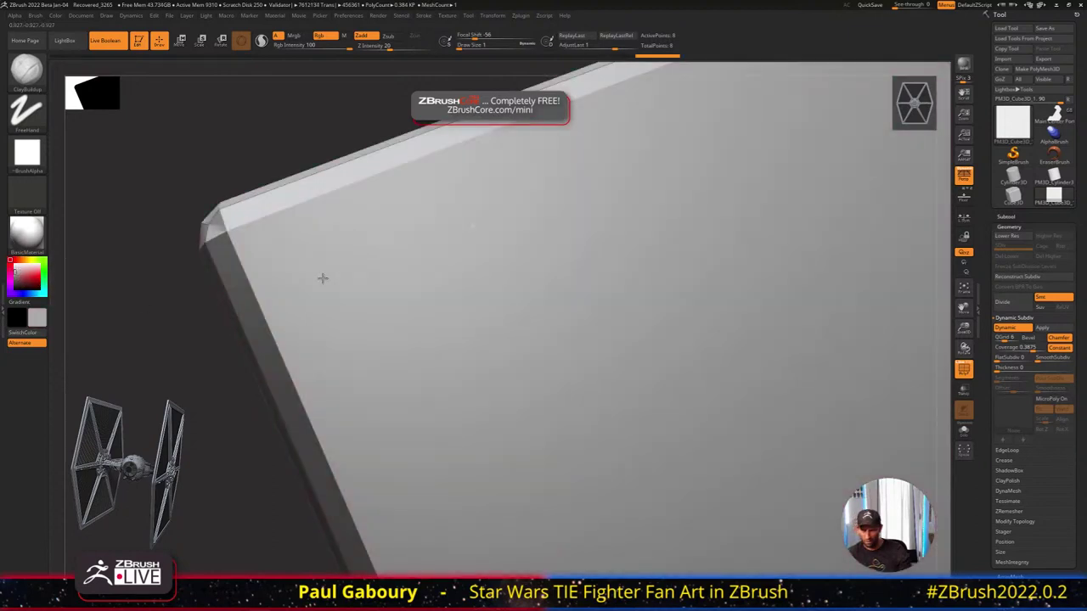
Reduce the cube's chamfer coverage to 0.0859 and lower its QGrid level
right_drag(329, 264, 476, 310)
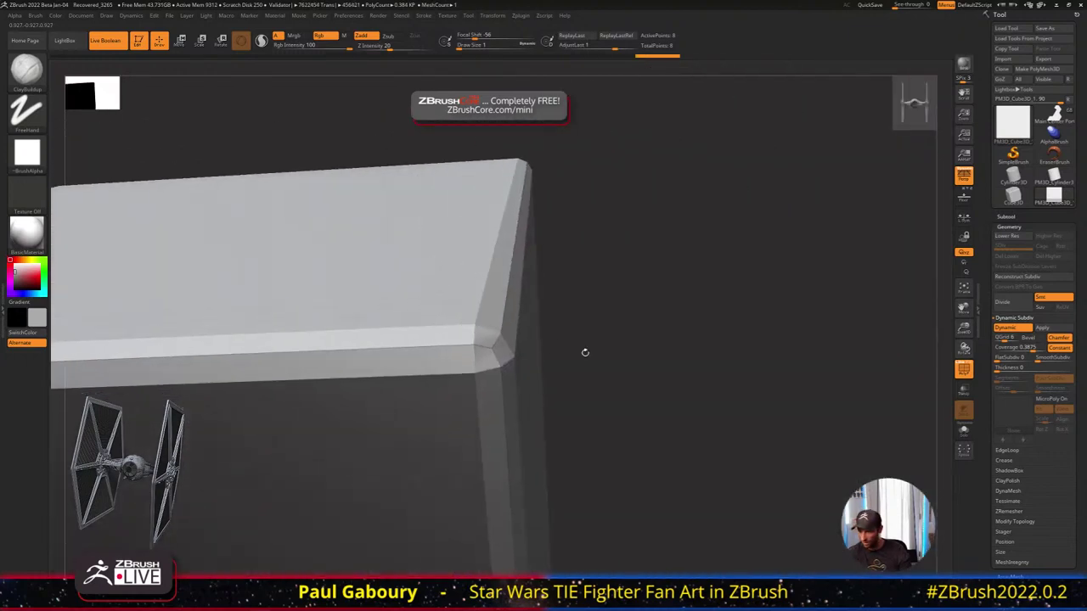
drag(1035, 346, 1017, 348)
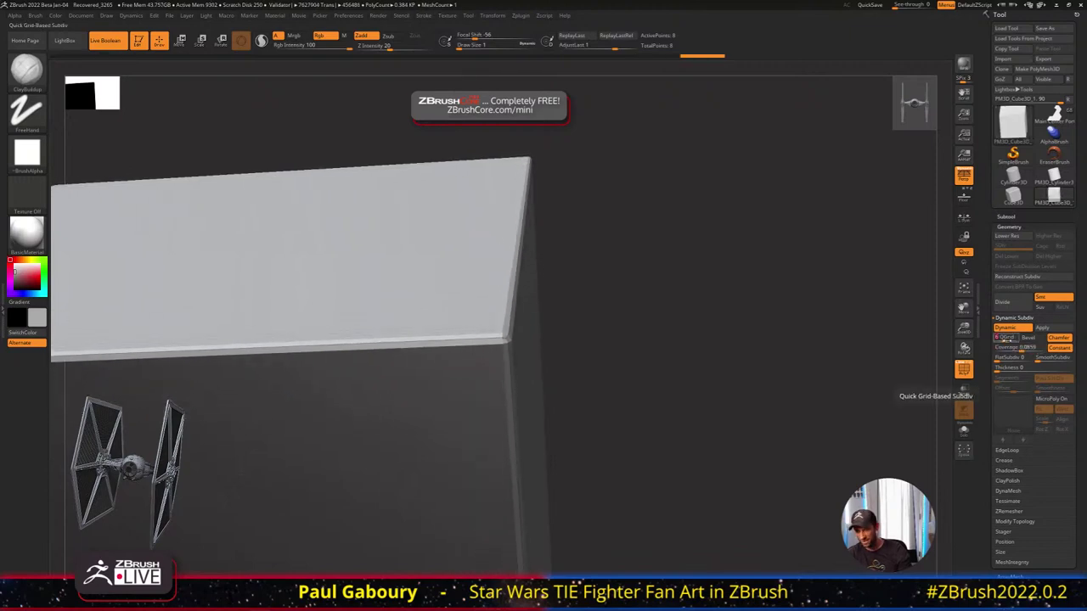
drag(1006, 339, 998, 340)
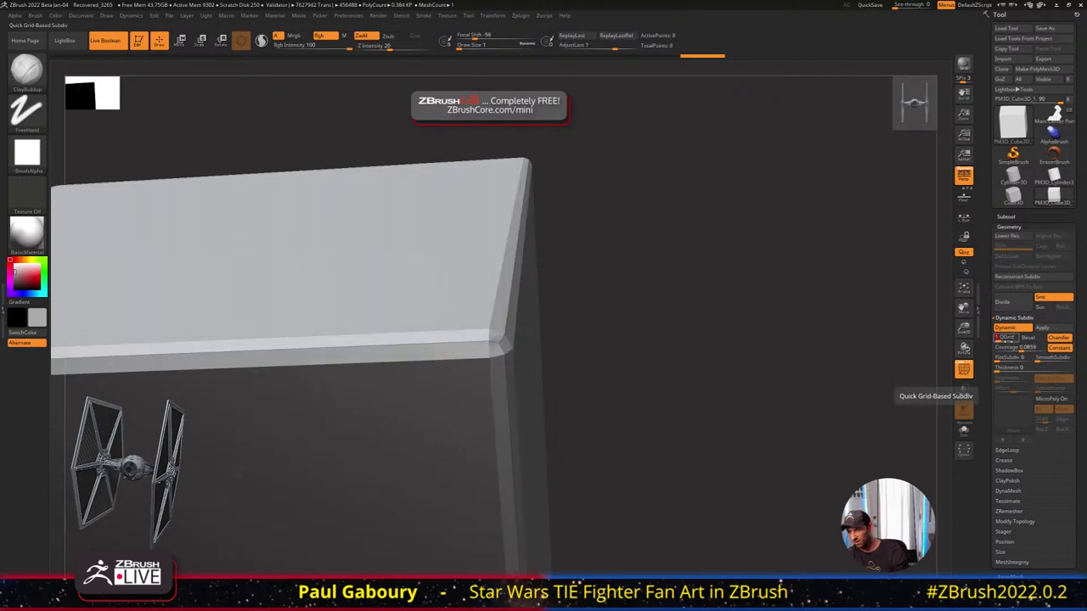
Compare the QGrid Bevel and Chamfer modes on the whole cube and set the coverage to 0.4648
alt+drag(830, 380, 821, 349)
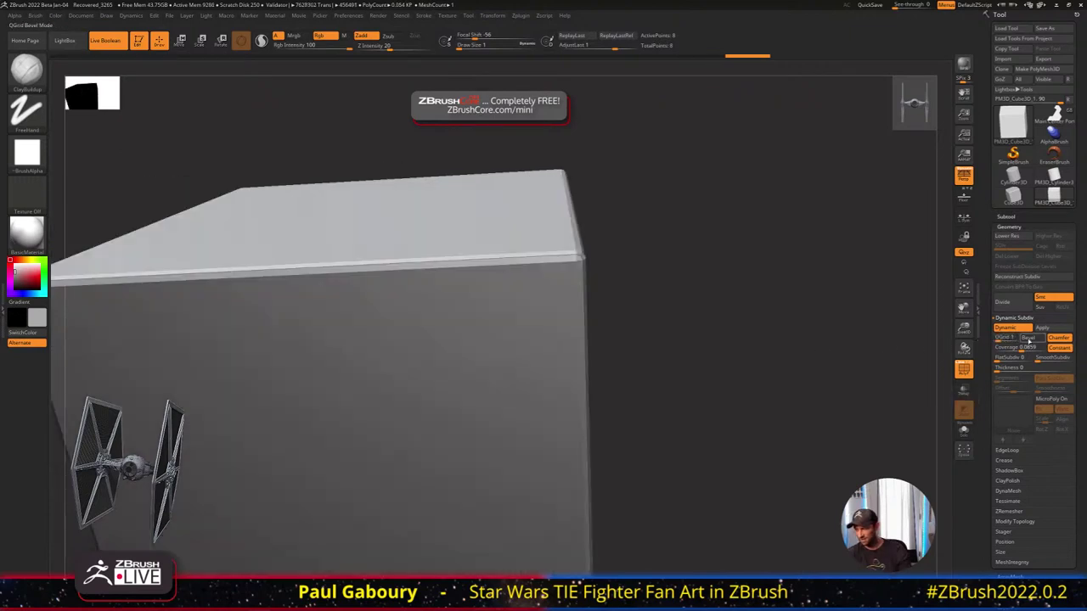
click(1029, 340)
click(1056, 340)
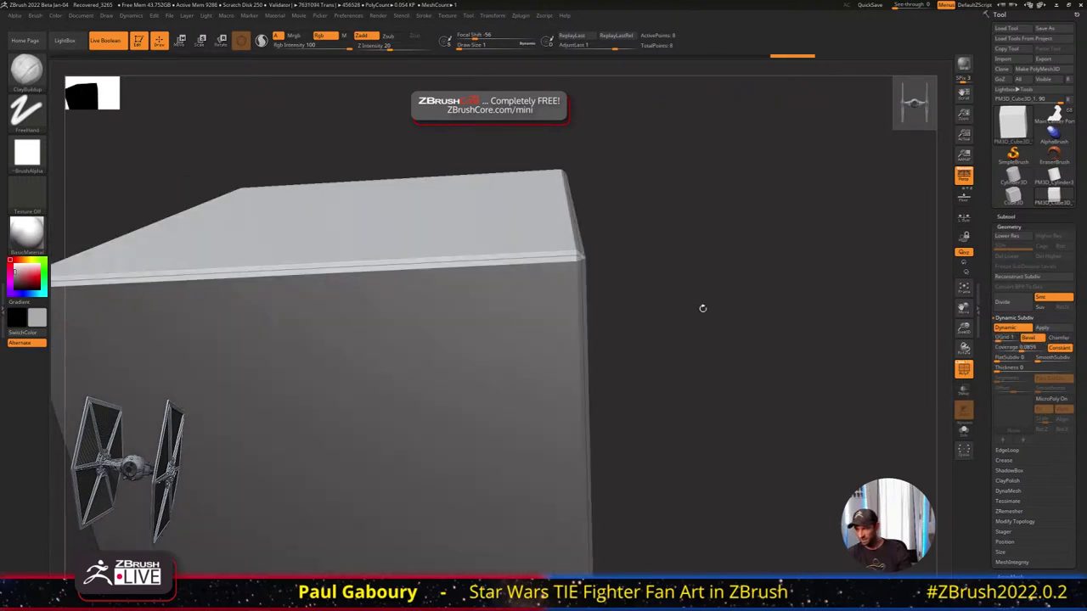
key(f)
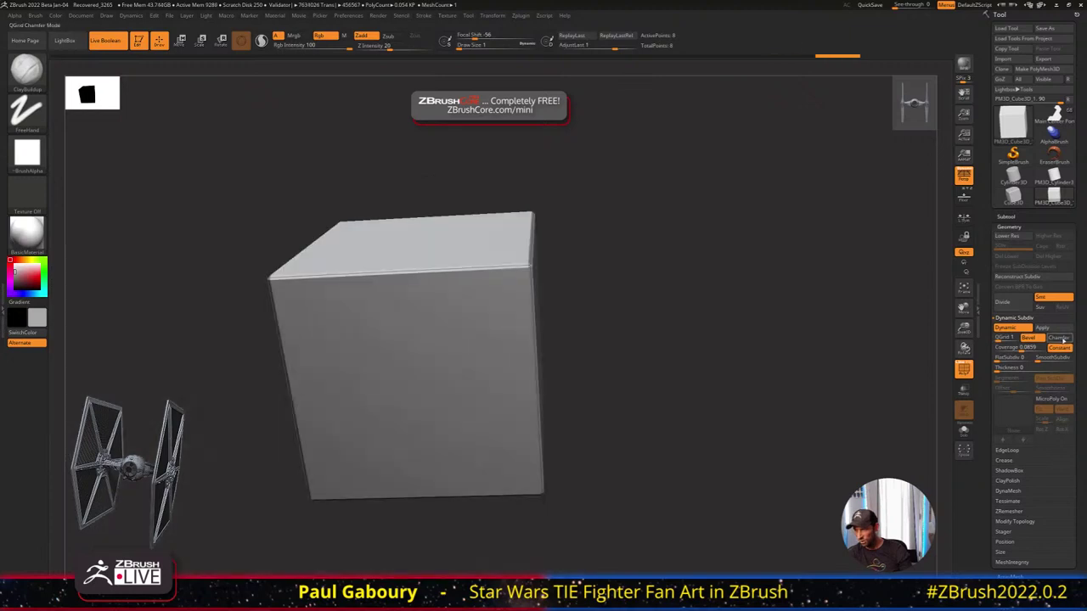
drag(1019, 348, 1047, 348)
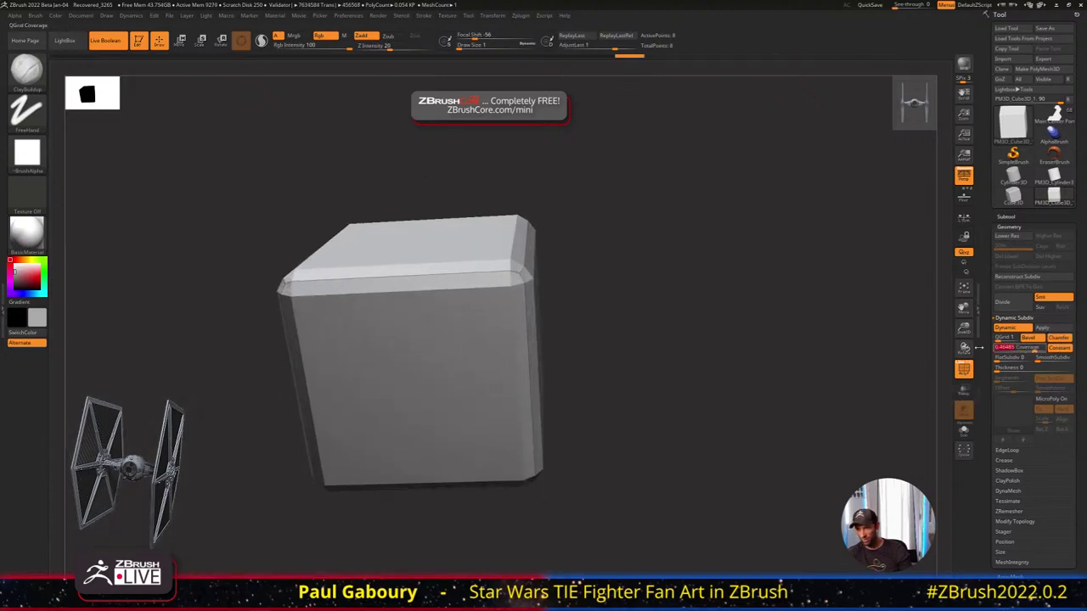
Hide the cube's polyframe and switch off its QGrid Bevel mode
key(shift)
key(shift+f)
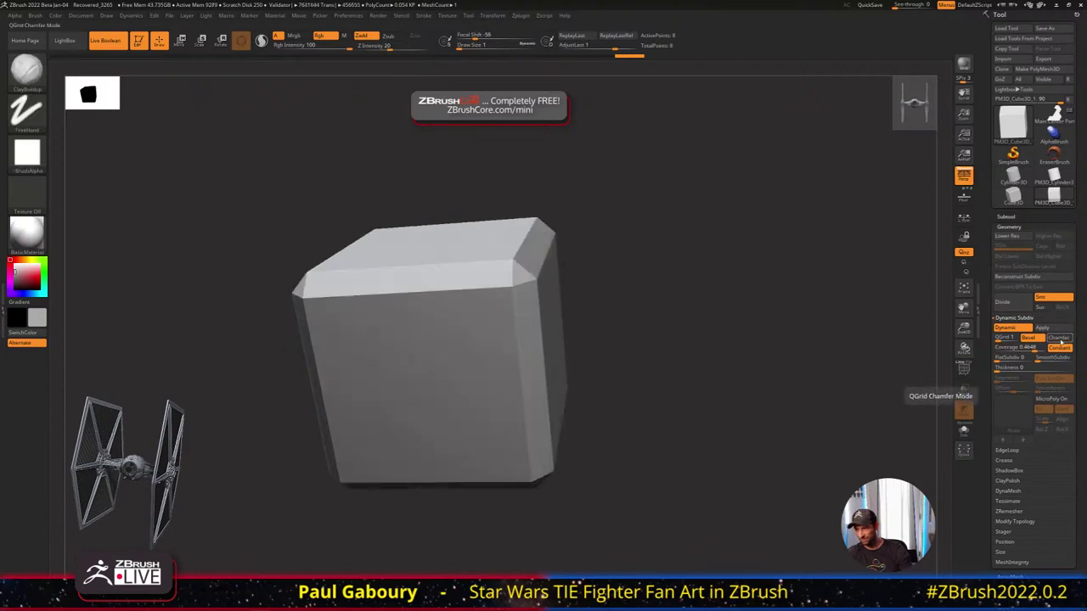
click(1028, 338)
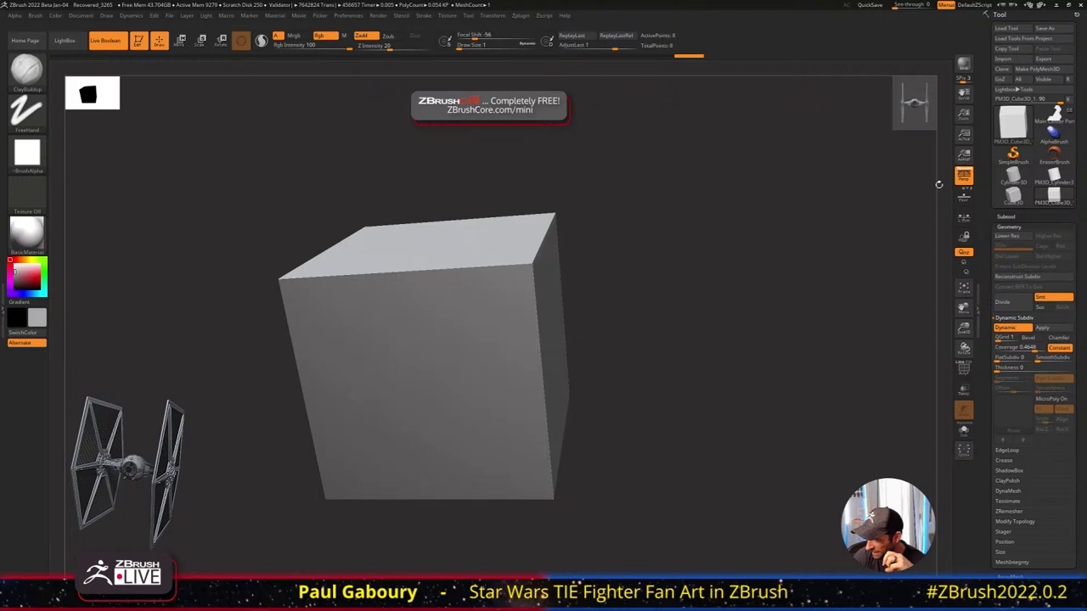
Switch from the cube back to the TIE Fighter tool and bring the whole ship into view
click(1054, 116)
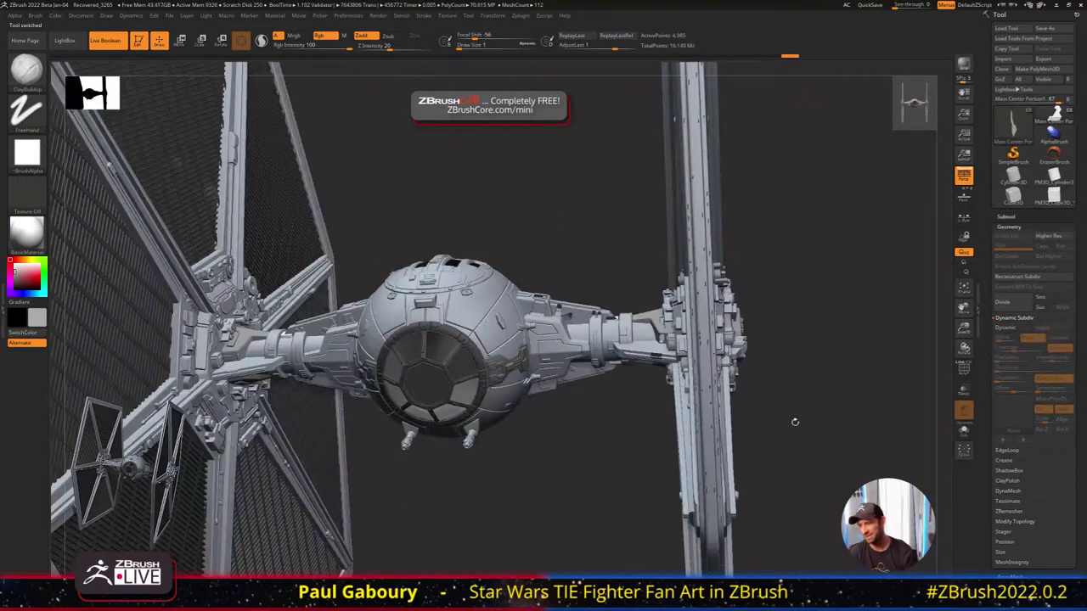
right_drag(788, 428, 714, 364)
drag(714, 363, 725, 376)
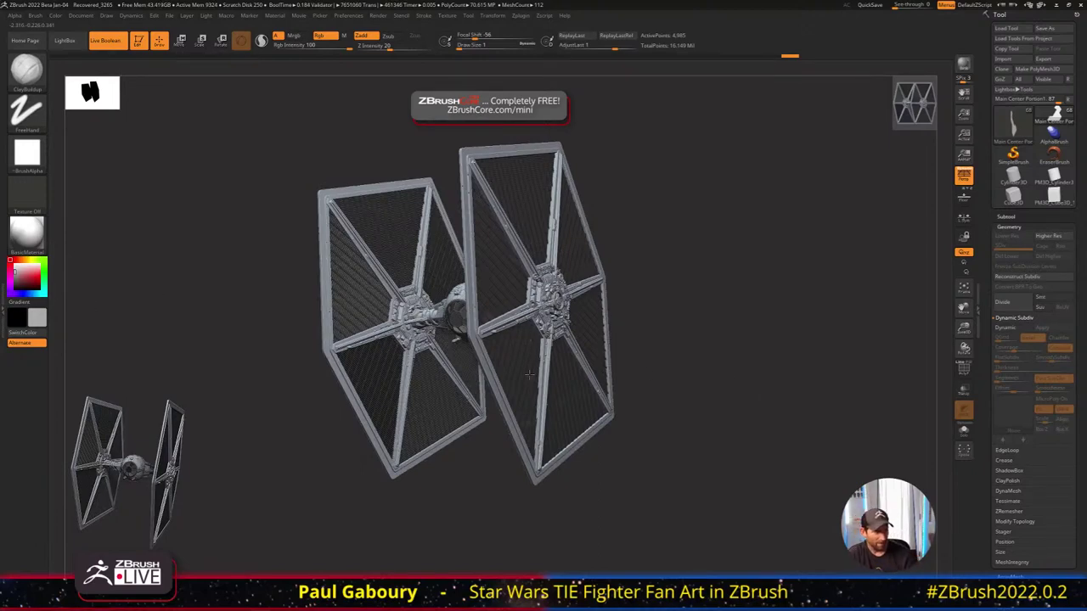
Expand the TIE Fighter cockpit folder in the subtool list and make the Laser Strikes subtool visible
click(1008, 217)
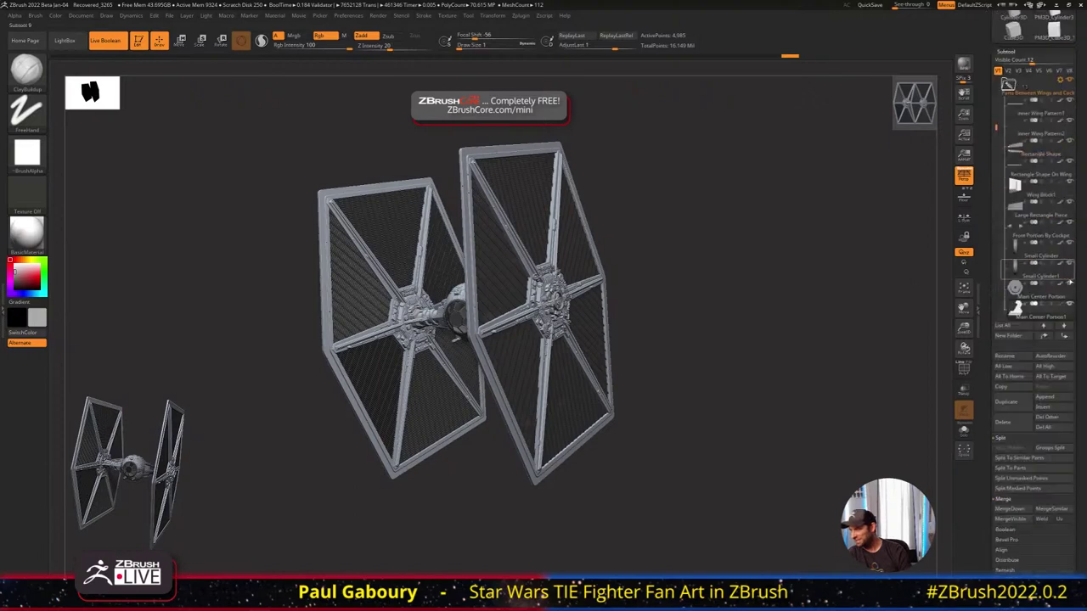
drag(996, 131, 996, 134)
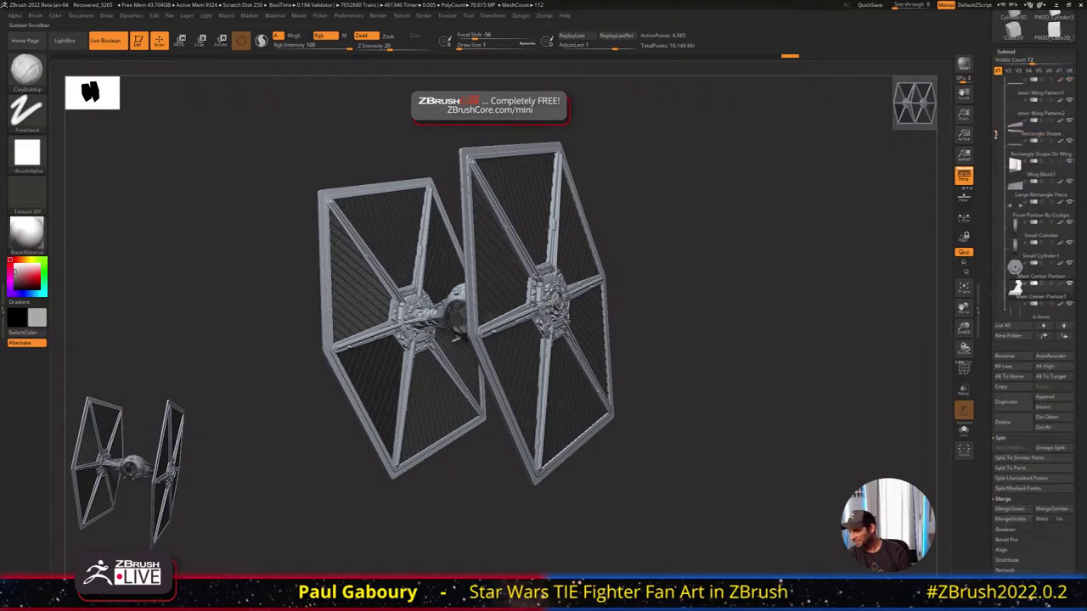
scroll(1032, 195, up, 5)
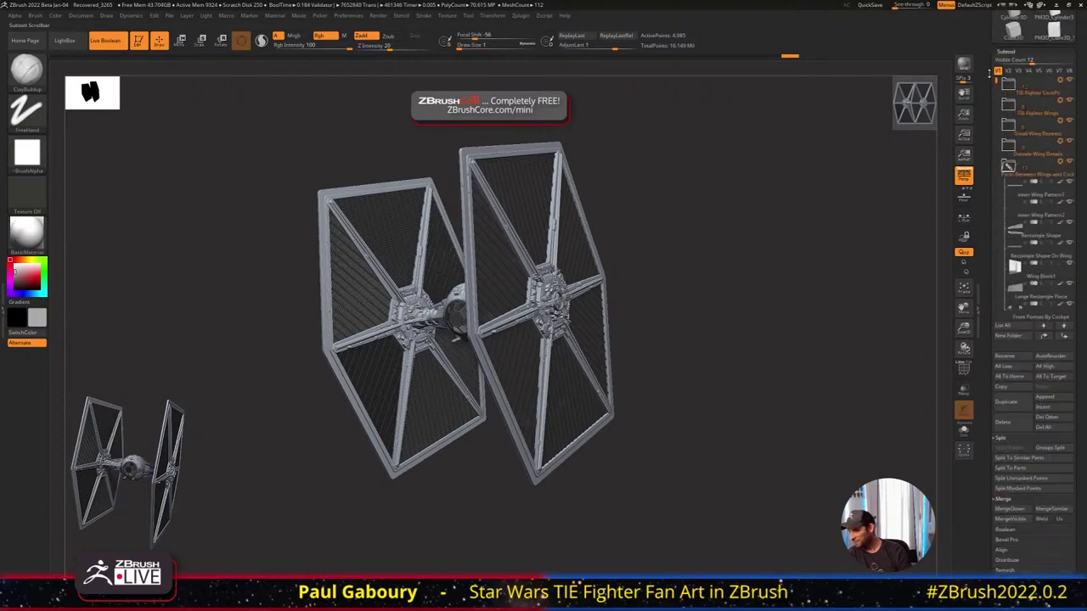
click(1007, 84)
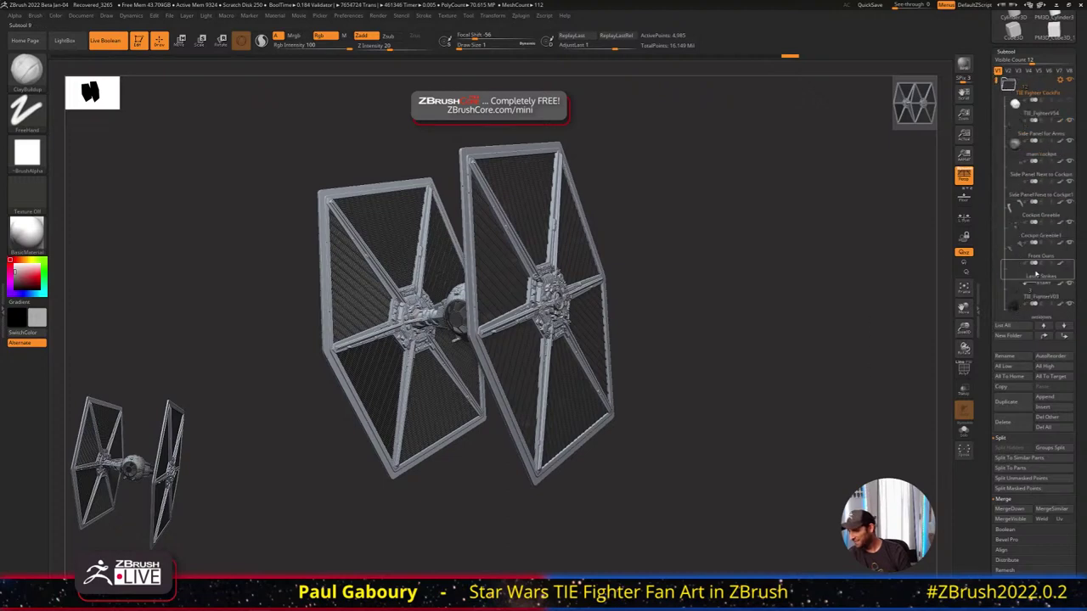
click(1035, 274)
drag(750, 388, 756, 402)
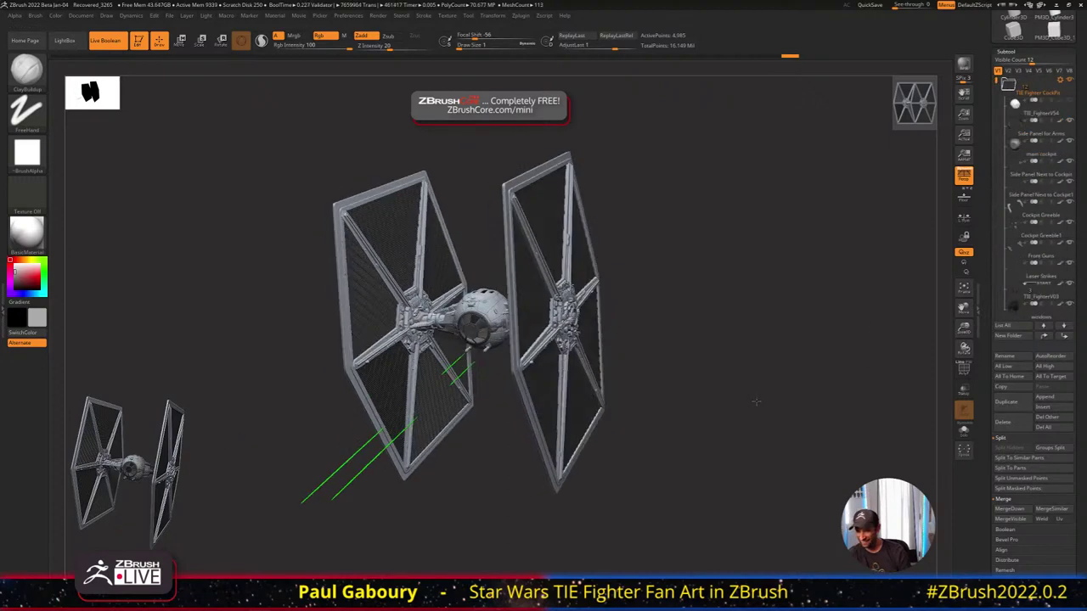